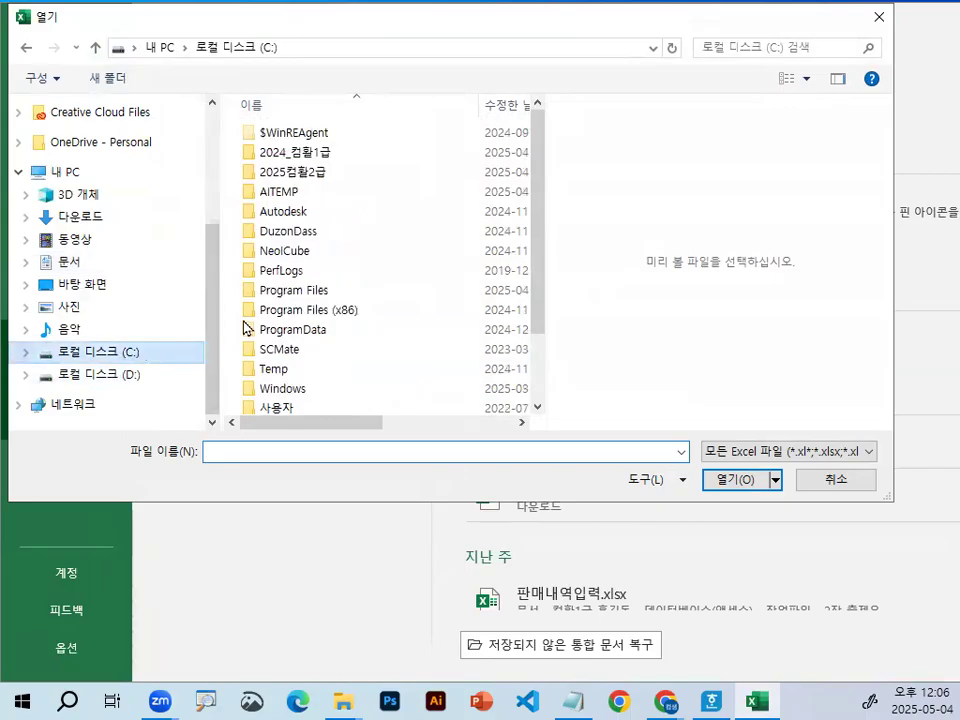
Step: Open 상시기출문제2회.xlsm from the 2025컴활2급\상시기출문제 folder on drive C and go to sheet 분석작업-2
double_click(315, 182)
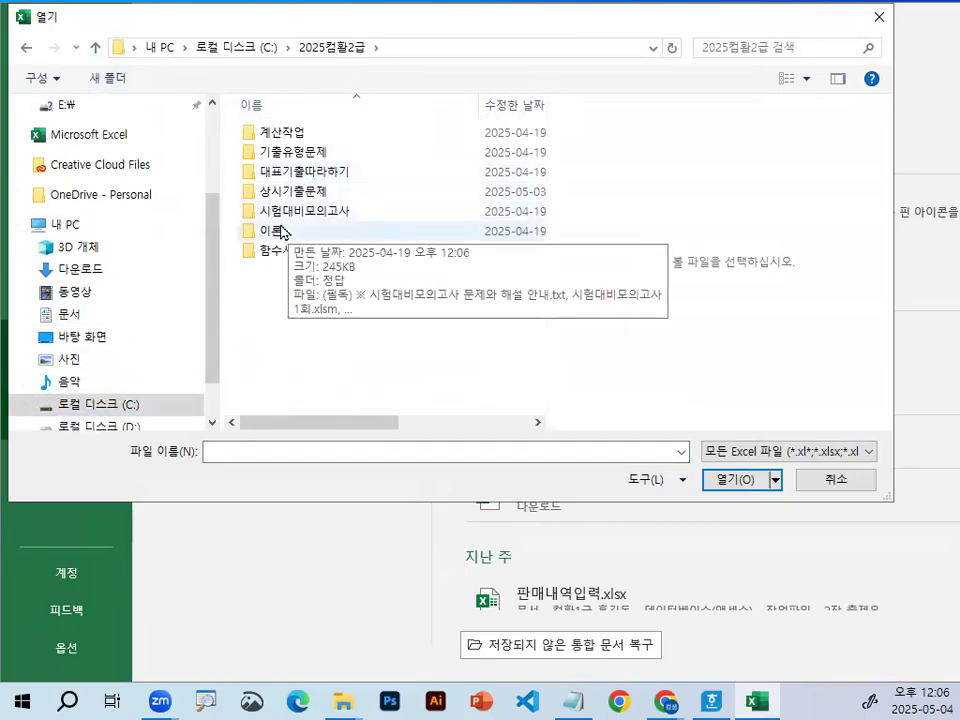
left_click(295, 195)
double_click(295, 195)
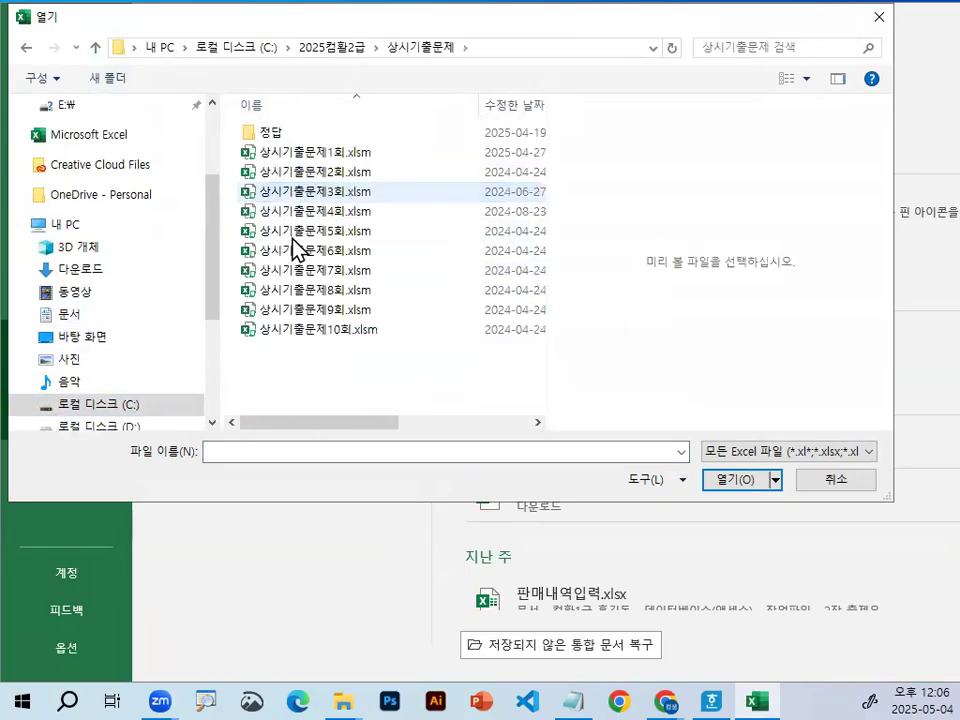
double_click(316, 172)
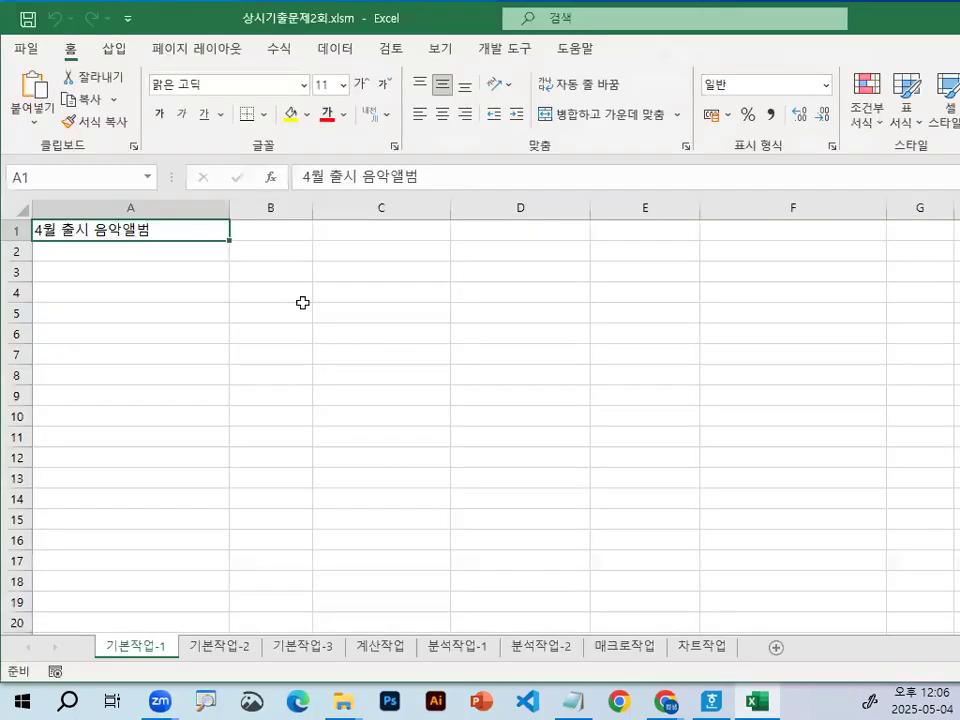
left_click(300, 310)
left_click(548, 646)
left_click(481, 482)
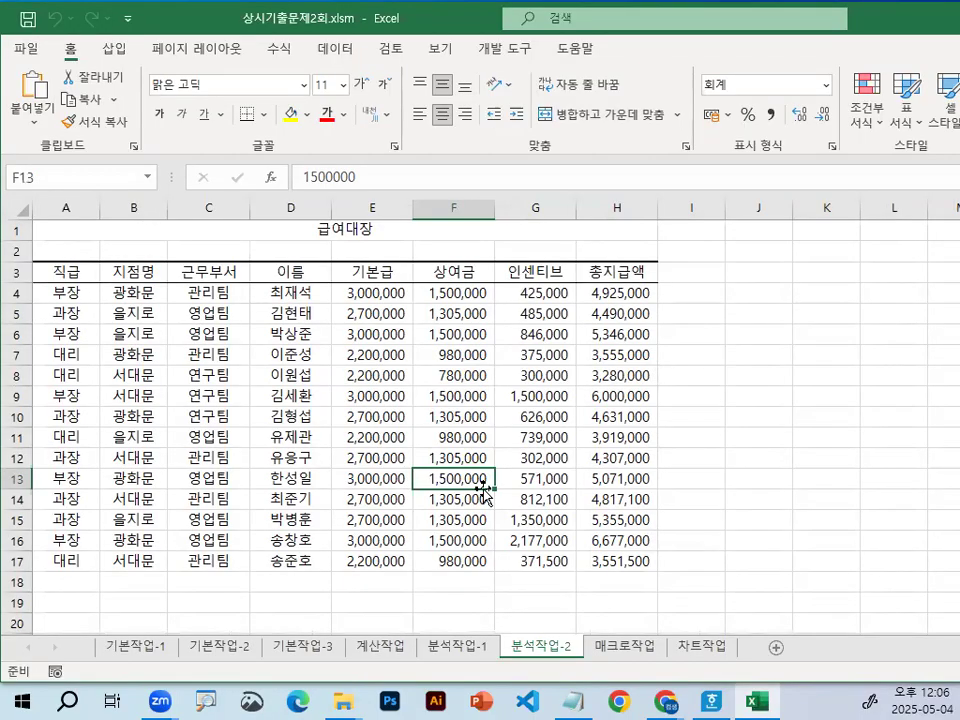
left_click(372, 334)
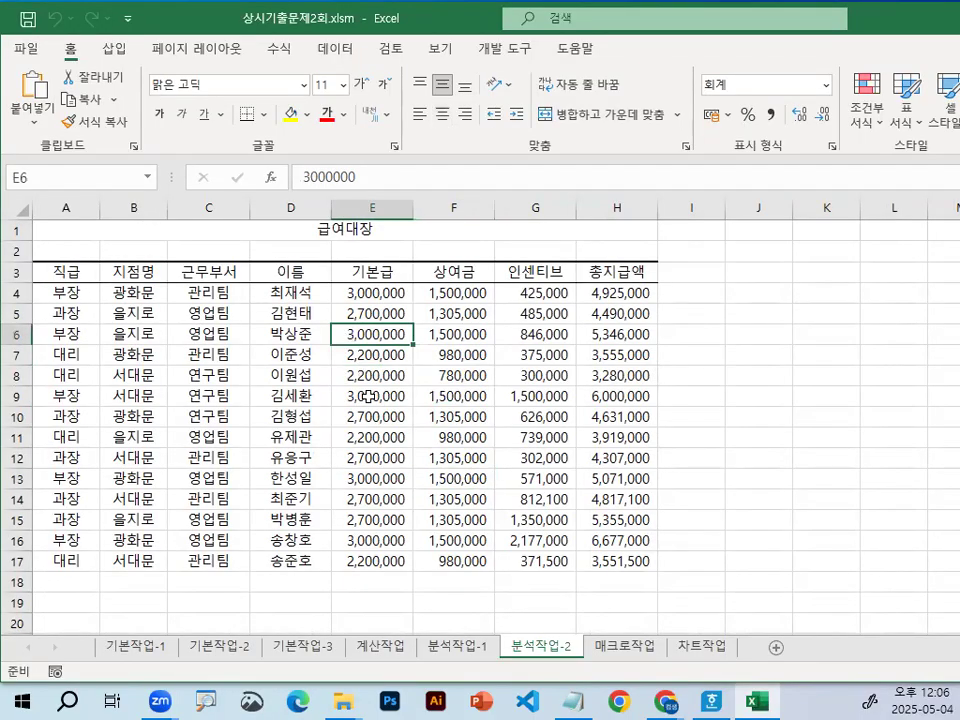
left_click(370, 373)
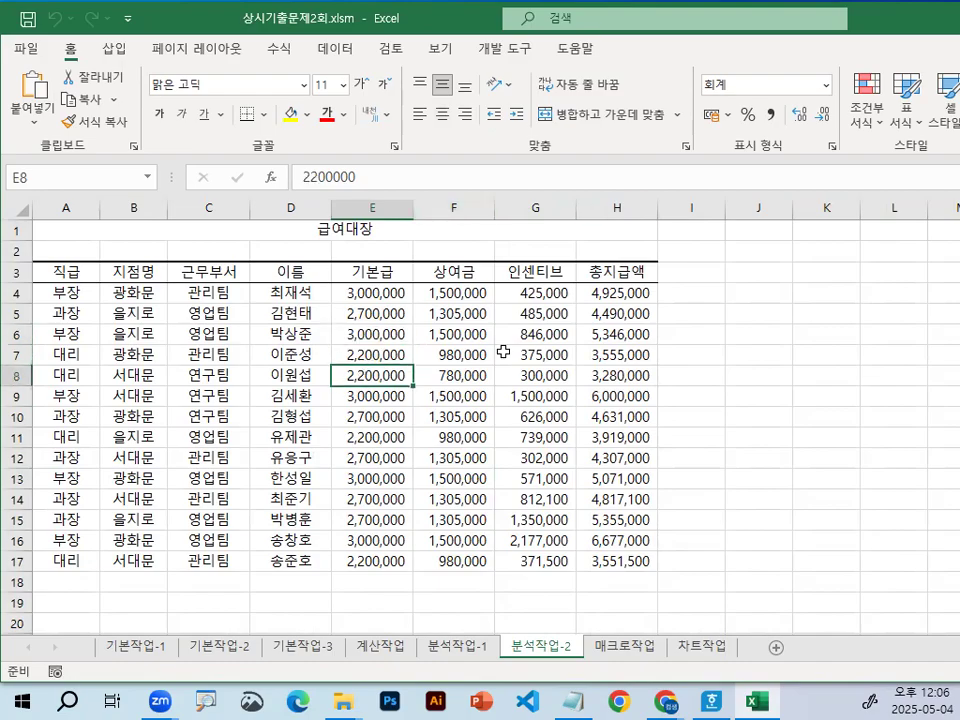
left_click(300, 293)
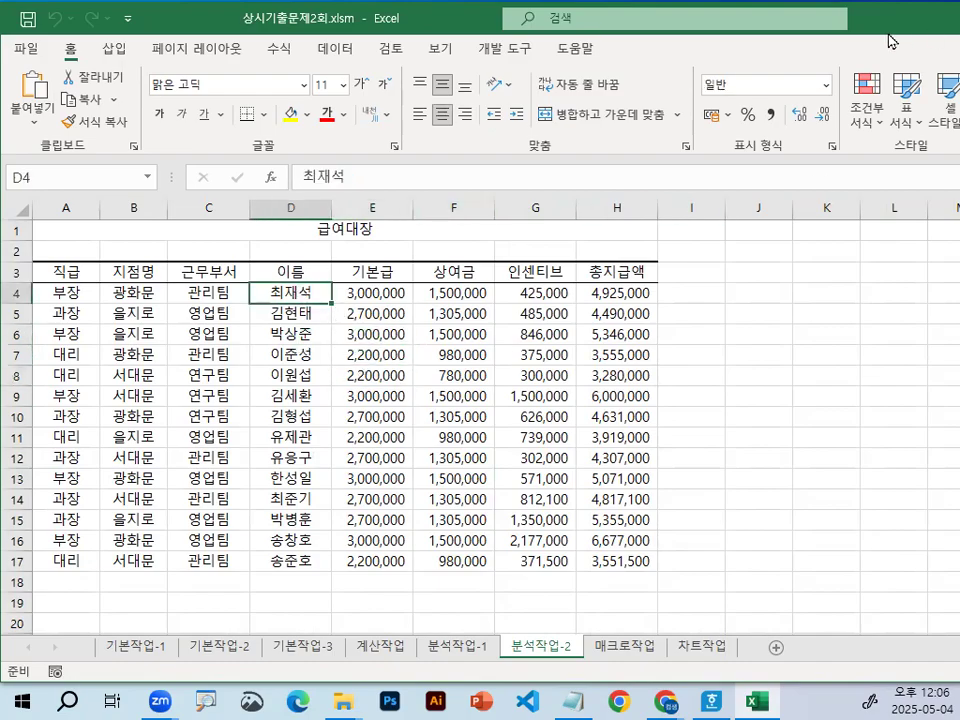
Step: Maximize the workbook window and start a pivot table from the 급여대장 data range A3:H17
double_click(466, 12)
left_click(352, 310)
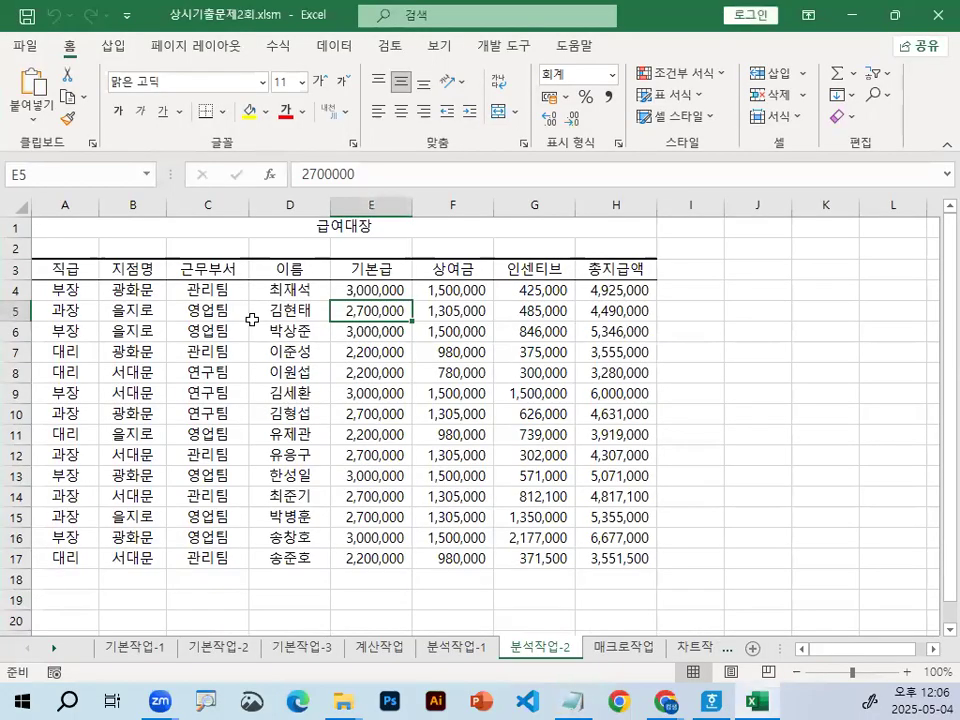
left_click(414, 354)
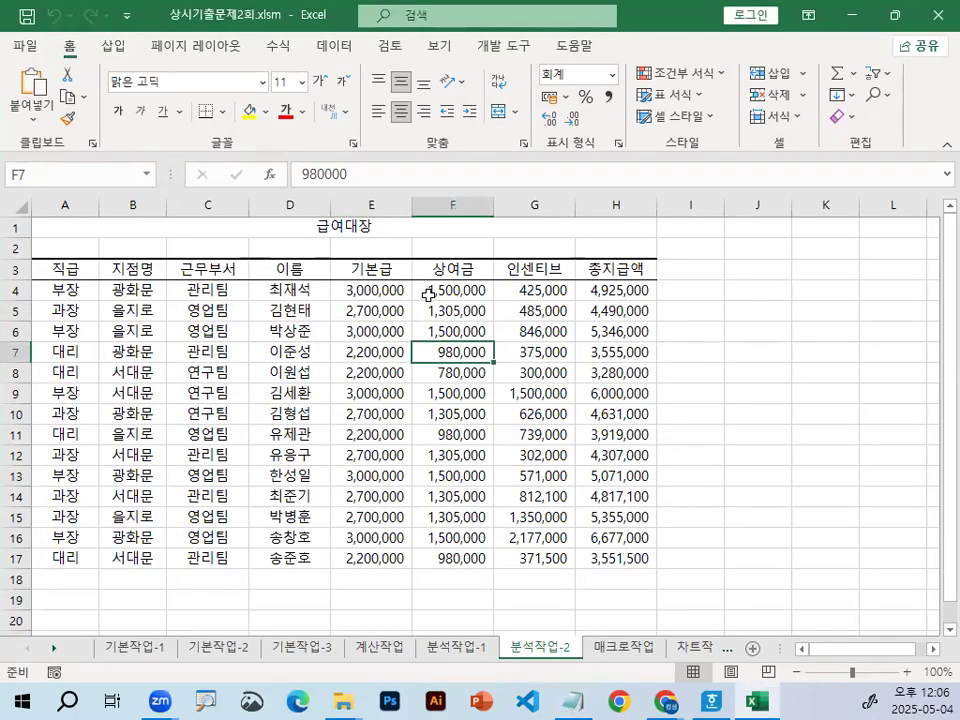
left_click(112, 48)
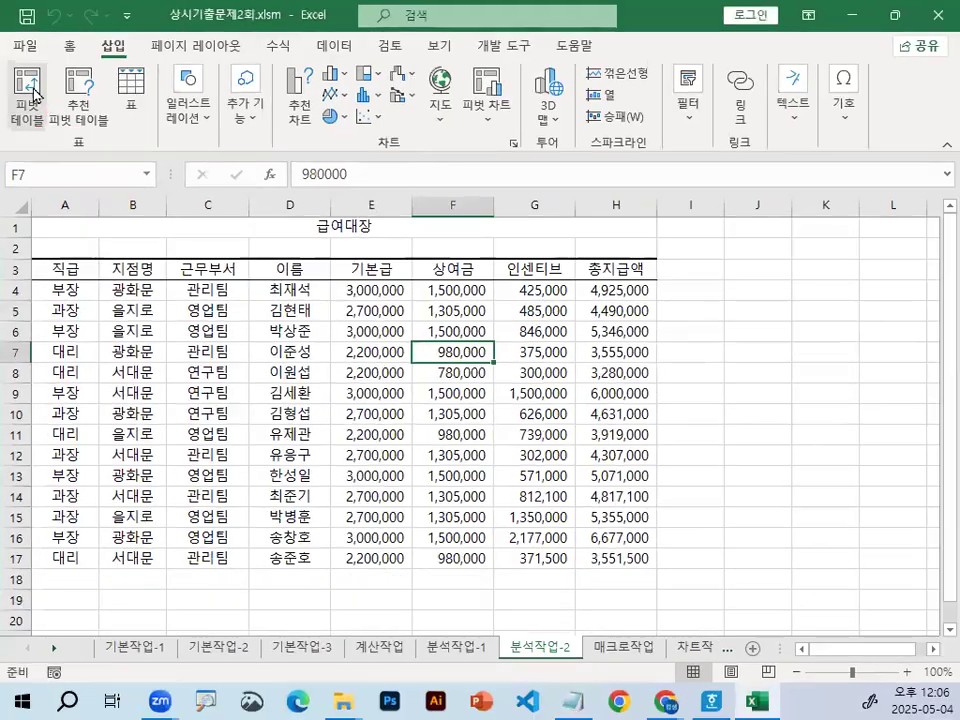
left_click(58, 180)
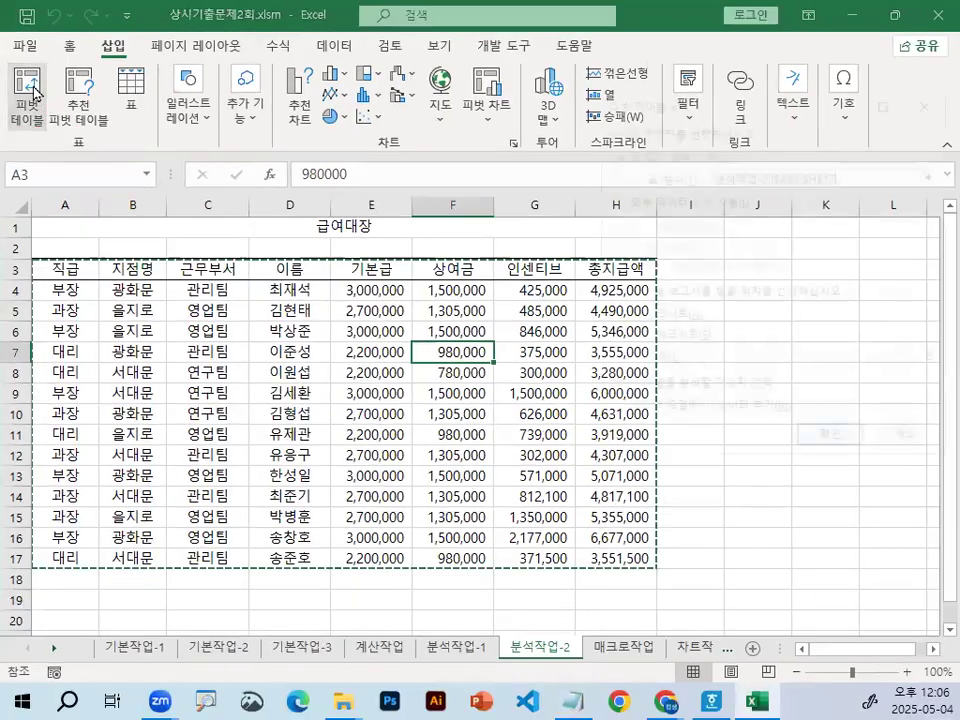
left_click_drag(652, 104, 283, 146)
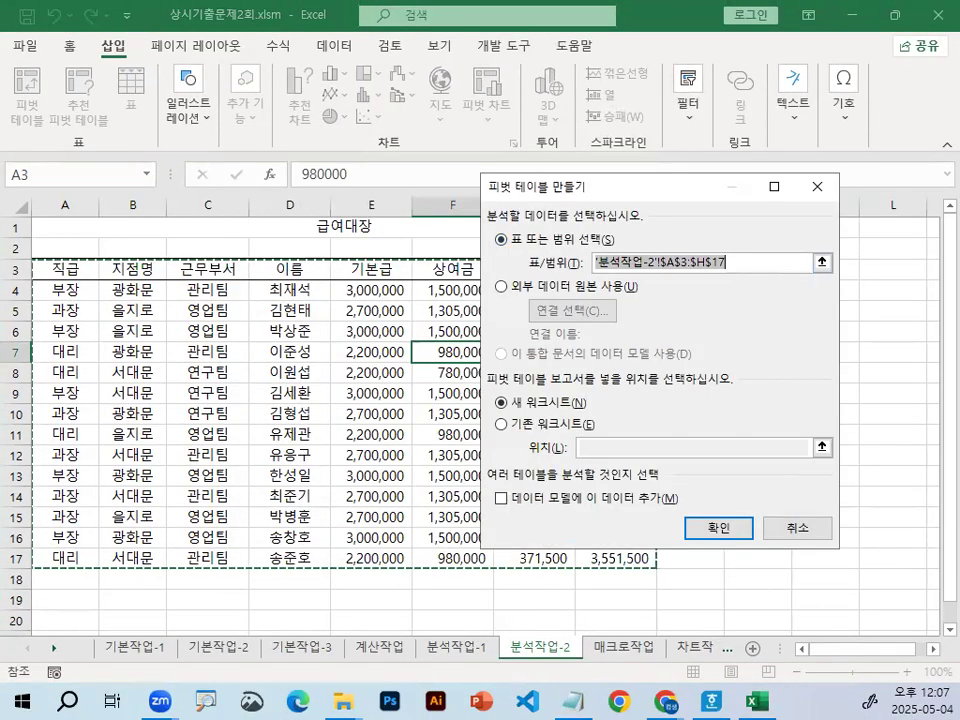
mouse_move(369, 398)
left_mouse_down()
mouse_move(257, 460)
mouse_move(297, 388)
left_mouse_up()
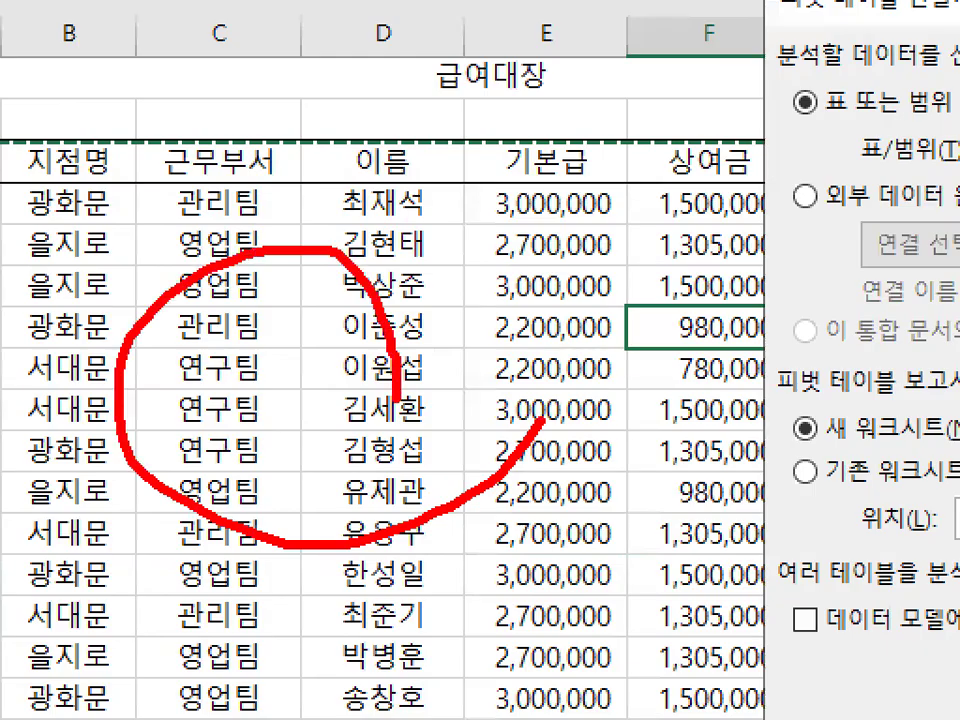
key("Escape")
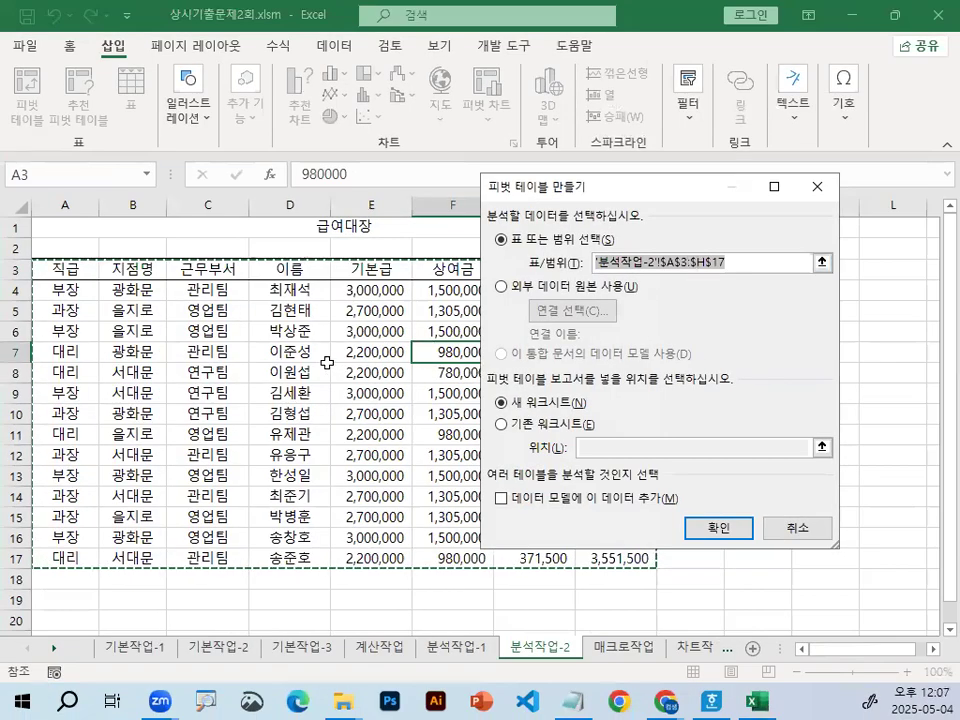
left_click_drag(590, 188, 675, 188)
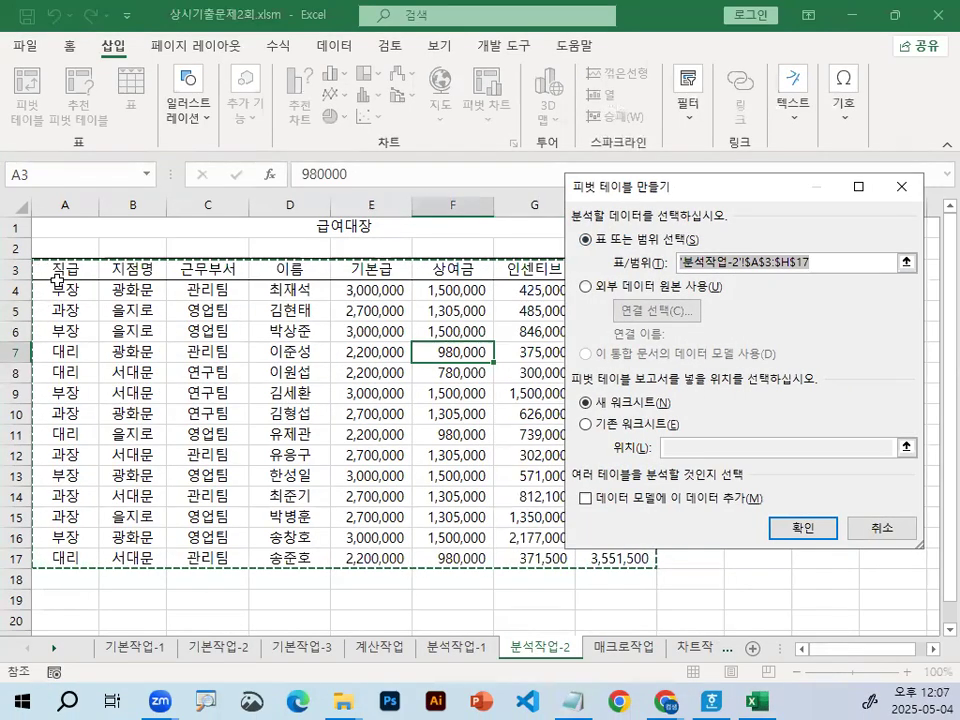
key("ctrl+1")
mouse_move(128, 267)
left_mouse_down()
mouse_move(54, 311)
mouse_move(110, 262)
left_mouse_up()
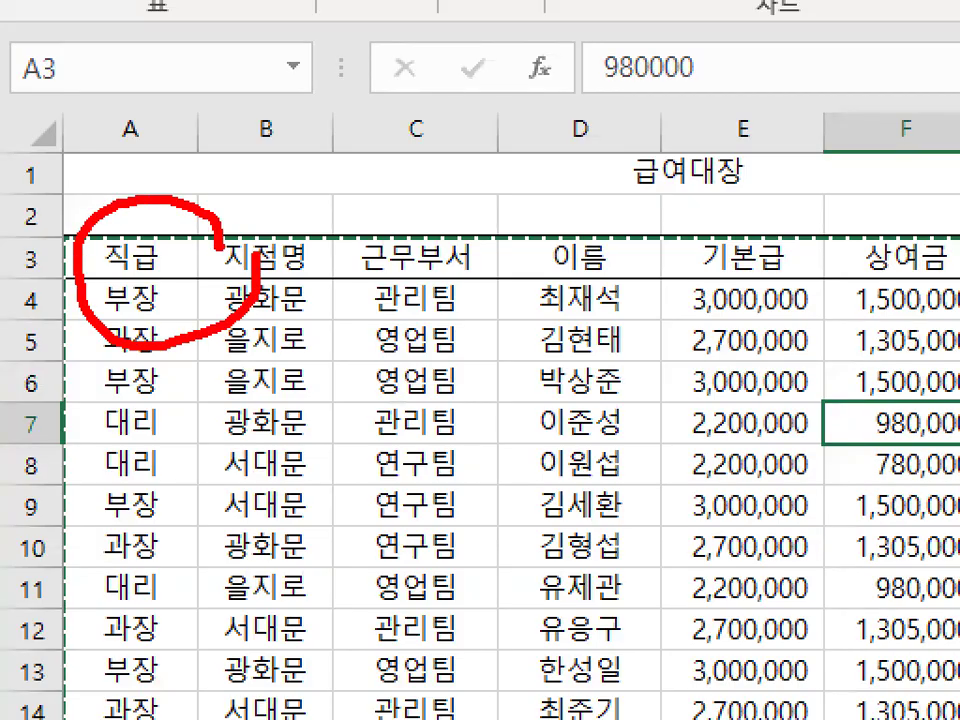
key("Escape")
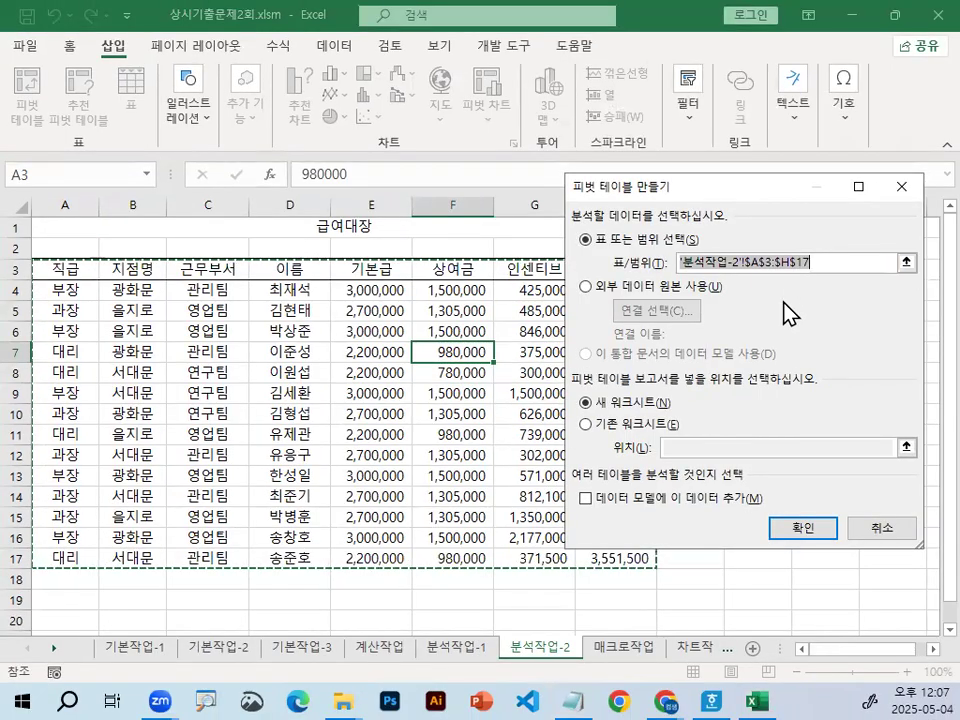
left_click_drag(754, 202, 476, 202)
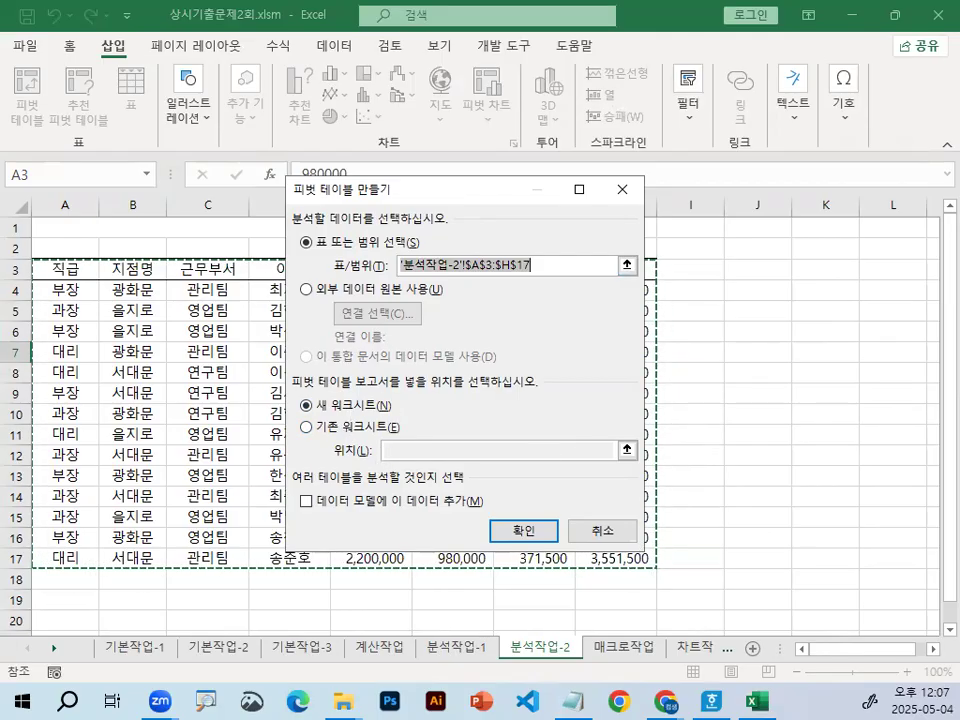
key("ctrl+1")
left_click(330, 453)
left_click_drag(470, 415, 463, 423)
left_click_drag(262, 327, 612, 330)
key("Escape")
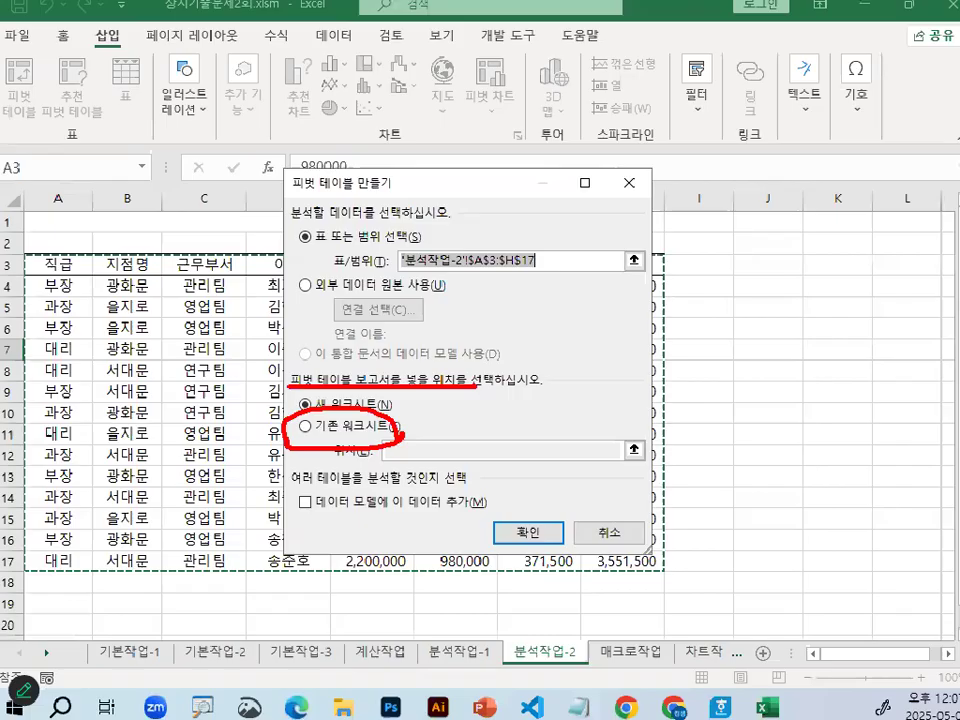
key("Escape")
Step: Create the pivot table on the existing worksheet at cell A22 of 분석작업-2
left_click(305, 425)
key("ctrl+1")
mouse_move(313, 434)
left_mouse_down()
mouse_move(284, 438)
mouse_move(316, 412)
left_mouse_up()
key("Escape")
key("Escape")
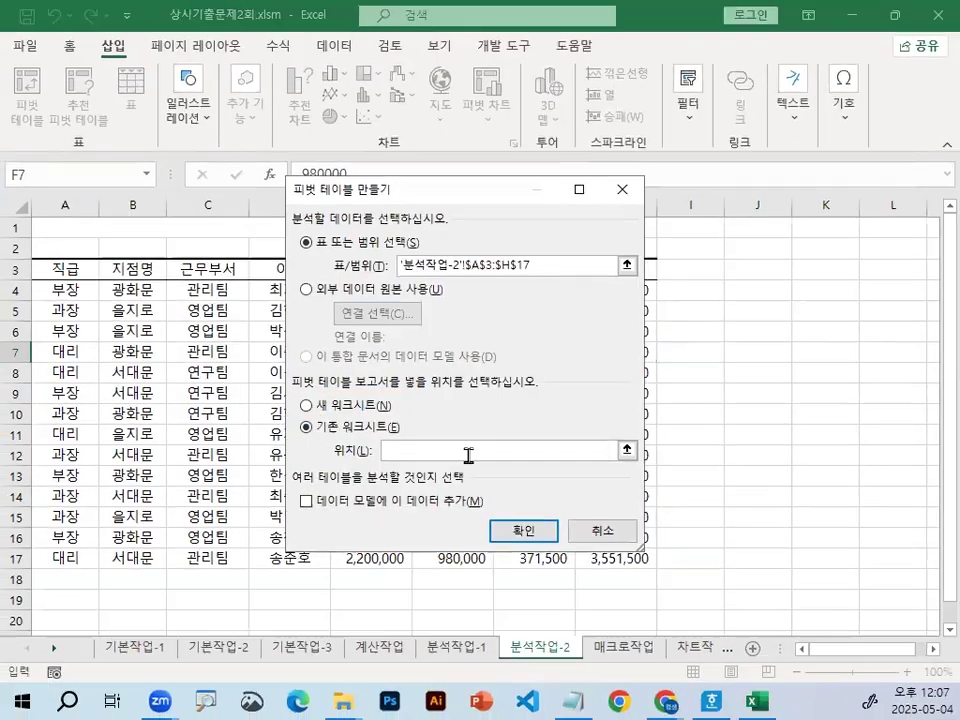
left_click(403, 454)
key("ctrl+1")
mouse_move(426, 456)
left_mouse_down()
mouse_move(370, 408)
mouse_move(420, 455)
left_mouse_up()
key("Escape")
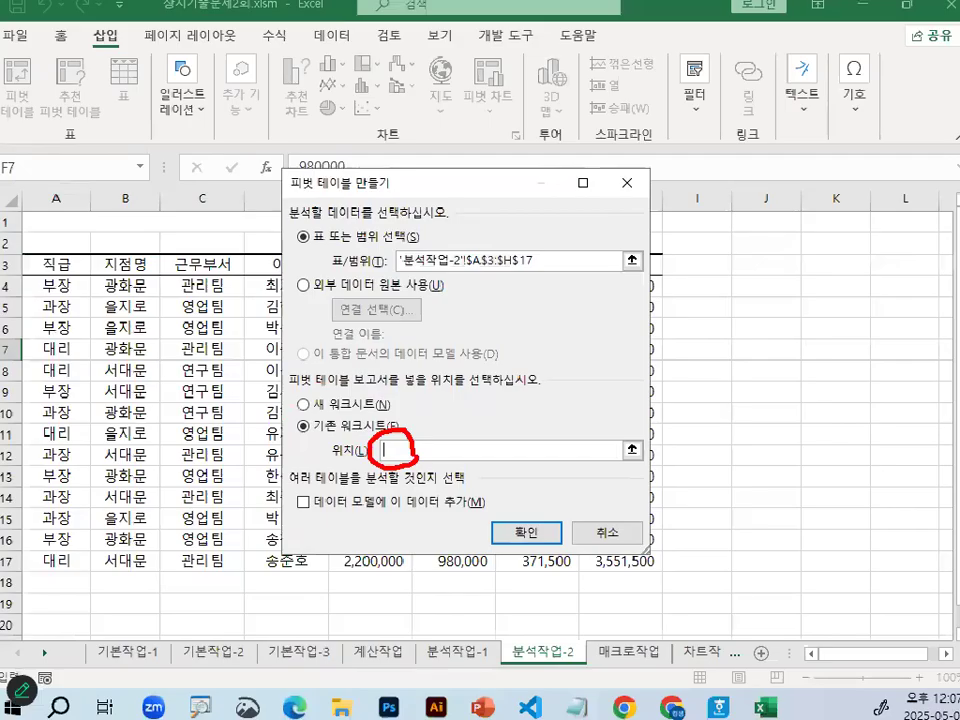
scroll(118, 494, "down", 3)
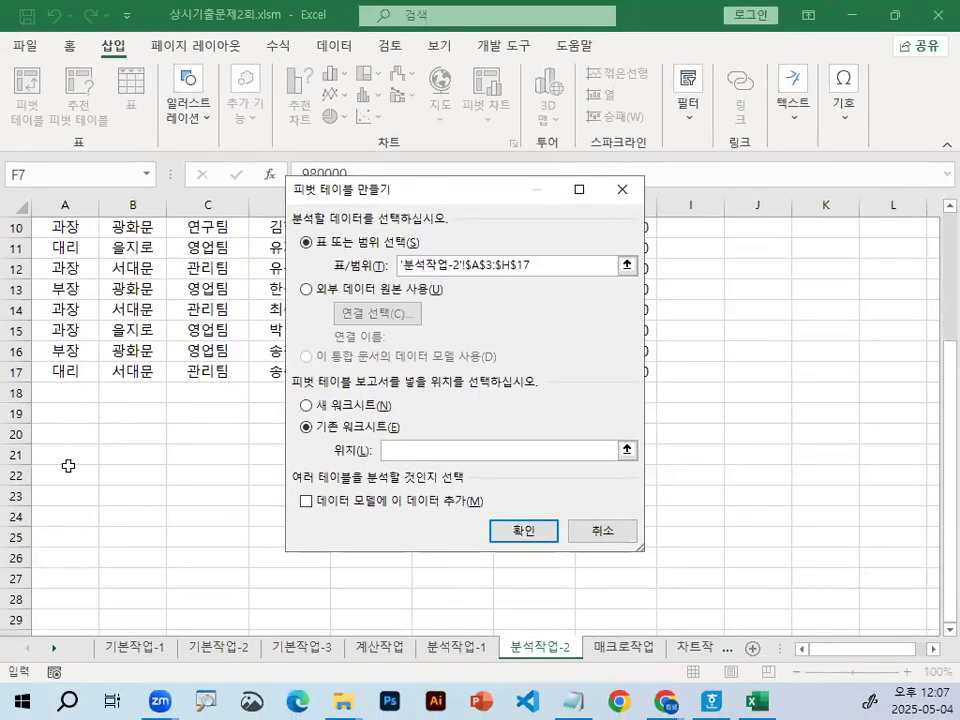
left_click(68, 468)
left_click(509, 529)
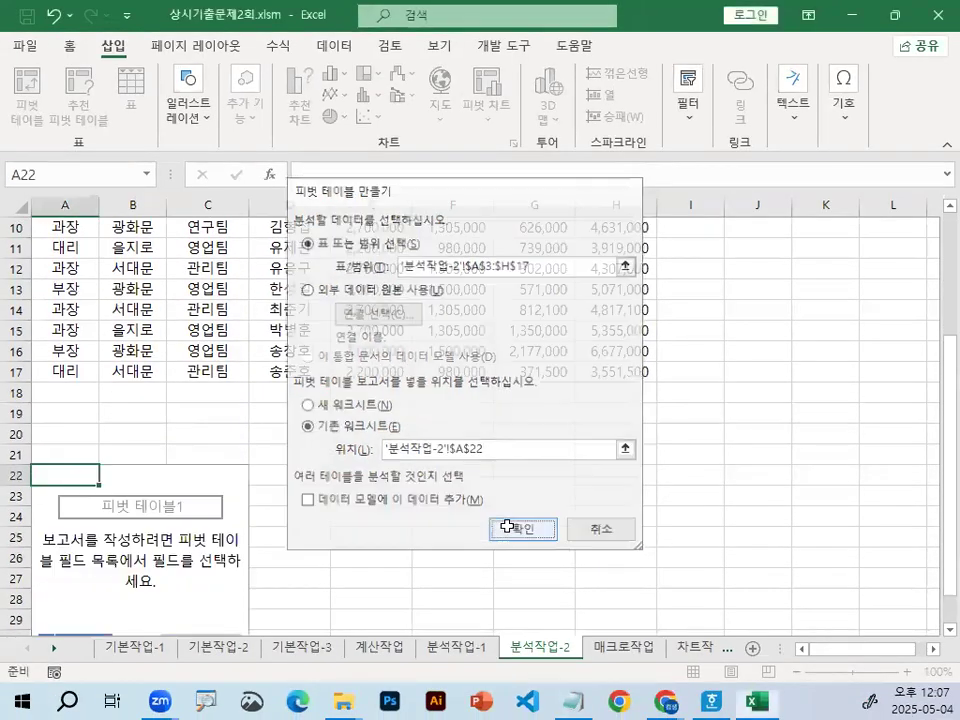
Step: Enlarge the pivot field list and assign 직급 to filters, 지점명 to rows, 근무부서 to columns and 인센티브 to values
left_click_drag(767, 204, 460, 143)
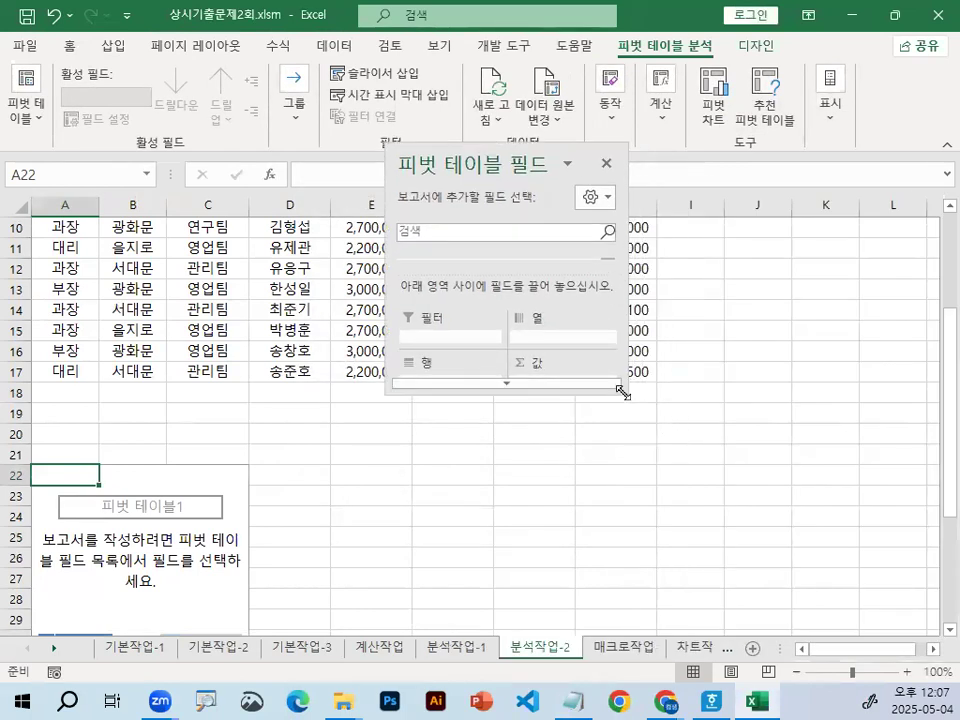
left_click_drag(622, 392, 838, 591)
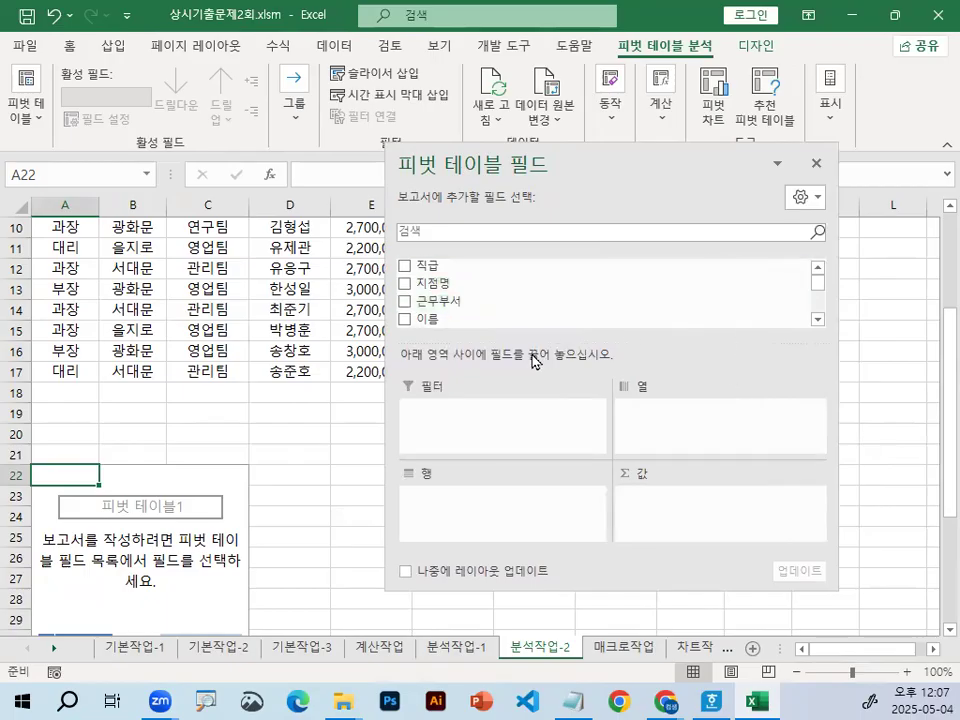
mouse_move(437, 268)
left_mouse_down()
mouse_move(456, 390)
mouse_move(435, 424)
mouse_move(406, 382)
mouse_move(454, 423)
left_mouse_up()
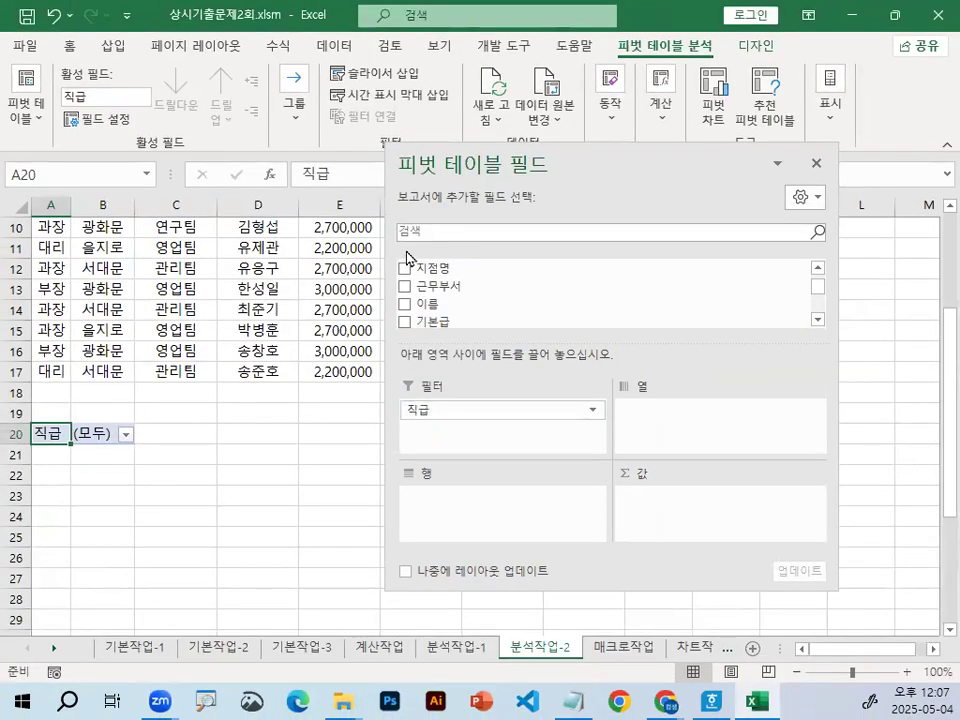
left_click_drag(417, 267, 465, 533)
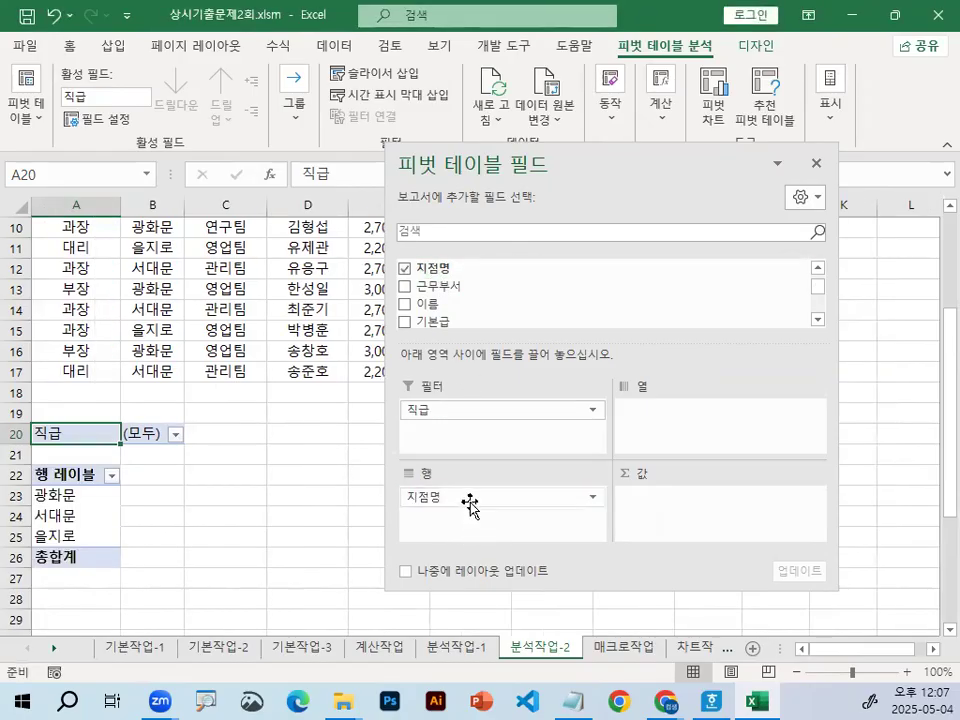
left_click_drag(438, 288, 692, 454)
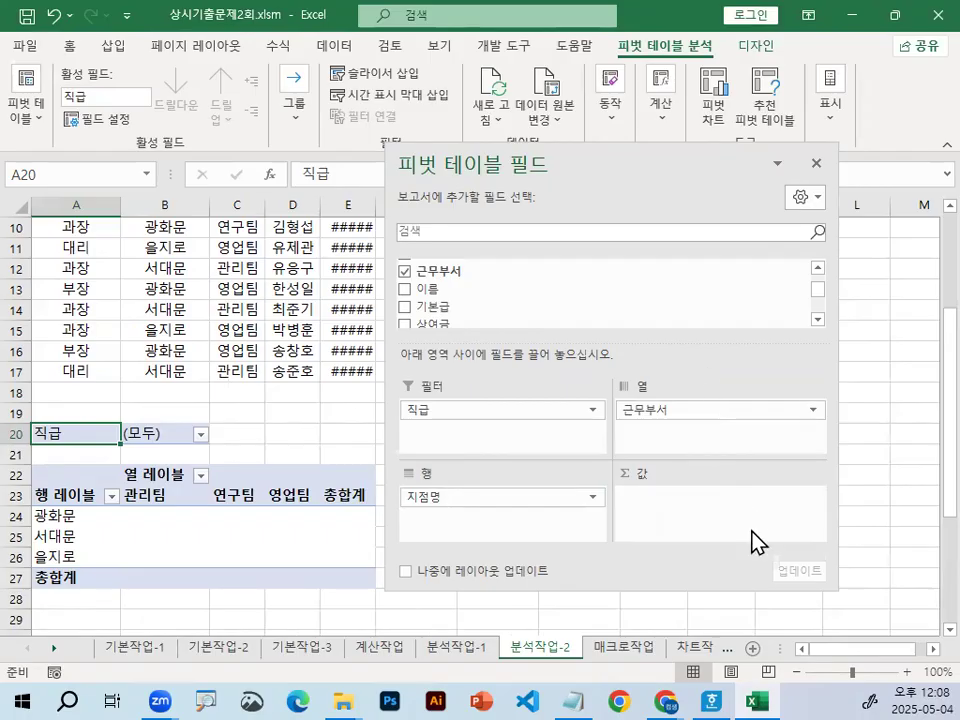
left_click_drag(631, 150, 631, 96)
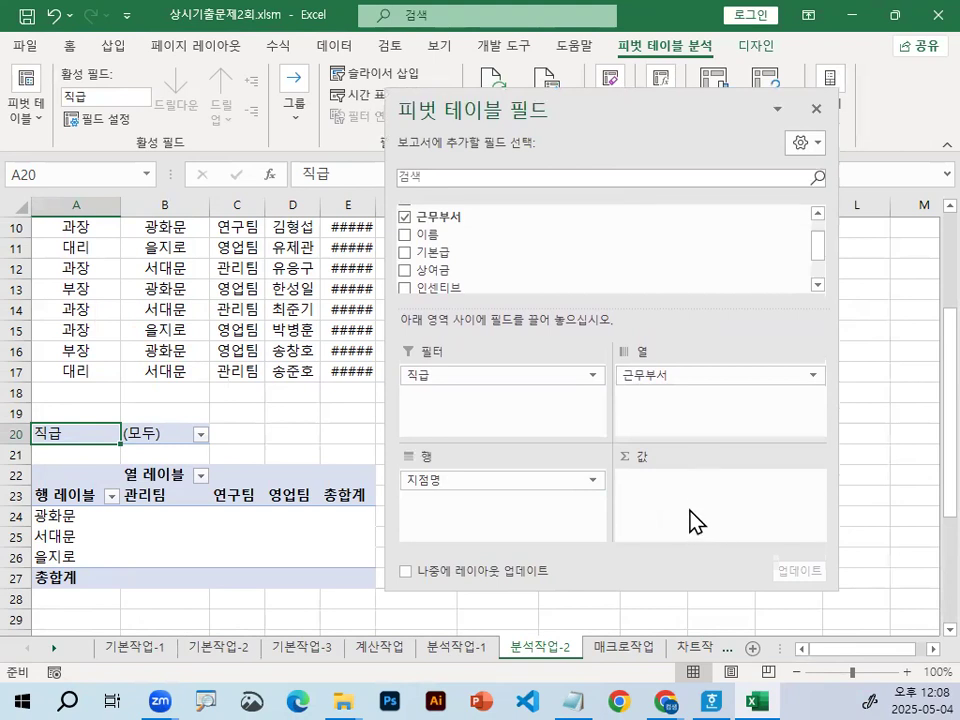
mouse_move(437, 293)
left_mouse_down()
mouse_move(679, 493)
mouse_move(610, 489)
mouse_move(662, 490)
left_mouse_up()
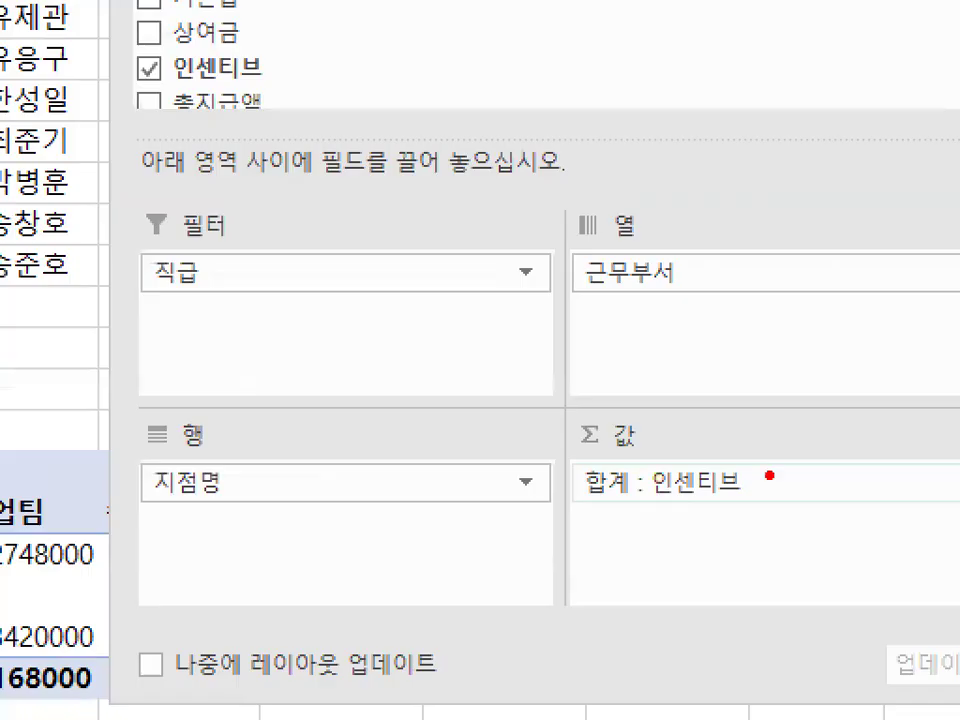
Step: Change the summary calculation of the 인센티브 value field to average (평균)
mouse_move(769, 476)
left_mouse_down()
mouse_move(572, 466)
mouse_move(760, 468)
left_mouse_up()
left_click(644, 482)
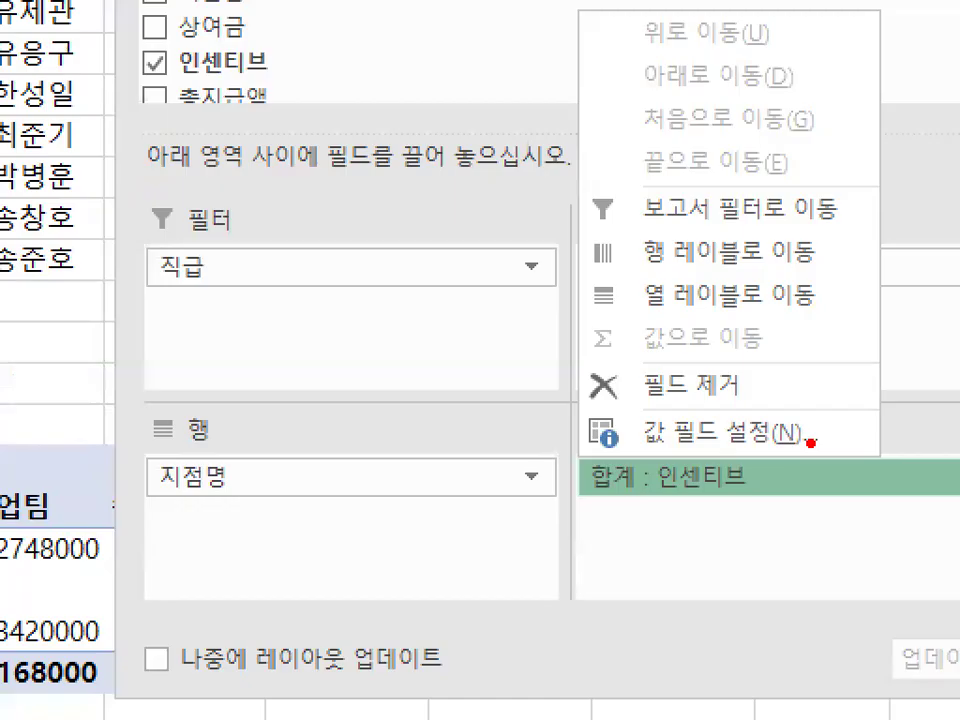
mouse_move(811, 443)
left_mouse_down()
mouse_move(625, 448)
mouse_move(735, 402)
mouse_move(808, 440)
left_mouse_up()
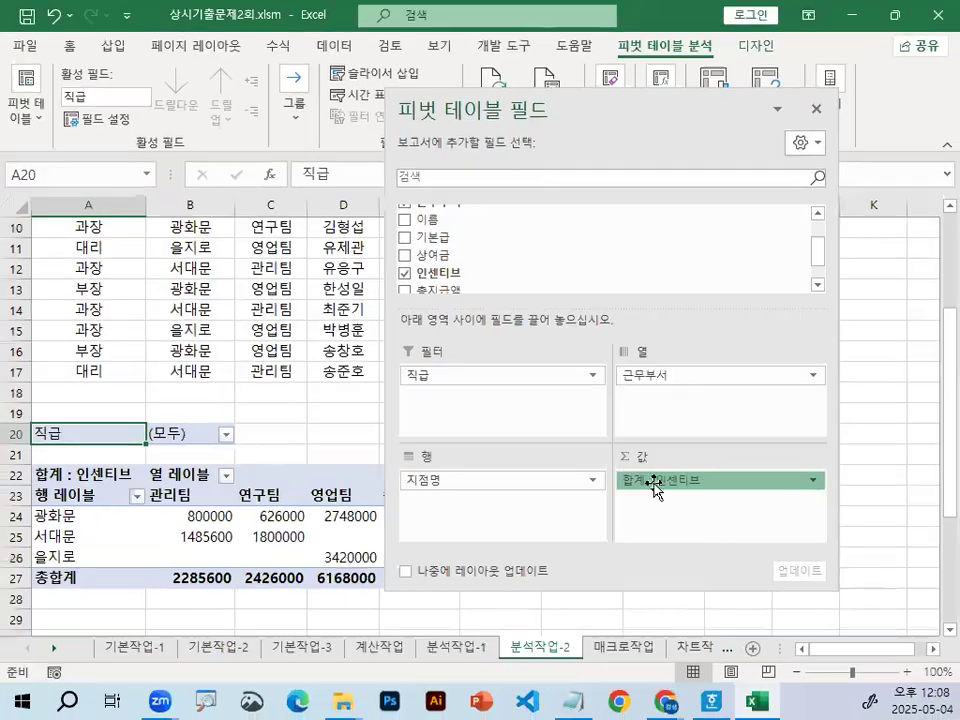
left_click(646, 476)
left_click(694, 432)
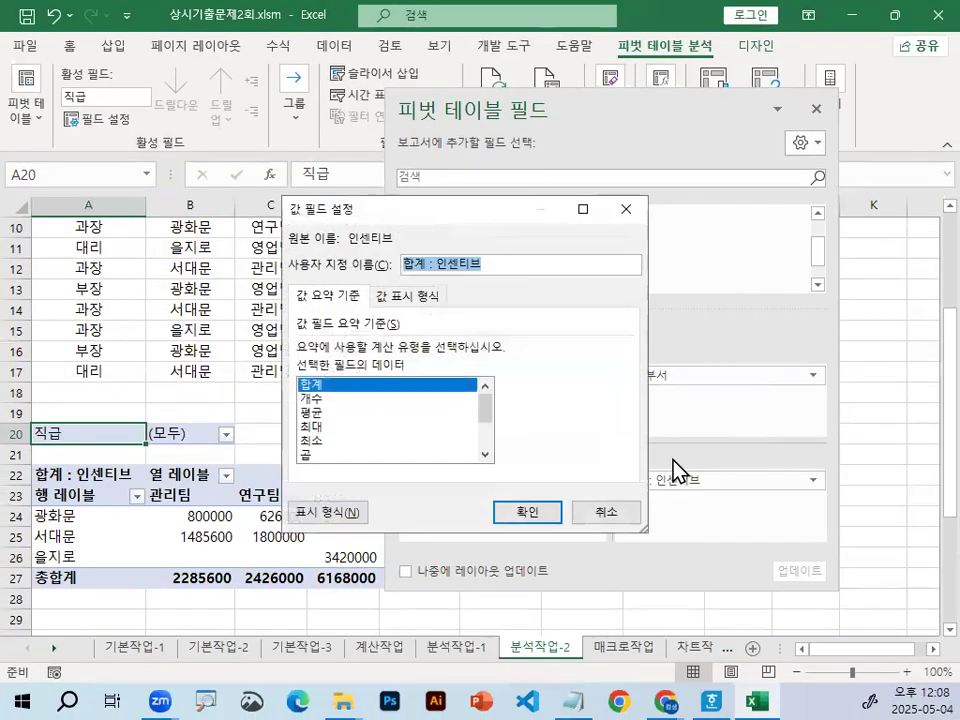
left_click(318, 412)
mouse_move(330, 410)
left_mouse_down()
mouse_move(313, 431)
mouse_move(280, 390)
mouse_move(335, 400)
left_mouse_up()
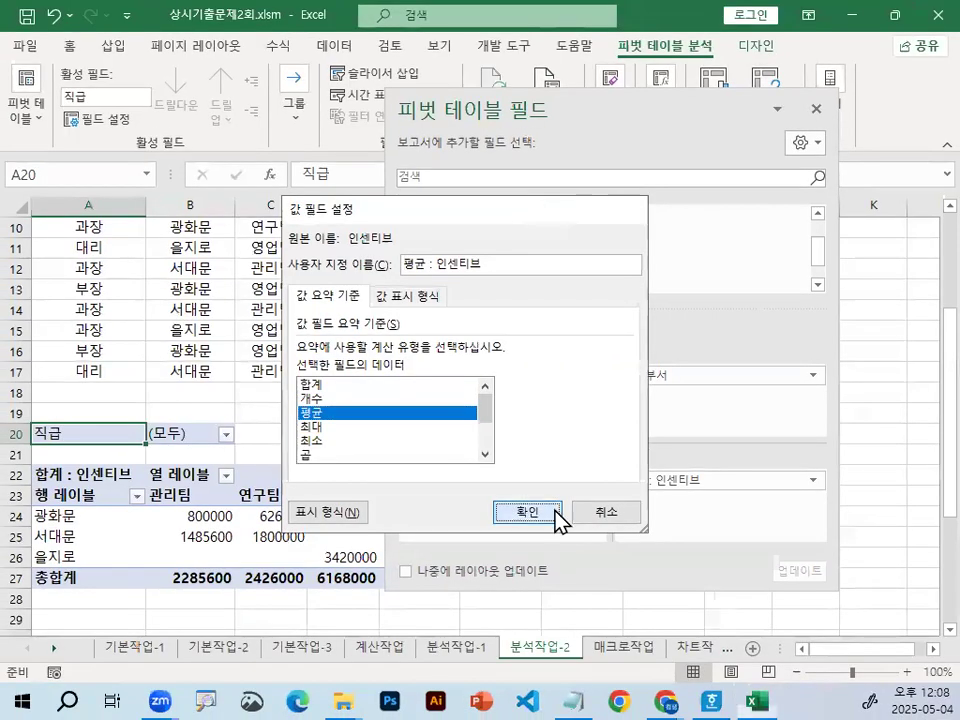
left_click(528, 512)
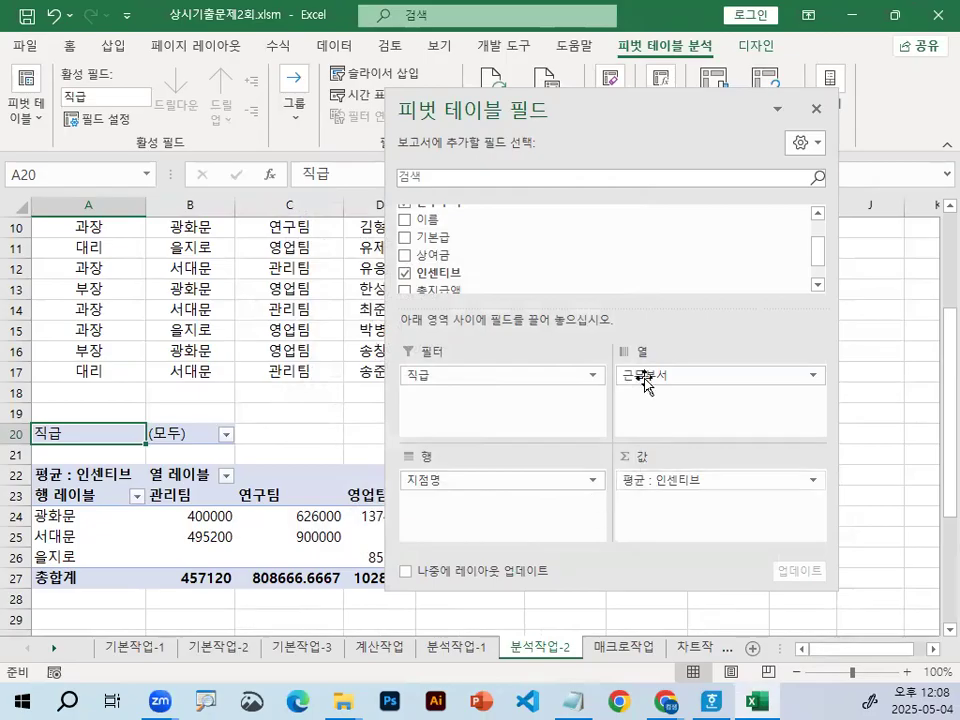
Step: Add the 총지급액 field to the values area of the pivot table, below 인센티브
scroll(494, 252, "down", 1)
left_click_drag(445, 258, 677, 510)
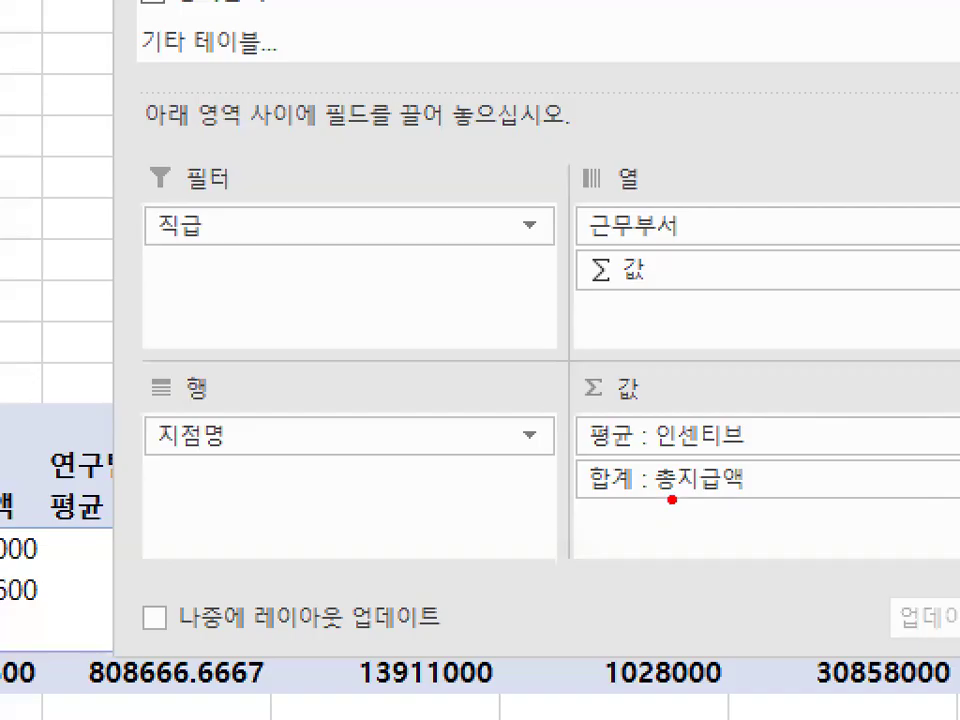
mouse_move(738, 481)
left_mouse_down()
mouse_move(643, 499)
mouse_move(752, 478)
left_mouse_up()
left_click_drag(758, 405, 798, 398)
left_click_drag(782, 457, 832, 444)
key("Escape")
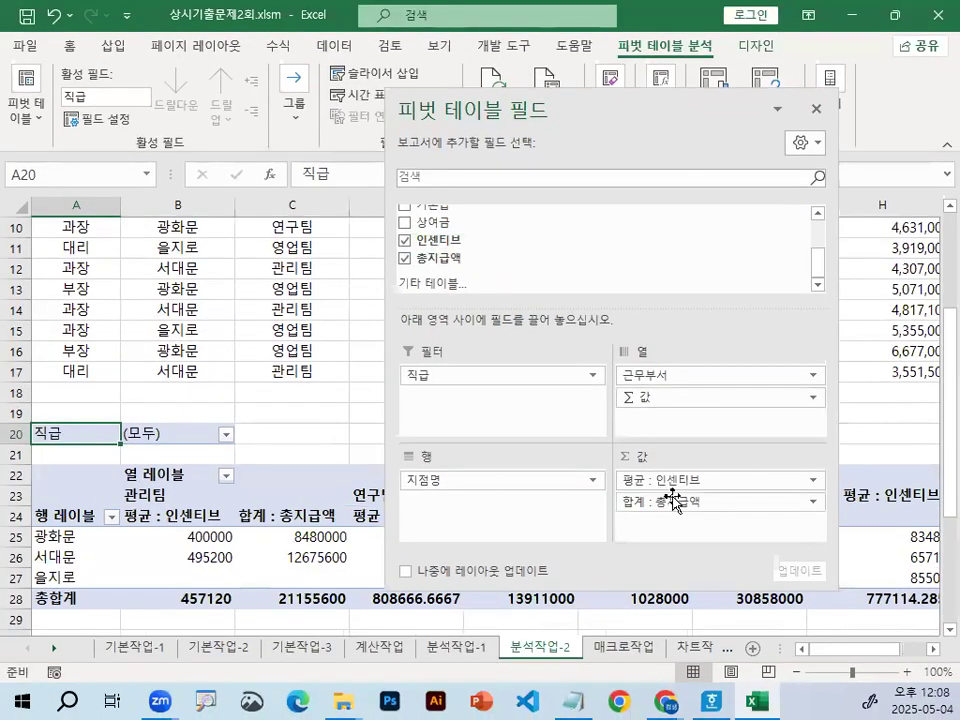
Step: Change the summary calculation of the 총지급액 value field to average (평균) and reposition the pivot field list
left_click(671, 500)
left_click(645, 483)
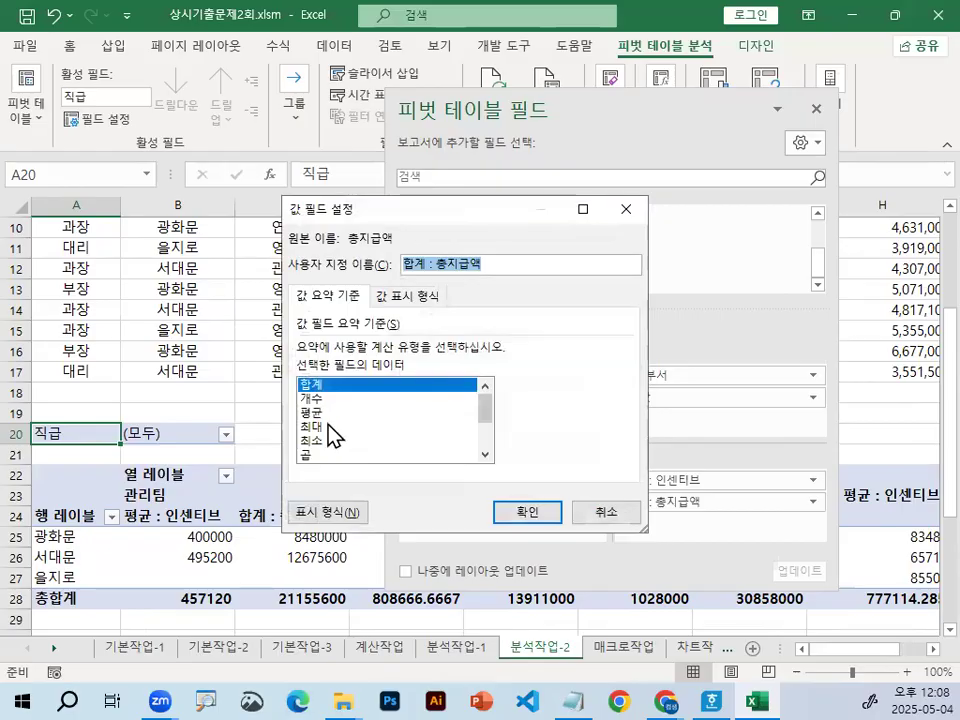
left_click(311, 413)
left_click(538, 514)
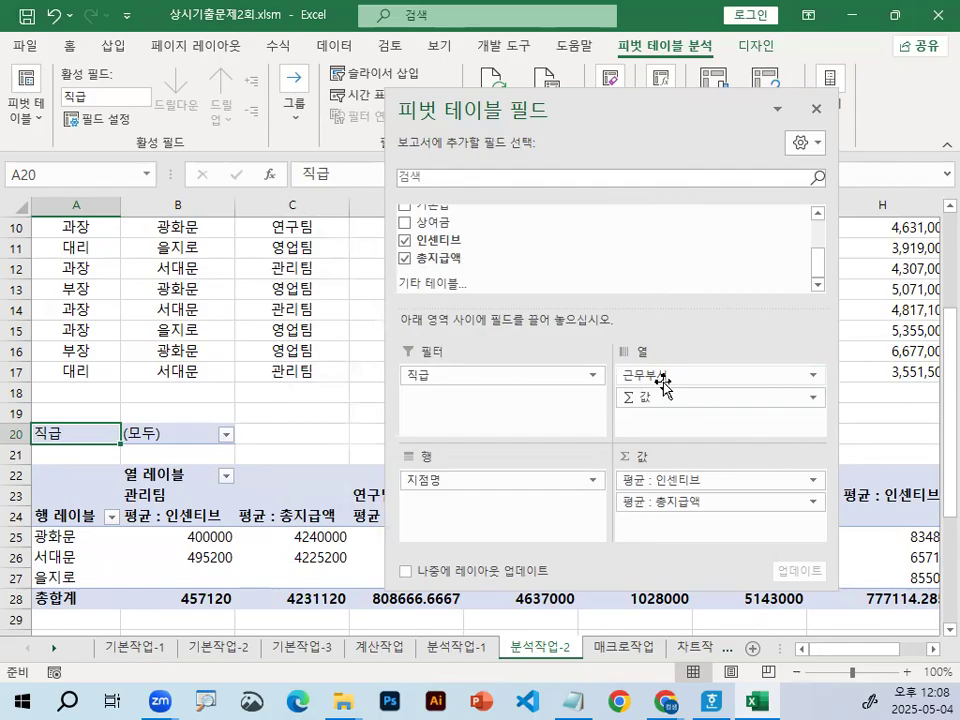
left_click_drag(586, 98, 514, 42)
key("ctrl+1")
left_click(536, 388)
mouse_move(629, 335)
left_mouse_down()
mouse_move(542, 338)
mouse_move(635, 294)
left_mouse_up()
left_click_drag(746, 505, 732, 478)
mouse_move(638, 213)
left_mouse_down()
mouse_move(611, 216)
mouse_move(621, 178)
mouse_move(625, 224)
left_mouse_up()
mouse_move(578, 312)
left_mouse_down()
mouse_move(535, 333)
mouse_move(252, 548)
mouse_move(335, 573)
left_mouse_up()
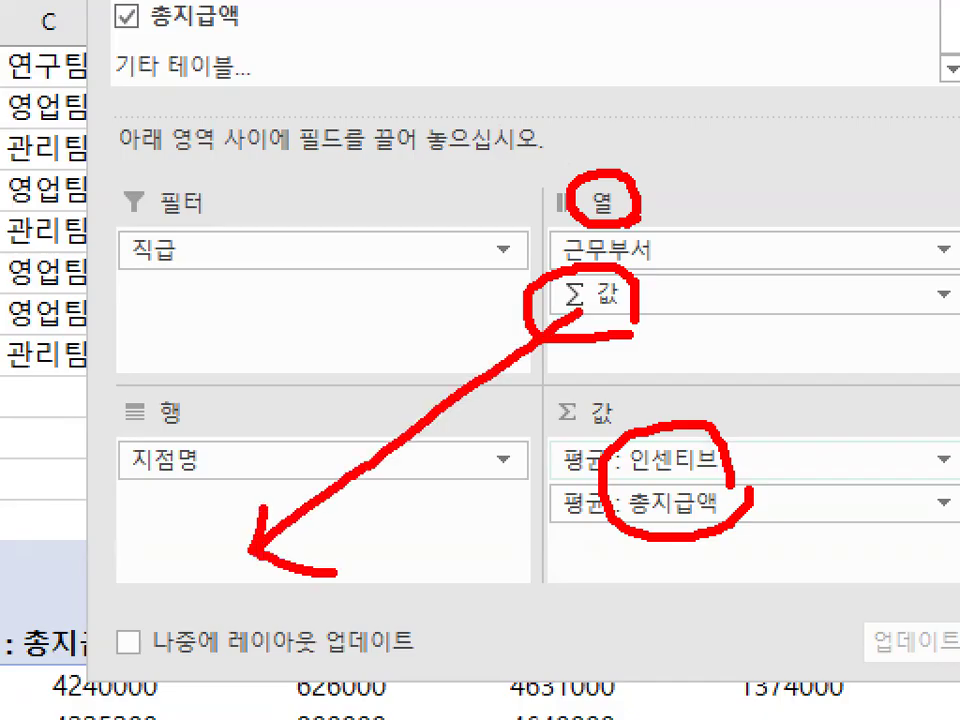
mouse_move(729, 497)
left_mouse_down()
mouse_move(640, 535)
mouse_move(740, 490)
left_mouse_up()
left_click_drag(220, 262, 360, 260)
left_click_drag(228, 303, 370, 304)
left_click_drag(213, 330, 390, 330)
left_click_drag(215, 370, 360, 370)
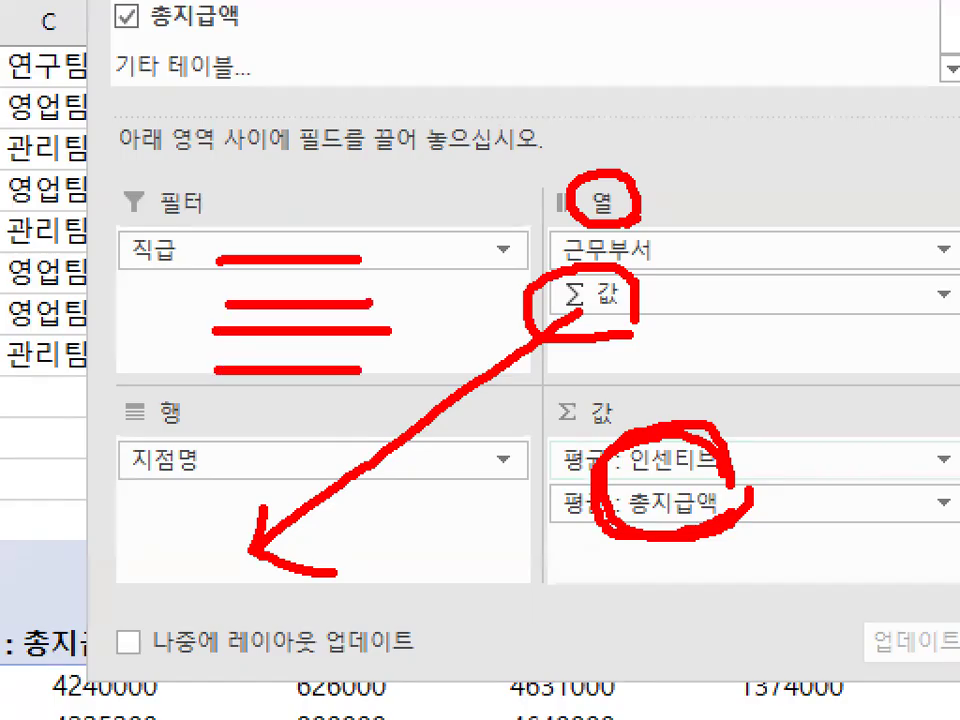
left_click_drag(233, 407, 356, 407)
key("Escape")
Step: Move the Σ 값 field from the columns area below 지점명 in the rows area and close the pivot field list
left_click_drag(587, 285, 145, 529)
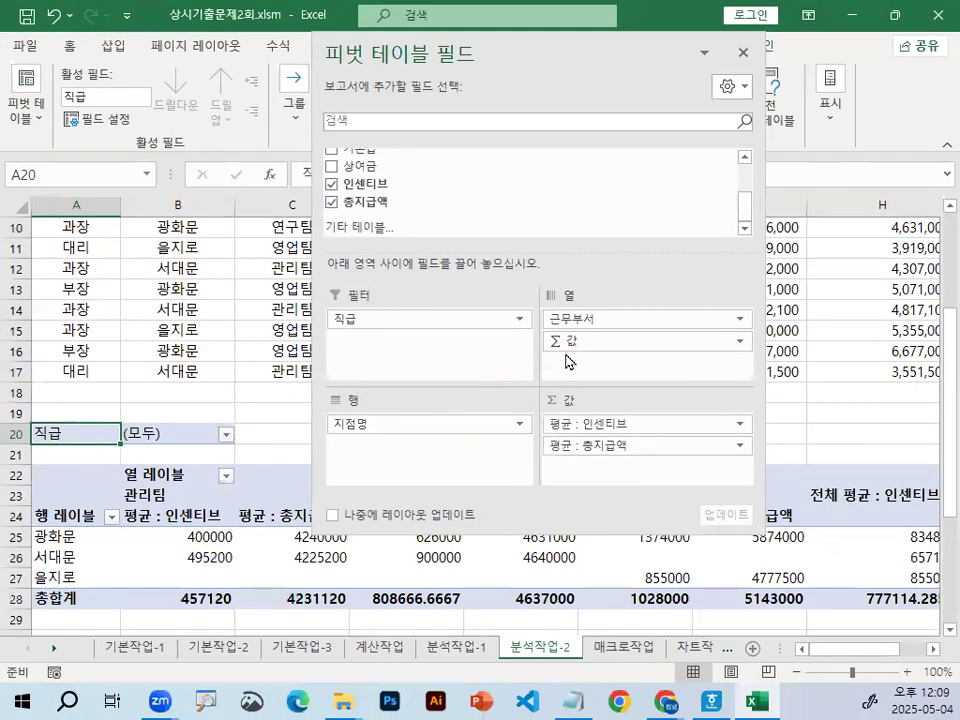
mouse_move(340, 459)
left_mouse_down()
mouse_move(378, 443)
mouse_move(336, 462)
left_mouse_up()
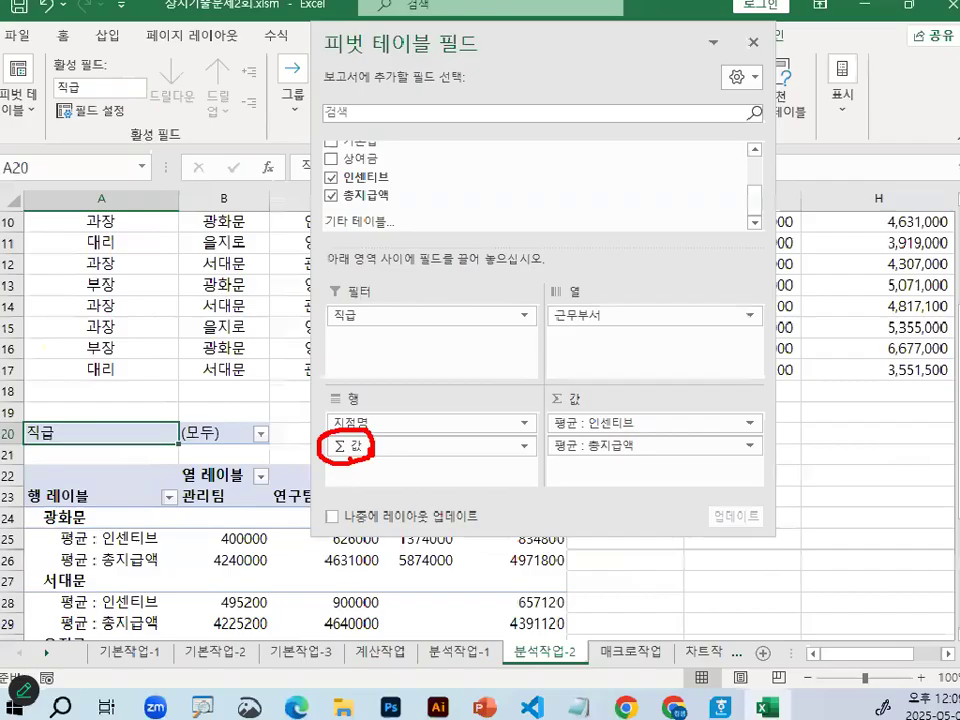
key("Escape")
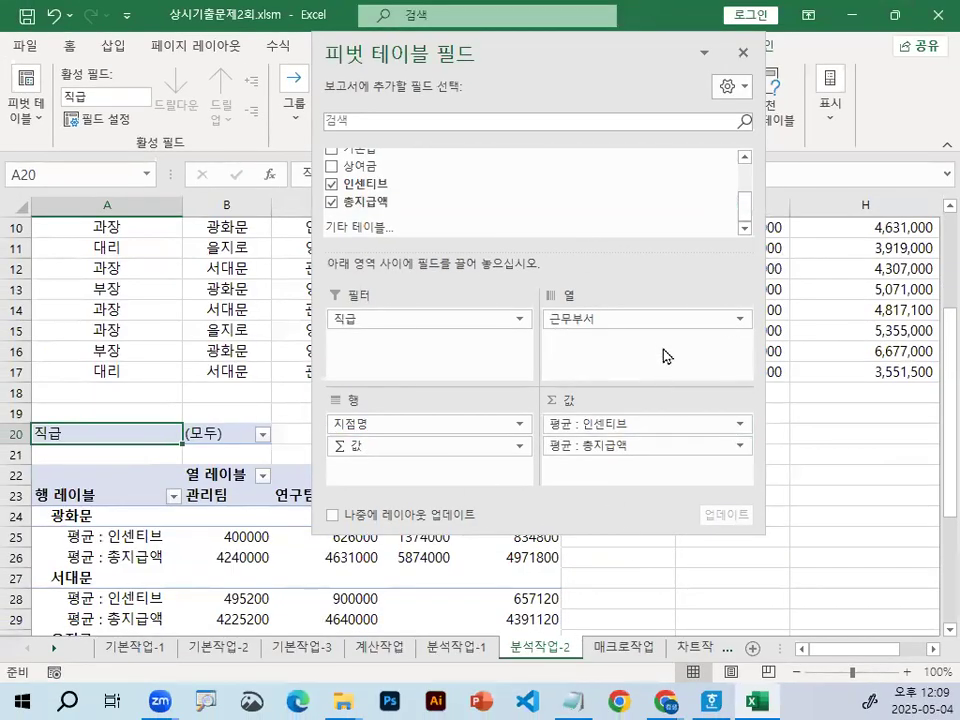
left_click(743, 53)
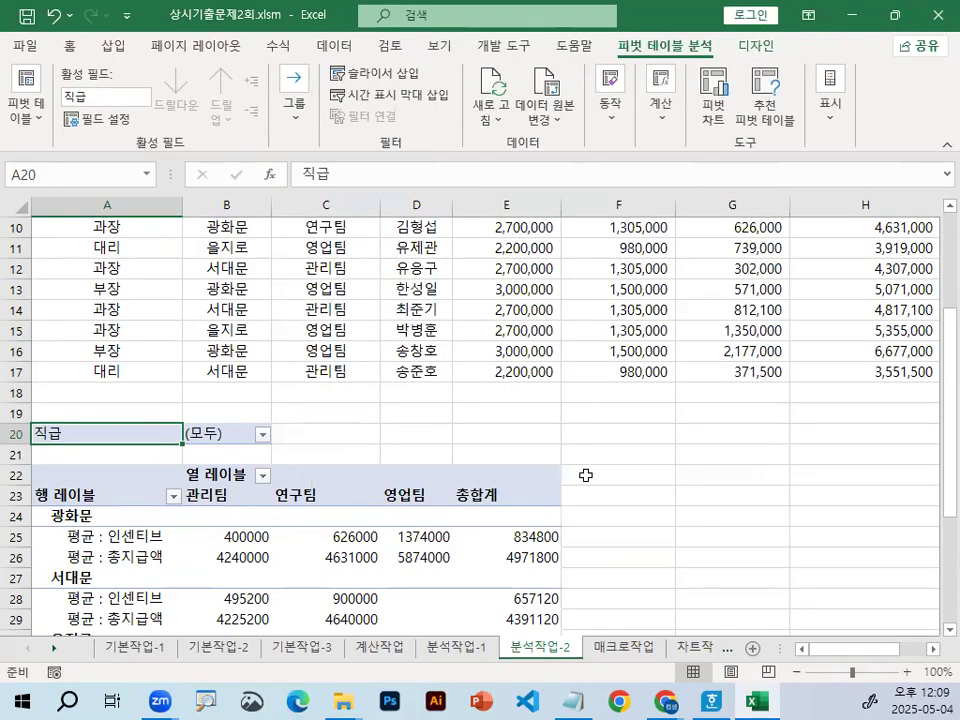
Step: Examine the pivot table's row and column labels and how the 인센티브 and 총지급액 averages are arranged under each 지점명
left_click(578, 469)
scroll(276, 550, "down", 2)
scroll(95, 530, "down", 1)
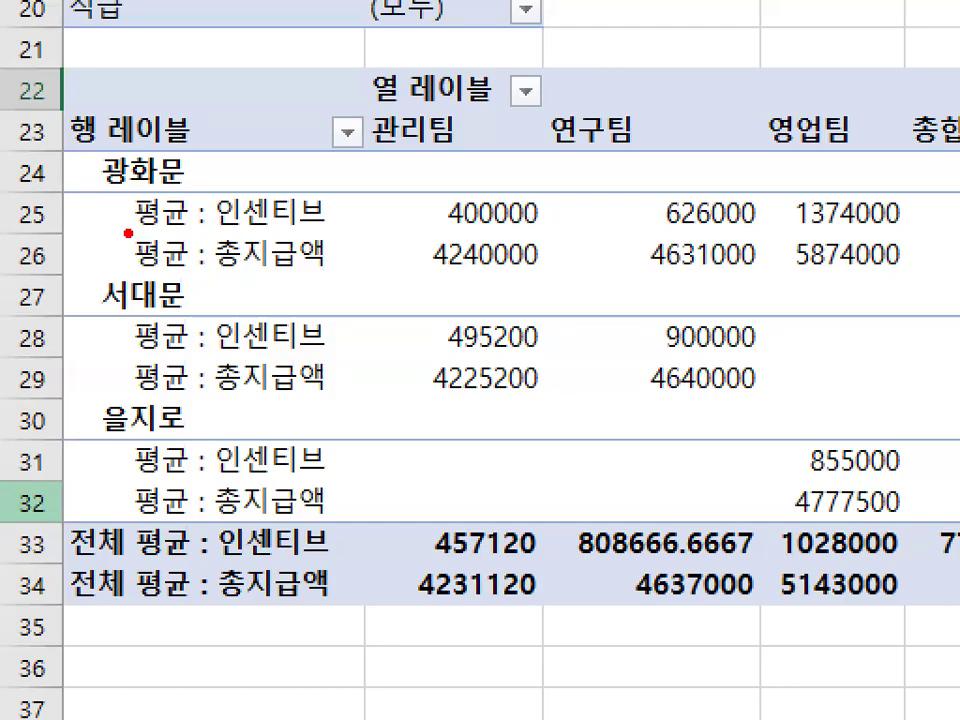
left_click_drag(125, 232, 337, 233)
left_click_drag(126, 268, 331, 264)
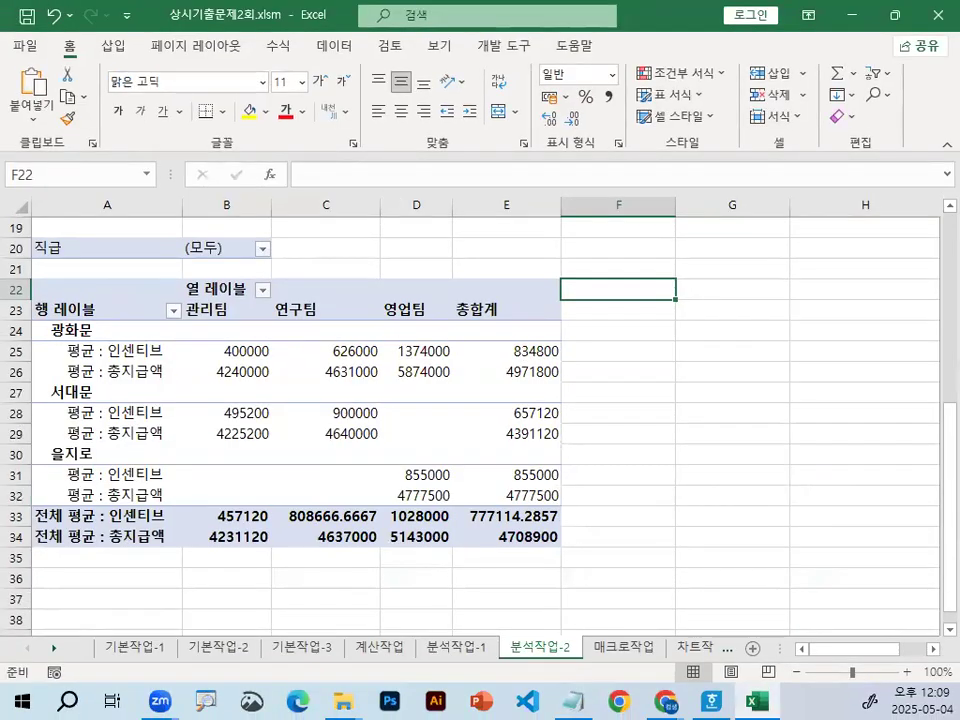
left_click_drag(98, 331, 78, 334)
left_click_drag(97, 396, 88, 400)
mouse_move(440, 296)
left_mouse_down()
mouse_move(365, 302)
mouse_move(443, 292)
left_mouse_up()
left_click_drag(608, 246, 645, 287)
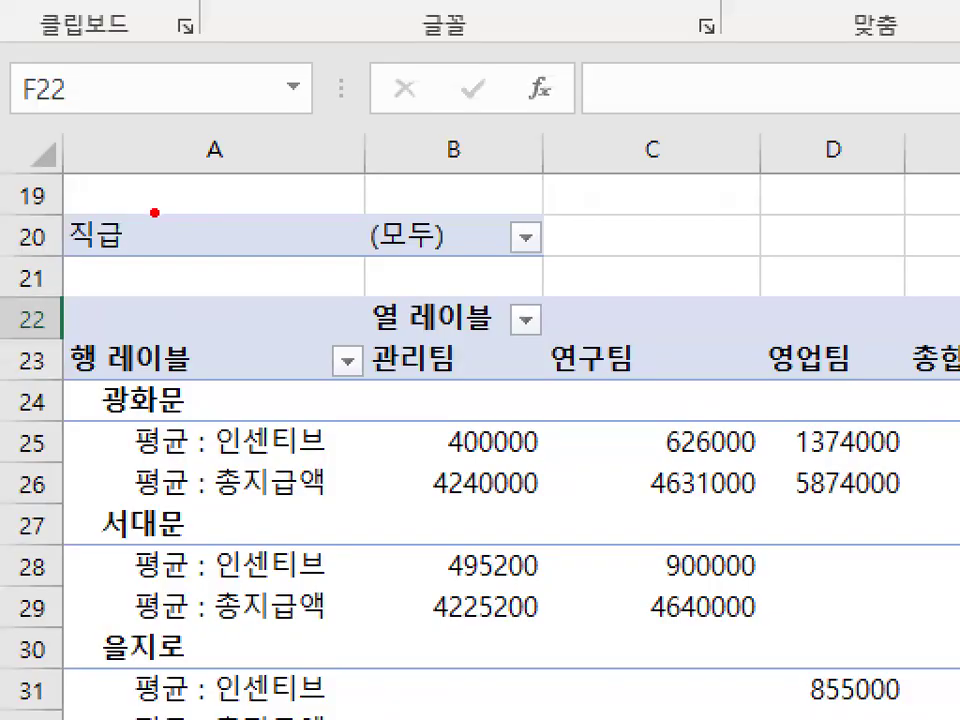
left_click_drag(149, 135, 47, 189)
left_click_drag(55, 268, 142, 198)
key("Escape")
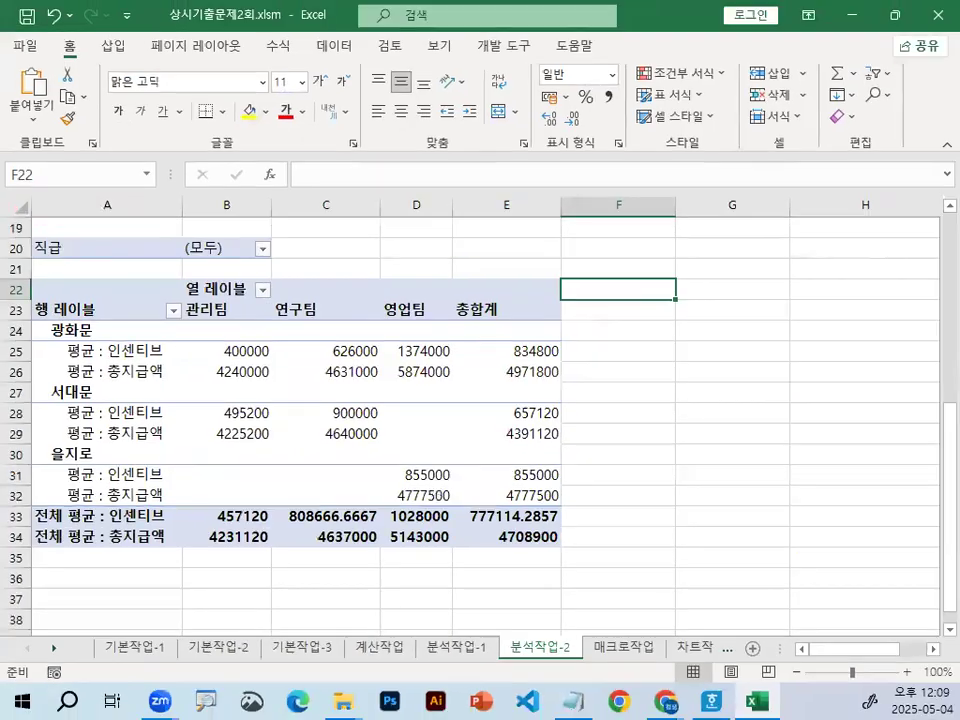
mouse_move(550, 409)
Step: Set the pivot table's grand totals to columns only (열의 총합계만 설정)
left_click(305, 392)
key("ctrl+1")
left_click(330, 393)
left_click_drag(325, 350, 434, 264)
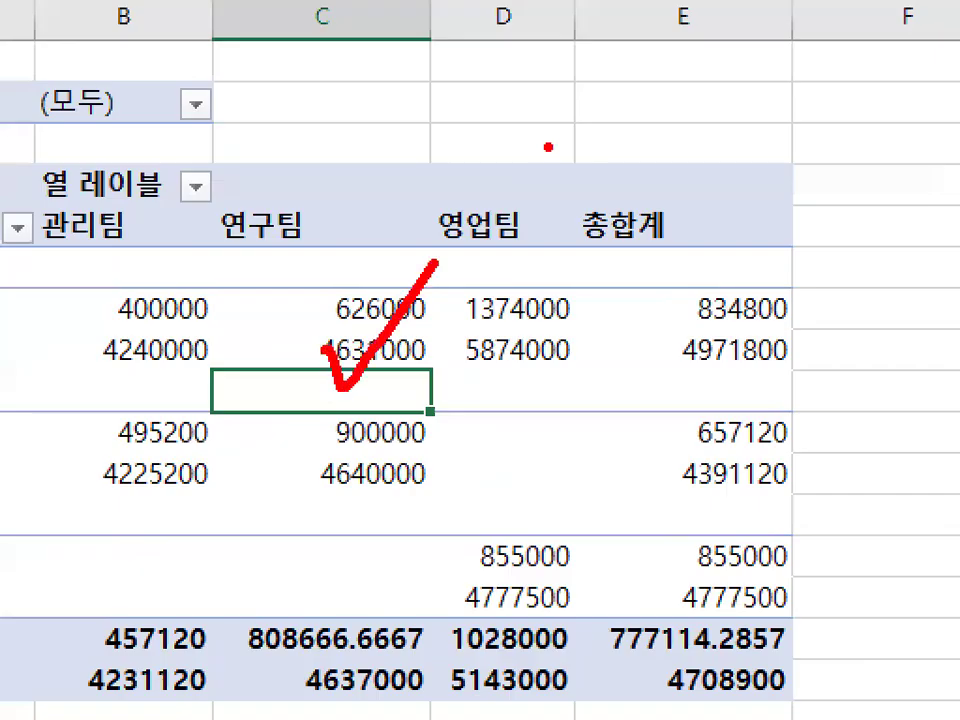
left_click_drag(335, 350, 401, 386)
key("Escape")
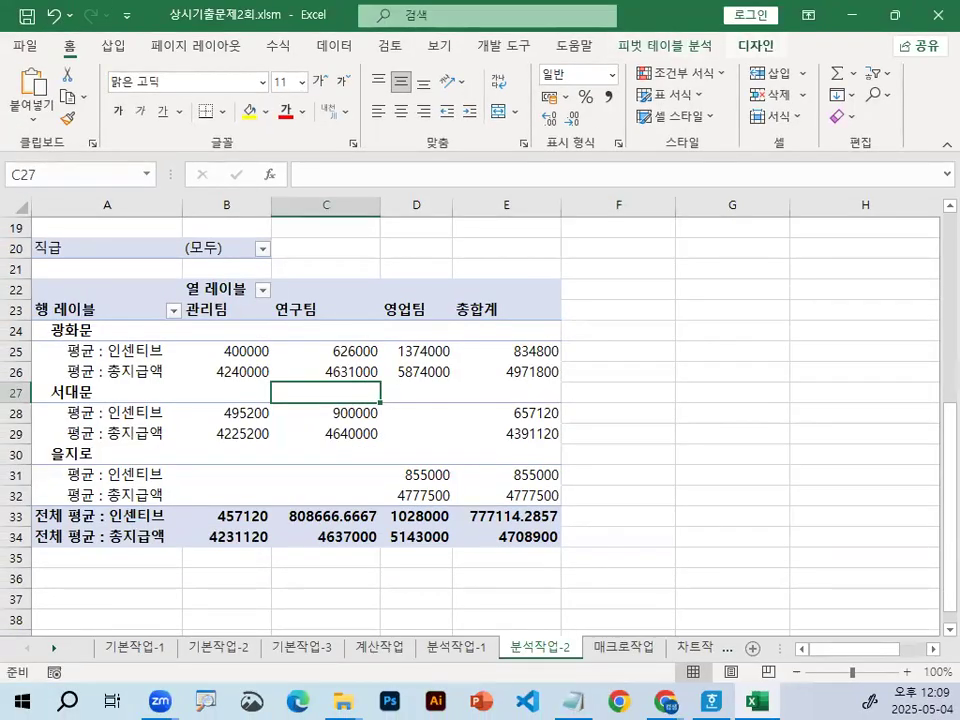
key("ctrl+1")
mouse_move(778, 45)
left_mouse_down()
mouse_move(771, 60)
mouse_move(735, 31)
mouse_move(785, 43)
left_mouse_up()
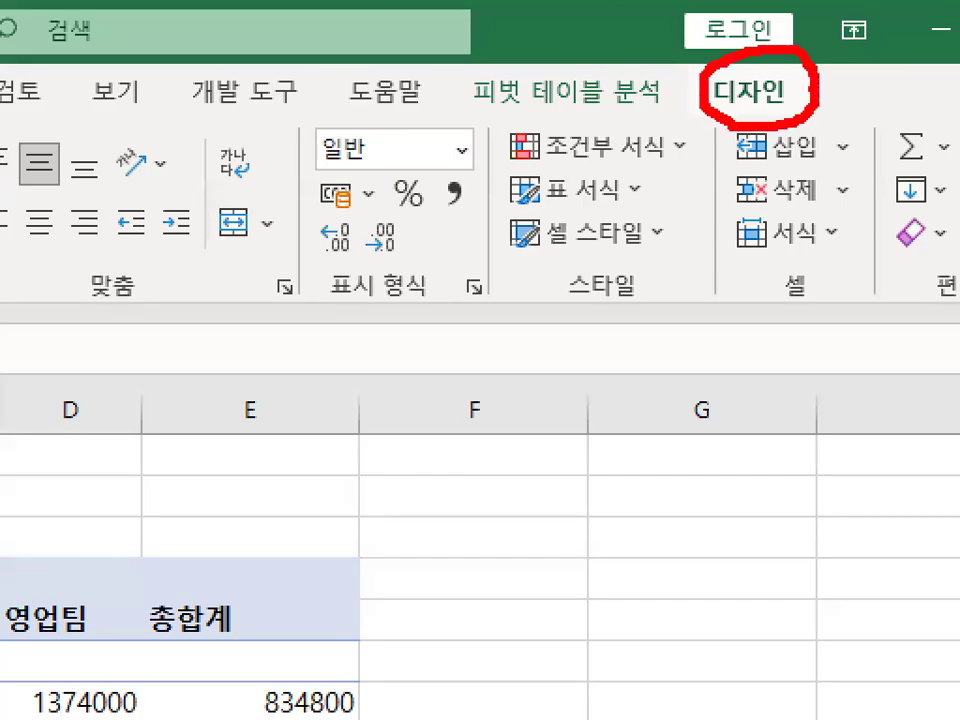
key("Escape")
left_click(755, 45)
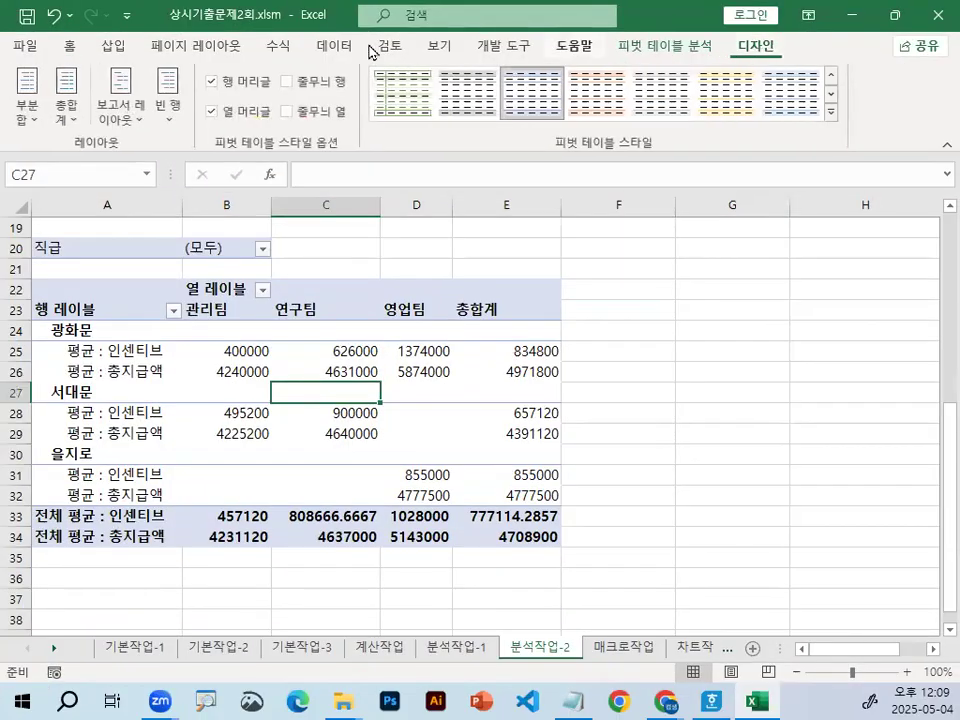
key("ctrl+1")
mouse_move(292, 236)
left_mouse_down()
mouse_move(133, 272)
mouse_move(255, 205)
mouse_move(265, 238)
left_mouse_up()
key("Escape")
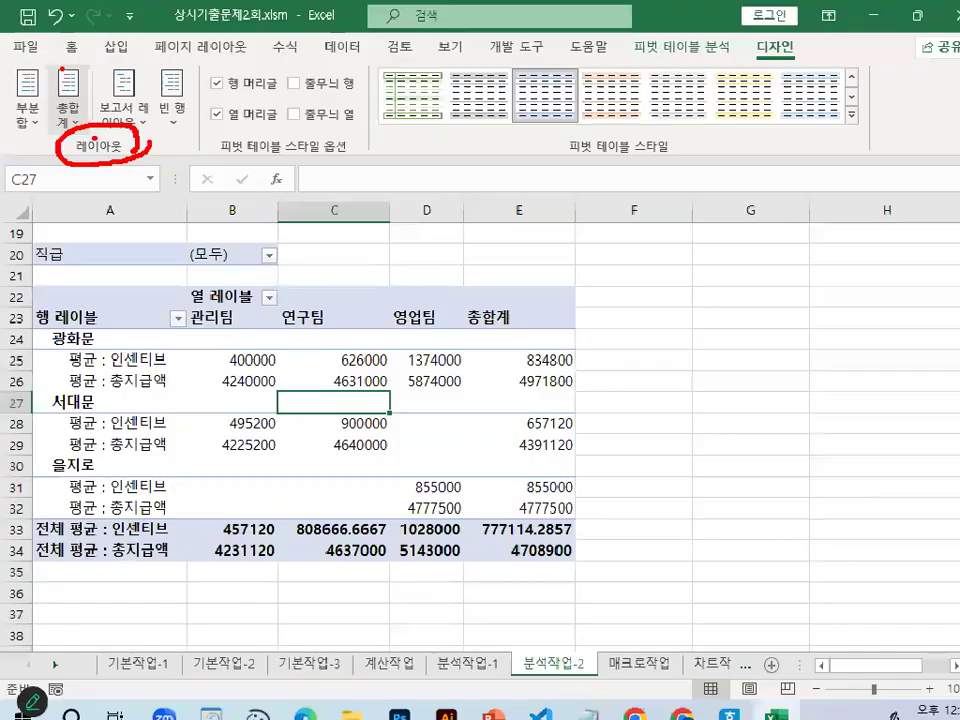
key("ctrl+1")
left_click_drag(60, 178, 190, 171)
left_click_drag(45, 90, 150, 100)
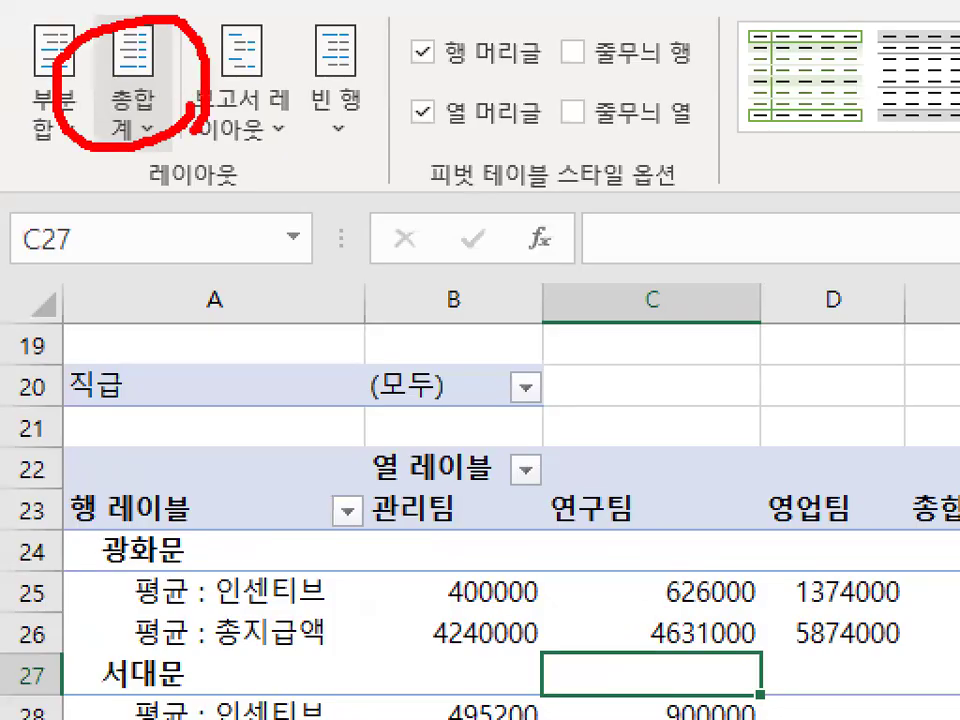
key("Escape")
left_click(68, 122)
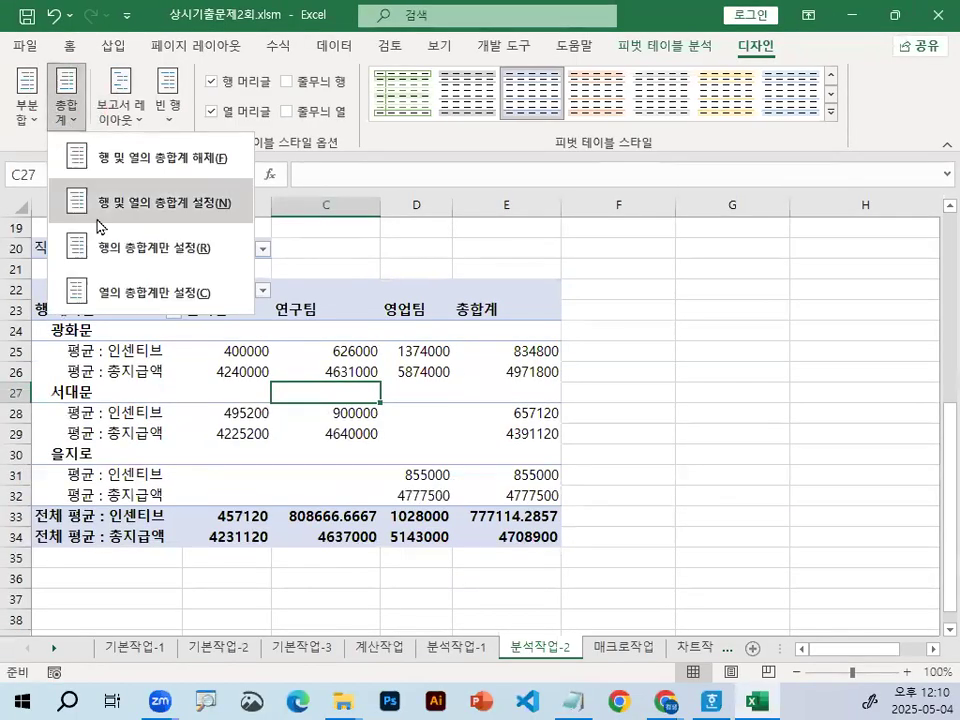
left_click(103, 297)
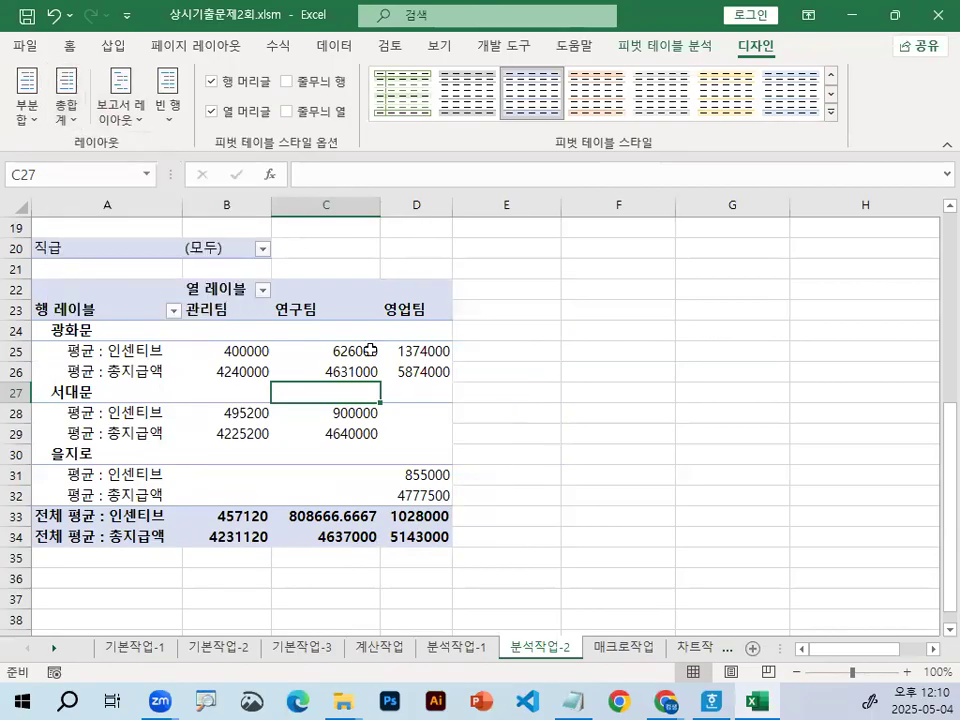
key("ctrl+1")
left_click_drag(539, 281, 463, 390)
mouse_move(414, 242)
left_mouse_down()
mouse_move(508, 447)
mouse_move(271, 273)
mouse_move(405, 503)
left_mouse_up()
key("Escape")
key("ctrl+1")
key("Escape")
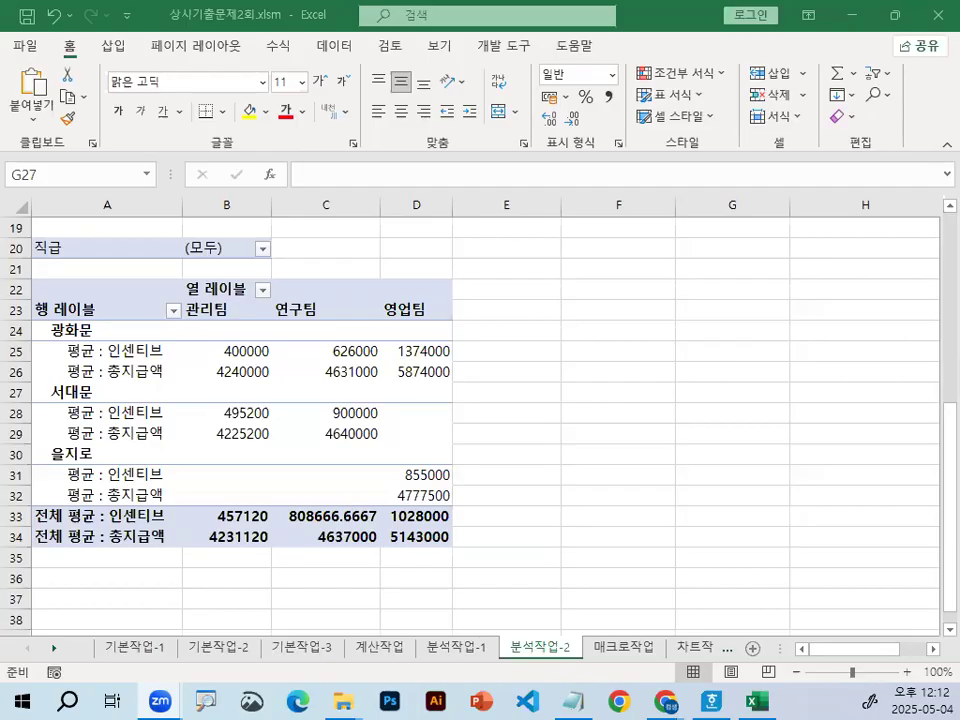
Step: Go to the 매크로작업 sheet and inspect the 판매금액 formula in E4 and the 이익률 cell G4
left_click(633, 649)
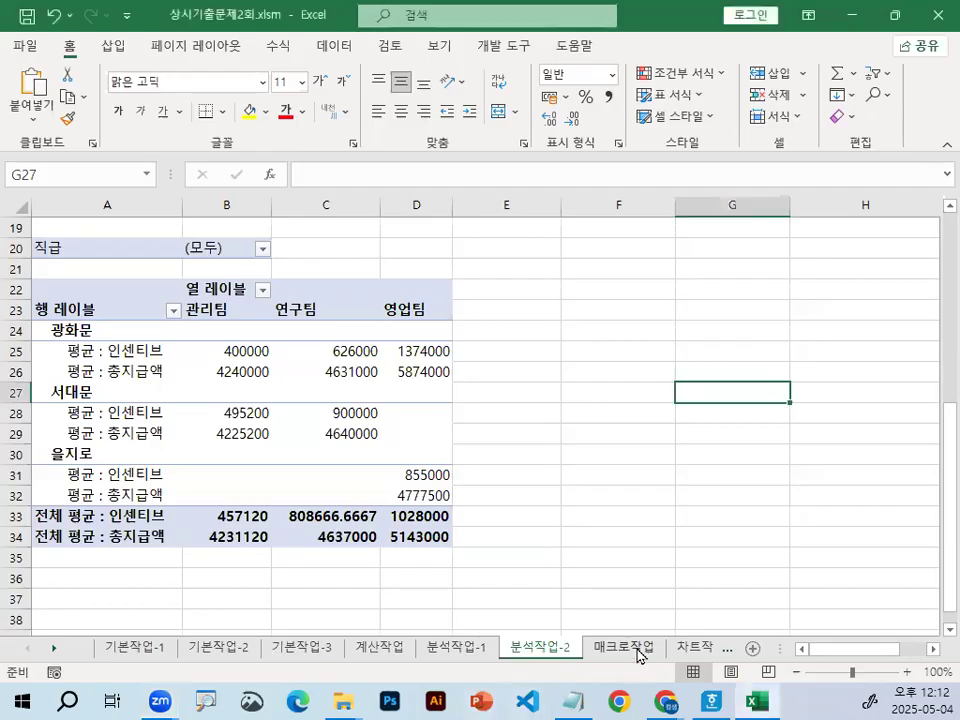
left_click(639, 655)
scroll(544, 386, "up", 3)
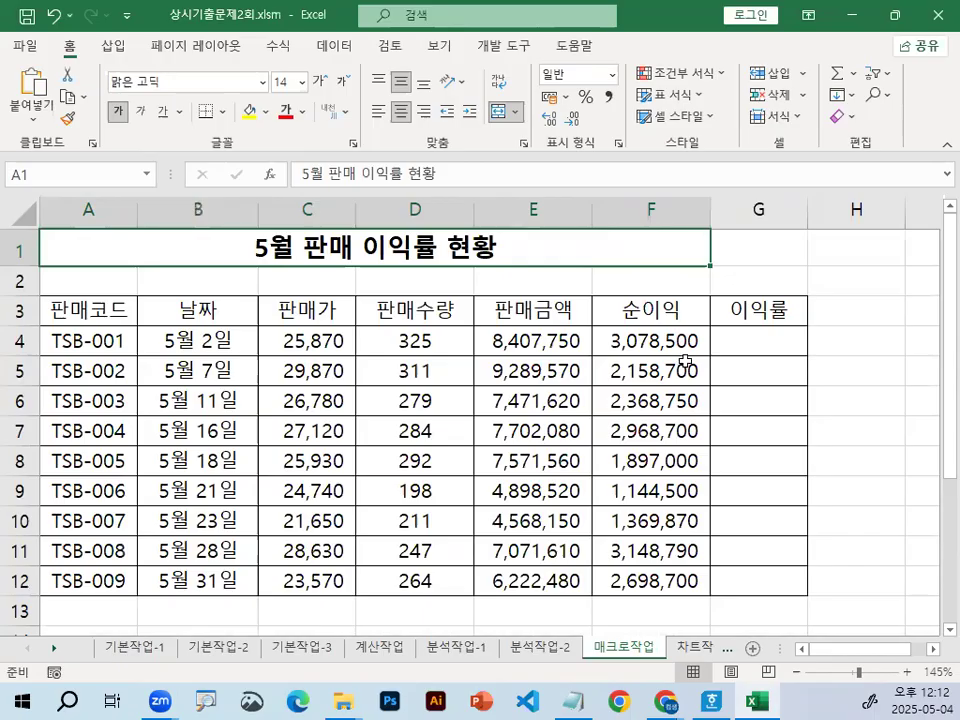
left_click(550, 340)
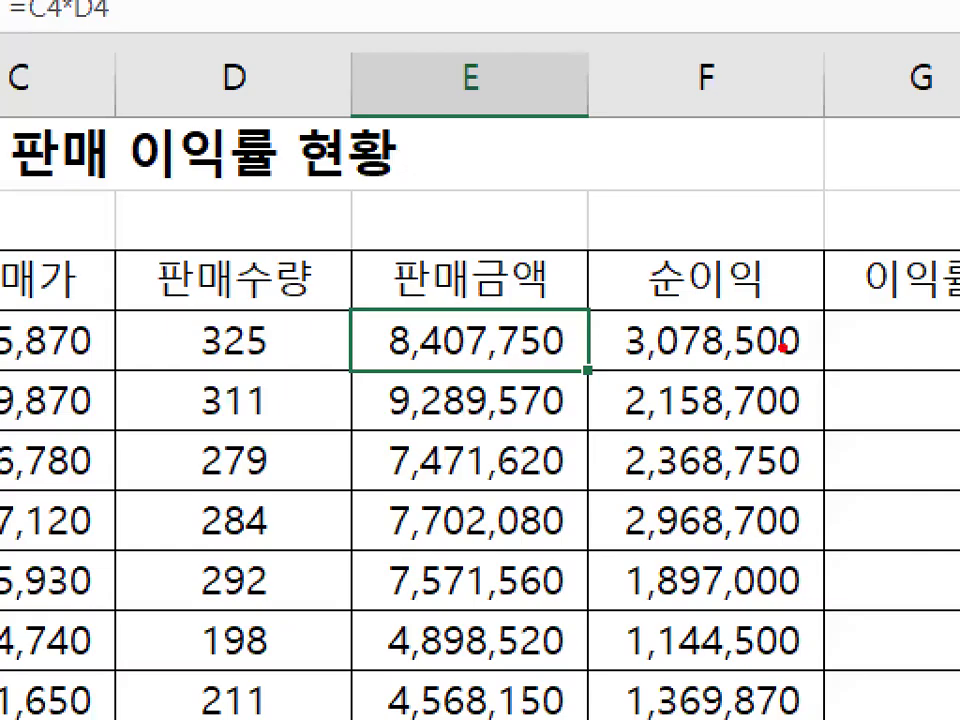
left_click_drag(715, 338, 725, 352)
left_click_drag(848, 270, 705, 418)
left_click_drag(450, 305, 555, 238)
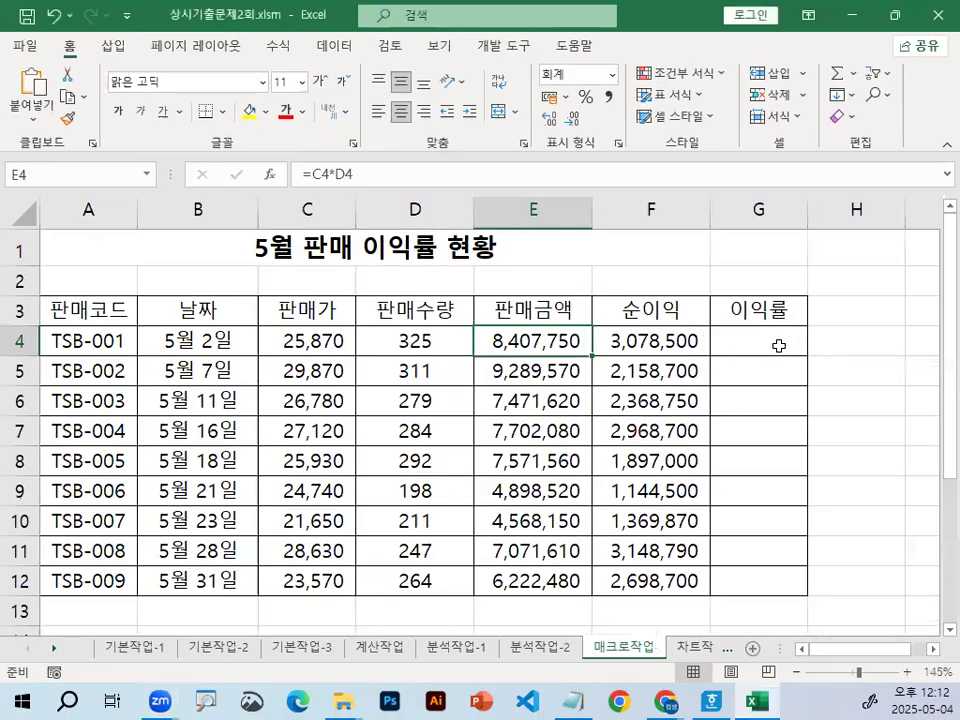
left_click(778, 345)
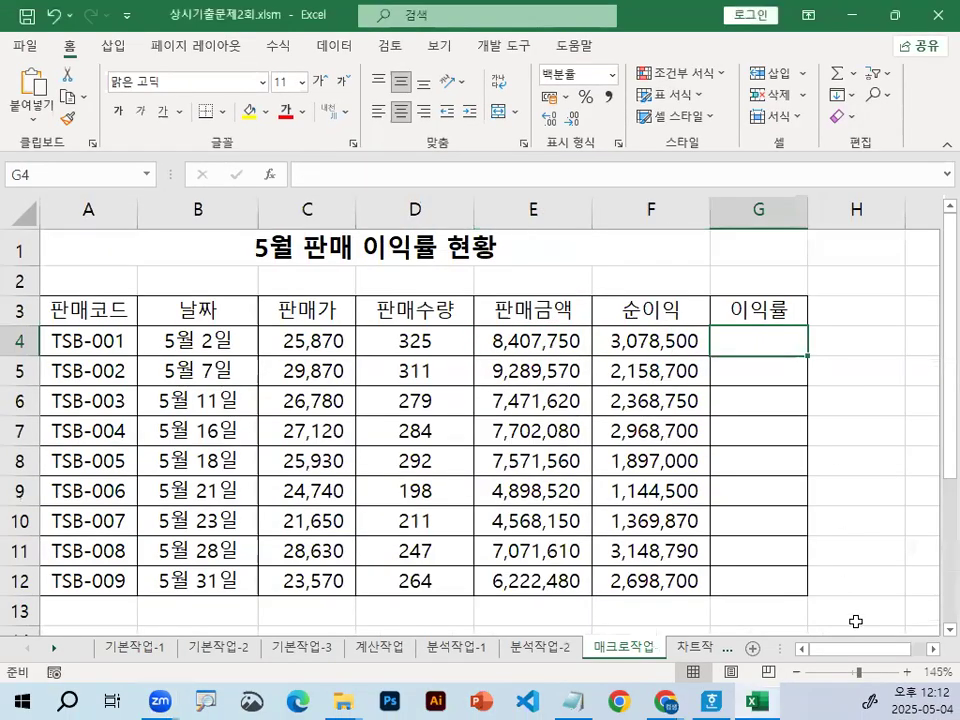
Step: With empty cell I3 selected, start recording a macro named 이익률 stored in the current workbook (현재 통합 문서)
left_click(935, 657)
left_click(935, 657)
left_click(739, 340)
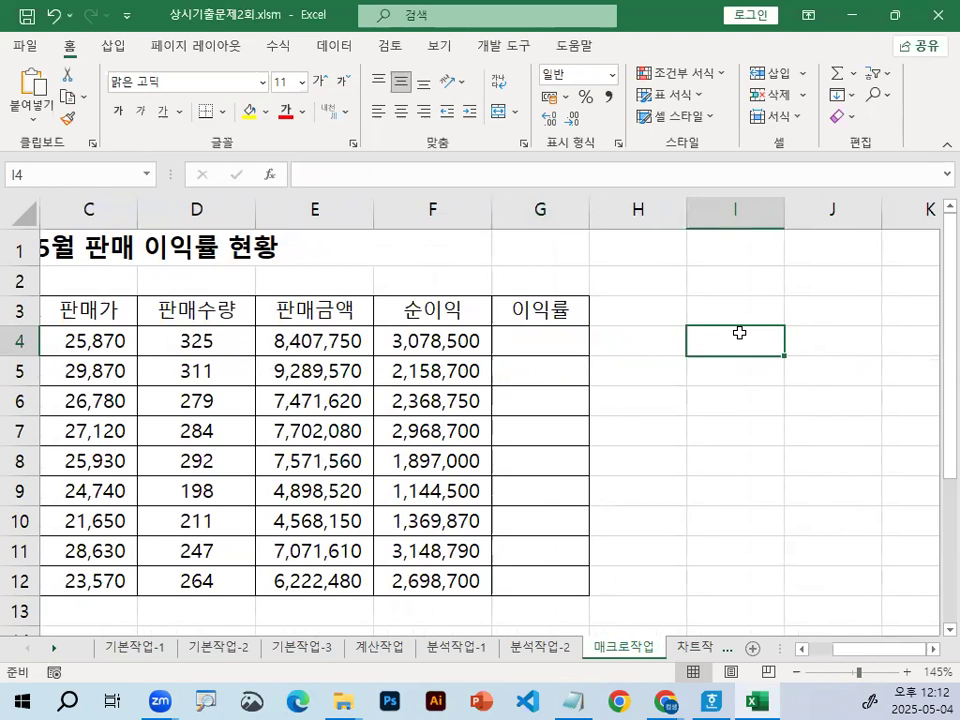
left_click(705, 309)
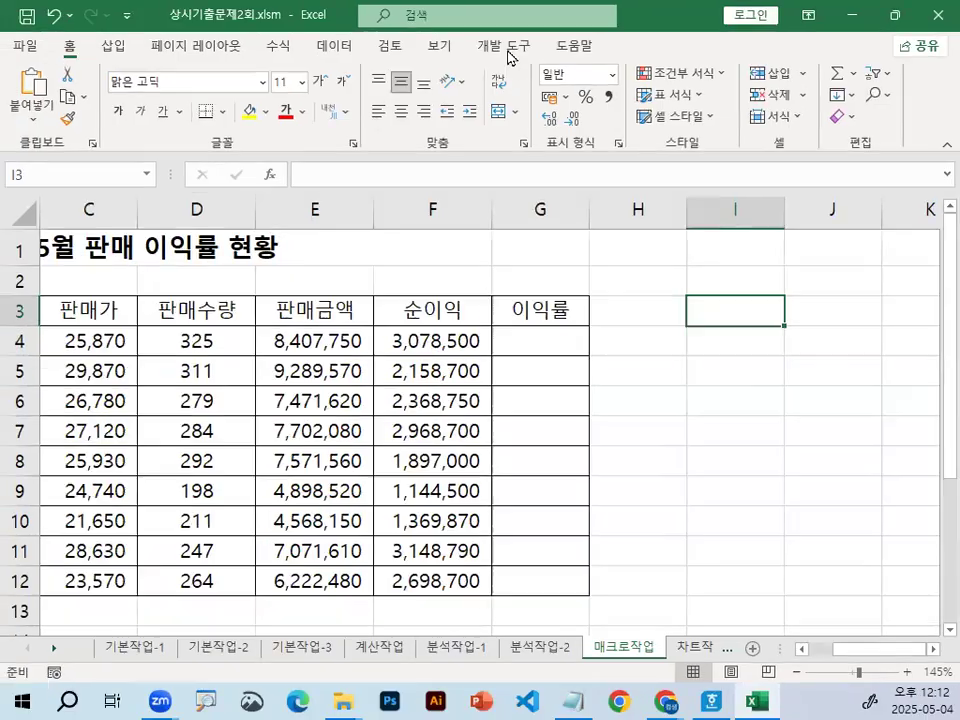
left_click(505, 47)
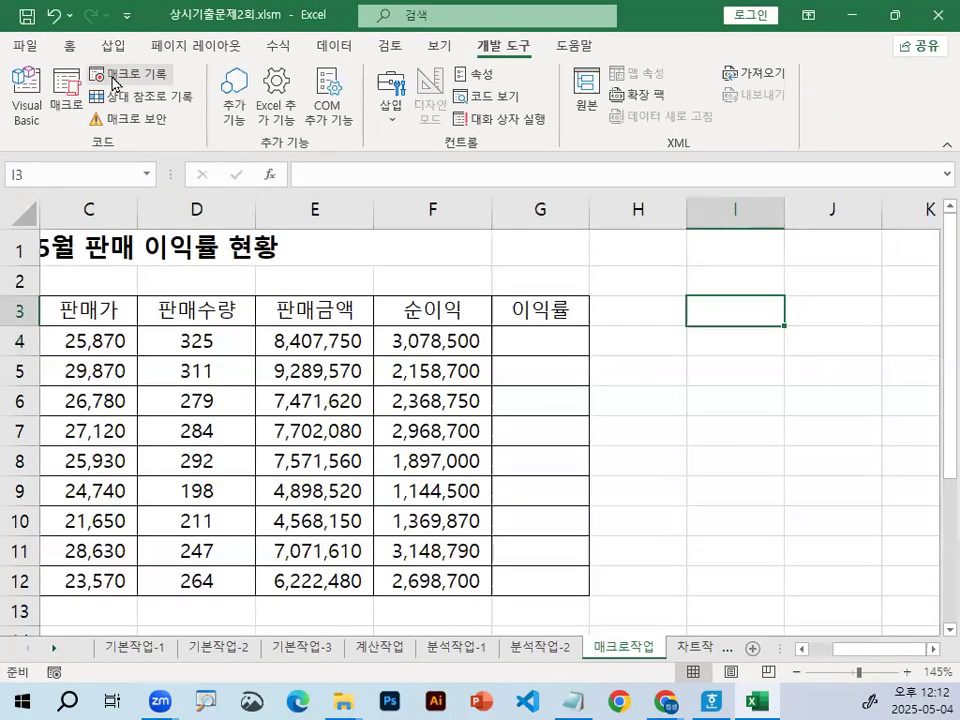
left_click(100, 84)
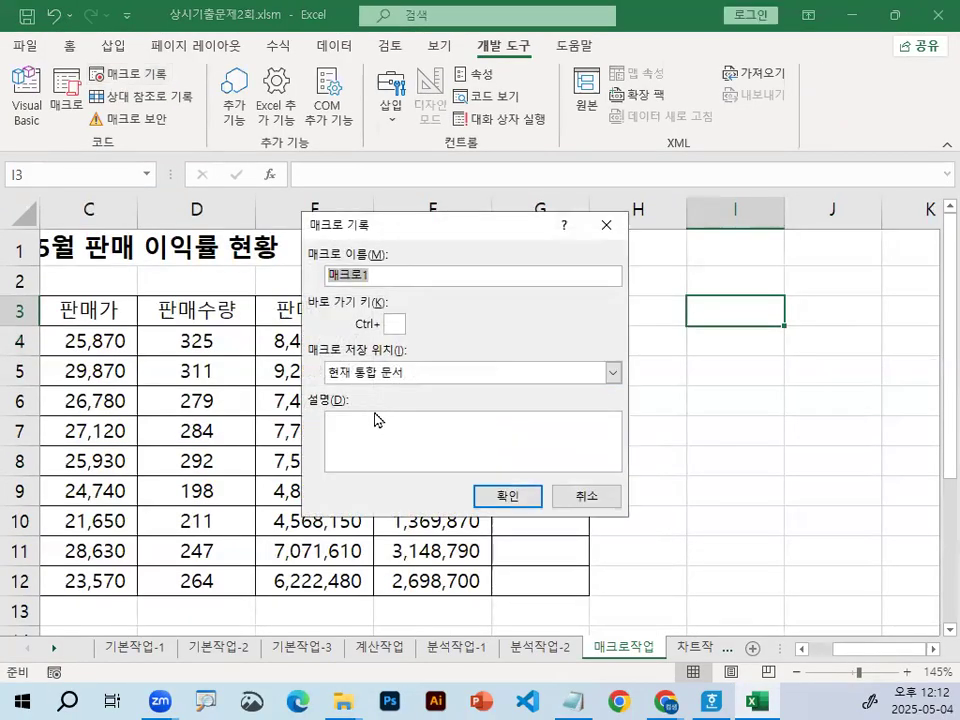
type("dld")
key("BackSpace")
key("BackSpace")
key("BackSpace")
key("BackSpace")
type("ㅇㅣ이ㄱㄹ")
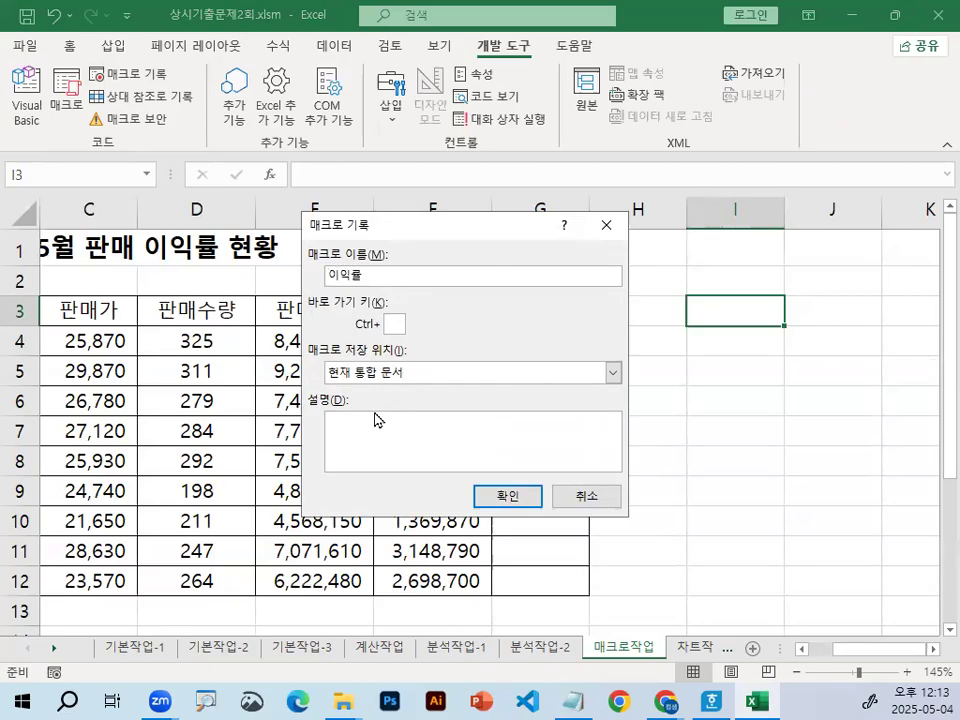
key("Return")
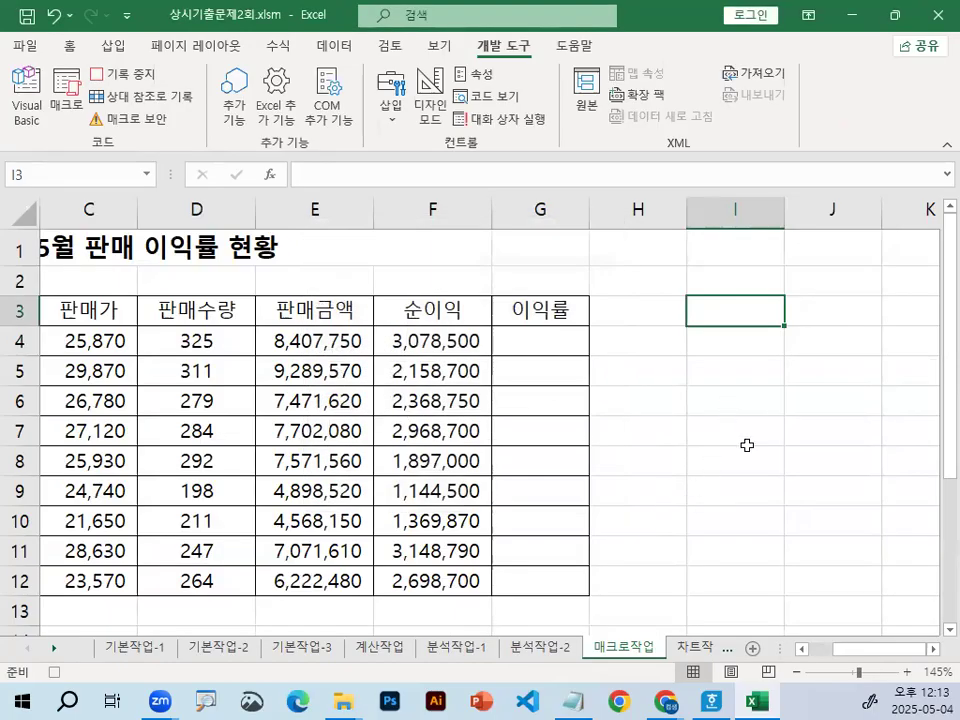
Step: Enter the formula =F4/E4 in cell G4 to calculate the first 이익률 from 순이익 and 판매금액
left_click(545, 346)
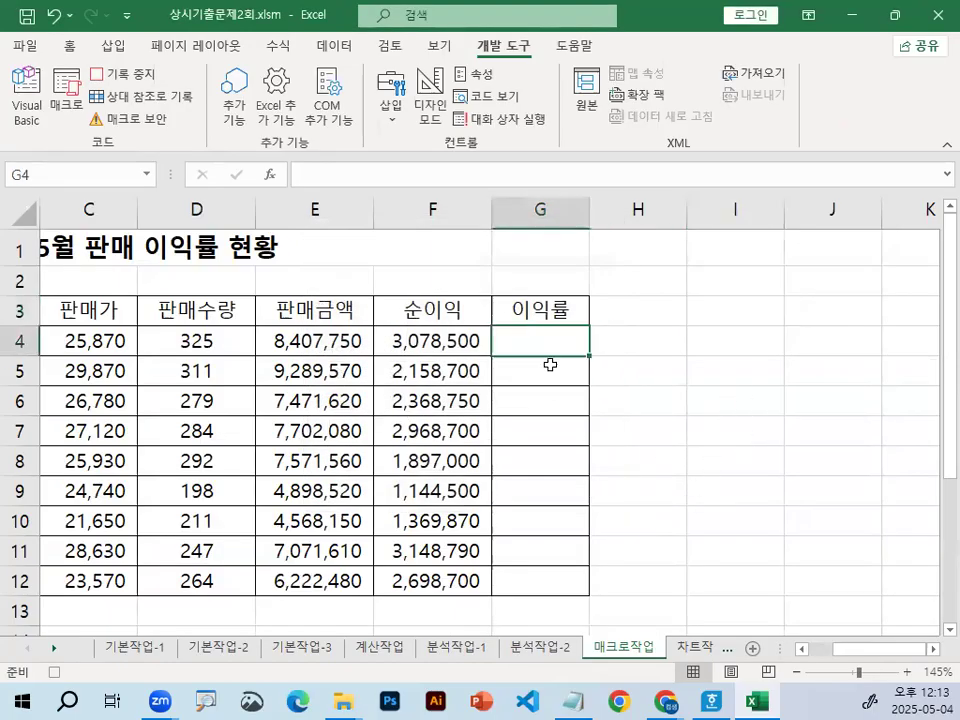
key("ctrl+1")
left_click(540, 354)
mouse_move(637, 321)
left_mouse_down()
mouse_move(474, 354)
mouse_move(597, 332)
left_mouse_up()
key("Escape")
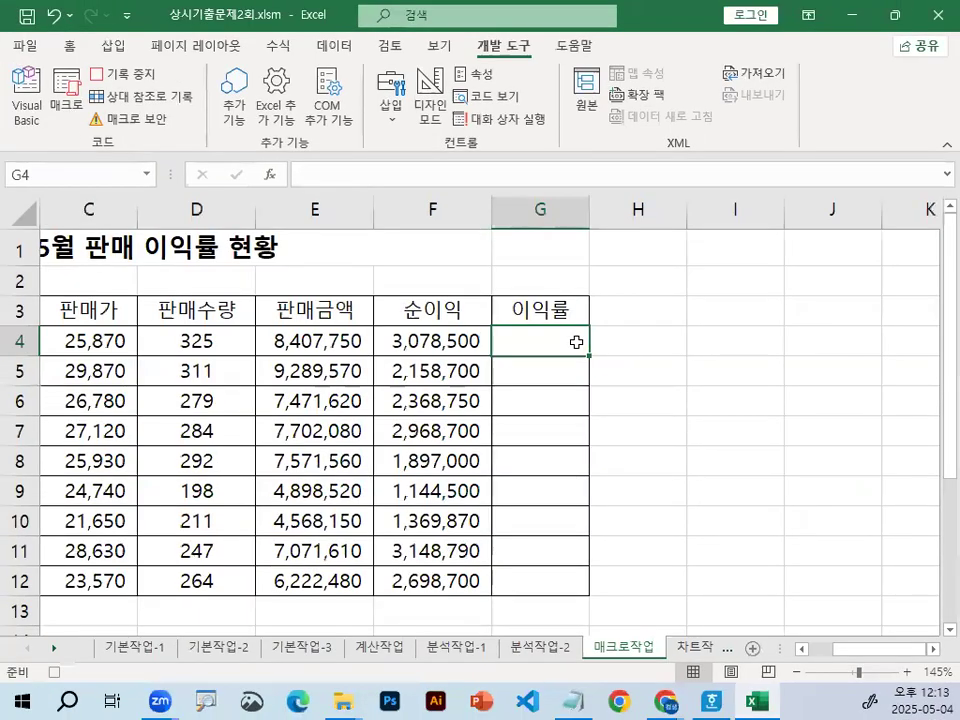
type("=")
left_click(445, 341)
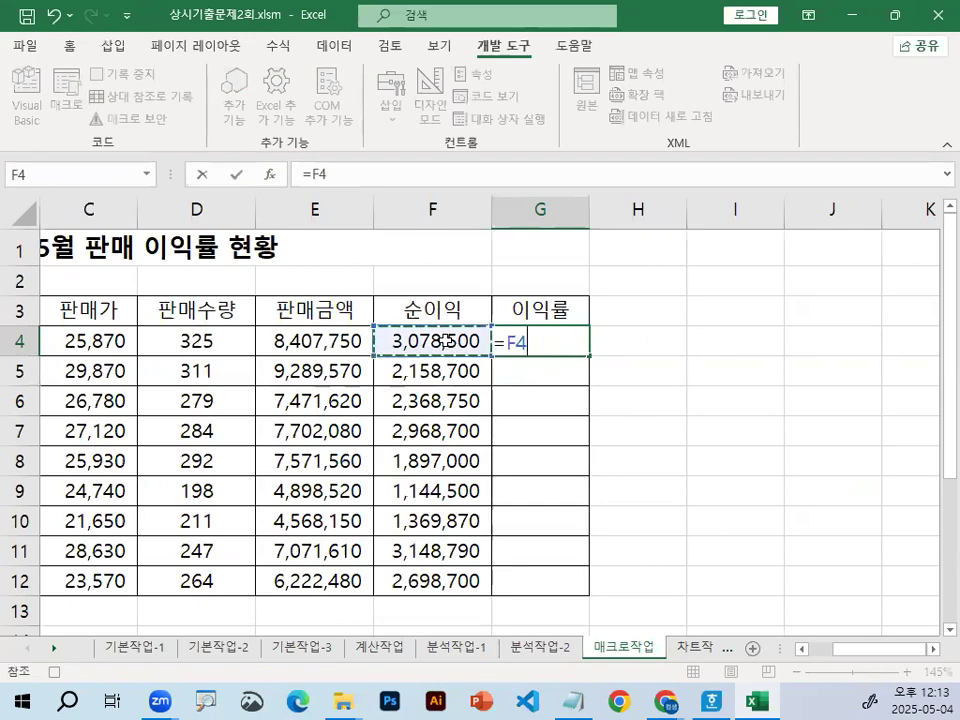
key("ctrl+1")
mouse_move(541, 344)
left_mouse_down()
mouse_move(446, 270)
mouse_move(491, 332)
left_mouse_up()
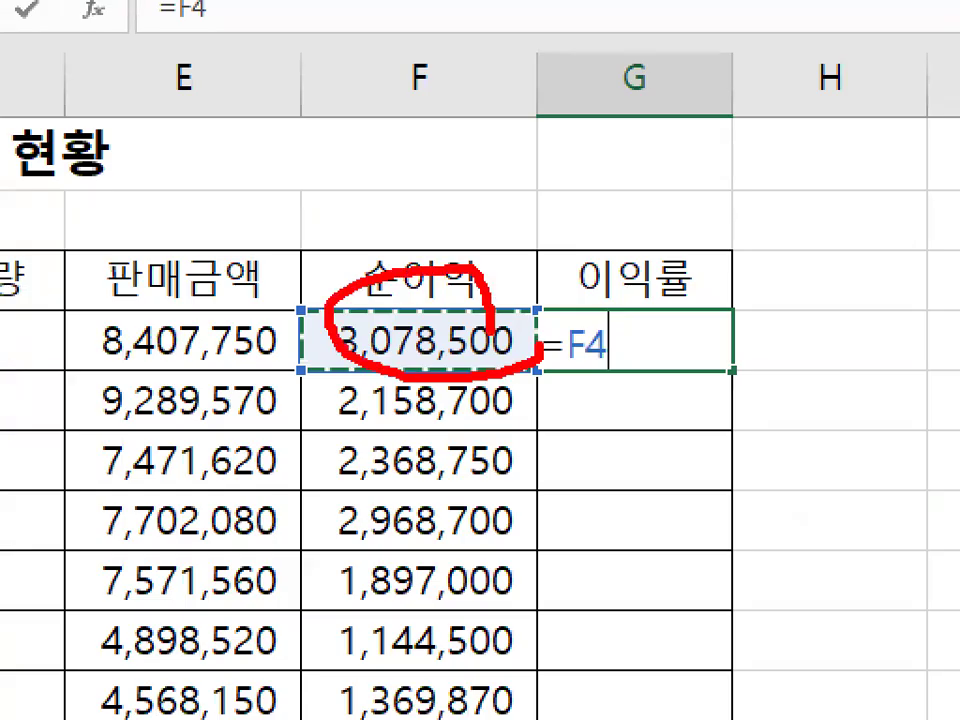
key("Escape")
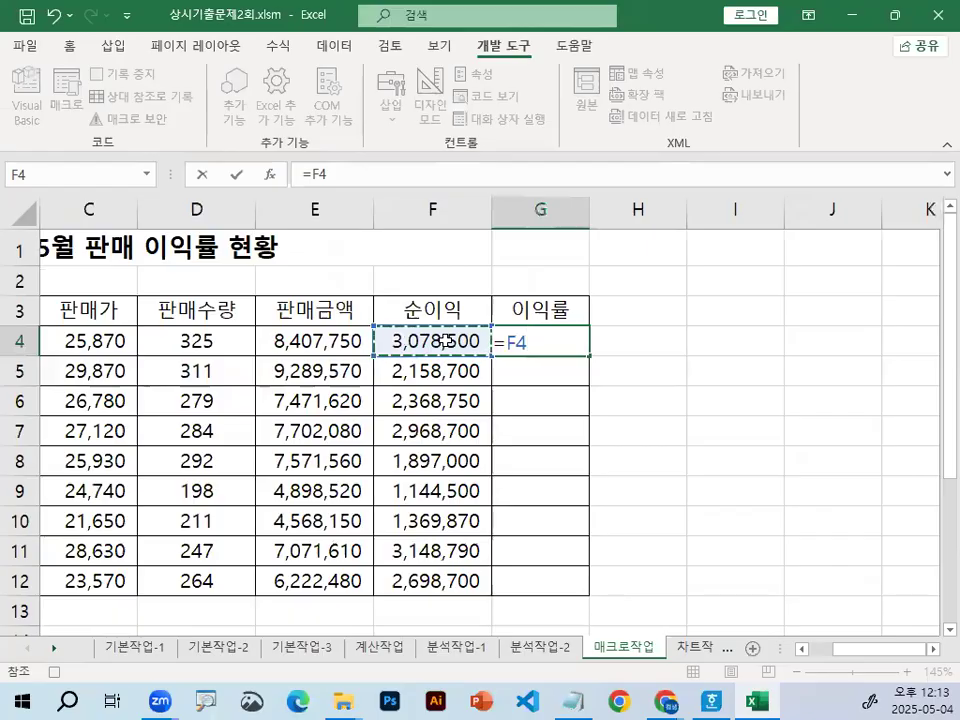
type("/")
left_click(320, 341)
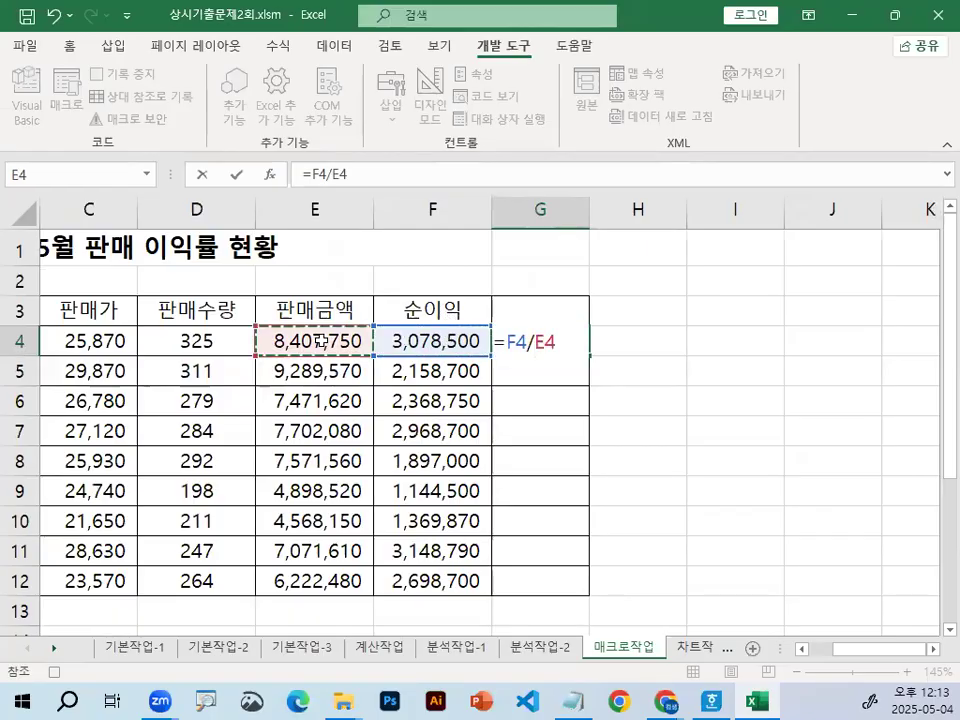
key("Return")
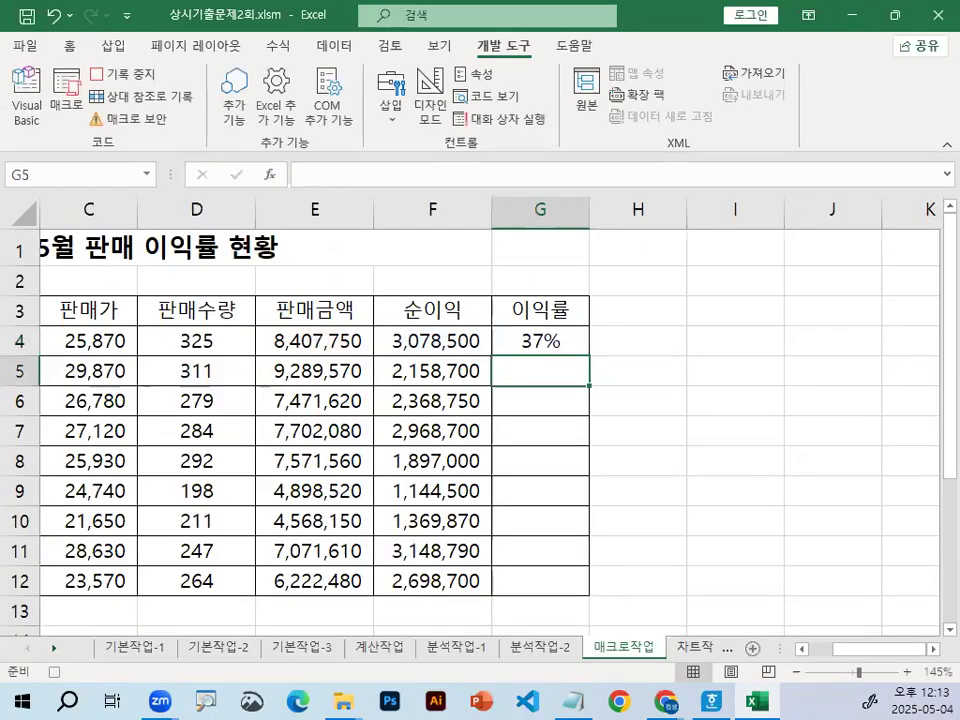
Step: Fill the 이익률 formula from G4 down through G12
left_click(553, 339)
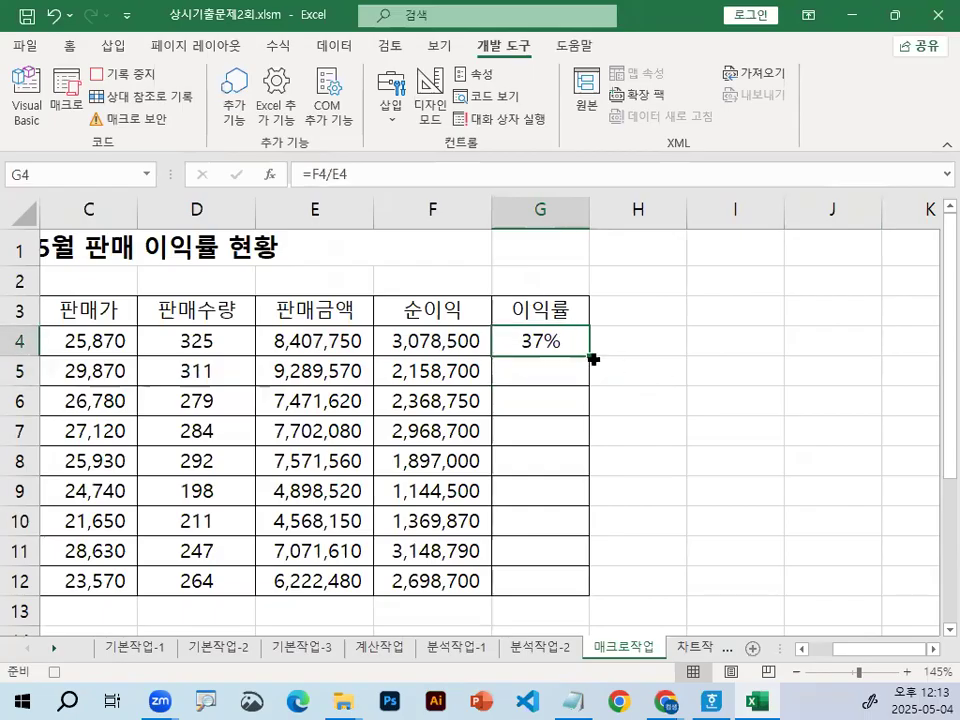
left_click_drag(591, 358, 591, 609)
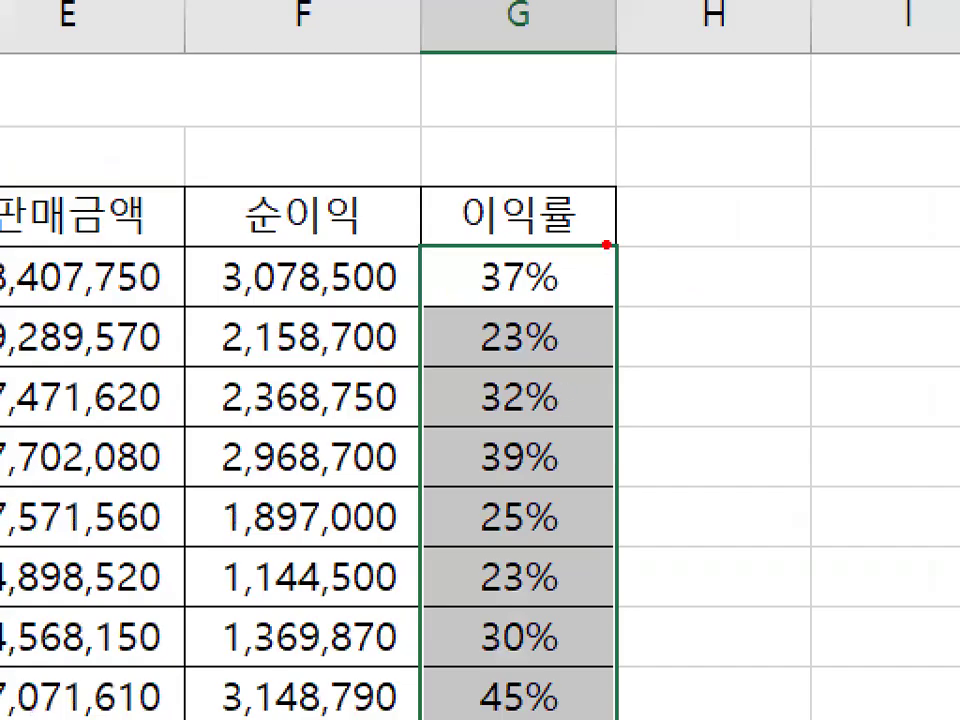
mouse_move(587, 318)
left_mouse_down()
mouse_move(646, 520)
mouse_move(628, 555)
left_mouse_up()
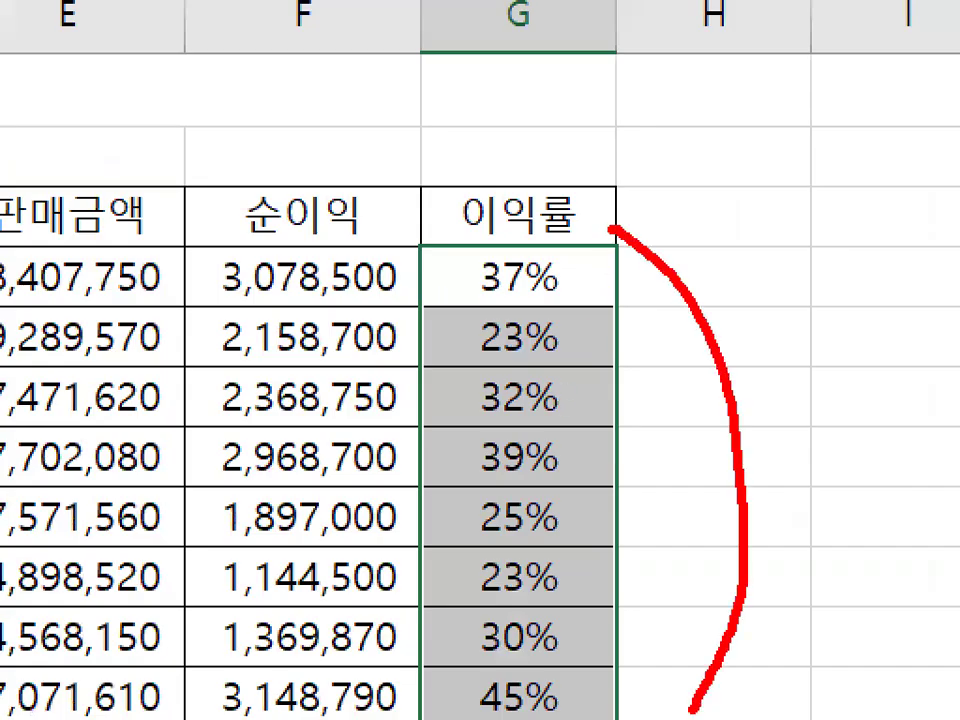
key("Escape")
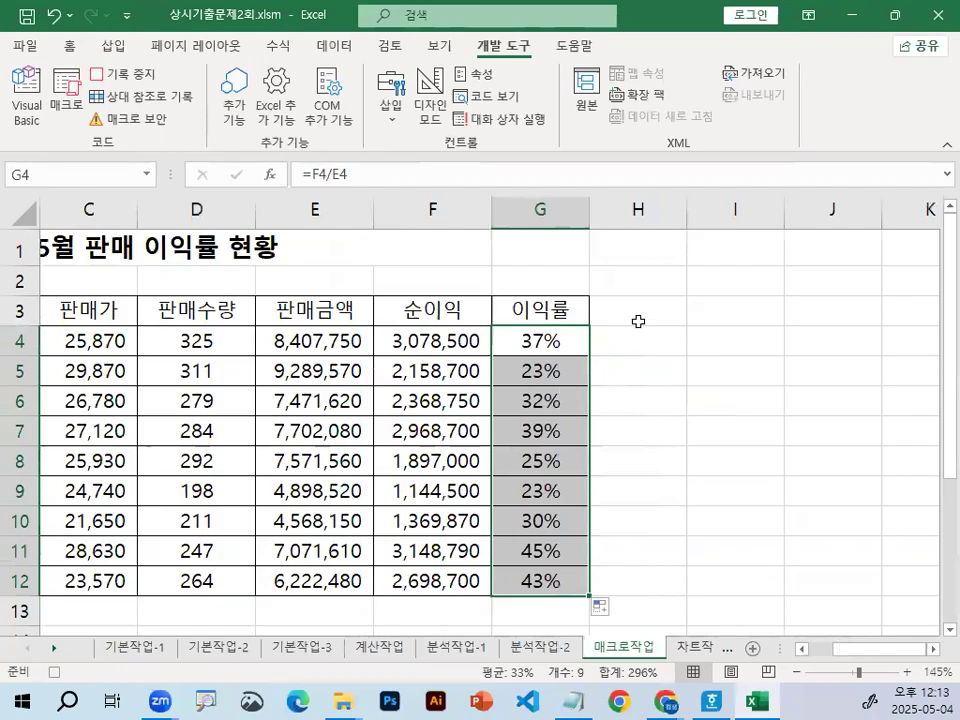
Step: Select empty cell I4 outside the table and stop recording the macro
left_click(726, 341)
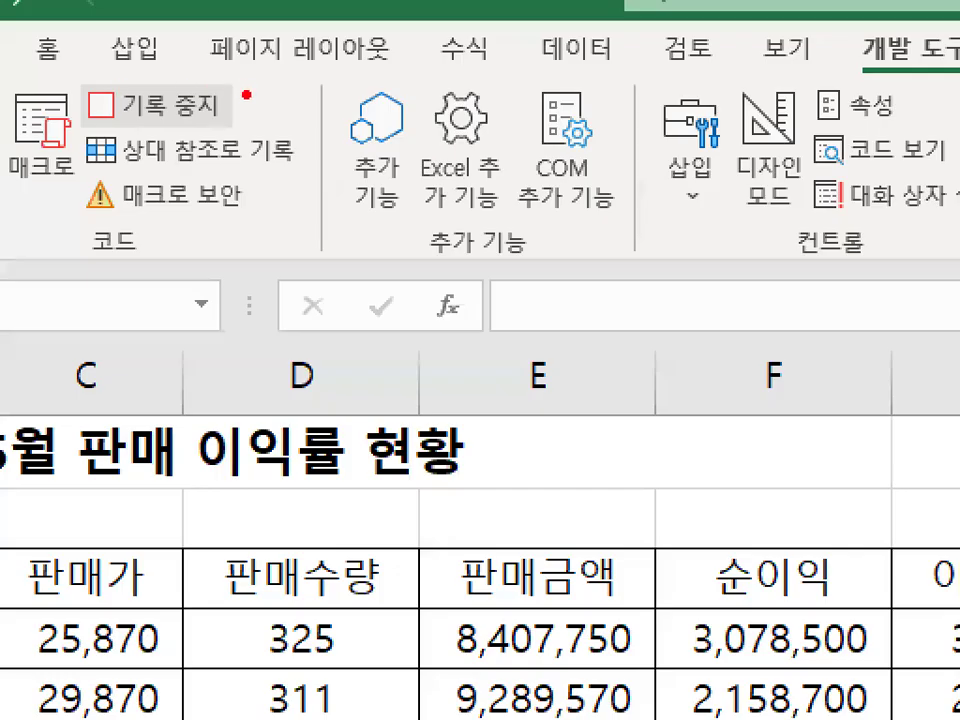
mouse_move(246, 95)
left_mouse_down()
mouse_move(62, 104)
mouse_move(176, 42)
mouse_move(243, 100)
left_mouse_up()
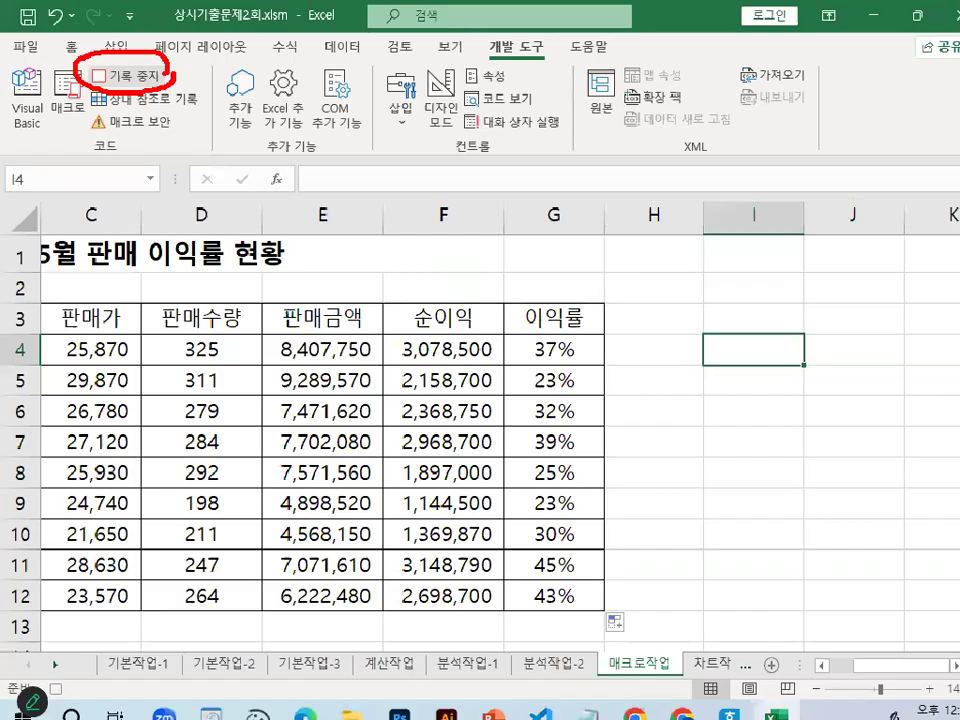
left_click(150, 104)
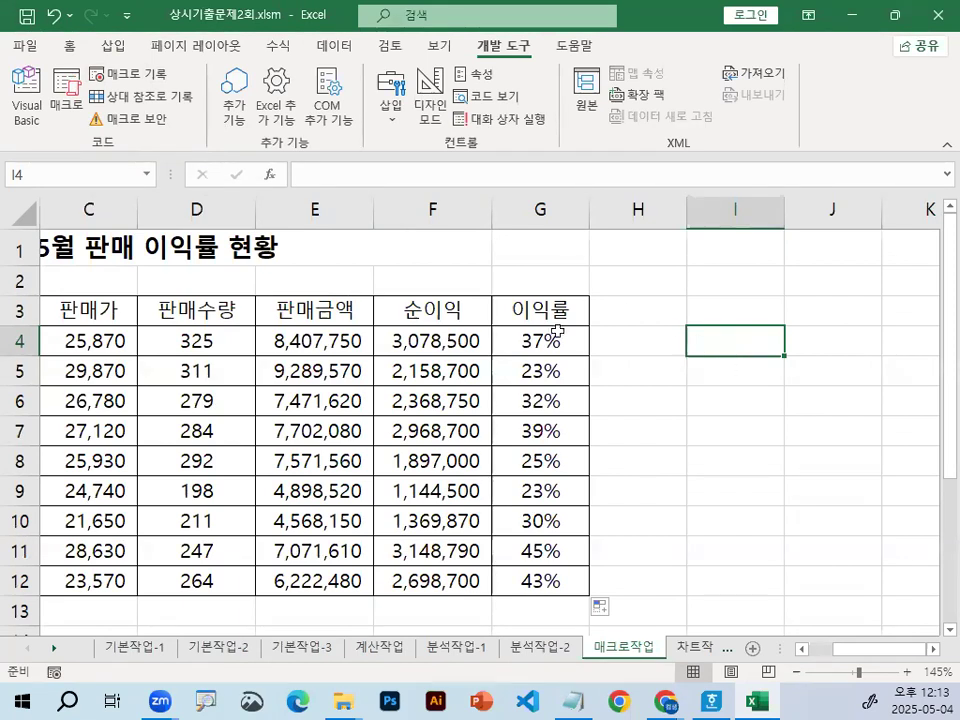
Step: Insert a form control button (양식 컨트롤) covering B14:C15 and assign the 이익률 macro to it
scroll(503, 381, "down", 2)
left_click_drag(858, 650, 670, 656)
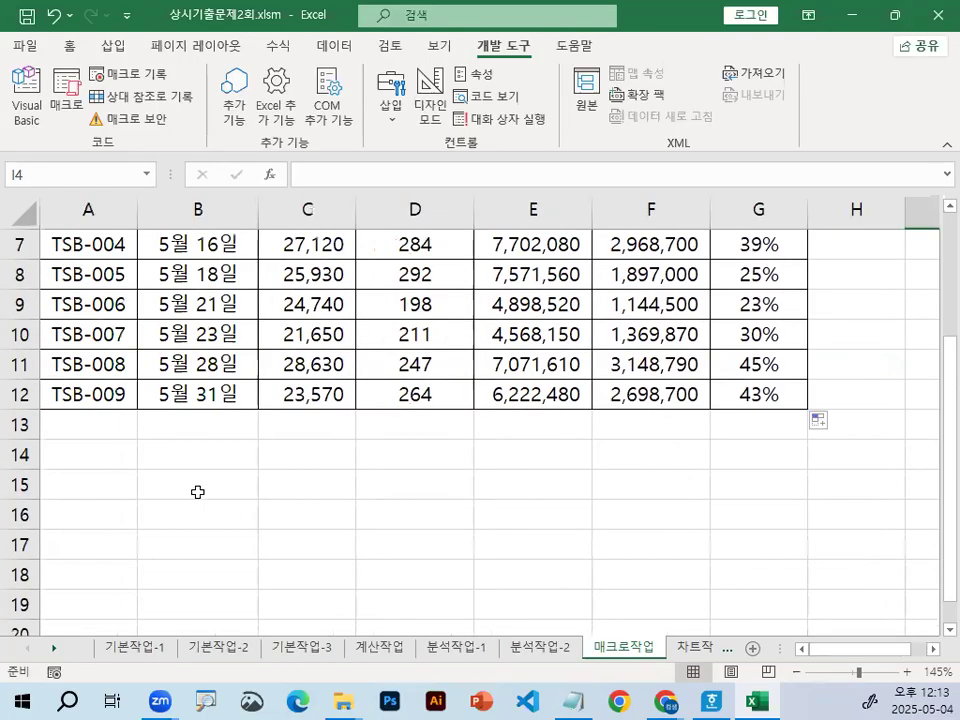
left_click(188, 460)
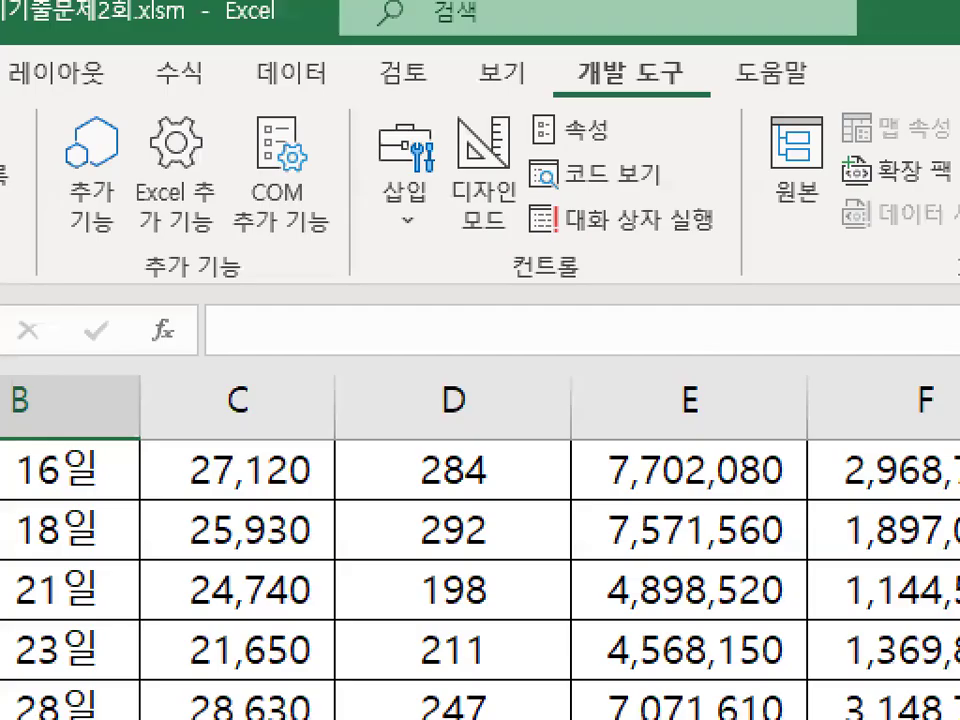
mouse_move(608, 273)
left_mouse_down()
mouse_move(531, 298)
mouse_move(582, 265)
mouse_move(573, 270)
left_mouse_up()
mouse_move(448, 224)
left_mouse_down()
mouse_move(333, 189)
mouse_move(421, 210)
left_mouse_up()
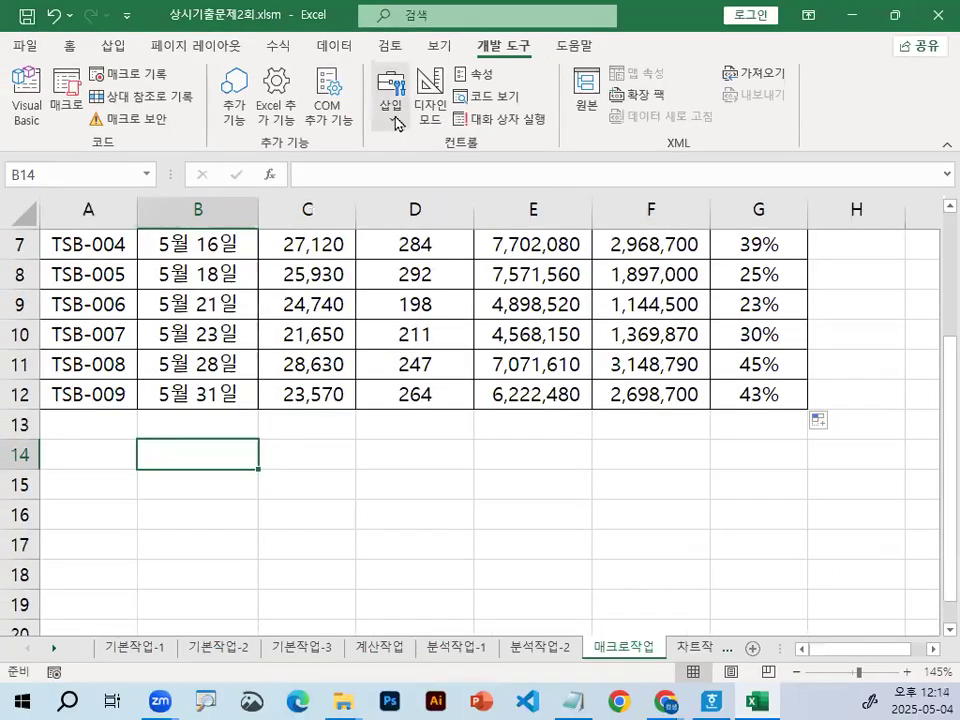
left_click(405, 200)
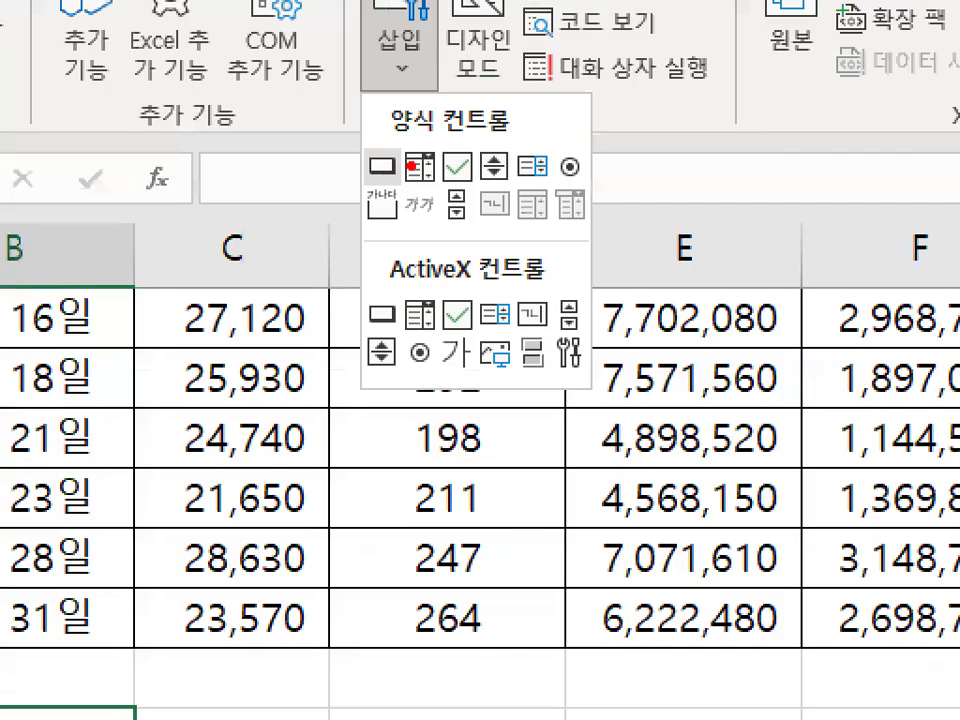
mouse_move(398, 165)
left_mouse_down()
mouse_move(360, 162)
mouse_move(391, 169)
left_mouse_up()
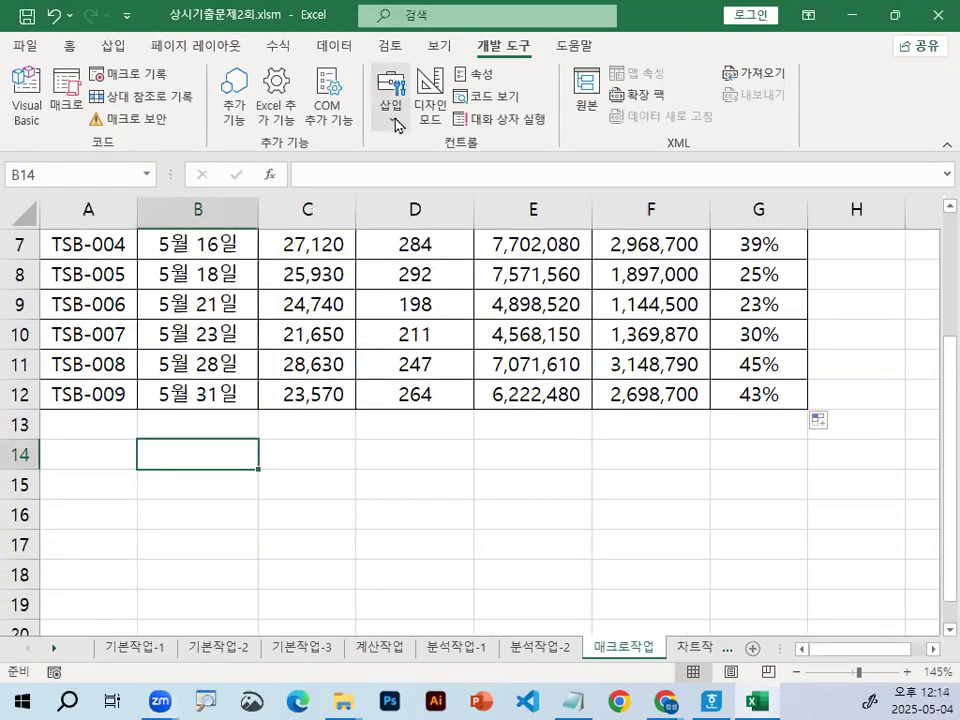
left_click(405, 66)
left_click(400, 170)
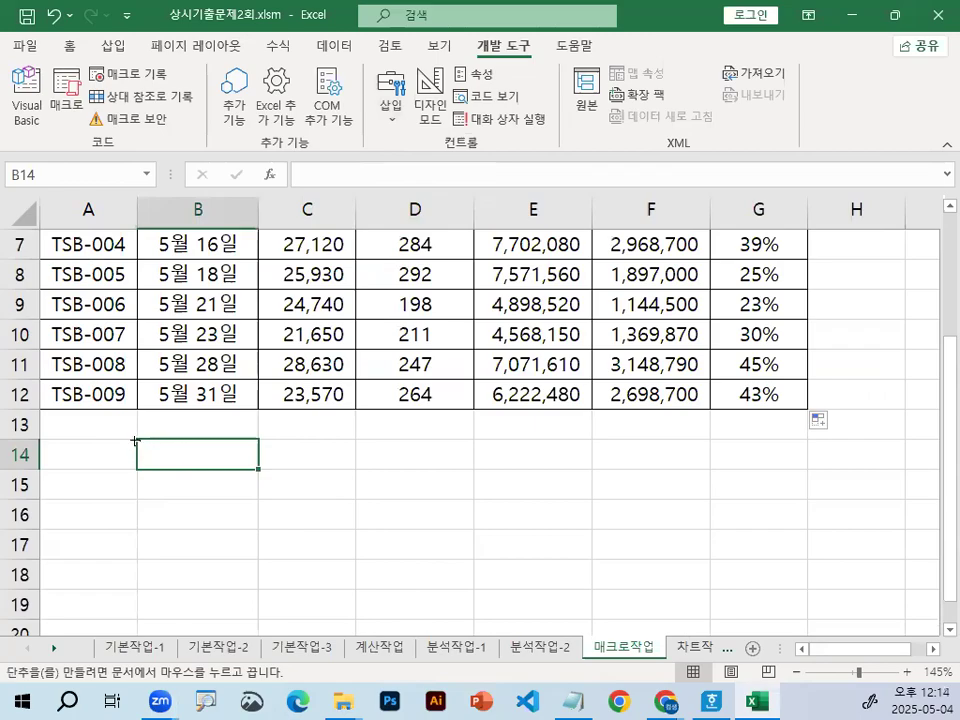
left_click_drag(135, 440, 328, 506)
left_click(298, 255)
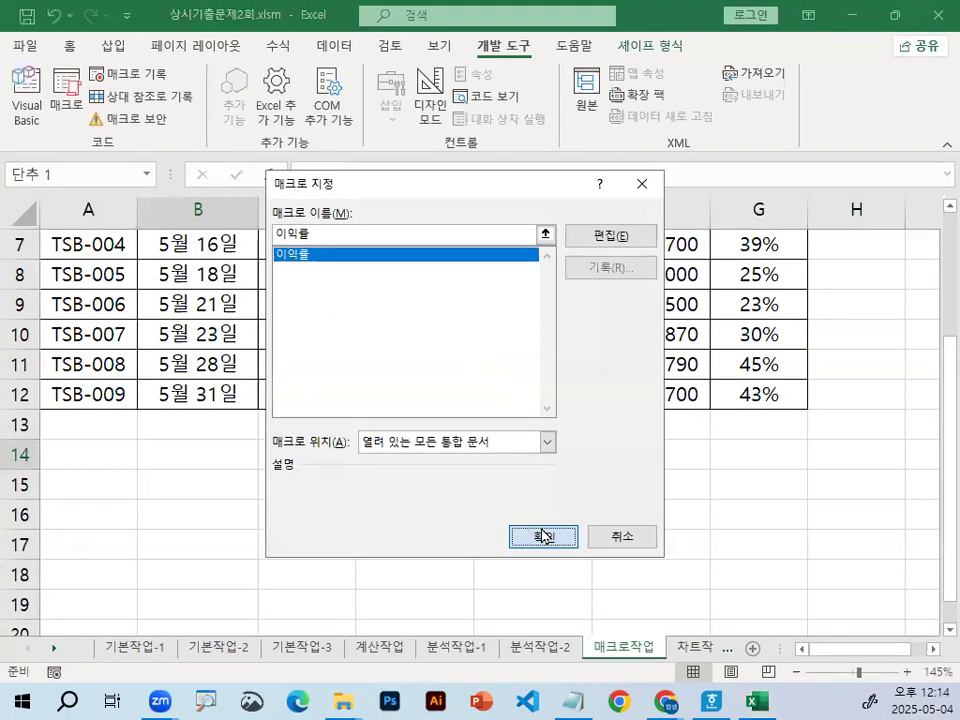
left_click(793, 719)
Step: Replace the new button's label with 이익률 and deselect the button
left_click(222, 469)
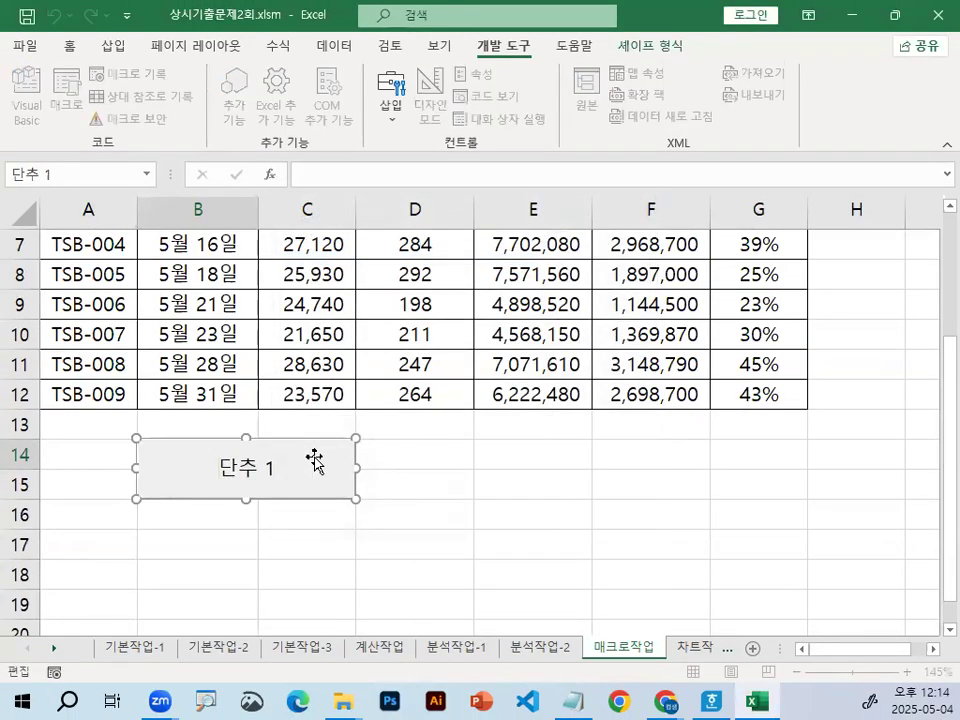
key("Delete")
key("Delete")
key("Delete")
key("Delete")
type("이")
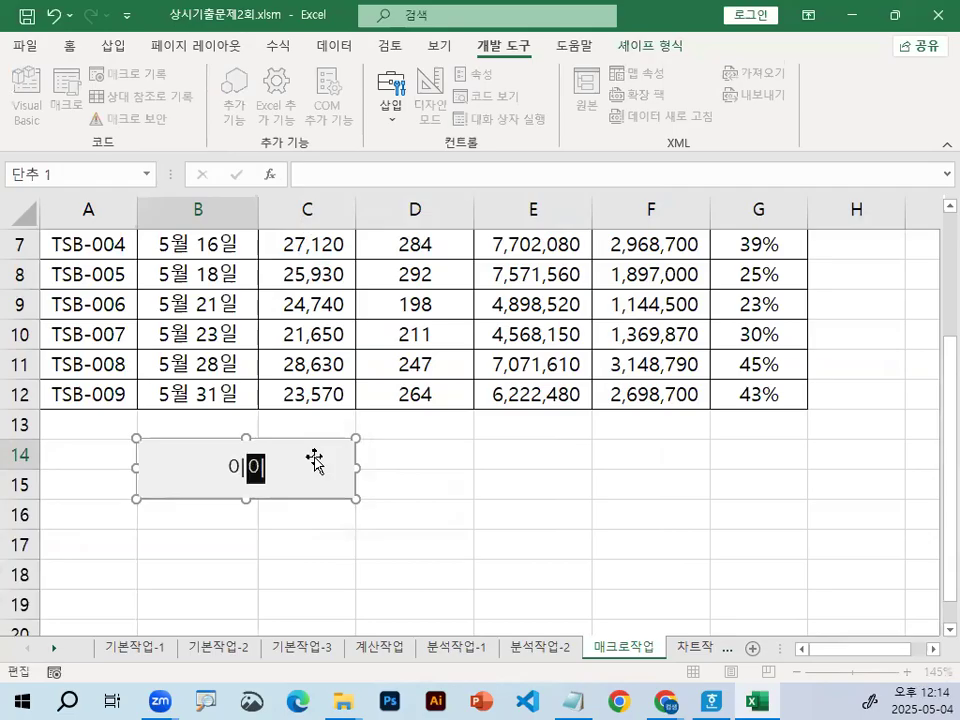
type("익류ㄹ")
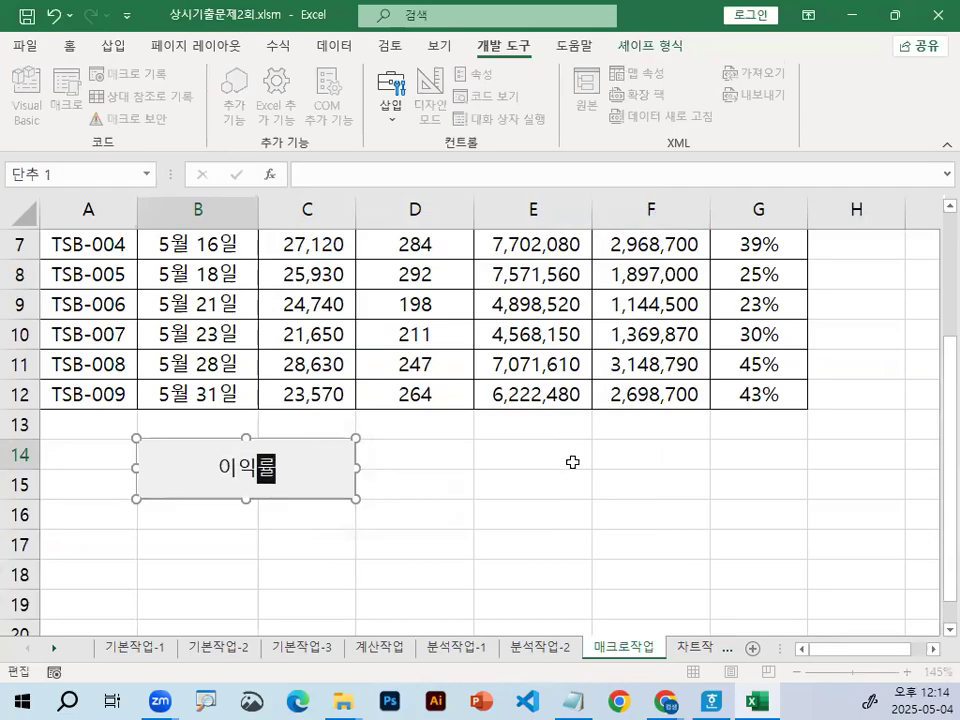
left_click(494, 572)
left_click(484, 522)
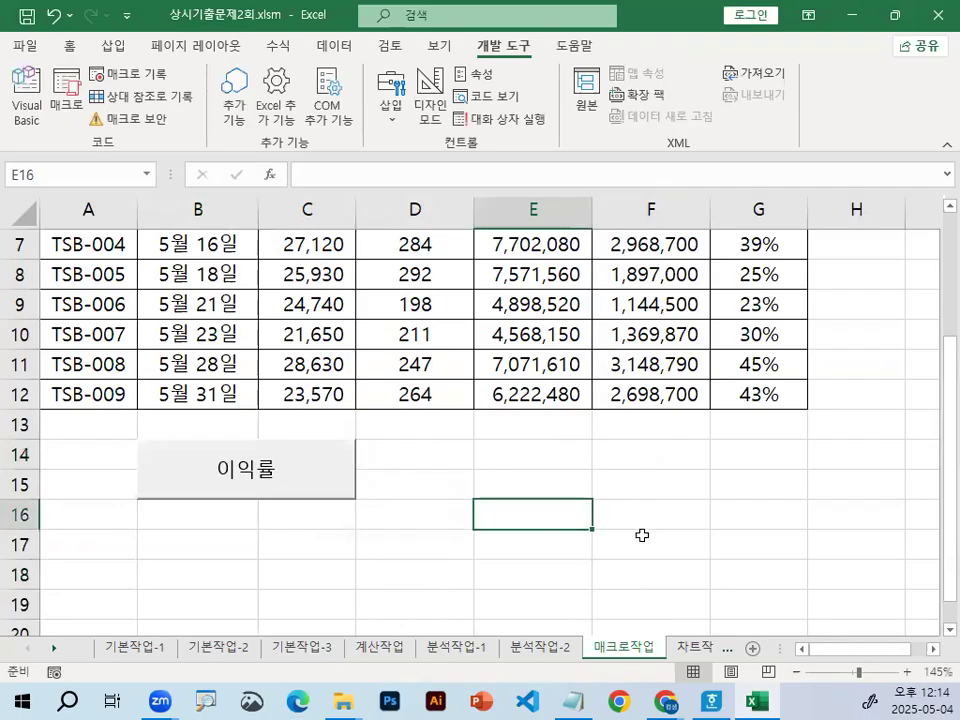
Step: Clear the 이익률 values in G4:G12 and test the 이익률 button by running its macro
scroll(786, 574, "up", 2)
left_click_drag(724, 341, 752, 585)
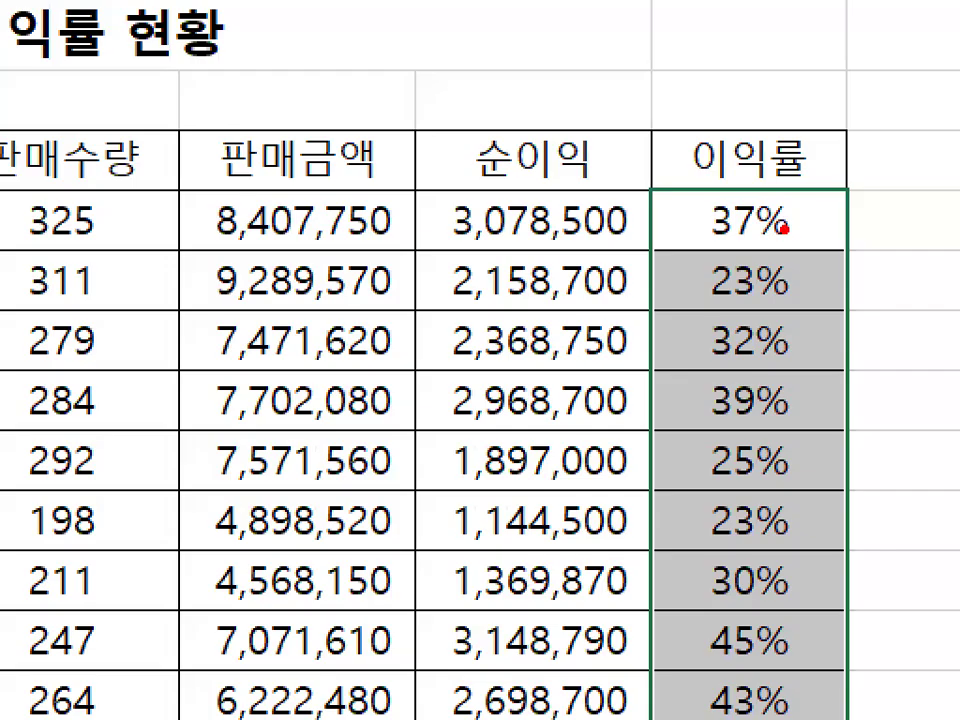
left_click_drag(785, 228, 814, 706)
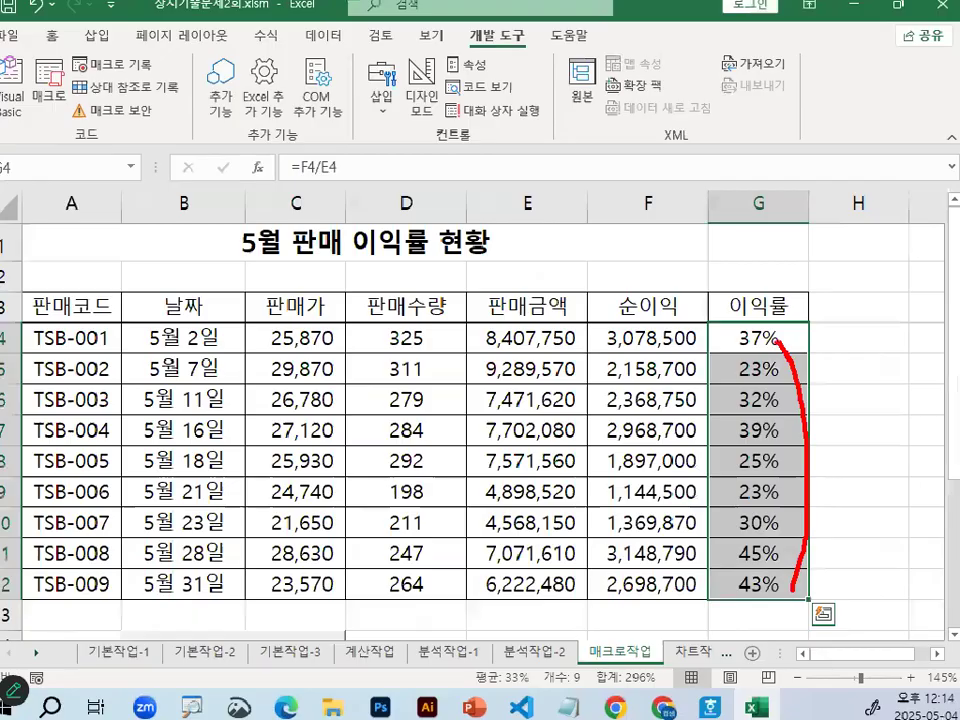
scroll(765, 461, "down", 2)
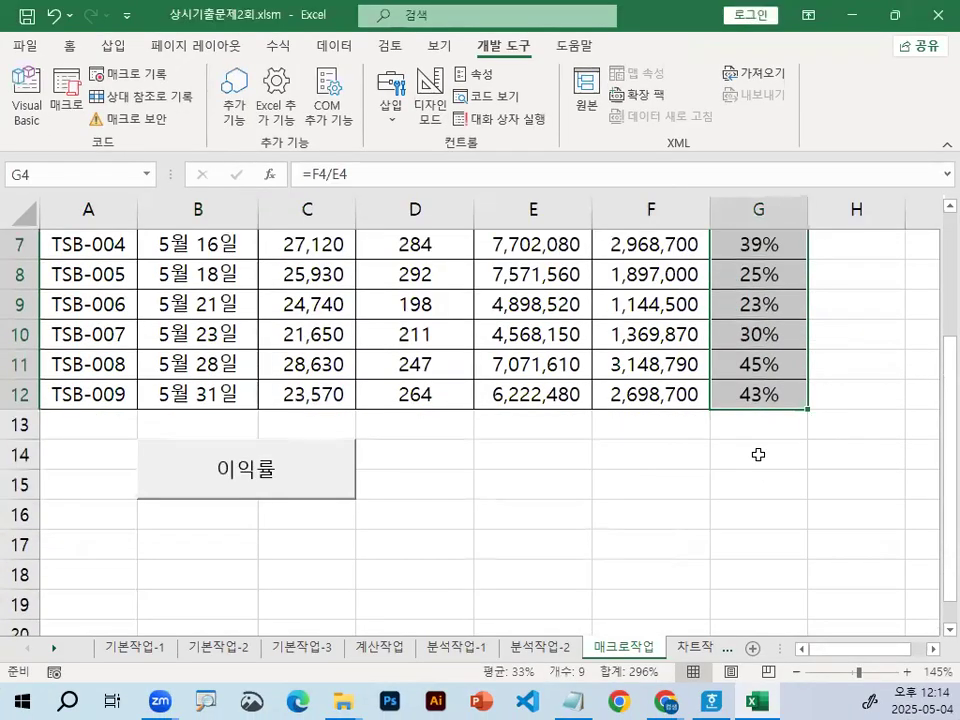
key("Delete")
scroll(758, 454, "up", 2)
scroll(501, 464, "down", 2)
left_click(501, 464)
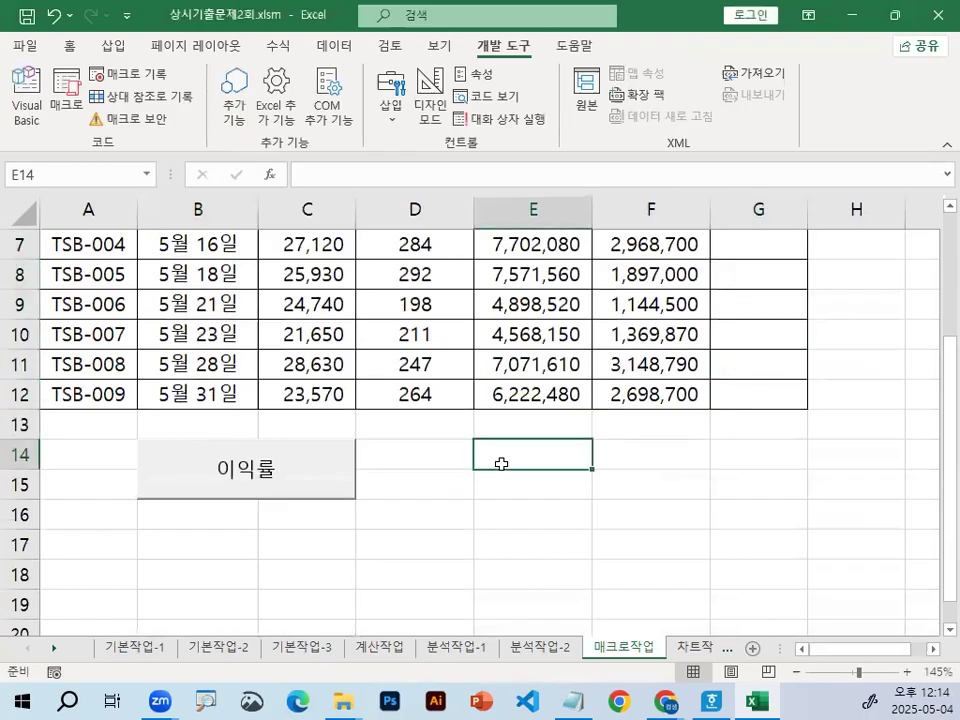
left_click(333, 463)
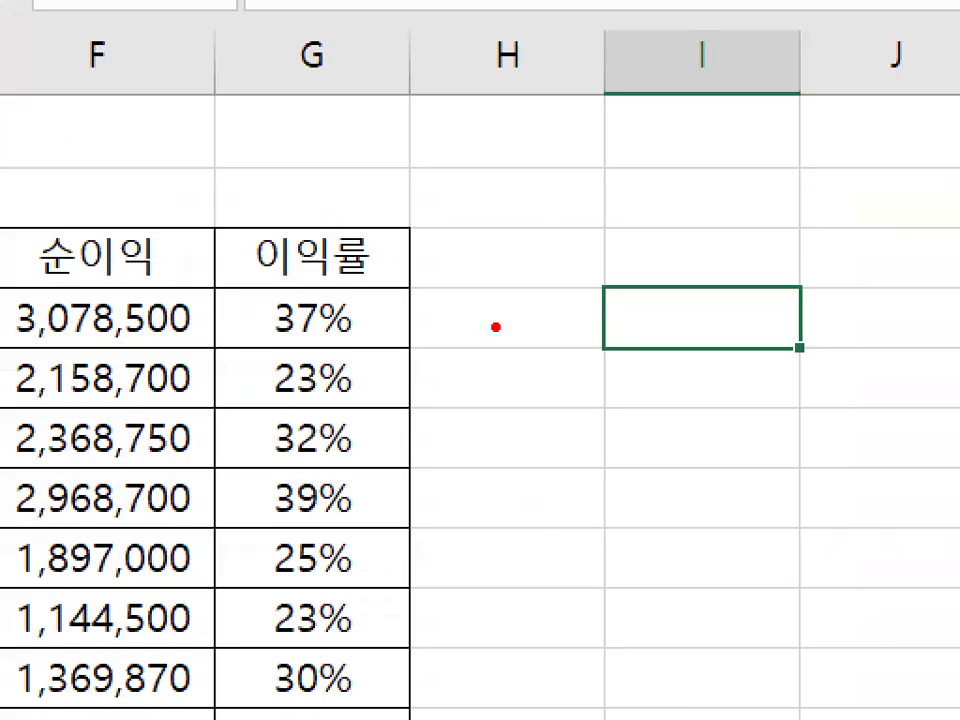
left_click_drag(471, 395, 487, 430)
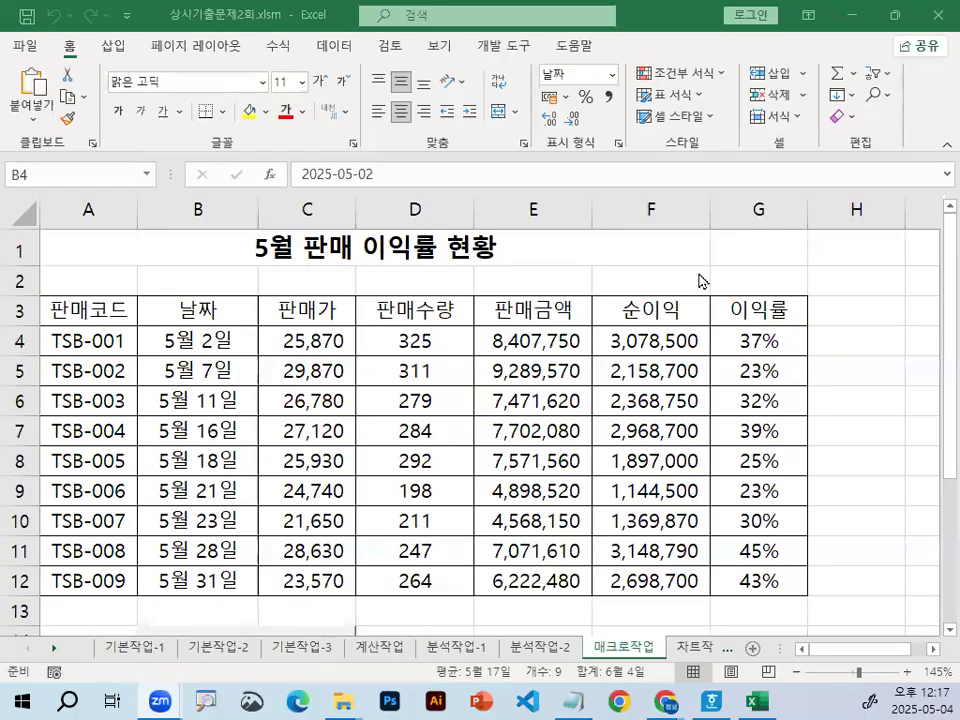
Step: Select the dates in B4:B12 and examine the number format list, particularly 간단한 날짜, without applying any format
left_click(851, 284)
left_click(915, 362)
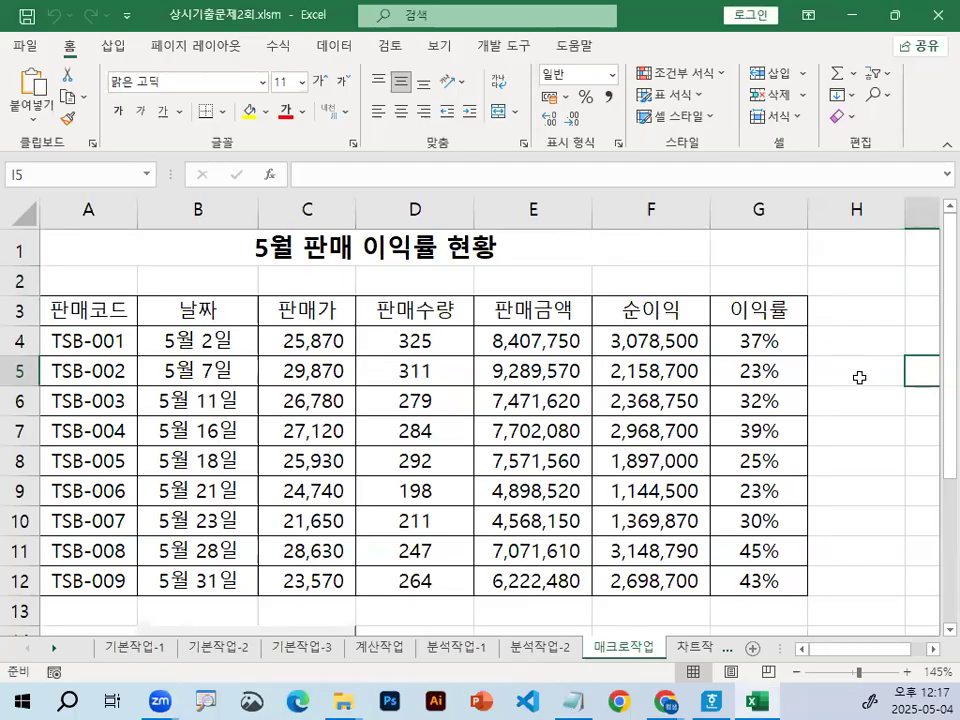
left_click_drag(201, 335, 195, 578)
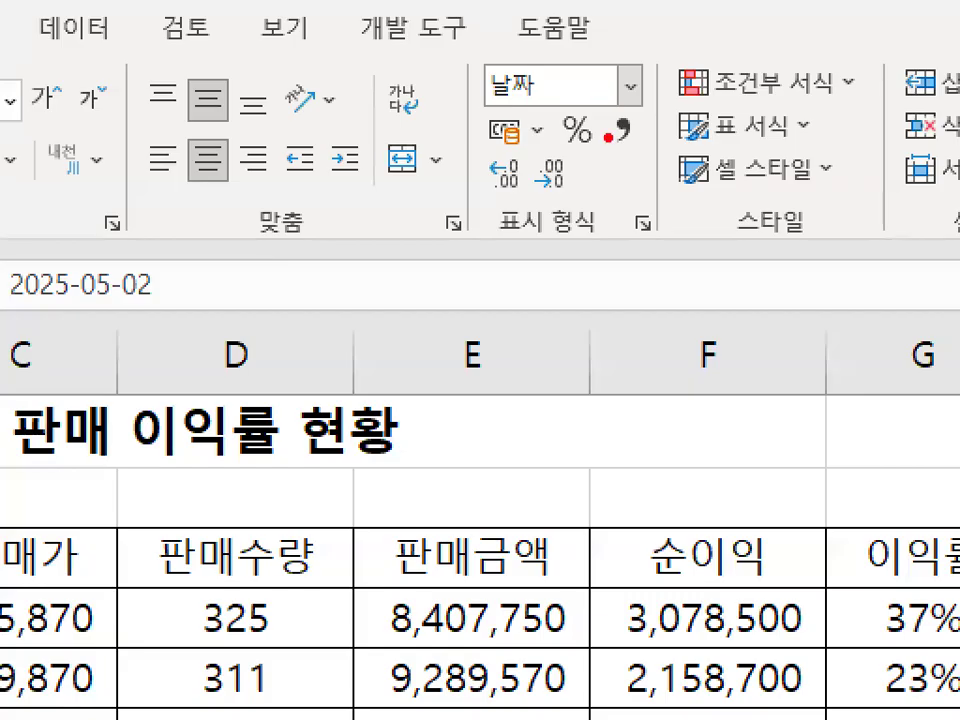
left_click_drag(567, 156, 612, 144)
mouse_move(541, 248)
left_mouse_down()
mouse_move(530, 200)
mouse_move(574, 232)
left_mouse_up()
mouse_move(562, 106)
left_mouse_down()
mouse_move(507, 67)
mouse_move(520, 111)
left_mouse_up()
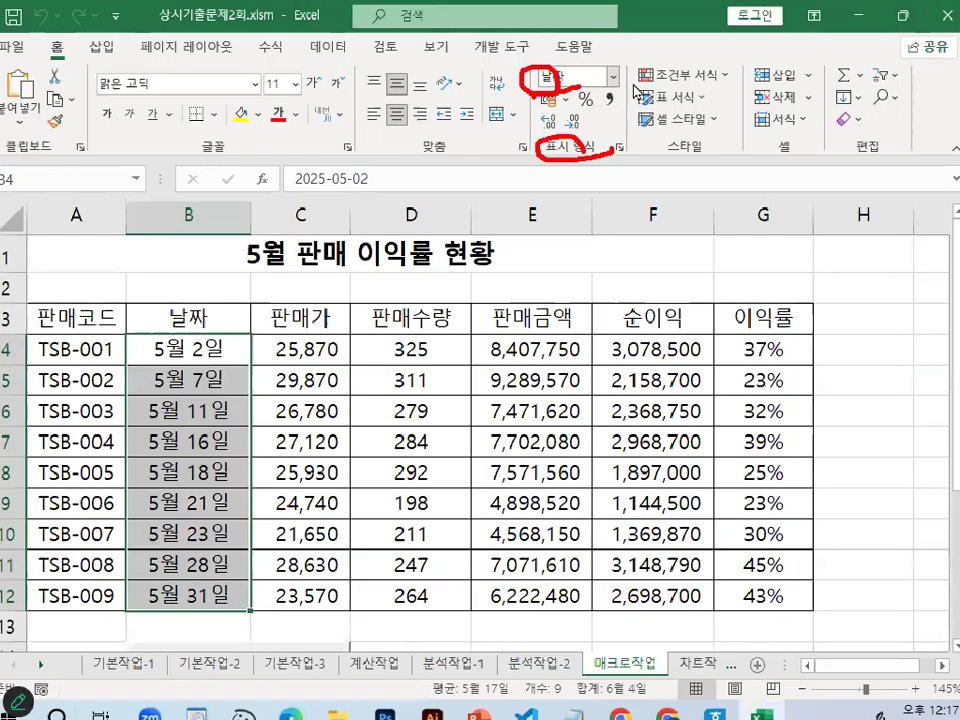
left_click(617, 86)
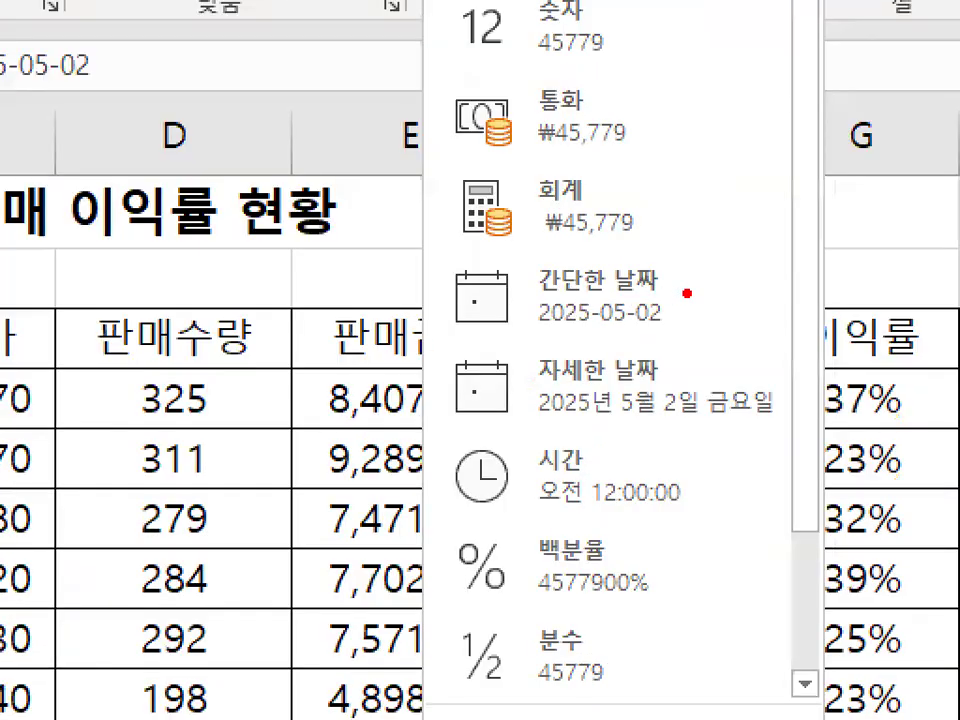
mouse_move(704, 362)
left_mouse_down()
mouse_move(477, 411)
mouse_move(676, 356)
left_mouse_up()
left_click_drag(533, 205, 671, 92)
key("Escape")
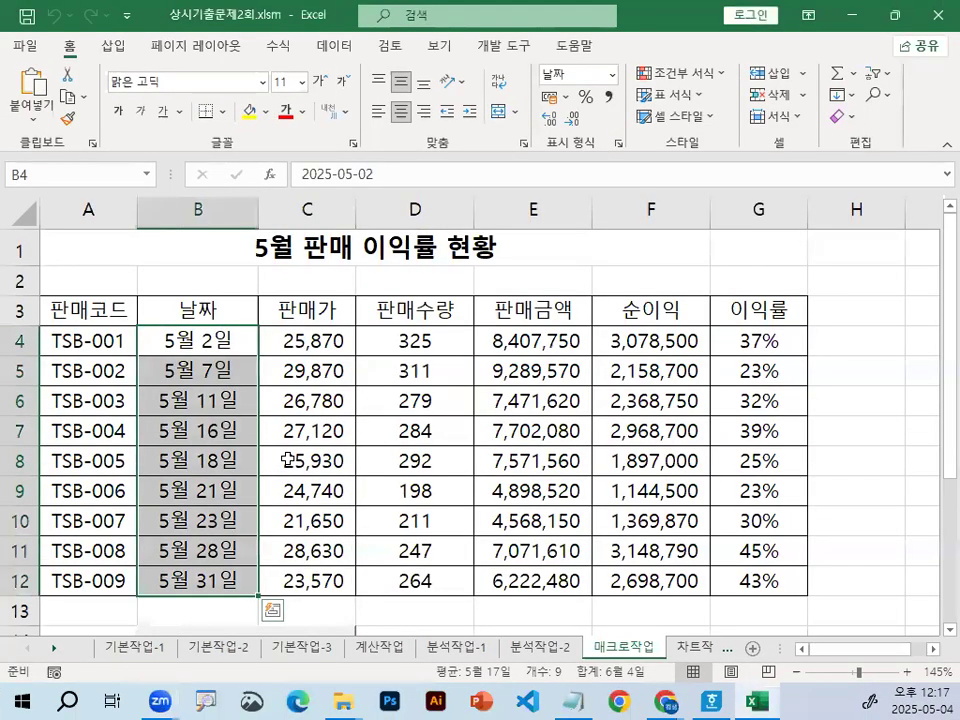
Step: Compare the date types in the 셀 서식 dialog with the 간단한 날짜 number format for B4:B12, leaving the format as is
key("ctrl+1")
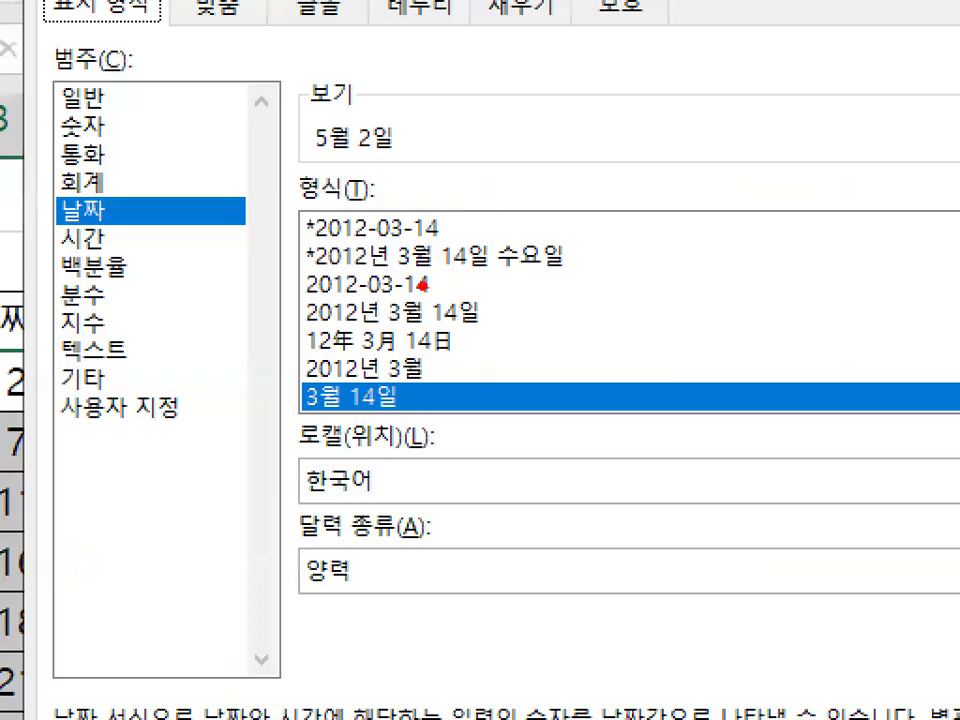
mouse_move(482, 310)
left_mouse_down()
mouse_move(418, 261)
mouse_move(451, 331)
left_mouse_up()
mouse_move(602, 285)
left_mouse_down()
mouse_move(624, 255)
mouse_move(631, 326)
left_mouse_up()
left_click(620, 378)
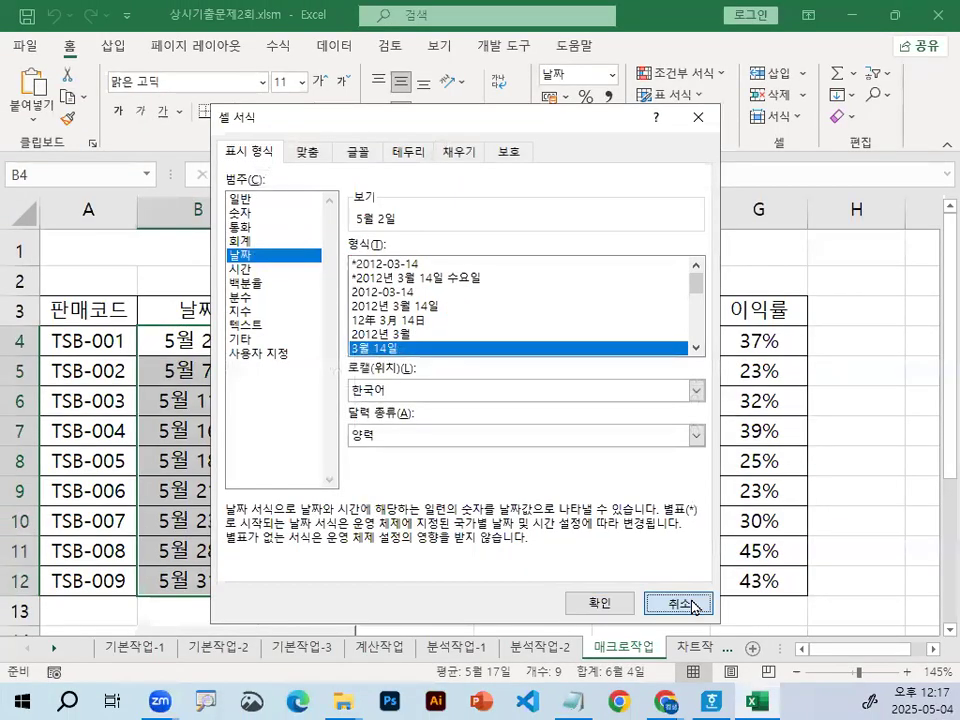
left_click(690, 606)
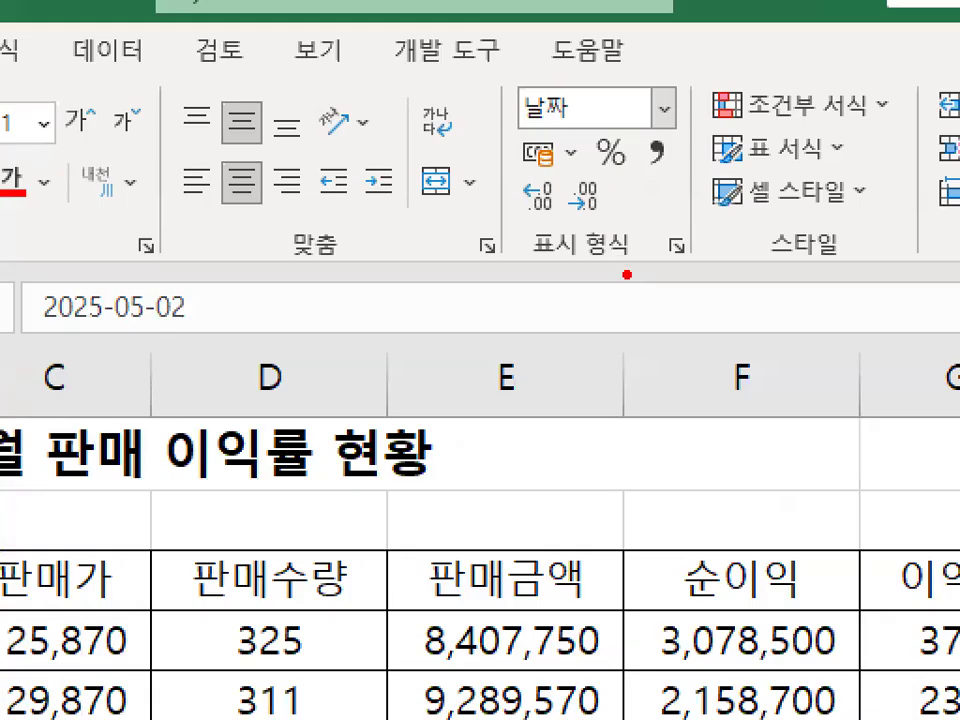
mouse_move(627, 274)
left_mouse_down()
mouse_move(536, 272)
mouse_move(645, 250)
left_mouse_up()
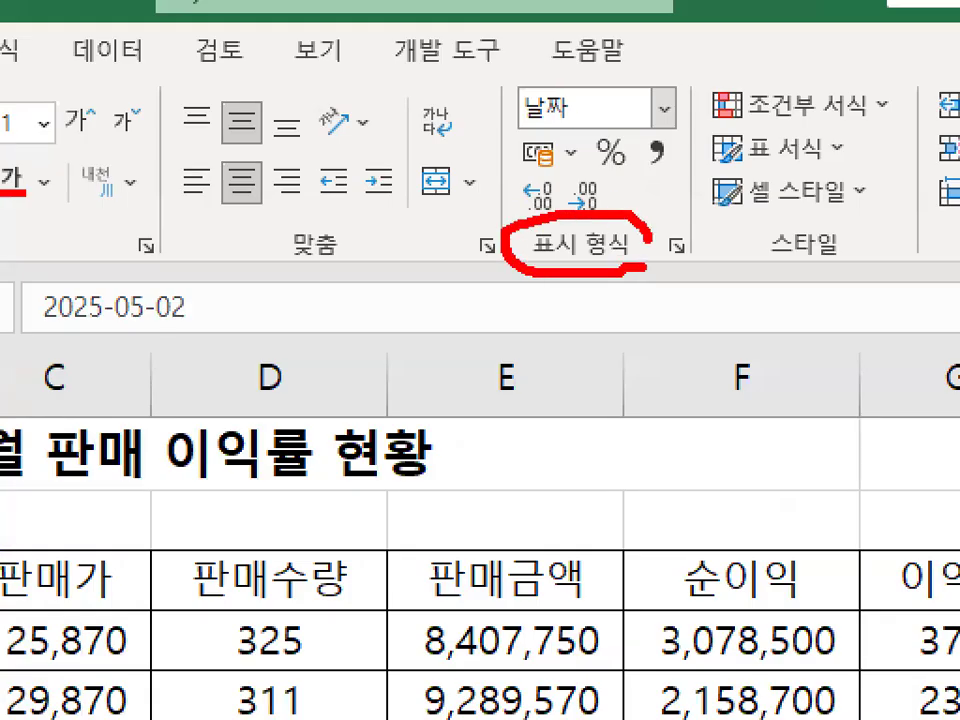
left_click_drag(602, 116, 606, 122)
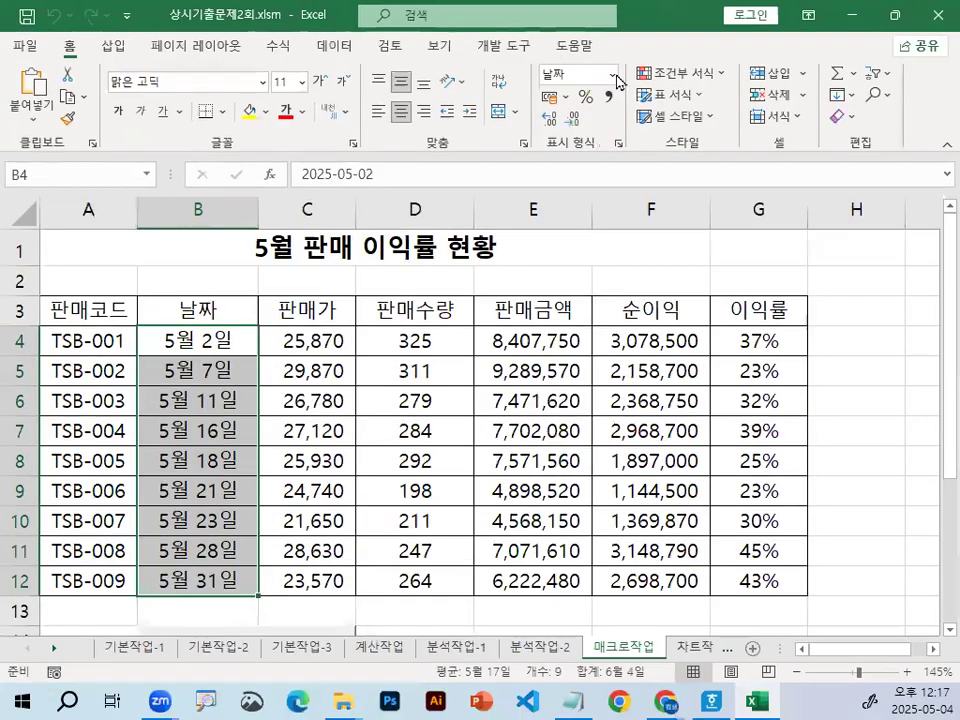
left_click(663, 106)
mouse_move(440, 372)
left_mouse_down()
mouse_move(676, 366)
mouse_move(410, 335)
mouse_move(666, 330)
left_mouse_up()
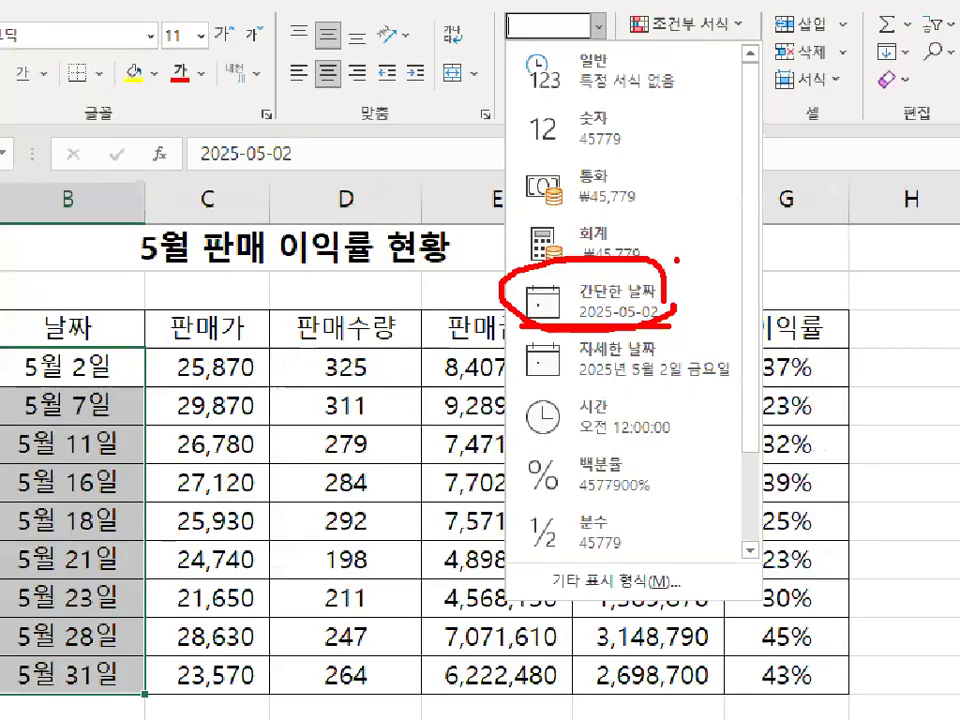
left_click(868, 381)
Step: Start recording a new macro named 서식 in the current workbook, with an empty cell below the table selected
scroll(868, 400, "down", 2)
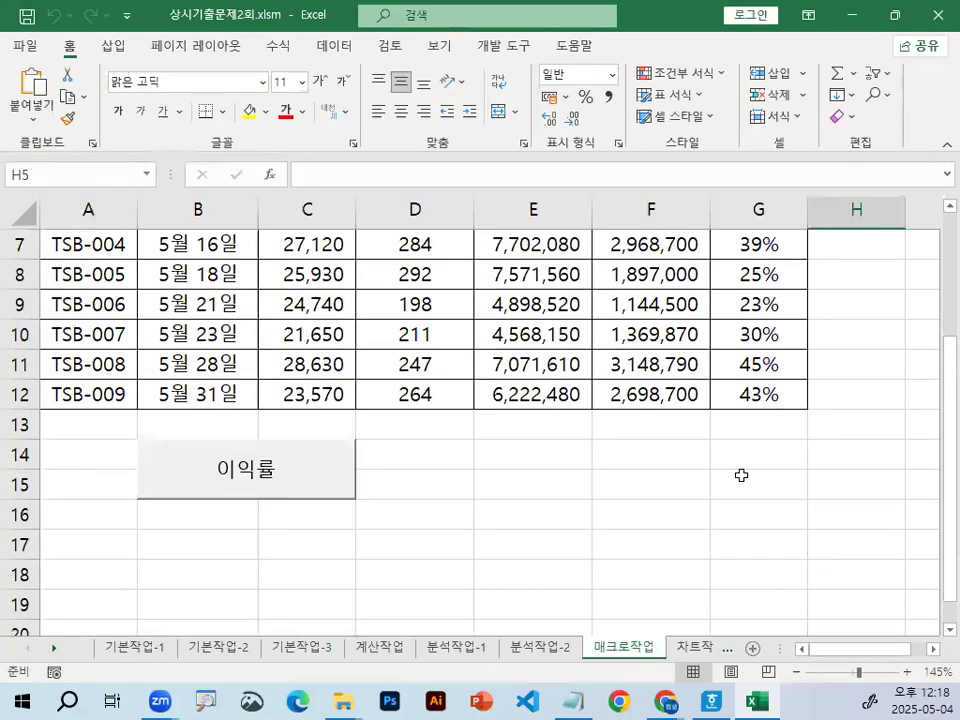
left_click(697, 476)
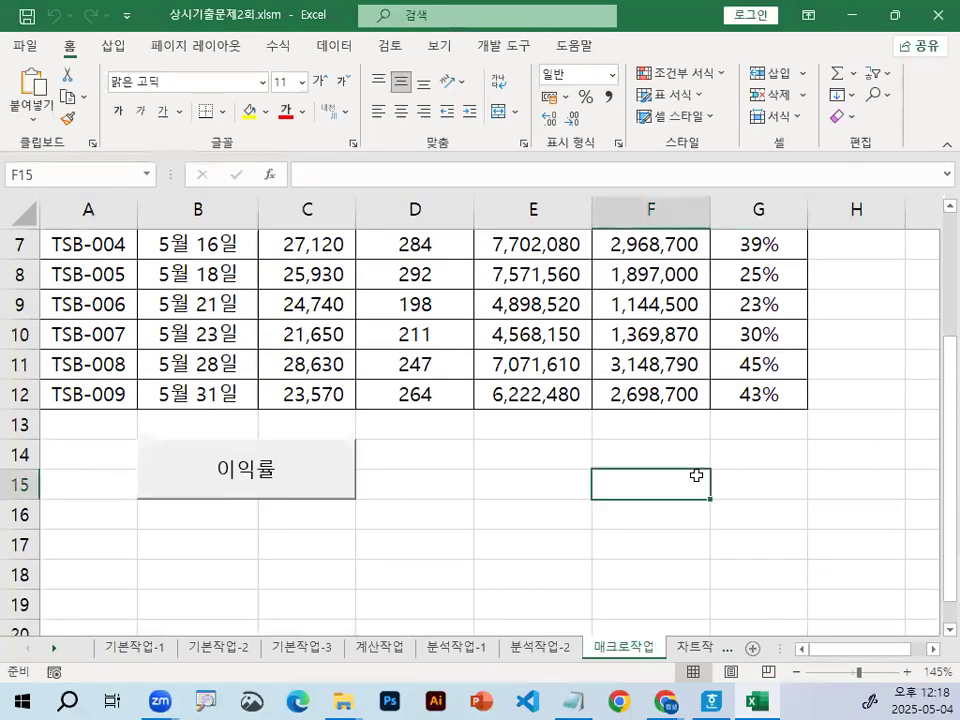
left_click(506, 55)
left_click_drag(108, 85, 175, 71)
left_click_drag(288, 133, 298, 135)
key("Escape")
left_click(252, 142)
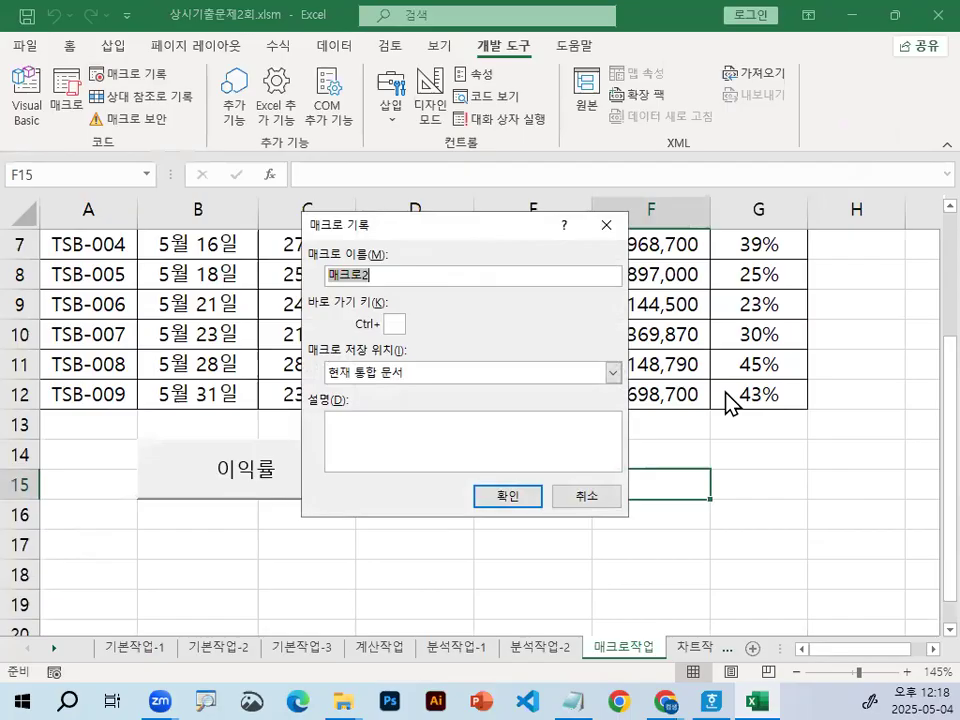
type("ㅗㅛㅓ")
key("BackSpace")
key("BackSpace")
key("BackSpace")
type("서식")
key("Return")
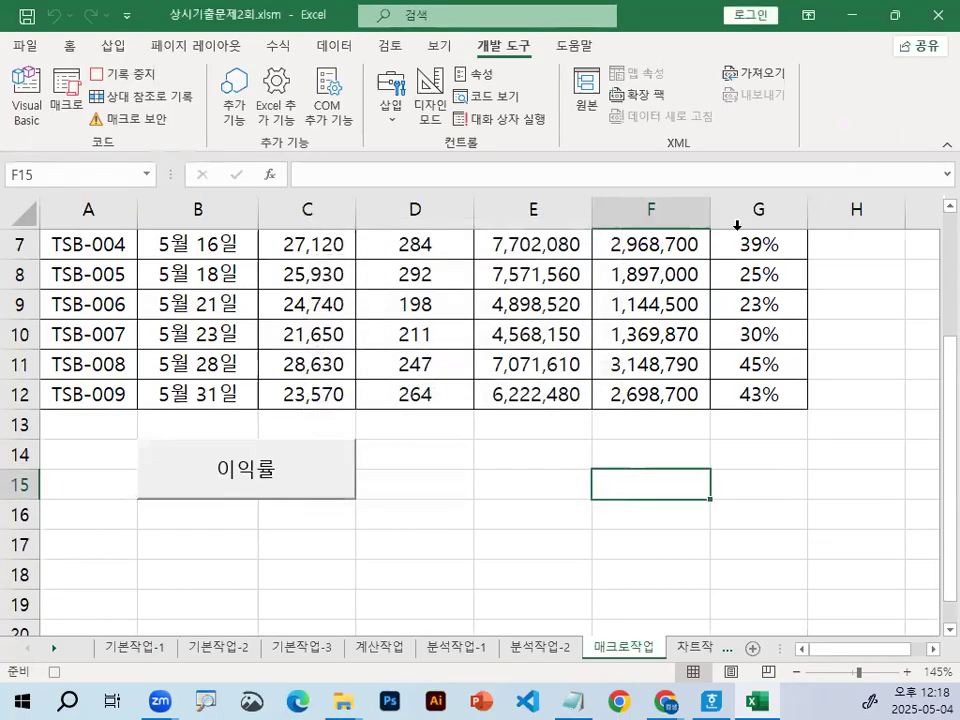
Step: Apply the 간단한 날짜 number format to the dates in B4:B12 while the macro is recording
left_click(613, 525)
scroll(278, 413, "up", 1)
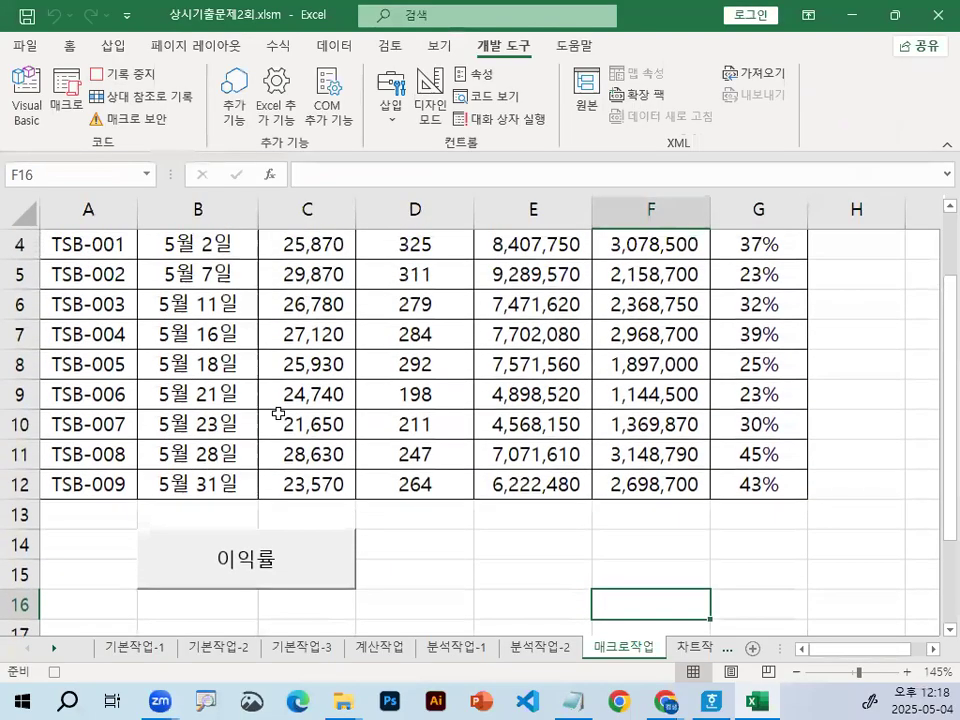
scroll(190, 400, "up", 1)
left_click_drag(187, 340, 196, 578)
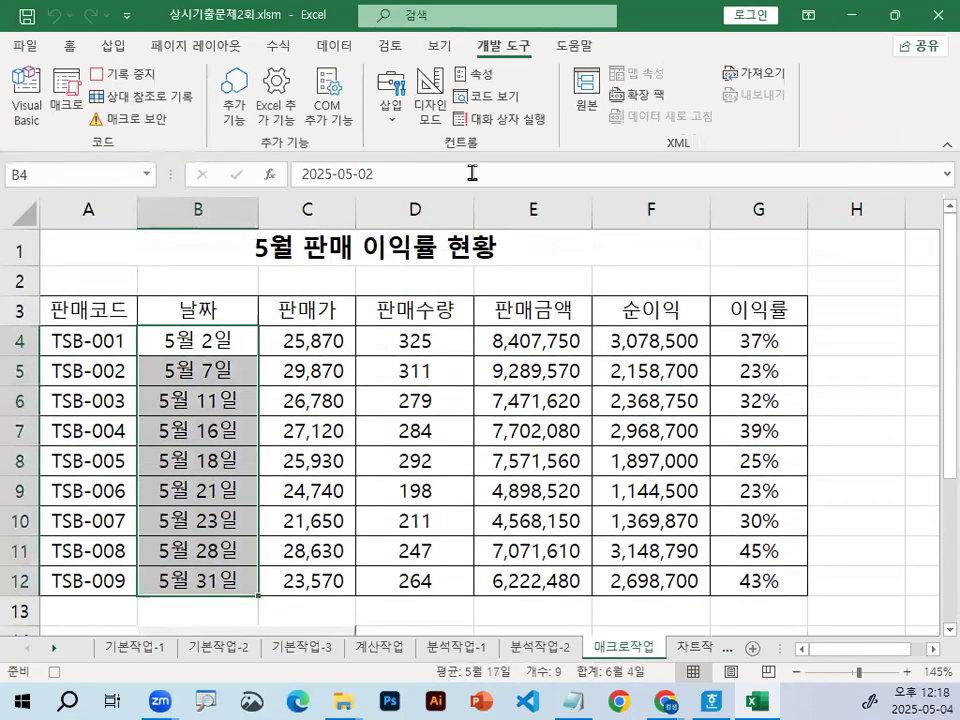
left_click(69, 46)
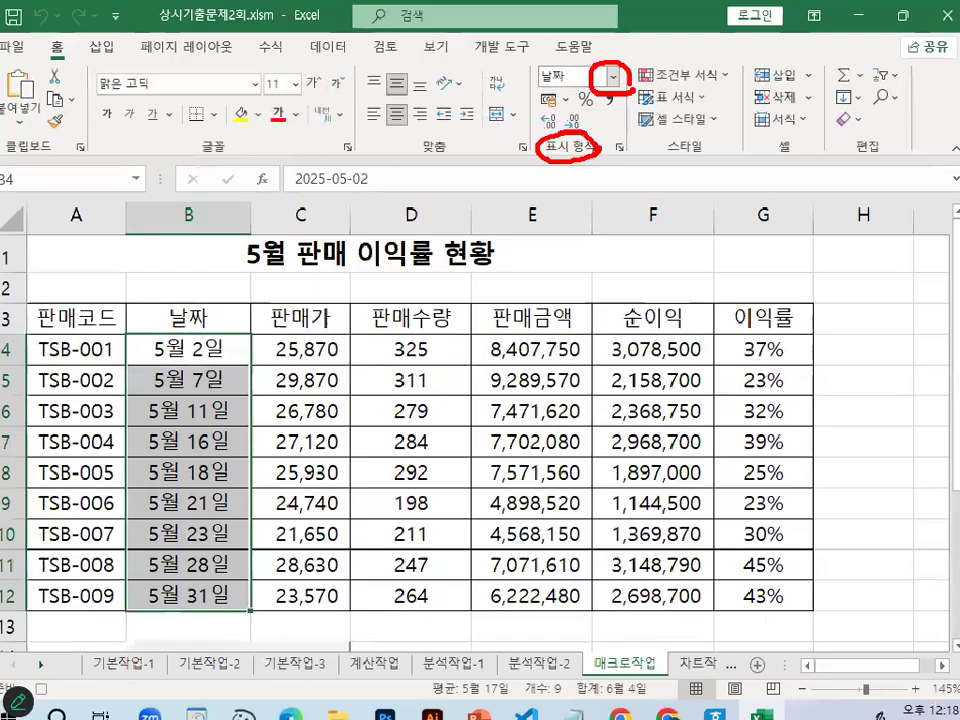
left_click(612, 76)
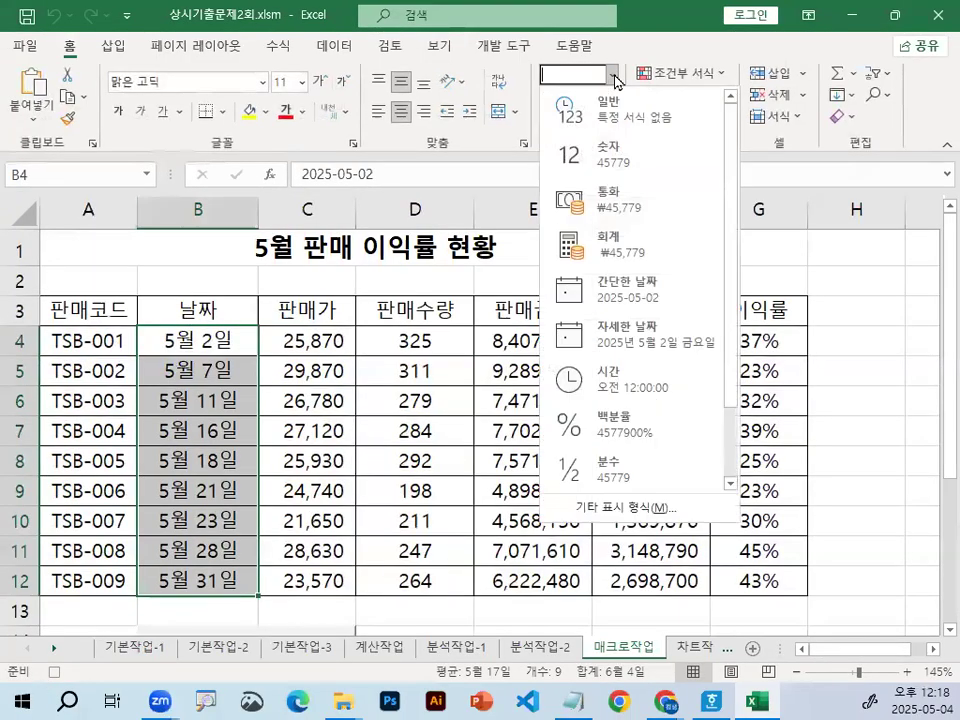
left_click(652, 313)
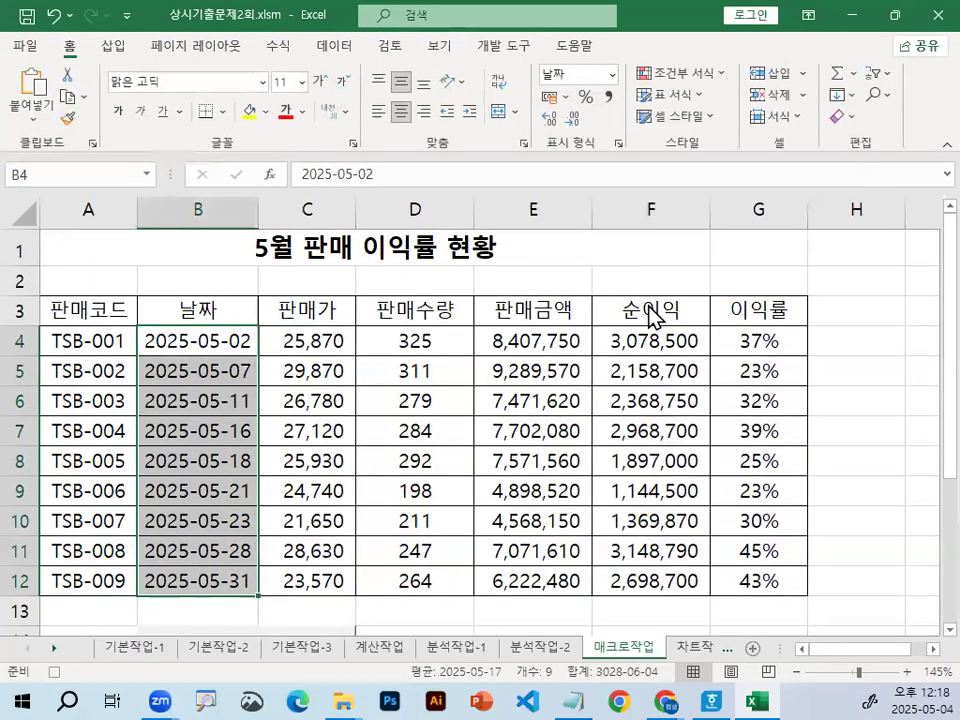
Step: Select empty cell H4 outside the table and stop recording the 서식 macro
left_click(876, 350)
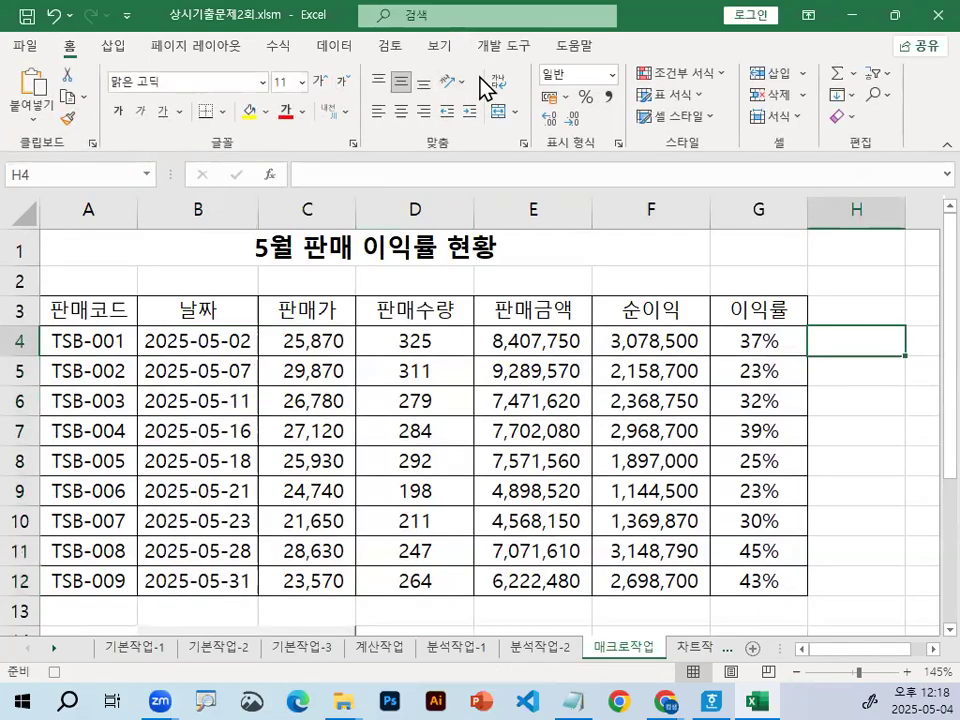
left_click(505, 46)
left_click(122, 73)
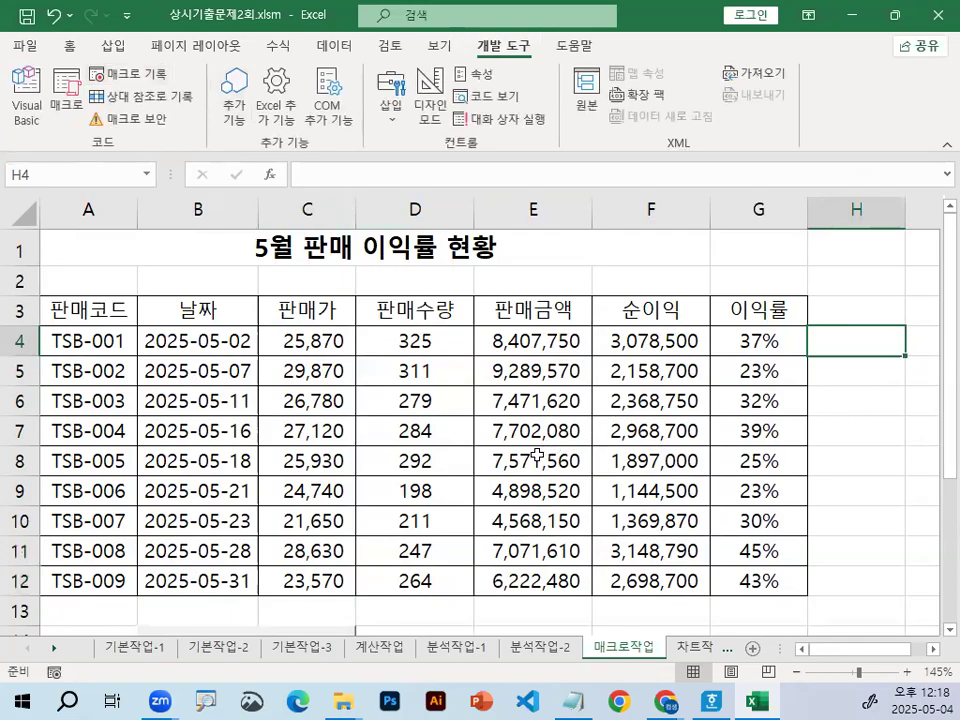
Step: Select cell E14 and examine the rectangles in the shape gallery for the rounded-corner one (사각형: 둥근 모서리)
scroll(537, 455, "down", 3)
left_click(523, 375)
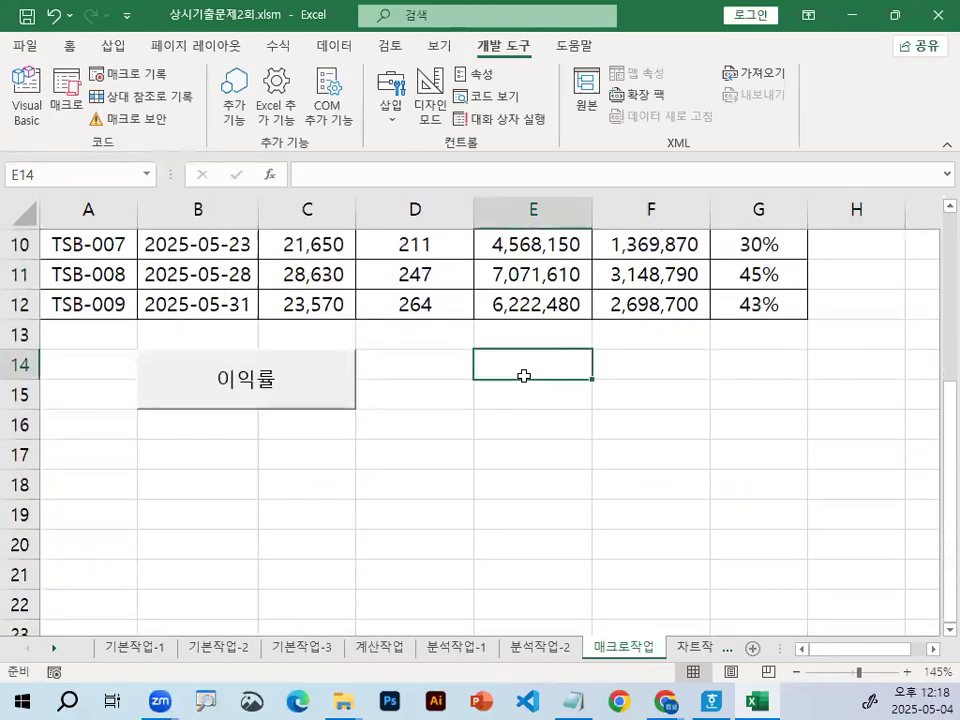
left_click_drag(503, 340, 558, 296)
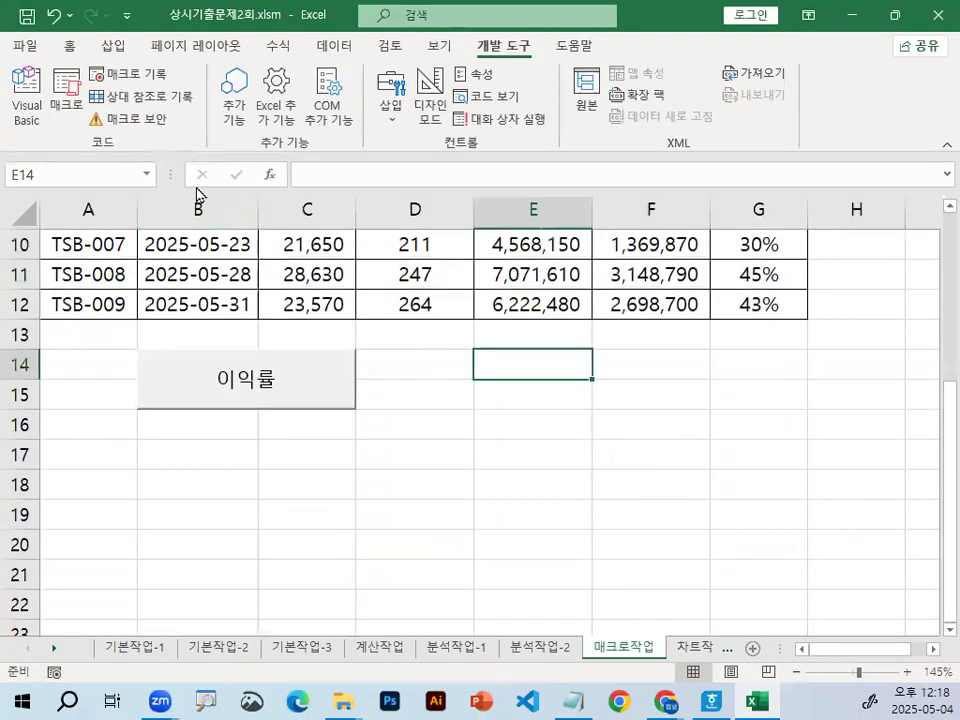
left_click(113, 46)
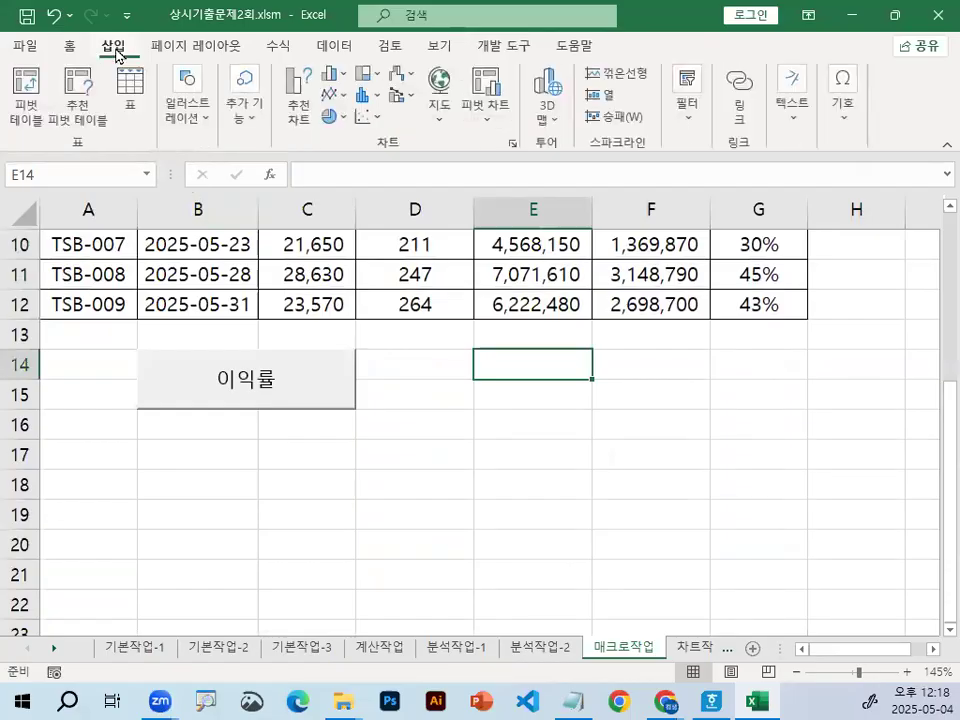
left_click(207, 126)
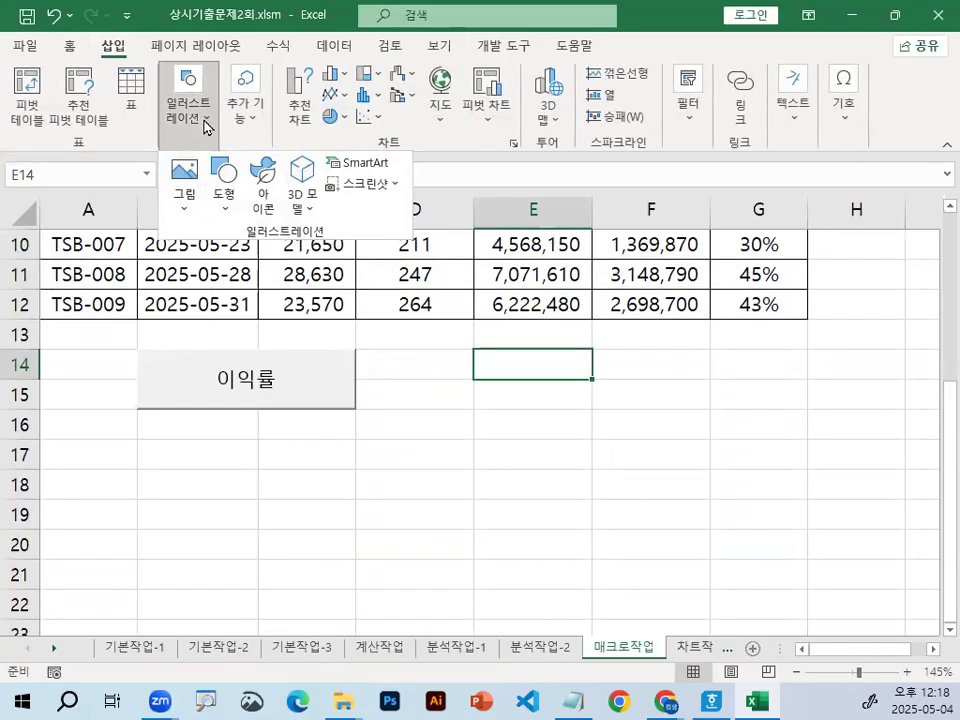
left_click(225, 190)
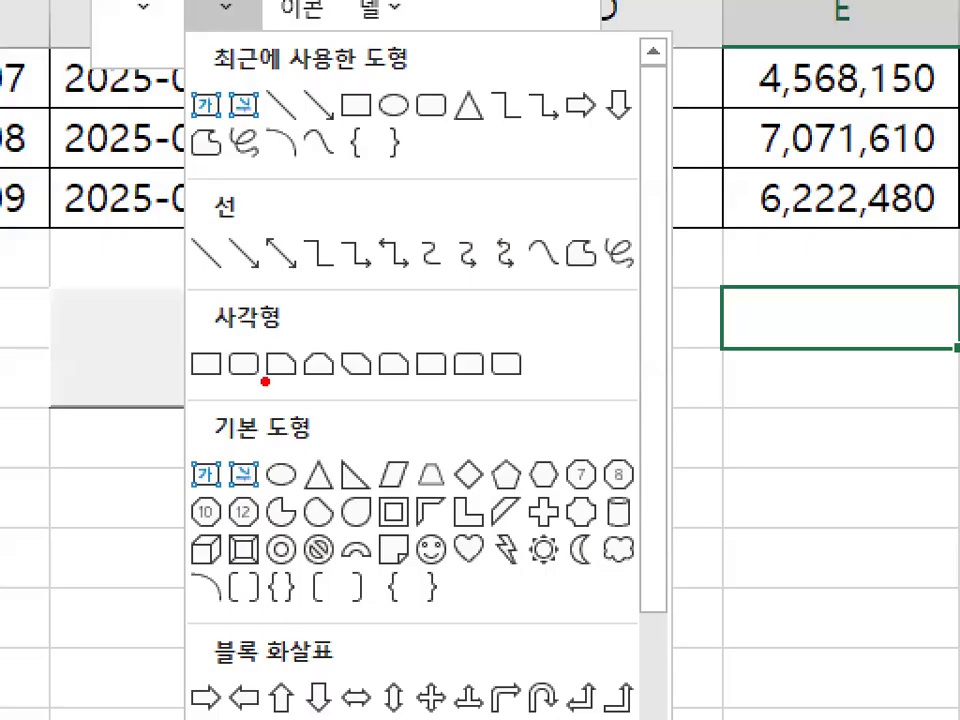
mouse_move(265, 381)
left_mouse_down()
mouse_move(207, 345)
mouse_move(263, 347)
left_mouse_up()
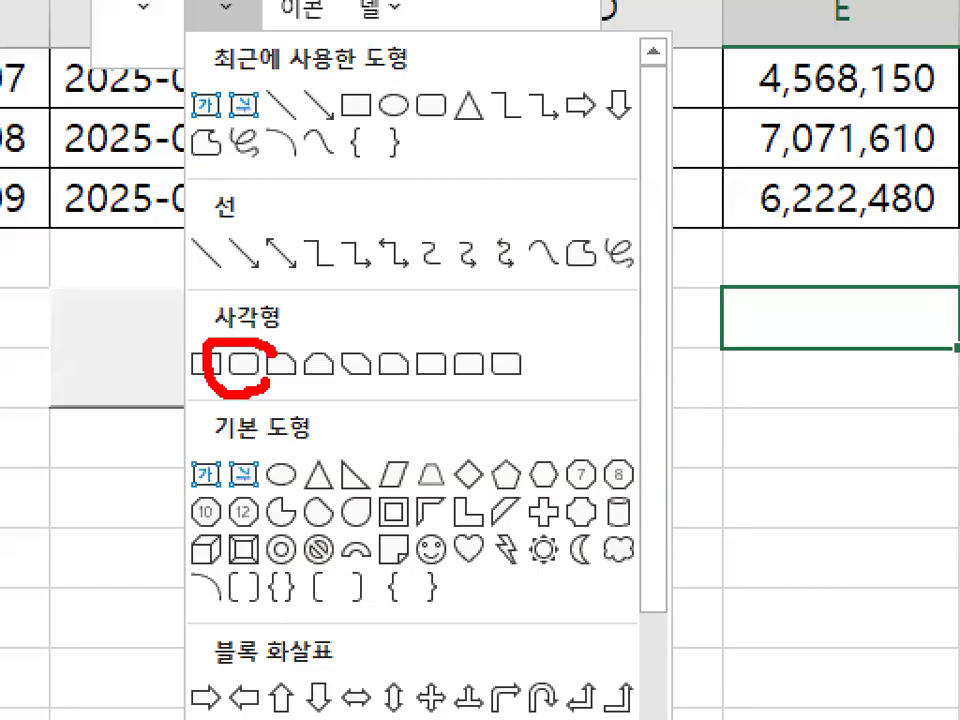
left_click_drag(205, 282, 265, 234)
key("Escape")
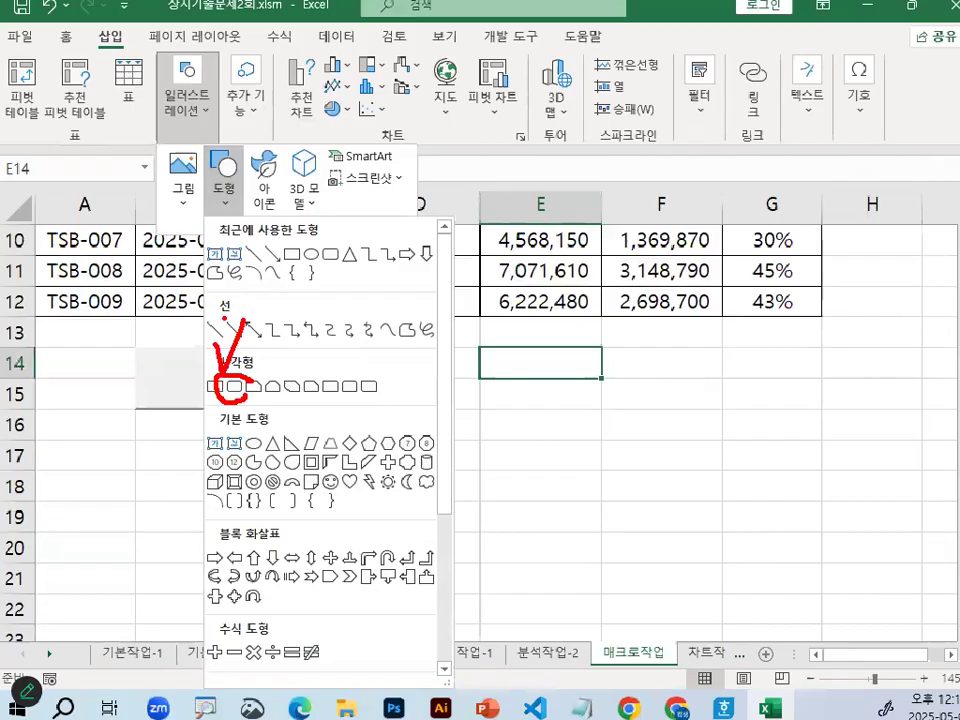
left_click(205, 122)
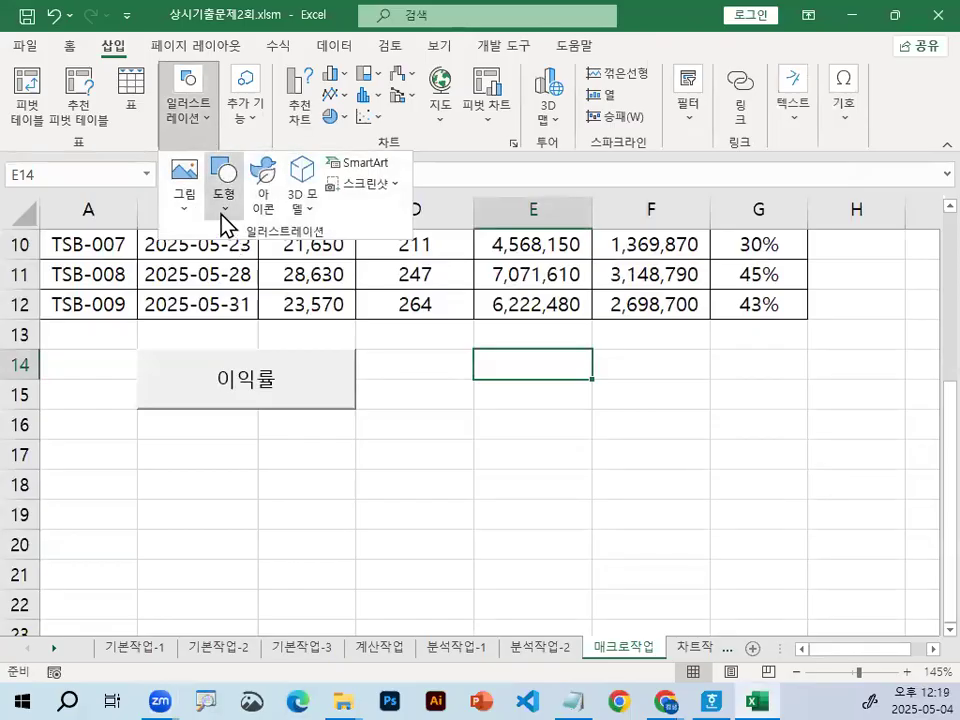
left_click(222, 215)
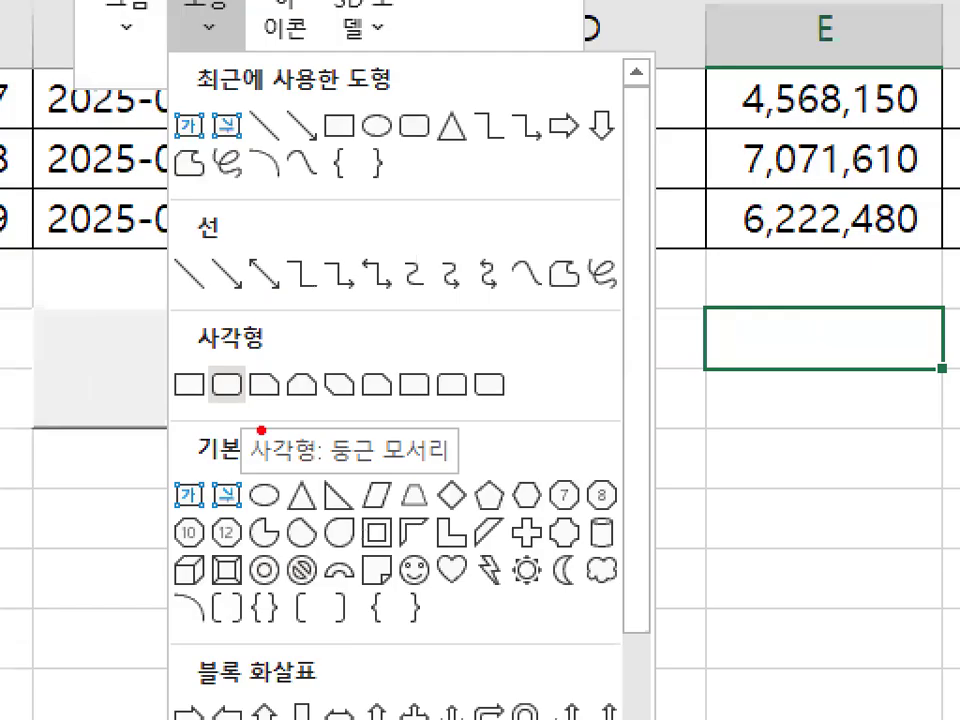
left_click_drag(261, 471, 465, 466)
mouse_move(257, 397)
left_mouse_down()
mouse_move(222, 408)
mouse_move(246, 367)
mouse_move(255, 393)
left_mouse_up()
key("Escape")
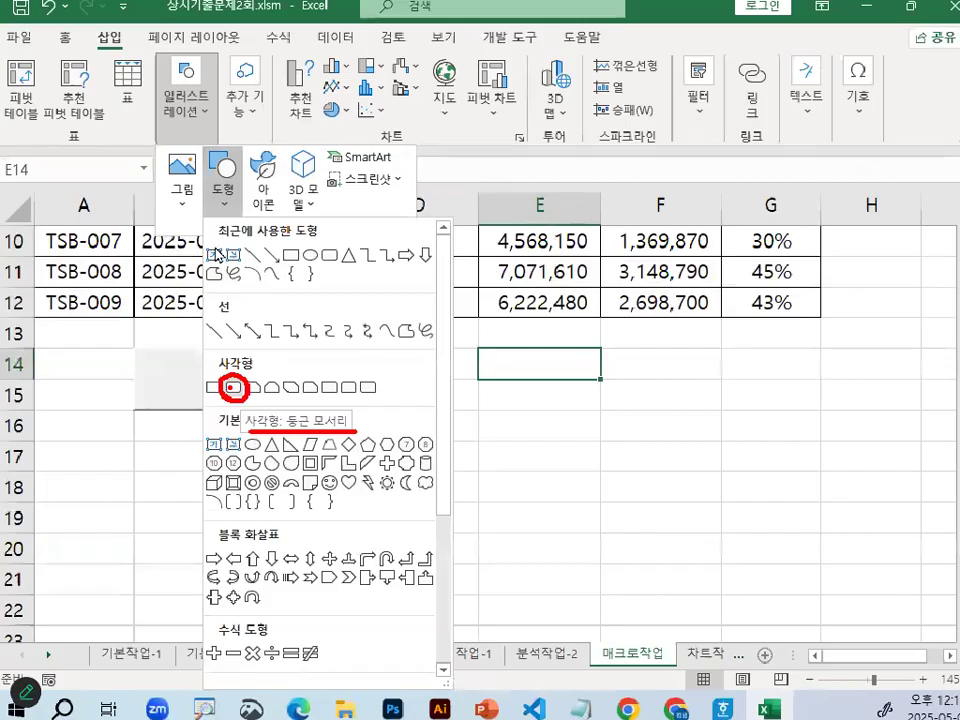
Step: Draw a rounded-corner rectangle (사각형: 둥근 모서리) covering E14:F15, aligned to the cell edges
left_click(208, 124)
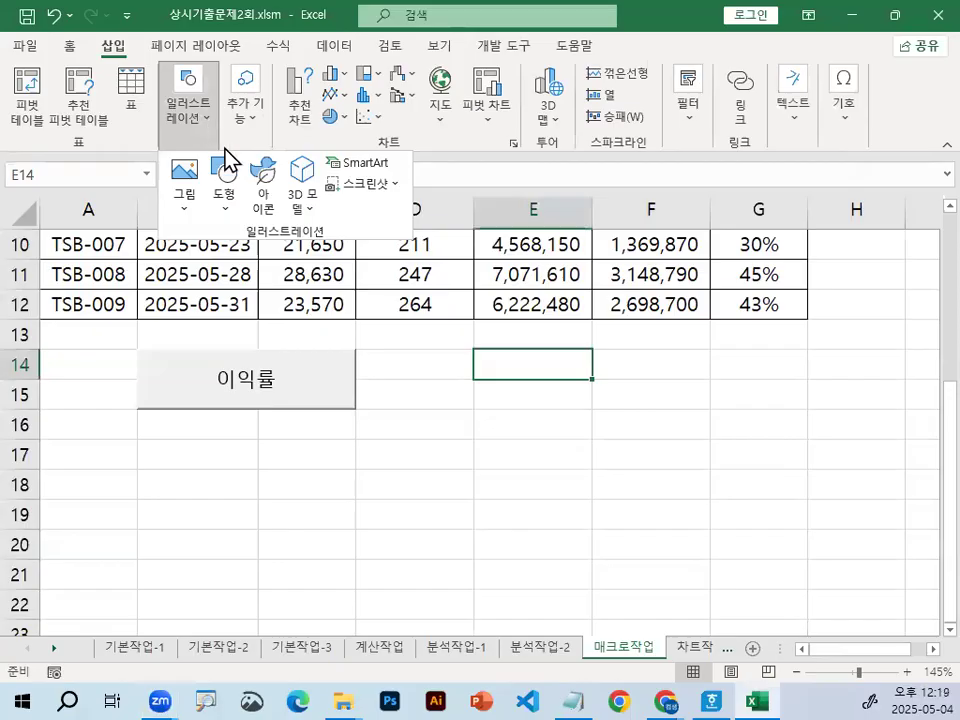
left_click(223, 205)
left_click(234, 388)
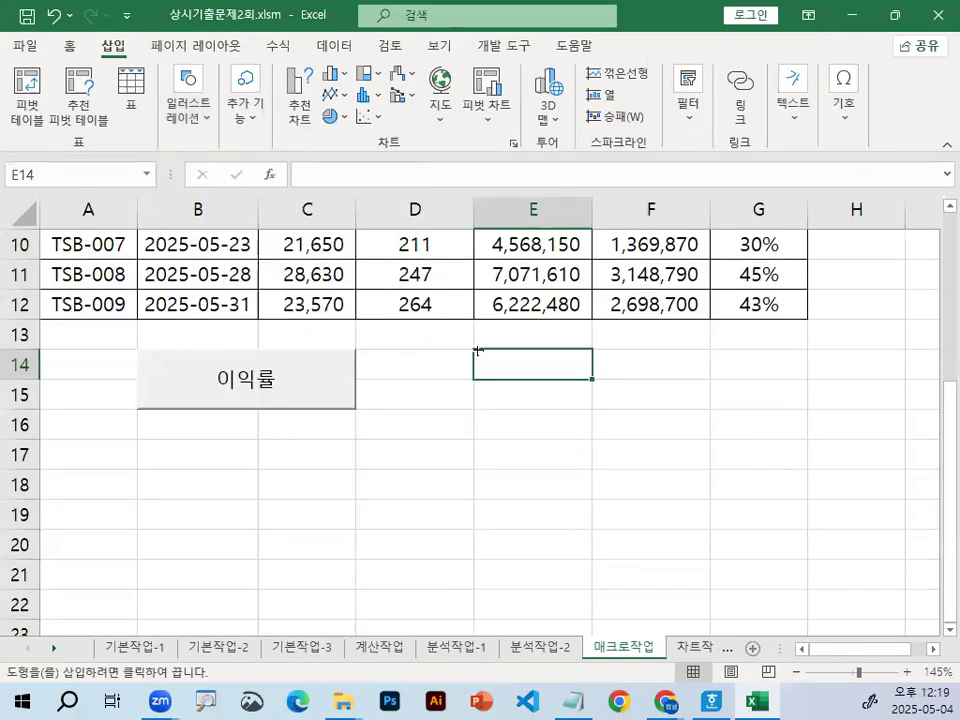
left_click_drag(473, 350, 710, 414)
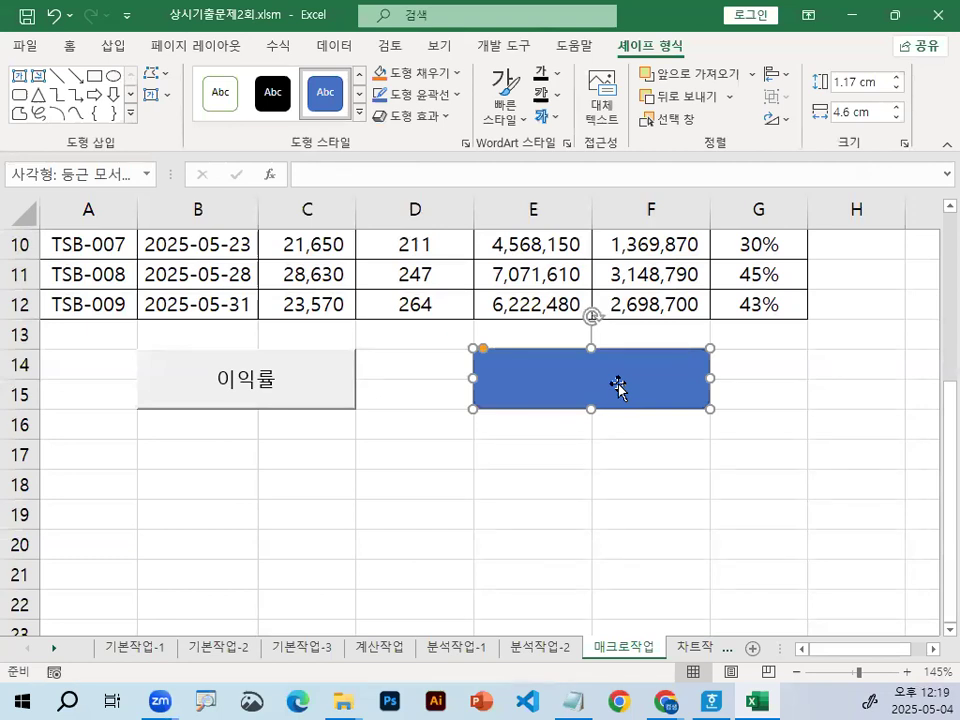
Step: Enter the text 서식 in the rounded rectangle over E14:F15
type("서시")
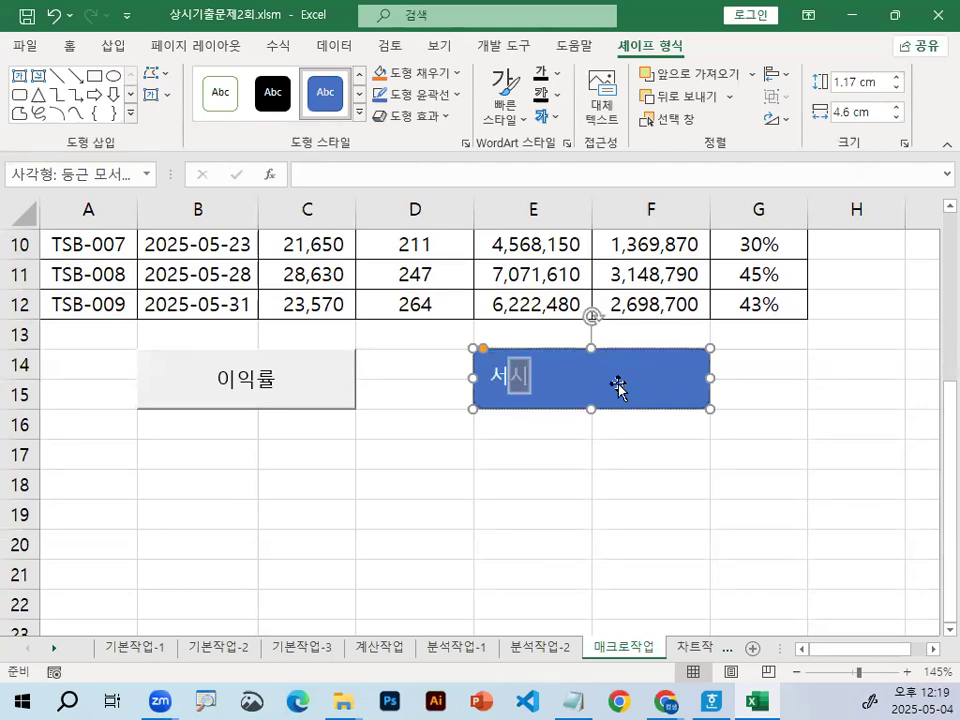
key("ctrl+1")
left_click(566, 368)
mouse_move(374, 321)
left_mouse_down()
mouse_move(573, 400)
mouse_move(482, 428)
left_mouse_up()
key("Escape")
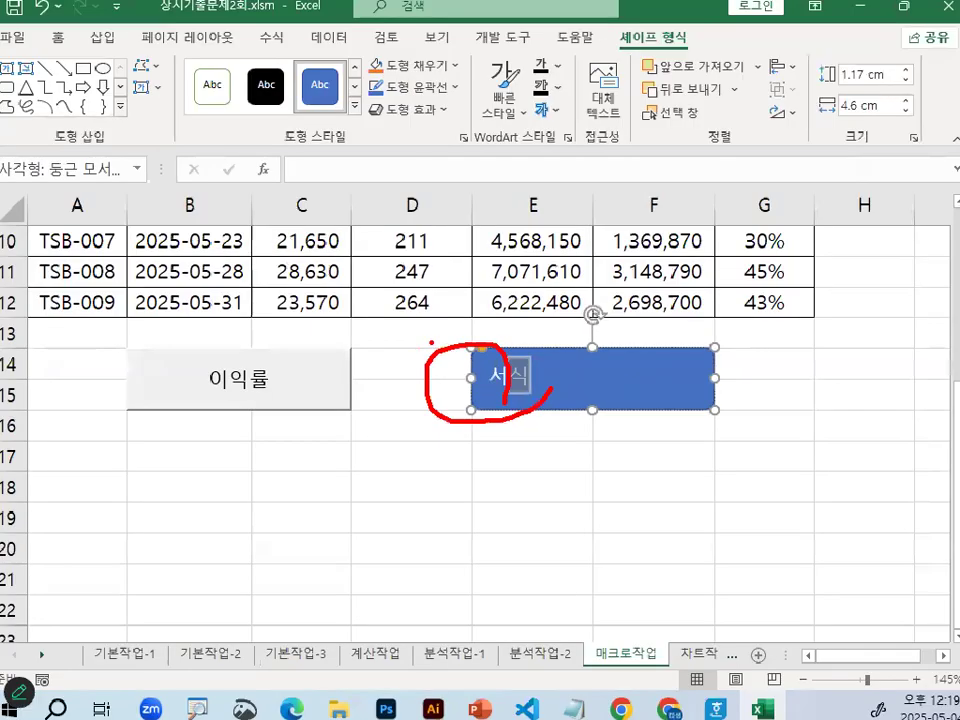
Step: Assign the 서식 macro to the rounded rectangle and deselect the shape
right_click(504, 374)
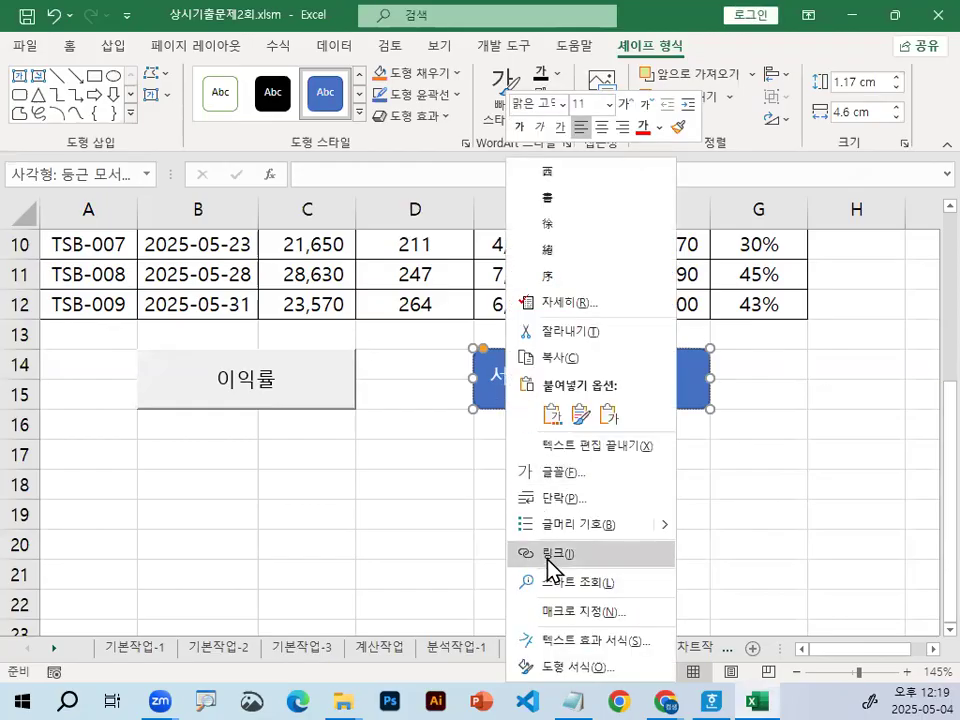
left_click(600, 612)
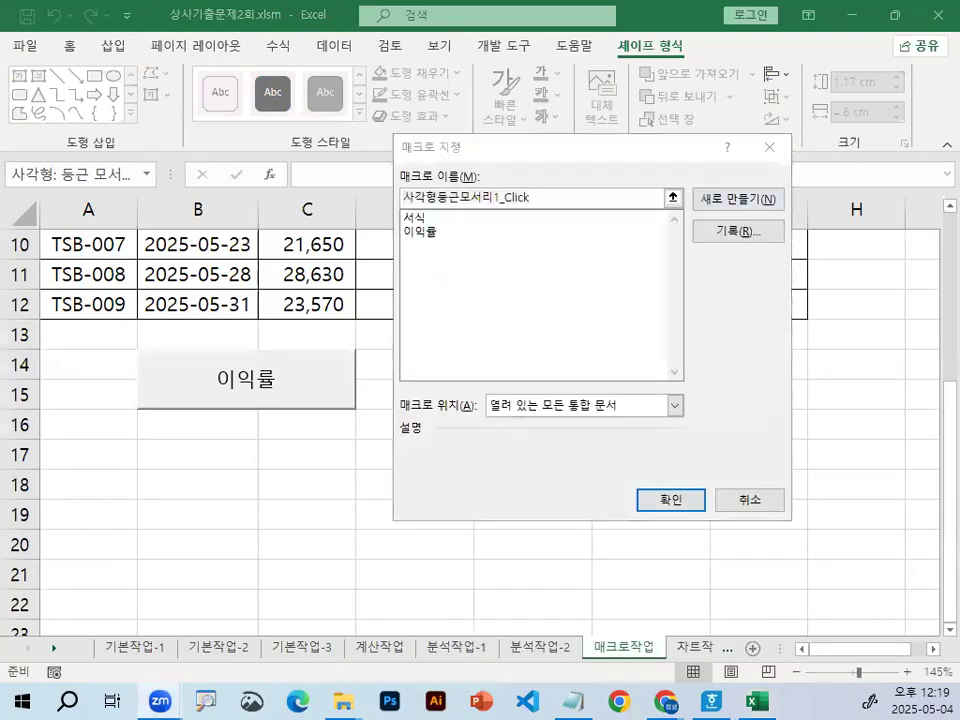
left_click(416, 219)
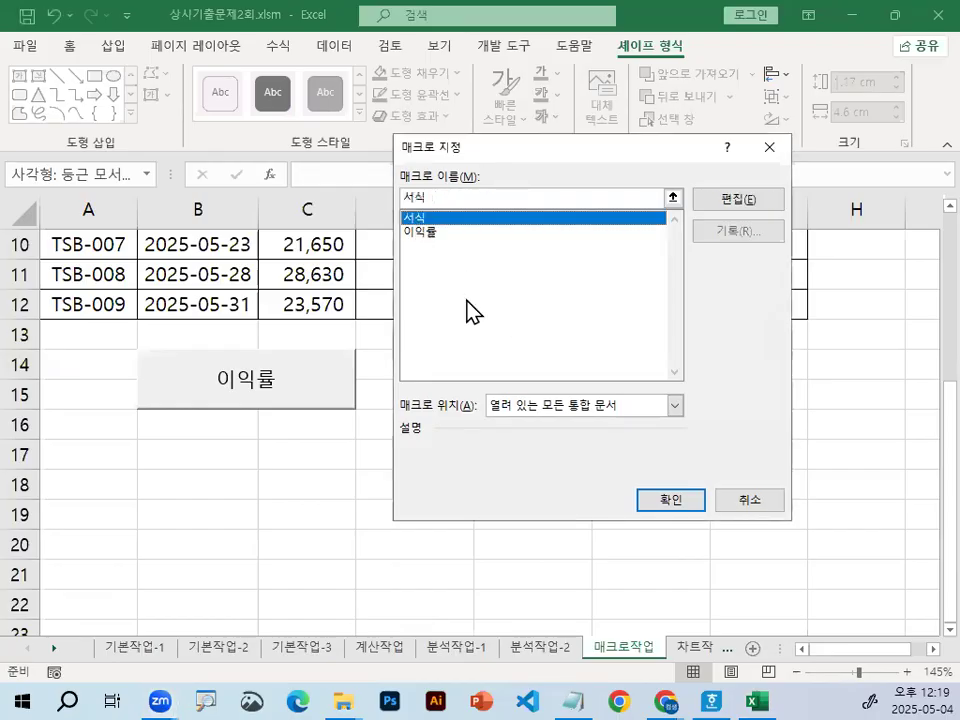
left_click(668, 505)
left_click(619, 474)
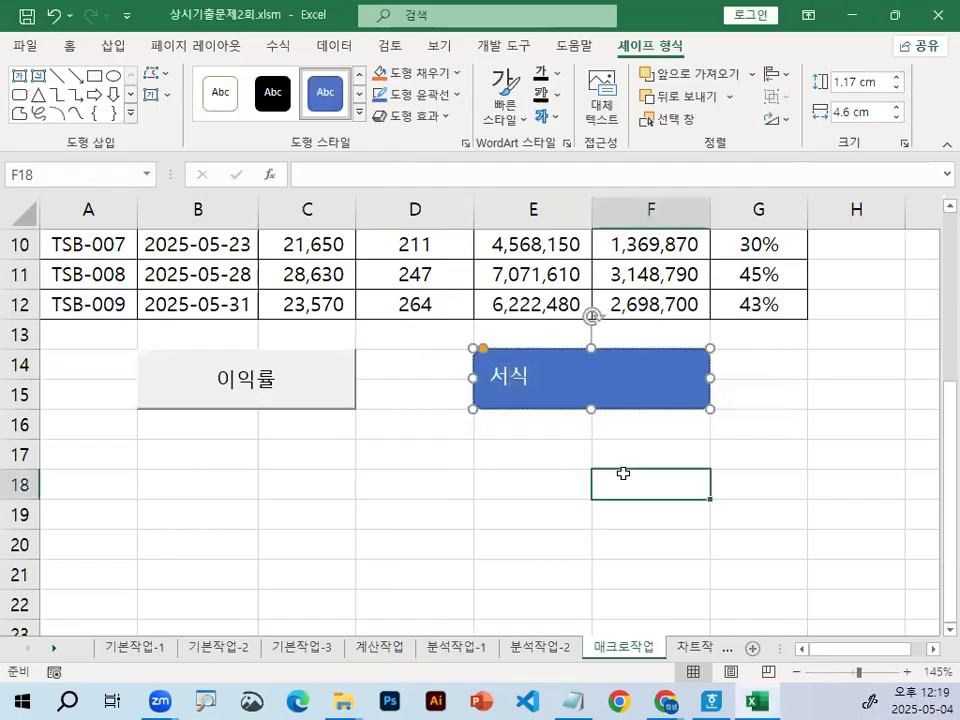
Step: Apply the 자세한 날짜 number format to the dates in B4:B12
scroll(824, 458, "up", 1)
scroll(824, 458, "up", 2)
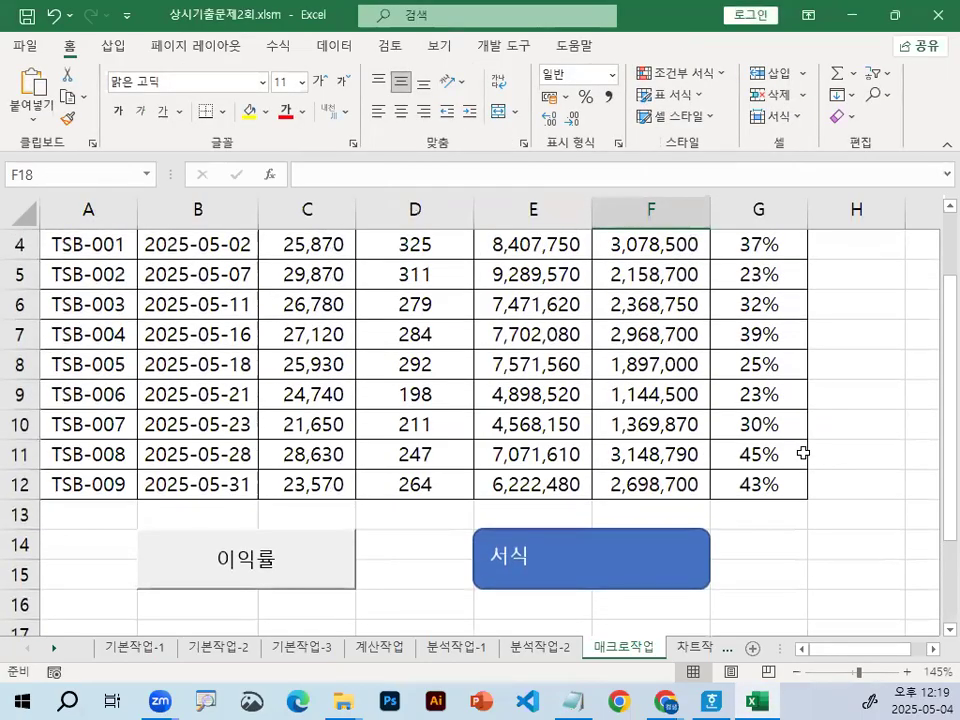
scroll(197, 355, "up", 1)
left_click_drag(189, 342, 170, 582)
left_click(611, 76)
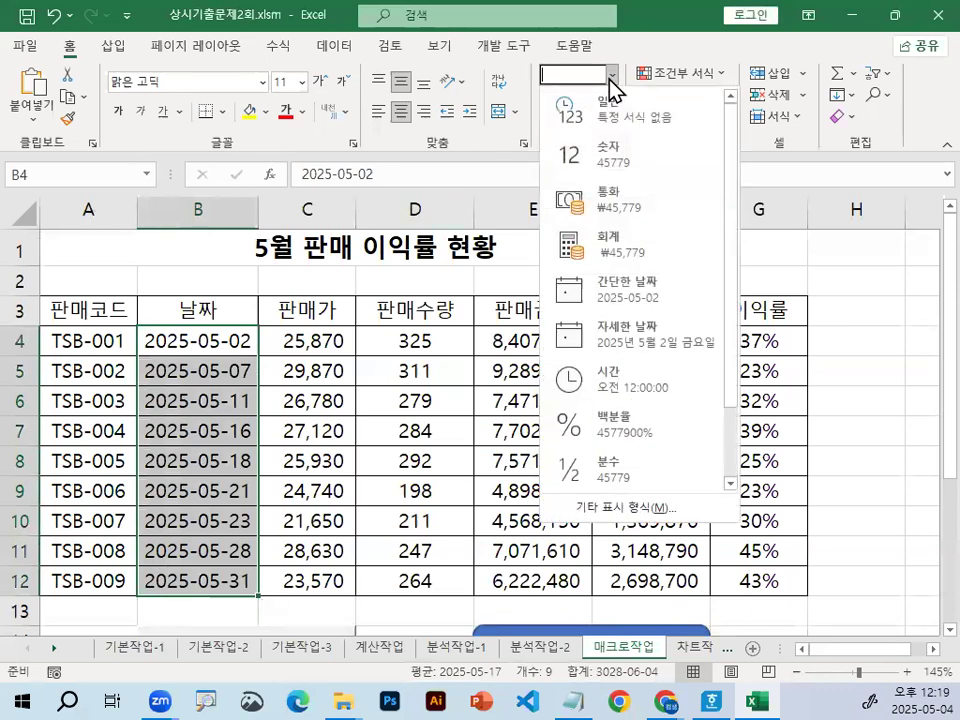
left_click(624, 348)
Step: Run the 서식 macro from the rounded rectangle and check the date format in column B
scroll(782, 578, "down", 1)
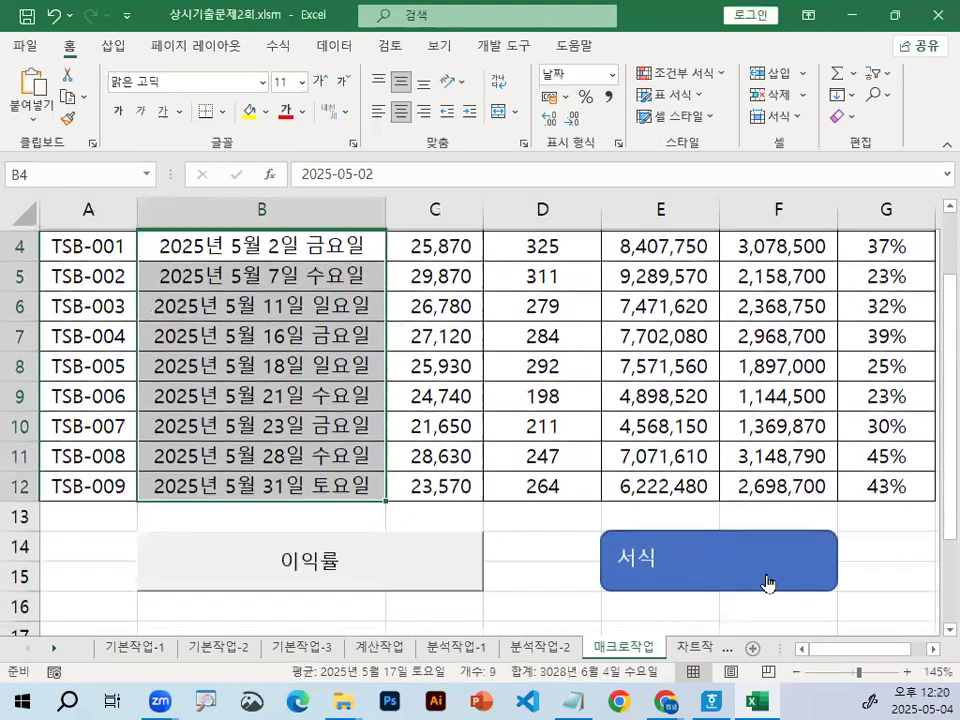
left_click(874, 617)
left_click(776, 583)
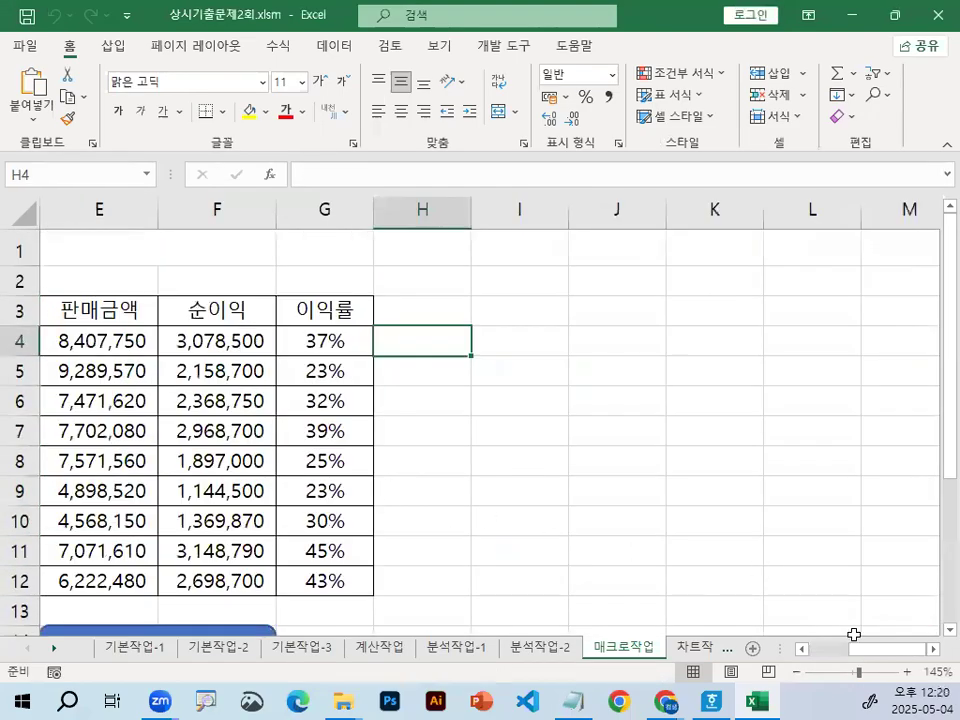
left_click_drag(898, 650, 856, 649)
left_click(260, 378)
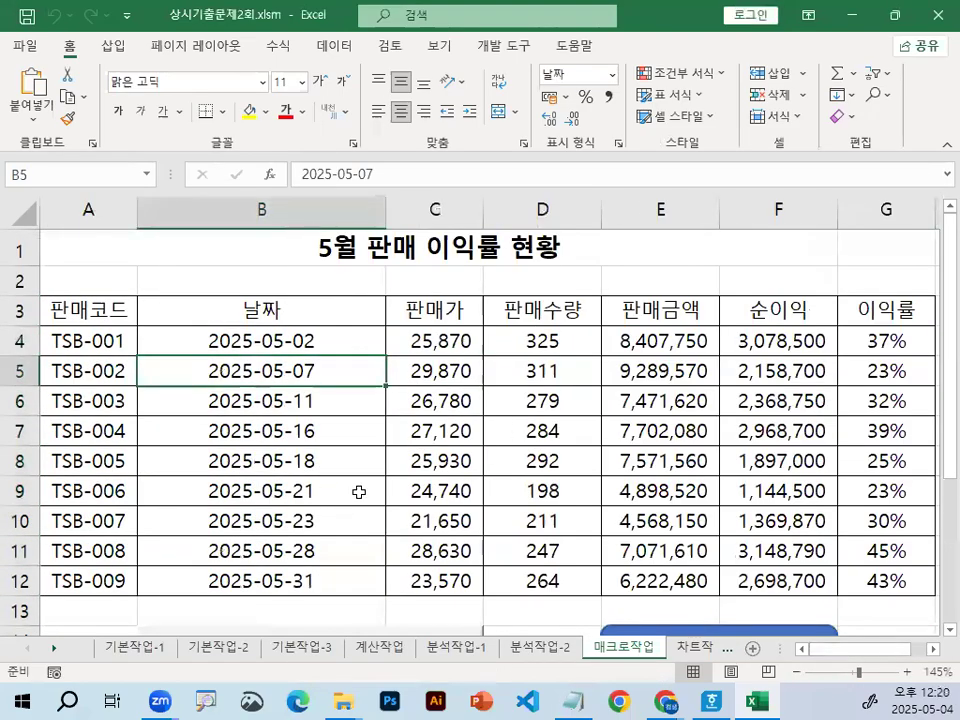
Step: Narrow column B to suit the short dates and deselect the table
left_click_drag(386, 210, 294, 212)
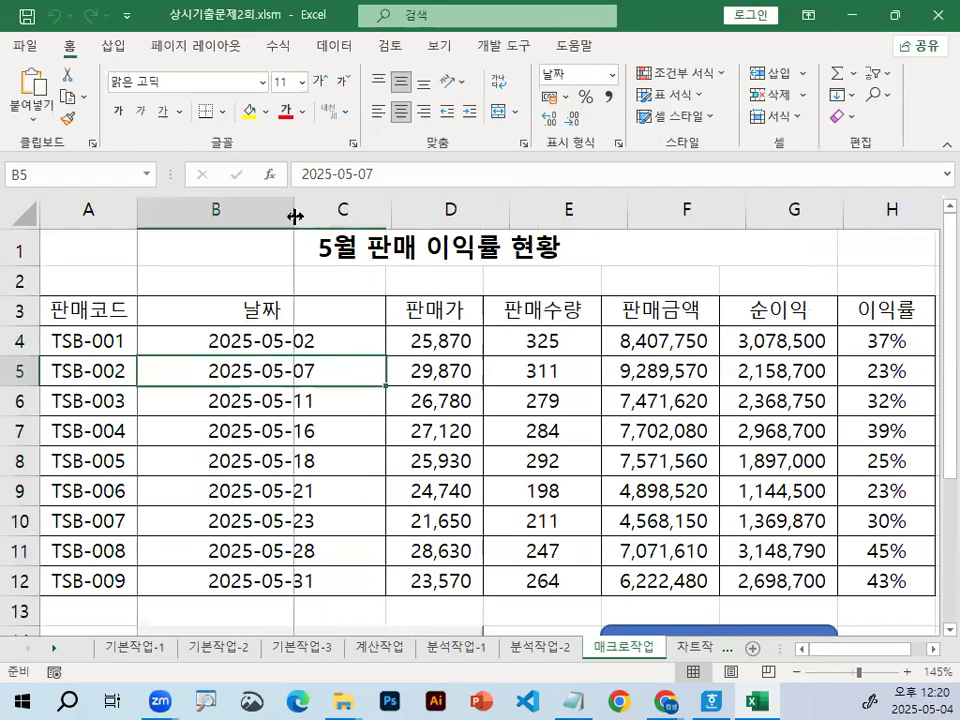
left_click(355, 385)
left_click(878, 456)
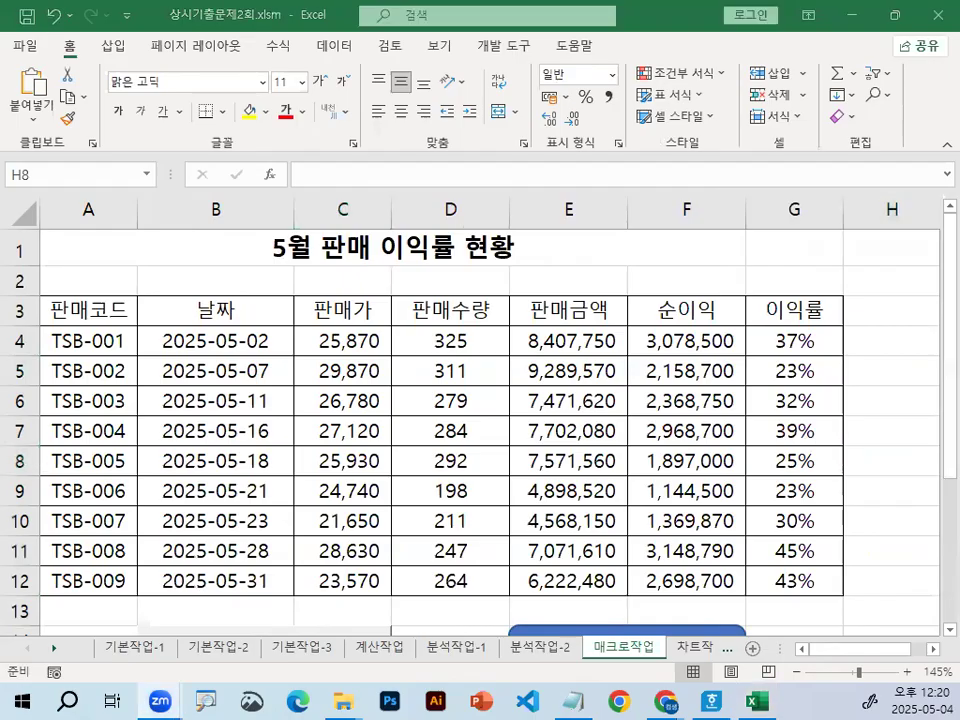
left_click(520, 459)
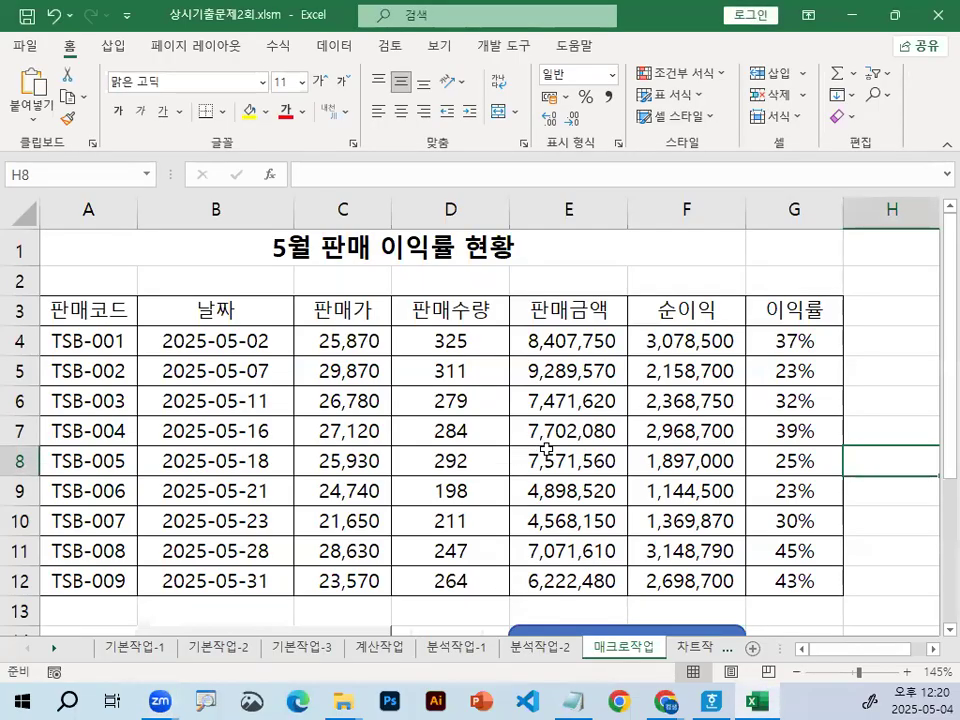
Step: Open the 차트작업 sheet and examine the horizontal axis labels and legend entries of the 2학년 시험 결과 chart
left_click(703, 650)
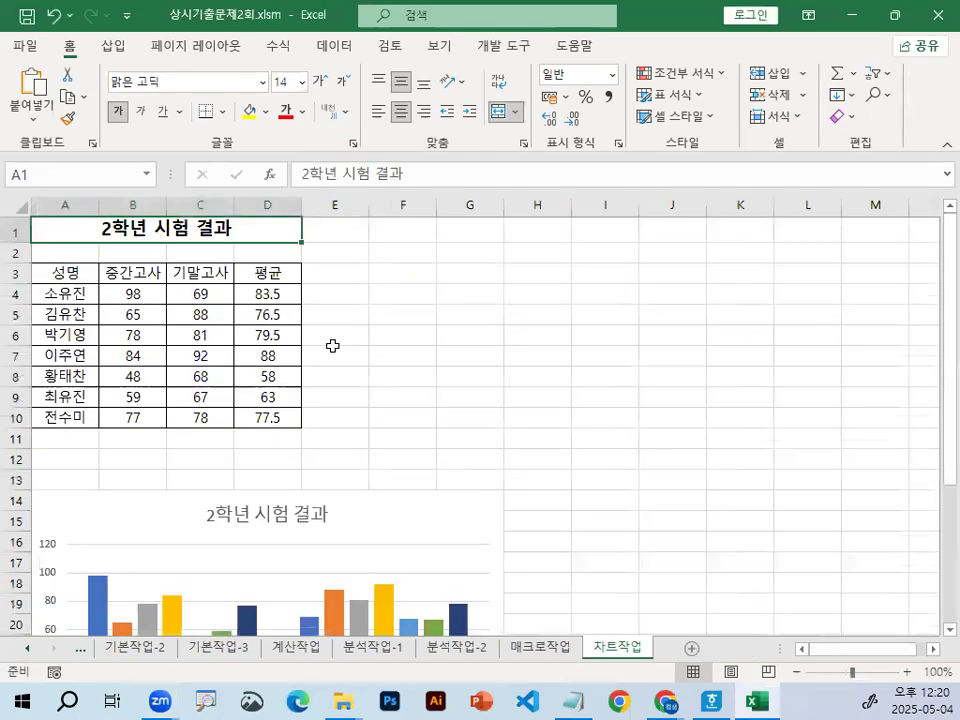
left_click(332, 345)
scroll(381, 470, "down", 3)
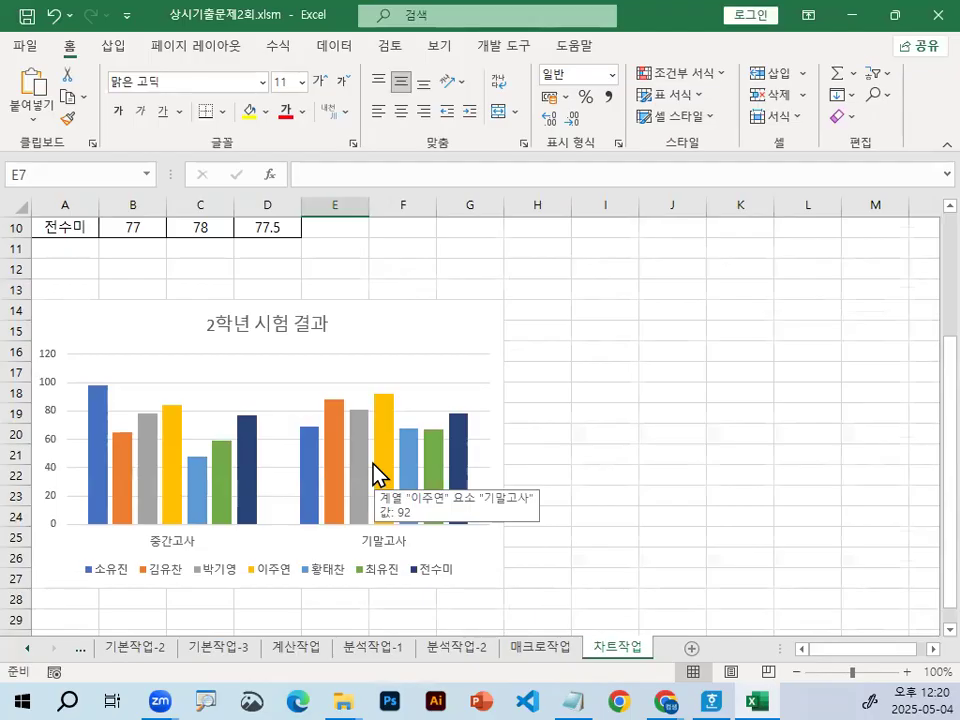
scroll(378, 474, "down", 2)
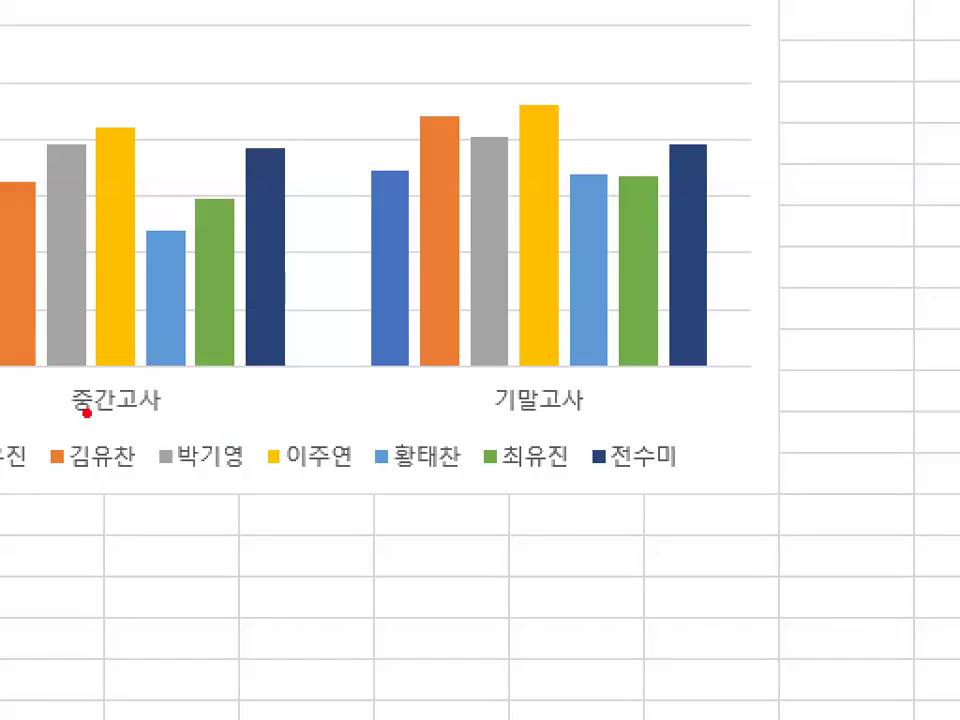
left_click_drag(143, 422, 375, 422)
left_click_drag(140, 478, 458, 478)
mouse_move(390, 395)
left_mouse_down()
mouse_move(382, 410)
mouse_move(405, 495)
left_mouse_up()
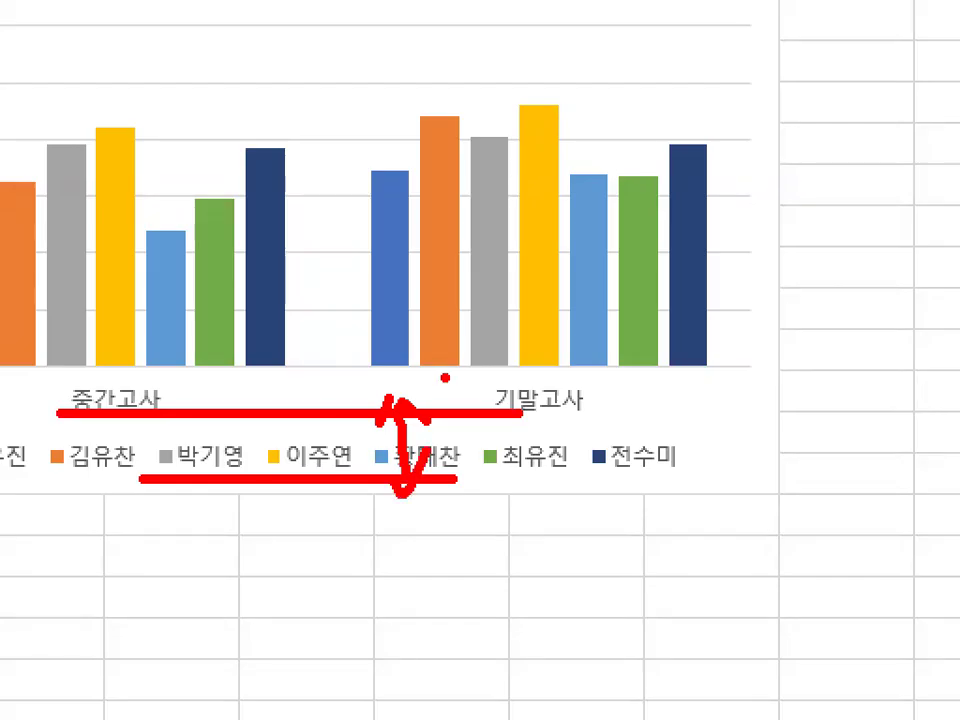
key("Escape")
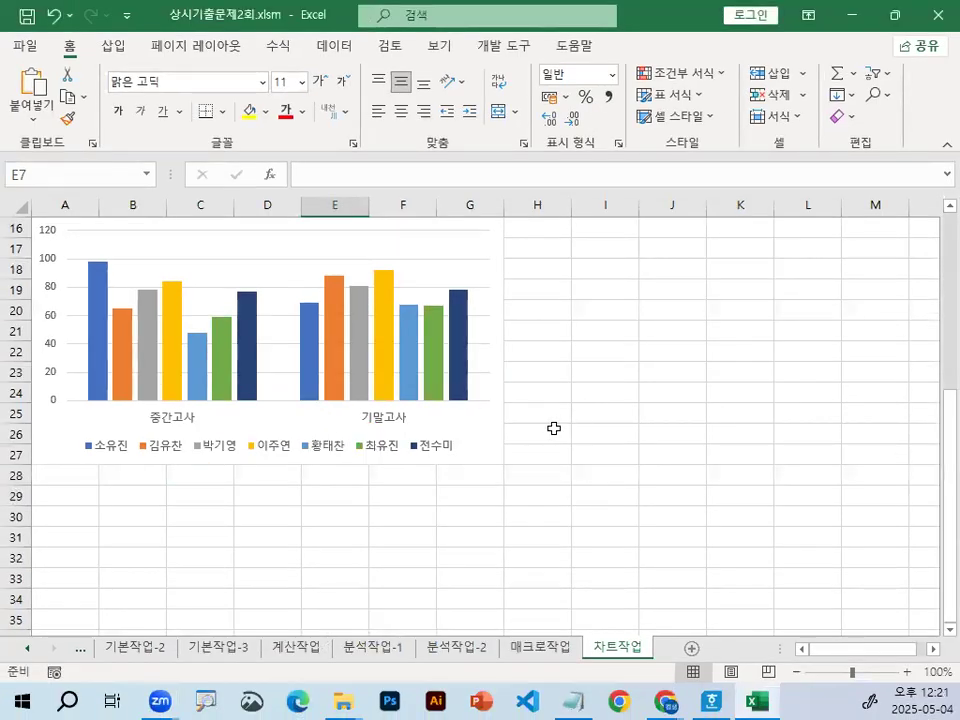
Step: Switch rows and columns in the 2학년 시험 결과 chart's source data, putting student names on the horizontal axis and exams in the legend
left_click(484, 433)
scroll(448, 311, "up", 1)
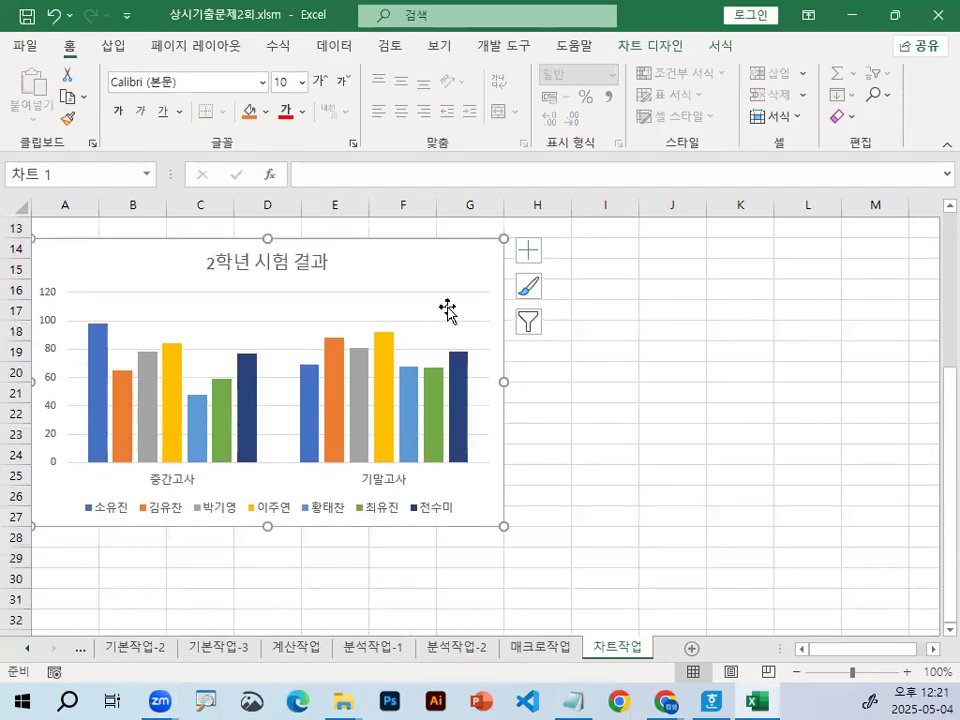
right_click(426, 261)
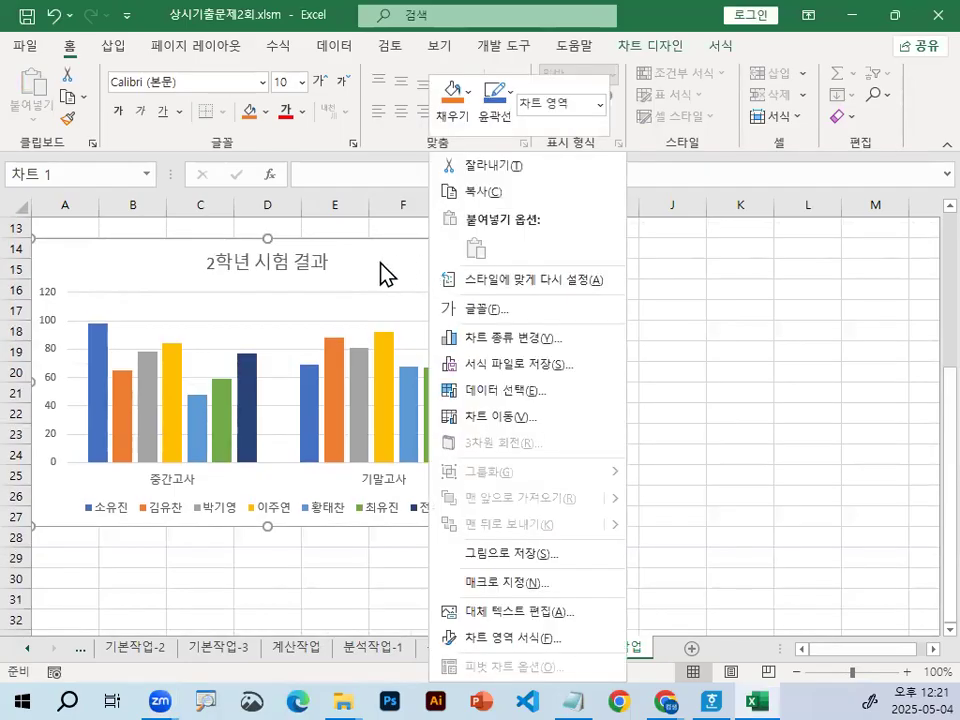
left_click(499, 394)
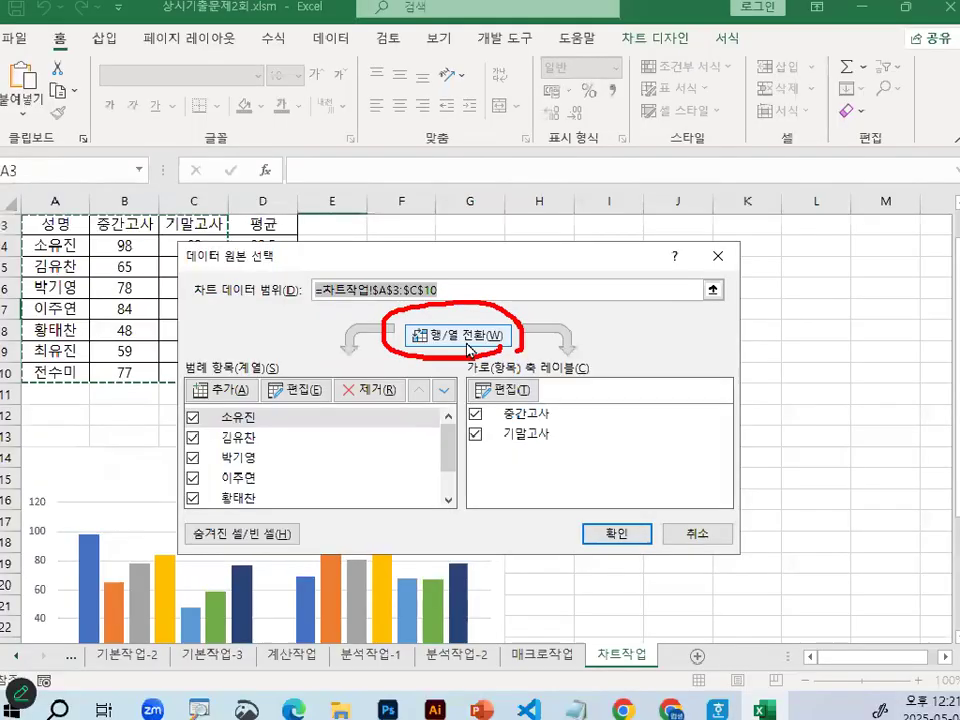
left_click(466, 333)
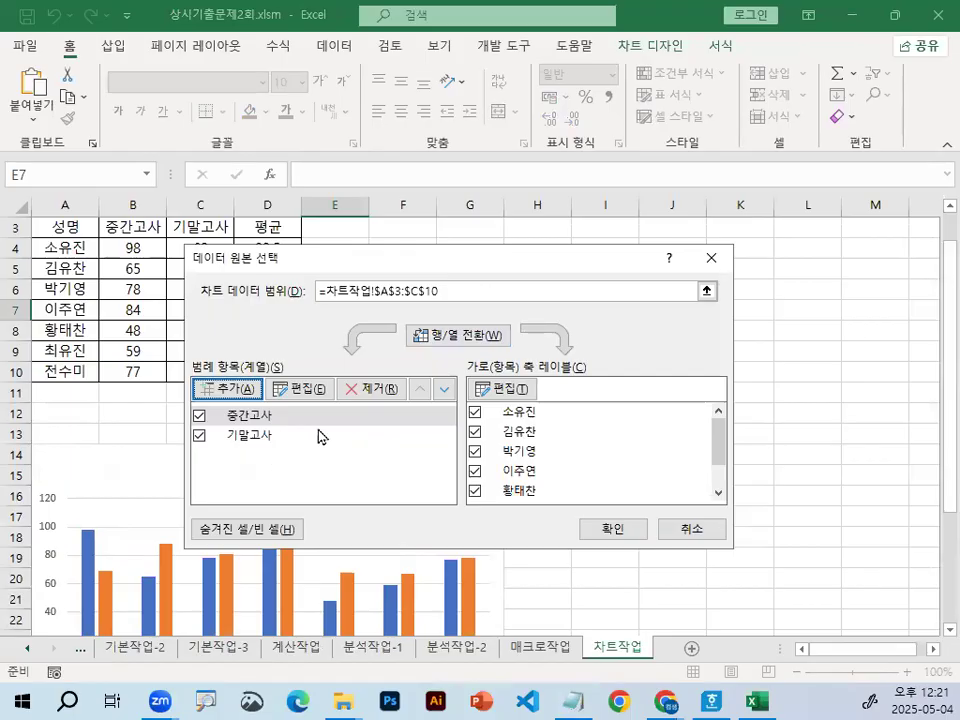
left_click_drag(467, 266, 712, 259)
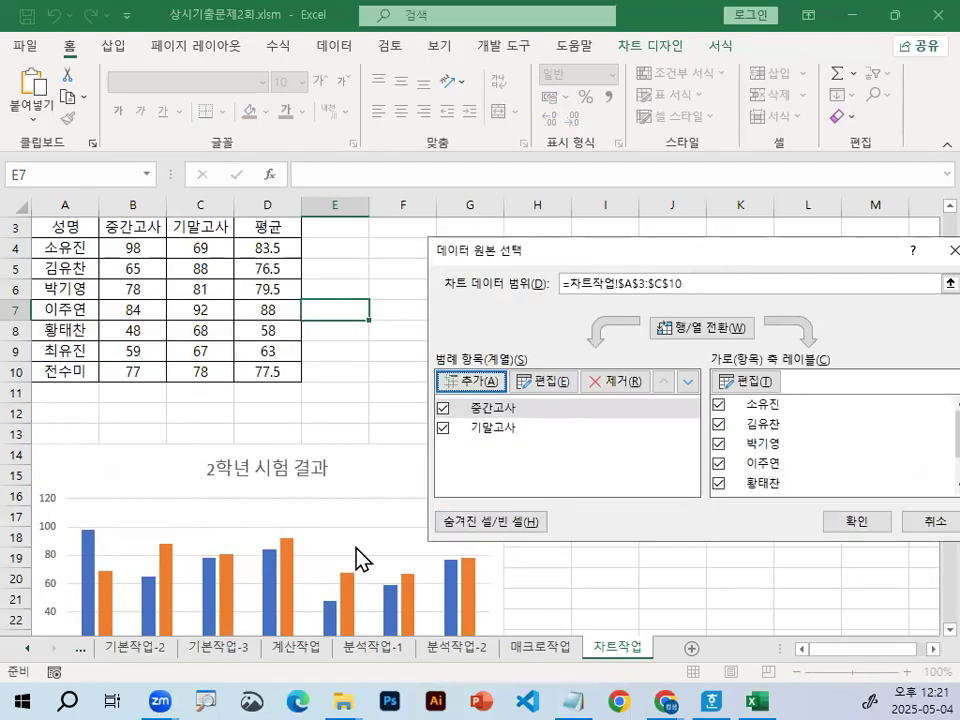
scroll(359, 503, "down", 3)
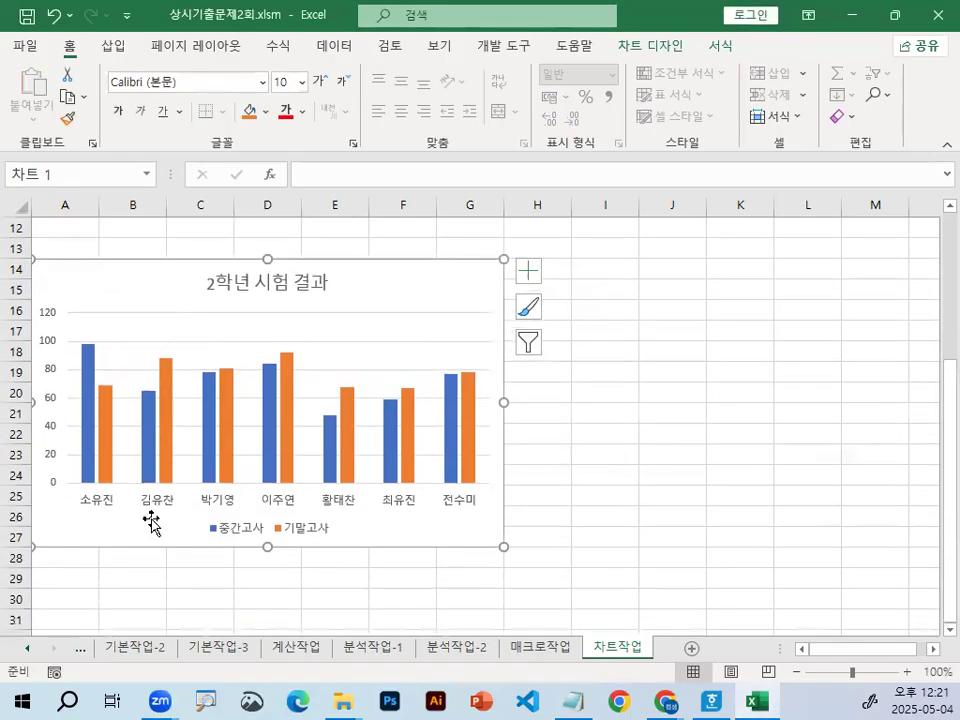
key("ctrl+1")
left_click(118, 516)
left_click_drag(113, 517, 957, 517)
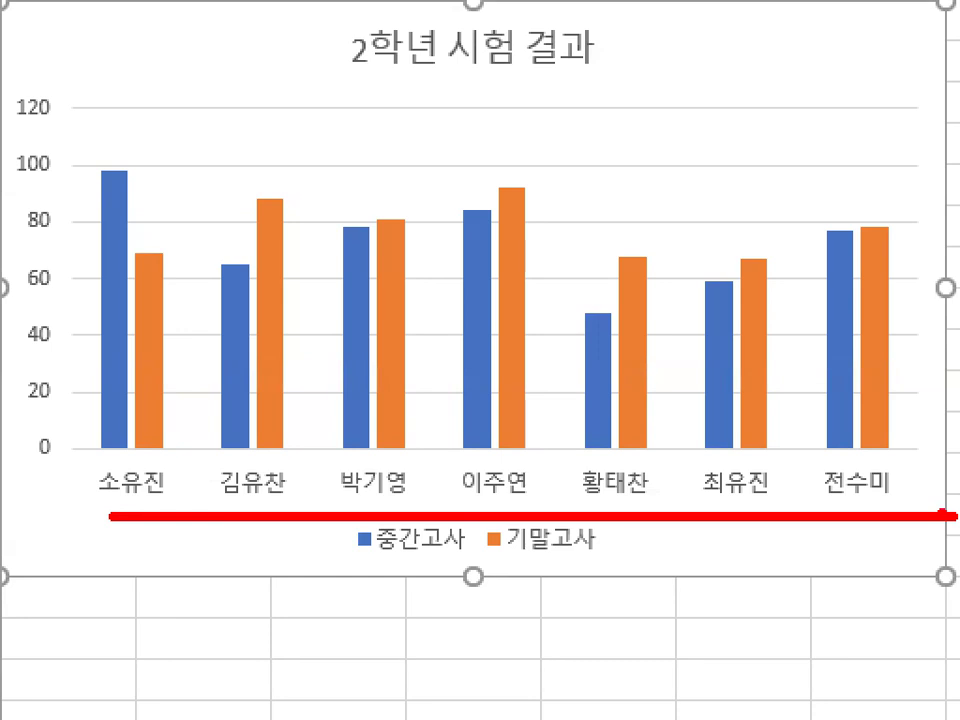
key("Escape")
Step: Extend the 2학년 시험 결과 chart's source data by adding the 평균 column, D3:D10, to the existing A3:C10 range
right_click(432, 292)
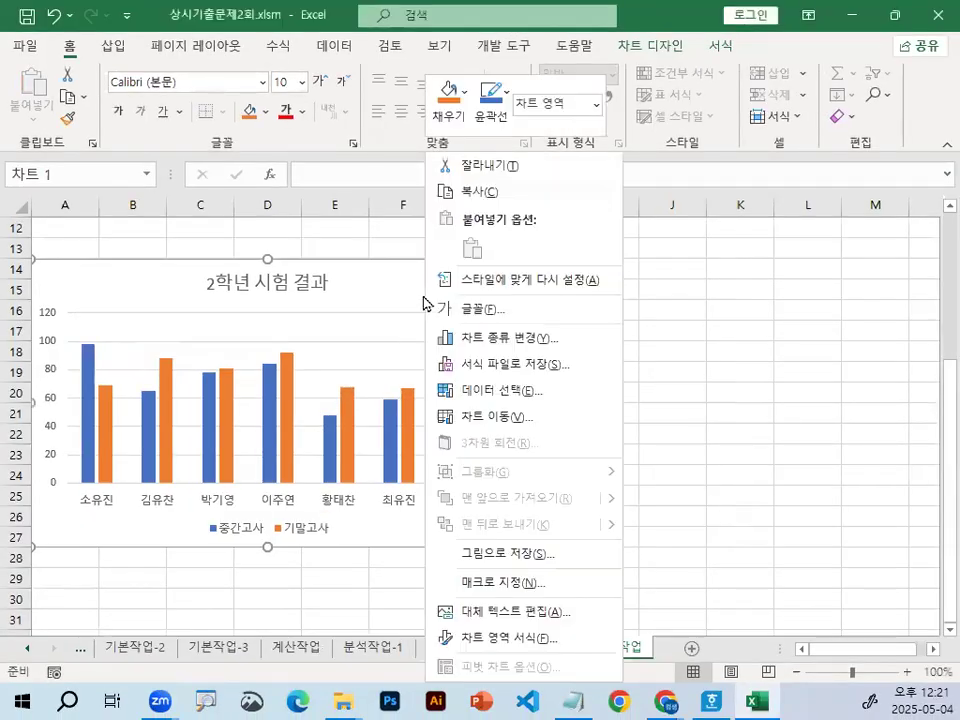
left_click(491, 394)
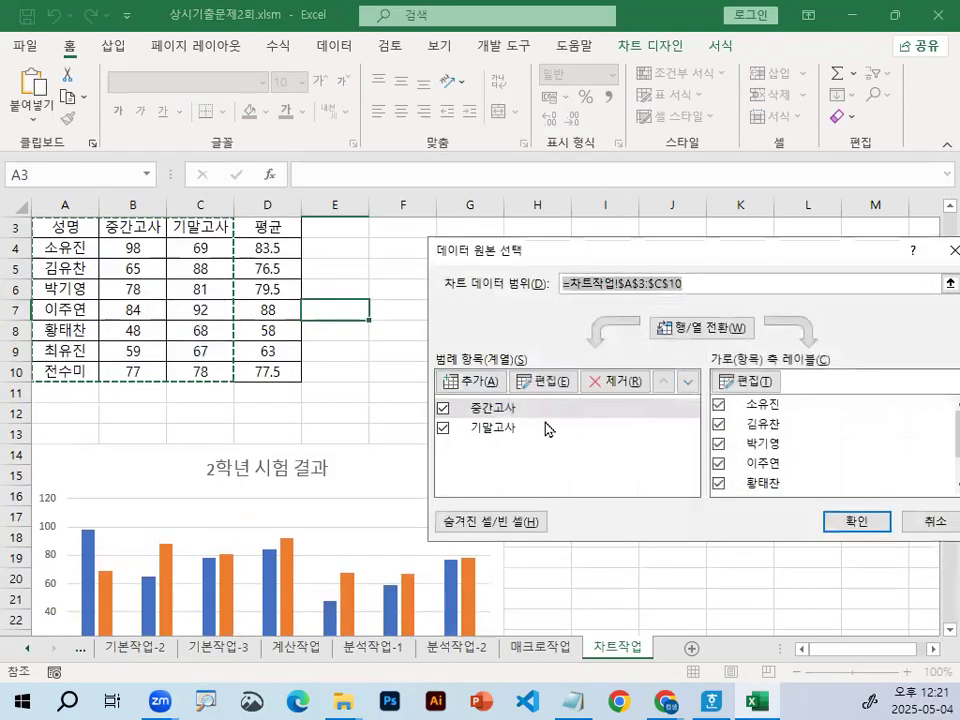
left_click(727, 281)
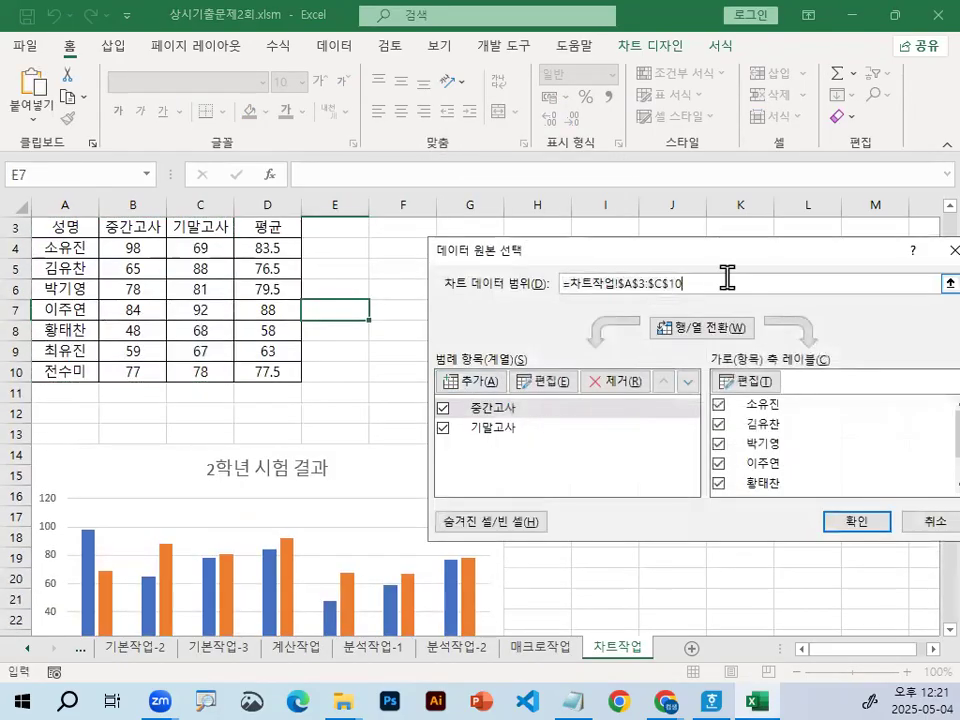
key("ctrl+1")
left_click(30, 256)
mouse_move(190, 375)
left_mouse_down()
mouse_move(162, 487)
mouse_move(22, 258)
mouse_move(115, 168)
mouse_move(186, 305)
left_mouse_up()
mouse_move(100, 232)
left_mouse_down()
mouse_move(136, 221)
mouse_move(180, 153)
left_mouse_up()
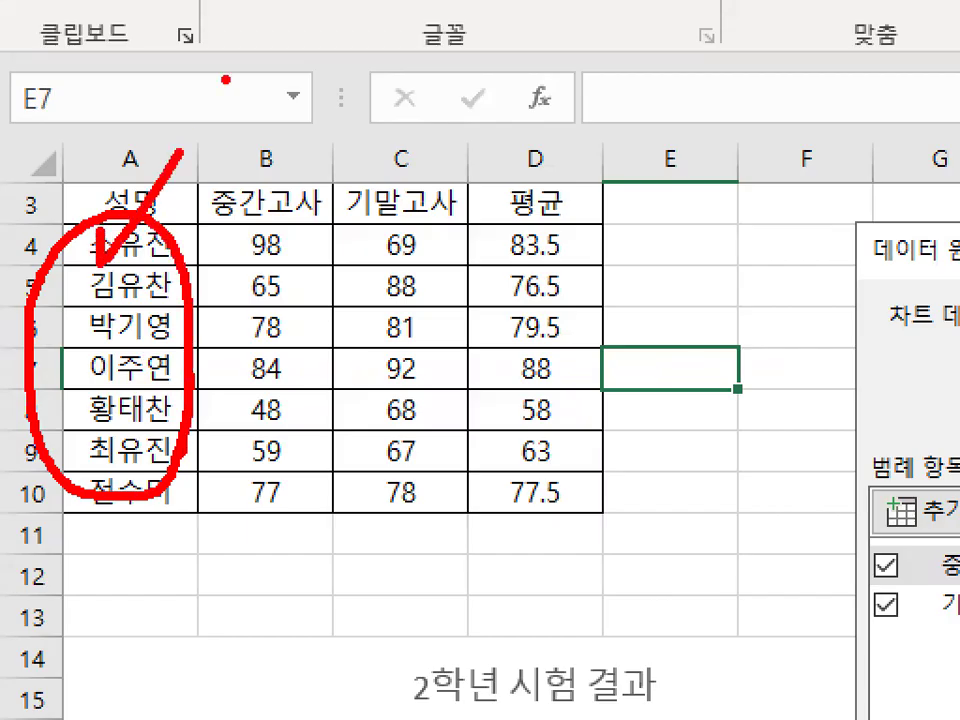
mouse_move(620, 412)
left_mouse_down()
mouse_move(546, 514)
mouse_move(495, 225)
mouse_move(643, 276)
mouse_move(633, 410)
left_mouse_up()
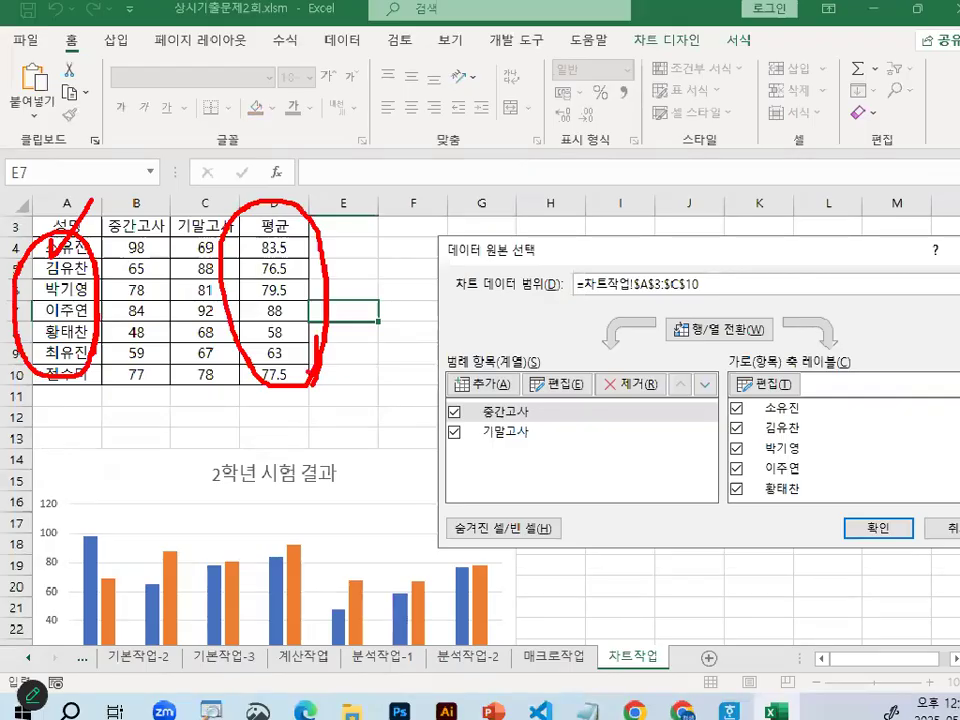
left_click(712, 284)
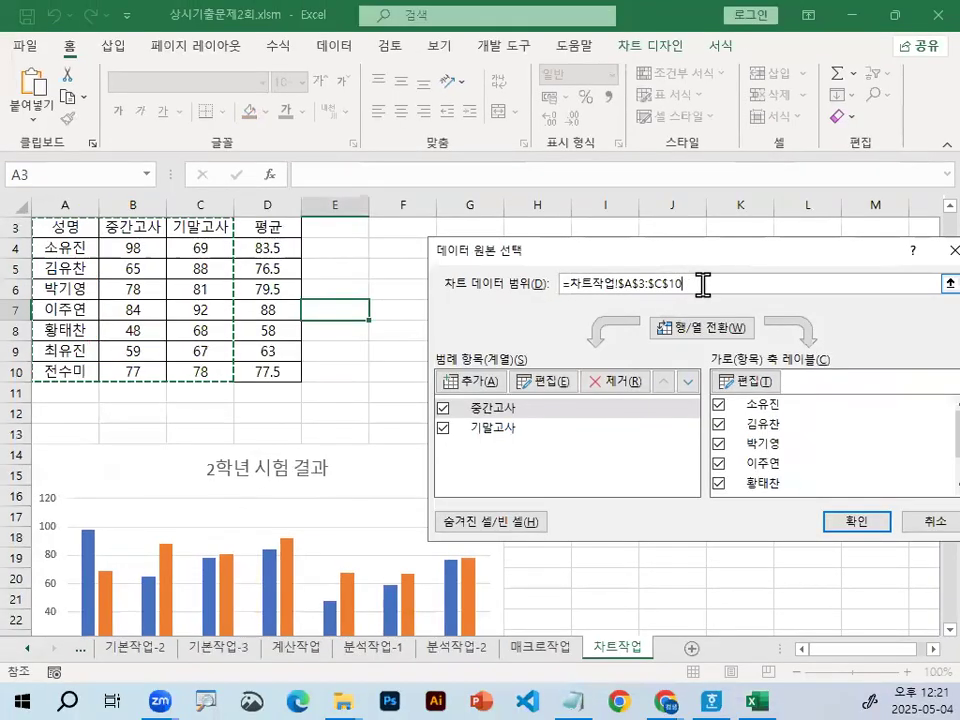
type(",")
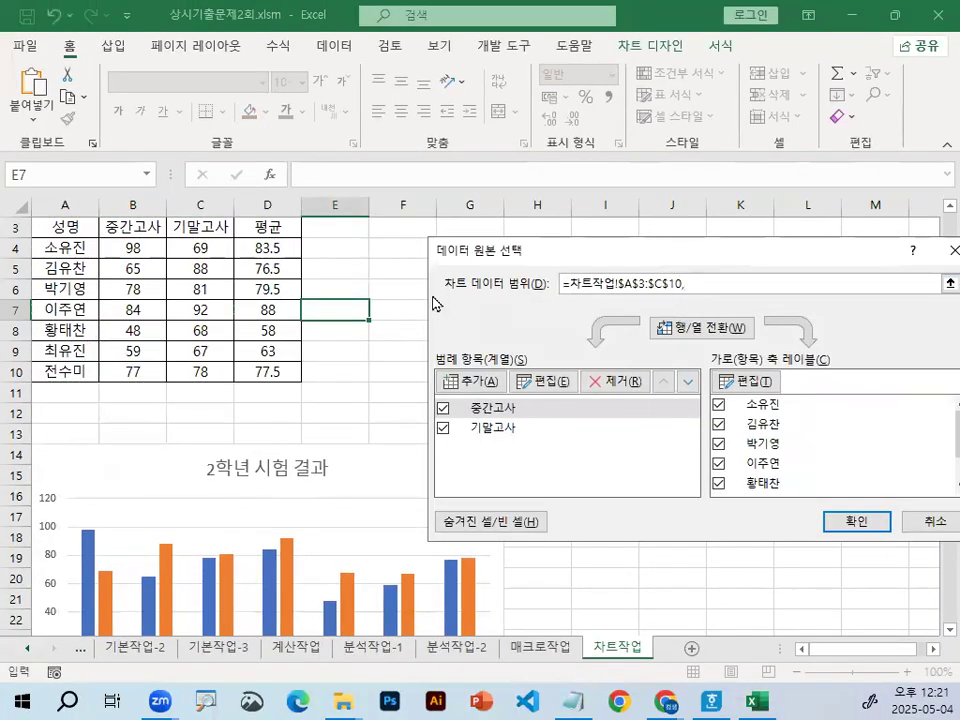
left_click(268, 229)
left_click_drag(268, 229, 268, 368)
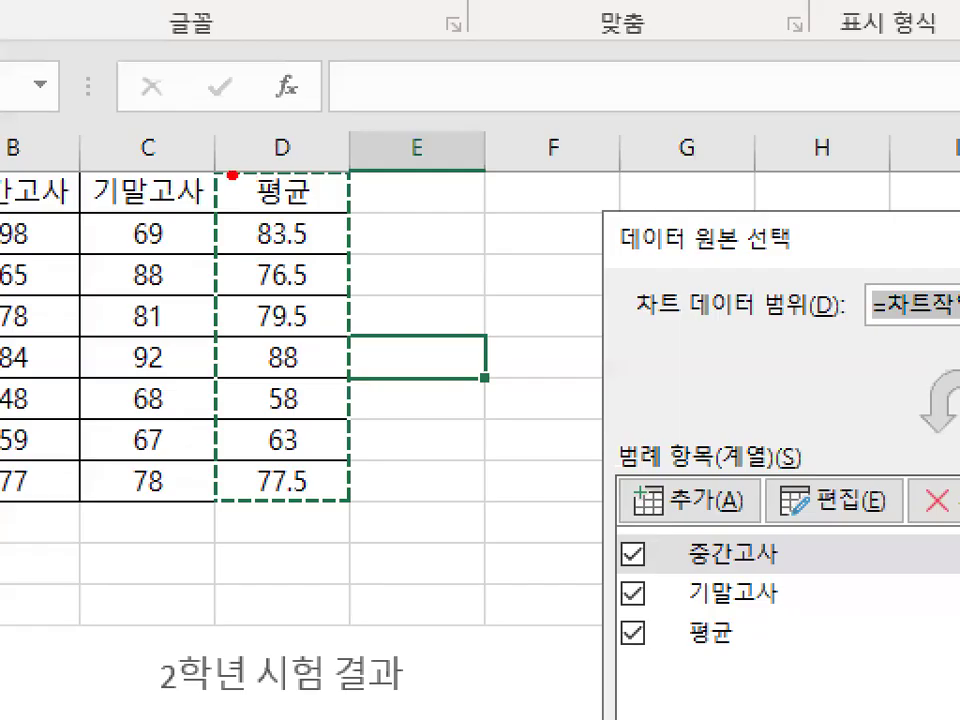
mouse_move(232, 175)
left_mouse_down()
mouse_move(208, 504)
mouse_move(396, 184)
mouse_move(218, 166)
left_mouse_up()
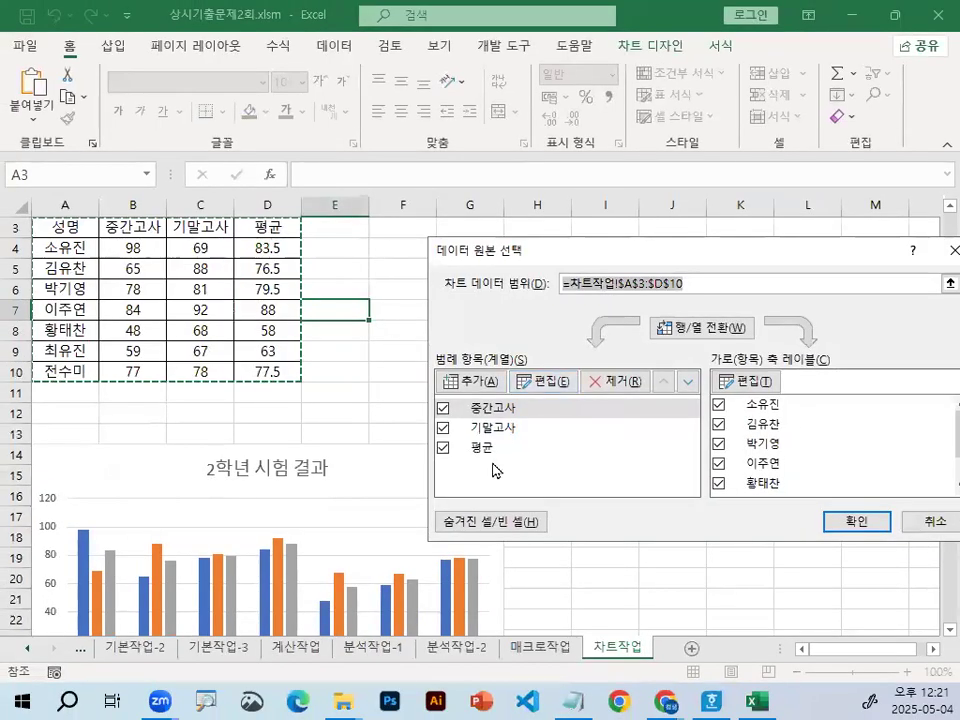
mouse_move(478, 444)
left_mouse_down()
mouse_move(465, 445)
mouse_move(500, 456)
mouse_move(496, 412)
left_mouse_up()
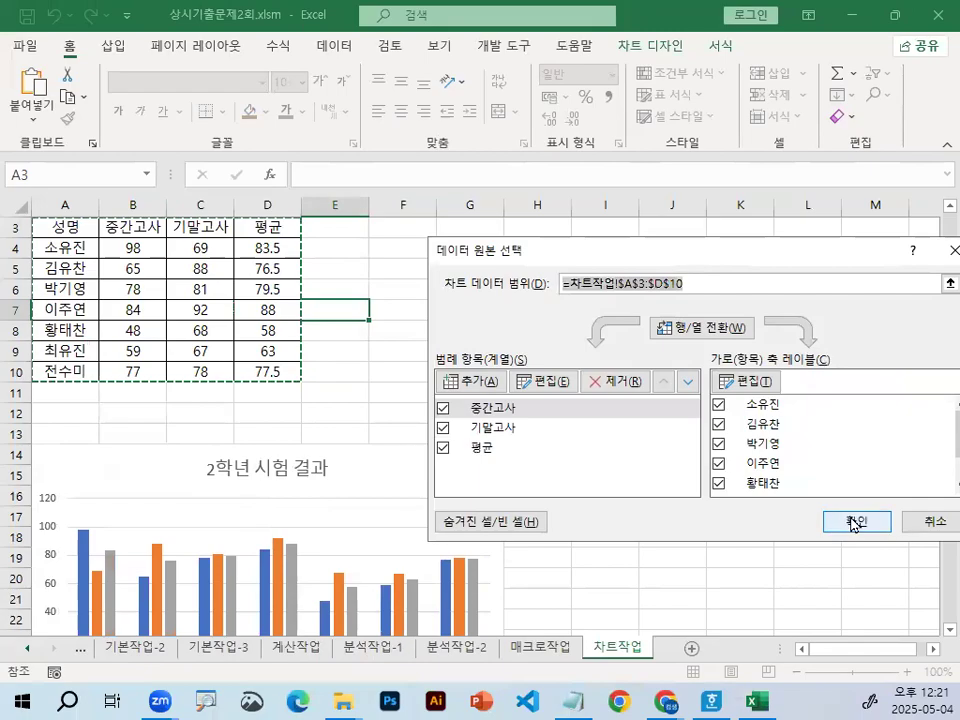
left_click(862, 522)
Step: Examine the 평균 legend entry in the chart and the matching highlighted header and scores in the source table
scroll(488, 520, "down", 3)
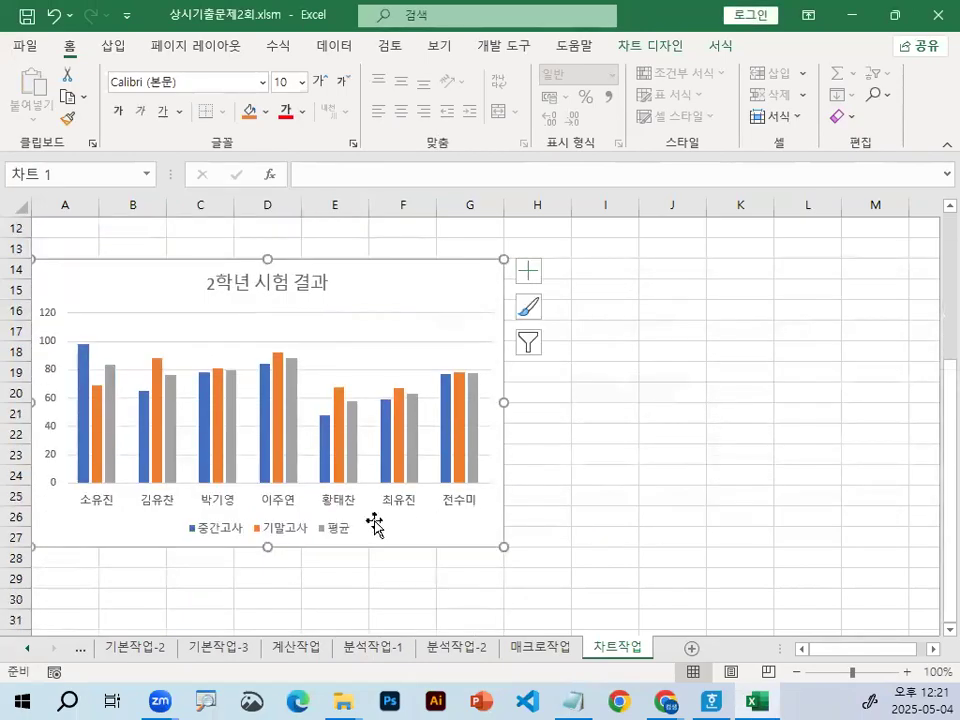
mouse_move(343, 545)
left_mouse_down()
mouse_move(328, 549)
mouse_move(340, 510)
left_mouse_up()
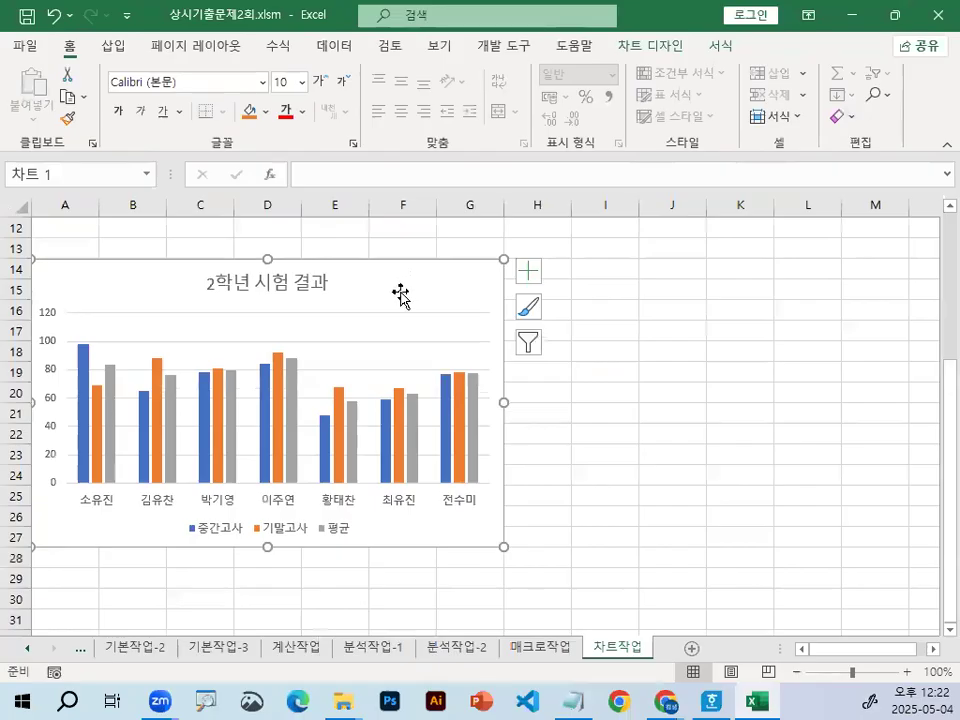
scroll(329, 317, "up", 2)
scroll(298, 326, "up", 2)
left_click(285, 273)
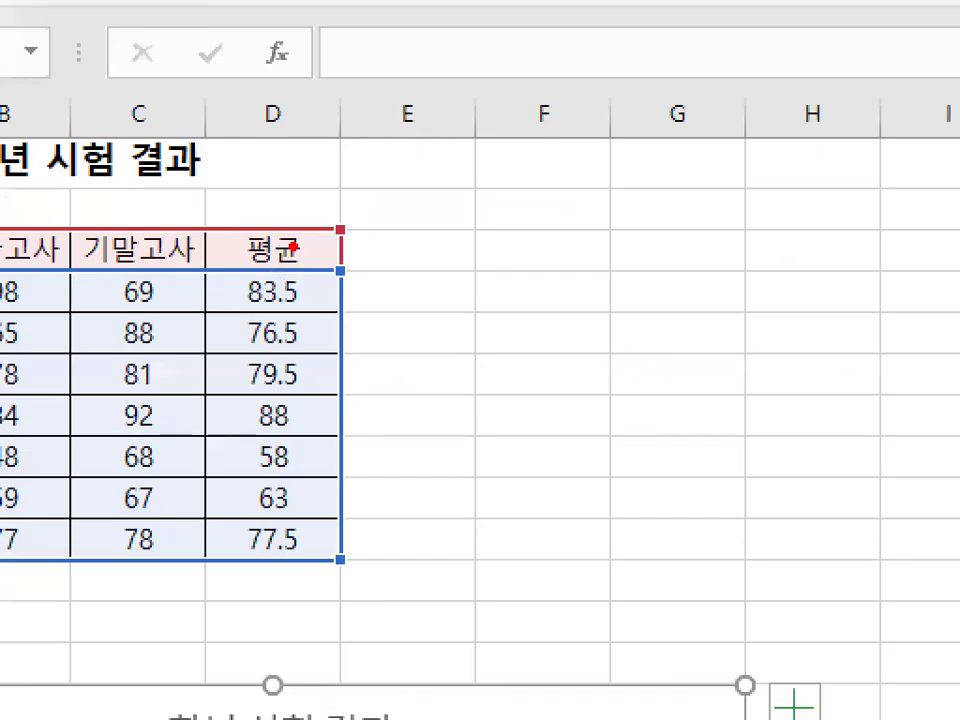
mouse_move(297, 258)
left_mouse_down()
mouse_move(285, 527)
mouse_move(238, 272)
mouse_move(300, 252)
left_mouse_up()
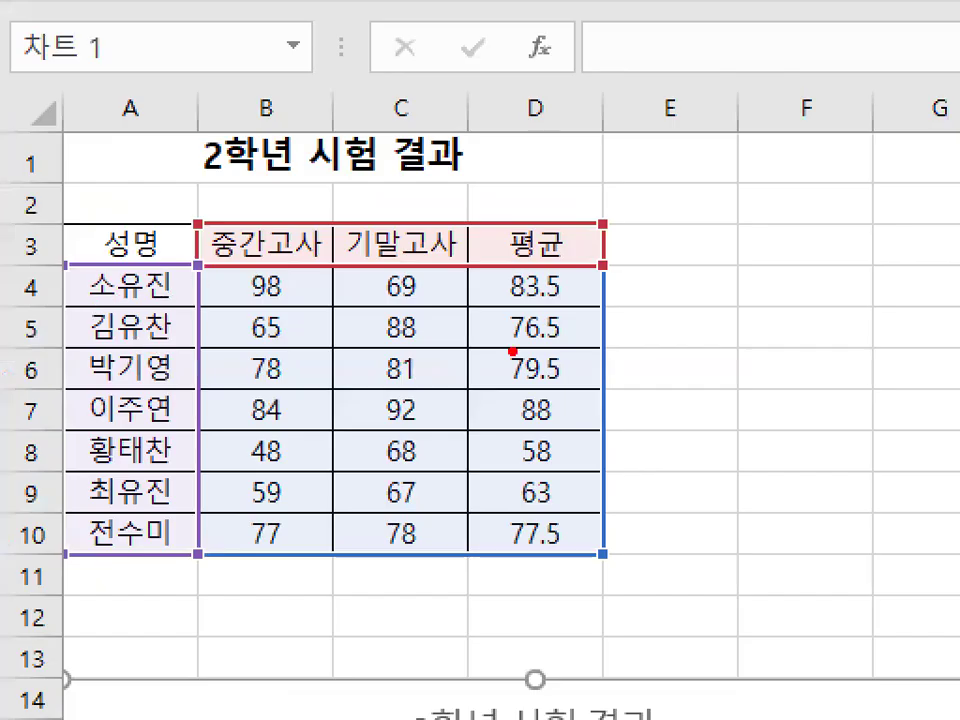
mouse_move(583, 291)
left_mouse_down()
mouse_move(508, 293)
mouse_move(533, 308)
left_mouse_up()
left_click_drag(557, 365, 560, 366)
mouse_move(551, 416)
left_mouse_down()
mouse_move(550, 388)
mouse_move(555, 416)
left_mouse_up()
left_click_drag(548, 458, 544, 455)
left_click_drag(571, 522, 571, 518)
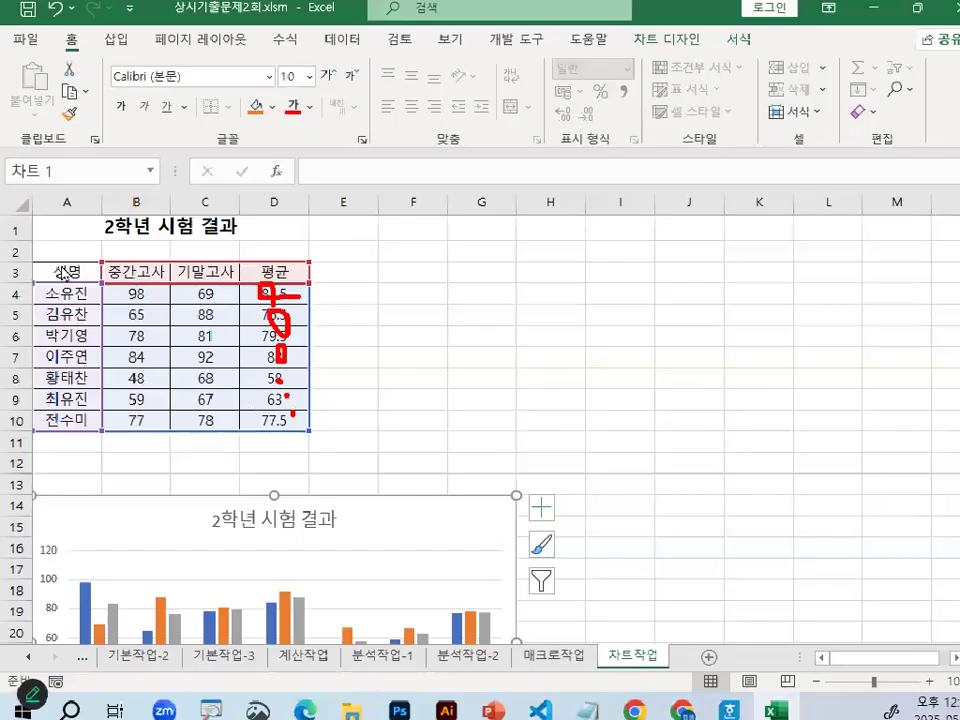
Step: Compare the chart's horizontal axis names and legend with the name column and the 평균 cells of the table
scroll(253, 574, "down", 4)
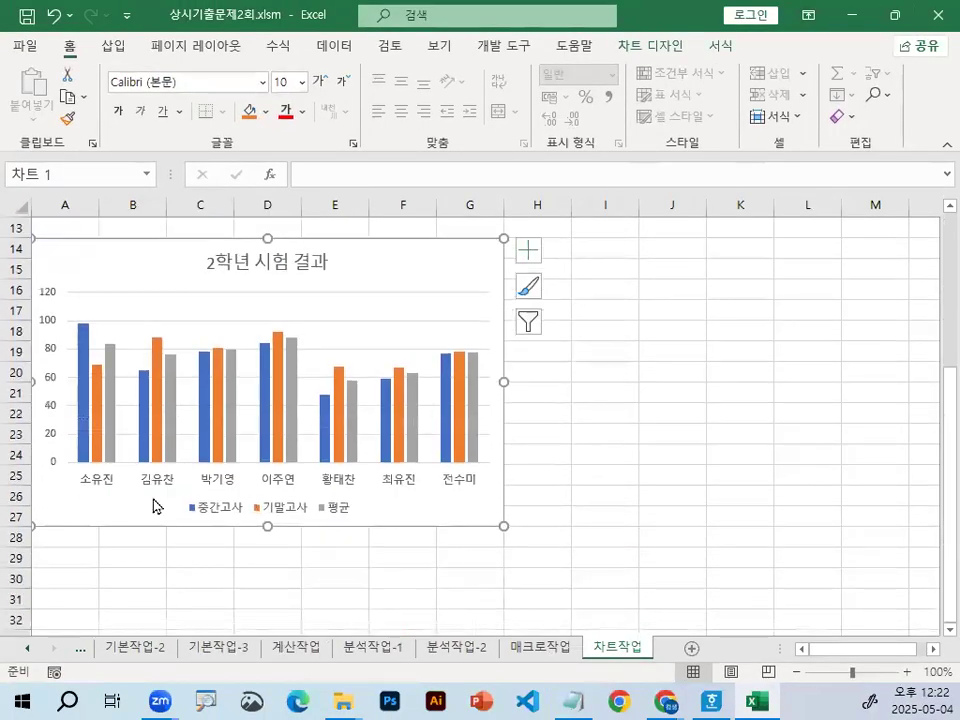
left_click_drag(81, 489, 325, 491)
left_click_drag(528, 489, 790, 487)
left_click_drag(600, 527, 605, 515)
scroll(71, 302, "up", 4)
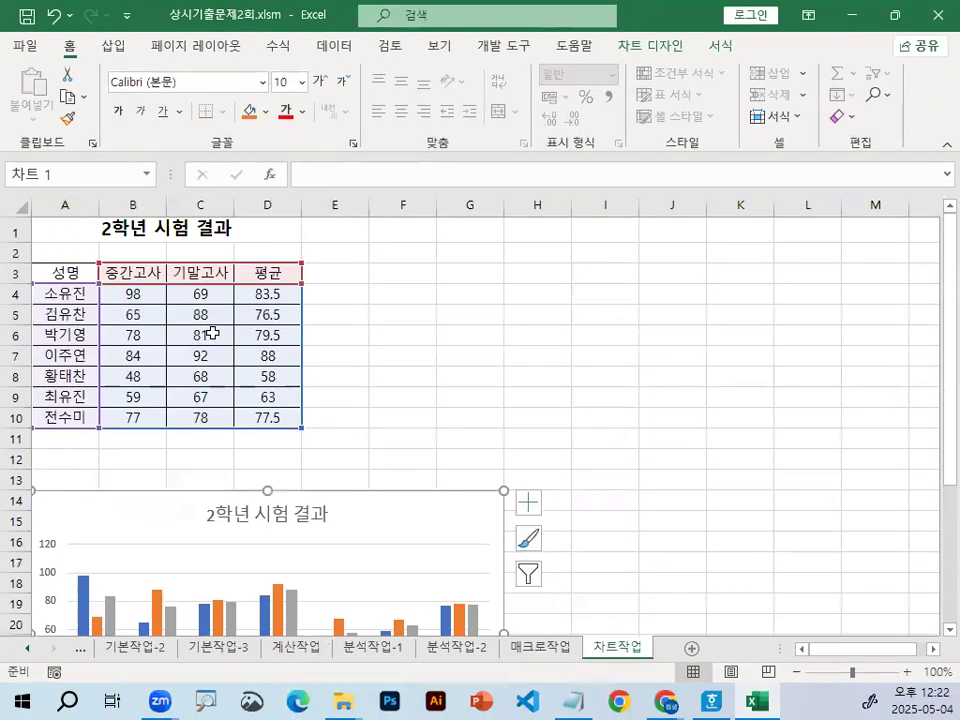
left_click(264, 289)
left_click(274, 313)
left_click(272, 361)
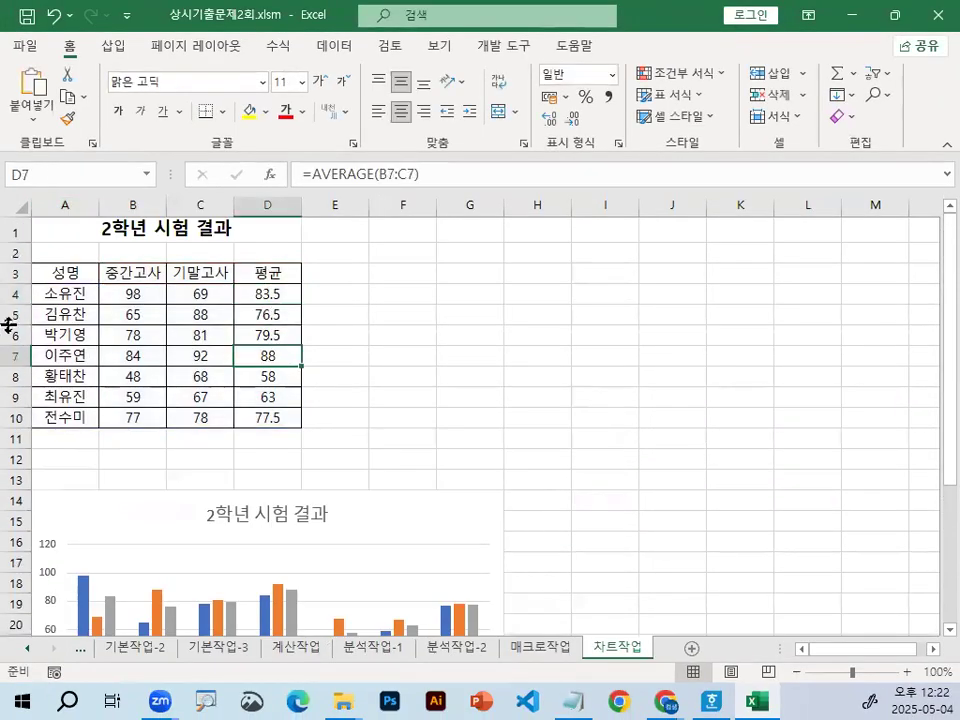
mouse_move(71, 294)
left_mouse_down()
mouse_move(65, 417)
mouse_move(65, 314)
left_mouse_up()
left_click(113, 336)
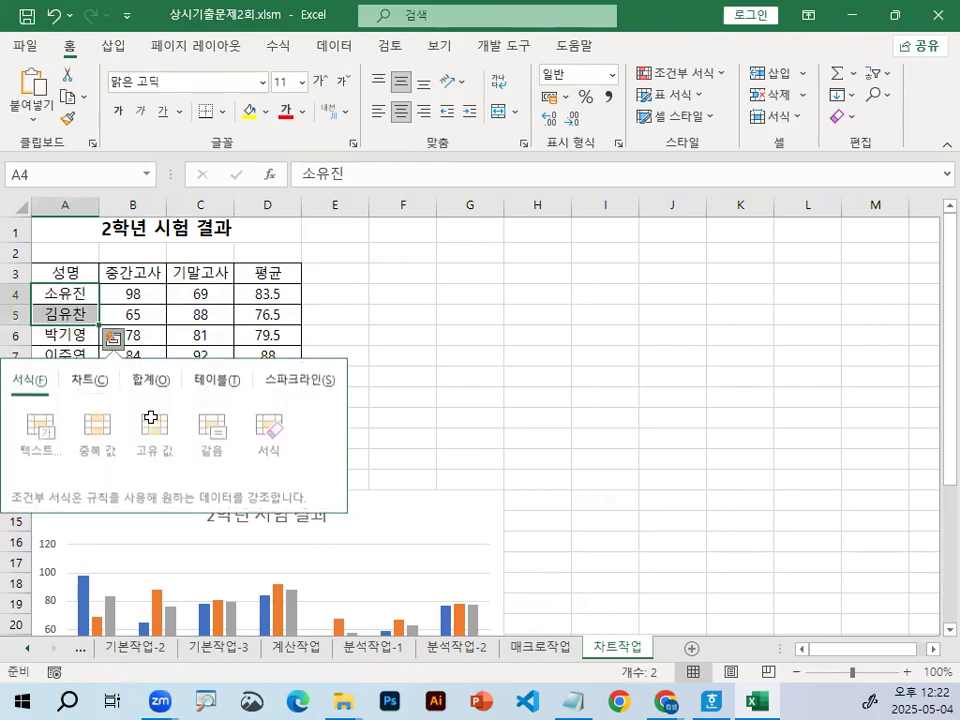
left_click(612, 428)
scroll(279, 549, "down", 3)
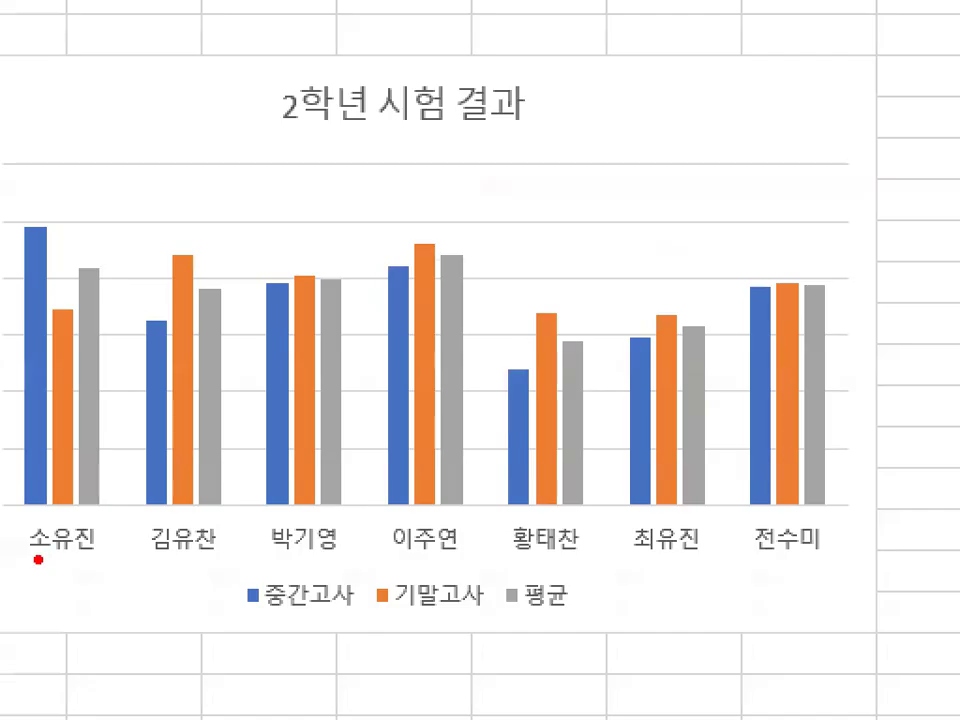
left_click_drag(38, 560, 750, 525)
scroll(135, 407, "up", 3)
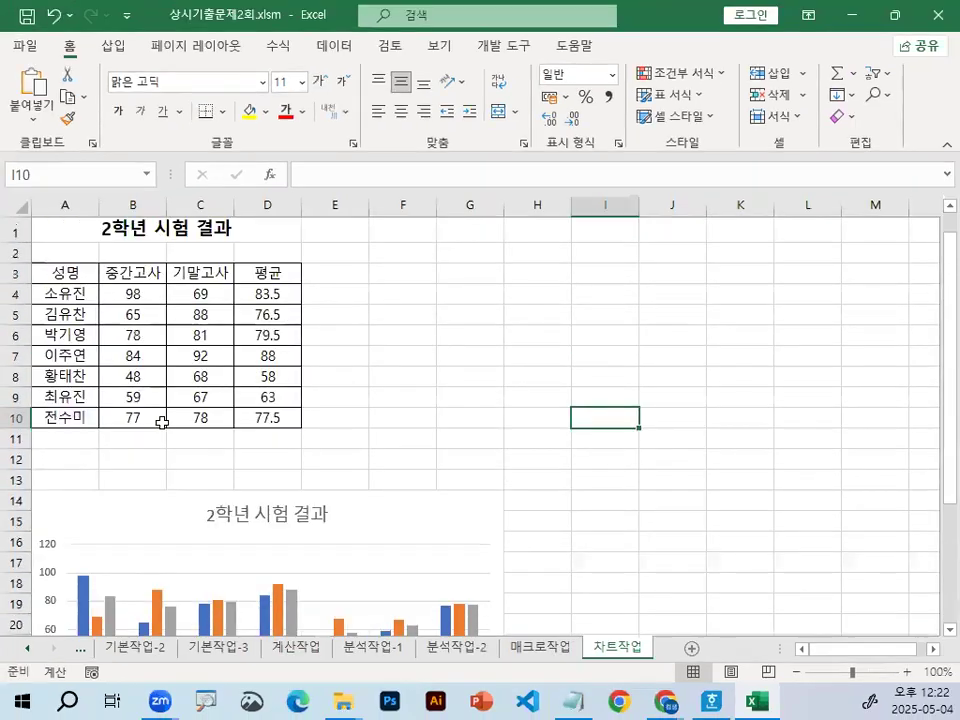
Step: Review the 평균 data in D3:D10 by selecting the header with all its scores, and deselect it
left_click(276, 281)
left_click_drag(276, 294, 276, 337)
left_click(266, 399, "ctrl")
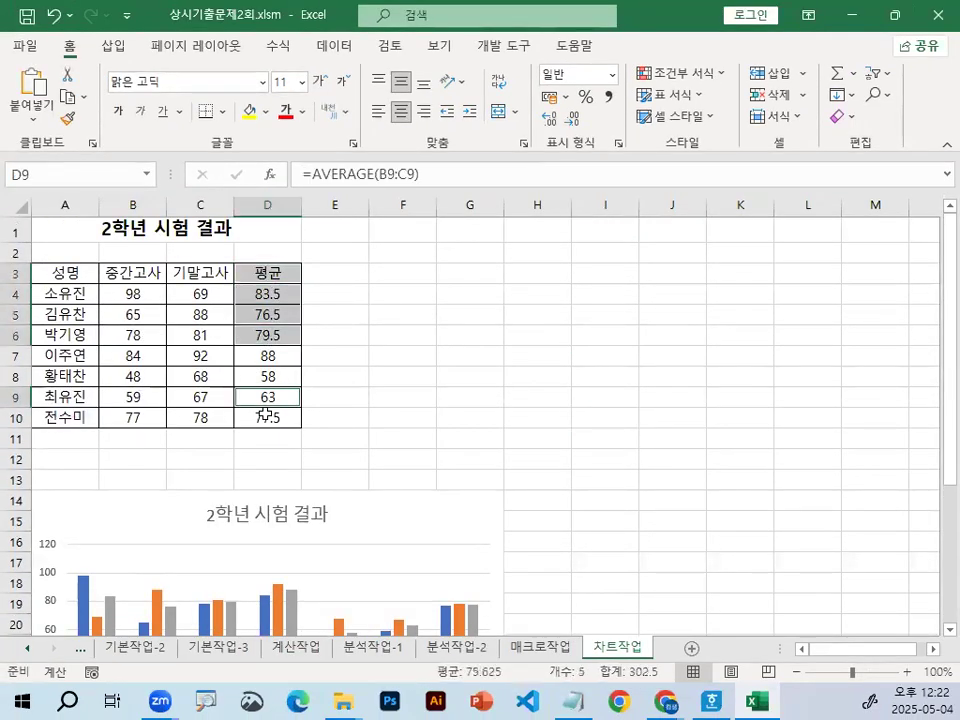
left_click(270, 436, "ctrl")
left_click(280, 419)
left_click(580, 352)
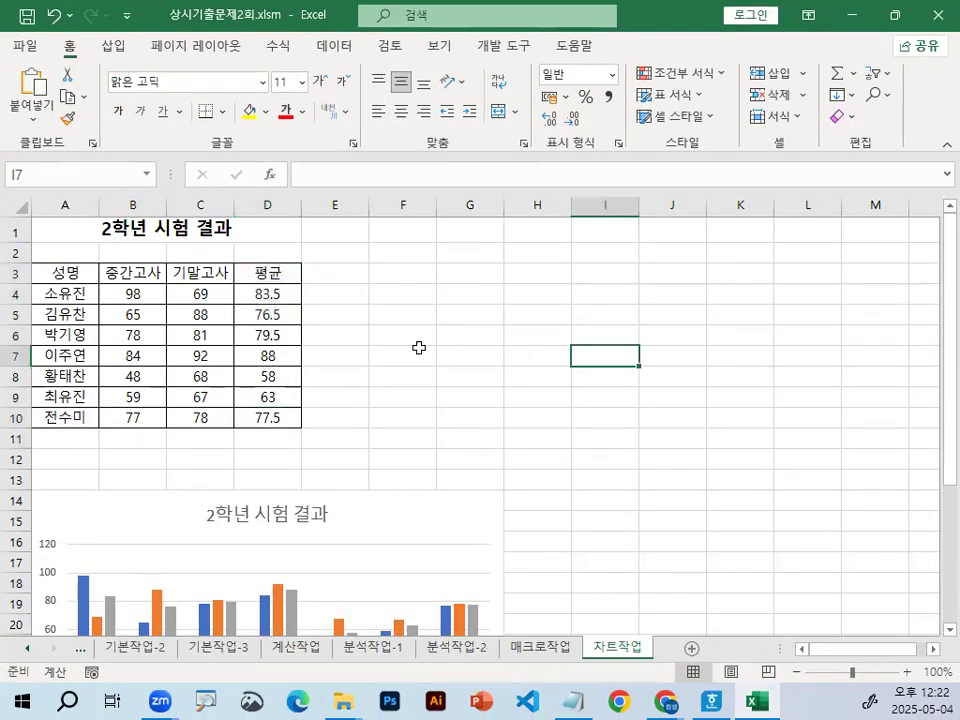
left_click_drag(260, 275, 268, 418)
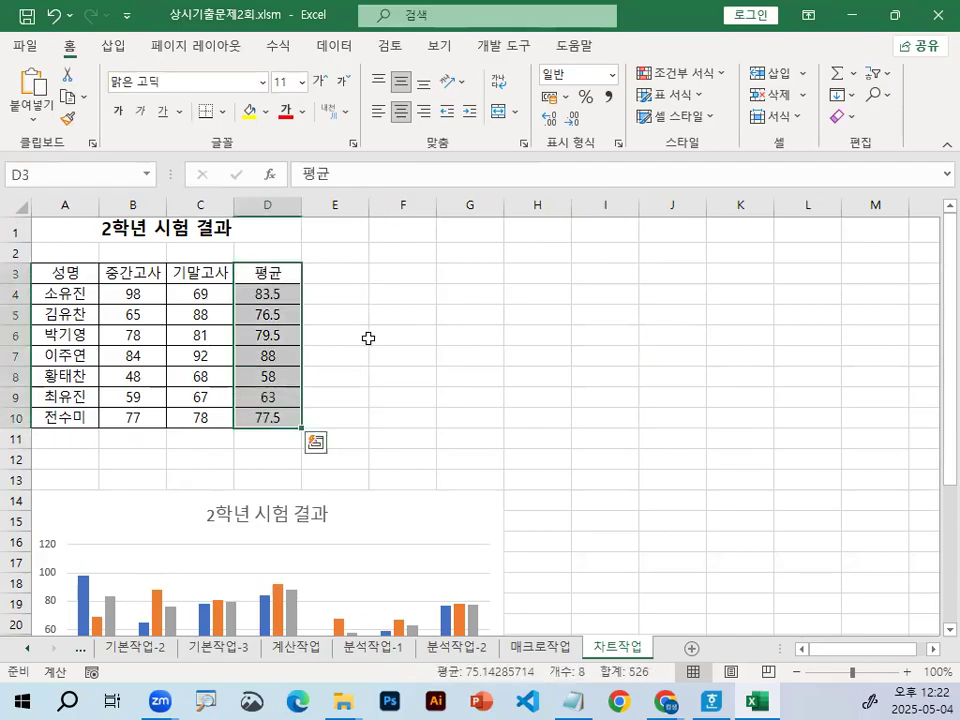
left_click(385, 336)
Step: Review the 2학년 시험 결과 chart's source data range against the whole table and close the data source settings
left_click(424, 509)
right_click(424, 509)
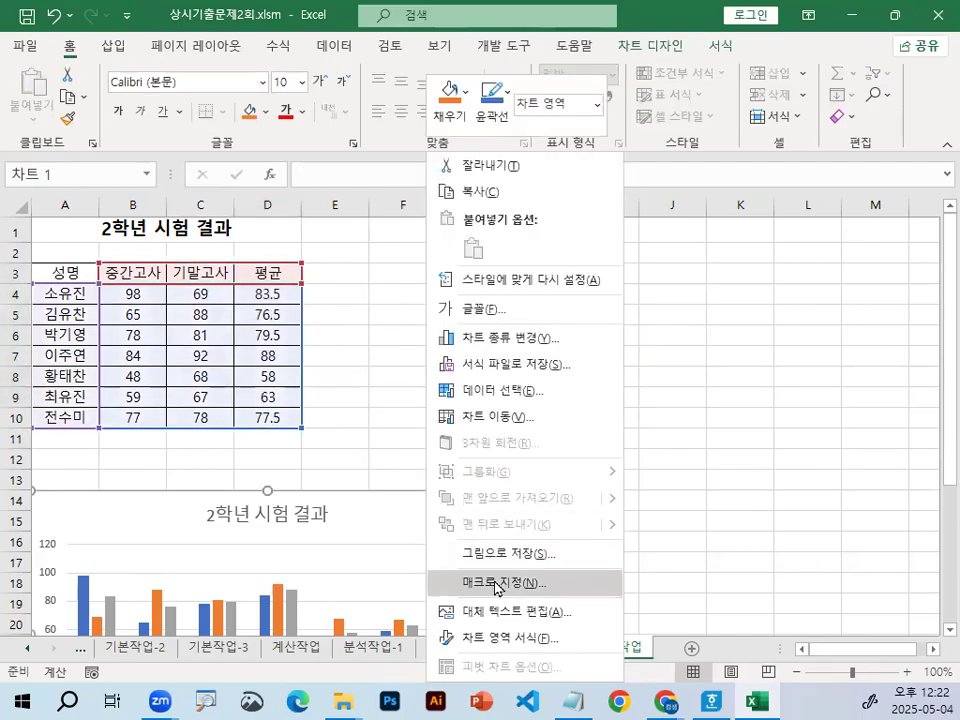
left_click(507, 398)
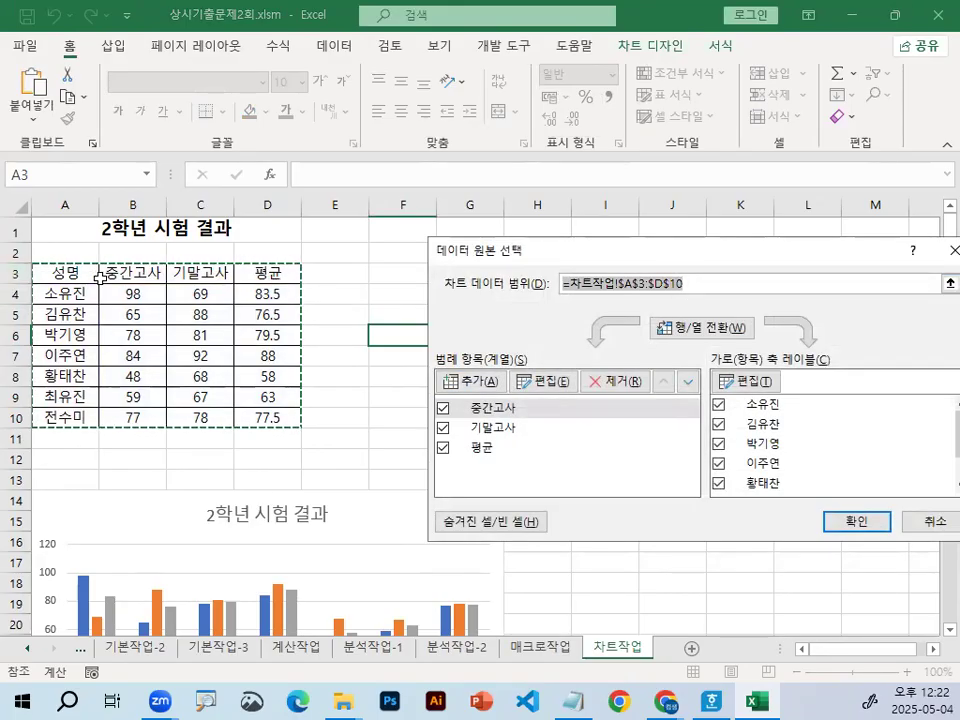
key("ctrl+1")
mouse_move(633, 369)
left_mouse_down()
mouse_move(642, 393)
mouse_move(633, 462)
left_mouse_up()
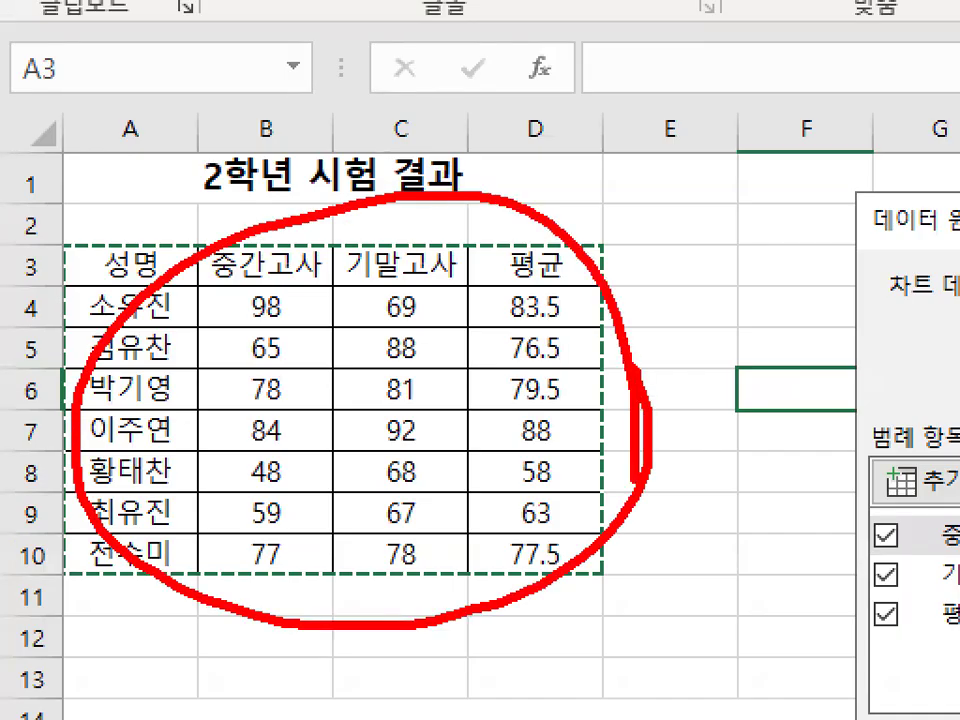
key("Escape")
left_click(846, 525)
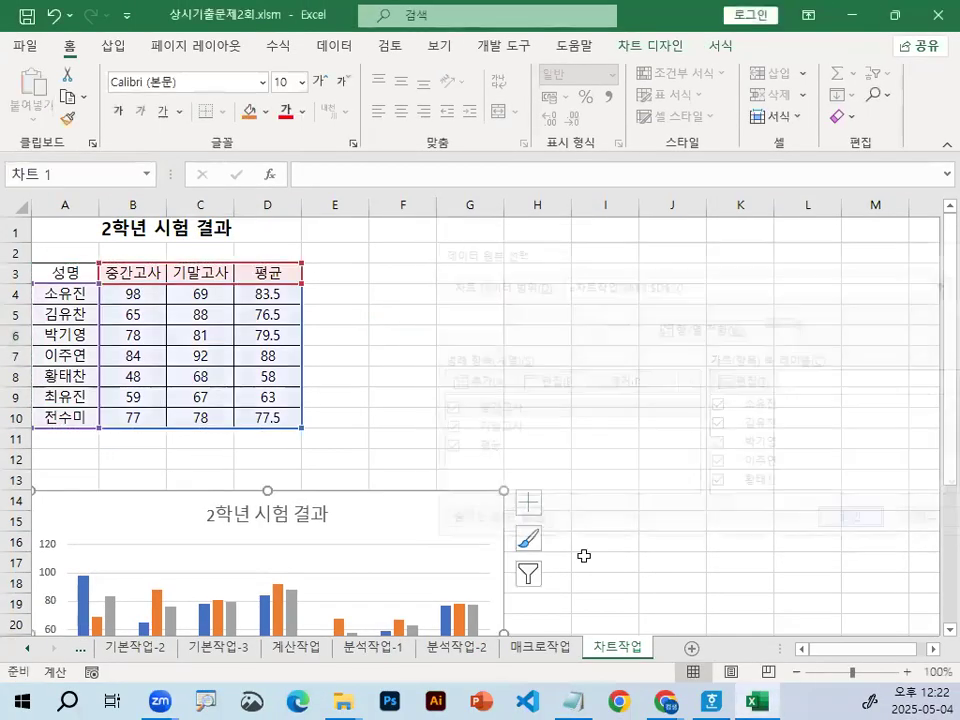
Step: Examine the 평균 entry in the chart legend to identify the series by its colour
scroll(435, 576, "down", 4)
mouse_move(355, 506)
left_mouse_down()
mouse_move(313, 510)
mouse_move(357, 508)
left_mouse_up()
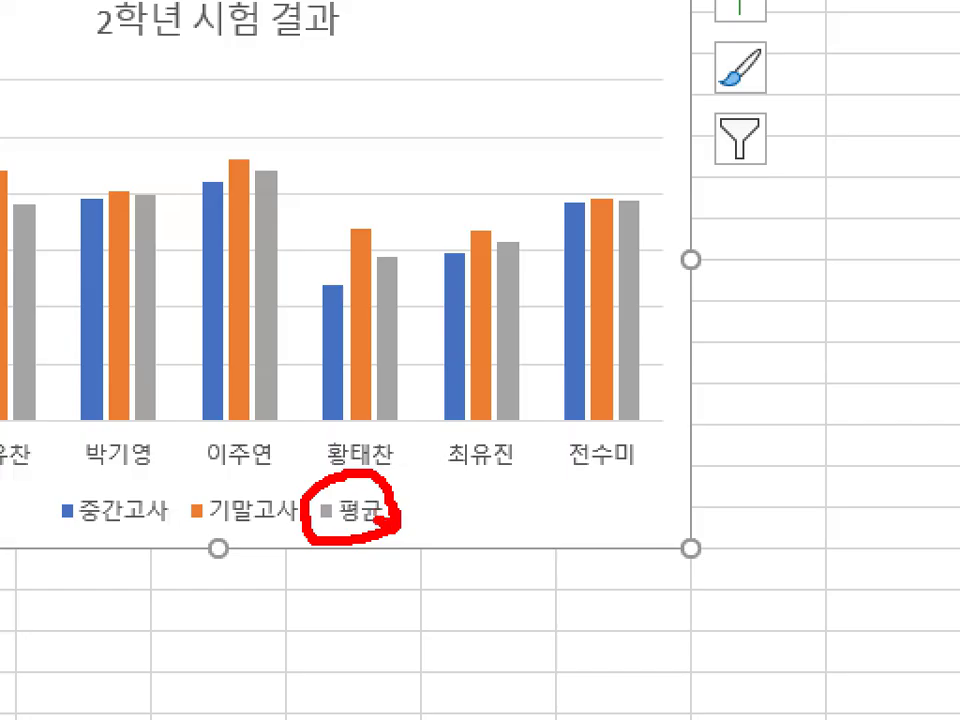
key("Escape")
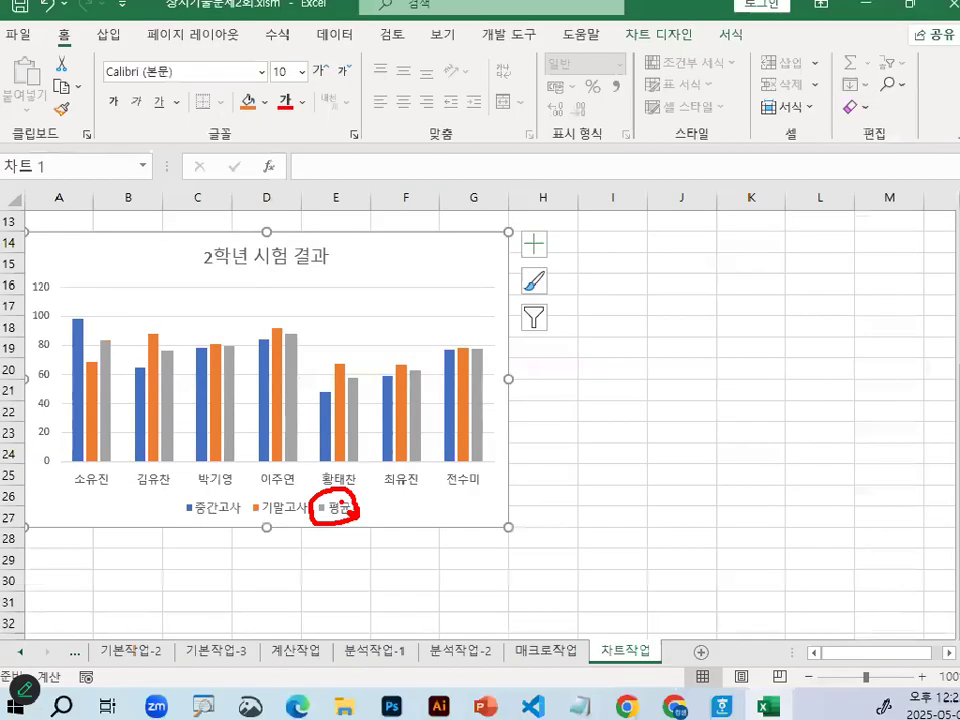
mouse_move(336, 548)
left_mouse_down()
mouse_move(410, 527)
mouse_move(325, 528)
left_mouse_up()
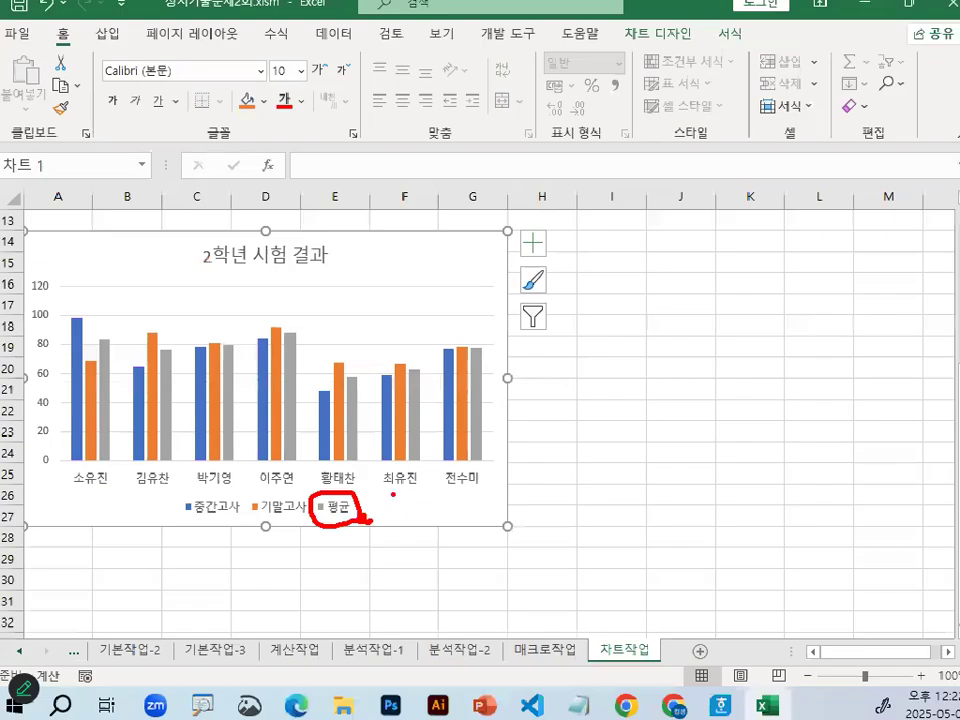
key("Escape")
Step: Select the 평균 series in the 2학년 시험 결과 chart and open the chart type settings for that series
left_click(622, 279)
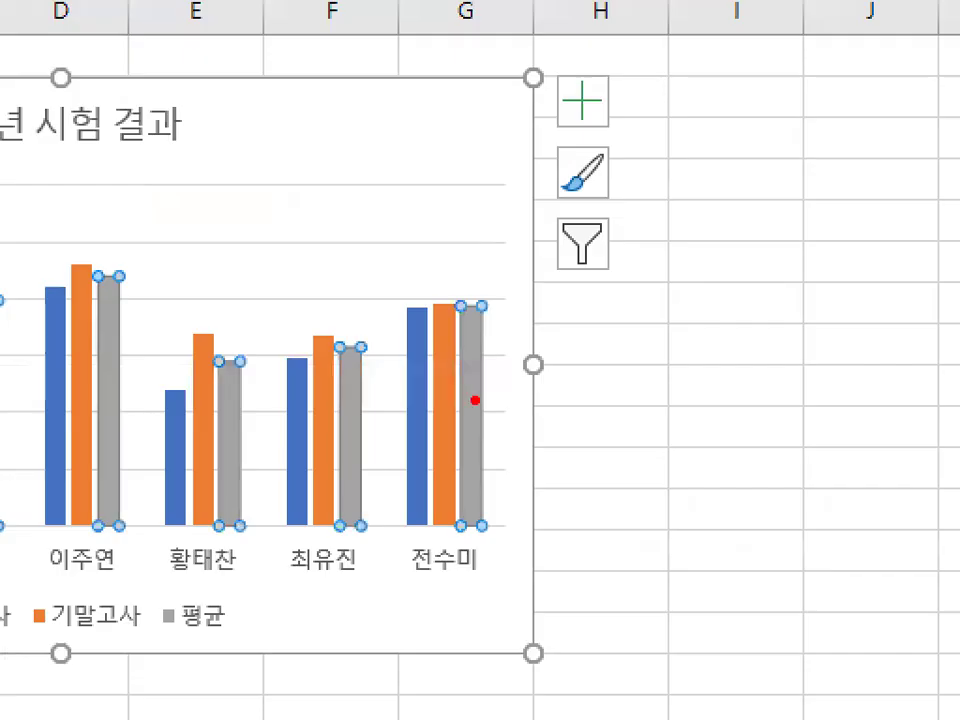
mouse_move(445, 450)
left_mouse_down()
mouse_move(506, 420)
mouse_move(430, 400)
mouse_move(430, 420)
left_mouse_up()
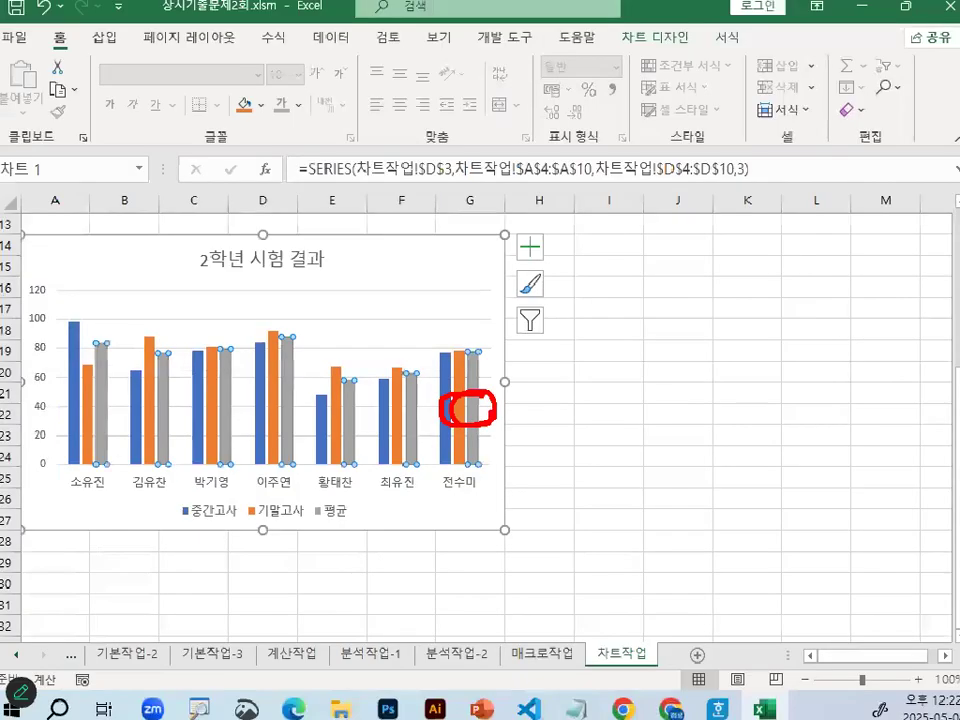
right_click(478, 407)
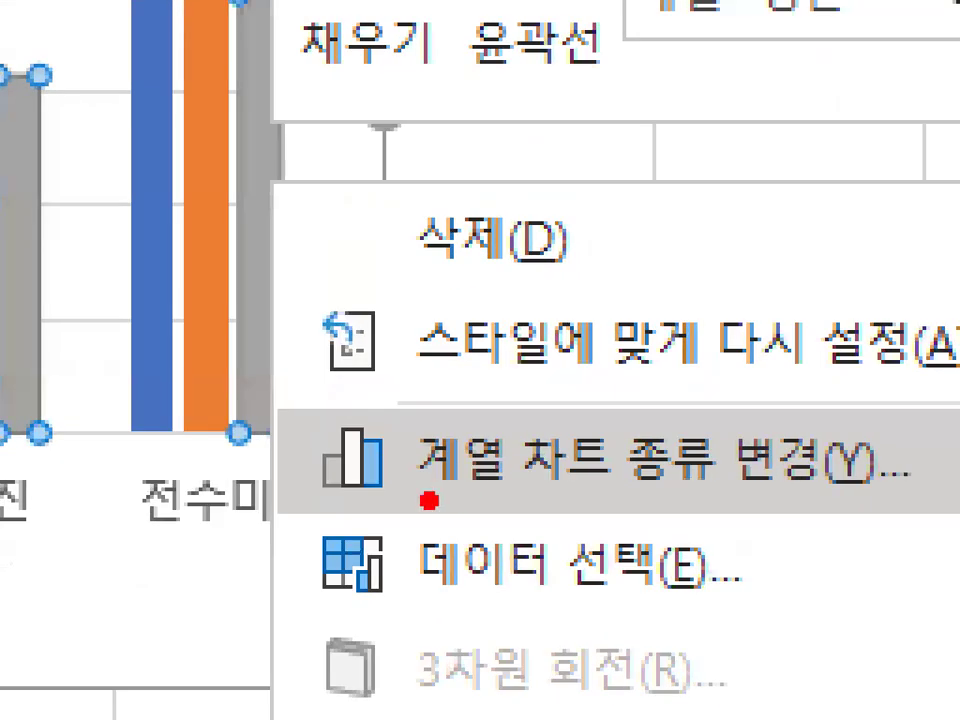
left_click_drag(400, 477, 903, 479)
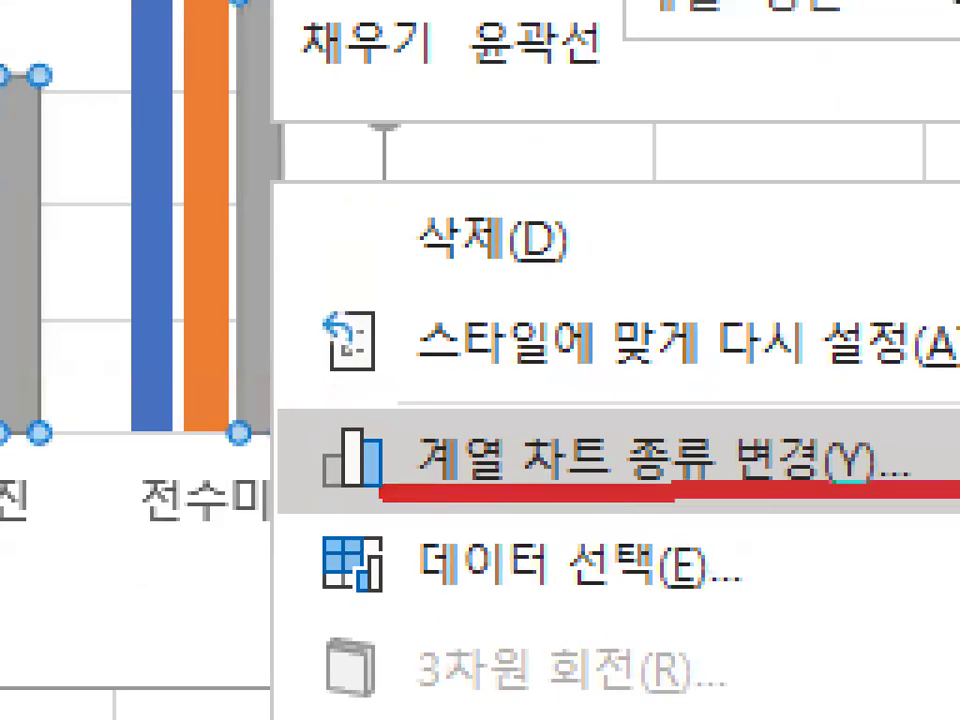
left_click_drag(340, 370, 610, 255)
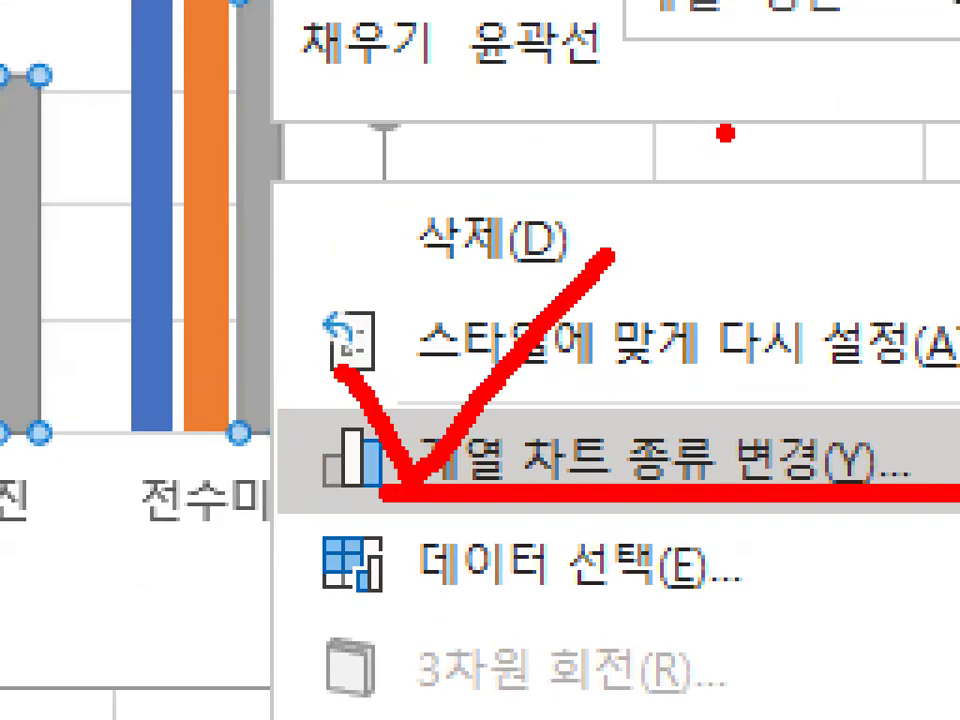
key("Escape")
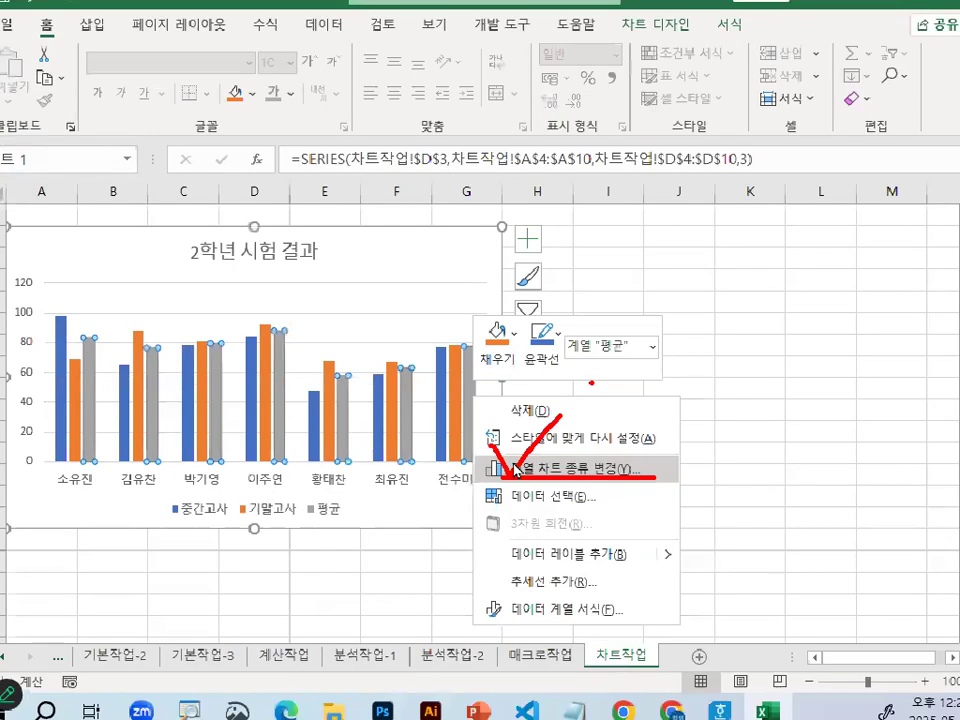
right_click(476, 413)
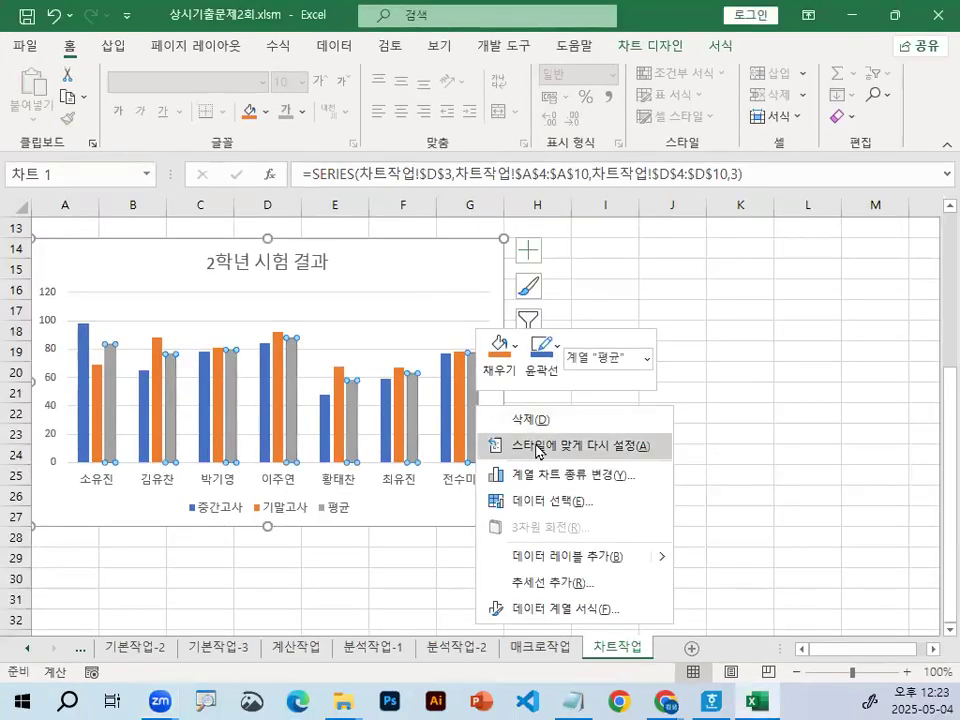
left_click(562, 473)
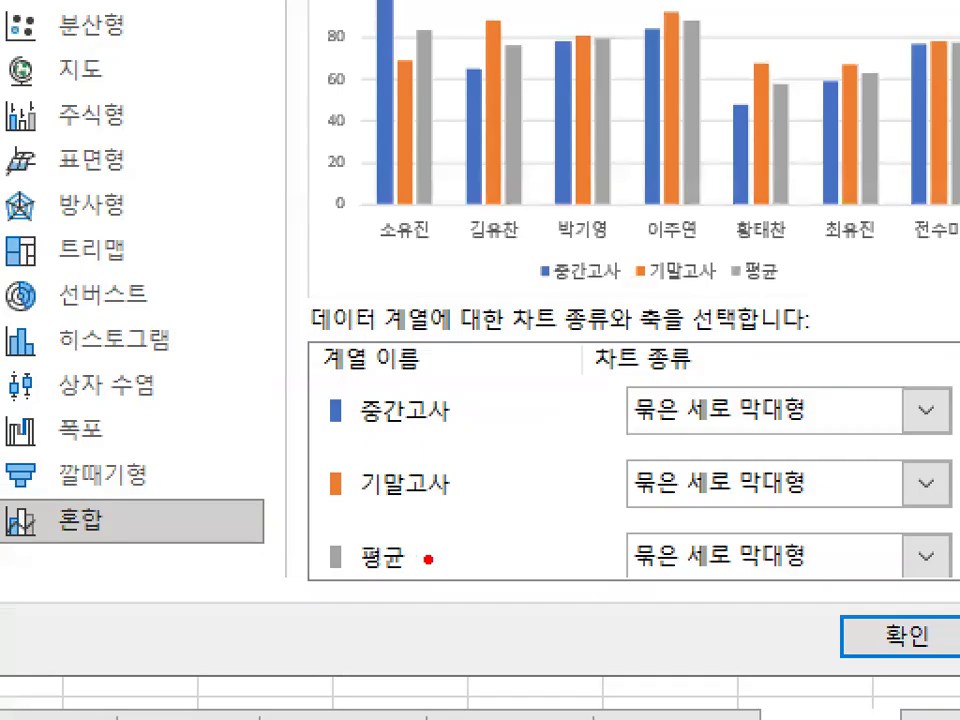
Step: Change the 평균 series to 표식이 있는 꺾은선형 (line with markers) and apply the combination chart
left_click_drag(419, 559, 402, 539)
left_click_drag(741, 553, 734, 556)
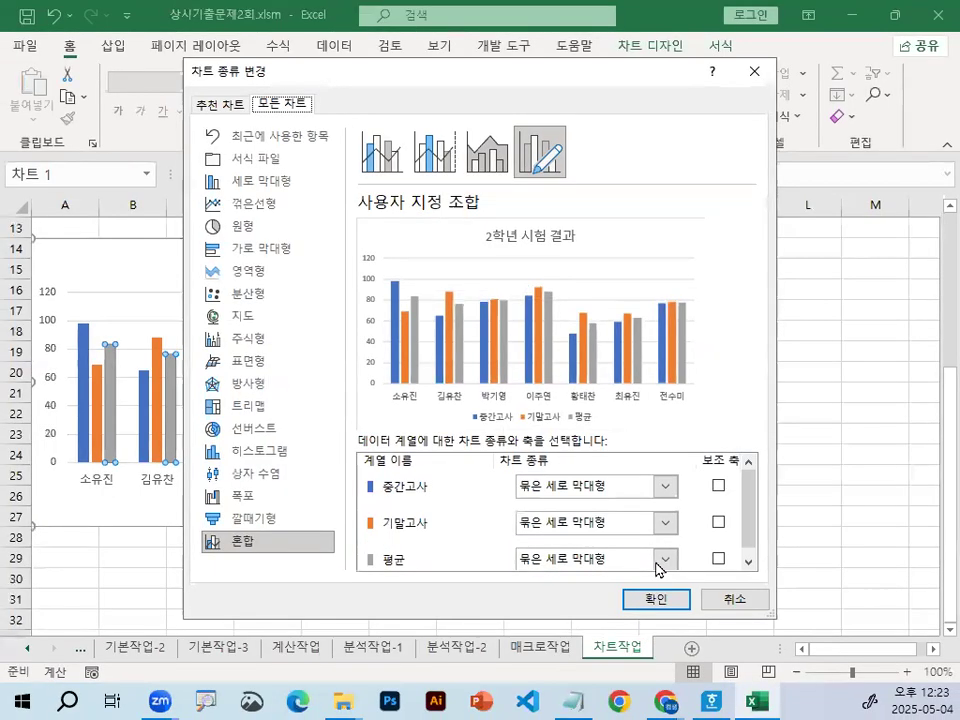
left_click(925, 556)
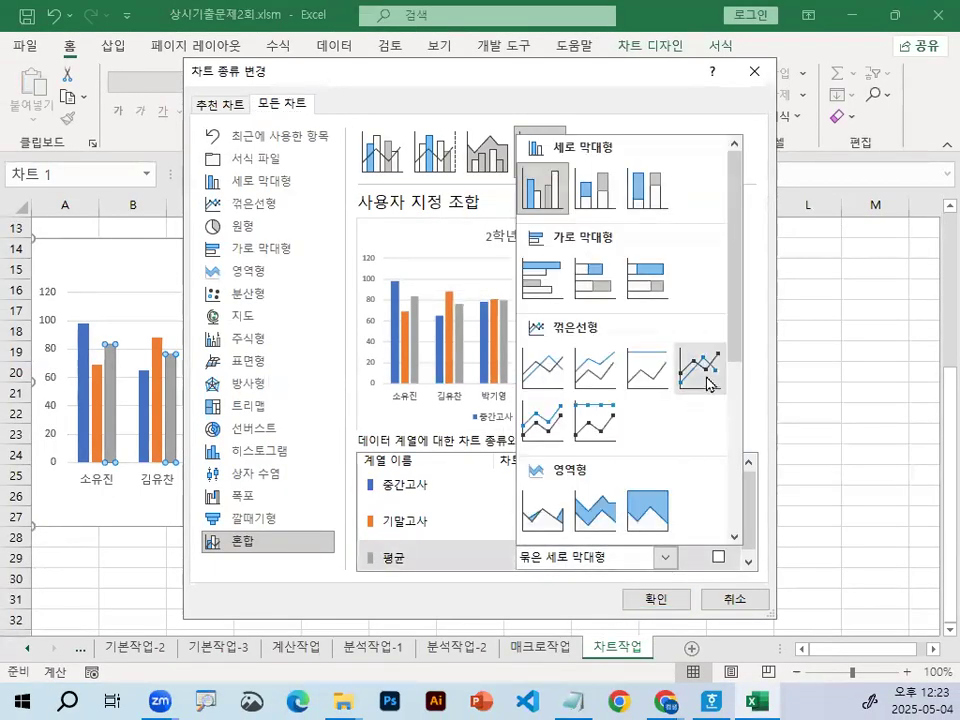
mouse_move(755, 377)
left_mouse_down()
mouse_move(685, 401)
mouse_move(763, 380)
mouse_move(760, 392)
left_mouse_up()
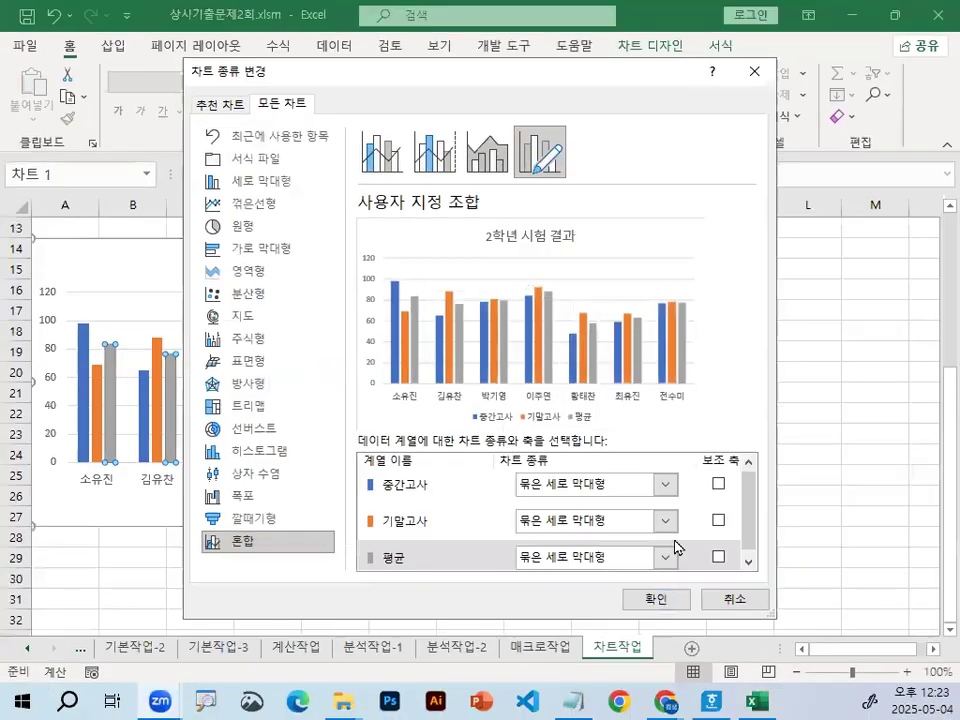
left_click(670, 561)
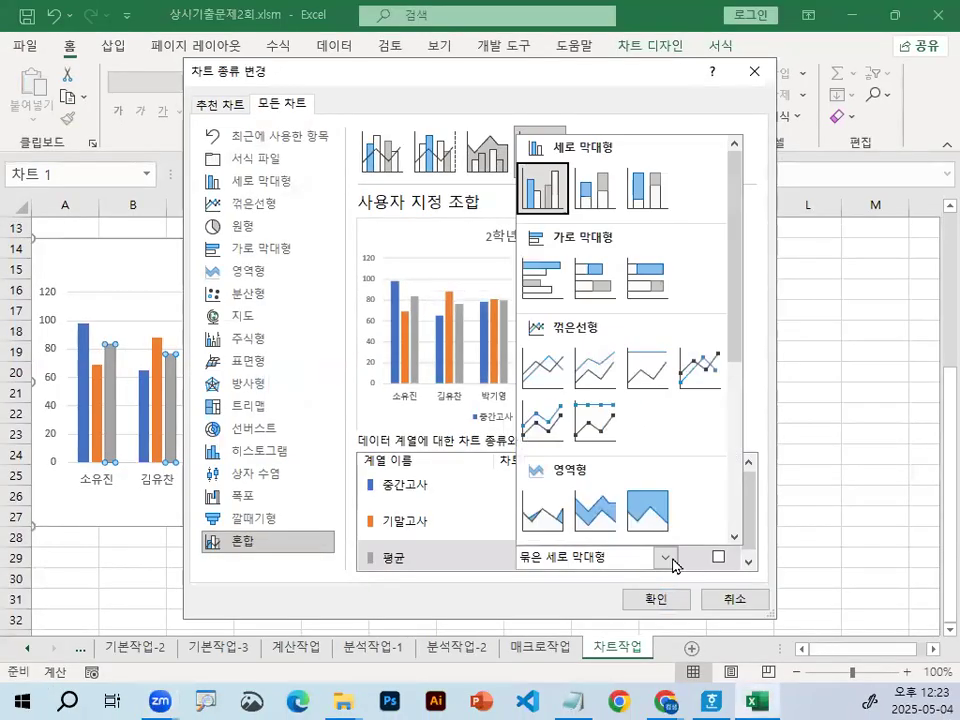
left_click(705, 370)
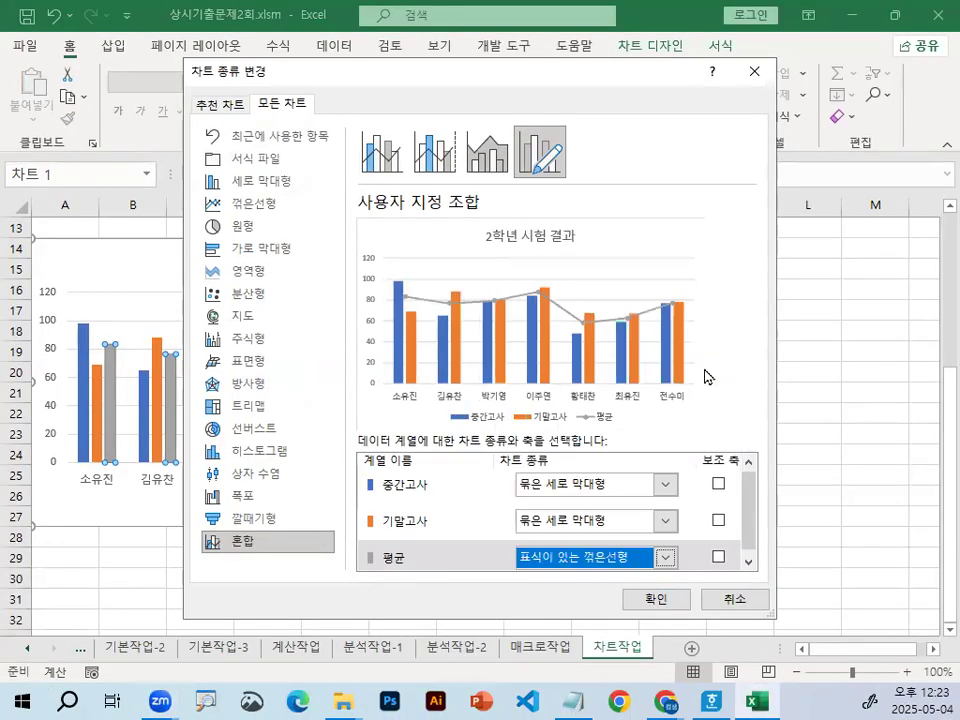
left_click(655, 600)
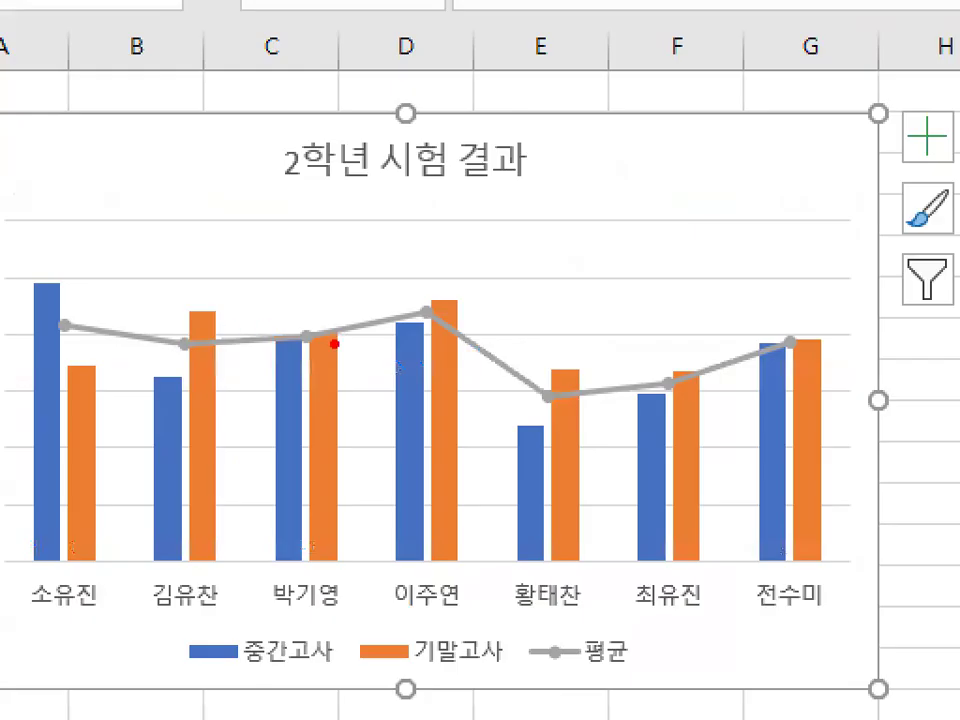
Step: Select the 평균 line in the chart and open its data series formatting at the fill and line options (채우기 및 선)
left_click_drag(334, 342, 338, 357)
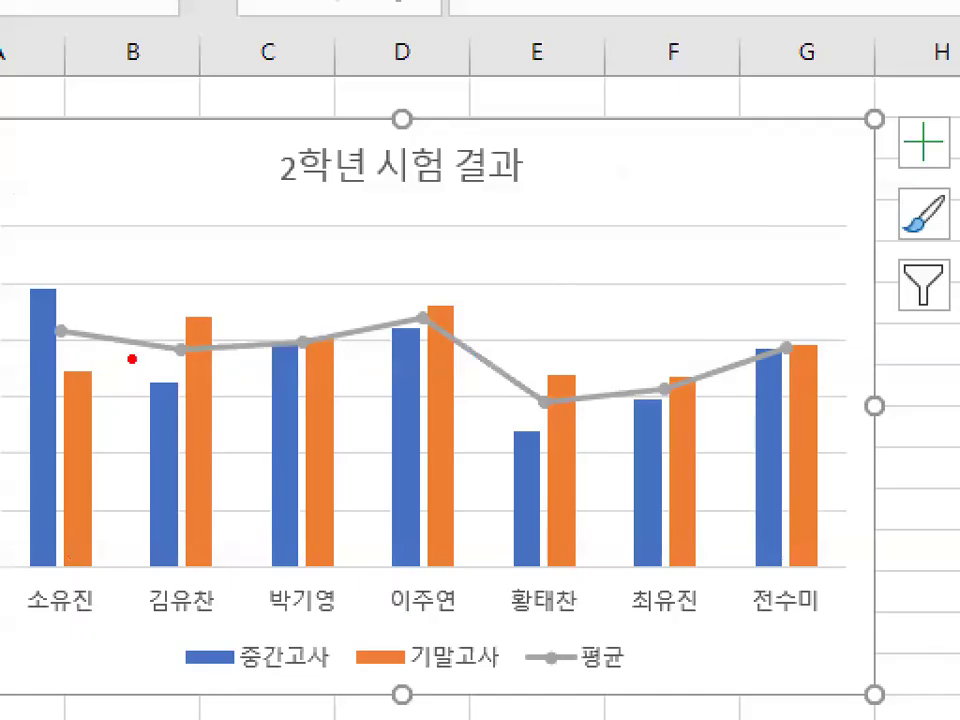
mouse_move(163, 349)
left_mouse_down()
mouse_move(161, 360)
mouse_move(96, 313)
mouse_move(180, 352)
left_mouse_up()
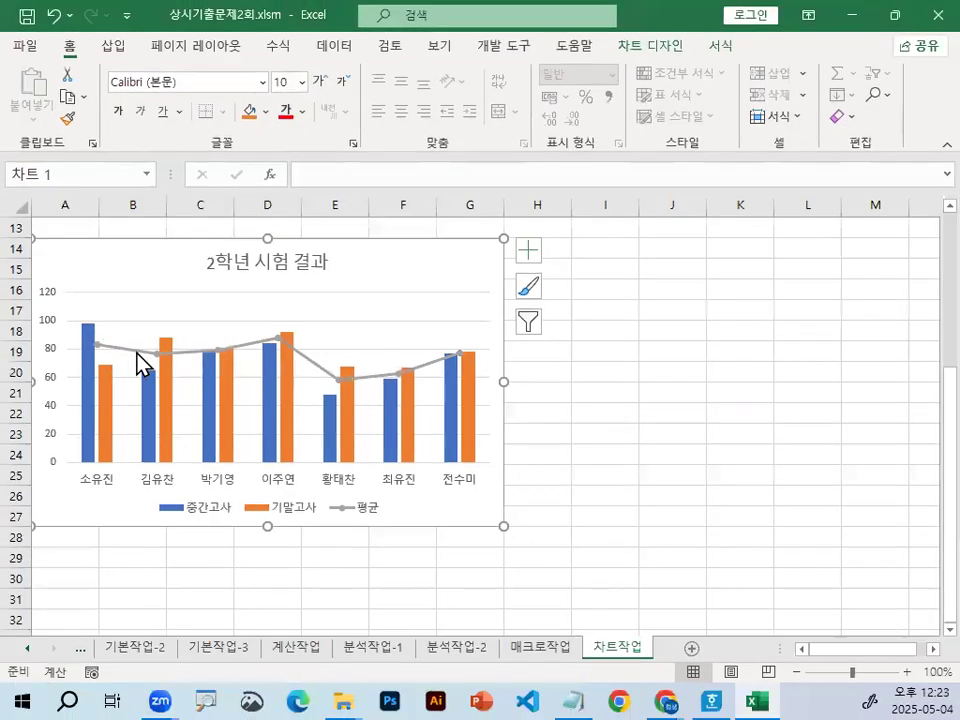
left_click(143, 340)
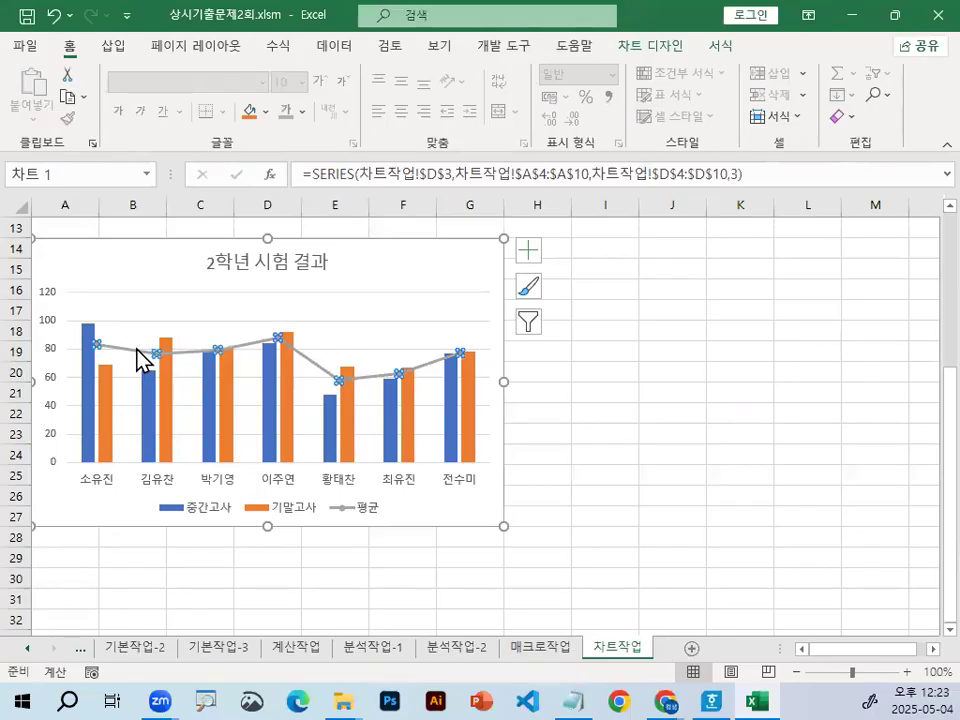
double_click(136, 348)
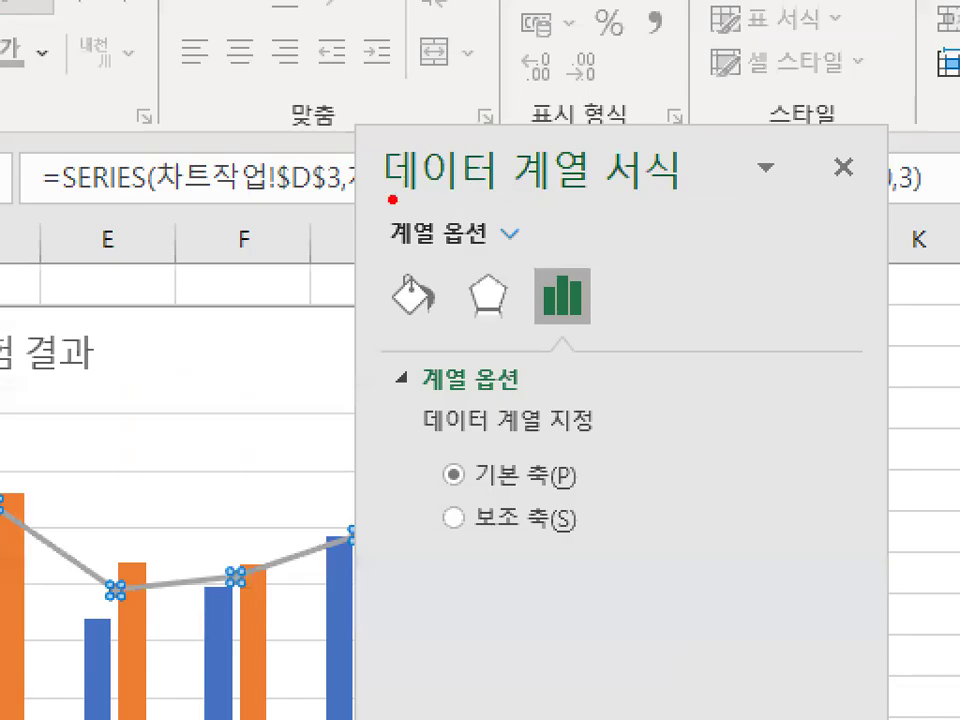
mouse_move(474, 186)
left_mouse_down()
mouse_move(634, 179)
mouse_move(606, 204)
mouse_move(630, 128)
left_mouse_up()
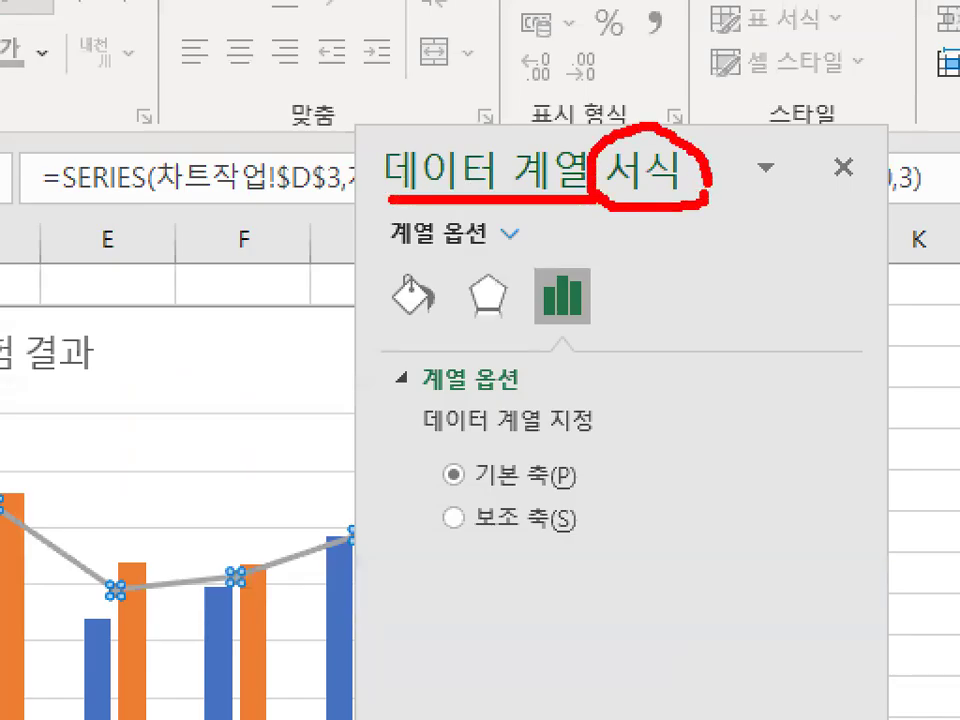
key("Escape")
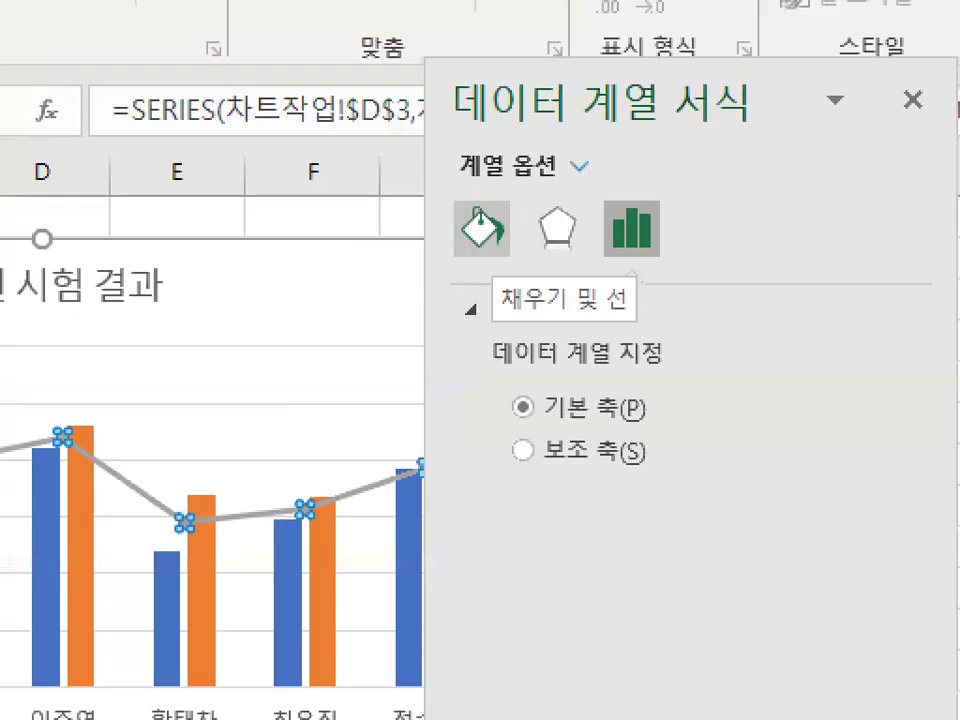
mouse_move(502, 249)
left_mouse_down()
mouse_move(509, 240)
mouse_move(435, 208)
mouse_move(506, 221)
mouse_move(517, 254)
left_mouse_up()
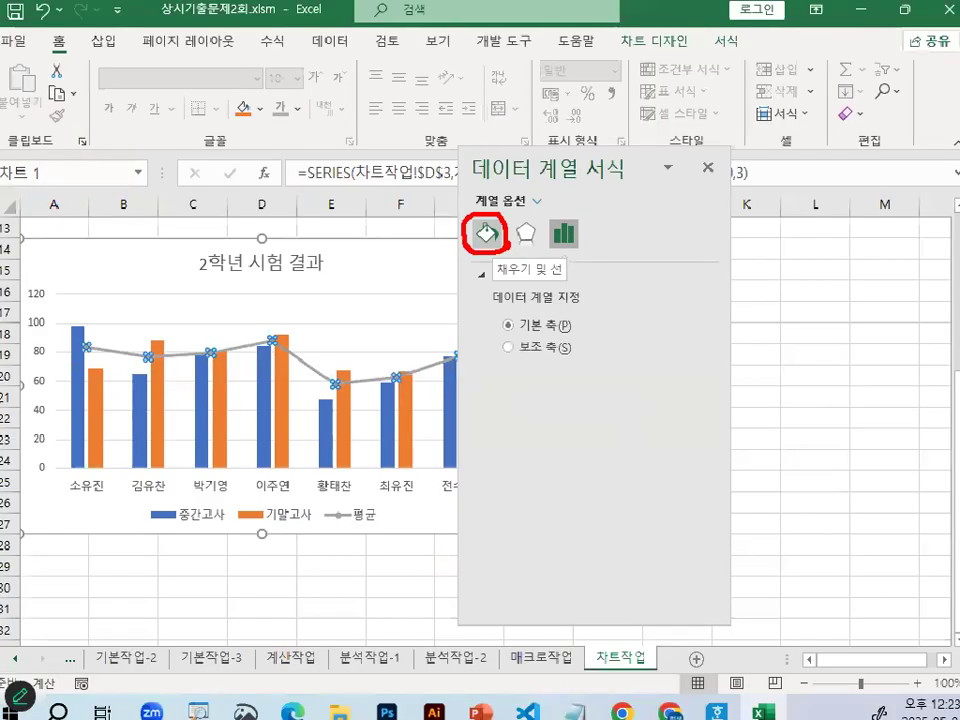
left_click(487, 236)
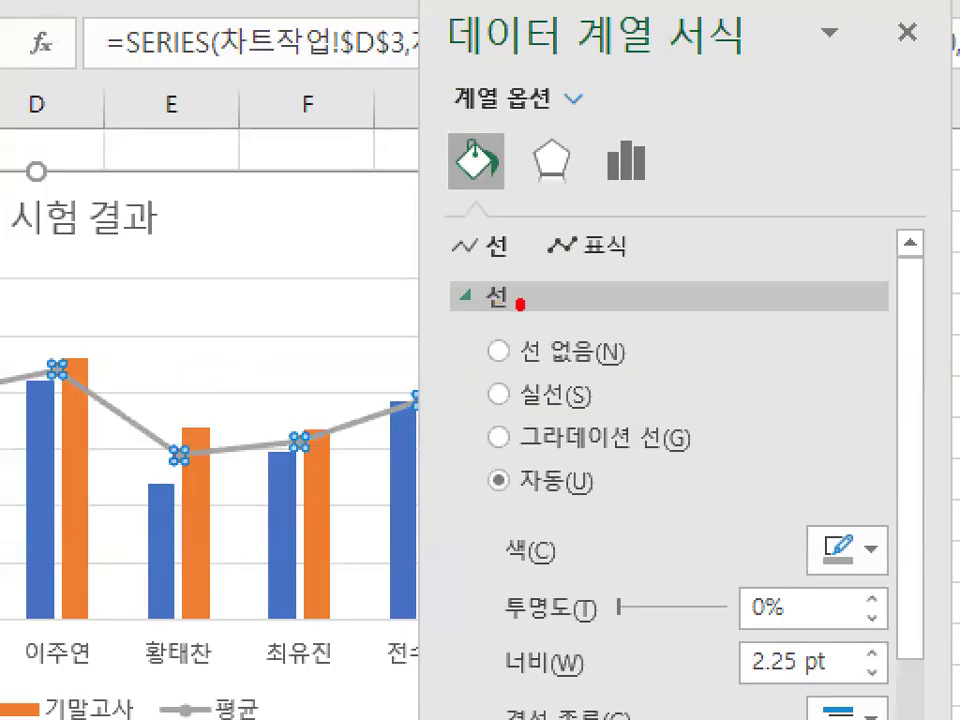
Step: Set the 평균 line's width (너비) to 4 pt
mouse_move(520, 304)
left_mouse_down()
mouse_move(466, 296)
mouse_move(512, 304)
left_mouse_up()
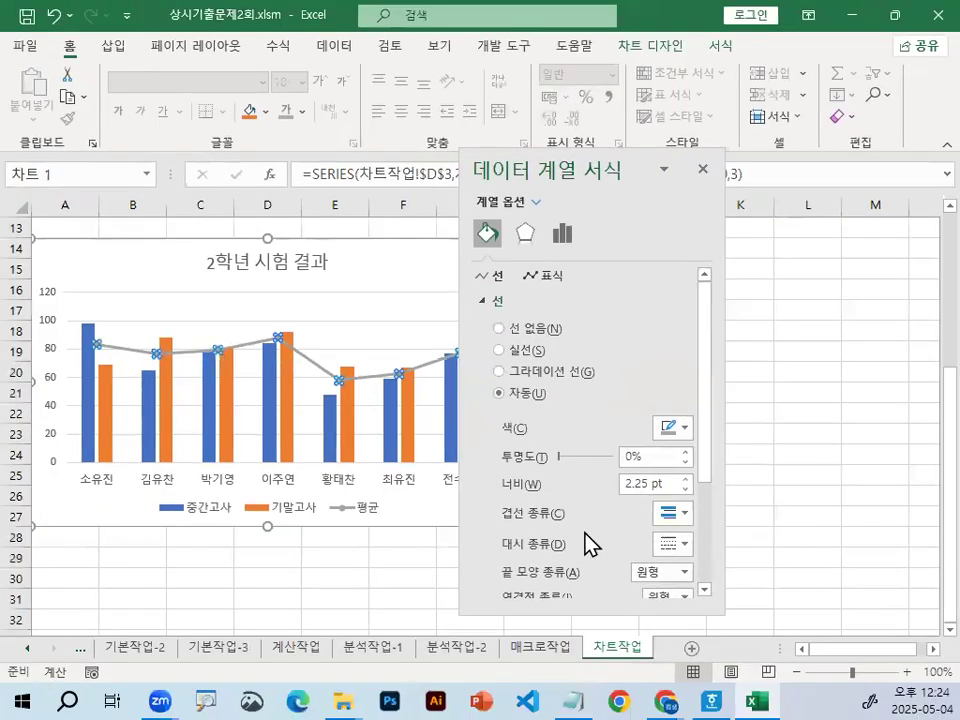
mouse_move(556, 496)
left_mouse_down()
mouse_move(548, 464)
mouse_move(559, 496)
left_mouse_up()
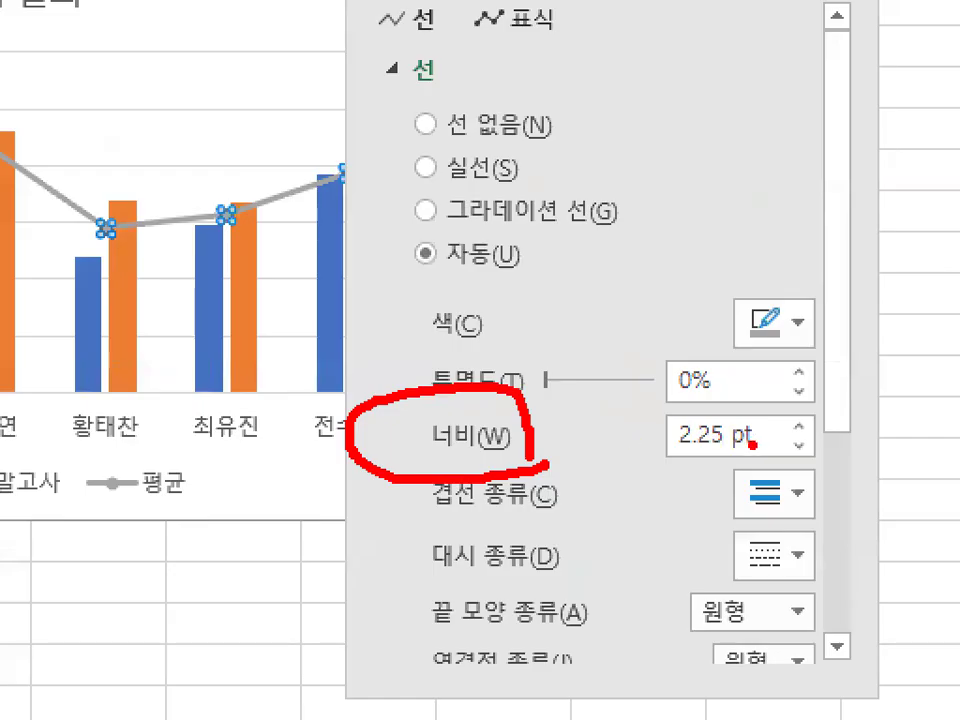
left_click_drag(752, 444, 755, 462)
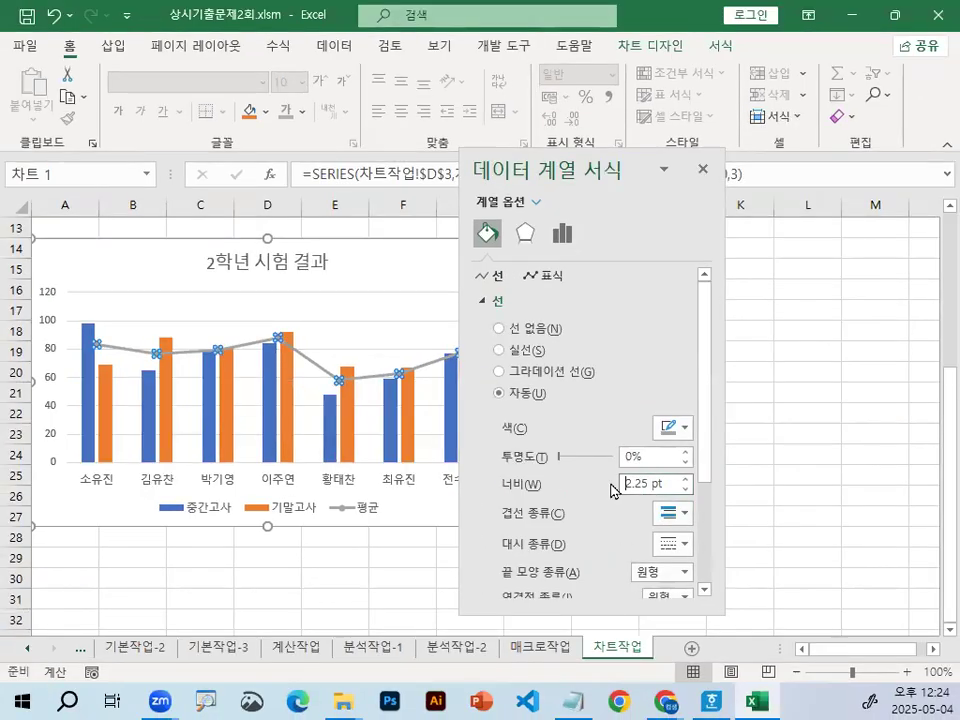
double_click(643, 483)
left_click_drag(648, 483, 595, 481)
type("4")
key("Return")
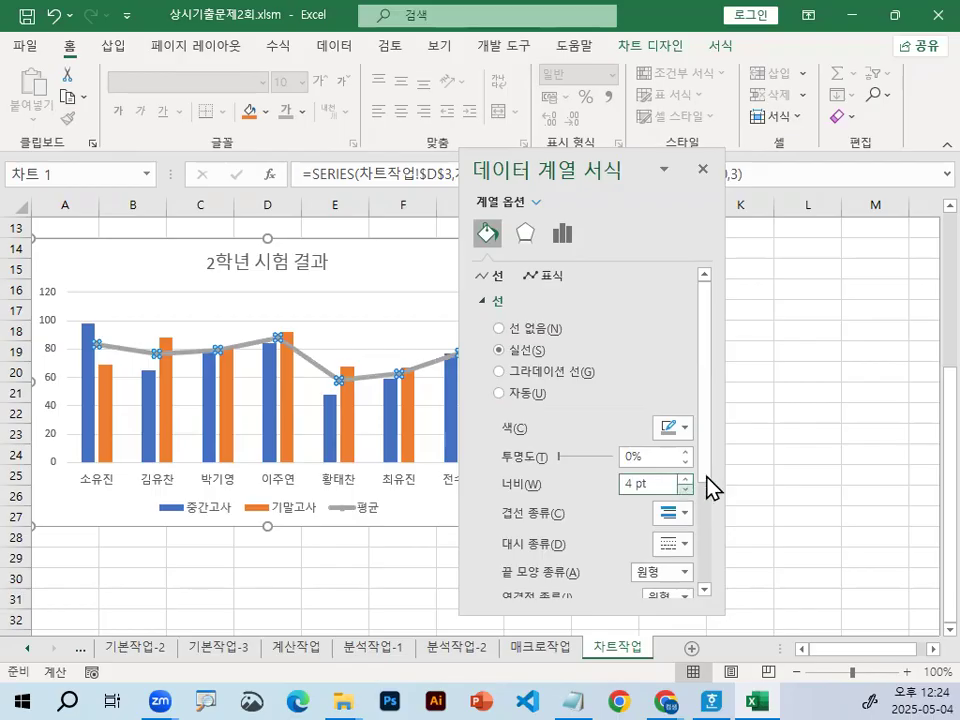
Step: Turn on the smoothed line option (완만한 선) for the 평균 series and close the series formatting
scroll(703, 551, "down", 3)
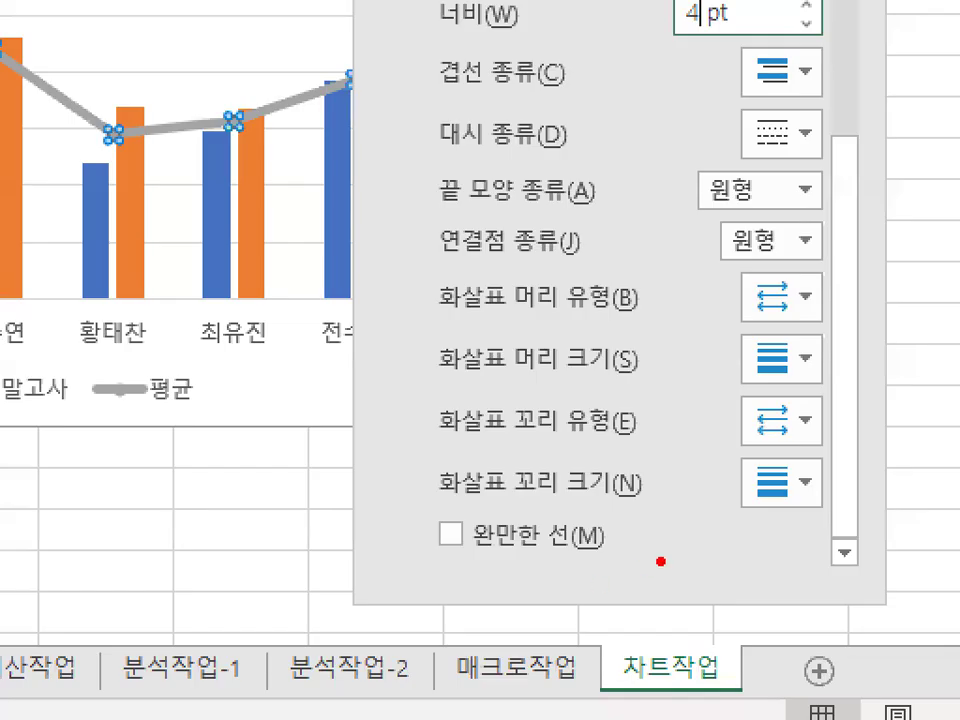
mouse_move(613, 595)
left_mouse_down()
mouse_move(583, 551)
mouse_move(600, 588)
left_mouse_up()
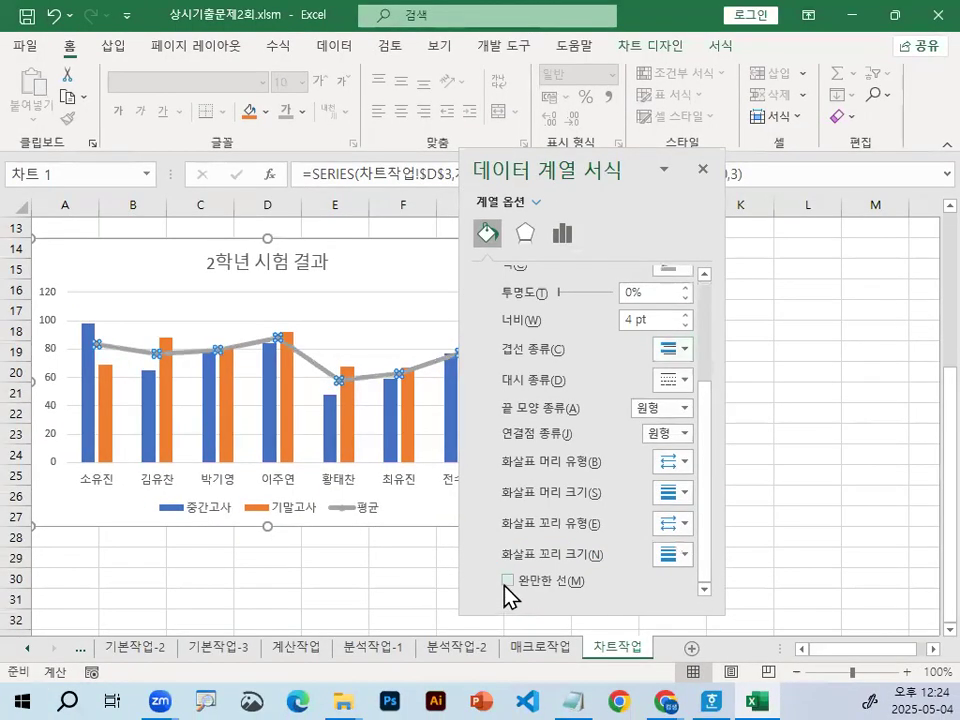
left_click(516, 580)
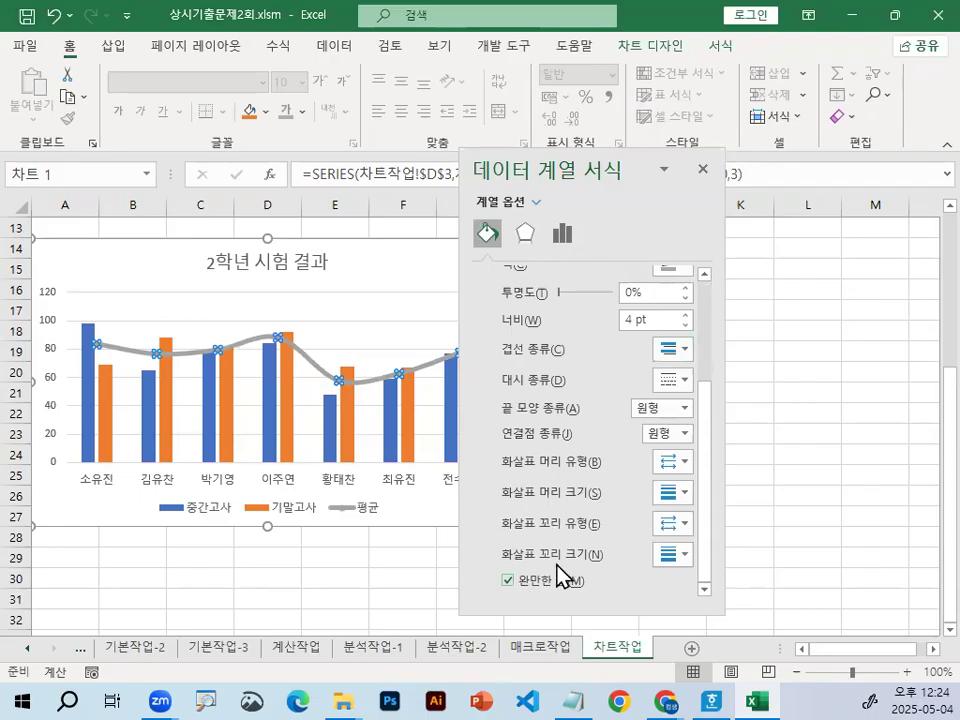
left_click(705, 170)
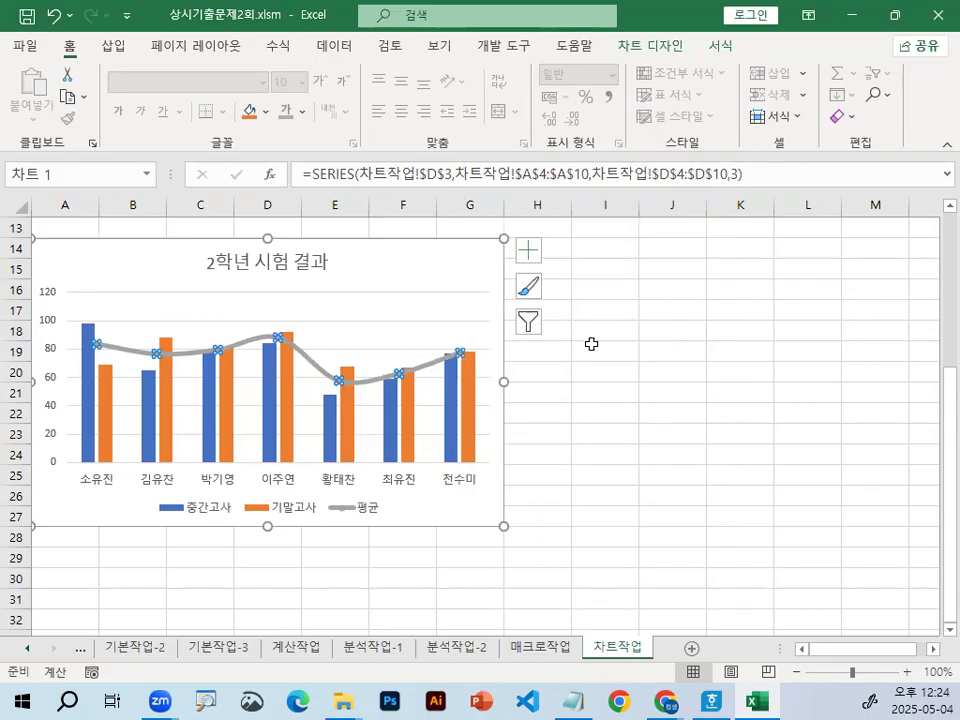
Step: Deselect the chart and examine the curve of the 평균 line and its markers above each name
key("Escape")
mouse_move(93, 370)
left_mouse_down()
mouse_move(247, 327)
mouse_move(405, 373)
mouse_move(475, 354)
left_mouse_up()
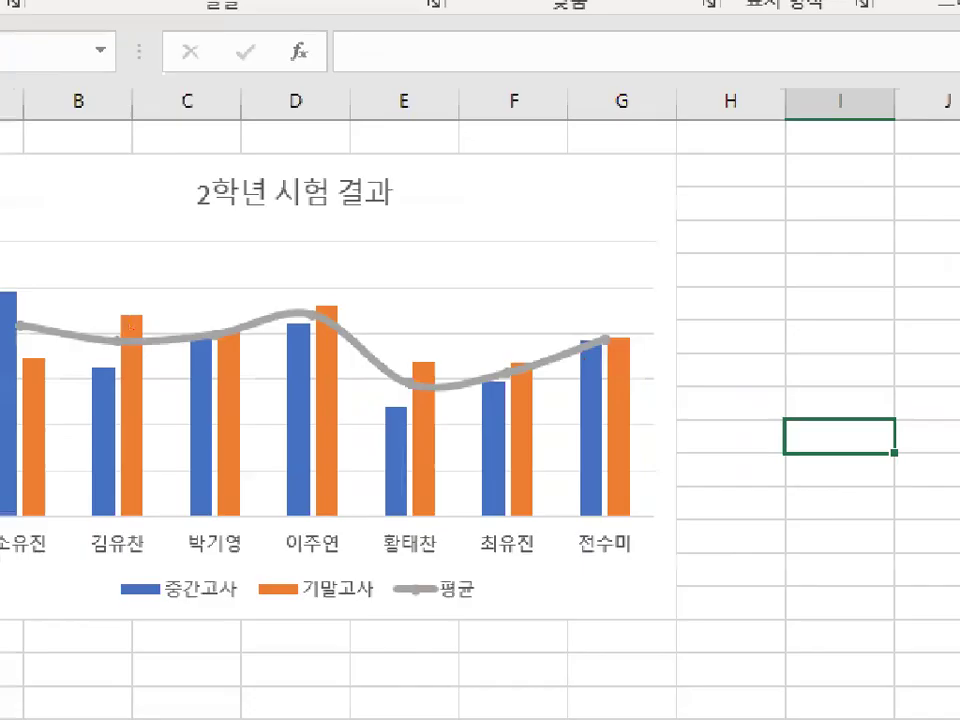
mouse_move(342, 348)
left_mouse_down()
mouse_move(305, 375)
mouse_move(339, 364)
left_mouse_up()
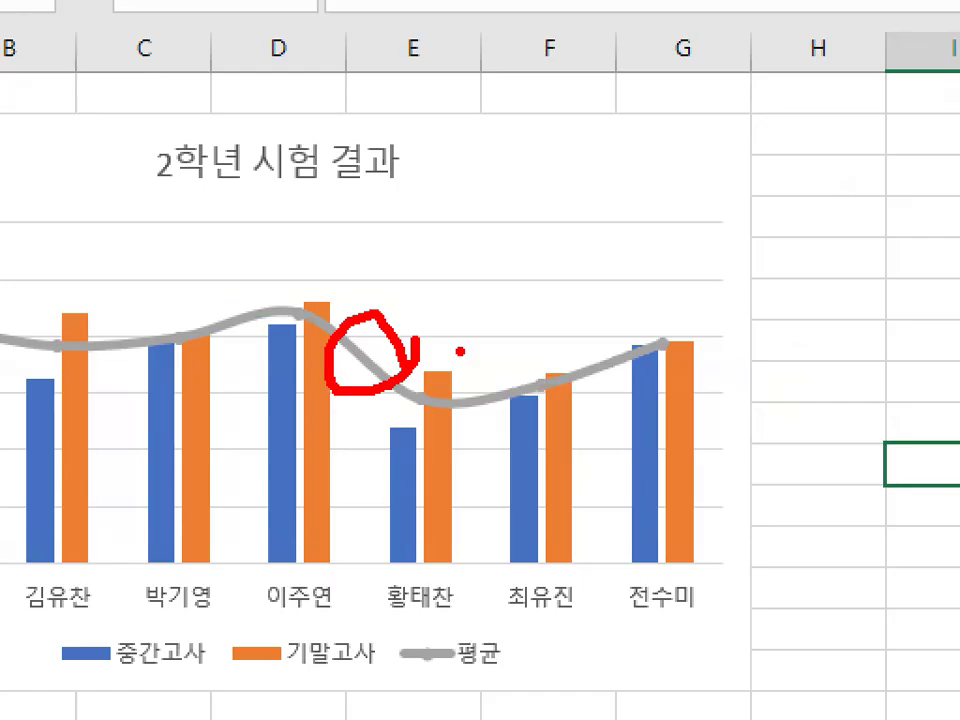
key("Escape")
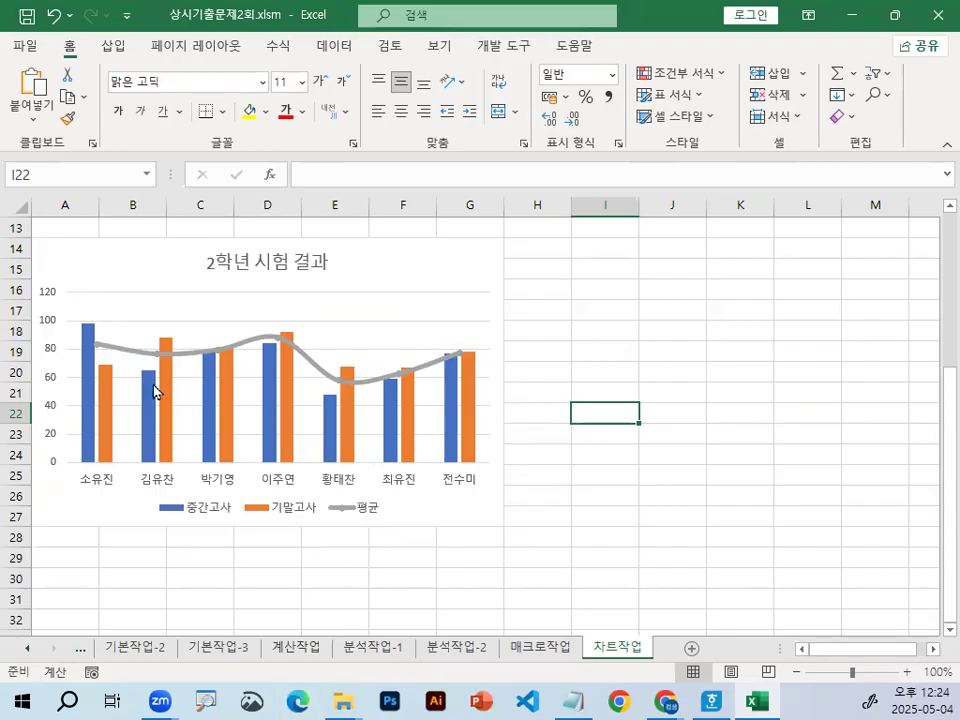
key("ctrl+1")
mouse_move(160, 328)
left_mouse_down()
mouse_move(130, 350)
mouse_move(162, 357)
left_mouse_up()
mouse_move(255, 347)
left_mouse_down()
mouse_move(274, 377)
mouse_move(265, 347)
left_mouse_up()
mouse_move(413, 375)
left_mouse_down()
mouse_move(368, 376)
mouse_move(390, 372)
left_mouse_up()
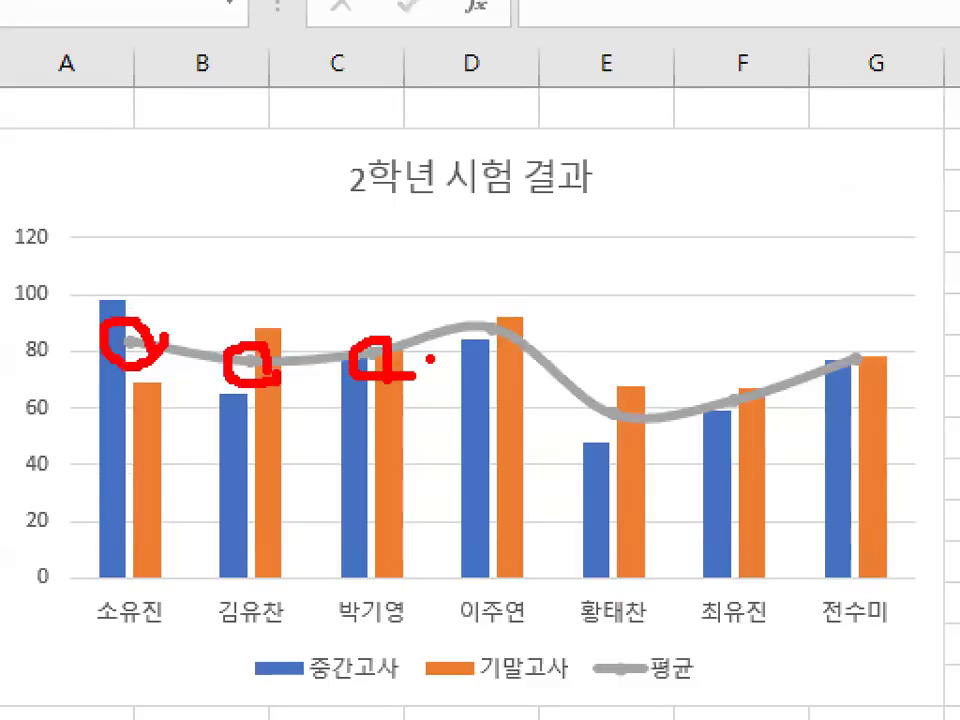
left_click_drag(525, 345, 512, 343)
key("Escape")
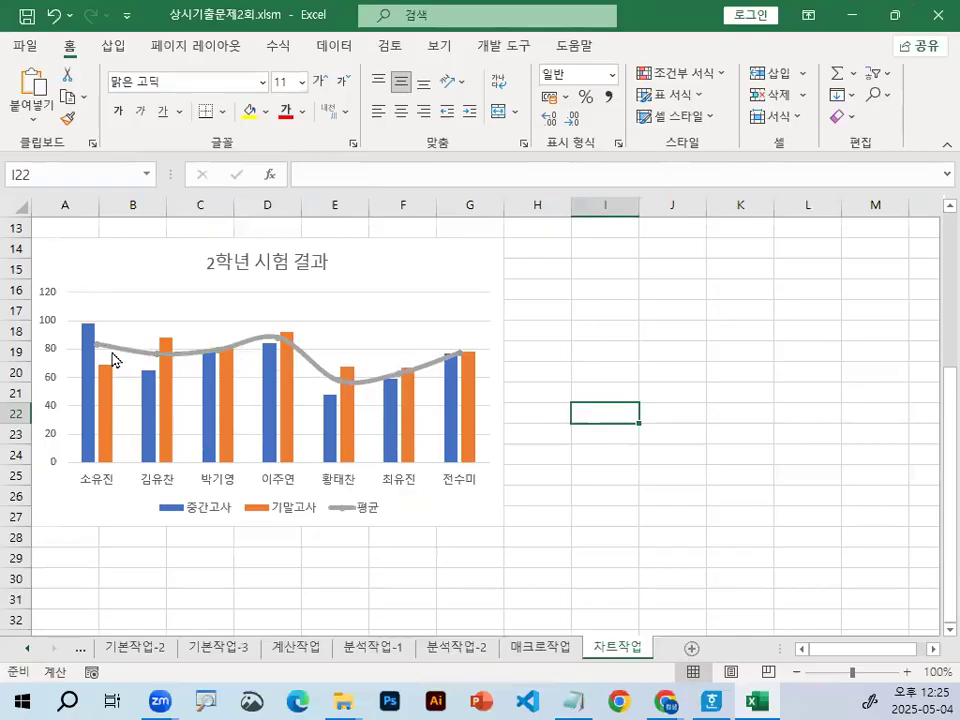
Step: Add data labels (데이터 레이블) to the 평균 line in the chart
left_click(172, 352)
key("ctrl+1")
left_click(119, 346)
mouse_move(178, 345)
left_mouse_down()
mouse_move(110, 328)
mouse_move(158, 354)
left_mouse_up()
key("Escape")
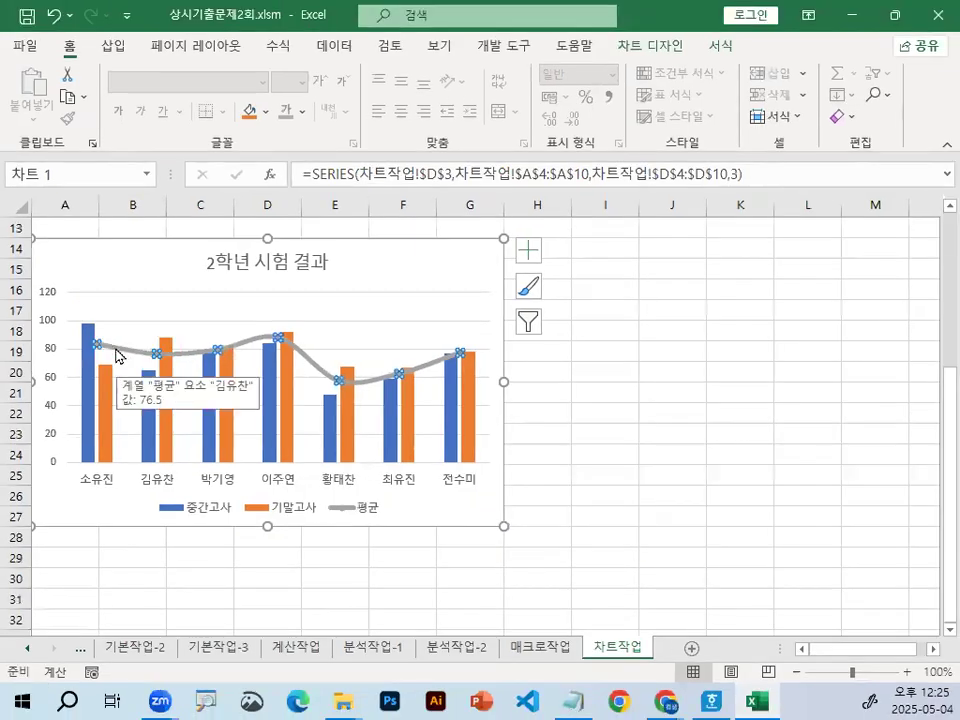
right_click(117, 355)
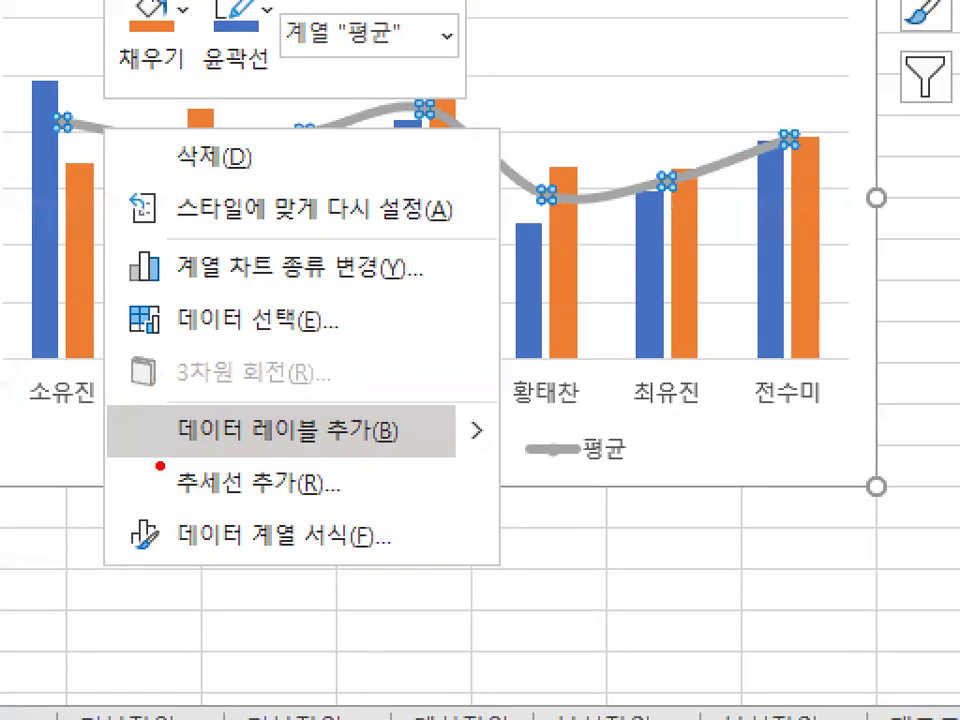
left_click_drag(160, 458, 413, 458)
mouse_move(280, 380)
left_mouse_down()
mouse_move(324, 380)
mouse_move(378, 325)
left_mouse_up()
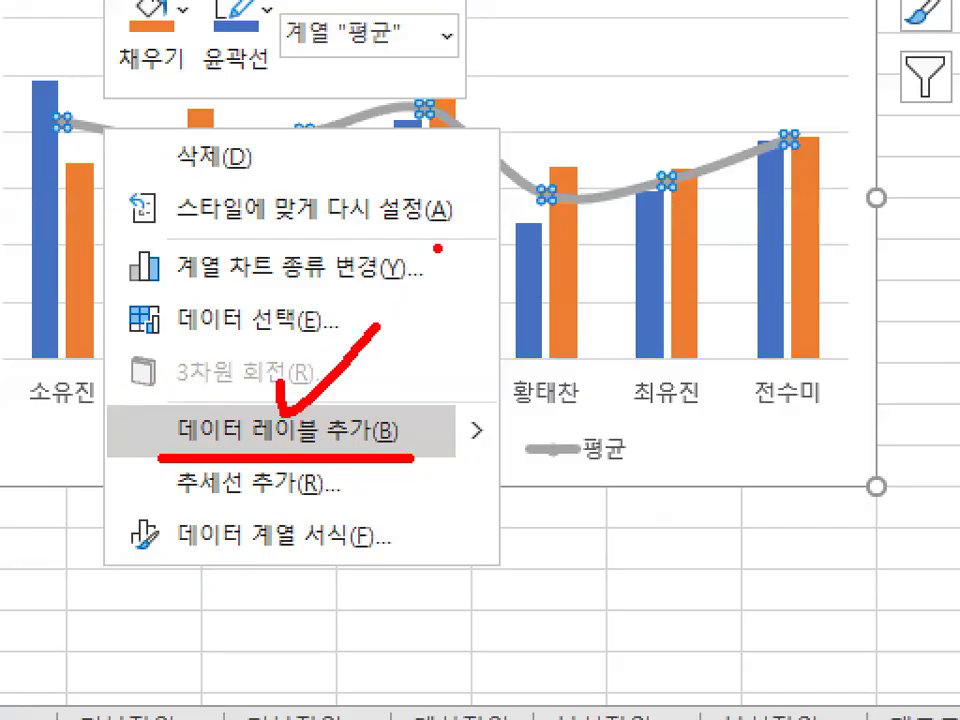
key("Escape")
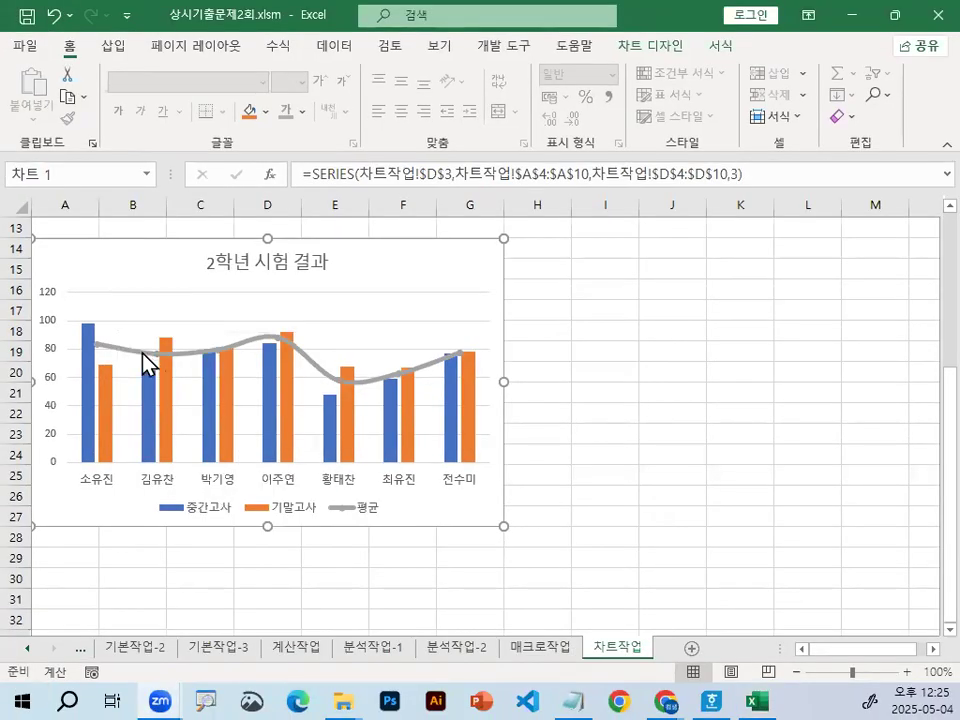
right_click(133, 350)
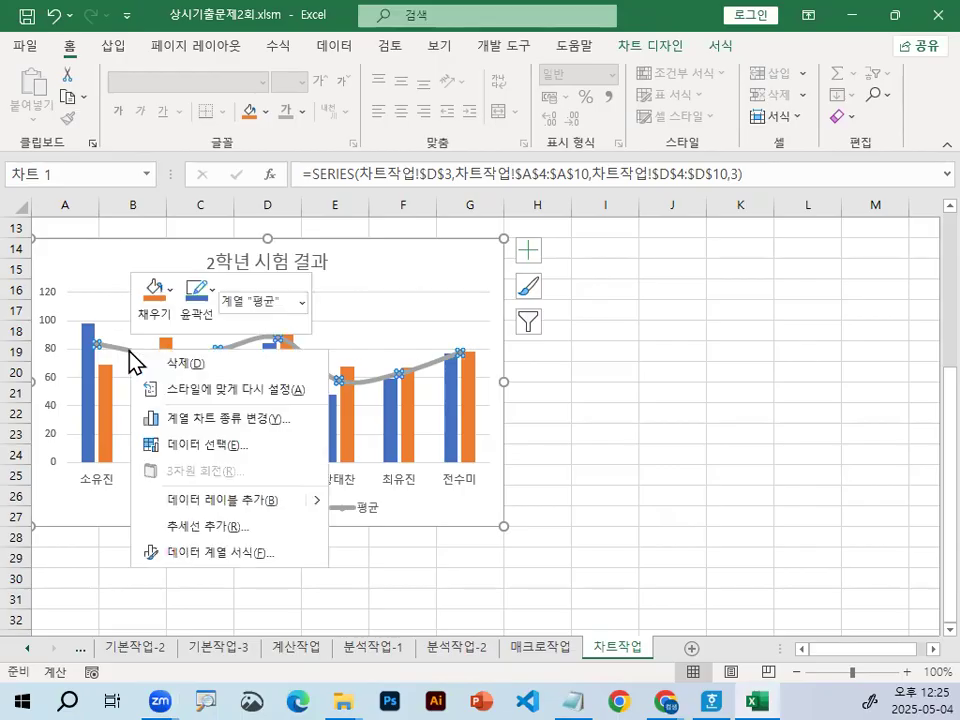
left_click(203, 501)
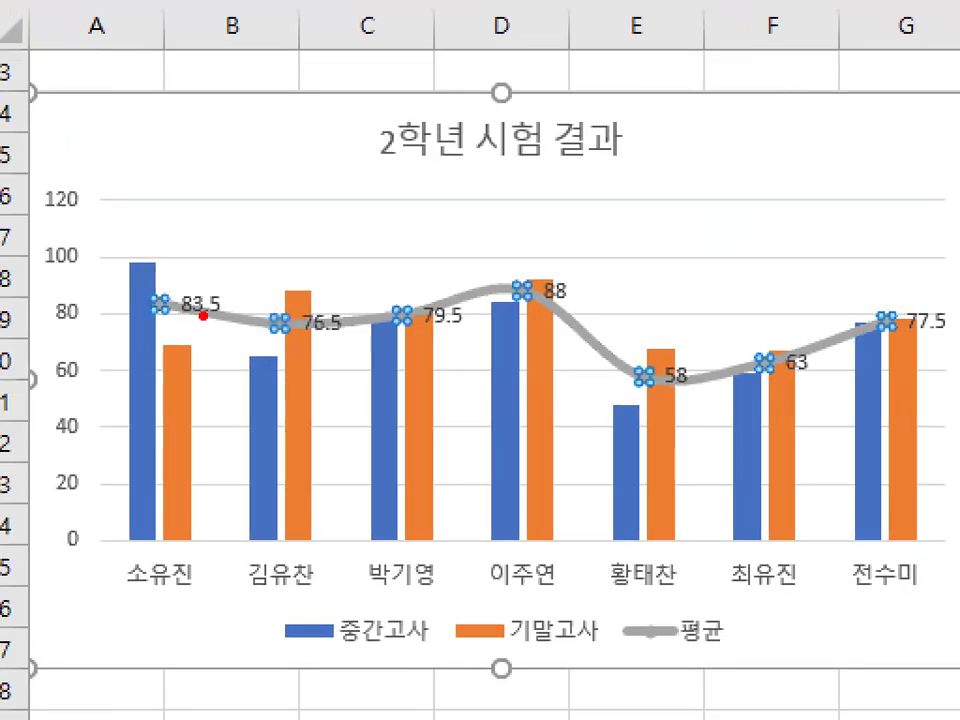
mouse_move(203, 314)
left_mouse_down()
mouse_move(193, 326)
mouse_move(221, 297)
mouse_move(232, 317)
left_mouse_up()
mouse_move(323, 350)
left_mouse_down()
mouse_move(359, 341)
mouse_move(354, 312)
mouse_move(364, 347)
left_mouse_up()
mouse_move(482, 330)
left_mouse_down()
mouse_move(456, 335)
mouse_move(476, 302)
mouse_move(480, 330)
left_mouse_up()
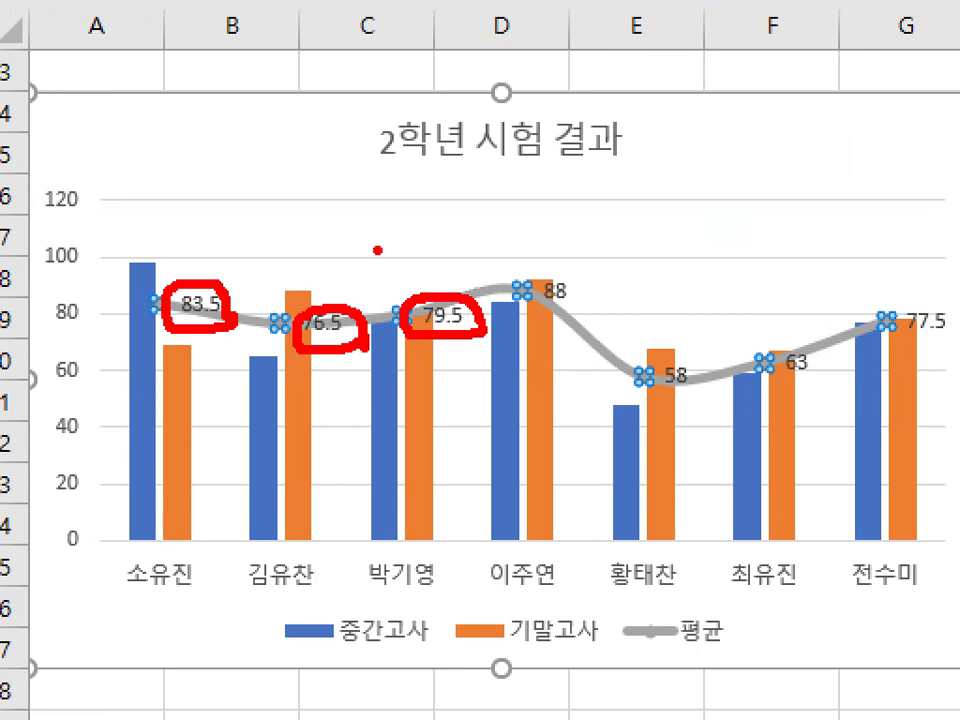
left_click_drag(377, 250, 434, 245)
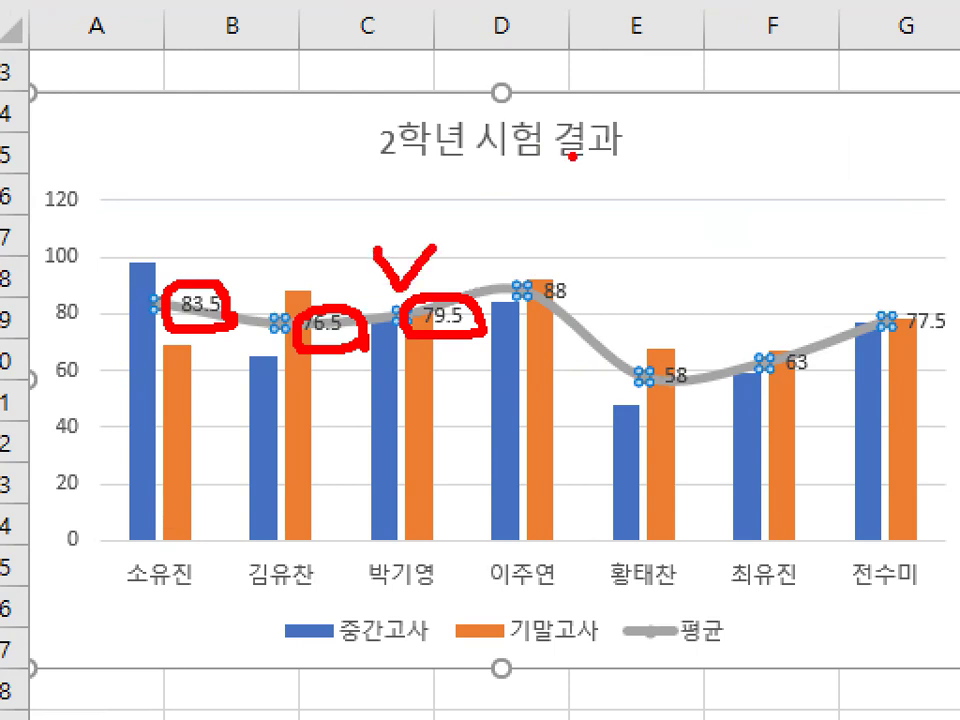
key("Escape")
Step: Select the data labels of the 평균 line and open their formatting (데이터 레이블 서식)
left_click(200, 304)
key("ctrl+1")
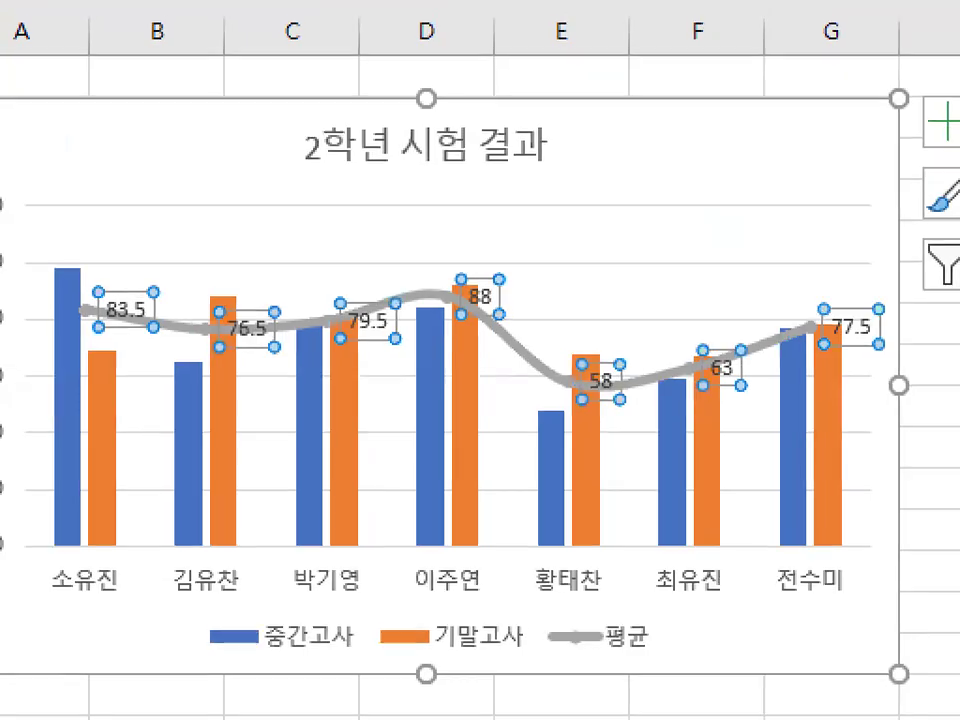
left_click(29, 286)
mouse_move(186, 282)
left_mouse_down()
mouse_move(110, 303)
mouse_move(177, 312)
left_mouse_up()
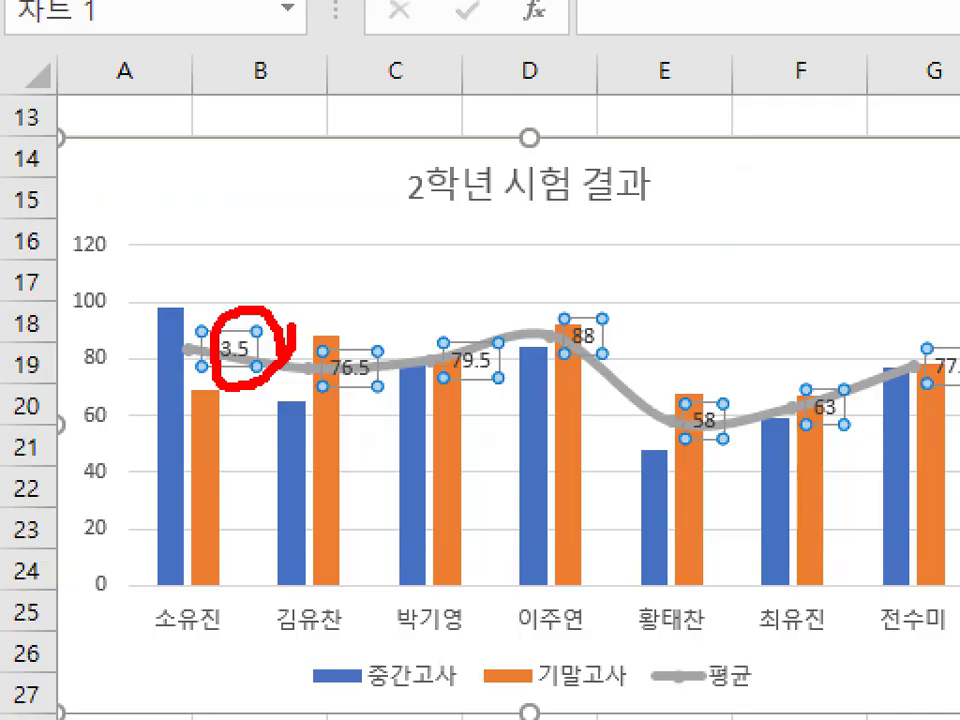
key("Escape")
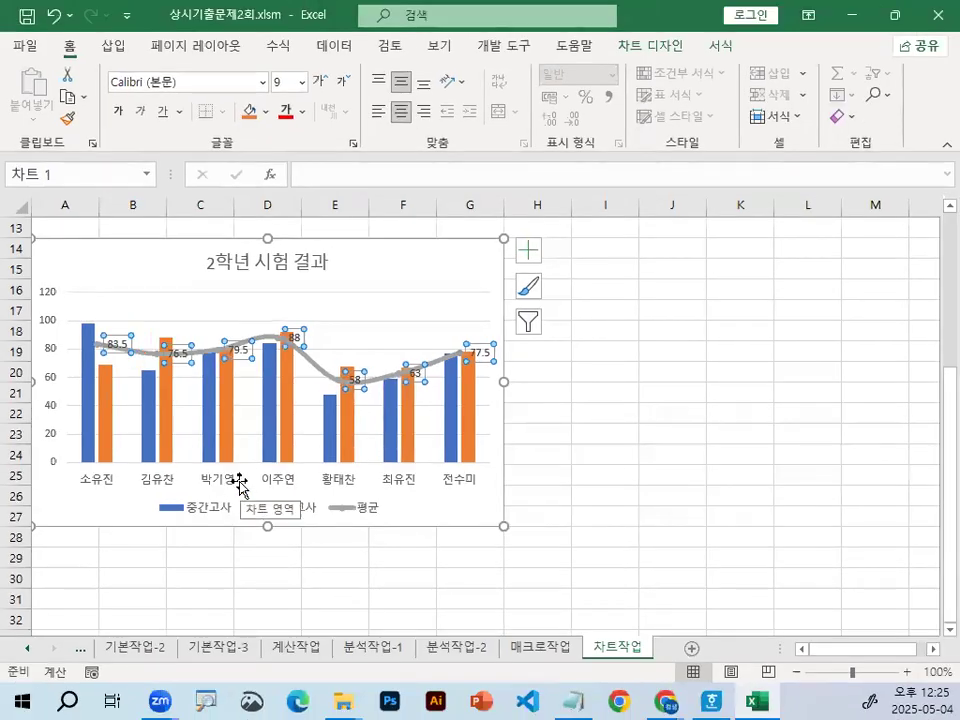
key("ctrl+1")
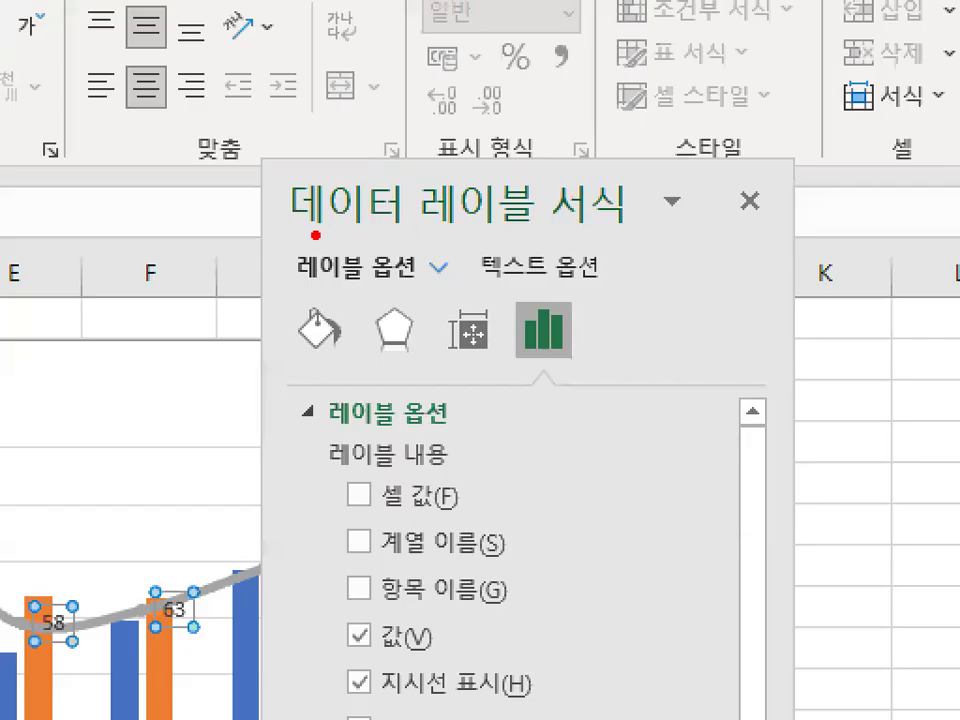
left_click_drag(272, 232, 487, 228)
mouse_move(568, 156)
left_mouse_down()
mouse_move(541, 212)
mouse_move(685, 226)
left_mouse_up()
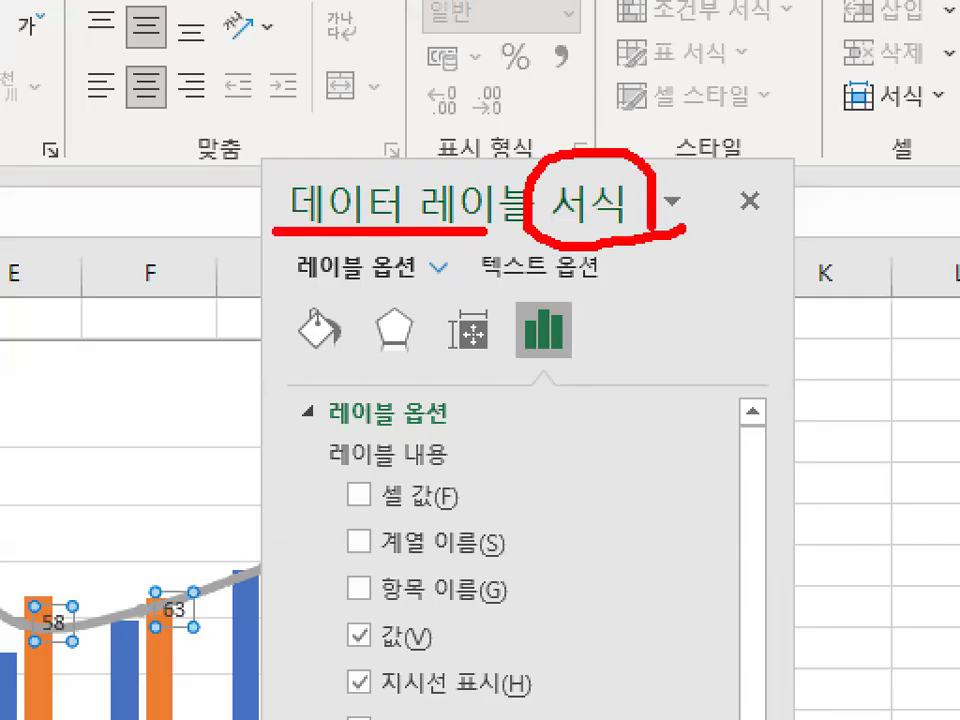
key("Escape")
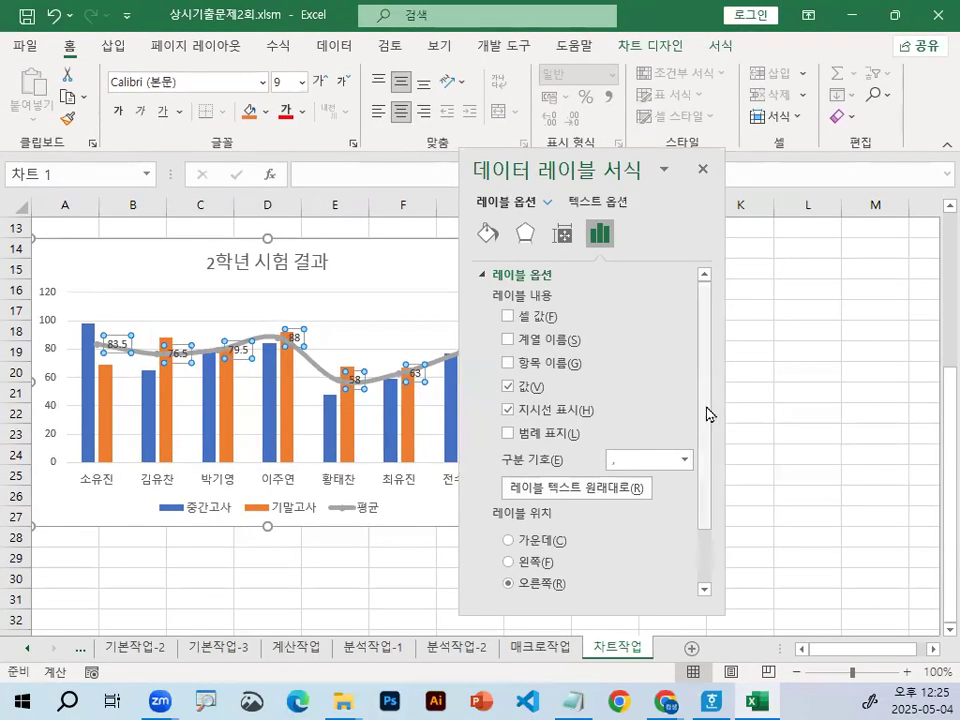
Step: Set the 평균 data labels' position (레이블 위치) to 위쪽 and close the label formatting
scroll(707, 414, "down", 2)
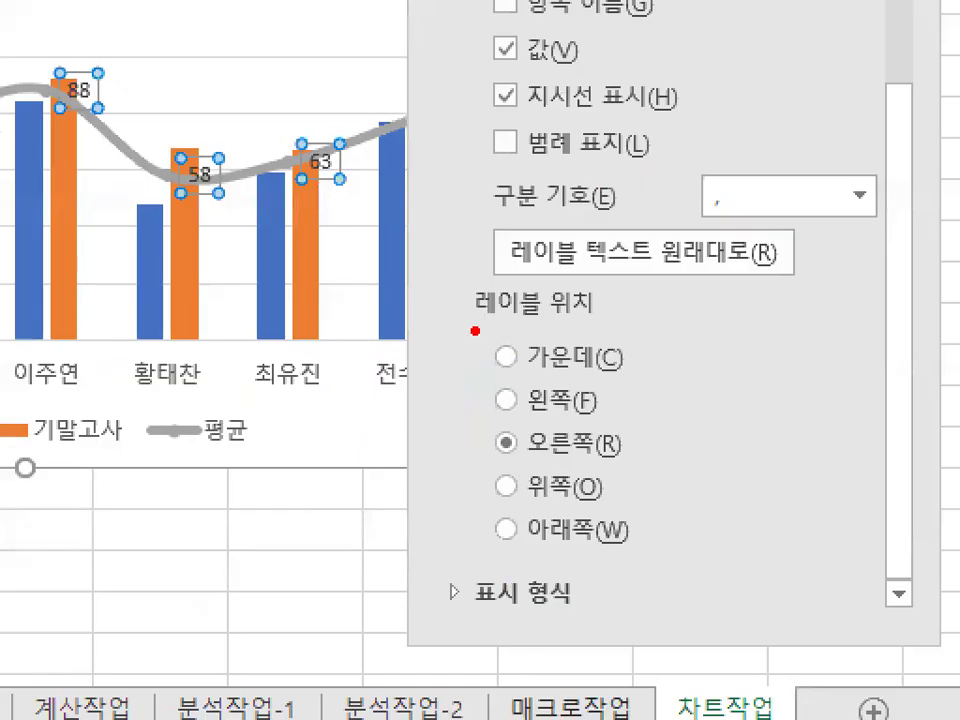
left_click_drag(462, 320, 612, 319)
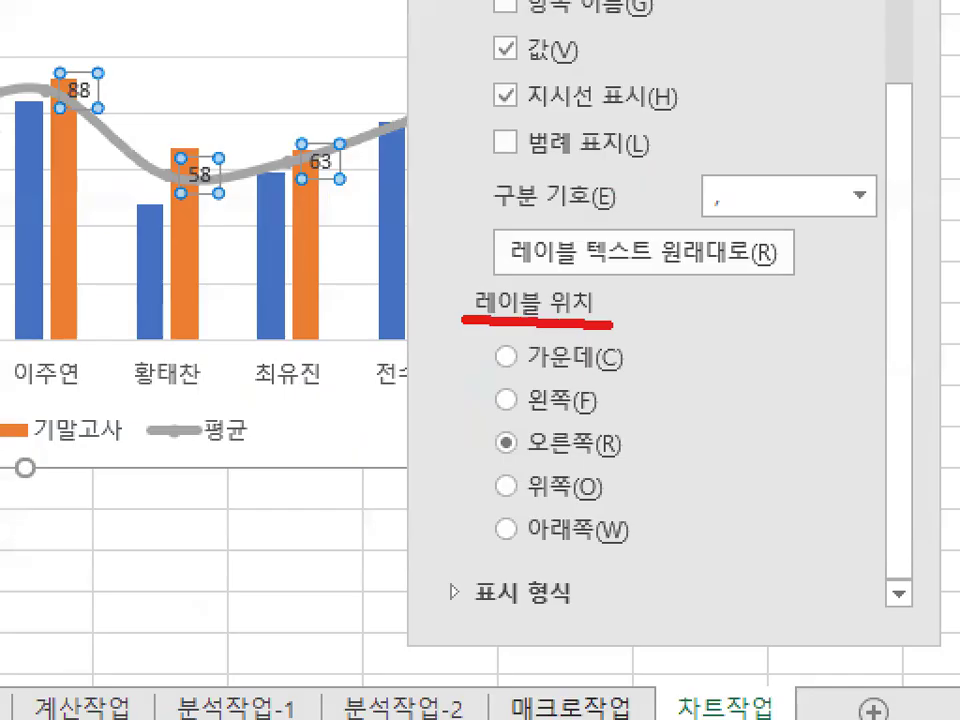
mouse_move(596, 503)
left_mouse_down()
mouse_move(522, 452)
mouse_move(602, 495)
left_mouse_up()
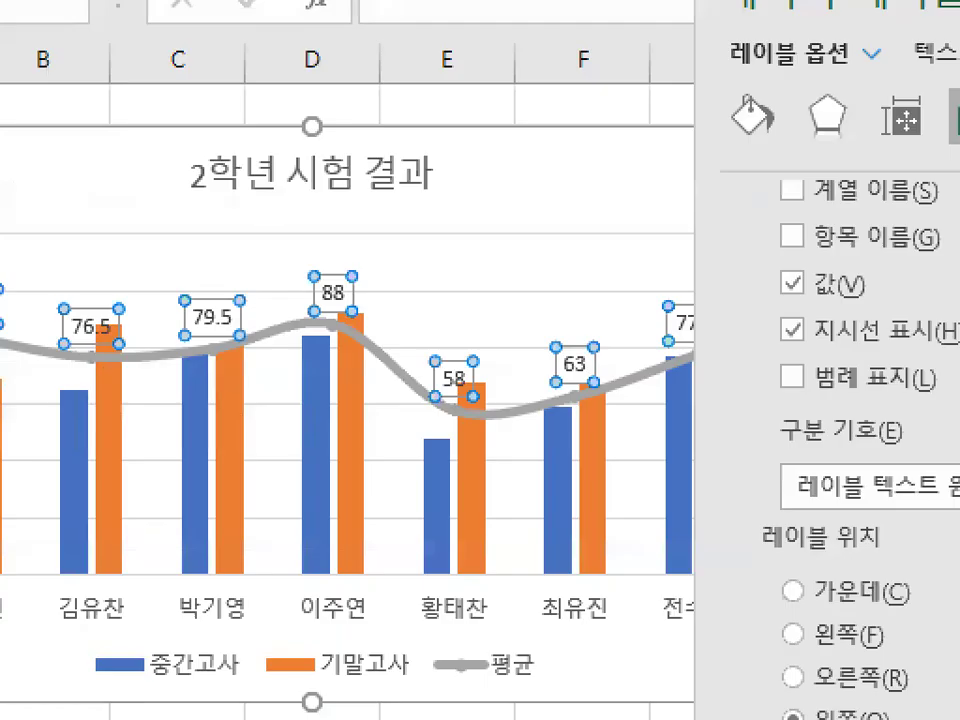
mouse_move(256, 335)
left_mouse_down()
mouse_move(246, 347)
mouse_move(236, 331)
left_mouse_up()
left_click(718, 164)
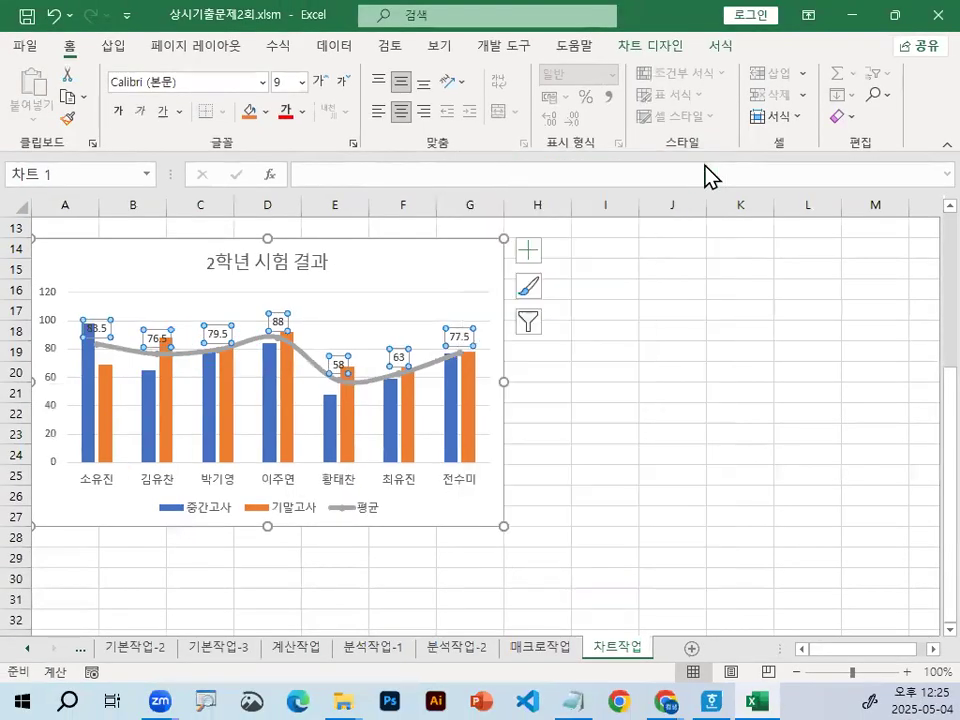
Step: Deselect the chart and examine where the data labels sit relative to the 평균 line's markers
left_click(674, 349)
mouse_move(292, 309)
left_mouse_down()
mouse_move(300, 328)
mouse_move(298, 313)
left_mouse_up()
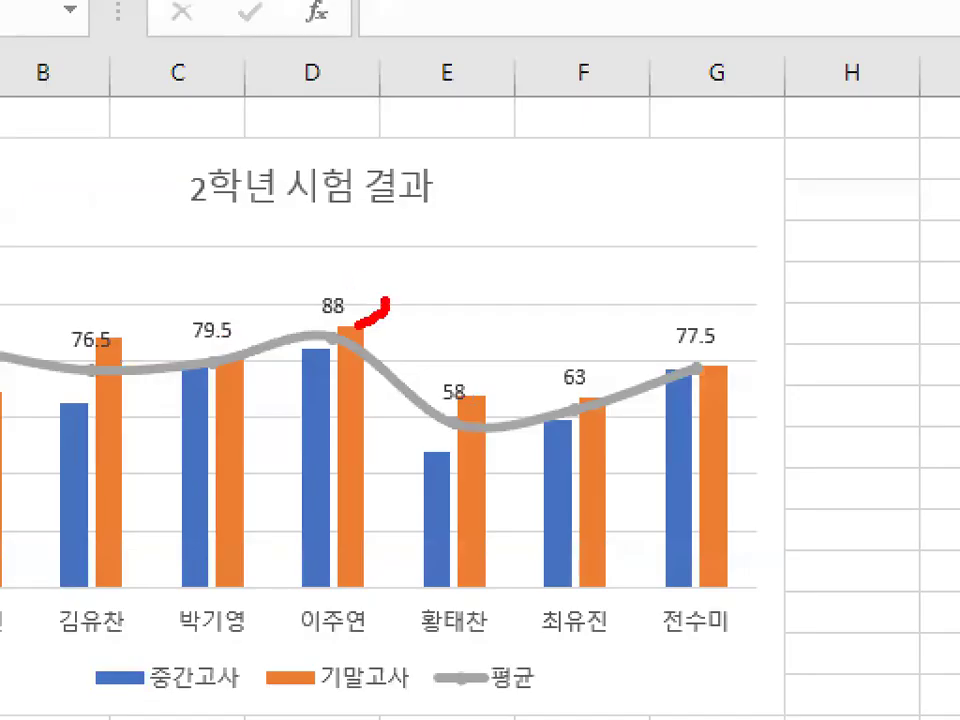
mouse_move(393, 343)
left_mouse_down()
mouse_move(352, 342)
mouse_move(398, 352)
left_mouse_up()
left_click_drag(400, 177, 318, 270)
left_click_drag(312, 252, 345, 264)
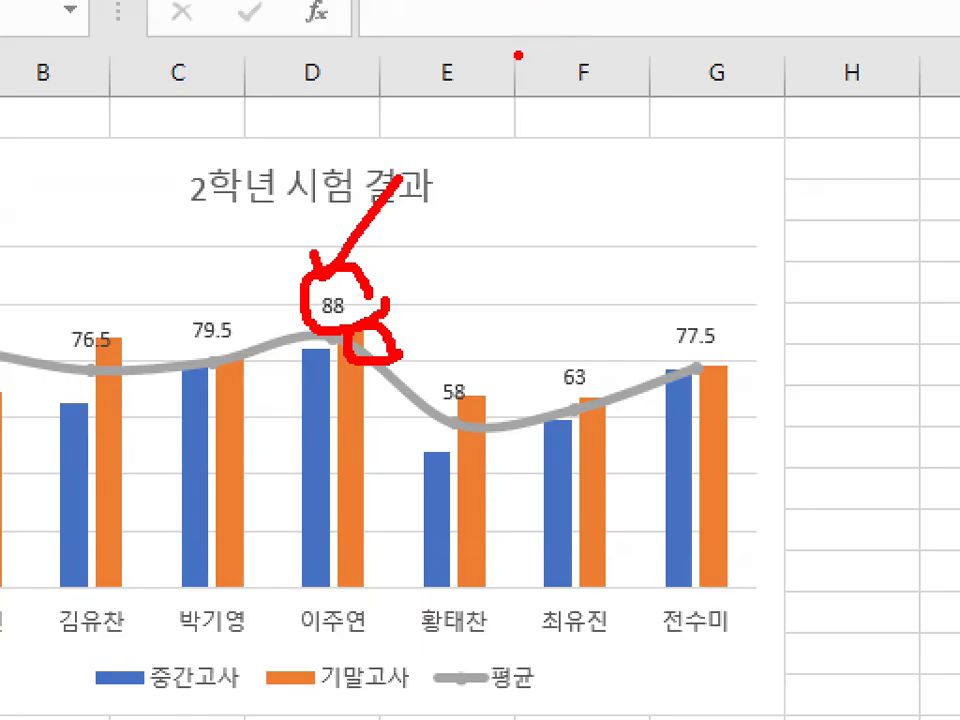
key("Escape")
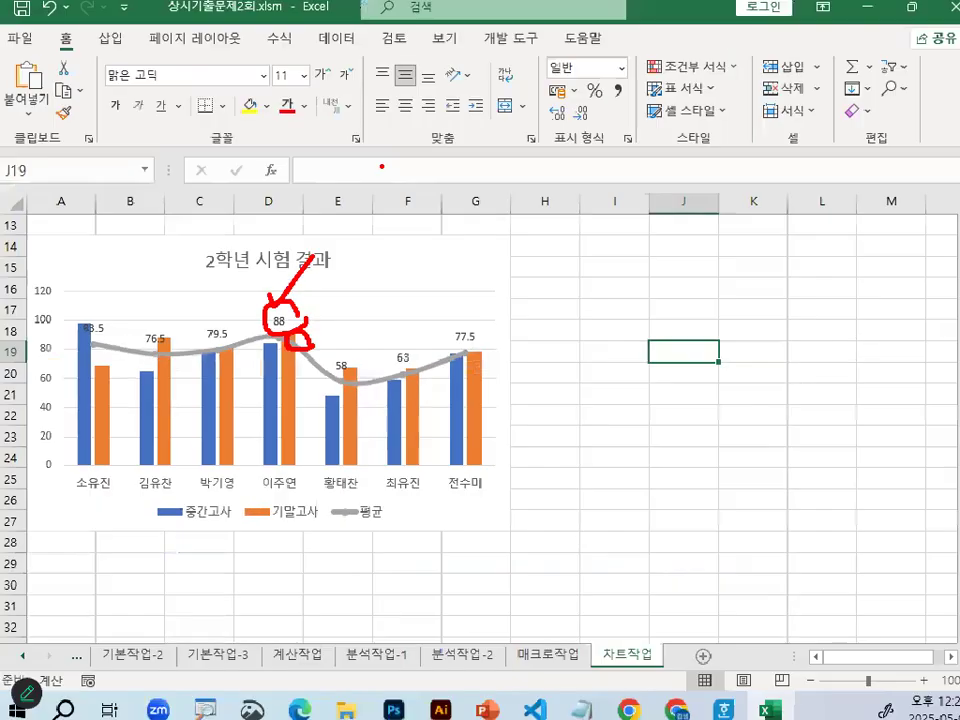
Step: Set the chart legend's position (범례 위치) to 위쪽 and close the legend formatting
left_click(448, 690)
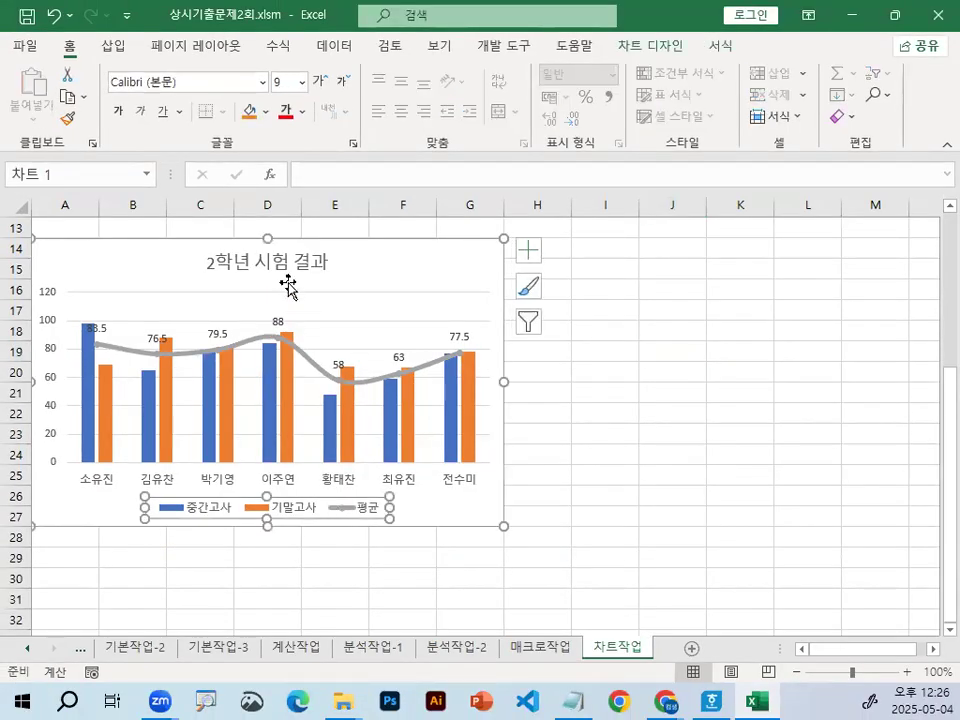
double_click(287, 512)
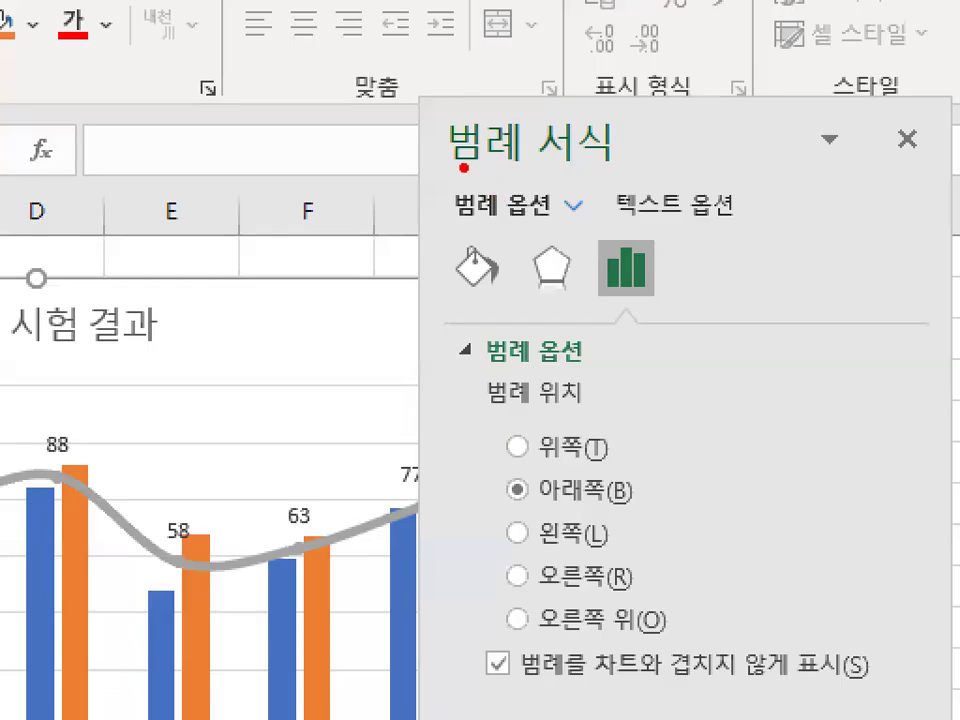
left_click_drag(452, 162, 628, 160)
mouse_move(688, 570)
left_mouse_down()
mouse_move(450, 610)
mouse_move(681, 390)
mouse_move(650, 605)
left_mouse_up()
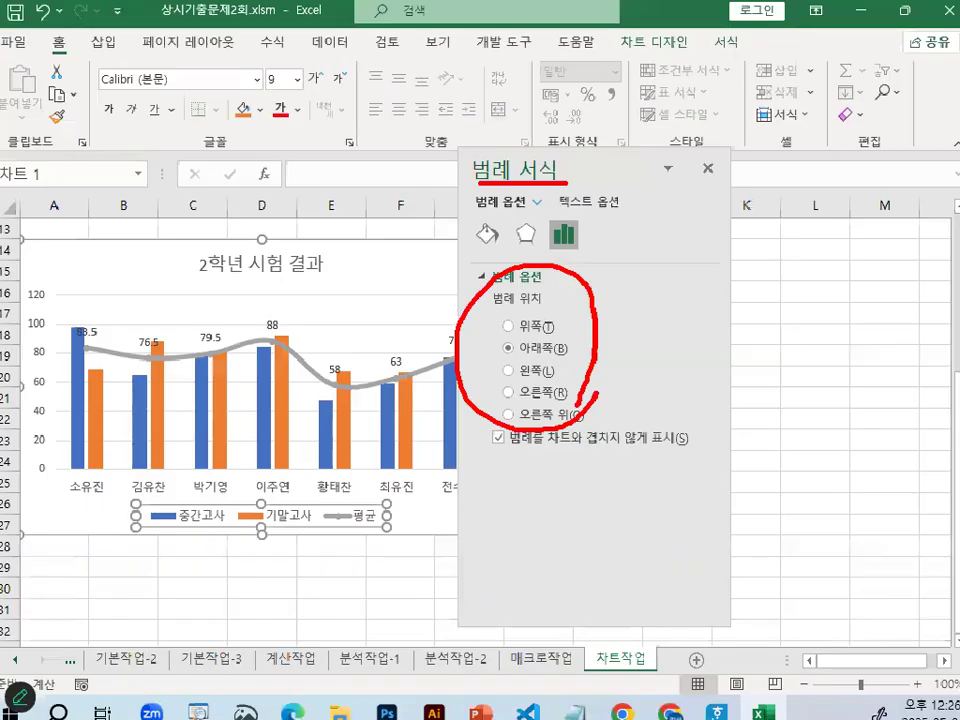
left_click(536, 327)
mouse_move(534, 332)
left_mouse_down()
mouse_move(558, 325)
mouse_move(540, 331)
left_mouse_up()
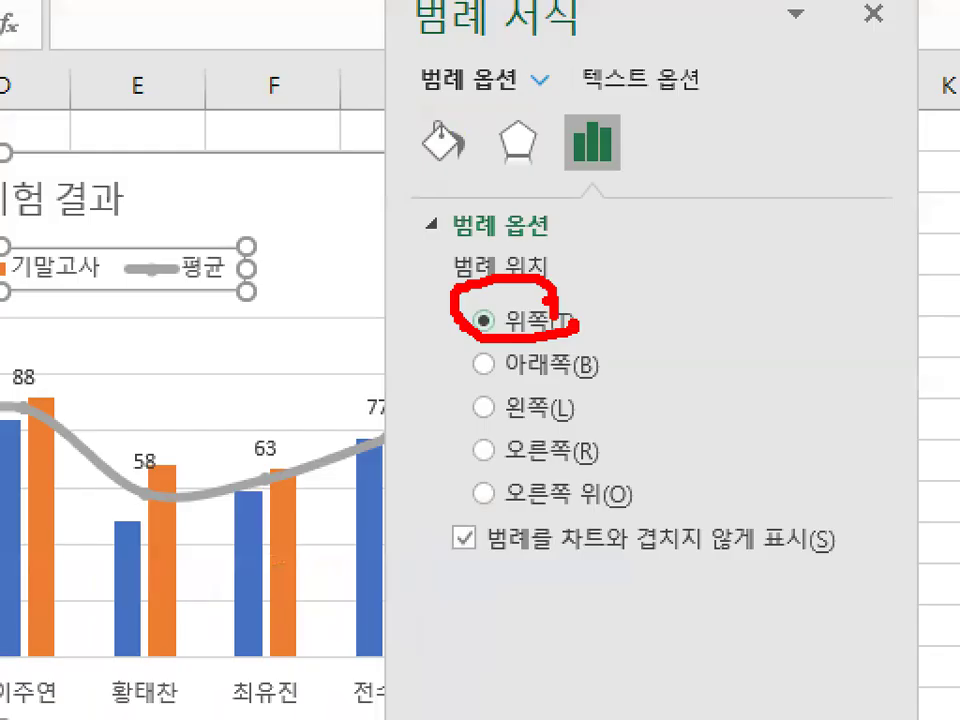
key("Escape")
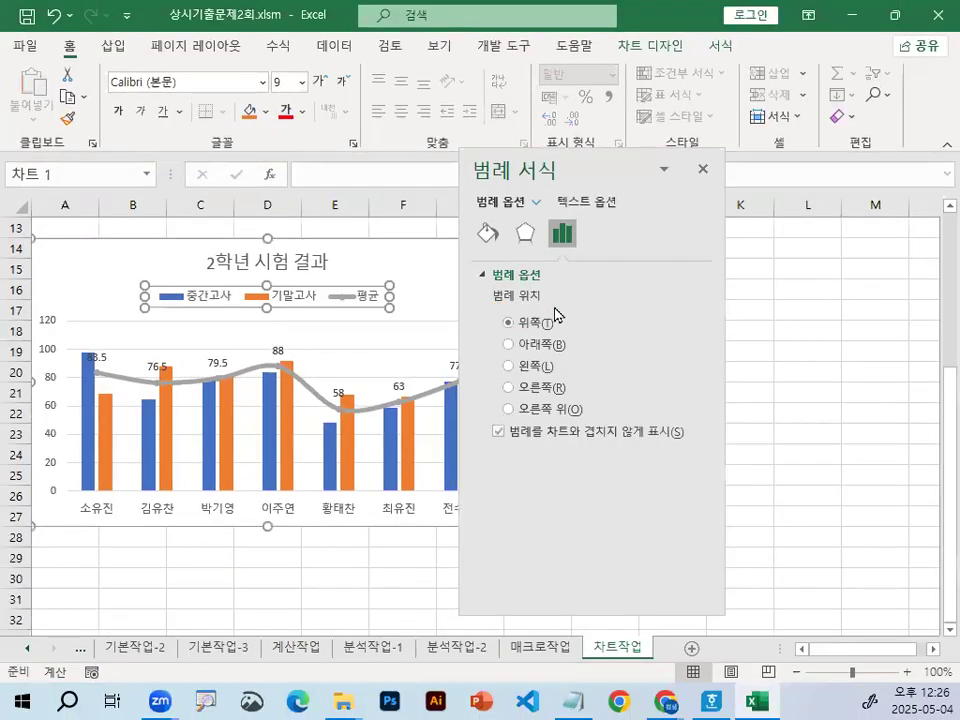
left_click(703, 169)
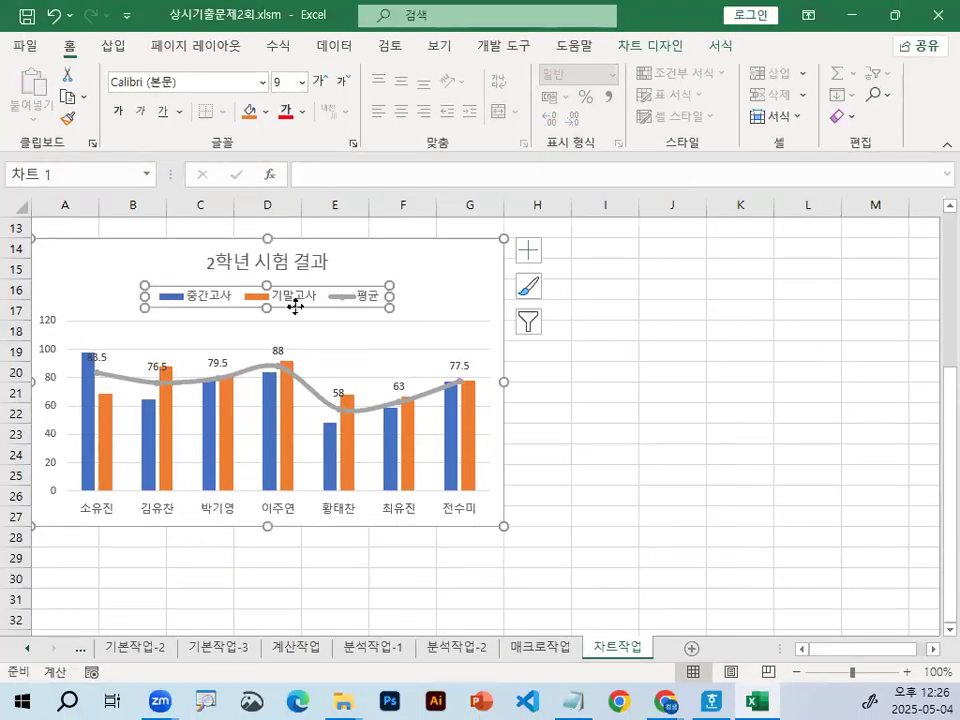
Step: Open the full set of shape styles (도형 스타일) for the selected chart legend
left_click_drag(278, 233, 214, 299)
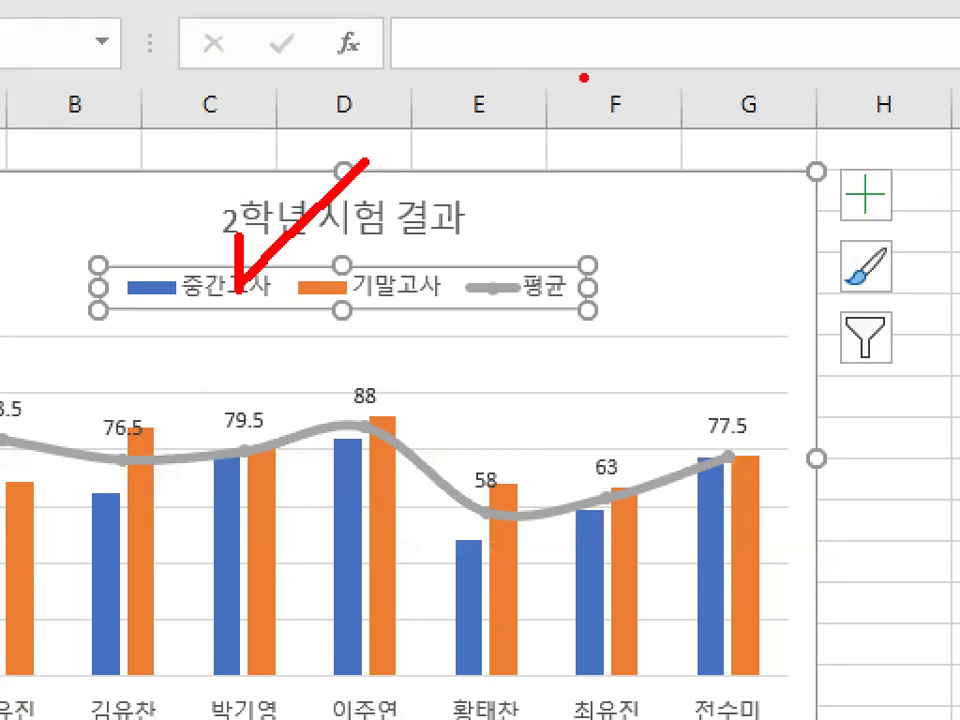
key("Escape")
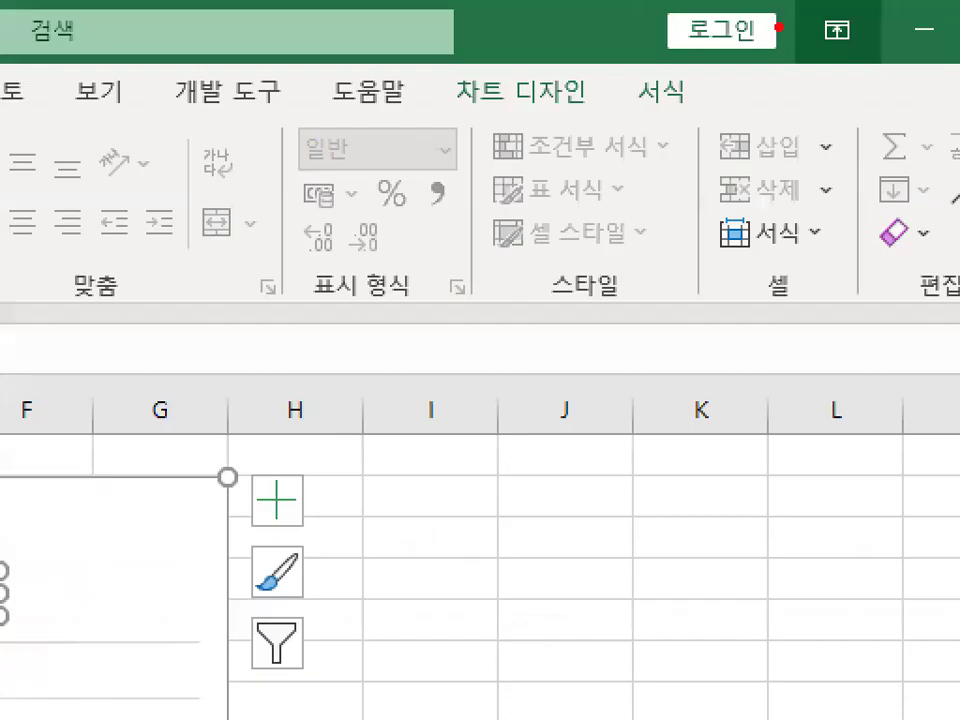
left_click_drag(716, 61, 746, 52)
left_click_drag(712, 104, 690, 127)
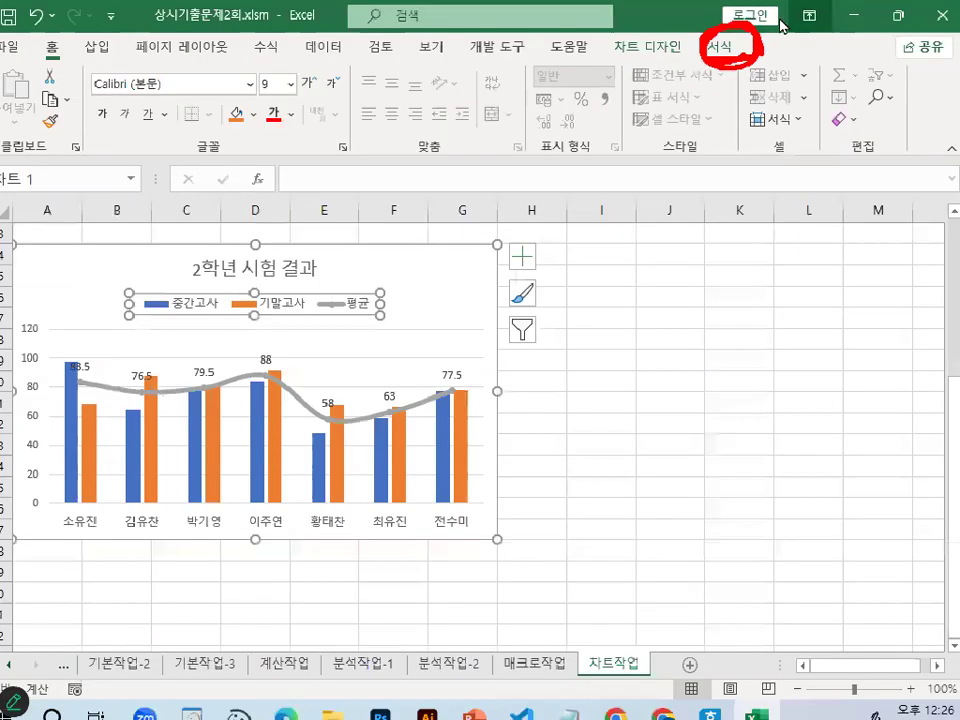
key("Escape")
left_click(662, 92)
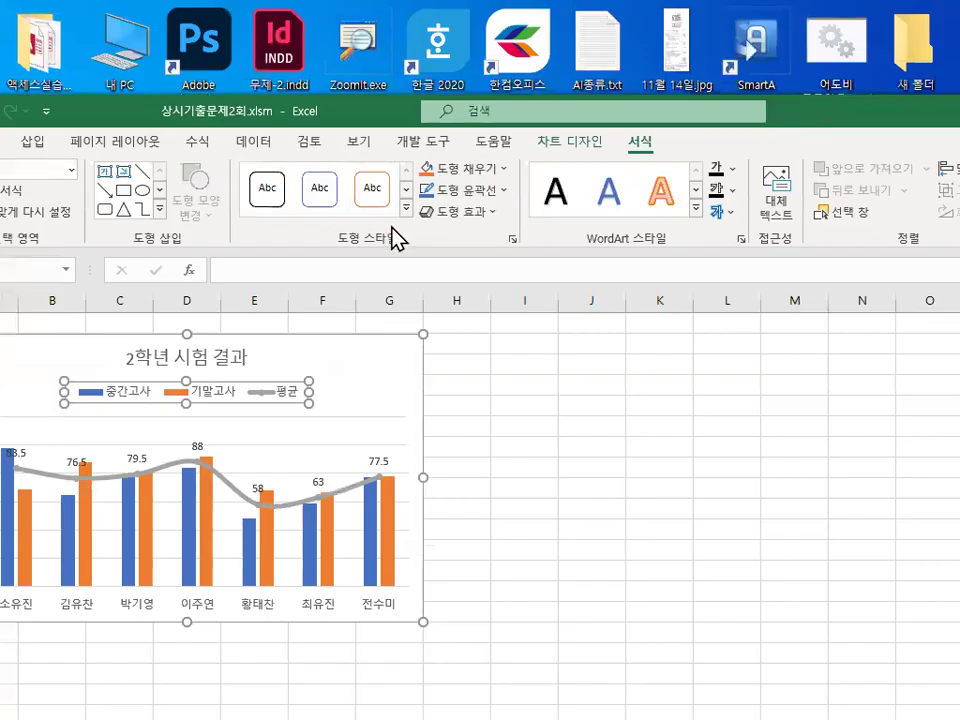
key("ctrl+1")
left_click(408, 212)
left_click_drag(408, 212, 452, 186)
key("Escape")
left_click(406, 209)
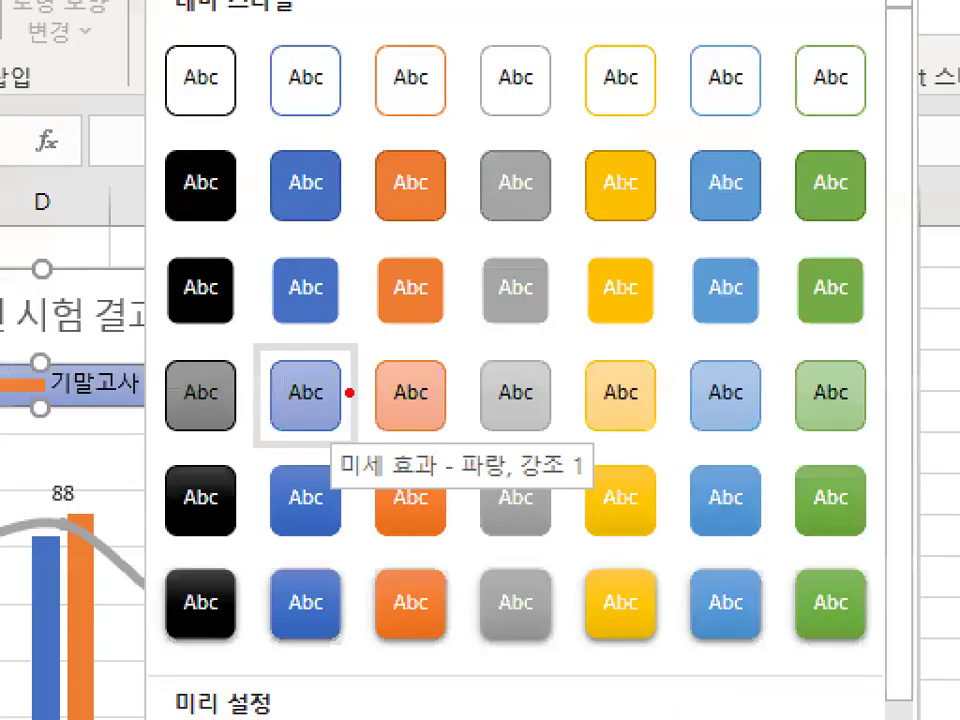
Step: Compare the shape styles 미세 효과 - 파랑, 강조 1 and 미세 효과 - 파랑, 강조 5 for the legend
mouse_move(339, 397)
left_mouse_down()
mouse_move(288, 390)
mouse_move(340, 402)
left_mouse_up()
mouse_move(783, 408)
left_mouse_down()
mouse_move(765, 352)
mouse_move(770, 410)
left_mouse_up()
mouse_move(735, 352)
left_mouse_down()
mouse_move(735, 375)
mouse_move(835, 258)
left_mouse_up()
left_click(407, 206)
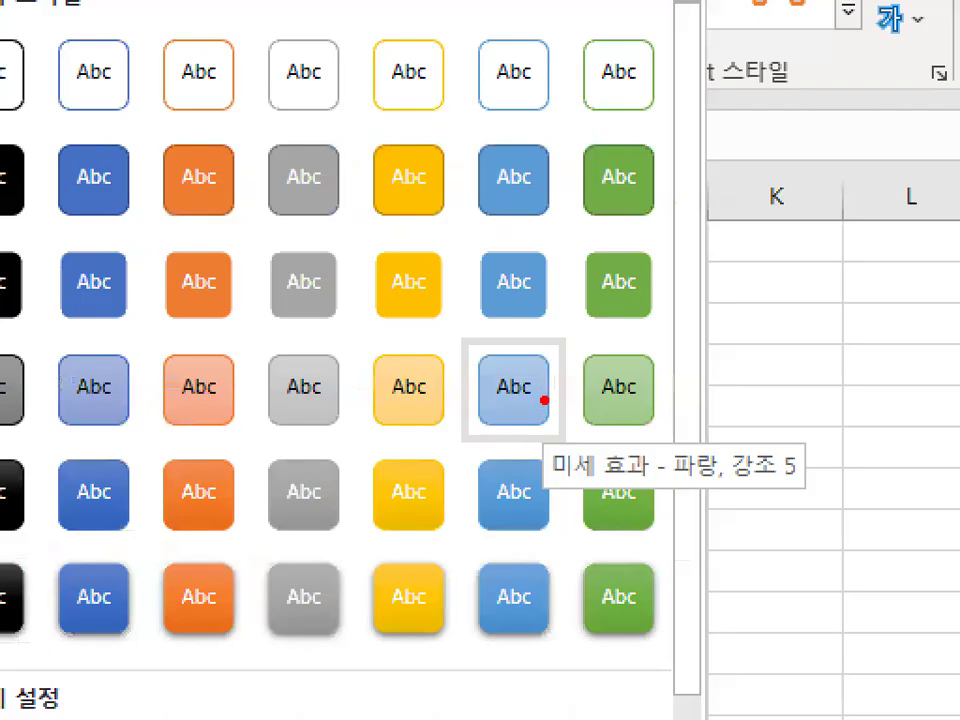
mouse_move(544, 403)
left_mouse_down()
mouse_move(549, 409)
mouse_move(528, 376)
mouse_move(552, 409)
left_mouse_up()
left_click_drag(556, 490, 789, 492)
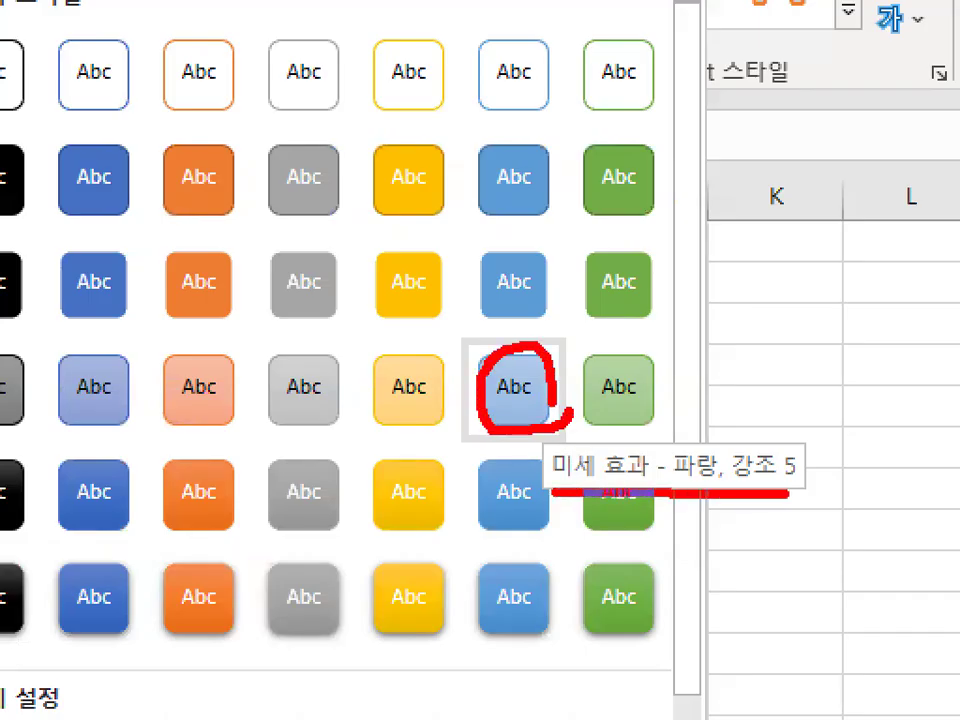
mouse_move(524, 328)
left_mouse_down()
mouse_move(526, 366)
mouse_move(712, 234)
left_mouse_up()
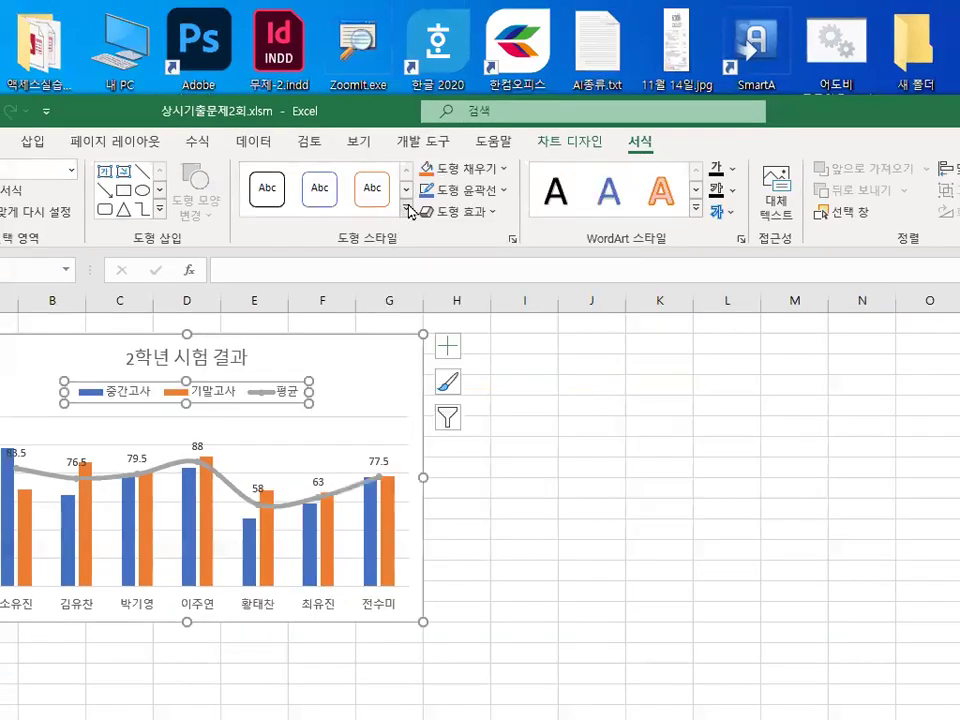
Step: Apply the shape style 미세 효과 - 파랑, 강조 5 to the chart legend, deselect the chart and maximize the workbook window
left_click(405, 205)
left_click(529, 397)
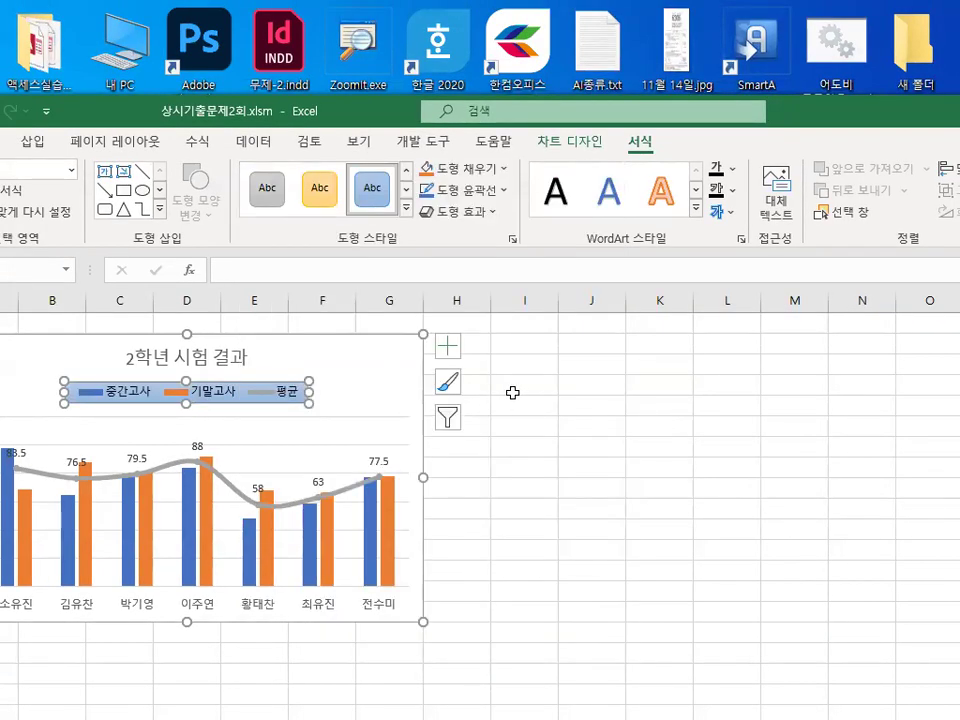
left_click(514, 390)
left_click_drag(346, 383, 331, 435)
mouse_move(304, 399)
left_mouse_down()
mouse_move(312, 430)
mouse_move(491, 290)
left_mouse_up()
key("Escape")
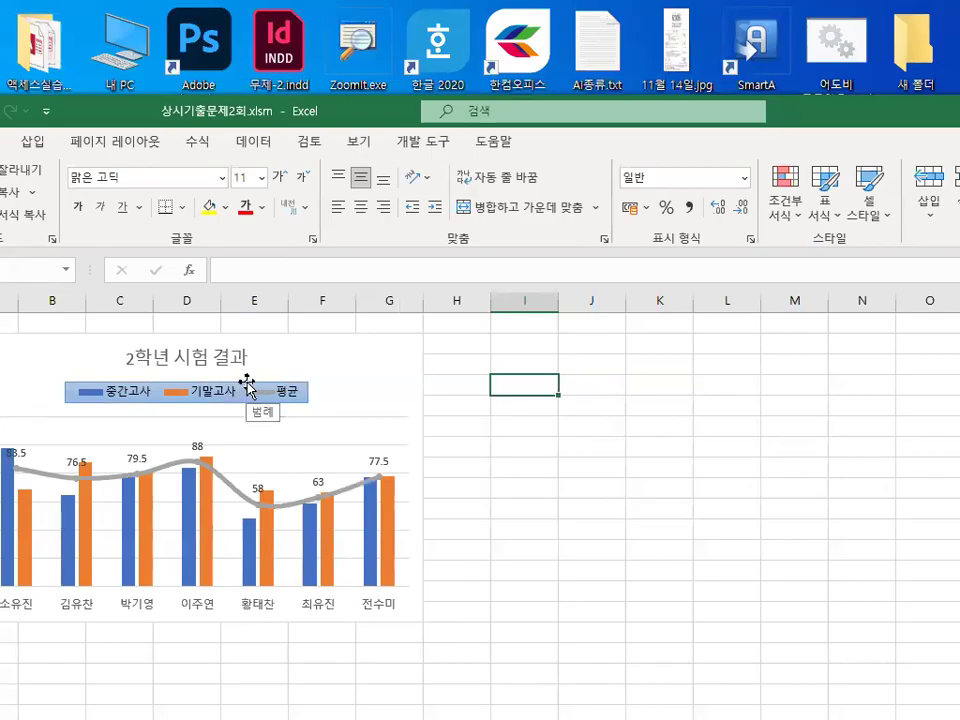
double_click(375, 111)
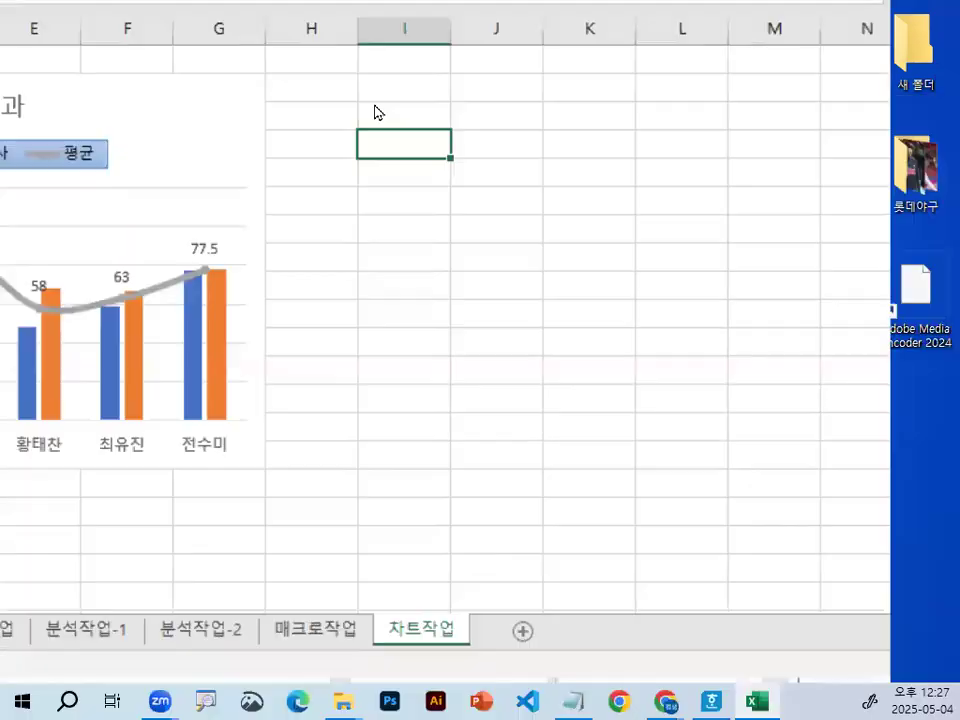
Step: Examine the scale values along the vertical value axis of the 2학년 시험 결과 chart
key("ctrl+1")
left_click(59, 227)
mouse_move(150, 242)
left_mouse_down()
mouse_move(118, 574)
mouse_move(88, 138)
mouse_move(140, 320)
left_mouse_up()
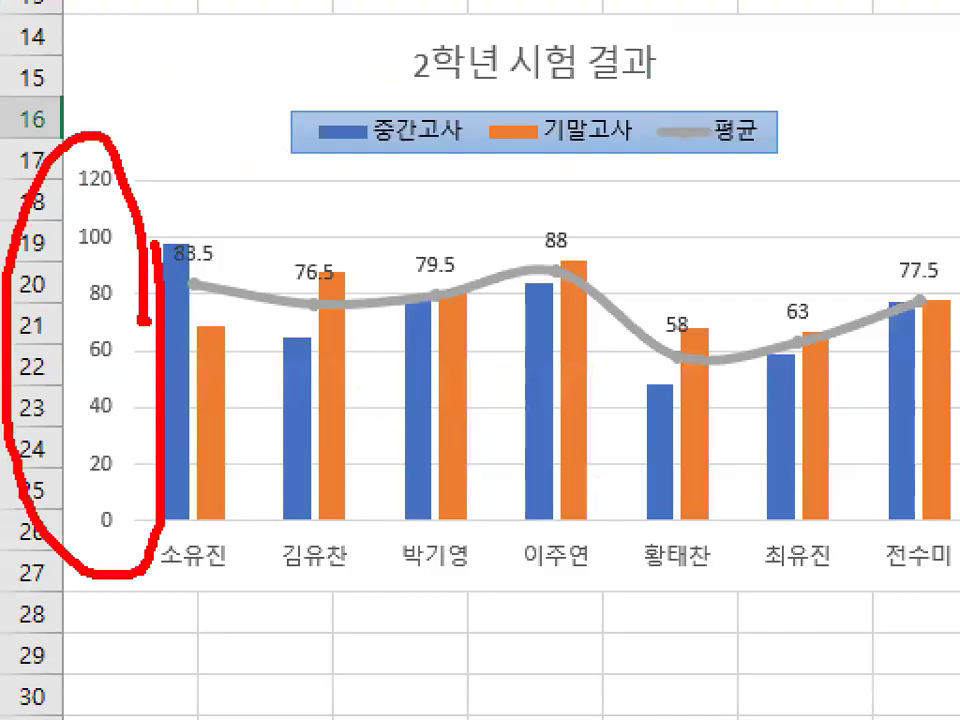
key("Escape")
key("ctrl+1")
mouse_move(178, 460)
left_mouse_down()
mouse_move(122, 508)
mouse_move(150, 461)
left_mouse_up()
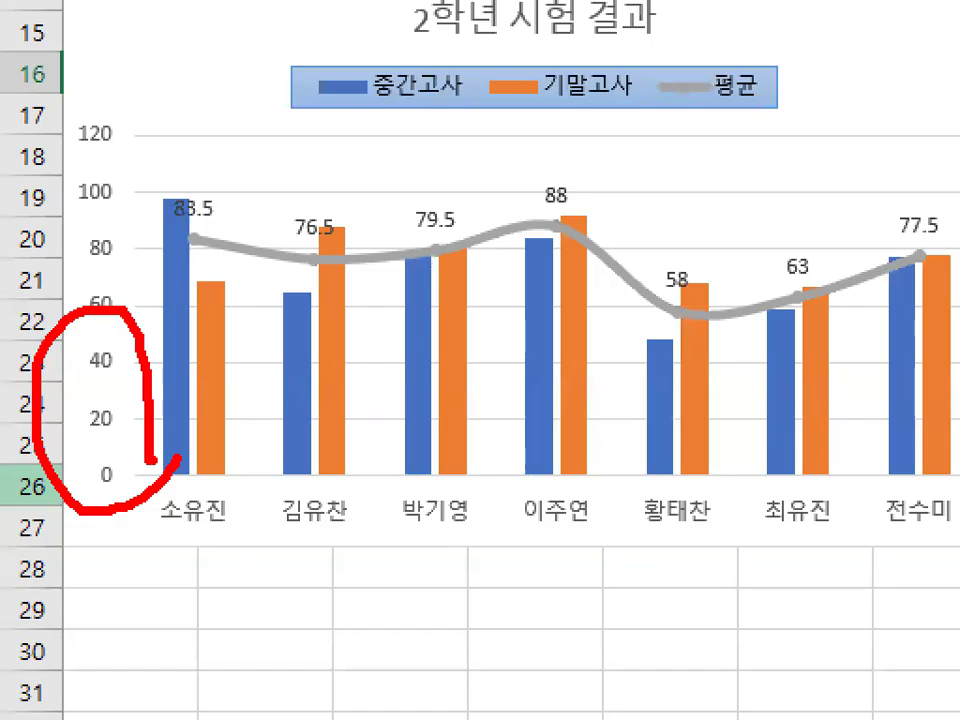
key("Escape")
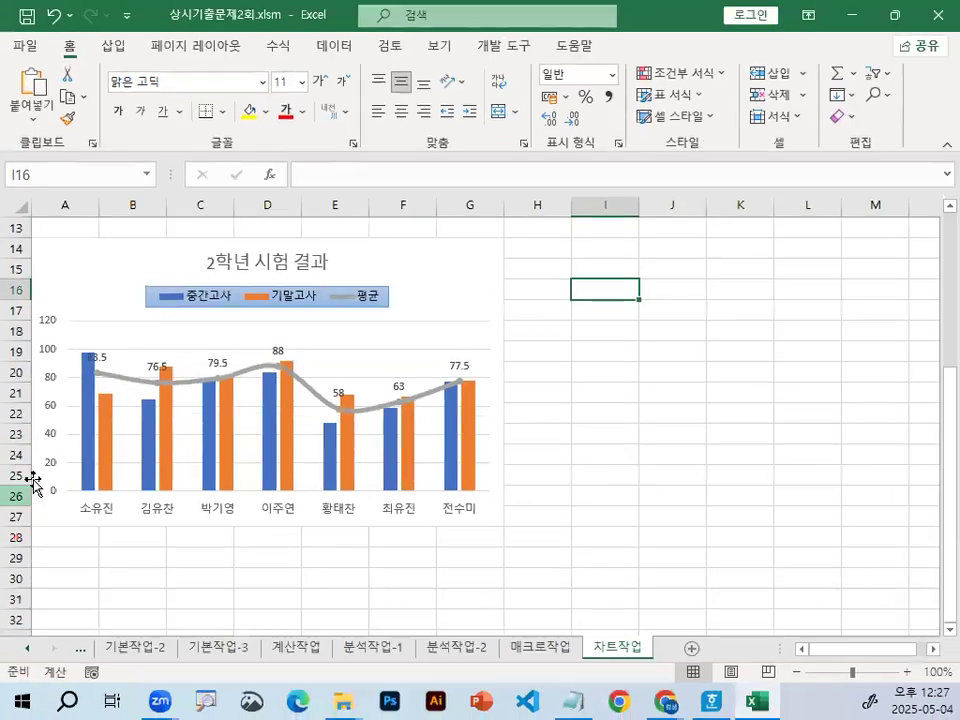
key("ctrl+1")
mouse_move(150, 462)
left_mouse_down()
mouse_move(143, 484)
mouse_move(178, 472)
left_mouse_up()
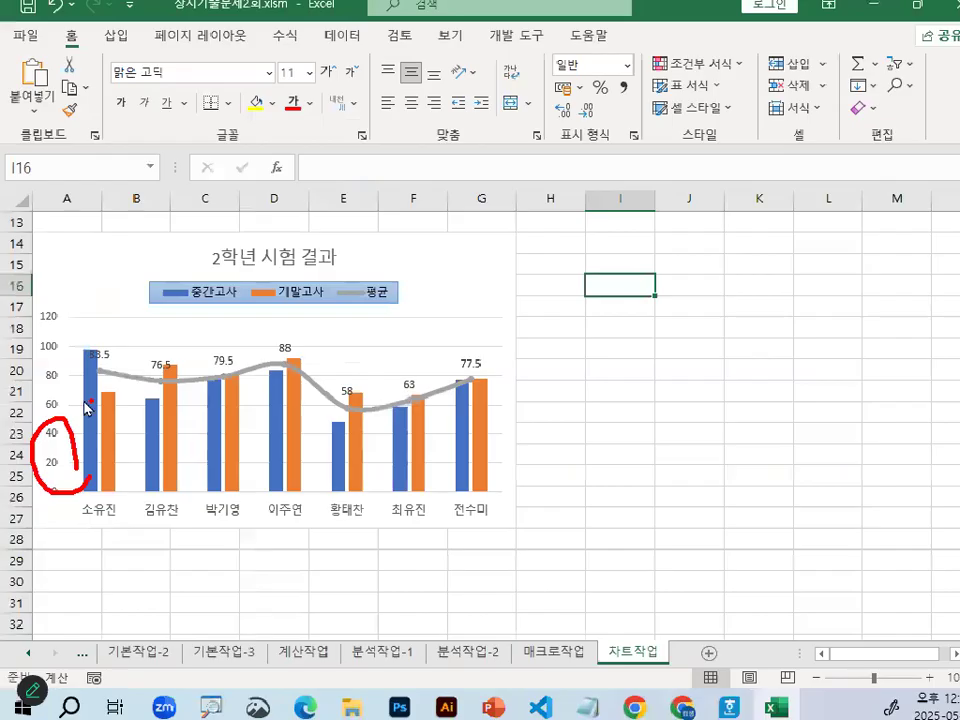
Step: Open the axis formatting for the chart's vertical value axis and set its major unit (기본) to 10
left_click(48, 360)
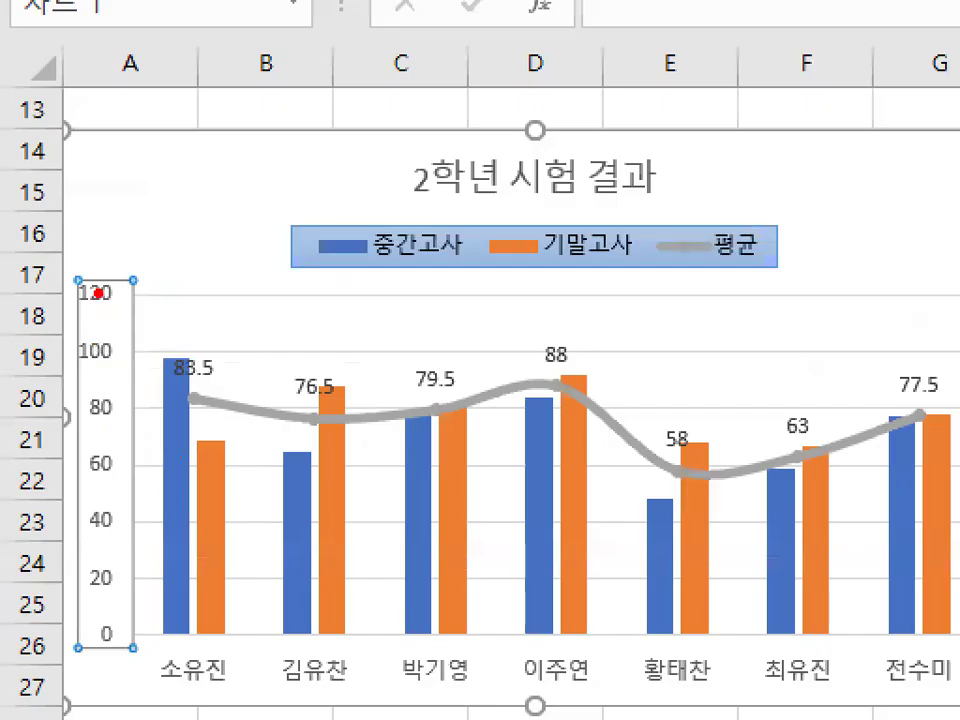
left_click_drag(47, 328, 81, 293)
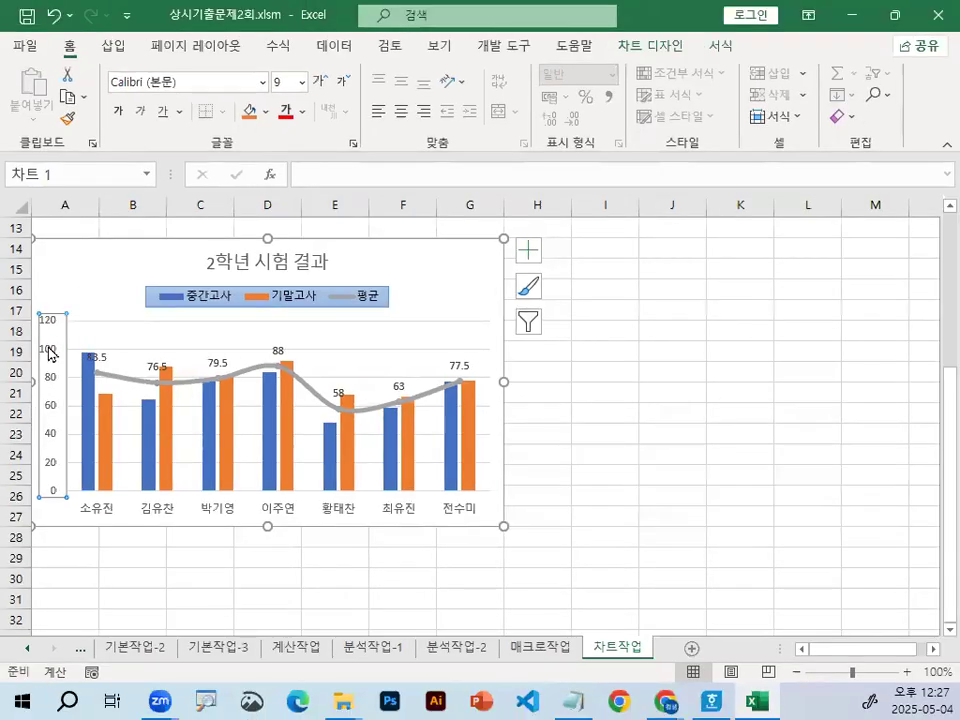
double_click(95, 352)
mouse_move(557, 170)
left_mouse_down()
mouse_move(552, 182)
mouse_move(478, 152)
mouse_move(594, 141)
mouse_move(592, 150)
left_mouse_up()
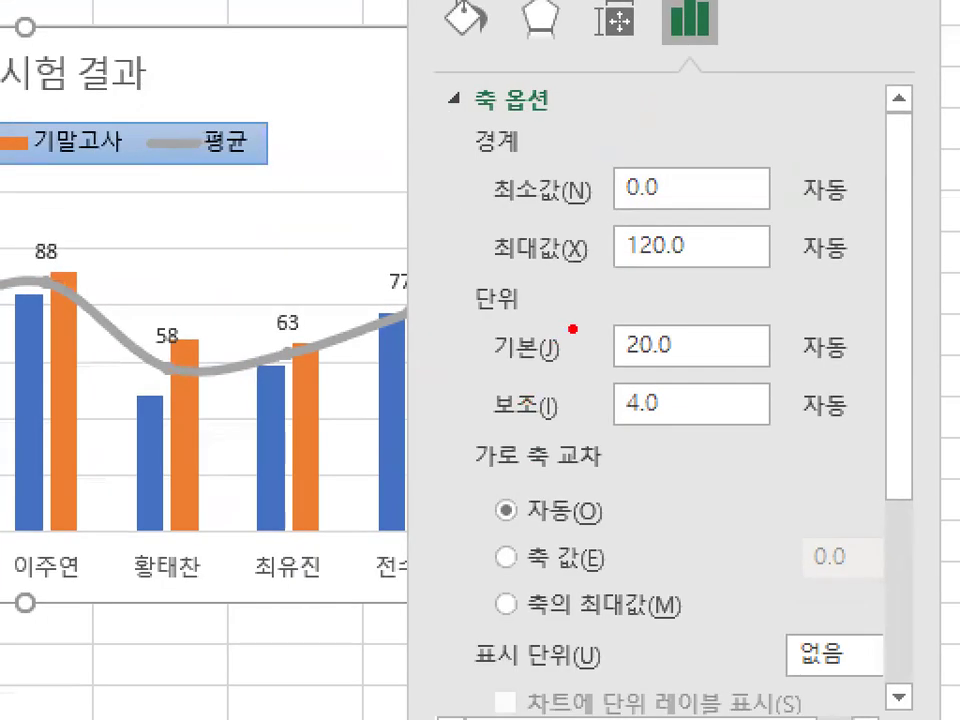
mouse_move(572, 327)
left_mouse_down()
mouse_move(463, 338)
mouse_move(529, 294)
mouse_move(573, 333)
left_mouse_up()
mouse_move(706, 337)
left_mouse_down()
mouse_move(570, 368)
mouse_move(712, 335)
left_mouse_up()
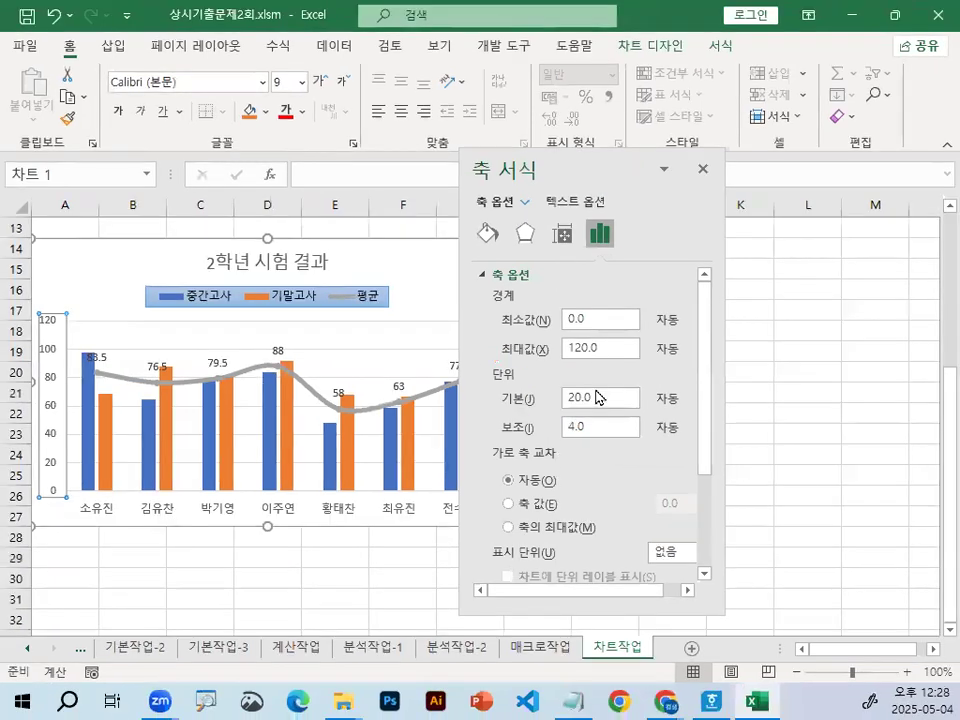
left_click(590, 396)
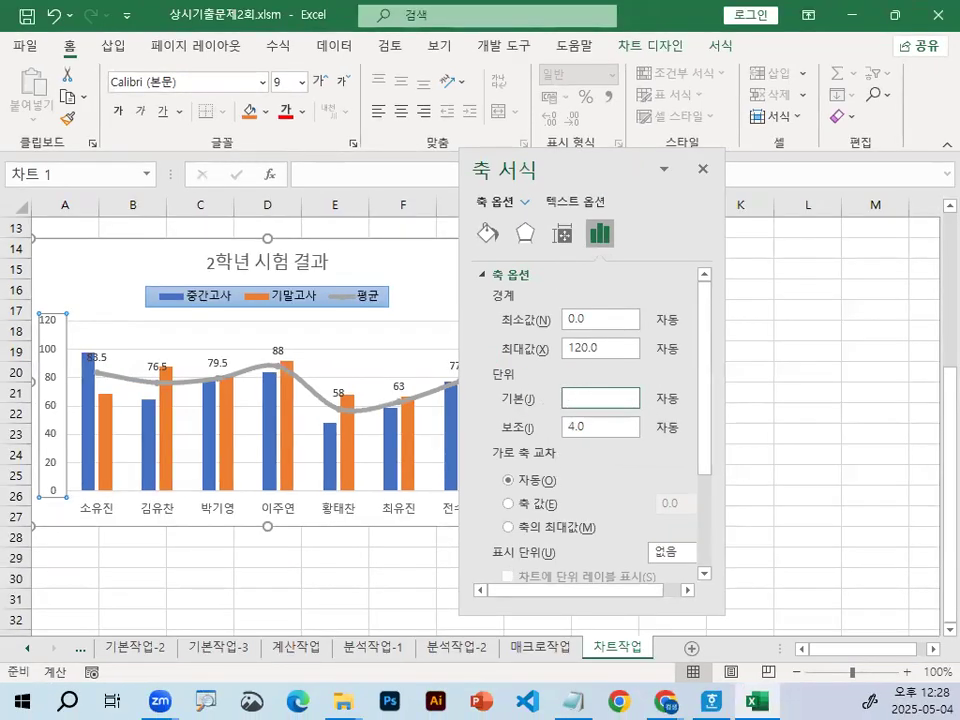
type("10")
left_click_drag(636, 165, 525, 37)
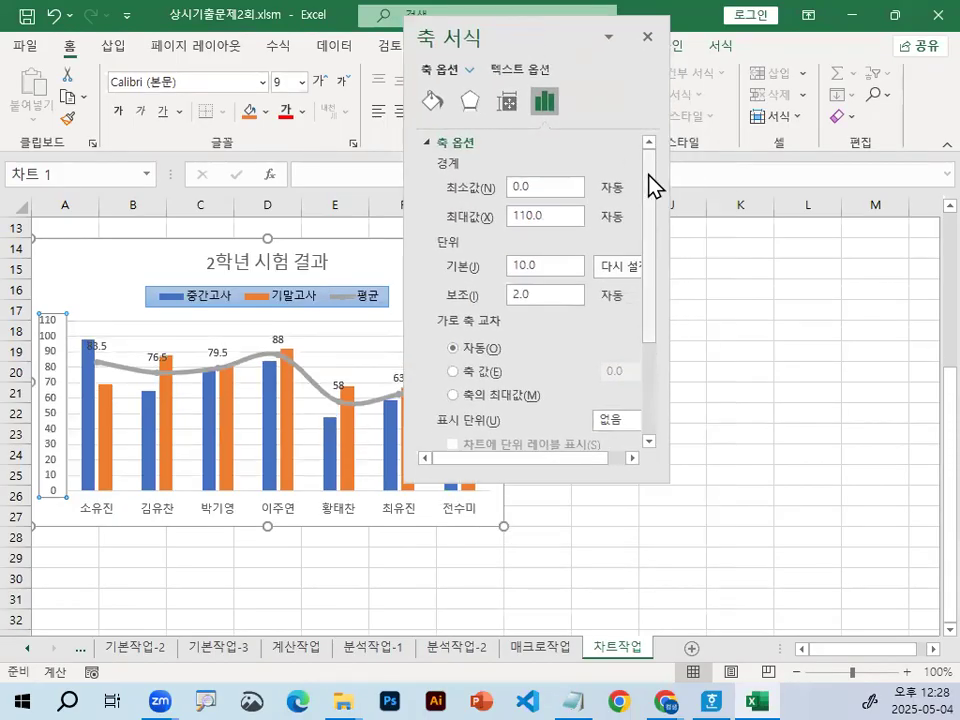
Step: Set the vertical axis's number format (표시 형식) category to 숫자
scroll(655, 296, "down", 3)
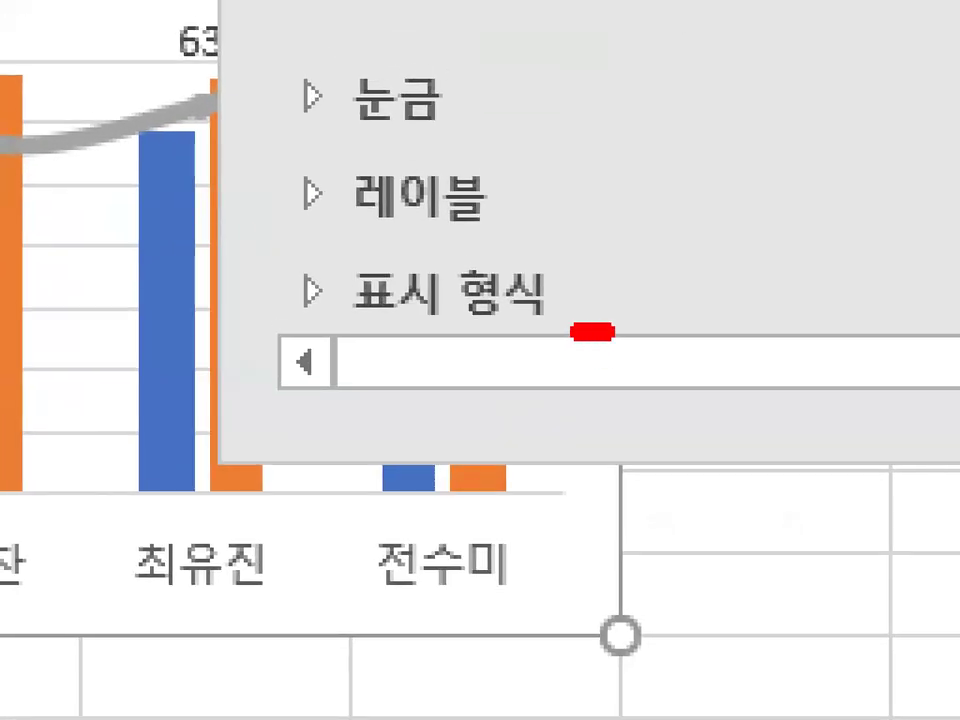
mouse_move(591, 331)
left_mouse_down()
mouse_move(300, 255)
mouse_move(550, 300)
left_mouse_up()
mouse_move(450, 205)
left_mouse_down()
mouse_move(490, 250)
mouse_move(680, 96)
left_mouse_up()
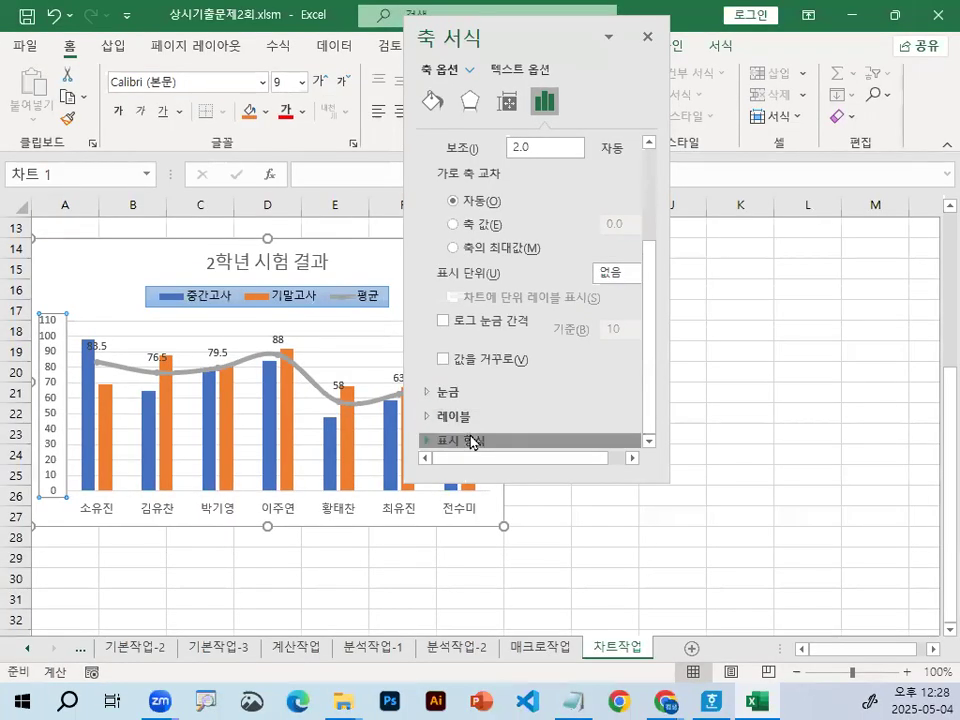
left_click(475, 436)
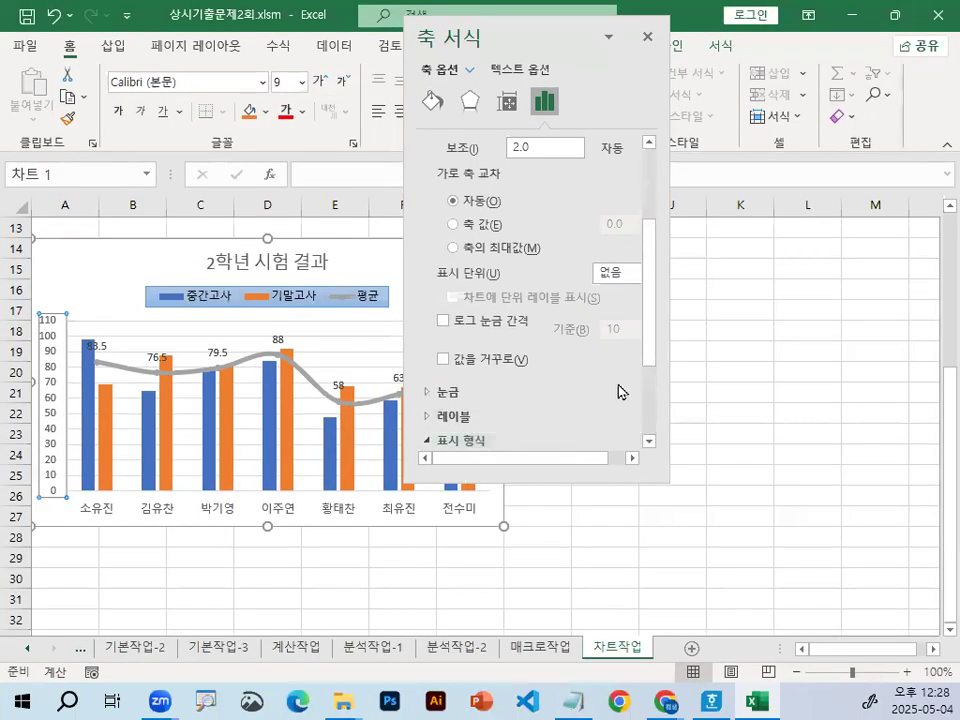
scroll(664, 387, "down", 3)
mouse_move(484, 340)
left_mouse_down()
mouse_move(403, 345)
mouse_move(501, 350)
left_mouse_up()
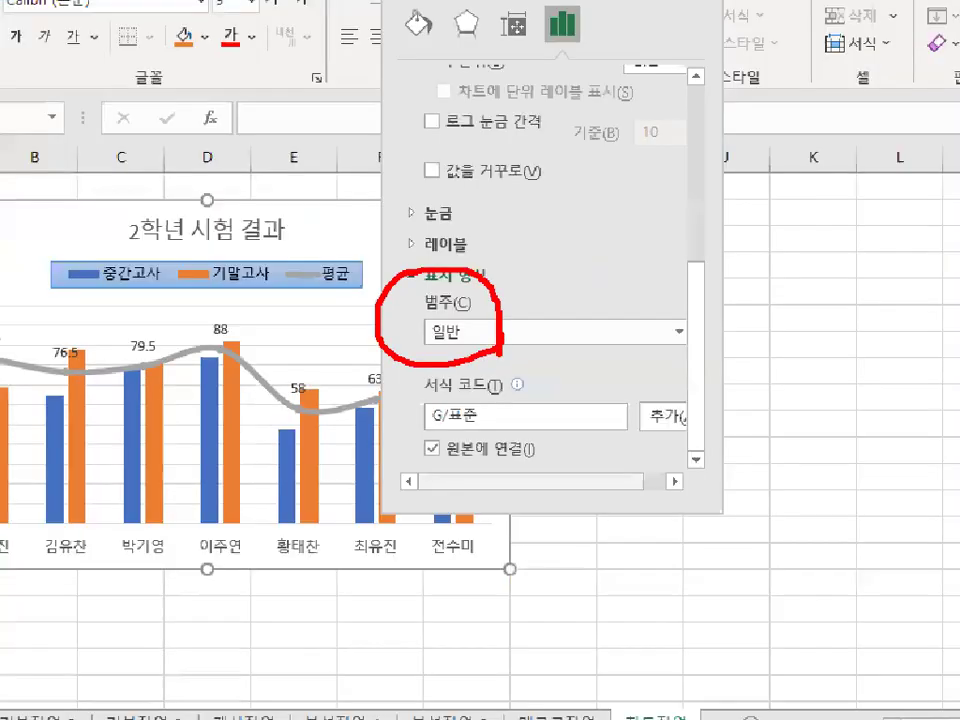
left_click(505, 336)
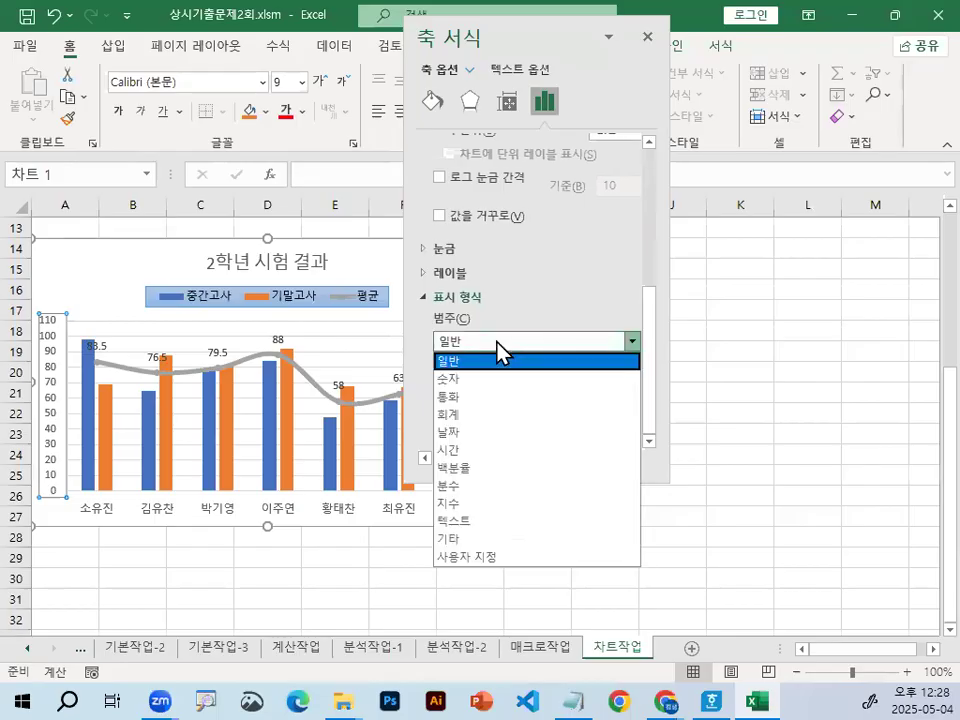
left_click(483, 383)
Step: Set the vertical axis labels' decimal places (소수 자릿수) to 1, close the axis formatting and deselect the chart
mouse_move(461, 339)
left_mouse_down()
mouse_move(456, 349)
mouse_move(438, 314)
mouse_move(475, 340)
left_mouse_up()
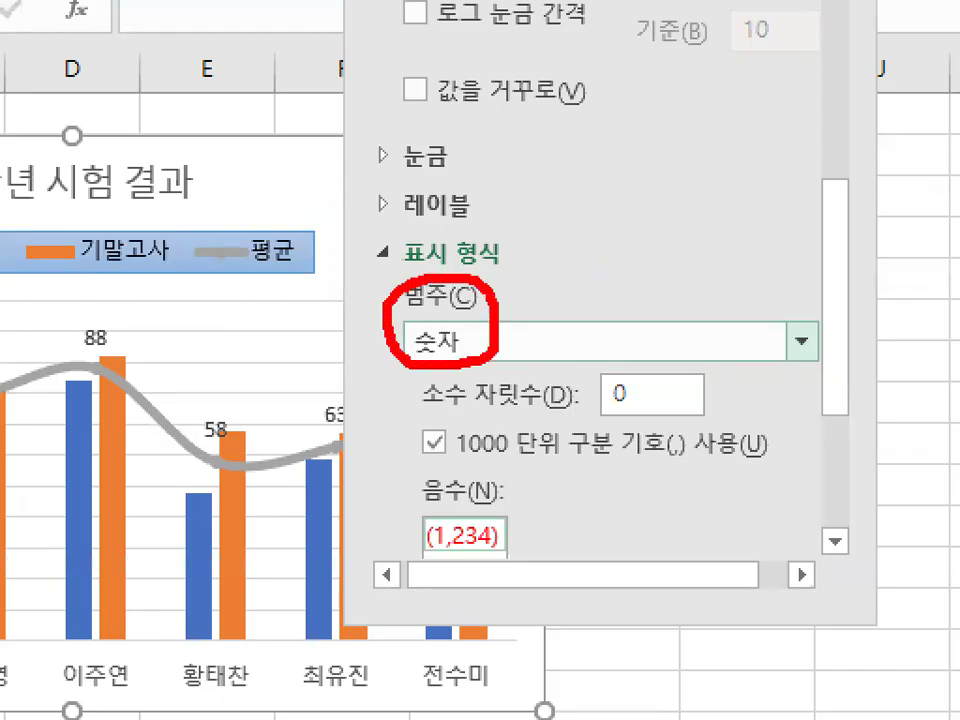
mouse_move(425, 418)
left_mouse_down()
mouse_move(652, 416)
mouse_move(630, 416)
mouse_move(612, 368)
mouse_move(650, 402)
left_mouse_up()
key("Escape")
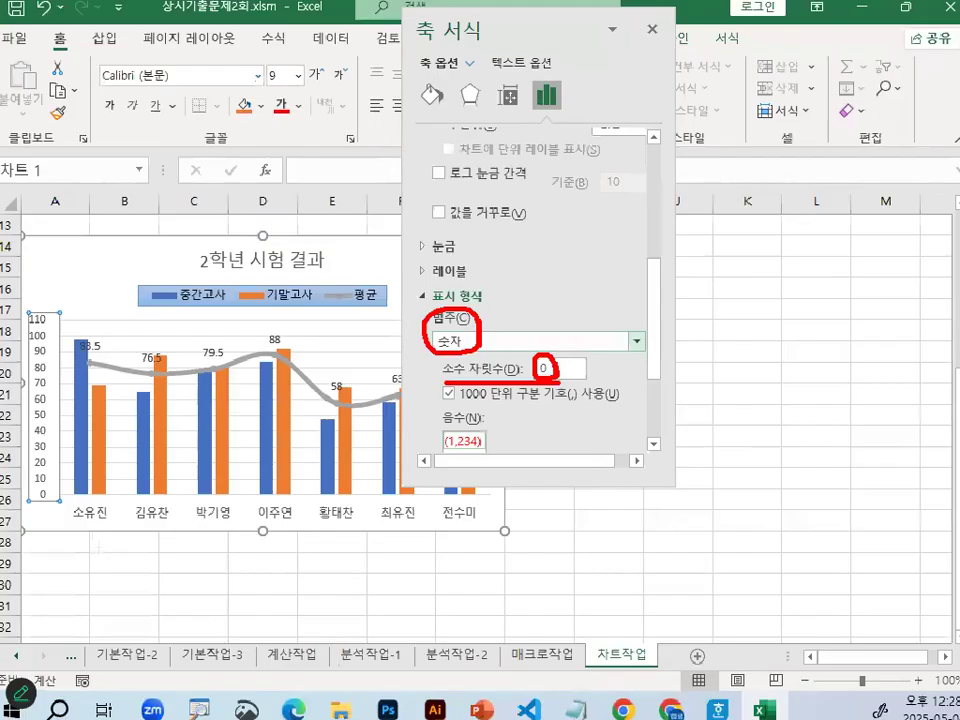
left_click(629, 402)
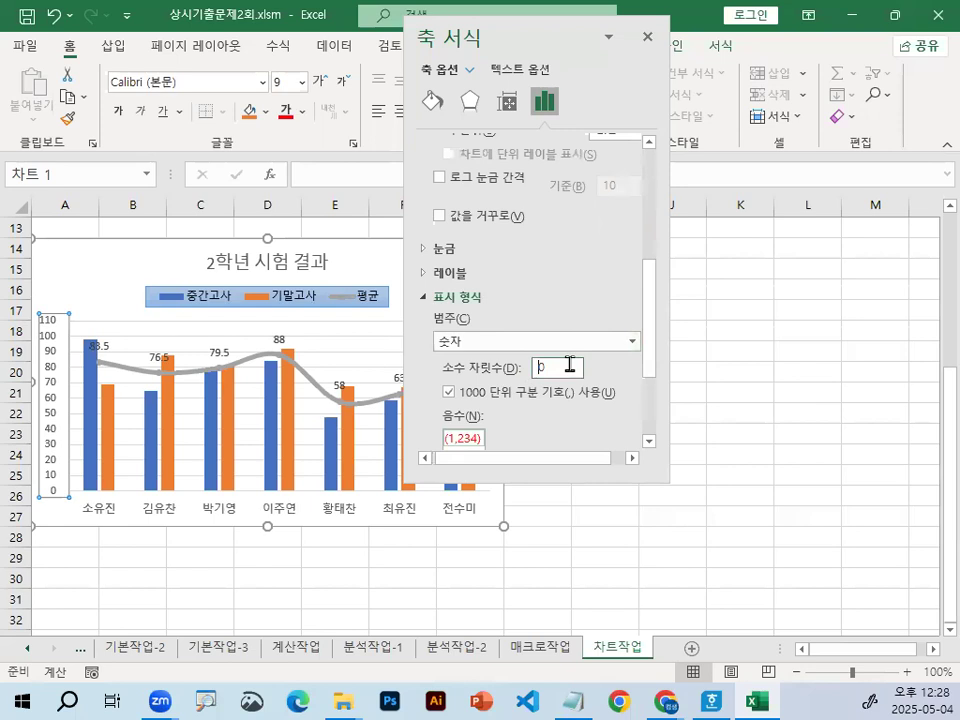
type("1")
left_click(647, 36)
left_click(675, 390)
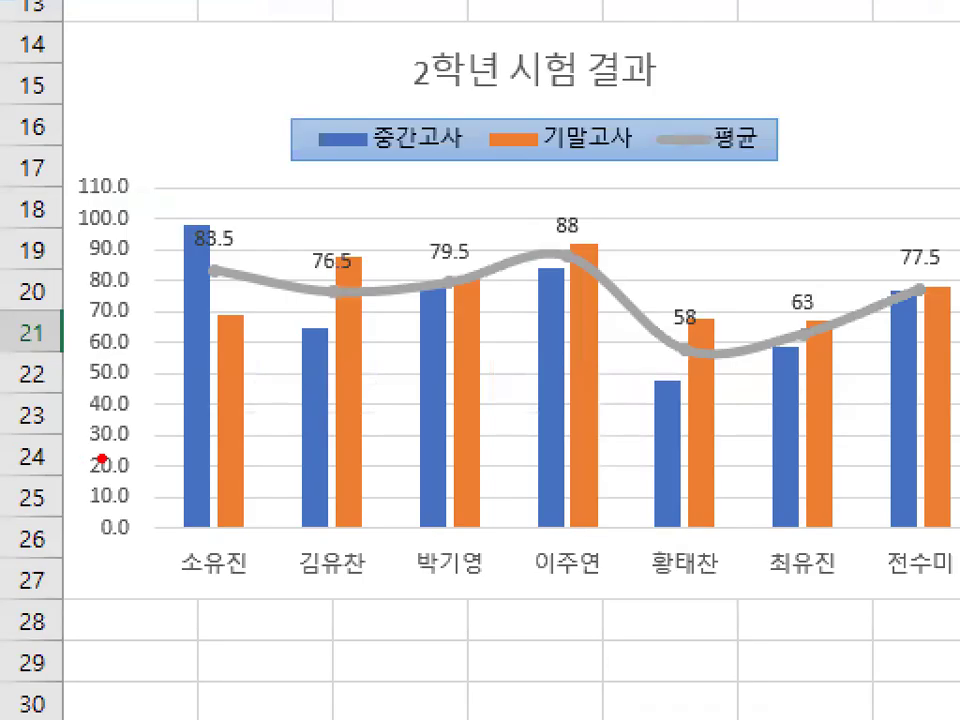
Step: Check the tick spacing and decimal places of the labels along the chart's vertical axis
mouse_move(70, 481)
left_mouse_down()
mouse_move(45, 497)
mouse_move(18, 402)
left_mouse_up()
mouse_move(38, 350)
left_mouse_down()
mouse_move(162, 402)
mouse_move(144, 550)
left_mouse_up()
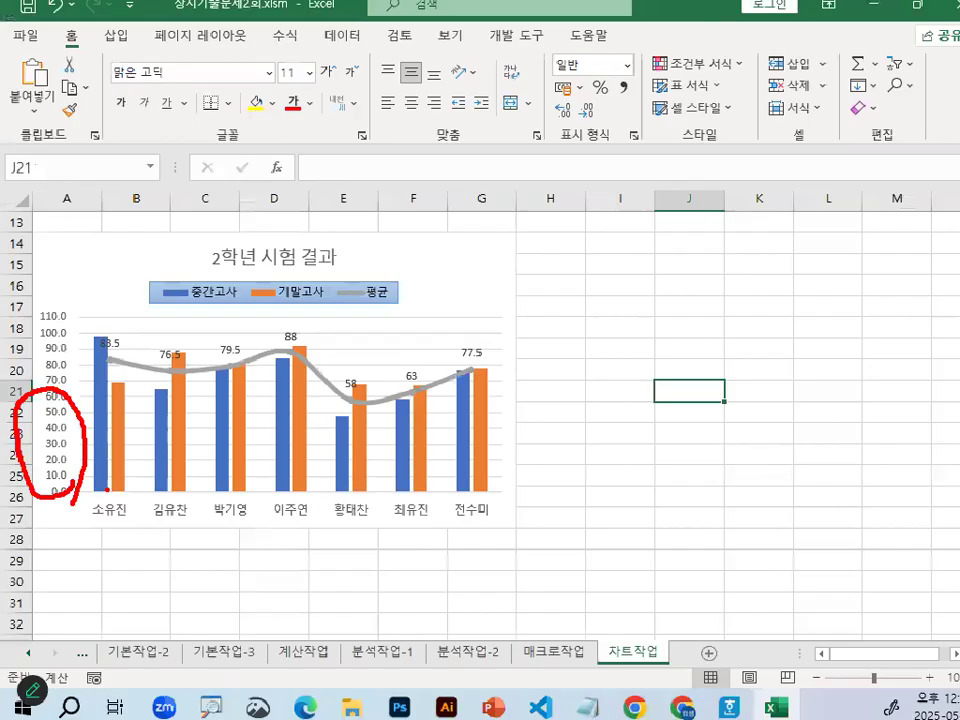
left_click(699, 436)
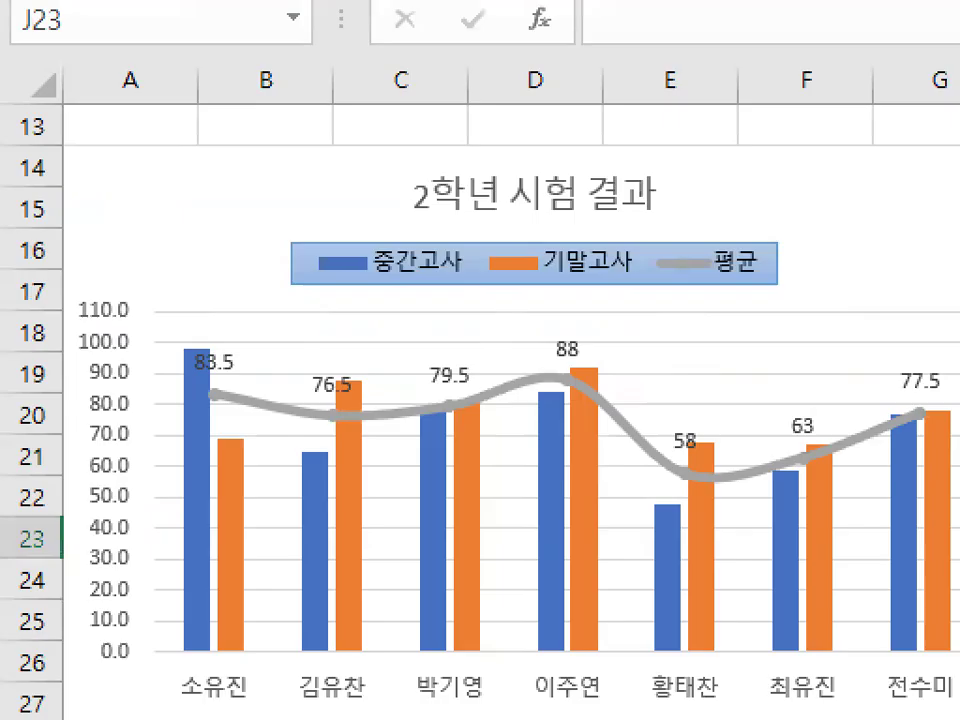
left_click_drag(95, 365, 1, 377)
left_click_drag(1, 425, 251, 385)
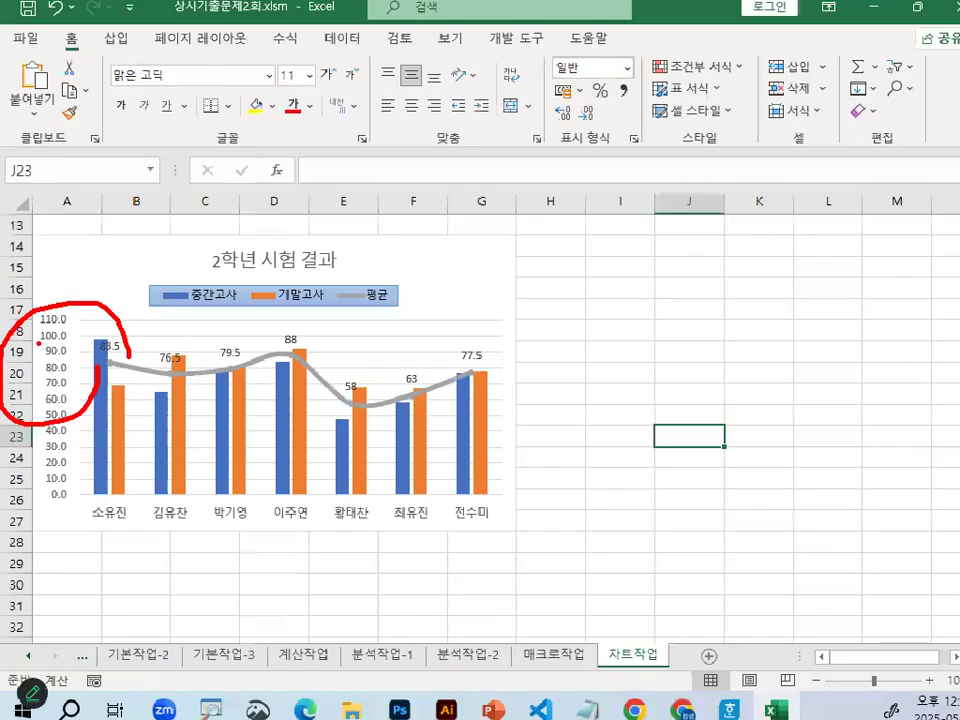
key("Escape")
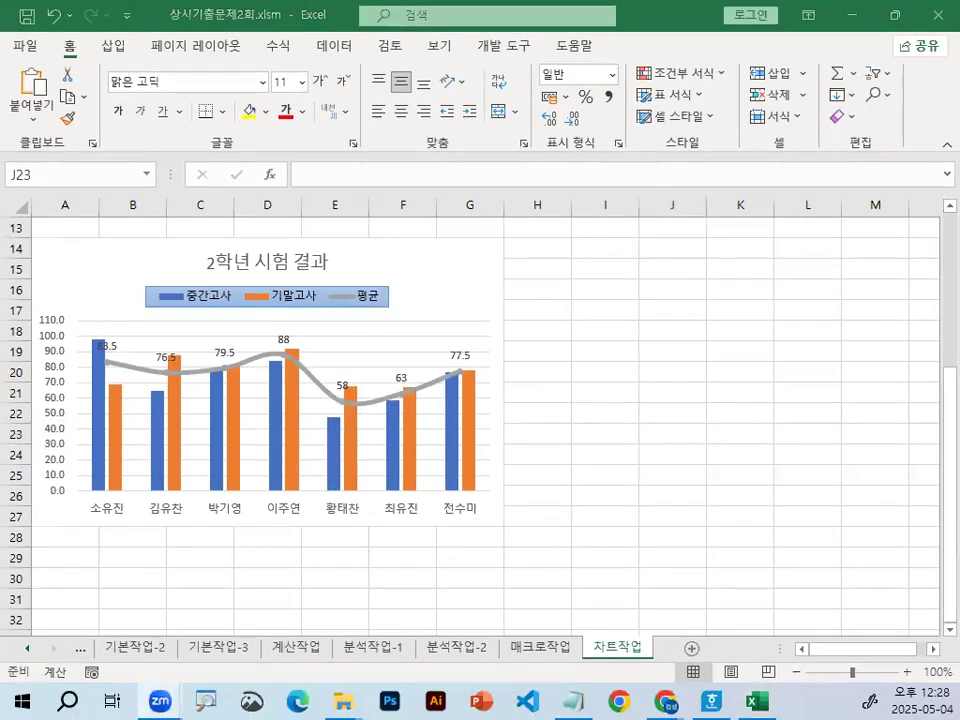
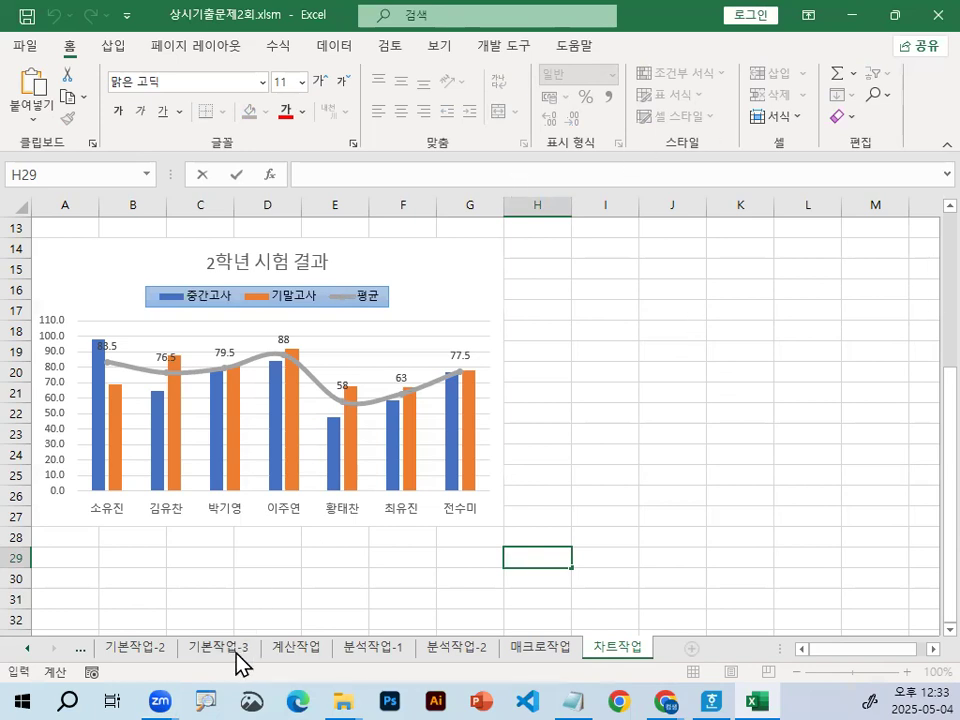
Step: Switch to the 계산작업 sheet and set the font of all its cells to a견고딕
left_click(312, 650)
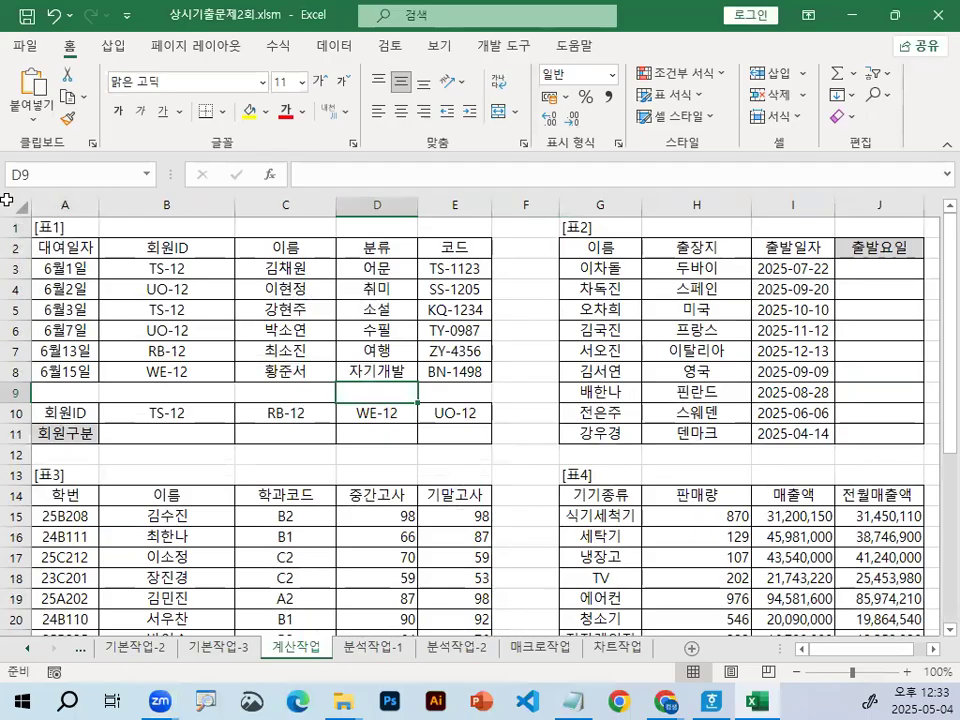
left_click(8, 201)
left_click(263, 83)
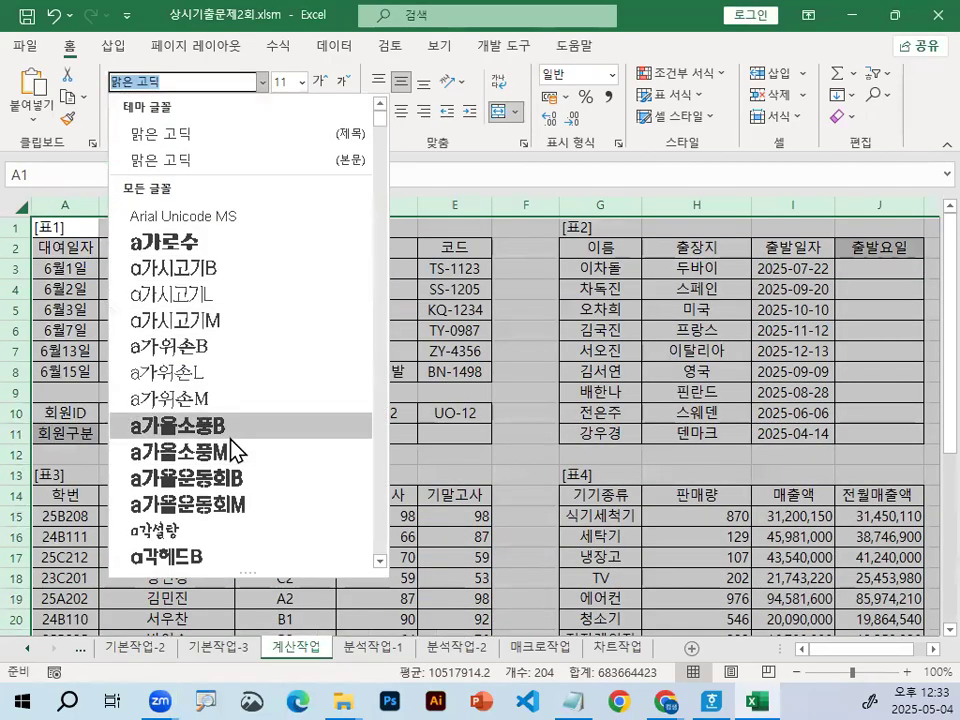
scroll(232, 450, "down", 8)
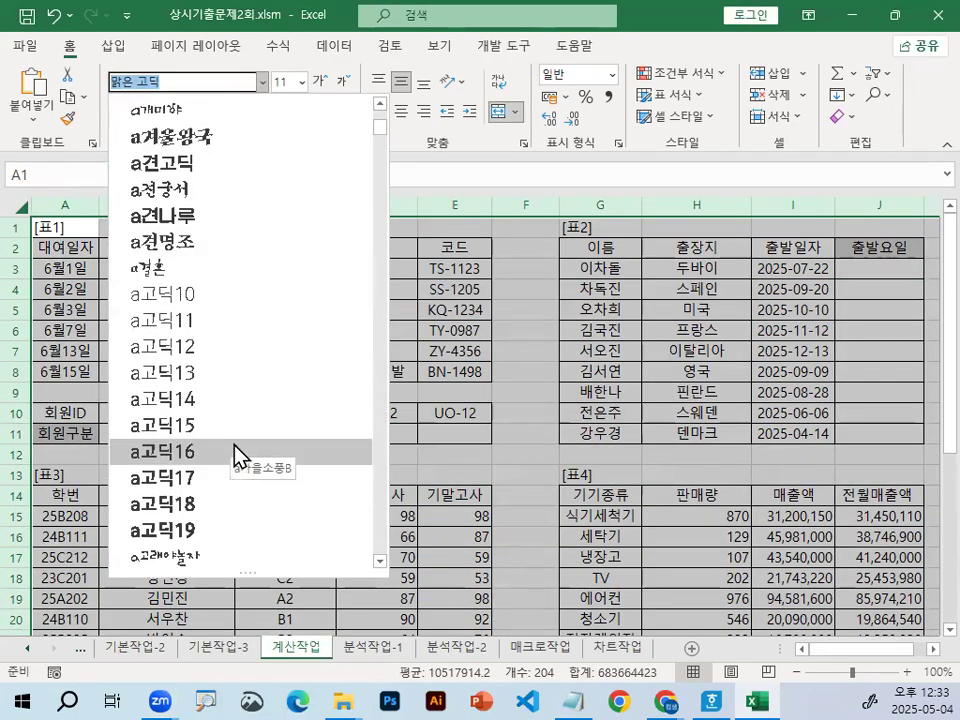
scroll(245, 493, "down", 1)
scroll(230, 480, "up", 3)
left_click(214, 326)
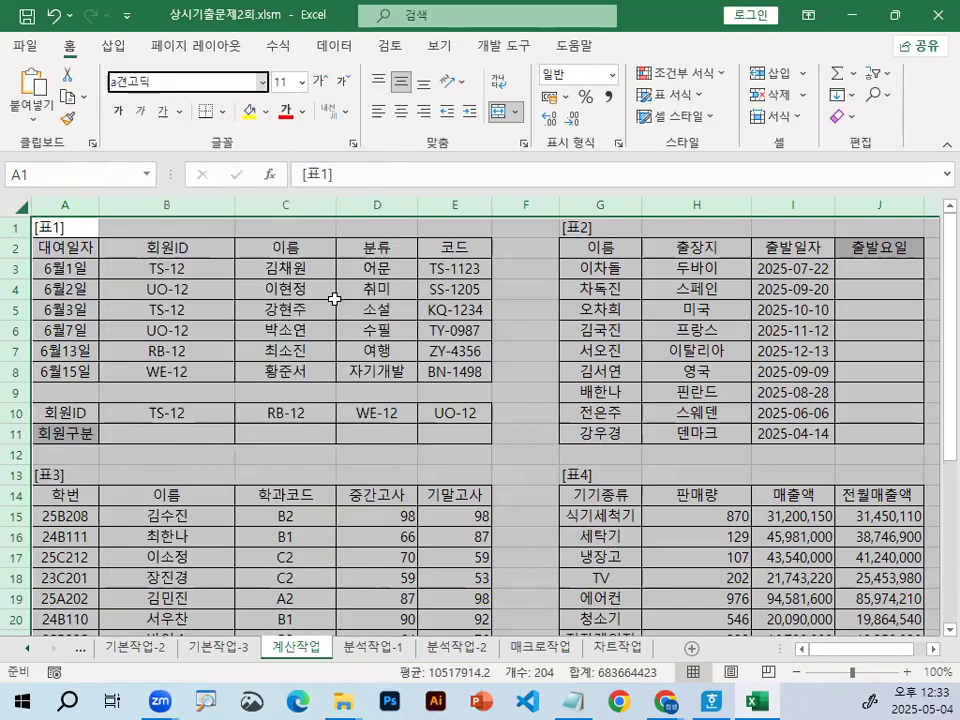
left_click(356, 286)
Step: Collapse the ribbon and zoom the 계산작업 sheet to 190% around [표1] and [표2]
scroll(349, 378, "up", 3)
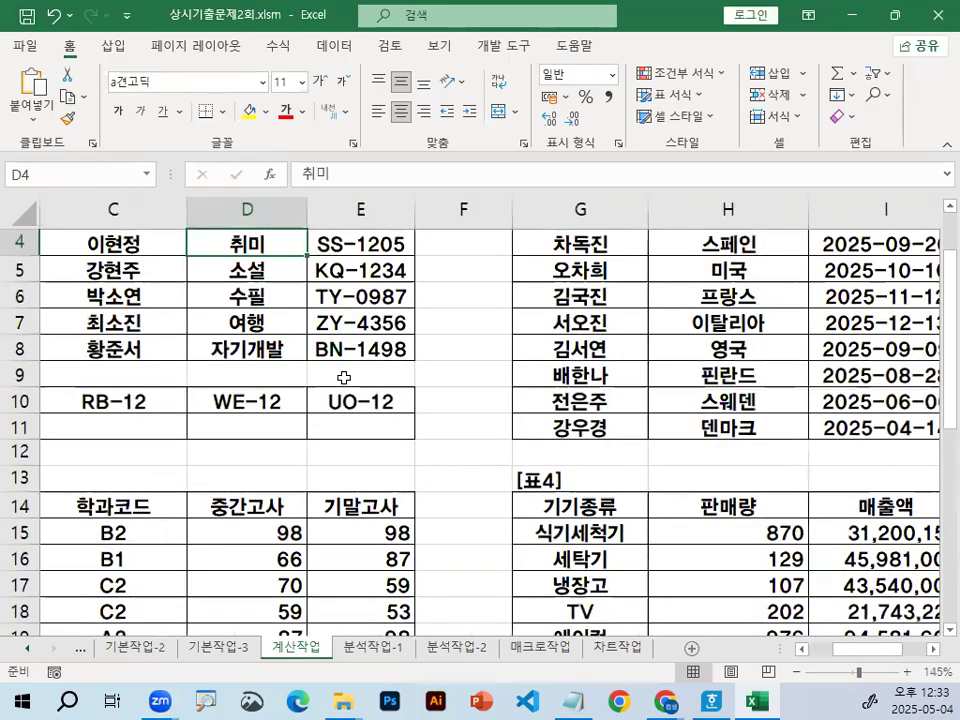
key("ctrl+F1")
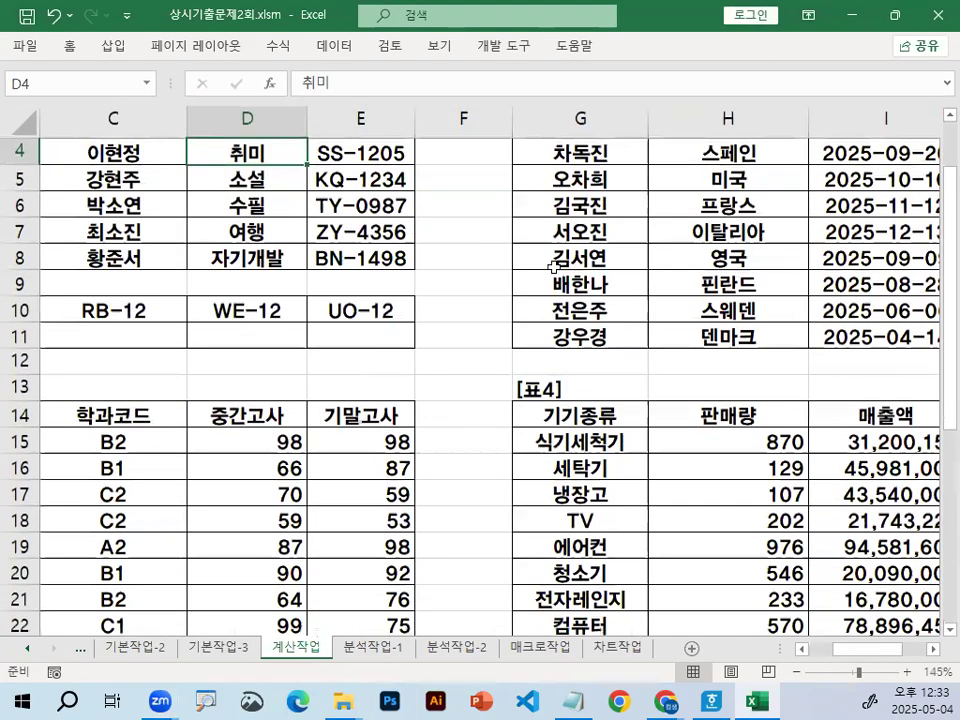
scroll(514, 294, "up", 1)
left_click(420, 214)
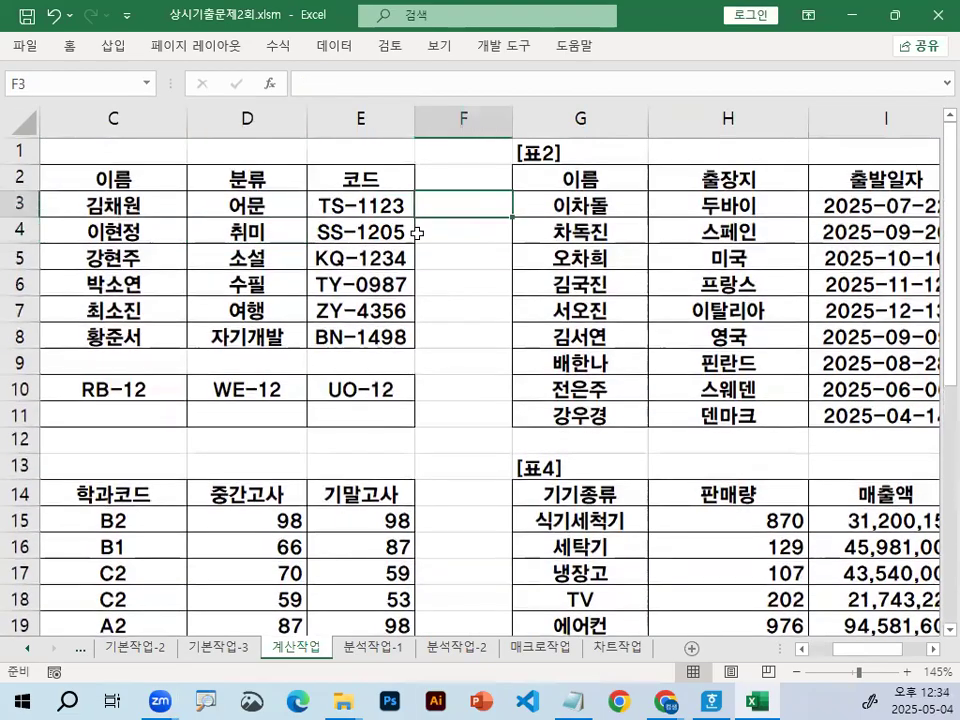
scroll(430, 243, "up", 3)
left_click(426, 226)
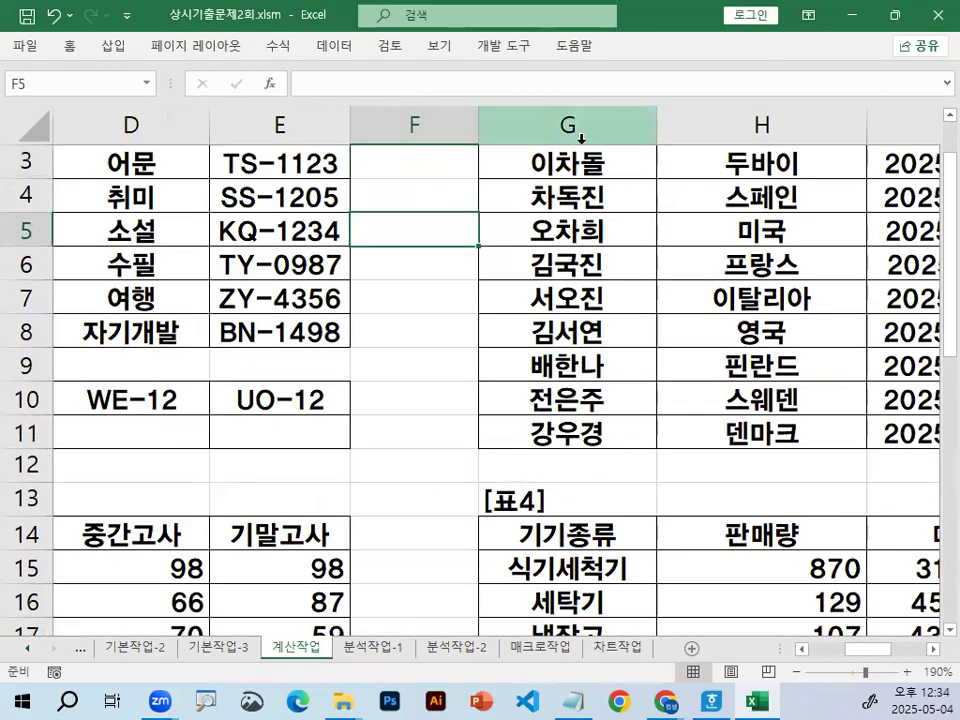
Step: Examine the 회원ID cells B3:B8 in [표1] and the empty 회원구분 row 11 on the 계산작업 sheet
left_click(386, 195)
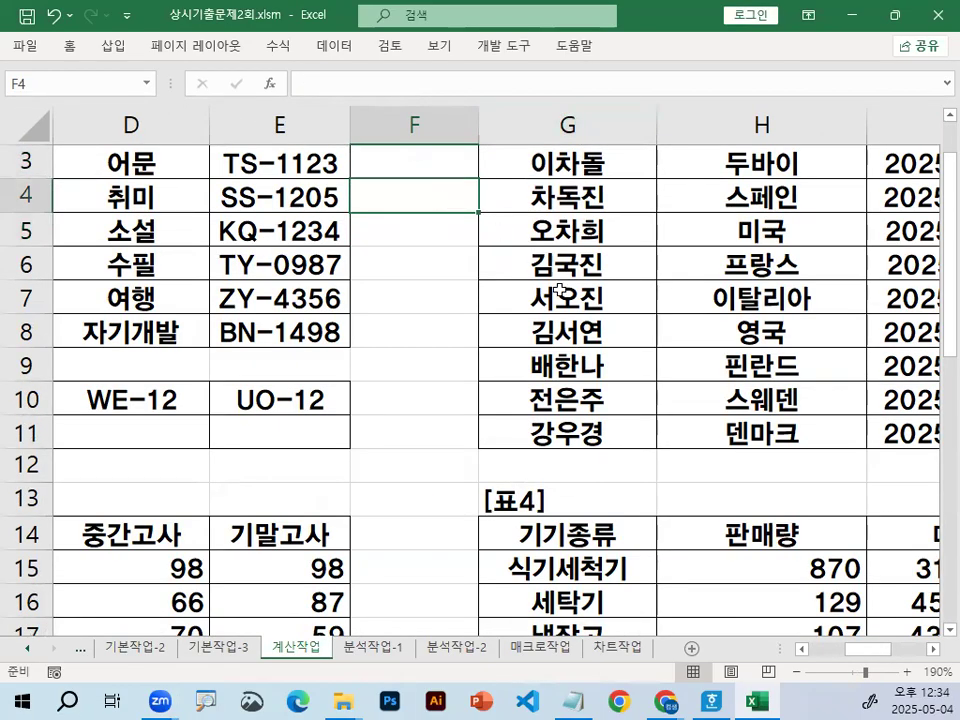
left_click(665, 272)
scroll(722, 630, "left", 3)
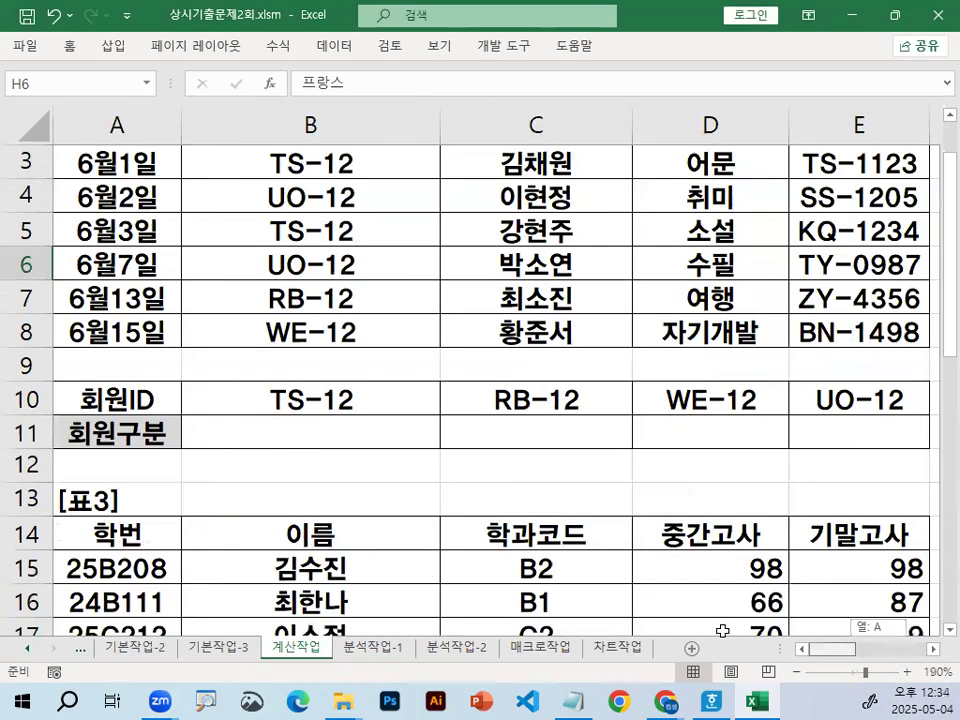
left_click(383, 433)
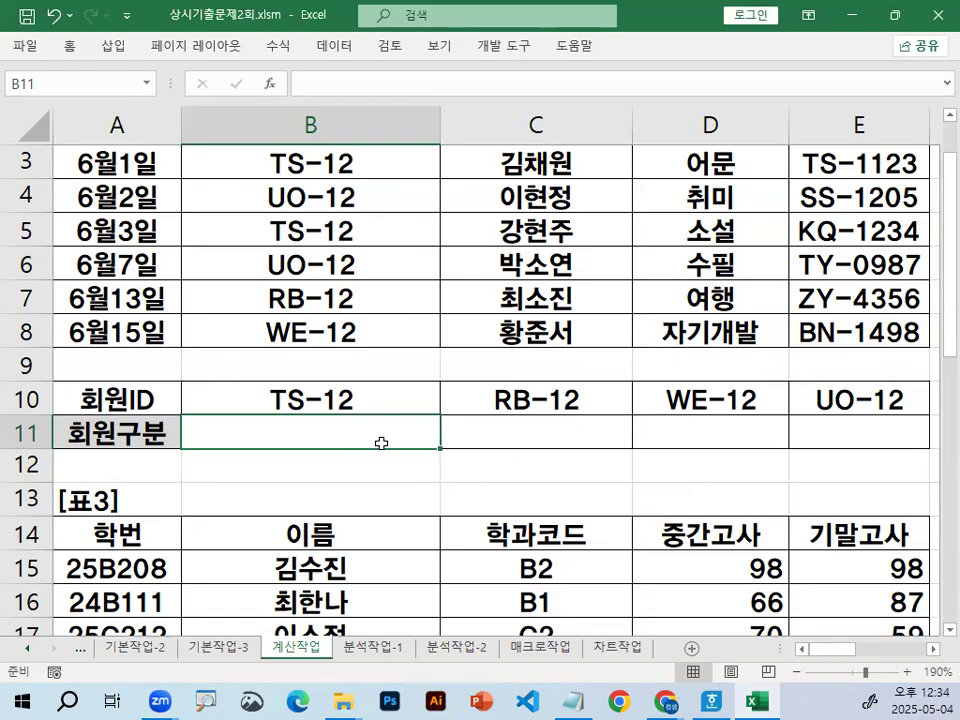
scroll(381, 443, "up", 2)
left_click_drag(325, 228, 312, 399)
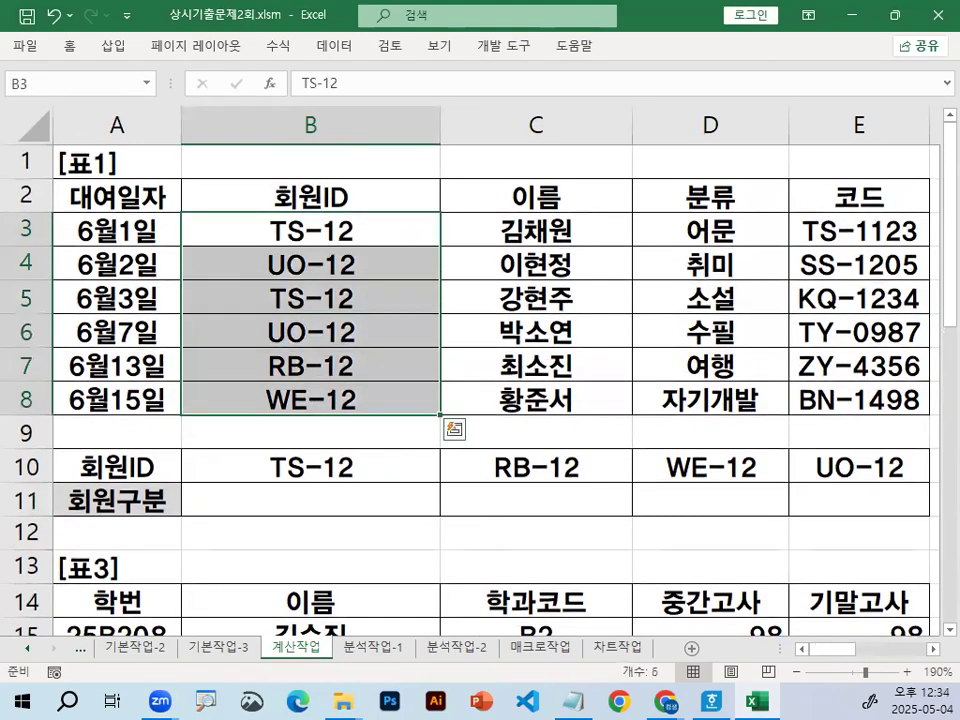
mouse_move(264, 222)
left_mouse_down()
mouse_move(236, 385)
mouse_move(246, 409)
left_mouse_up()
left_click(354, 304)
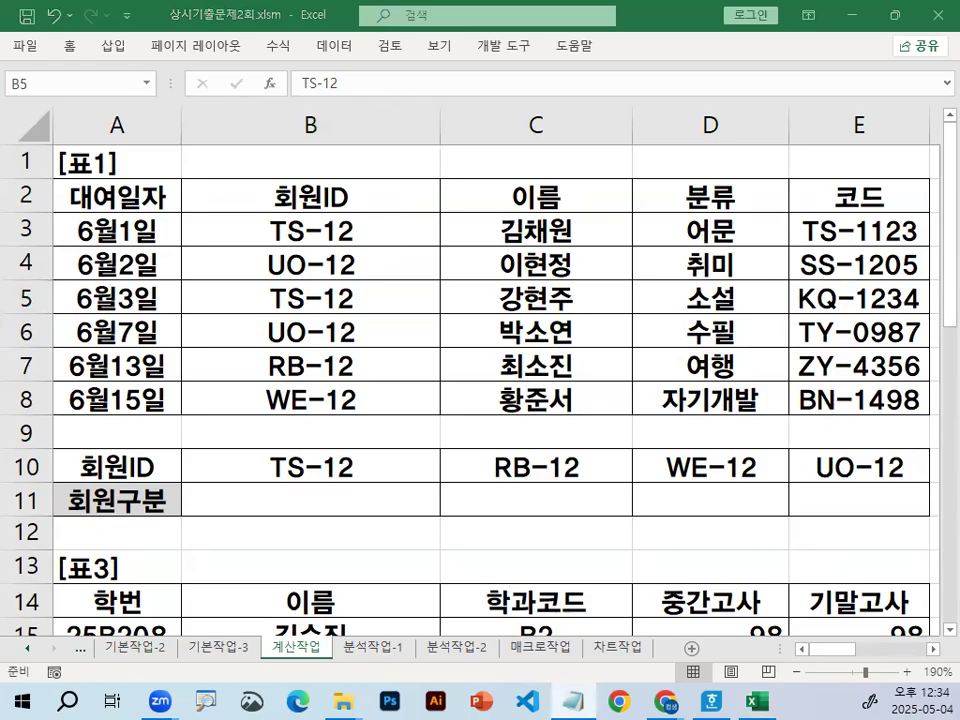
Step: Switch to the Notepad class notes and add the heading "문제2 - 계산작업" under <상시기출 02>
key("alt+Tab")
key("Return")
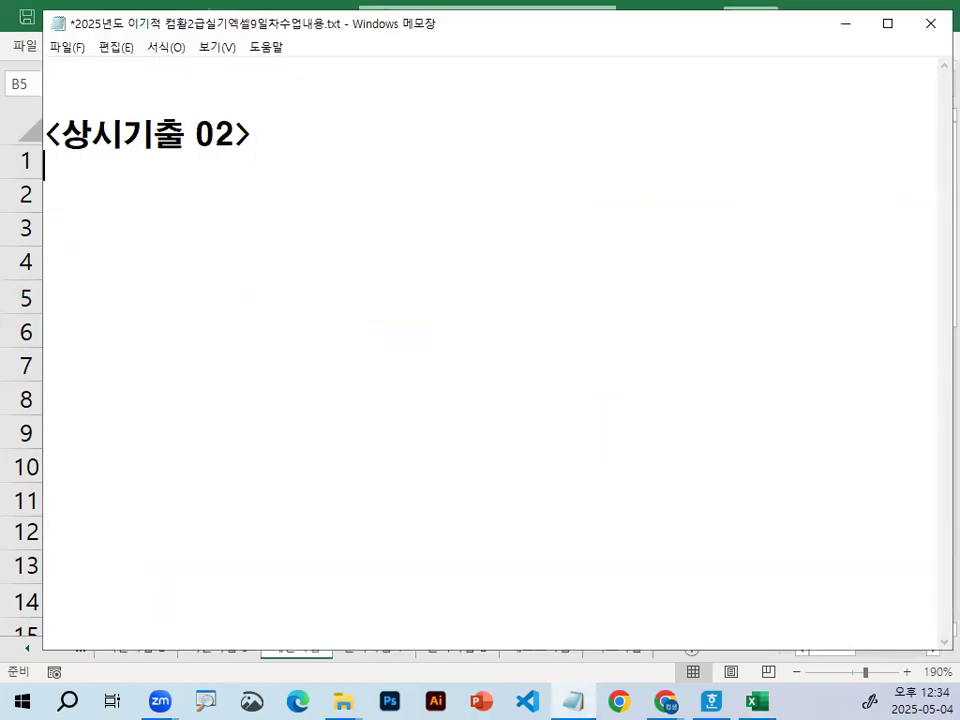
type("문제")
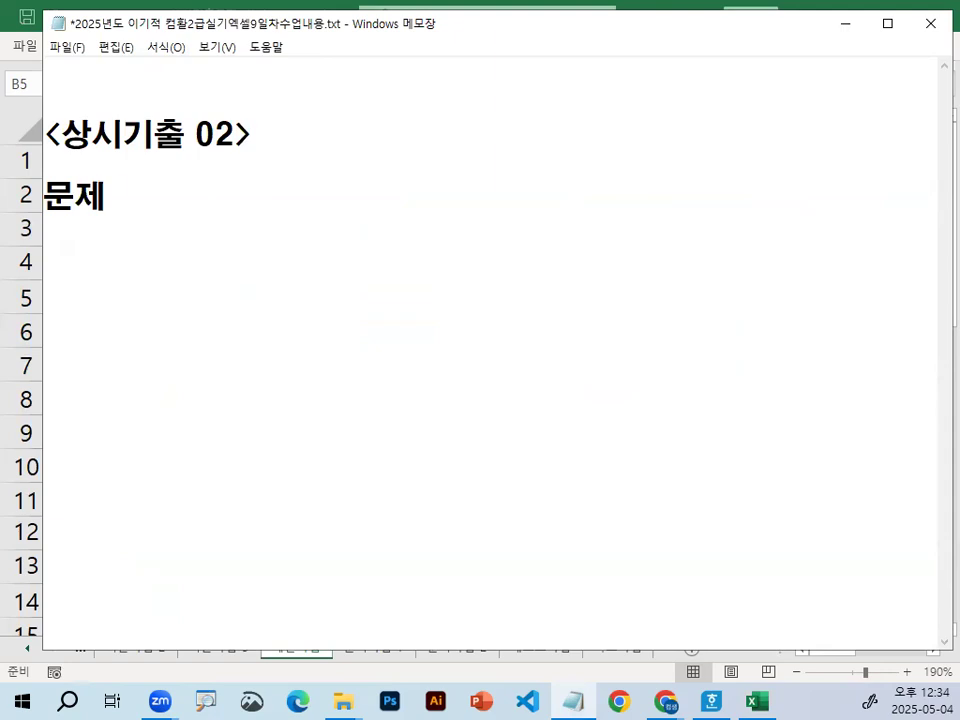
type("2 - 계산")
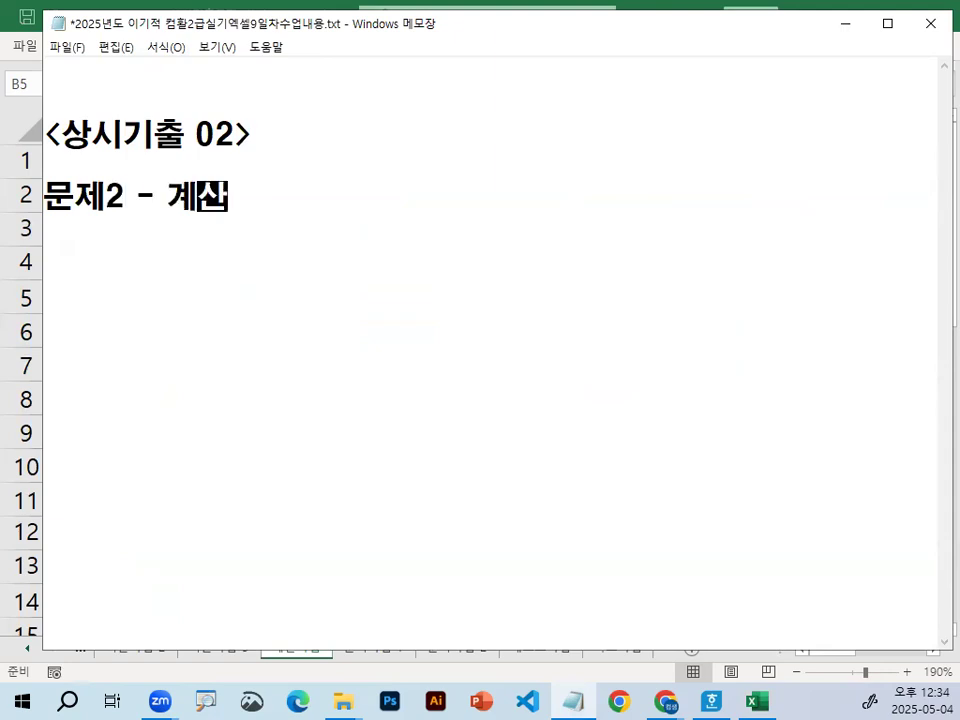
type("작어ㅂ")
key("Return")
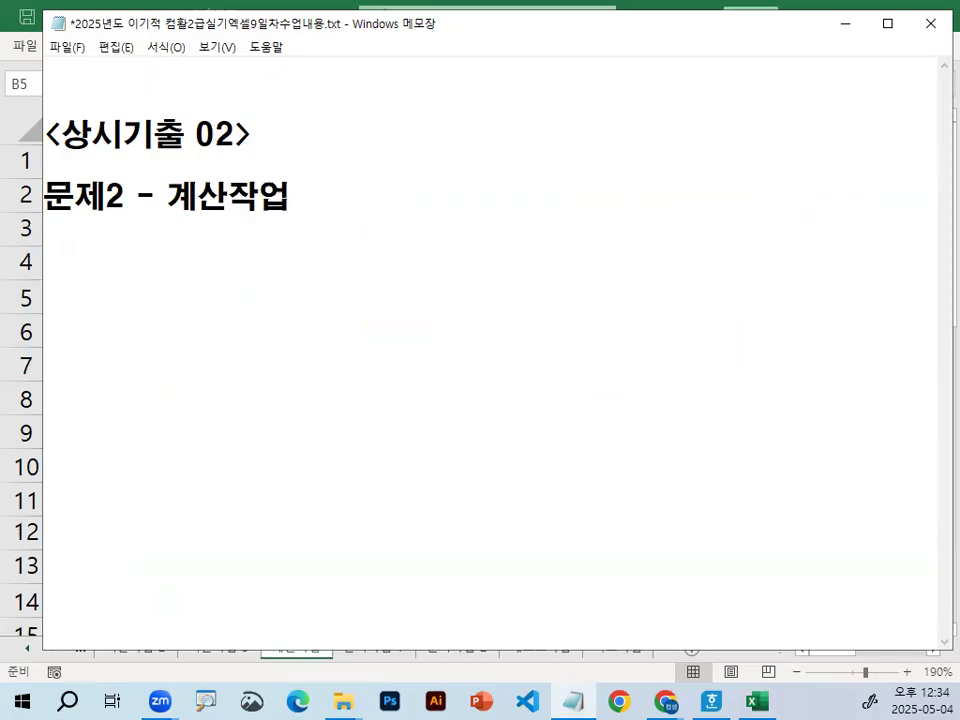
Step: Write the syntax "=IF(조건,T,F)" on a new line below the 문제2 heading
type("-")
key("BackSpace")
type("\\")
key("BackSpace")
type("= ㅑㄹ")
key("BackSpace")
key("BackSpace")
key("BackSpace")
type("if(")
key("BackSpace")
key("BackSpace")
key("BackSpace")
type("ㅑㄹ(")
key("BackSpace")
key("BackSpace")
key("BackSpace")
type("ㅑㄹ")
key("BackSpace")
key("BackSpace")
type("IF(조건,R")
key("BackSpace")
type("TM")
key("BackSpace")
type("F")
key("BackSpace")
type(",F")
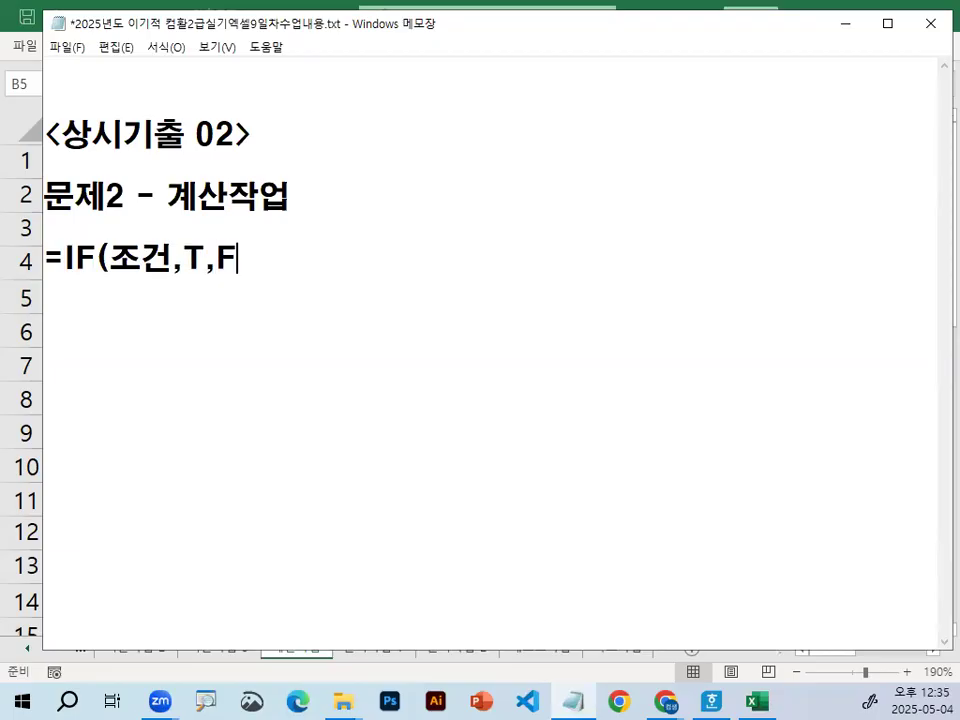
type(")")
Step: Add the explanation "조건만족시 T값을 출력" after the IF syntax
type(" WHRJ")
key("BackSpace")
key("BackSpace")
key("BackSpace")
key("BackSpace")
key("Hangul")
type("조ㅓㄴ미")
key("BackSpace")
key("BackSpace")
key("BackSpace")
key("BackSpace")
type("ㄱㅓㄴ미ㄴ족시")
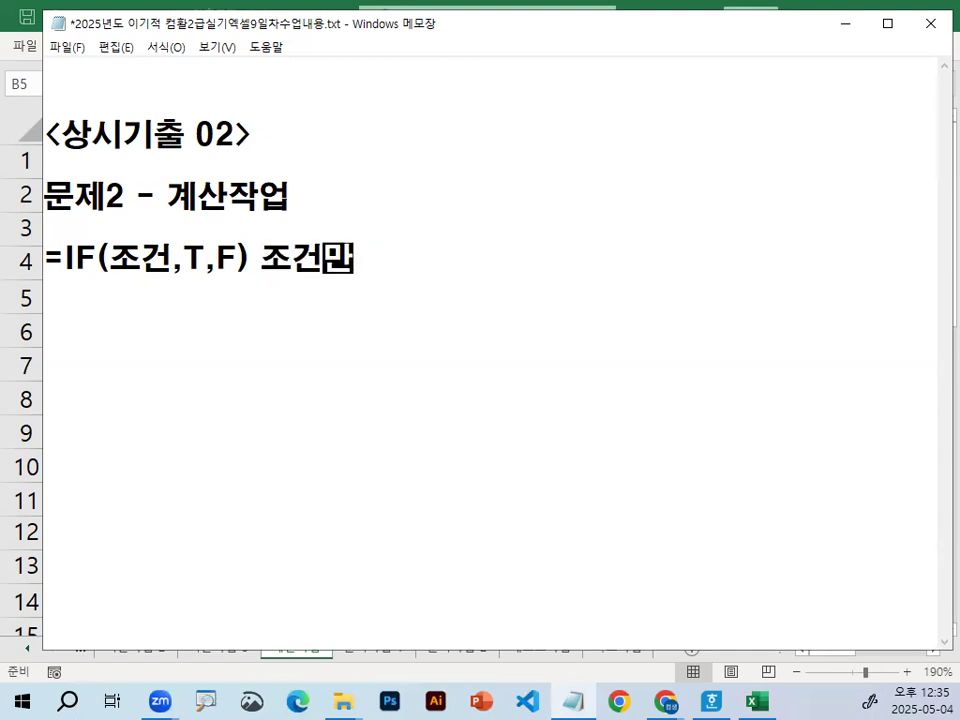
key("Hangul")
type("R")
key("BackSpace")
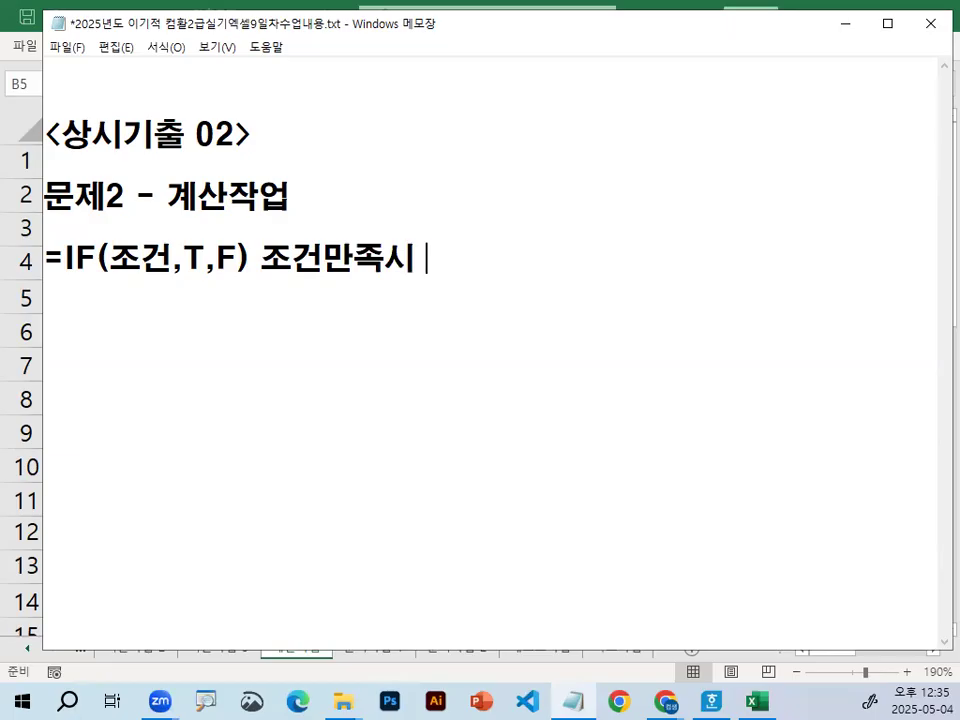
type("T")
key("Hangul")
type("값을 표")
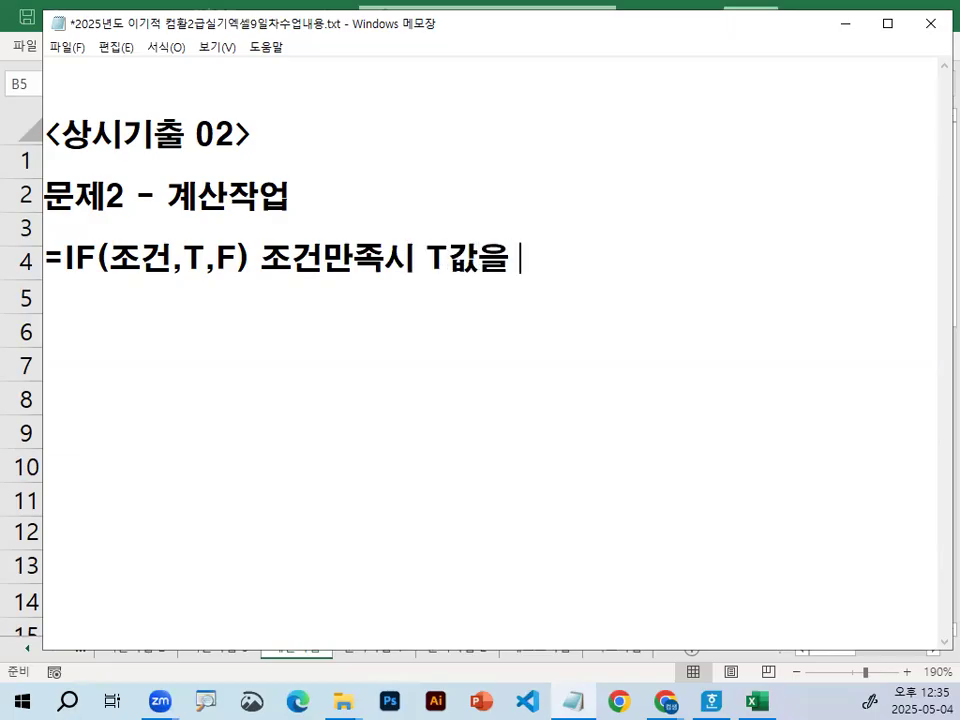
key("BackSpace")
key("BackSpace")
key("BackSpace")
type("출력")
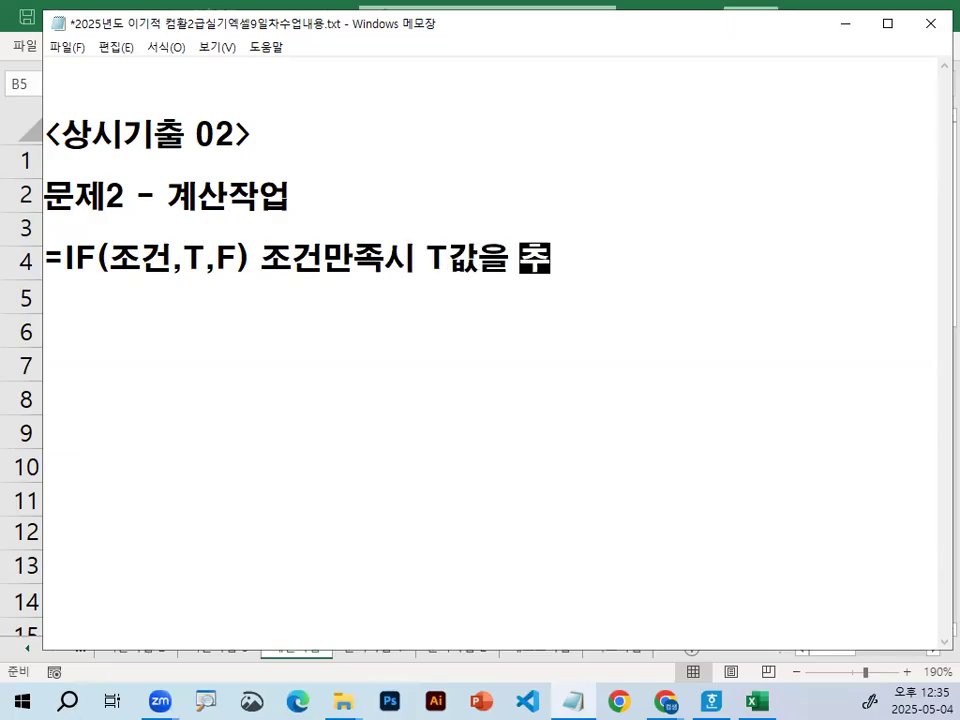
Step: Complete the IF explanation with "하고, 그외에는F값을 출력" and widen the notes window so the line fits on one row
type("하고ㅡ")
key("BackSpace")
type(", 그외에는")
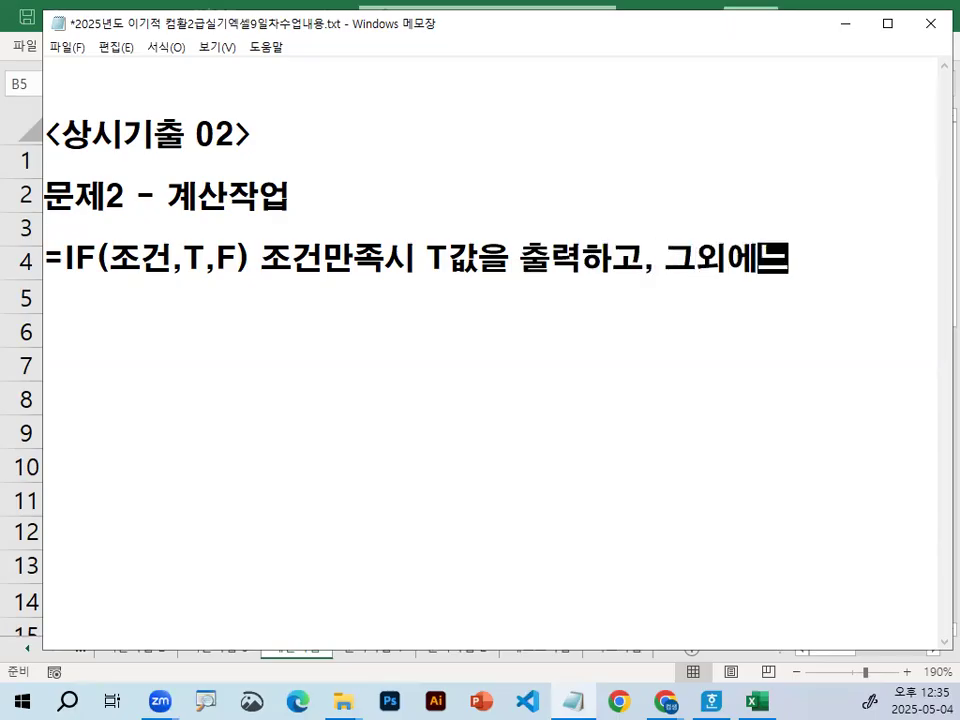
key("Hangul")
type("F")
key("Hangul")
type("갑ㅅ을 출력")
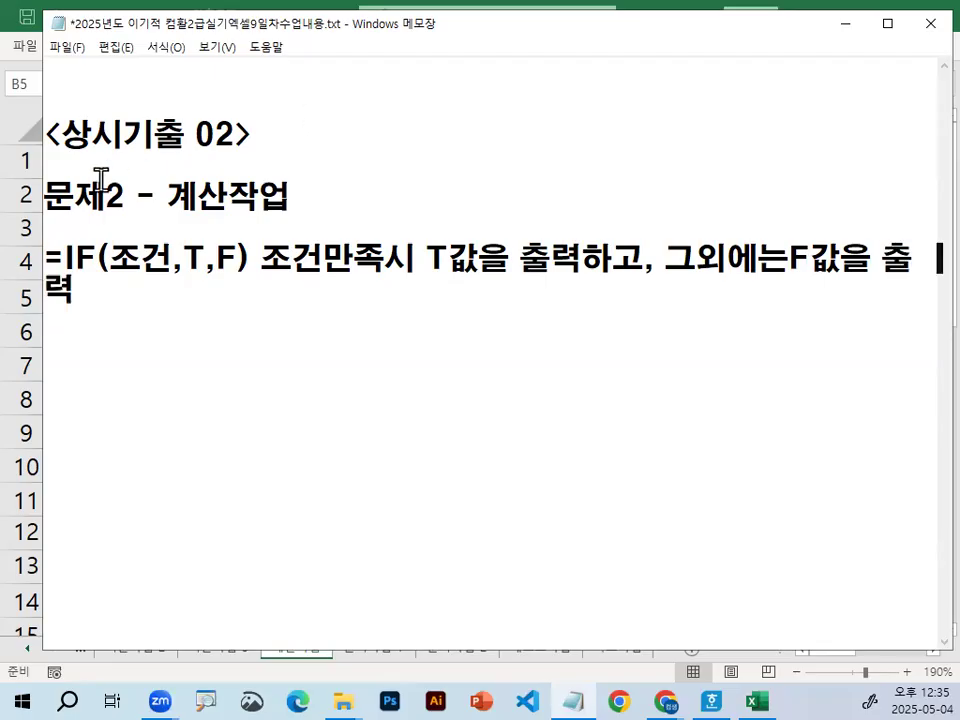
left_click_drag(40, 103, 14, 103)
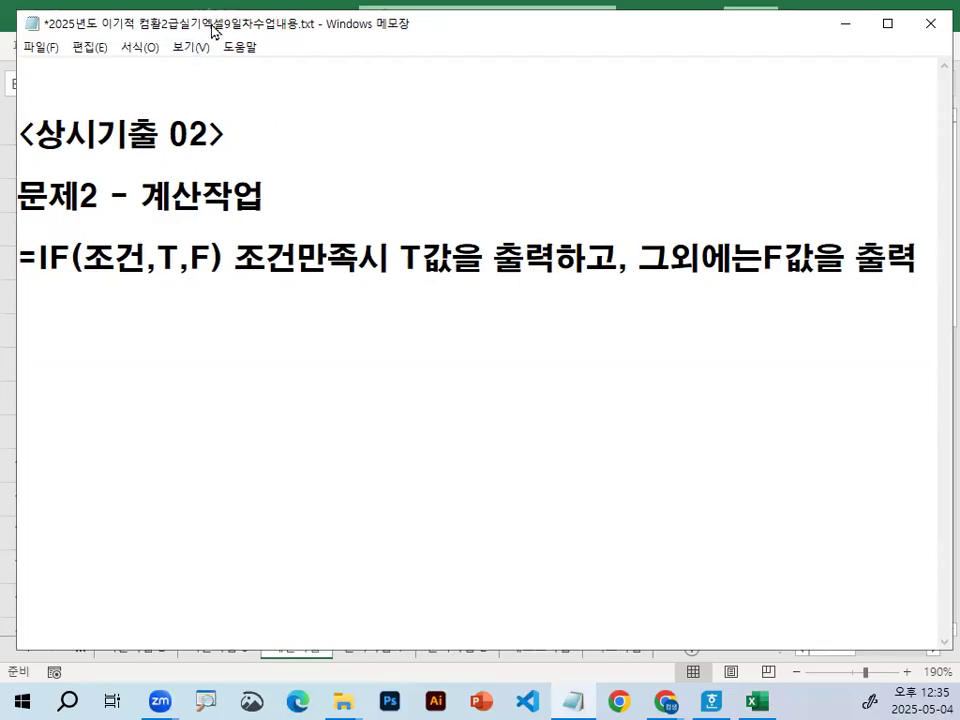
left_click_drag(206, 26, 194, 19)
Step: Write the syntax "=COUNTIF(조건범위,조건)" on a new line below the IF explanation
key("Return")
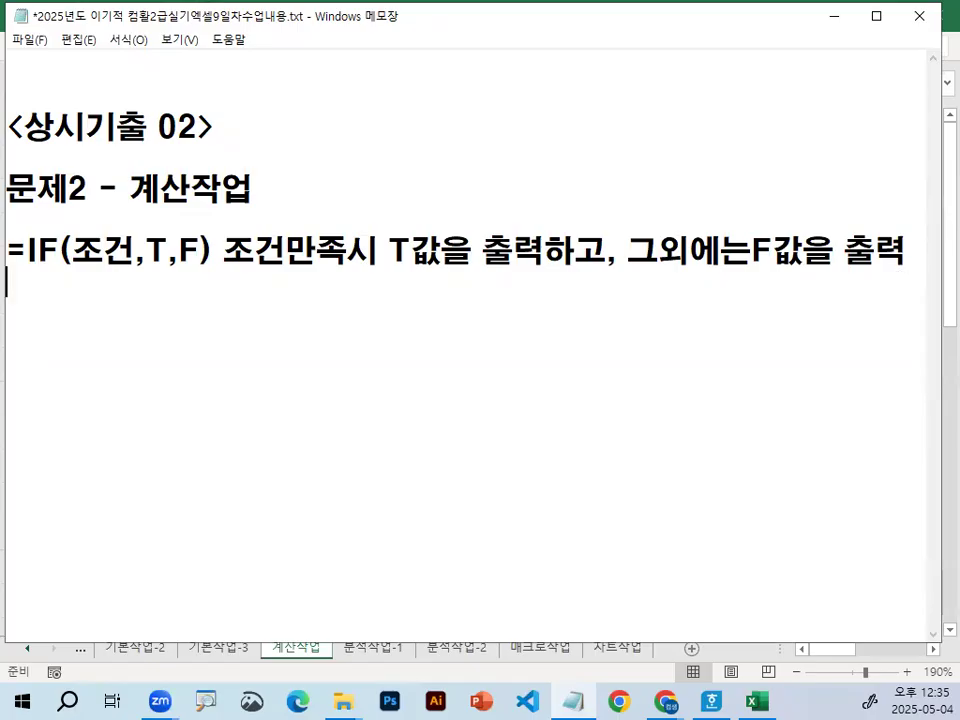
type("=C")
key("BackSpace")
type("COUN")
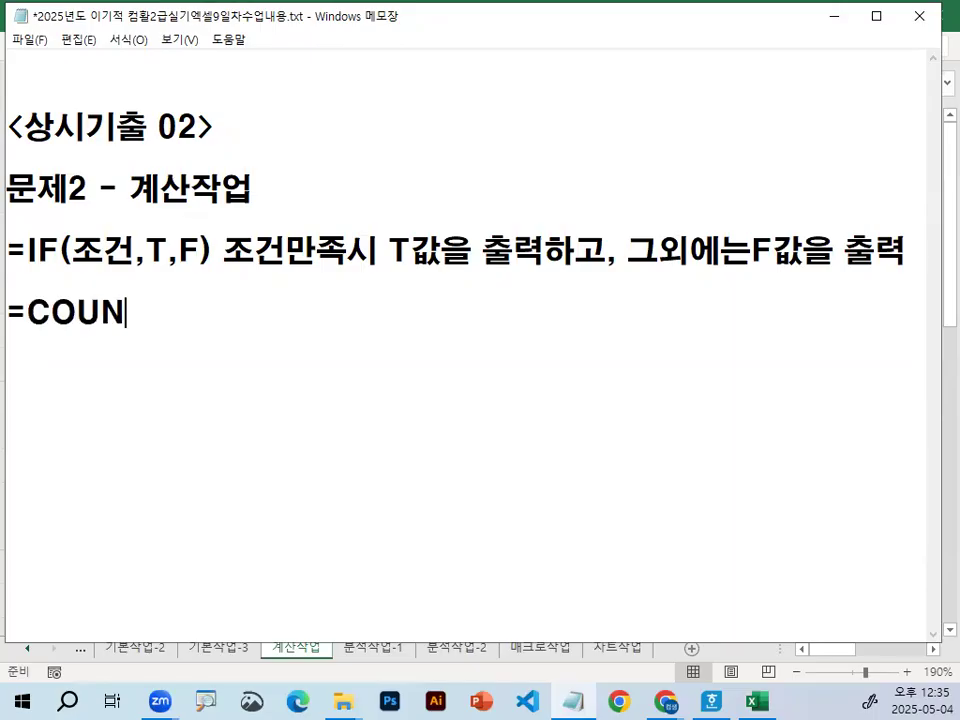
type("TIF(*\\")
key("BackSpace")
key("BackSpace")
type("조건범우위,조건) 족")
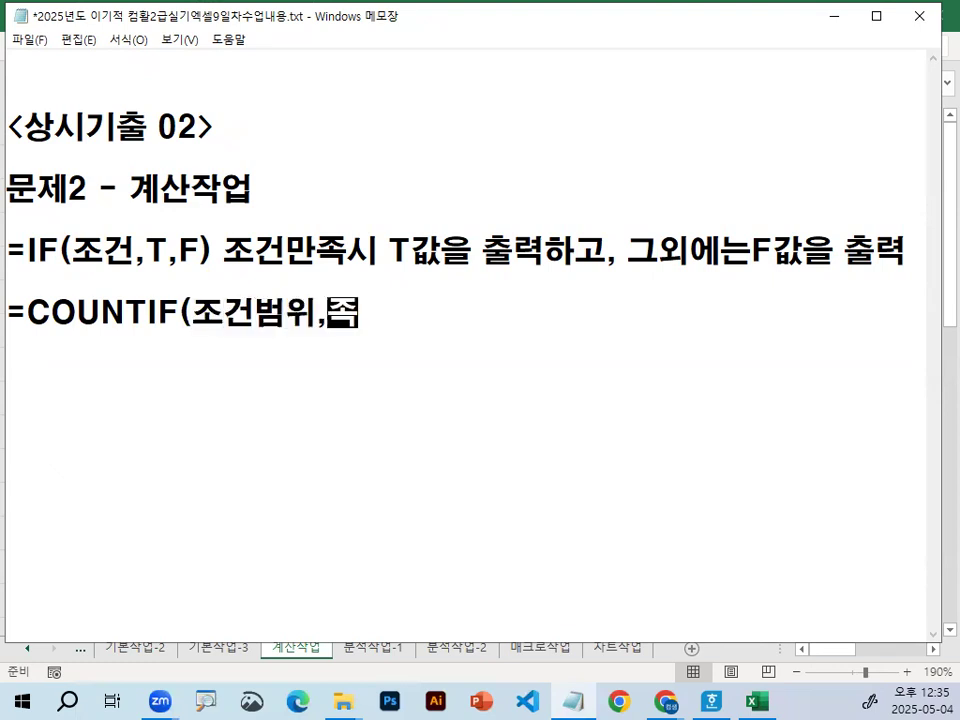
Step: Explain COUNTIF with "조건만족시 셀의개수" and add a dashed separator line below it
type("건만족시 ")
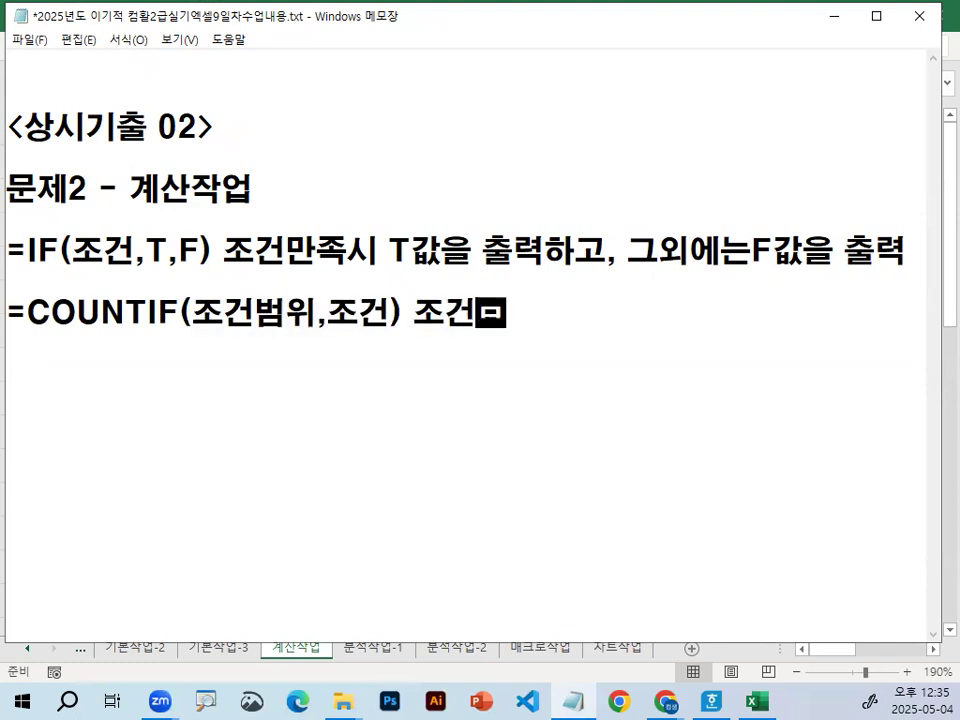
type("셀의개")
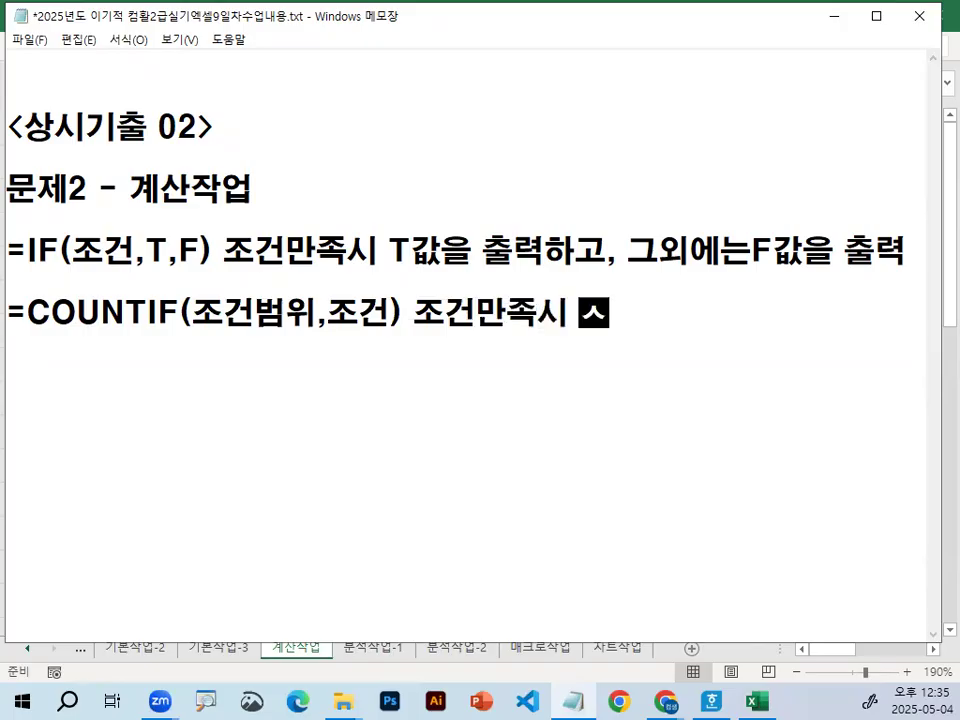
type("수")
key("Return")
type("-------------------------------------")
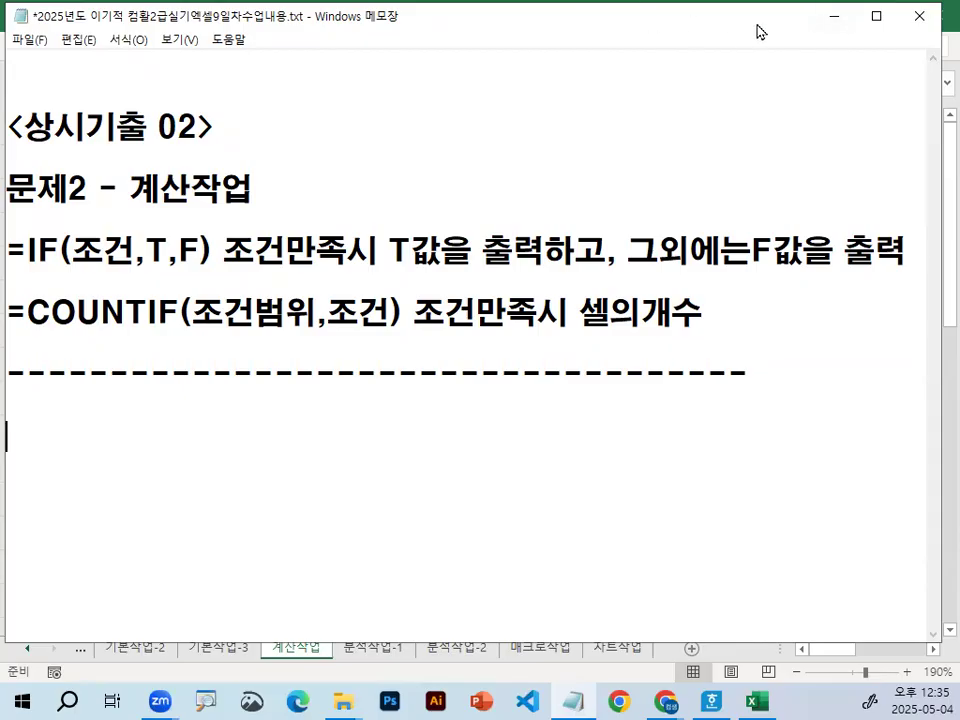
Step: Go back to the Excel workbook and check the 회원ID cells B3:B8 in [표1]
left_click(832, 18)
left_click(351, 225)
left_click_drag(351, 225, 335, 396)
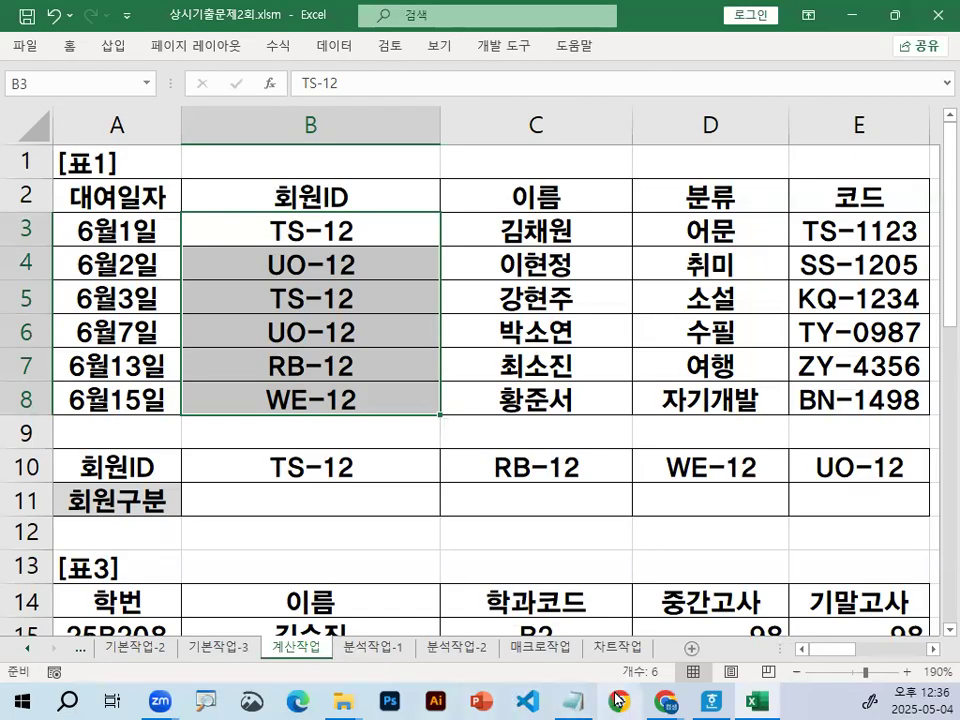
Step: Return to the notes and begin the solution formula with "=IF(COUNTIF(" below the dashed line
left_click(573, 701)
left_click(255, 410)
type("=IF(채ㅕㅜㅅ")
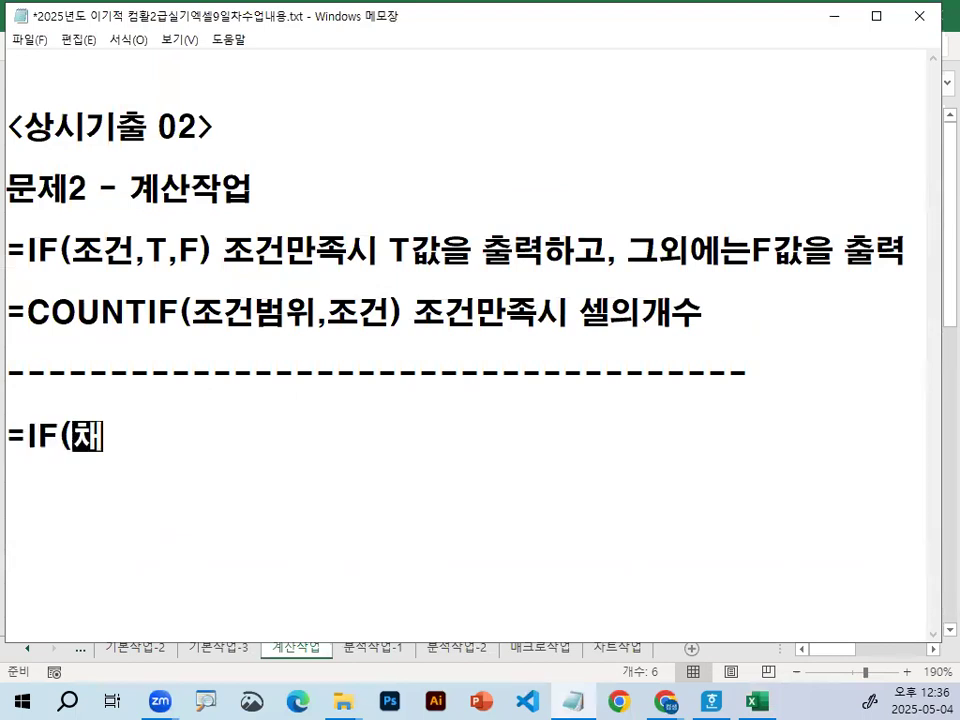
key("BackSpace")
key("BackSpace")
key("BackSpace")
key("BackSpace")
type("COUNTIF(")
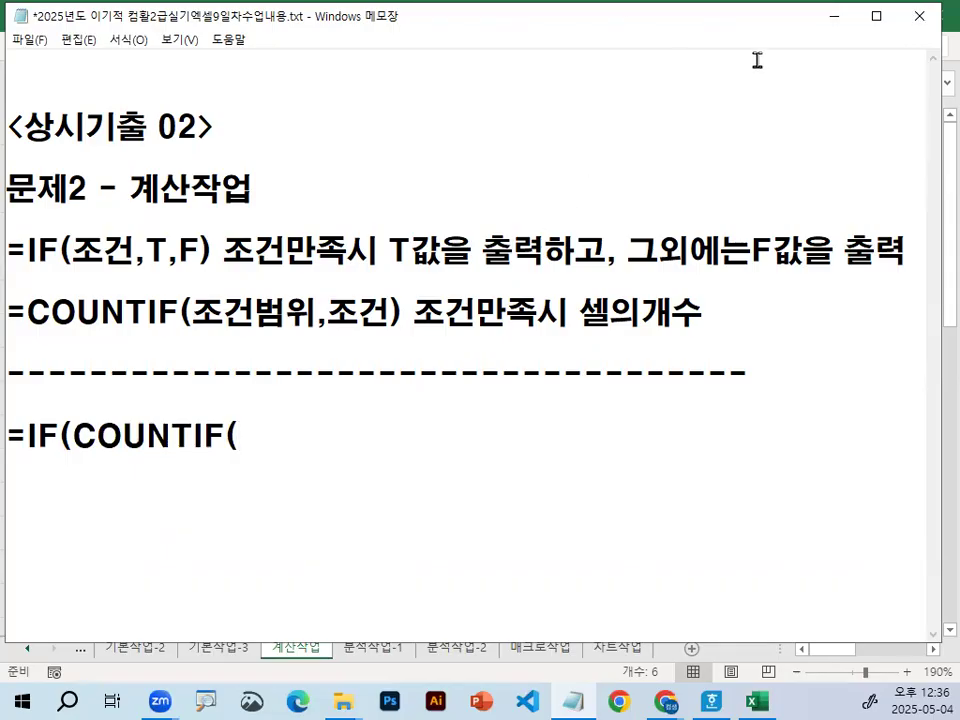
Step: In the workbook, mark the 회원ID range B3:B8 and the copy direction along row 11 in red pen, then clear the marks
left_click(833, 16)
left_click_drag(326, 232, 327, 394)
left_click(401, 489)
mouse_move(392, 521)
left_mouse_down()
mouse_move(712, 515)
mouse_move(710, 545)
left_mouse_up()
mouse_move(372, 405)
left_mouse_down()
mouse_move(410, 378)
mouse_move(272, 200)
mouse_move(386, 381)
left_mouse_up()
mouse_move(478, 300)
left_mouse_down()
mouse_move(450, 330)
mouse_move(478, 335)
left_mouse_up()
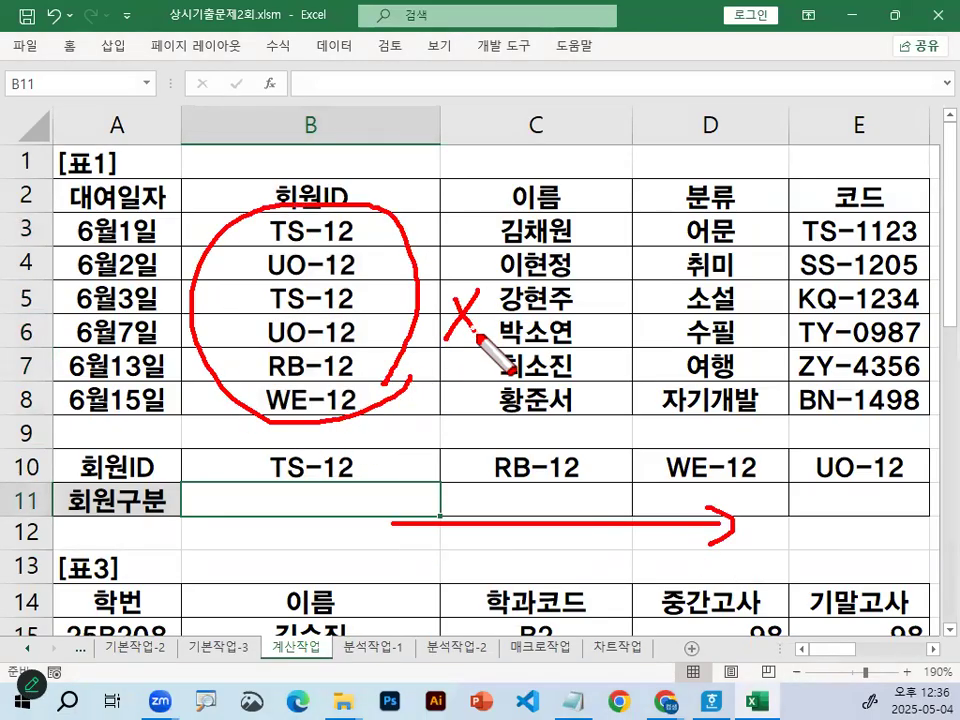
mouse_move(345, 500)
left_mouse_down()
mouse_move(352, 520)
mouse_move(392, 518)
left_mouse_up()
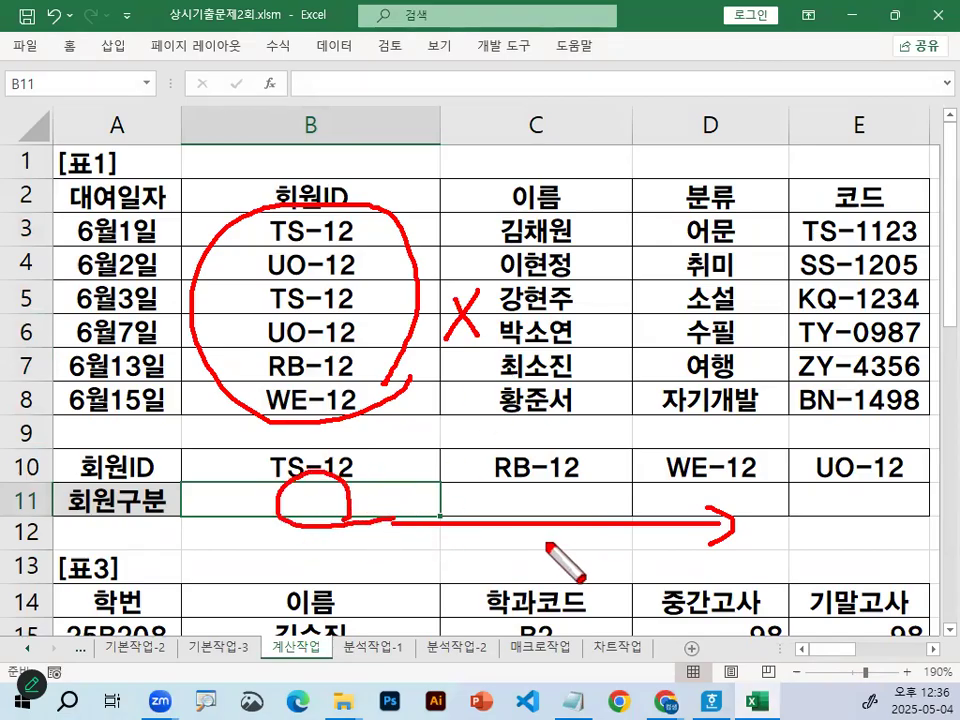
left_click_drag(698, 506, 712, 508)
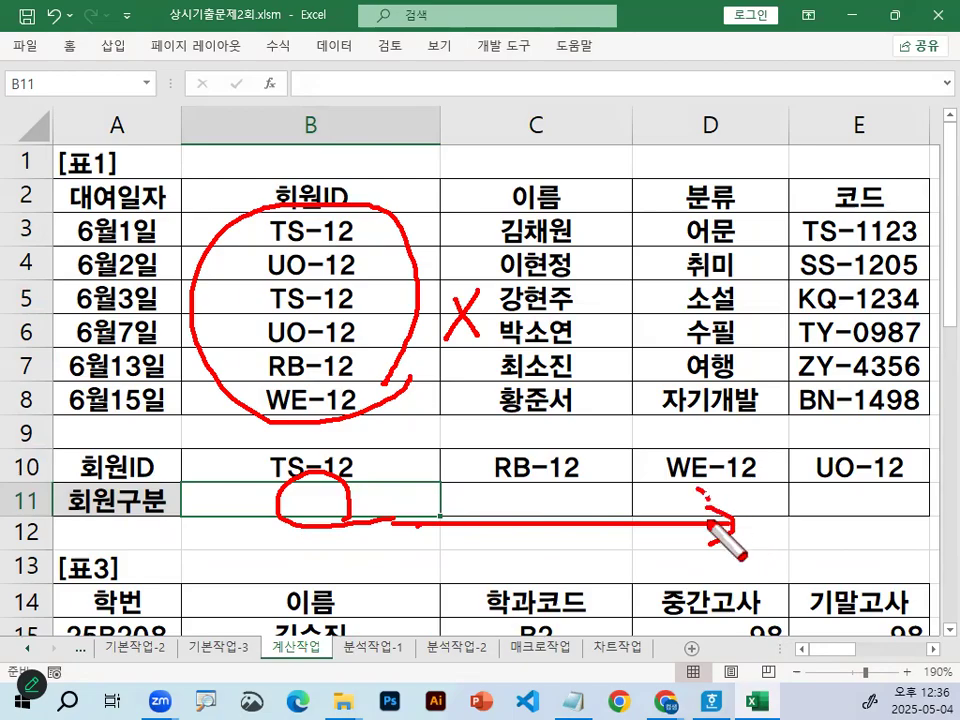
left_click_drag(408, 372, 565, 383)
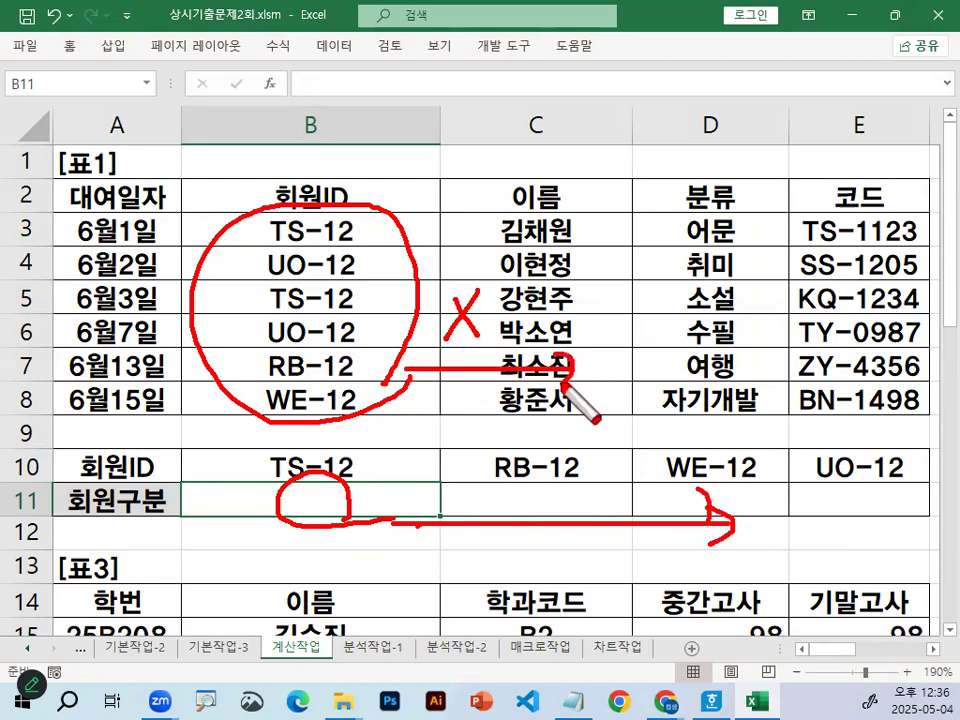
key("Escape")
Step: Review the range B3:B8 as the COUNTIF condition range against the 회원구분 cell B11
left_click_drag(360, 234, 334, 412)
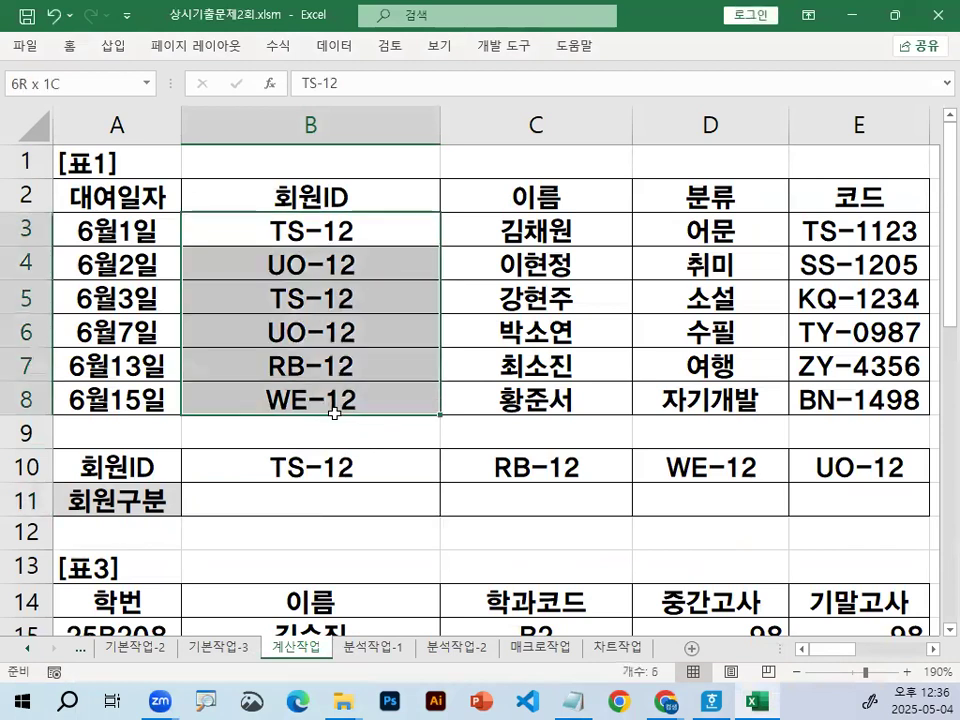
left_click(379, 507)
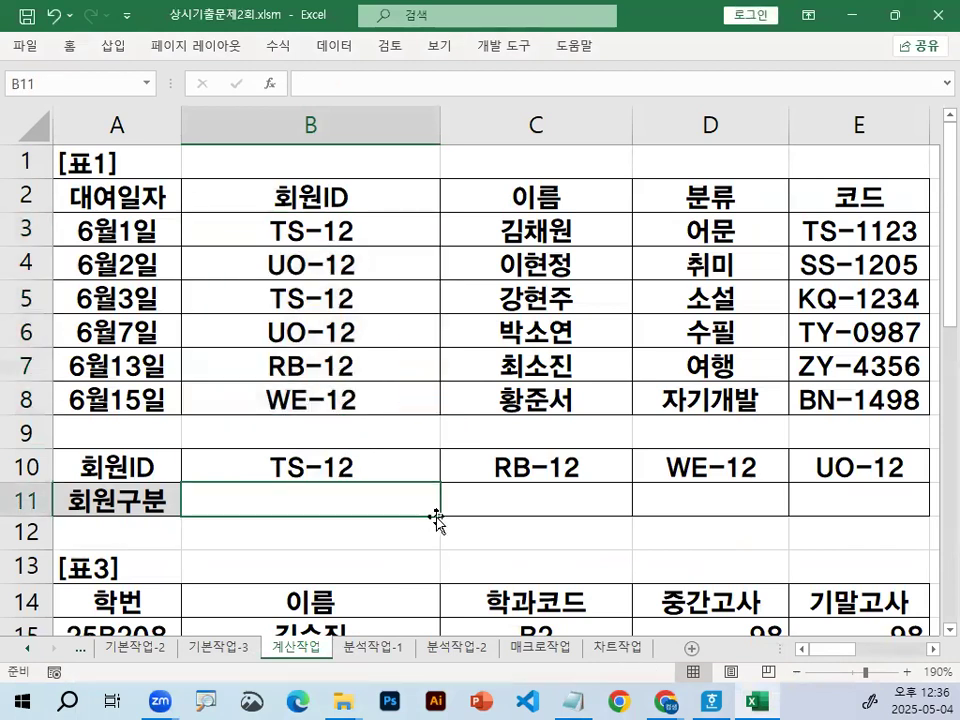
left_click_drag(280, 231, 280, 398)
Step: Return to the Notepad notes and enter "회원ID범위," as the COUNTIF condition range in the solution formula
left_click(575, 680)
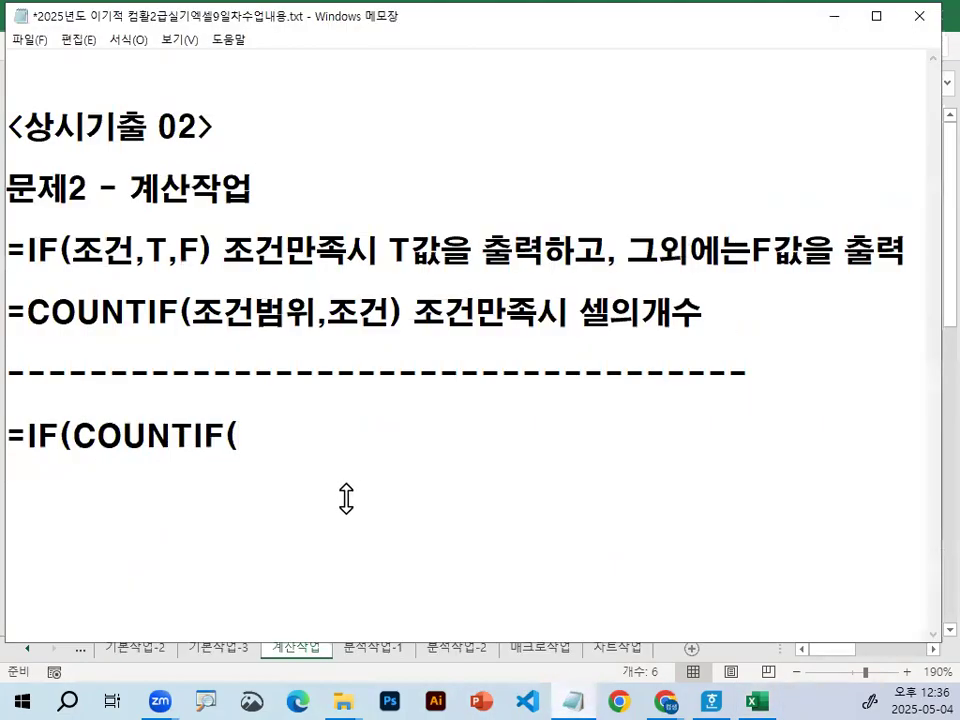
type("홍워")
key("BackSpace")
key("BackSpace")
key("BackSpace")
key("BackSpace")
type("회원")
key("Hangul")
type("id")
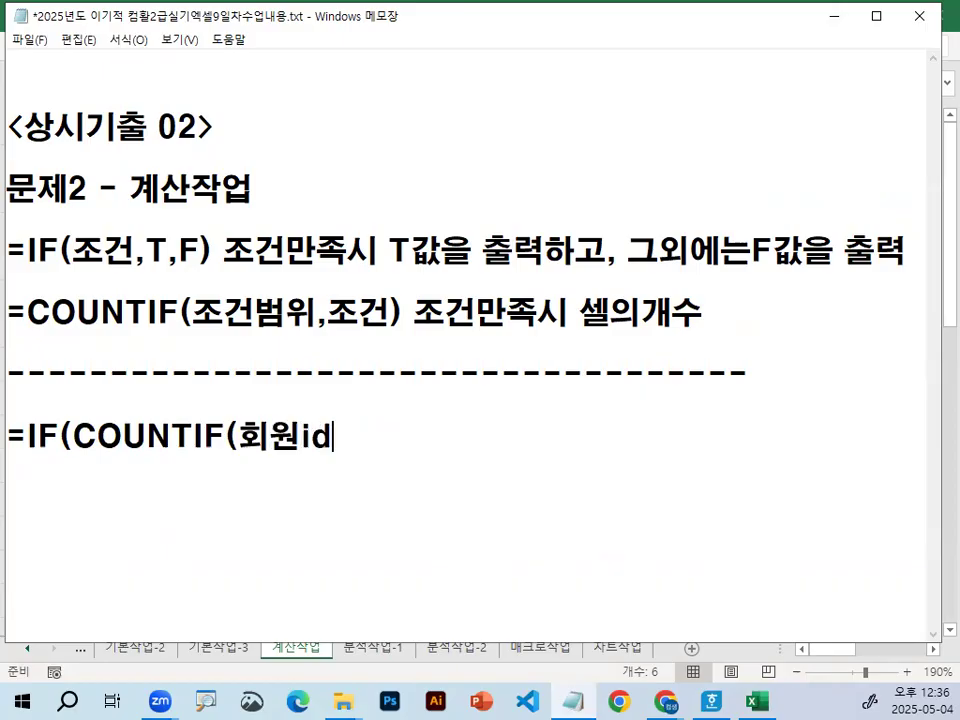
key("BackSpace")
key("BackSpace")
key("Hangul")
type("ㅑㅇ")
key("BackSpace")
key("BackSpace")
type("Iㅇ")
key("Hangul")
key("BackSpace")
type("ㅇ")
key("BackSpace")
type("D")
key("Hangul")
type("범위,")
Step: Complete the COUNTIF part of the formula with "회원ID셀주소)" as its condition argument
type("히우")
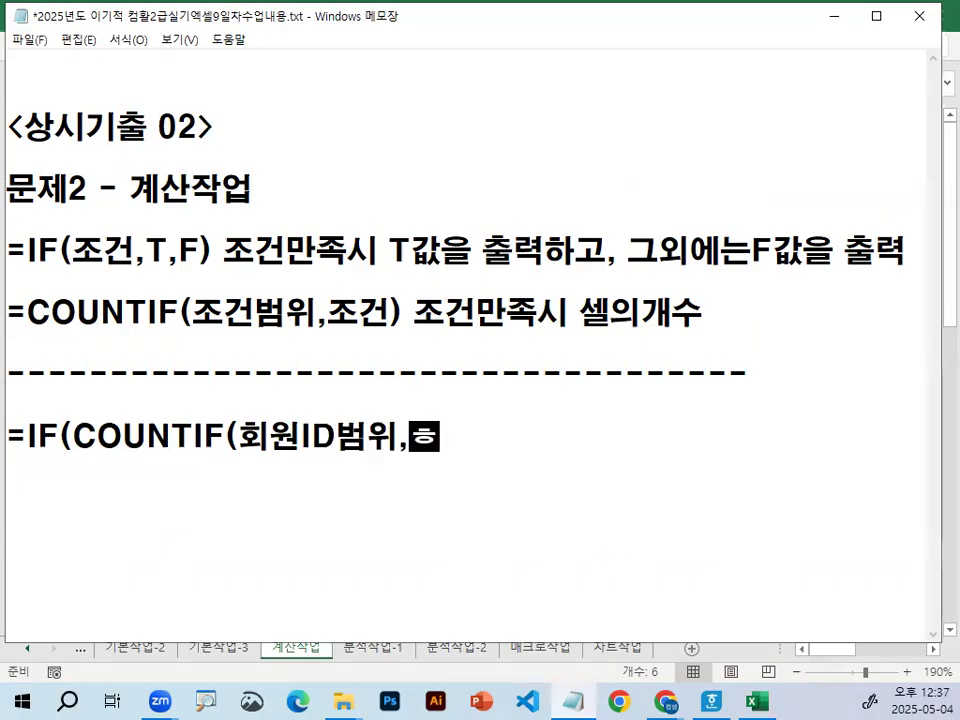
key("BackSpace")
key("BackSpace")
key("BackSpace")
type("회원")
key("Hangul")
type("id")
key("BackSpace")
key("BackSpace")
type("ID TP")
key("BackSpace")
key("BackSpace")
key("BackSpace")
key("Hangul")
type("ㅅㅔㄹ주소)")
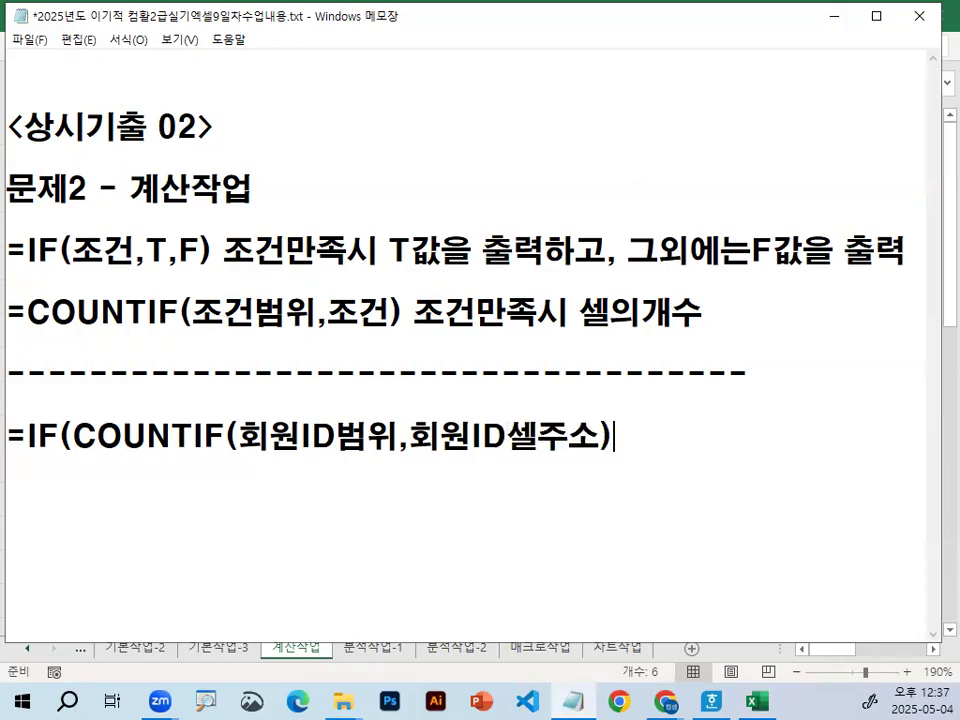
Step: Check the 회원ID cells B3 and B10 in the workbook against the 회원ID셀주소 argument in the notes
left_click(834, 18)
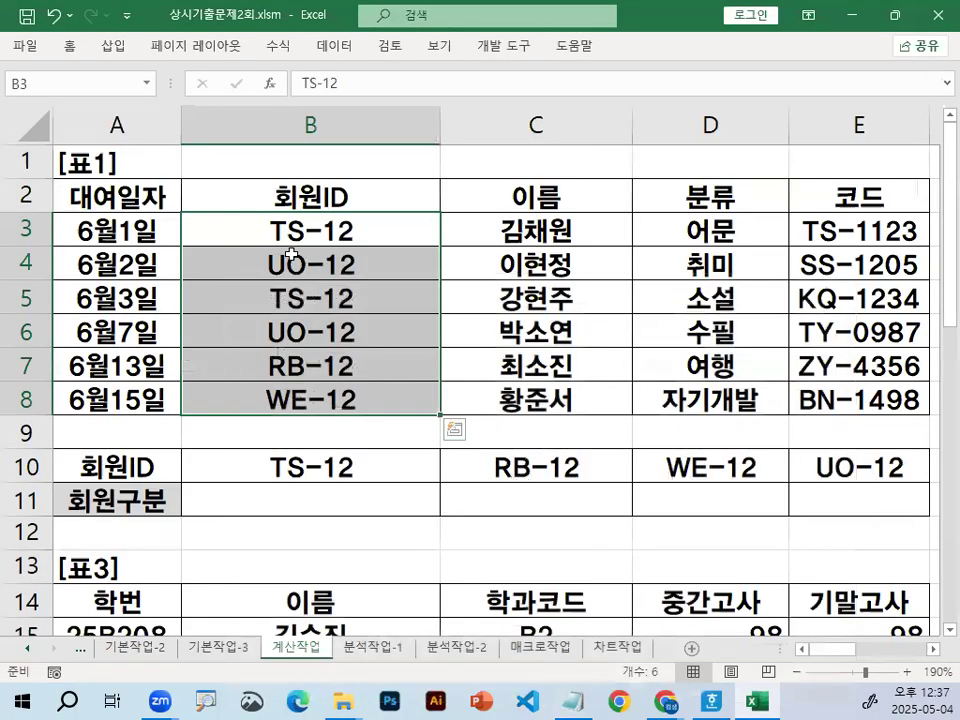
left_click(286, 226)
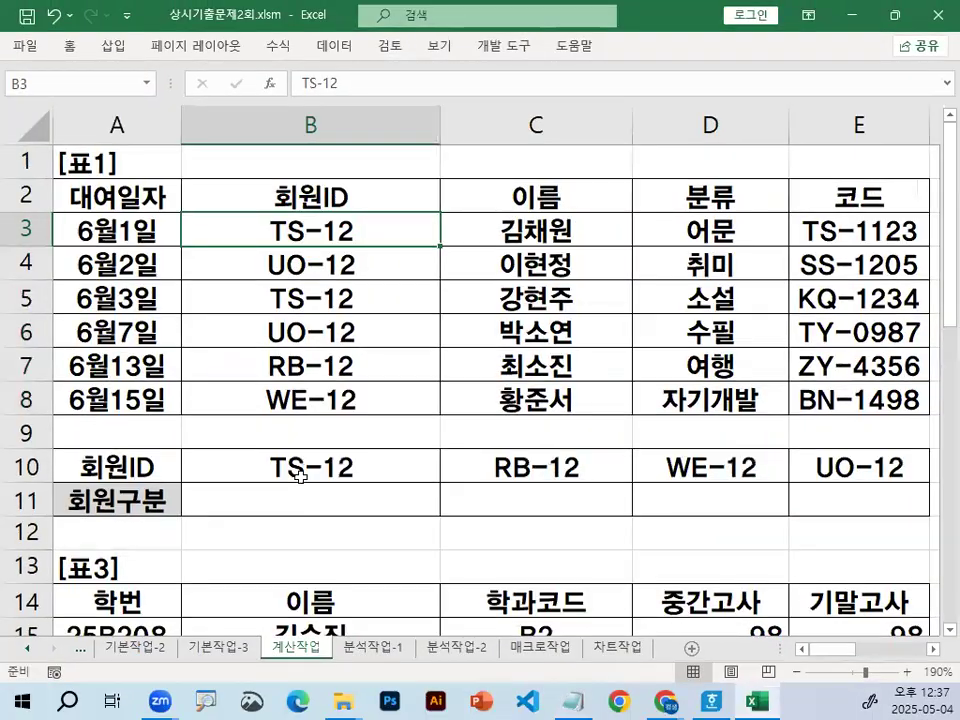
left_click(300, 476)
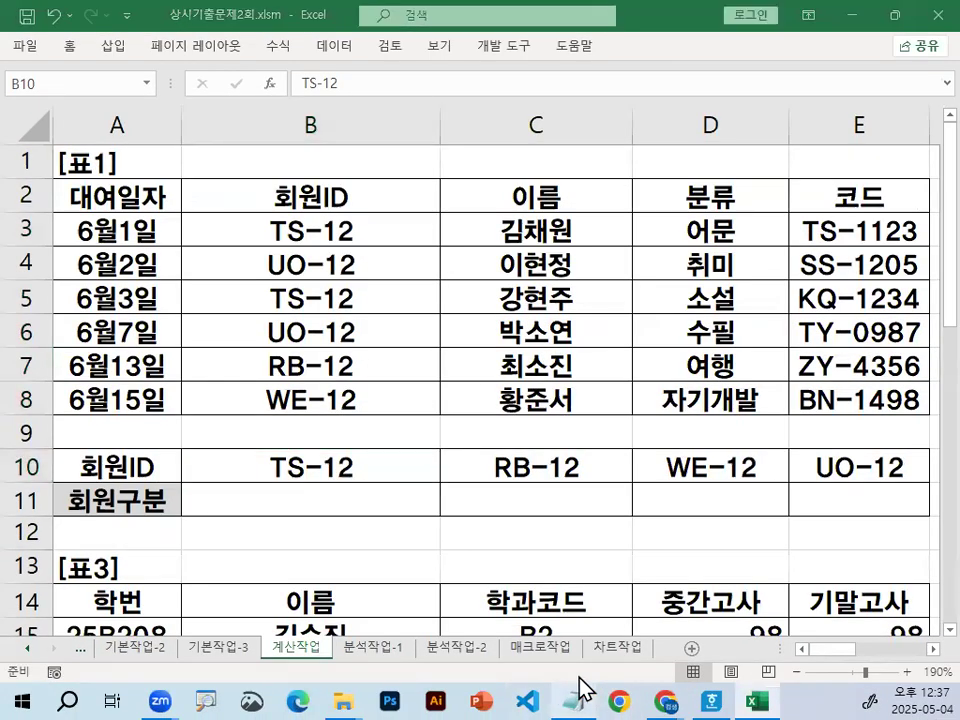
left_click(573, 700)
left_click_drag(408, 437, 621, 439)
left_click(651, 439)
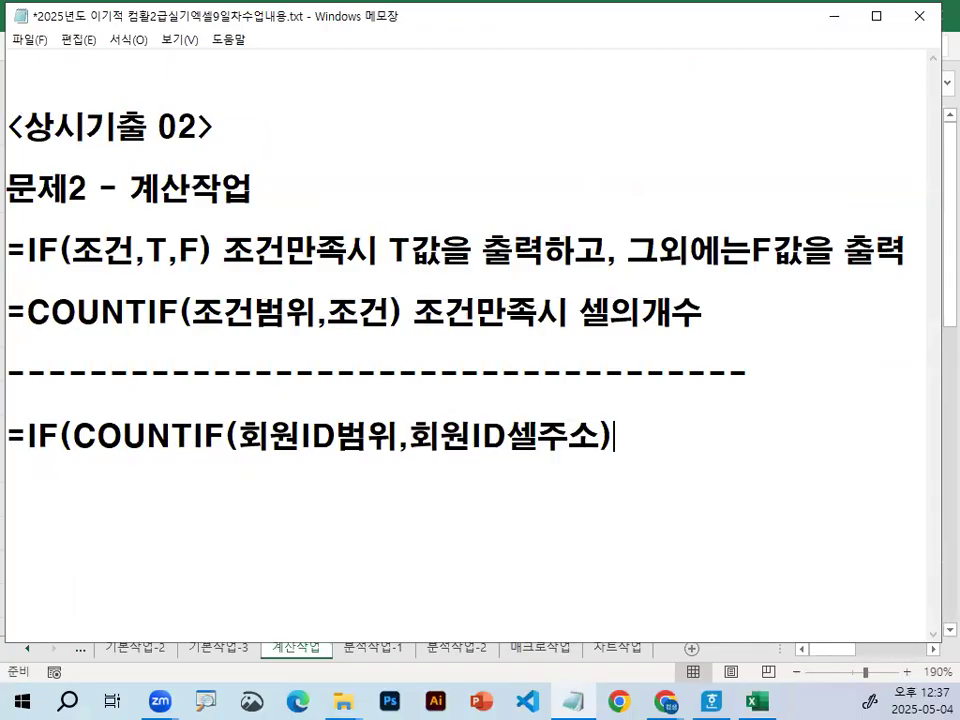
Step: Continue the formula in the notes with ">=2," and place "우수회원" in quotation marks on a new line
type("2")
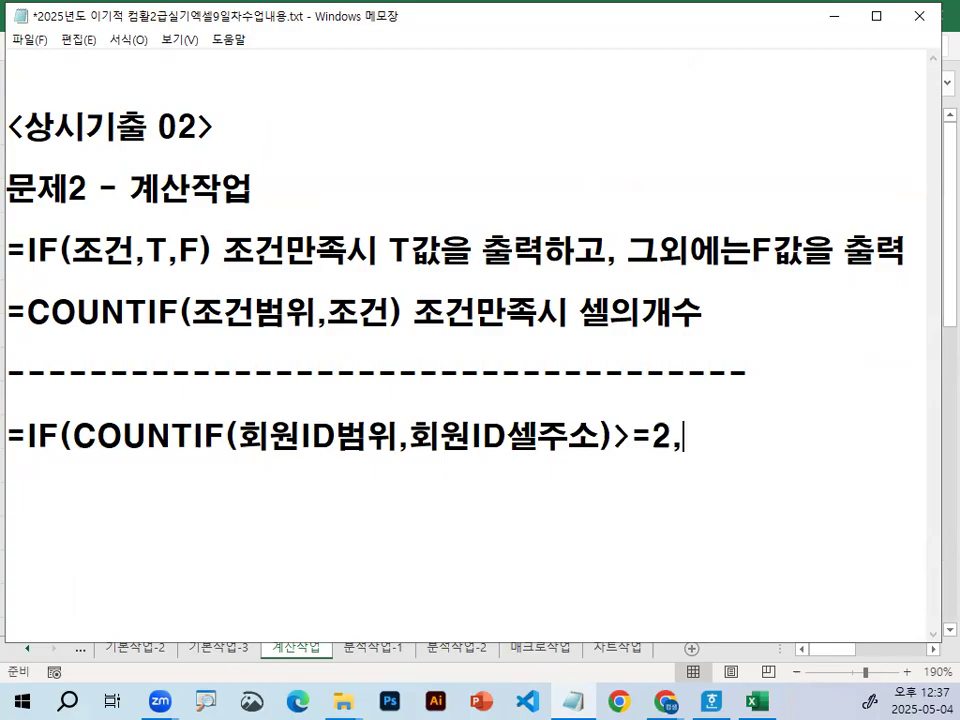
type(",\"우수회원")
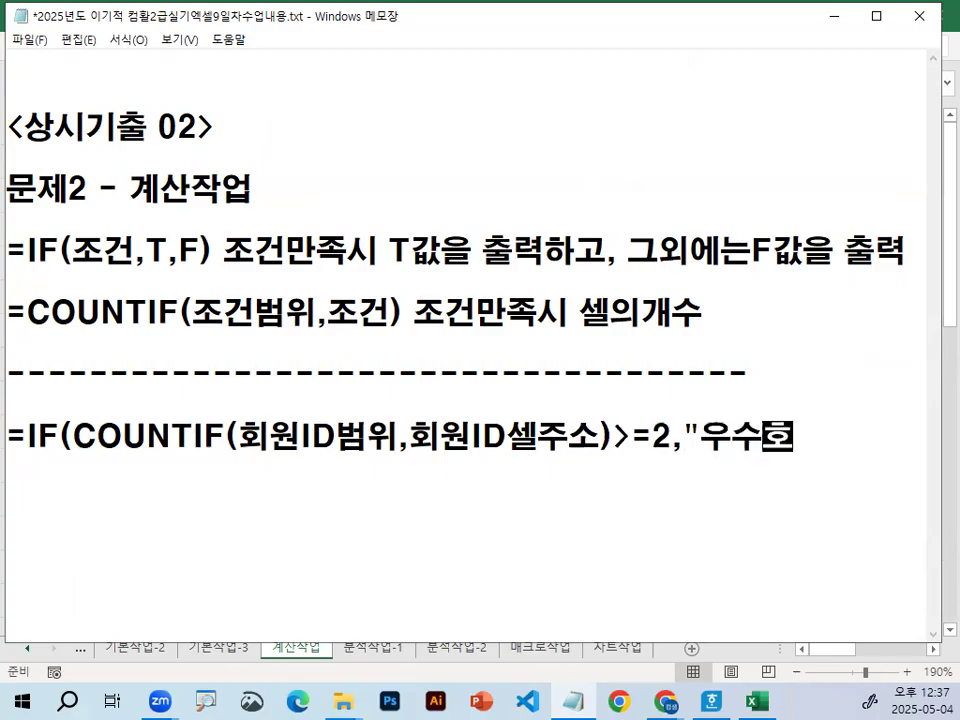
type("\"")
left_click(689, 437)
key("Return")
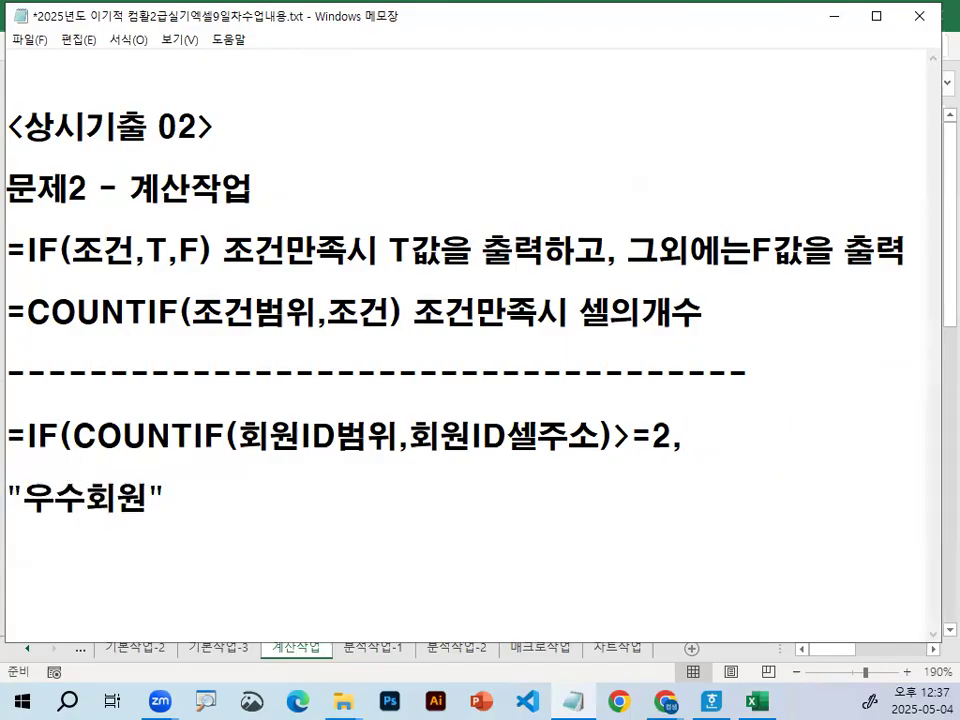
Step: Finish the IF formula with ,"일반") as the false value and leave blank lines below it
type(",\"일반\")")
key("Return")
key("Return")
key("Return")
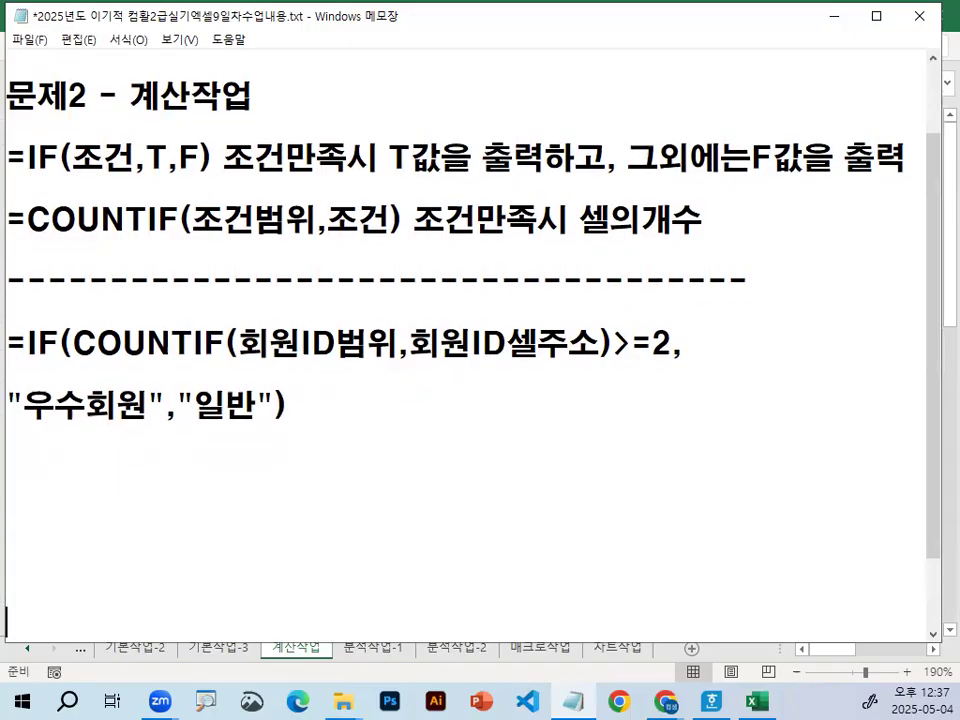
Step: Highlight the 회원ID범위 argument in the notes, mark the matching range B3:B8 in the Excel workbook, and go to B11
left_click(384, 405)
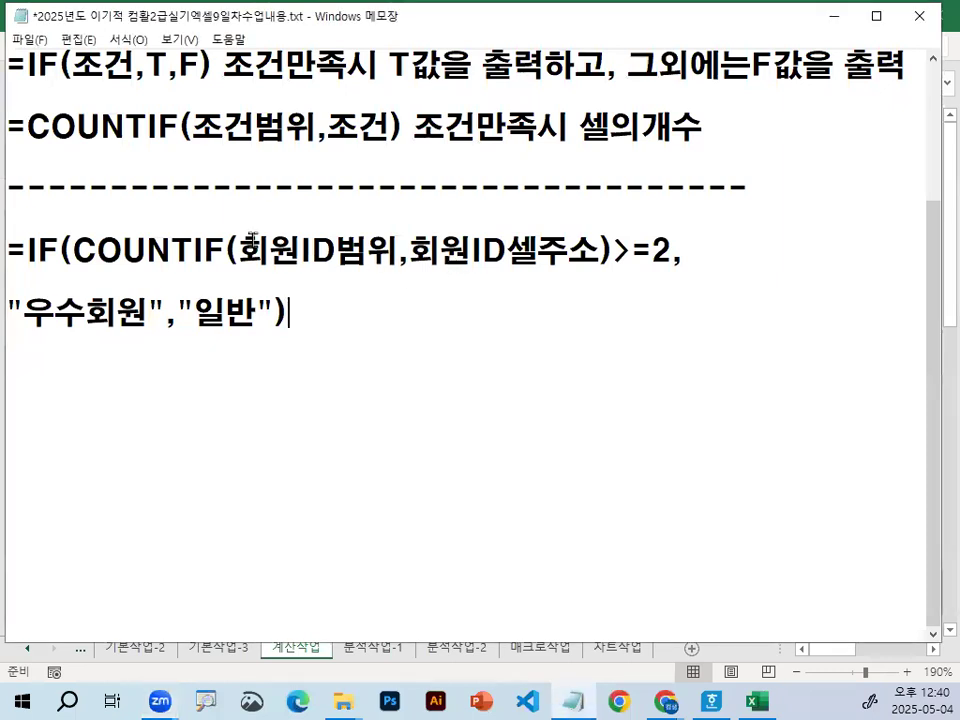
left_click_drag(236, 240, 400, 247)
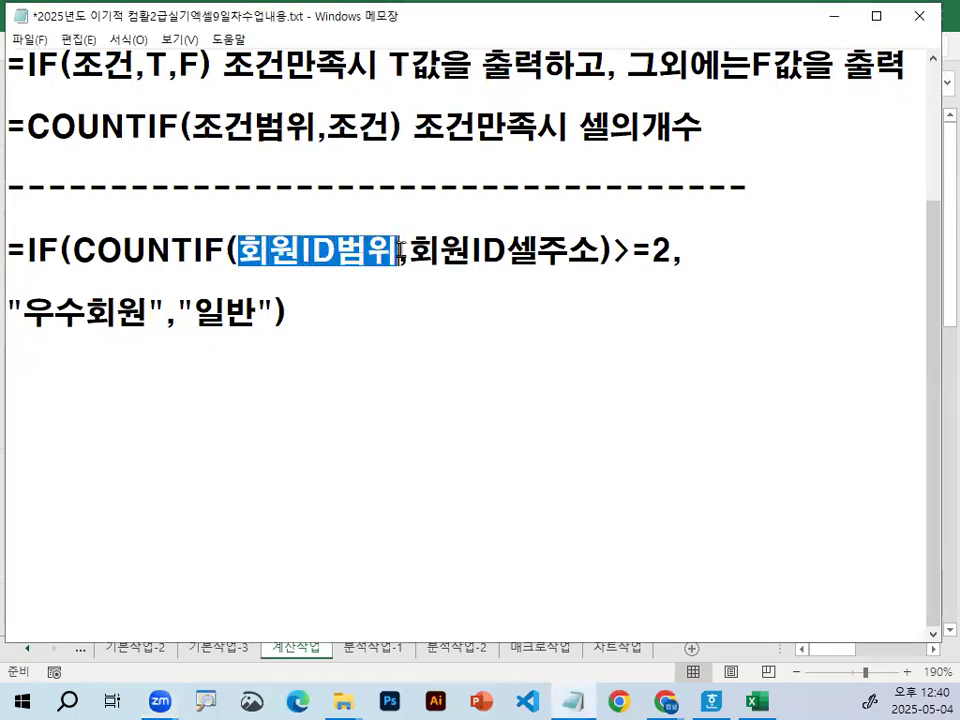
left_click(835, 20)
mouse_move(251, 222)
left_mouse_down()
mouse_move(270, 330)
mouse_move(264, 395)
mouse_move(264, 219)
mouse_move(239, 410)
left_mouse_up()
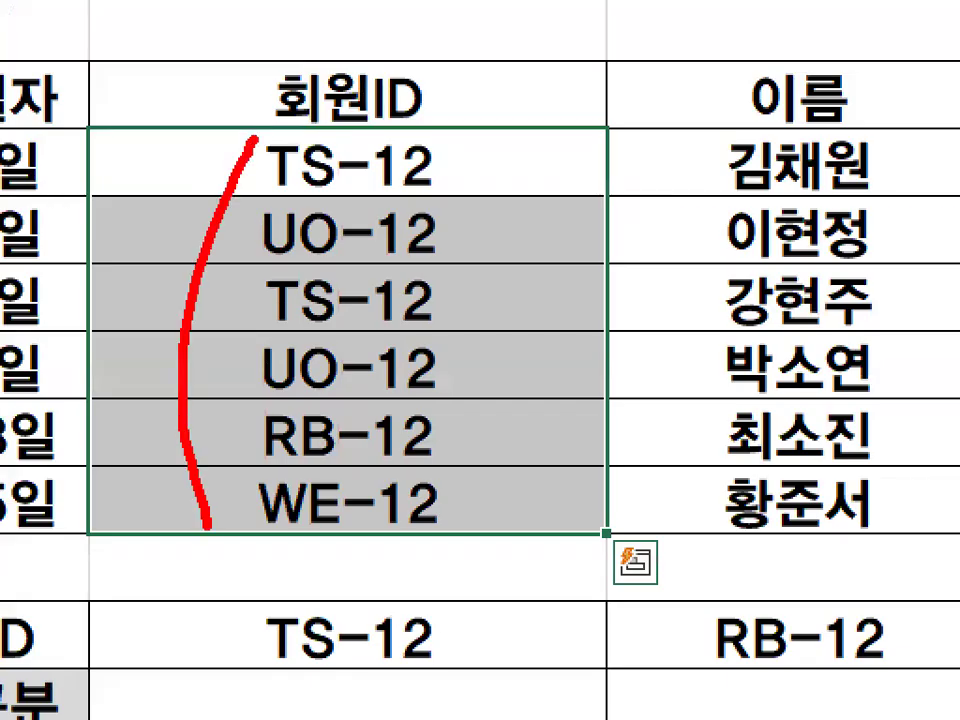
left_click(386, 501)
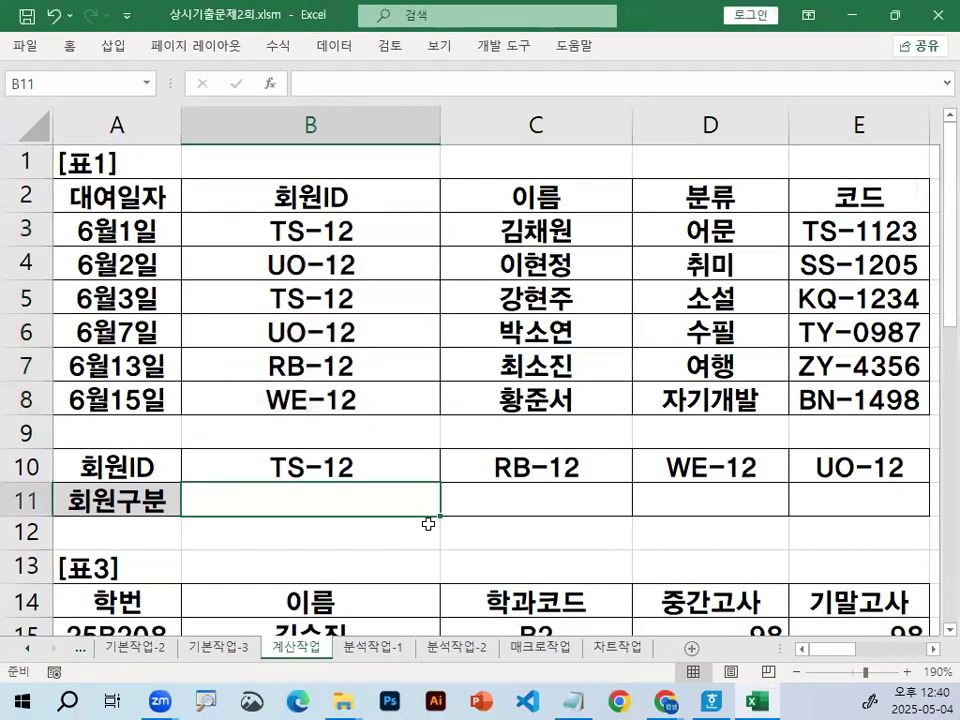
Step: Select the 회원ID range B3:B8 and draw a red arrow from column B toward column C
left_click_drag(379, 225, 379, 388)
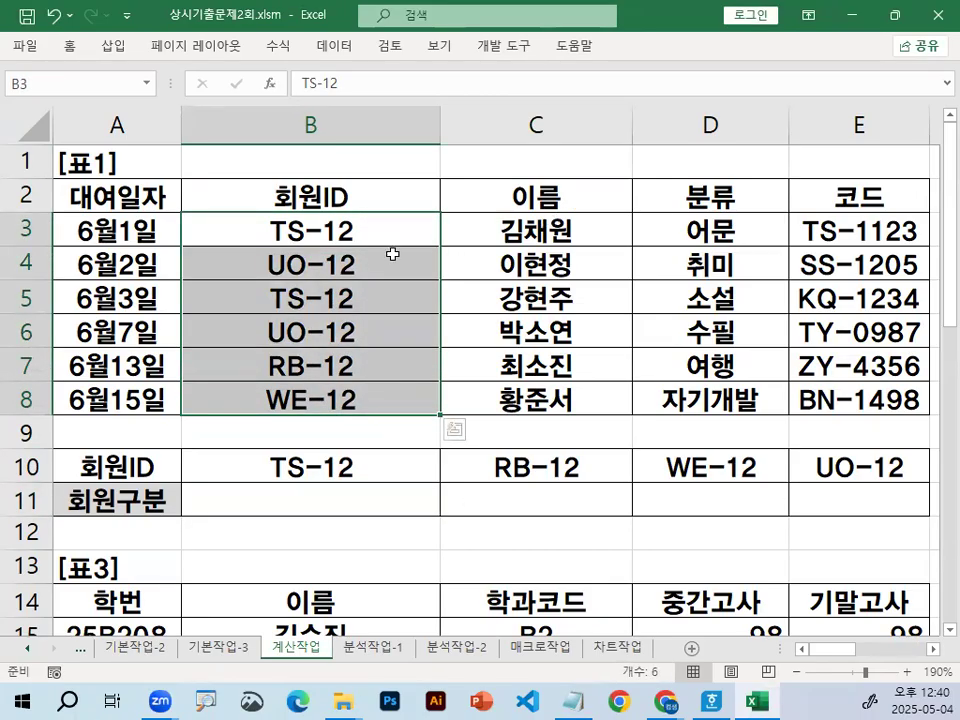
key("ctrl+2")
mouse_move(388, 278)
left_mouse_down()
mouse_move(460, 277)
mouse_move(449, 289)
left_mouse_up()
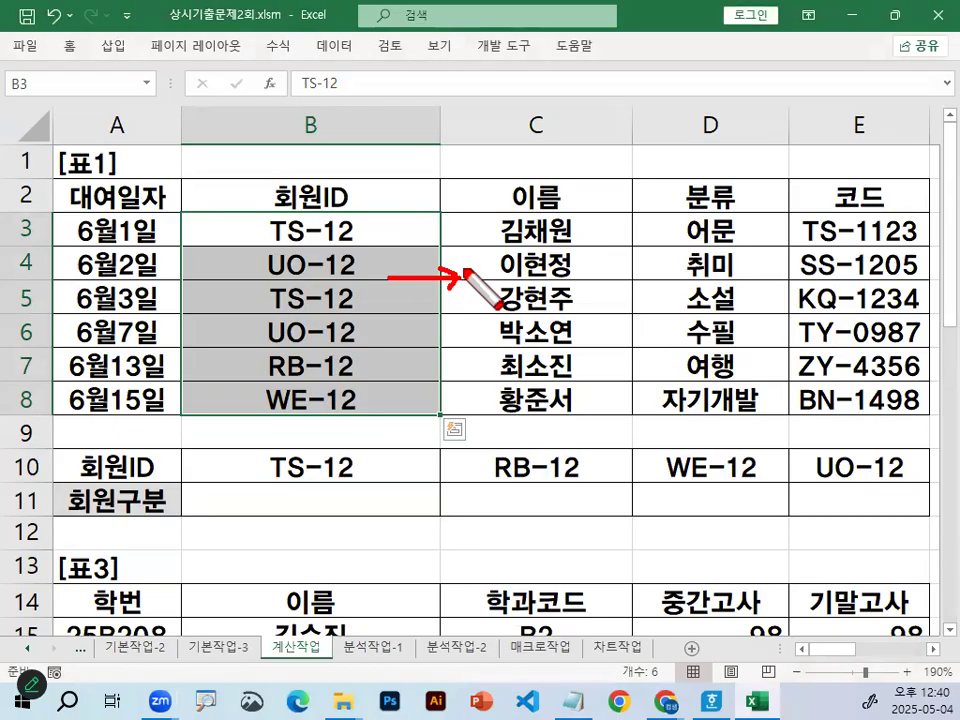
left_click_drag(437, 166, 438, 408)
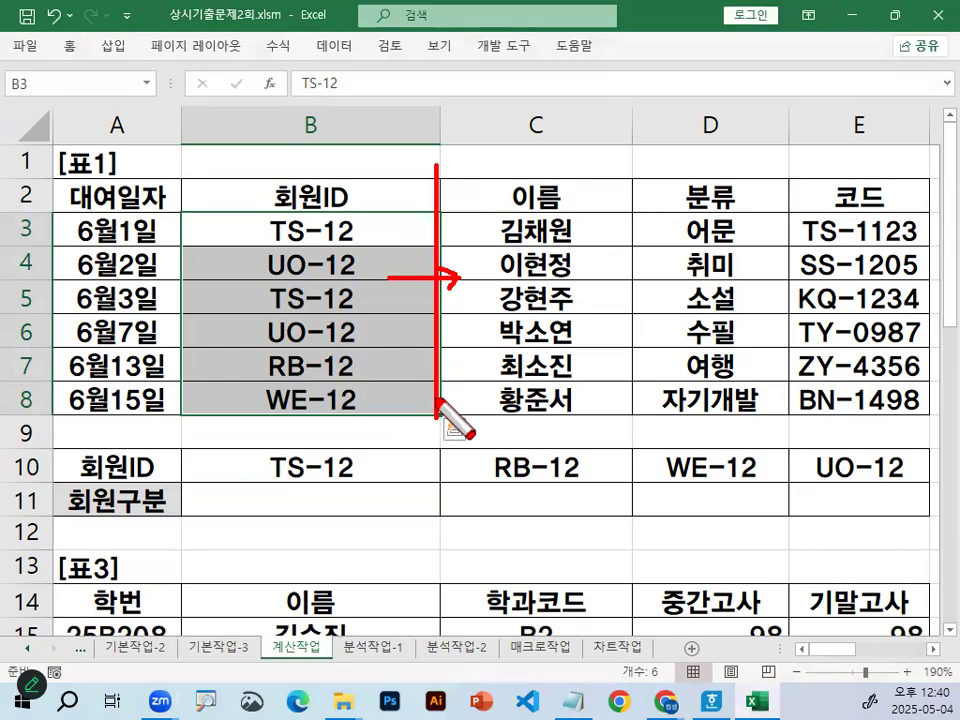
mouse_move(394, 345)
left_mouse_down()
mouse_move(251, 234)
mouse_move(363, 337)
left_mouse_up()
mouse_move(297, 495)
left_mouse_down()
mouse_move(311, 487)
mouse_move(336, 514)
mouse_move(547, 513)
mouse_move(551, 504)
mouse_move(552, 525)
left_mouse_up()
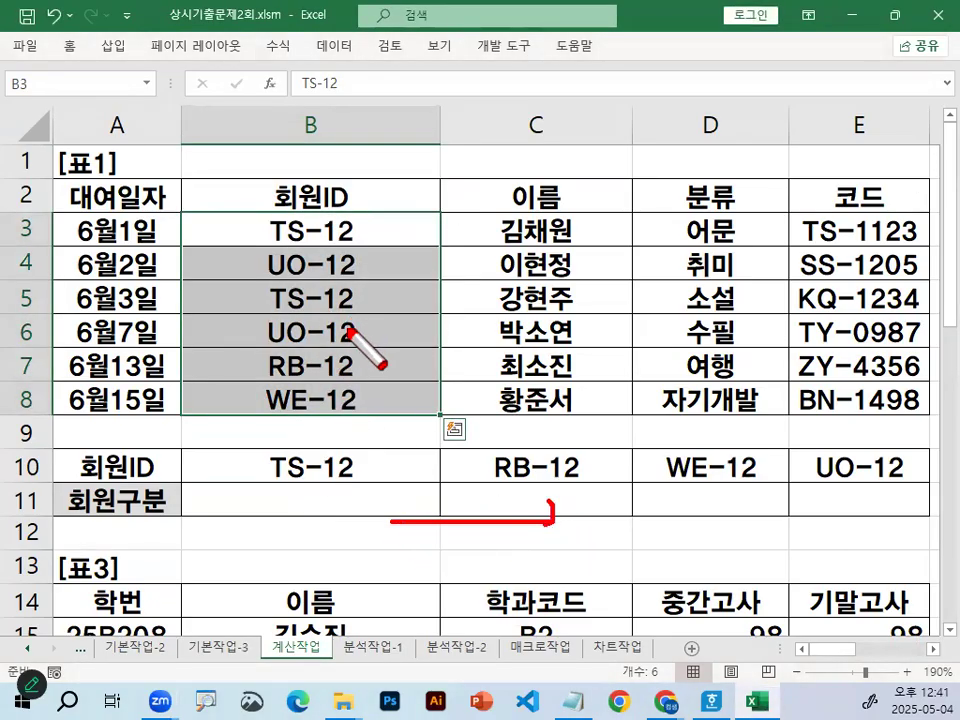
mouse_move(414, 366)
left_mouse_down()
mouse_move(322, 404)
mouse_move(365, 243)
mouse_move(410, 372)
left_mouse_up()
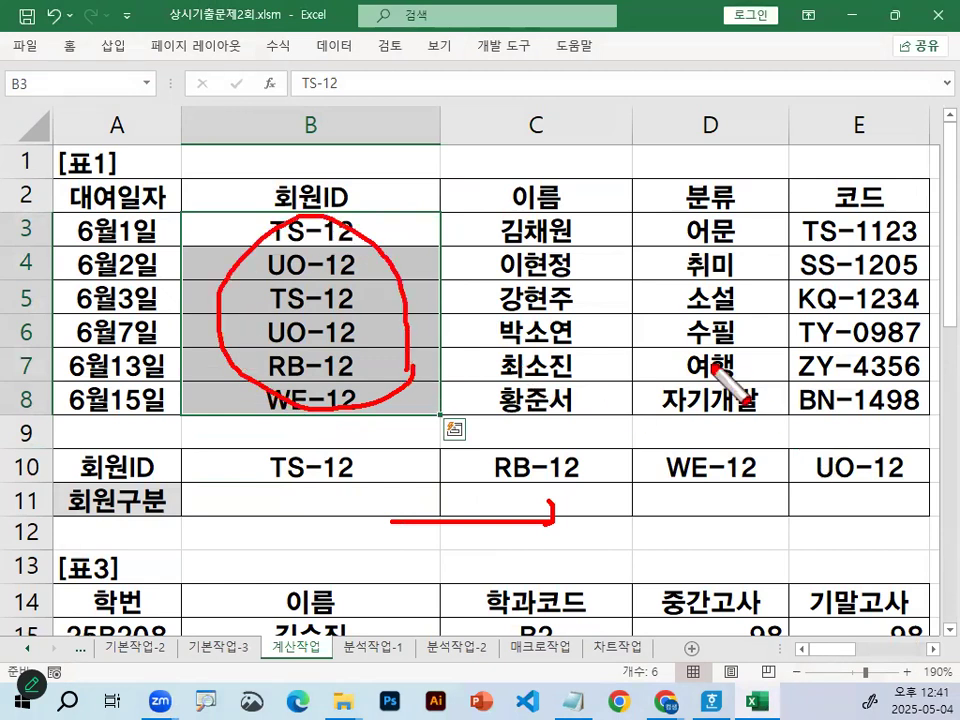
key("Escape")
Step: Start an IF formula in cell B11 with a COUNTIF function as its logical test
left_click(392, 503)
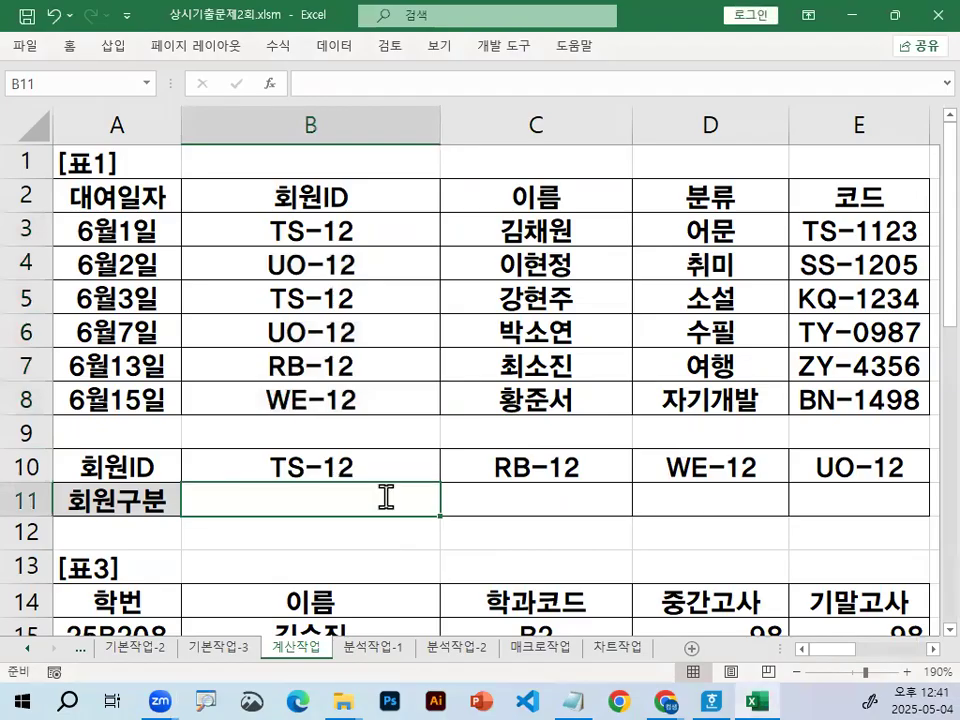
type("=ㅑㄹ")
key("BackSpace")
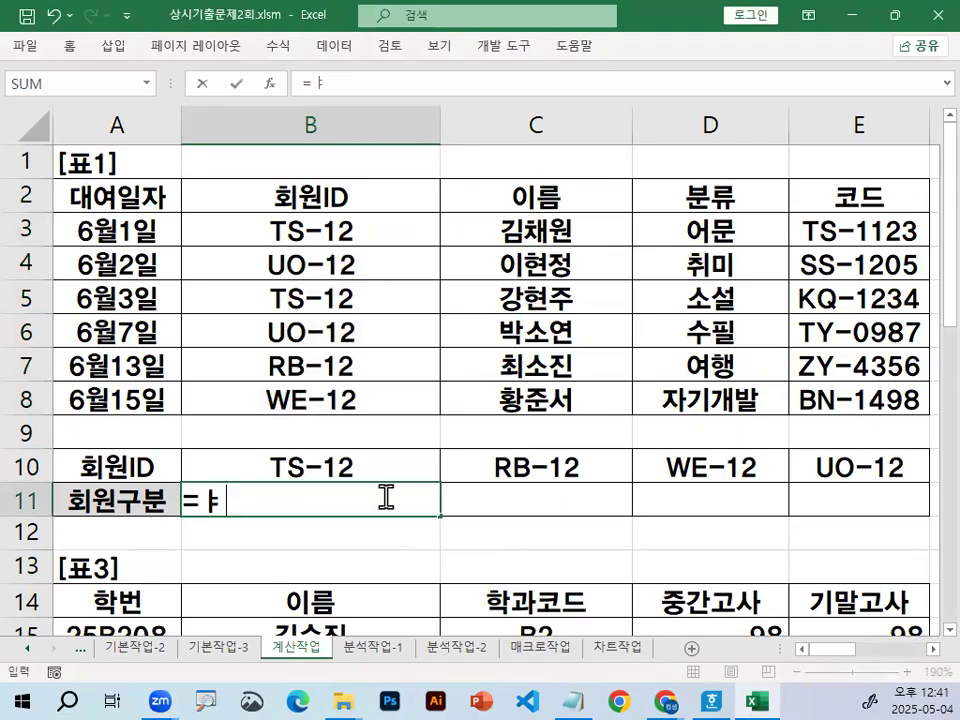
type("IF(")
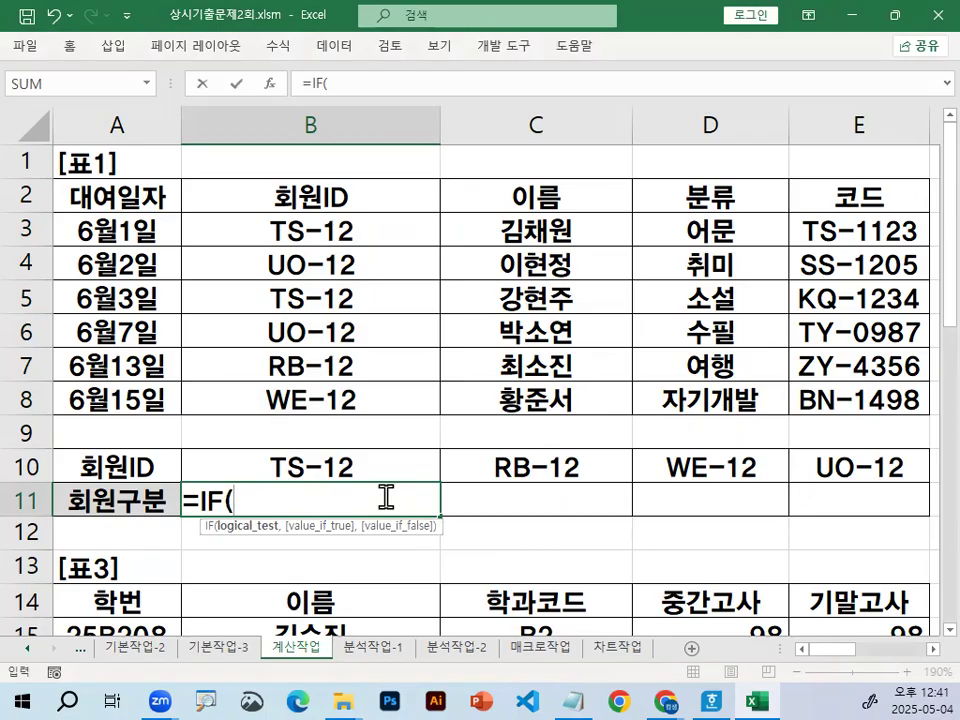
type("C")
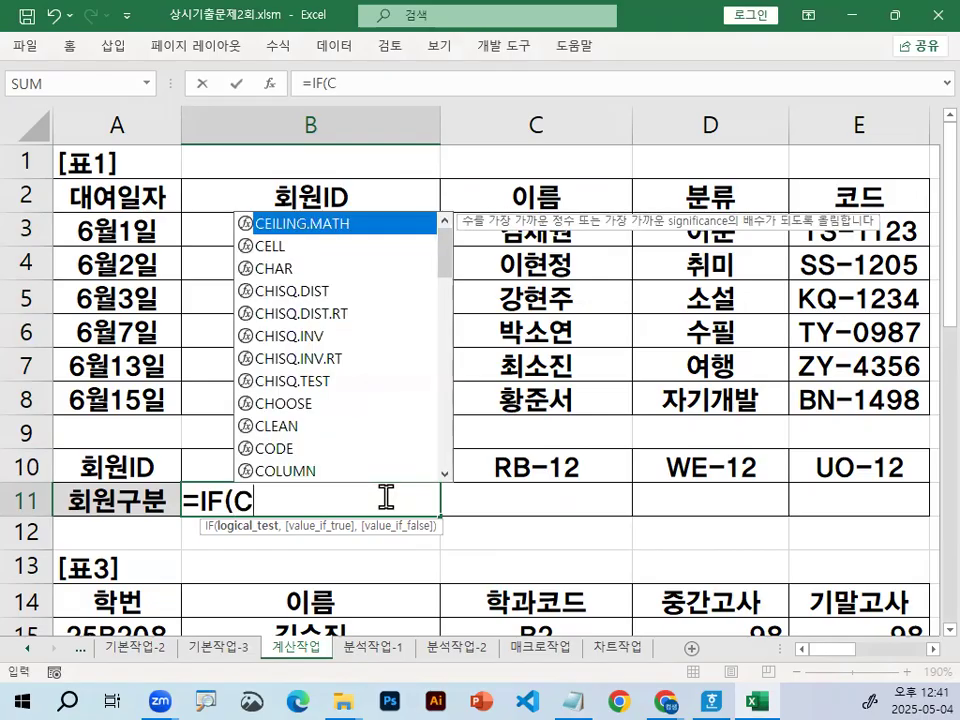
type("OI")
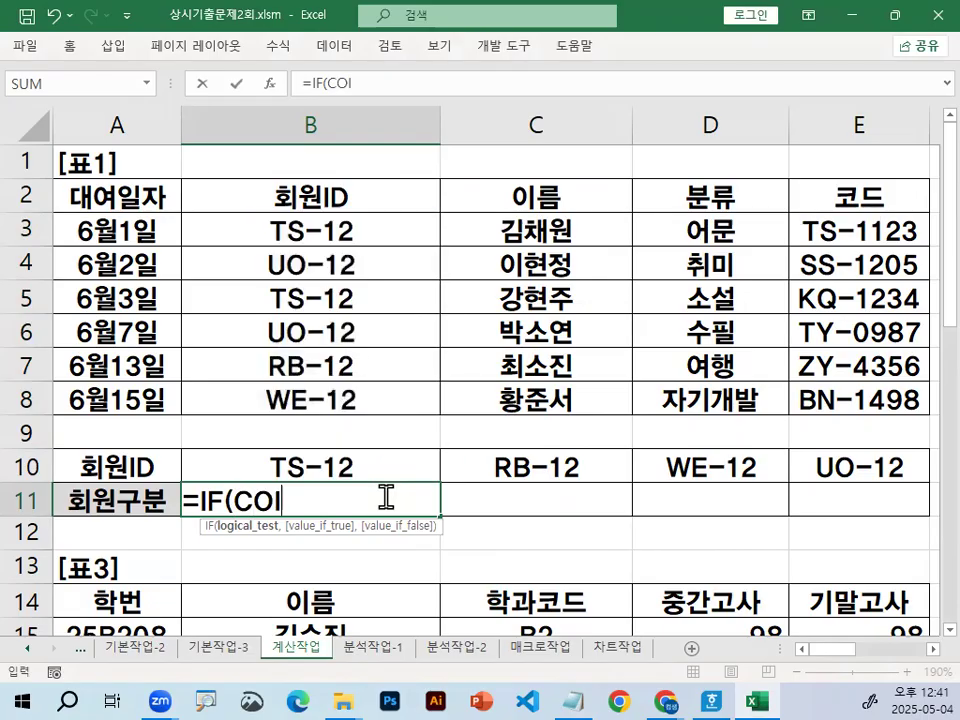
key("BackSpace")
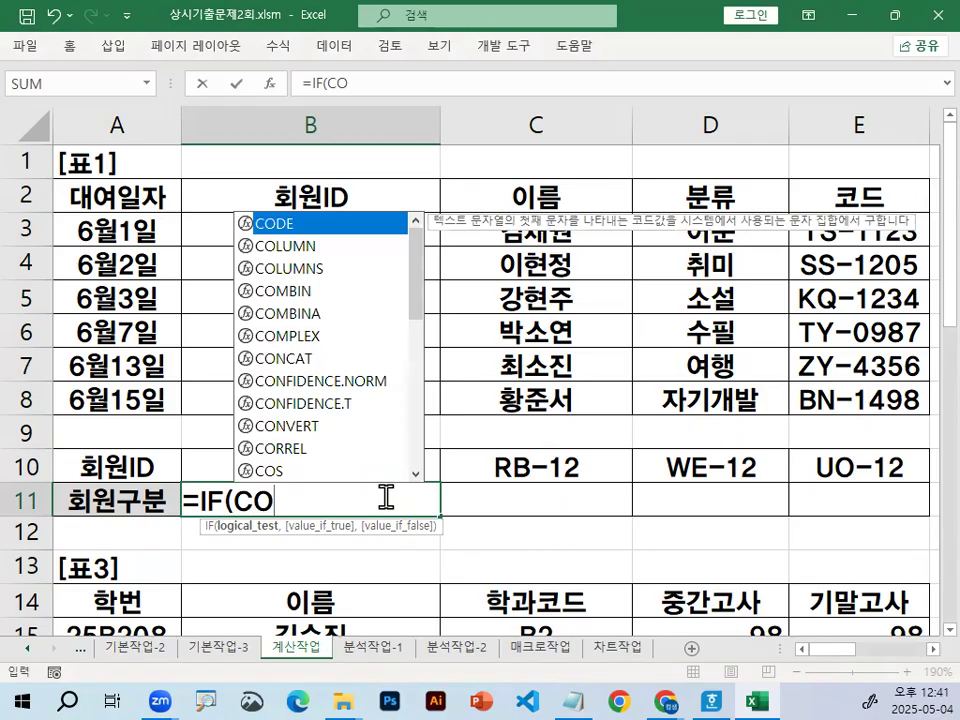
type("U")
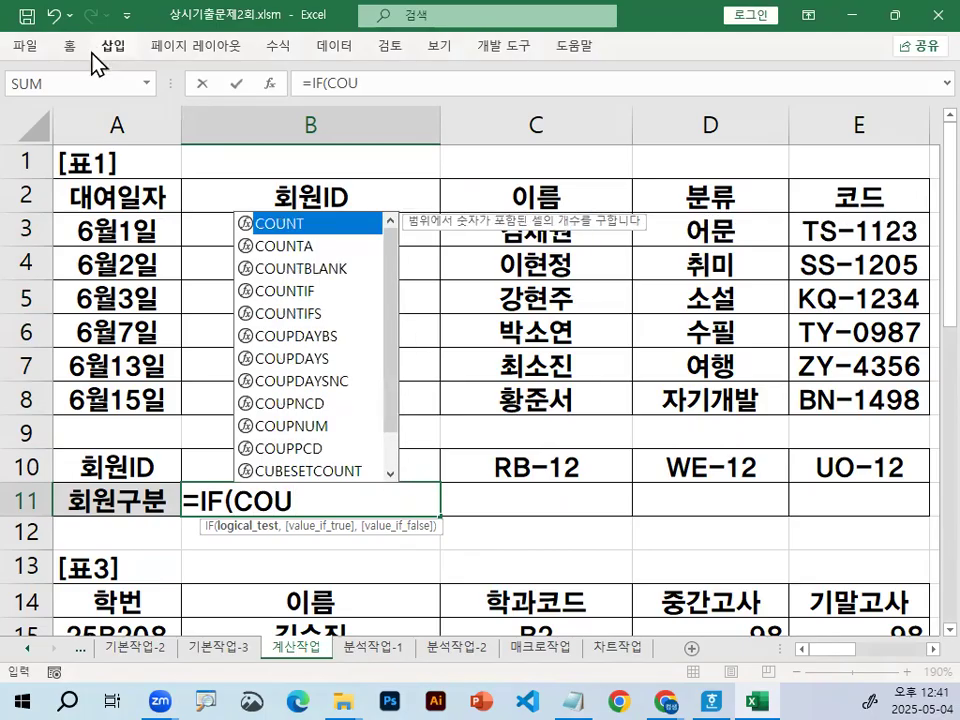
double_click(300, 291)
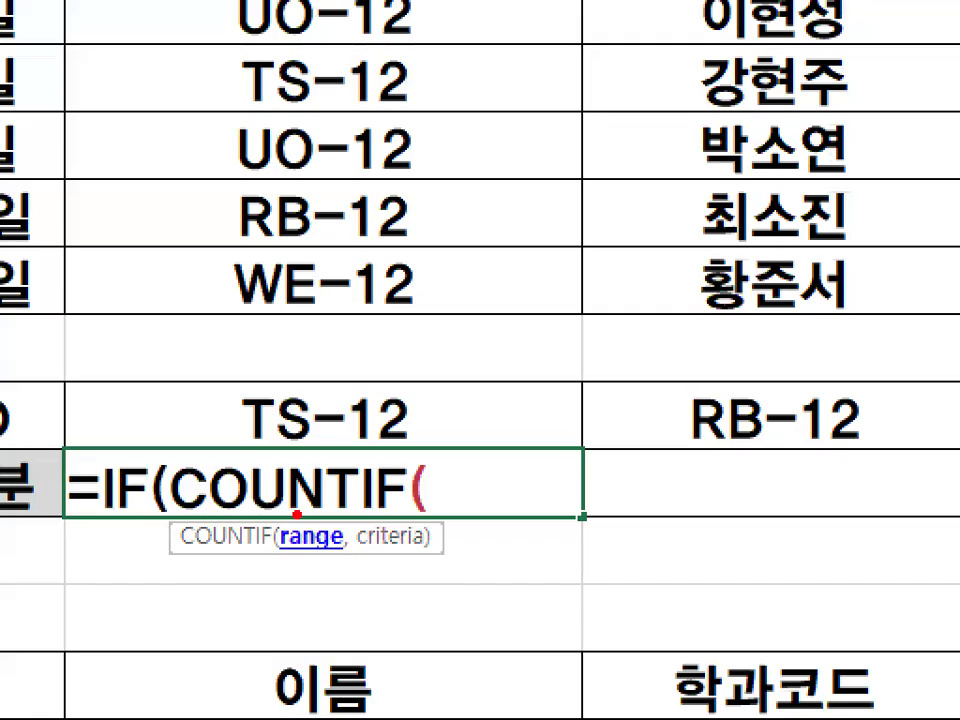
Step: Set the COUNTIF range to the 회원ID cells of 표1 as the absolute reference $B$3:$B$8
left_click_drag(177, 517, 396, 519)
mouse_move(525, 508)
left_mouse_down()
mouse_move(448, 490)
mouse_move(527, 492)
left_mouse_up()
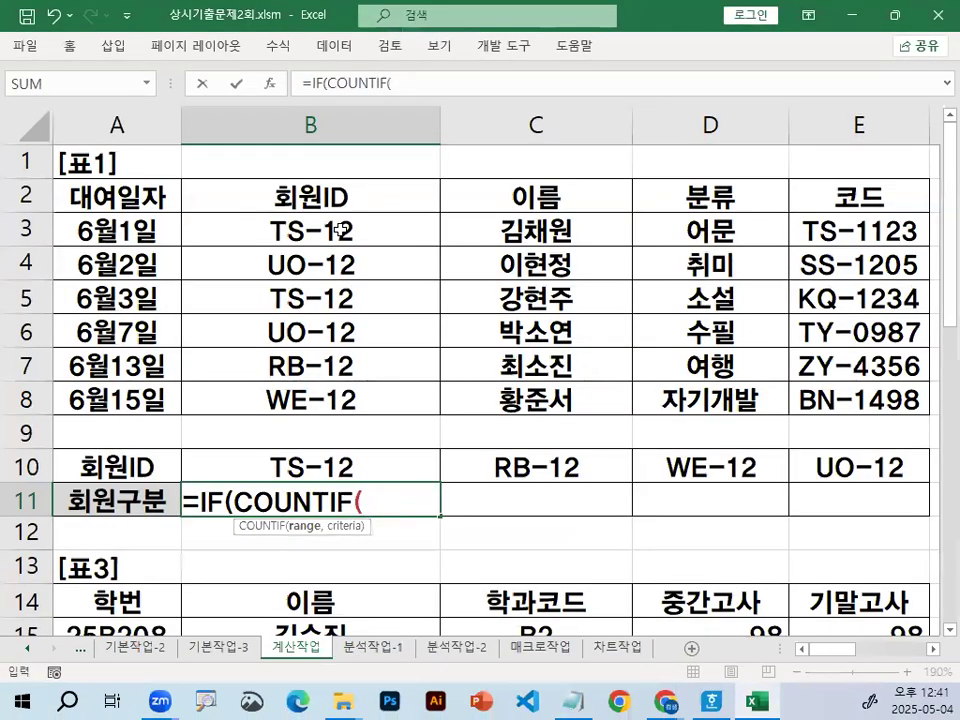
left_click_drag(340, 222, 349, 392)
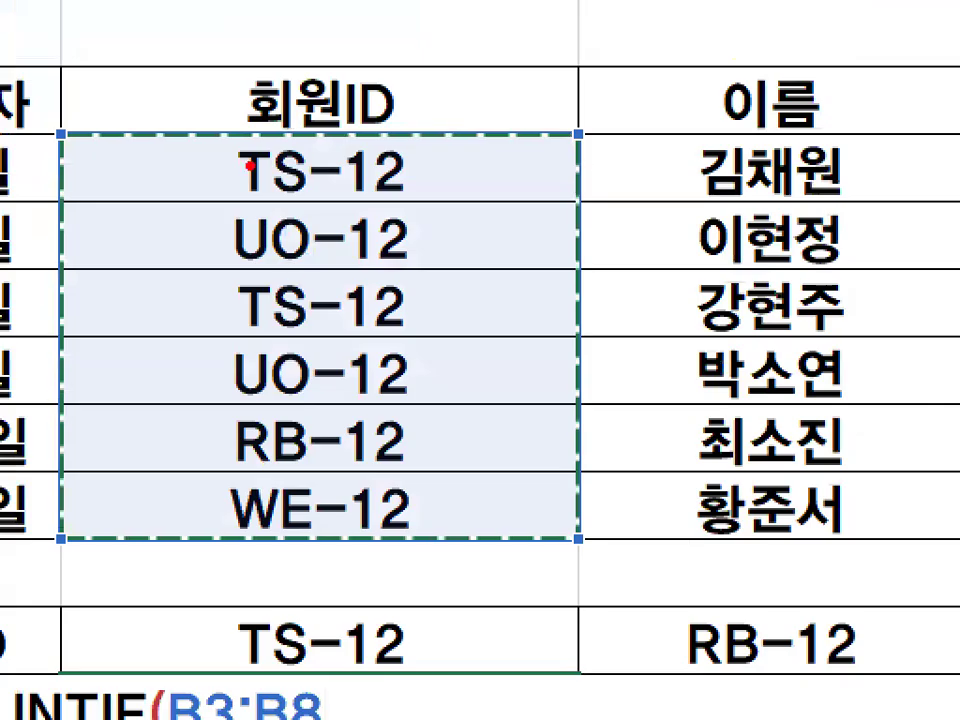
mouse_move(249, 168)
left_mouse_down()
mouse_move(223, 446)
mouse_move(231, 478)
left_mouse_up()
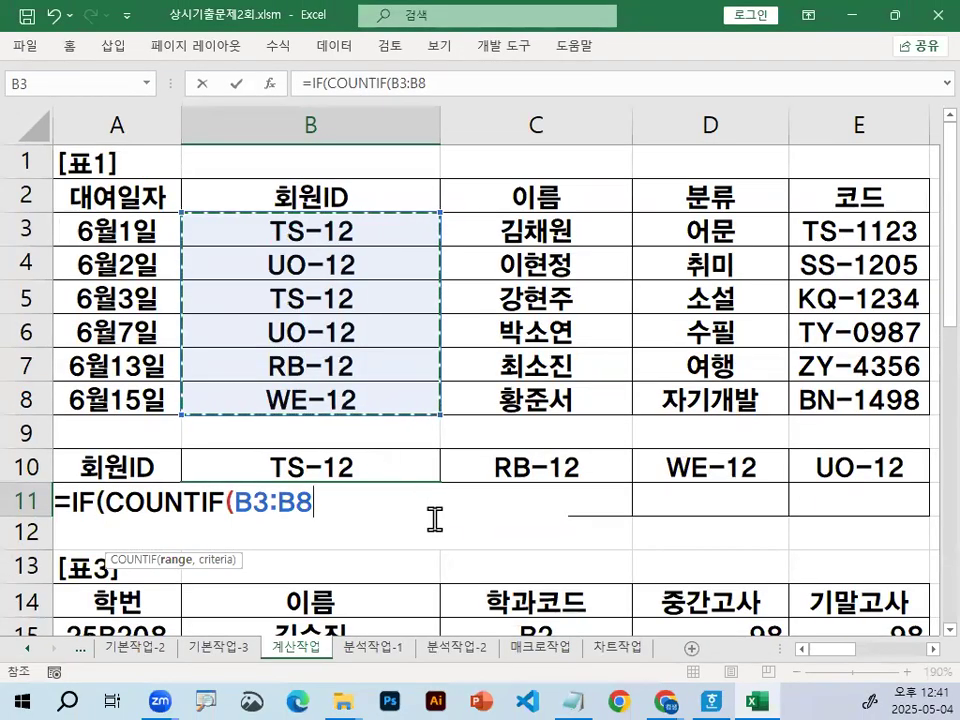
key("ctrl+2")
mouse_move(335, 540)
left_mouse_down()
mouse_move(561, 542)
mouse_move(575, 553)
left_mouse_up()
mouse_move(384, 331)
left_mouse_down()
mouse_move(474, 330)
mouse_move(458, 356)
left_mouse_up()
left_click_drag(320, 468, 340, 520)
key("Escape")
key("F4")
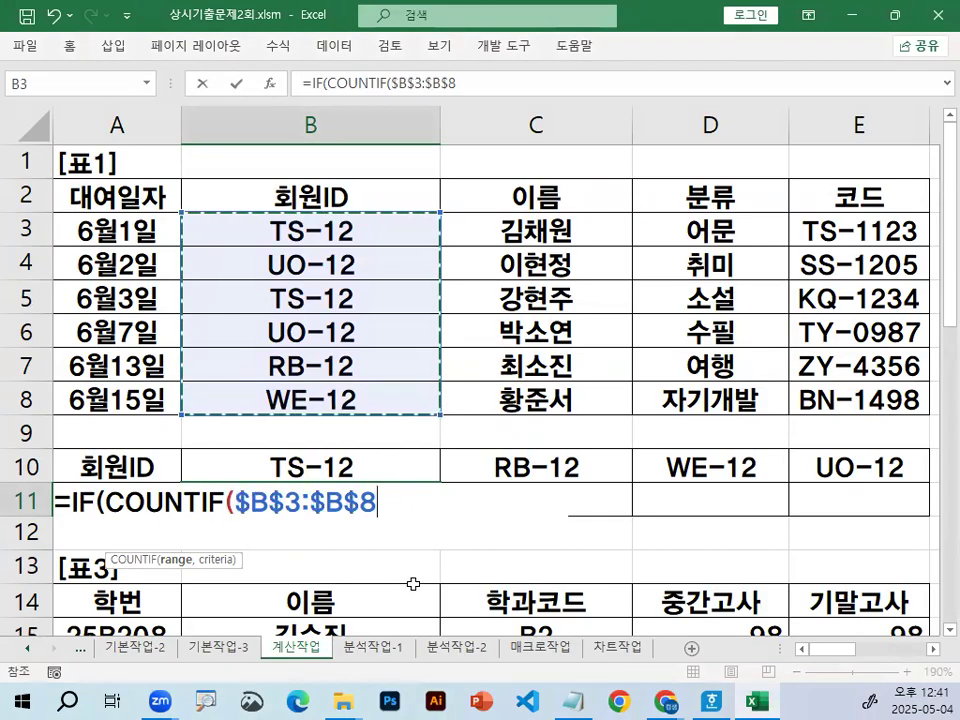
Step: Use B10 as the COUNTIF criterion and complete the logical test with >=2
type(",")
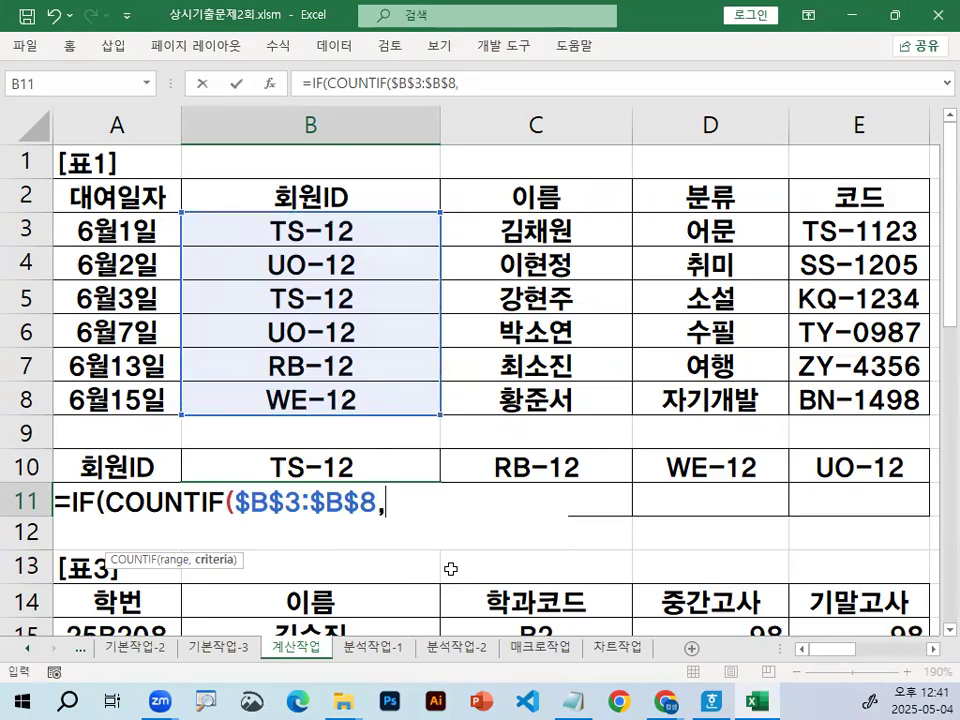
left_click(349, 463)
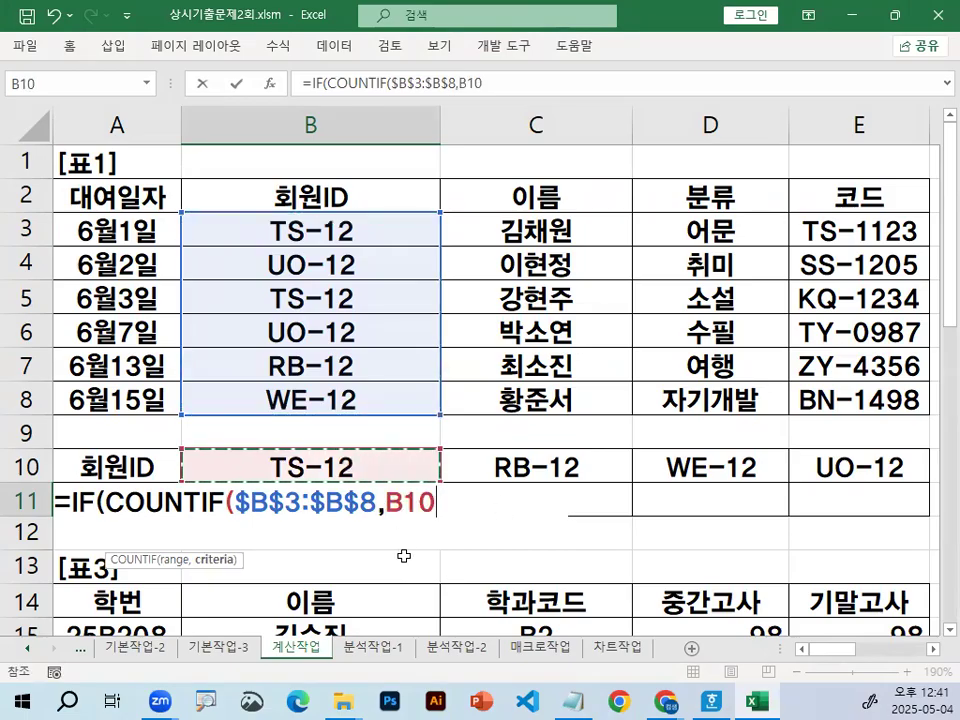
scroll(404, 555, "down", 2)
type(")")
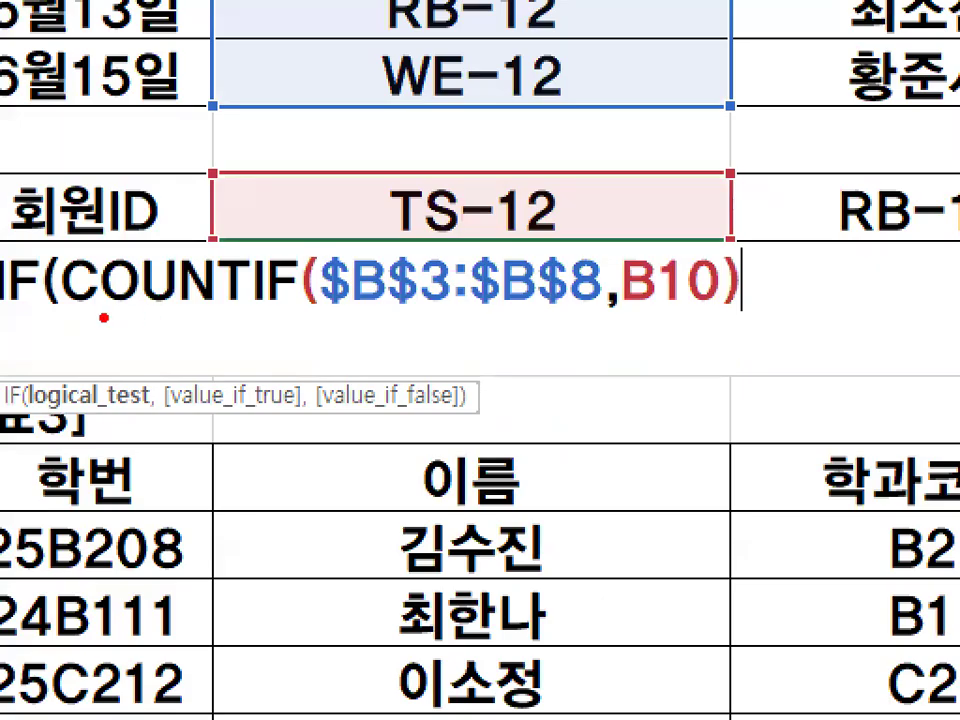
left_click_drag(99, 318, 470, 317)
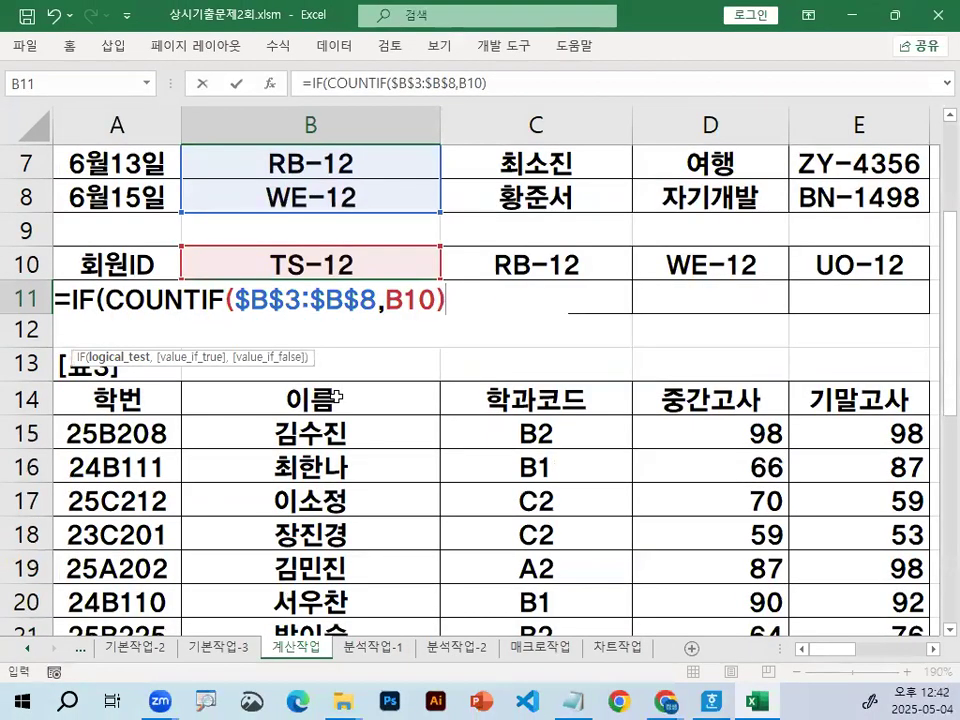
type("=2")
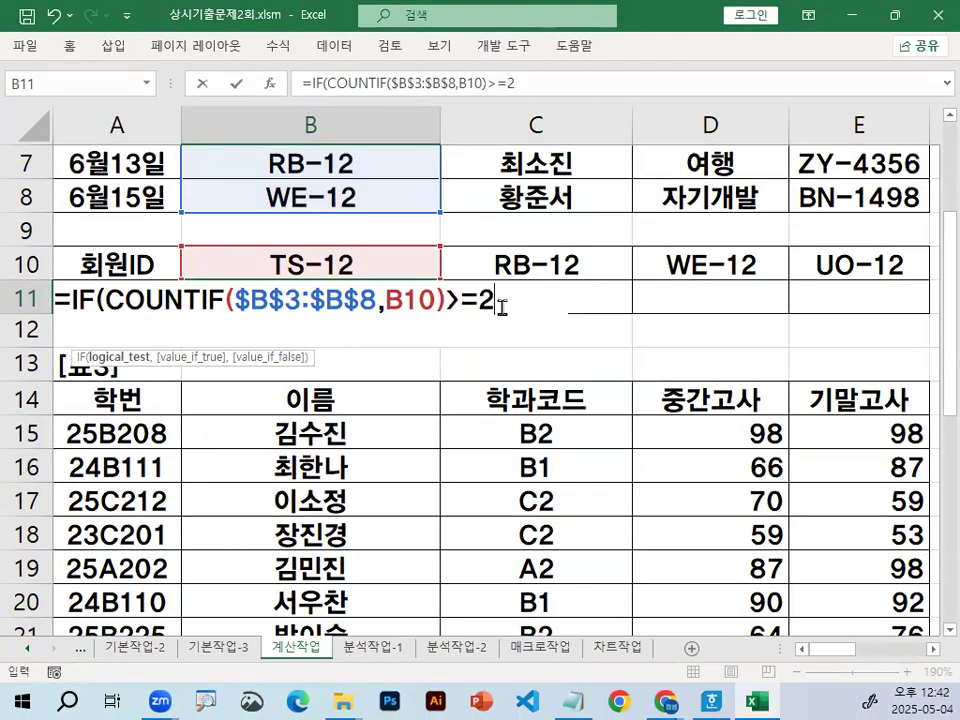
type(",")
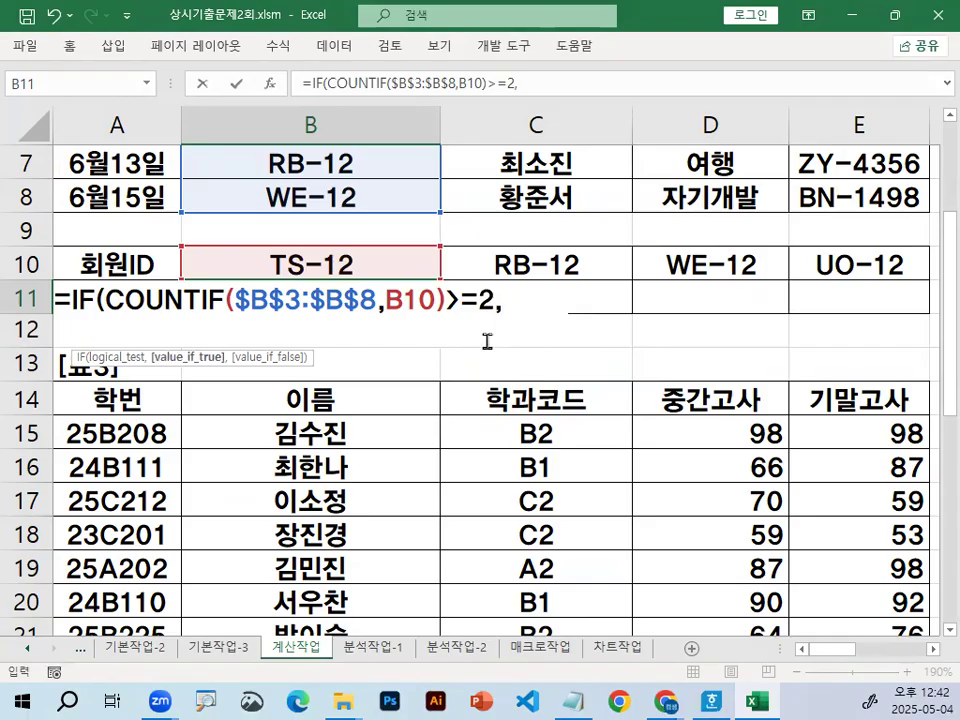
Step: Have the IF formula return "우수회원" when true and "일반" when false, and enter it in B11
type("\"DN")
key("BackSpace")
key("BackSpace")
key("Hangul")
type("우수회원")
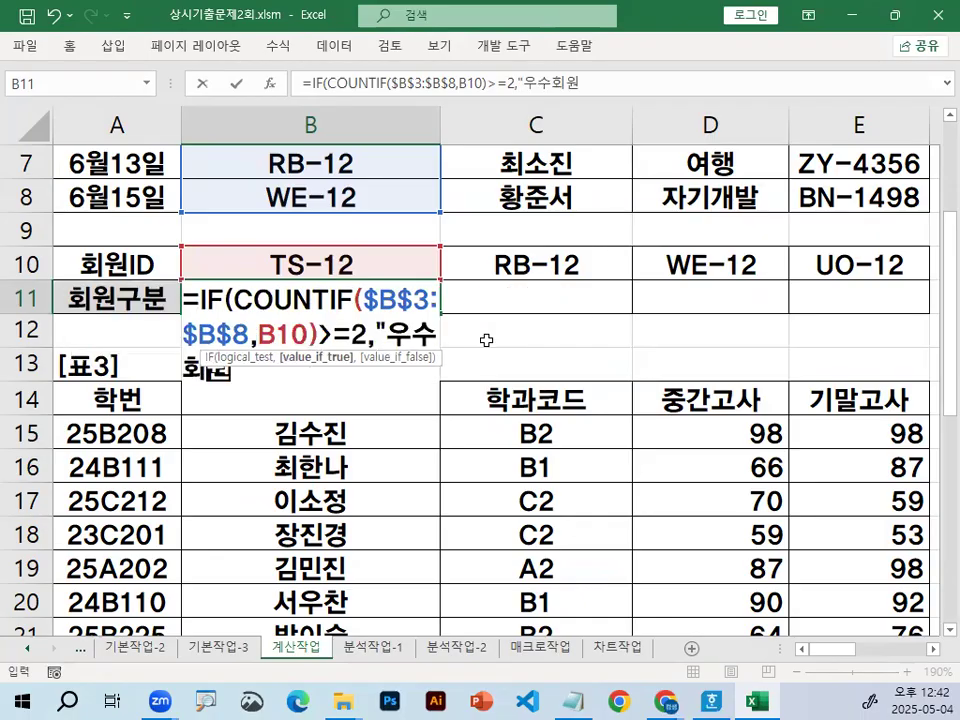
type("\",")
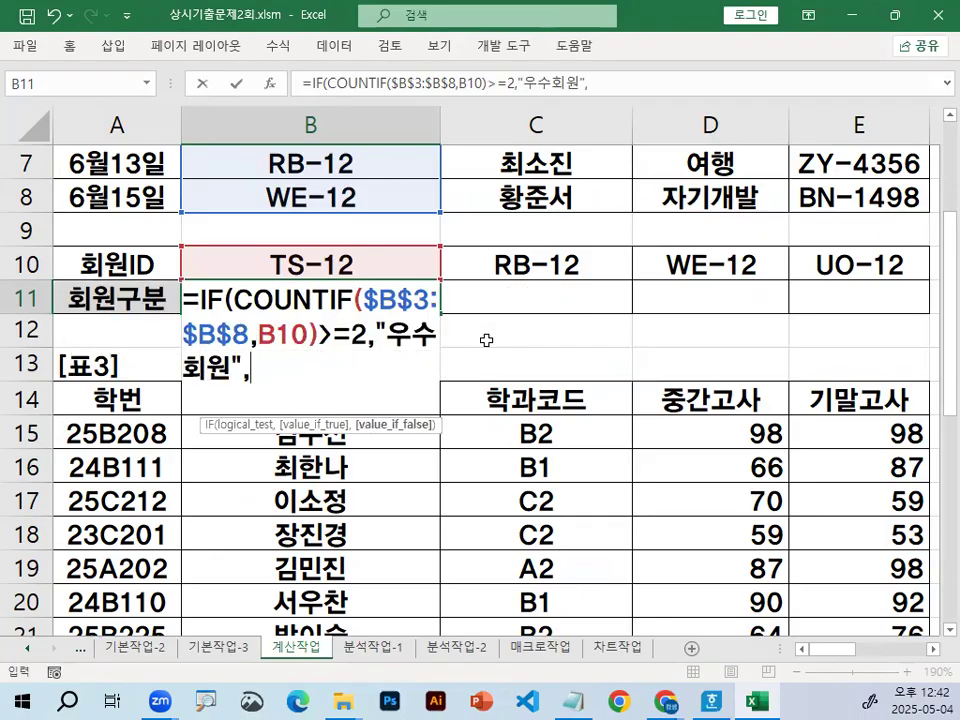
type("\"일반\")")
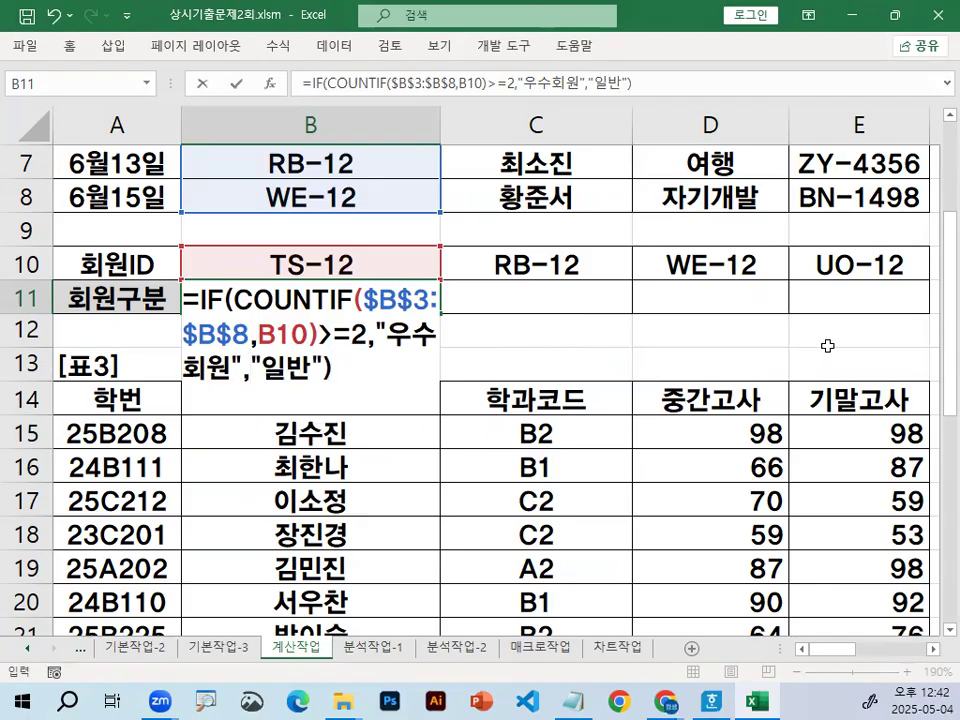
key("Return")
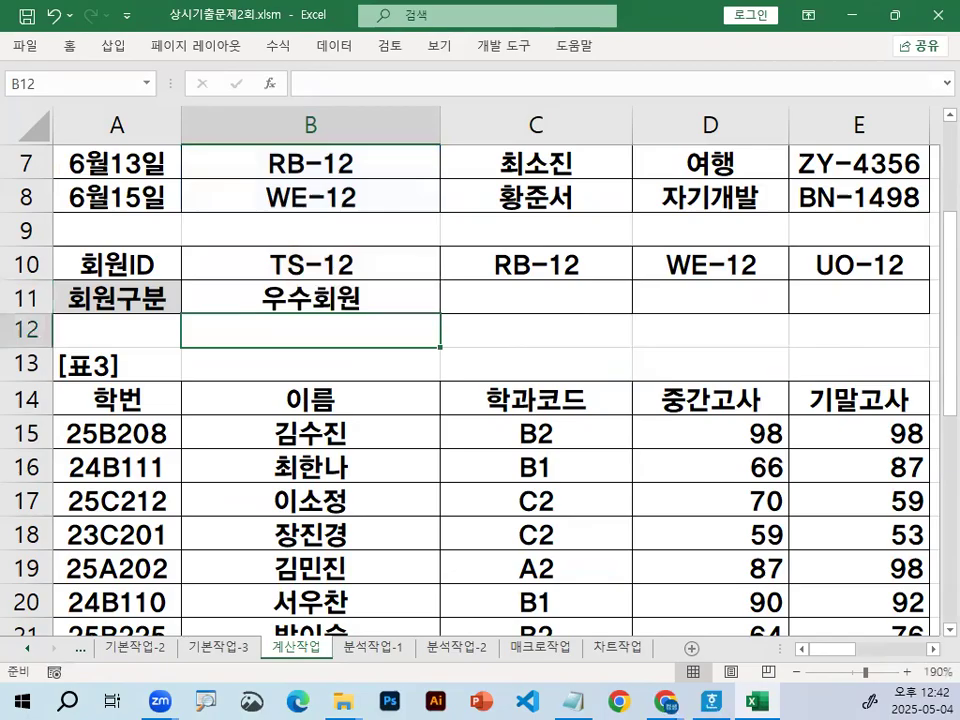
Step: Fill the B11 formula across the 회원구분 row through E11
left_click(386, 298)
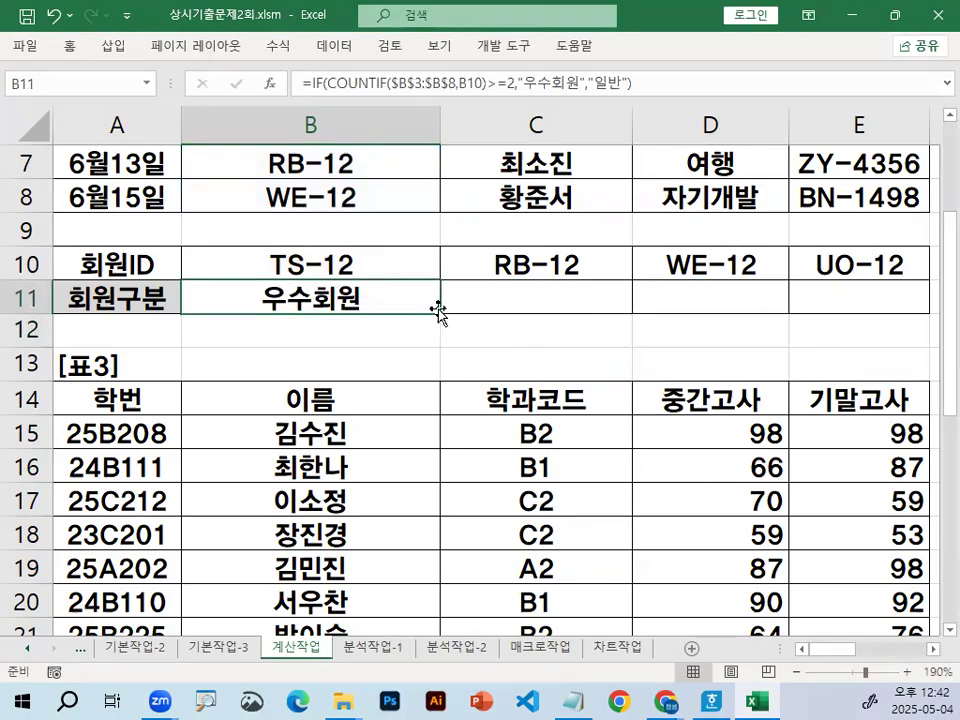
left_click_drag(440, 314, 860, 300)
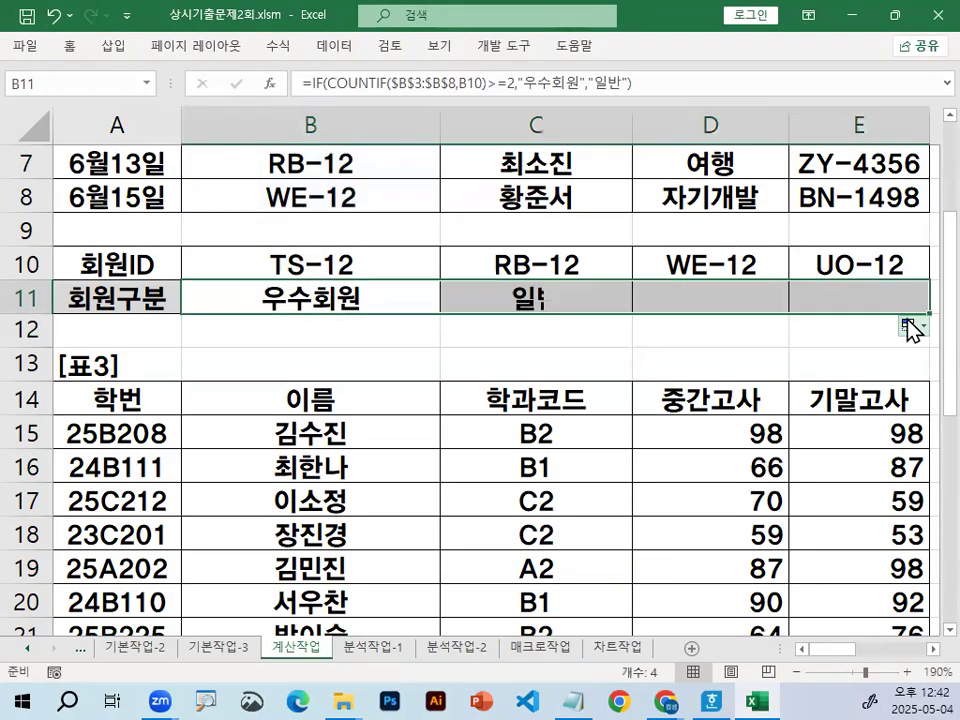
Step: Copy the formula text of B11 and paste it into the Notepad lesson notes below the written-out formula outline
left_click(359, 306)
left_click_drag(676, 82, 283, 52)
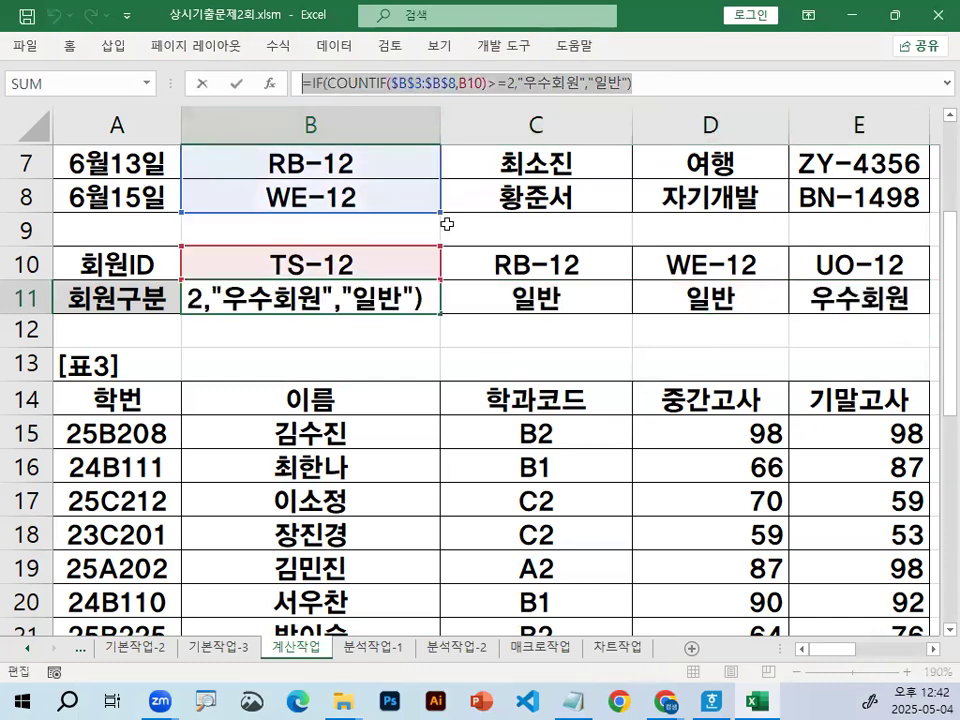
key("Escape")
left_click(590, 700)
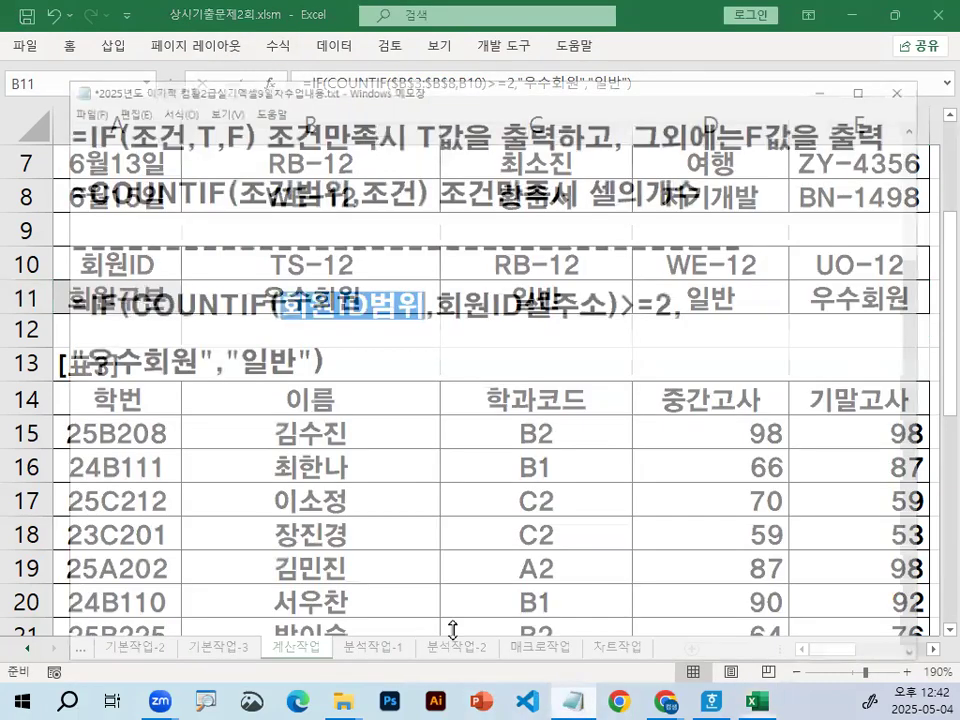
left_click_drag(72, 250, 671, 248)
left_click(411, 358)
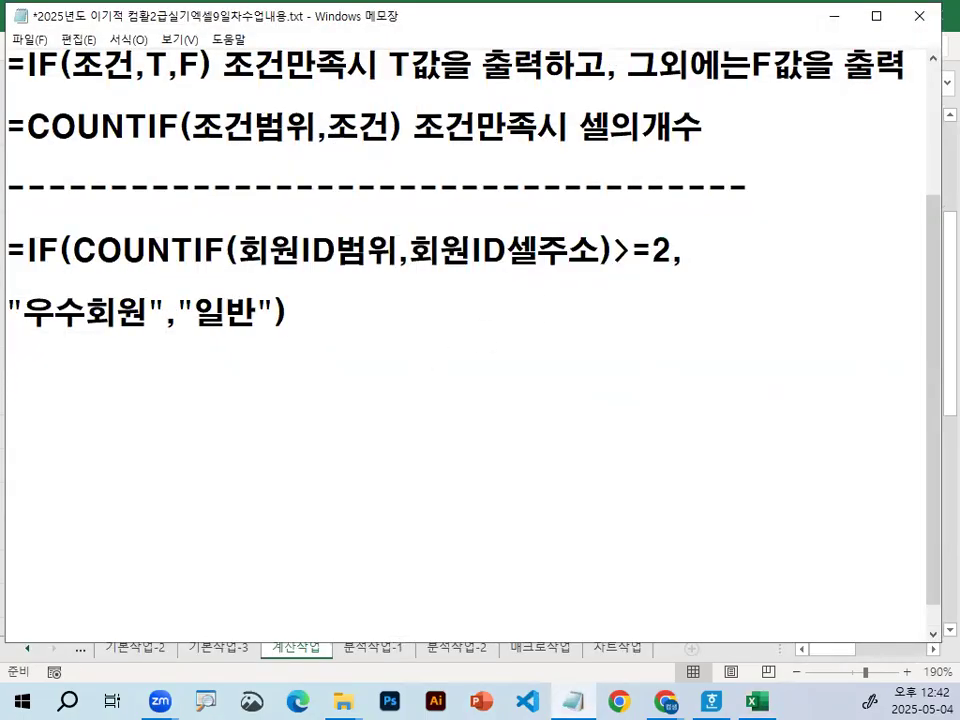
key("ctrl+v")
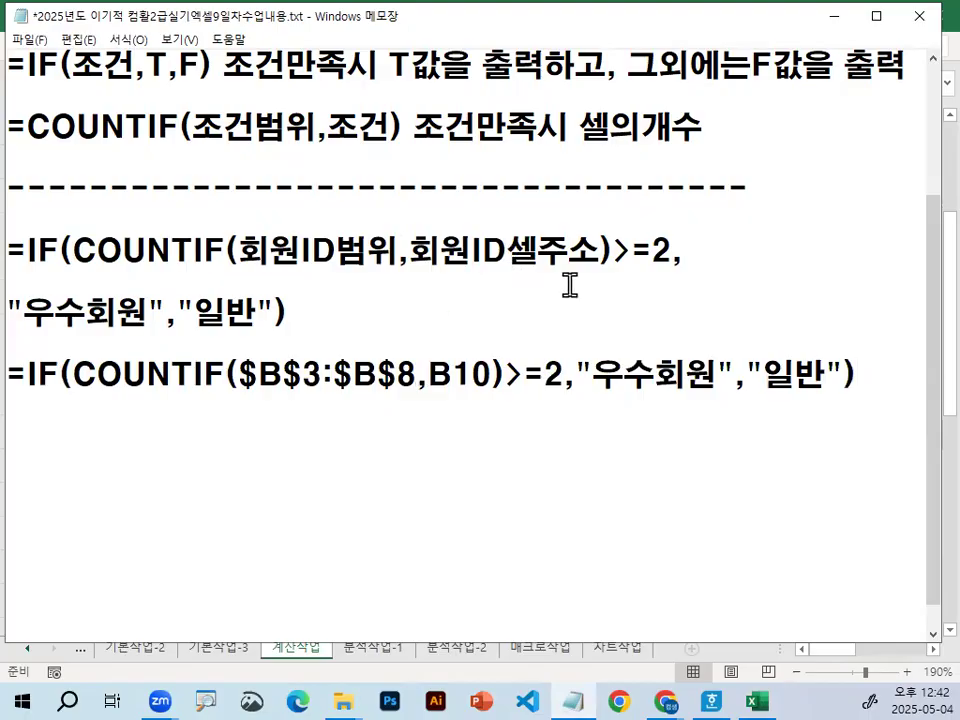
Step: Compare the pasted IF/COUNTIF formula with the written-out formula outline above it in the notes
left_click_drag(258, 373, 795, 372)
left_click(793, 371)
key("ctrl+2")
left_click_drag(32, 274, 635, 275)
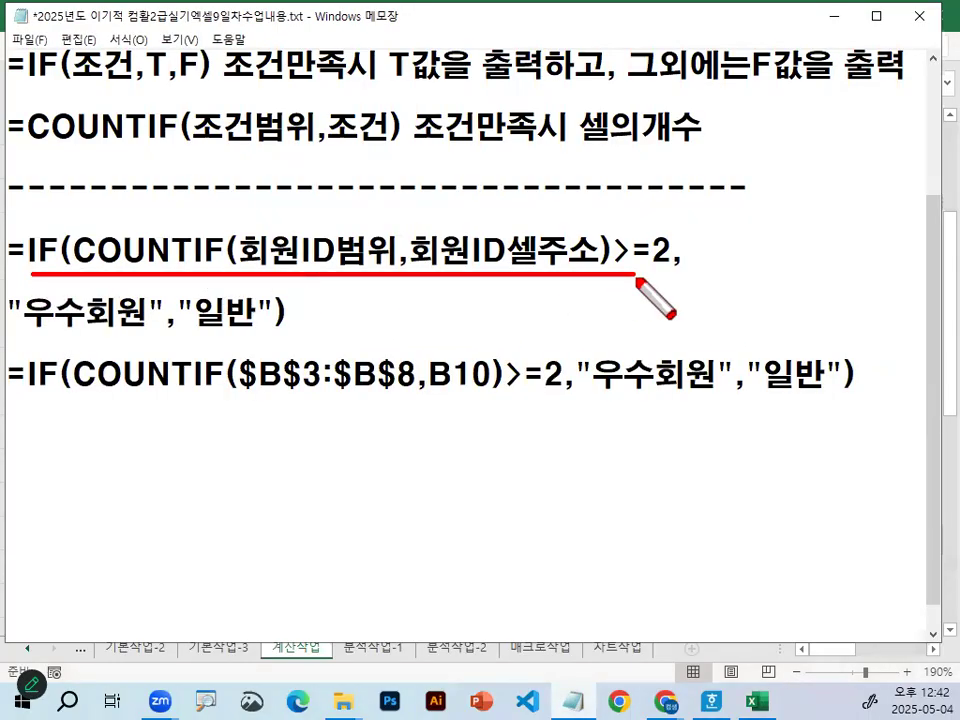
left_click_drag(7, 338, 259, 339)
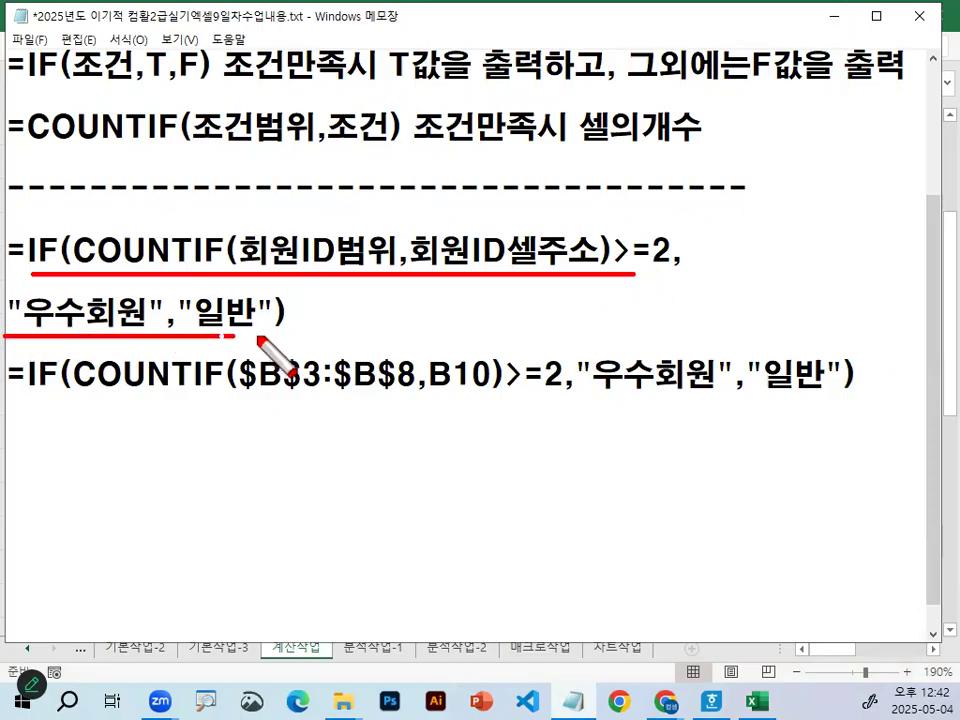
left_click_drag(361, 207, 390, 193)
left_click_drag(433, 40, 446, 128)
left_click_drag(483, 352, 530, 322)
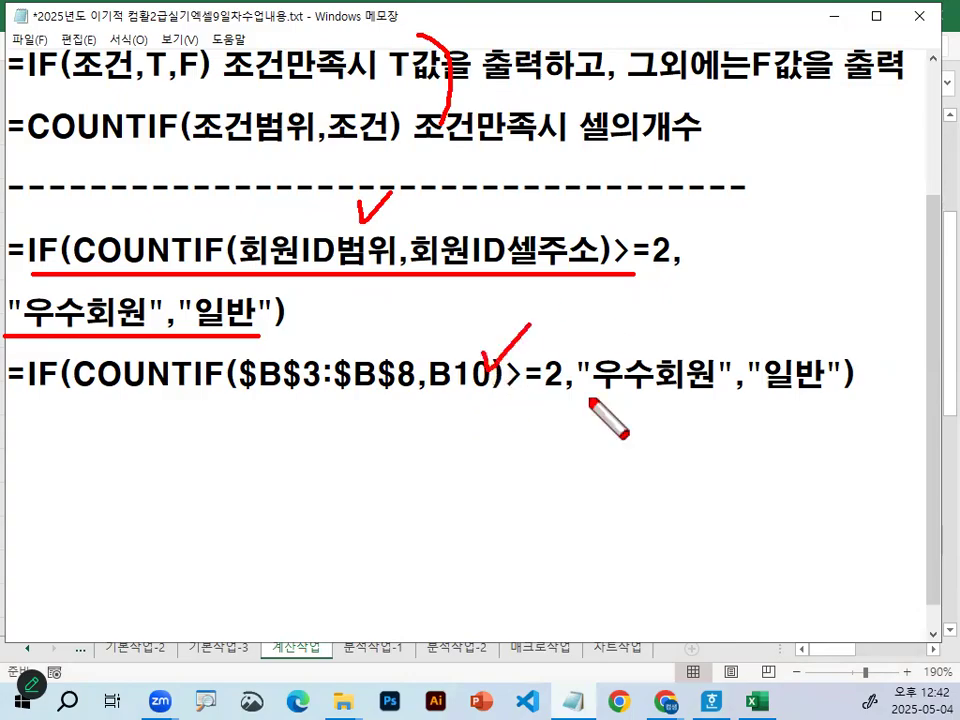
key("Escape")
left_click_drag(226, 374, 853, 375)
left_click(858, 376)
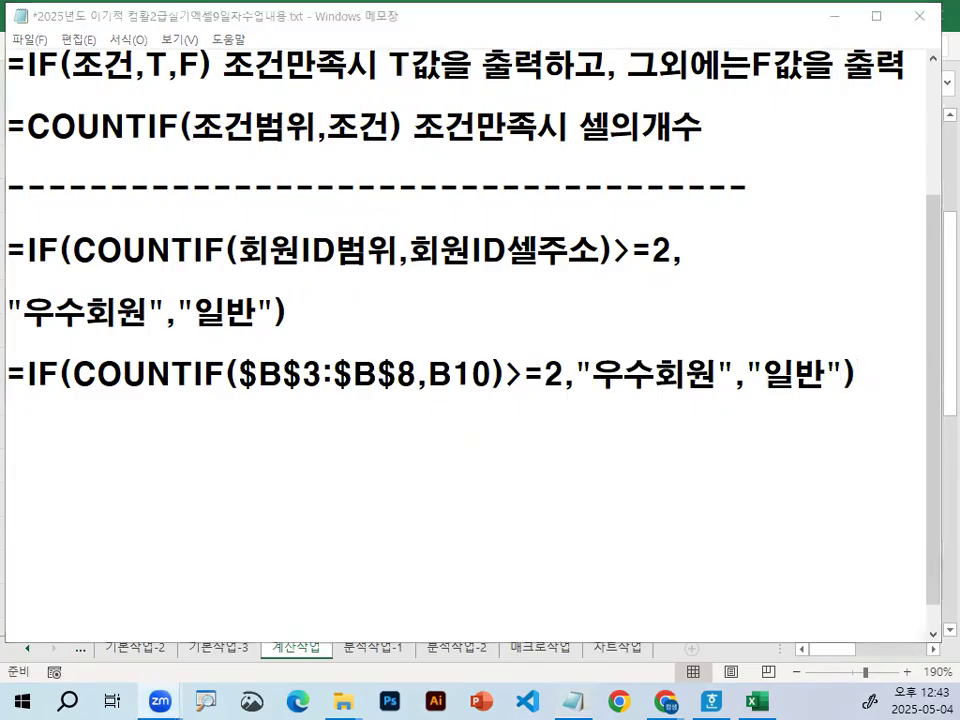
Step: Switch back to the Excel workbook and select J3, the first empty 출발요일 cell in [표2]
scroll(470, 350, "down", 1)
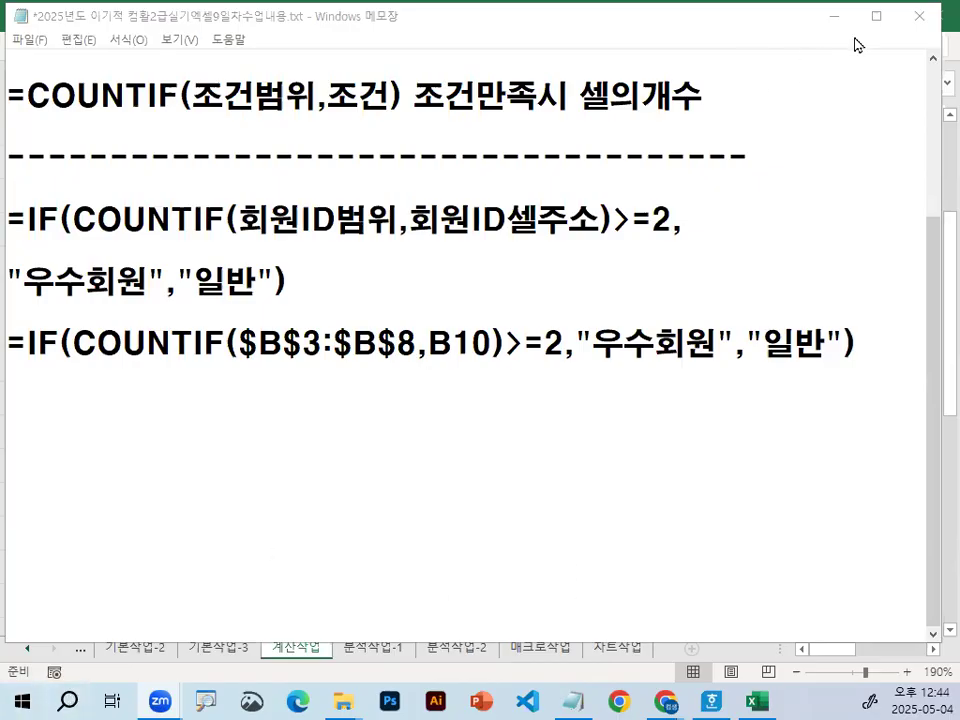
left_click(836, 17)
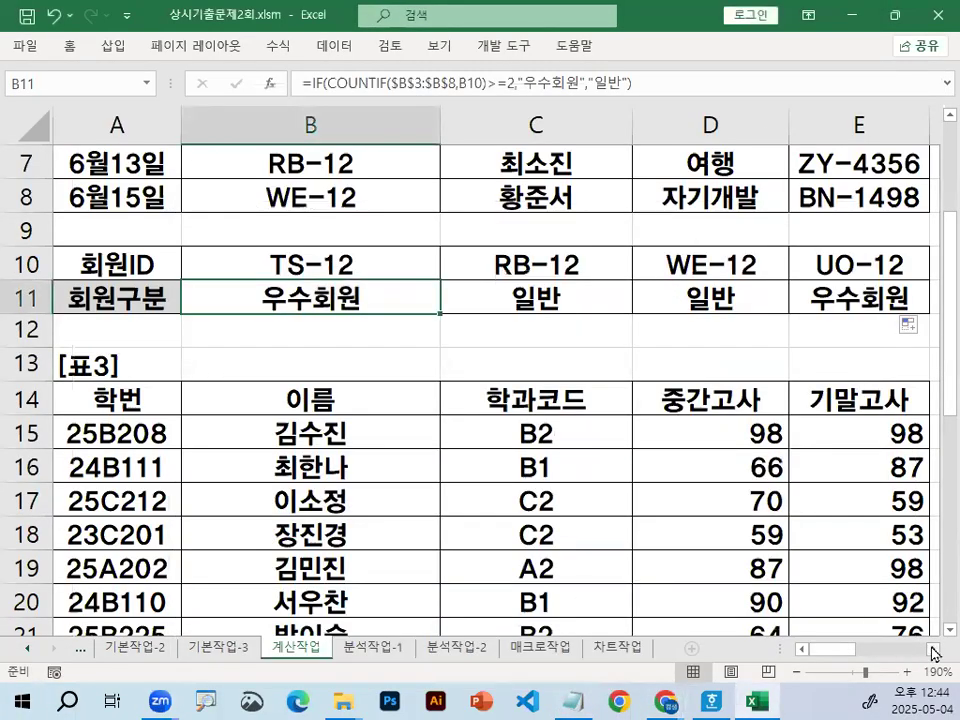
left_click(935, 652)
scroll(881, 559, "up", 2)
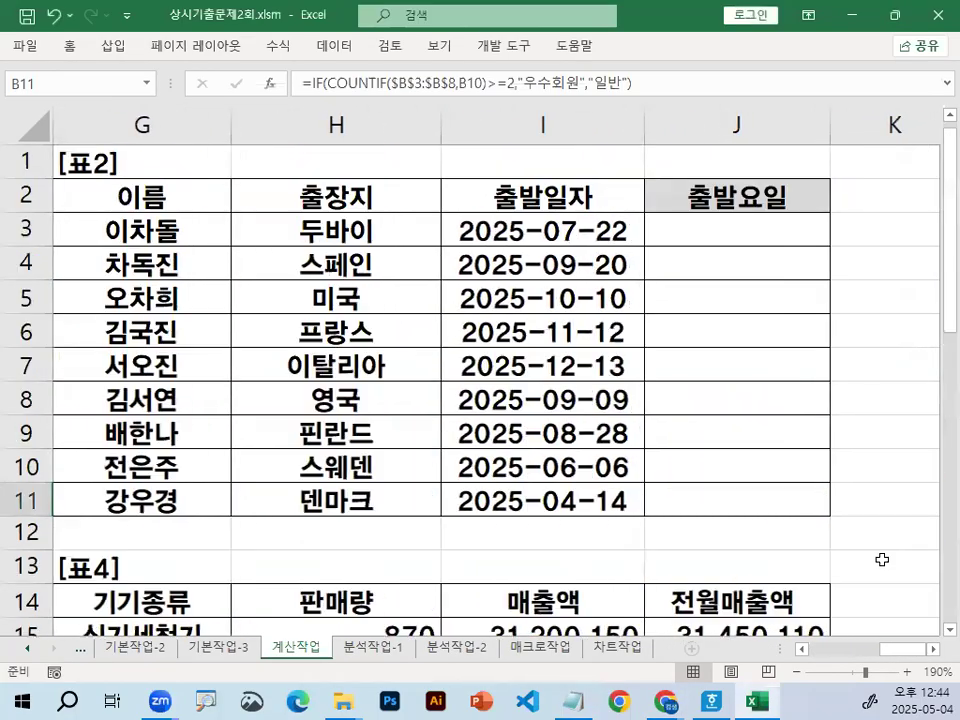
left_click(750, 230)
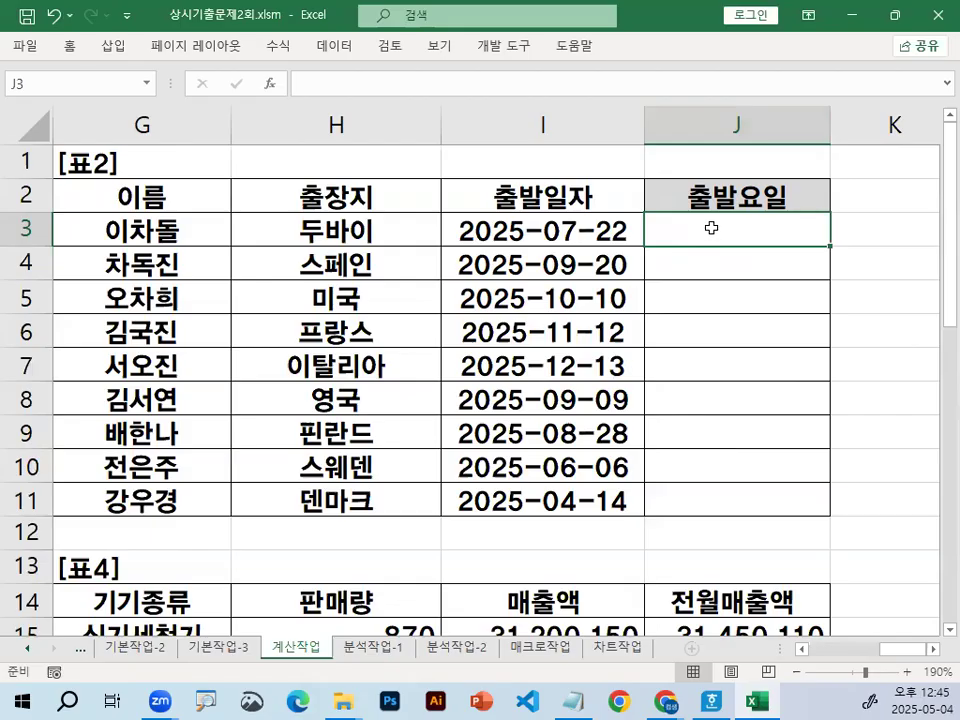
Step: Switch to the Notepad lesson notes and add a dashed separator line with blank lines below the pasted IF/COUNTIF formula
key("alt+Tab")
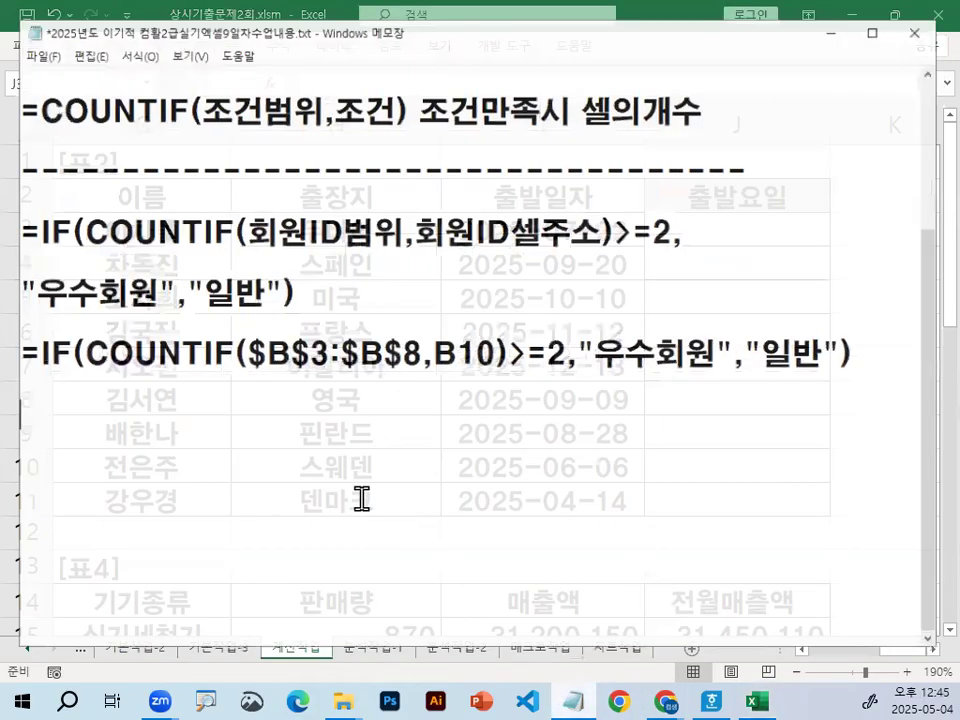
key("Return")
type("------------------------------------")
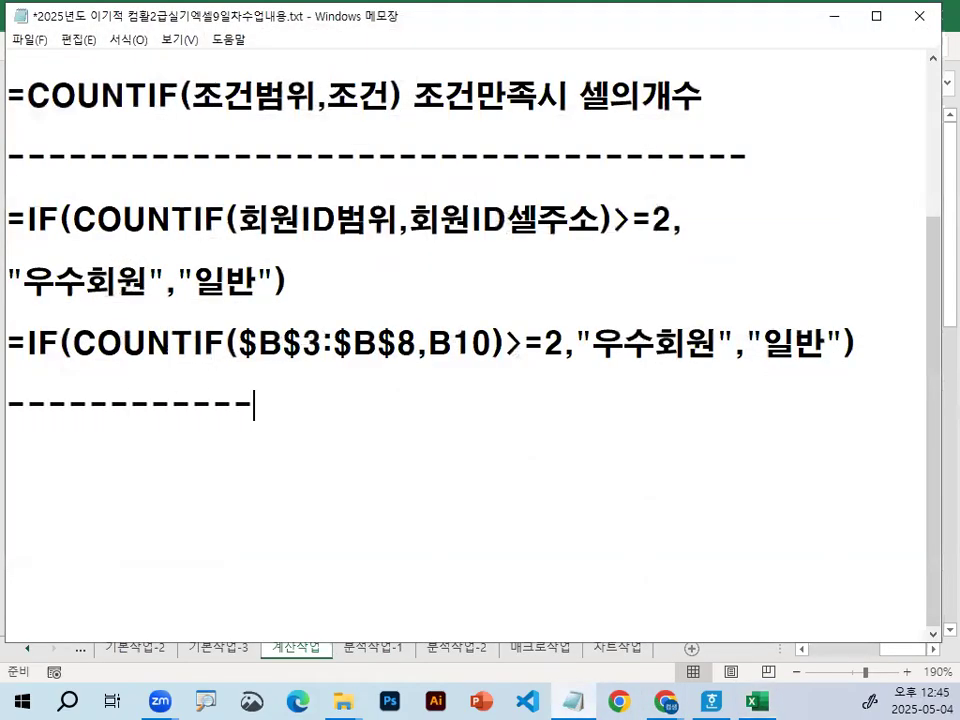
key("Return")
key("Return")
key("Return")
key("Return")
key("Return")
key("Return")
key("Return")
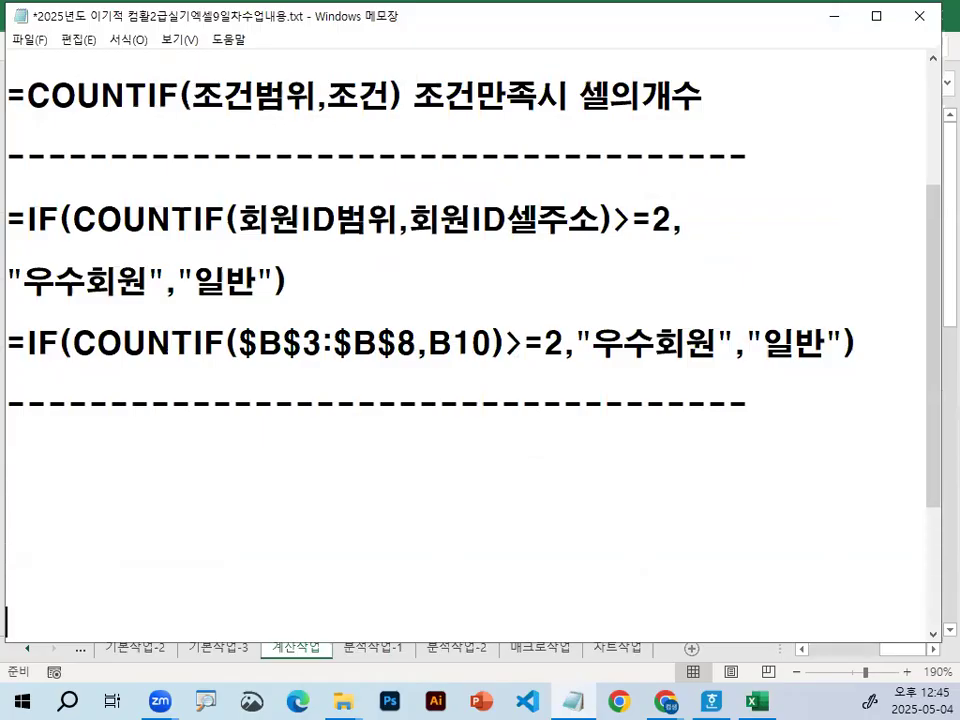
Step: Remove the extra blank lines and add the heading "2번문항" below the separator
key("BackSpace")
key("BackSpace")
key("BackSpace")
type("3번문항")
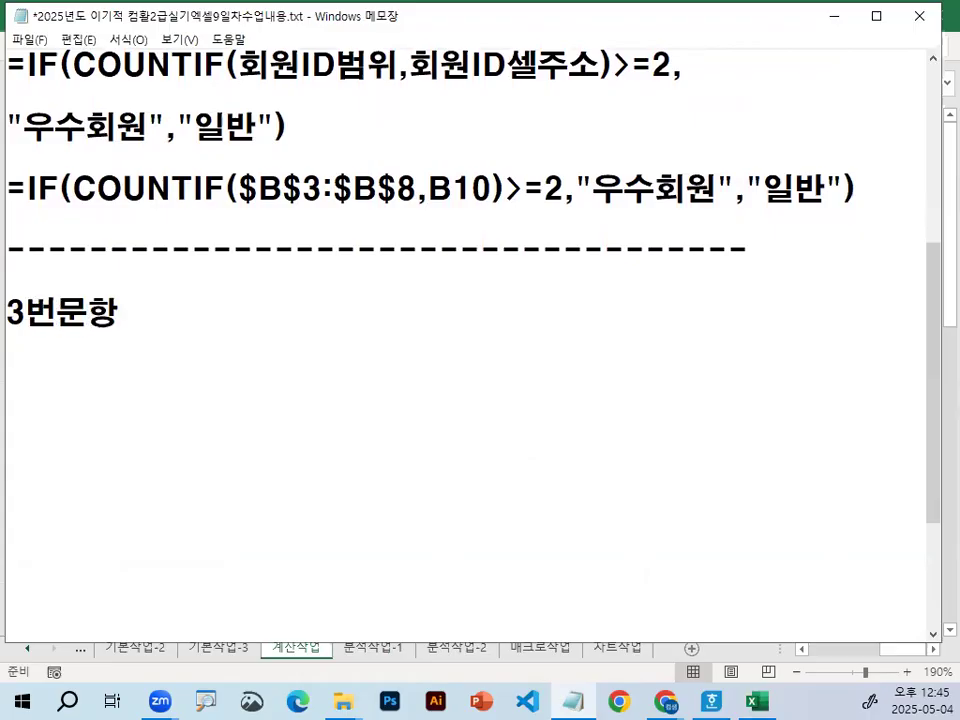
key("Return")
key("Up")
key("Delete")
type("2")
key("Down")
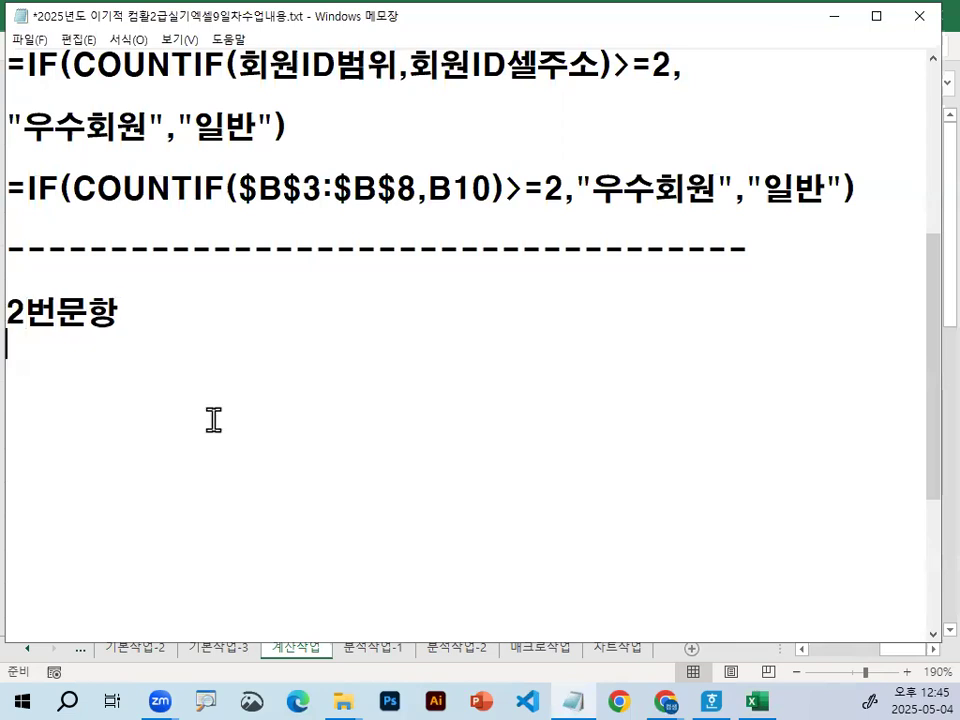
Step: Write the syntax line "=CHOOSE(숫자,값1,값2,....)" under the 2번문항 heading
type("=CH")
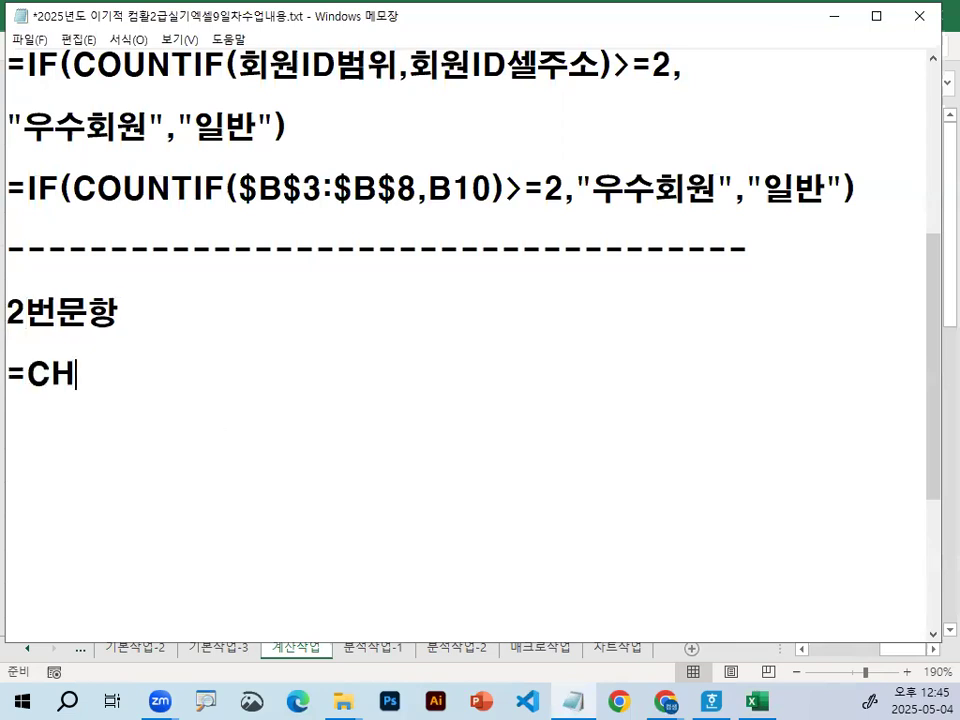
type("OOSE(")
key("Hangul")
type("숫")
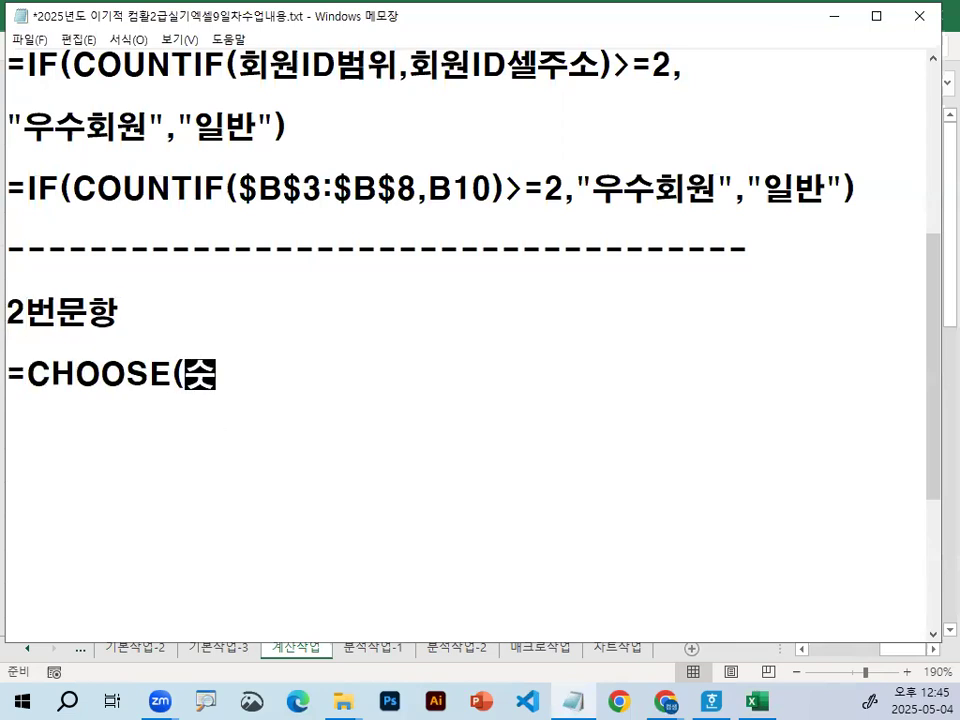
type("자,값1,값2,....)")
key("Return")
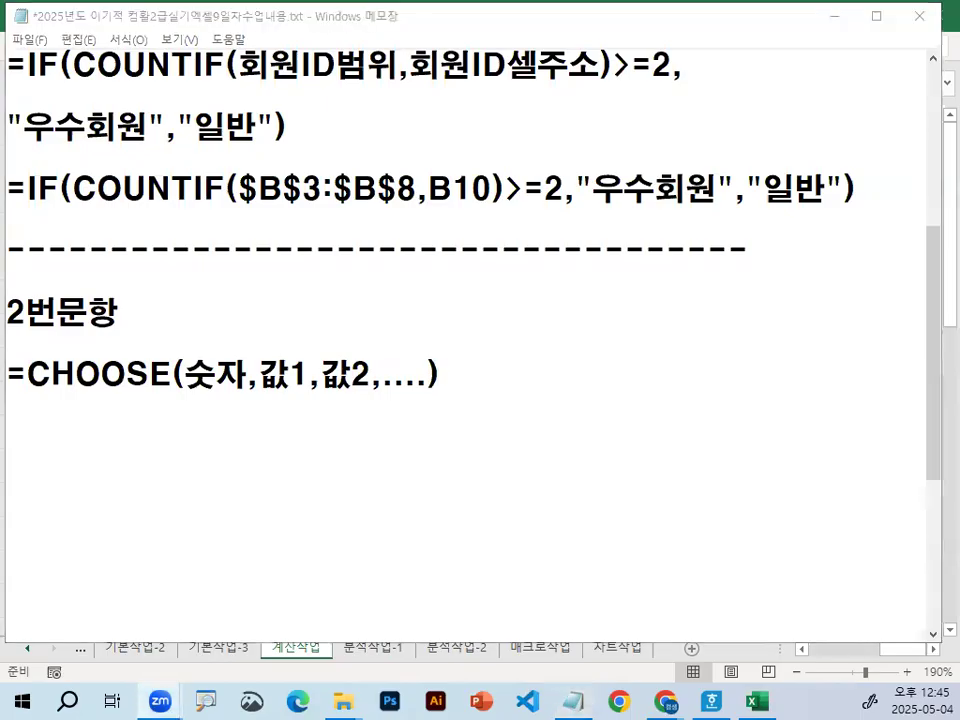
Step: Add the description "숫자에 해당하는 값을 가져옴" under the CHOOSE syntax, followed by a blank line
left_click(155, 434)
type("숫자에 해")
type("당한느 가")
key("BackSpace")
key("BackSpace")
key("BackSpace")
key("BackSpace")
key("BackSpace")
type("하는 갑")
type("ㅅ을 가져옴")
key("Return")
key("Return")
Step: Write the syntax line "=WEEKDAY(셀주소,옵션)" below the CHOOSE description
type("=")
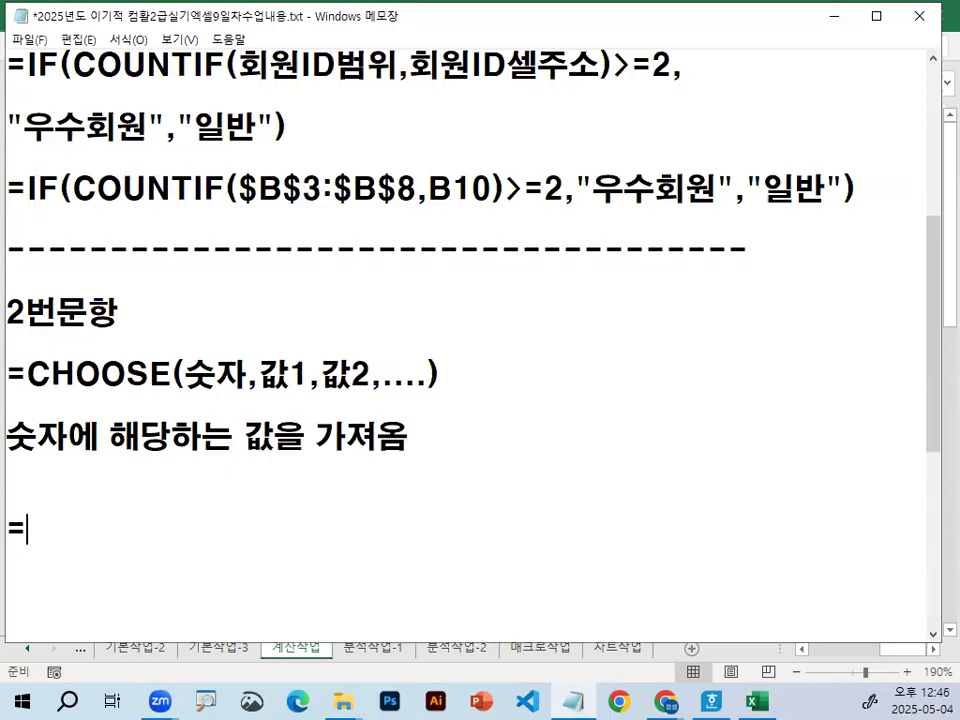
type("WEEK")
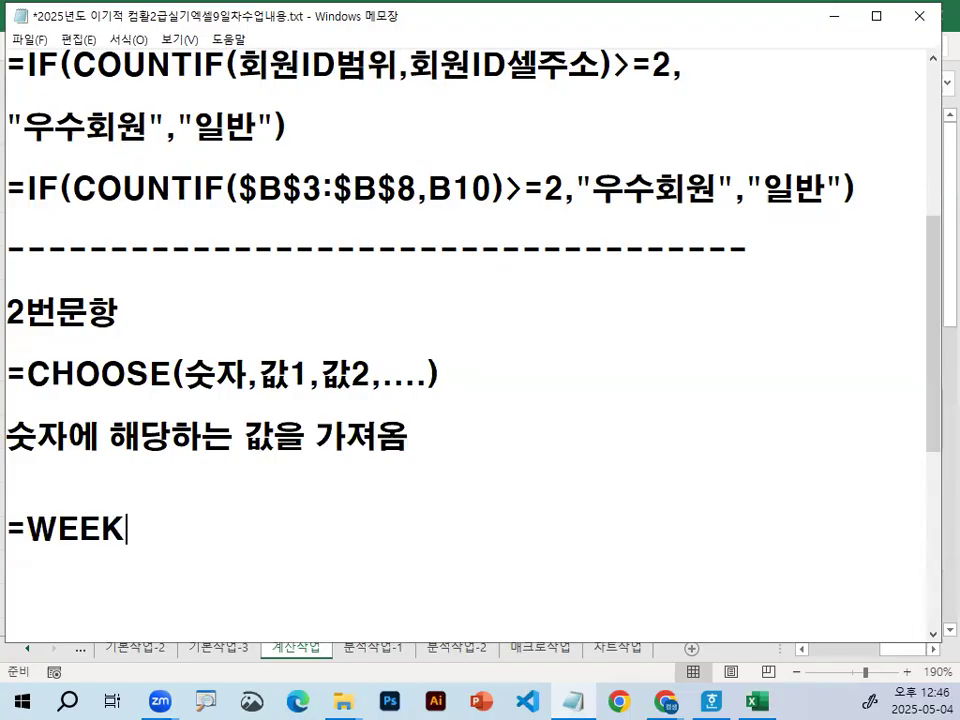
type("DAY(")
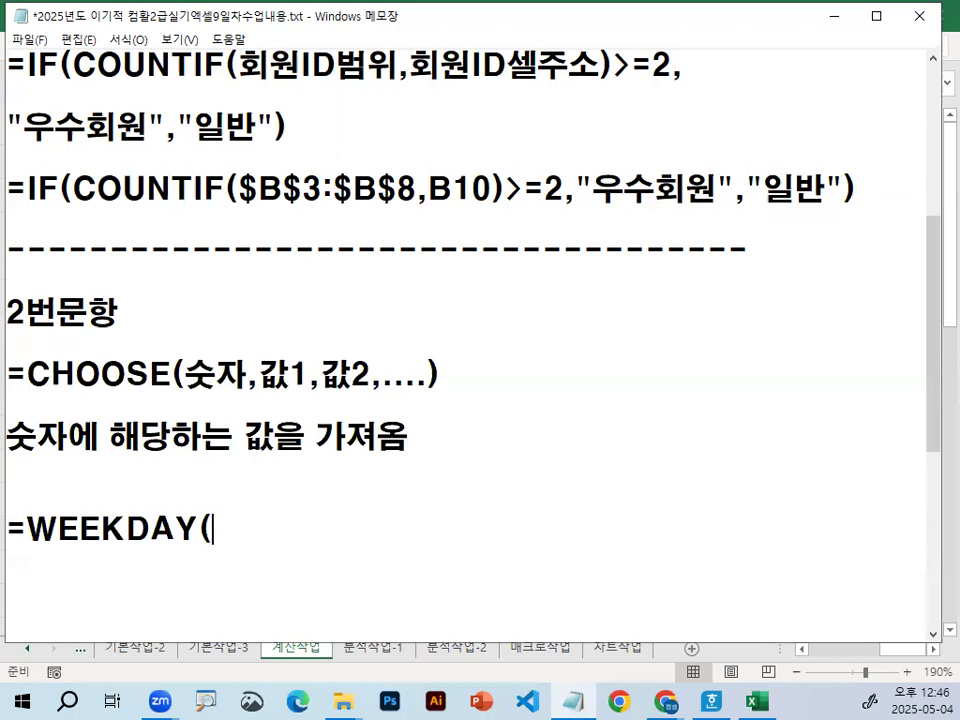
type("셀주소,옵")
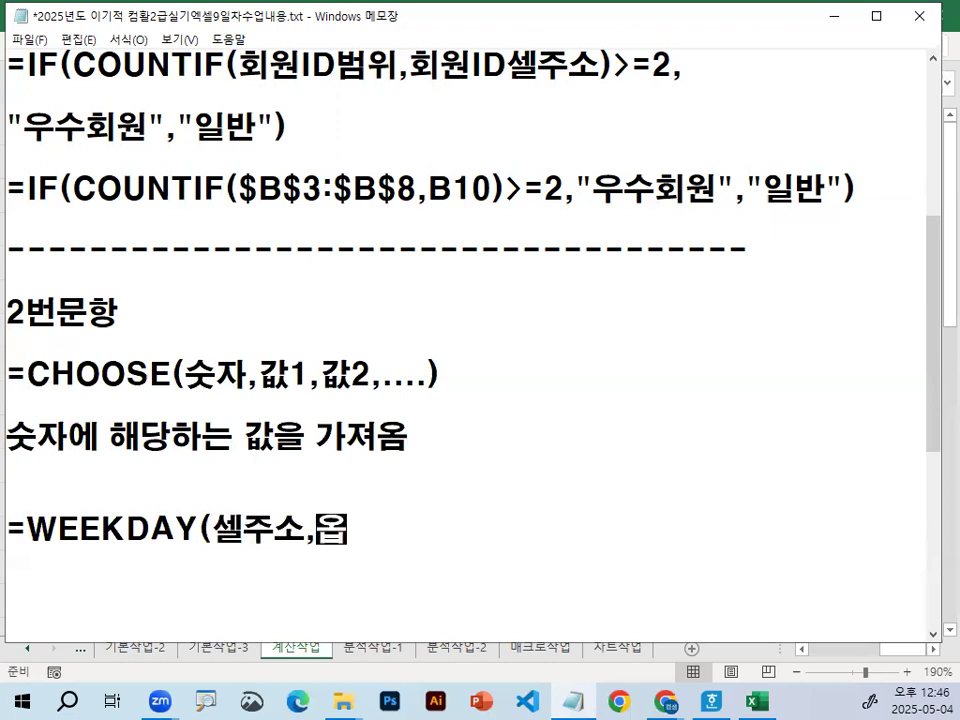
type("션)")
key("Return")
key("Return")
key("Return")
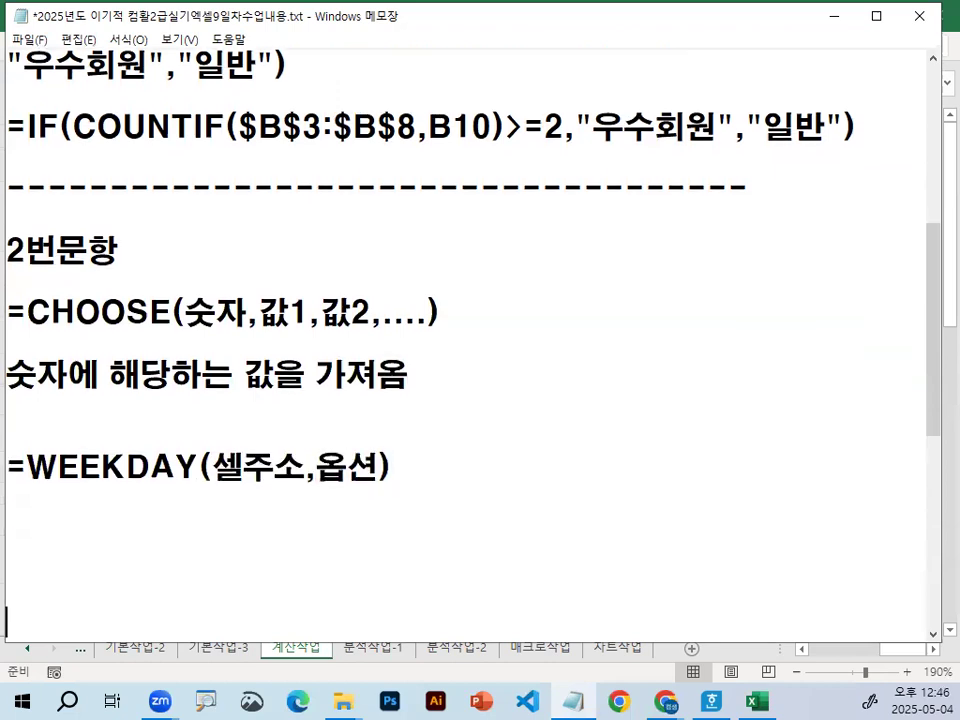
Step: Add the description "요일번호를 구함" under the WEEKDAY syntax
key("BackSpace")
key("BackSpace")
type("용ㅌ")
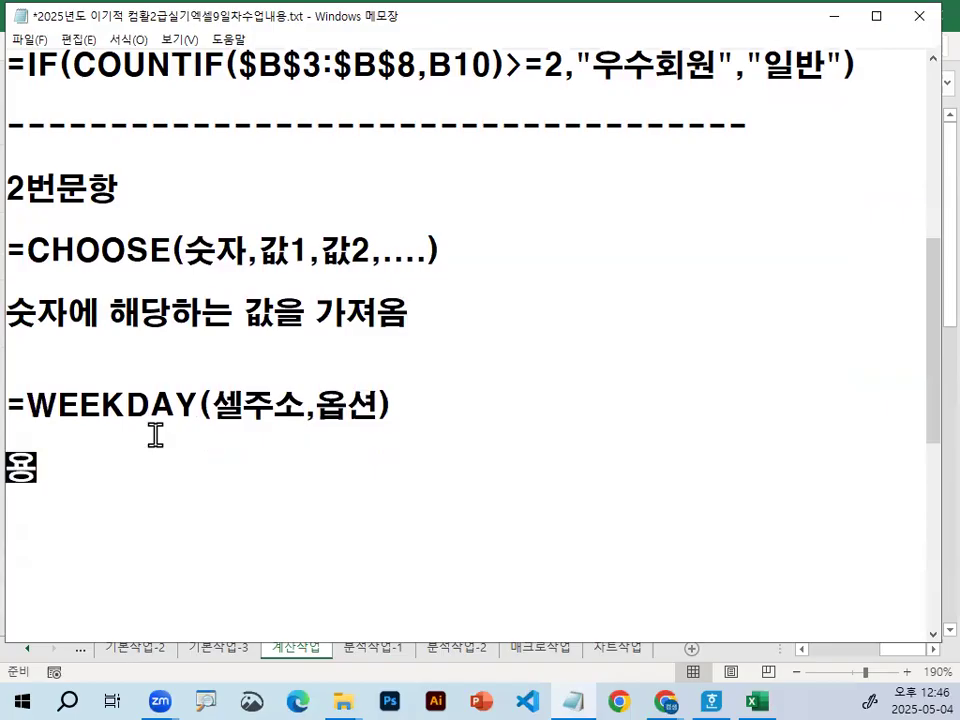
key("BackSpace")
key("BackSpace")
type("요일별ㅌ")
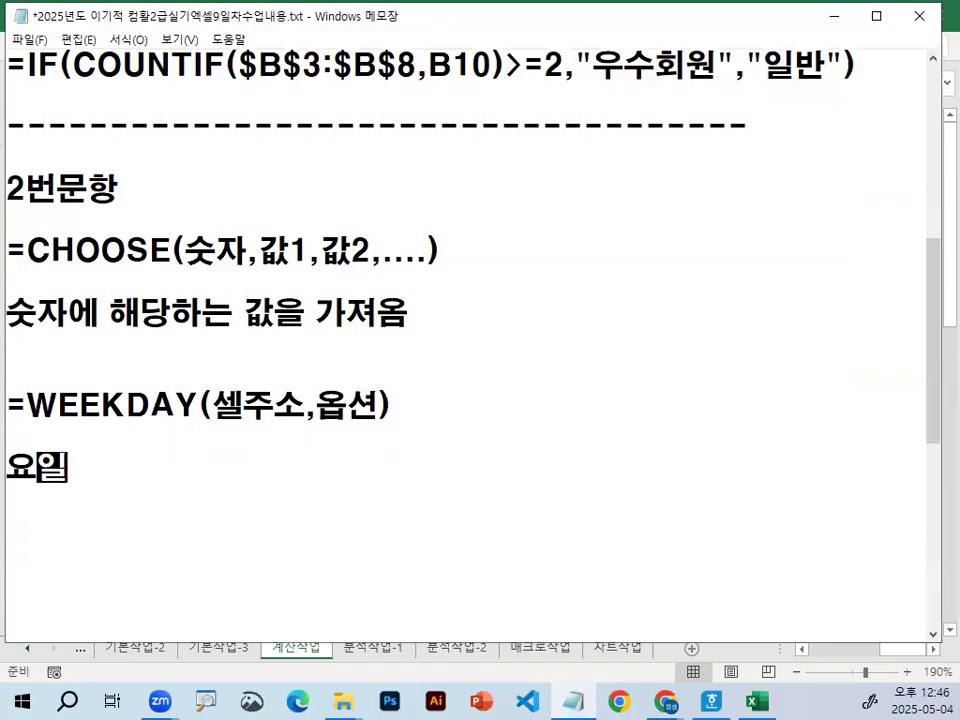
key("BackSpace")
key("BackSpace")
type("번호")
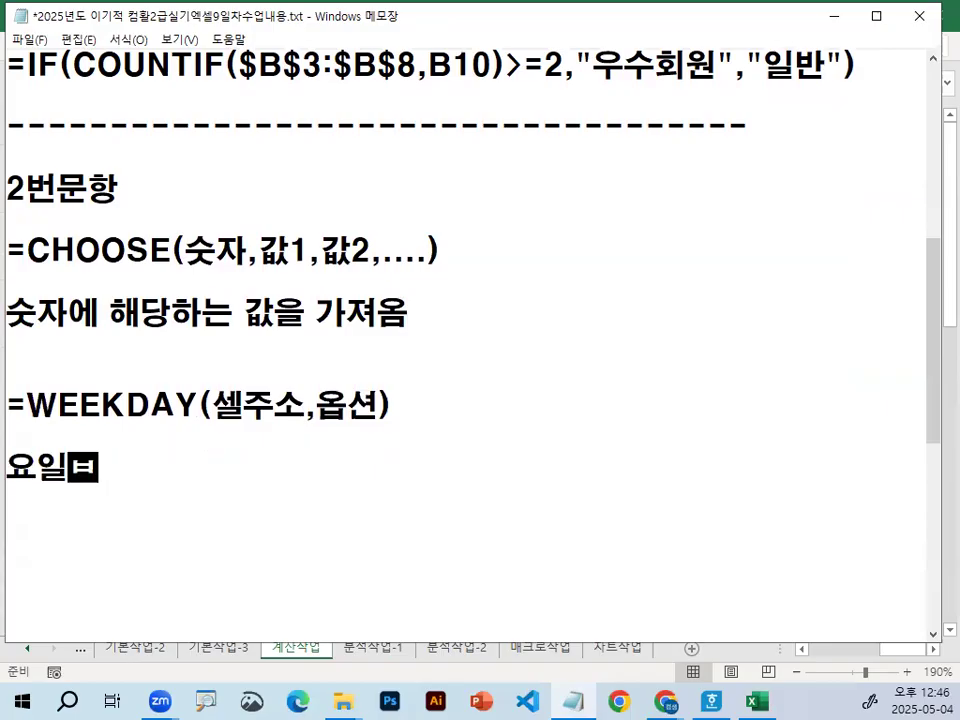
type("를 구함")
key("Home")
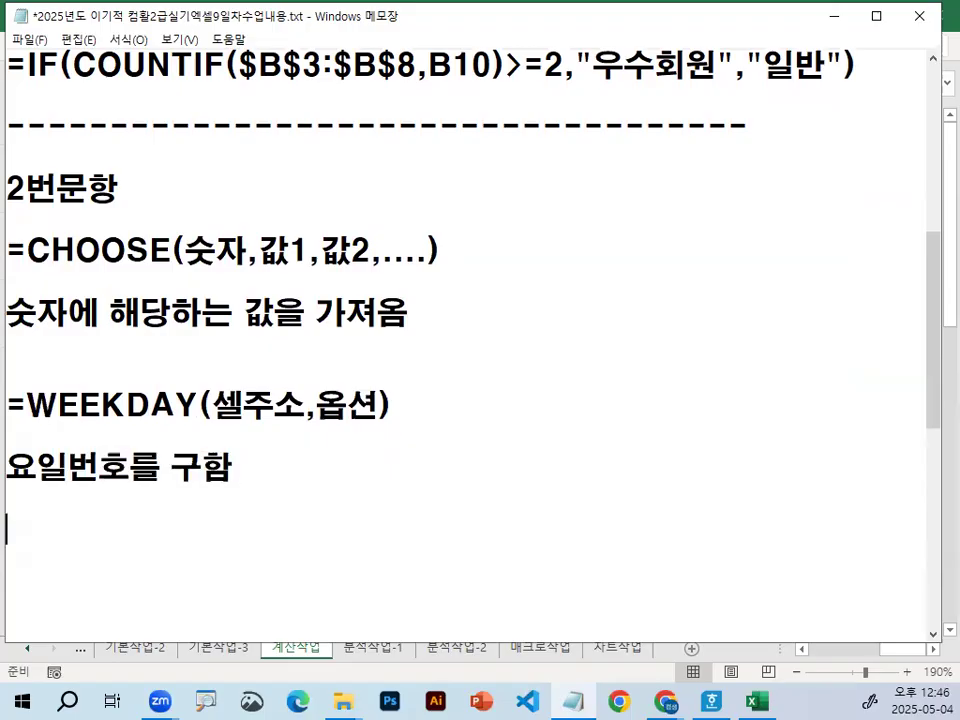
Step: Add a dashed separator line and several blank lines below the WEEKDAY description
key("Down")
type("-----------------------------")
key("Return")
key("Return")
key("Return")
key("Return")
key("Return")
key("Return")
key("Return")
key("Return")
key("Return")
key("Return")
key("Return")
key("Return")
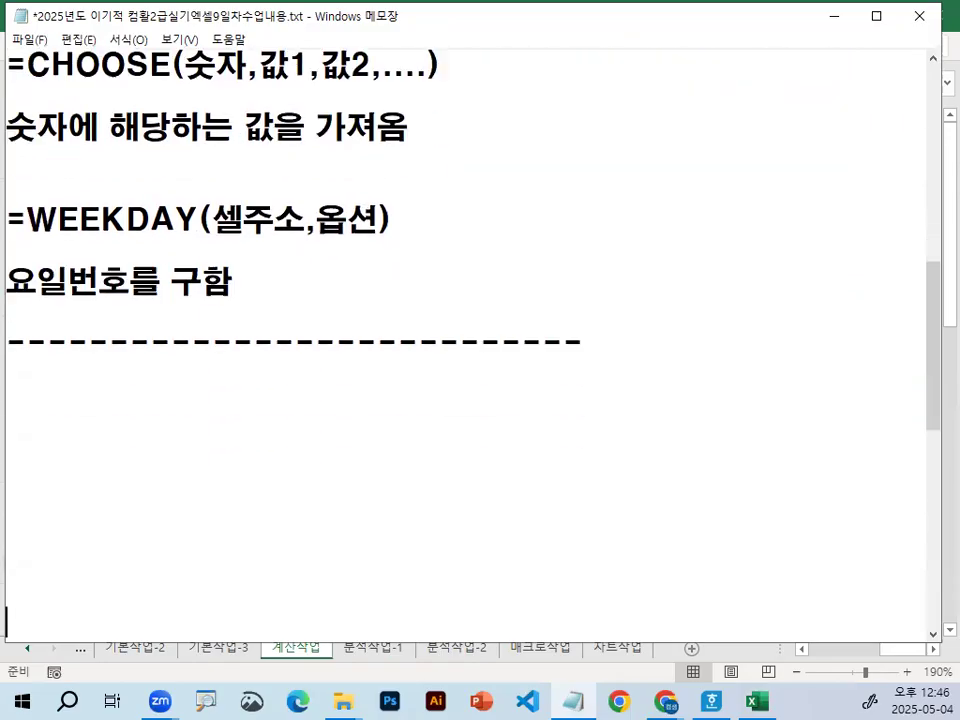
Step: Review the CHOOSE and WEEKDAY notes, focusing on the WEEKDAY arguments 셀주소 and 옵션
key("Up")
key("Up")
key("Up")
key("Up")
key("Up")
key("Up")
key("Up")
key("Up")
key("Up")
key("Up")
key("Up")
key("Up")
key("Up")
key("Up")
key("Up")
key("Down")
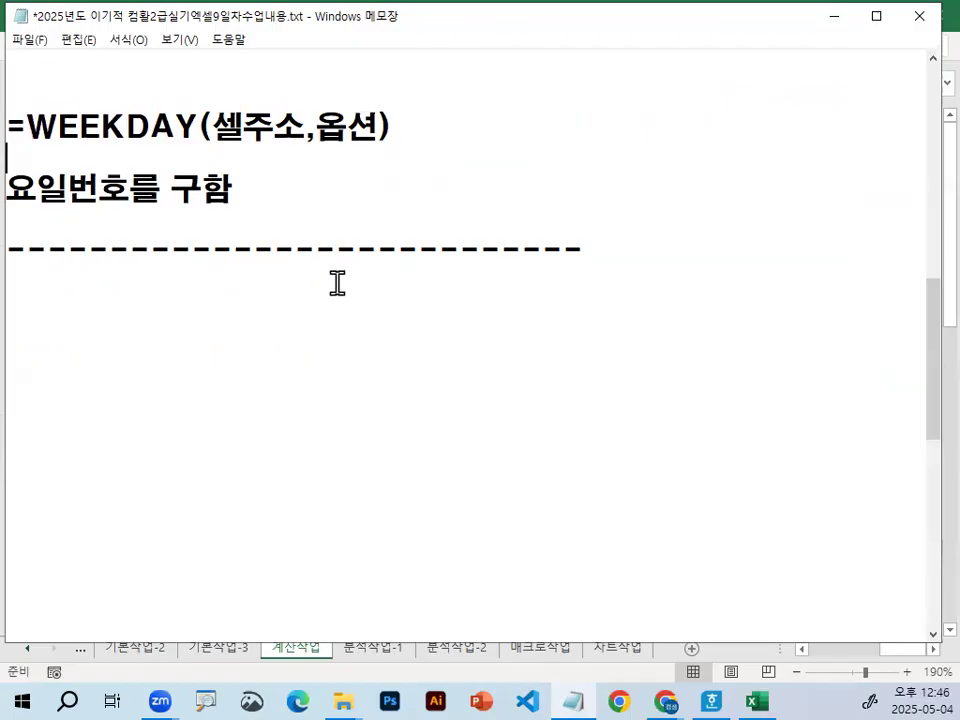
left_click(245, 188)
scroll(233, 233, "up", 1)
left_click(155, 161)
left_click_drag(212, 221, 393, 219)
left_click(440, 214)
Step: Start the written-out formula outline with "=CHOOSE" below the new separator
left_click(183, 415)
type("=")
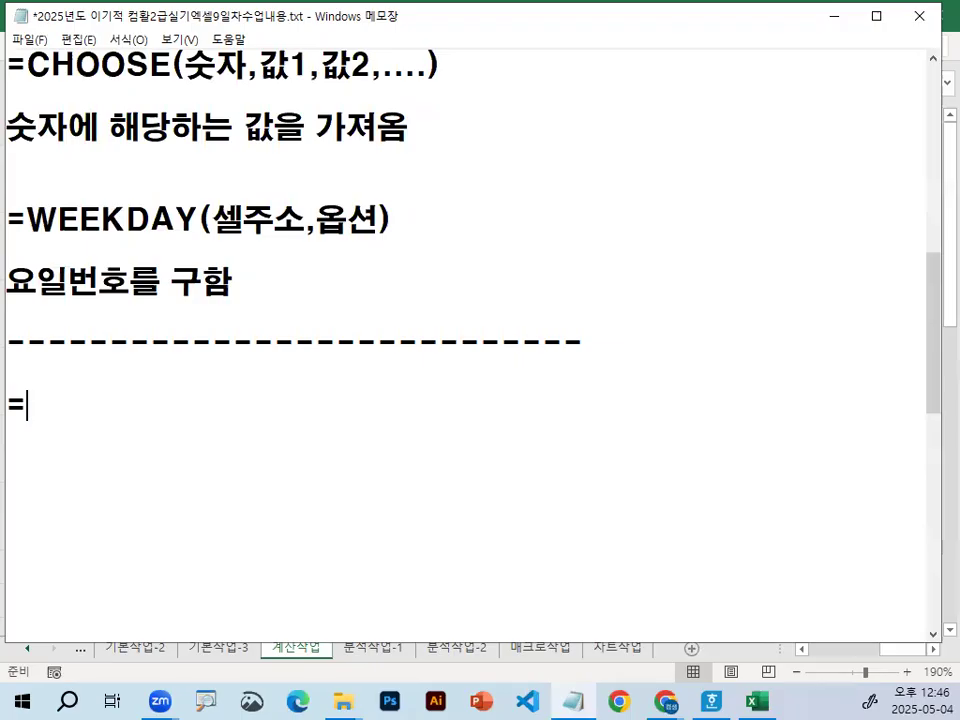
type("CHOOSE")
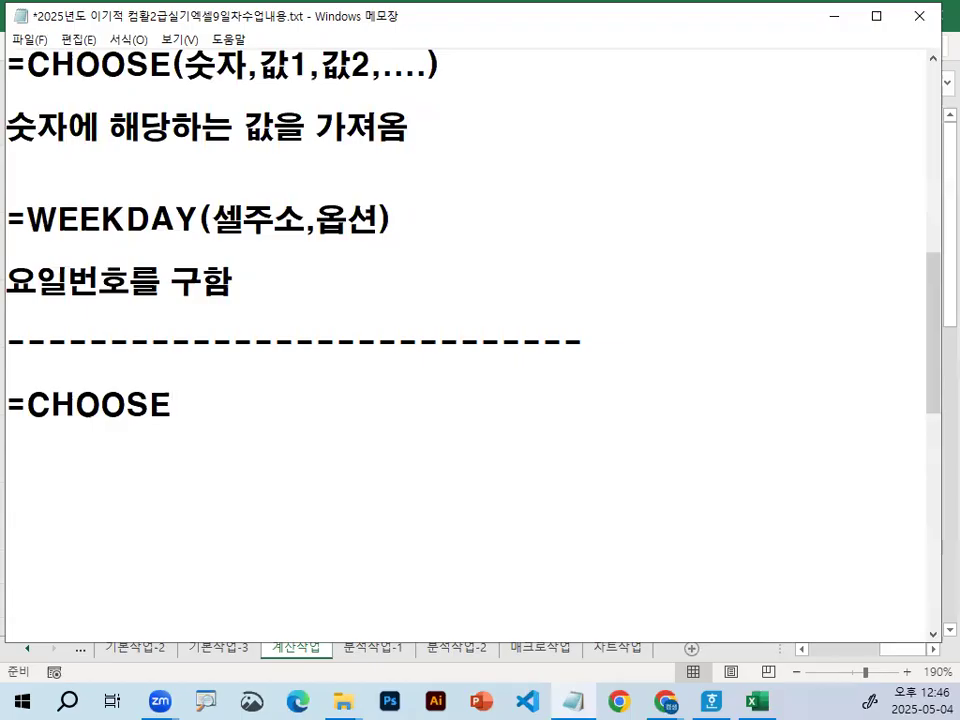
Step: Look back at the CHOOSE syntax line in the notes to check its argument order
key("Up")
key("Up")
key("Up")
key("Up")
key("Up")
key("shift+Down")
key("shift+Down")
key("shift+Down")
key("shift+Down")
key("shift+Down")
key("shift+Down")
key("shift+Down")
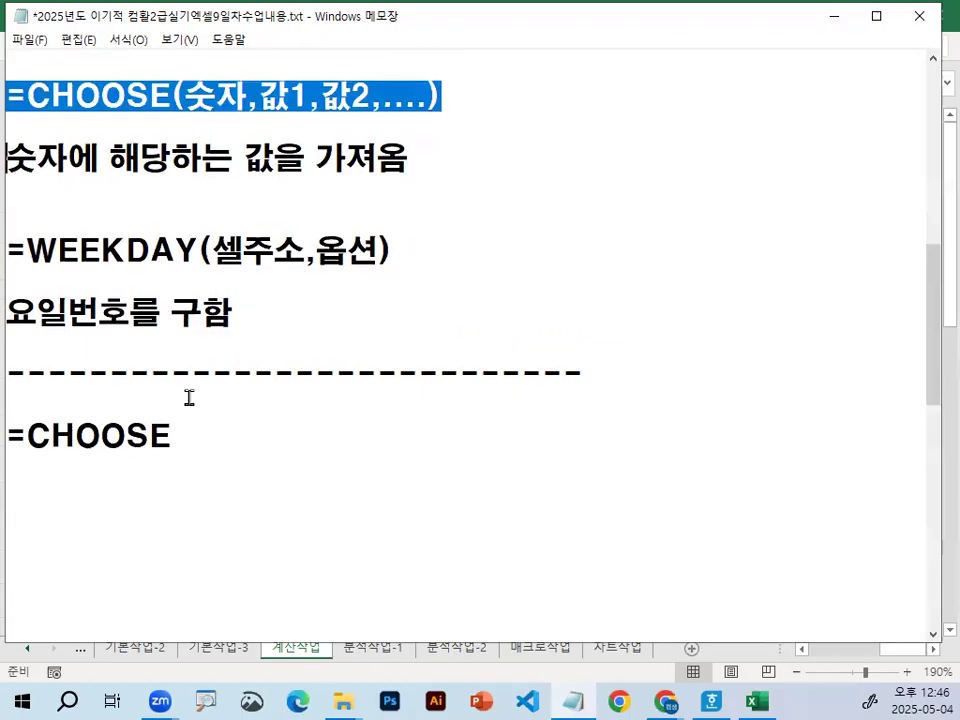
Step: Continue the outline with WEEKDAY as the first argument so it reads "=CHOOSE(WEEKDAY(출발일자),"
key("Down")
key("Down")
key("End")
type("(")
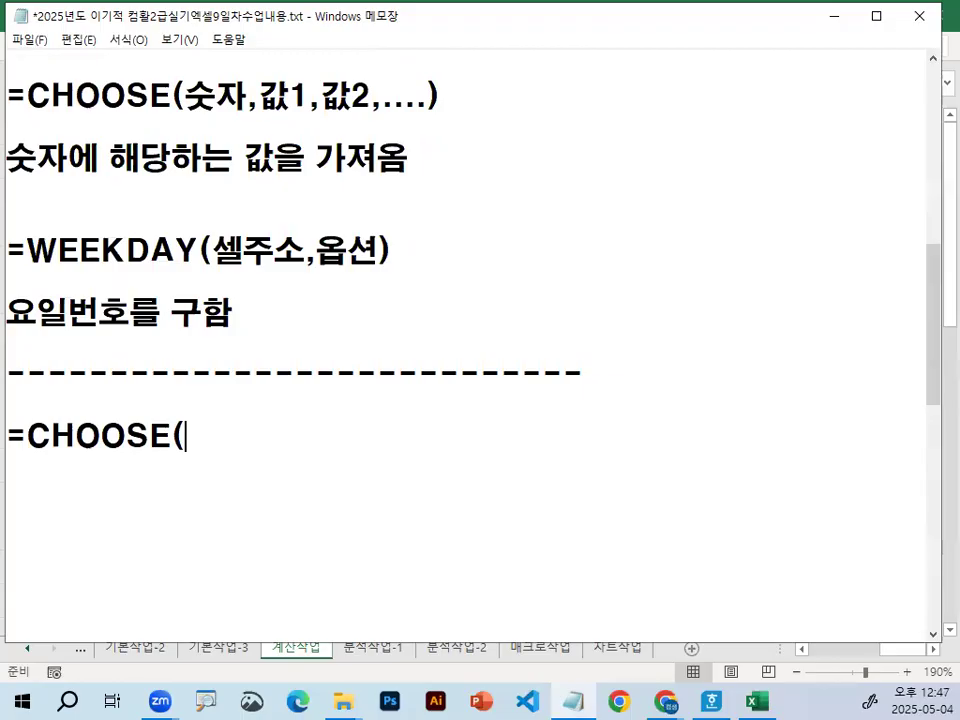
type("WEEKDA")
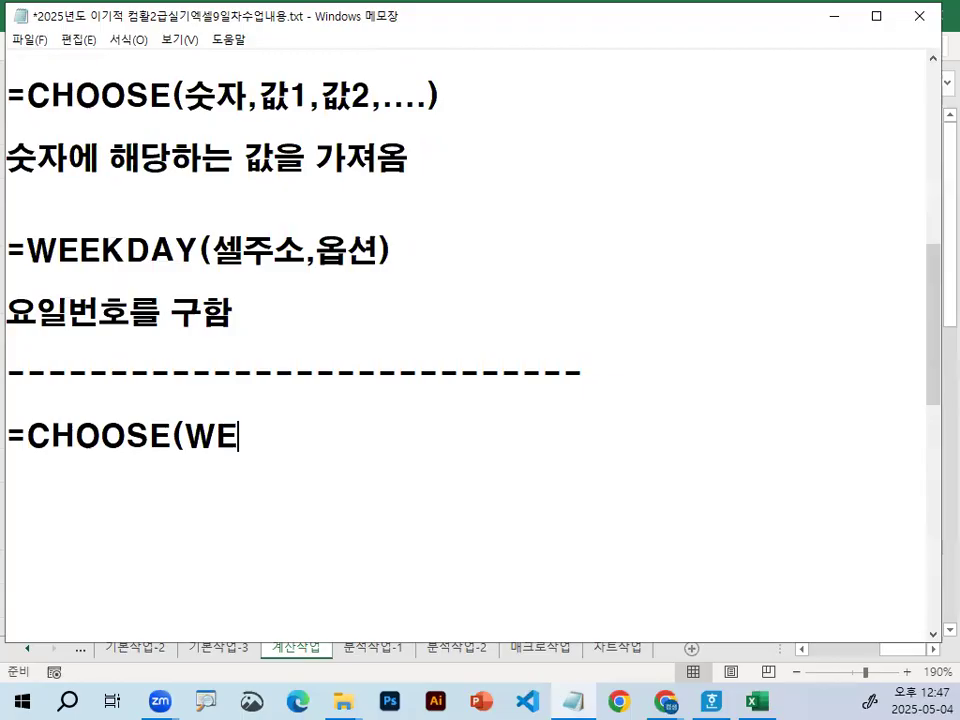
key("BackSpace")
key("BackSpace")
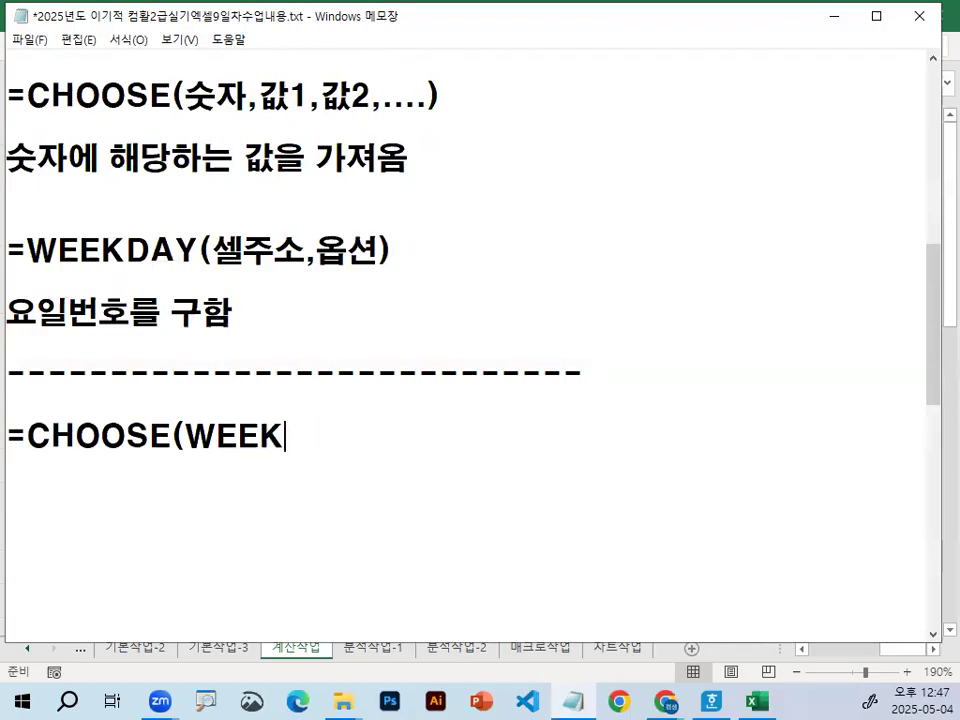
type("DAY(")
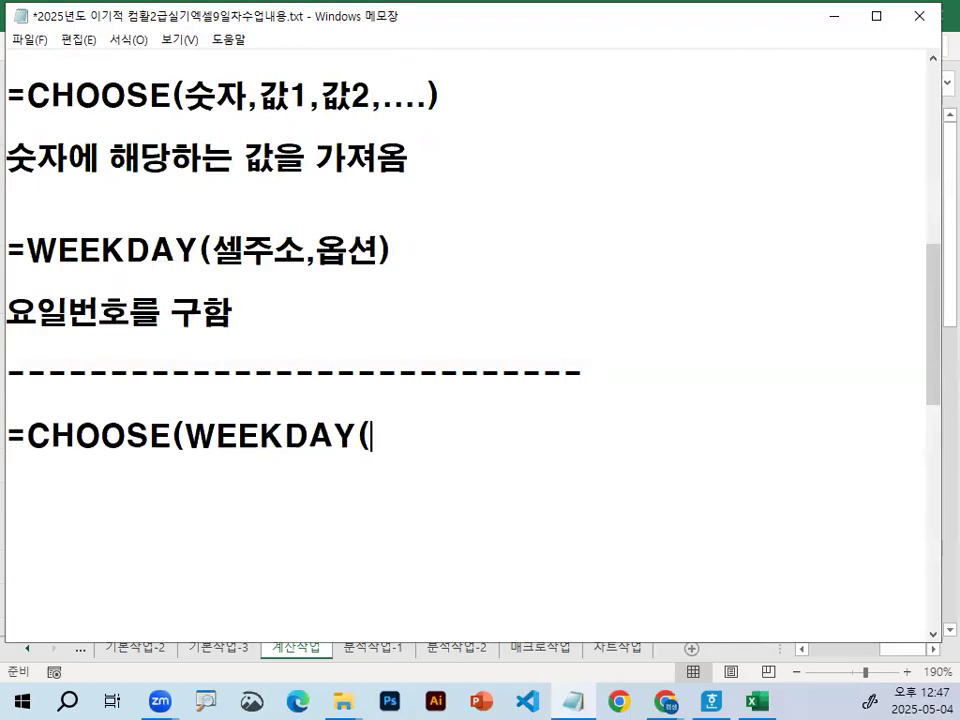
type("출")
type("발ㅇ")
type("일자")
type("),")
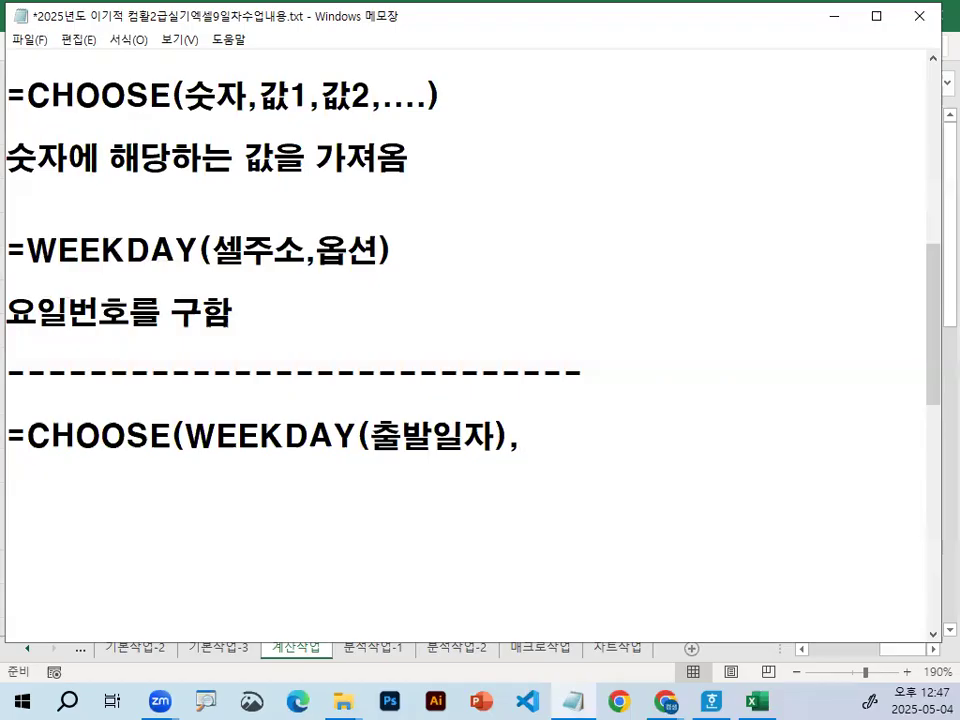
Step: Add blank lines beneath the CHOOSE/WEEKDAY outline and return the cursor to the end of the outline
key("Return")
key("Return")
key("Return")
key("Return")
key("Return")
key("Return")
key("Return")
key("Return")
key("Return")
key("Up")
key("Up")
key("Up")
key("Up")
key("Up")
key("Up")
key("Up")
key("Up")
key("Up")
key("Up")
key("Up")
key("Up")
key("Up")
key("Up")
key("Down")
key("Down")
key("Down")
key("Down")
key("Down")
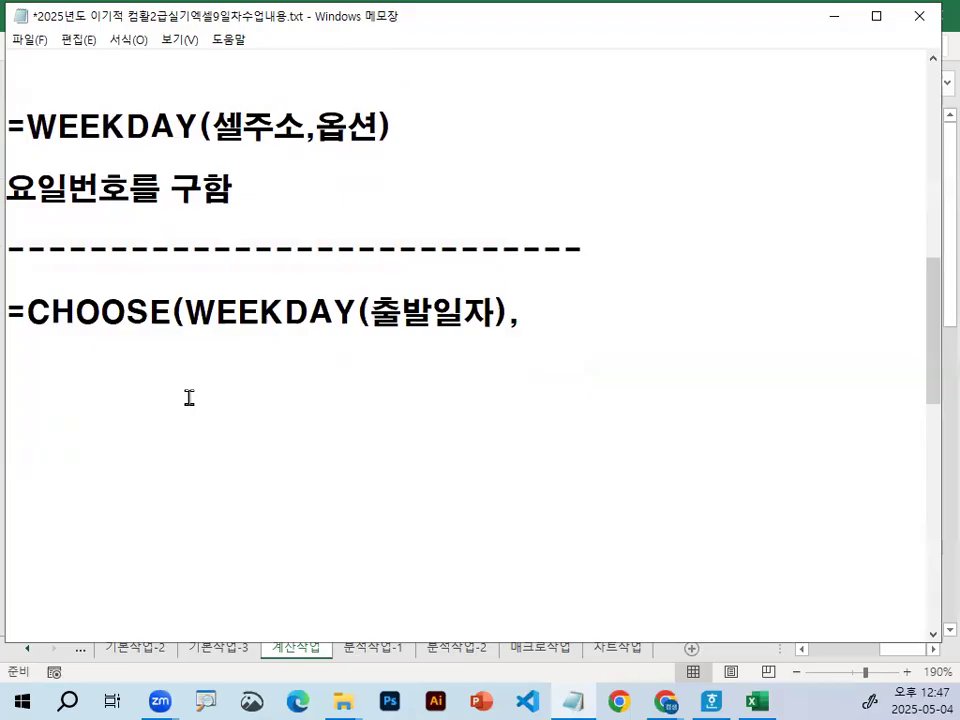
Step: Extend the CHOOSE outline with "일요일","월요일", and break to a new line after it
type("\"")
type("일요일")
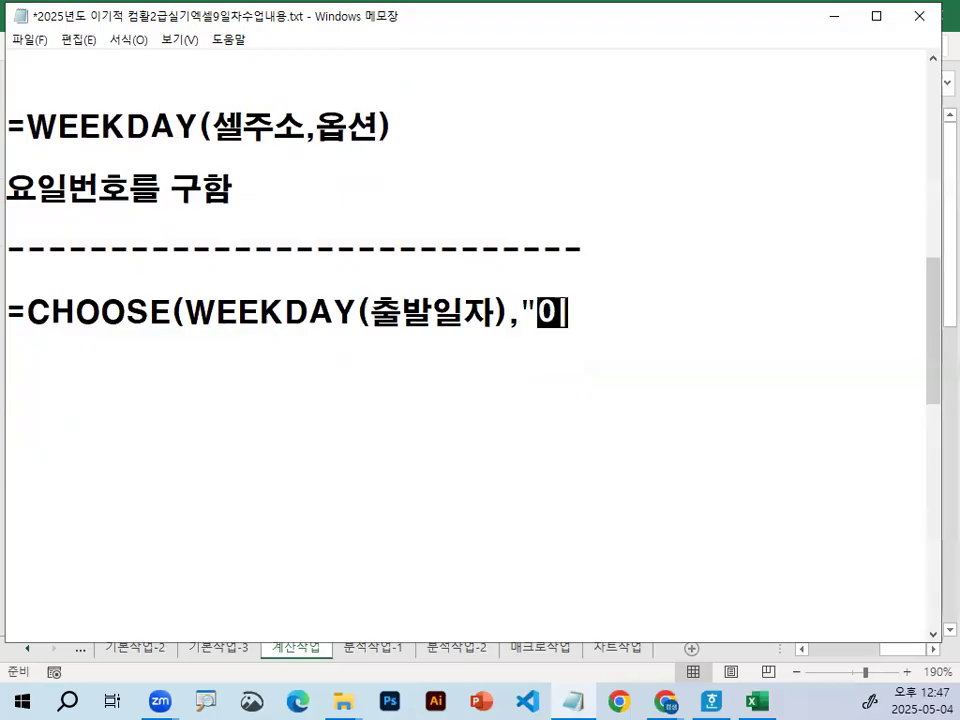
type("\",")
type("\"월요일\"")
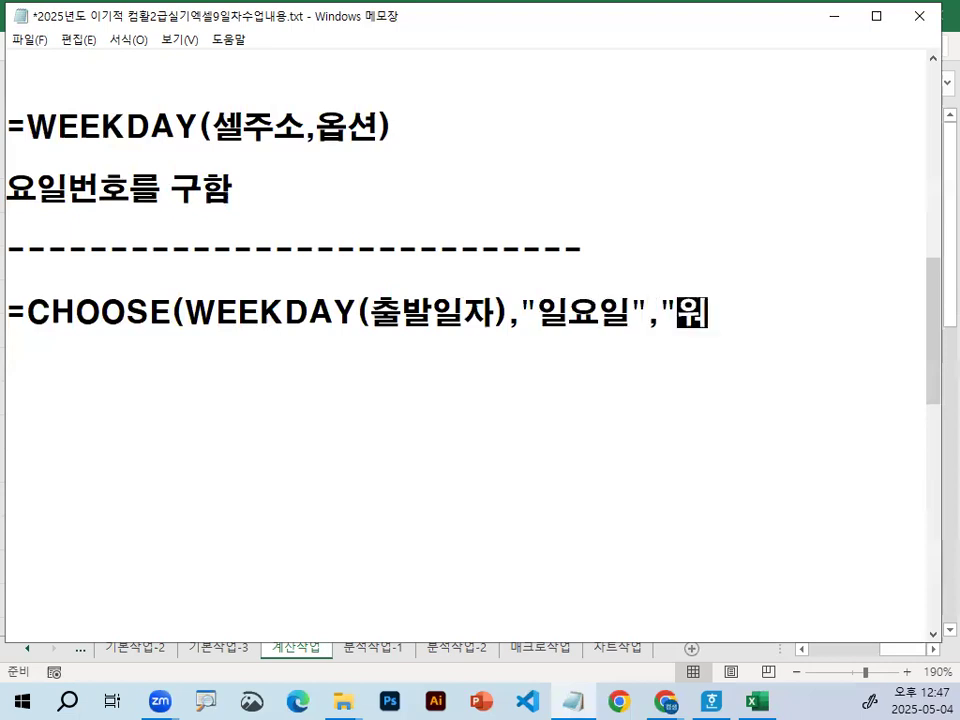
type(",")
key("Return")
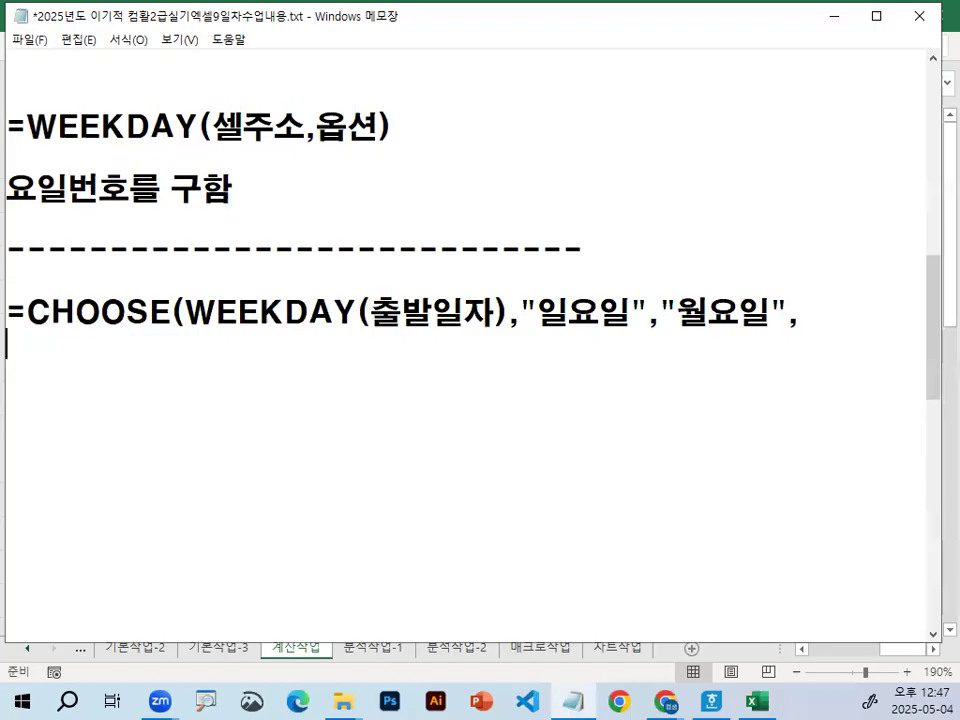
Step: Complete the outline's second line with "화요일","수요일","목요일","금요일","토요일") and add a line break
type("\"화요이ㄹ\",\"수요")
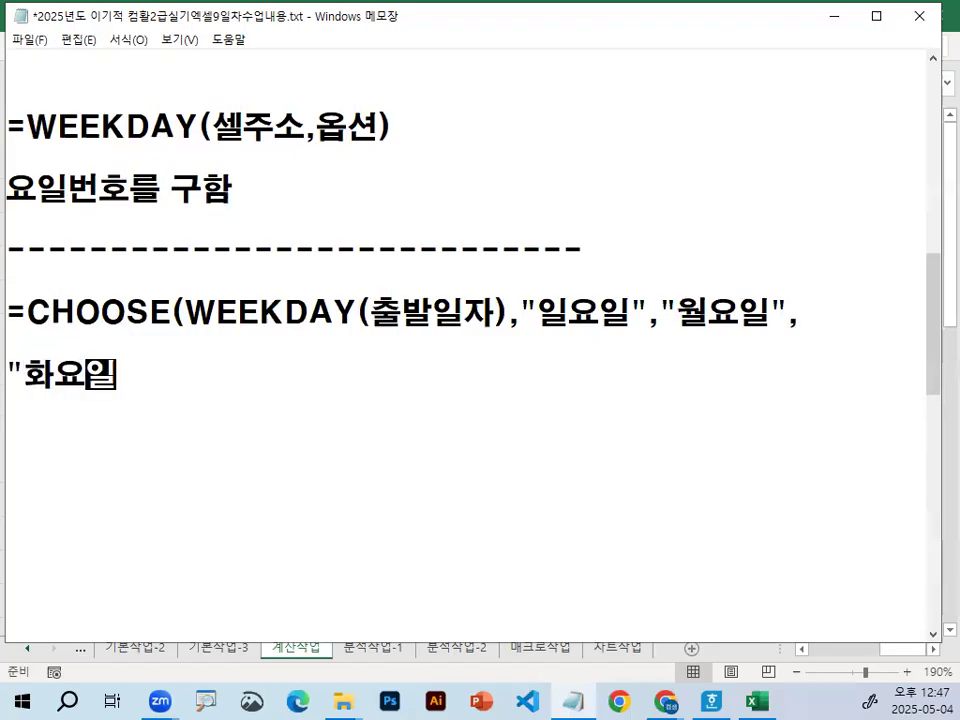
type("일\"")
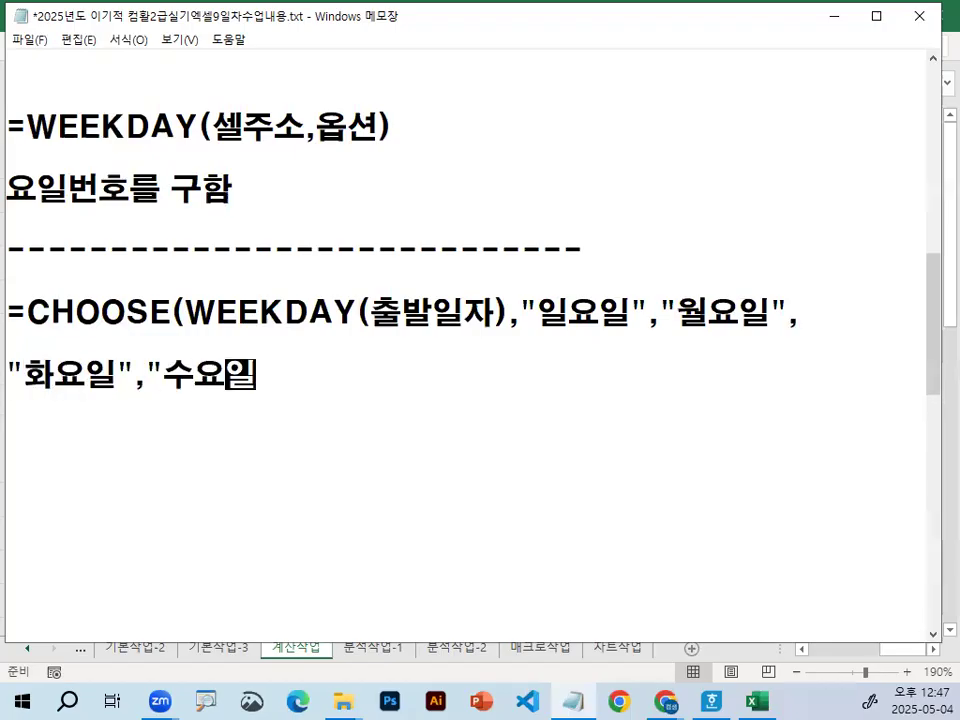
type(",\"목")
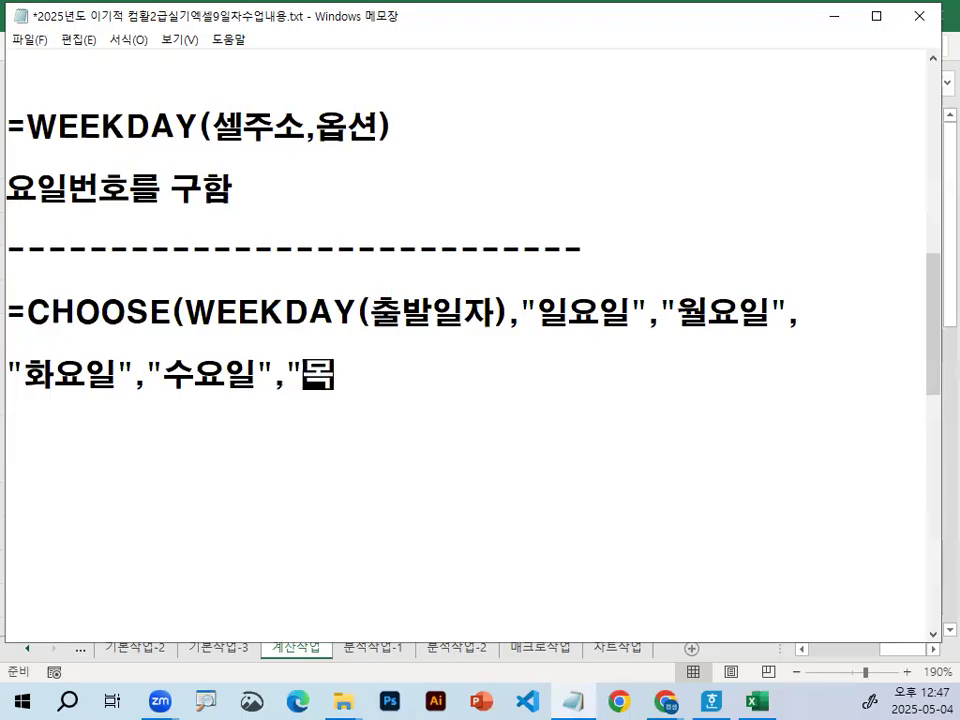
type("요일\",\"금요일\",\"토요일\")")
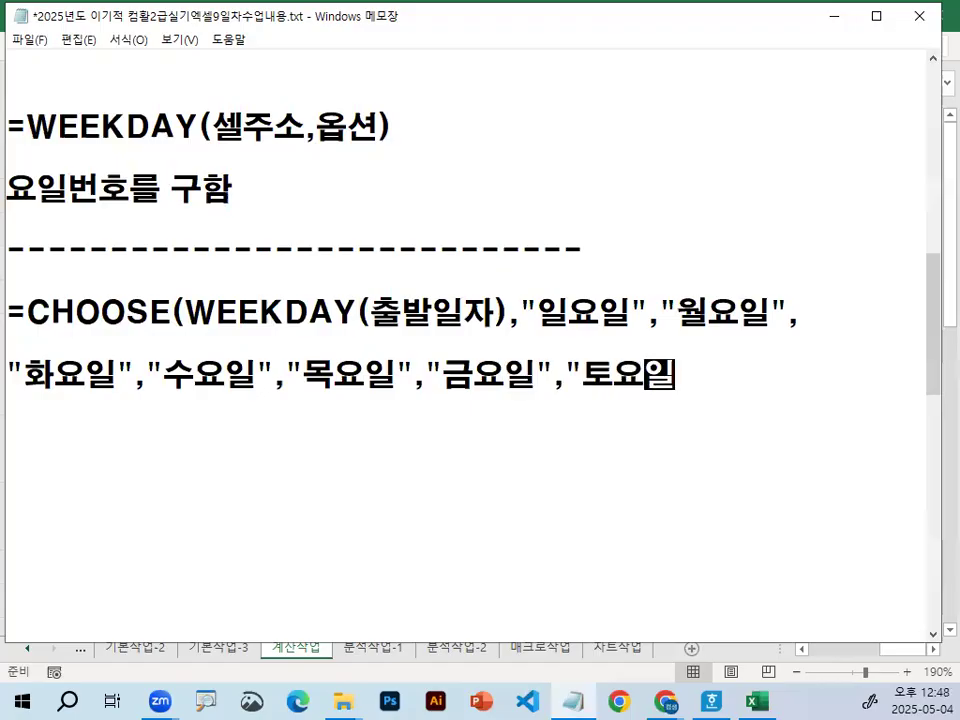
key("Return")
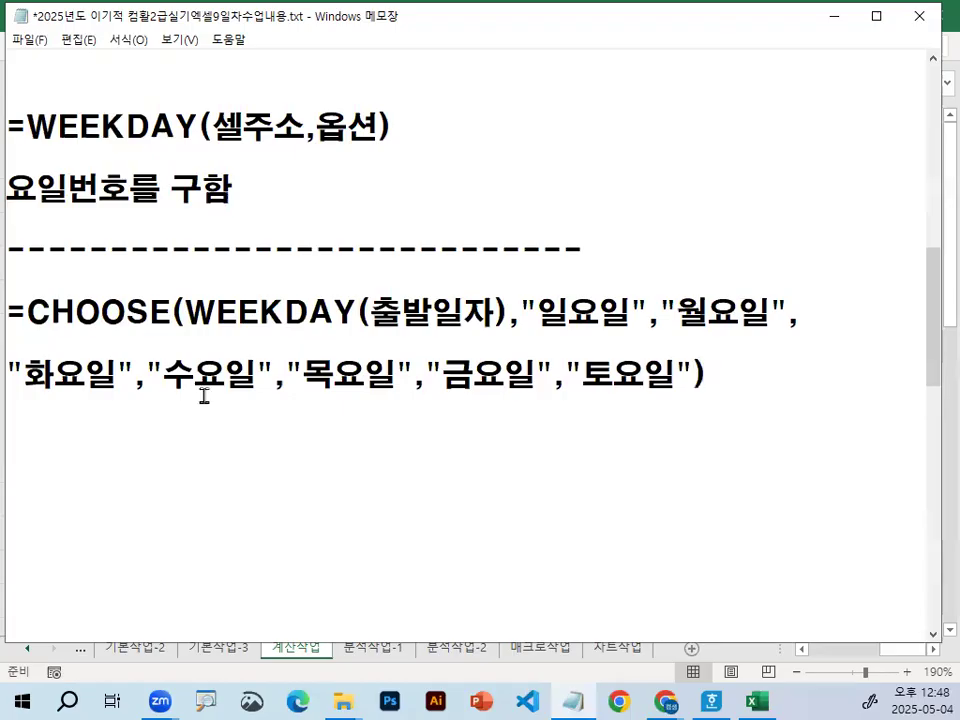
Step: Examine the WEEKDAY part of the finished outline, marking its 출발일자 argument
scroll(289, 368, "down", 1)
left_click_drag(372, 235, 493, 236)
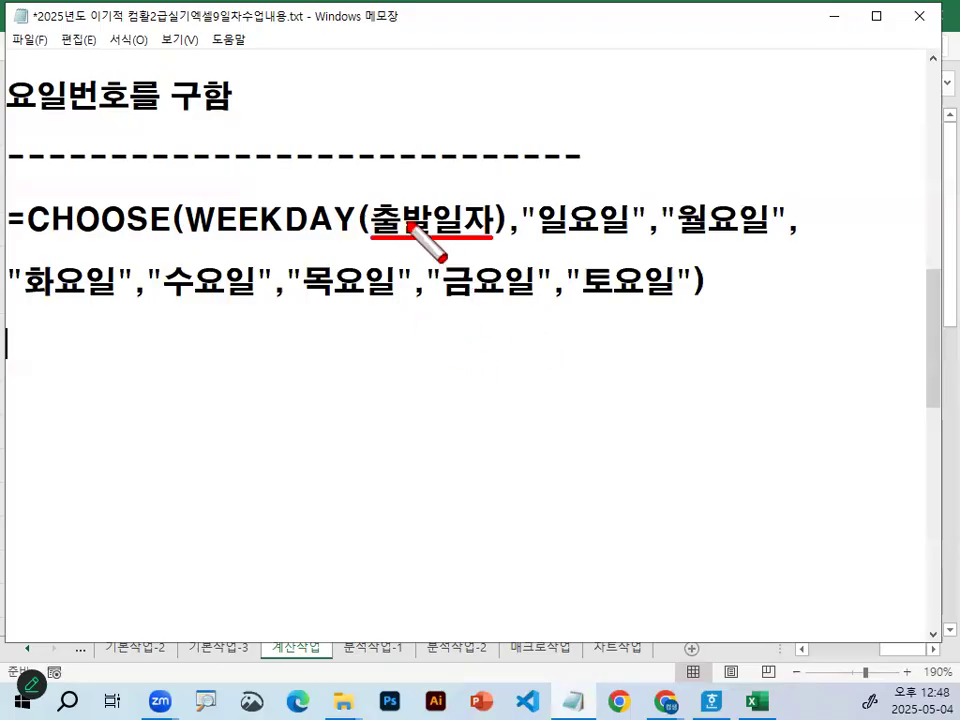
left_click_drag(407, 194, 446, 155)
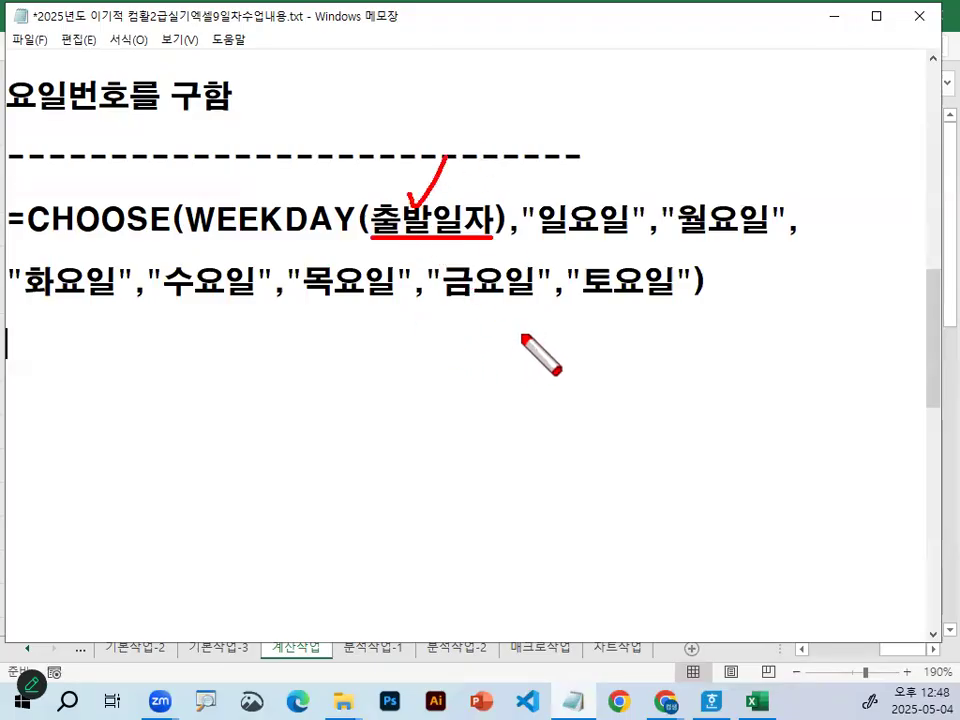
mouse_move(476, 240)
left_mouse_down()
mouse_move(471, 250)
mouse_move(439, 243)
left_mouse_up()
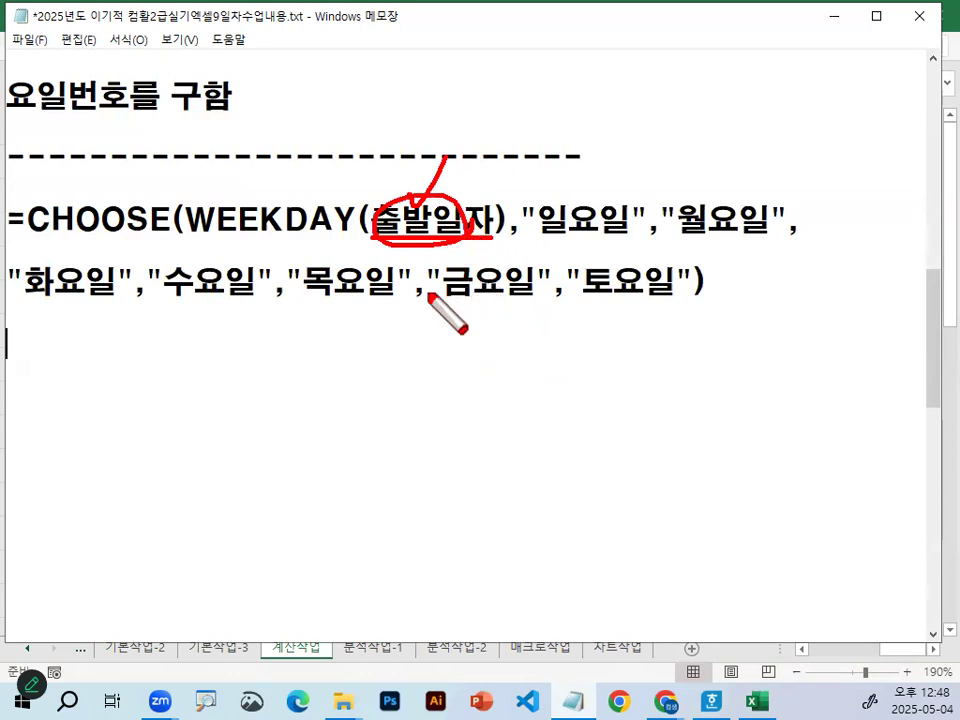
key("Escape")
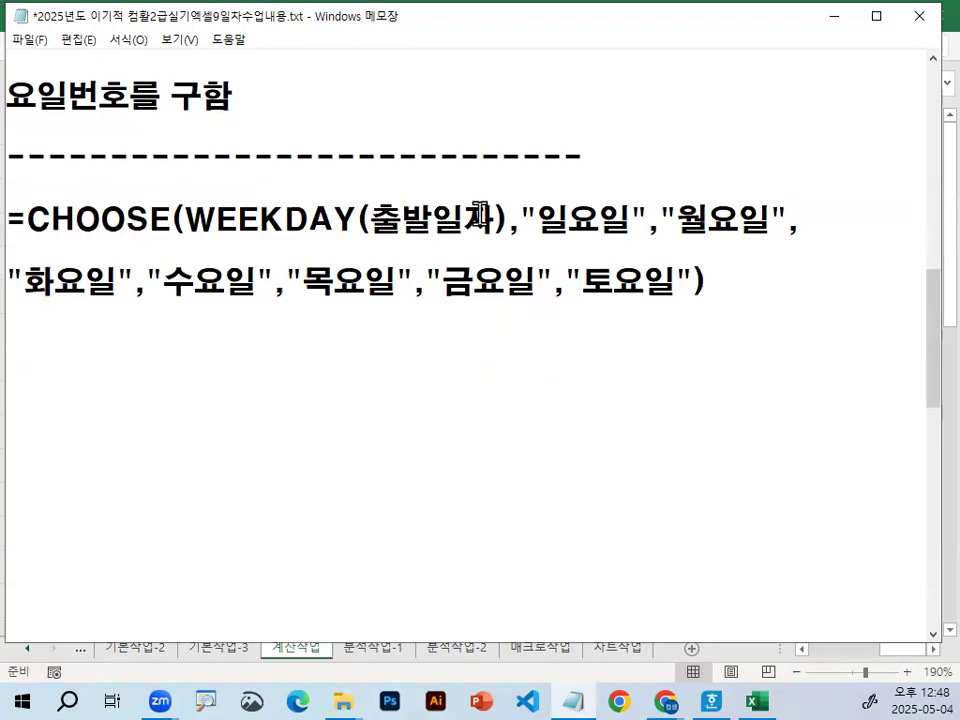
left_click_drag(368, 218, 497, 218)
left_click(513, 288)
left_click_drag(185, 219, 705, 219)
left_click(707, 217)
mouse_move(489, 235)
left_mouse_down()
mouse_move(397, 225)
mouse_move(470, 222)
left_mouse_up()
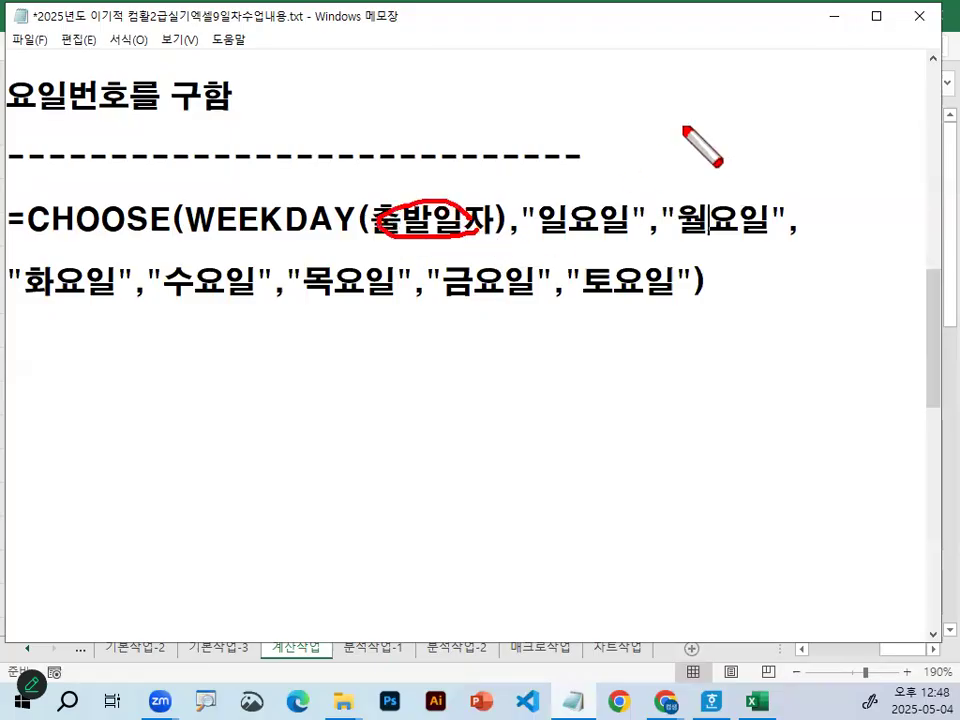
key("Escape")
Step: Switch to Excel and examine the 출발일자 column of [표2], marking its header and the first date in I3
left_click(831, 18)
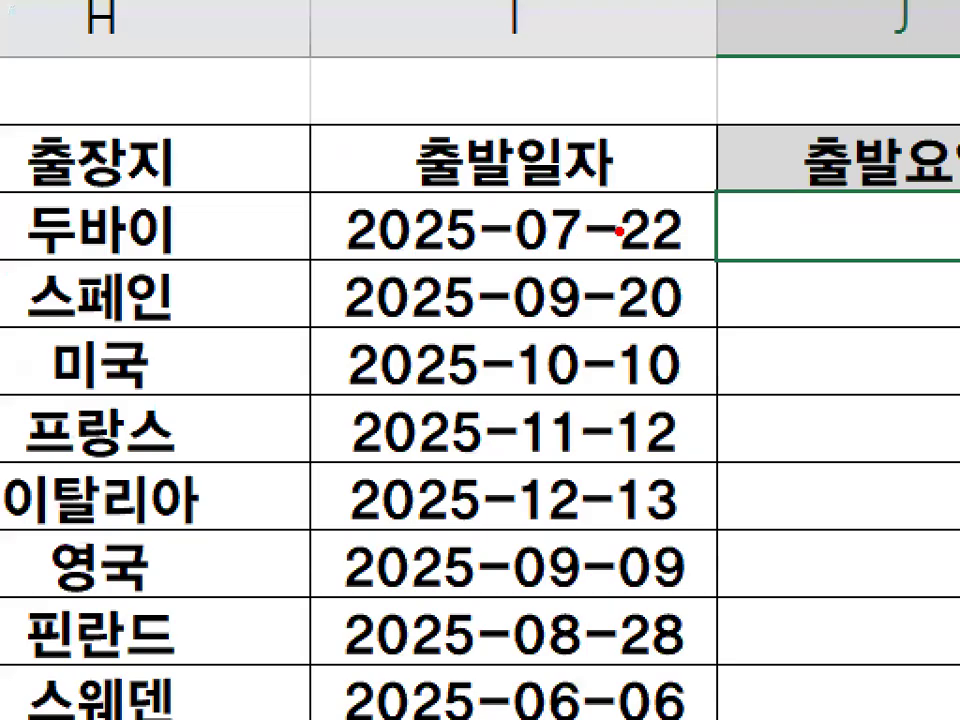
left_click_drag(626, 228, 586, 213)
left_click_drag(574, 151, 537, 187)
mouse_move(505, 128)
left_mouse_down()
mouse_move(445, 175)
mouse_move(610, 152)
left_mouse_up()
left_click_drag(387, 146, 478, 40)
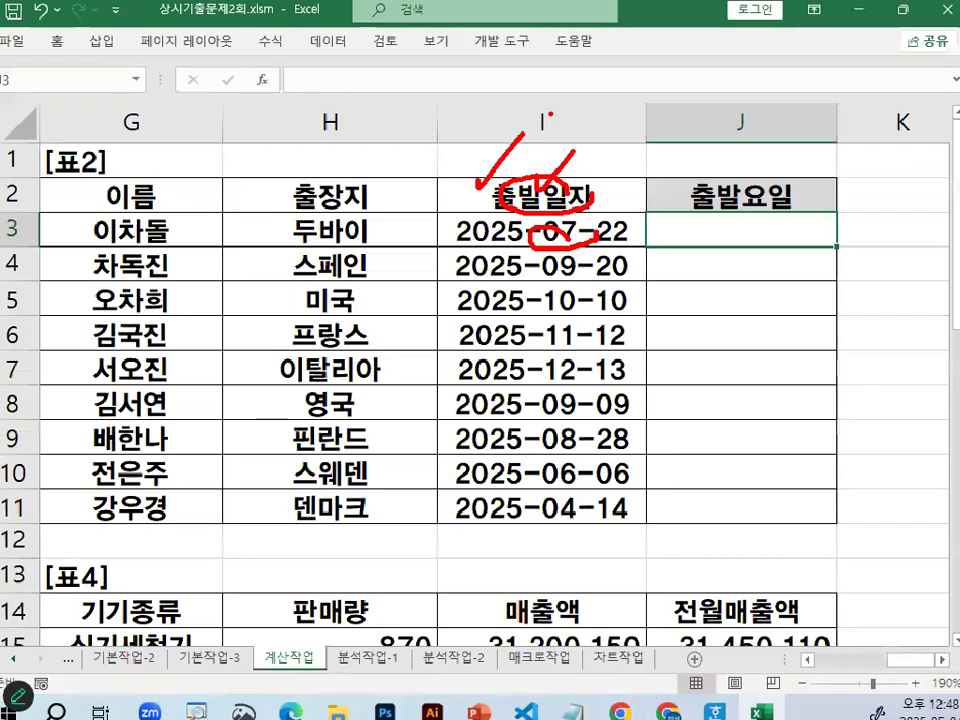
key("Escape")
left_click(538, 230)
mouse_move(716, 208)
left_mouse_down()
mouse_move(467, 208)
mouse_move(660, 233)
left_mouse_up()
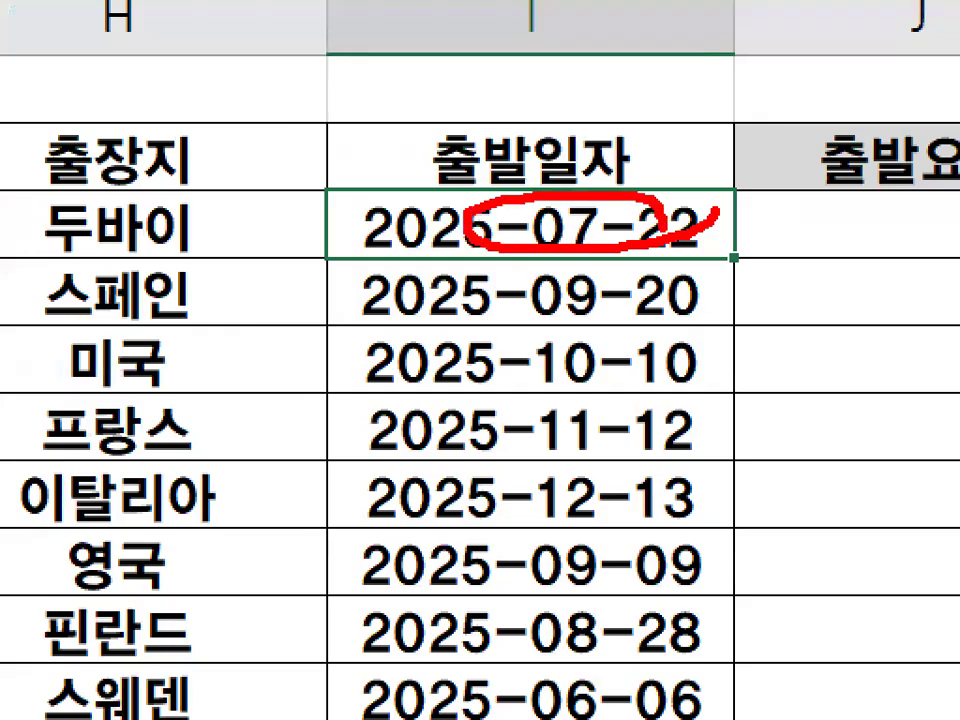
key("Escape")
Step: Return to the Notepad notes and compare the 출발일자 placeholder in the CHOOSE/WEEKDAY outline with the worksheet date
left_click(573, 701)
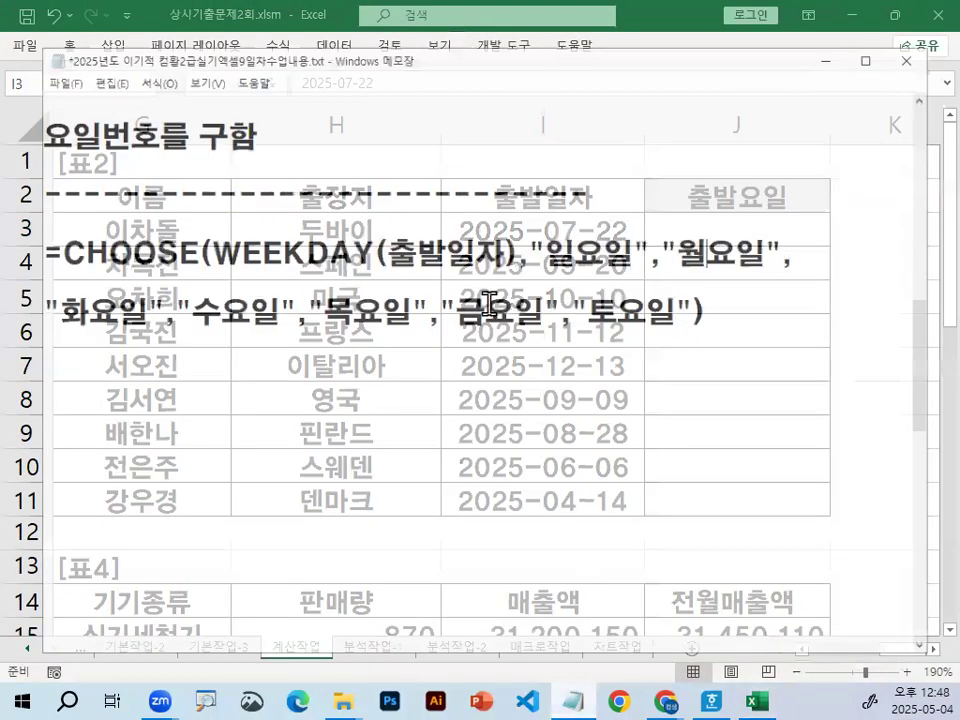
left_click_drag(8, 219, 751, 192)
key("ctrl+2")
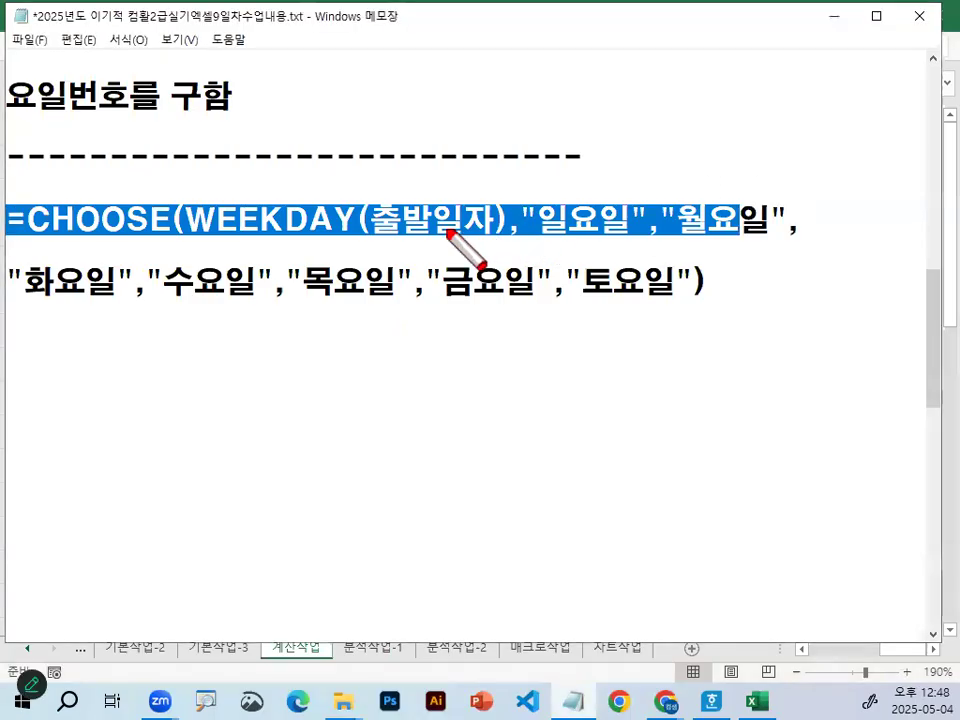
left_click_drag(380, 240, 489, 242)
key("Escape")
left_click(484, 228)
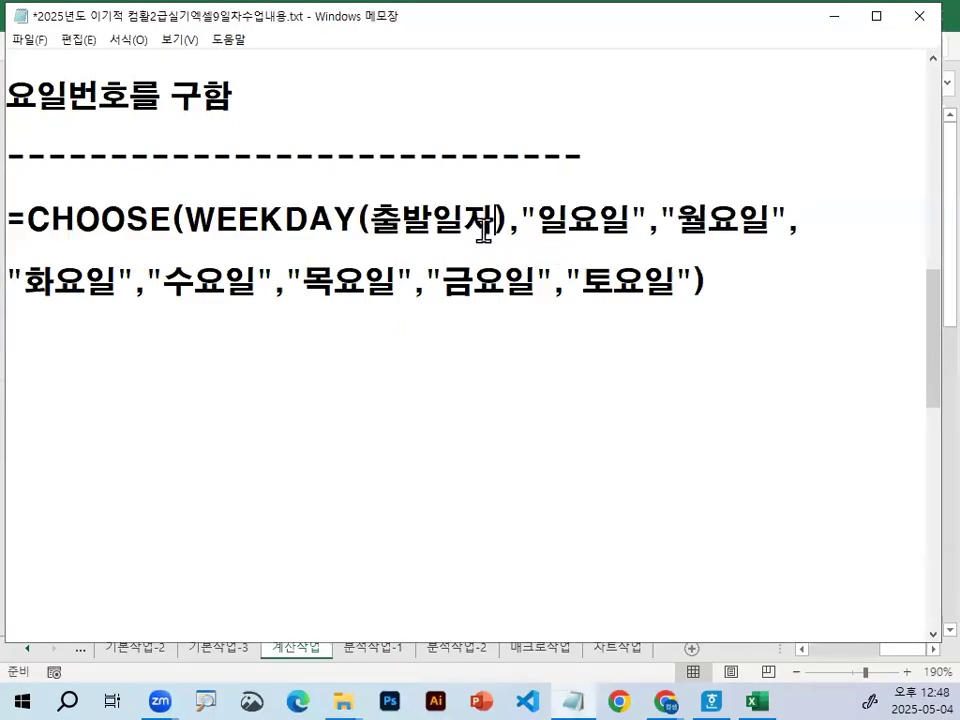
left_click_drag(372, 219, 489, 219)
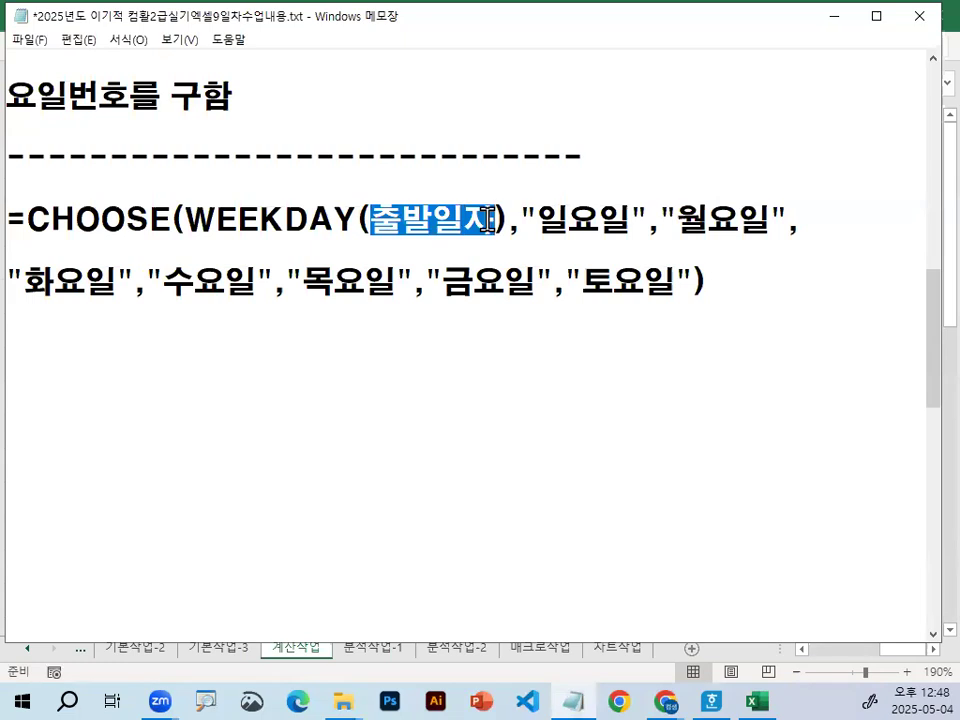
left_click(402, 290)
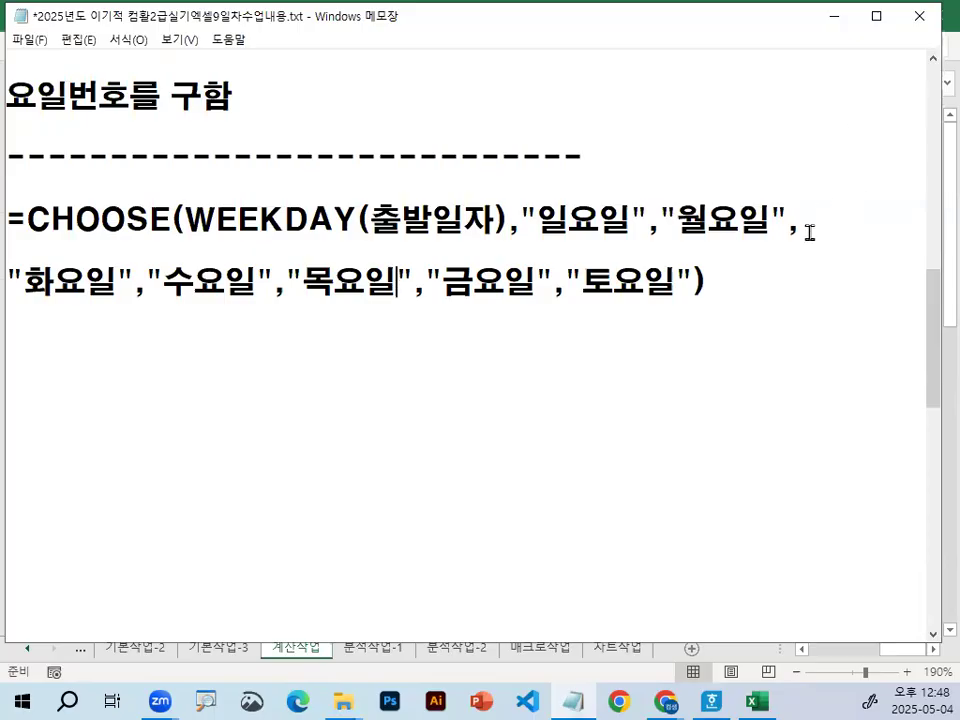
Step: Copy the complete two-line CHOOSE/WEEKDAY outline from the notes
left_click_drag(12, 217, 748, 279)
key("ctrl+c")
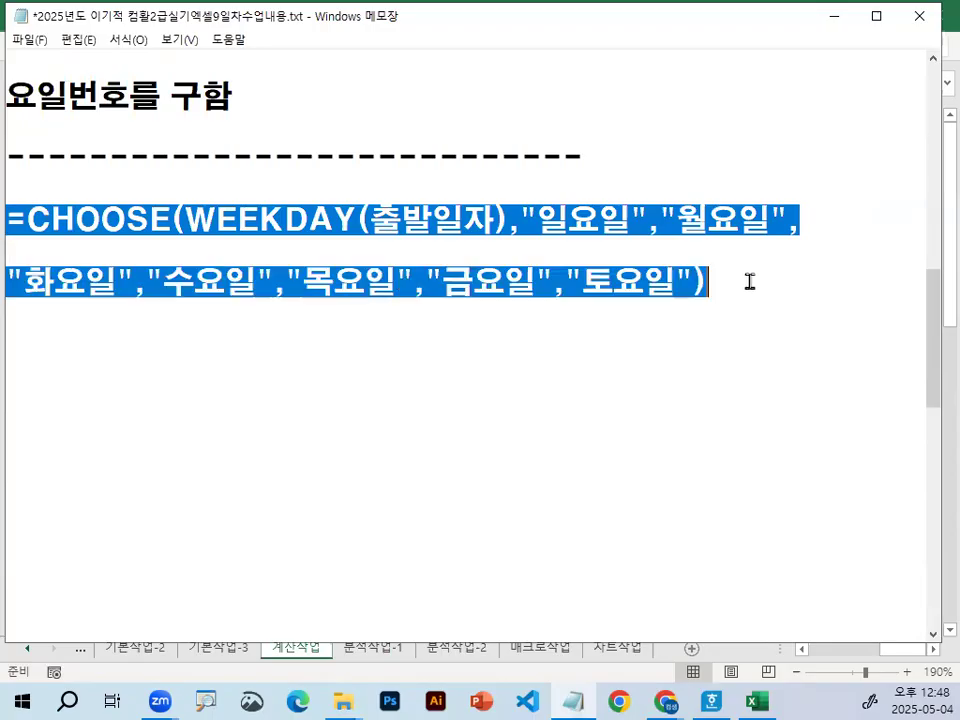
left_click(748, 262)
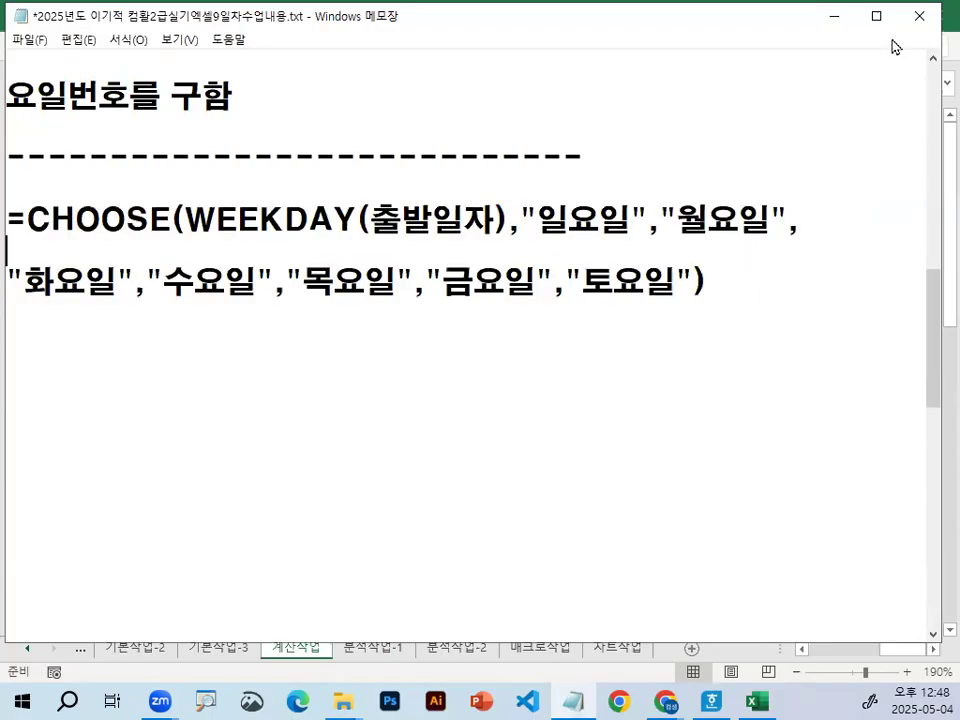
Step: Switch to Excel, paste the outline into J3 with the formula bar expanded, and join its two lines into one
left_click(835, 24)
left_click(688, 238)
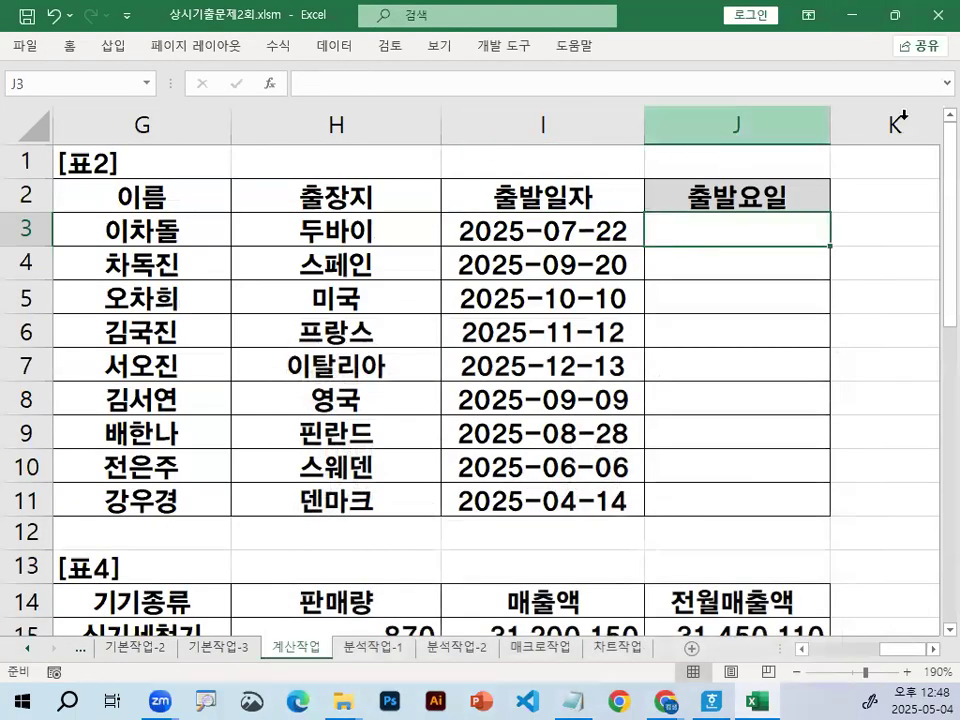
left_click(945, 84)
left_click(708, 125)
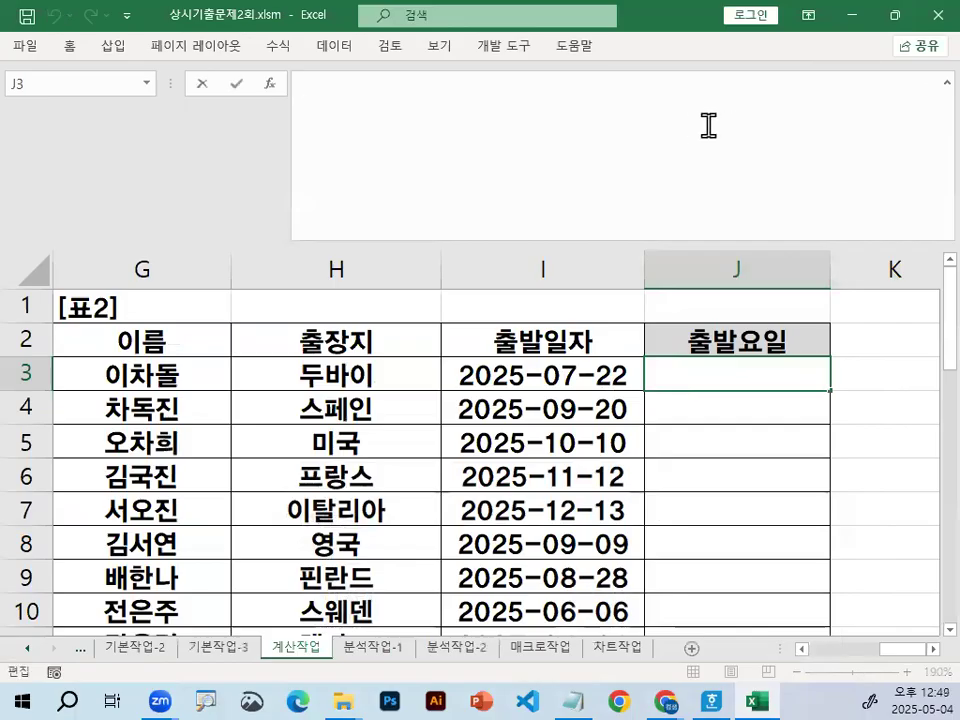
key("ctrl+v")
key("Up")
key("Up")
key("End")
key("Delete")
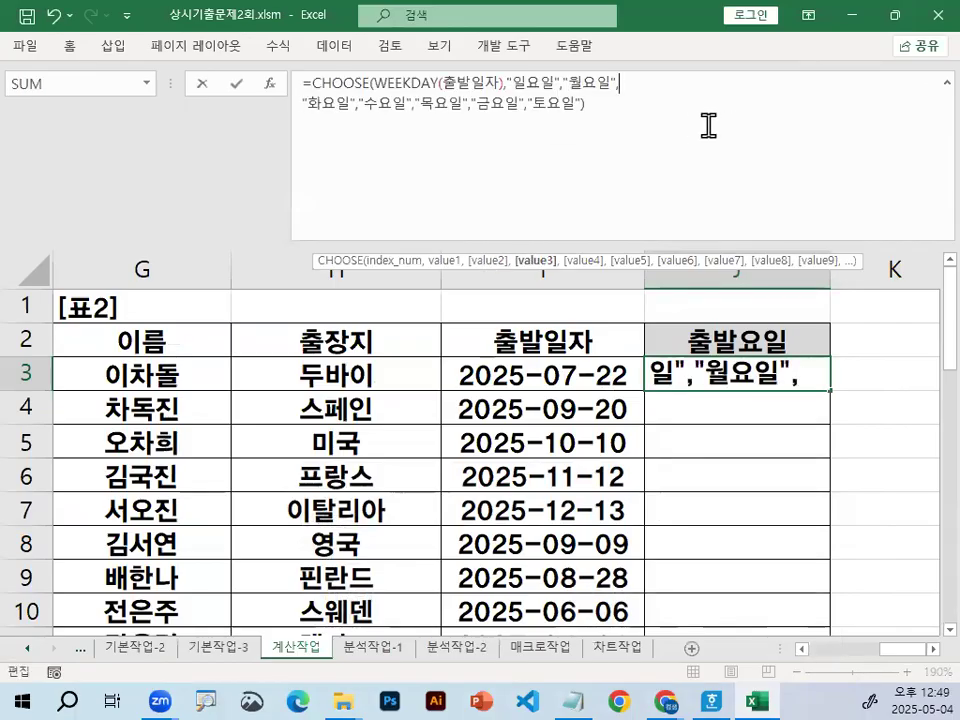
key("Delete")
Step: Replace the 출발일자 placeholder in the J3 formula with cell I3 and commit the formula
left_click_drag(446, 80, 498, 80)
left_click(580, 373)
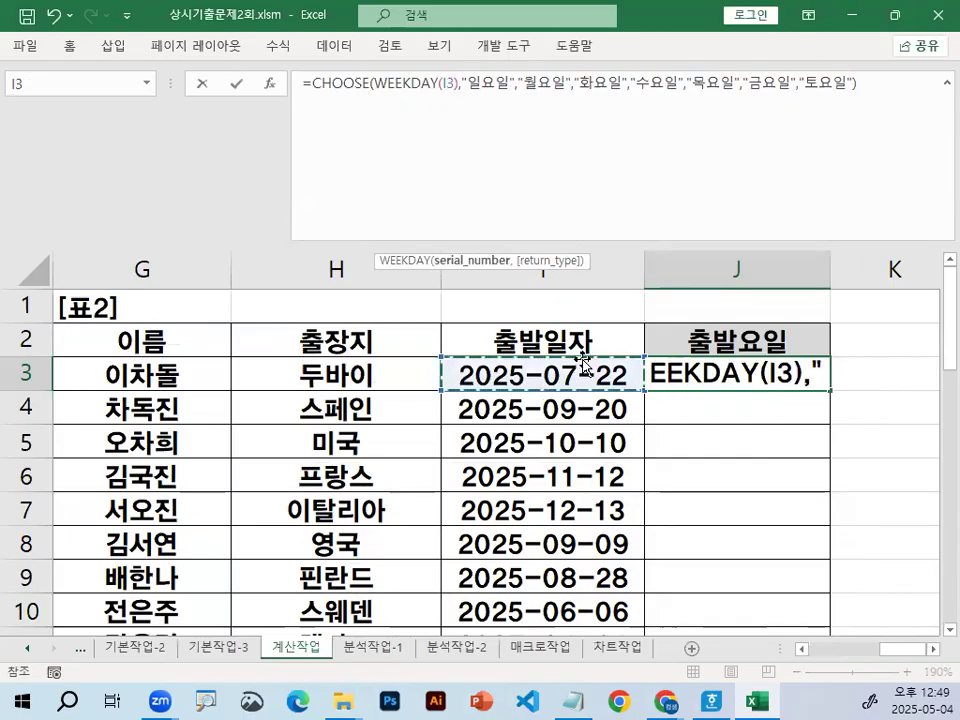
key("Return")
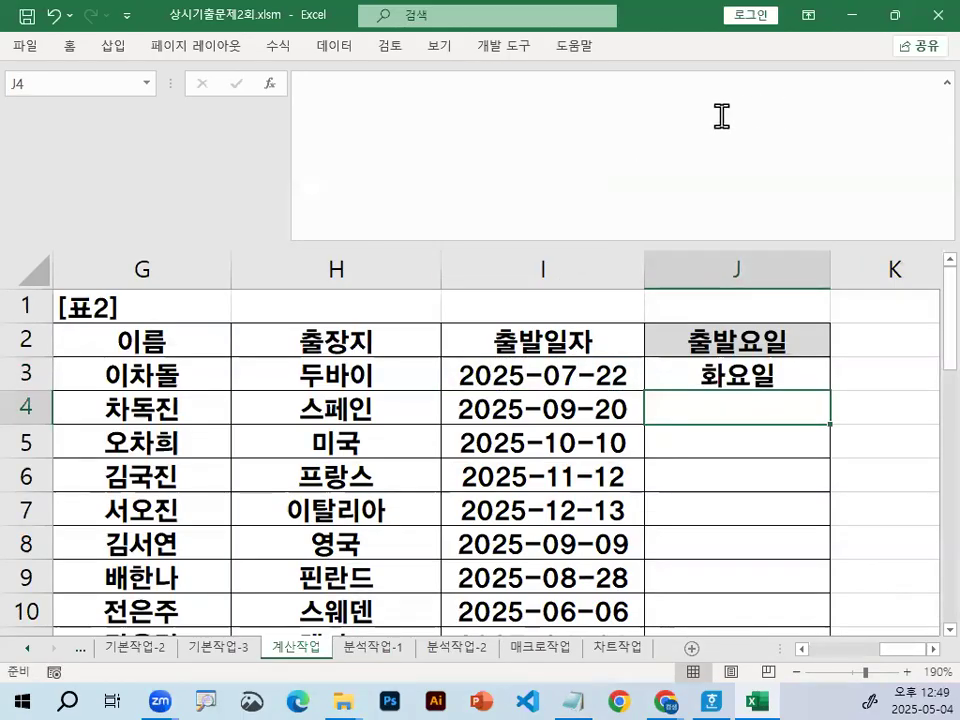
Step: Collapse the formula bar and fill the J3 formula down the 출발요일 column to J11
left_click(686, 373)
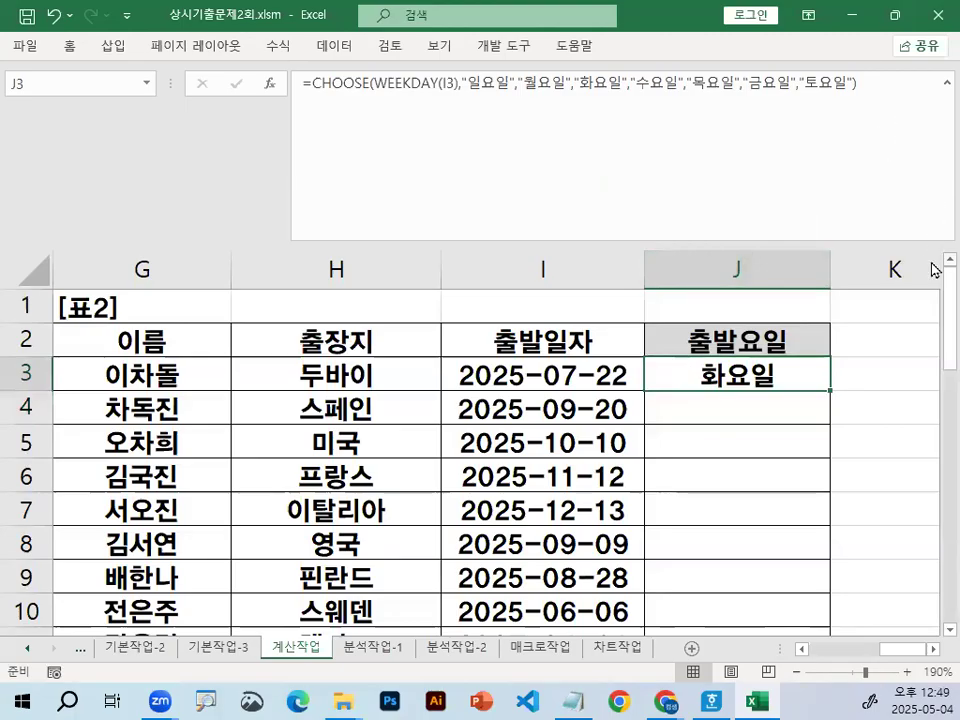
left_click(944, 79)
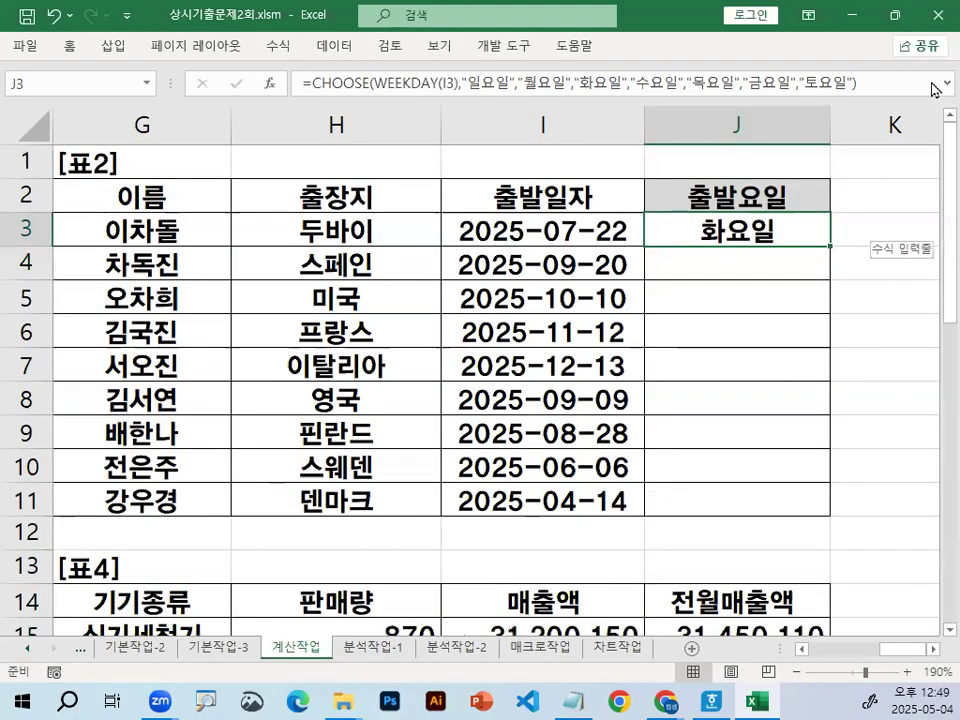
double_click(829, 250)
Step: Check the weekday results in the first rows of the 출발요일 column, marking J3 to J5
left_click(776, 234)
left_click(752, 265)
left_click(749, 299)
key("ctrl+1")
left_click(741, 289)
mouse_move(603, 171)
left_mouse_down()
mouse_move(605, 300)
mouse_move(584, 287)
mouse_move(650, 245)
left_mouse_up()
mouse_move(676, 143)
left_mouse_down()
mouse_move(660, 188)
mouse_move(727, 252)
left_mouse_up()
left_click_drag(710, 201, 727, 231)
left_click_drag(741, 317, 718, 318)
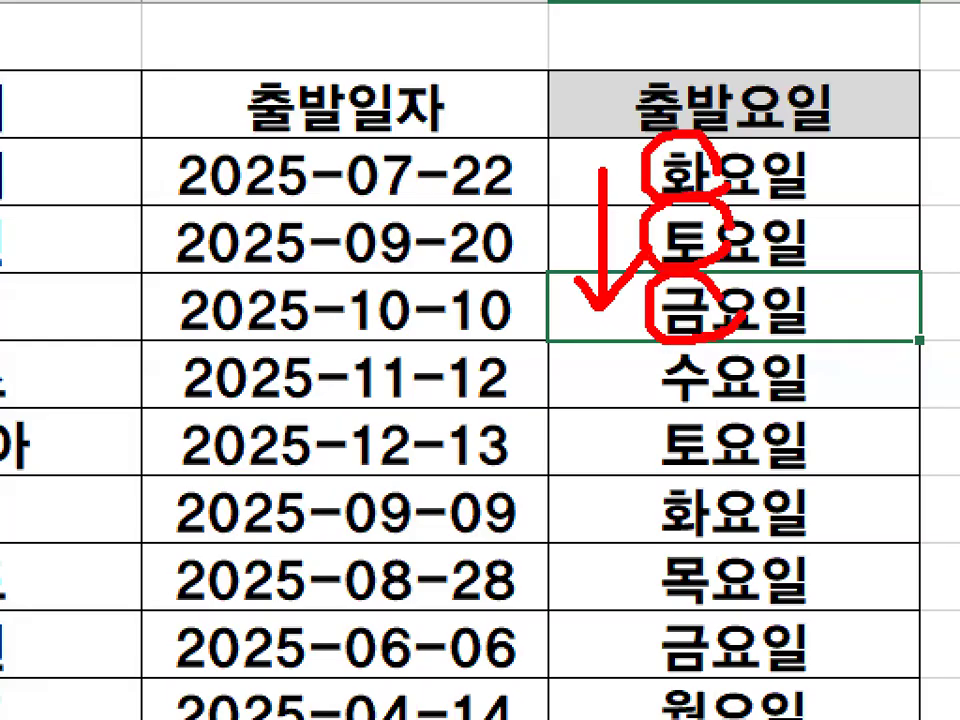
key("Escape")
Step: Copy the finished formula text from J3 and paste it beneath the outline in the Notepad notes
left_click(735, 230)
left_click_drag(874, 84, 200, 85)
key("ctrl+c")
key("Escape")
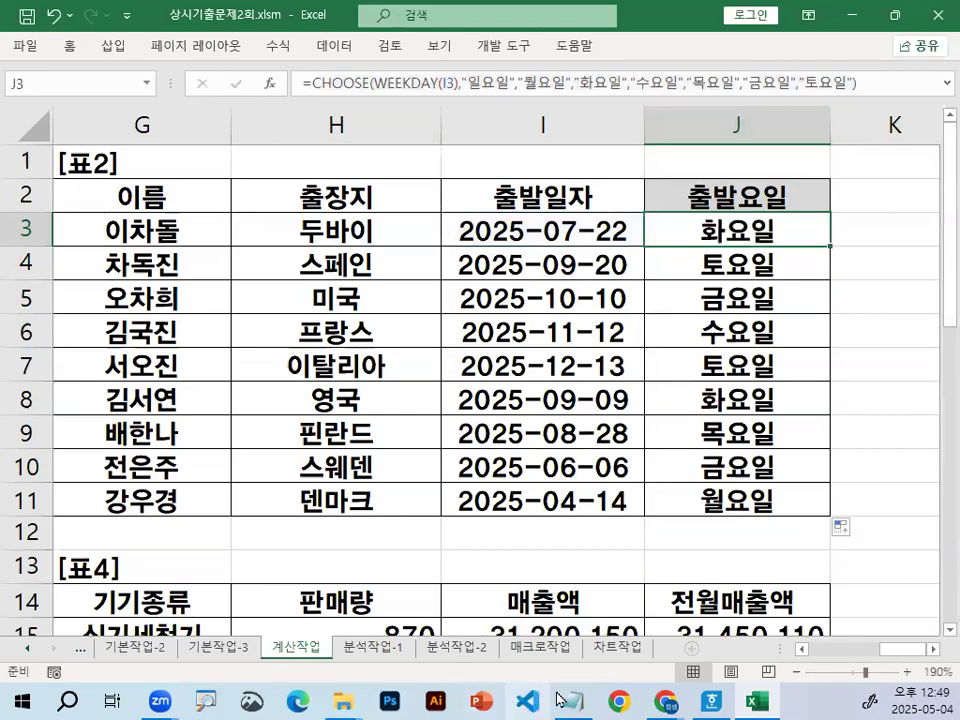
key("alt+Tab")
left_click(159, 375)
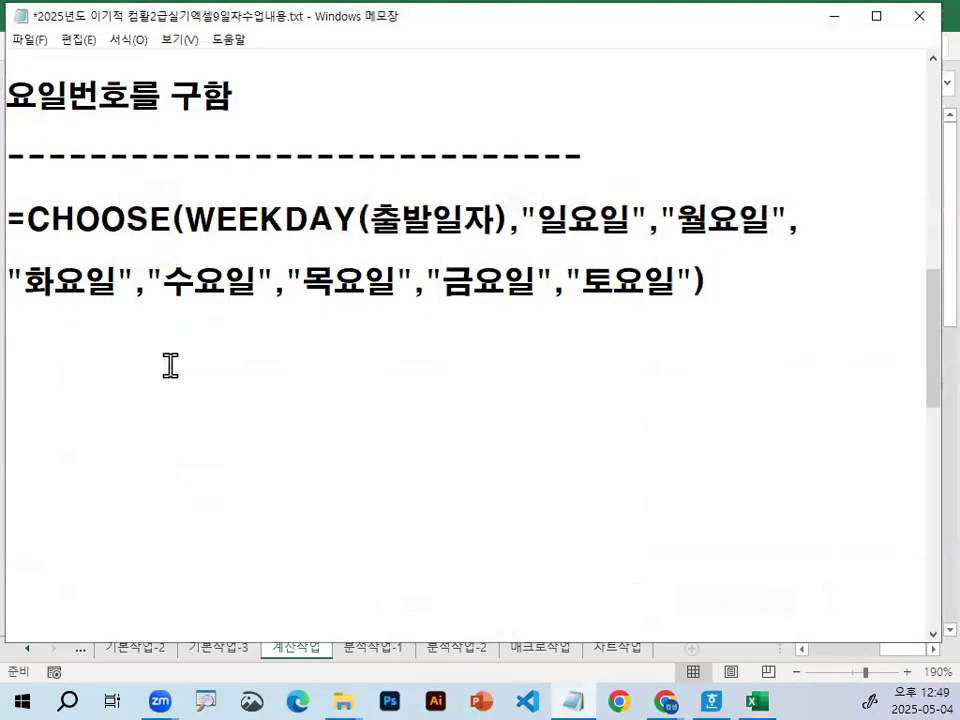
key("ctrl+v")
Step: Break the pasted I3 formula before "수요일" so it continues on a separate line spaced like the outline
left_click(846, 375)
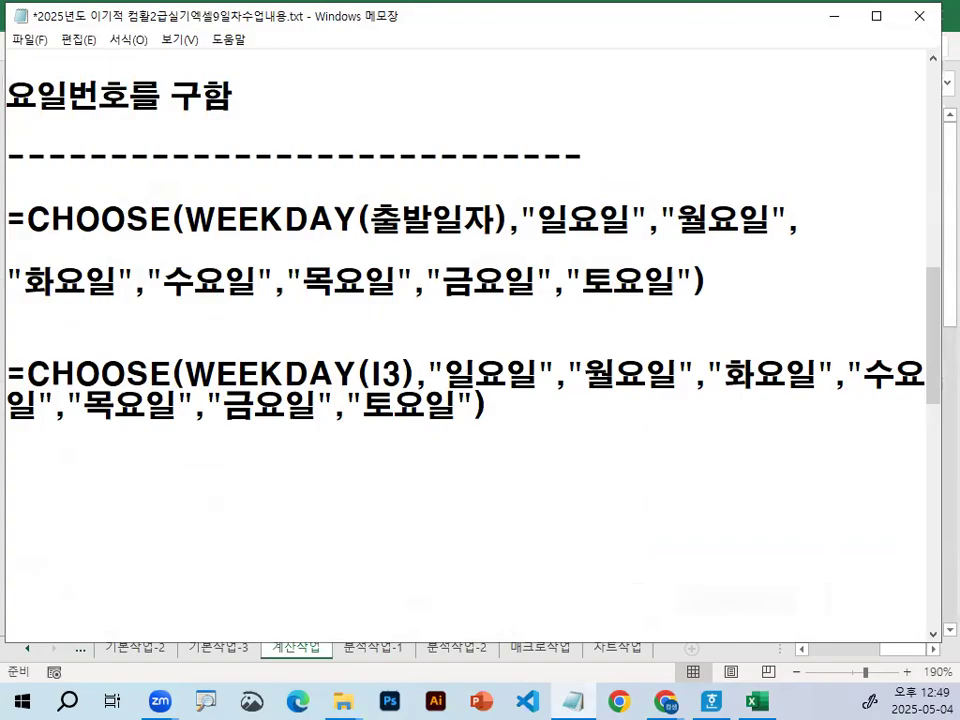
key("Return")
type("]")
key("Return")
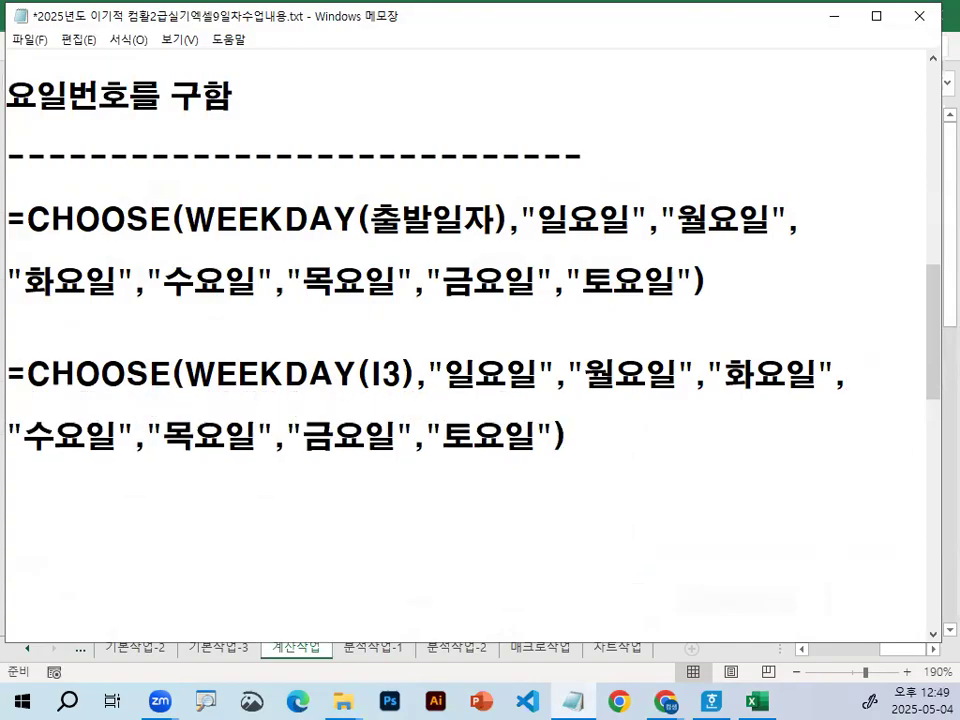
Step: Add a dashed separator line beneath the finished I3 weekday formula in the notes and start a new line
key("Return")
key("Return")
key("Return")
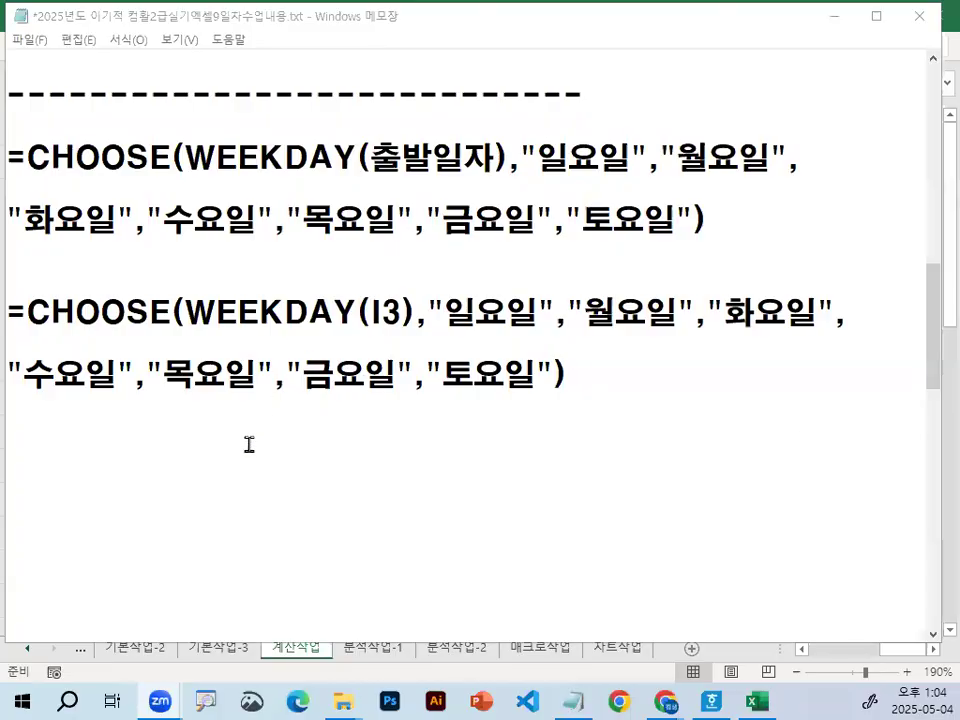
left_click(249, 444)
type("-----------------------------------------")
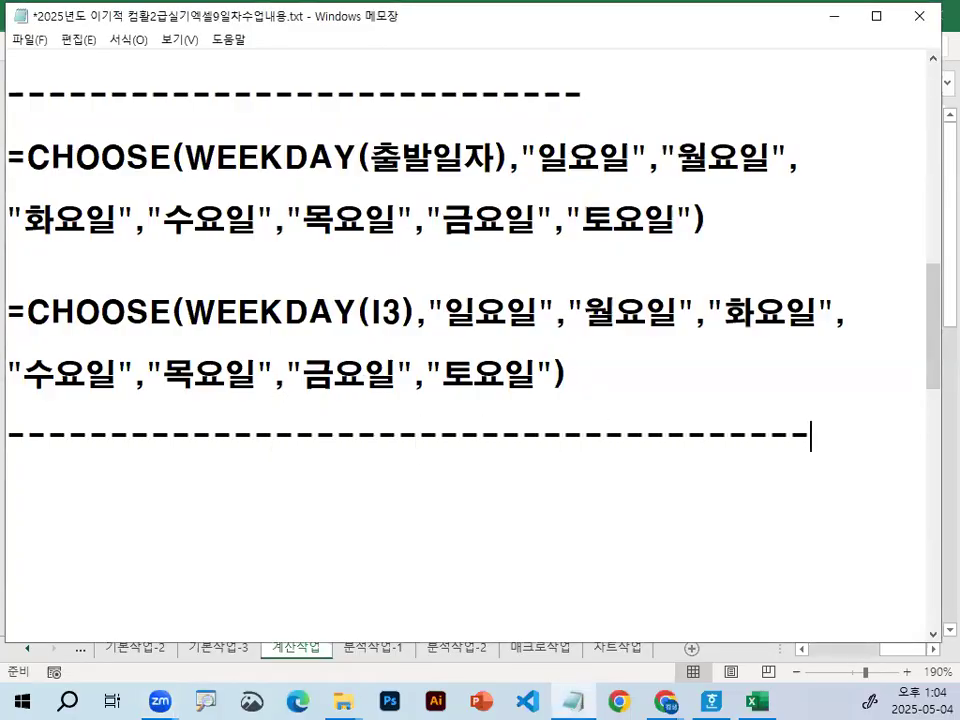
key("Return")
Step: Switch to Excel and examine the 중간고사 and 기말고사 scores of [표3], selecting each column and the row 15 pair
left_click(829, 17)
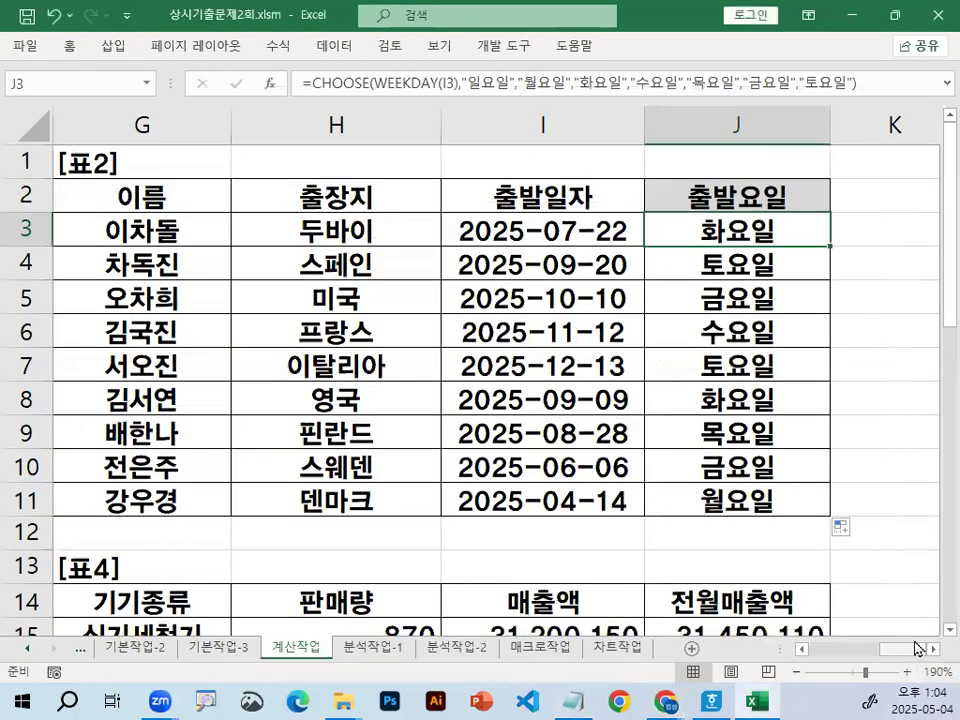
scroll(499, 506, "left", 3)
scroll(499, 506, "down", 4)
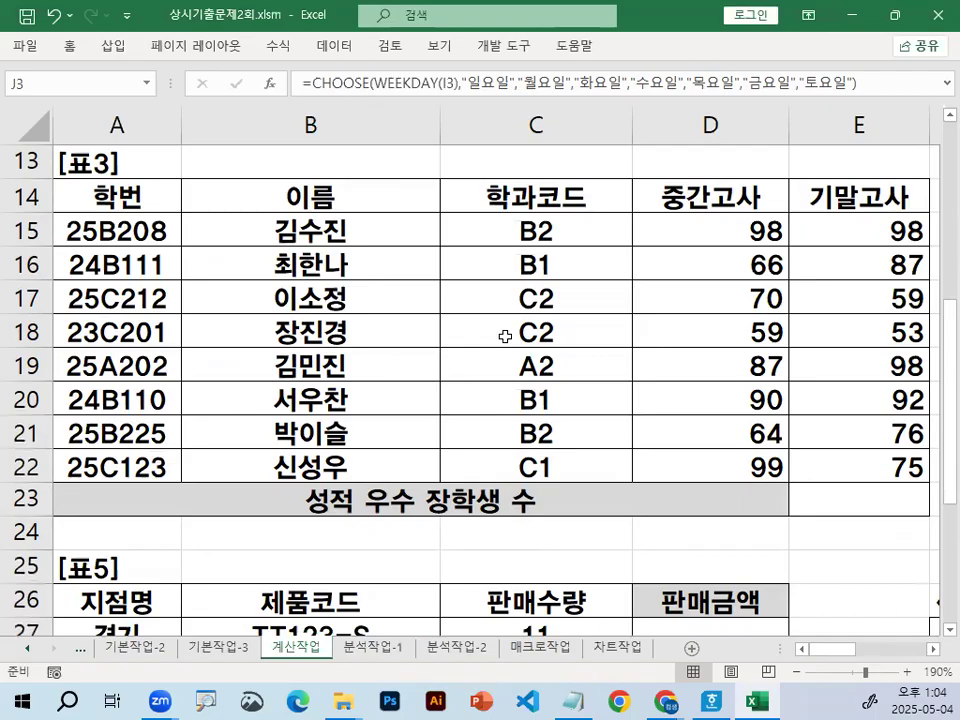
left_click_drag(752, 230, 748, 463)
left_click_drag(737, 231, 730, 463)
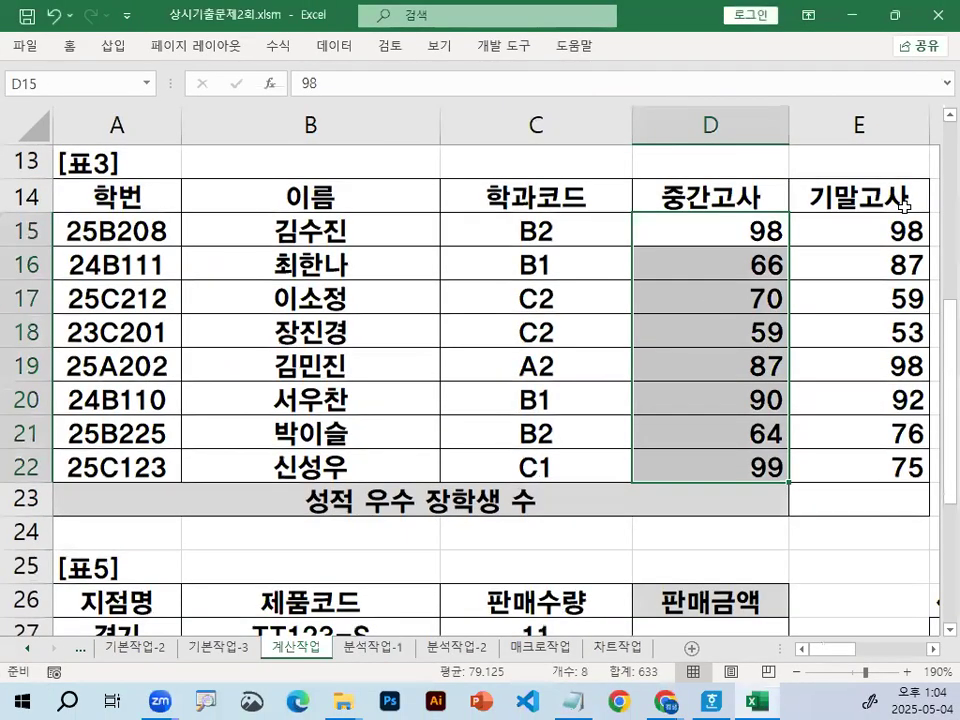
left_click_drag(880, 230, 892, 431)
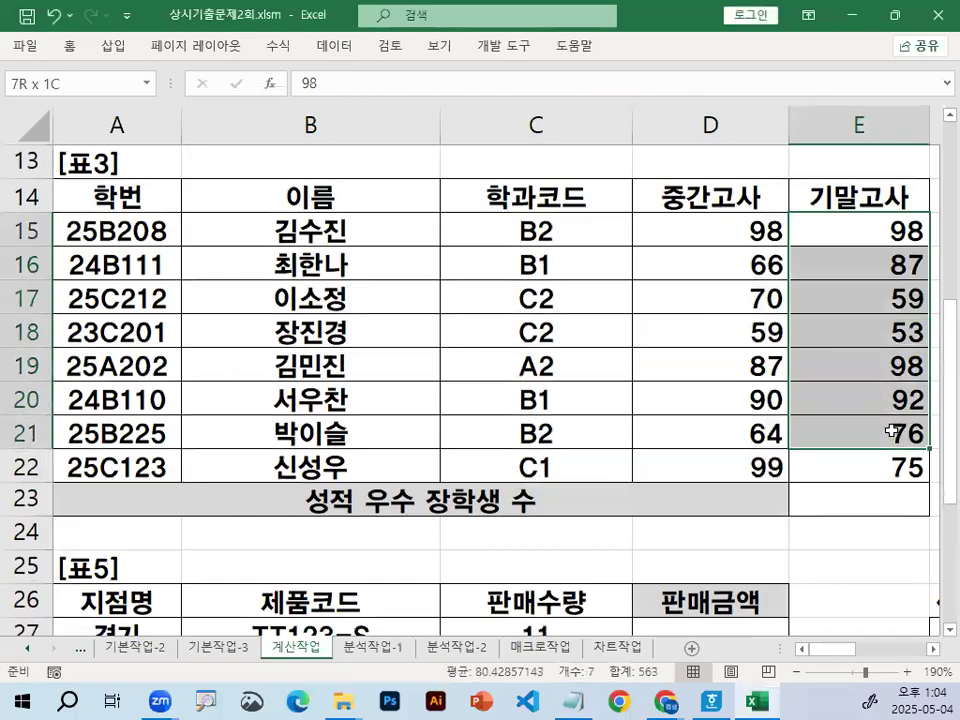
left_click(724, 236)
left_click(868, 226)
left_click(736, 226)
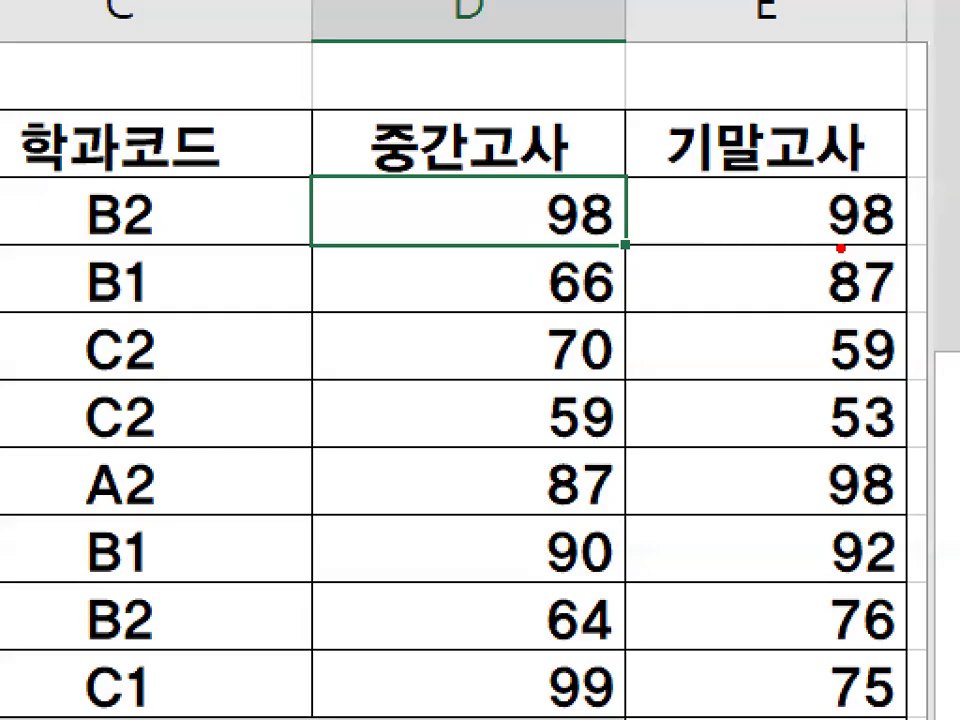
Step: Circle the 중간고사 and 기말고사 score pairs in rows 15 and 20 of [표3] with the screen pen
left_click_drag(866, 247, 932, 239)
mouse_move(445, 213)
left_mouse_down()
mouse_move(762, 168)
mouse_move(893, 207)
left_mouse_up()
left_click_drag(687, 157, 787, 117)
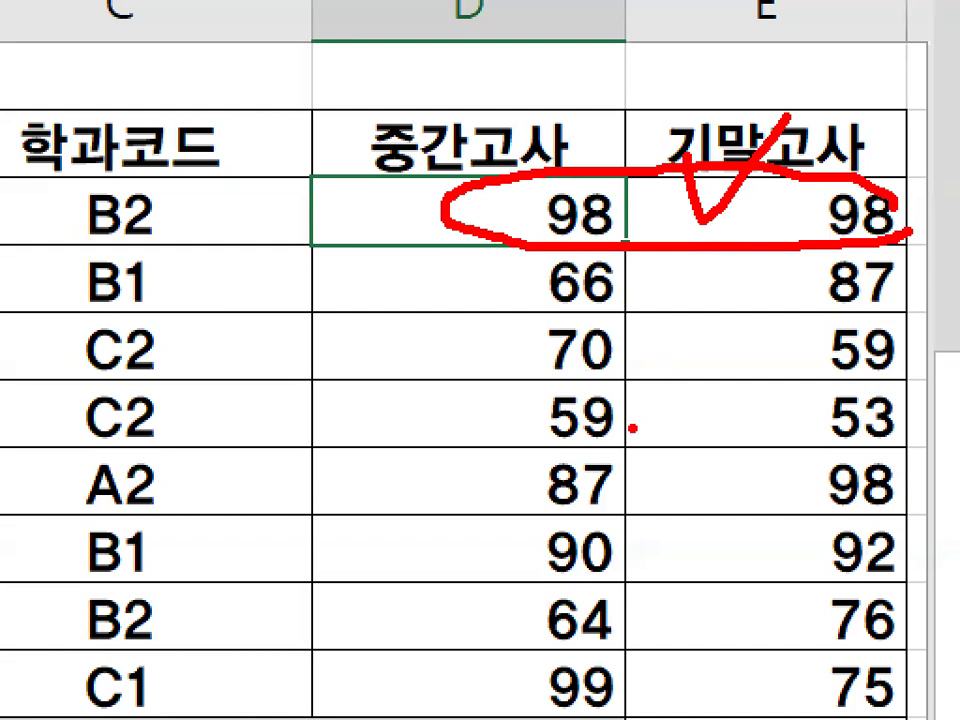
mouse_move(928, 569)
left_mouse_down()
mouse_move(669, 588)
mouse_move(520, 532)
mouse_move(900, 519)
mouse_move(938, 568)
left_mouse_up()
key("Escape")
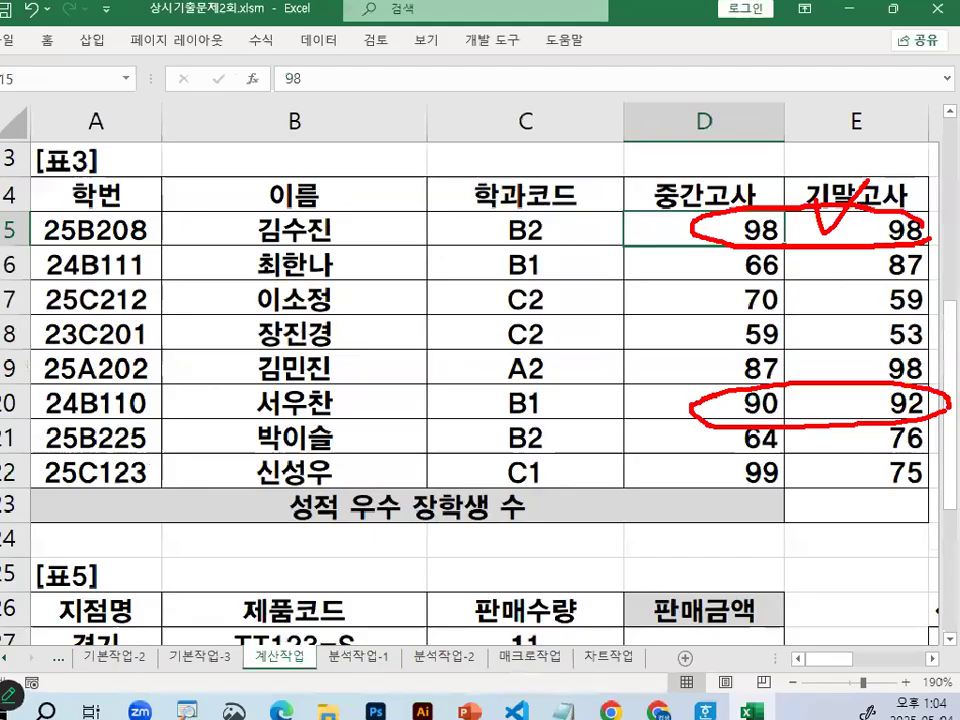
Step: Handwrite "2명" over the empty 성적 우수 장학생 수 cell E23 as a temporary screen annotation
key("ctrl+1")
left_click_drag(824, 492, 852, 516)
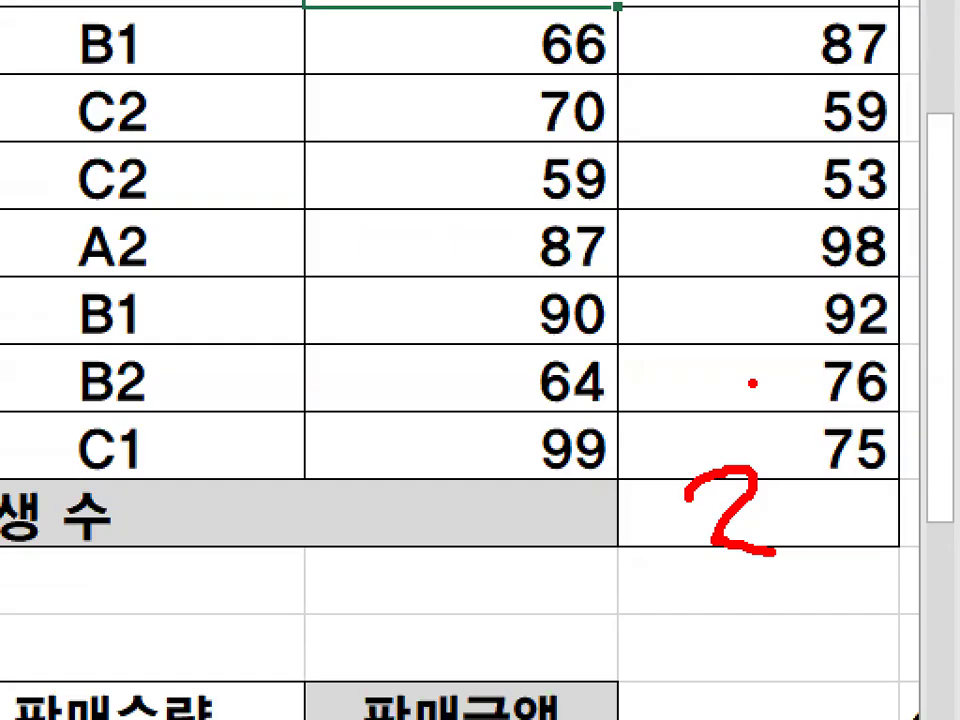
mouse_move(773, 454)
left_mouse_down()
mouse_move(773, 517)
mouse_move(822, 487)
left_mouse_up()
mouse_move(796, 461)
left_mouse_down()
mouse_move(855, 462)
mouse_move(835, 525)
left_mouse_up()
key("Escape")
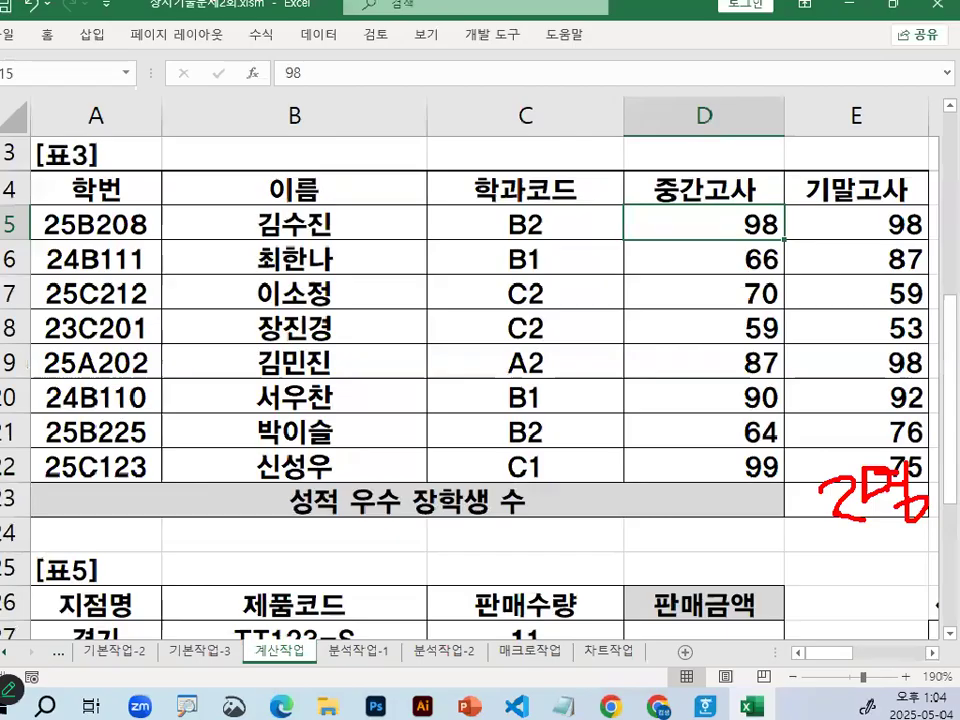
Step: Select D15:E15 and D20:E20 together and mark the qualifying score pairs with temporary check marks and circles
mouse_move(741, 235)
left_mouse_down()
mouse_move(868, 222)
mouse_move(868, 238)
left_mouse_up()
left_click_drag(745, 405, 868, 392, "ctrl")
key("ctrl+2")
mouse_move(733, 214)
left_mouse_down()
mouse_move(748, 243)
mouse_move(808, 163)
left_mouse_up()
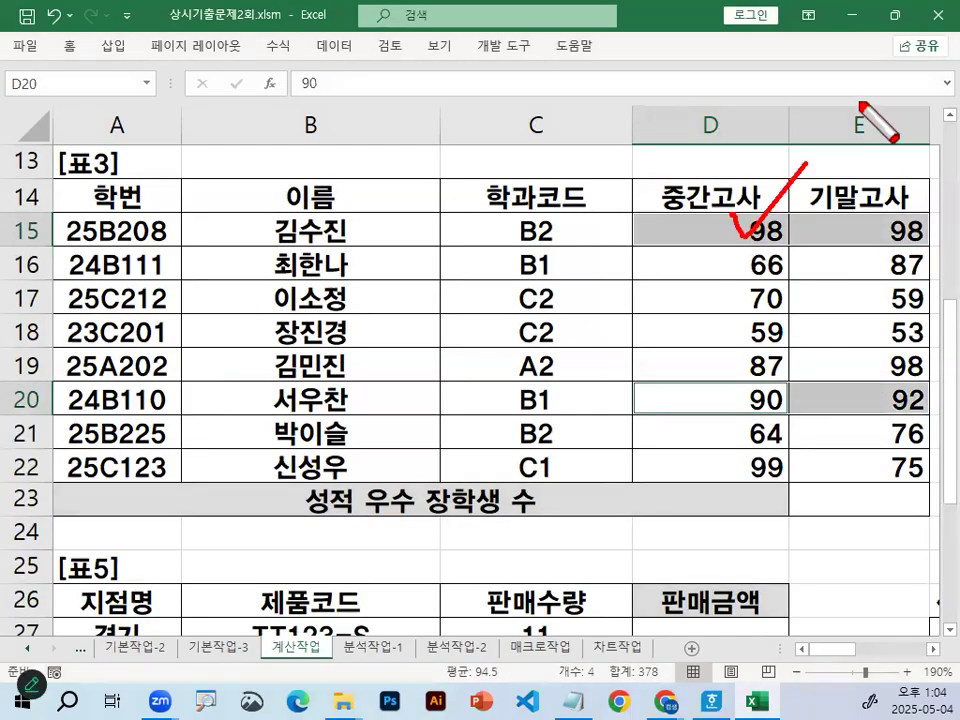
mouse_move(757, 378)
left_mouse_down()
mouse_move(765, 400)
mouse_move(848, 297)
left_mouse_up()
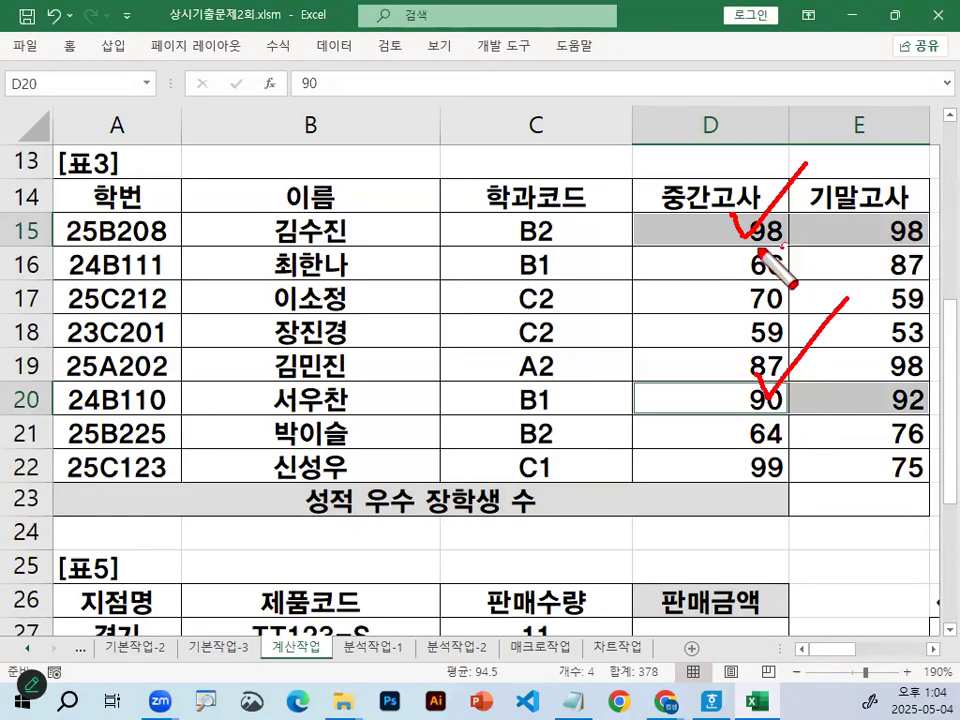
left_click_drag(756, 214, 790, 250)
mouse_move(910, 216)
left_mouse_down()
mouse_move(900, 250)
mouse_move(920, 243)
left_mouse_up()
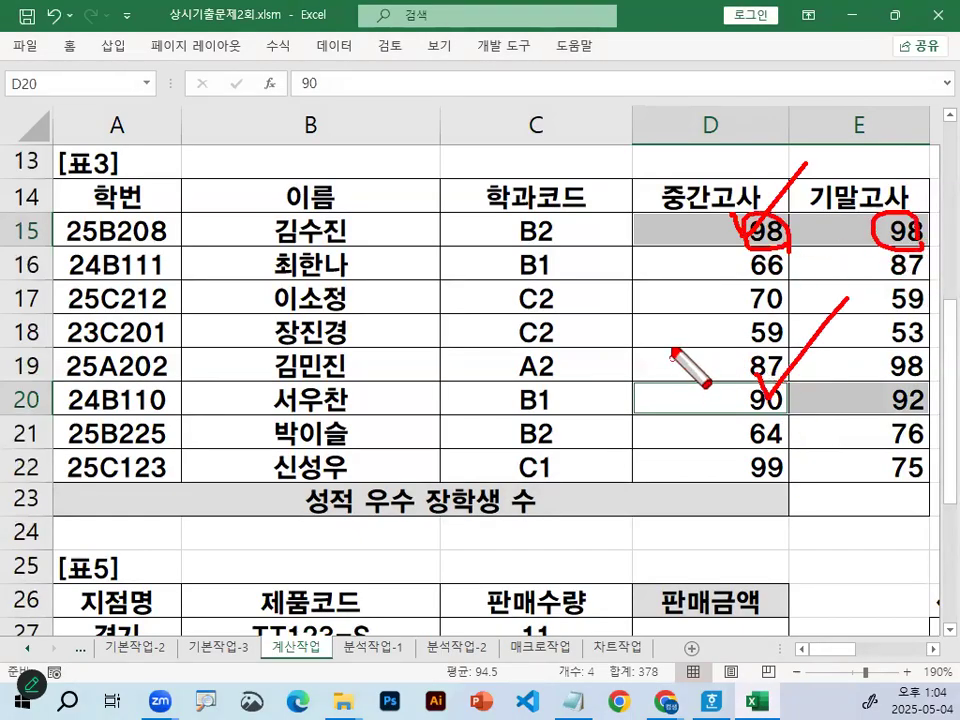
left_click_drag(669, 349, 735, 399)
key("Escape")
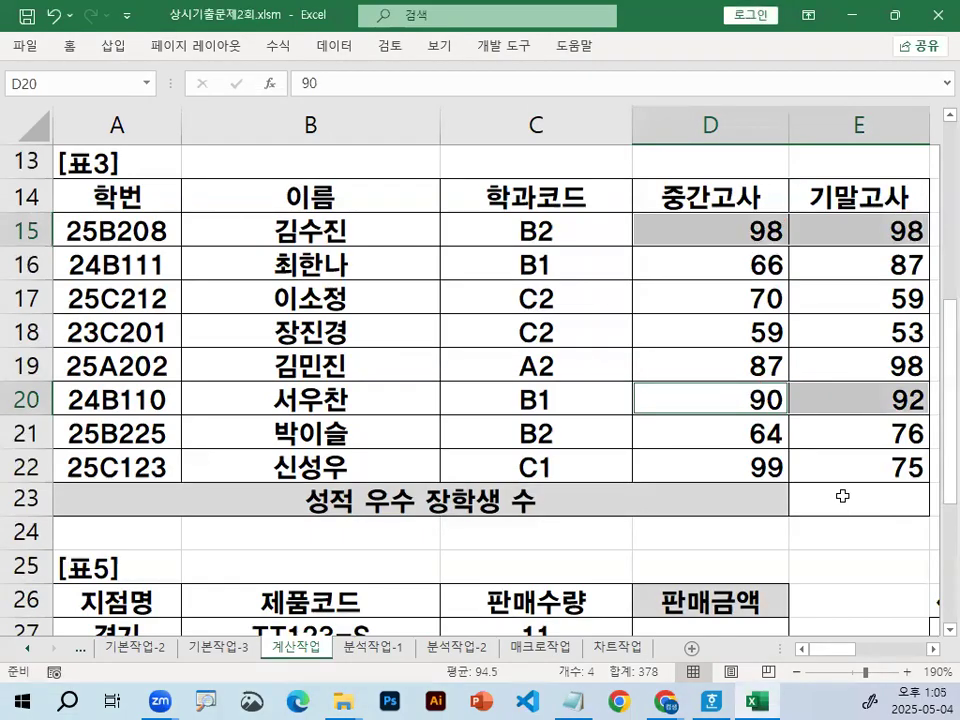
Step: Select the result cell E23, then switch to the Notepad notes and add the heading "3번문항" below the dashed line
left_click(842, 498)
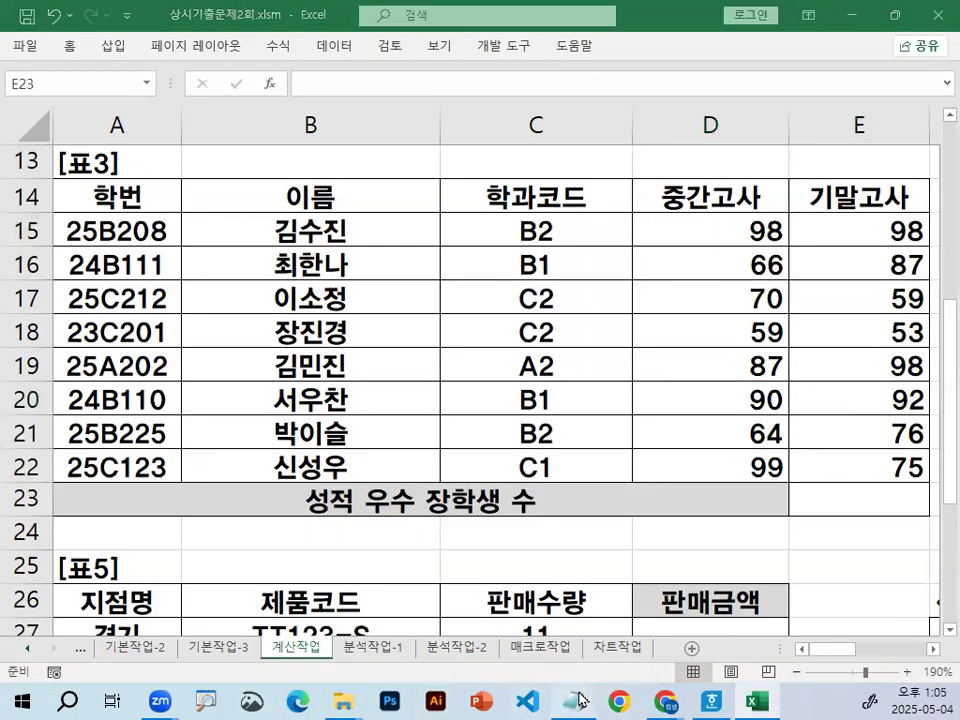
left_click(578, 700)
scroll(429, 486, "down", 1)
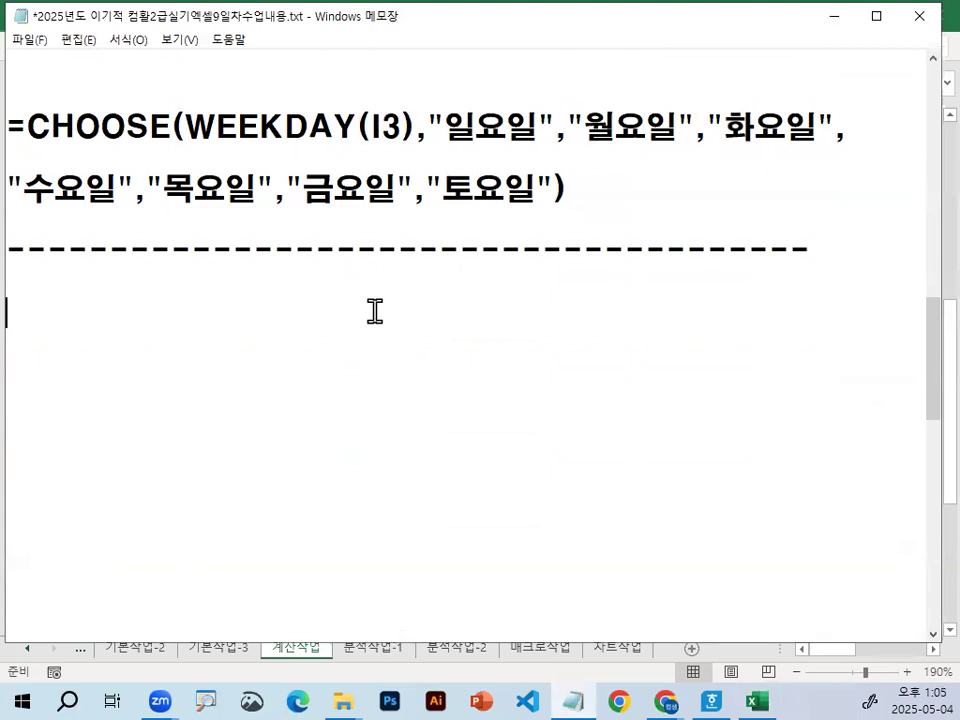
type("3번문항")
key("Return")
Step: Write the syntax line "=COUNTIFS(조건범위1,조건1,조건범위2,조건2,..)" under the 3번문항 heading
type("=COUN")
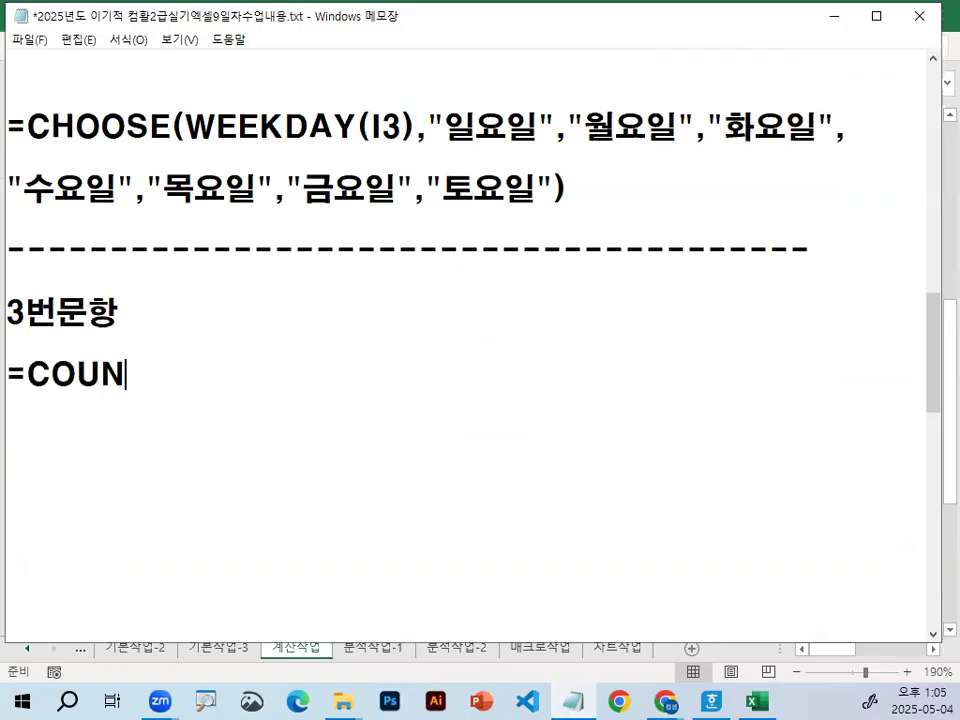
type("TIFS")
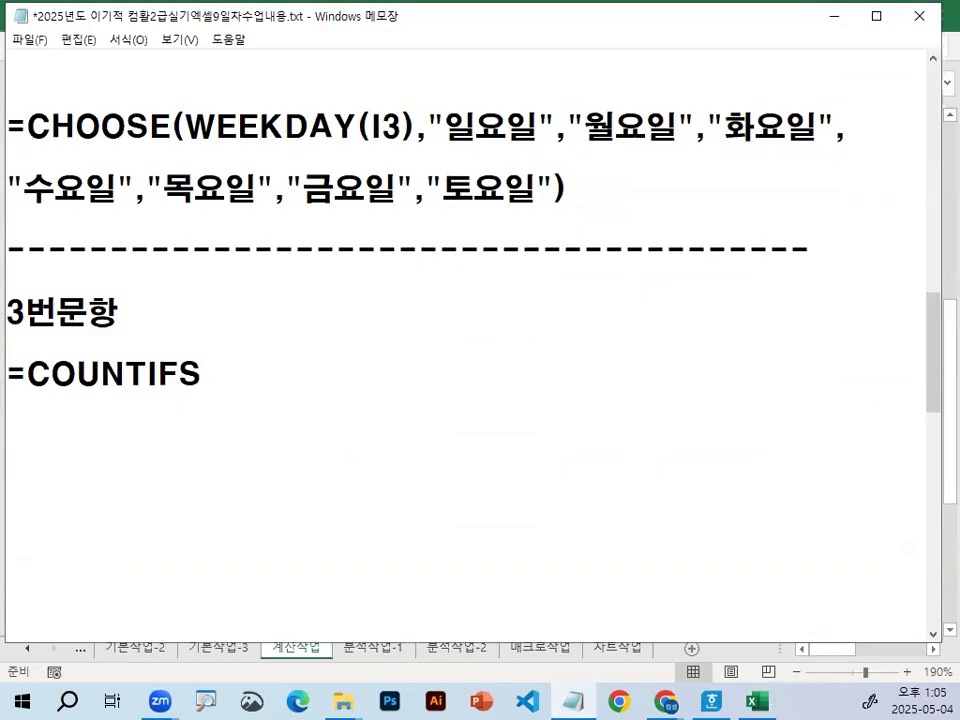
type("(조건범위")
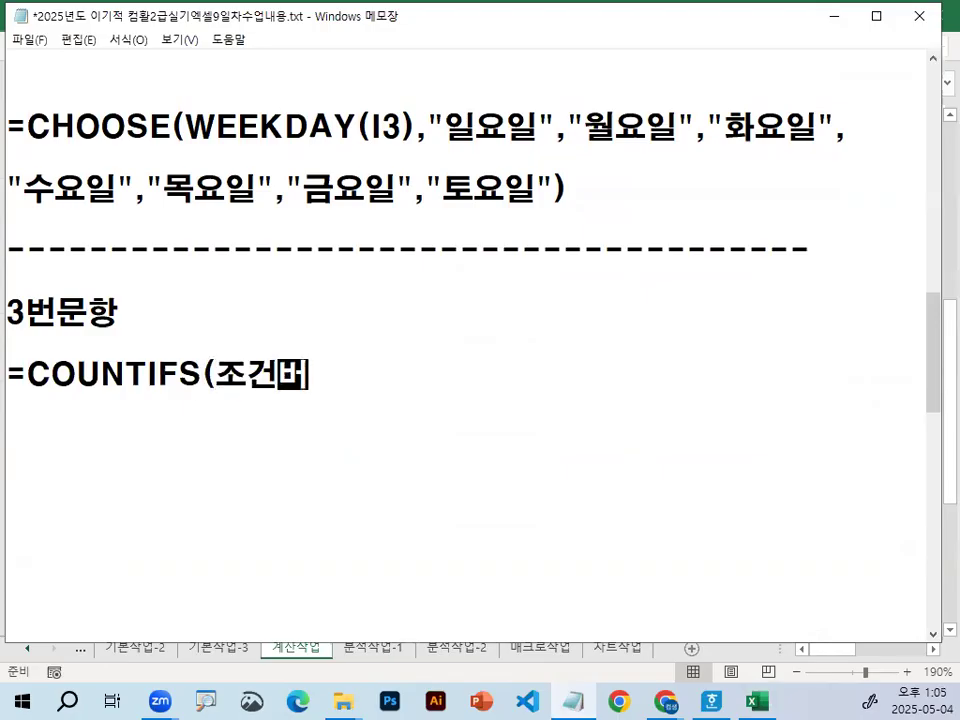
type("1,조건")
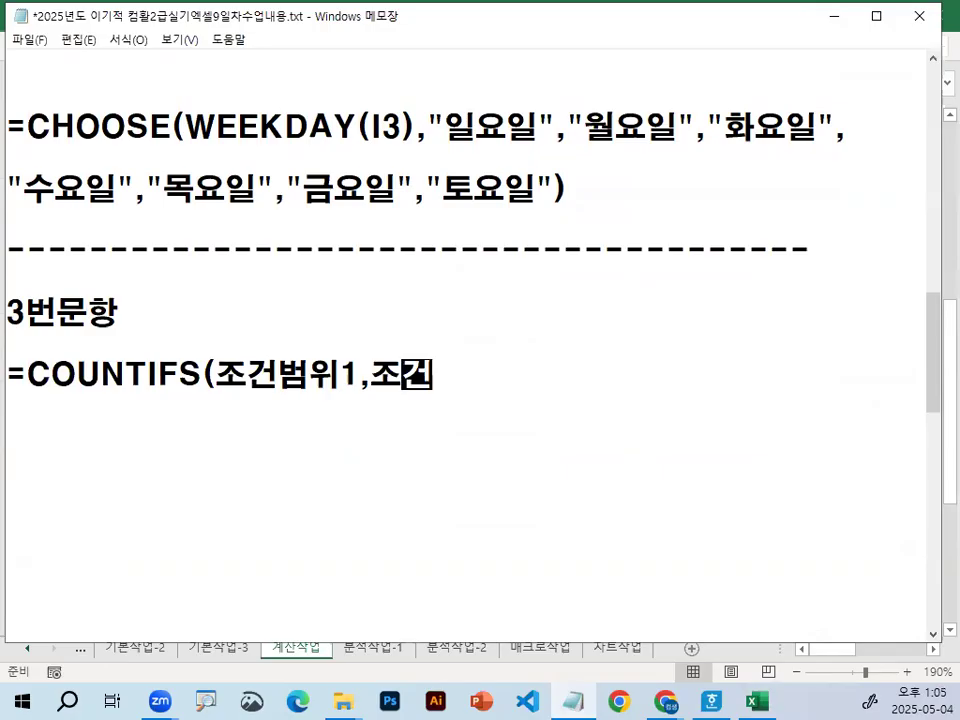
type("1")
type(",조건범위")
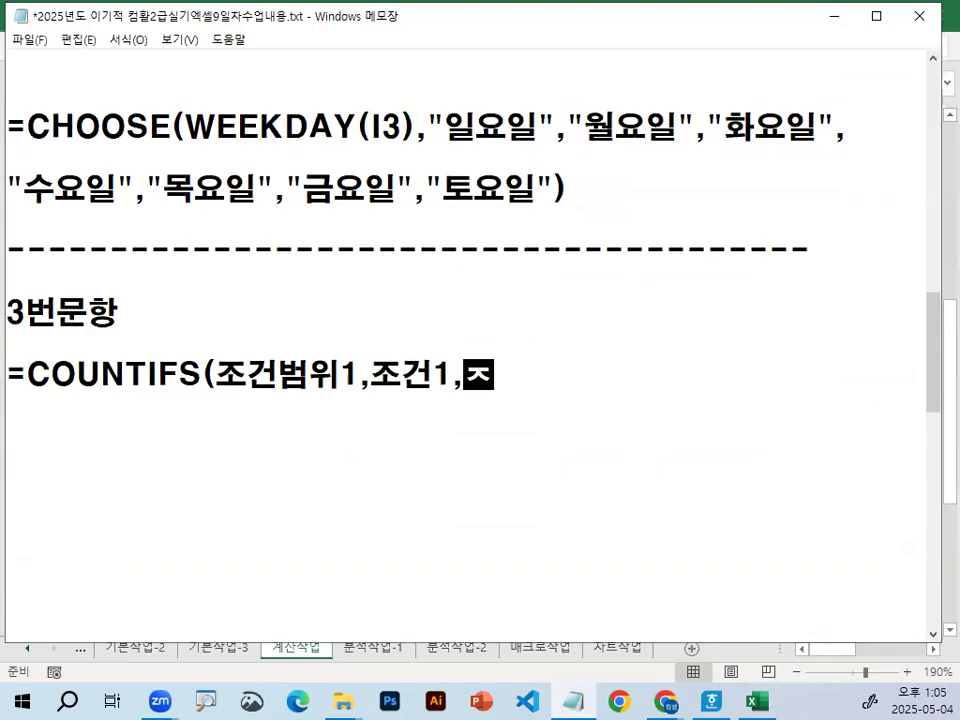
type("2,조건2")
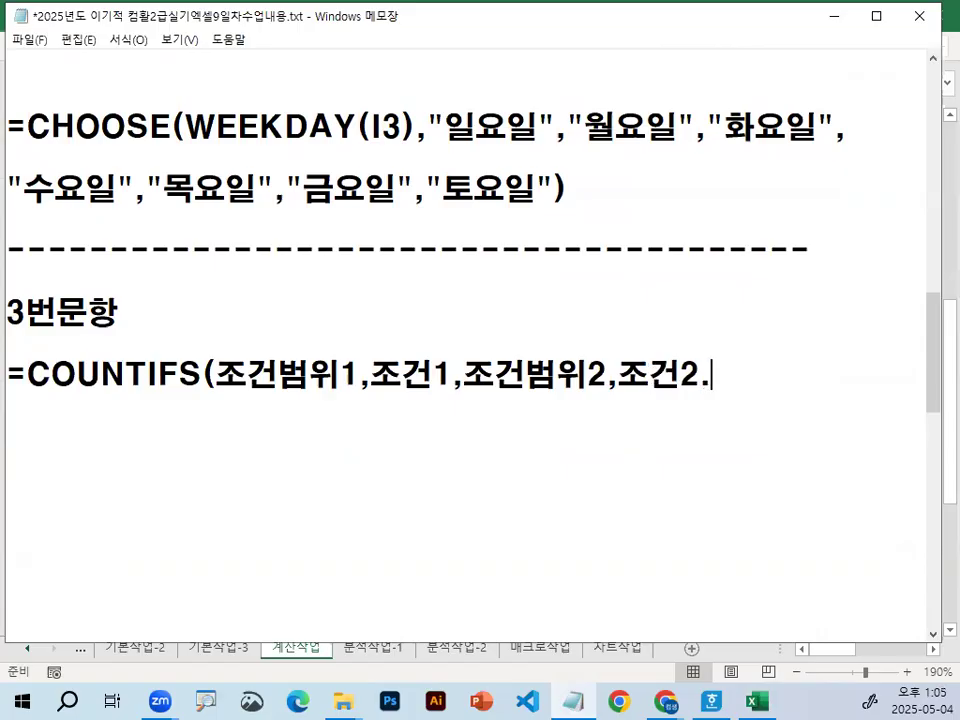
type(",..)")
Step: Add the explanation "여러조건 동시만족시 셀의개수를 구함" on the line below the COUNTIFS syntax
key("Return")
type("여러조")
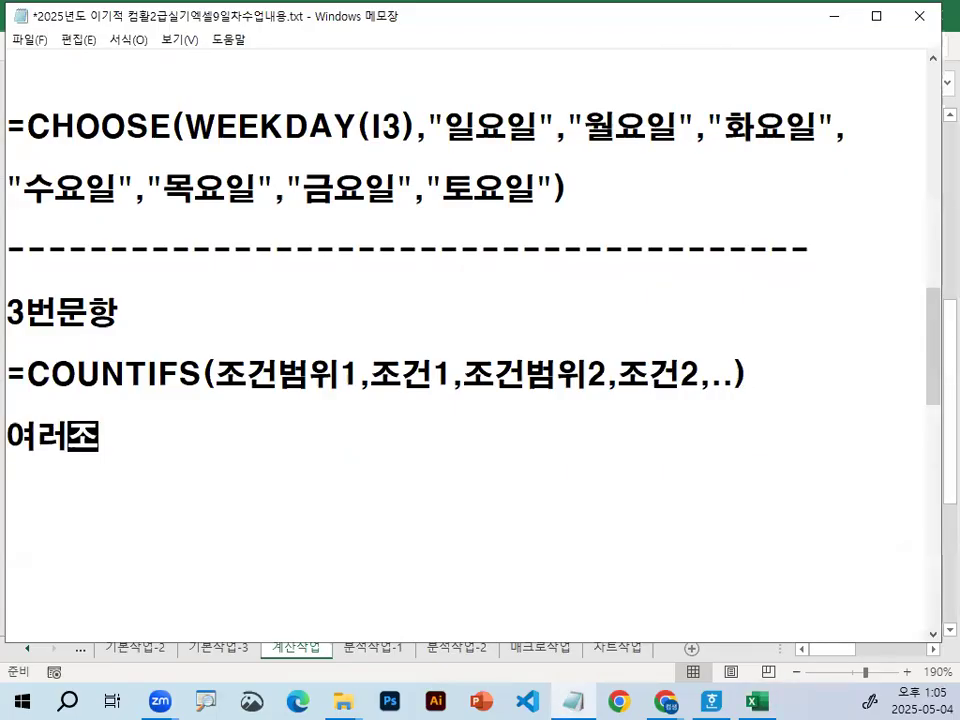
type("건 모이마")
key("BackSpace")
key("BackSpace")
key("BackSpace")
key("BackSpace")
type("동시만족")
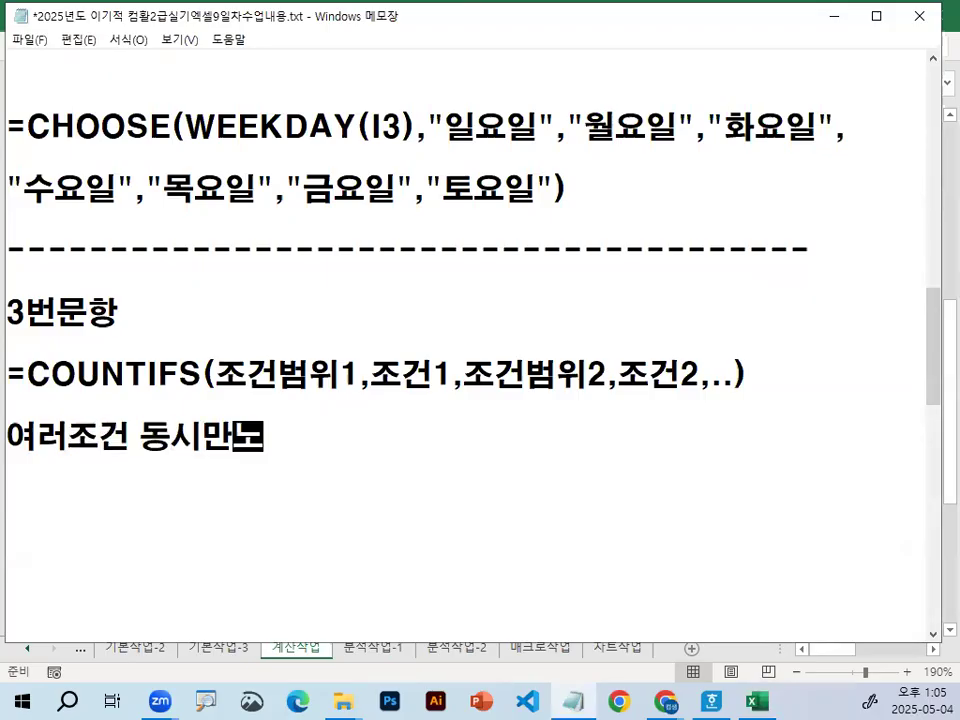
type("시 셀")
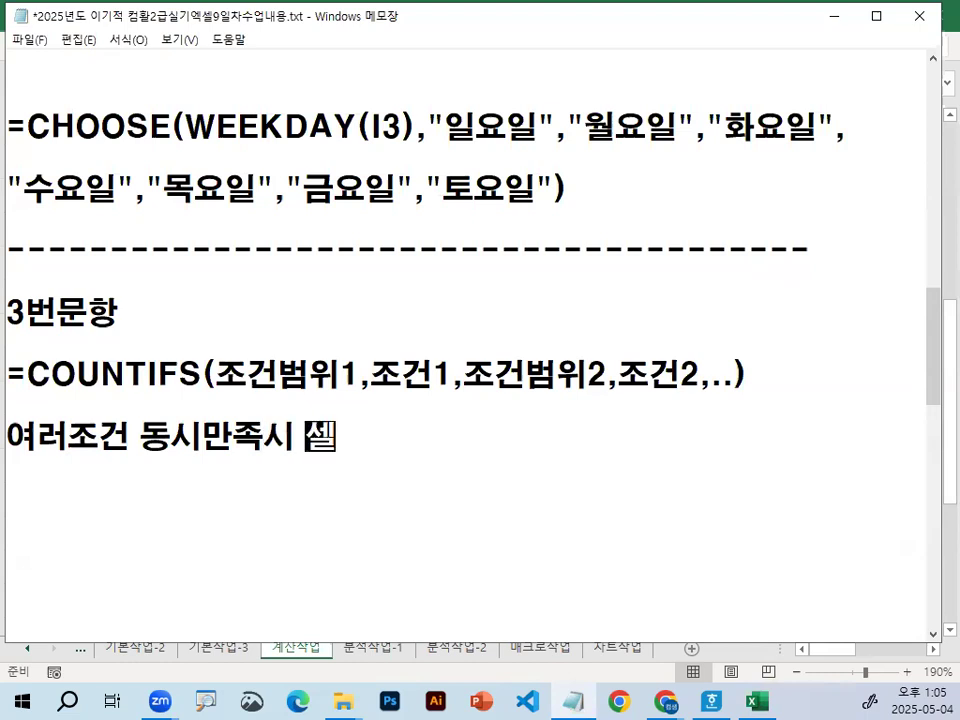
type("의개수를 구함")
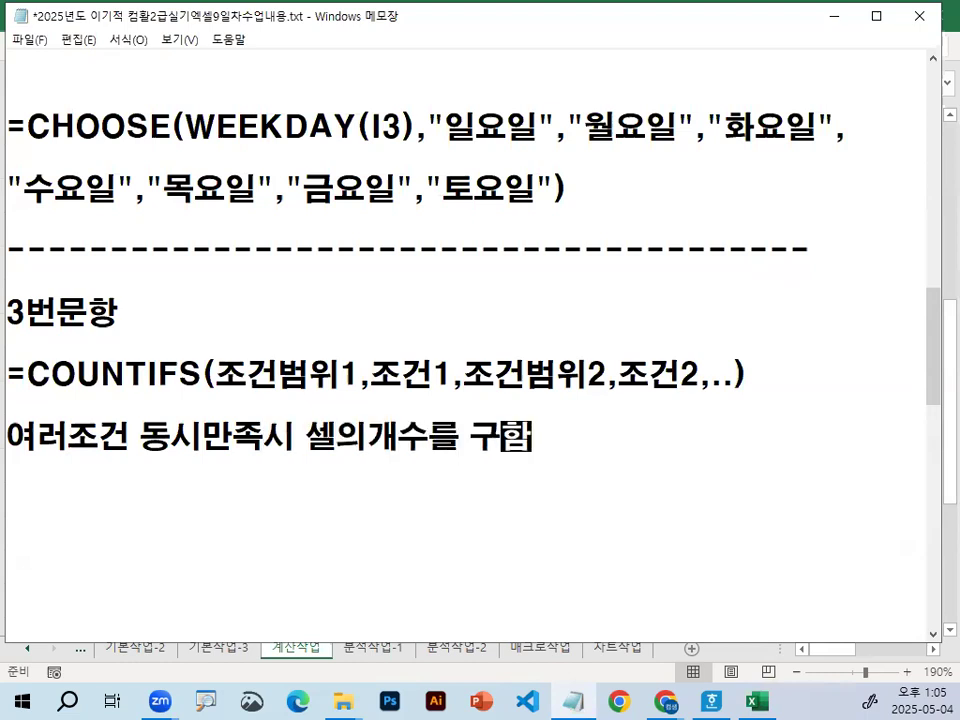
key("Return")
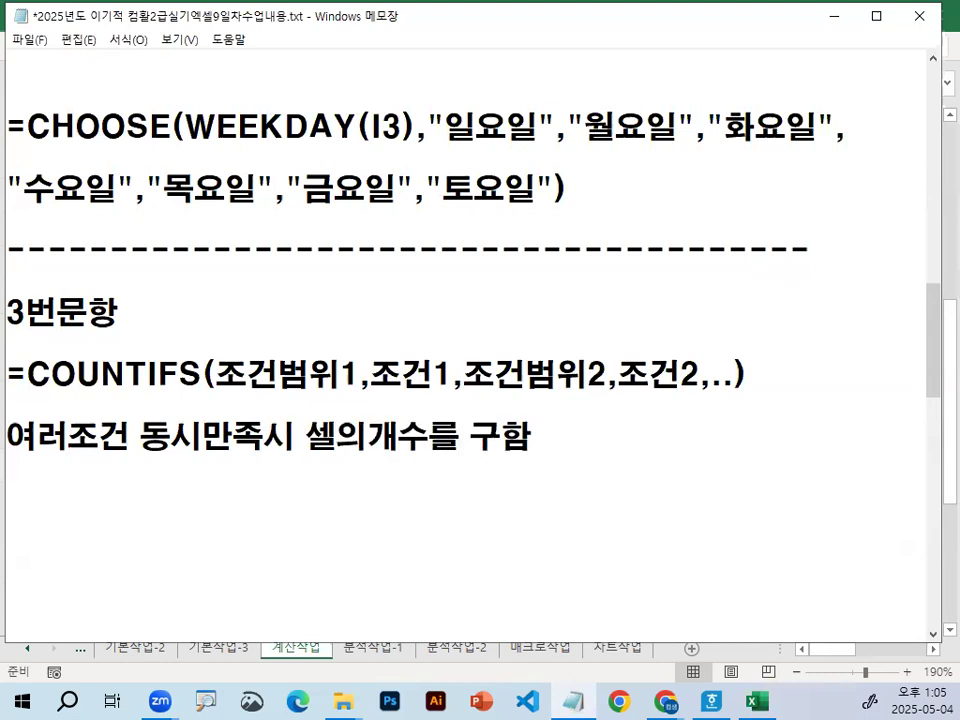
Step: Add the note "& 연산자 : 문자열결합연산자" below the COUNTIFS explanation
type("& 여난ㄴㅈ")
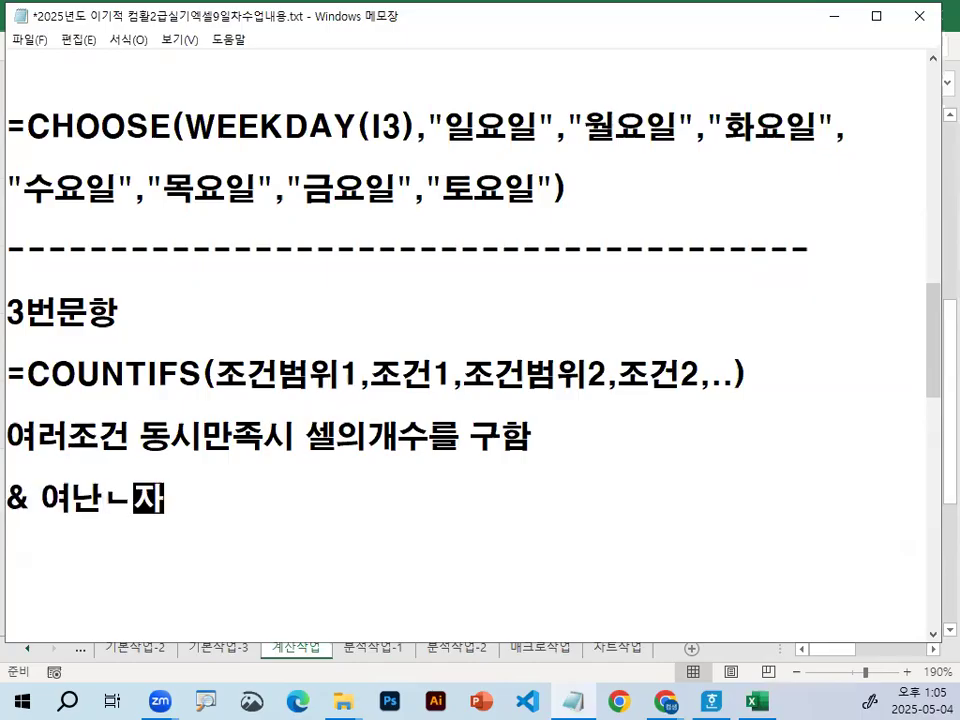
key("BackSpace")
key("BackSpace")
key("BackSpace")
key("BackSpace")
type("연ㅅ")
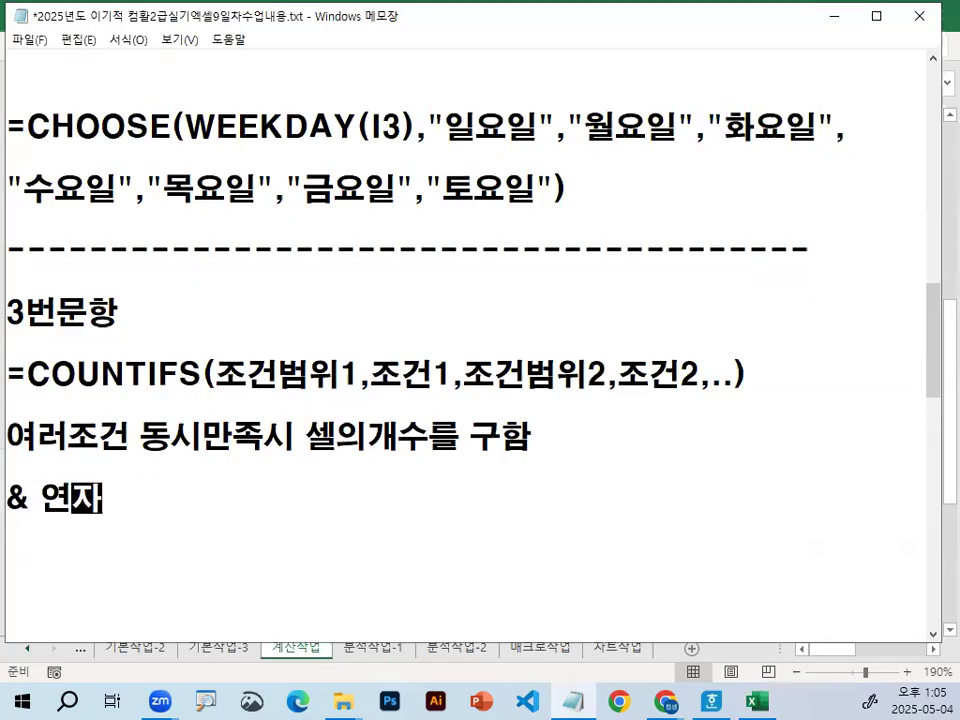
type("산자 : 문자열결합연산자")
Step: Leave blank space below the & operator note and add a dashed separator line
key("Return")
key("Return")
key("Return")
key("Return")
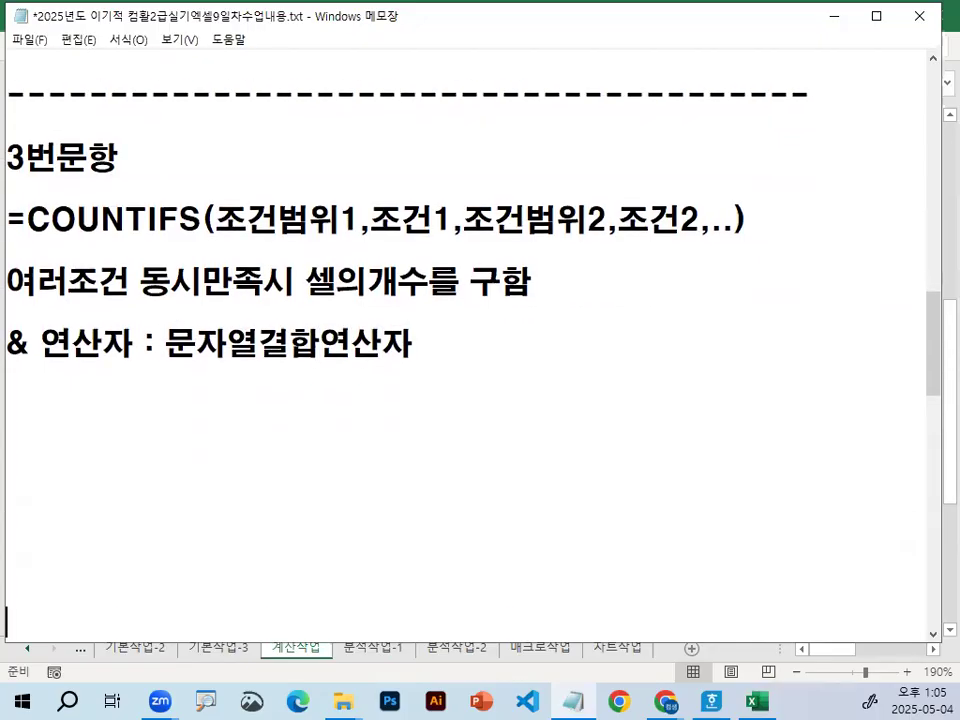
key("Return")
type("---------------------------------")
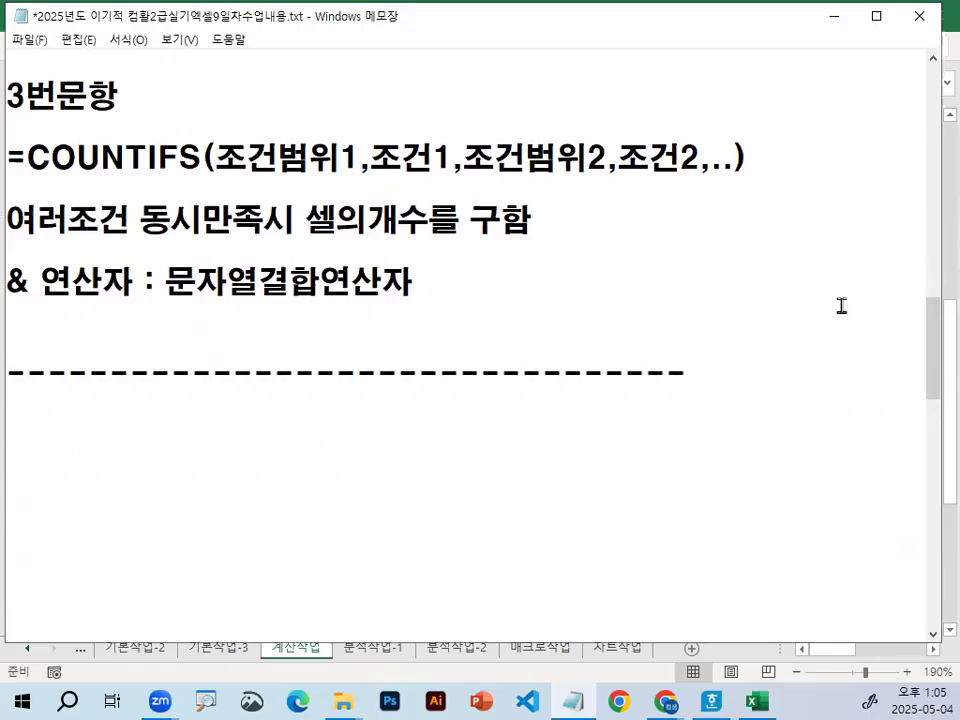
Step: Copy "=COUNTIFS(" from the syntax line and paste it beneath the new dashed line to begin the formula outline
left_click_drag(8, 156, 216, 158)
key("ctrl+c")
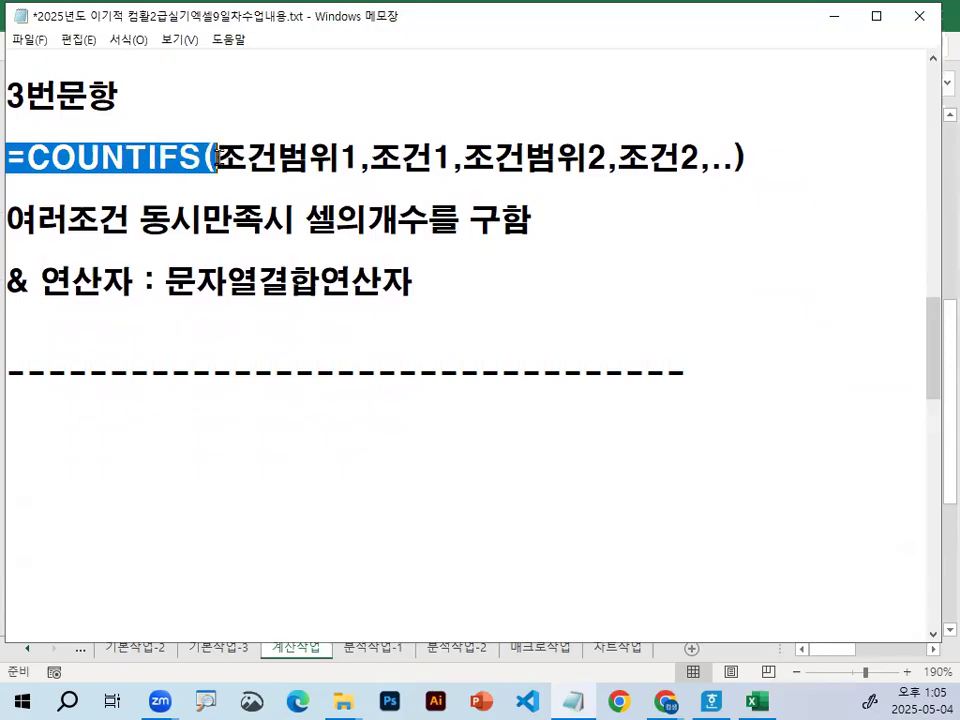
left_click(127, 410)
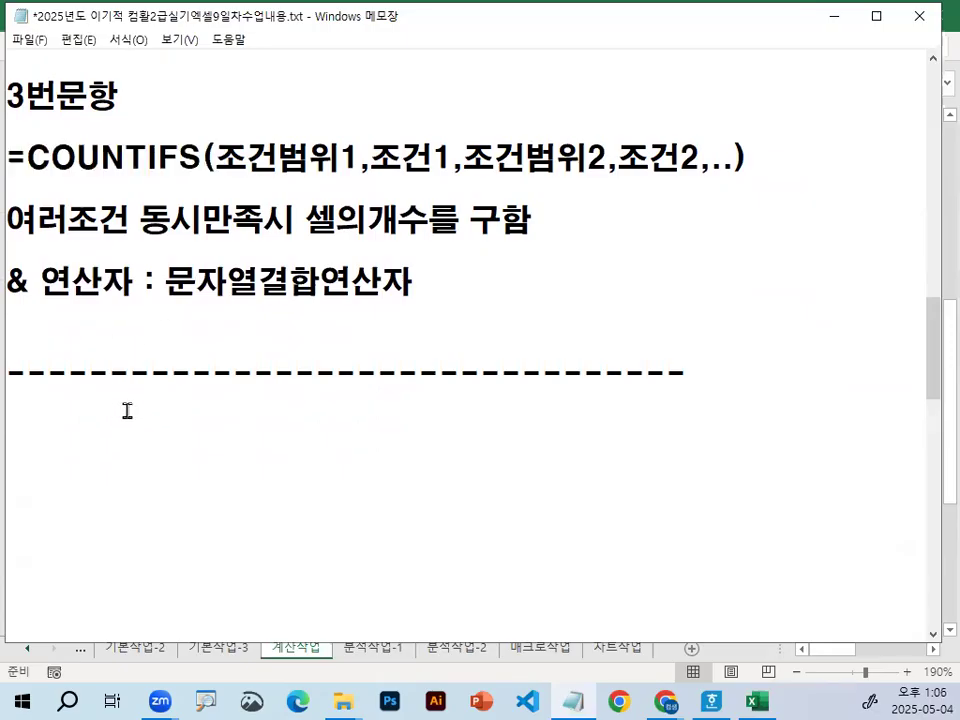
key("ctrl+v")
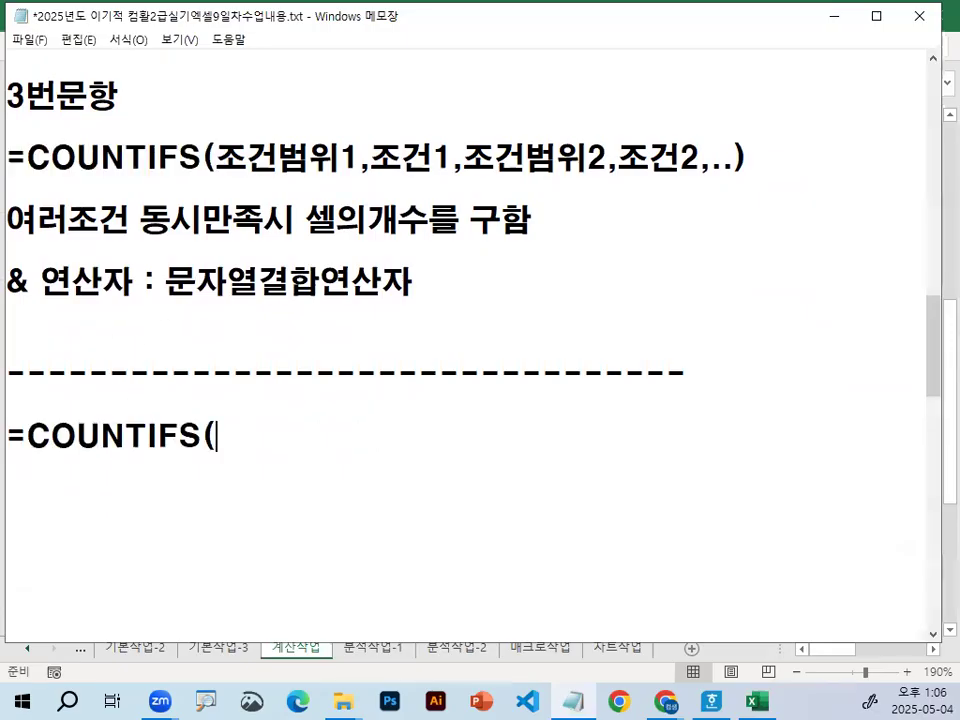
Step: Extend the COUNTIFS outline with its first condition pair: 중간고사범위,">=90",
type("중간고")
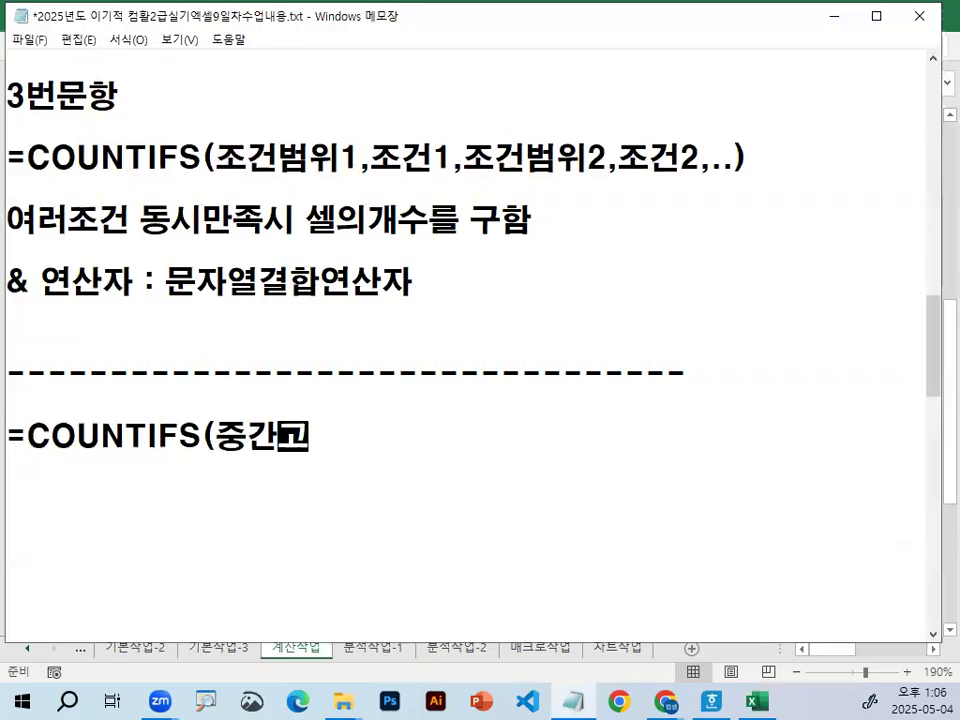
type("사범위,")
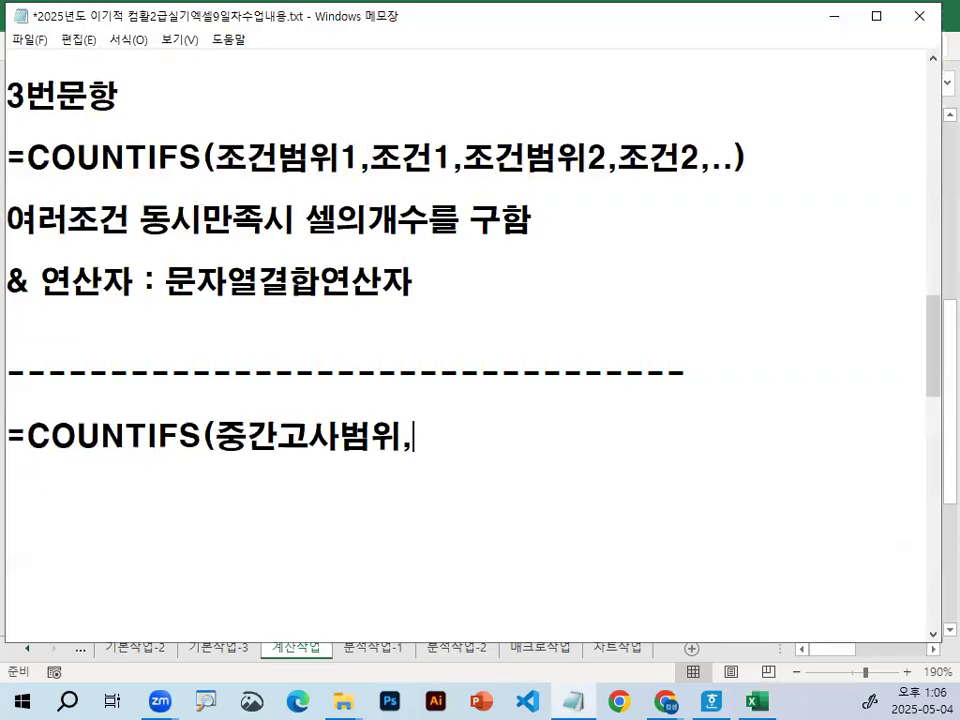
type("\">=90\",")
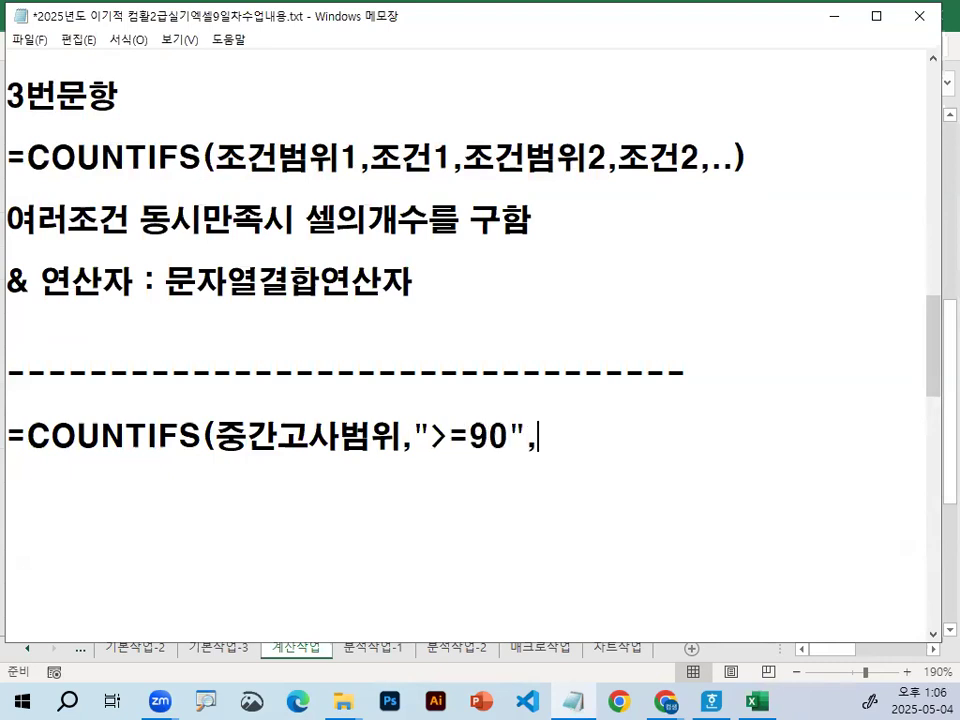
Step: Examine the first condition pair of the COUNTIFS outline, marking the >= operator and highlighting the range and the quoted criterion
mouse_move(422, 440)
left_mouse_down()
mouse_move(472, 443)
mouse_move(418, 425)
left_mouse_up()
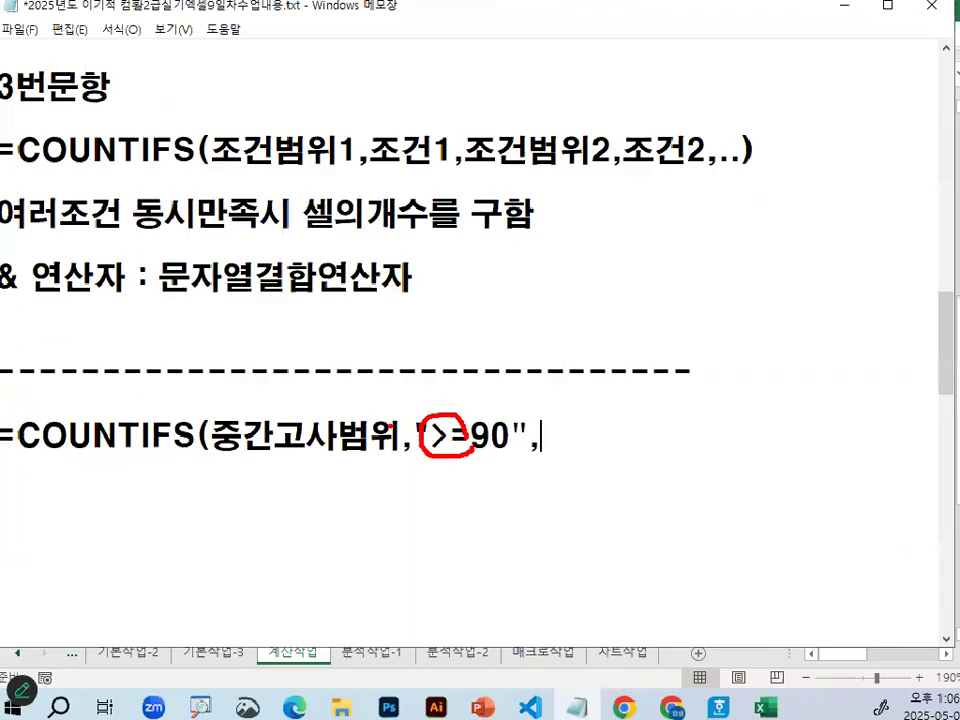
left_click(403, 415)
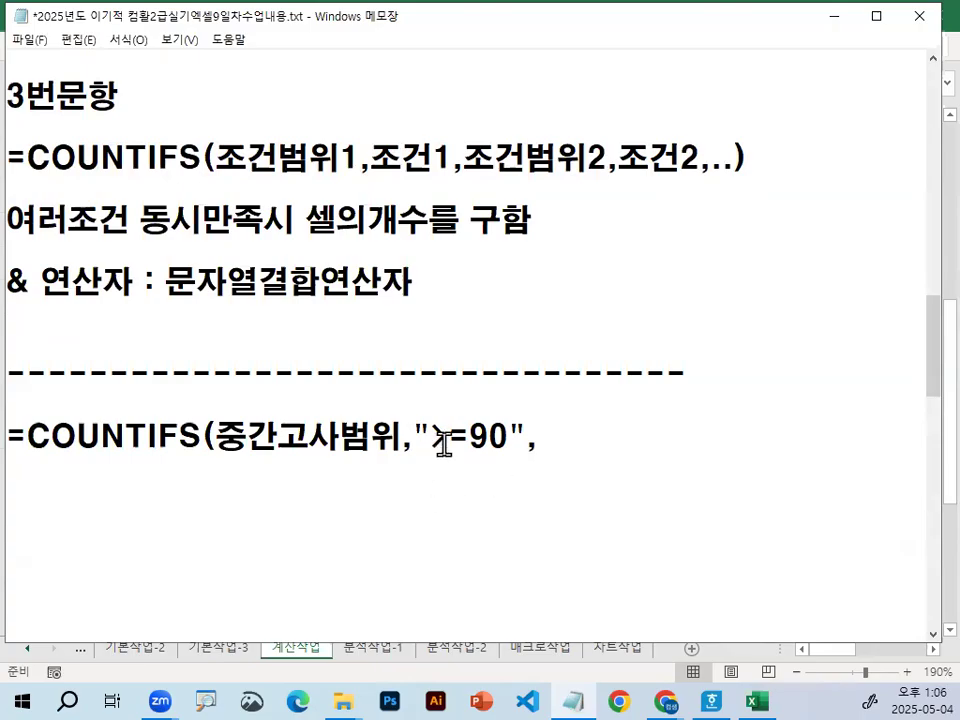
left_click_drag(465, 430, 465, 441)
left_click_drag(27, 436, 214, 436)
scroll(245, 449, "down", 1)
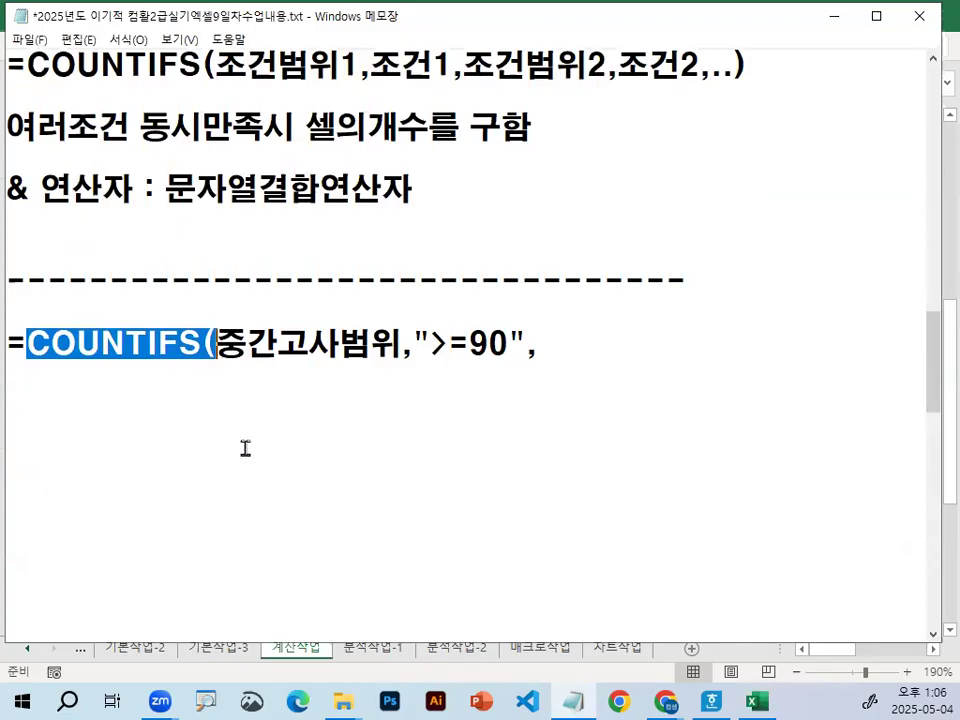
left_click_drag(216, 344, 521, 344)
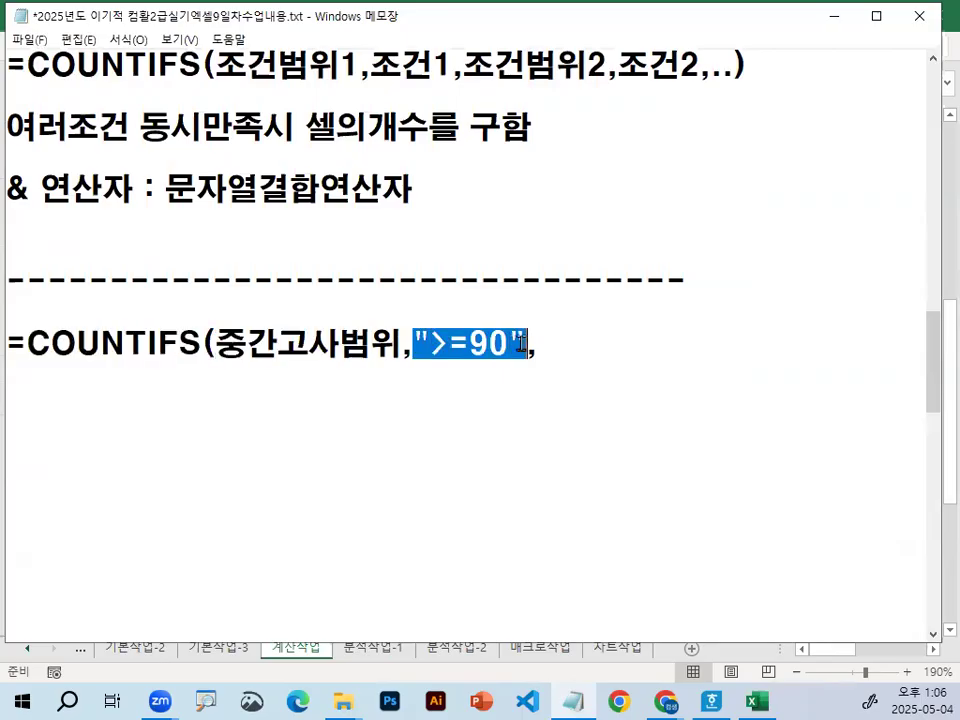
Step: Write the comparison line =IF(셀주소 비교연산자 숫자("문자") directly below the COUNTIFS outline
left_click(374, 411)
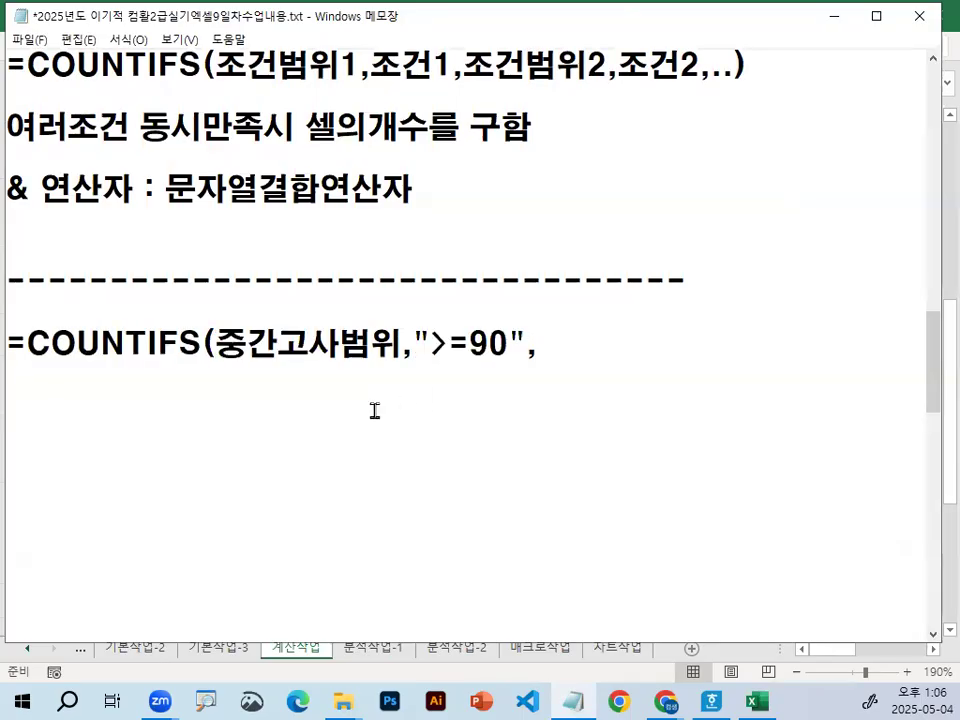
type("=ㅑㄹ")
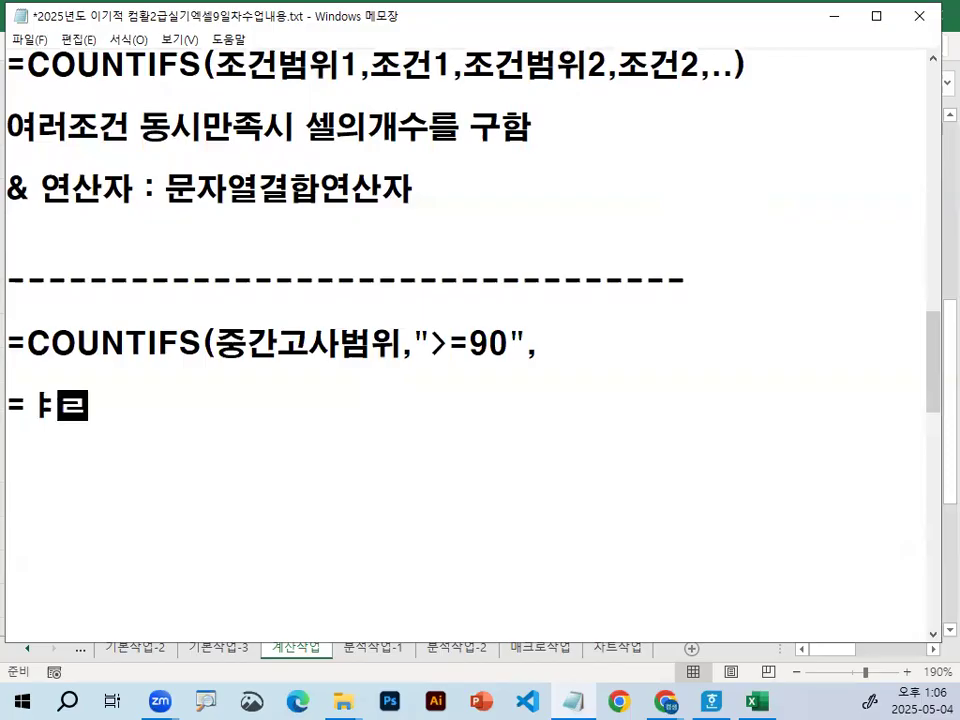
key("BackSpace")
key("BackSpace")
type("IF")
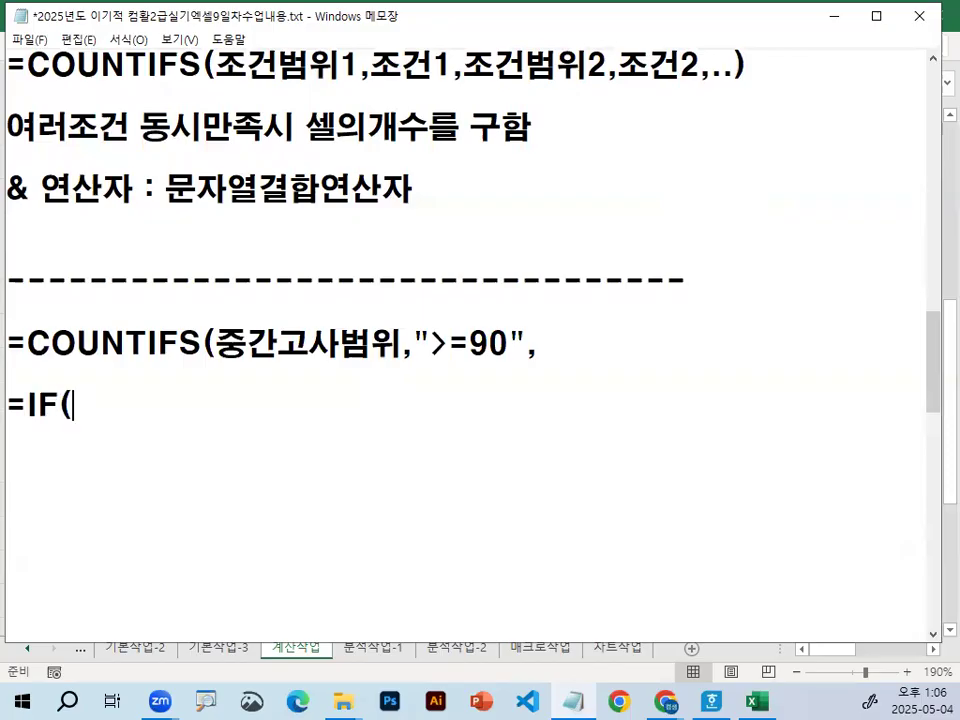
type("(TPFWN")
key("BackSpace")
key("BackSpace")
key("BackSpace")
key("BackSpace")
key("BackSpace")
type("셀주소")
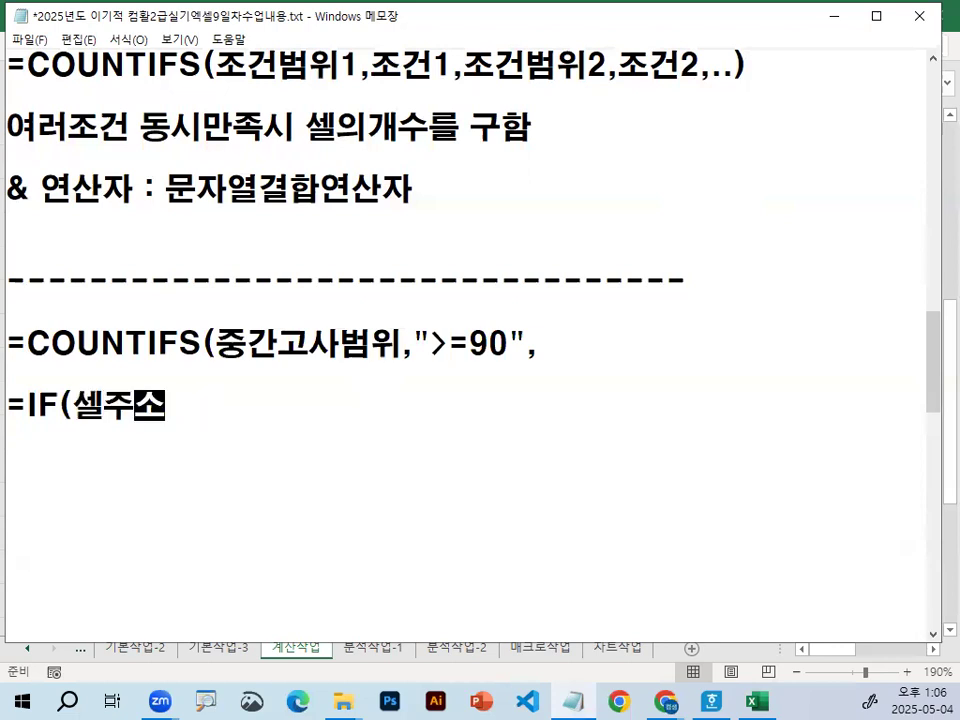
type(" 비교연산자 숫자")
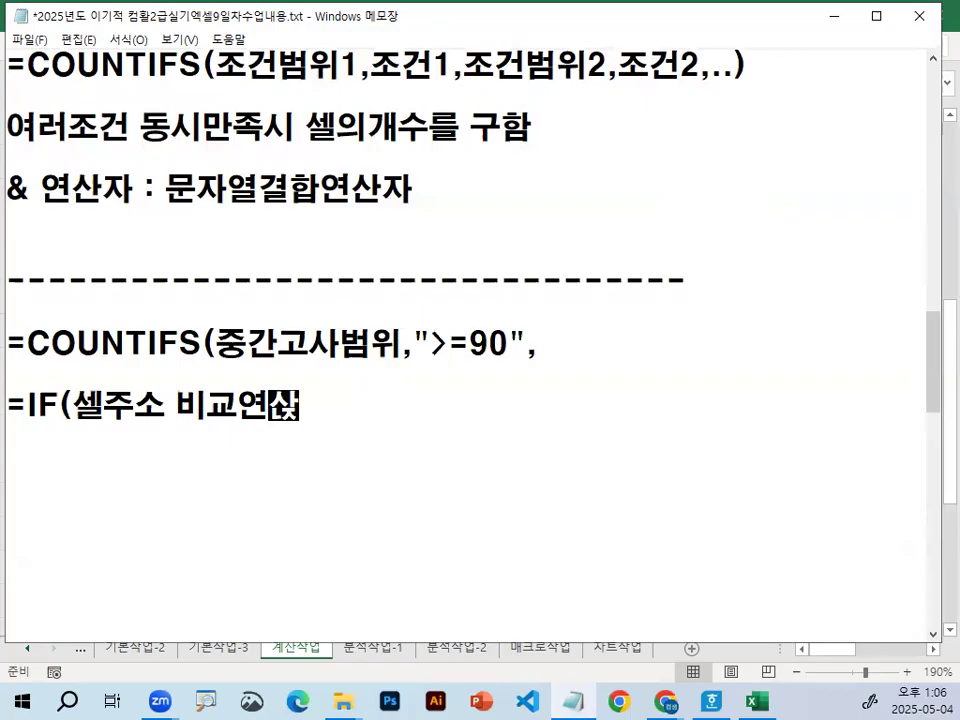
type("(\"문자\")")
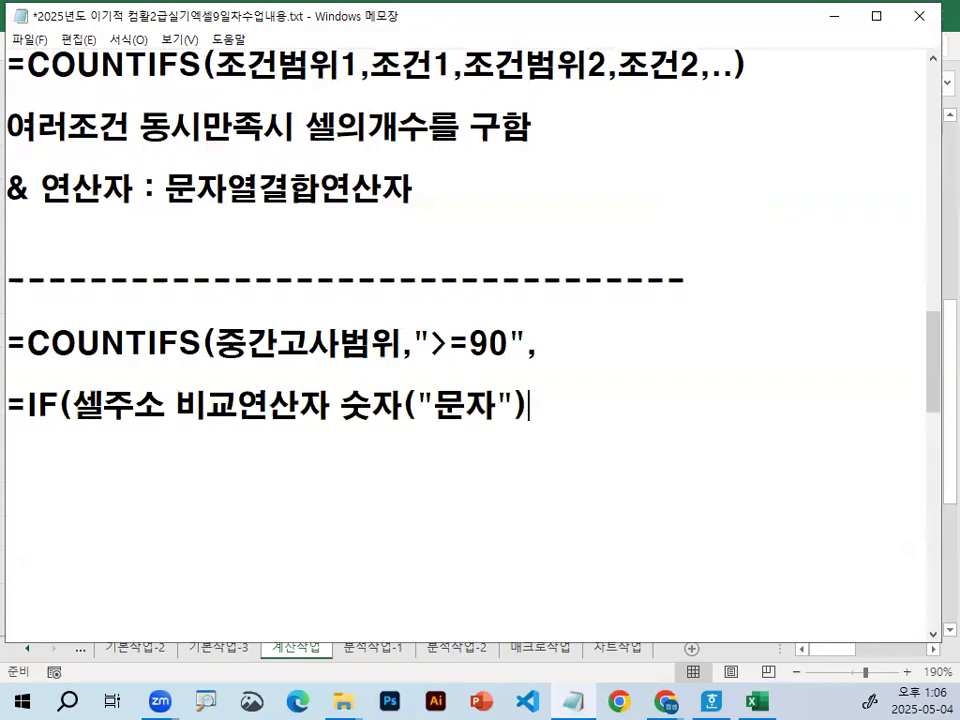
Step: Compare the IF condition form with the COUNTIFS range and criterion by underlining and circling them
key("ctrl+2")
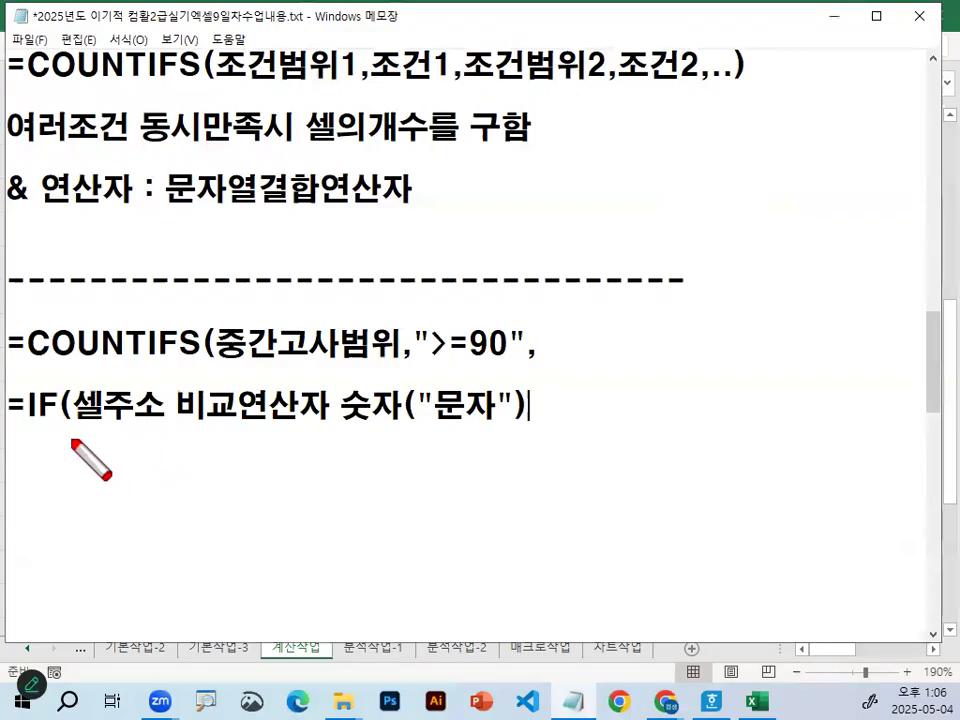
left_click_drag(72, 438, 594, 438)
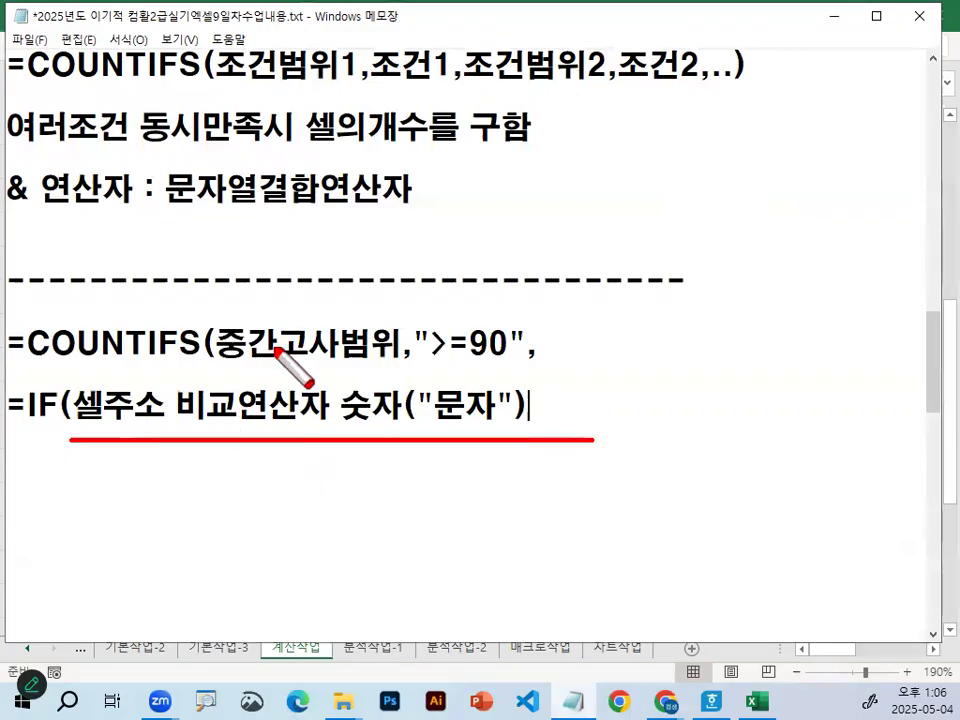
mouse_move(247, 368)
left_mouse_down()
mouse_move(521, 366)
mouse_move(518, 343)
mouse_move(429, 354)
mouse_move(480, 318)
mouse_move(512, 347)
mouse_move(436, 362)
left_mouse_up()
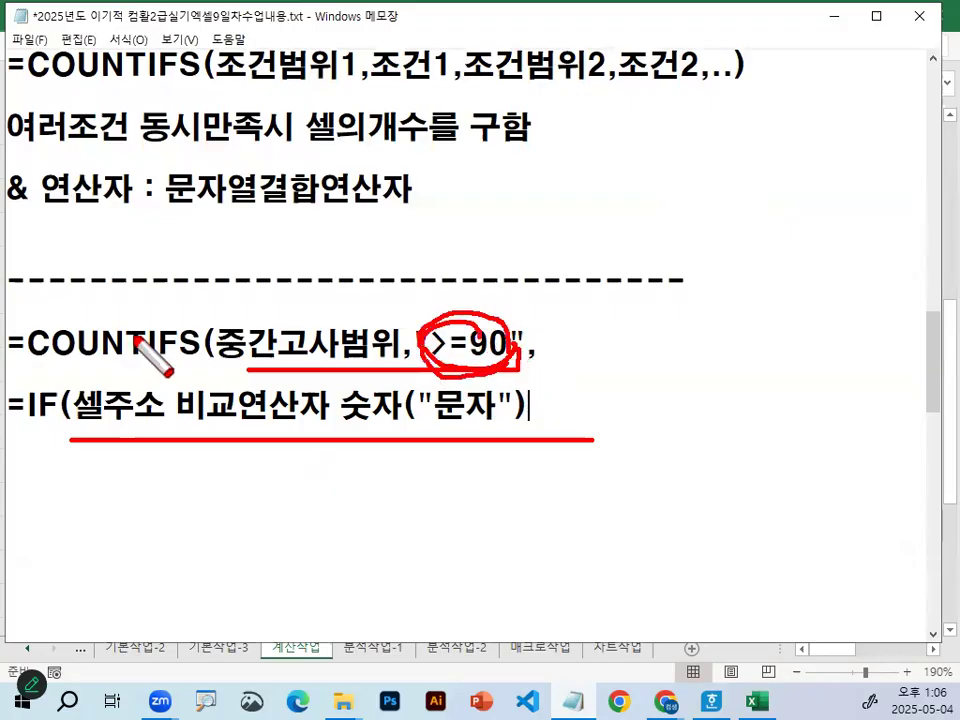
left_click_drag(117, 299, 189, 266)
mouse_move(460, 348)
left_mouse_down()
mouse_move(341, 306)
mouse_move(363, 302)
left_mouse_up()
key("Escape")
left_click_drag(73, 405, 543, 406)
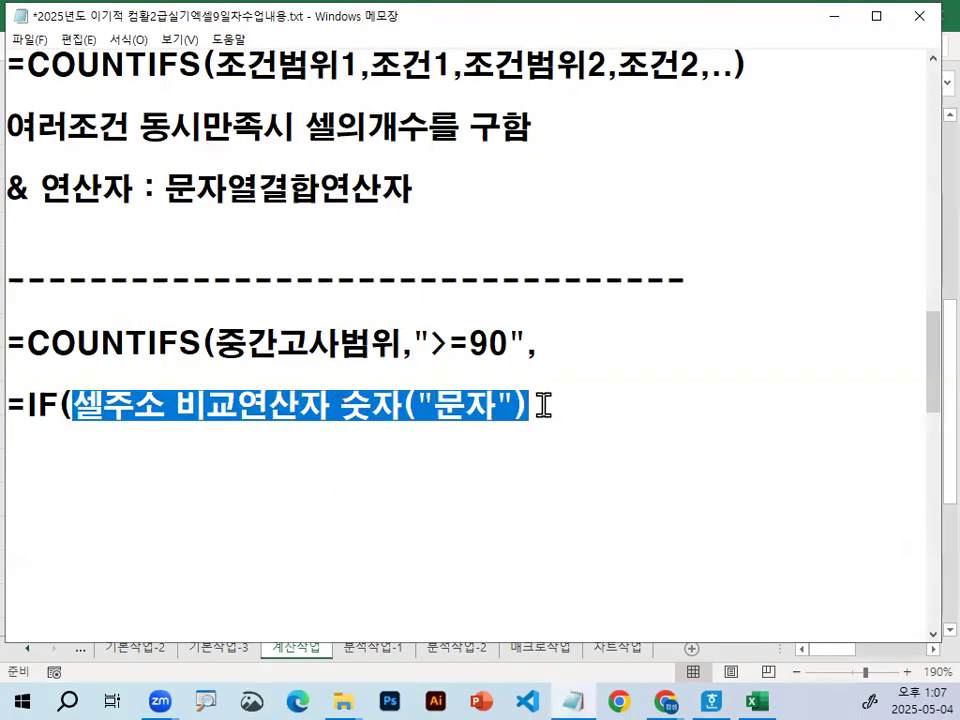
Step: Add the indented example B2">=90" on the line below the IF form
left_click(354, 446)
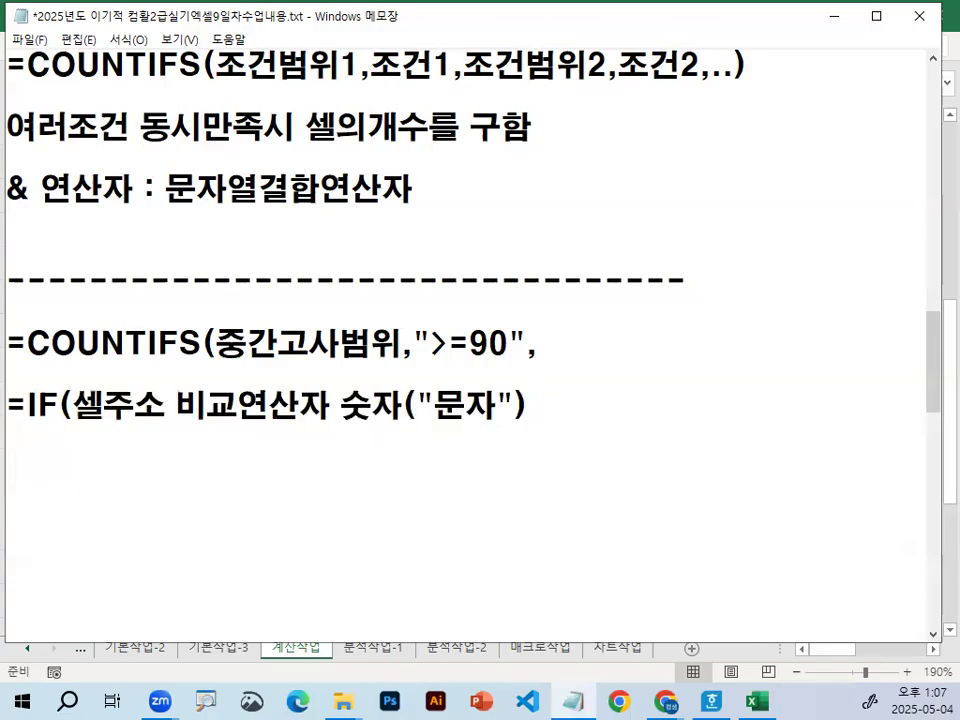
type("ㅠ2")
key("BackSpace")
key("BackSpace")
key("Hangul")
type("B2")
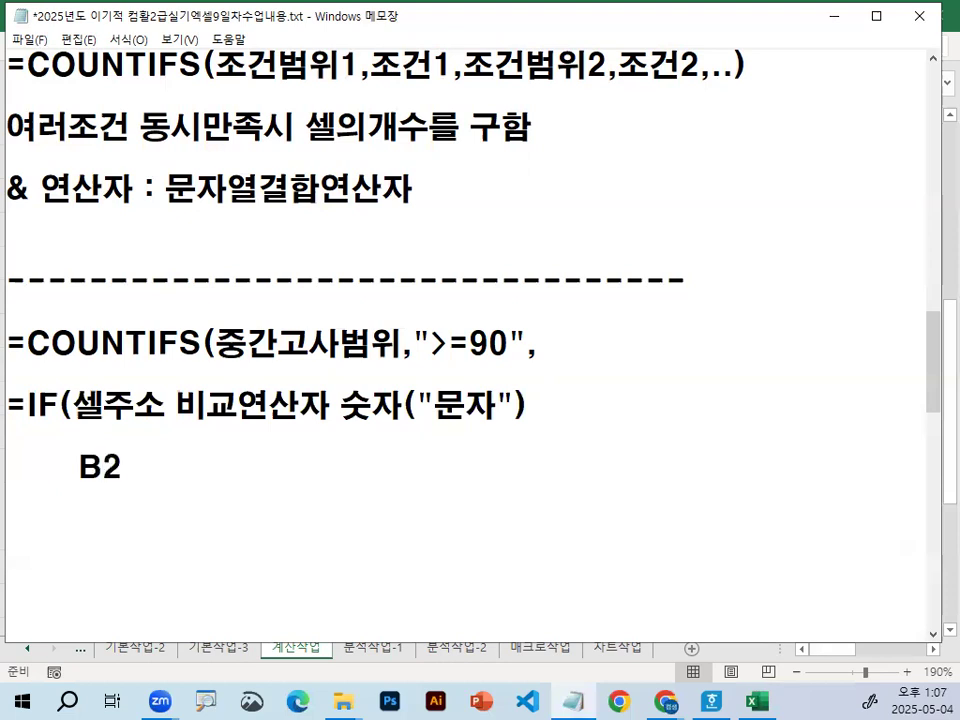
type("\">=90")
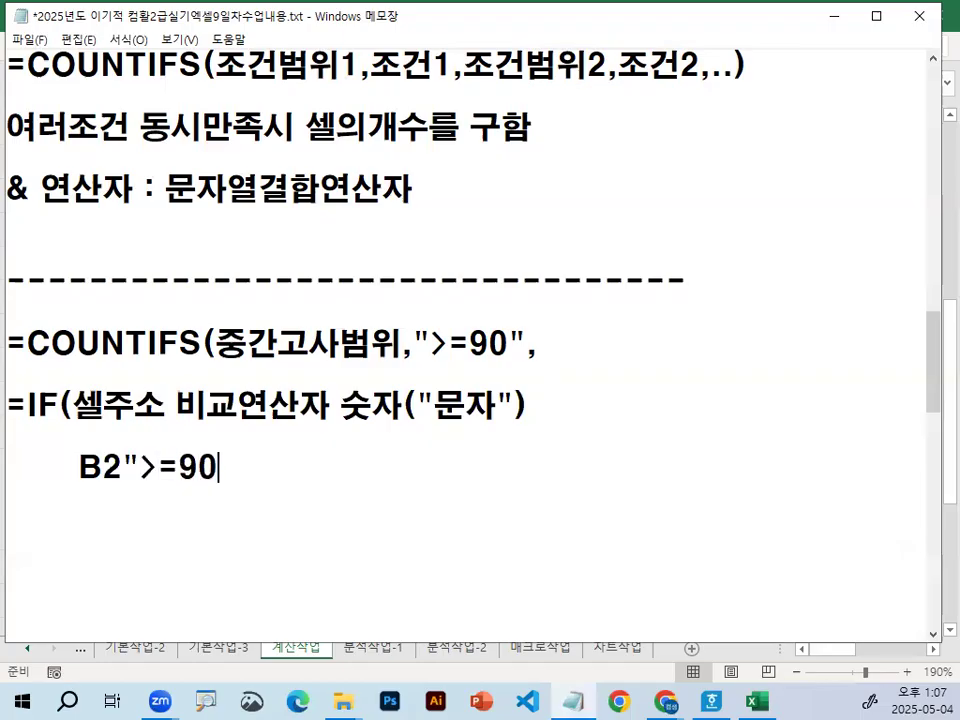
type("\"")
Step: Underline the B2 example for emphasis and remove its quotation marks so it reads B2>=90
scroll(131, 512, "down", 1)
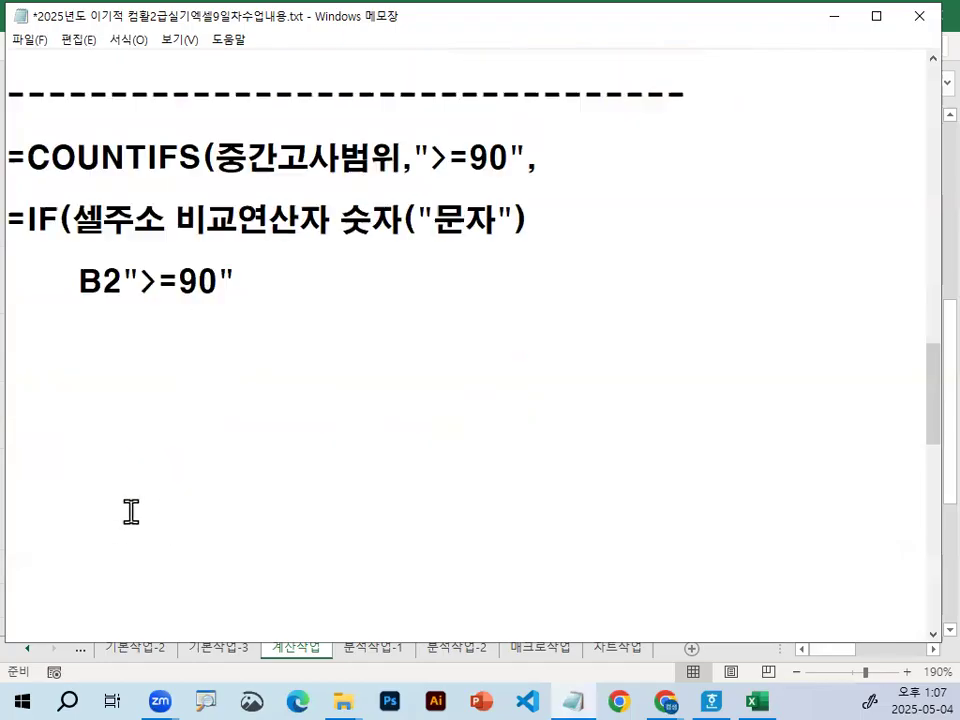
key("ctrl+1")
left_click(122, 309)
left_click_drag(88, 286, 398, 284)
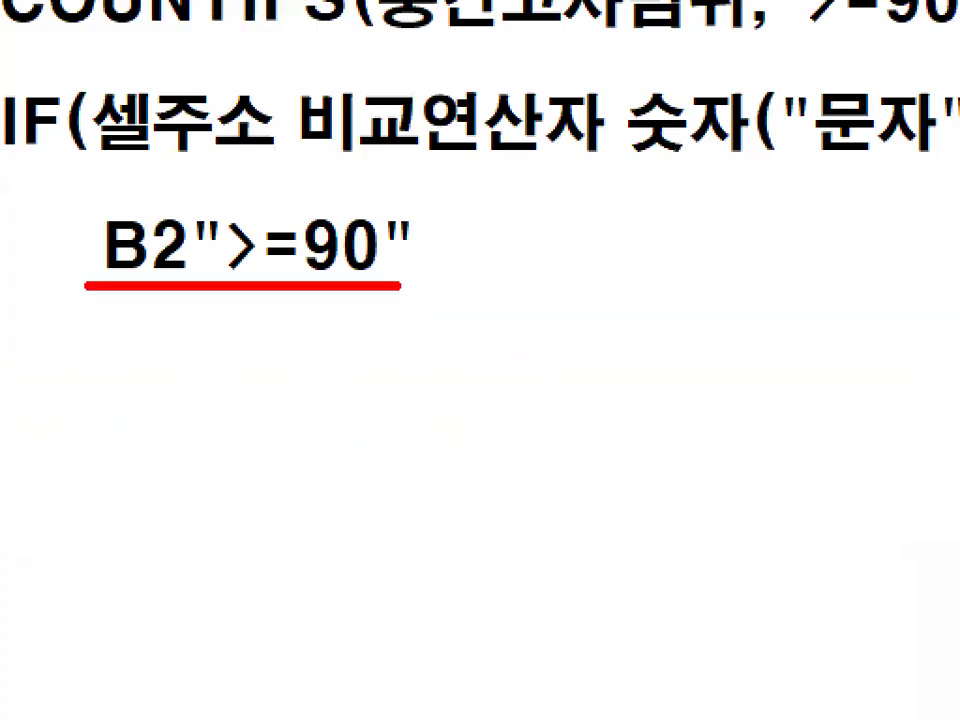
key("Escape")
left_click_drag(78, 224, 398, 222)
left_click(121, 281)
key("Delete")
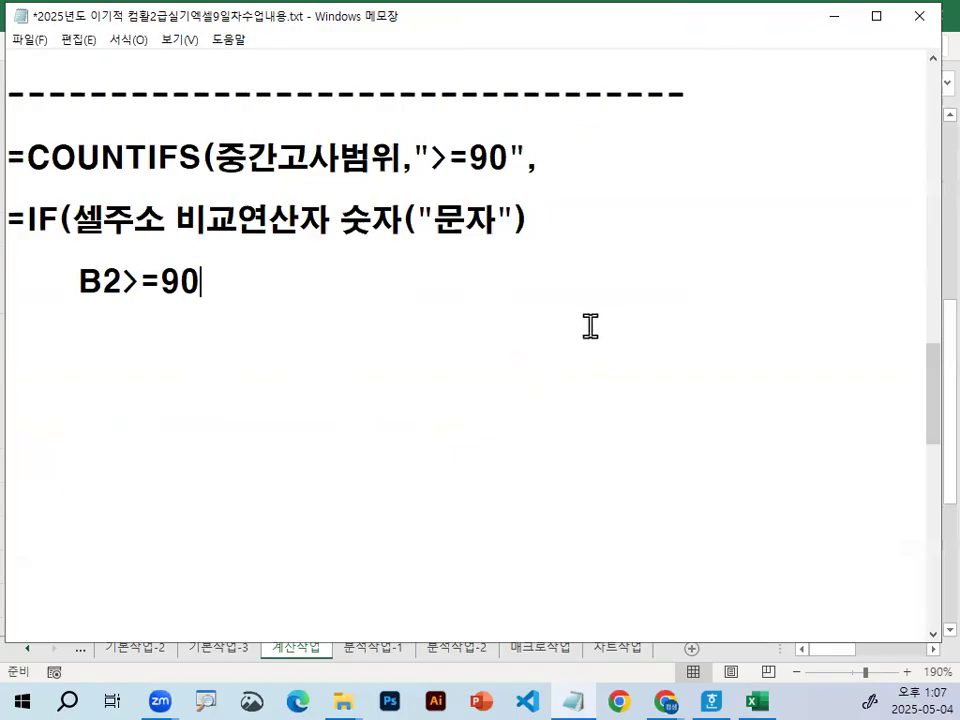
Step: Compare B2>=90 with the COUNTIFS arguments by marking the example, the separating comma and the quoted criterion
key("ctrl+2")
left_click_drag(79, 306, 198, 306)
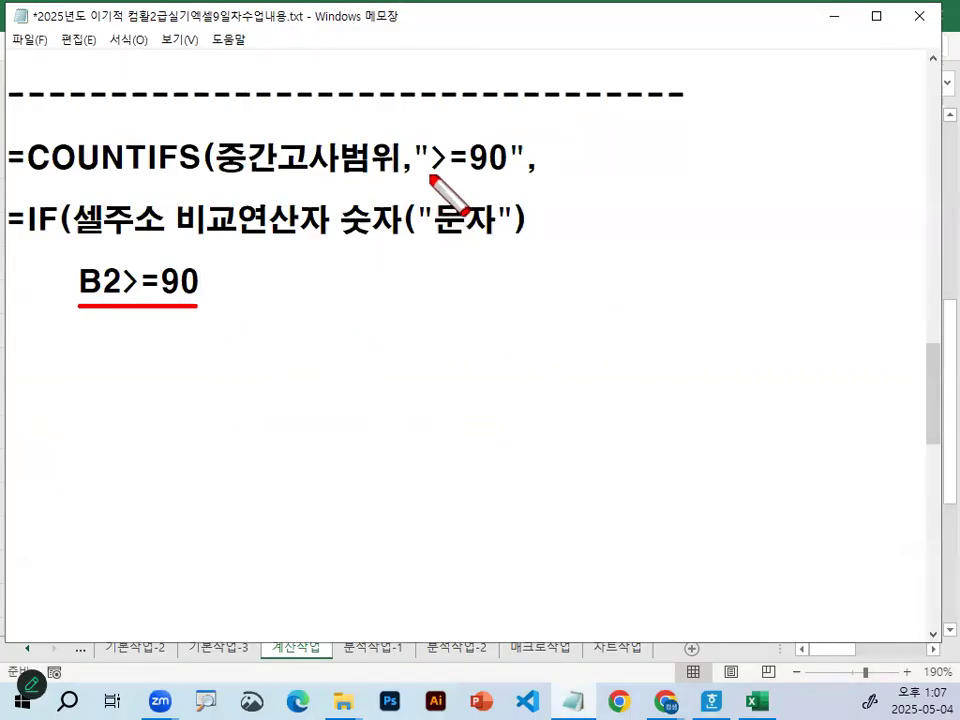
left_click_drag(394, 180, 400, 165)
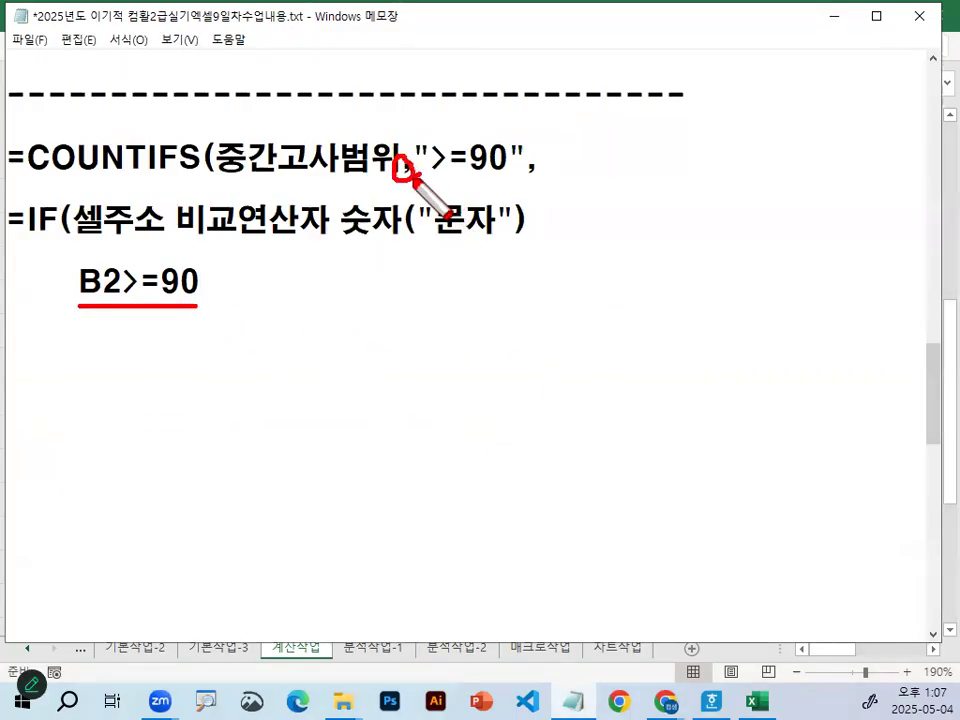
mouse_move(515, 180)
left_mouse_down()
mouse_move(471, 186)
mouse_move(452, 128)
mouse_move(508, 178)
left_mouse_up()
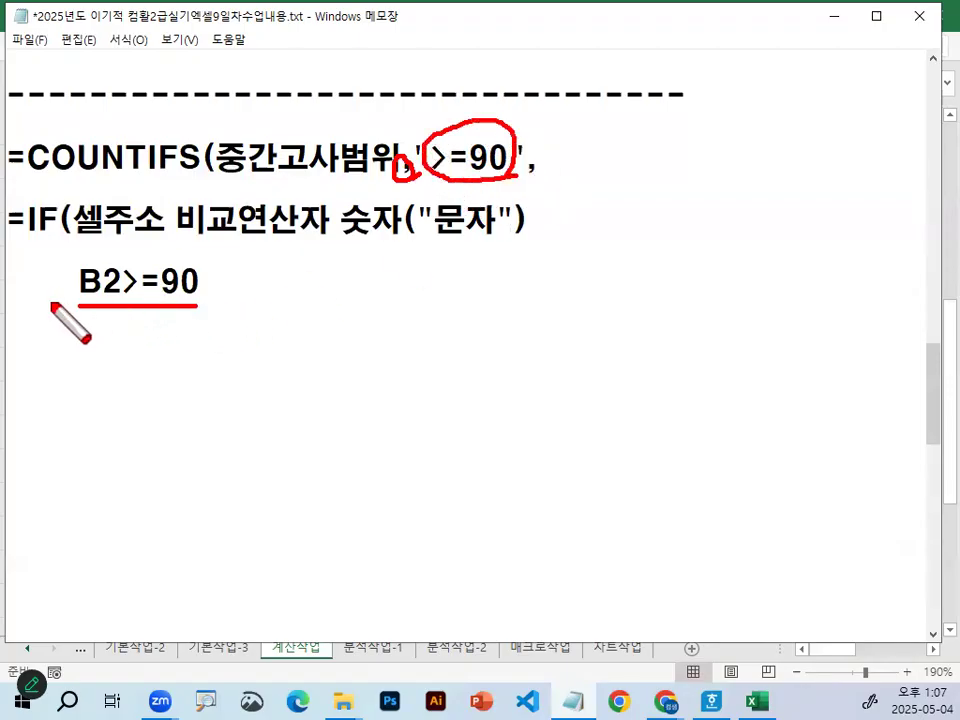
left_click_drag(53, 305, 194, 310)
left_click_drag(113, 268, 138, 256)
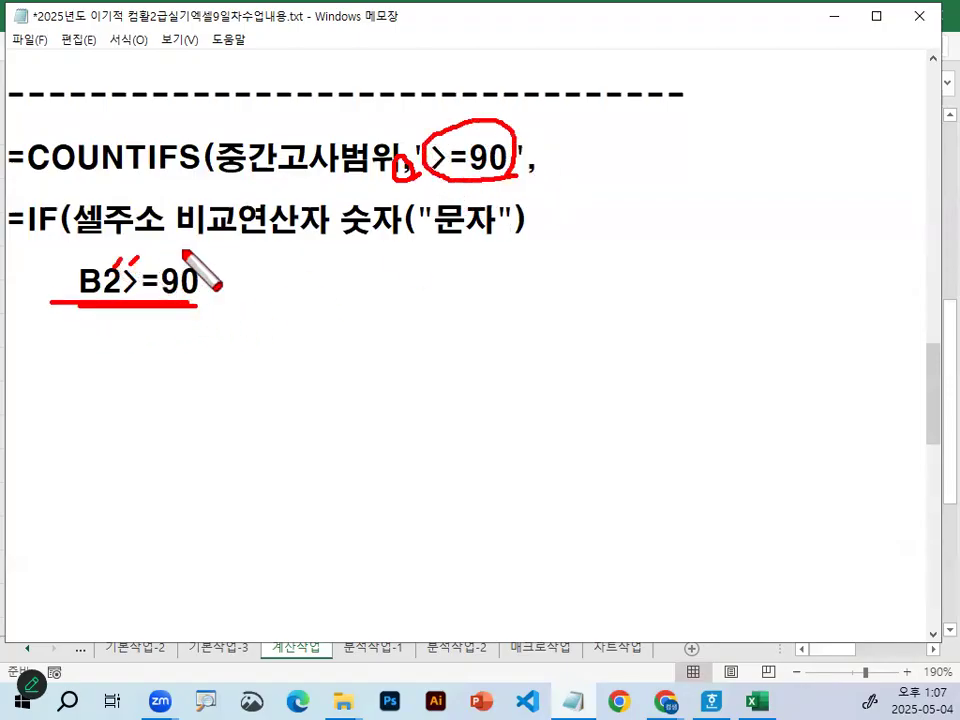
key("Escape")
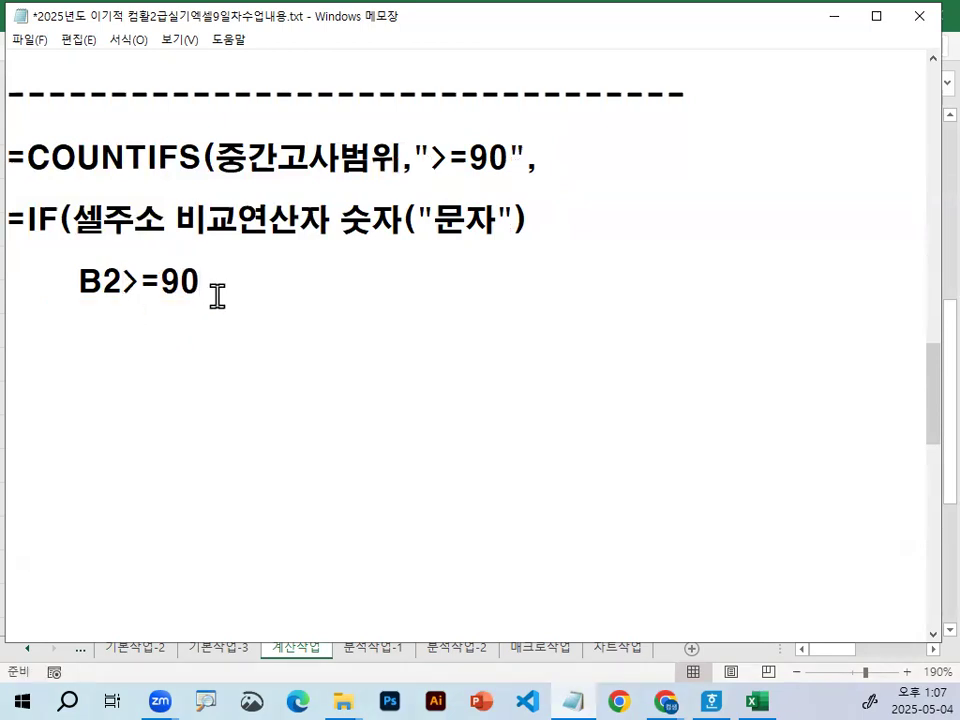
Step: Insert a comma after B2 and put the comparison in quotation marks so the example reads B2,">=90"
type(",")
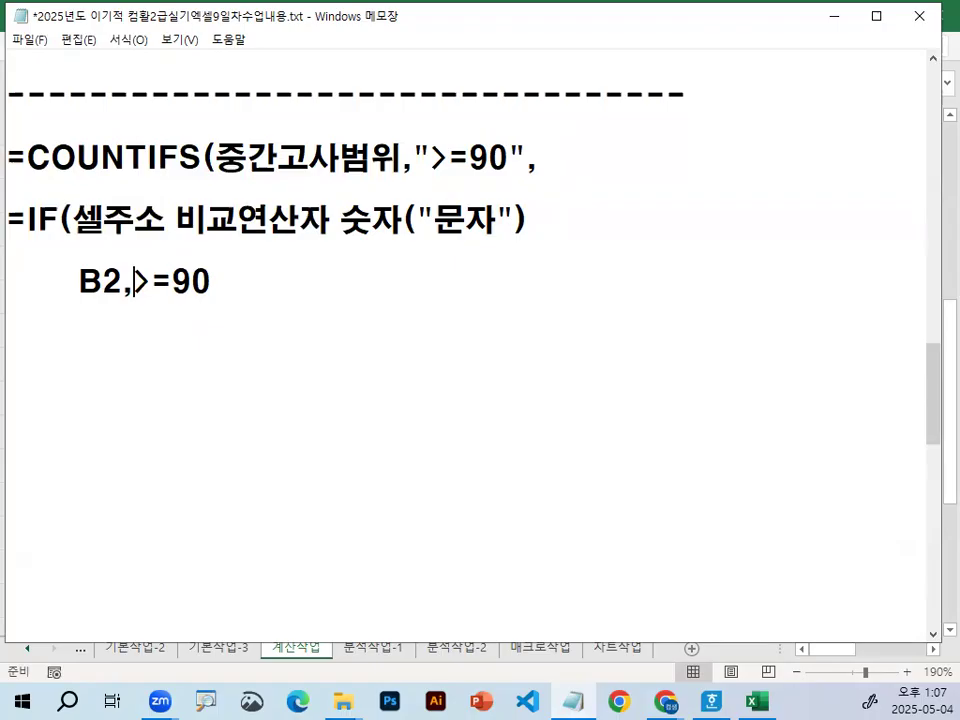
type("\"")
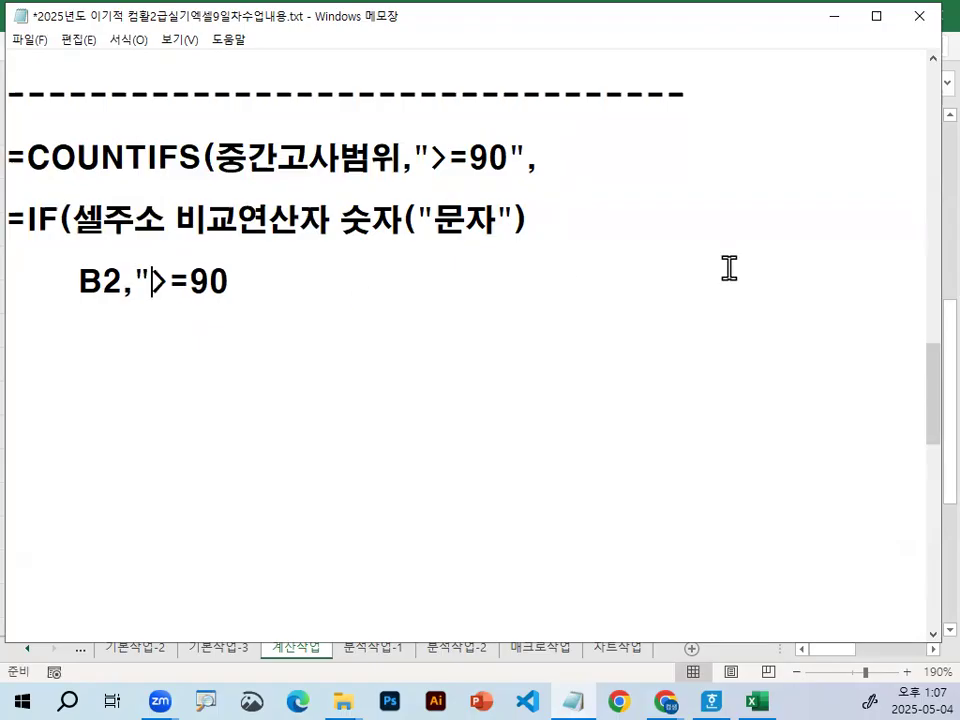
left_click(230, 281)
type("\"")
Step: Examine the example's B2 reference and comma against the IF function name by underlining and circling them
key("ctrl+2")
mouse_move(46, 240)
left_mouse_down()
mouse_move(130, 302)
mouse_move(138, 290)
left_mouse_up()
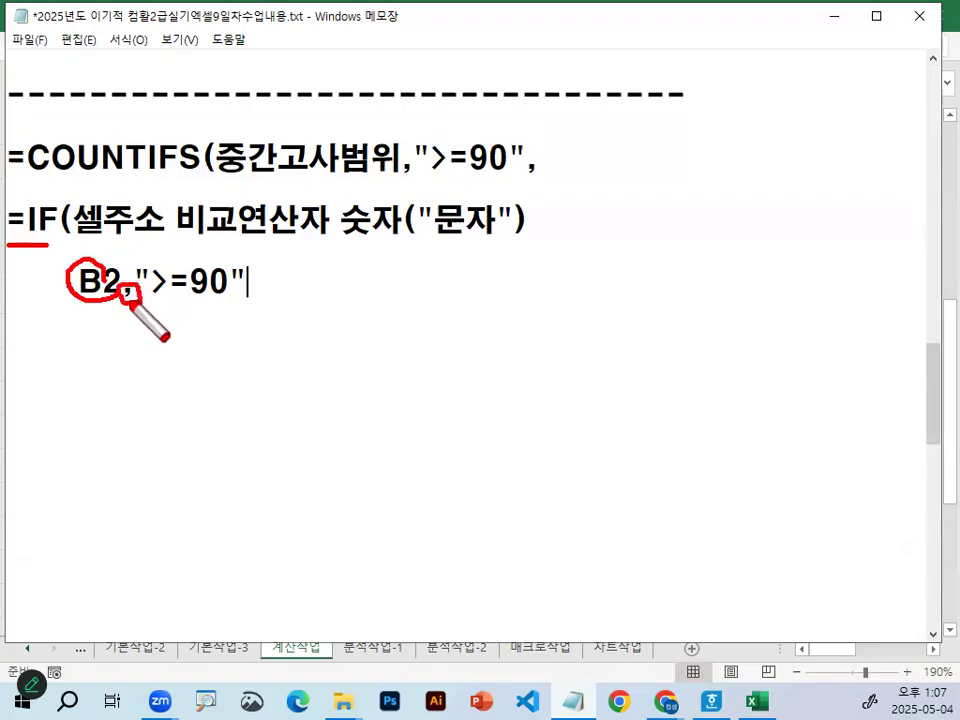
left_click_drag(86, 266, 148, 212)
key("Escape")
mouse_move(79, 285)
left_mouse_down()
mouse_move(121, 286)
mouse_move(100, 249)
left_mouse_up()
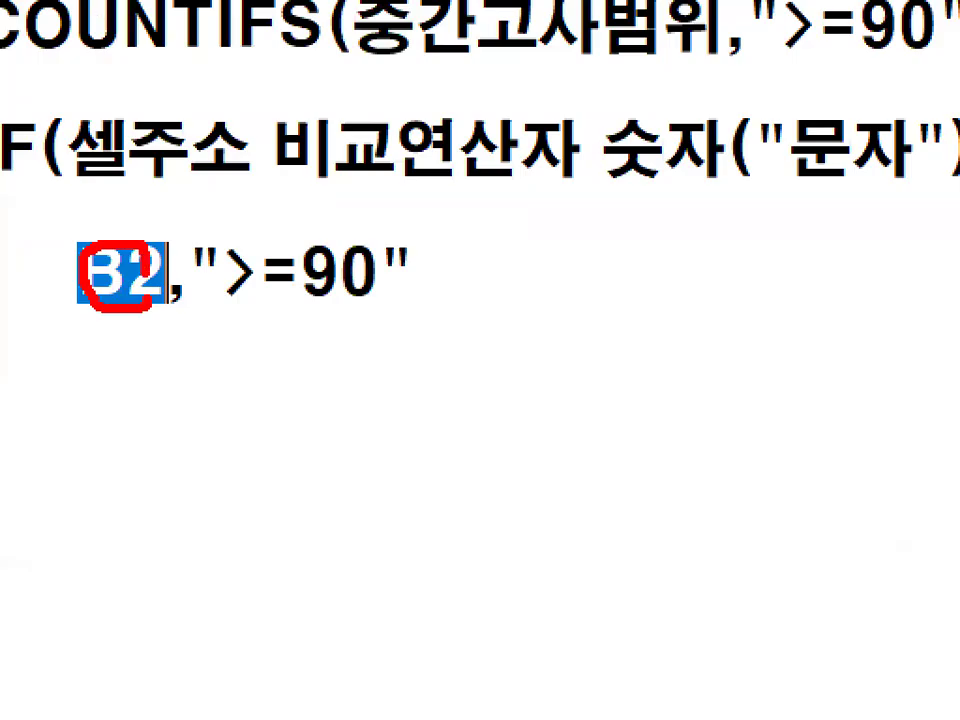
left_click_drag(147, 273, 150, 300)
key("Escape")
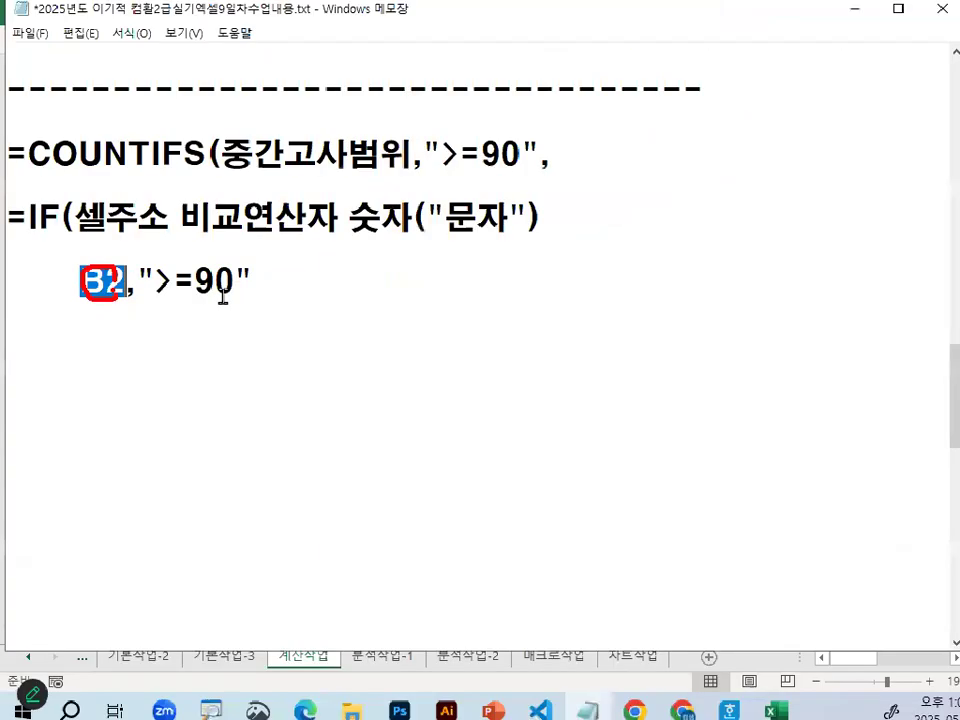
Step: Compare the COUNTIFS outline with the B2,">=90" example by highlighting the function name, its arguments and the cell reference
left_click(25, 216)
left_click_drag(77, 157, 477, 157)
left_click(477, 157)
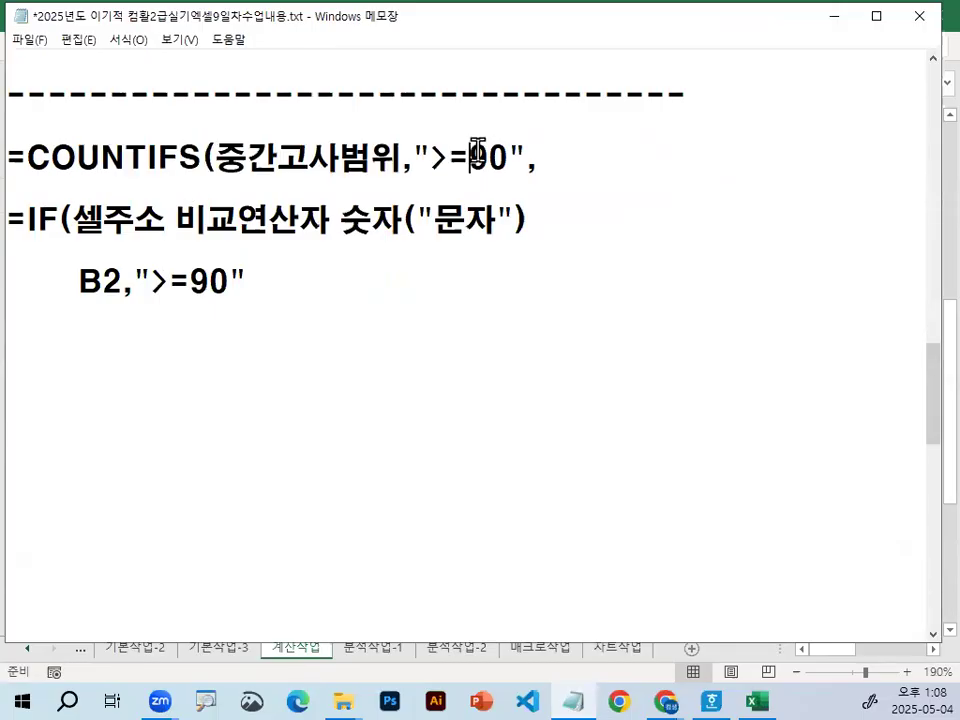
left_click_drag(78, 283, 250, 282)
left_click_drag(38, 158, 204, 156)
left_click_drag(77, 280, 113, 279)
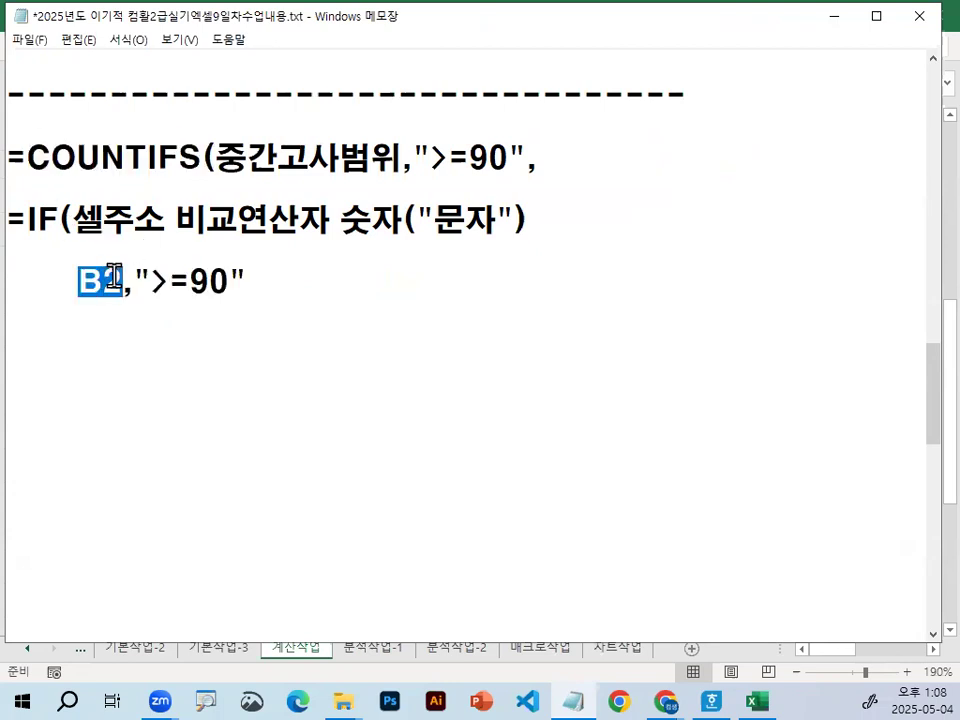
Step: Compare 중간고사범위 in the COUNTIFS outline with 조건범위1 and the full COUNTIFS syntax line by highlighting them
left_click_drag(216, 157, 413, 157)
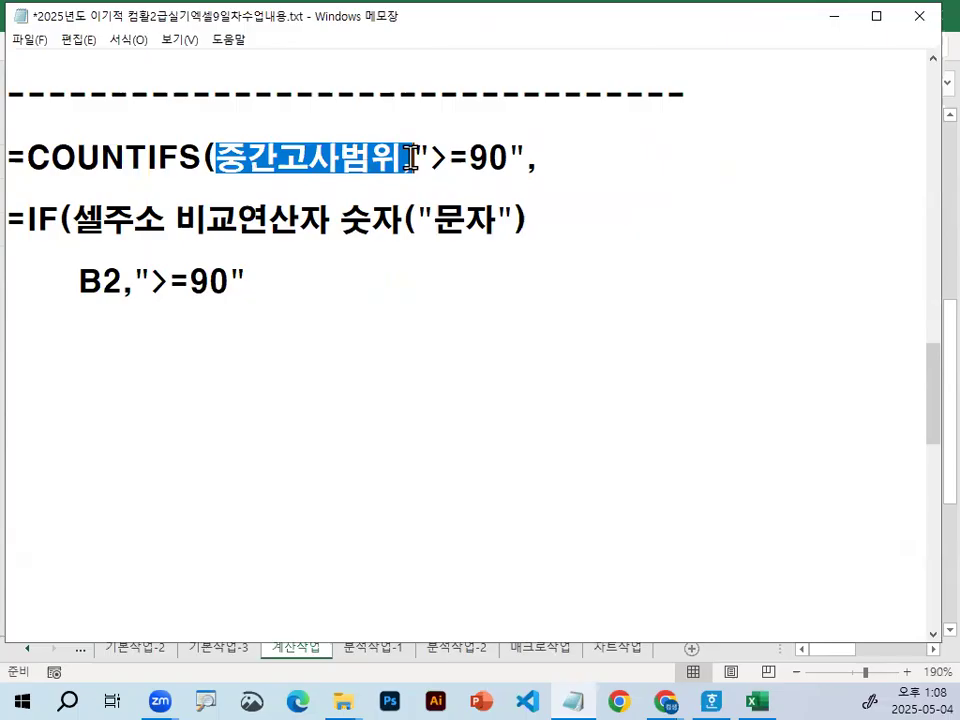
scroll(360, 265, "up", 1)
left_click_drag(216, 65, 358, 65)
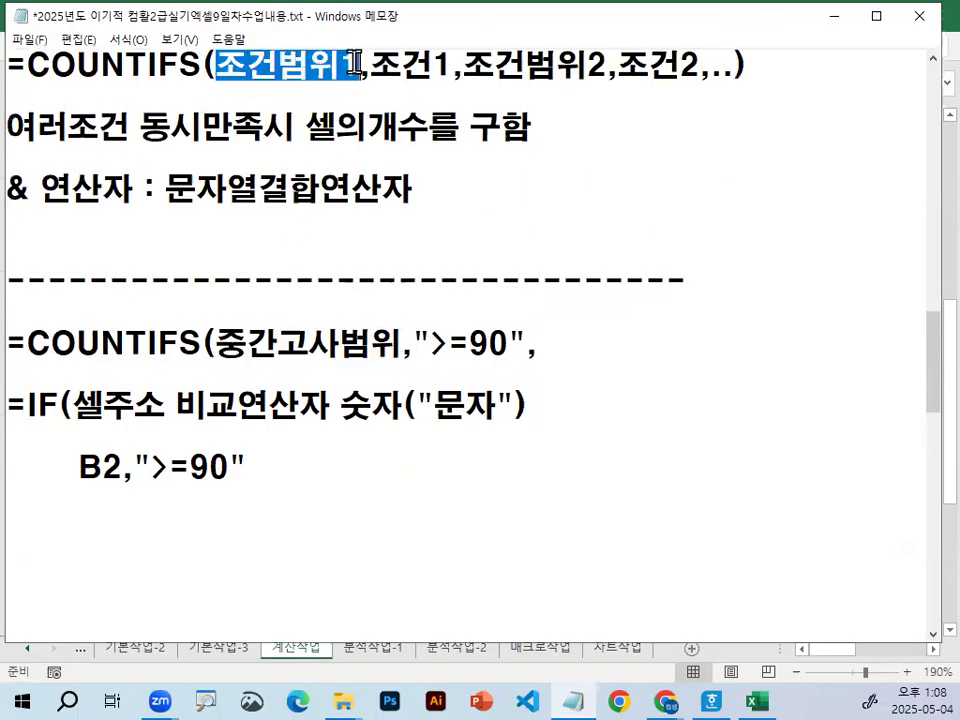
left_click_drag(28, 60, 753, 64)
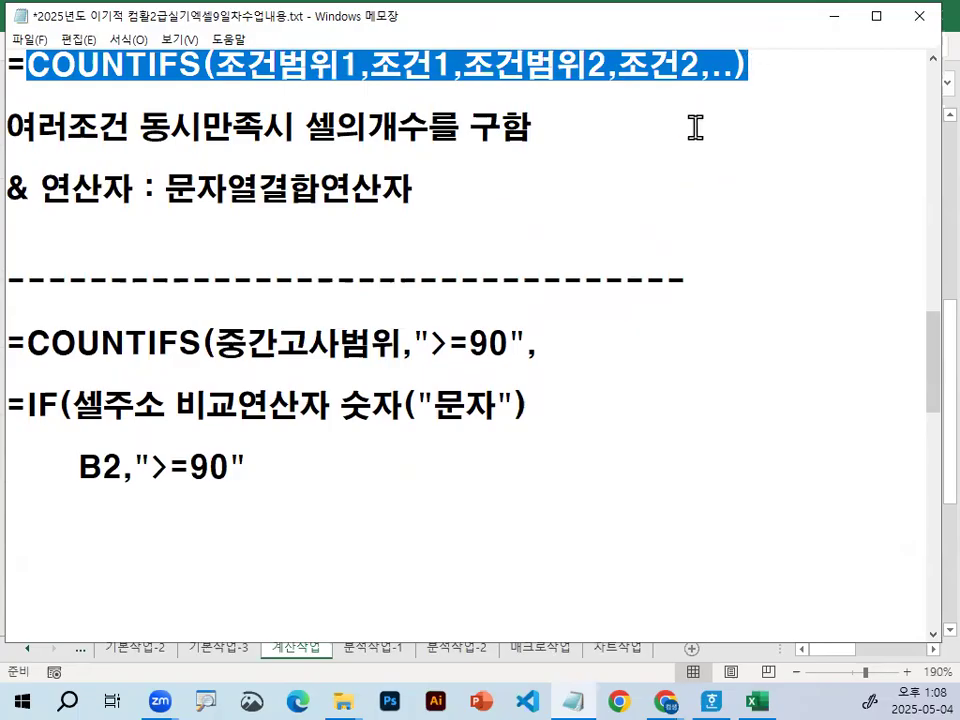
Step: Delete the IF syntax and B2 example lines, and mark the comma and ">=90" criterion in the remaining COUNTIFS outline
left_click_drag(21, 398, 303, 451)
key("Delete")
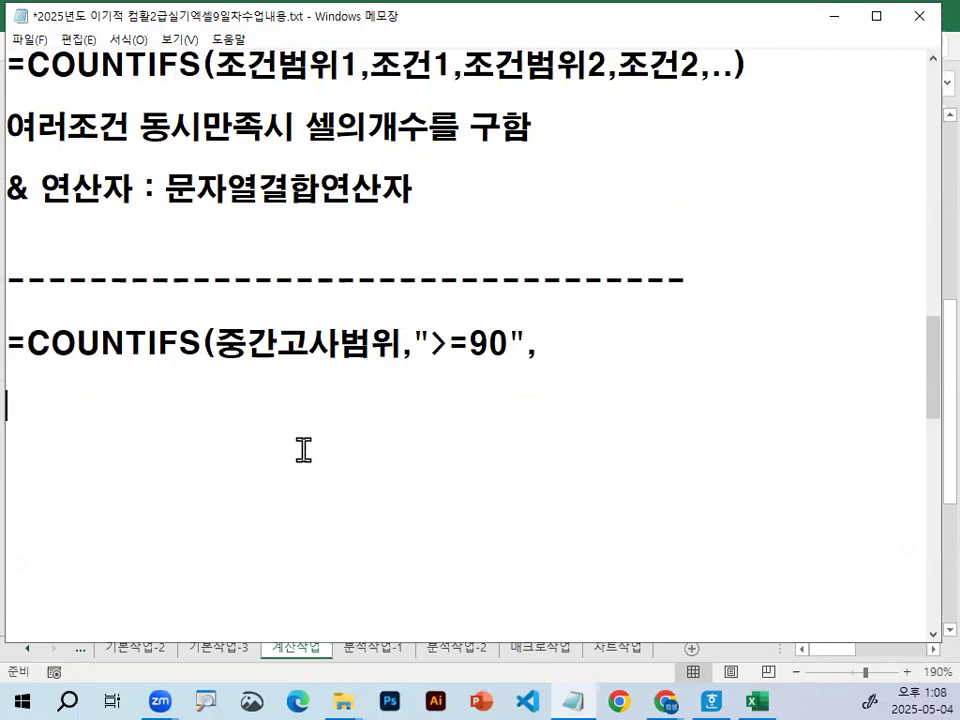
left_click_drag(395, 352, 413, 352)
left_click_drag(457, 380, 625, 381)
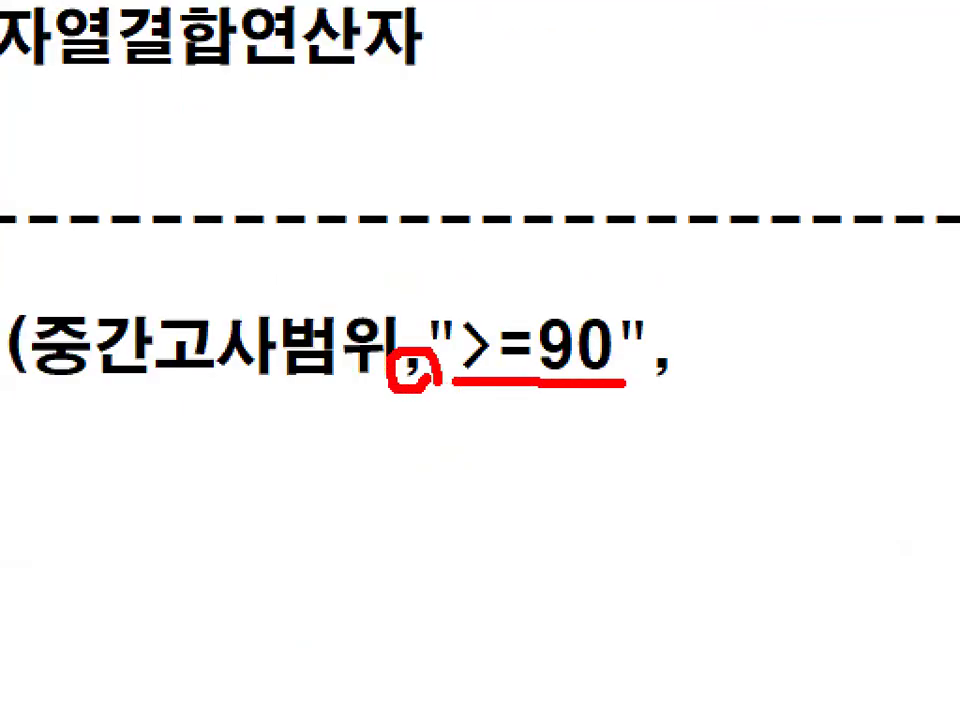
key("Escape")
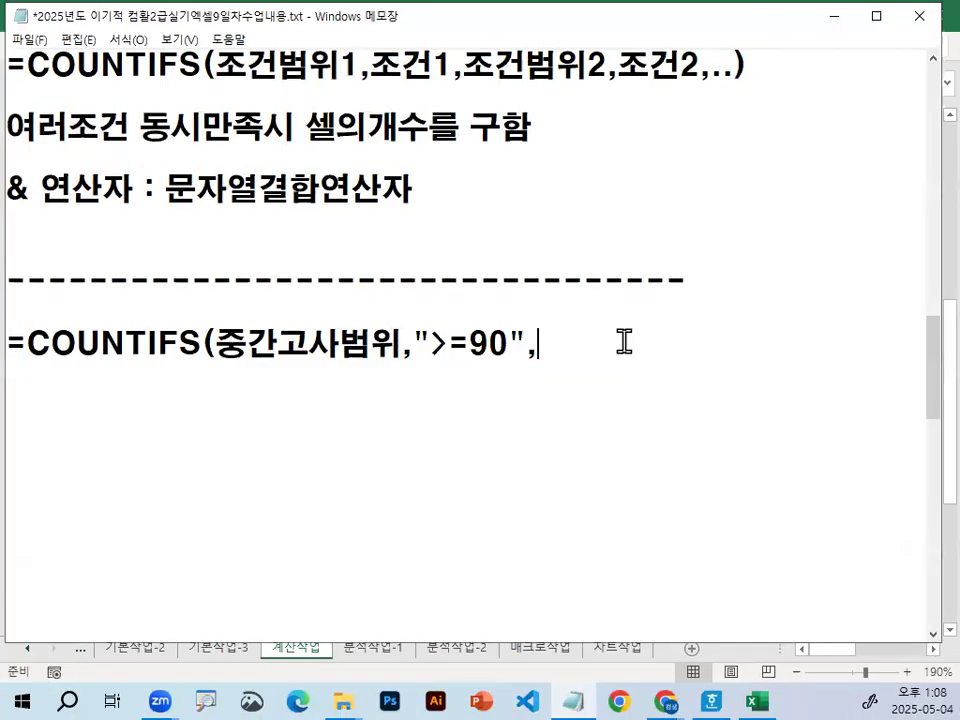
Step: Complete the COUNTIFS outline with the second range and criterion 기말고사범위,">=90" and a closing parenthesis
type("RLAKF")
key("BackSpace")
key("BackSpace")
key("BackSpace")
key("BackSpace")
key("BackSpace")
type("기말고")
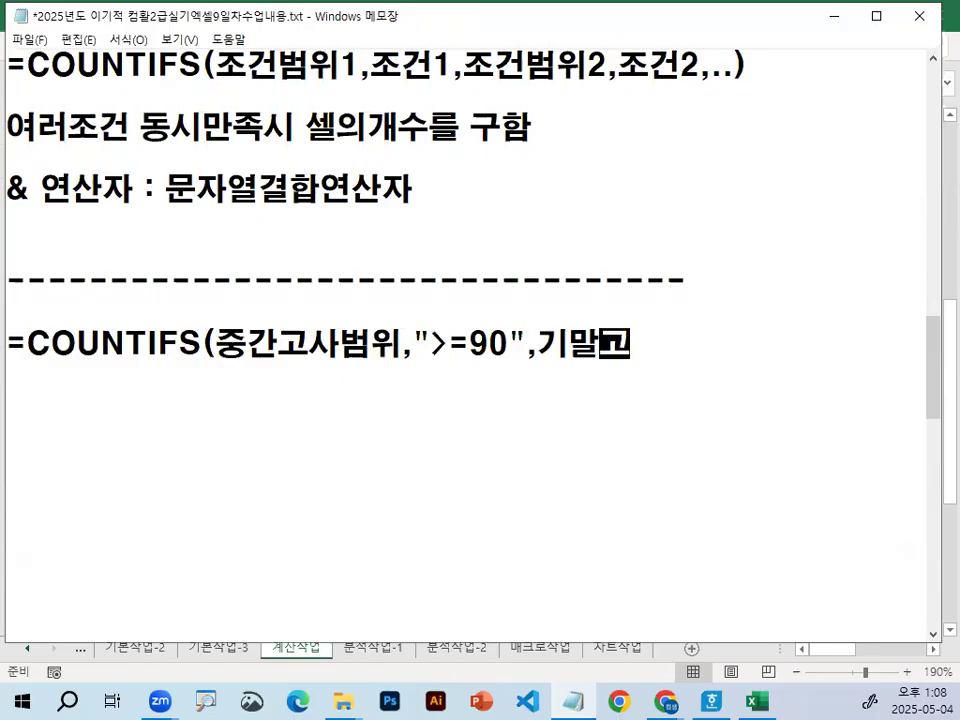
type("사범위")
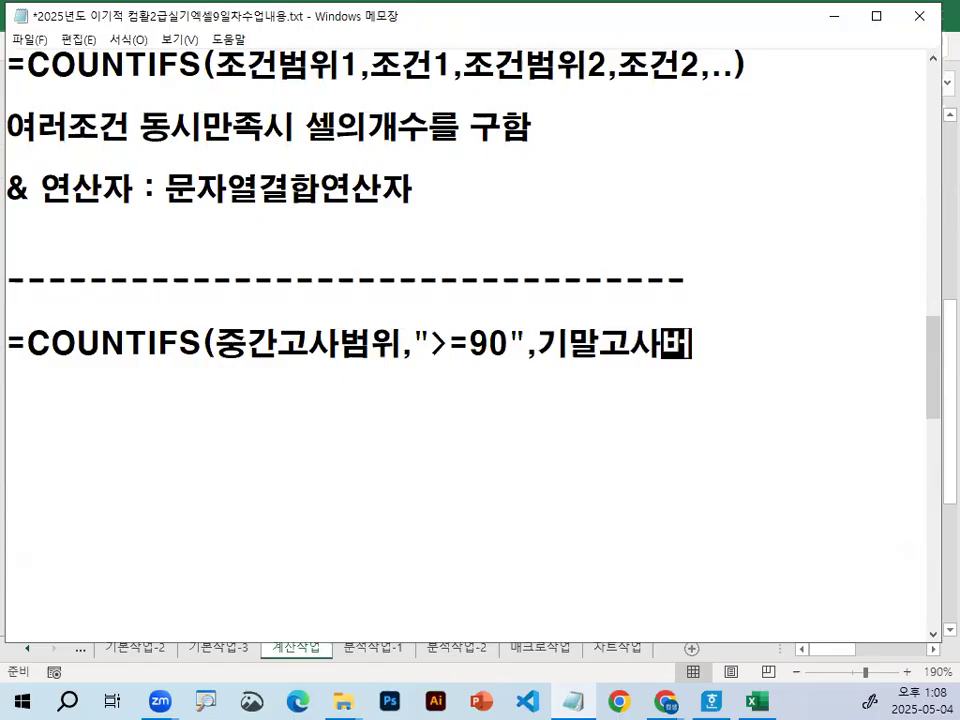
type(",")
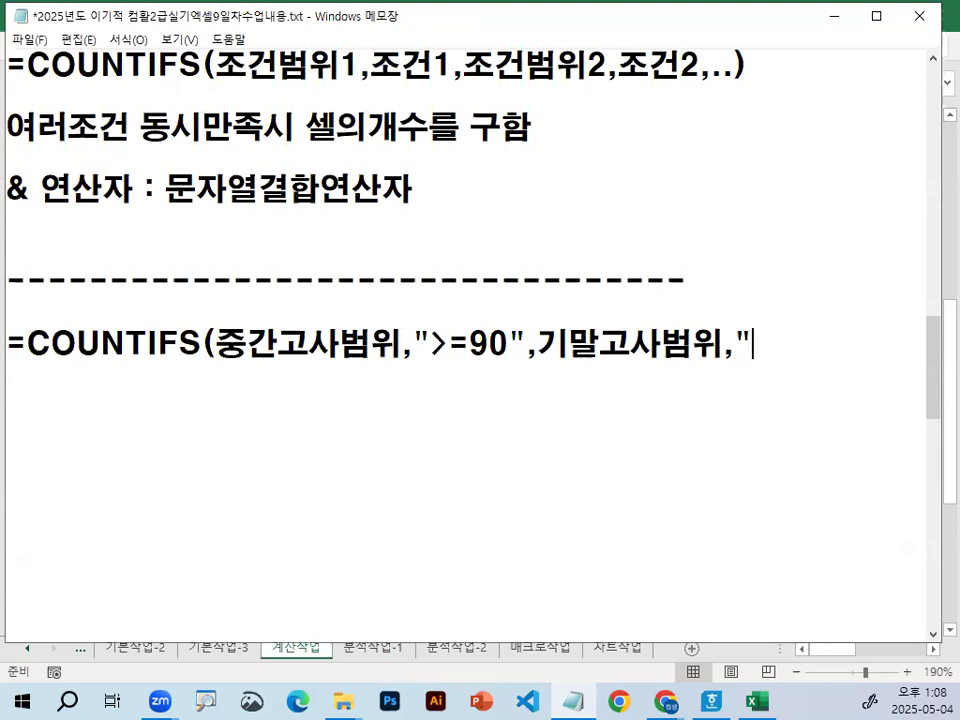
type("\">=90")
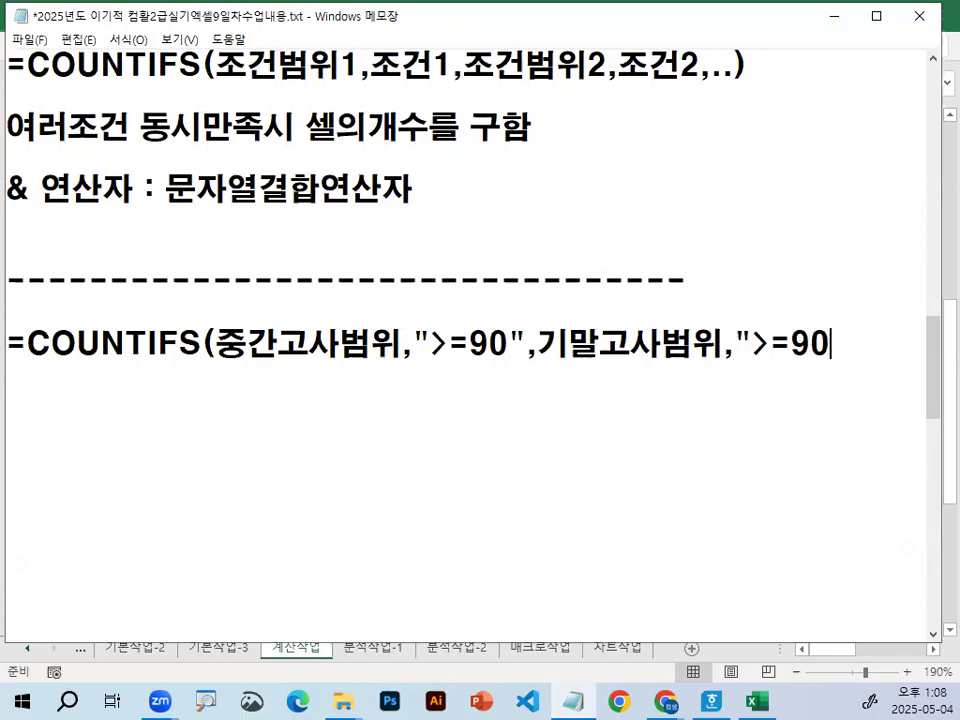
key("ctrl+2")
mouse_move(794, 340)
left_mouse_down()
mouse_move(795, 316)
mouse_move(694, 264)
mouse_move(626, 326)
mouse_move(634, 318)
left_mouse_up()
key("Escape")
type(")")
Step: Append &"명" on a new line below the COUNTIFS outline, followed by several blank lines
key("Return")
type("&")
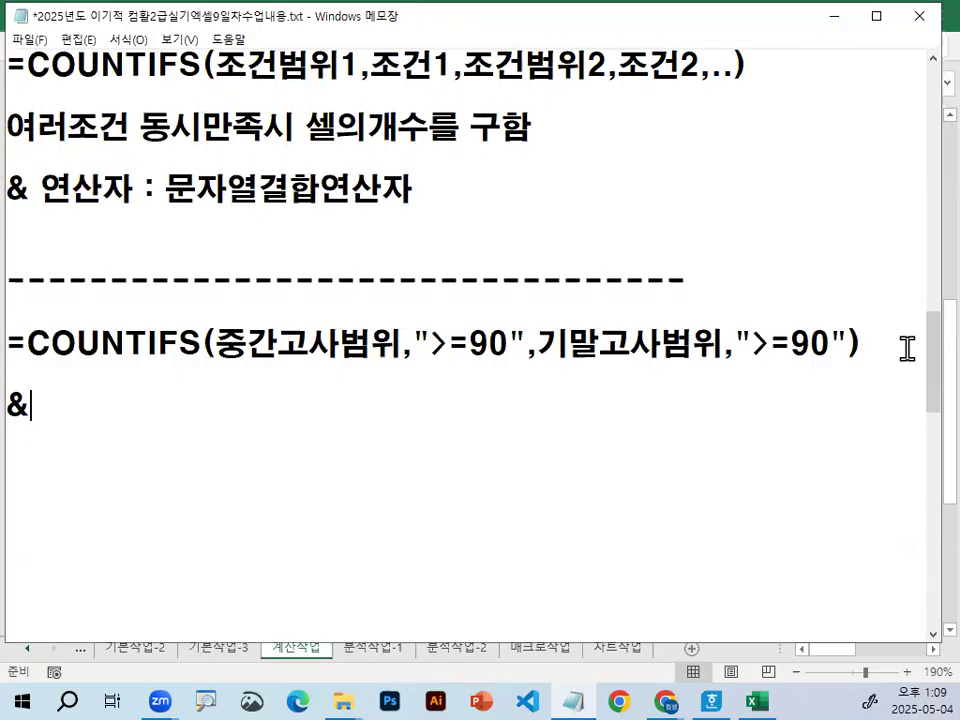
type("\"명\"")
key("Return")
key("Return")
key("Return")
key("Return")
key("Return")
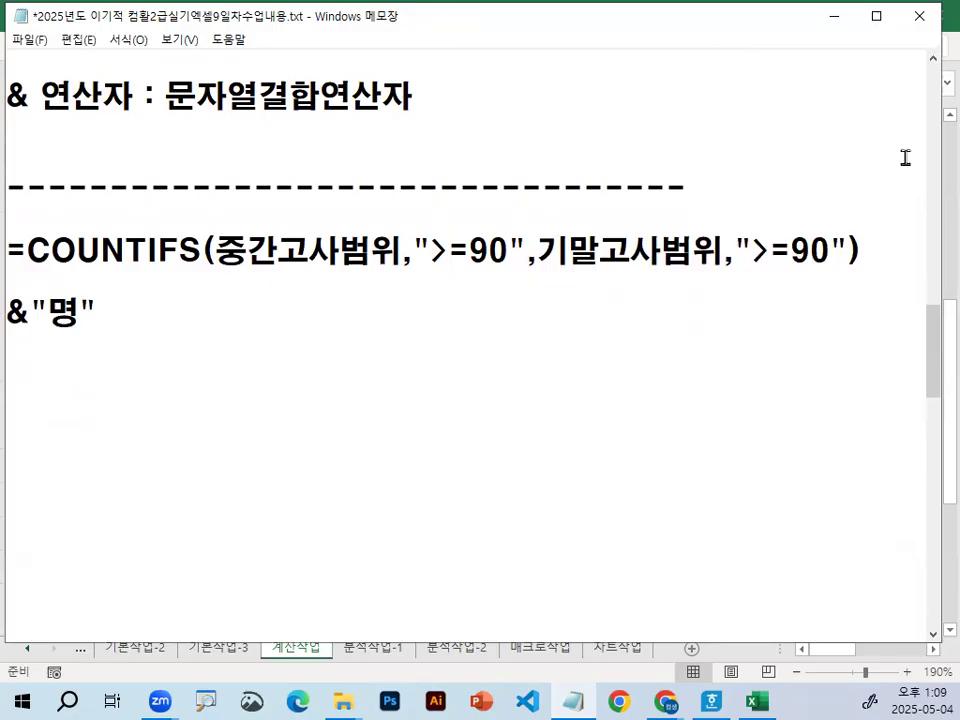
Step: Examine the two range arguments, 중간고사범위 and 기말고사범위, by underlining and circling them in the outline
key("ctrl+2")
left_click_drag(230, 268, 353, 268)
left_click_drag(536, 269, 700, 268)
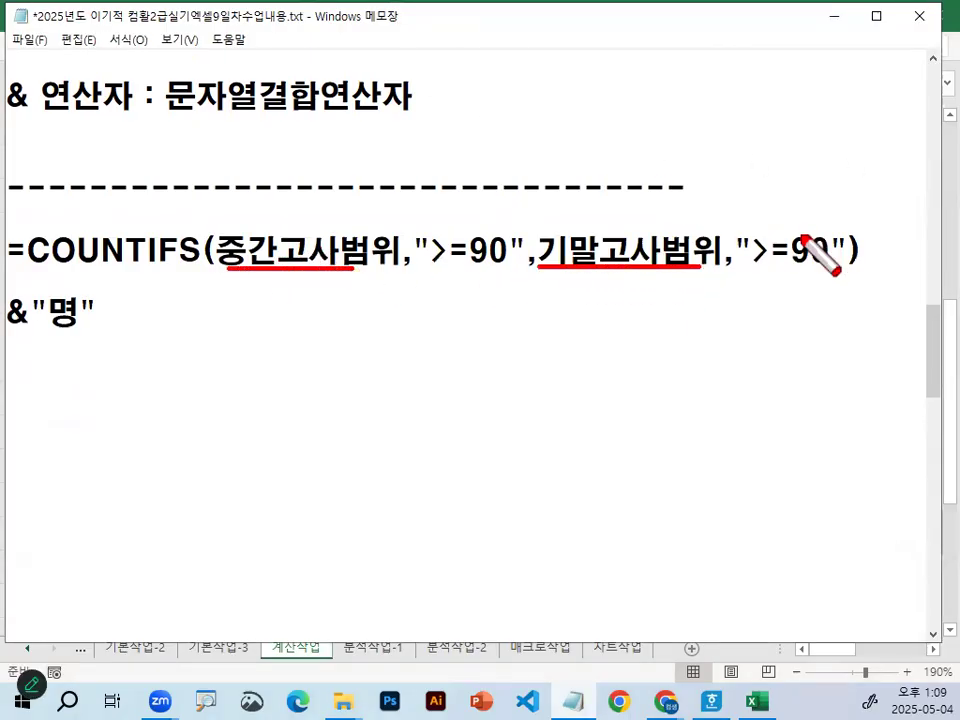
left_click_drag(388, 250, 252, 245)
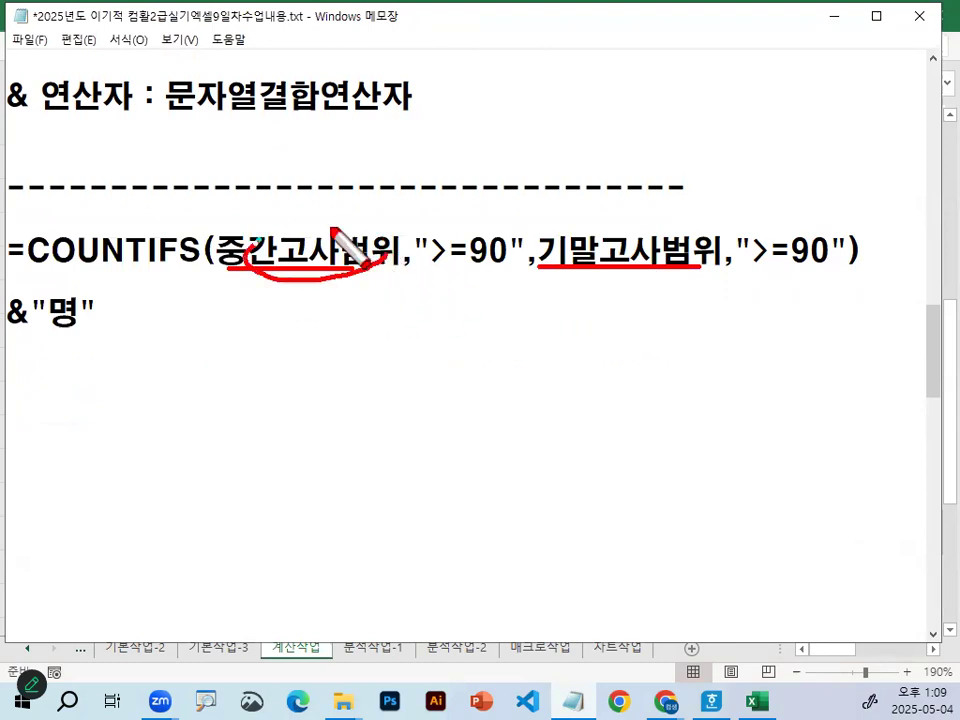
left_click_drag(333, 231, 346, 256)
mouse_move(677, 258)
left_mouse_down()
mouse_move(586, 240)
mouse_move(656, 262)
left_mouse_up()
key("Escape")
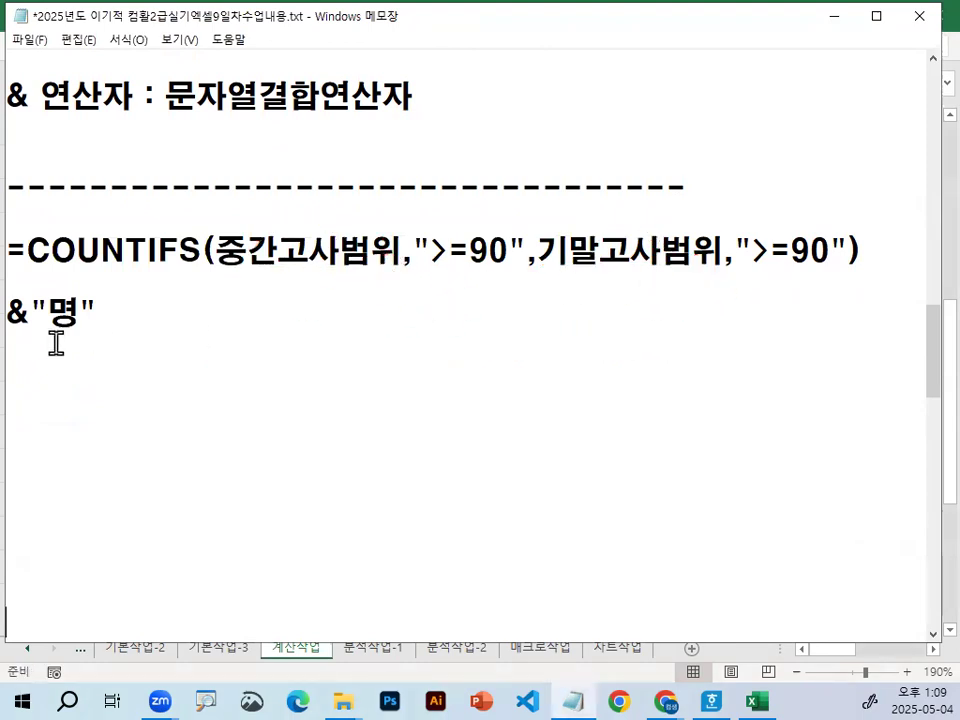
Step: Review the finished outline by highlighting the &"명" suffix, the ">=90" criteria and the two exam ranges
left_click_drag(14, 314, 97, 313)
left_click_drag(420, 250, 532, 250)
left_click_drag(735, 250, 857, 250)
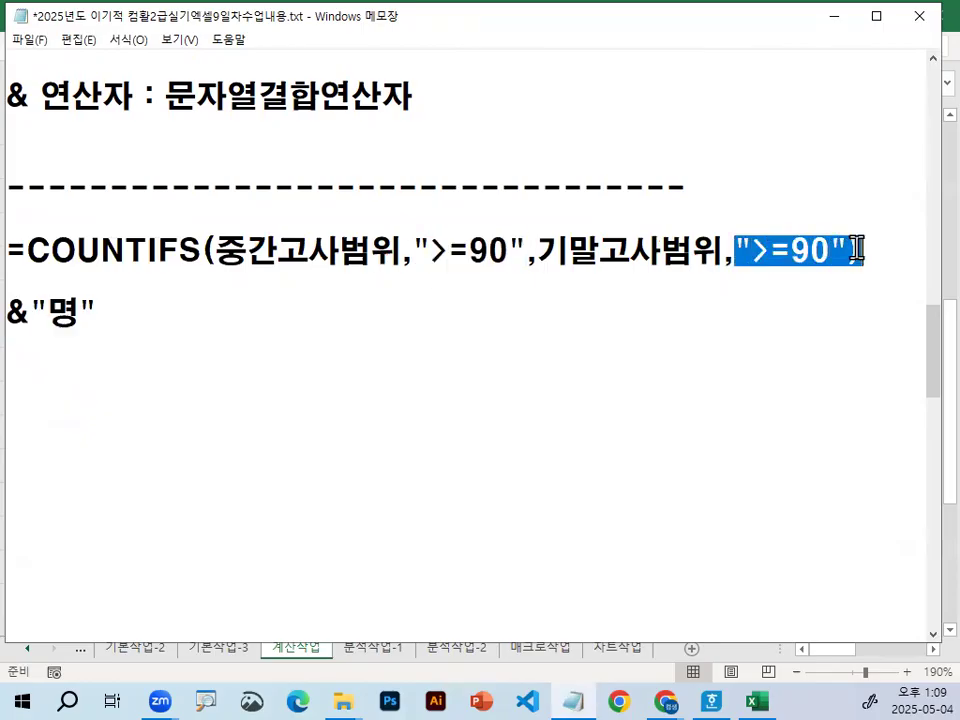
left_click(857, 250)
left_click(315, 300)
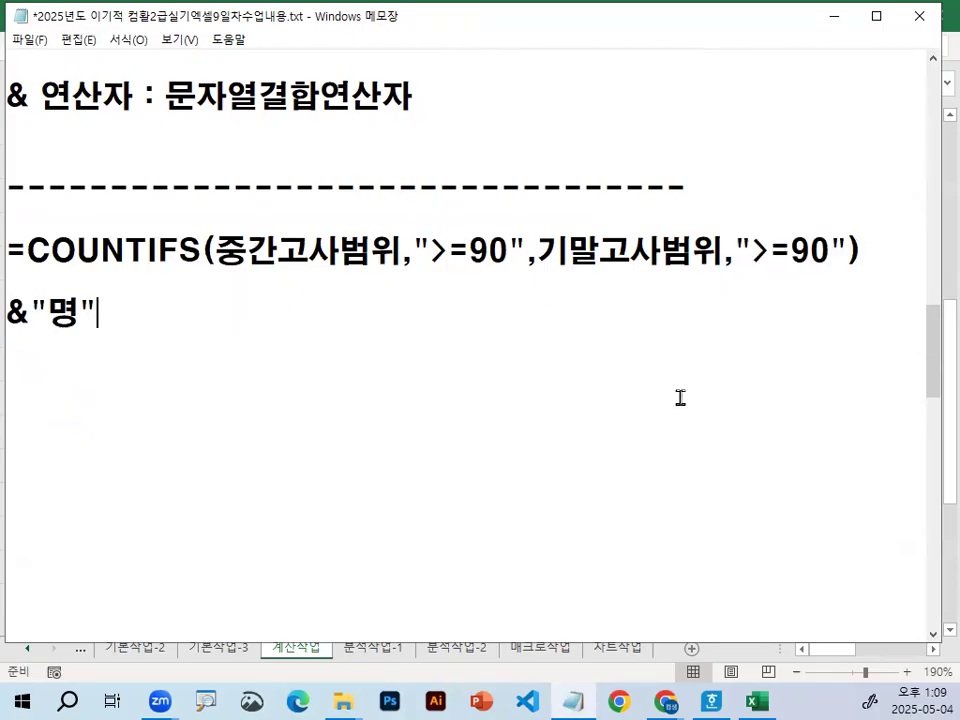
double_click(328, 251)
double_click(392, 248)
left_click_drag(537, 250, 709, 250)
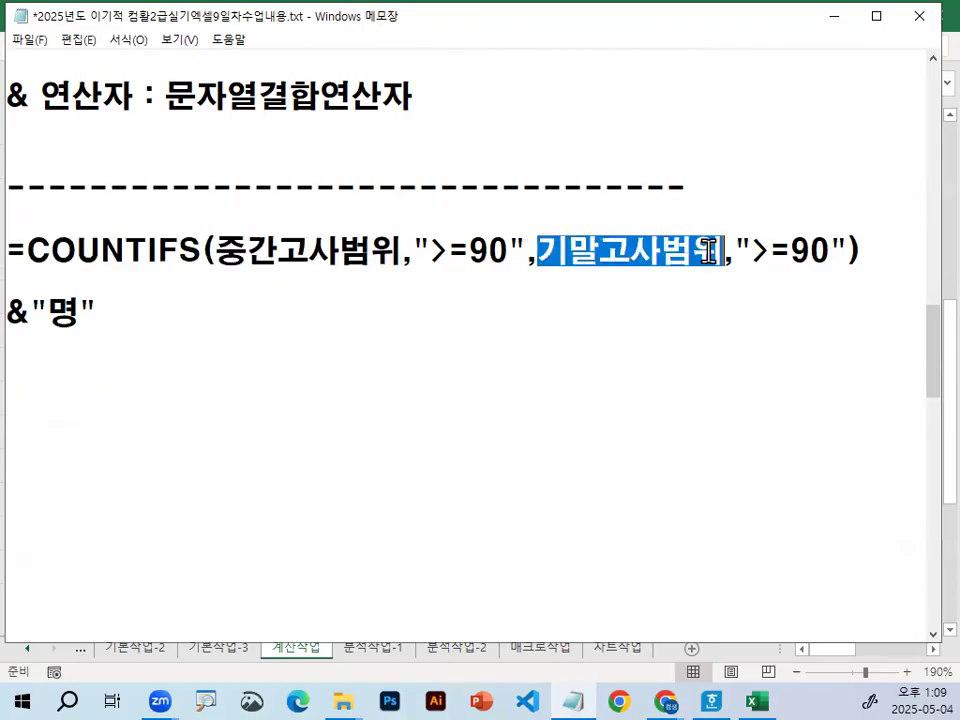
left_click(688, 285)
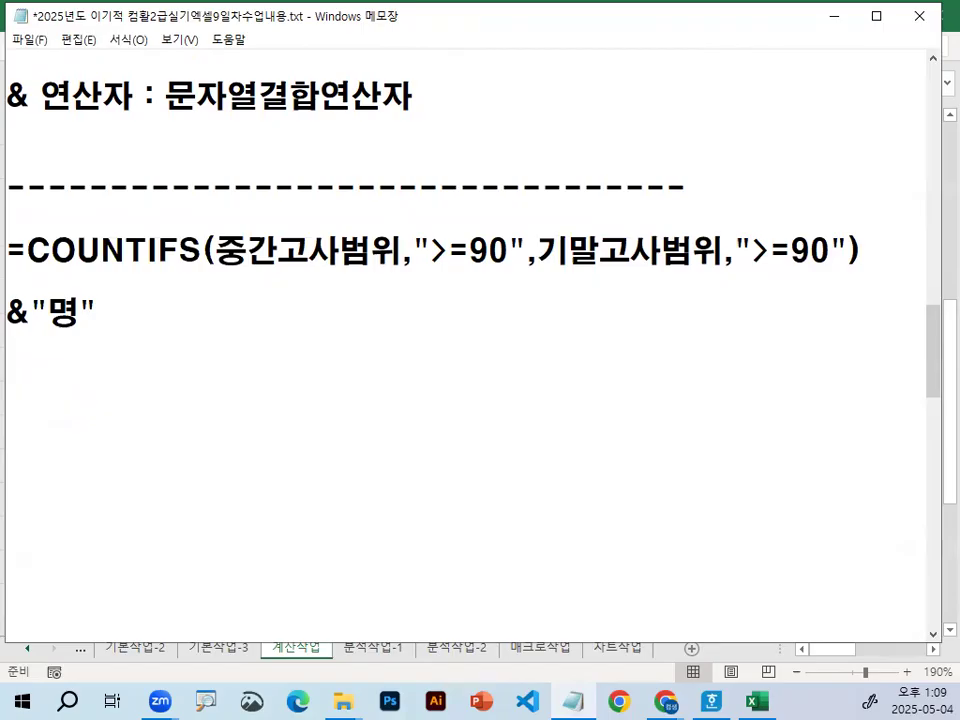
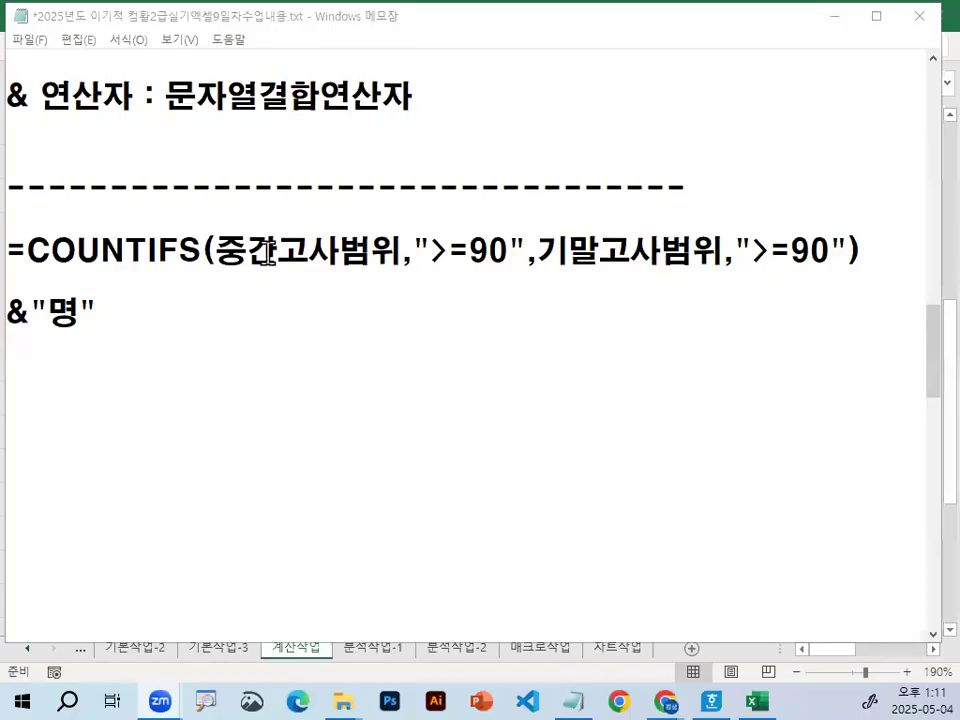
Step: Switch to the 계산작업 sheet in Excel and start a COUNTIFS formula in cell E23 for 성적 우수 장학생 수
left_click(276, 251)
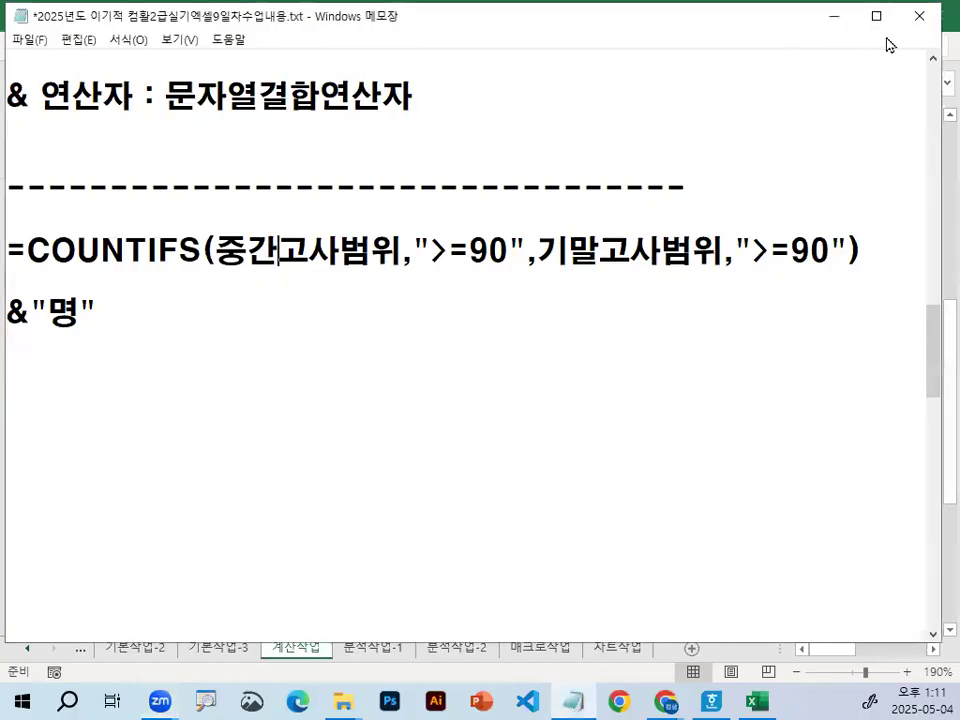
left_click(836, 17)
scroll(514, 527, "down", 1)
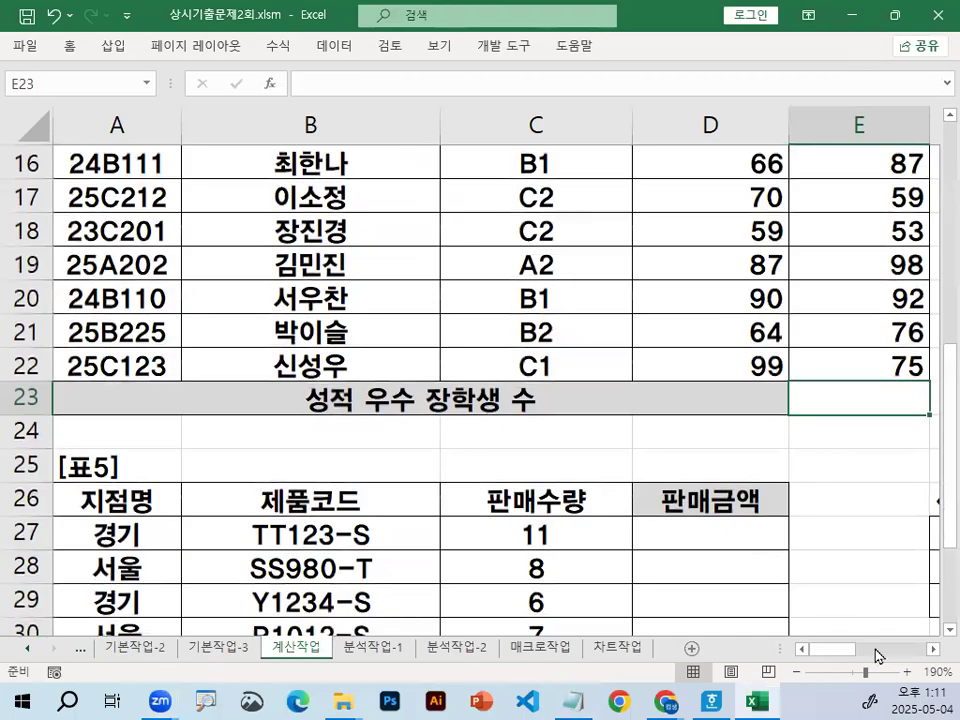
left_click(932, 649)
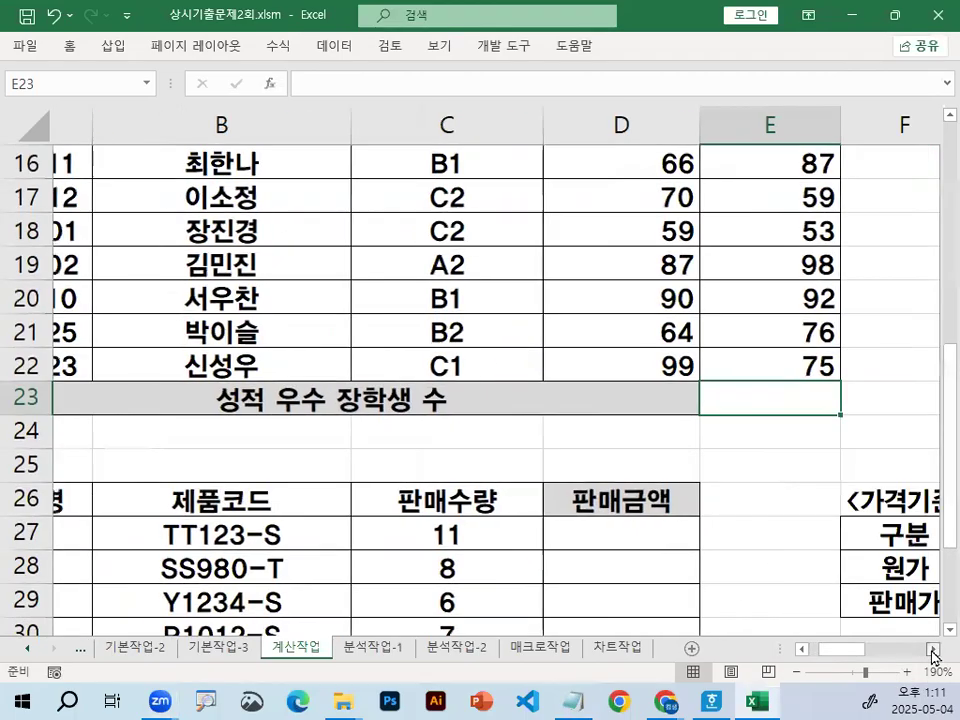
left_click(932, 649)
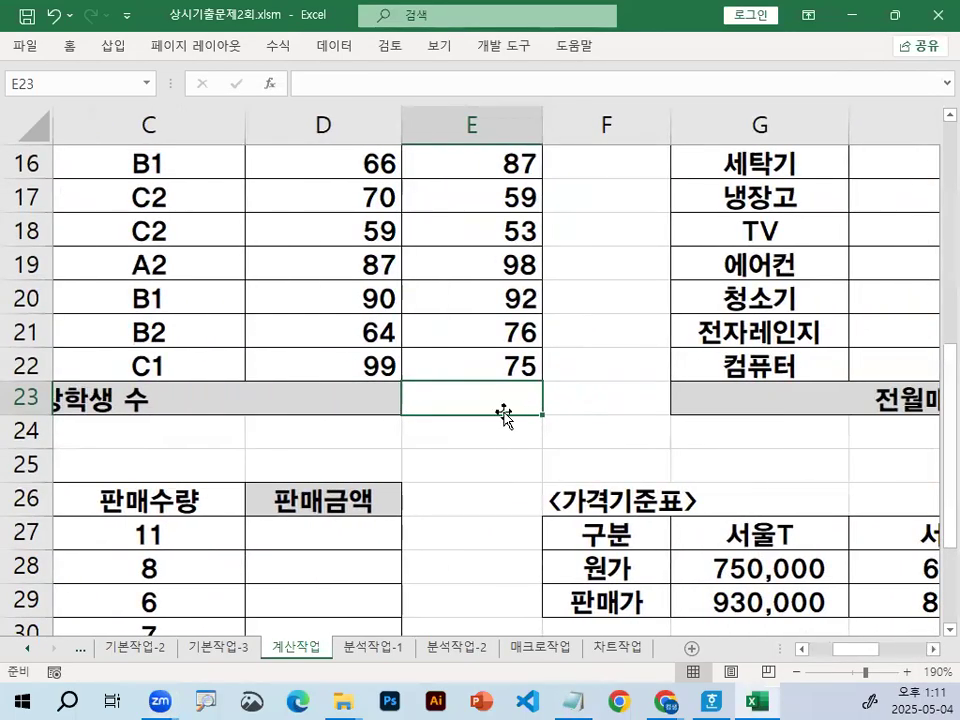
scroll(504, 413, "up", 1)
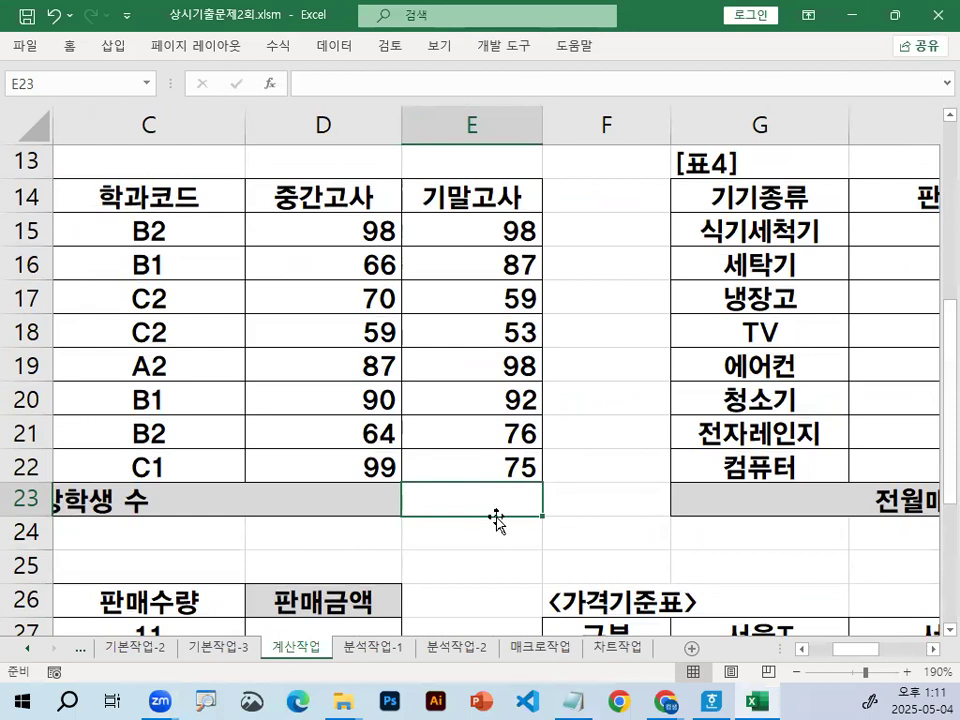
type("=")
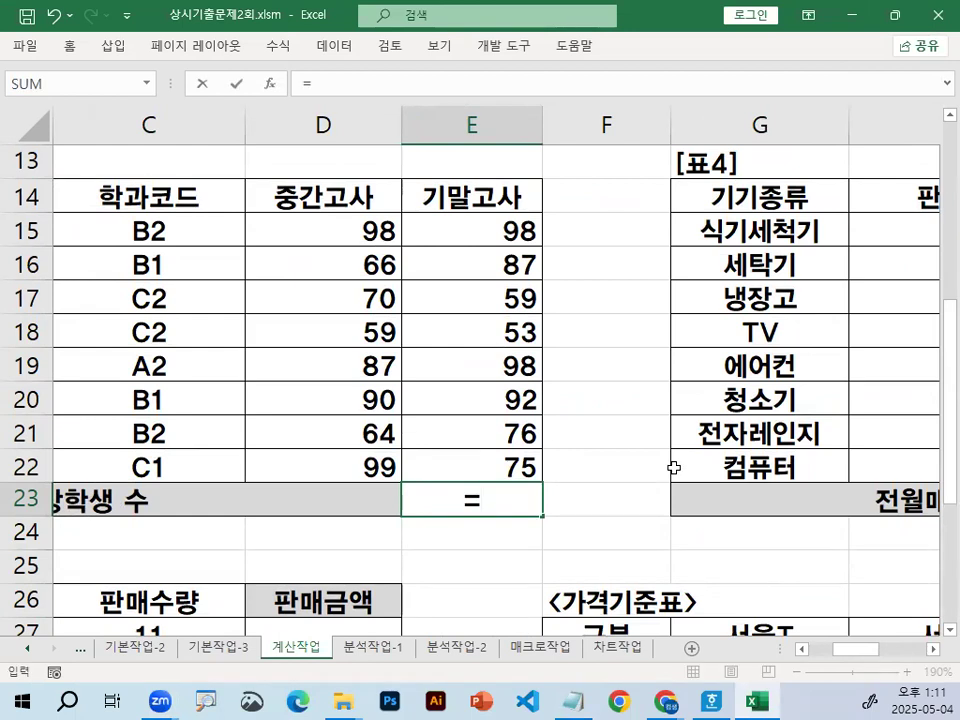
type("채")
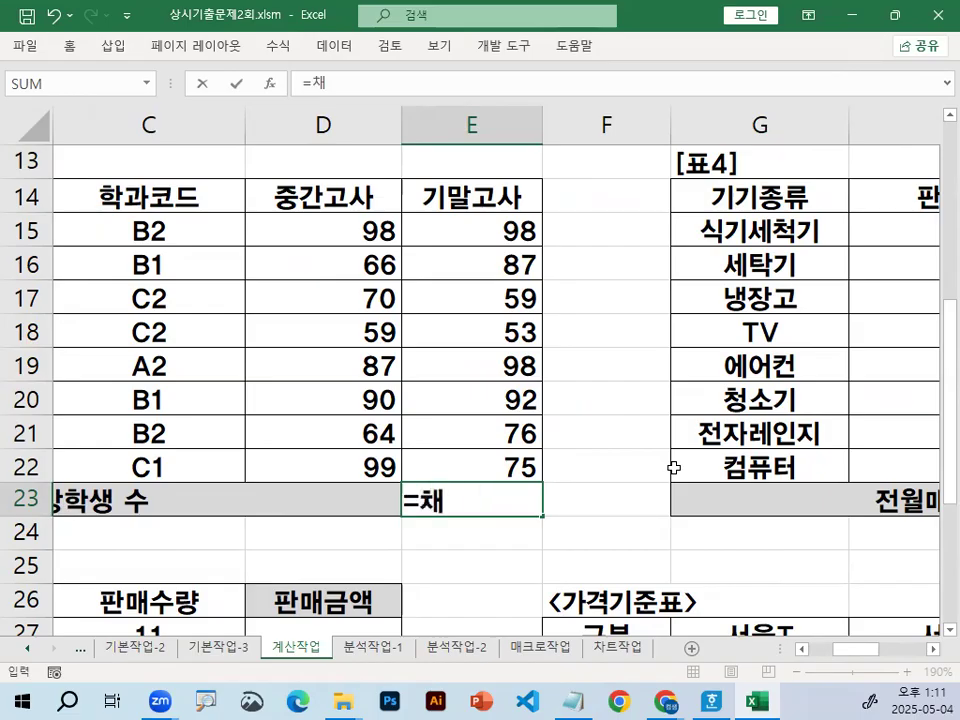
key("BackSpace")
key("BackSpace")
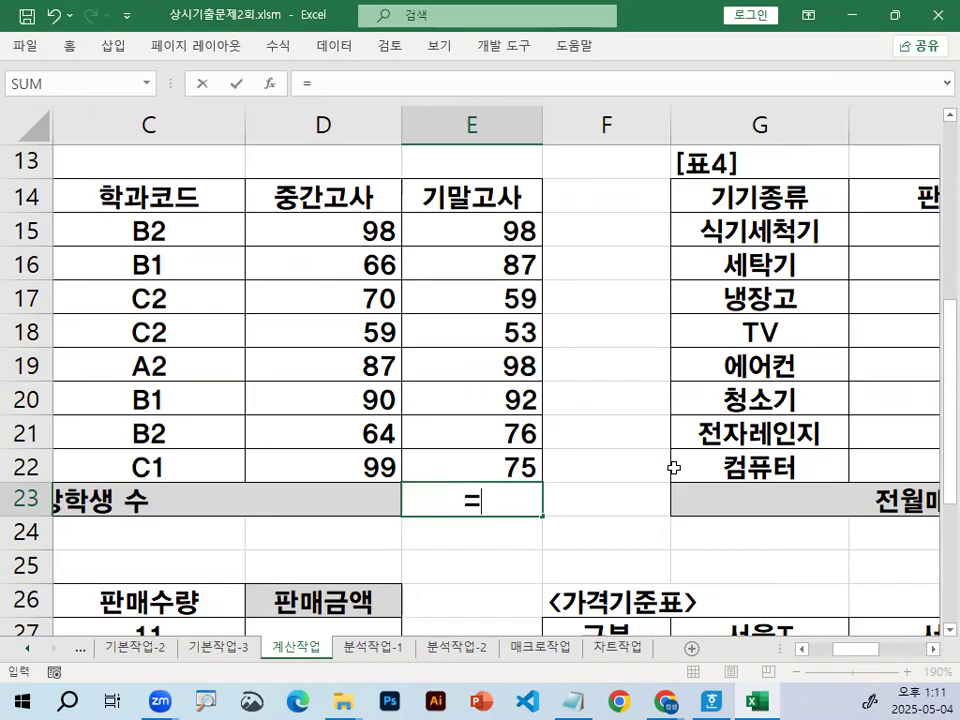
type("COU")
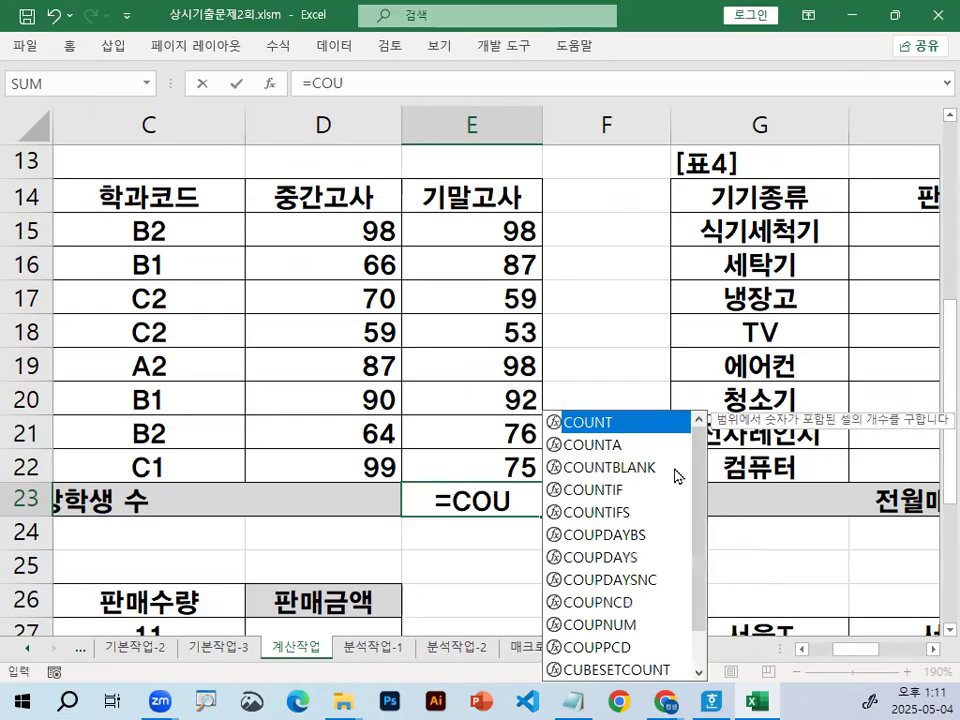
double_click(619, 512)
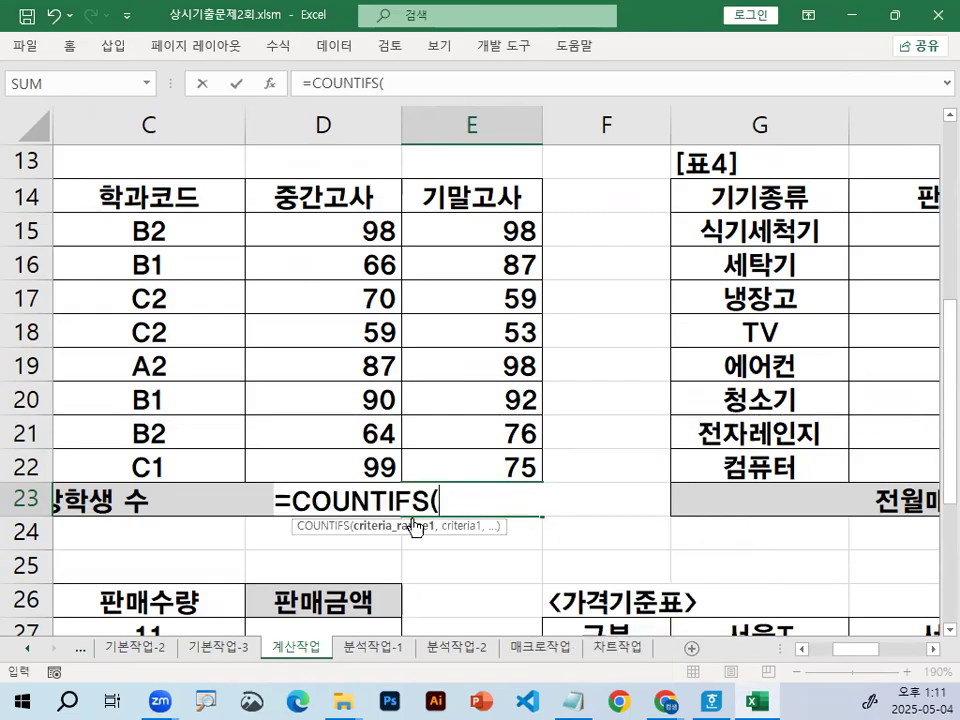
Step: Point out the COUNTIFS function started in E23 by circling it and drawing an arrow to it
mouse_move(462, 502)
left_mouse_down()
mouse_move(367, 513)
mouse_move(145, 455)
mouse_move(500, 470)
left_mouse_up()
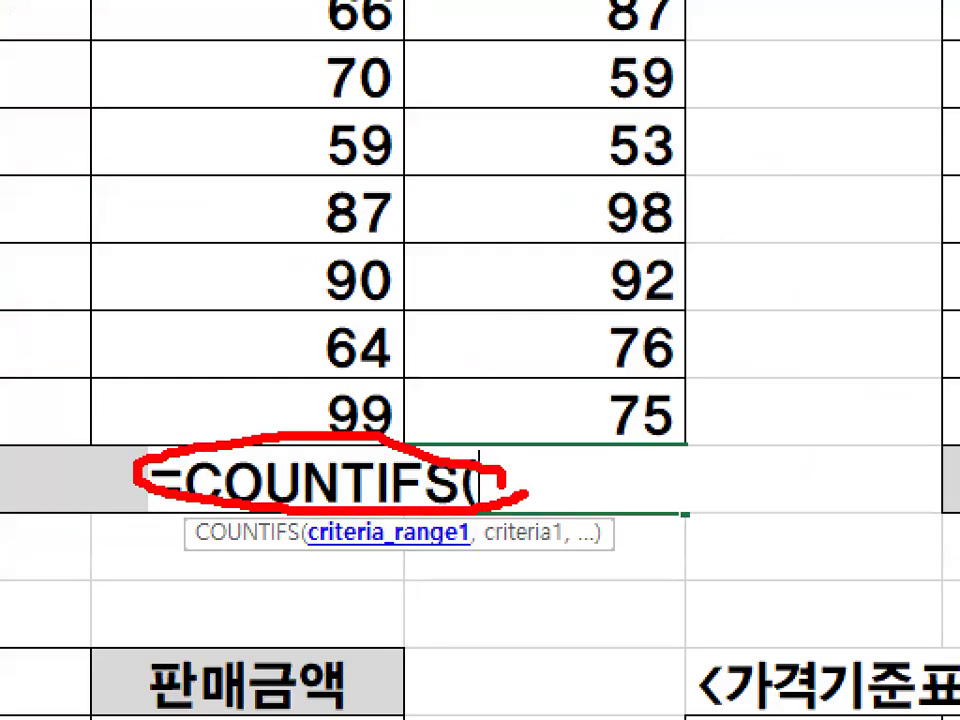
left_click(539, 113)
left_click_drag(487, 208, 303, 440)
key("Escape")
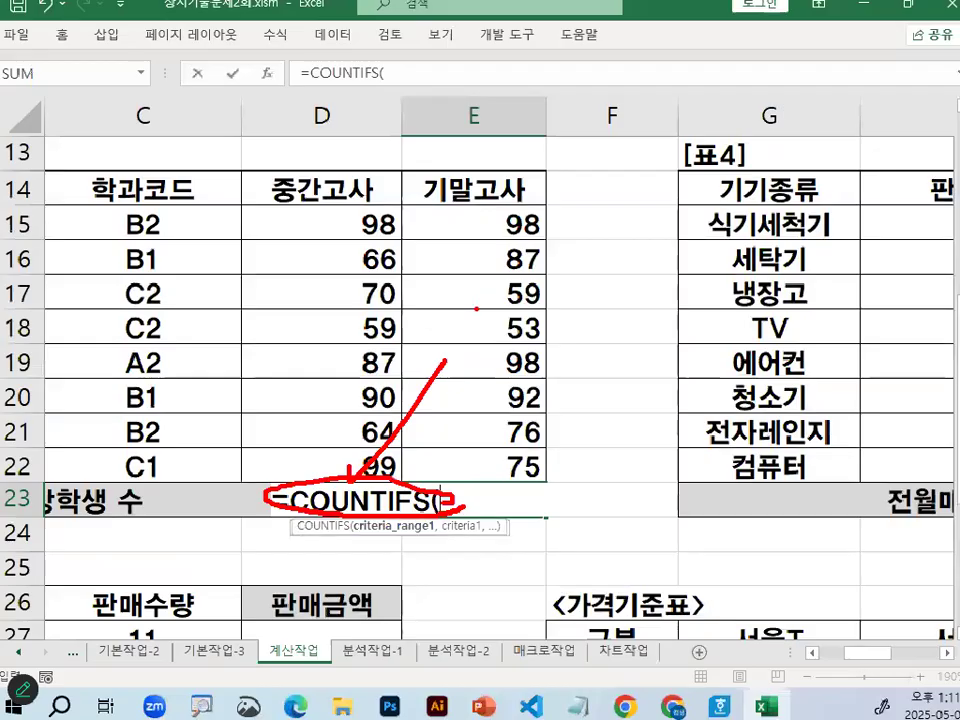
Step: Examine the criteria_range1 and criteria1 arguments in the COUNTIFS hint by underlining and circling them
key("ctrl+1")
left_click(407, 588)
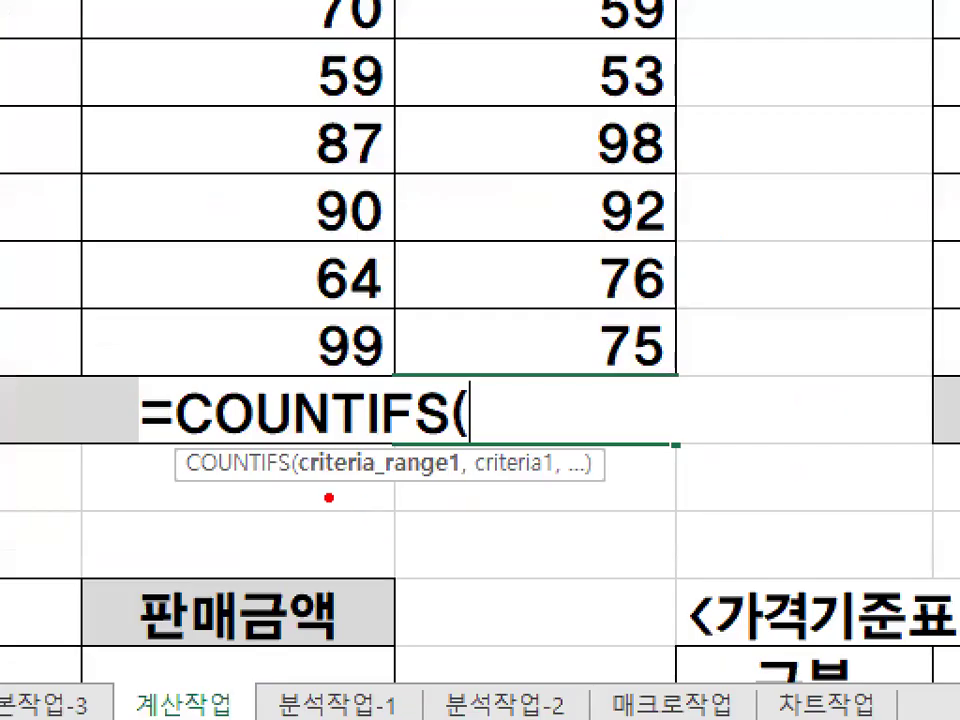
left_click_drag(300, 482, 451, 483)
left_click_drag(320, 438, 473, 377)
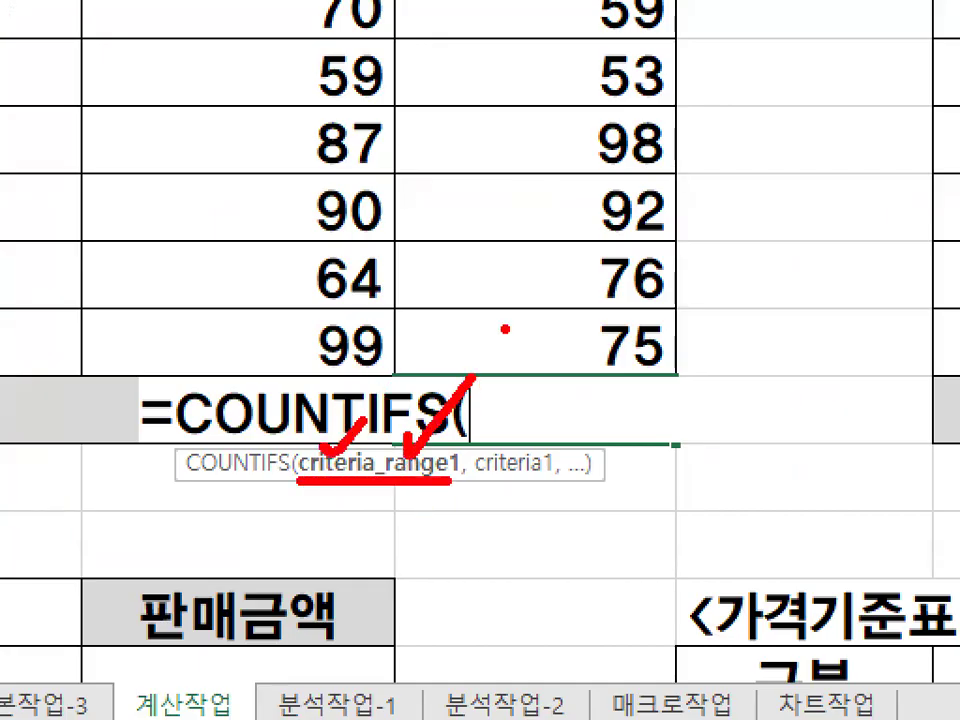
mouse_move(445, 478)
left_mouse_down()
mouse_move(330, 490)
mouse_move(385, 445)
left_mouse_up()
mouse_move(570, 488)
left_mouse_down()
mouse_move(540, 492)
mouse_move(575, 470)
left_mouse_up()
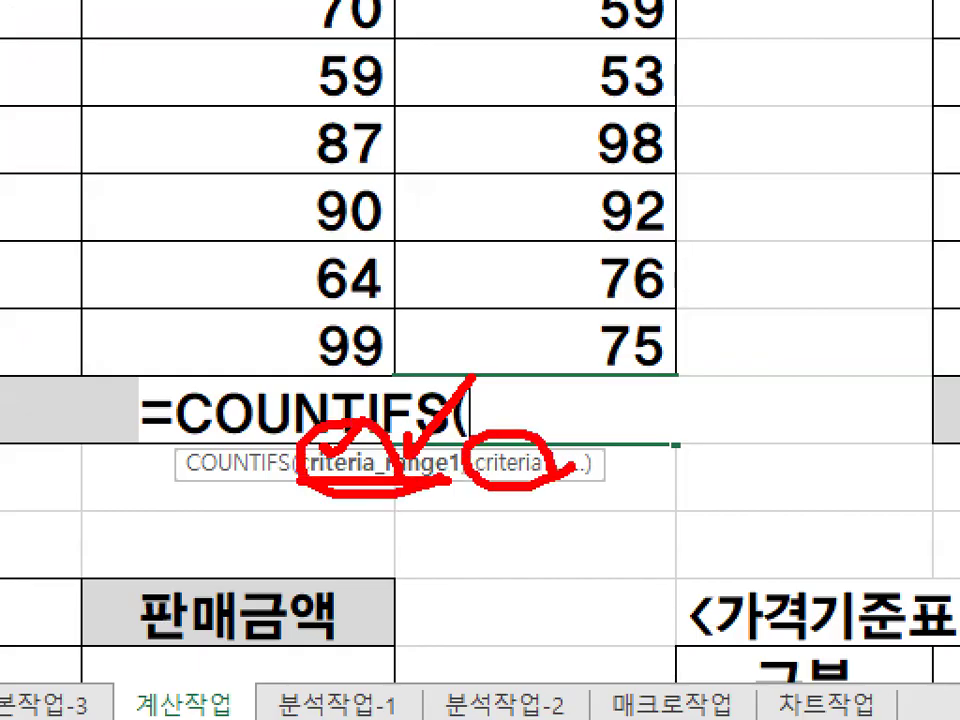
Step: Try D15:D21 as the first criteria range and circle the 중간고사 and 기말고사 score columns
key("Escape")
left_click_drag(315, 229, 310, 447)
key("ctrl+1")
mouse_move(373, 307)
left_mouse_down()
mouse_move(327, 432)
mouse_move(356, 358)
left_mouse_up()
mouse_move(780, 484)
left_mouse_down()
mouse_move(561, 190)
mouse_move(698, 440)
left_mouse_up()
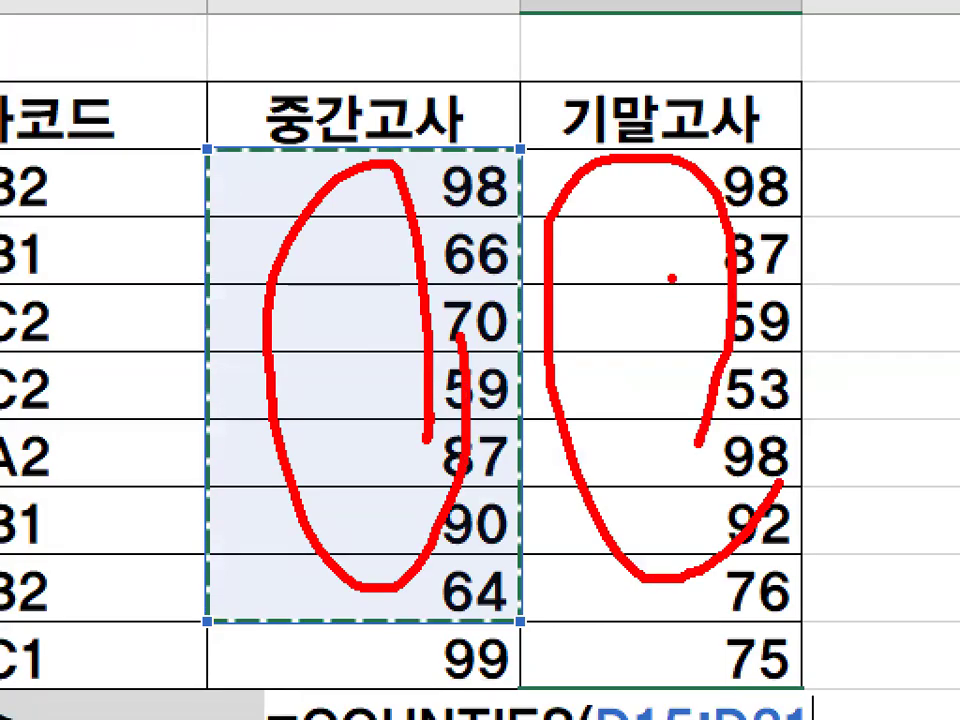
Step: Set the first COUNTIFS criteria range to the 중간고사 scores D15:D22, underline it and proceed to the criterion argument
key("Escape")
left_click(370, 232)
mouse_move(370, 232)
left_mouse_down()
mouse_move(345, 465)
mouse_move(606, 474)
left_mouse_up()
key("ctrl+1")
left_click(519, 564)
key("Escape")
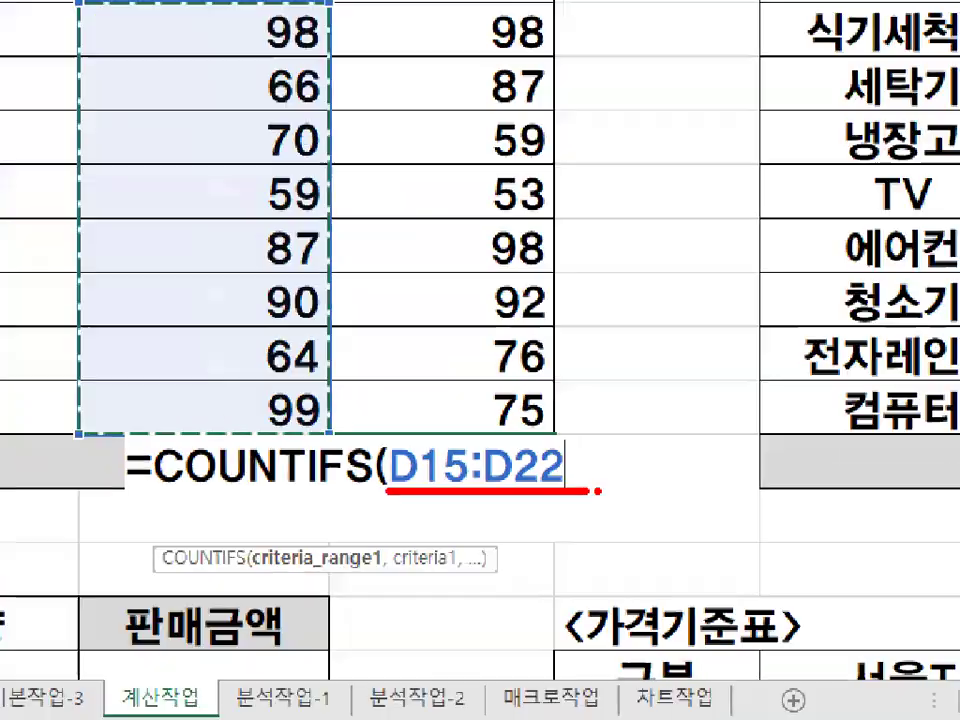
type(",")
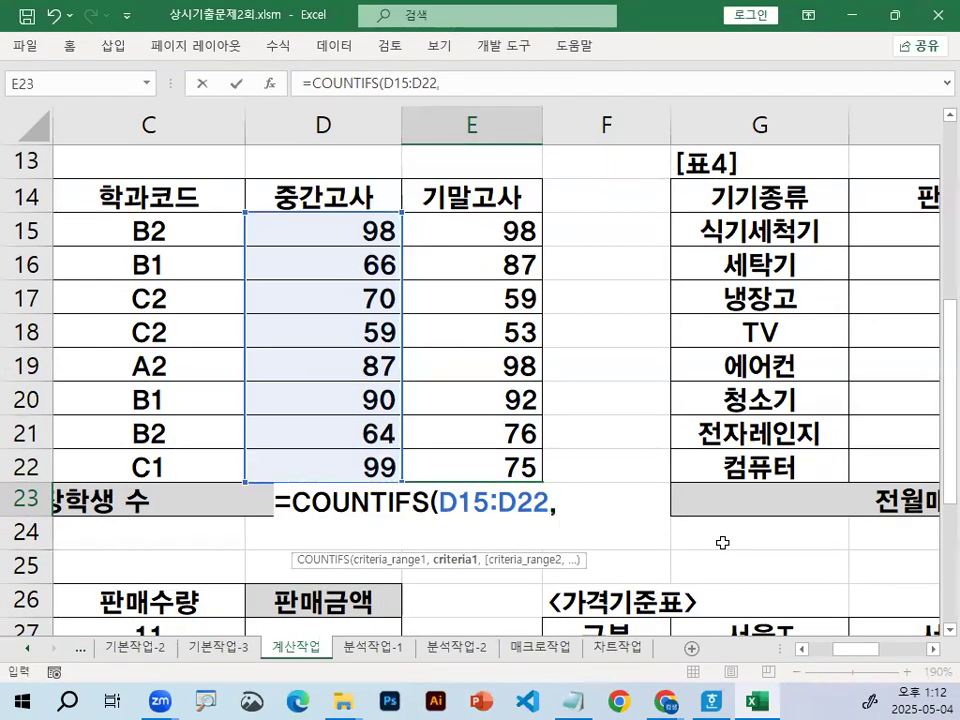
Step: Mark up the D15:D22 range in the formula with a circle and underline the space for its criterion
key("ctrl+1")
left_click_drag(496, 501, 548, 497)
left_click_drag(483, 542, 700, 542)
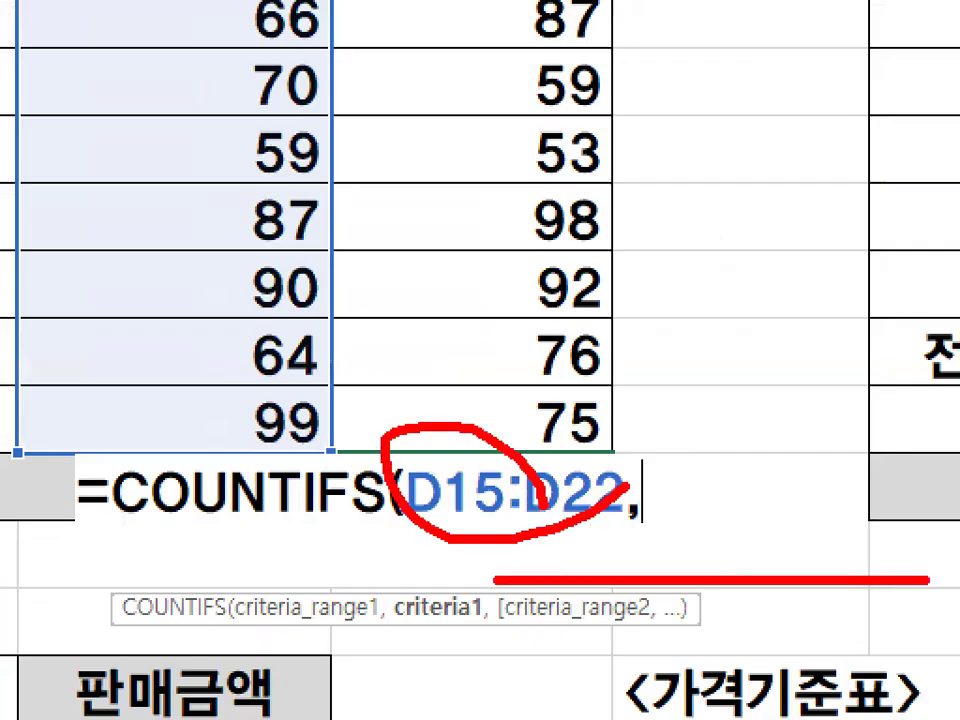
left_click_drag(800, 520, 815, 636)
key("Escape")
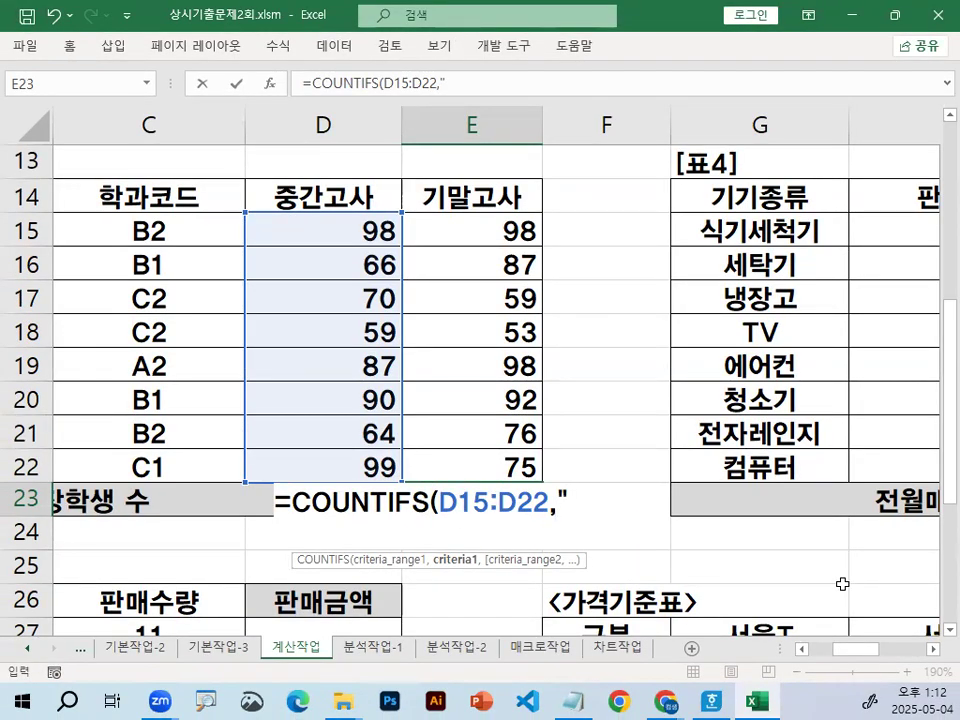
Step: Enter the >= operator in quotation marks for the first criterion and circle it
type(">=")
scroll(842, 565, "down", 2)
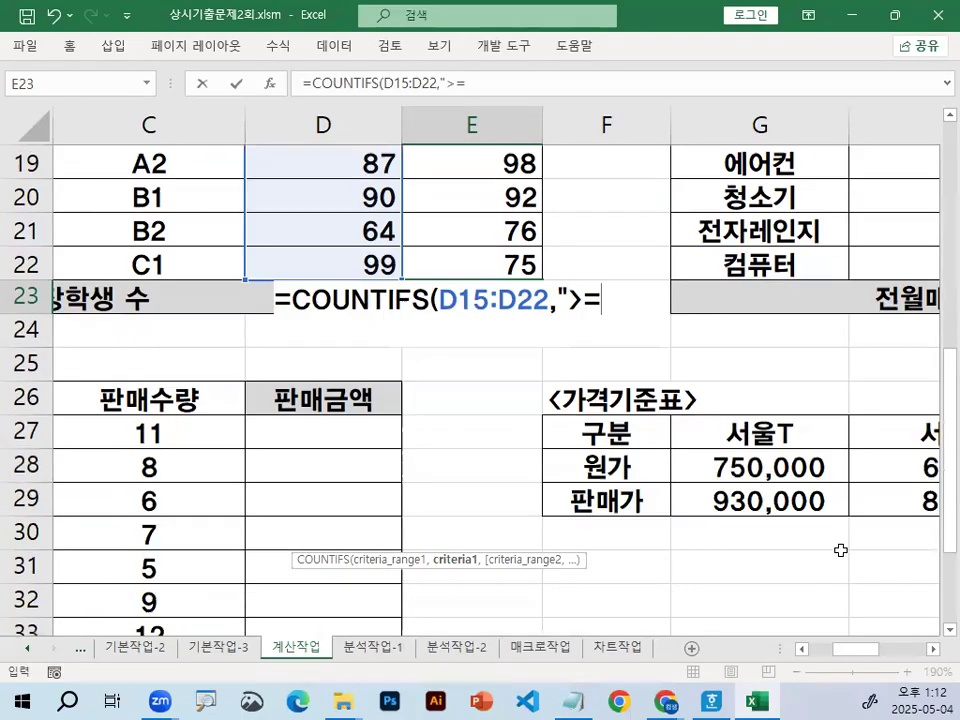
key("ctrl+1")
mouse_move(566, 309)
left_mouse_down()
mouse_move(618, 306)
mouse_move(558, 286)
left_mouse_up()
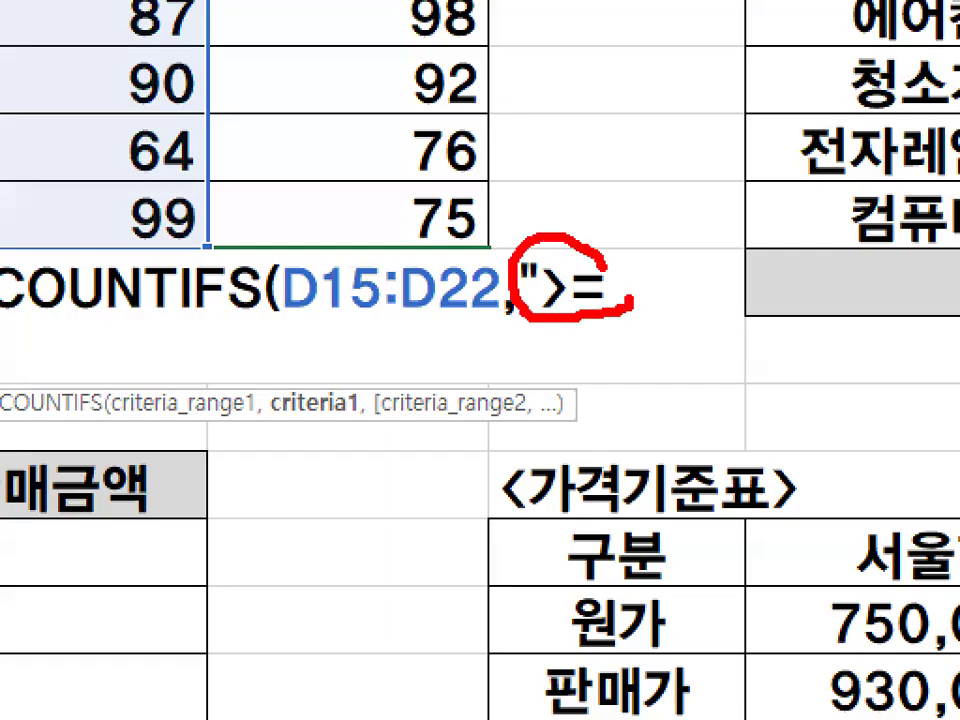
key("Escape")
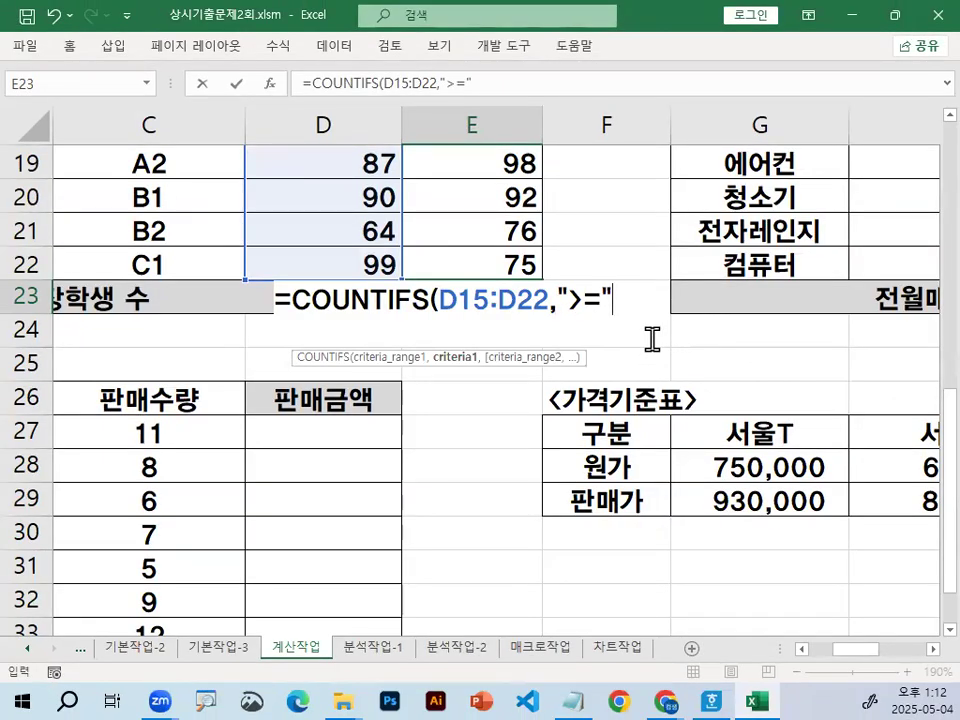
Step: Handwrite a circled 90 beside the ">=" criterion and draw an arrow from it back to the operator
key("ctrl+1")
mouse_move(637, 300)
left_mouse_down()
mouse_move(648, 283)
mouse_move(647, 323)
left_mouse_up()
mouse_move(686, 256)
left_mouse_down()
mouse_move(745, 260)
mouse_move(688, 259)
left_mouse_up()
mouse_move(758, 287)
left_mouse_down()
mouse_move(643, 210)
mouse_move(750, 275)
left_mouse_up()
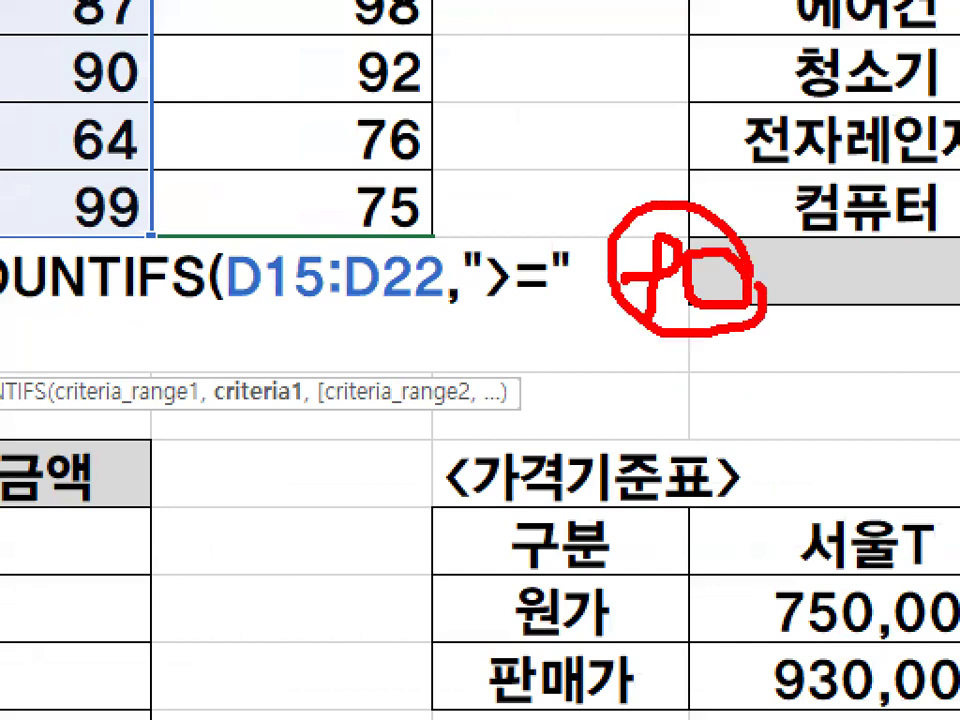
mouse_move(660, 205)
left_mouse_down()
mouse_move(548, 172)
mouse_move(575, 214)
left_mouse_up()
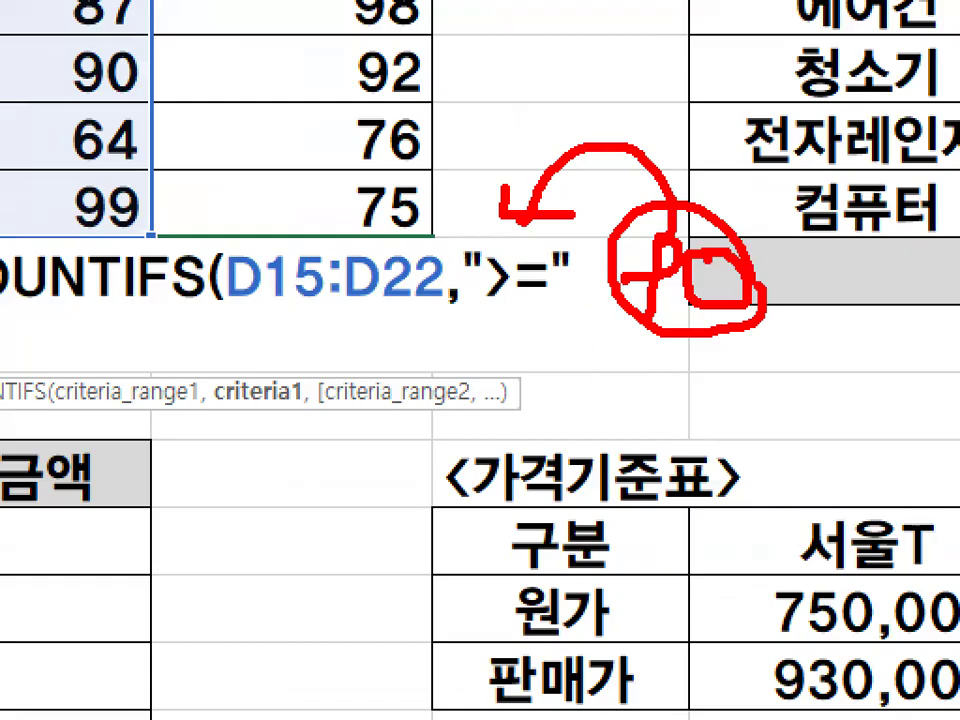
key("Escape")
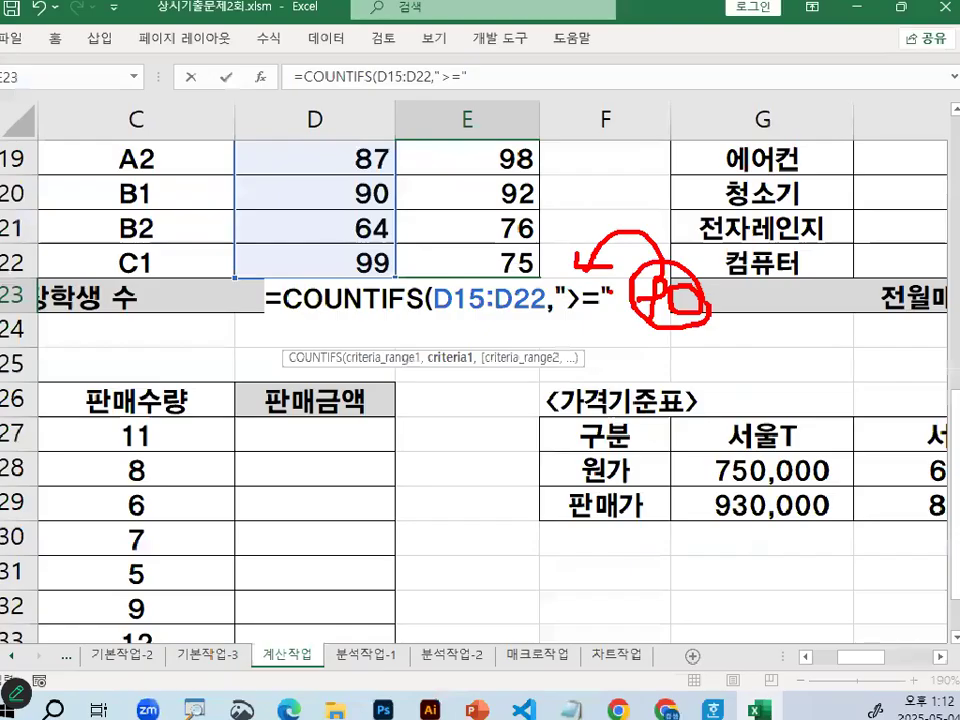
Step: Complete the first criterion as ">=90" and rewrite it in the joined form ">="&90
type("90")
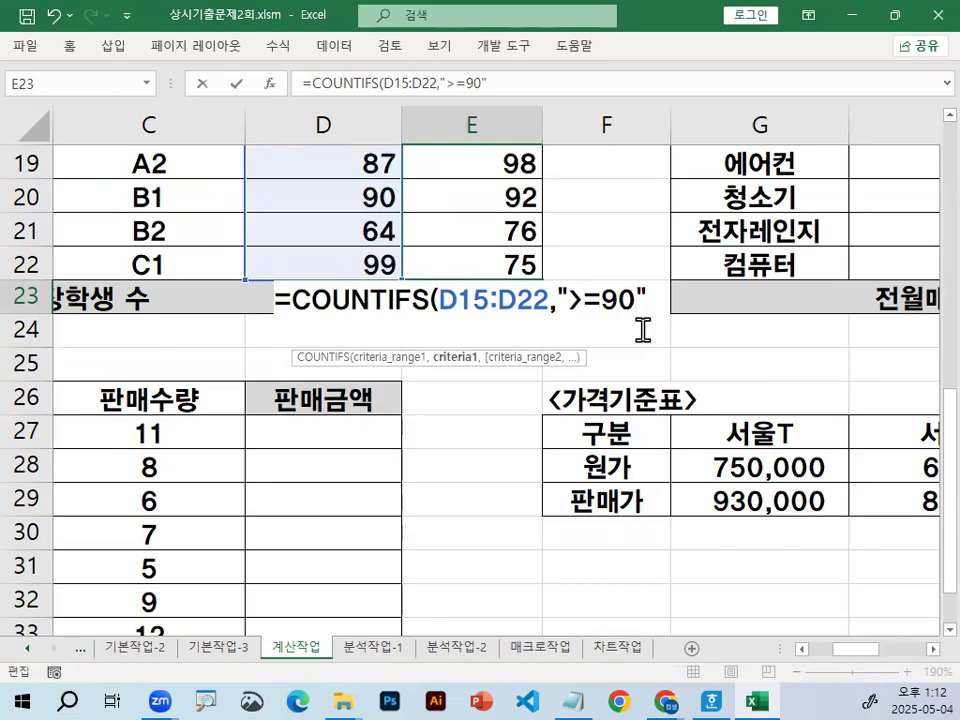
left_click(600, 313)
key("Delete")
key("Delete")
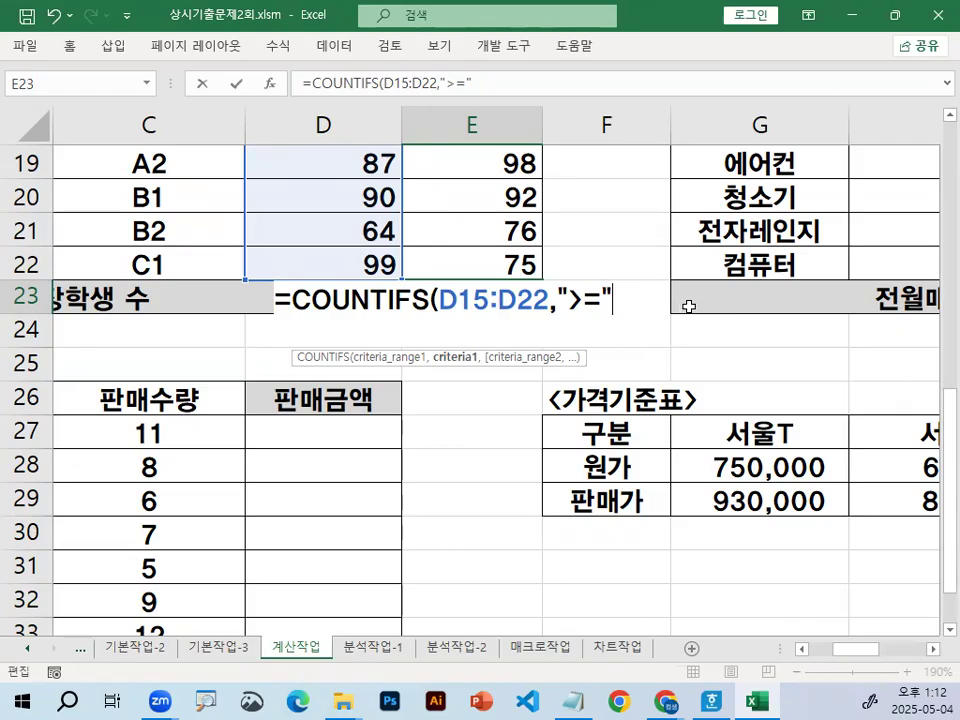
type("&90")
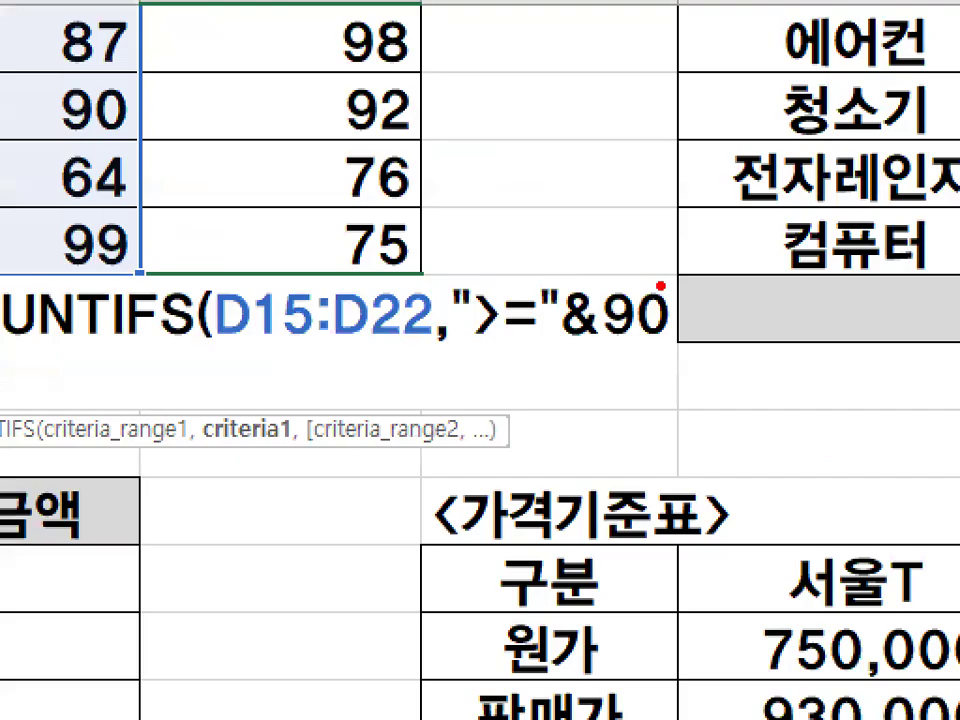
Step: Underline and mark the joined ">="&90 criterion, and rewrite it as the single text ">=90"
left_click_drag(462, 346, 719, 354)
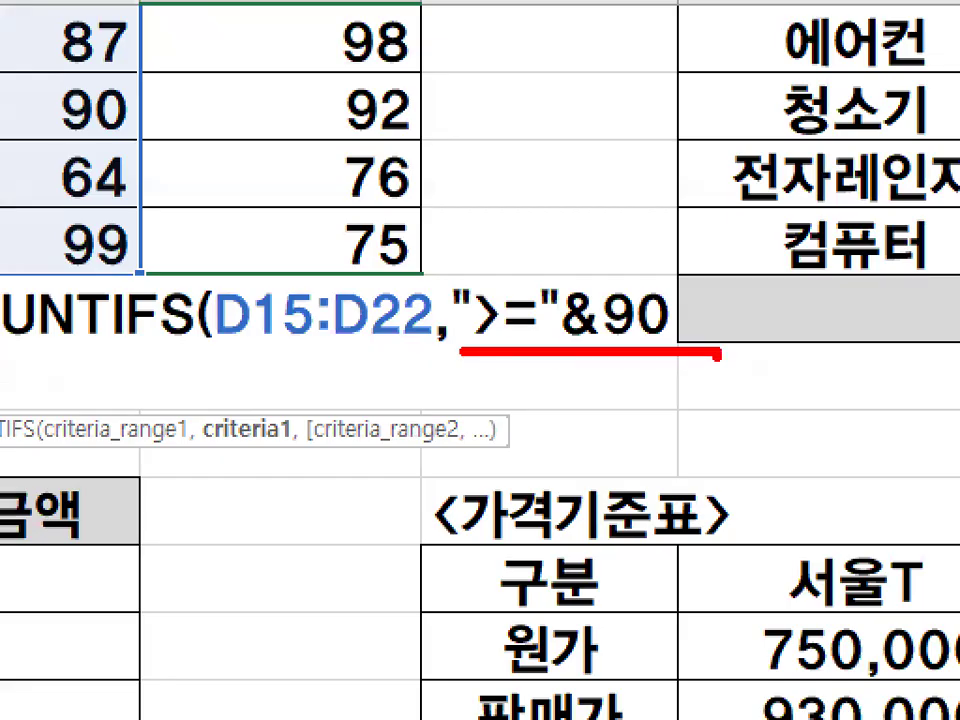
mouse_move(545, 318)
left_mouse_down()
mouse_move(548, 372)
mouse_move(622, 266)
left_mouse_up()
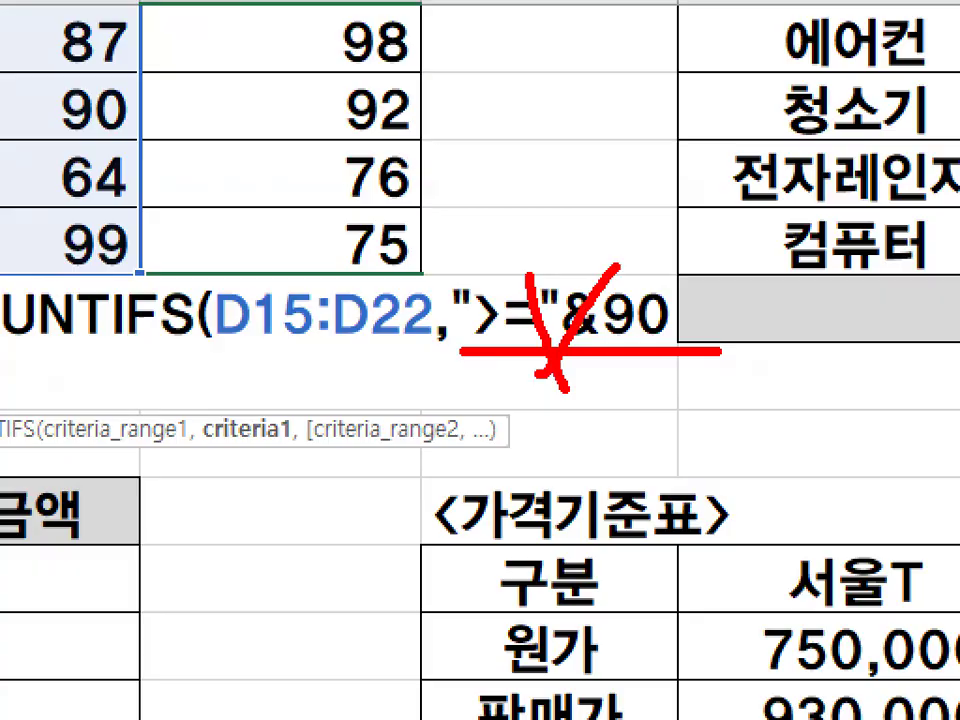
key("Escape")
left_click_drag(538, 311, 662, 308)
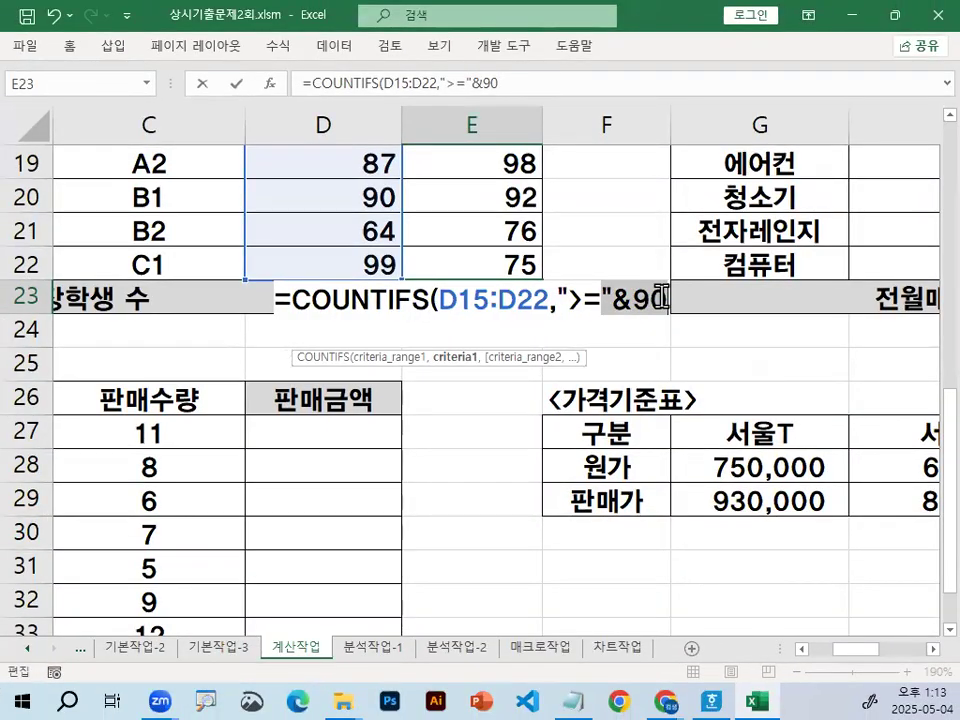
type("9")
key("BackSpace")
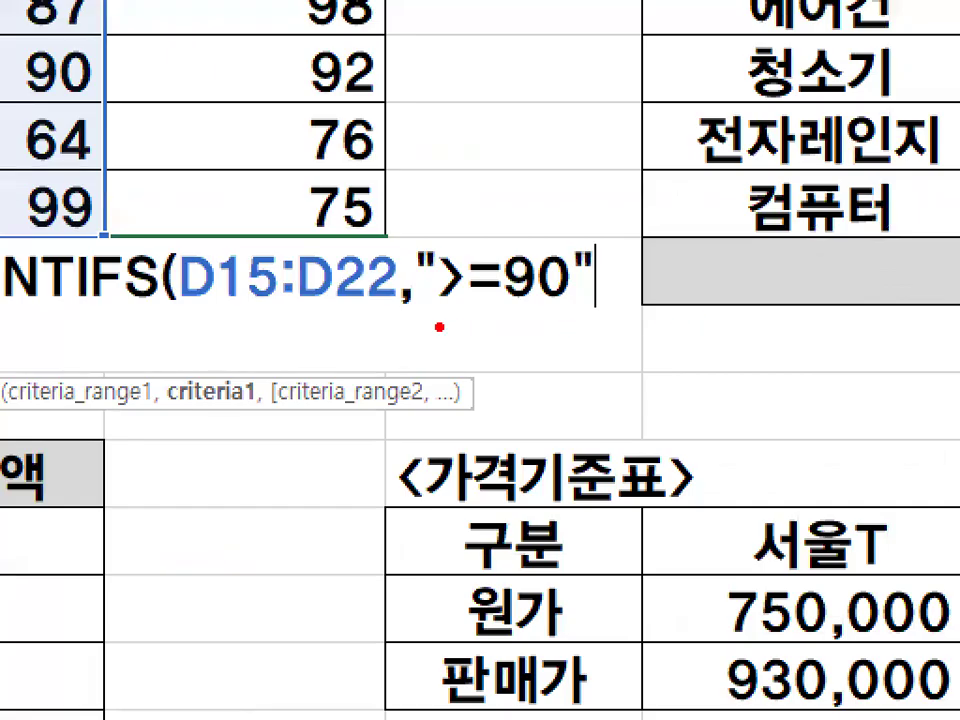
Step: Separate the number from the quoted operator so the first criterion reads ">="&90
left_click_drag(567, 325, 657, 325)
left_click(598, 299)
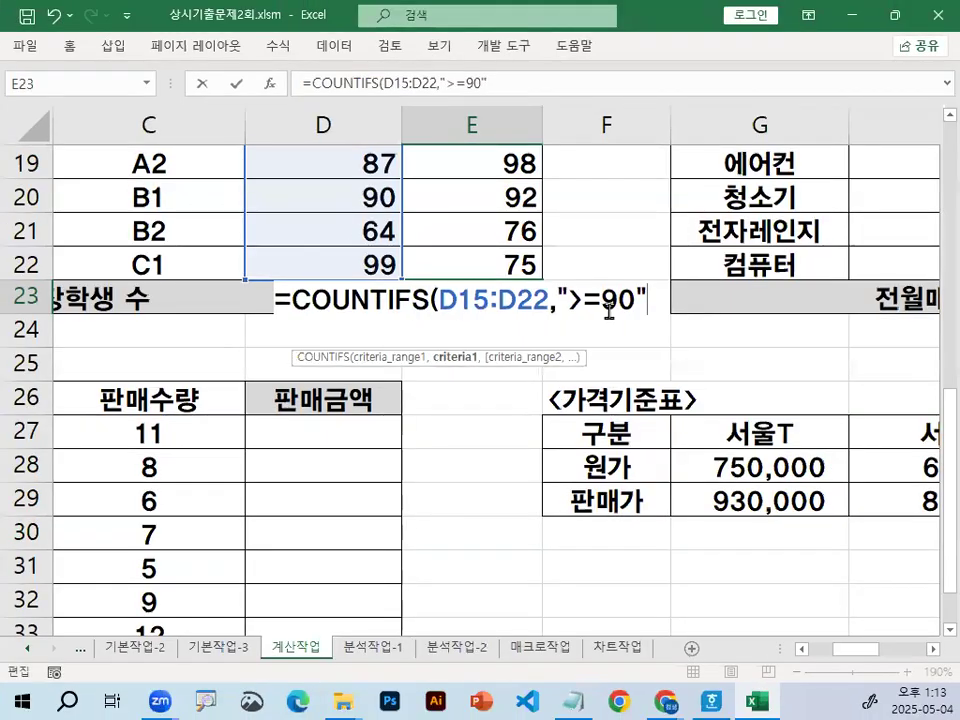
key("Delete")
key("Delete")
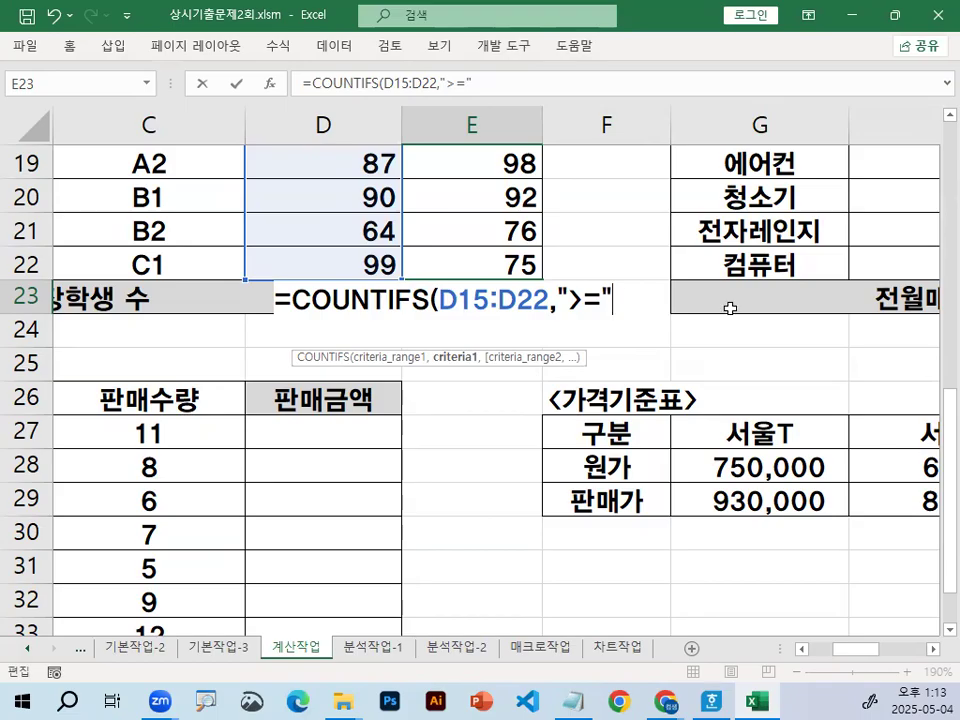
type("&90")
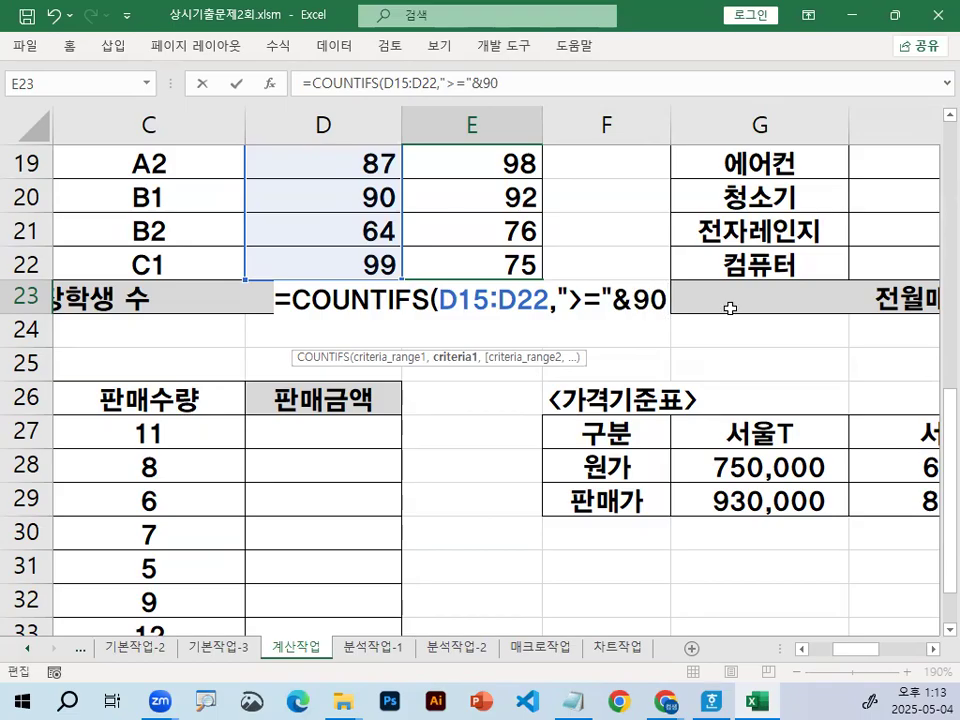
Step: Point out the operator and the number 90 in the first criterion by circling each part
key("ctrl+1")
left_click(640, 304)
mouse_move(571, 325)
left_mouse_down()
mouse_move(465, 276)
mouse_move(569, 345)
left_mouse_up()
mouse_move(696, 321)
left_mouse_down()
mouse_move(672, 337)
mouse_move(706, 322)
left_mouse_up()
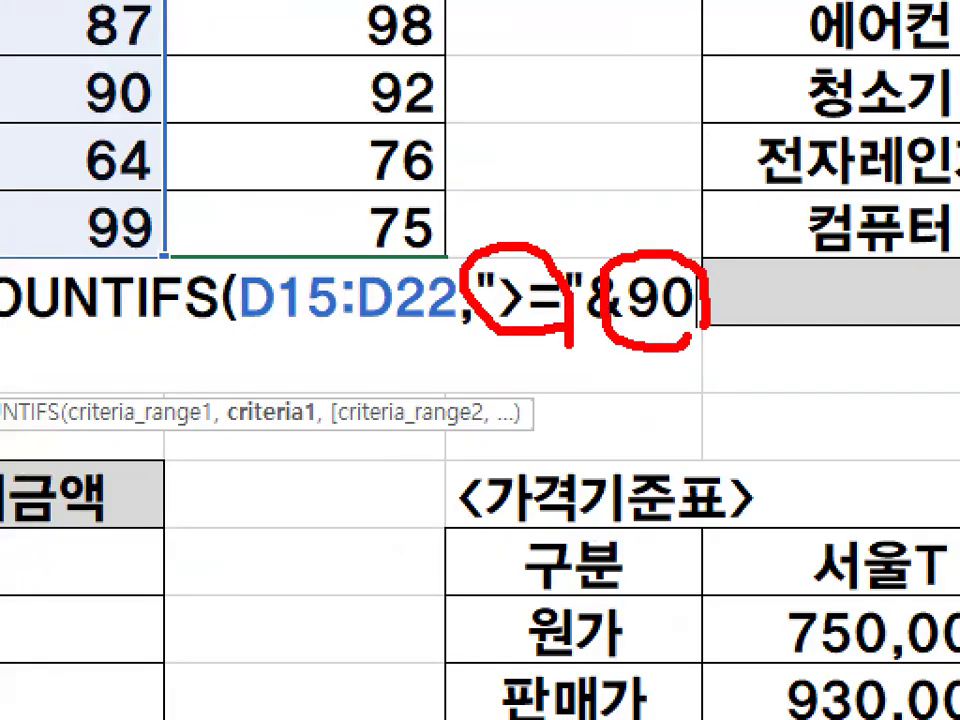
key("Escape")
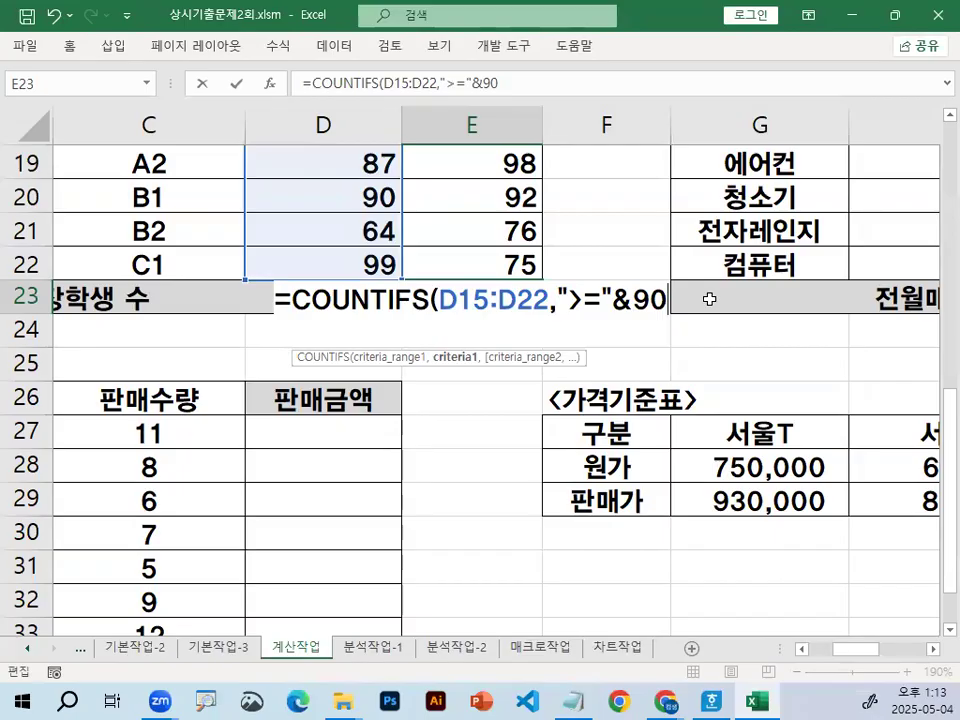
Step: Add the 기말고사 range E15:E22 with criterion ">="&90, close the COUNTIFS function and enter the formula in E23
type(",")
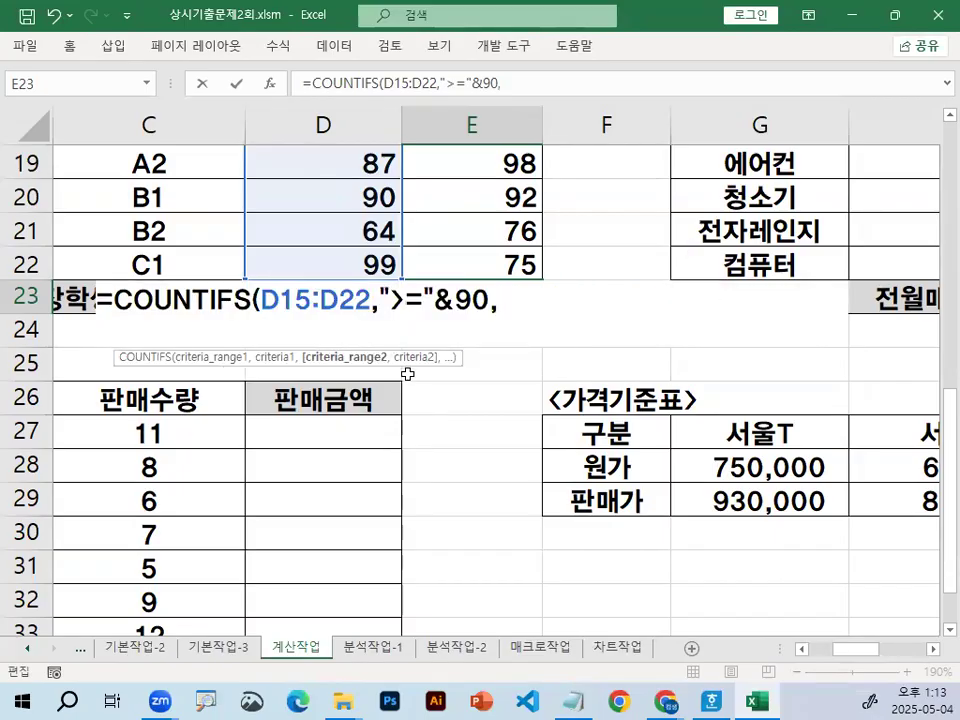
scroll(417, 372, "up", 2)
left_click_drag(480, 242, 481, 460)
scroll(481, 460, "down", 2)
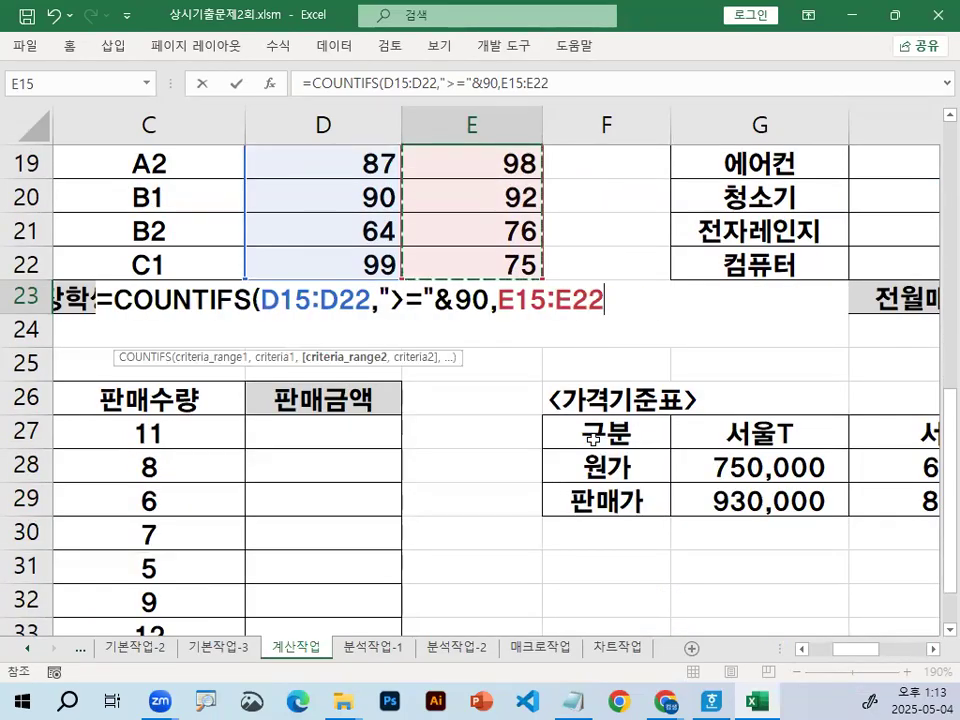
type(",\">=\"&90")
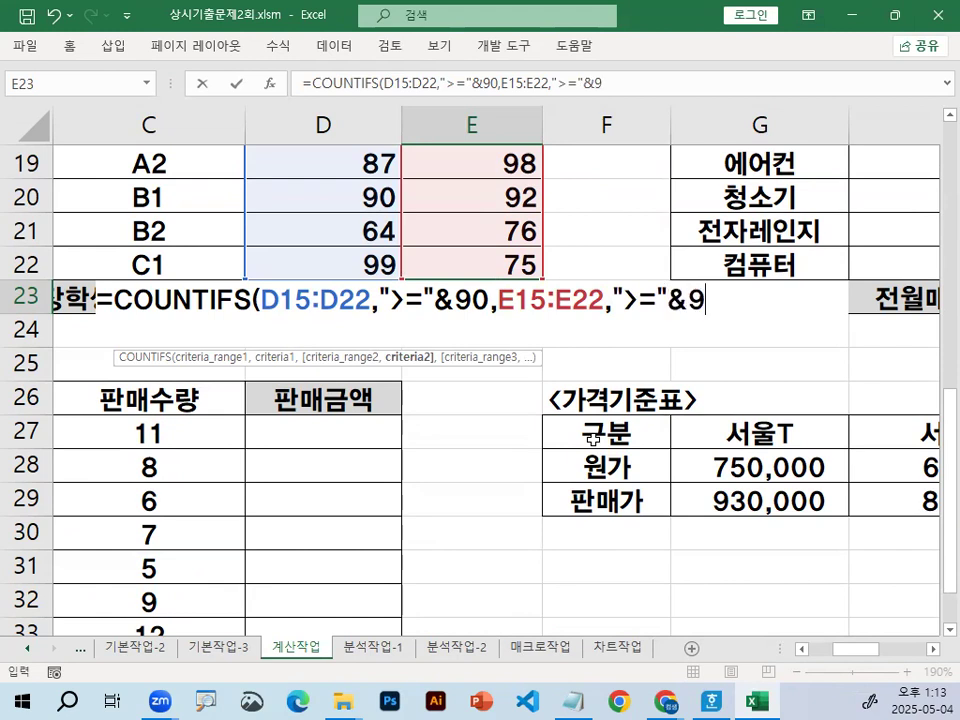
type(")")
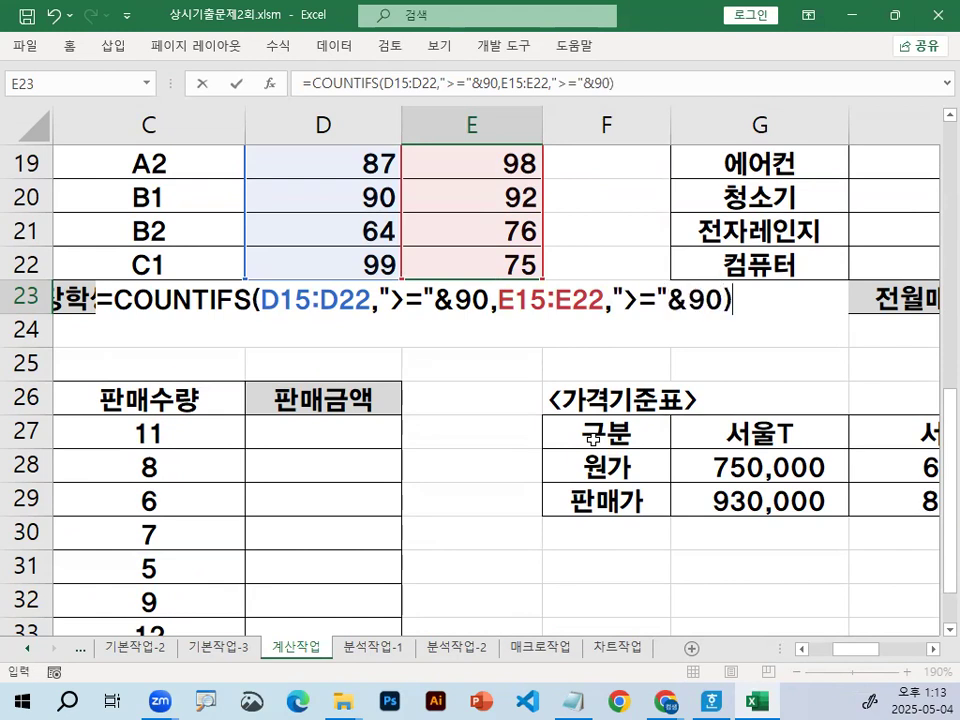
key("Return")
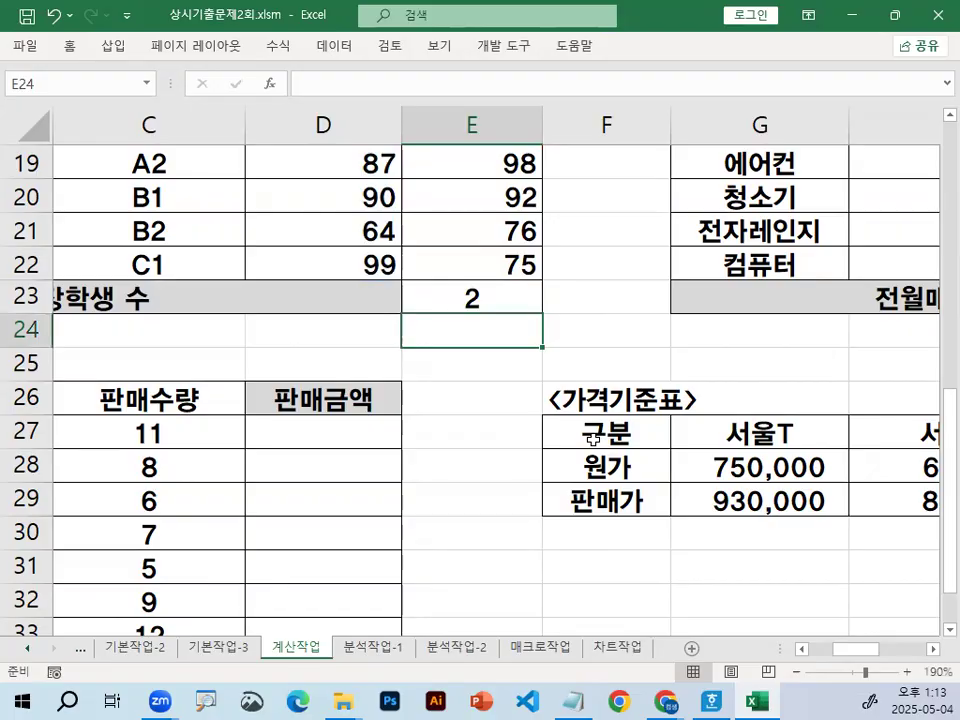
Step: Reopen the formula in E23, mark the first criterion and rewrite it as ">=90"
double_click(499, 300)
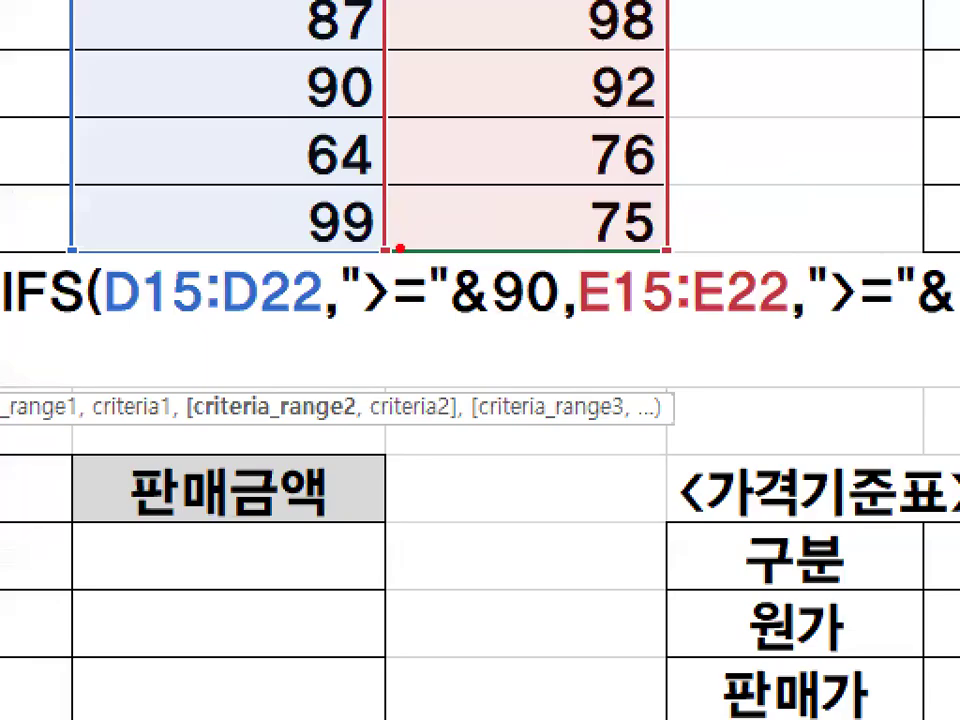
left_click_drag(408, 277, 441, 253)
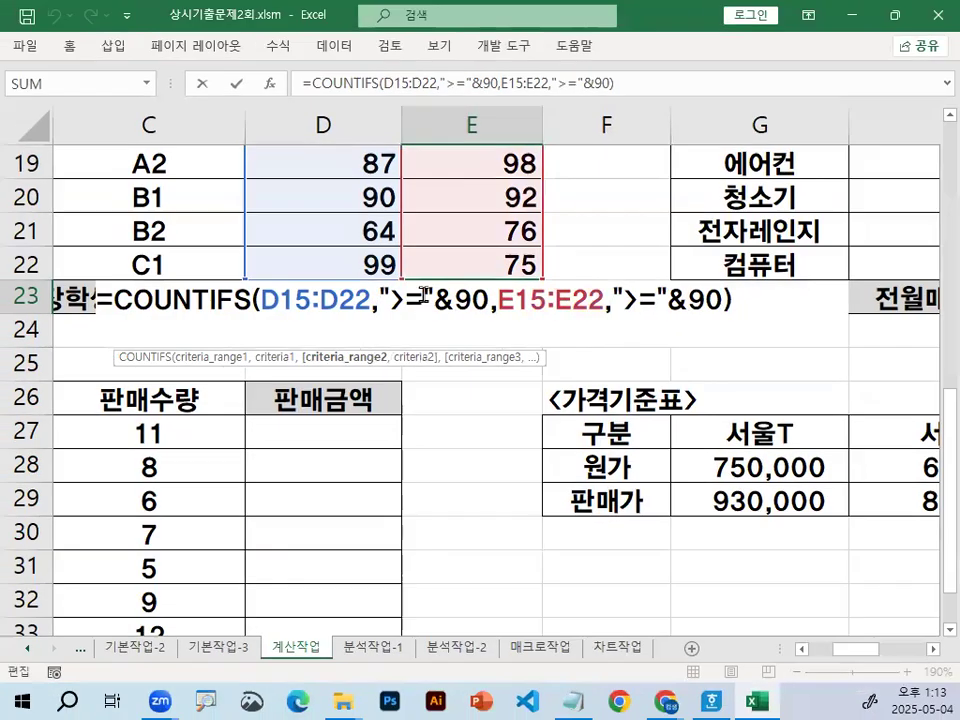
left_click_drag(425, 282, 488, 280)
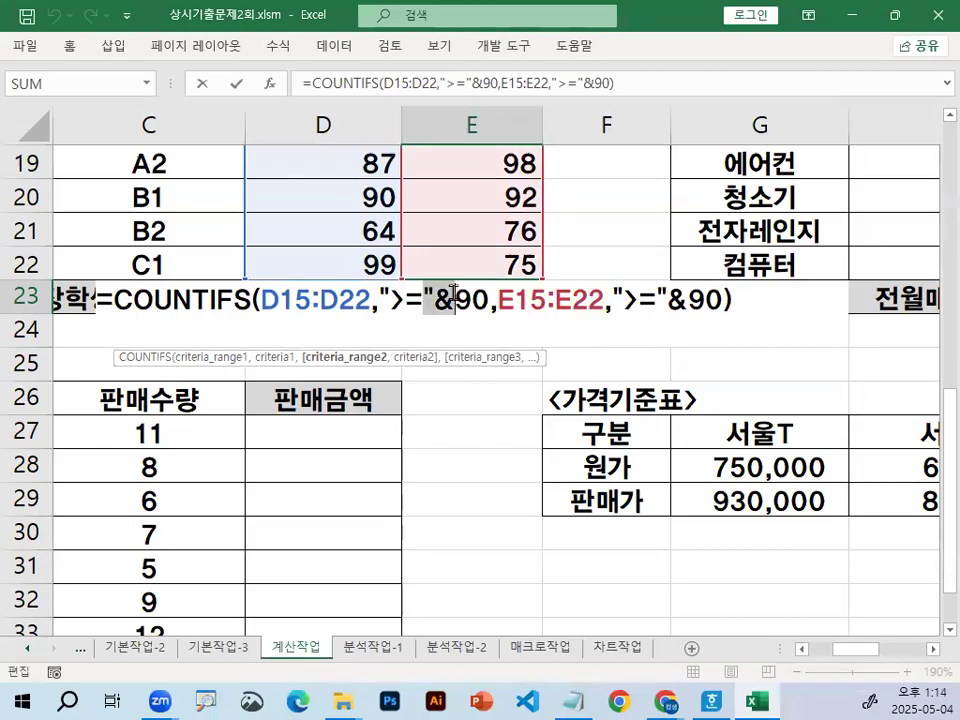
key("Delete")
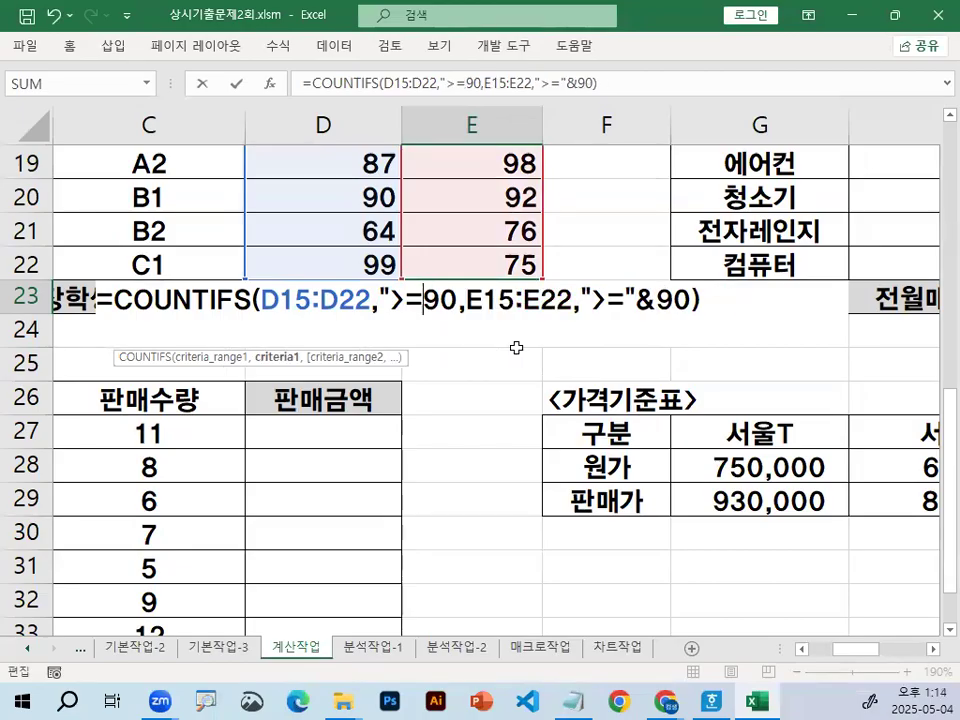
left_click(460, 298)
type("\"")
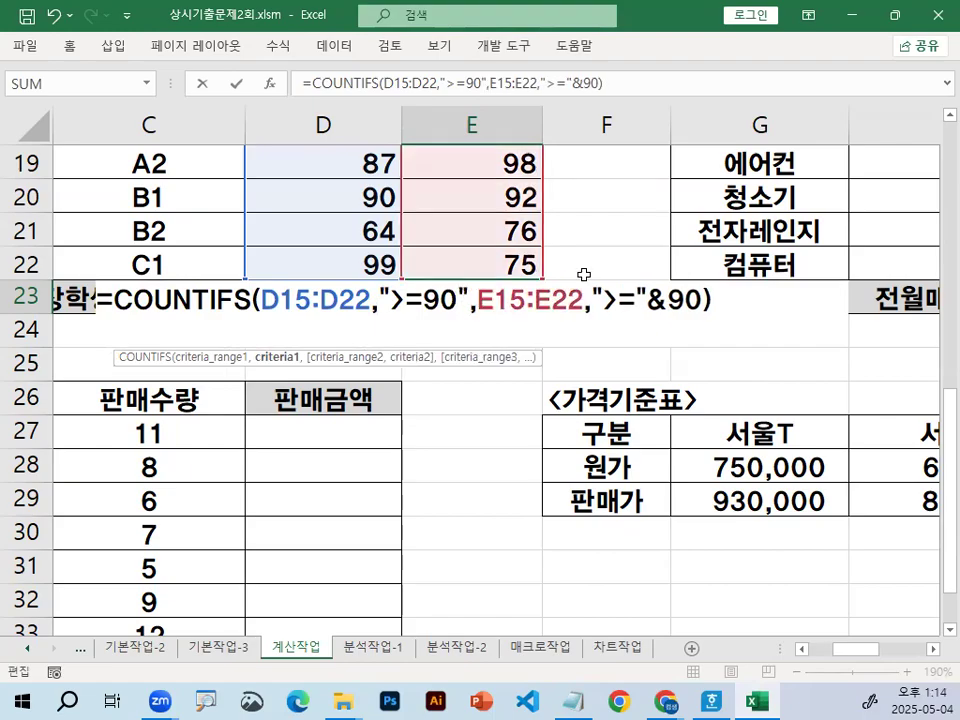
Step: Rewrite the criterion for the 기말고사 range E15:E22 as ">=90"
left_click(637, 297)
key("Delete")
key("Delete")
key("Right")
key("Right")
type("\"")
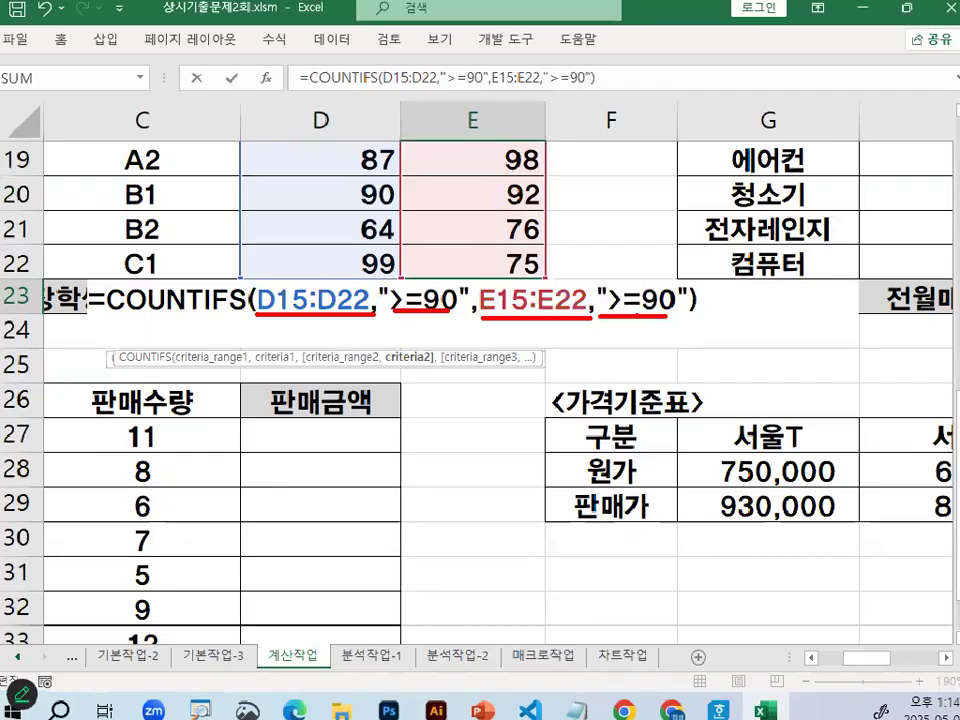
Step: Append &"명" to the COUNTIFS formula in E23 and enter it
type("&")
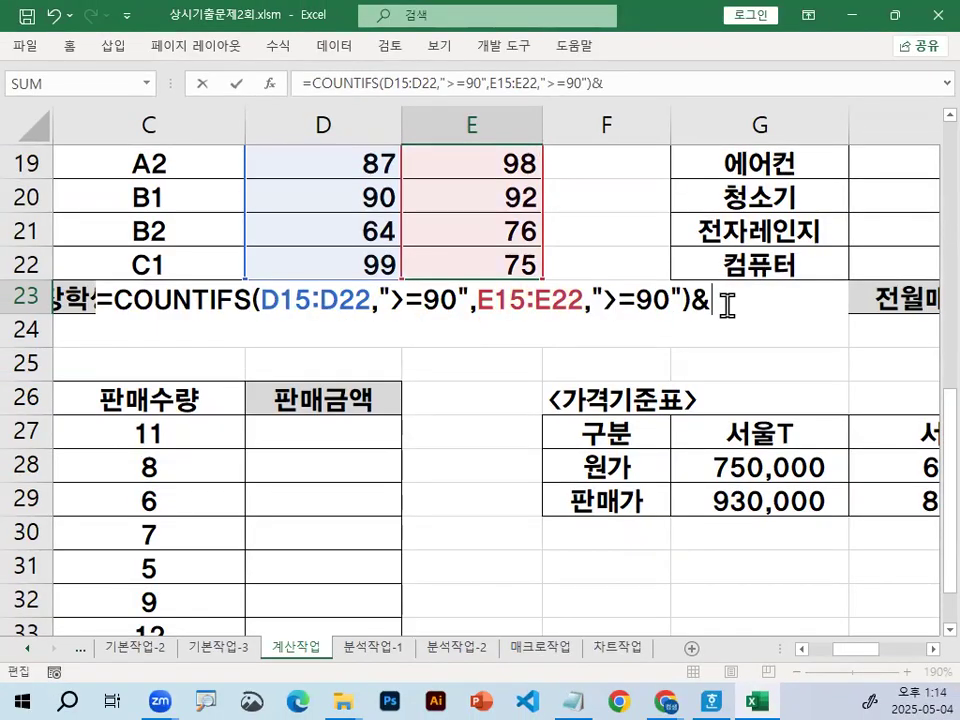
type("\"명")
key("Return")
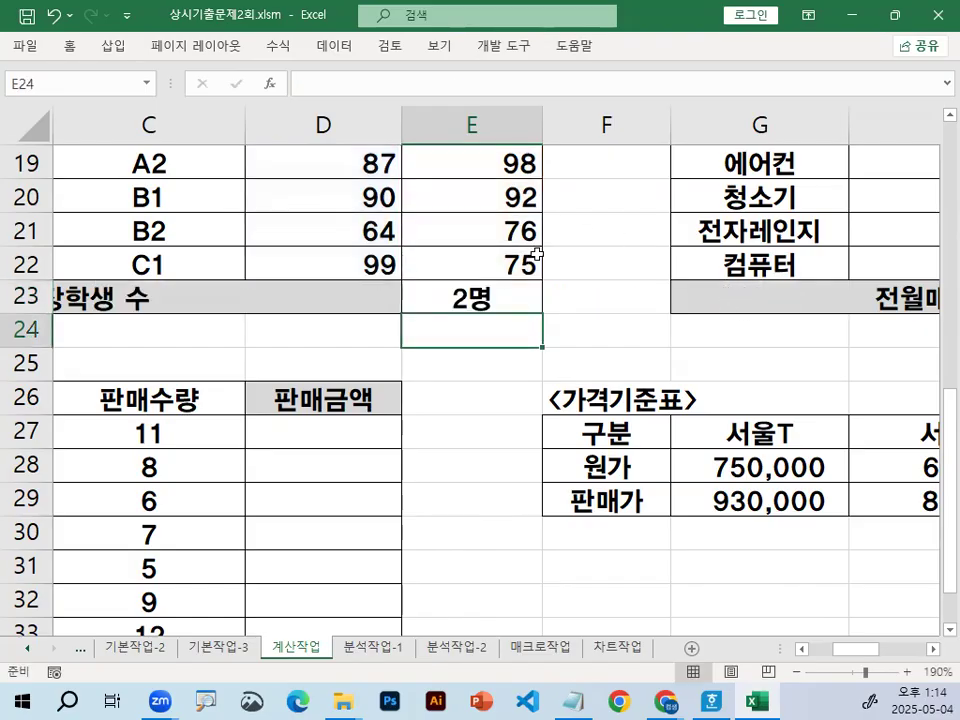
Step: Copy the finished COUNTIFS formula from E23 into the Notepad class notes, directly below the line &"명"
key("Up")
scroll(605, 296, "up", 1)
scroll(506, 433, "up", 3)
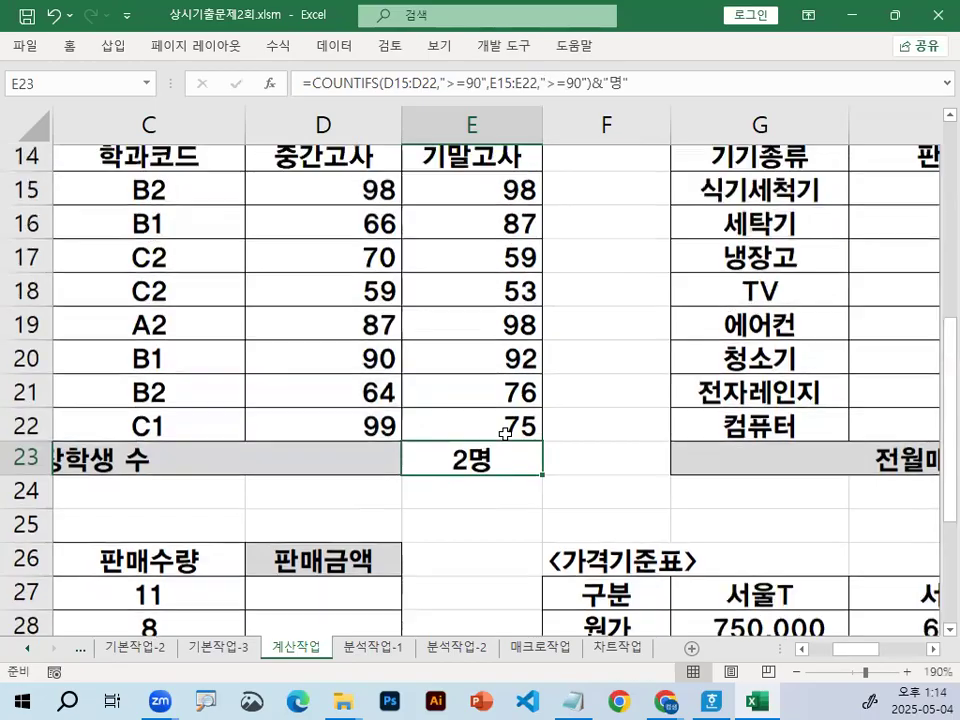
left_click(666, 79)
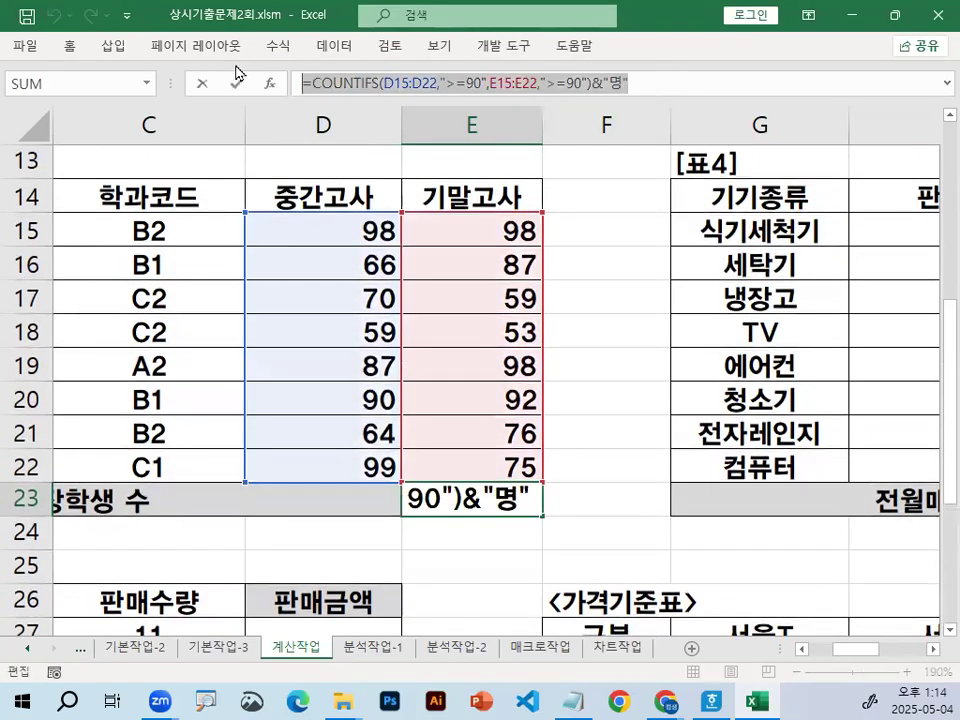
key("Escape")
left_click(572, 700)
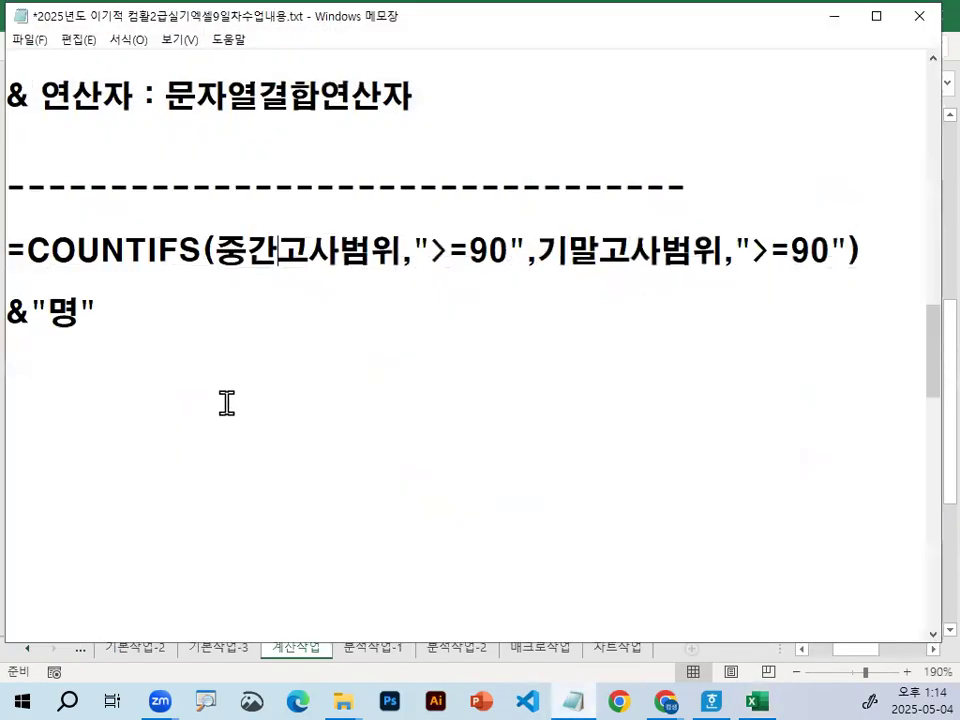
type("=COUNTIFS(D15:D22,\">=90\",E15:E22,\">=90\")&\"명\"")
left_click(256, 362)
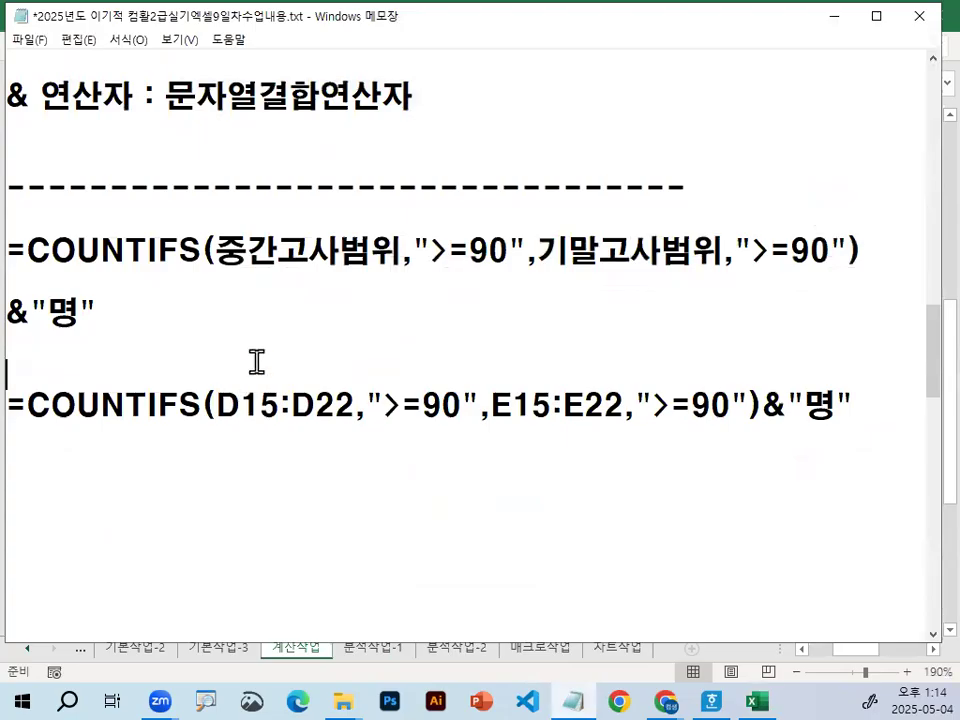
key("Delete")
Step: Emphasize the pasted COUNTIFS formula in the notes with a red underline, and clear the mark
scroll(536, 335, "up", 1)
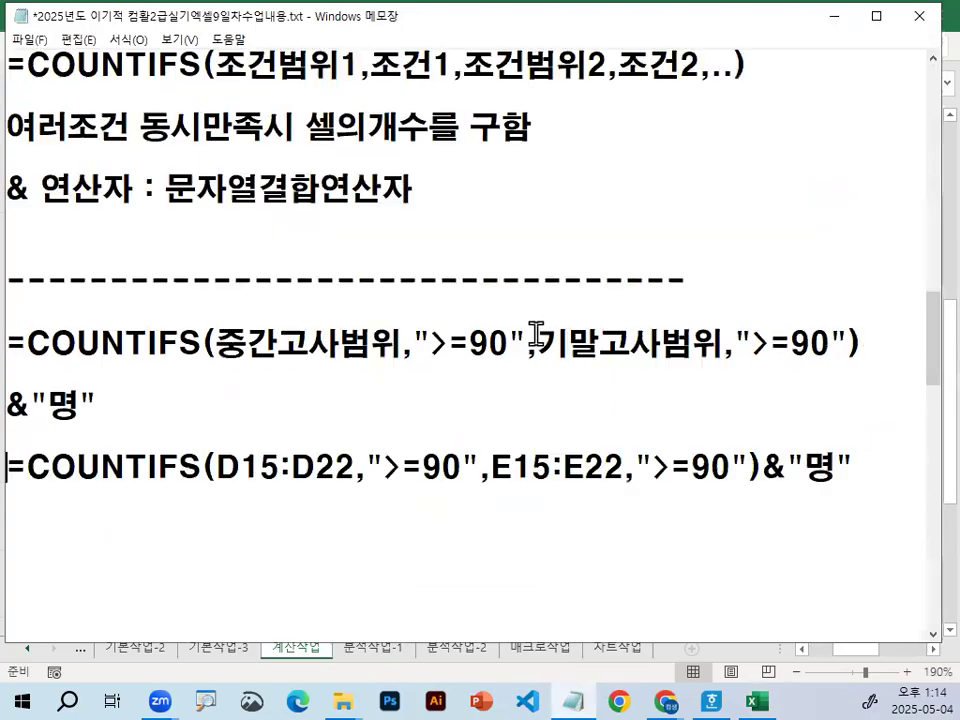
scroll(536, 335, "down", 1)
left_click_drag(37, 303, 884, 305)
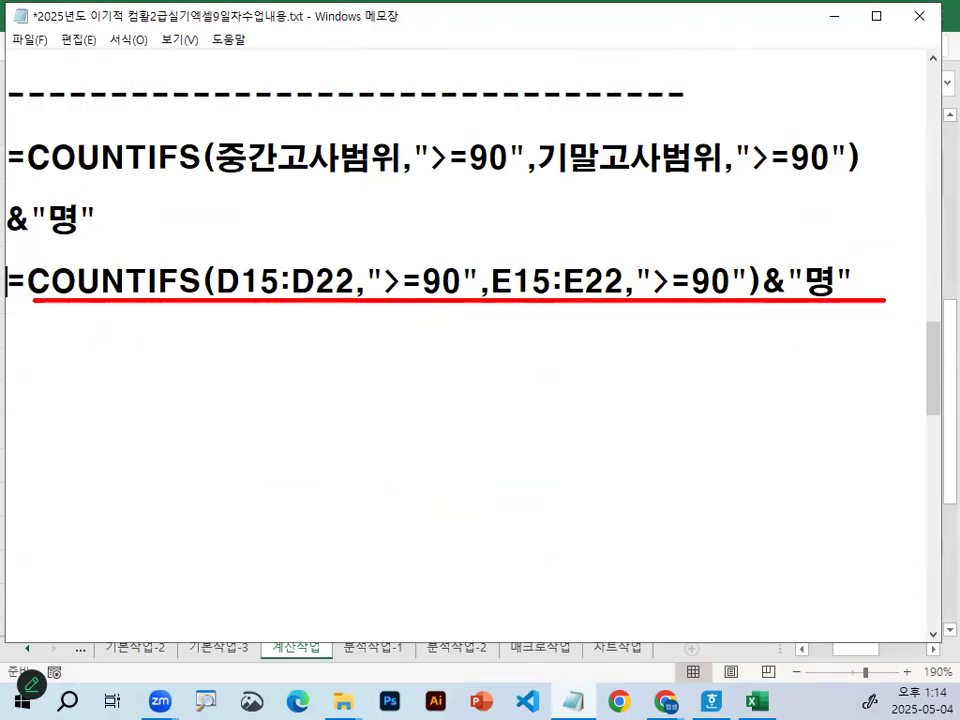
key("Escape")
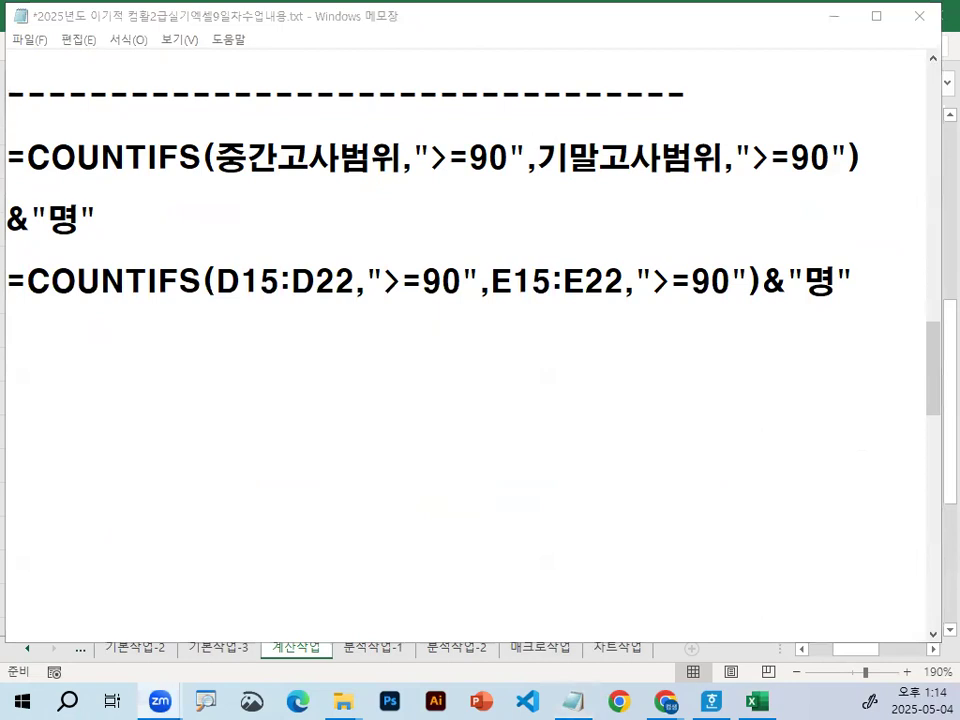
Step: Add a dashed separator line below the pasted COUNTIFS formula and minimize the notes
left_click(579, 380)
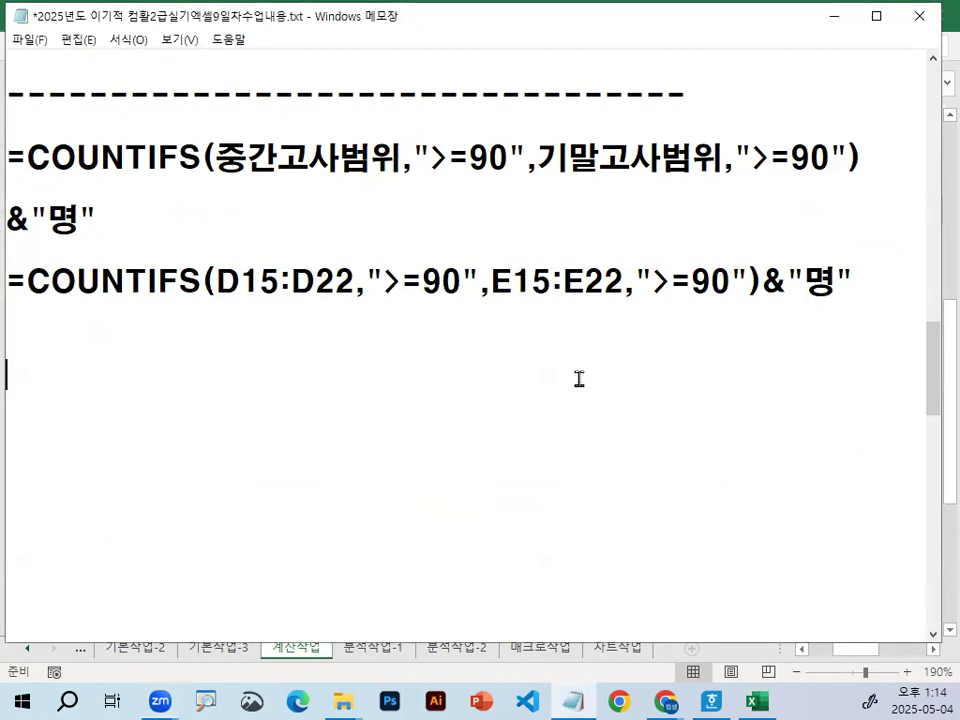
type("--------------------------------------")
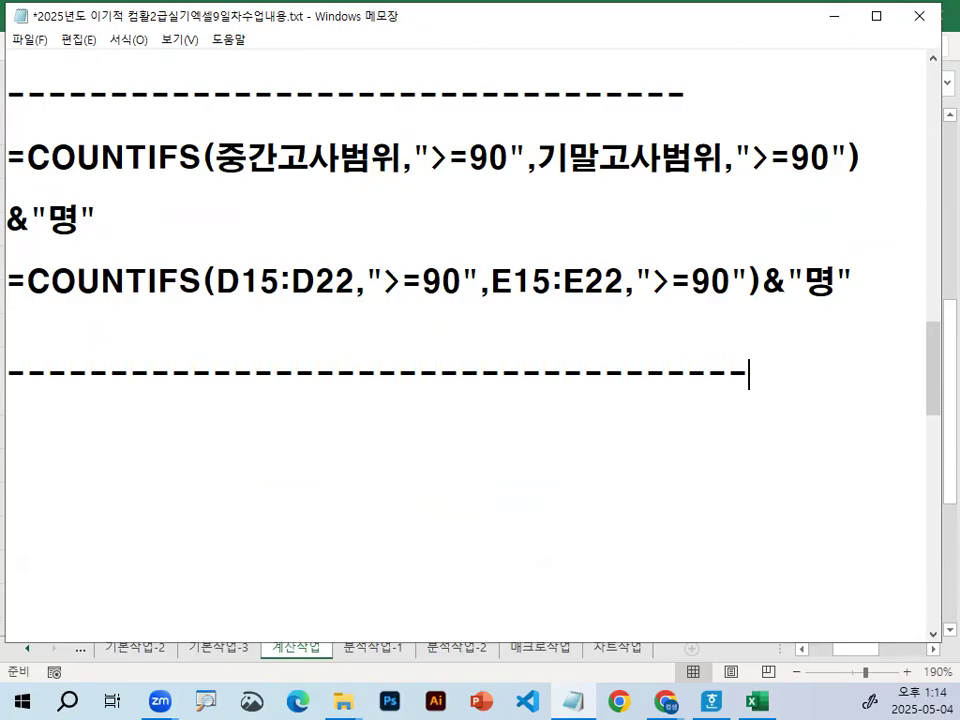
left_click(831, 16)
Step: Bring [표4] into view on the 계산작업 sheet and select the 전월매출액 values J15:J22
left_click(760, 433)
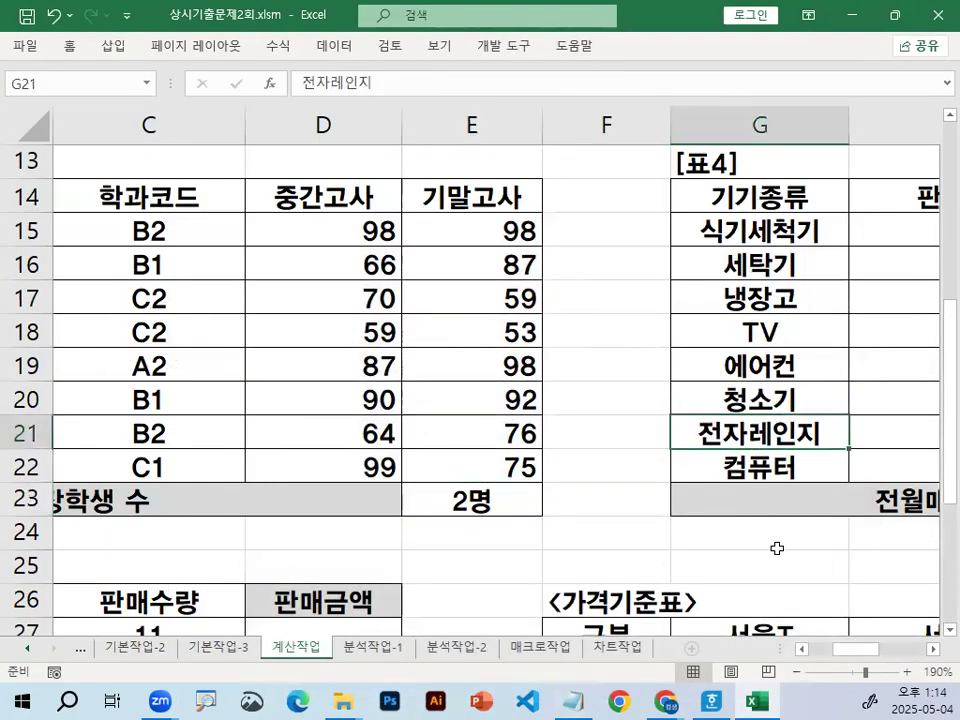
left_click(934, 650)
left_click(934, 650)
left_click(934, 650)
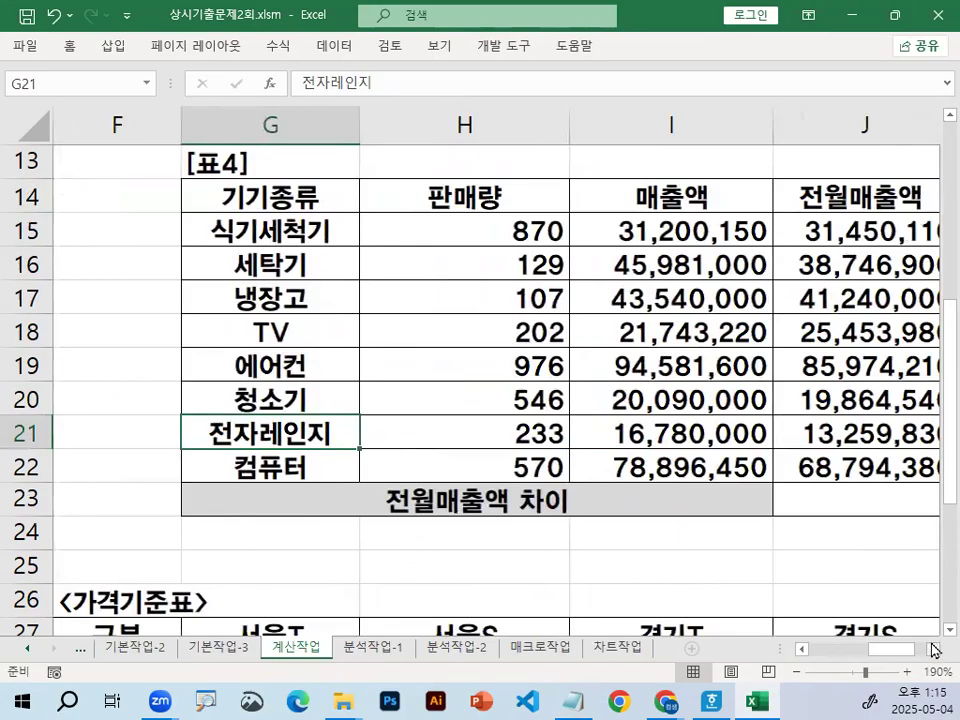
left_click_drag(793, 229, 843, 464)
left_click(919, 650)
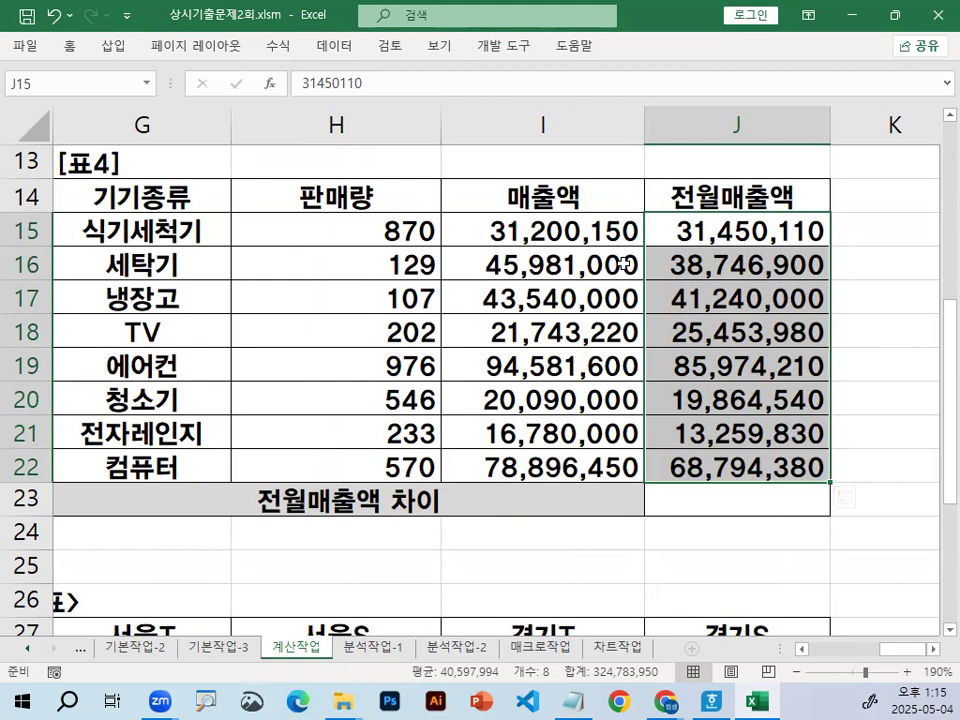
Step: Return to the Notepad notes and add the heading "4번문항" below the separator line
left_click(582, 690)
type("4번문항")
key("Return")
Step: Write the note "=LARGE(범위,K) : 범위에서 K번째 큰값" under the 4번문항 heading, followed by several blank lines
type("=LAR")
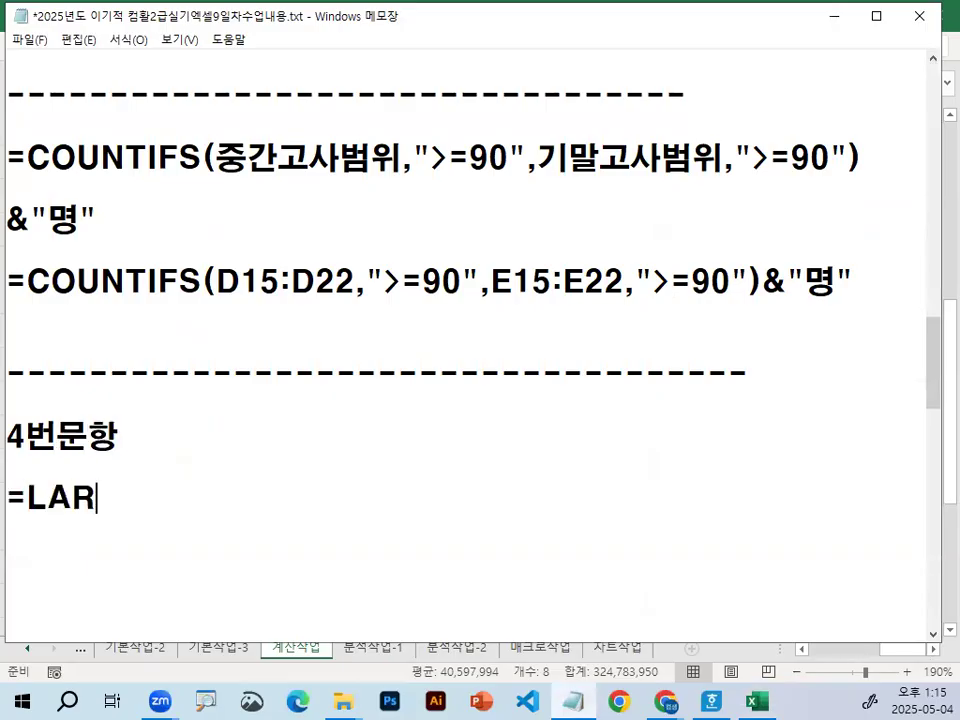
type("GE(범위")
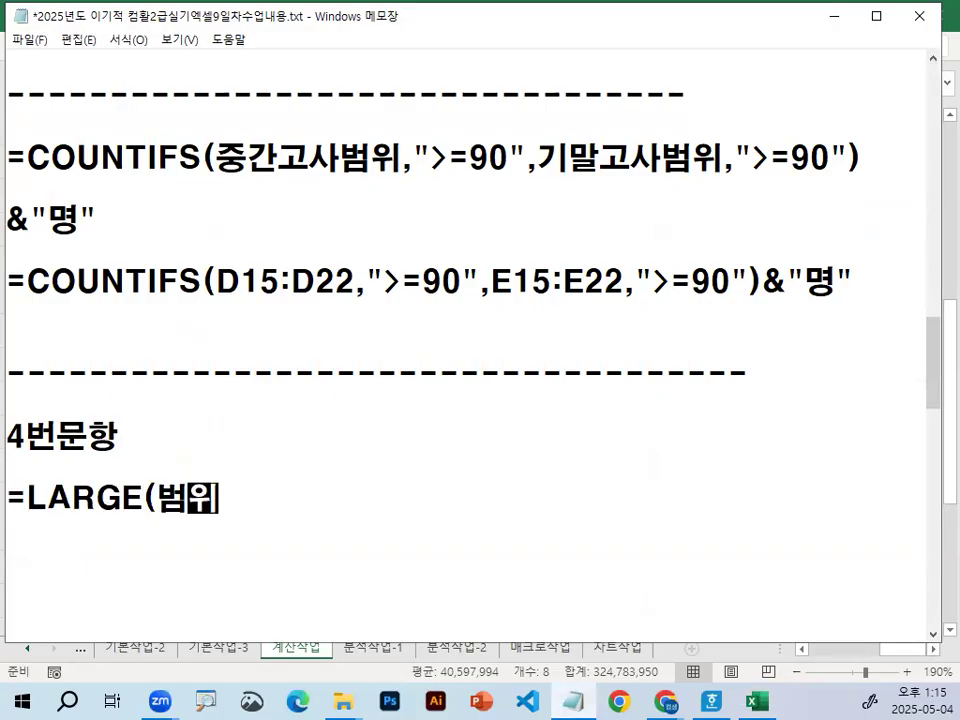
type(",ㅏ)")
key("BackSpace")
key("BackSpace")
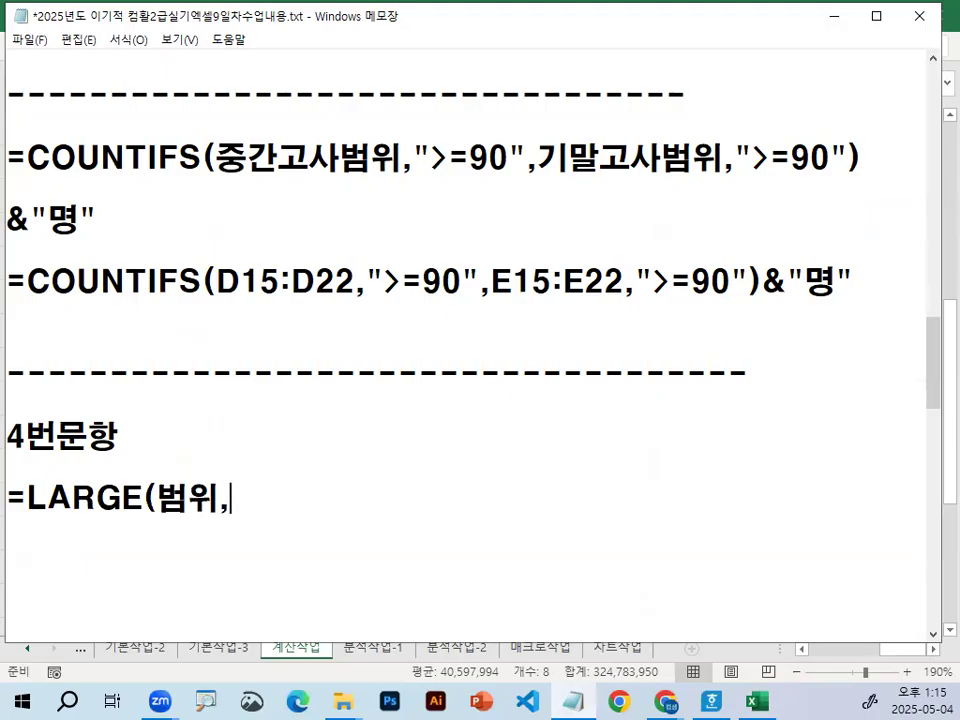
type("K) :")
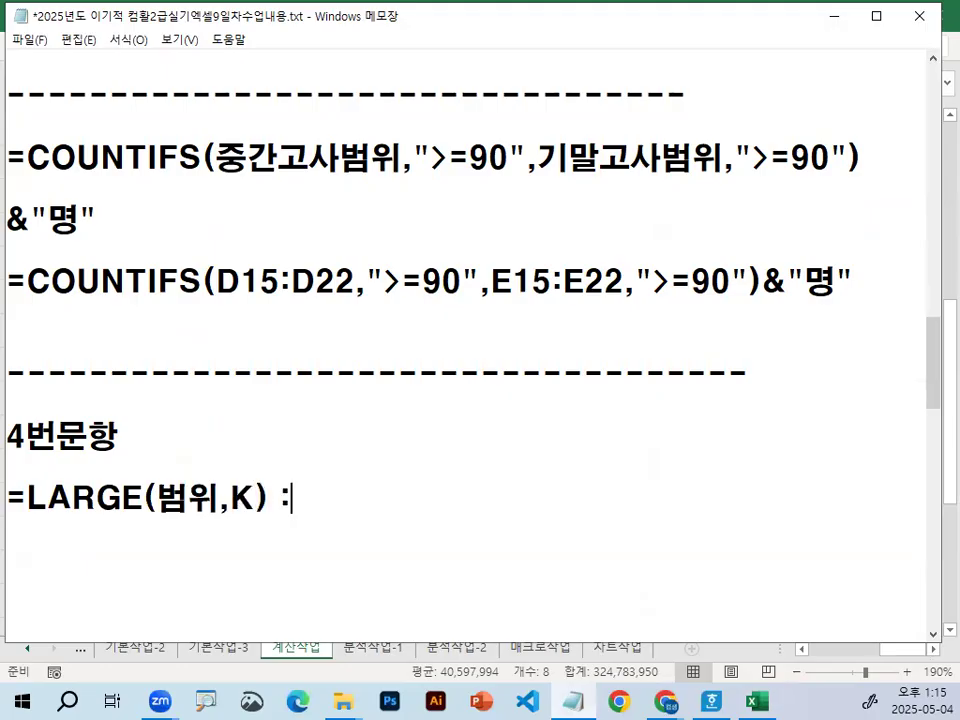
type(" QJAD")
key("BackSpace")
key("BackSpace")
key("BackSpace")
key("BackSpace")
key("Hangul")
type("범위")
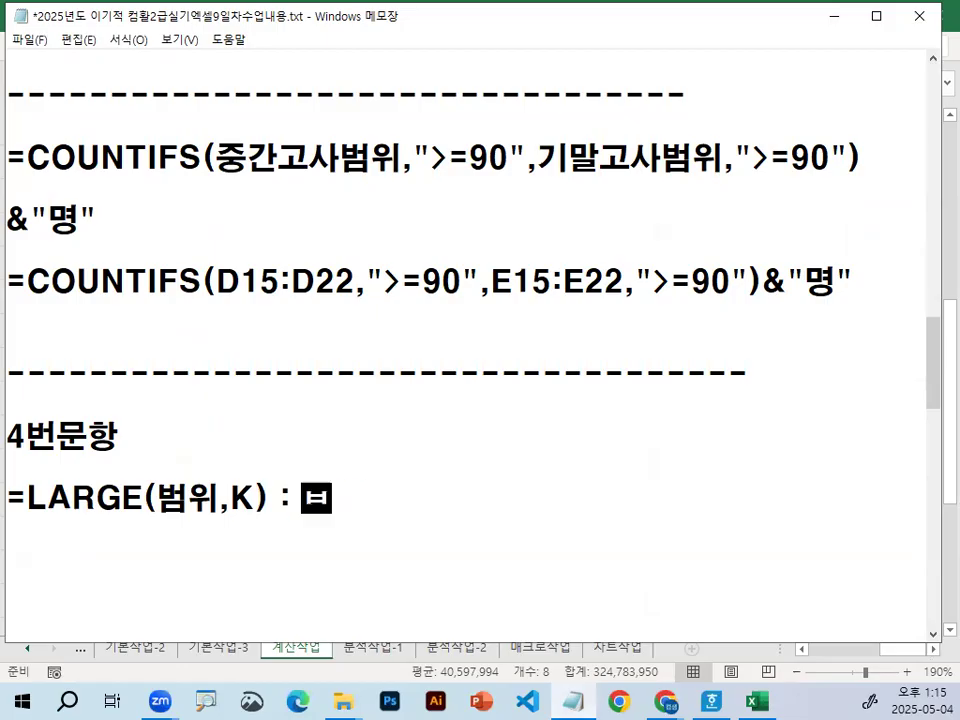
type("에서")
key("Hangul")
type("K")
key("Hangul")
type("번째 큰값")
key("Return")
key("Return")
key("Return")
key("Return")
key("Return")
key("Return")
key("Return")
Step: Duplicate the LARGE syntax line onto the line below it
key("Up")
key("Up")
key("Up")
key("Up")
key("Up")
key("Up")
key("Up")
key("Up")
key("Up")
key("Up")
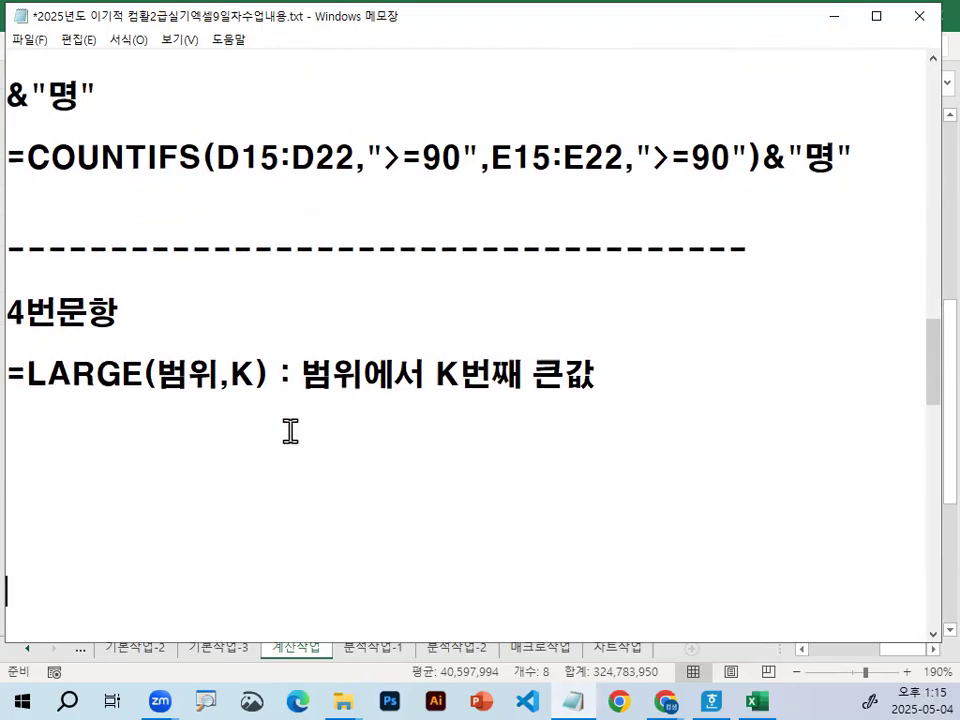
key("Down")
key("shift+End")
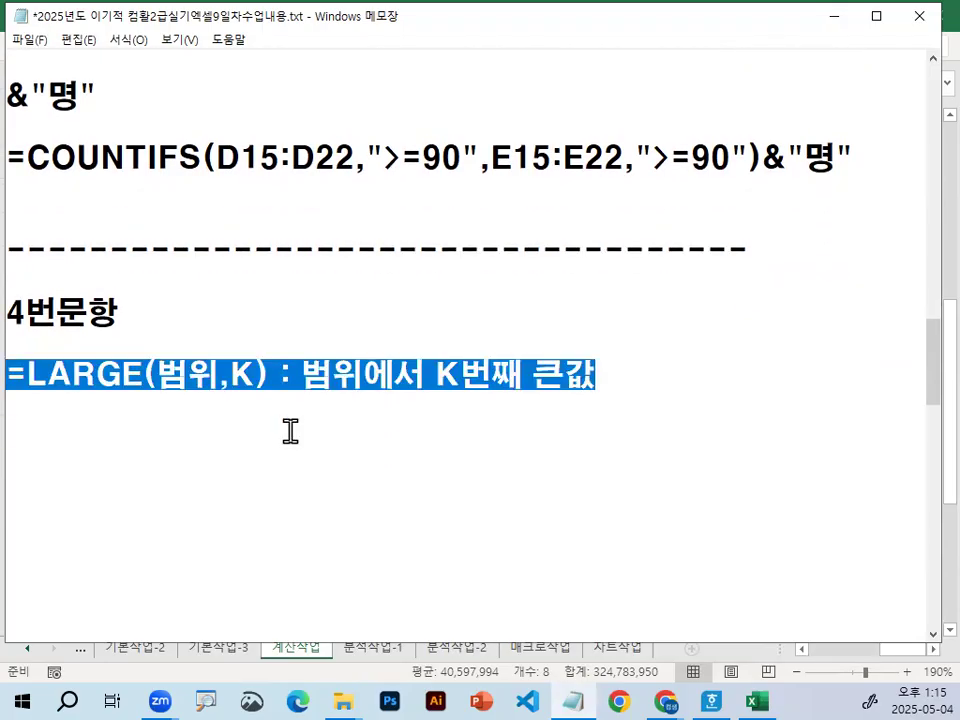
key("ctrl+c")
key("Down")
key("ctrl+v")
Step: Change the function name in the duplicated line from LARGE to SMALL
key("Left")
key("Left")
key("Left")
key("Left")
key("Left")
key("Left")
key("Left")
key("Left")
key("Left")
key("Left")
key("Left")
key("Delete")
key("Delete")
key("Delete")
key("Delete")
key("Delete")
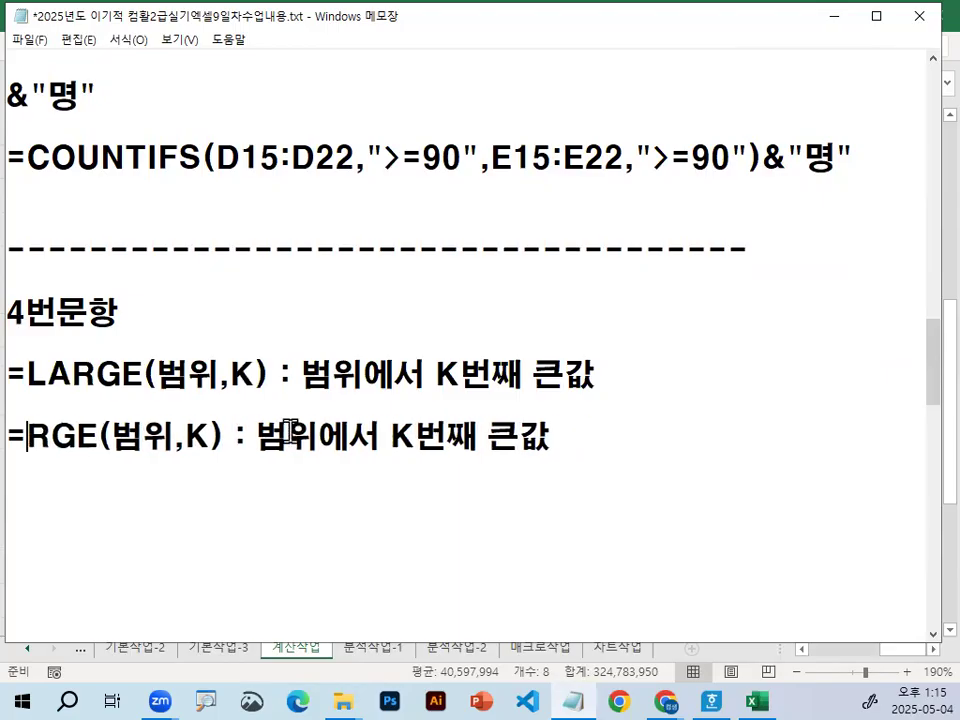
type("SMALL")
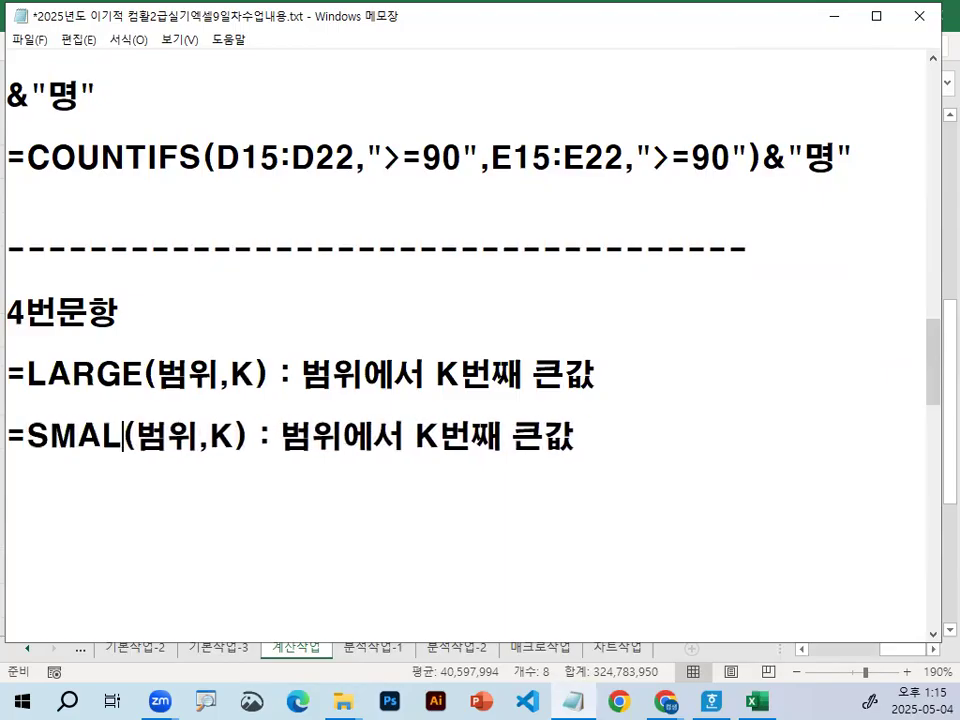
Step: Replace 큰 with 작은 in the SMALL line so its description reads "범위에서 K번째 작은값"
key("Right")
key("Right")
key("Right")
key("Right")
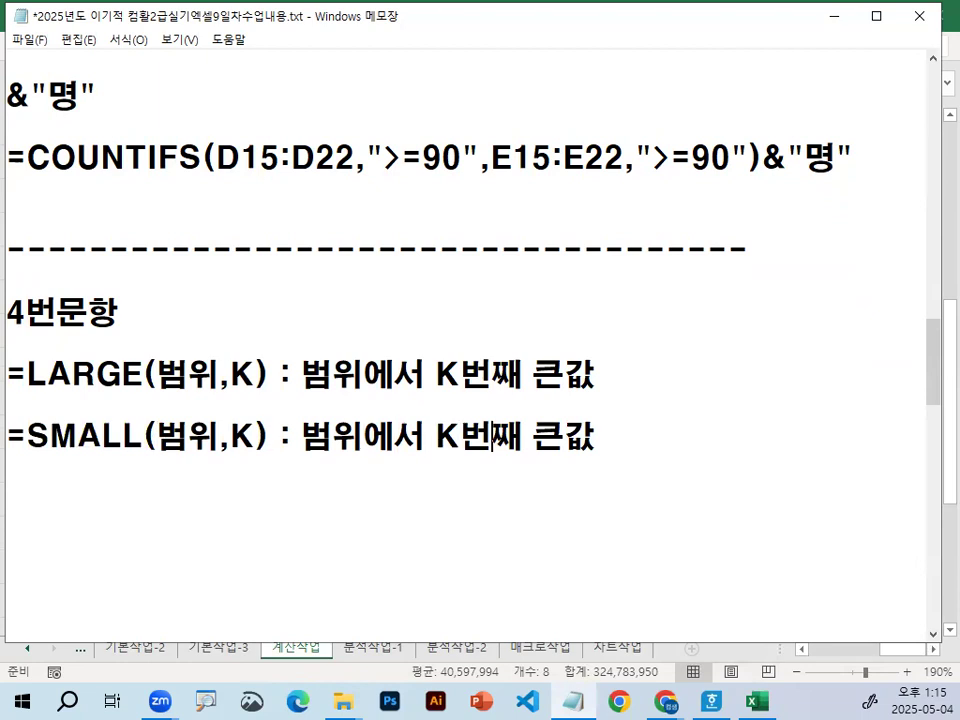
key("Delete")
type("작은")
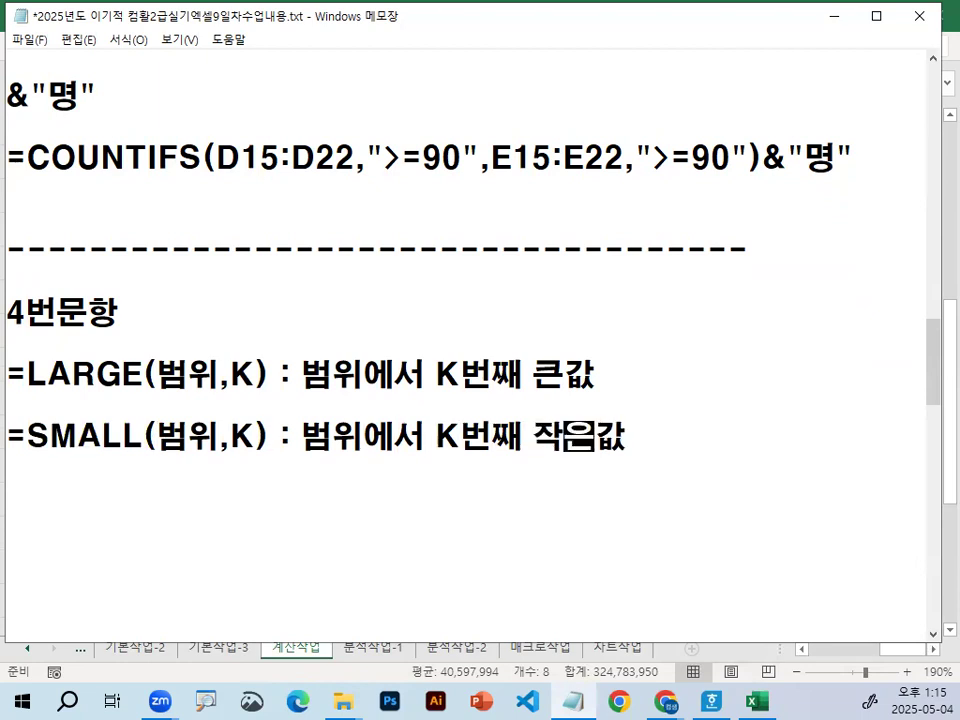
Step: Add a dashed separator line below the SMALL description, followed by several blank lines
key("Return")
key("Return")
key("Return")
type("-----------------------------------")
key("Return")
key("Return")
key("Return")
key("Return")
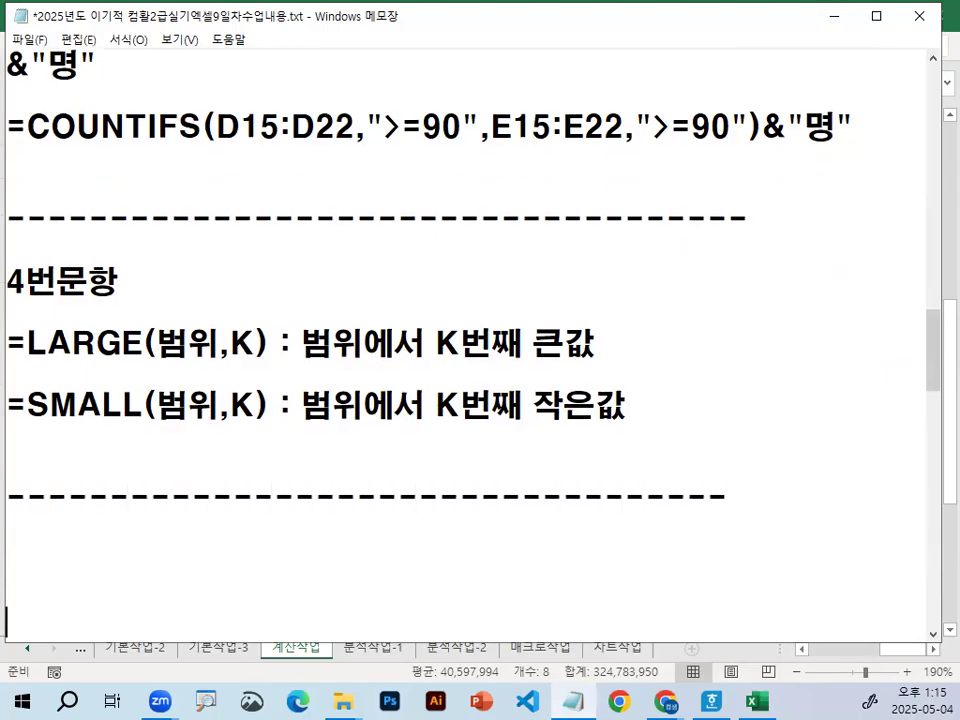
key("Return")
key("Return")
key("Return")
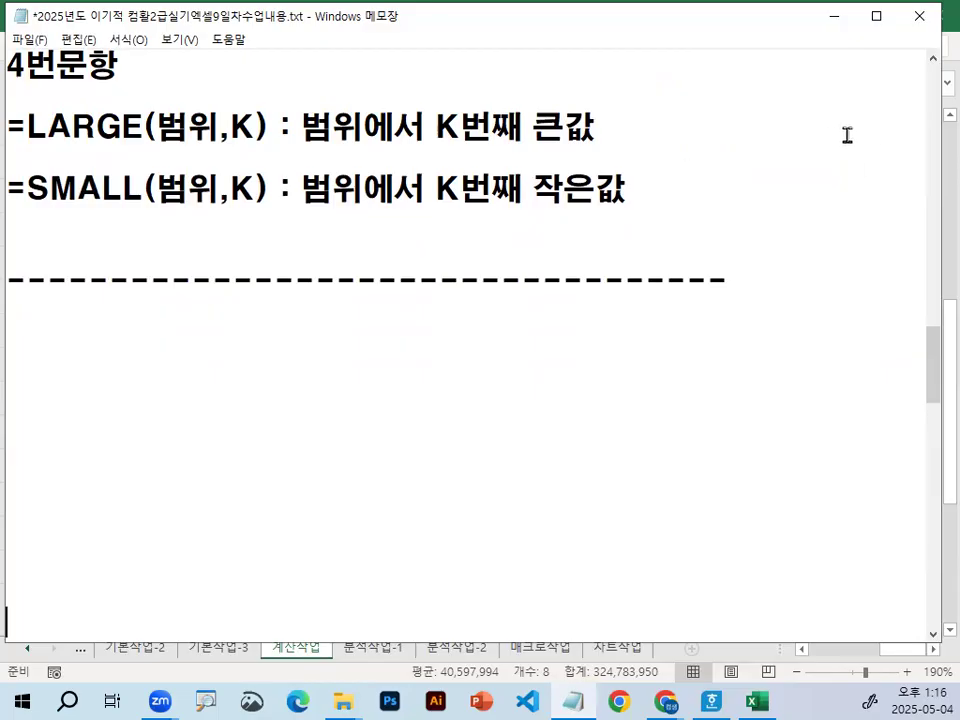
Step: Start the question's formula with "=LARGE(" directly below the new separator line
left_click(195, 334)
type("=")
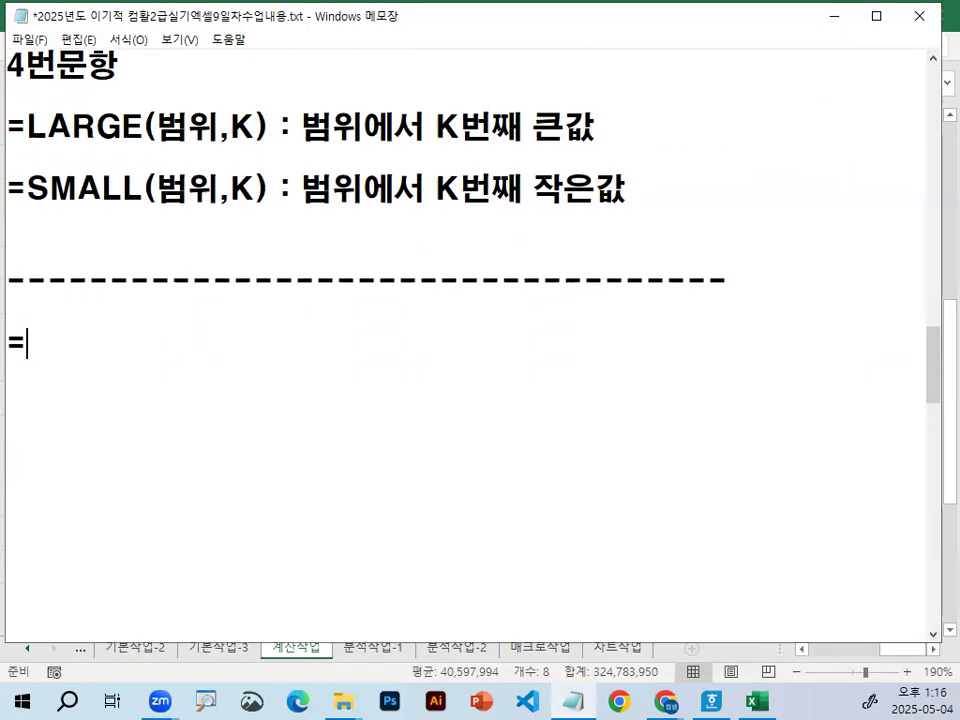
type("LARGE(")
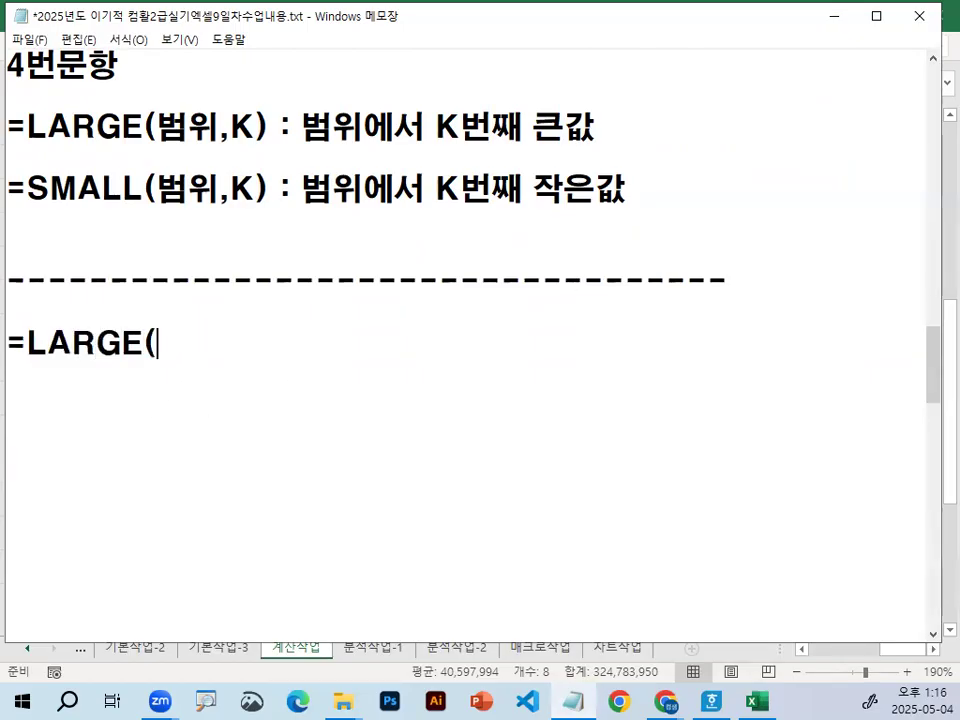
type("WJ")
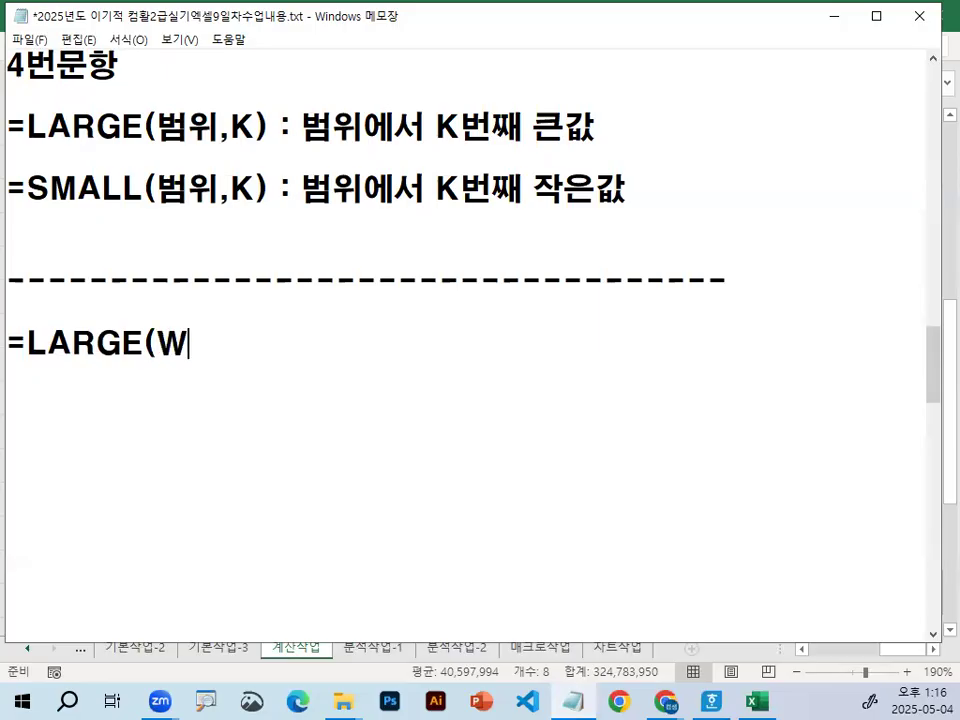
key("BackSpace")
key("BackSpace")
type("전")
key("BackSpace")
key("BackSpace")
key("BackSpace")
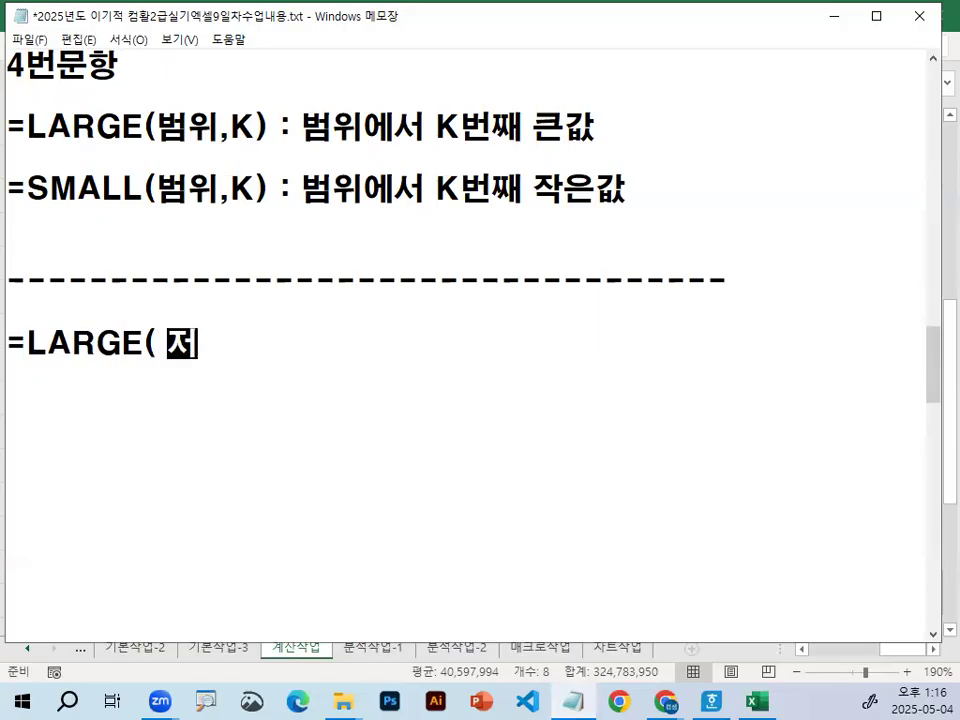
Step: Complete the LARGE call with the arguments "전원매출액범위,3)"
type("전월내추")
key("BackSpace")
key("BackSpace")
key("BackSpace")
key("BackSpace")
type("원매출액범이")
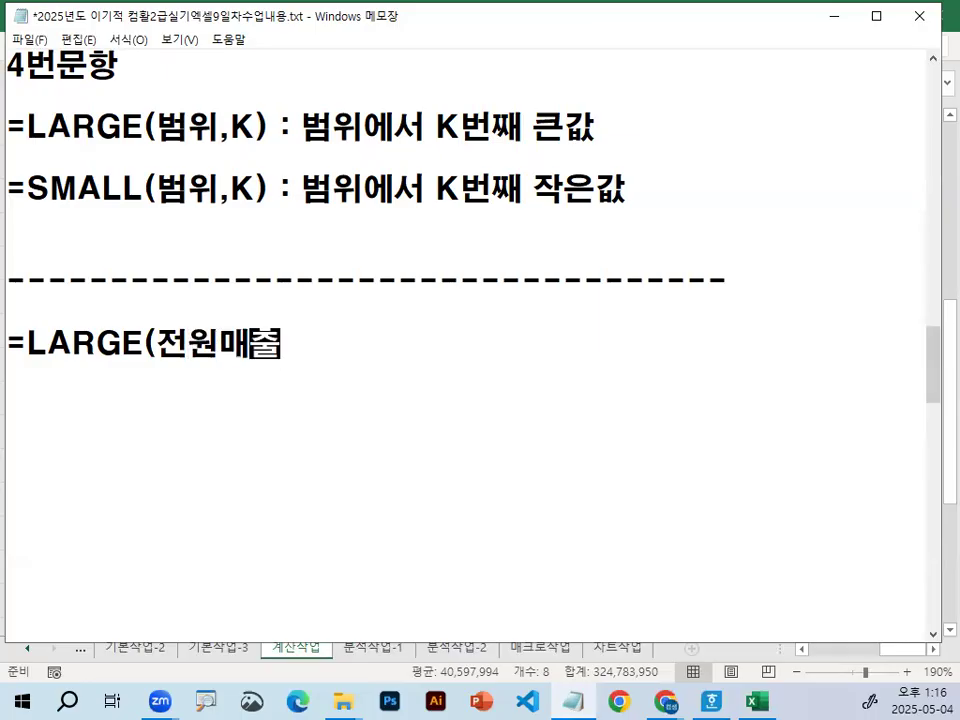
key("BackSpace")
key("BackSpace")
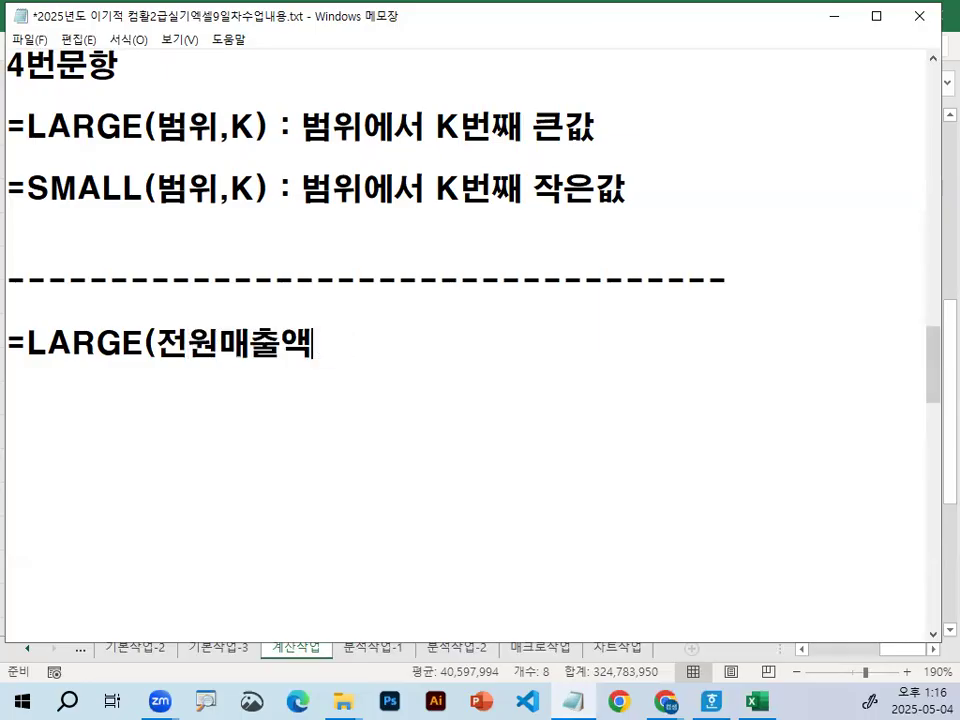
type("범위,")
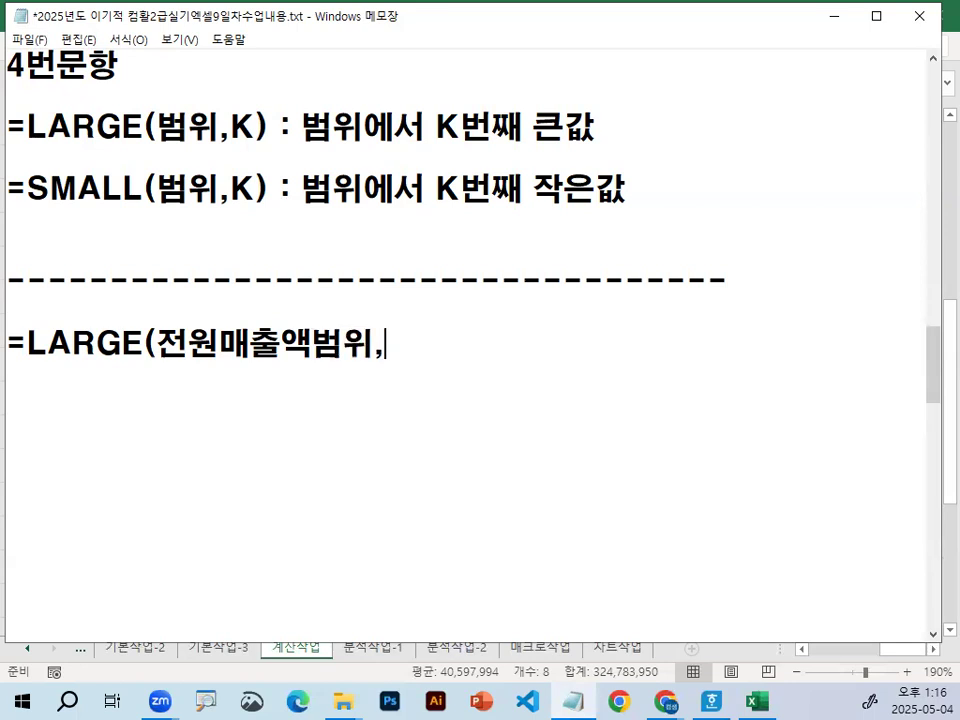
type("3)")
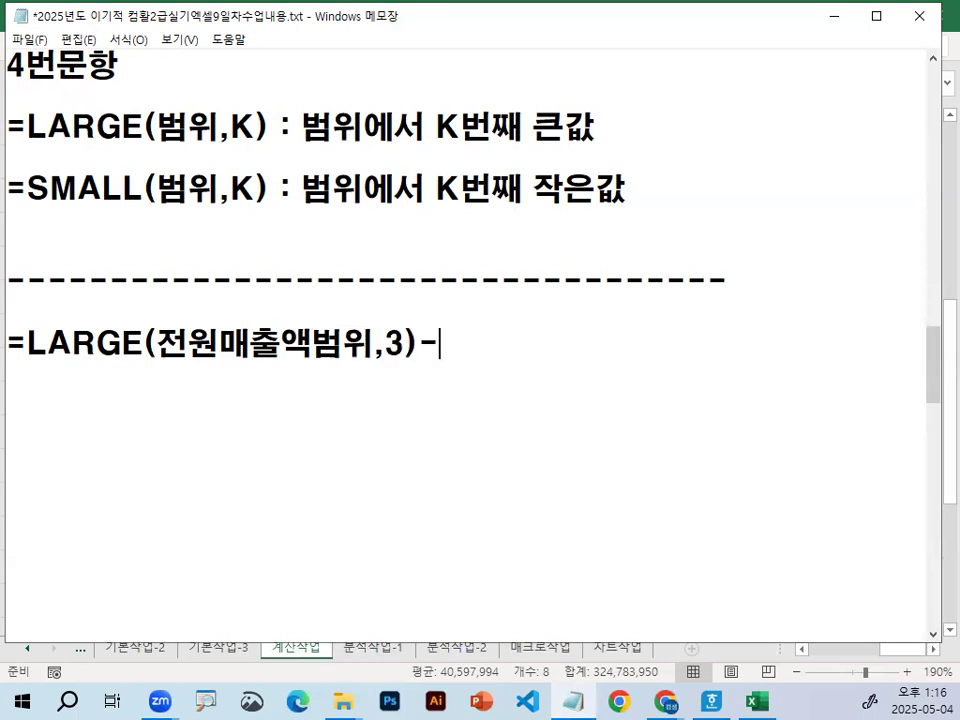
Step: Append "-SMALL(전월매출액범위,2)" to the LARGE expression in the notes
type("-SM")
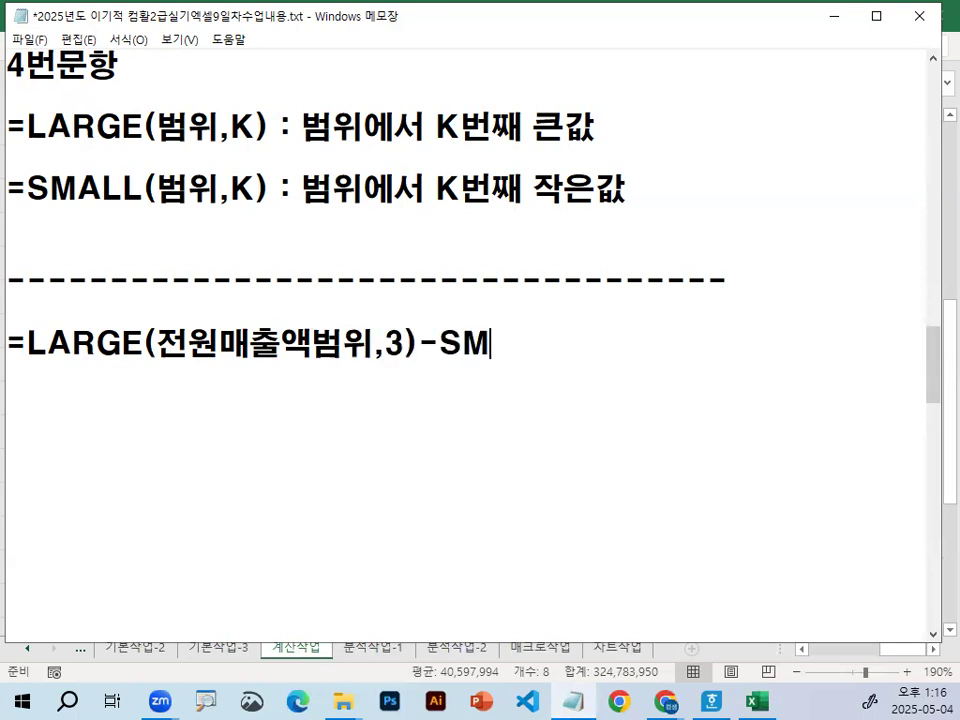
type("ALL(")
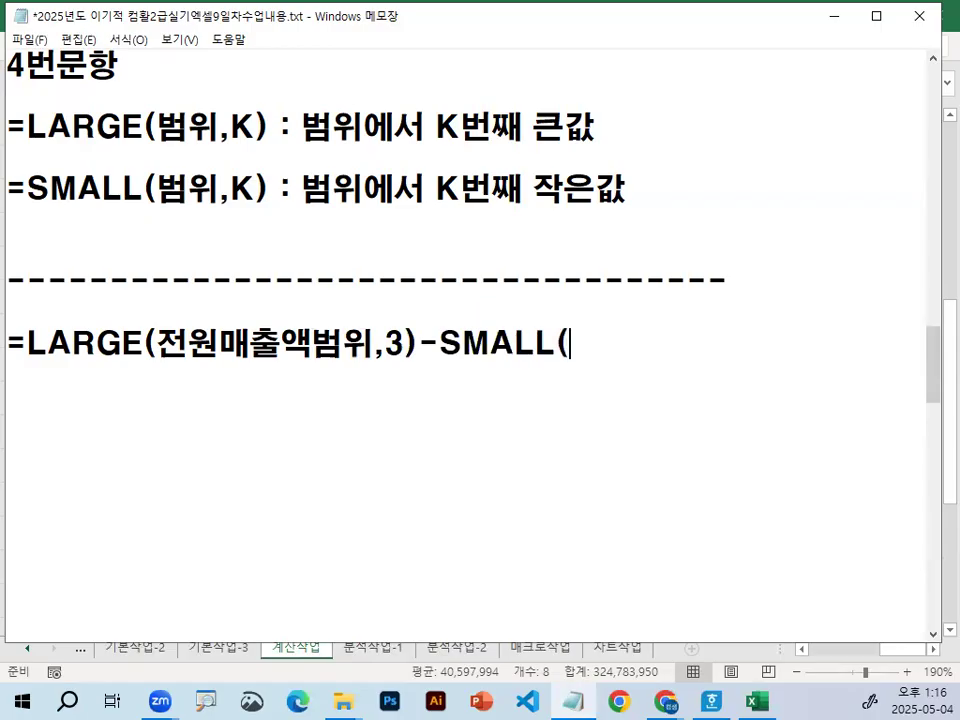
type("전월맻출액범위")
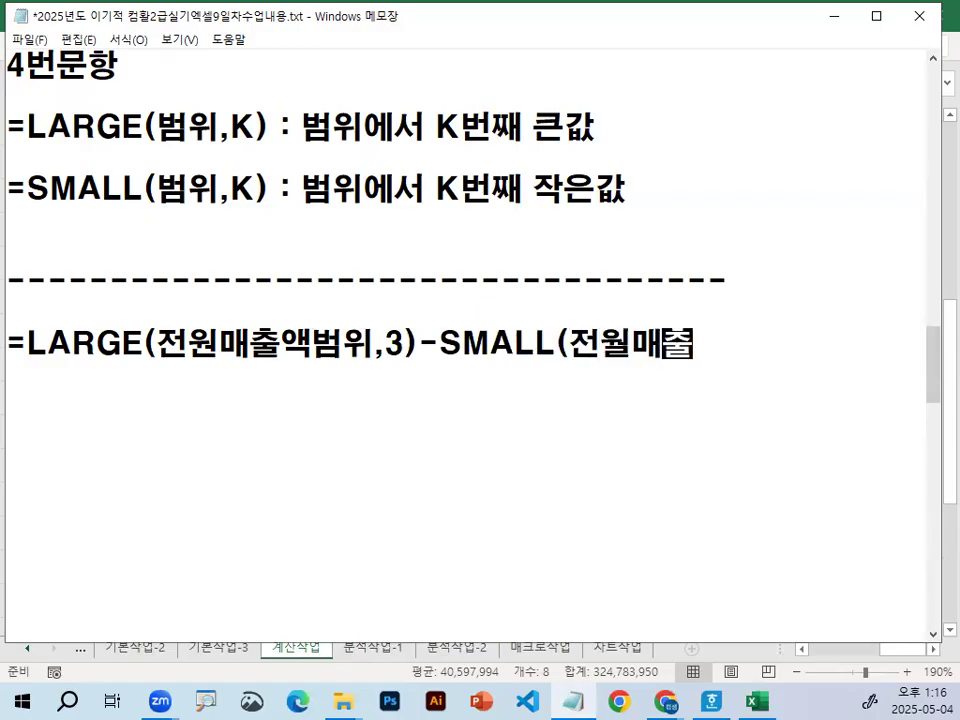
type(",")
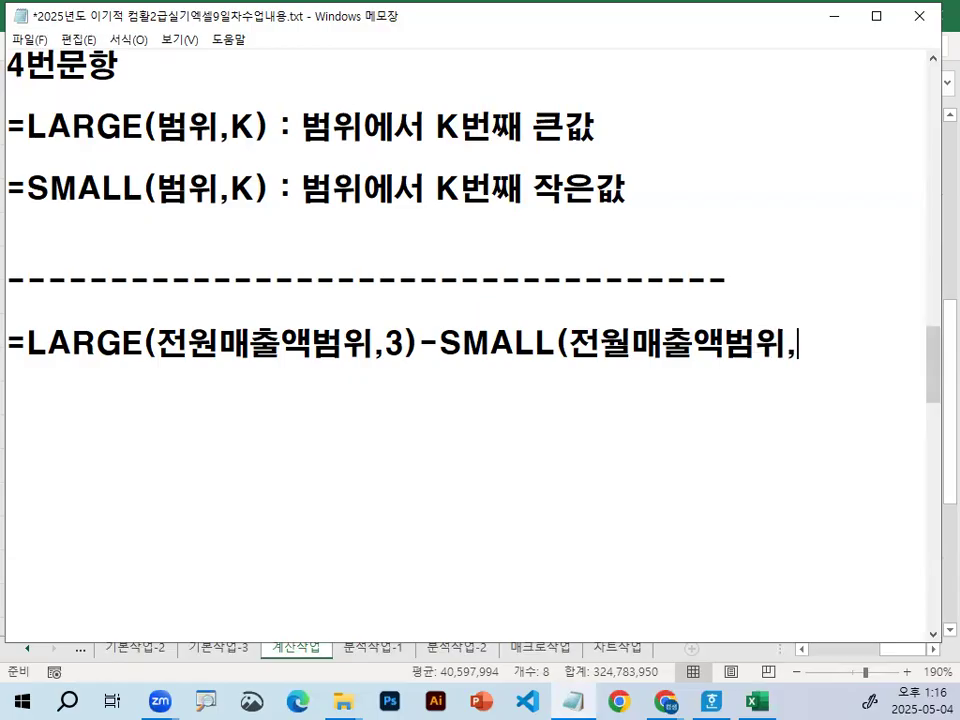
type("2)")
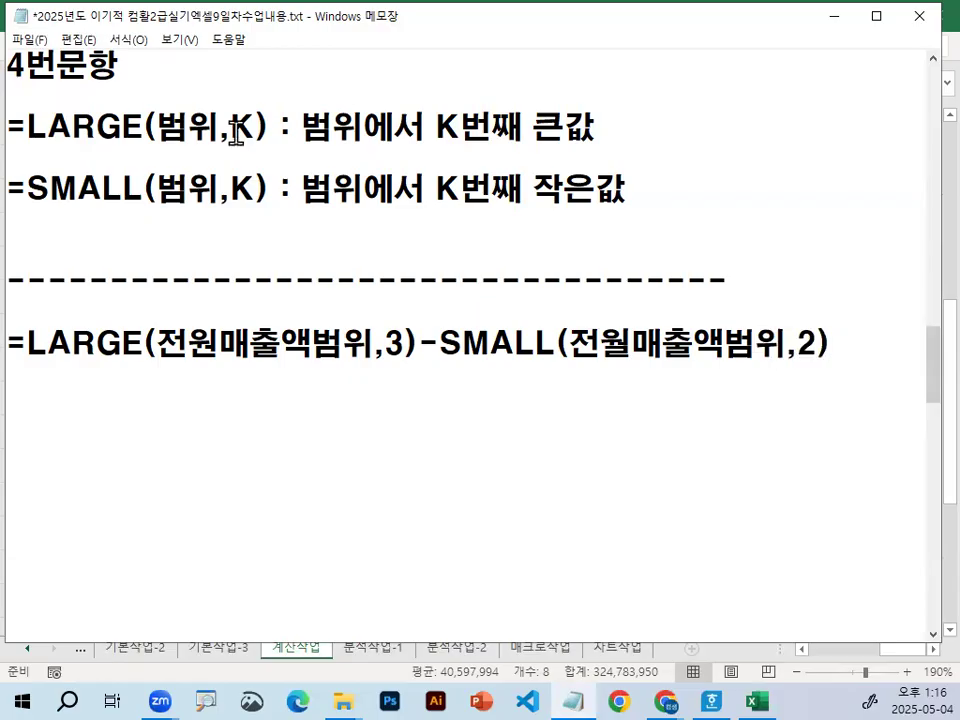
Step: Underline the worded formula in red and tick its SMALL part, clear the annotations, and highlight the minus sign
left_click_drag(18, 358, 845, 362)
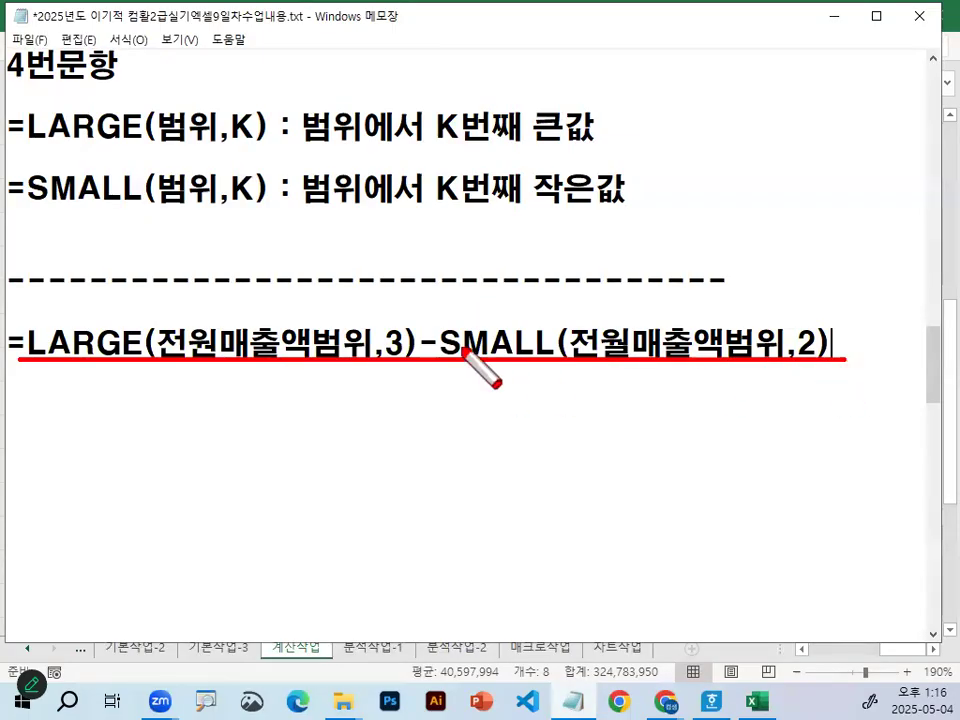
left_click_drag(447, 287, 497, 253)
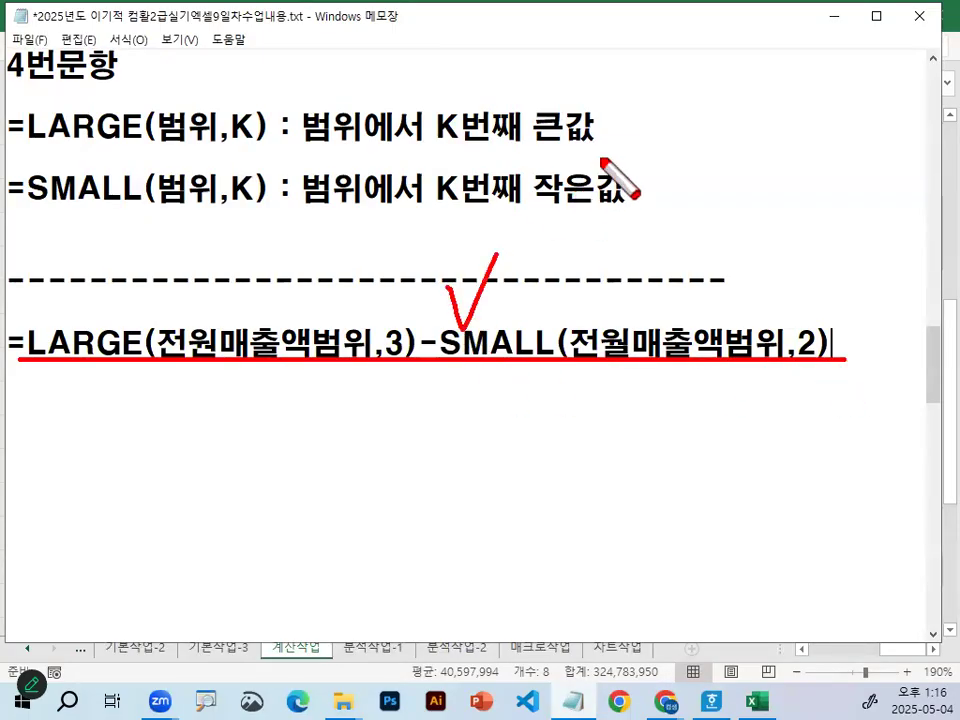
key("Escape")
left_click_drag(415, 344, 440, 344)
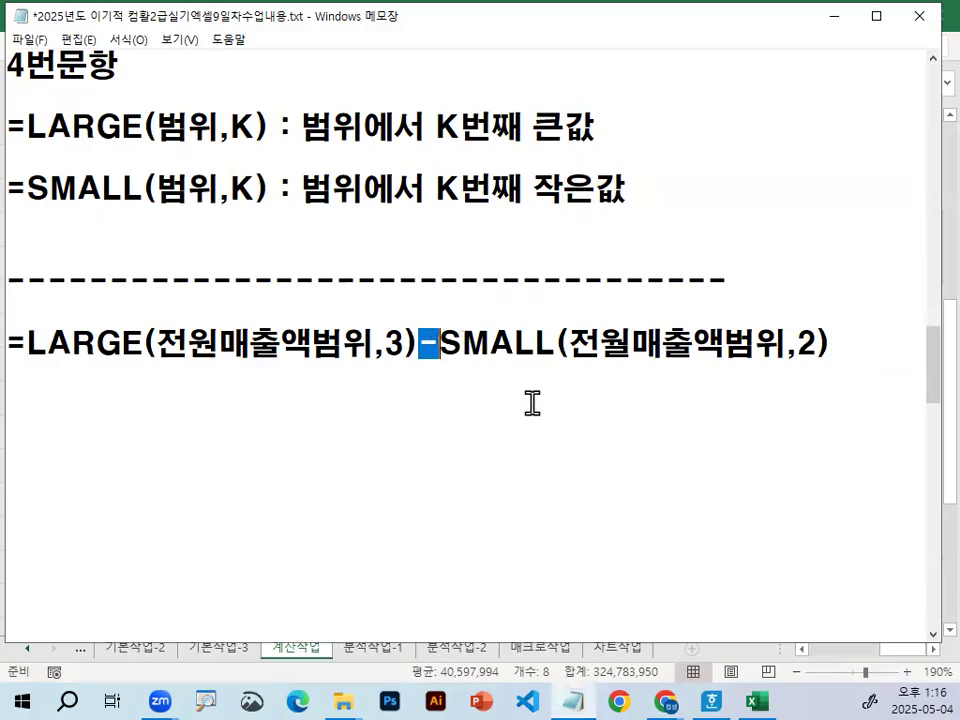
Step: Switch to Excel and select the 전월매출액 차이 result cell J23 in [표4]
left_click(838, 22)
left_click(690, 497)
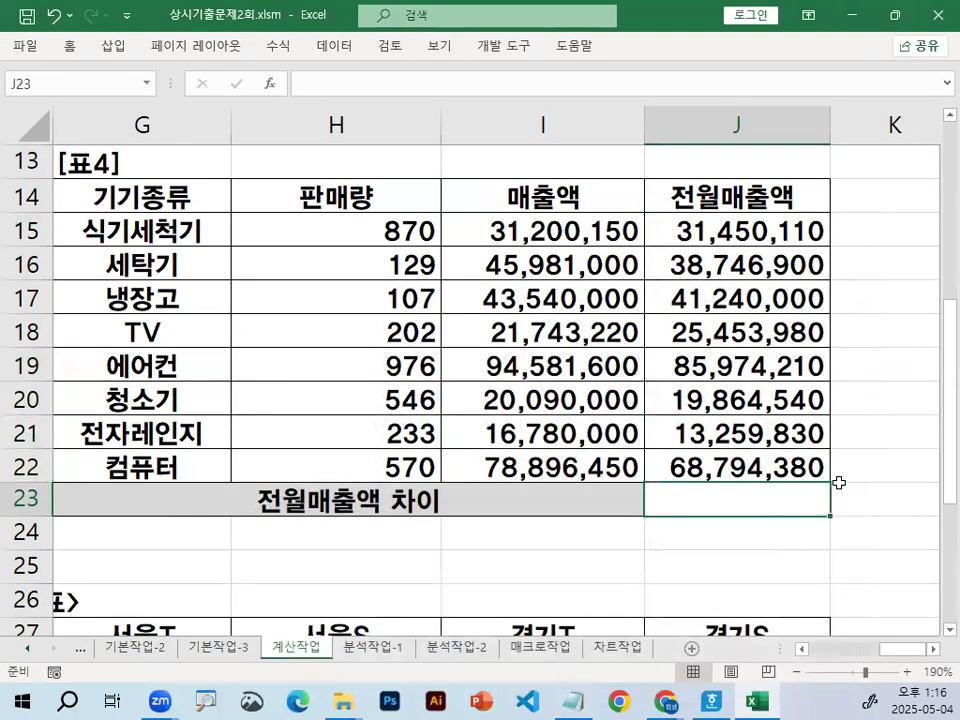
type("=ㅣㅁ")
key("BackSpace")
type("LA")
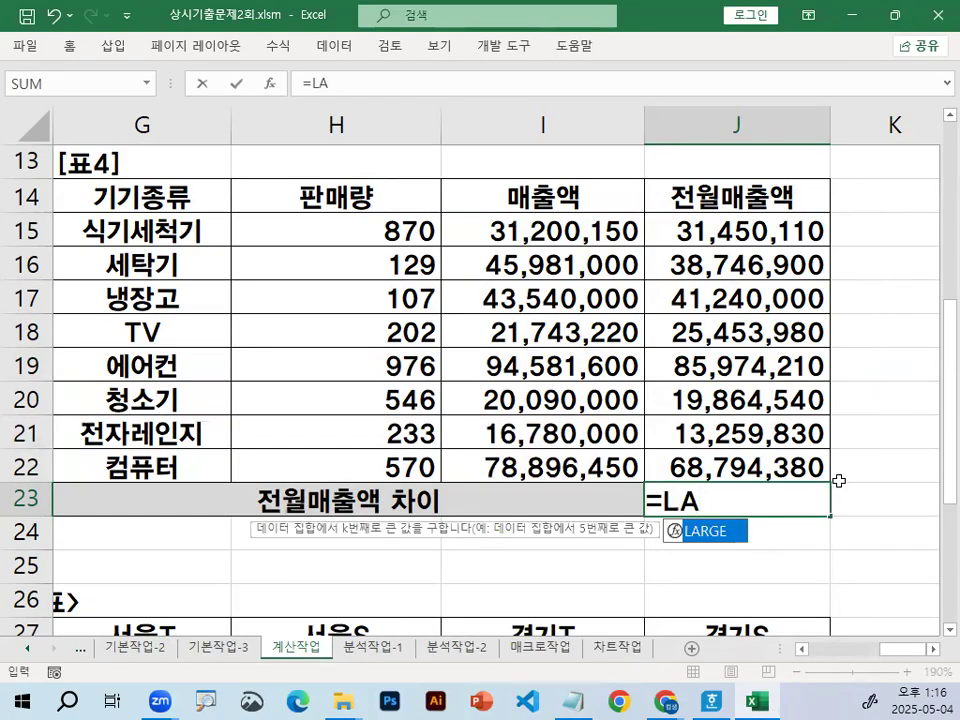
double_click(729, 531)
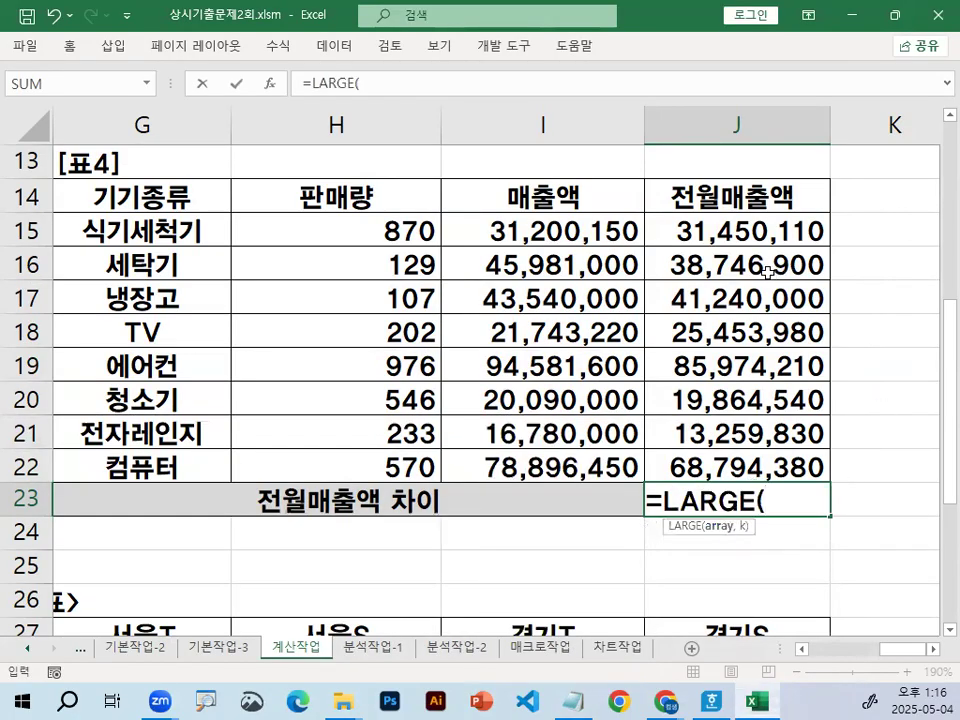
left_click(271, 84)
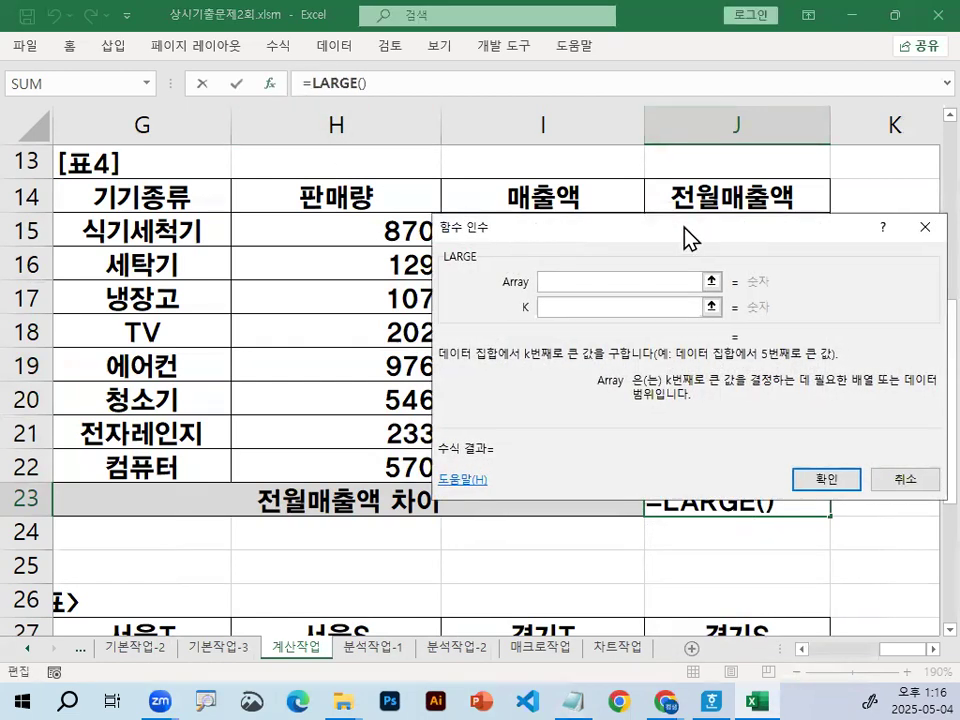
left_click_drag(690, 238, 557, 193)
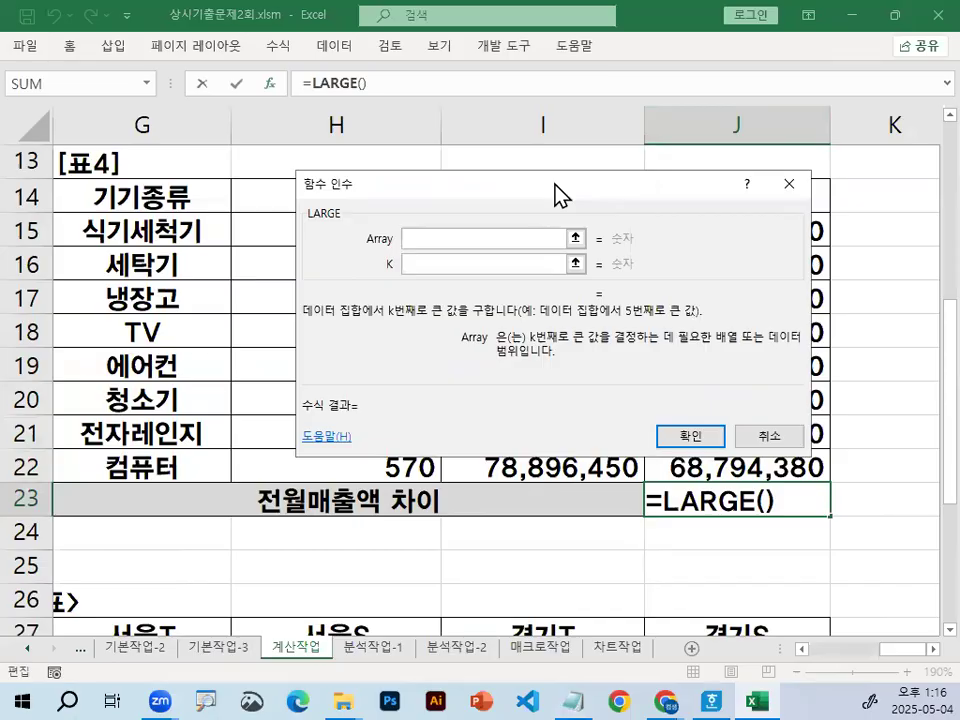
key("ctrl+1")
mouse_move(492, 222)
left_mouse_down()
mouse_move(321, 229)
mouse_move(440, 241)
left_mouse_up()
key("Escape")
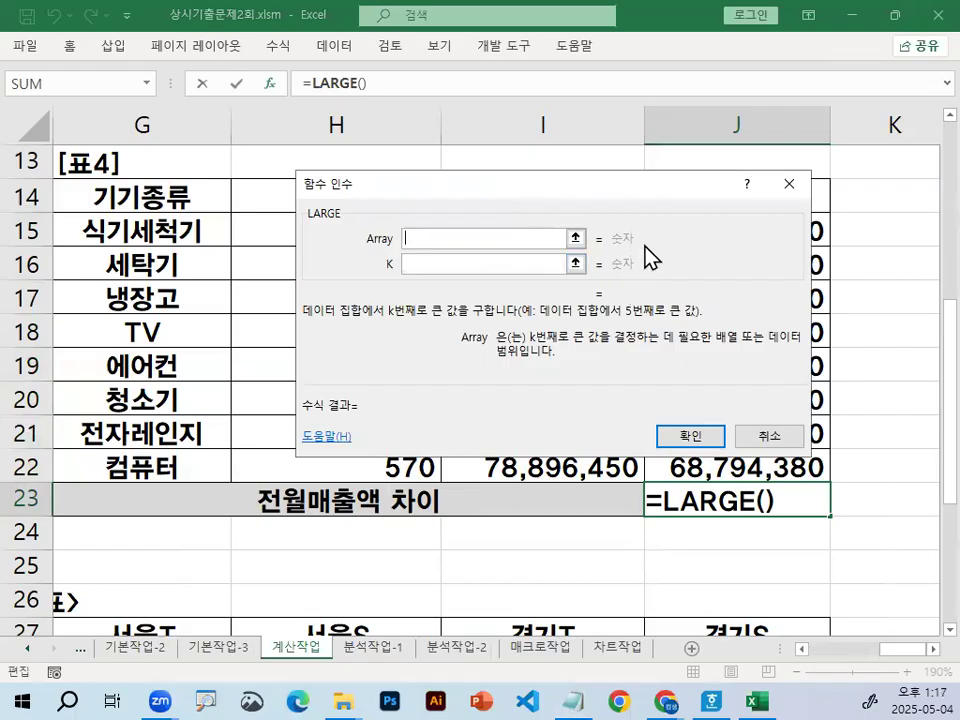
key("ctrl+1")
left_click(436, 254)
mouse_move(458, 213)
left_mouse_down()
mouse_move(483, 222)
mouse_move(495, 248)
left_mouse_up()
key("Escape")
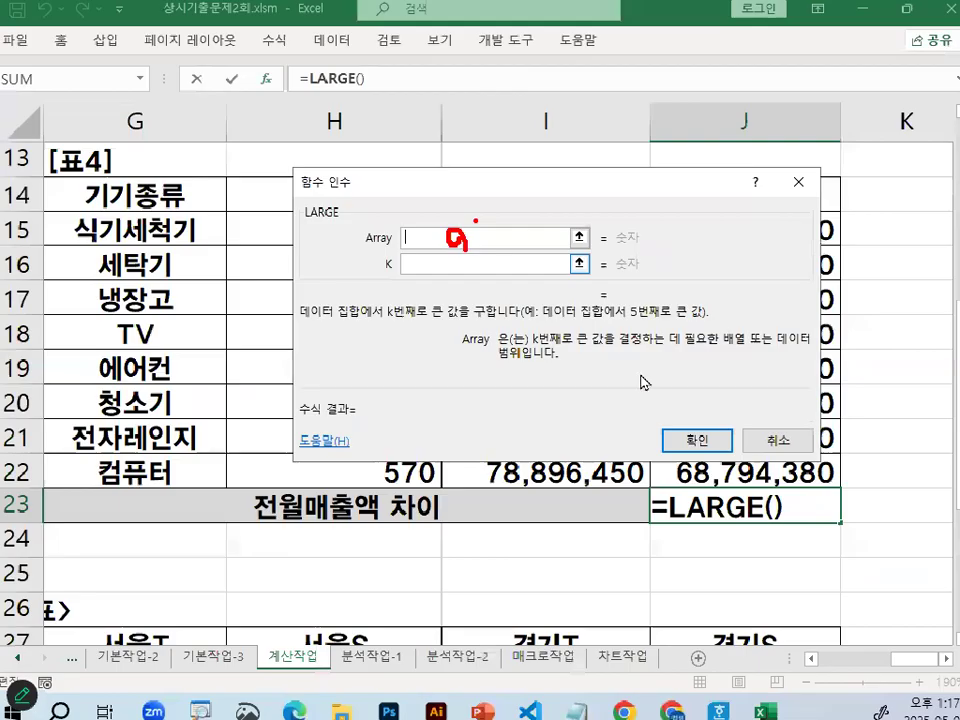
left_click(790, 441)
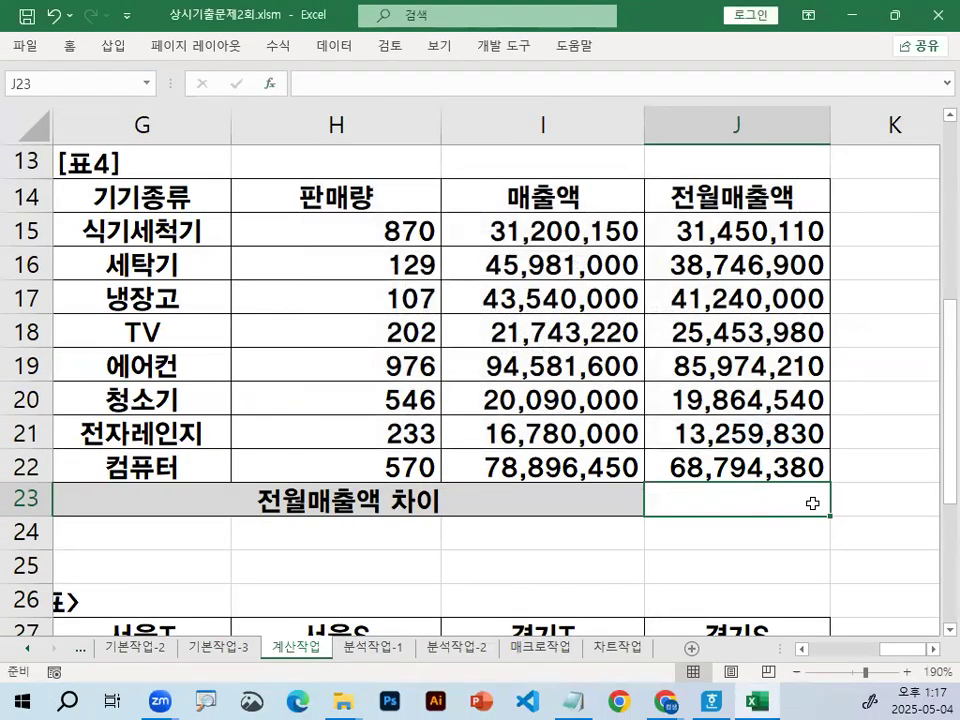
Step: Begin the formula in J23 with =LARGE(J15:J22,3), taking the third-largest 전월매출액 value
type("=LAR")
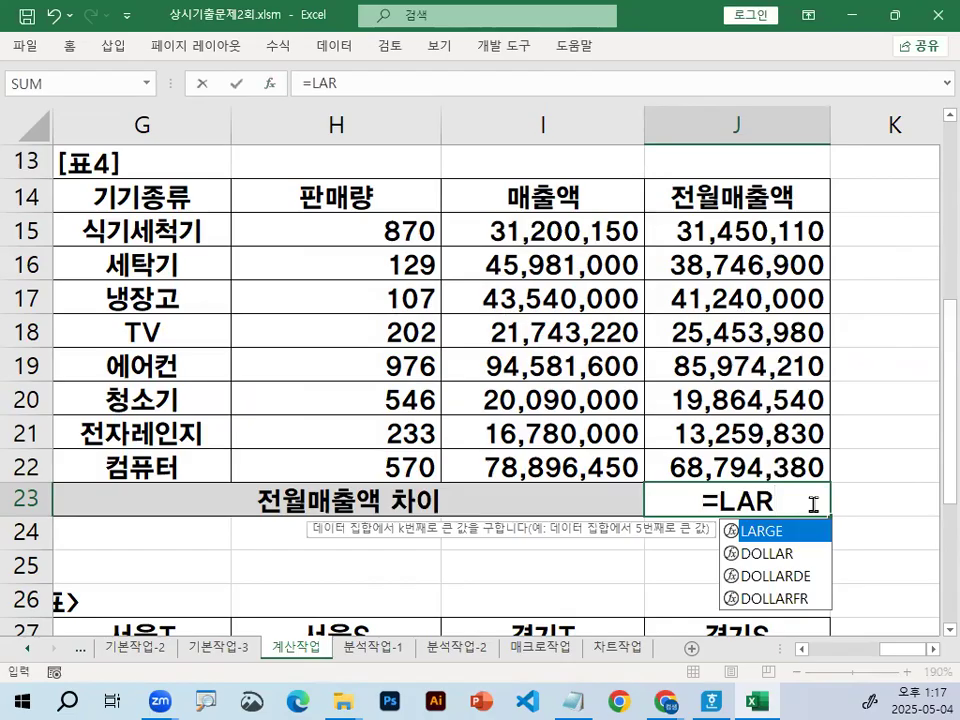
double_click(763, 530)
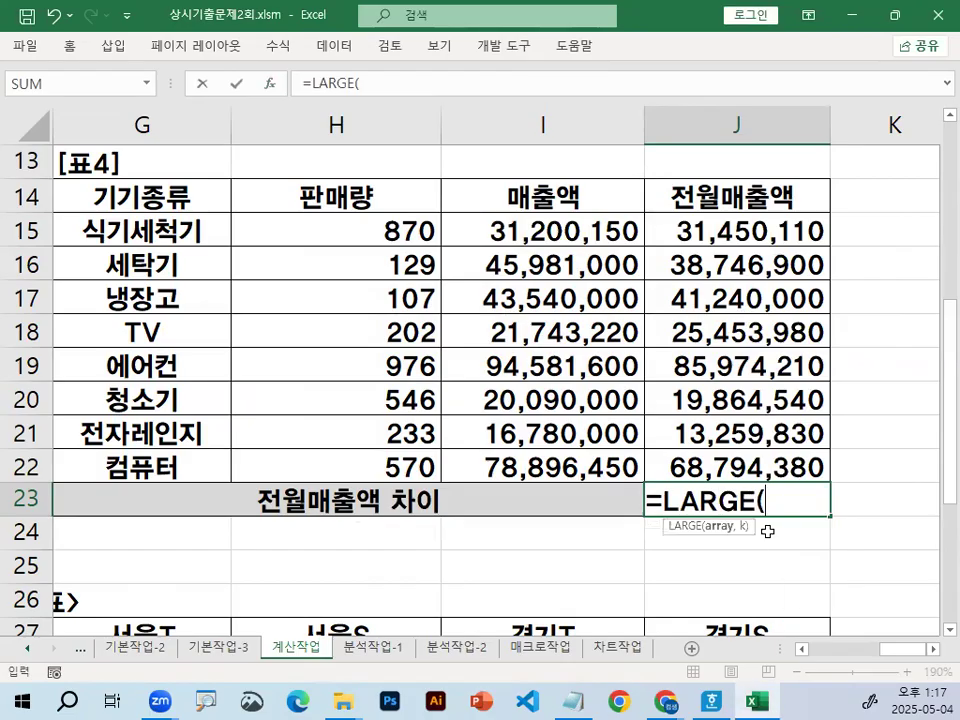
key("ctrl+1")
left_click(727, 527)
mouse_move(724, 536)
left_mouse_down()
mouse_move(666, 510)
mouse_move(735, 540)
left_mouse_up()
key("Escape")
left_click_drag(735, 231, 735, 462)
scroll(776, 499, "down", 2)
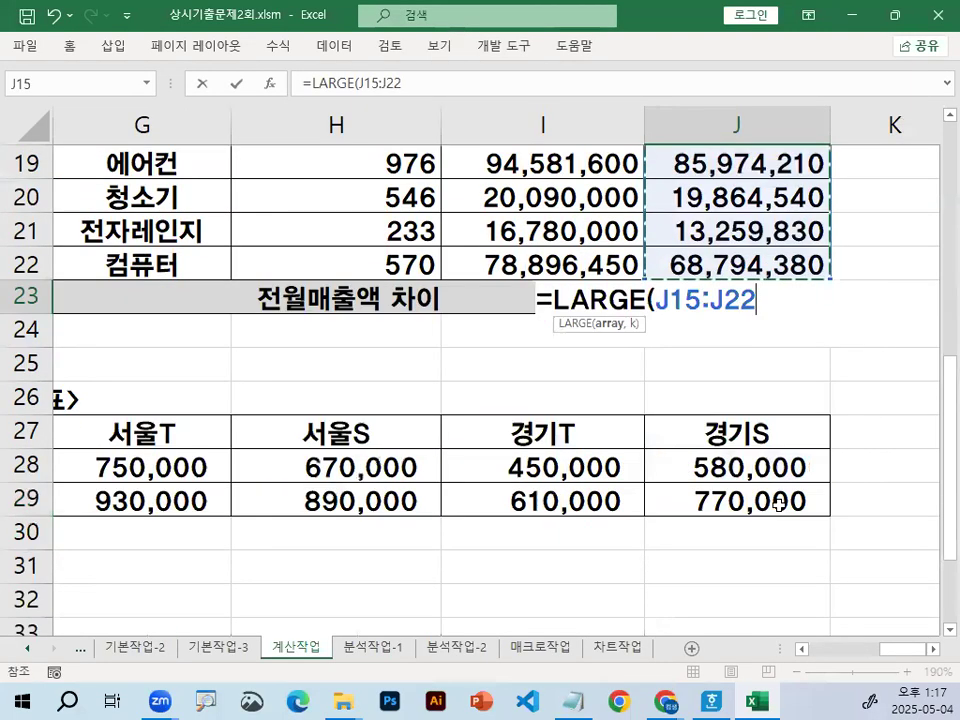
type(",")
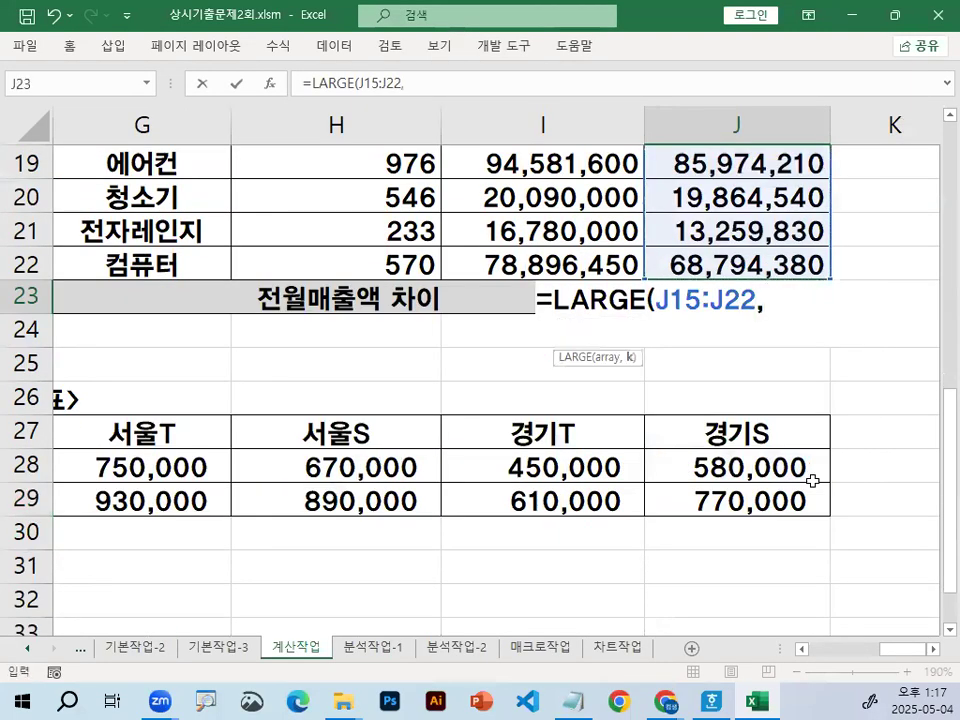
type("3)")
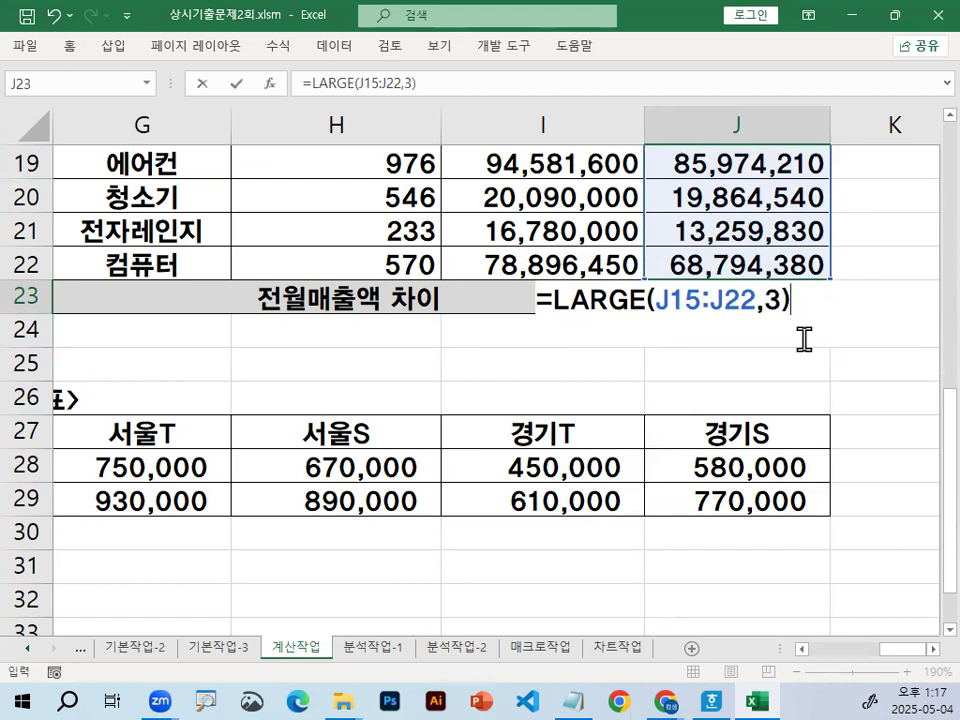
Step: Subtract SMALL(J15:J22,2) in the J23 formula and commit the formula
type("-SM")
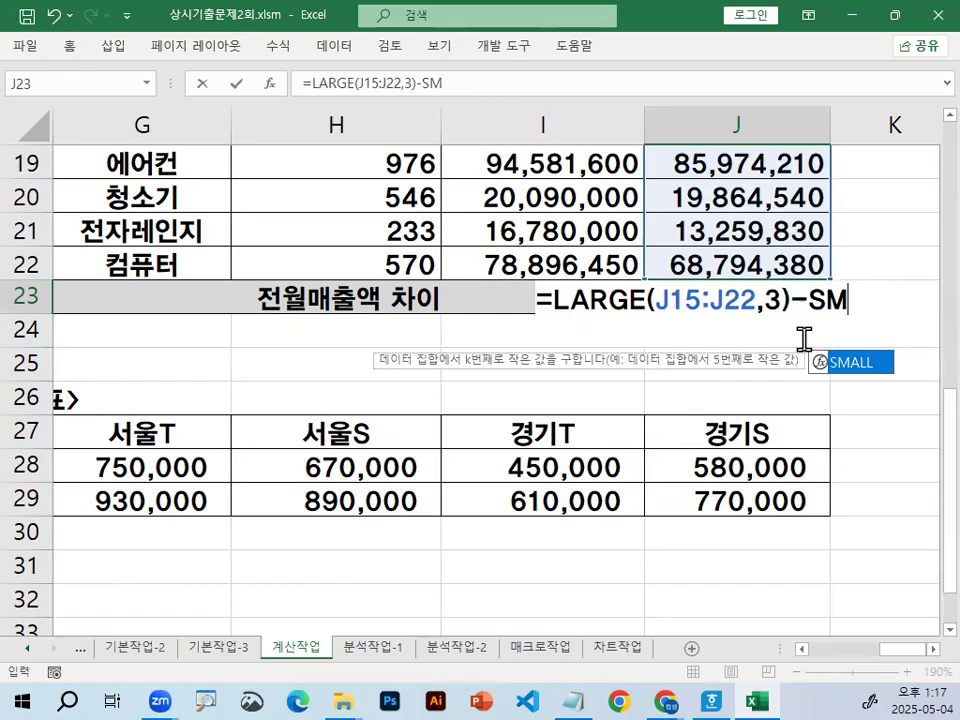
key("Tab")
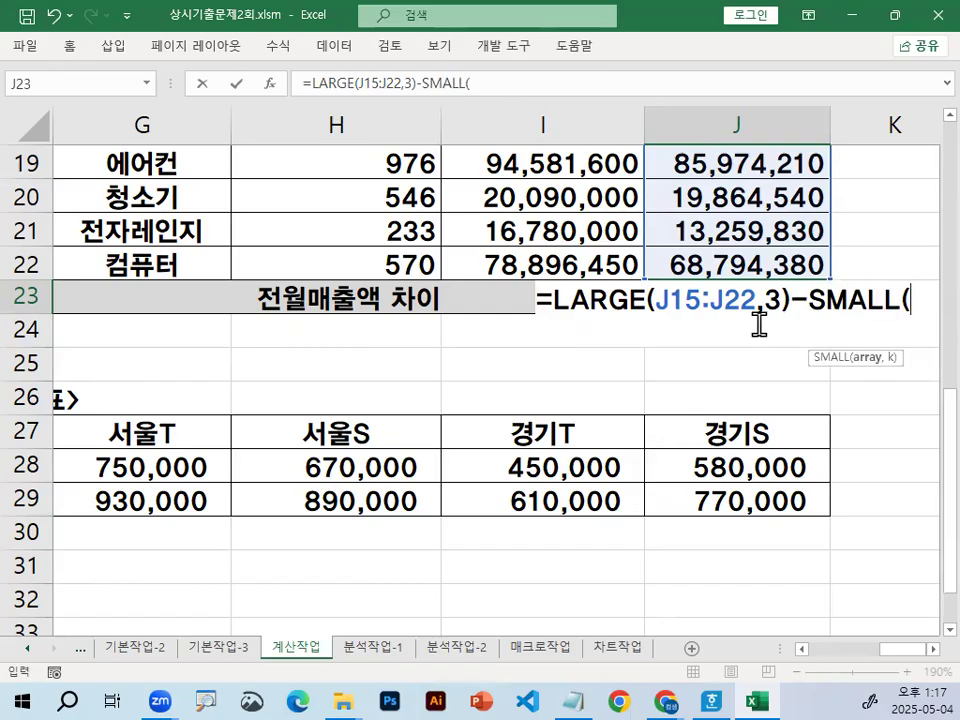
scroll(735, 322, "up", 1)
scroll(730, 320, "up", 3)
left_click_drag(664, 325, 705, 567)
scroll(720, 545, "down", 3)
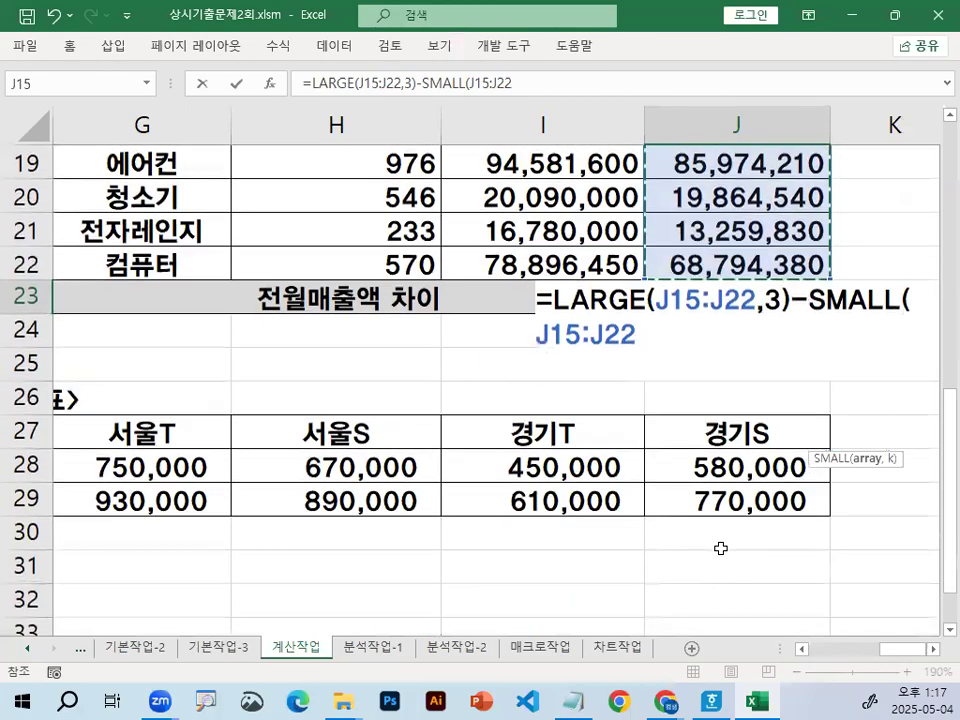
type(",")
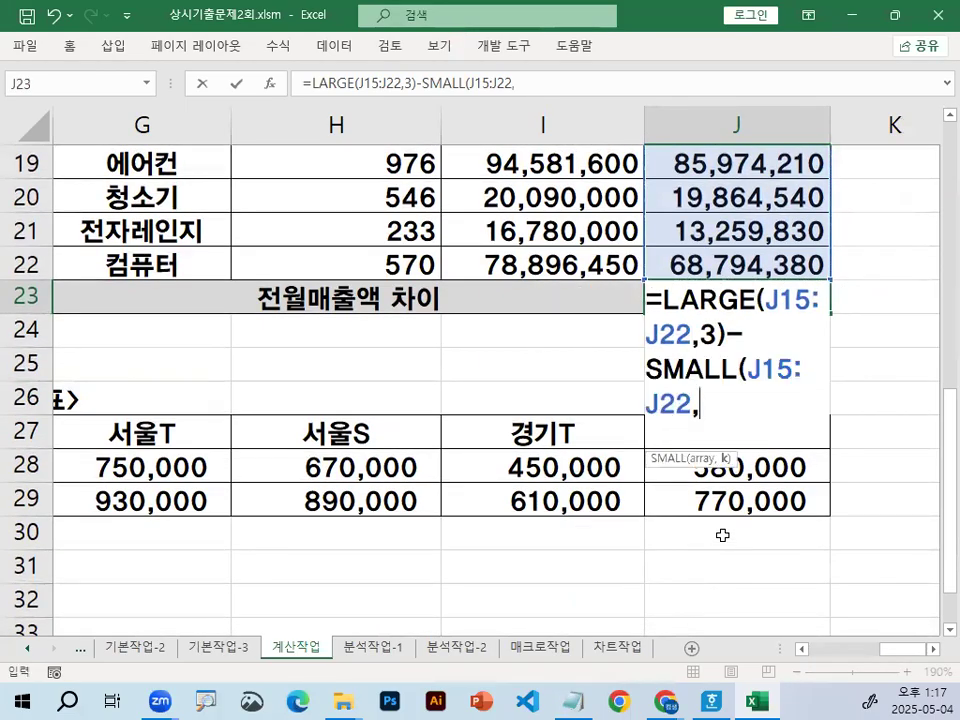
type("2)")
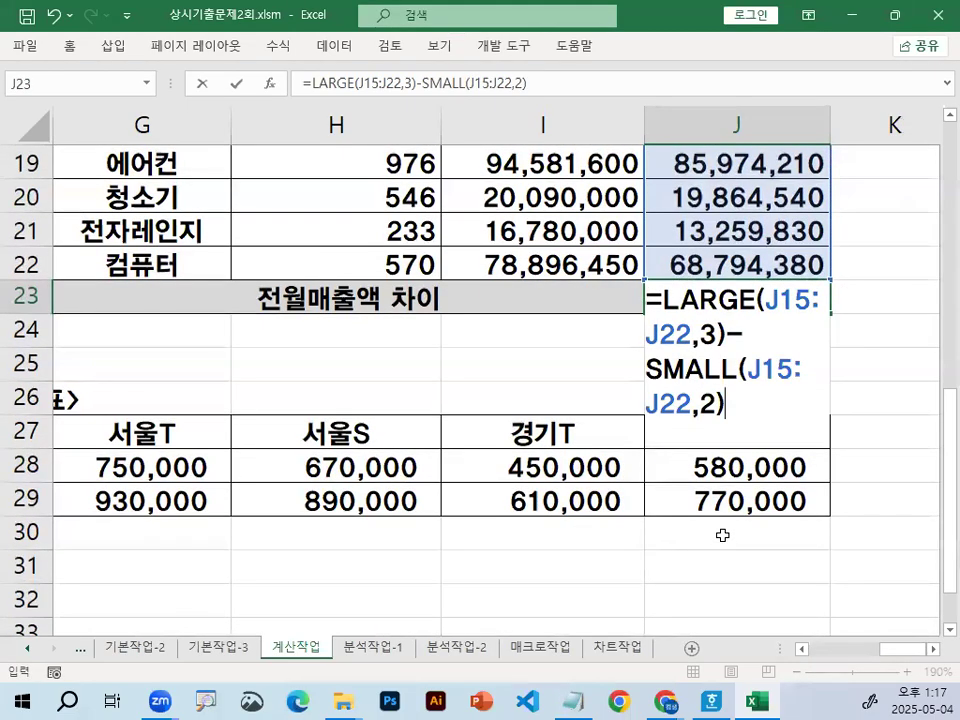
key("Return")
Step: Mark the J23 result with a temporary red annotation, then copy the cell's full formula text
left_click(735, 298)
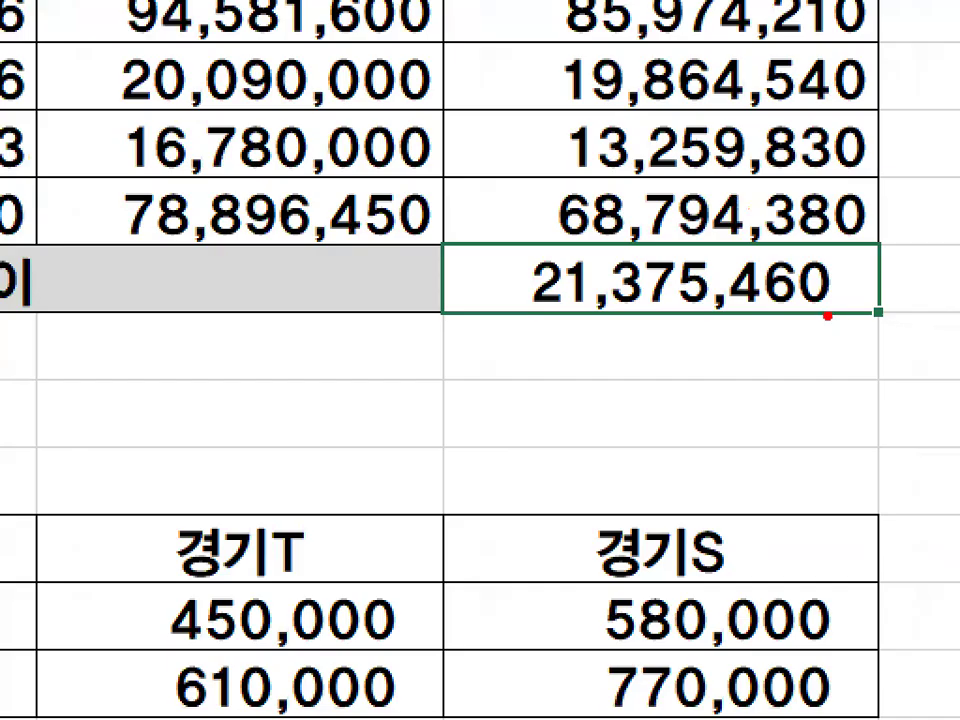
mouse_move(525, 316)
left_mouse_down()
mouse_move(823, 316)
mouse_move(830, 280)
mouse_move(866, 240)
left_mouse_up()
key("Escape")
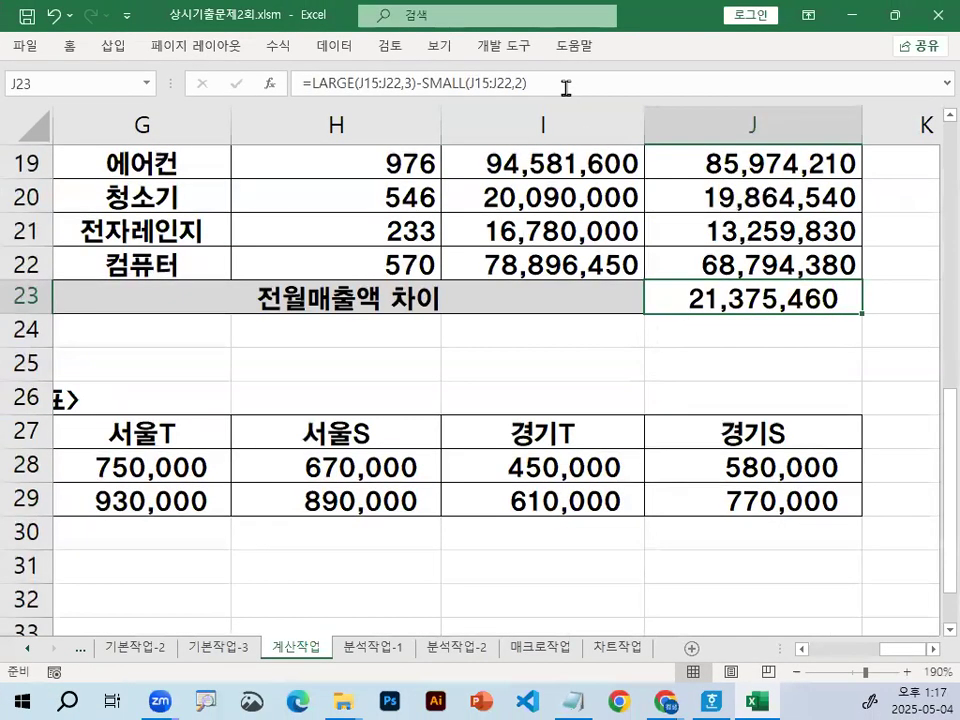
left_click_drag(566, 86, 147, 68)
key("ctrl+c")
key("Escape")
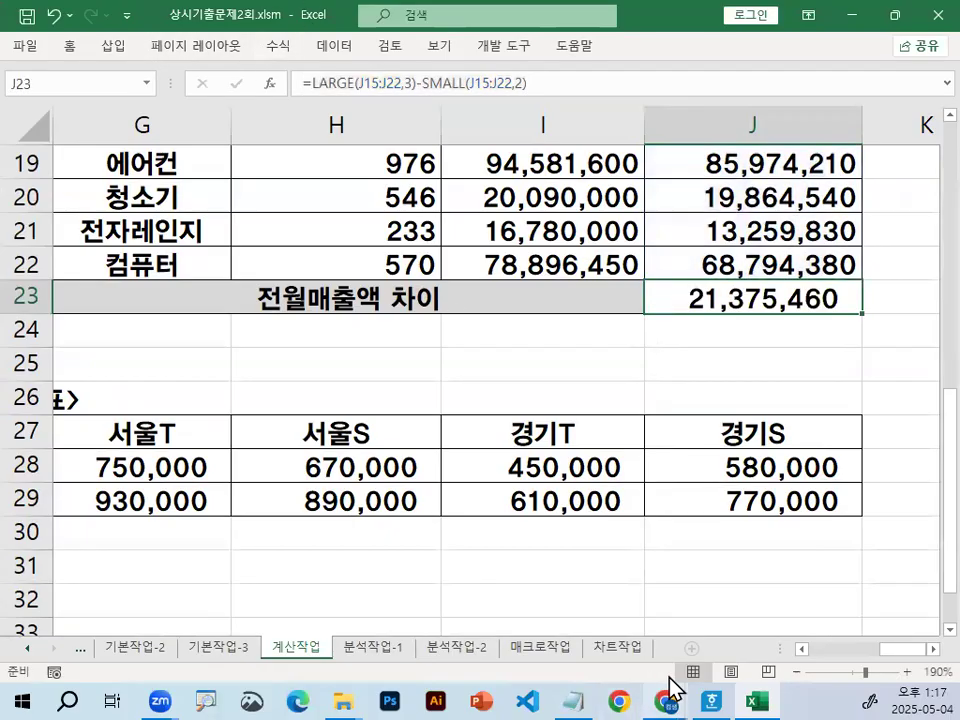
Step: Switch to Notepad, paste the copied formula below the worded LARGE–SMALL formula, and add several blank lines after it
left_click(573, 693)
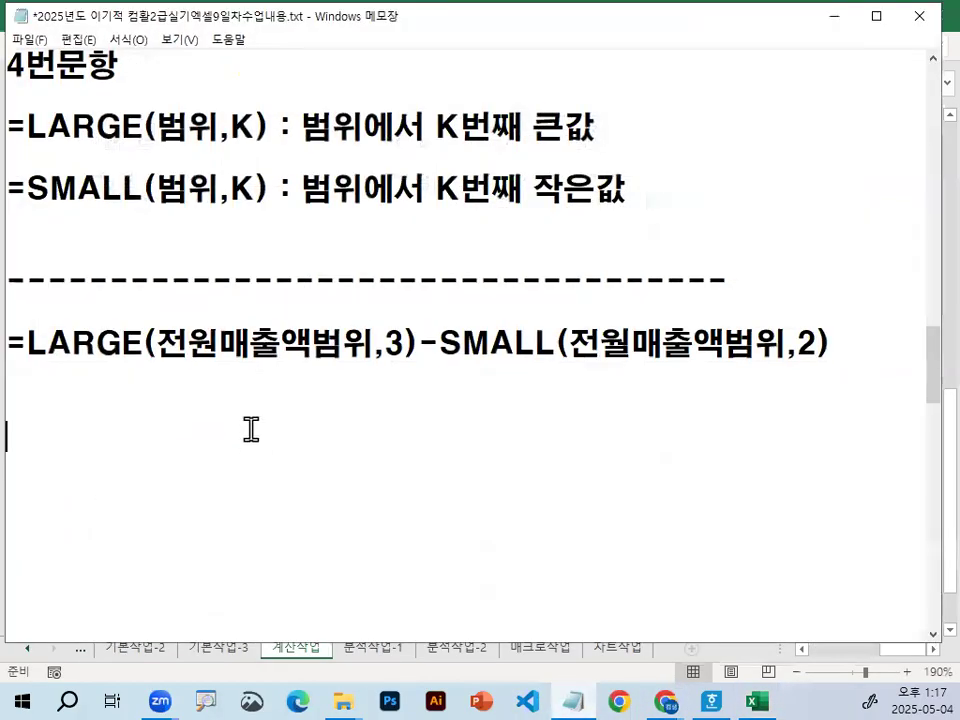
key("ctrl+v")
key("Return")
key("Return")
key("Return")
key("Return")
key("Return")
key("Return")
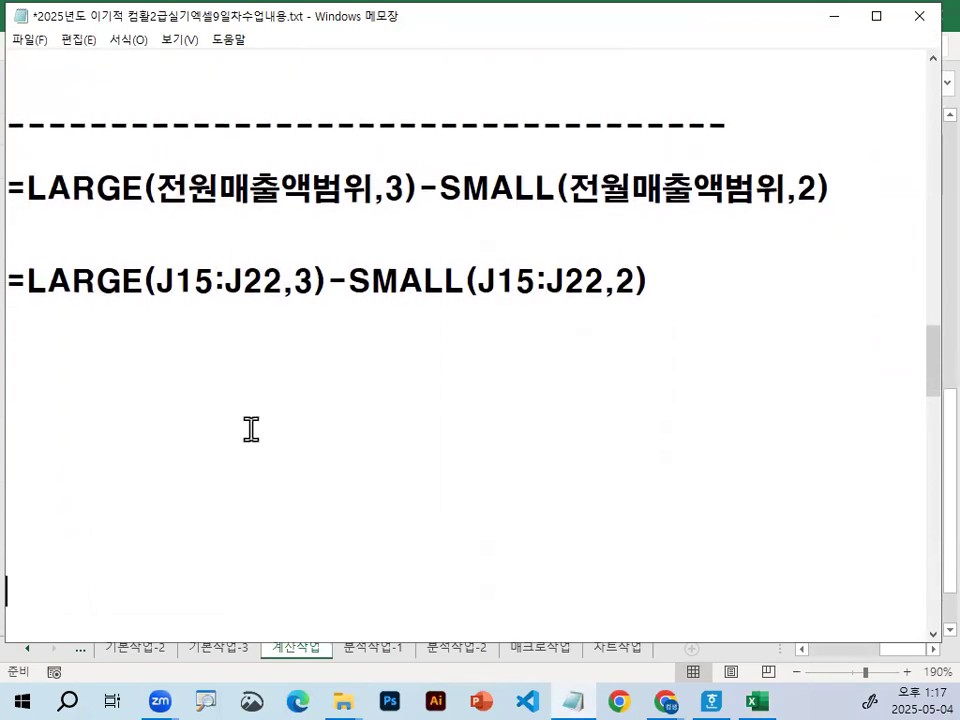
Step: End the question 4 notes with a dashed separator line and add the heading 5번문항 below it
type("-------------------------------------------")
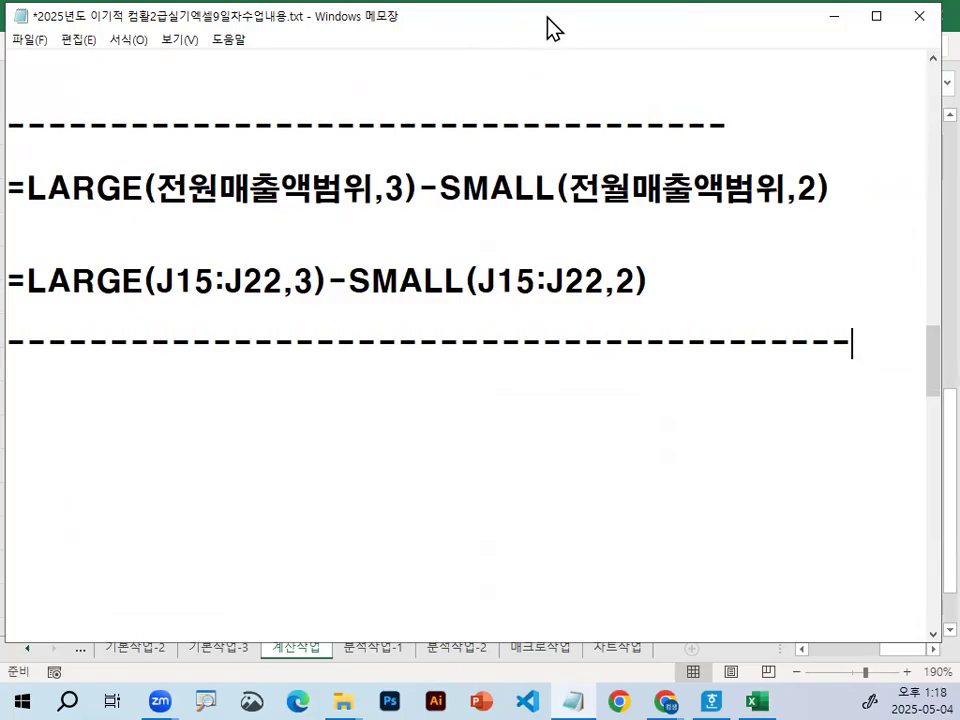
left_click_drag(552, 28, 560, 28)
scroll(223, 304, "down", 1)
key("Return")
type("5번문항")
key("Return")
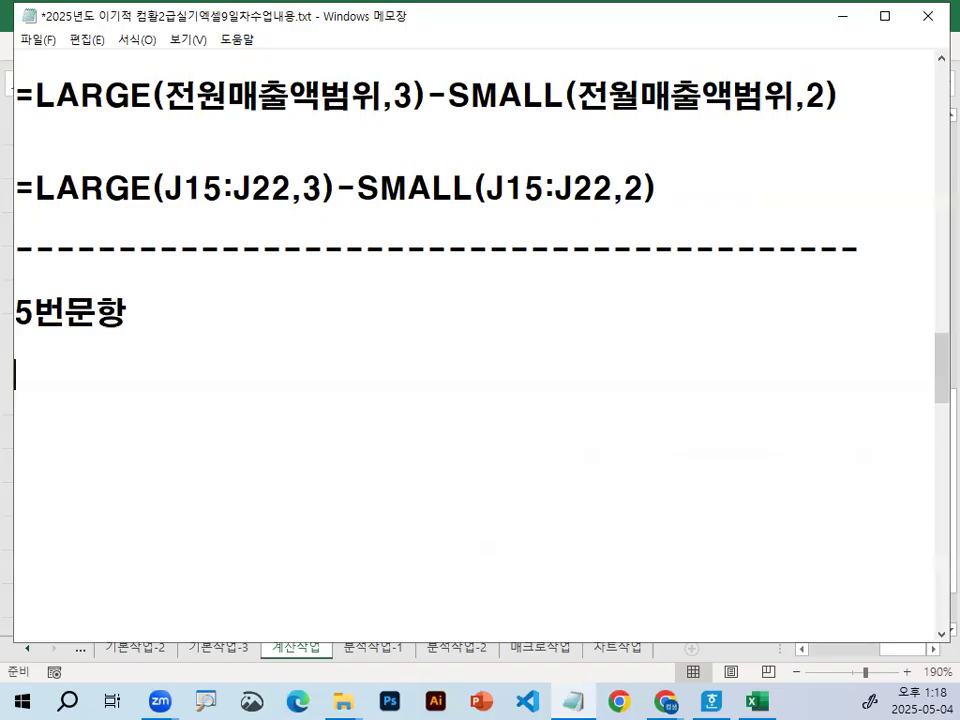
Step: Switch to Excel and examine [표5], temporarily circling the empty 판매금액 cell D27 and selecting A27:C27
left_click(848, 26)
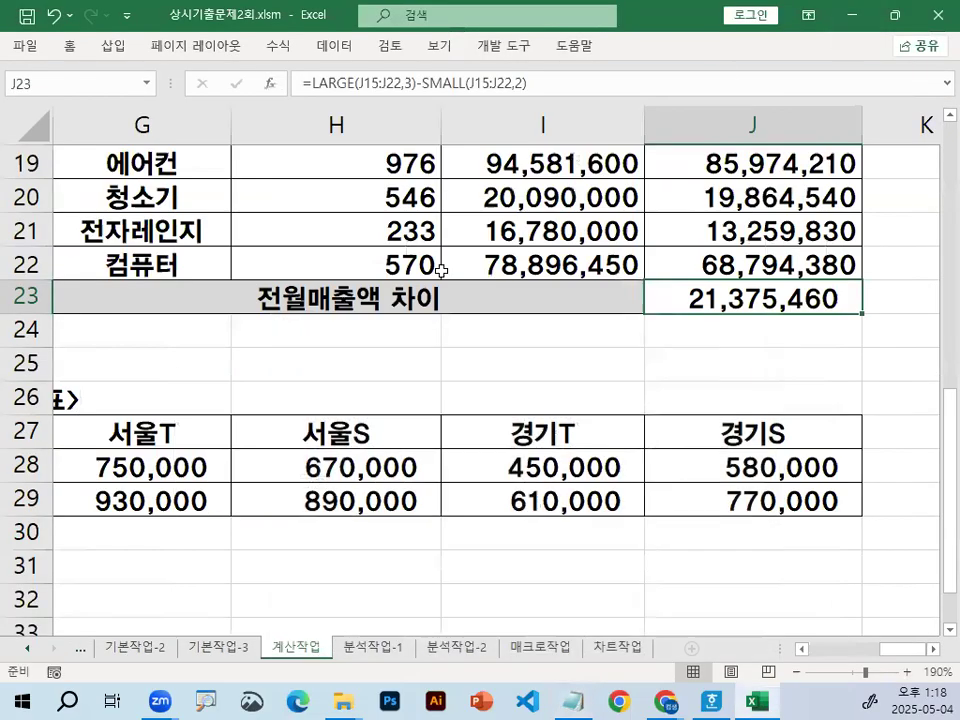
scroll(660, 490, "left", 5)
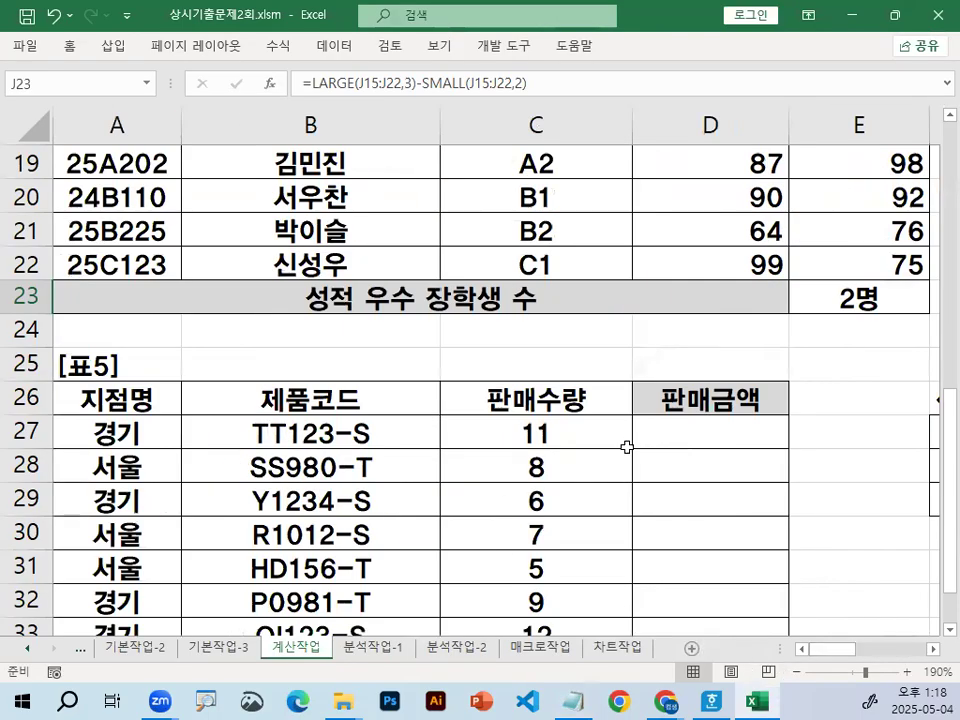
left_click(726, 430)
key("ctrl+1")
left_click(729, 431)
left_click_drag(782, 427, 756, 424)
key("Escape")
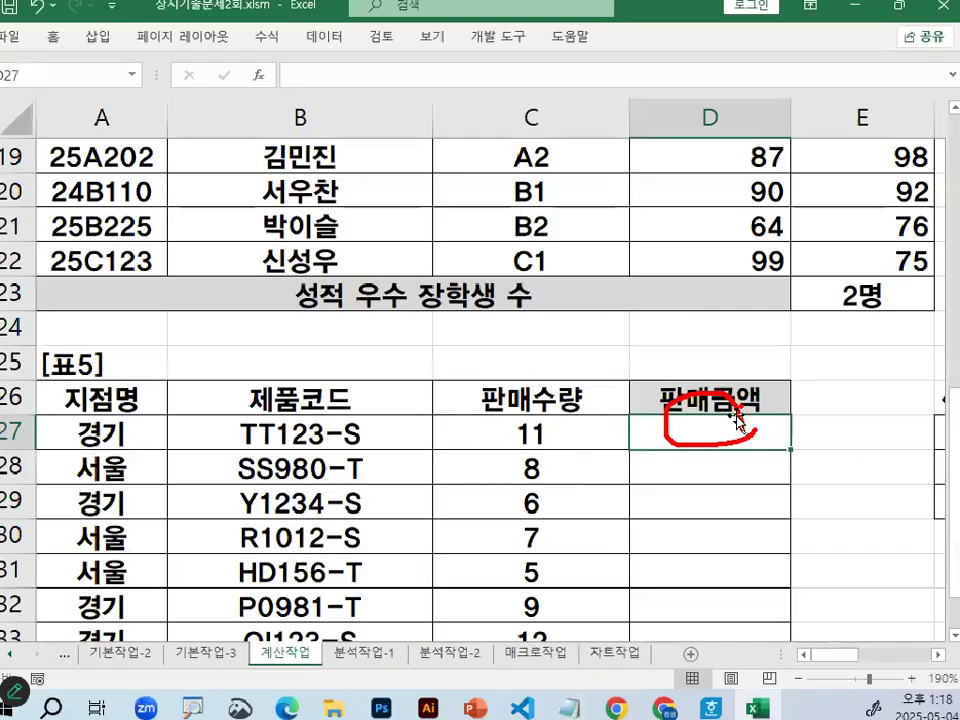
left_click(575, 443)
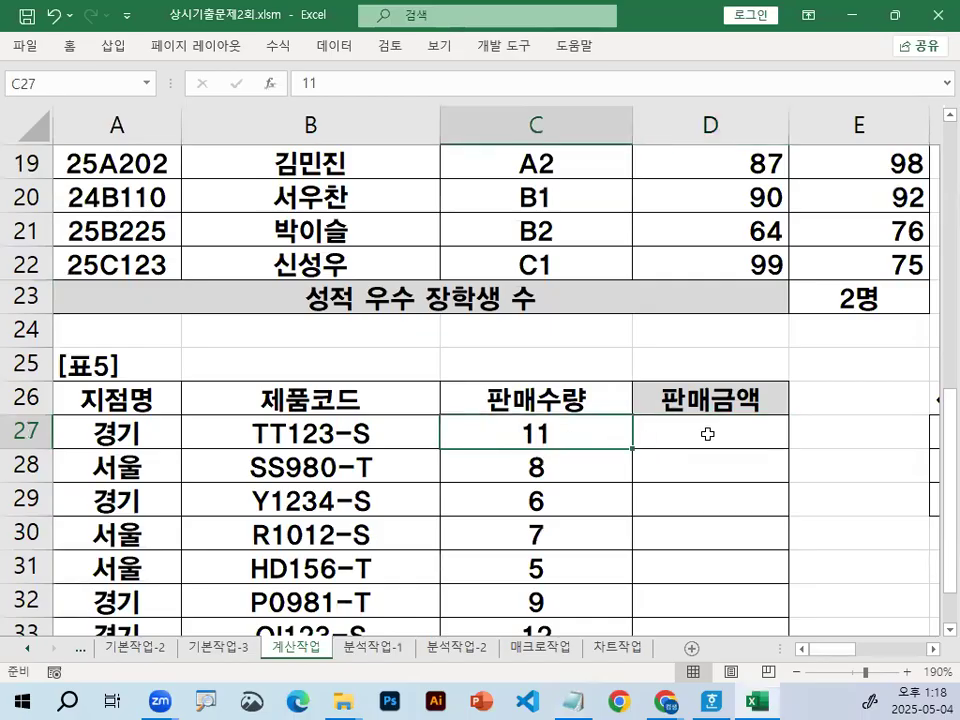
left_click_drag(117, 432, 536, 432)
Step: Examine the 가격기준표 column headings from G27 onward, temporarily circling 서울 and T in G27 as separate parts
left_click(933, 650)
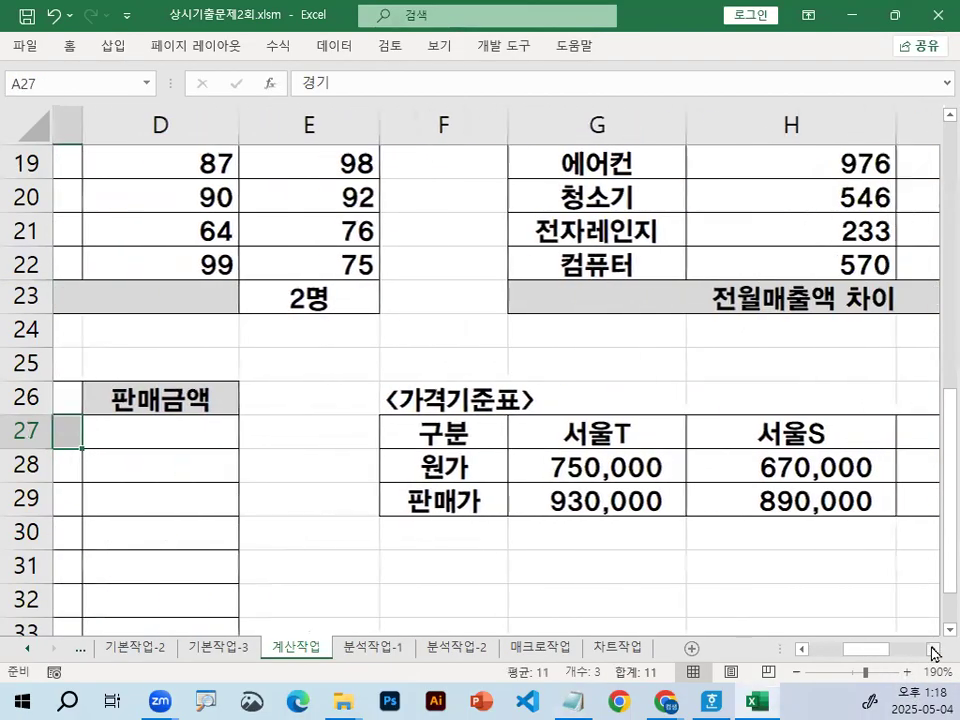
left_click(933, 650)
left_click_drag(470, 433, 400, 433)
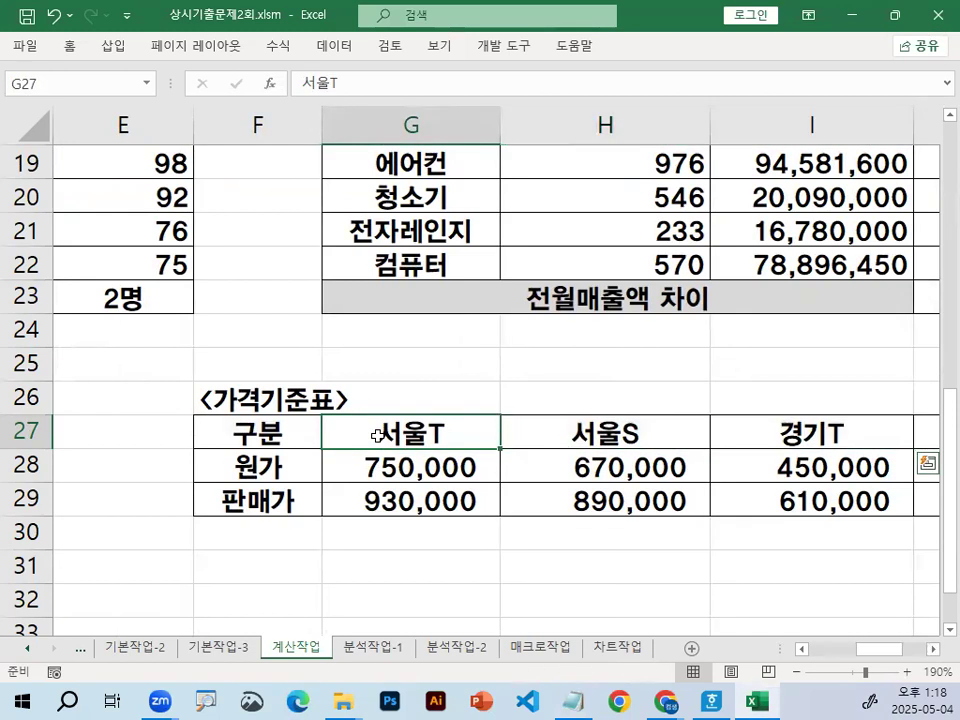
left_click(561, 433)
left_click(778, 431)
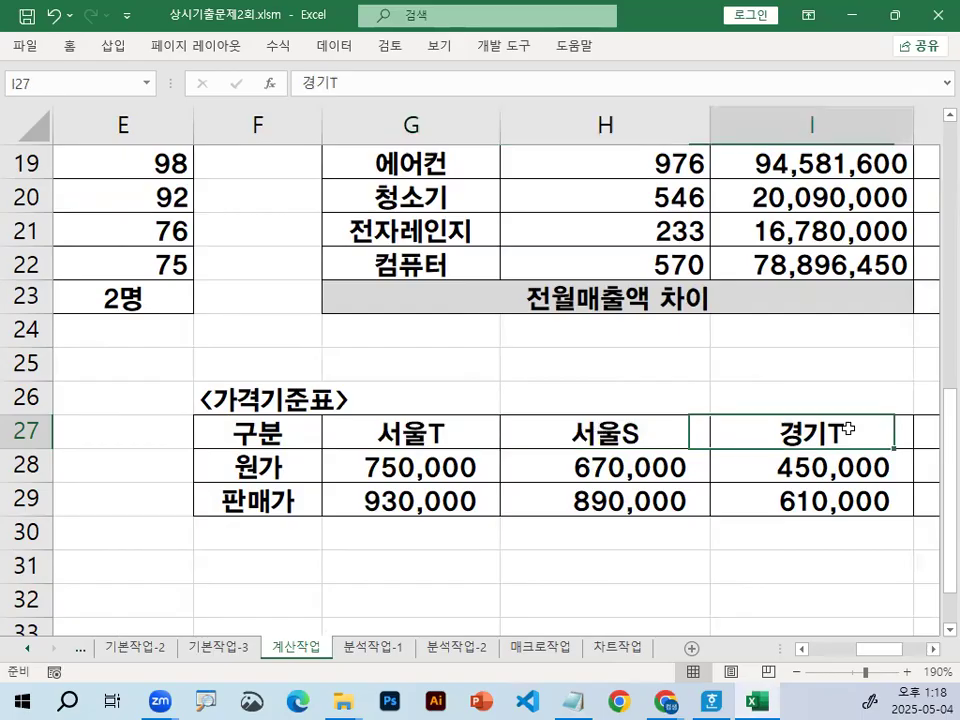
left_click(491, 420)
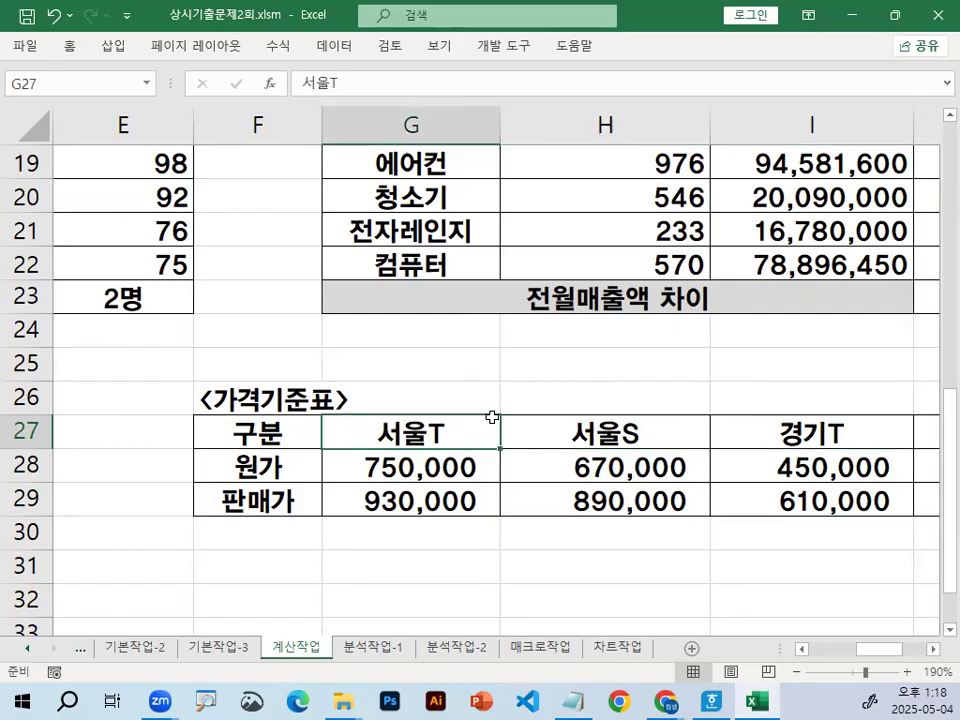
left_click_drag(491, 418, 917, 415)
left_click(418, 440)
mouse_move(426, 443)
left_mouse_down()
mouse_move(376, 440)
mouse_move(406, 425)
mouse_move(497, 437)
mouse_move(495, 418)
left_mouse_up()
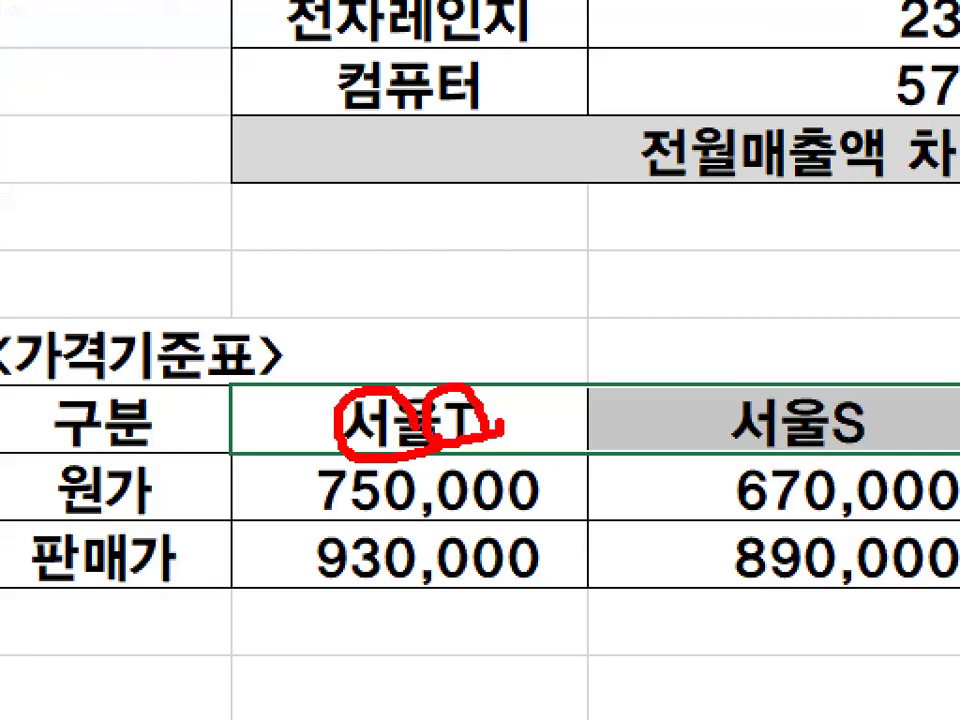
key("Escape")
Step: Point out the matching parts in [표5] by temporarily circling 경기 in A27 and the final S of the B27 product code
left_click_drag(885, 650, 750, 658)
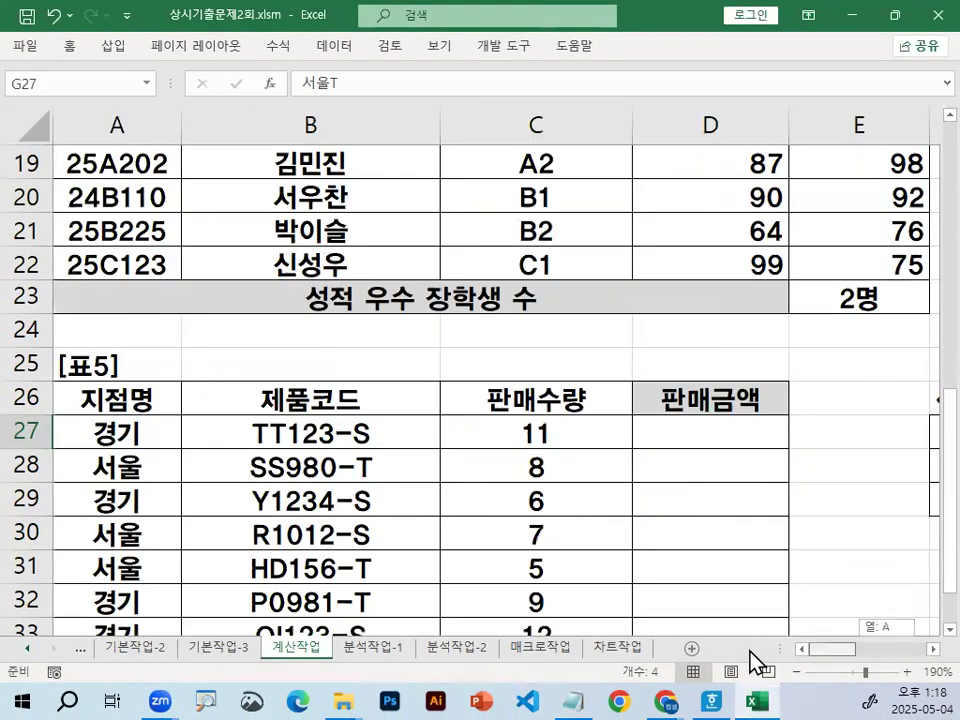
left_click(165, 435)
left_click(210, 436)
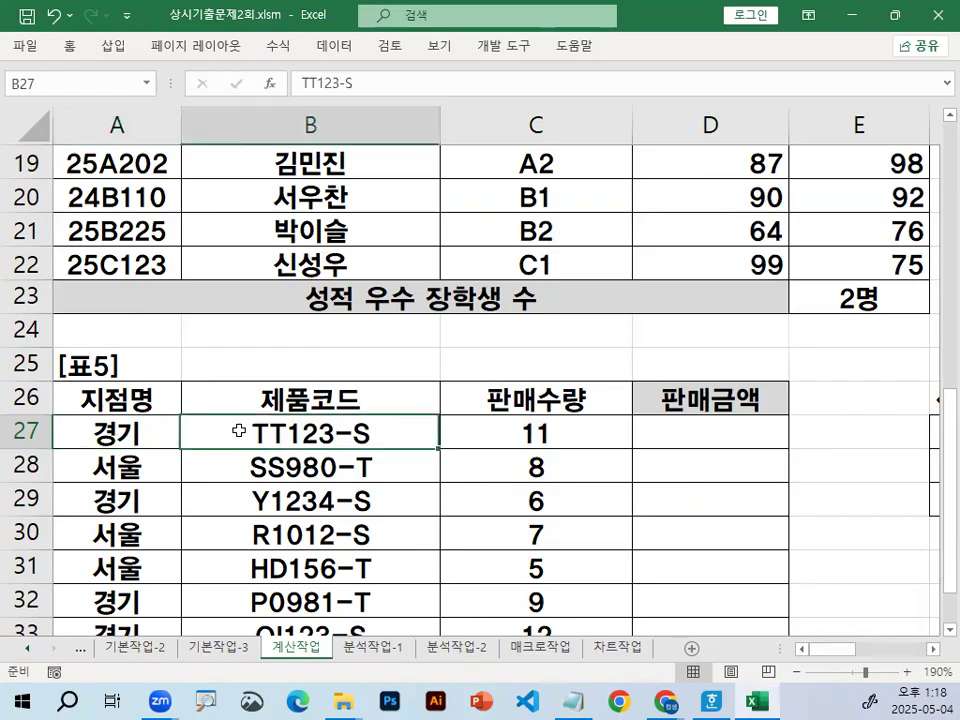
left_click(72, 425)
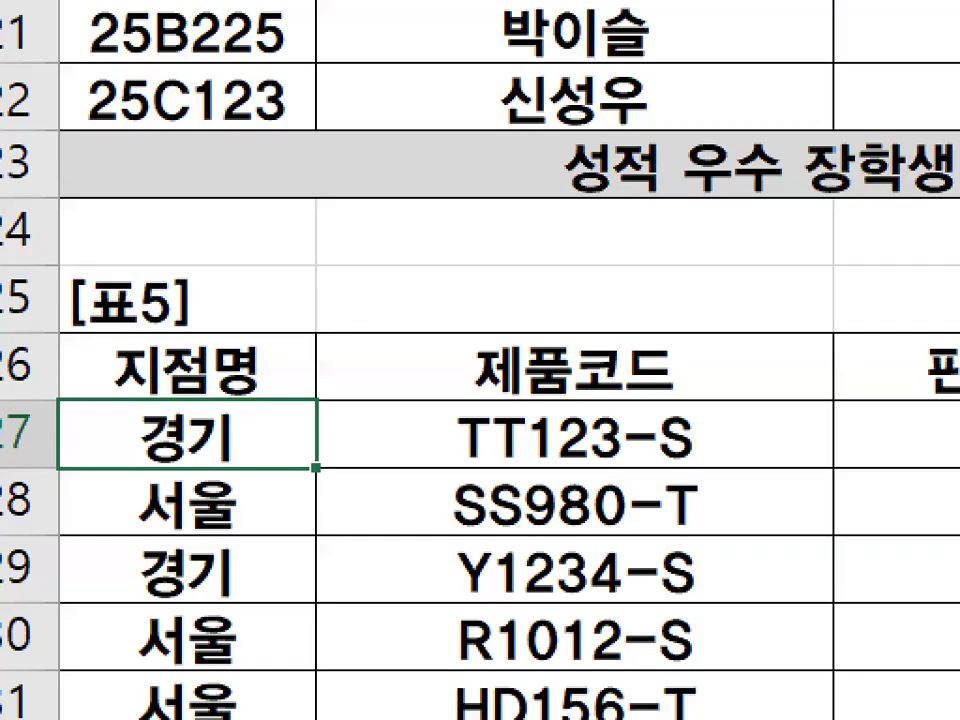
mouse_move(248, 428)
left_mouse_down()
mouse_move(133, 438)
mouse_move(236, 440)
left_mouse_up()
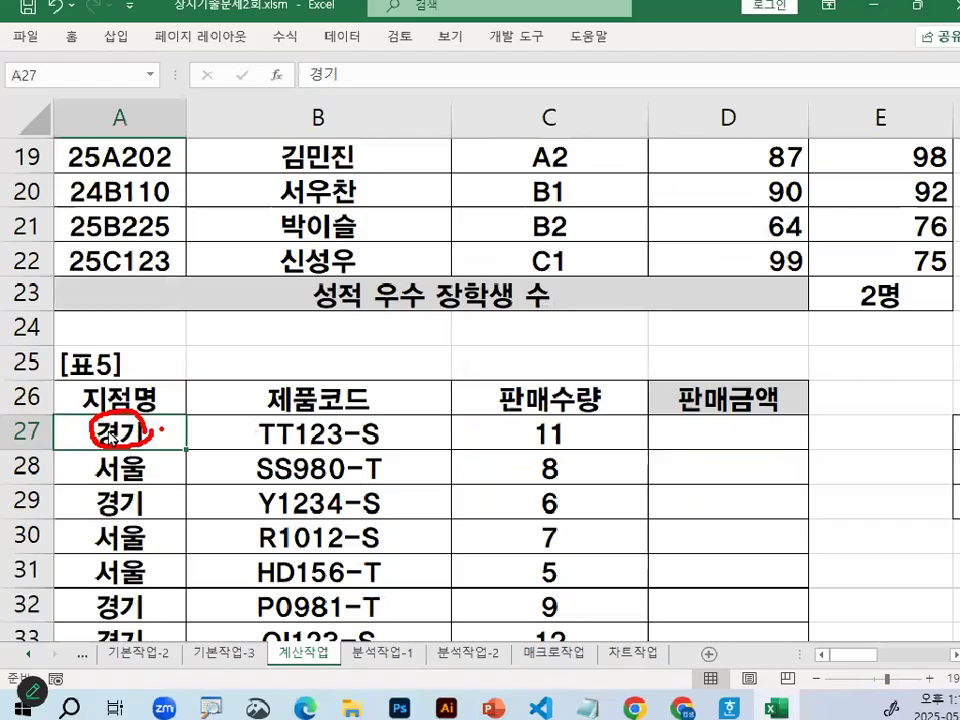
key("Escape")
mouse_move(379, 436)
left_mouse_down()
mouse_move(352, 448)
mouse_move(382, 255)
left_mouse_up()
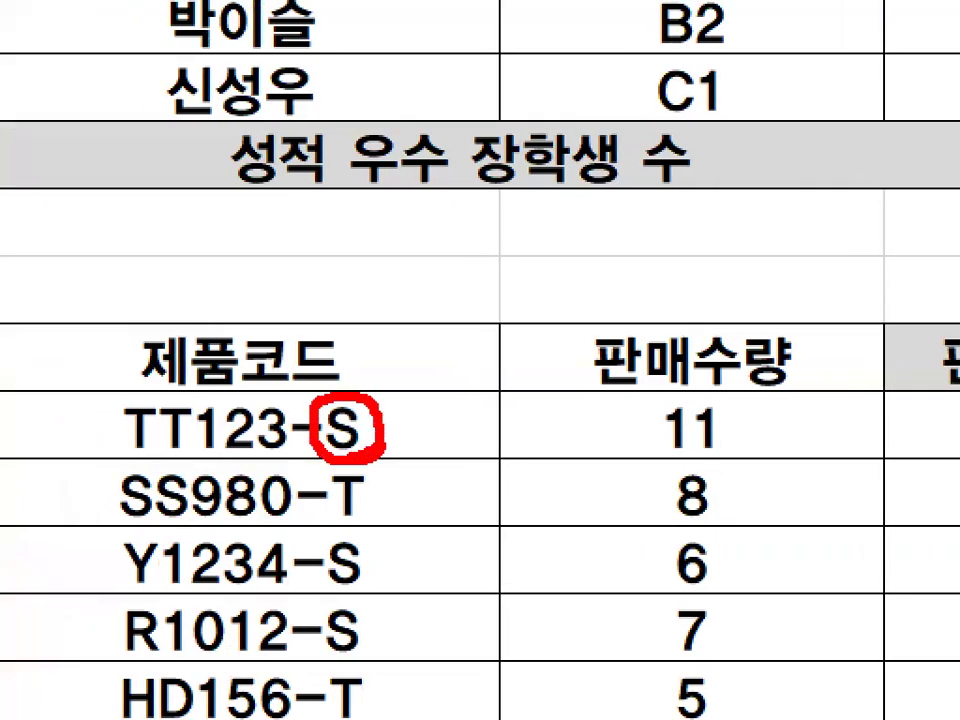
key("Escape")
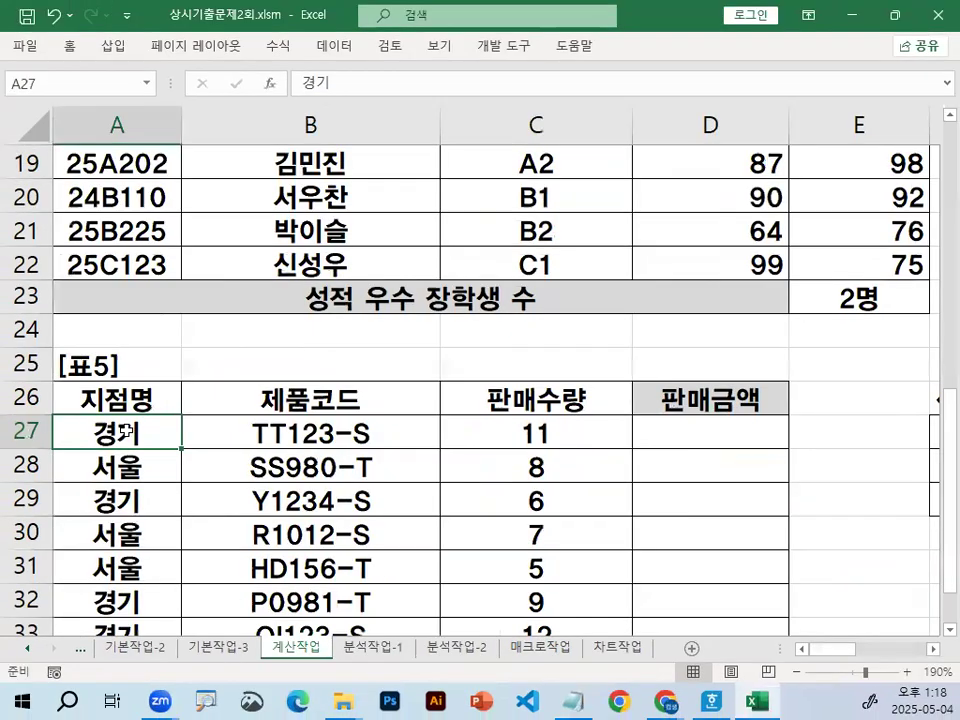
Step: Illustrate joining A27 with the last letter of B27 using temporary red arcs, circles and an & sign, then clear the drawing
key("ctrl+2")
mouse_move(148, 430)
left_mouse_down()
mouse_move(193, 379)
mouse_move(268, 364)
mouse_move(365, 428)
left_mouse_up()
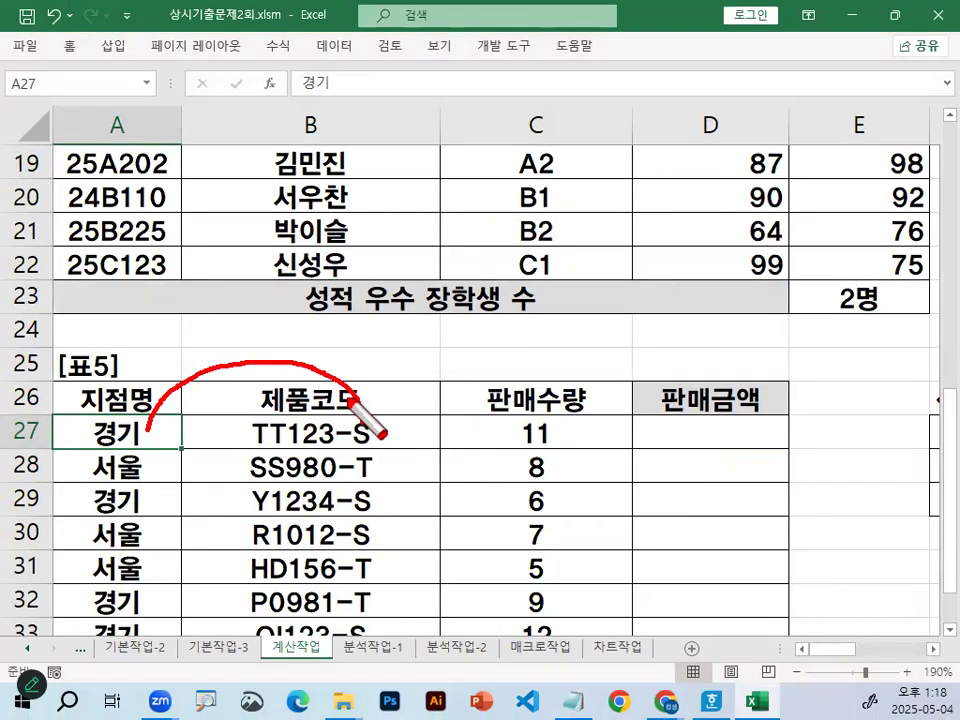
mouse_move(240, 312)
left_mouse_down()
mouse_move(253, 289)
mouse_move(227, 328)
left_mouse_up()
mouse_move(368, 412)
left_mouse_down()
mouse_move(386, 422)
mouse_move(382, 438)
left_mouse_up()
mouse_move(154, 399)
left_mouse_down()
mouse_move(311, 510)
mouse_move(352, 458)
left_mouse_up()
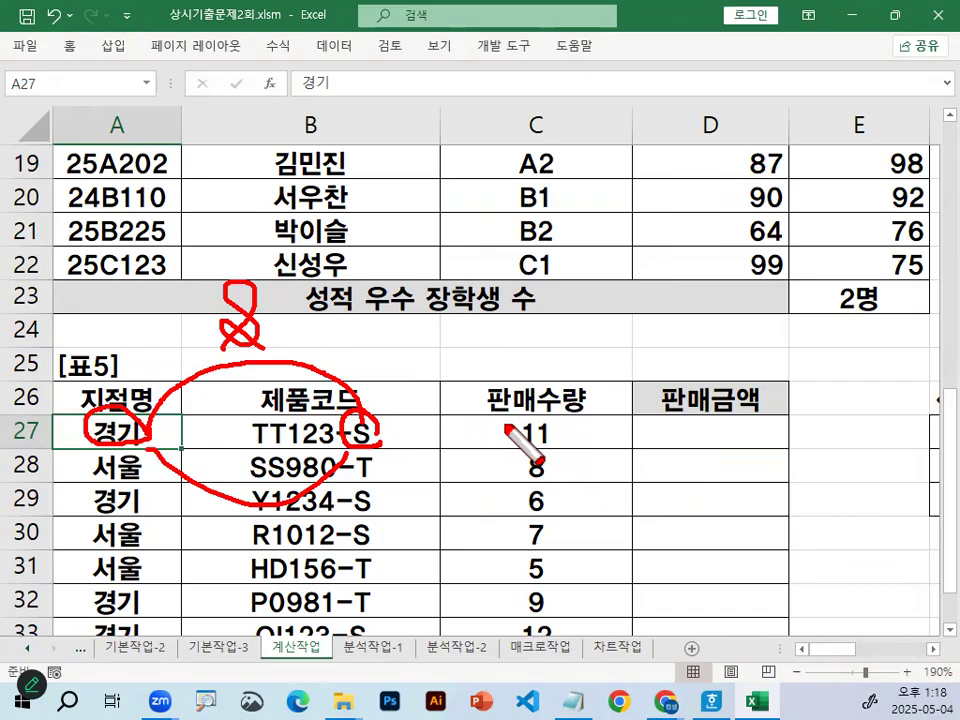
key("Escape")
Step: Switch to Notepad, begin the syntax =HLOOKUP(찾을값 under 5번문항, and note 조회할 값 beneath a short dashed underline
left_click(575, 701)
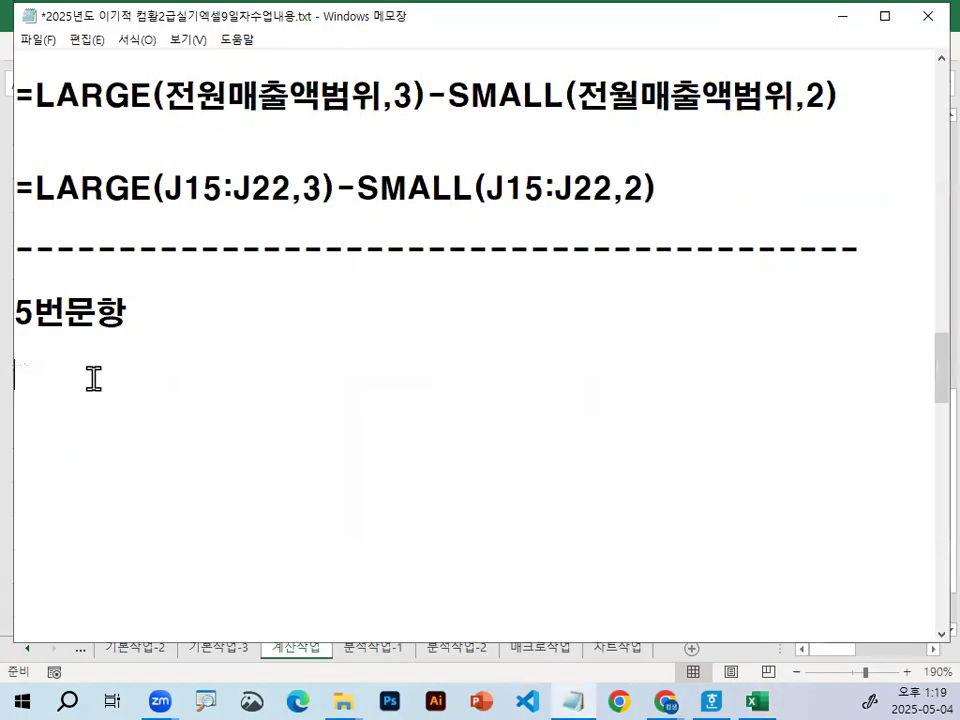
type("=HLOOKU")
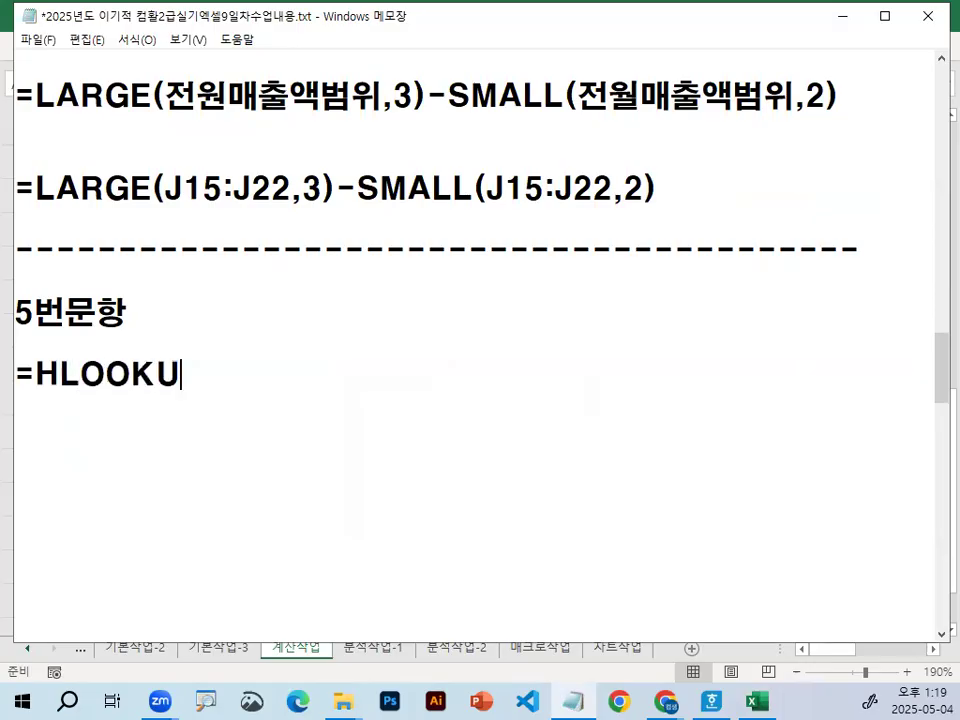
type("P(,차")
key("BackSpace")
key("BackSpace")
key("BackSpace")
type("찬ㅈ")
key("BackSpace")
key("BackSpace")
key("BackSpace")
type("ㅏㄴㅈ")
key("BackSpace")
key("BackSpace")
type("ㄴ")
key("BackSpace")
type("ㅈ을값")
key("Return")
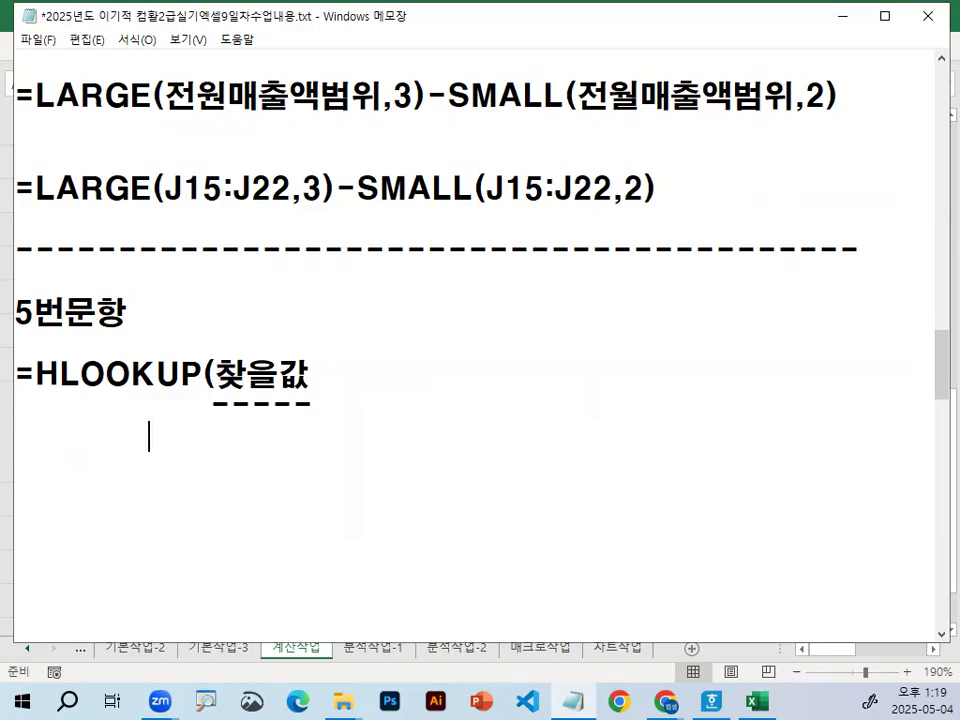
type("조회할 갑")
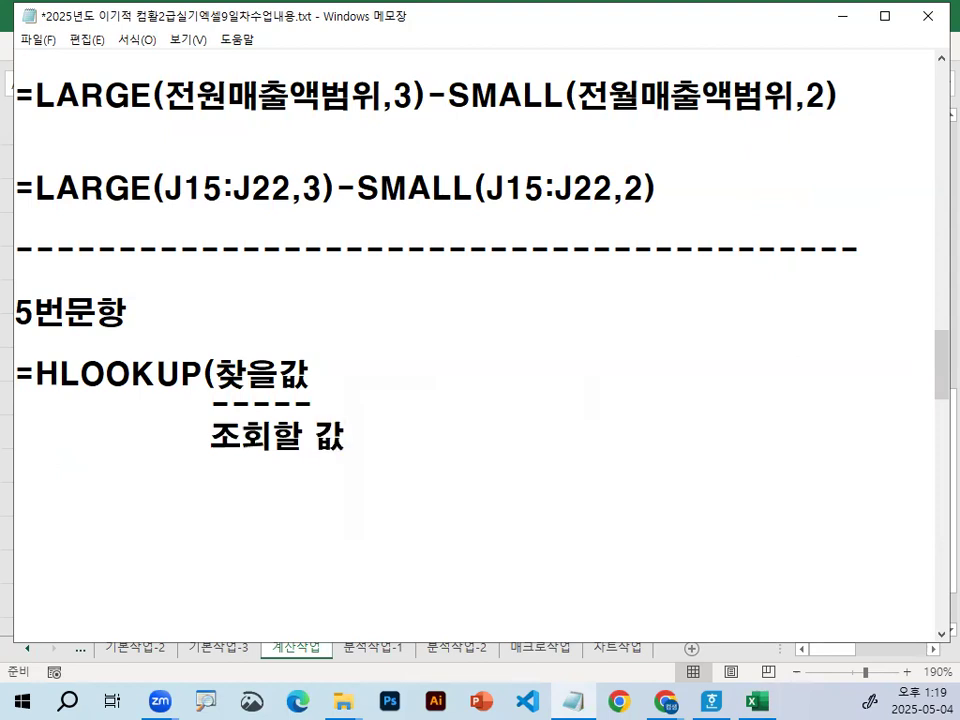
Step: Complete the HLOOKUP syntax with the arguments 표범위,행번호,옵션) and label the line 행조회함수
key("Up")
type(",표")
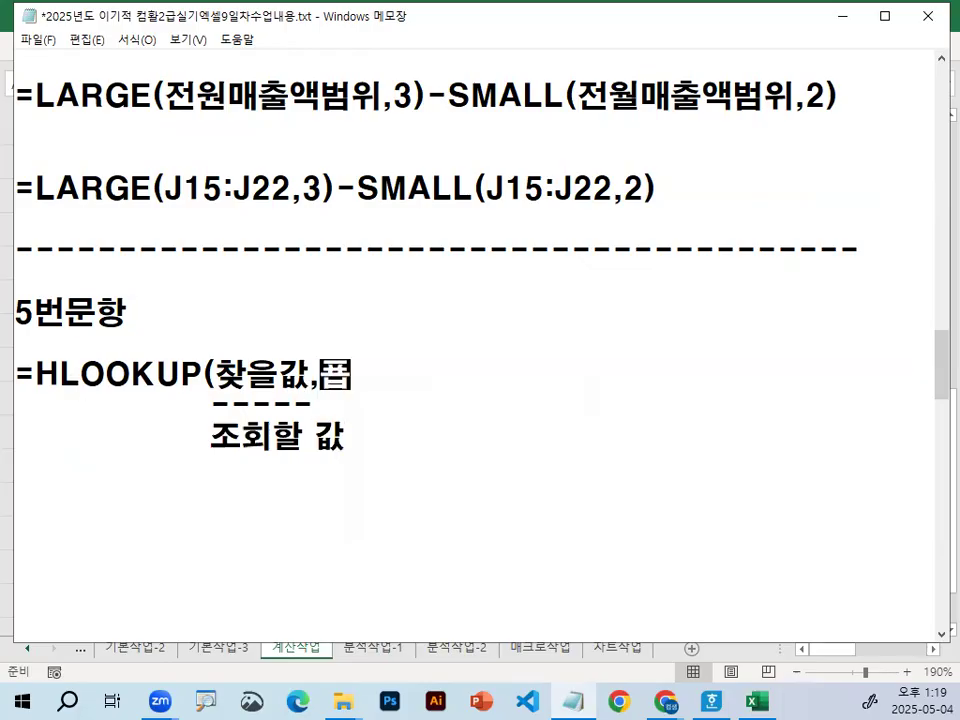
type("범위,")
type("행번호,ㅇ")
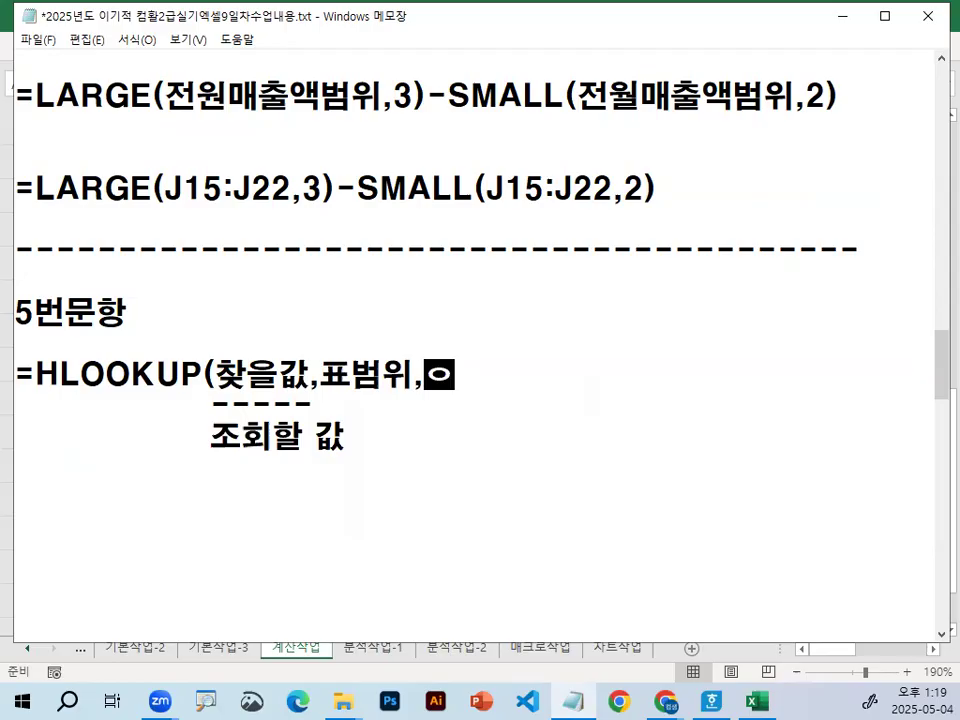
type("옵션)")
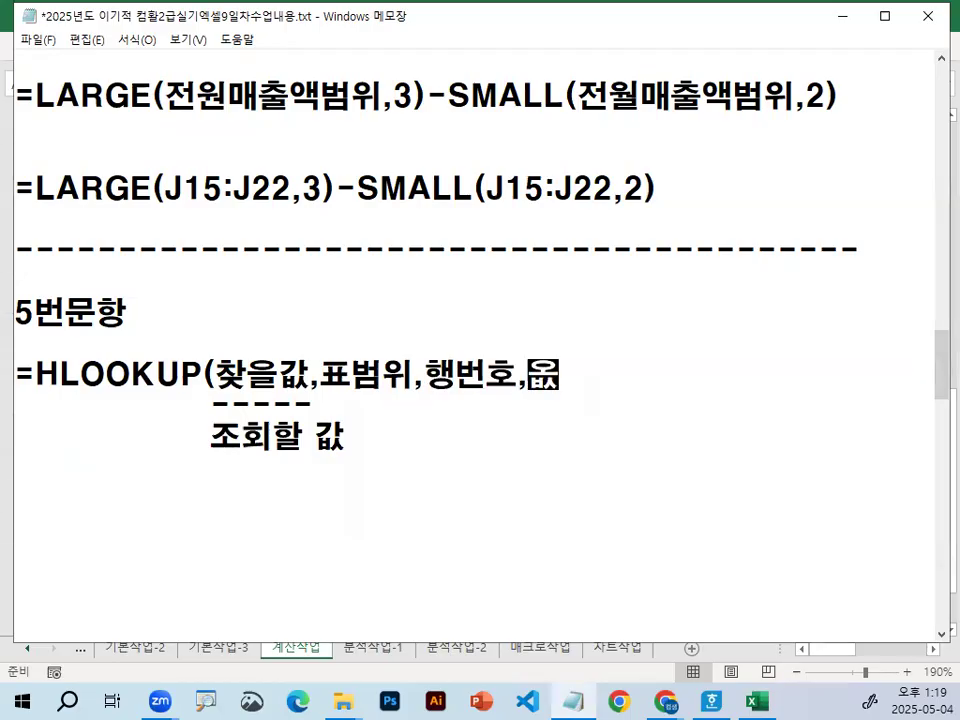
type(" 행조회함수")
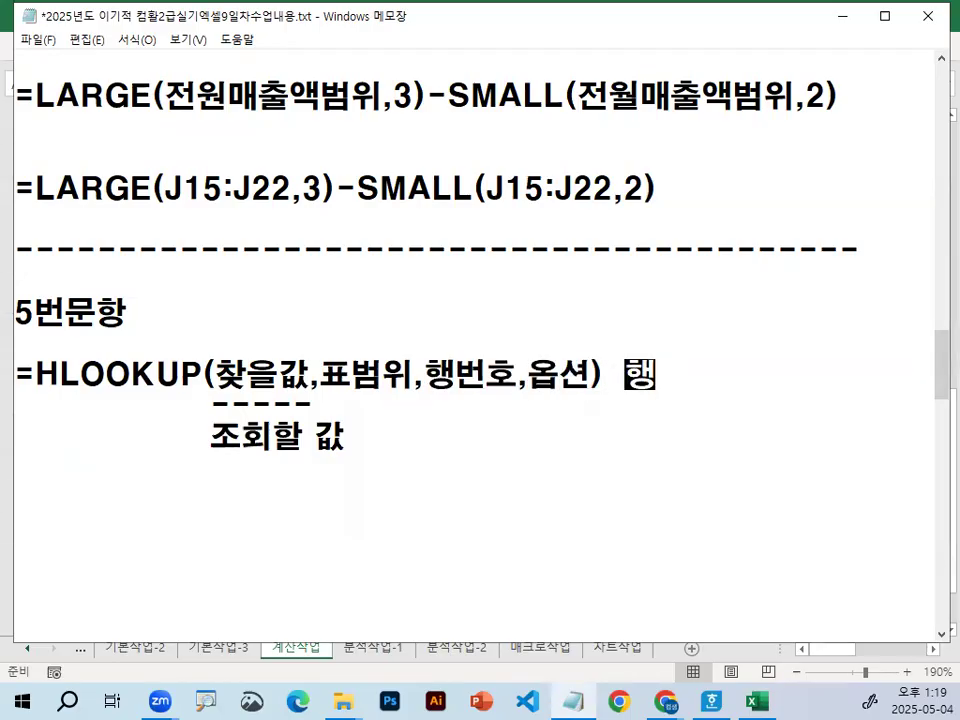
Step: Insert blank lines above the HLOOKUP syntax and add the note 참조표 주어짐 (특정행을 조회하는 함수)
key("Up")
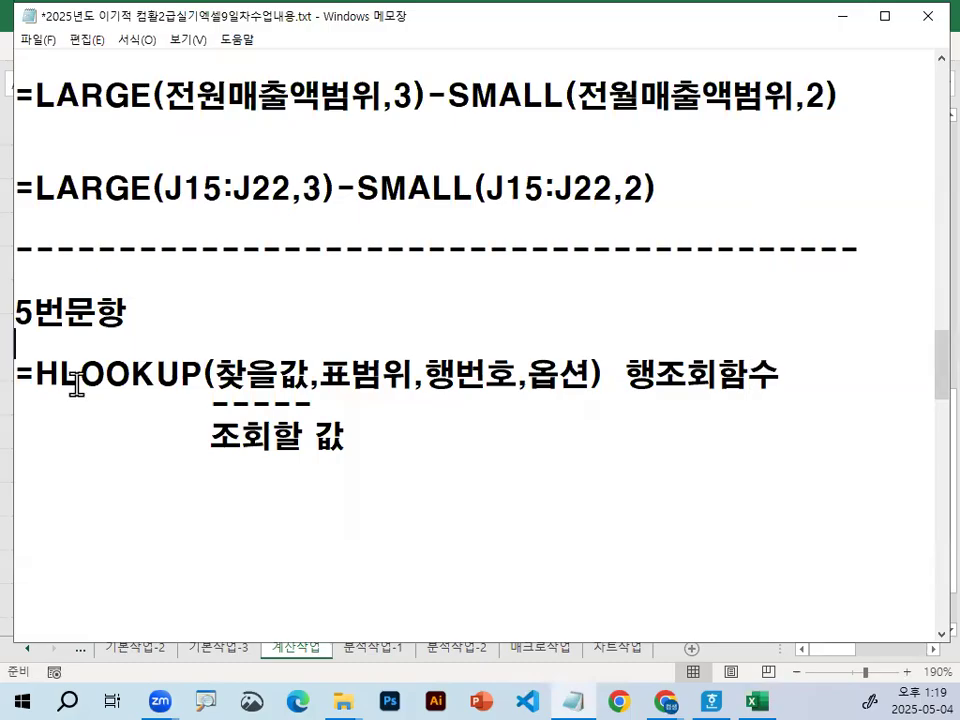
key("Return")
key("Return")
key("Return")
key("Up")
key("Up")
type("참조표 주ㅈ")
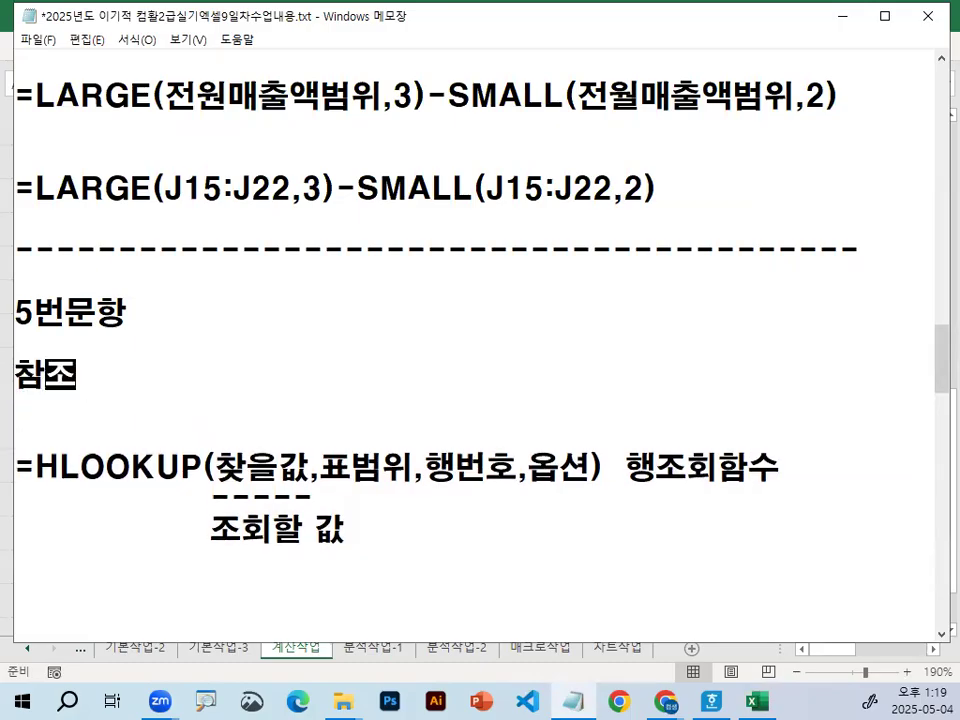
key("BackSpace")
type("어")
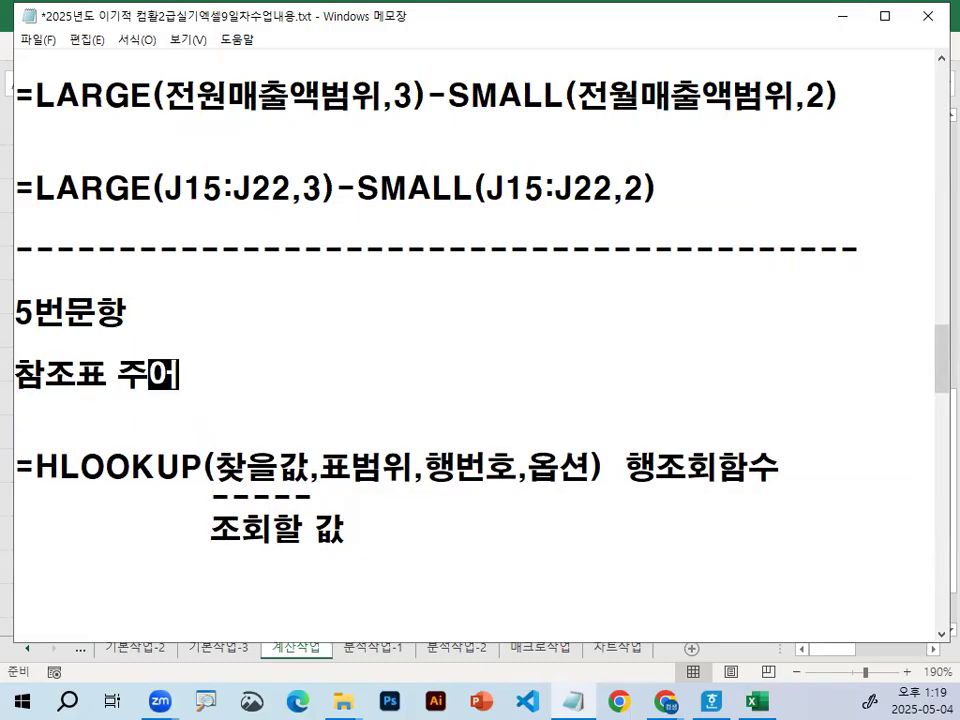
type("짐 (특정")
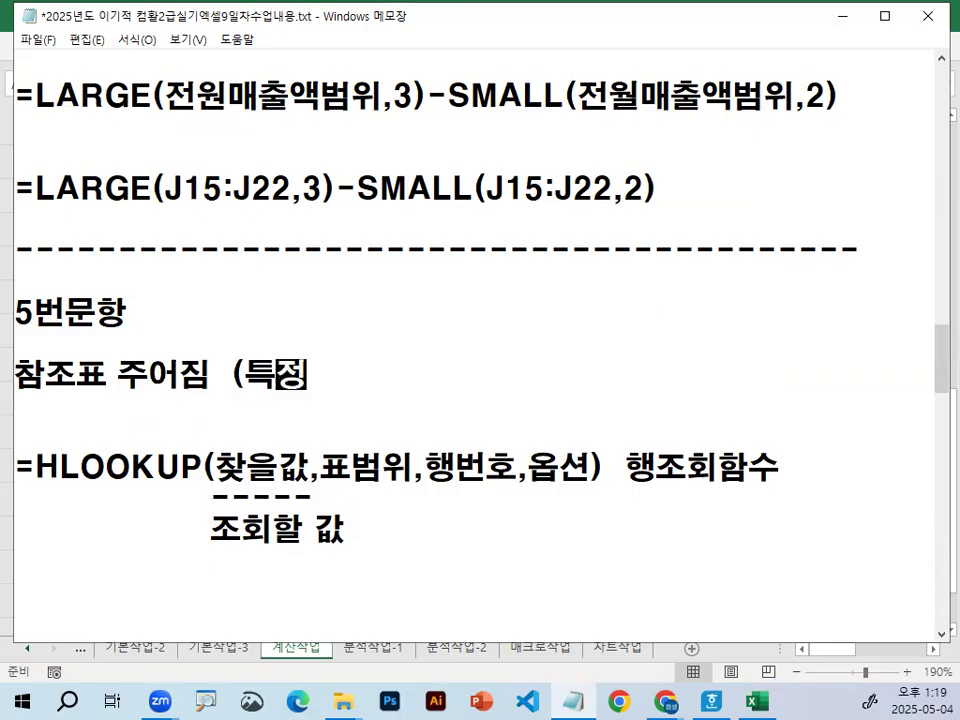
type("행을 조회하는 ㅏㅁ수")
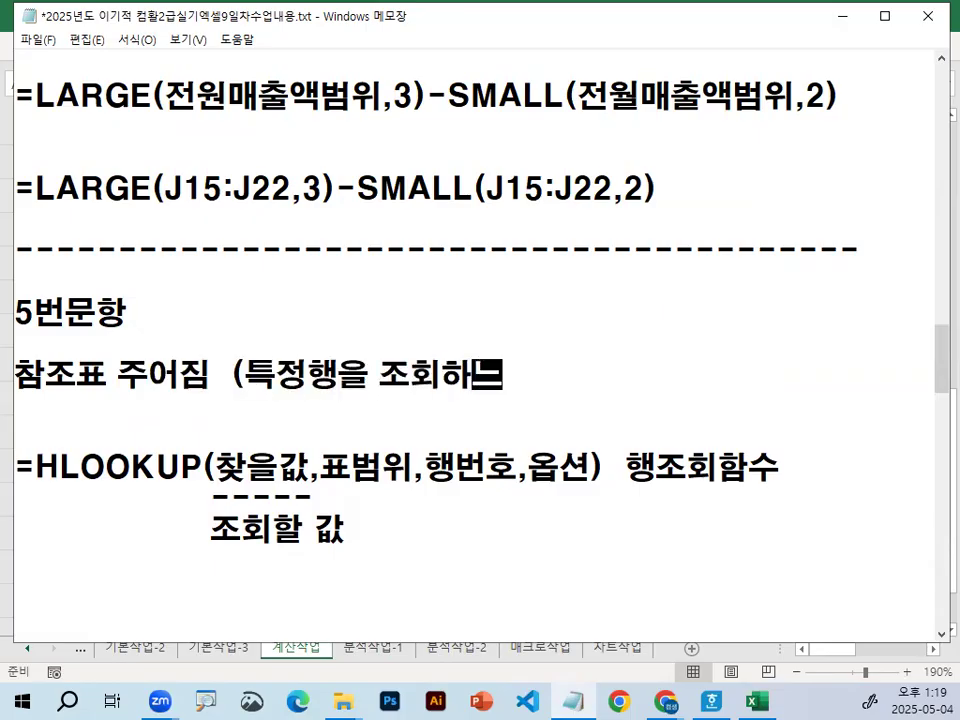
key("BackSpace")
key("BackSpace")
key("BackSpace")
key("BackSpace")
type("함수)")
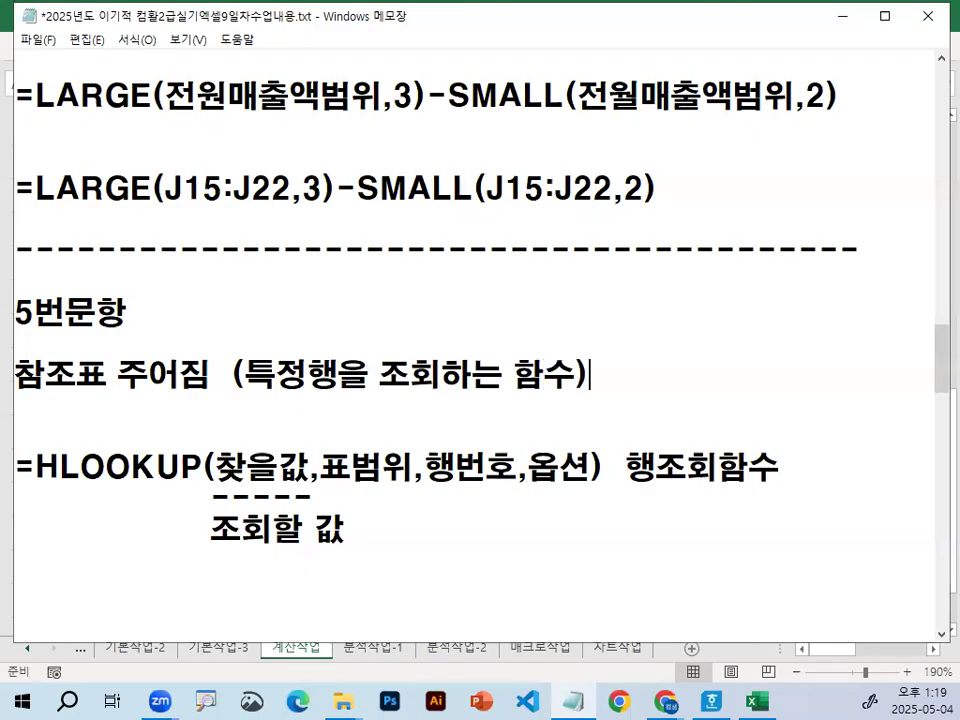
Step: Change the second HLOOKUP argument to 참조표범위
scroll(214, 349, "down", 2)
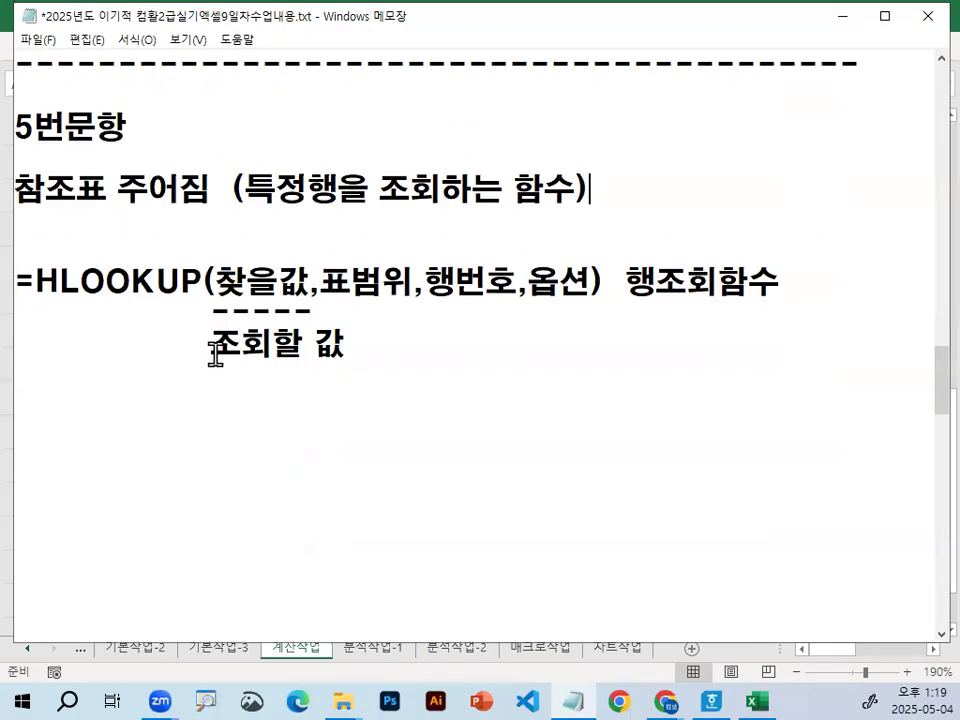
left_click(182, 222)
type("참조")
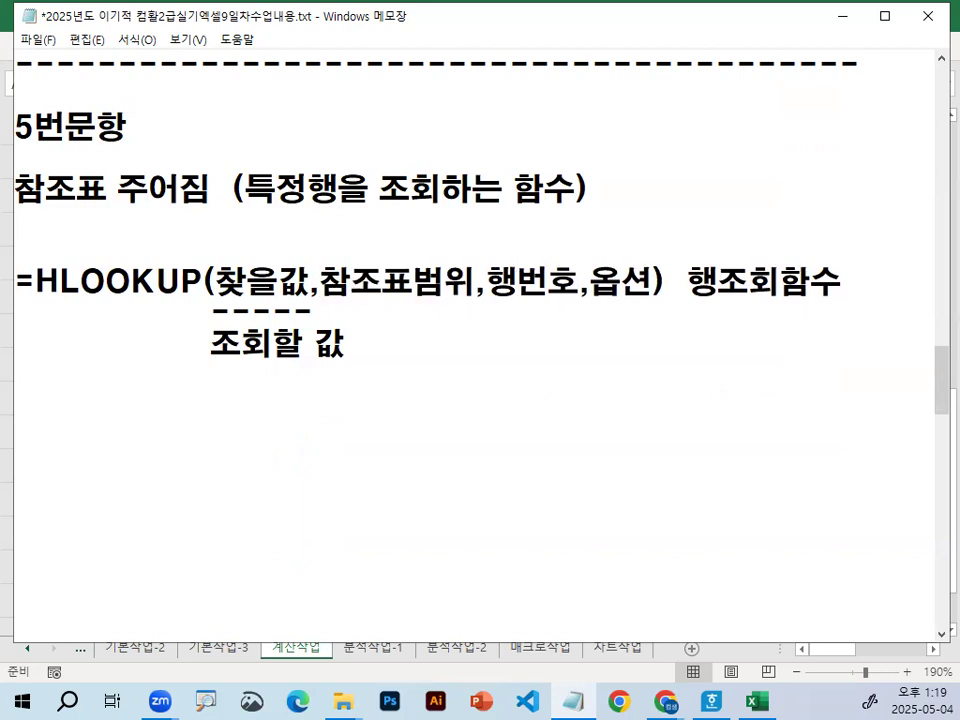
Step: Highlight the 행번호 argument with a temporary red circle and arrow, clear the drawing, and highlight 옵션
mouse_move(487, 283)
left_mouse_down()
mouse_move(575, 272)
mouse_move(506, 309)
mouse_move(522, 256)
mouse_move(566, 287)
left_mouse_up()
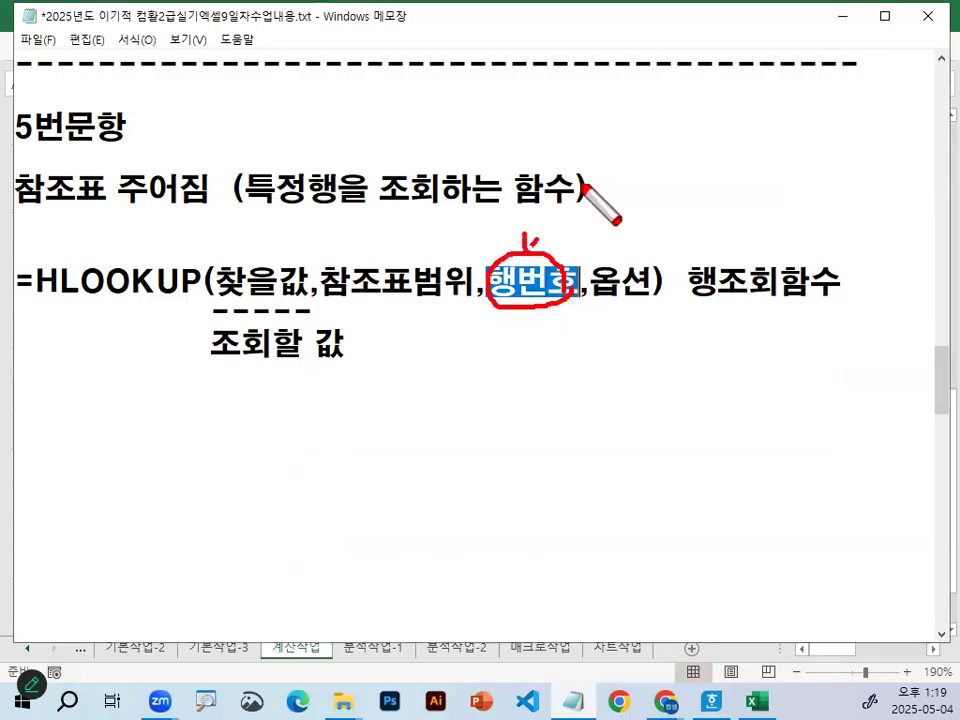
left_click_drag(562, 208, 522, 252)
left_click_drag(508, 237, 535, 241)
mouse_move(648, 304)
left_mouse_down()
mouse_move(596, 288)
mouse_move(649, 295)
mouse_move(646, 279)
left_mouse_up()
key("Escape")
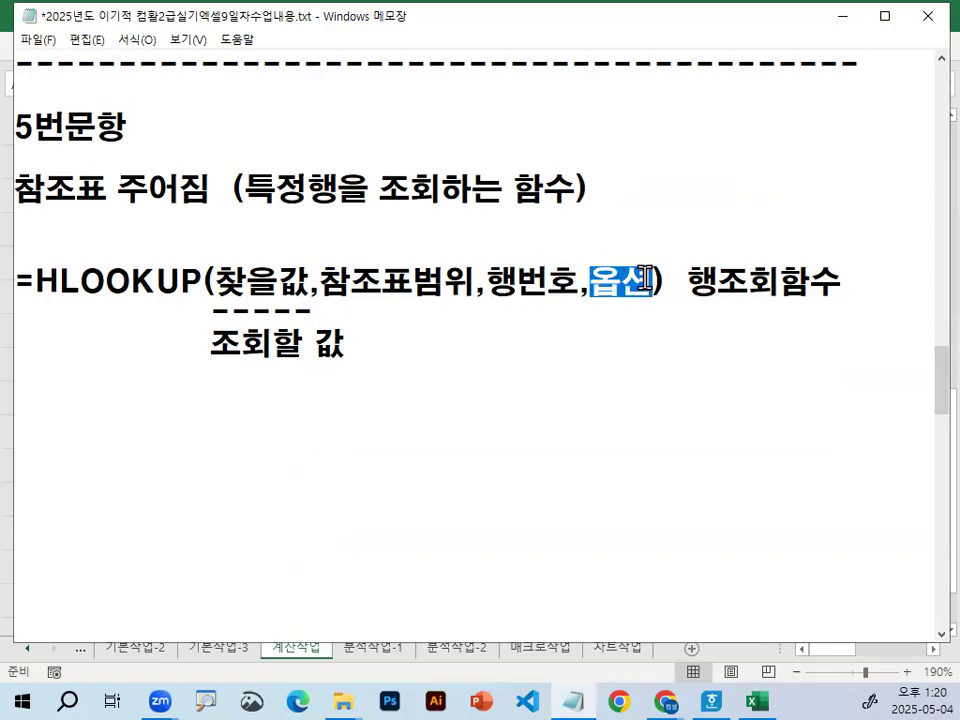
Step: Begin an explanatory line below the syntax notes reading 옵션(0) : 찾을값이
left_click(347, 413)
type("옵서")
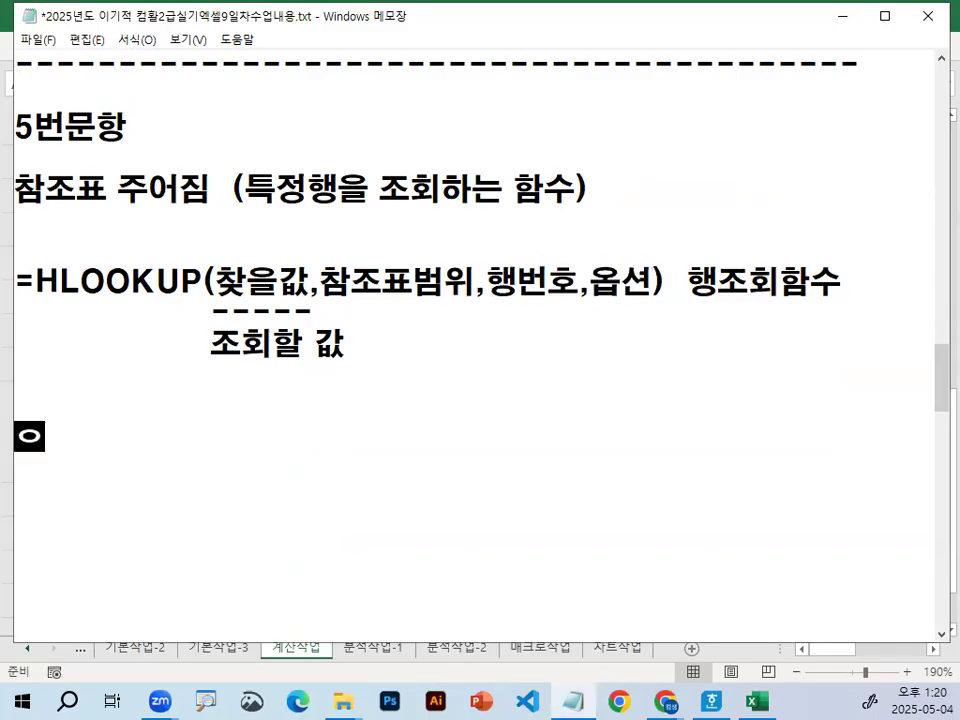
type("(")
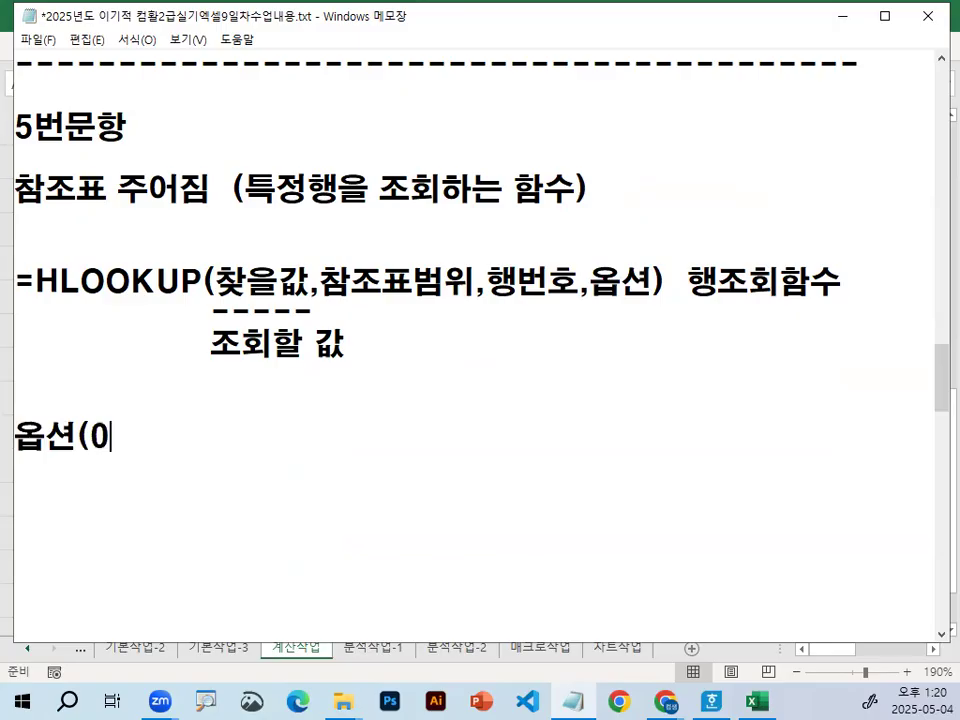
type("0) : 찾을값이 ")
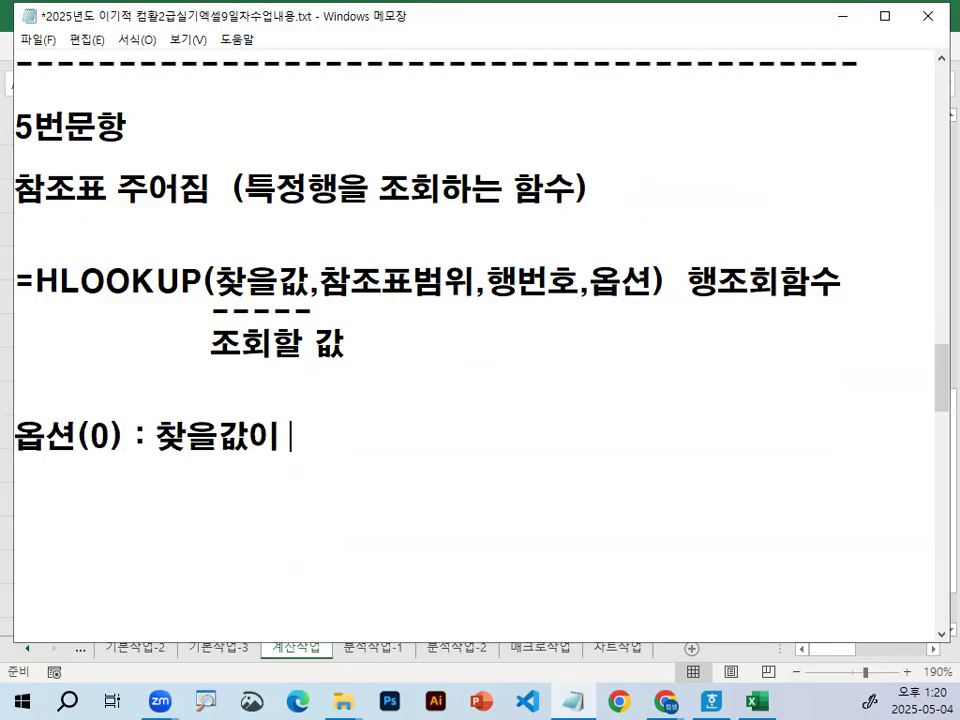
Step: Complete the option line after "찾을값이" with "표에 첫열에 가서 정확히 일치하는 값을" and start a new line
type("표에서")
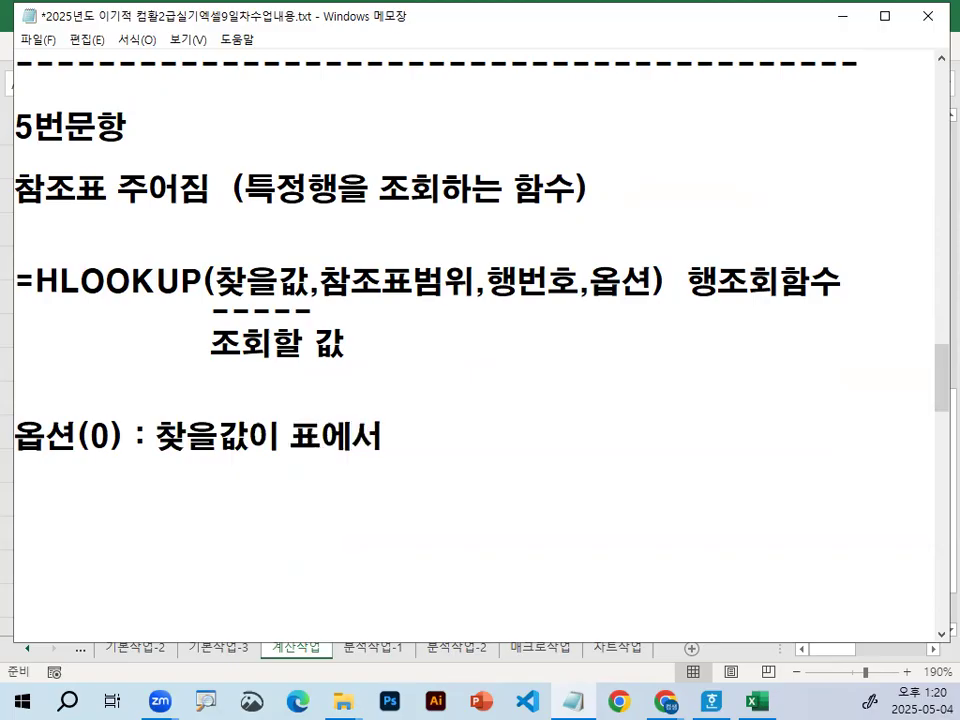
key("BackSpace")
type(" 첫열에 가서 ")
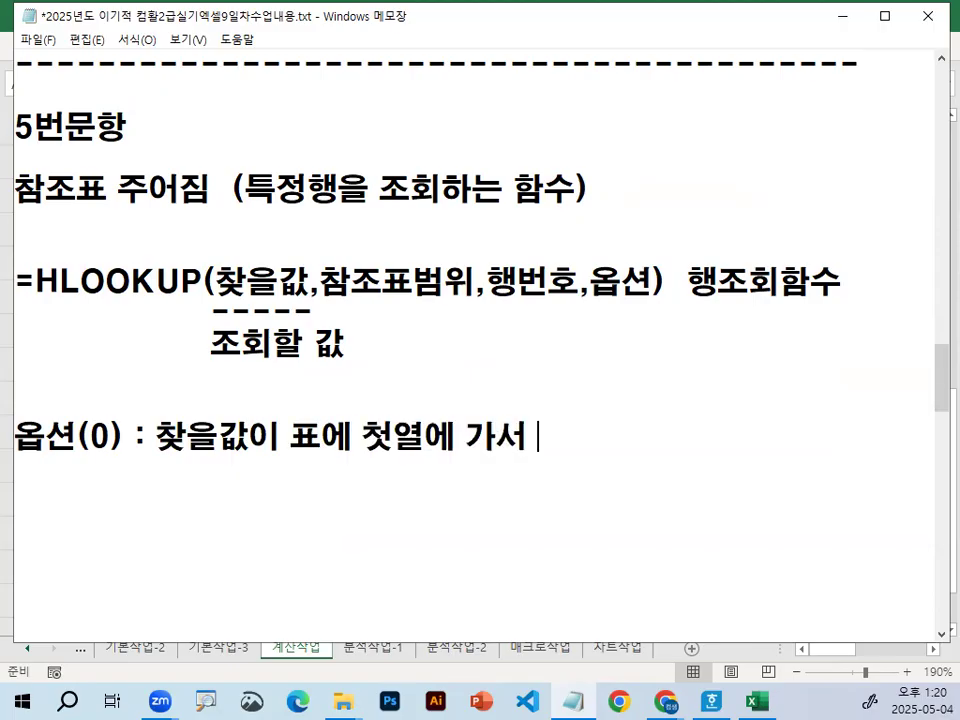
type("정확ㅎ")
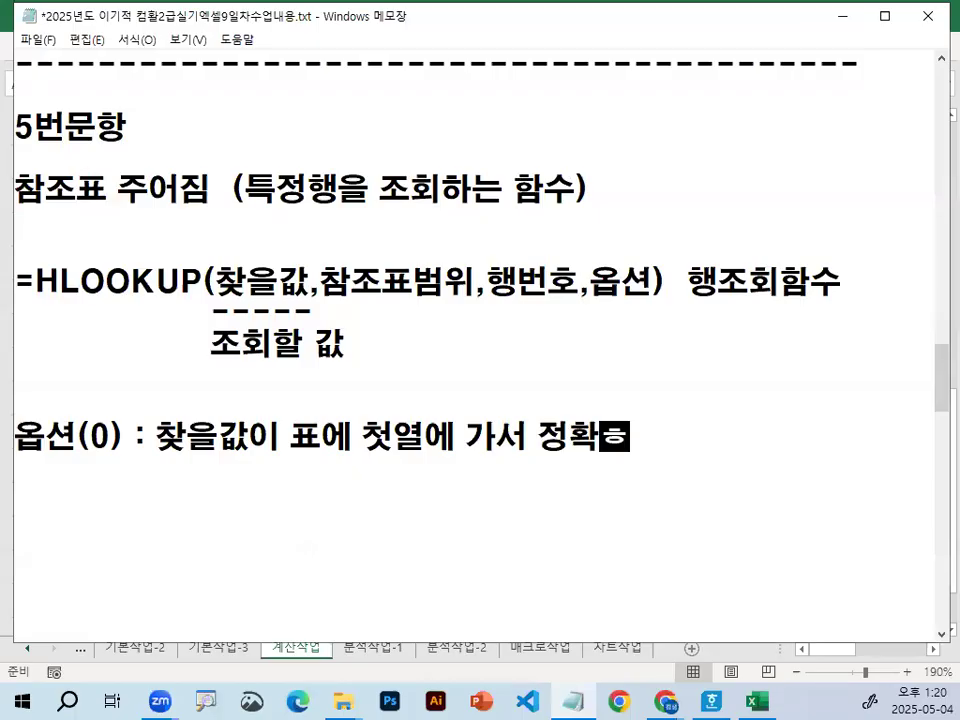
type(" 일치한느")
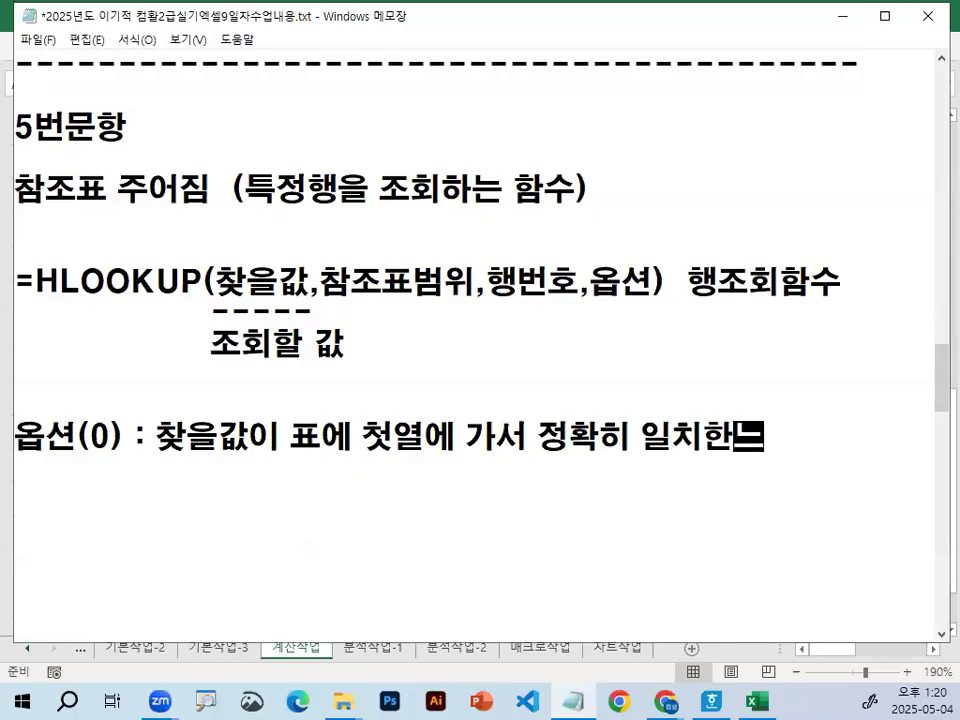
key("BackSpace")
key("BackSpace")
type("하는 값을")
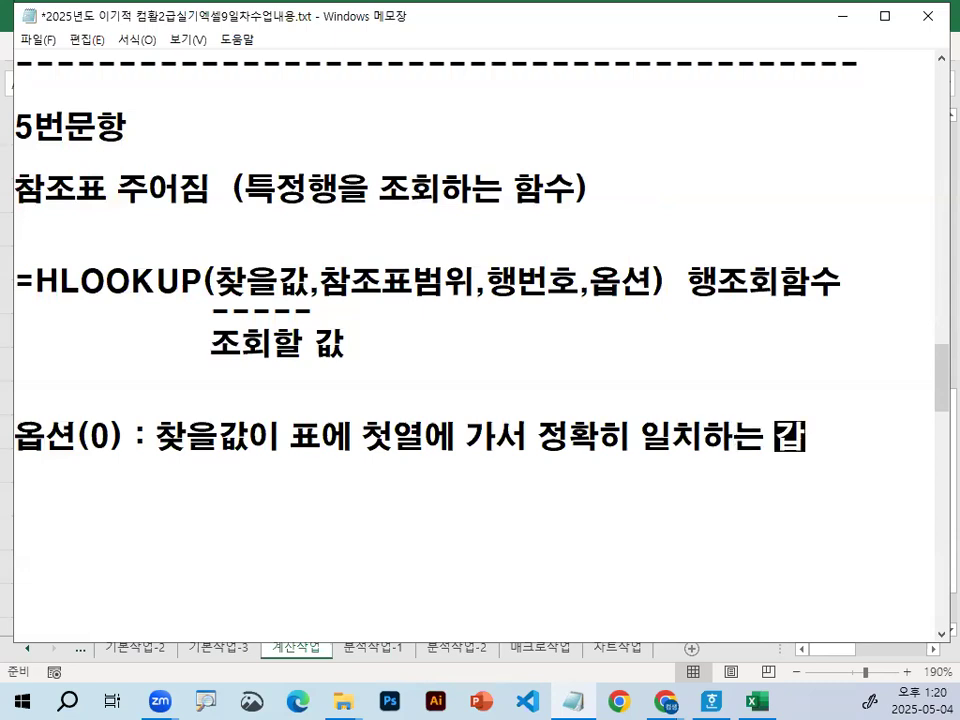
key("Return")
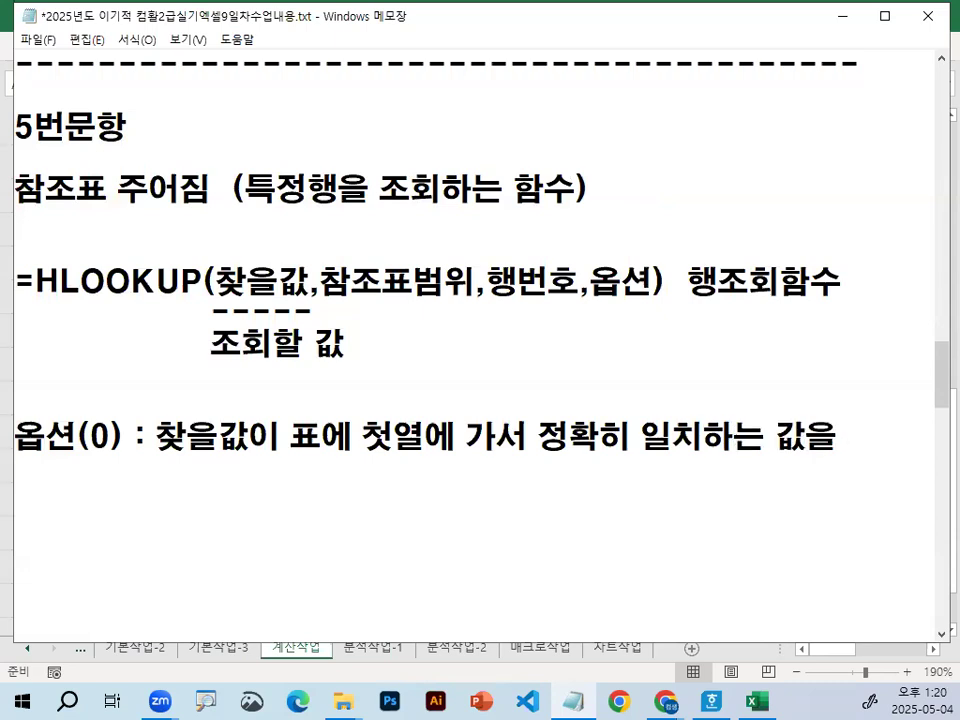
Step: Write "찾기 위한 옵션" on the line below as the end of the option explanation
type("찾")
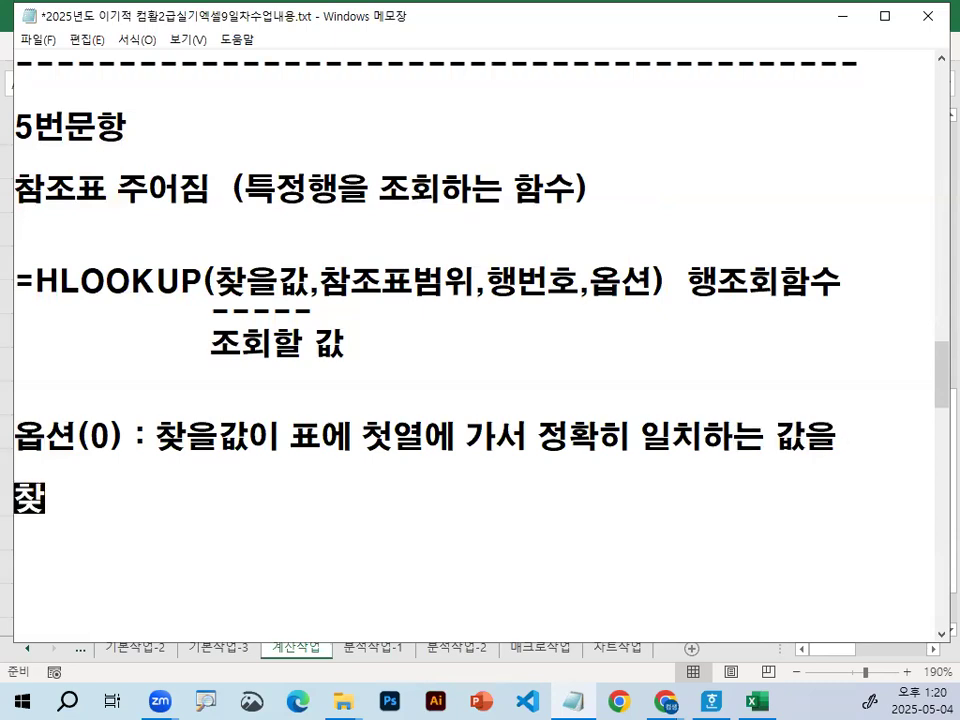
type("기 위한 옶ㄴ\\")
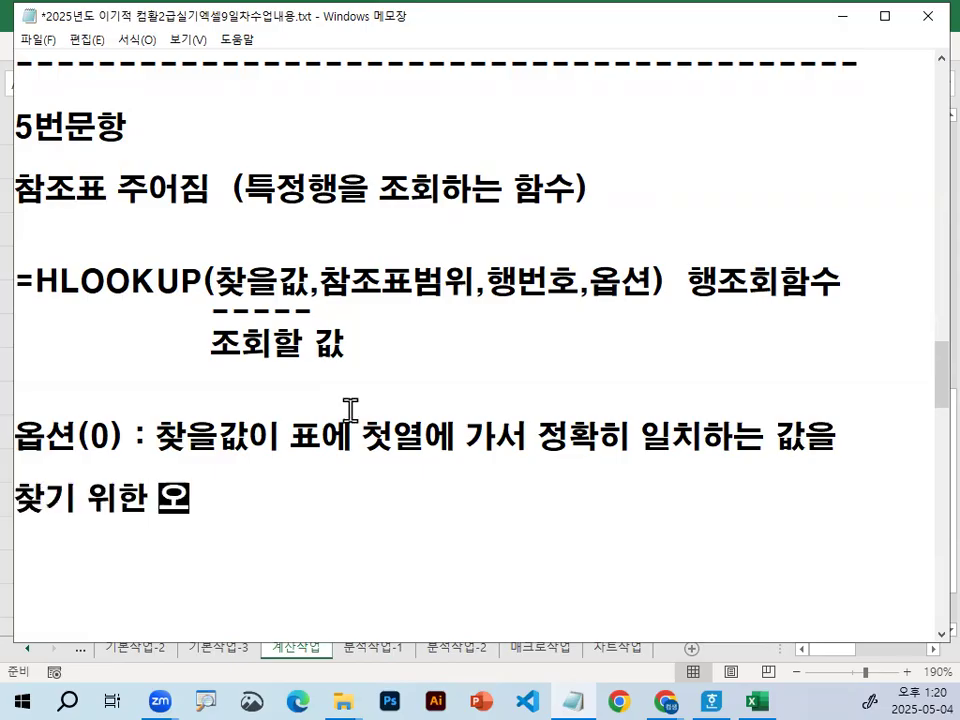
key("BackSpace")
key("BackSpace")
key("BackSpace")
type("온ㅅ")
key("BackSpace")
key("BackSpace")
type("오ㅂㅅㄴ")
key("BackSpace")
key("BackSpace")
type("오ㅂㅅㅓㄴ")
key("Return")
Step: Highlight the 옵션 argument in the HLOOKUP syntax and the (0) in its explanation to point them out
double_click(99, 437)
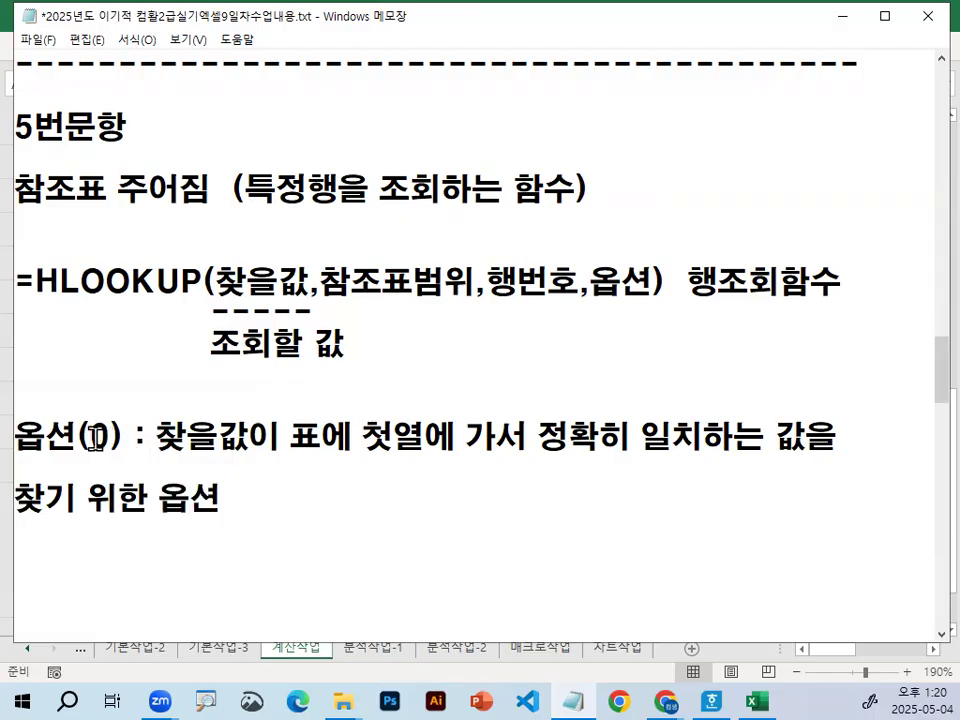
scroll(110, 437, "down", 1)
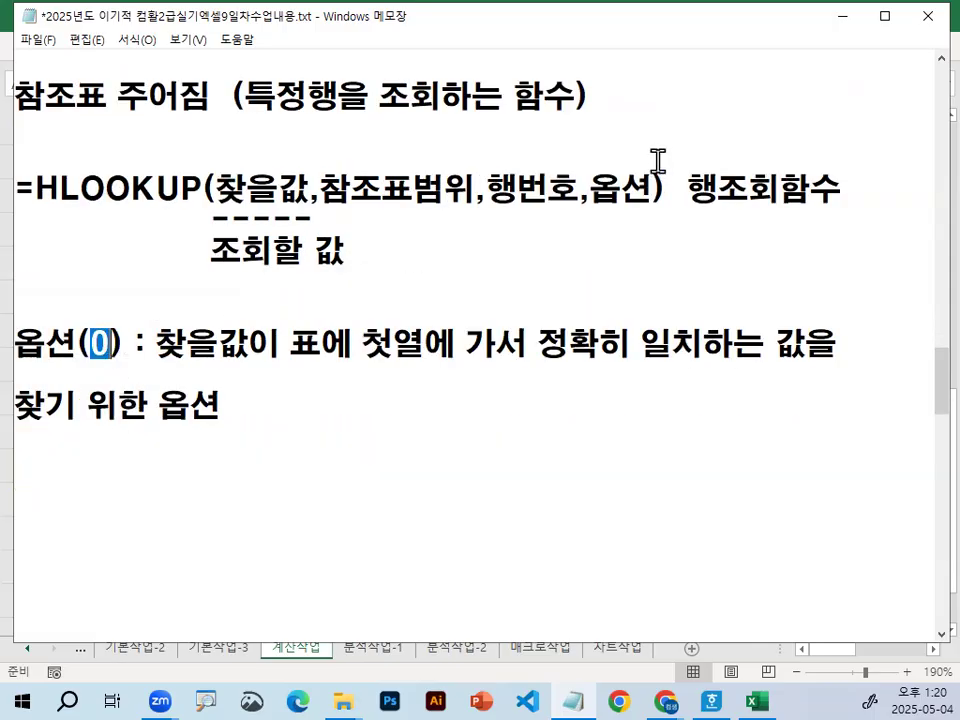
left_click_drag(601, 187, 637, 187)
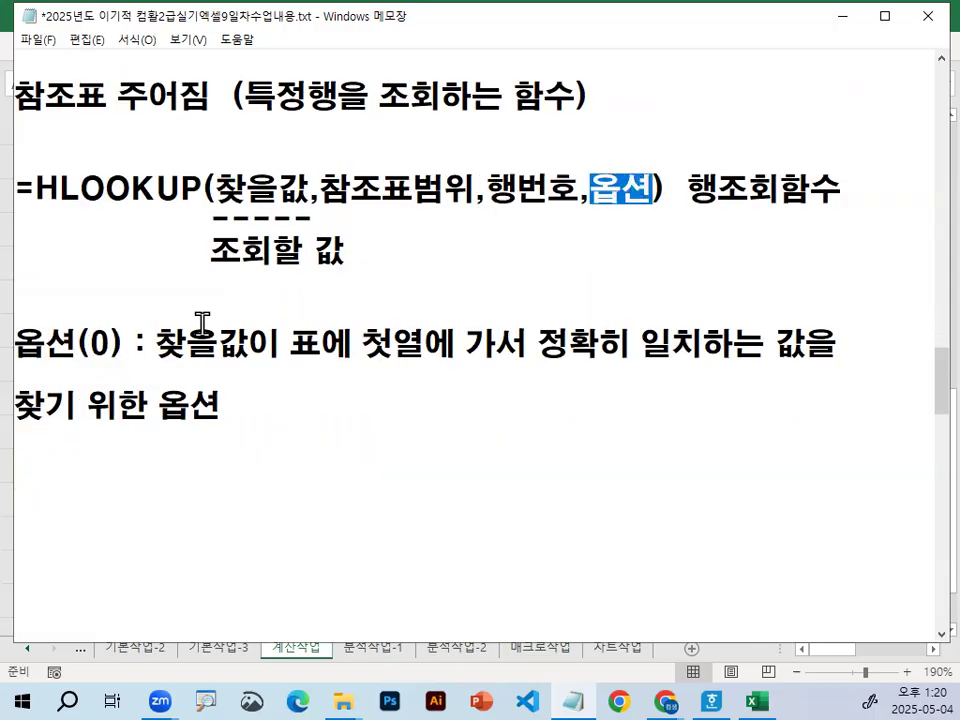
left_click(104, 349)
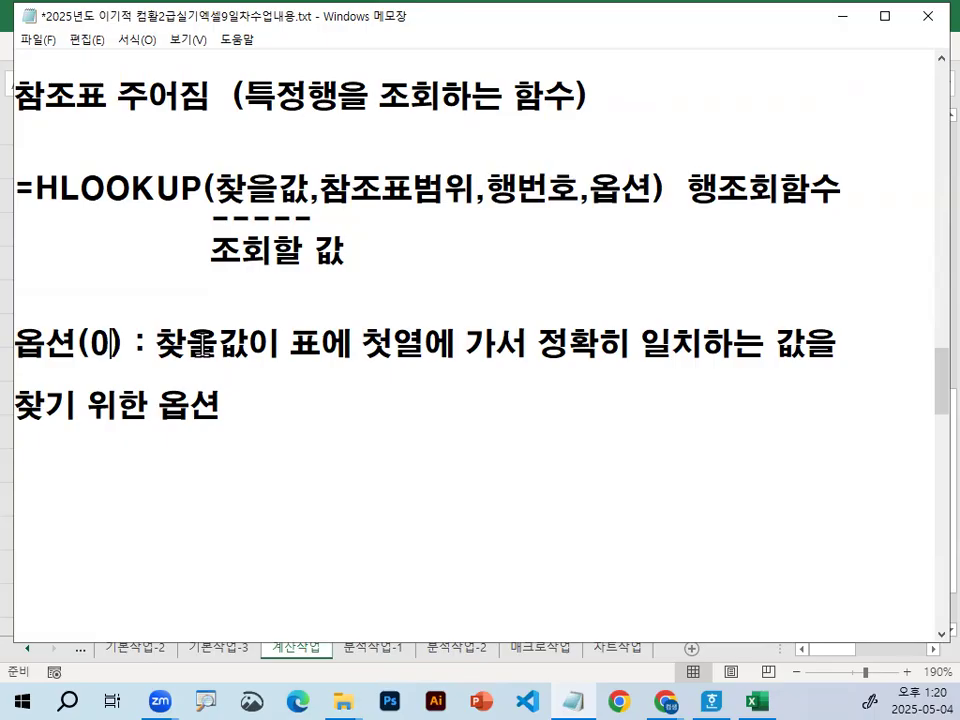
left_click_drag(76, 347, 122, 347)
left_click(247, 375)
Step: Underline 옵션(0) with the red screen pen, handwrite marks above it and circle the area, and clear the annotations
key("ctrl+2")
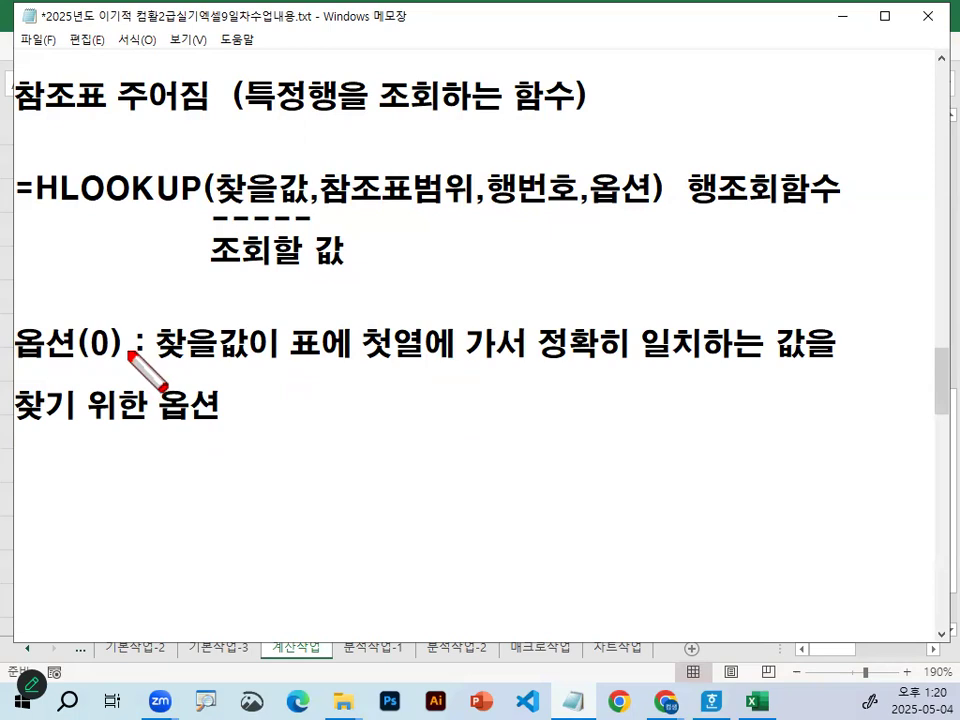
left_click_drag(16, 368, 115, 367)
mouse_move(95, 286)
left_mouse_down()
mouse_move(139, 286)
mouse_move(113, 341)
left_mouse_up()
left_click_drag(112, 298, 151, 318)
left_click_drag(260, 246, 260, 292)
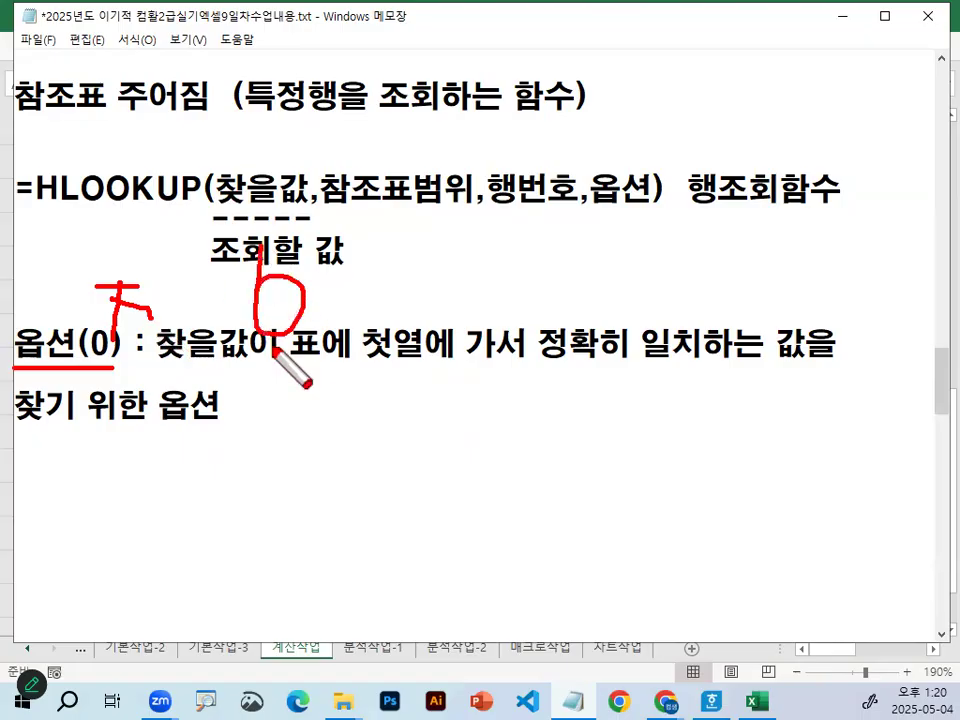
left_click_drag(276, 350, 322, 367)
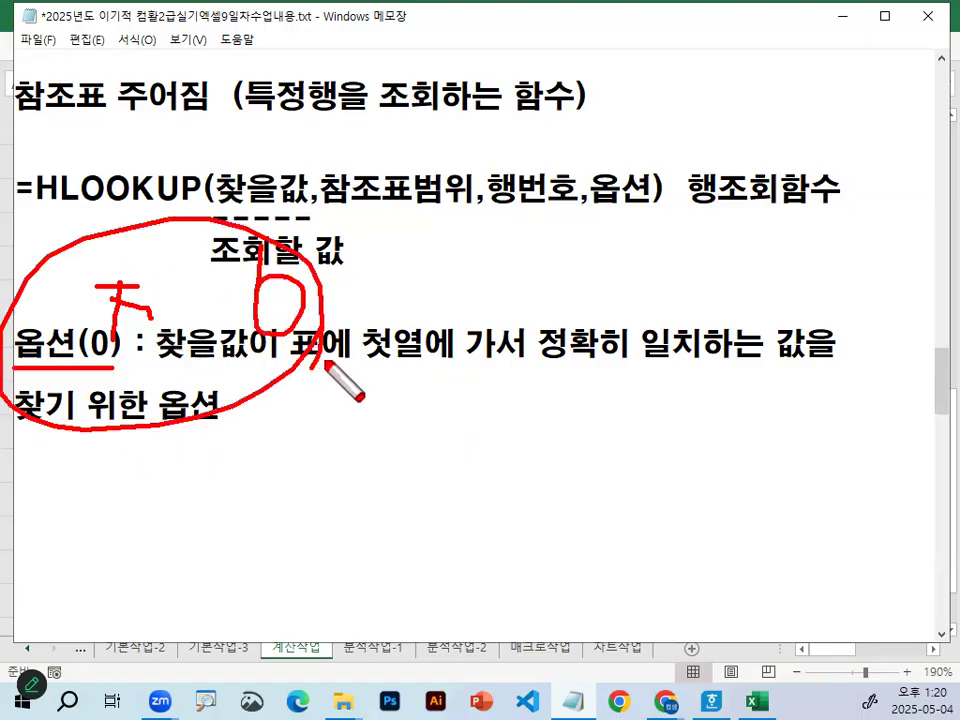
key("Escape")
Step: Point out the 0 value and the matching 옵션 argument of HLOOKUP once more by highlighting them
double_click(97, 346)
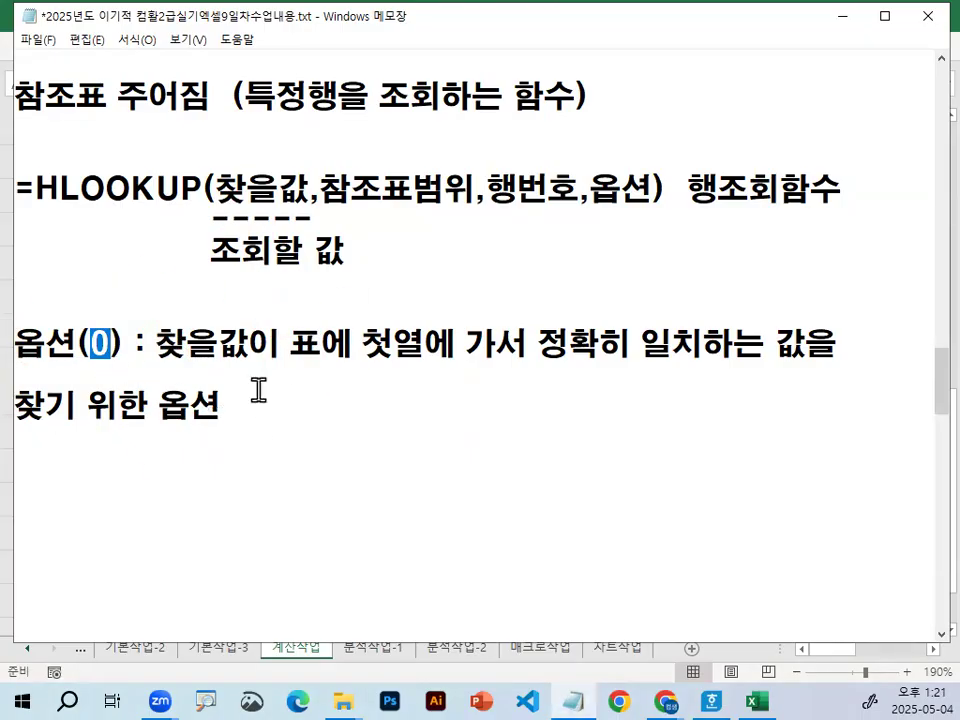
left_click_drag(590, 190, 636, 190)
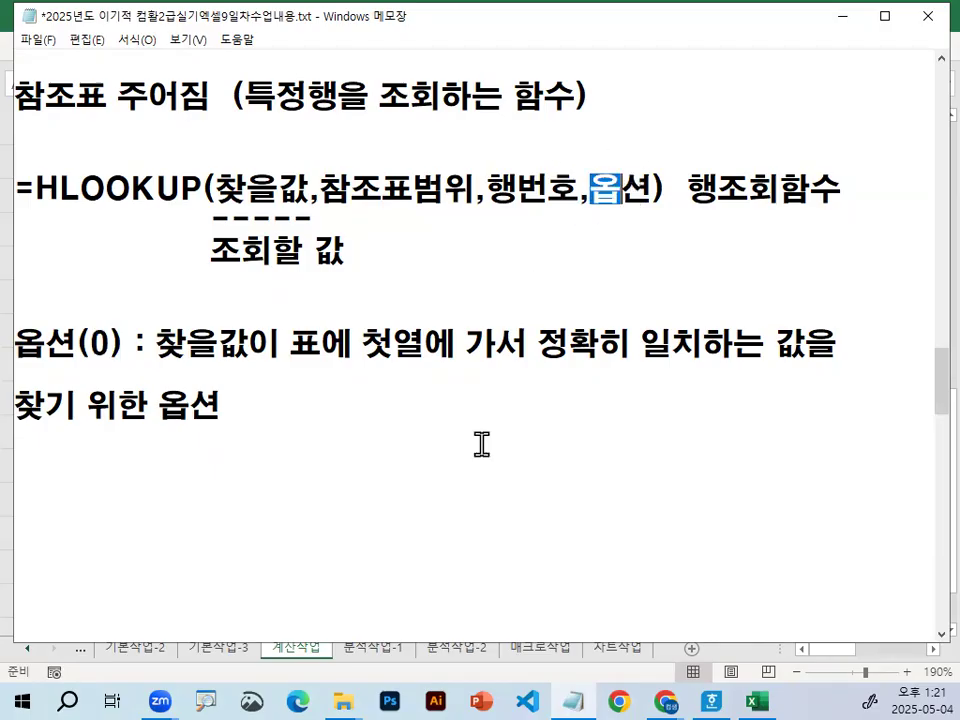
left_click_drag(90, 346, 126, 346)
left_click(290, 438)
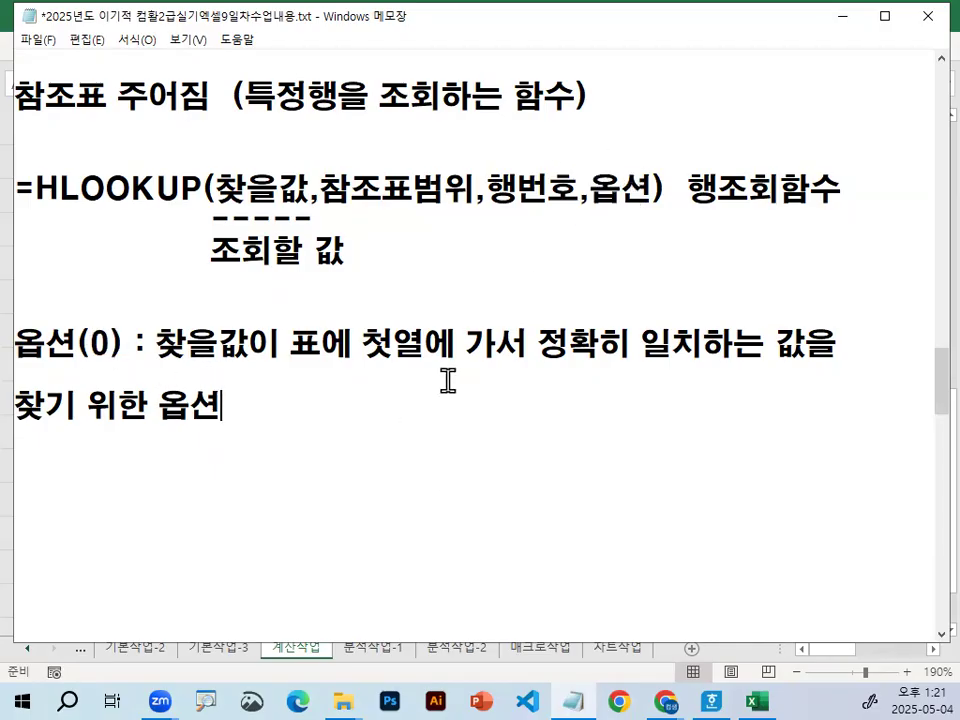
Step: Extend the option label to "옵션(0 또는 FALSE ) :" and move its explanation onto a separate line
left_click(110, 345)
type("똔ㄴ")
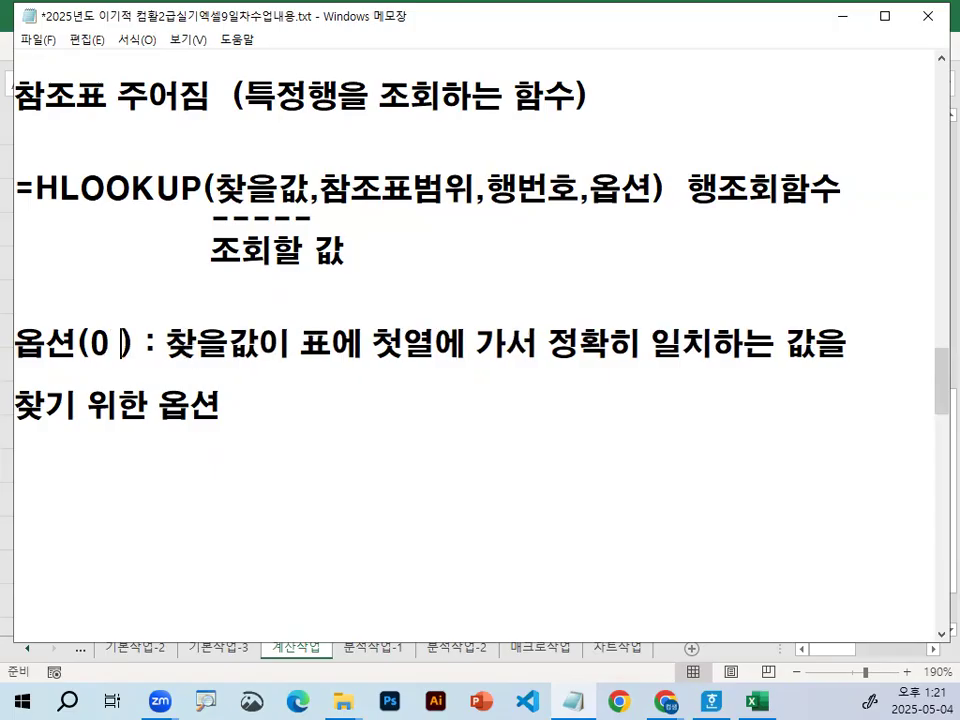
key("BackSpace")
key("BackSpace")
type("ㄸㅌ")
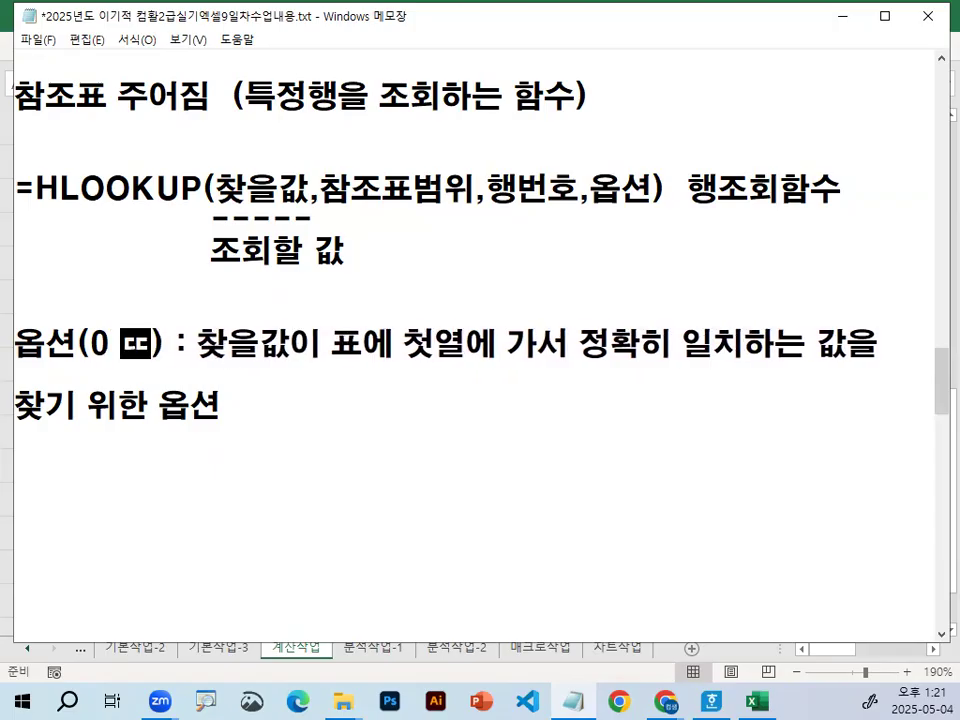
key("BackSpace")
key("BackSpace")
type("또는 F")
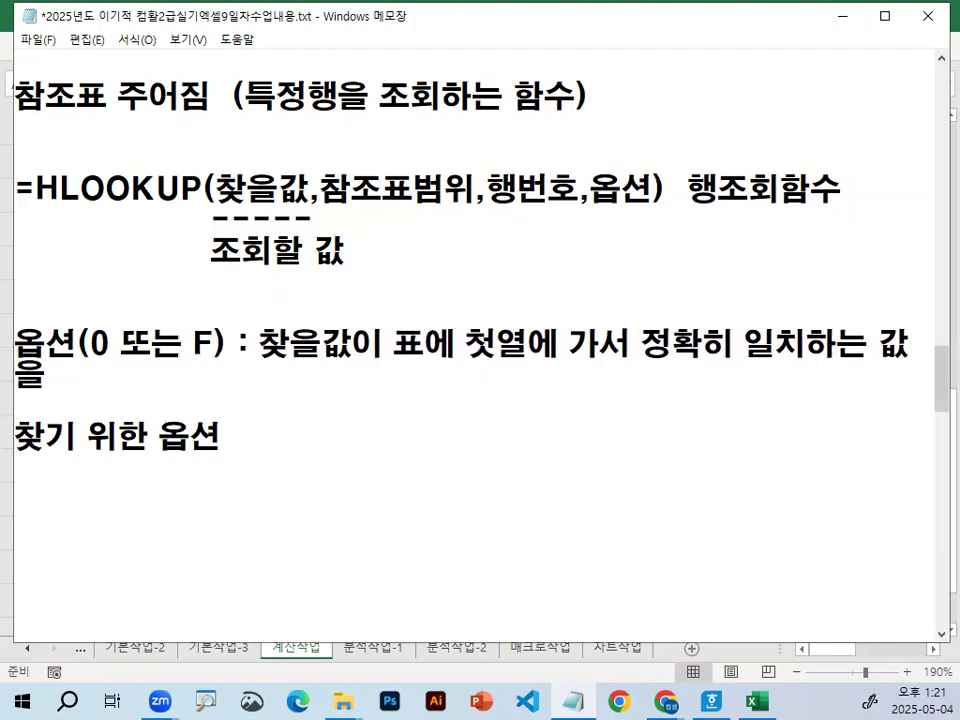
type("ALSE")
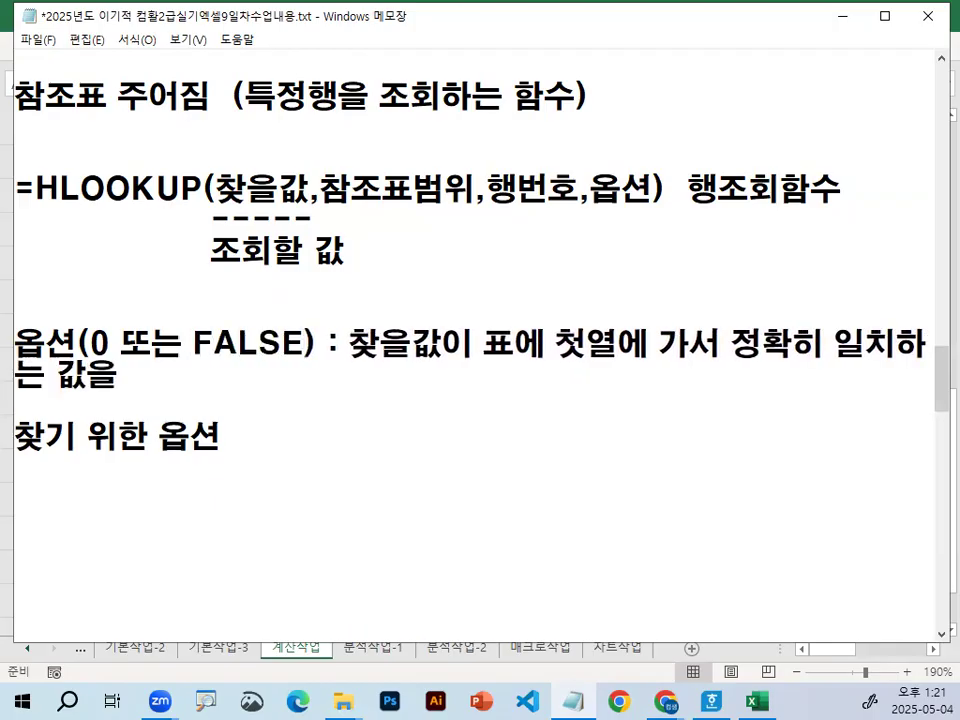
key("Right")
key("Return")
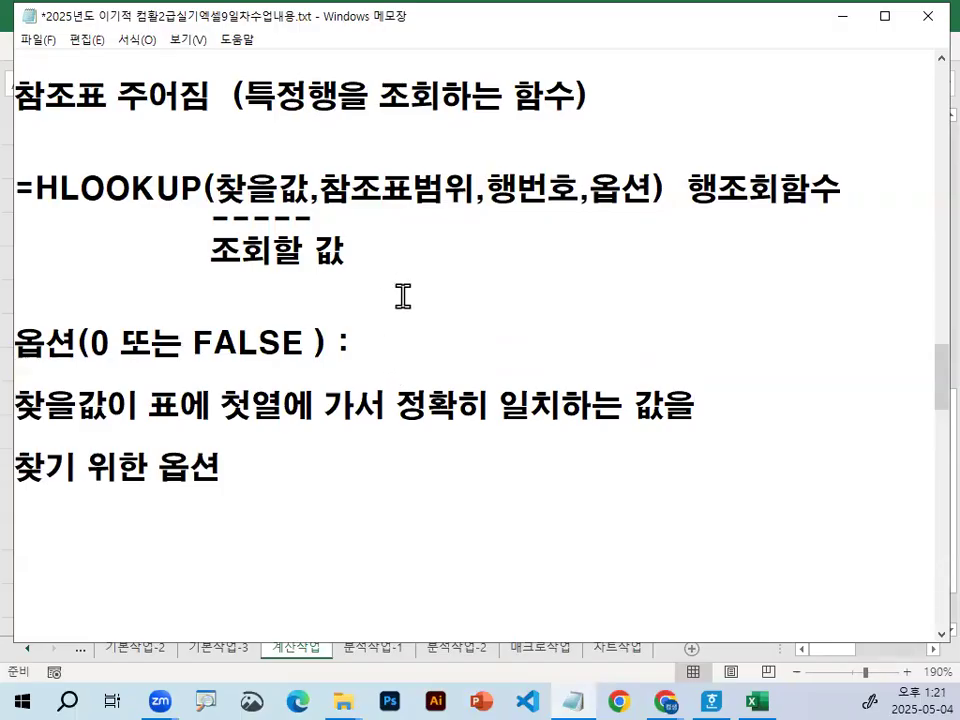
Step: Add the line "참조표범위 : 절대참조" above the option explanation, separated by a blank line
left_click_drag(320, 190, 472, 187)
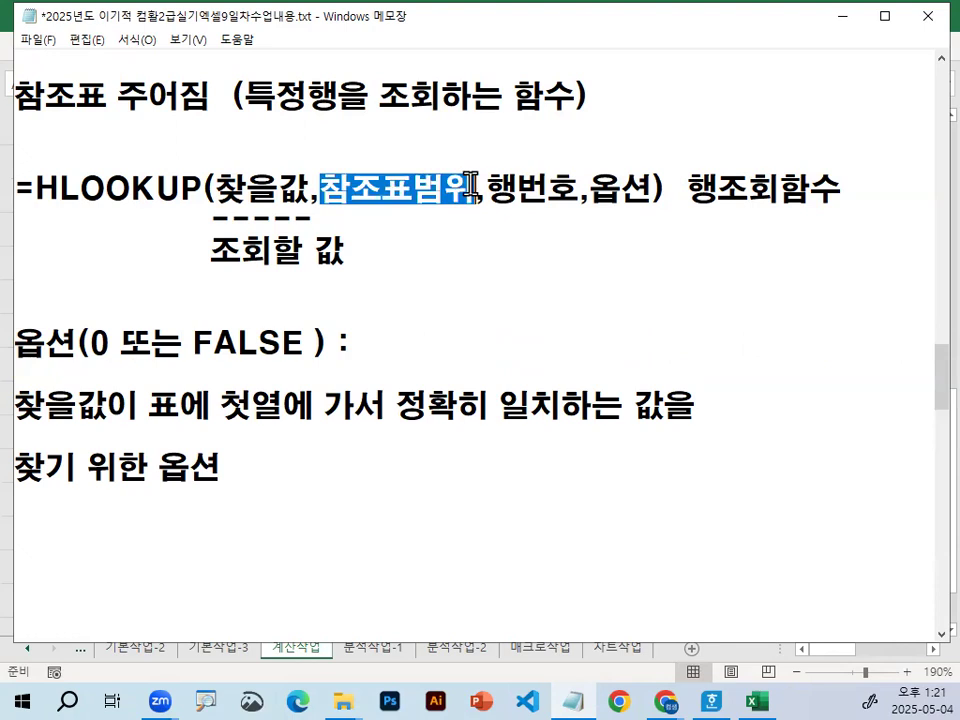
left_click(160, 276)
key("Return")
type("CKCKA")
key("BackSpace")
key("BackSpace")
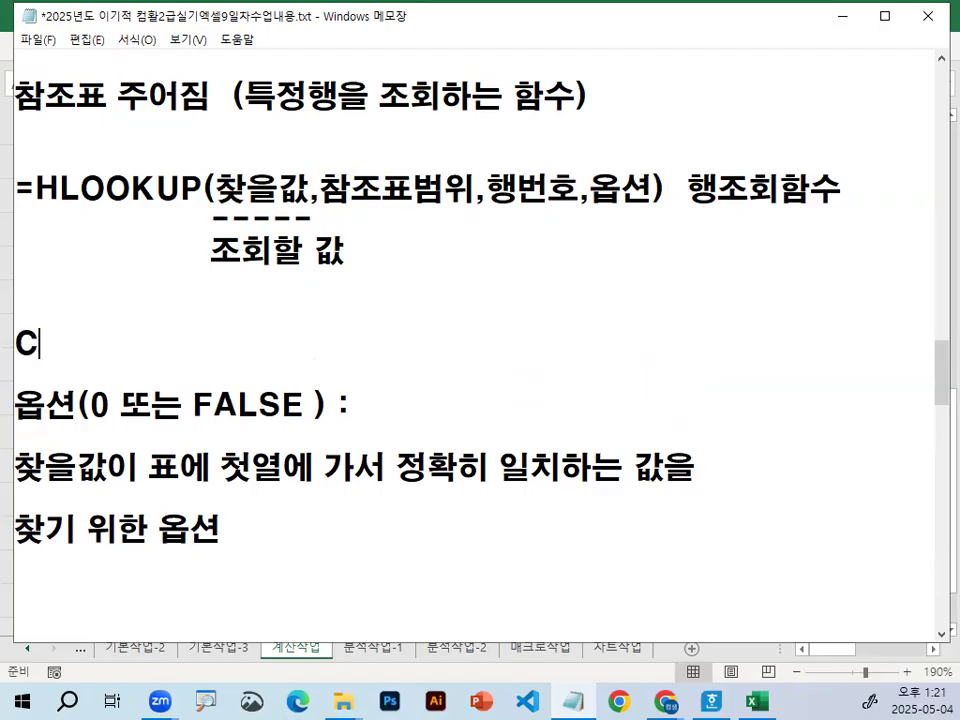
type("참조표범위")
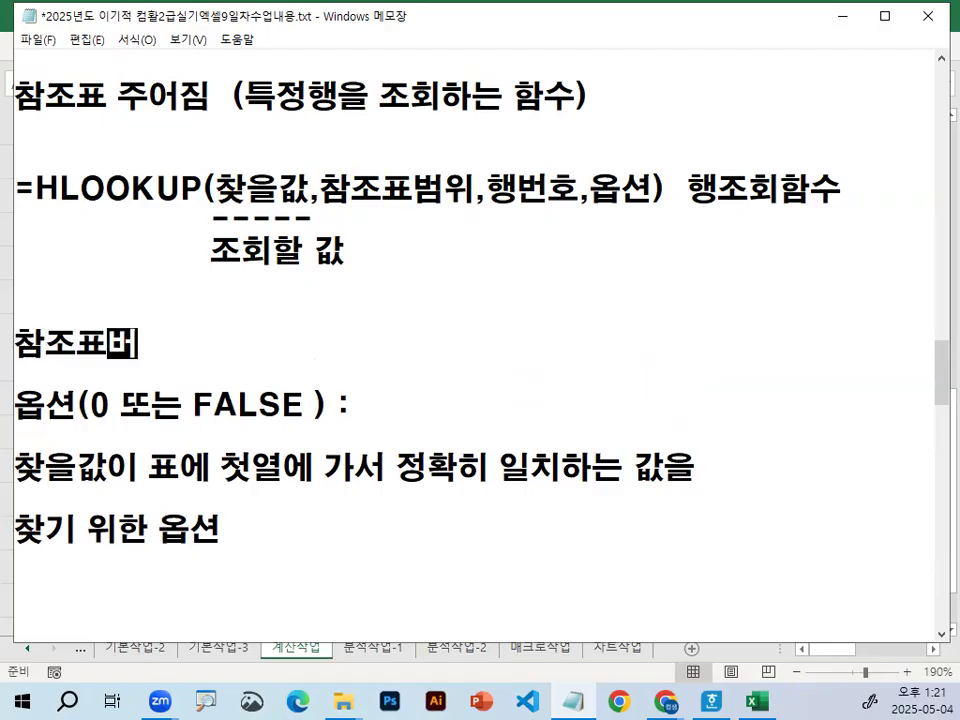
type(" : 델")
key("BackSpace")
key("BackSpace")
key("BackSpace")
type("절대참ㅈ")
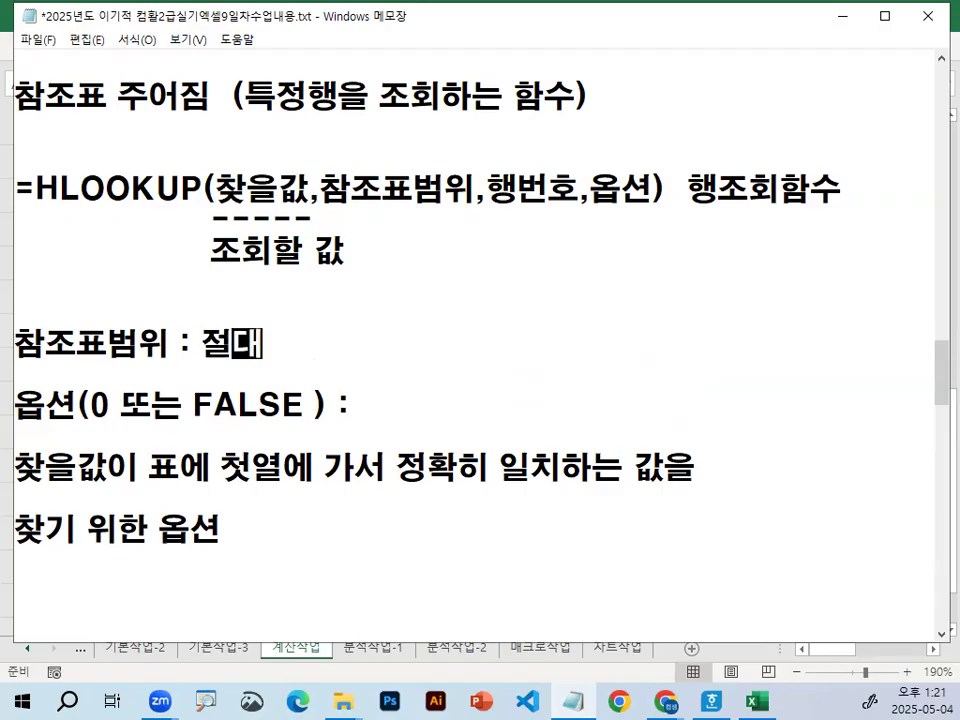
key("Return")
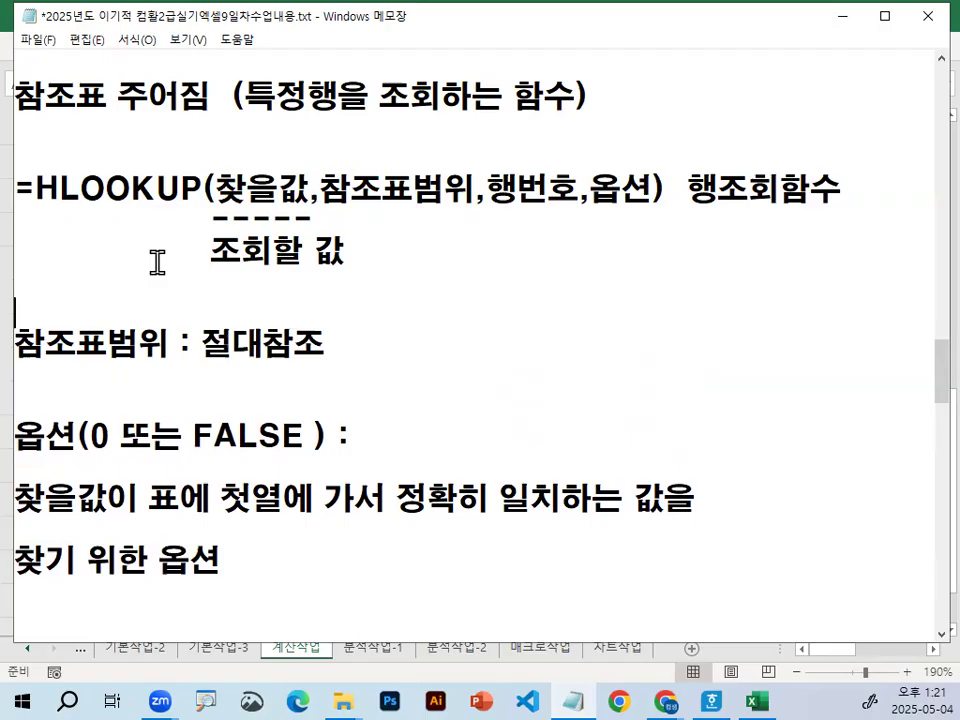
Step: Put a "- " bullet in front of the 참조표범위 line and the 옵션 line
type("-")
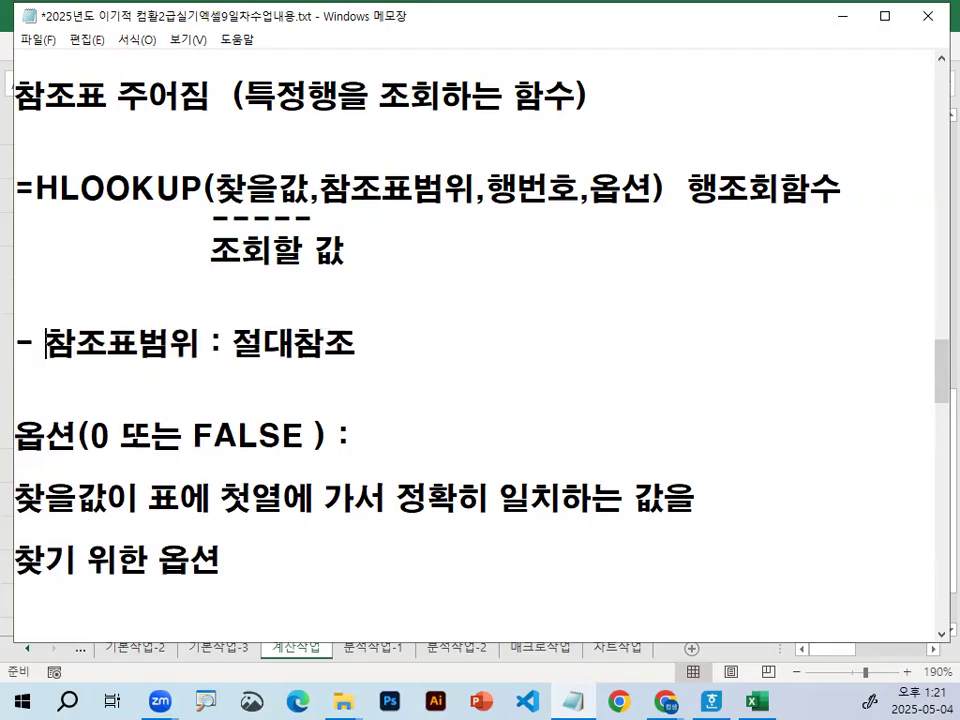
key("Down")
key("Down")
key("Home")
type("-")
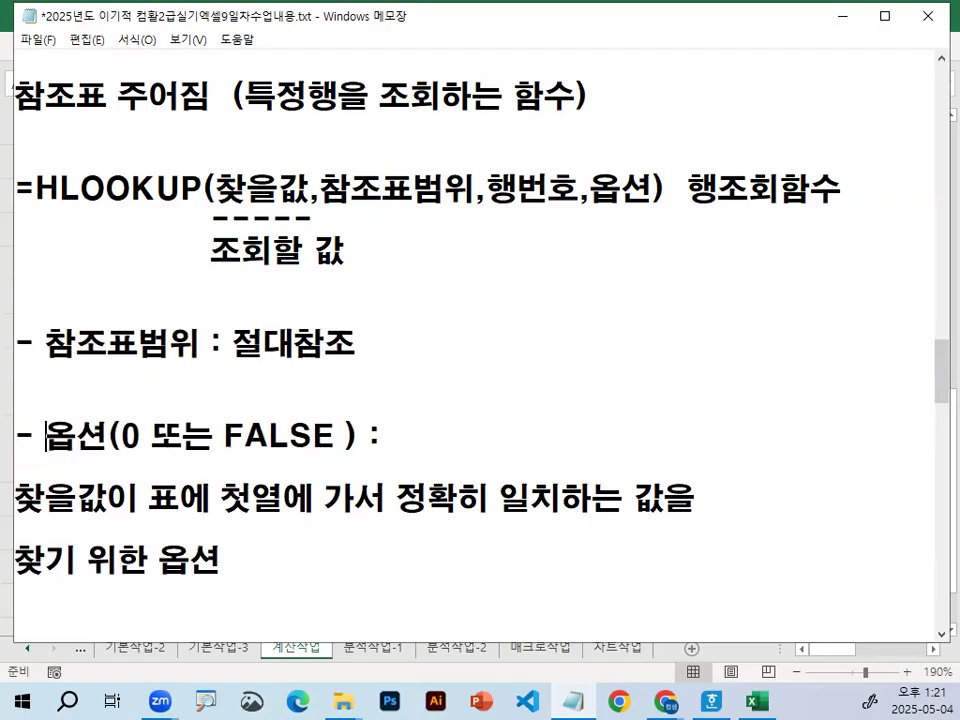
Step: Add the bullet line "- 찾을값 : 찾을값 구해서 표로 접근" above the 참조표범위 line, separated by a blank line
key("Return")
key("Return")
key("Up")
type("- 찾을값 ")
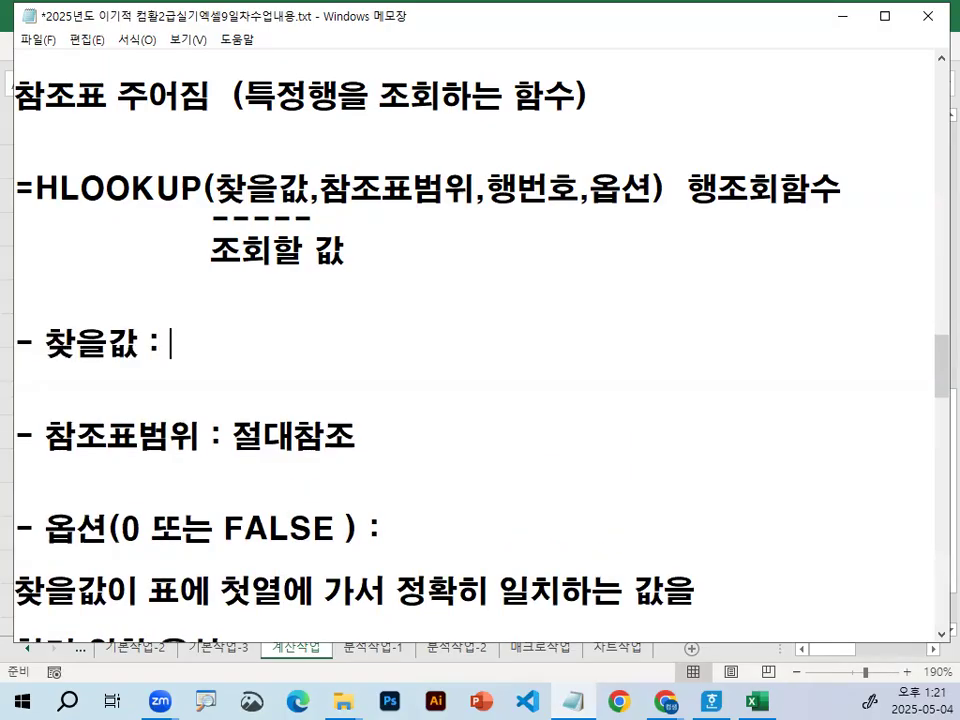
type(": ㅊ")
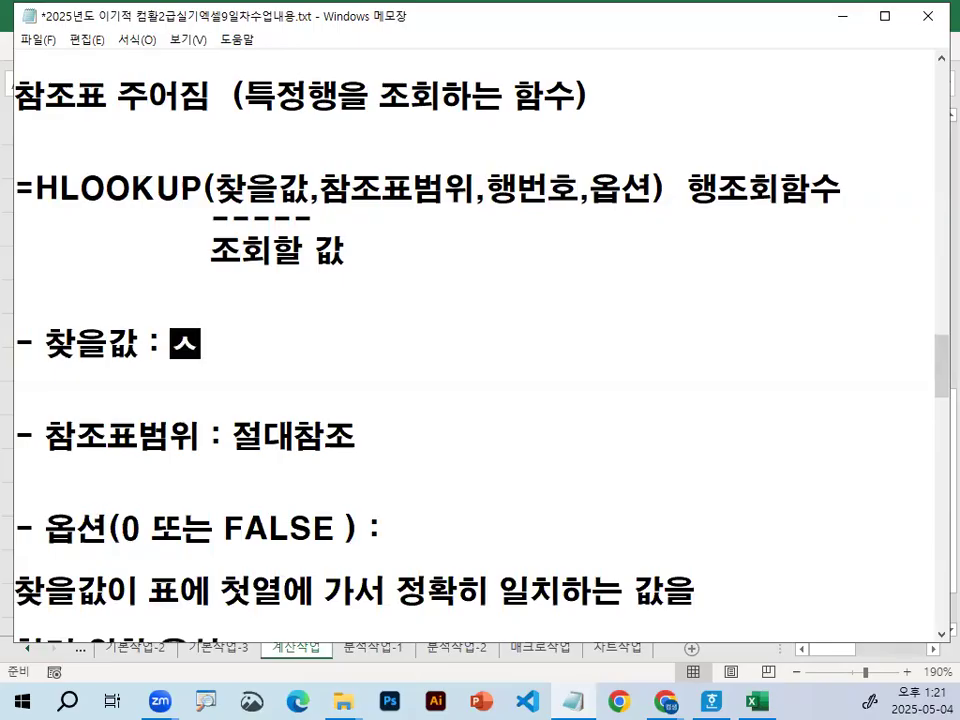
type("찾을가")
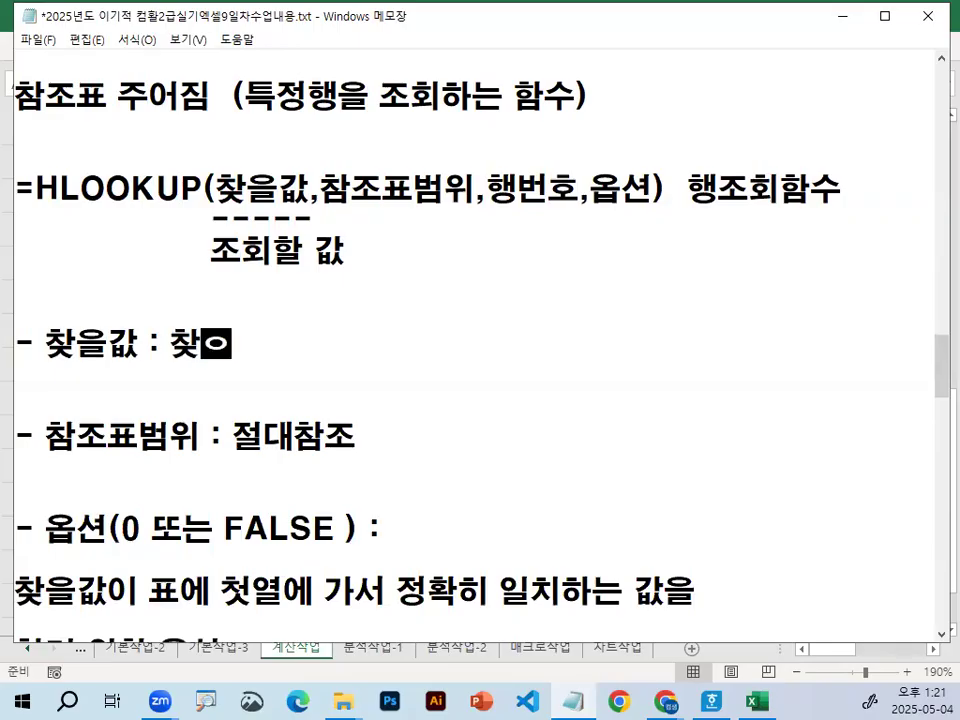
type(" 구")
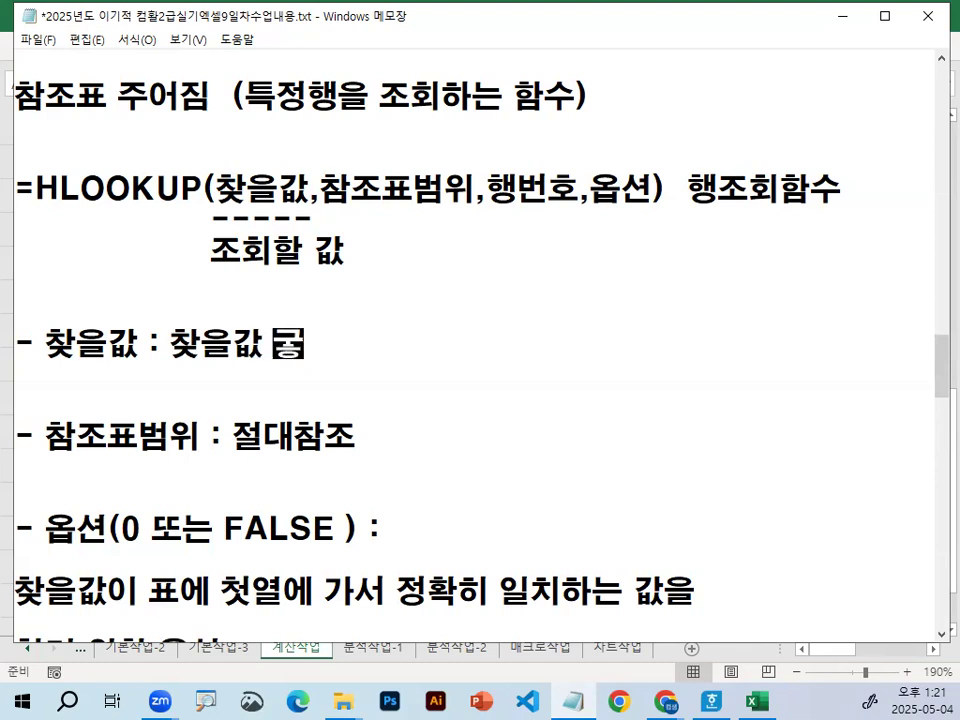
type("해서 ㅍ로 접ㄱ")
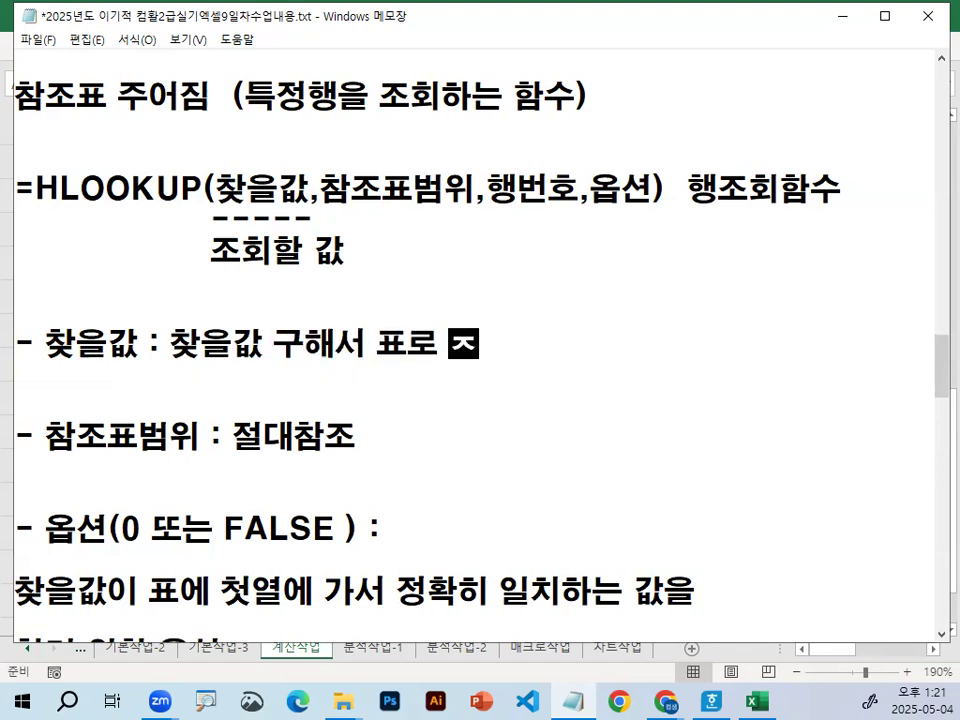
Step: Write "지점명셀주소&제품코드에서 오른쪽에서 마지막문자를 추출" on a new line directly under the 찾을값 bullet
key("Return")
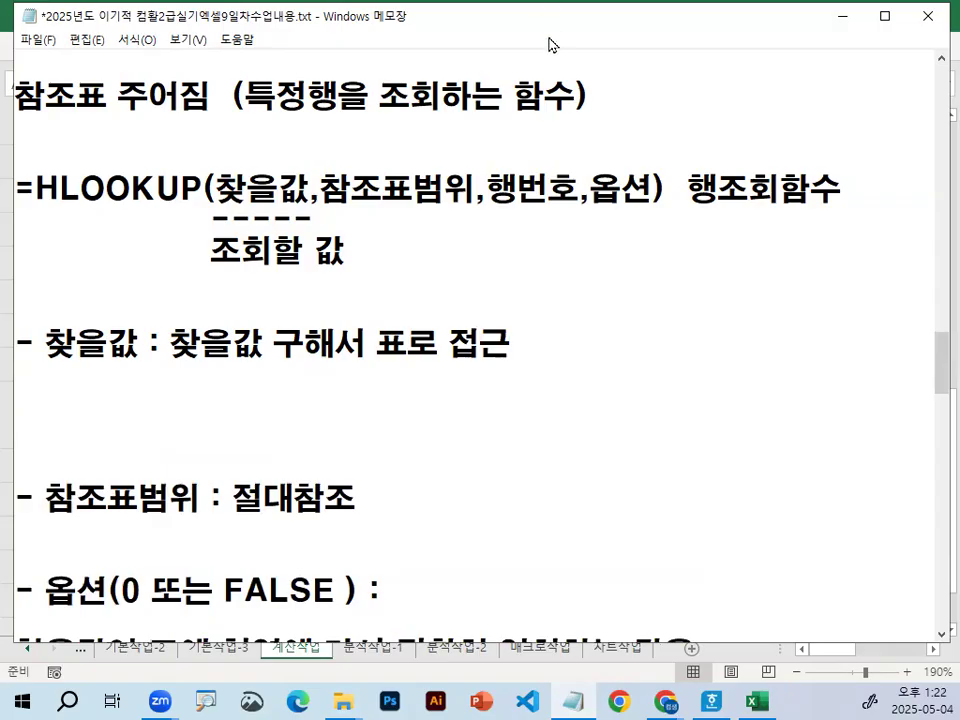
left_click_drag(534, 25, 552, 45)
type("지")
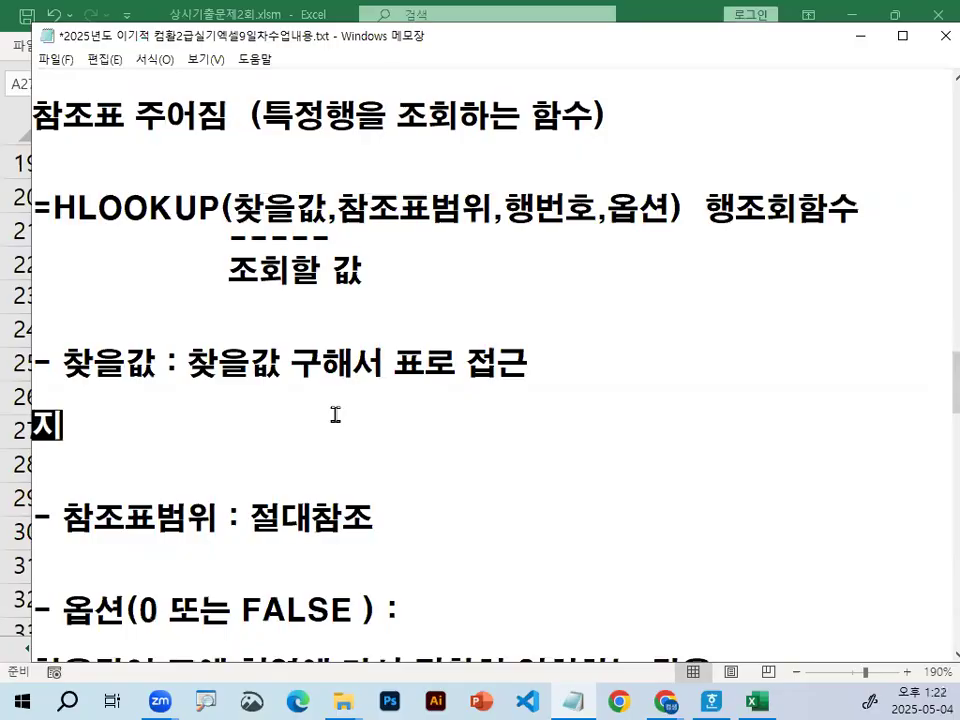
type("점며")
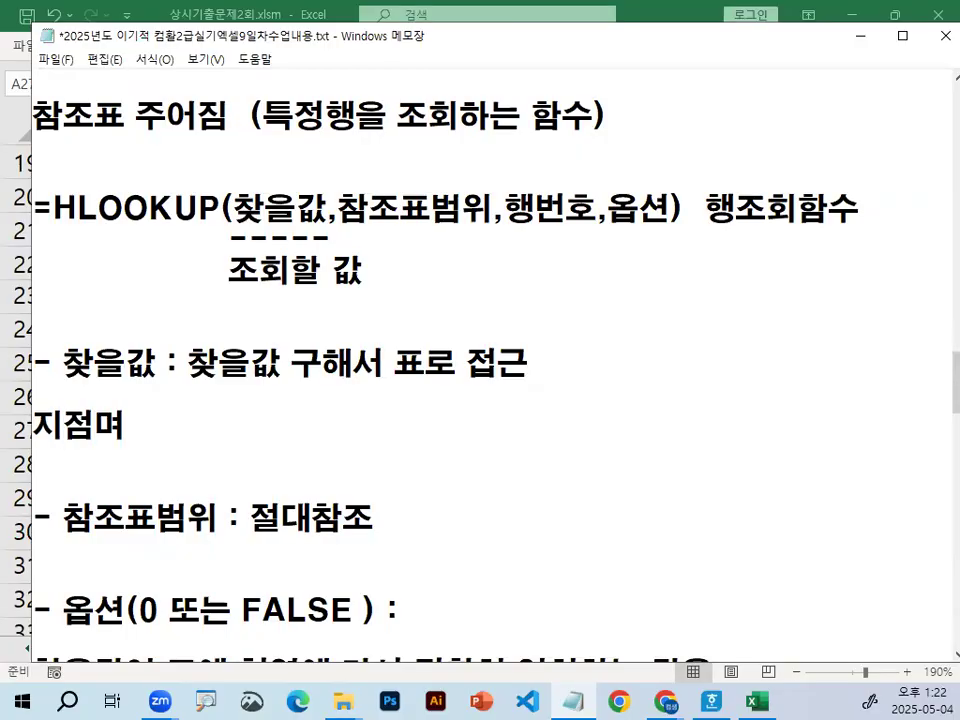
type("셀주소")
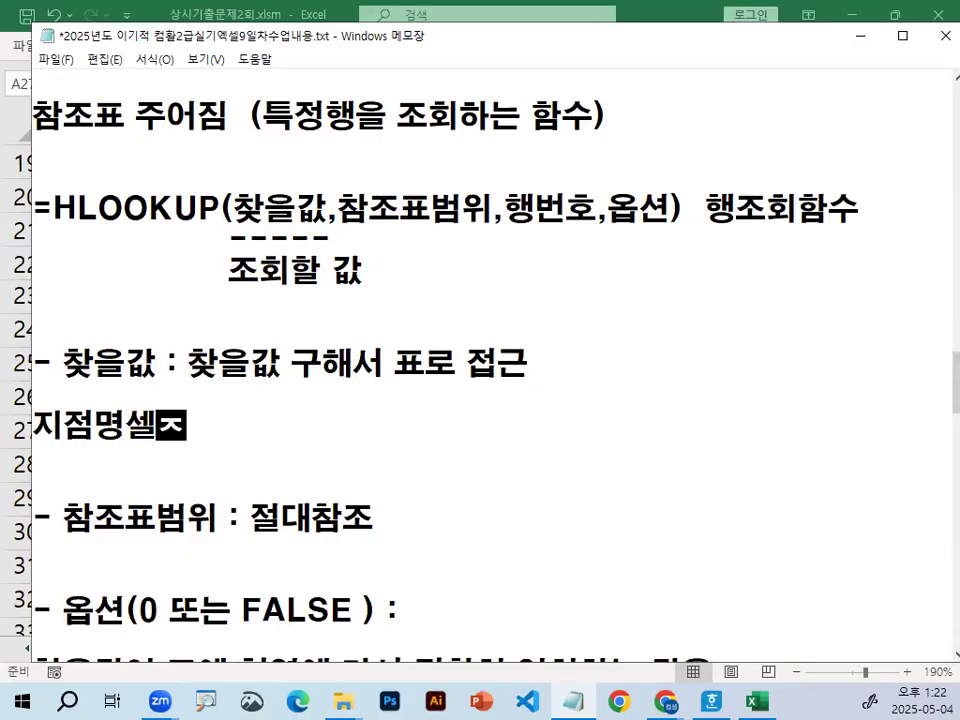
type("&")
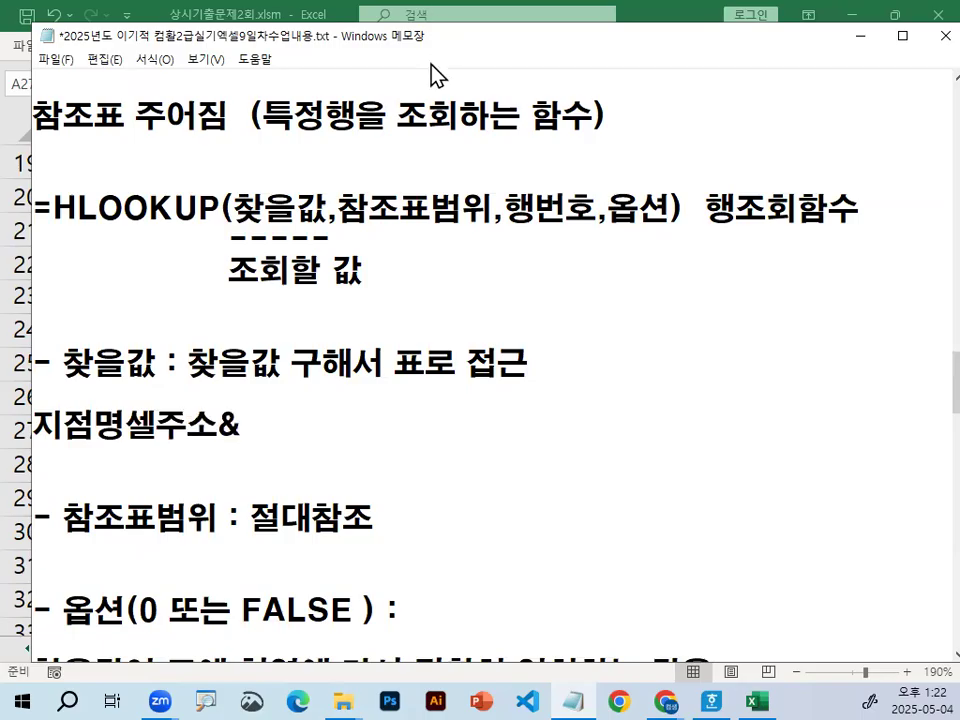
type("제")
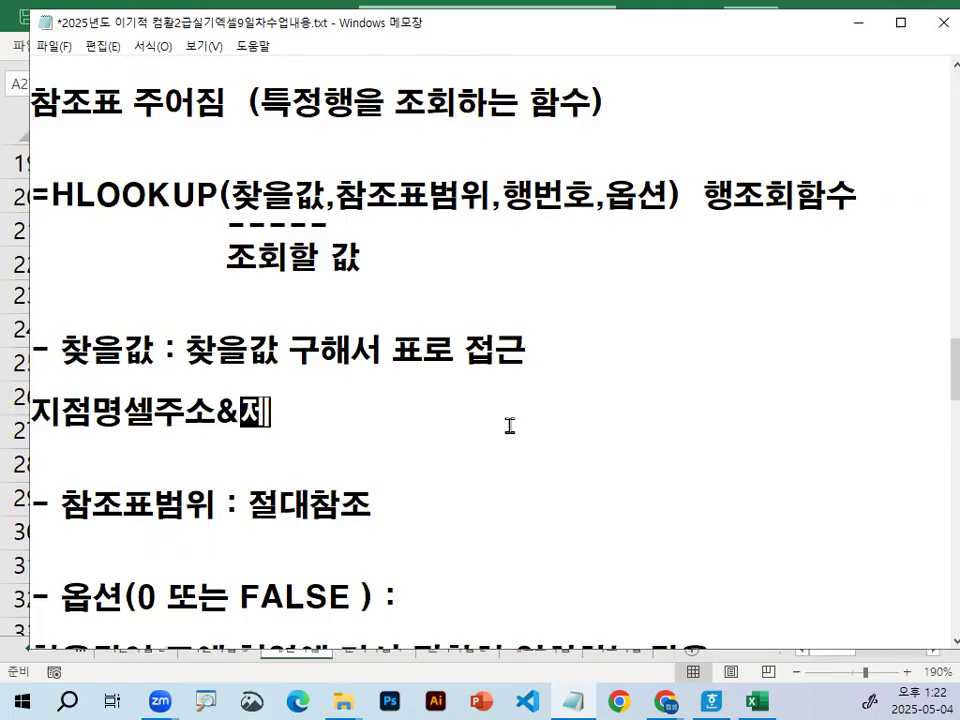
type("품도")
key("BackSpace")
type("코")
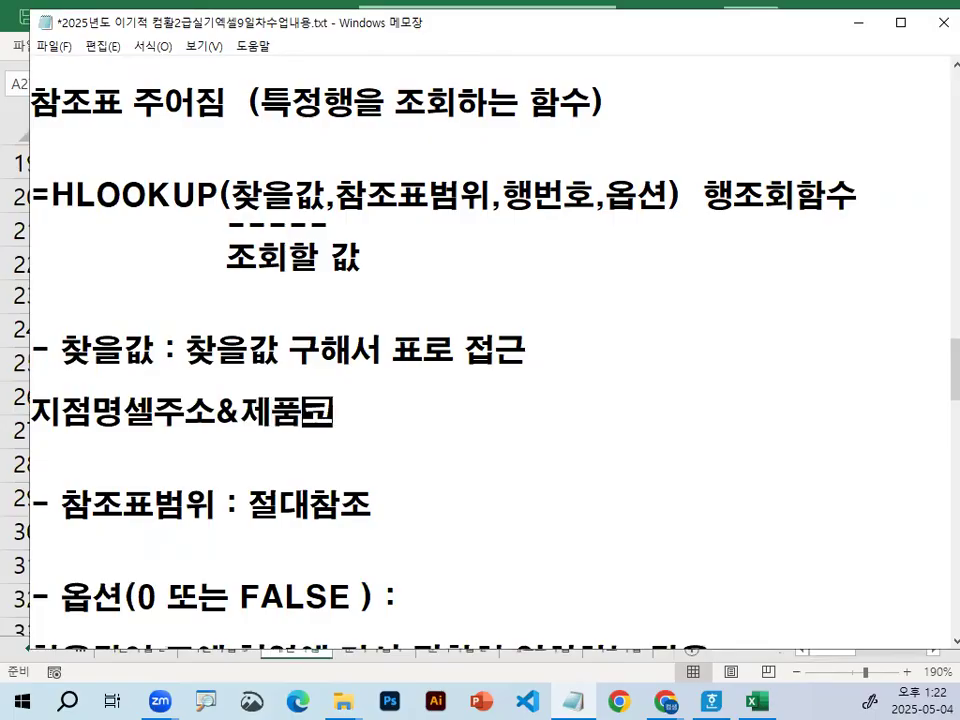
type("드에서 오른")
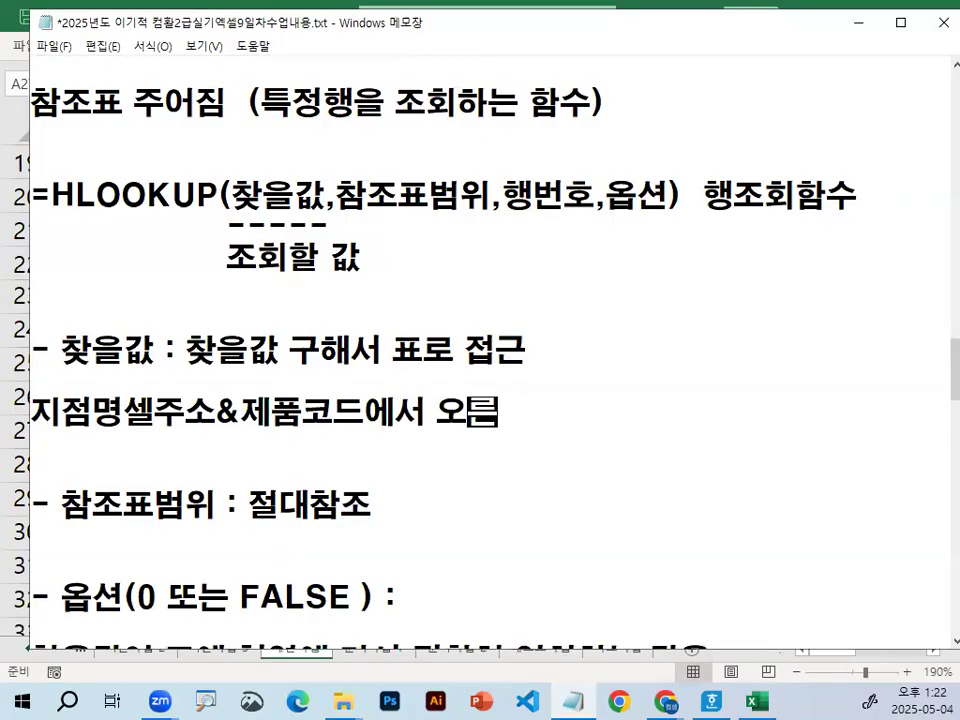
type("쪽에서")
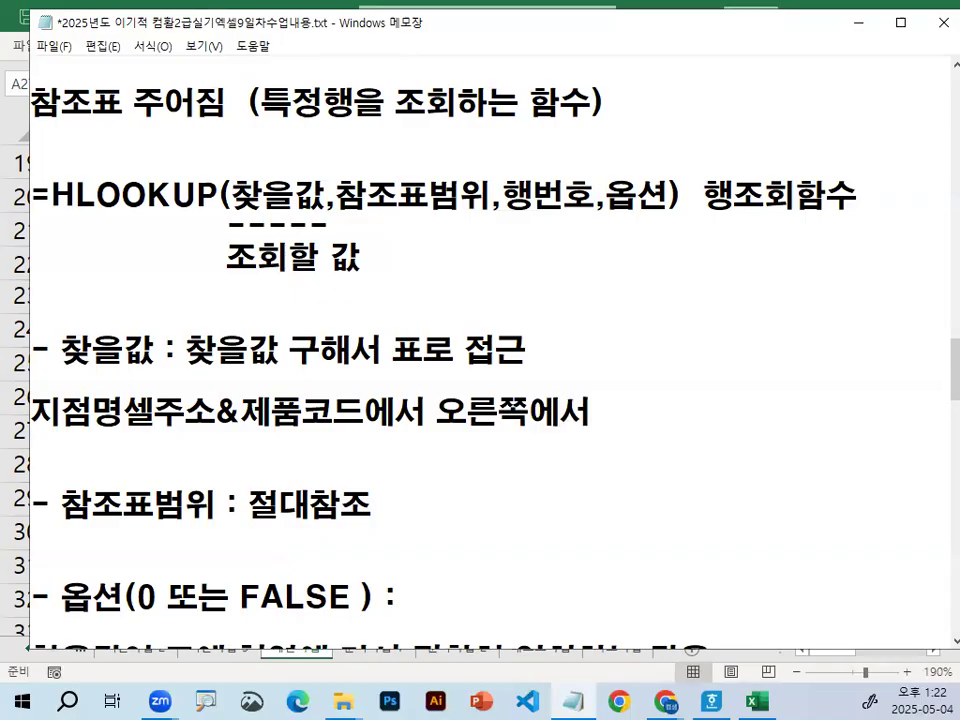
type(" 마지막문자를 ㅊ")
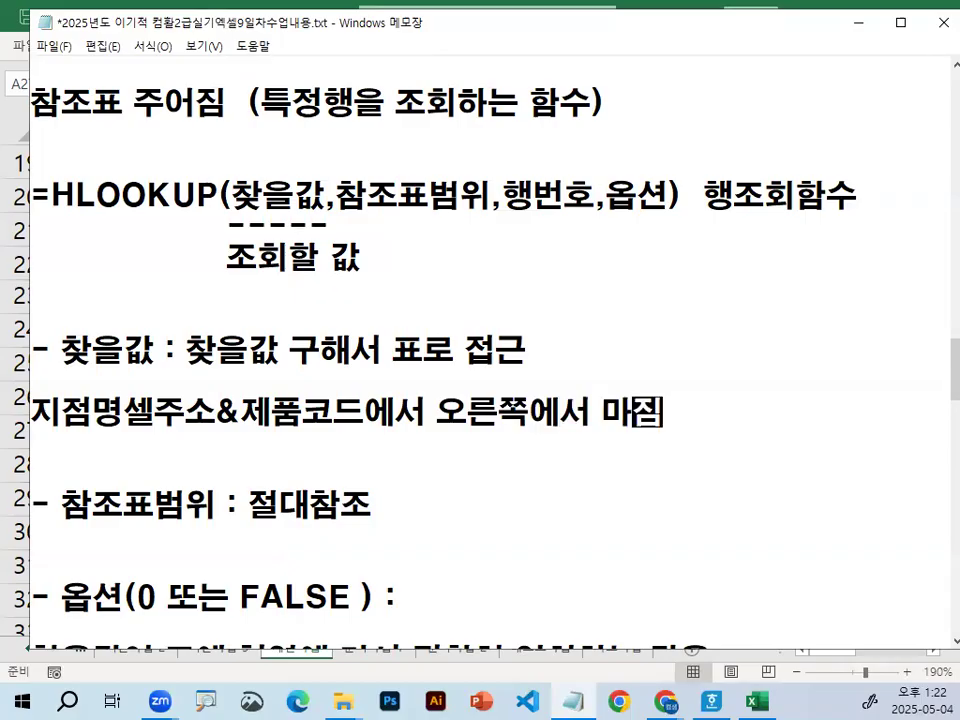
type("출")
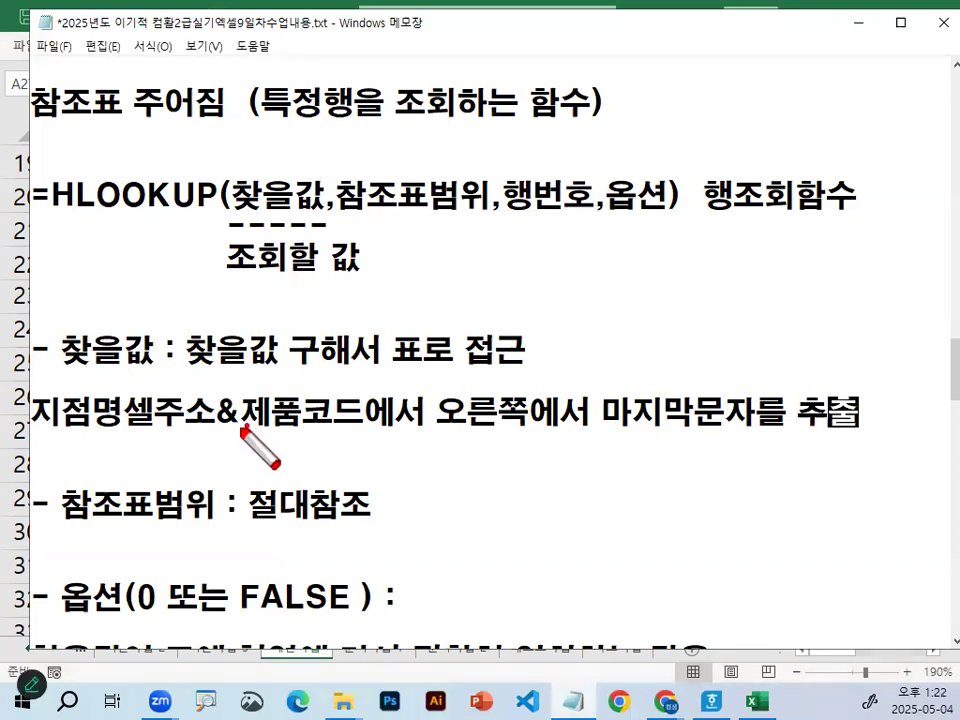
Step: Point out the & operator, 찾을값 and the last-character extraction from 제품코드 with red pen marks, and clear the marks
left_click_drag(240, 398, 236, 397)
left_click_drag(78, 372, 276, 369)
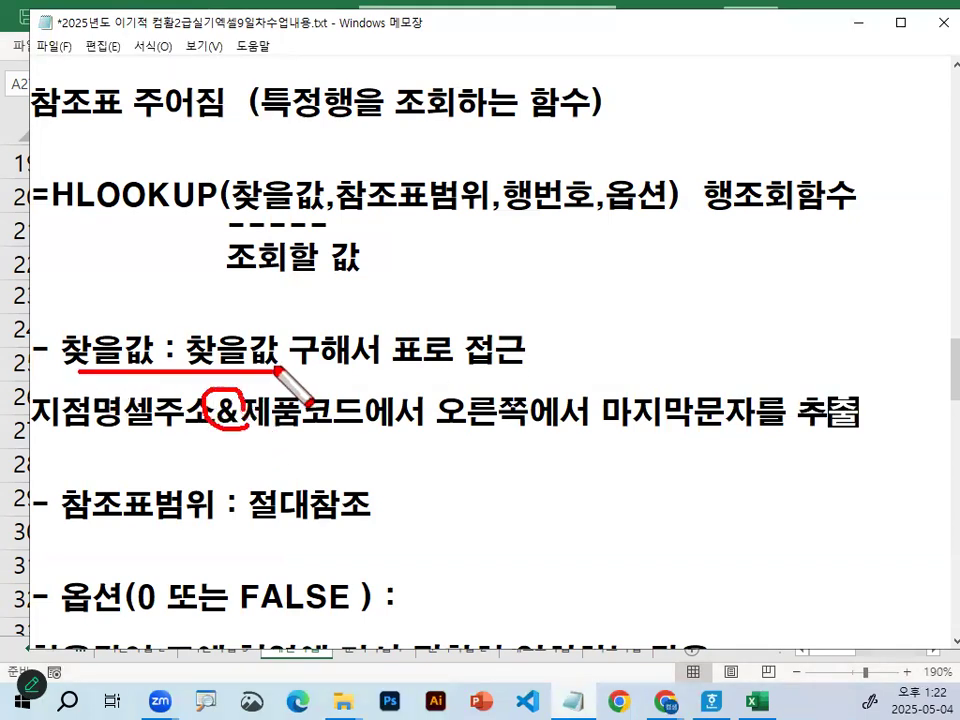
mouse_move(255, 322)
left_mouse_down()
mouse_move(262, 350)
mouse_move(240, 320)
left_mouse_up()
left_click_drag(268, 432, 778, 430)
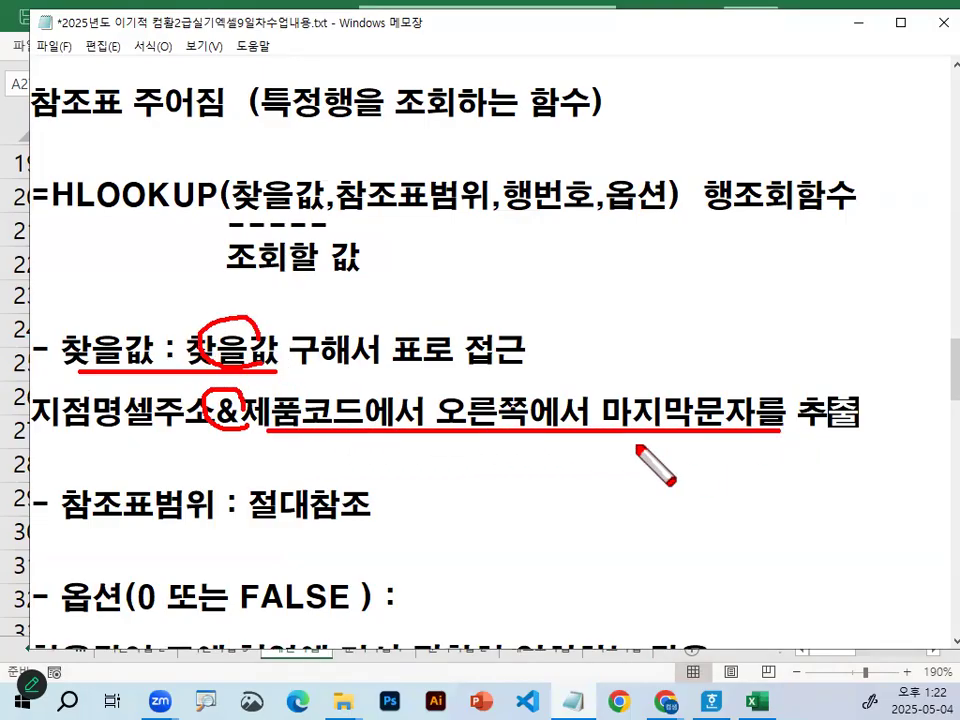
mouse_move(752, 412)
left_mouse_down()
mouse_move(706, 422)
mouse_move(750, 413)
left_mouse_up()
mouse_move(598, 399)
left_mouse_down()
mouse_move(648, 379)
mouse_move(620, 385)
left_mouse_up()
left_click_drag(648, 322, 648, 356)
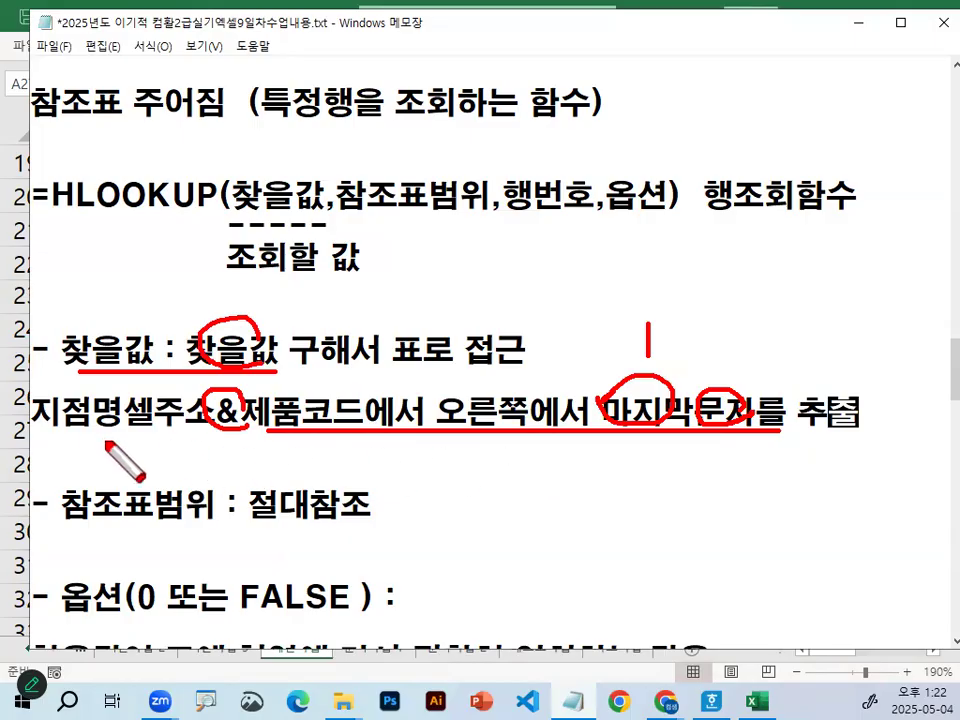
left_click_drag(492, 448, 546, 418)
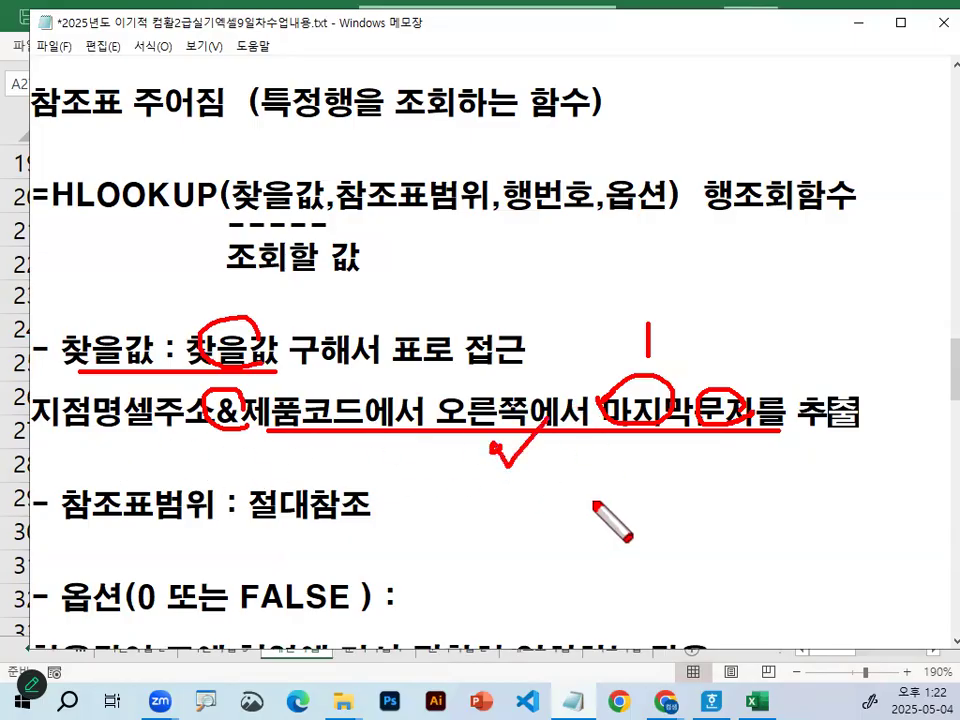
key("Escape")
Step: Add a dashed separator line below the option explanation, followed by the formula "=RIGHT(셀주소,숫자)"
scroll(313, 467, "down", 2)
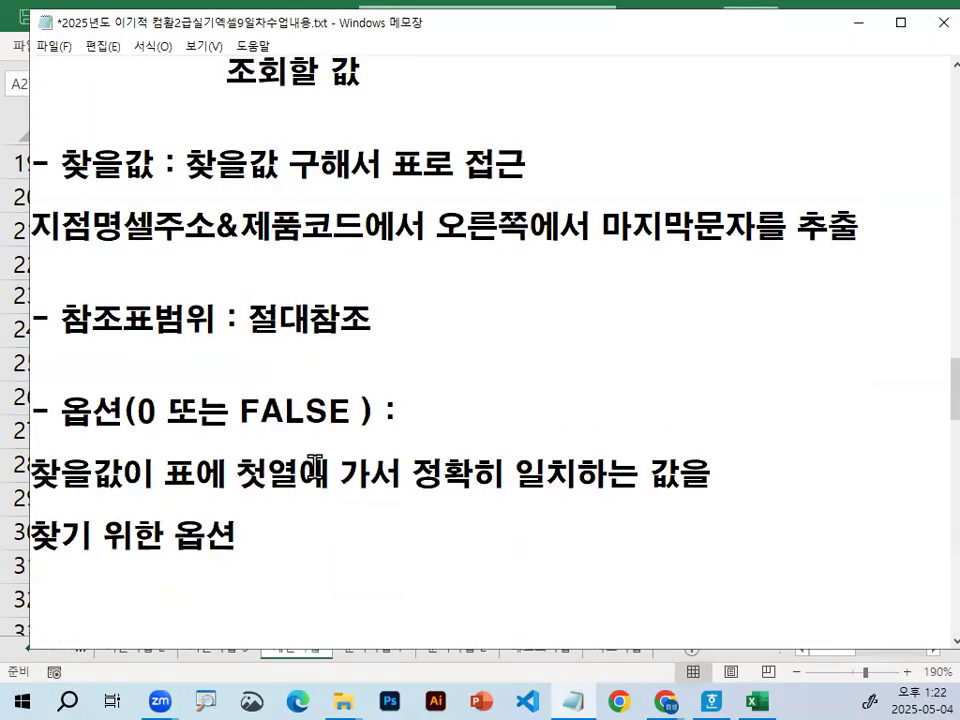
scroll(313, 460, "down", 3)
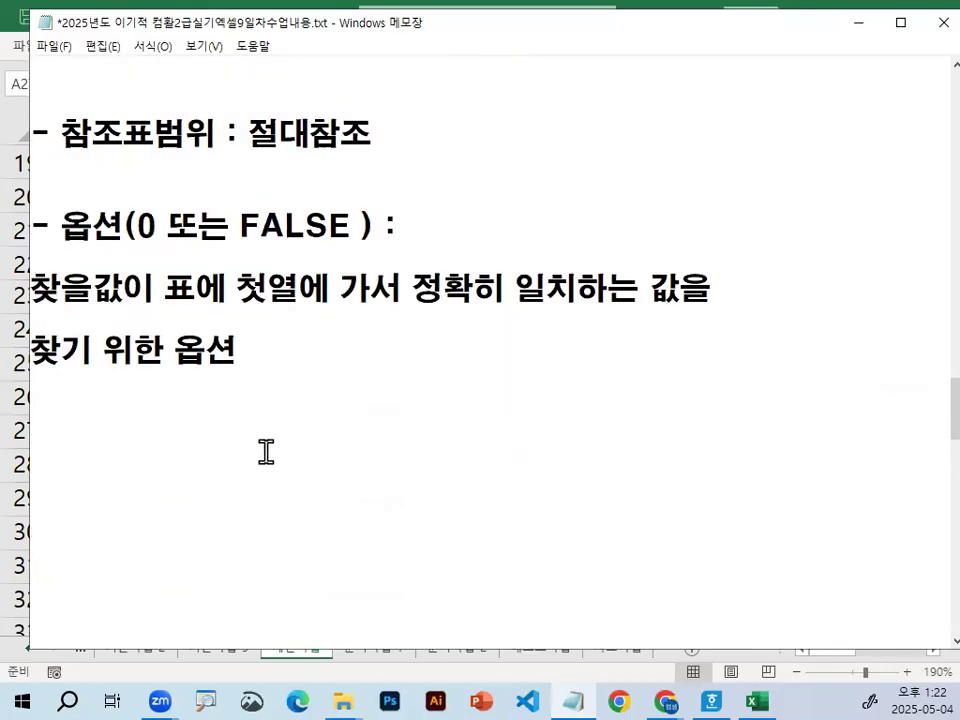
type("----------------------------")
key("Return")
type("=")
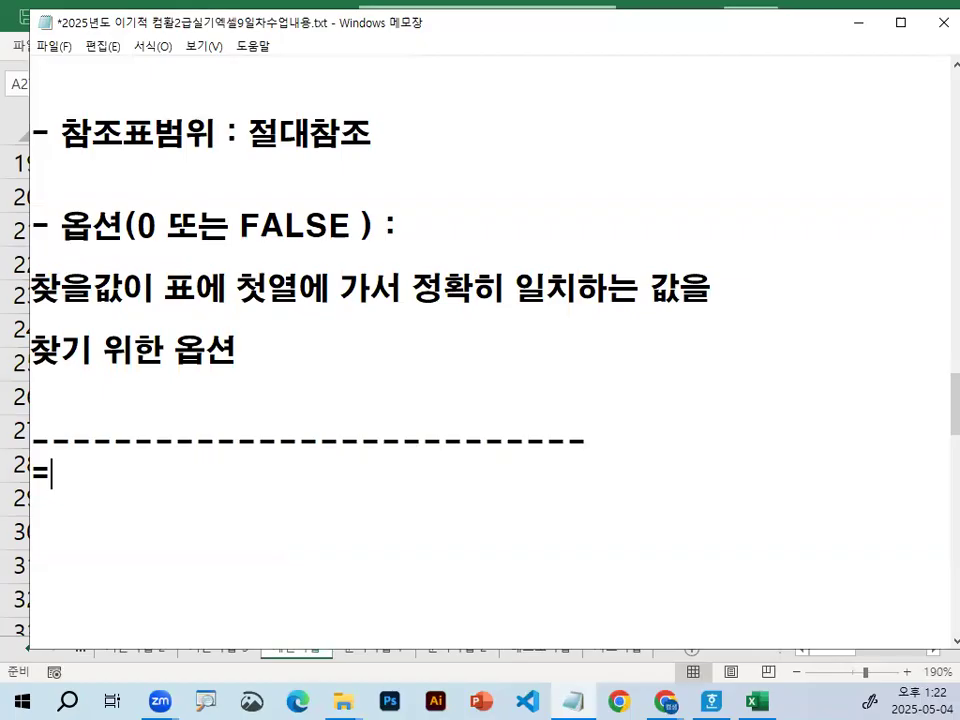
type("가")
key("BackSpace")
key("BackSpace")
type("RIGHT")
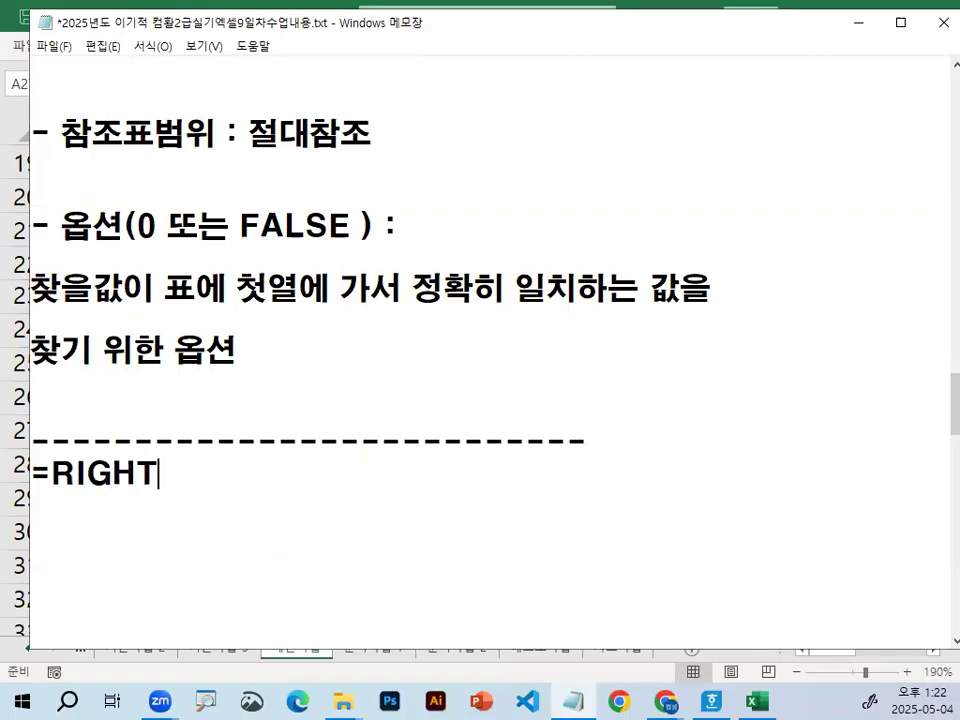
type("(셀주")
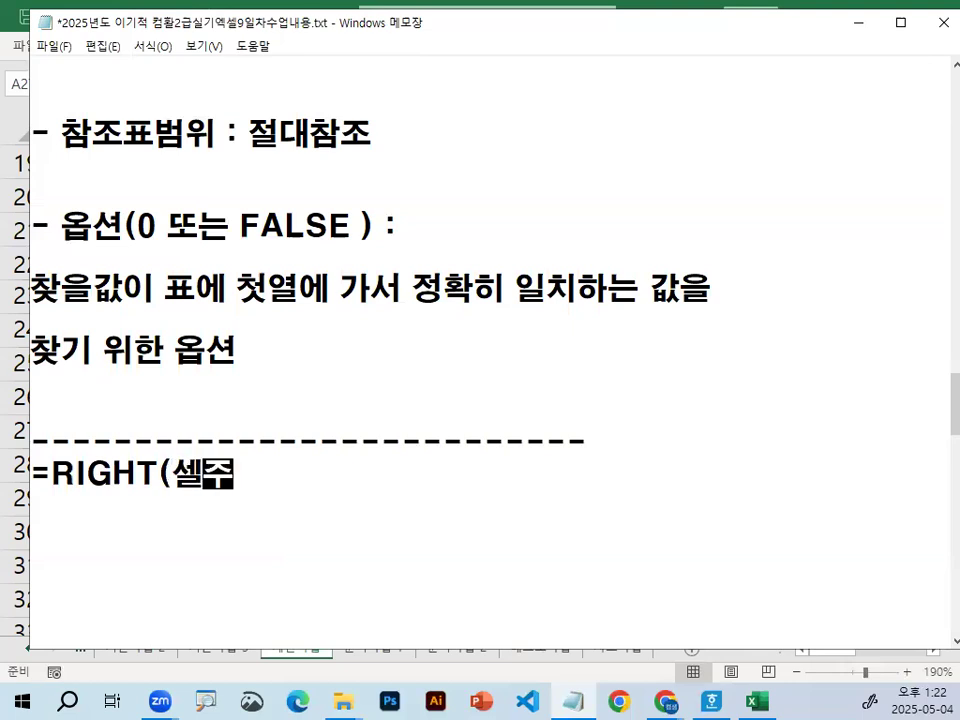
type("소,ㅅ숫자)")
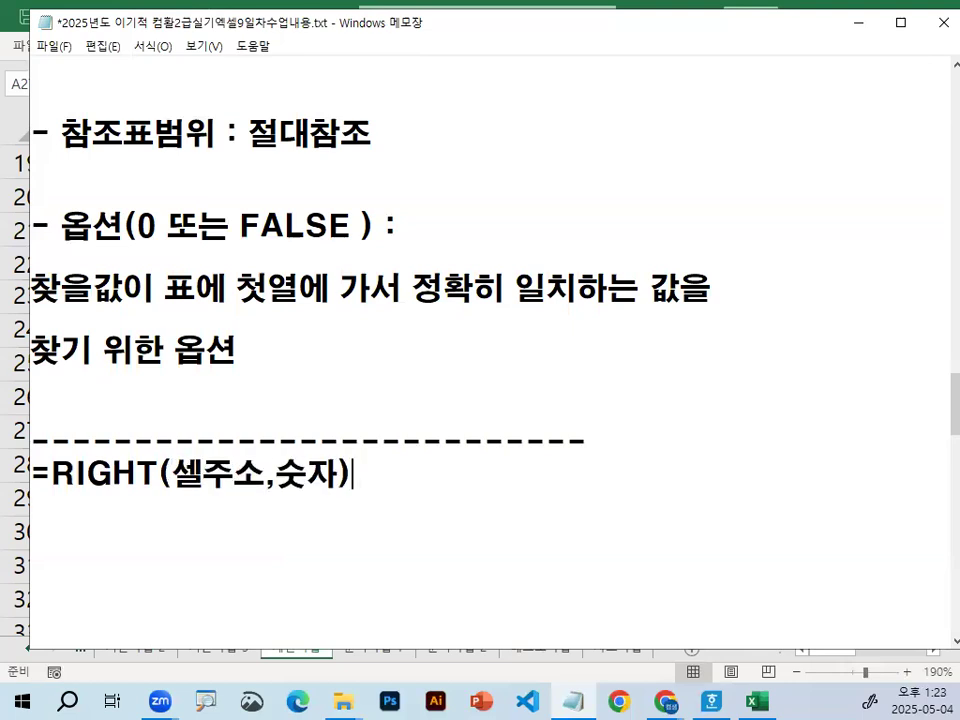
Step: Insert blank lines around the RIGHT formula and append the explanation "오른쪽기준에서 숫자만큼 추출" to it
key("Return")
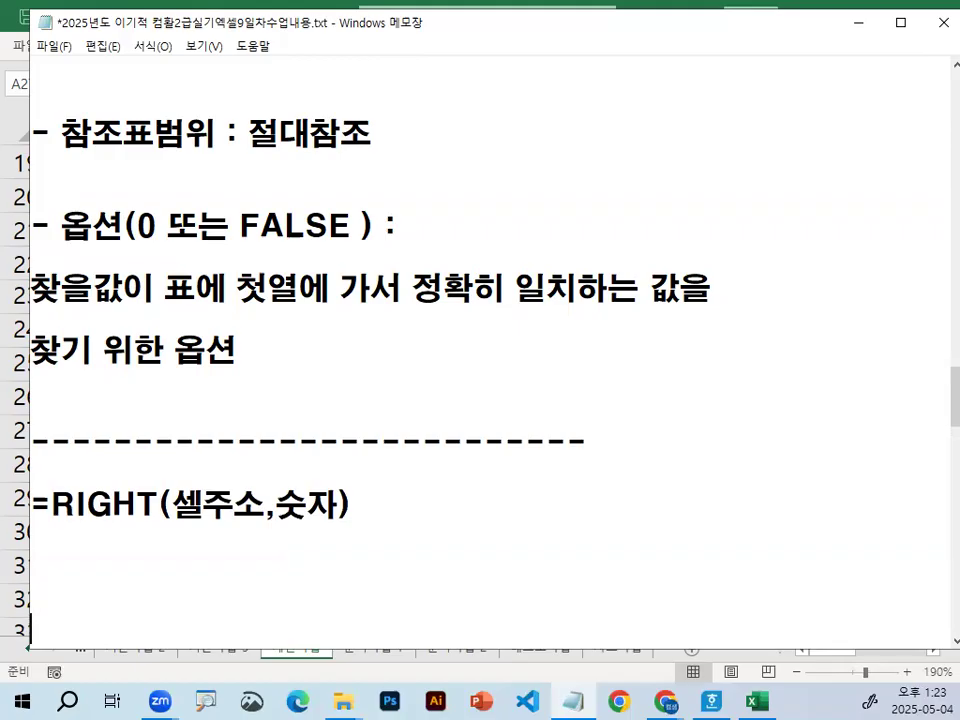
key("Return")
key("Return")
key("Return")
key("Return")
key("Return")
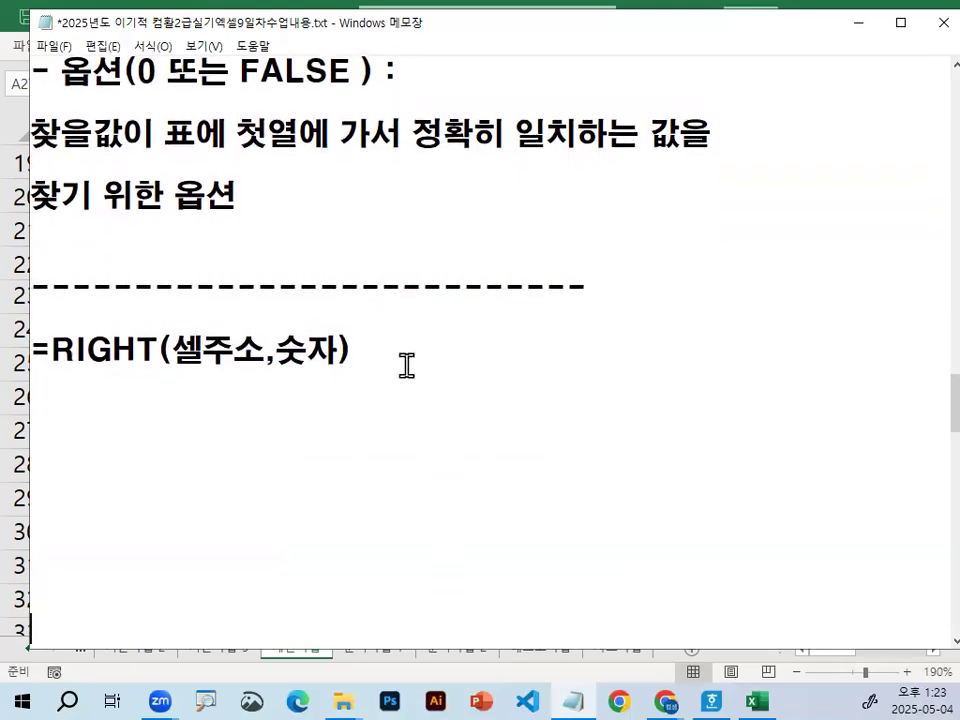
left_click(376, 350)
type("오른쪽기준ㅇ에서 숫자만ㅁ")
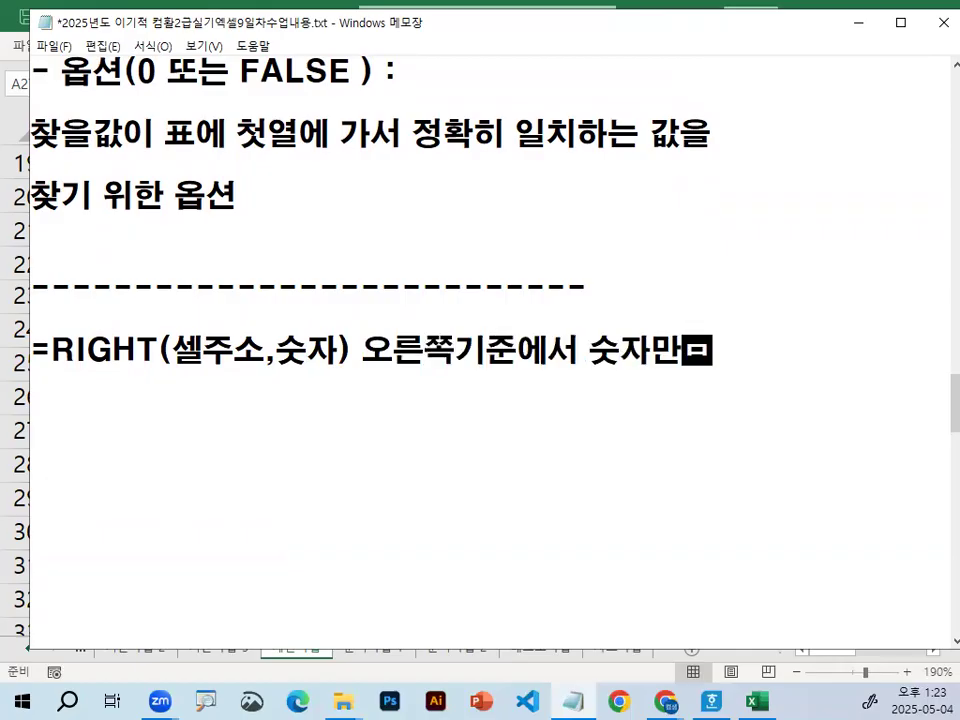
type("추출")
Step: Add another dashed separator under the RIGHT explanation and begin the formula line "=판매수량*" below it
key("Return")
type("------------------------------")
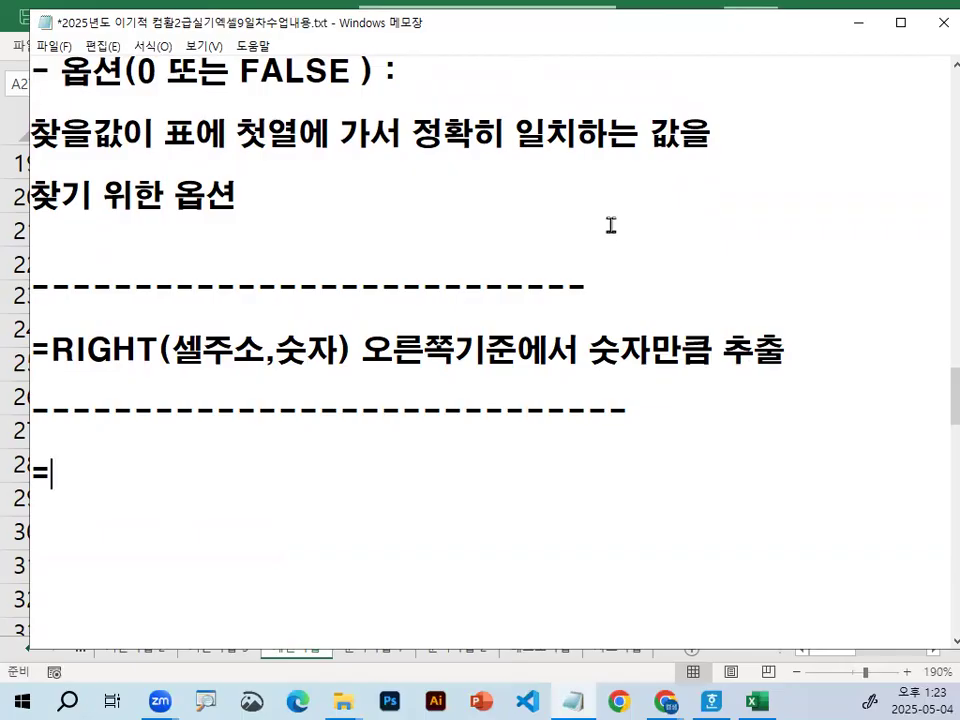
scroll(334, 476, "down", 1)
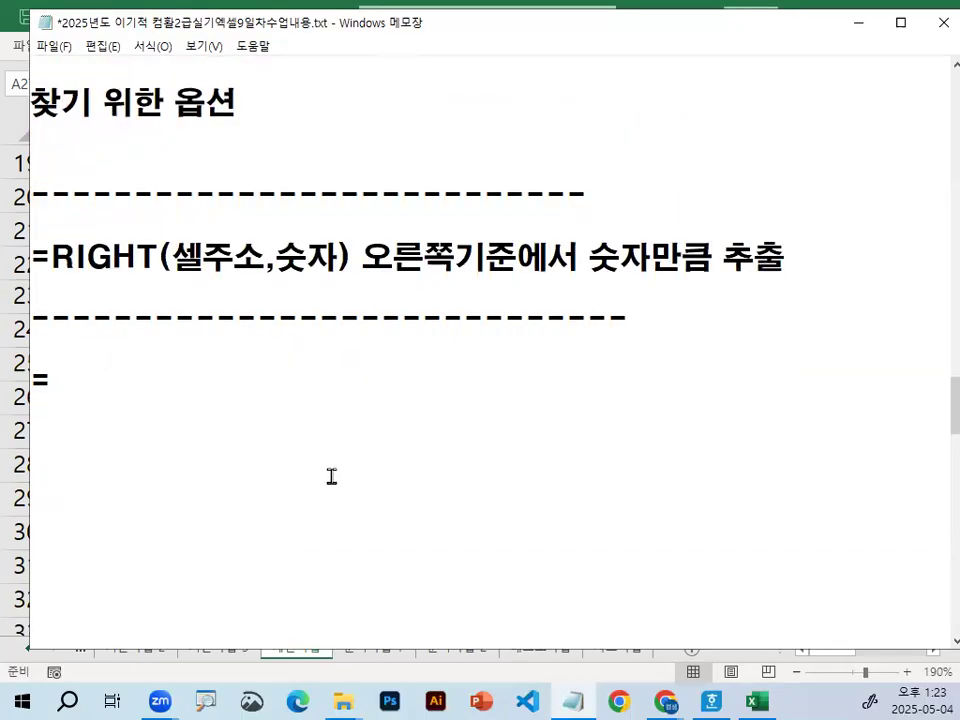
type("판매수량")
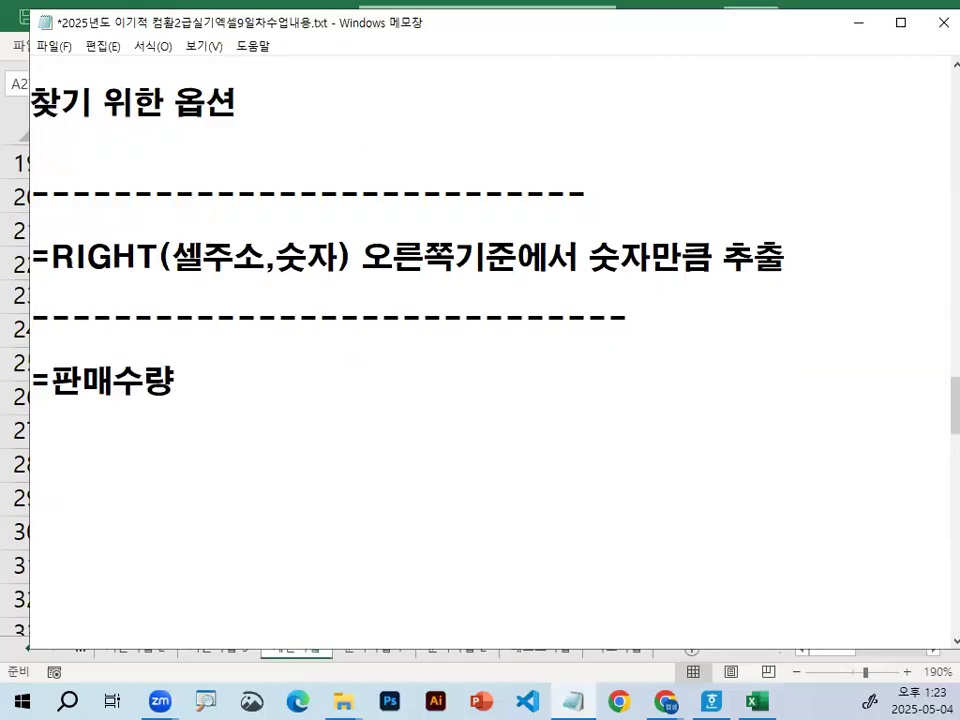
type("*")
Step: Switch to the Excel workbook and fill range G27:J29 of the 가격기준표 with yellow
left_click(856, 22)
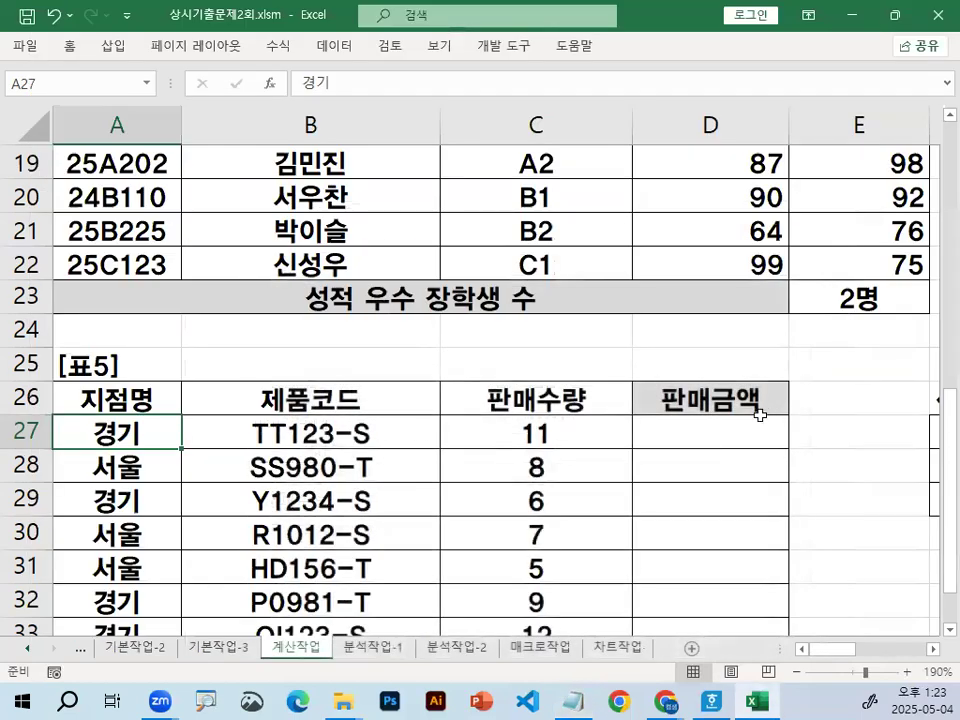
left_click(933, 649)
left_click_drag(435, 428, 696, 489)
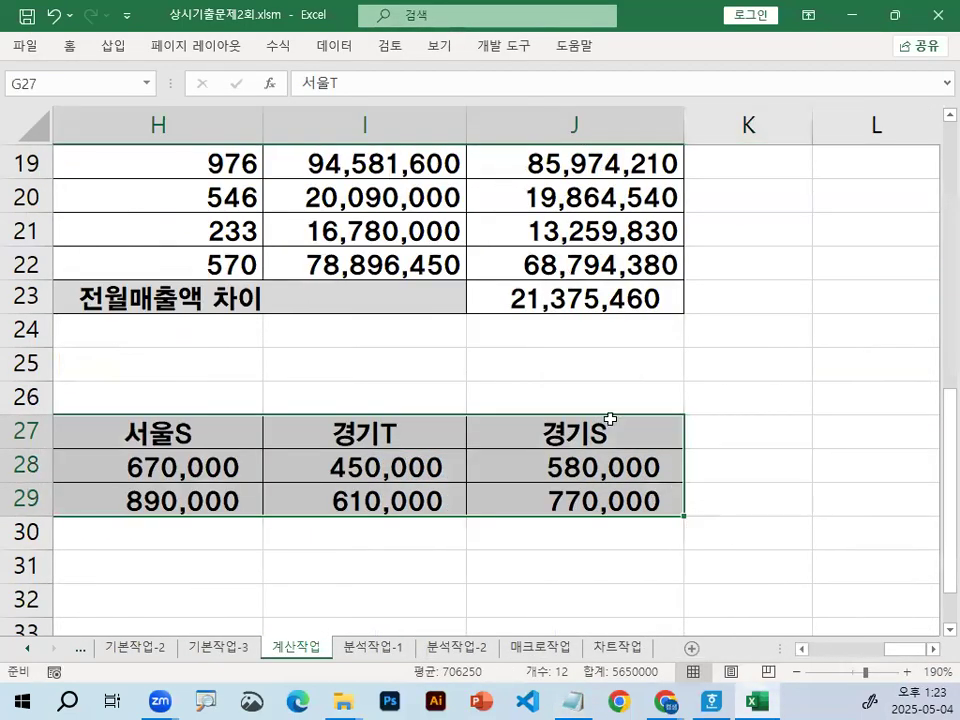
left_click(70, 50)
left_click(250, 111)
scroll(246, 321, "left", 3)
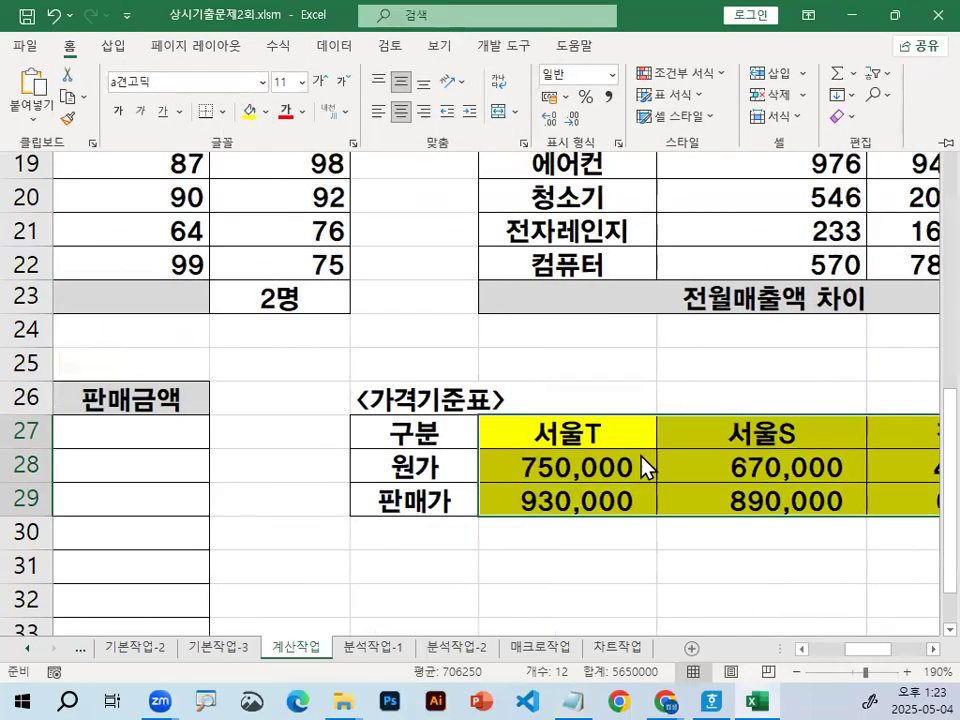
Step: Select cell G29 and number the rows of the 서울T column 1, 2 and 3 with the pen, circle the 3, and clear the ink
left_click(572, 515)
mouse_move(539, 408)
left_mouse_down()
mouse_move(524, 424)
mouse_move(534, 451)
left_mouse_up()
left_click_drag(497, 397, 500, 436)
mouse_move(443, 492)
left_mouse_down()
mouse_move(458, 516)
mouse_move(437, 556)
left_mouse_up()
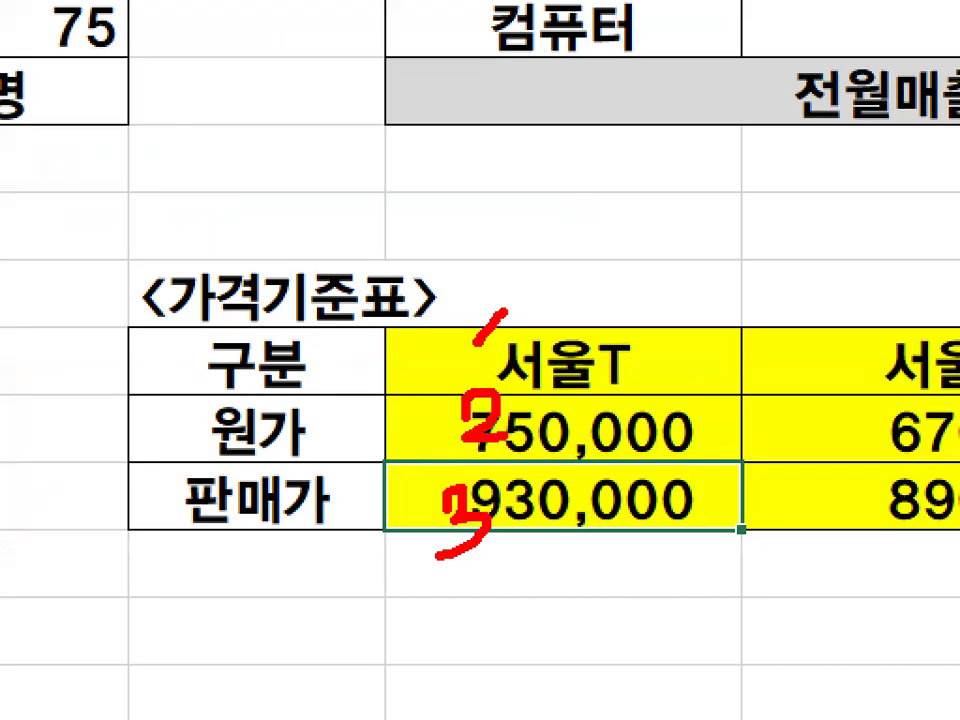
mouse_move(516, 533)
left_mouse_down()
mouse_move(489, 577)
mouse_move(510, 498)
mouse_move(528, 515)
left_mouse_up()
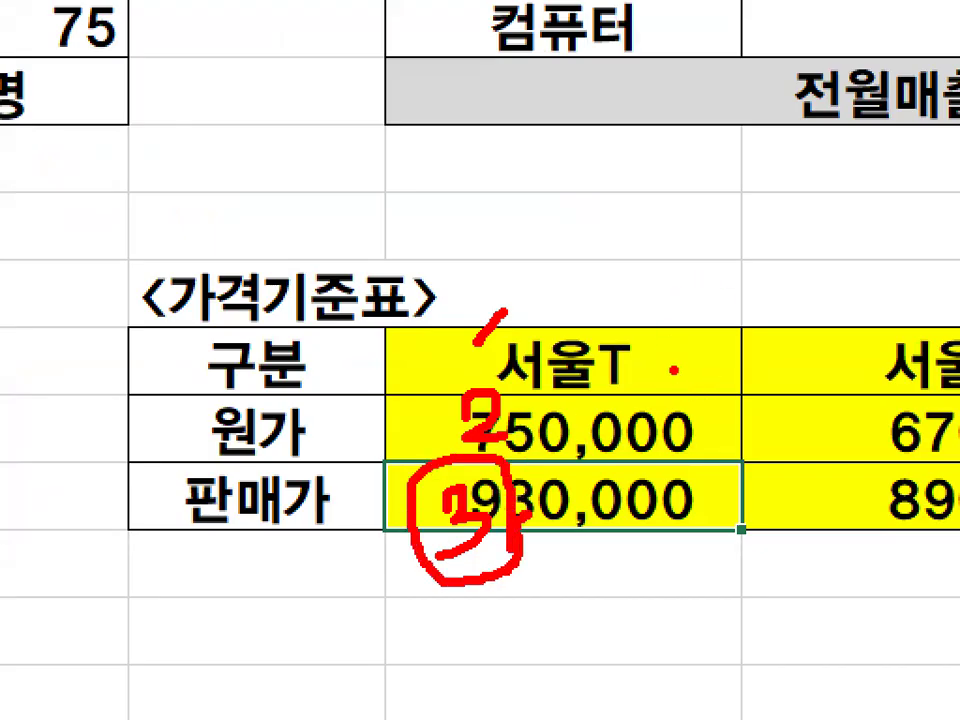
mouse_move(658, 340)
left_mouse_down()
mouse_move(604, 387)
mouse_move(614, 354)
left_mouse_up()
key("Escape")
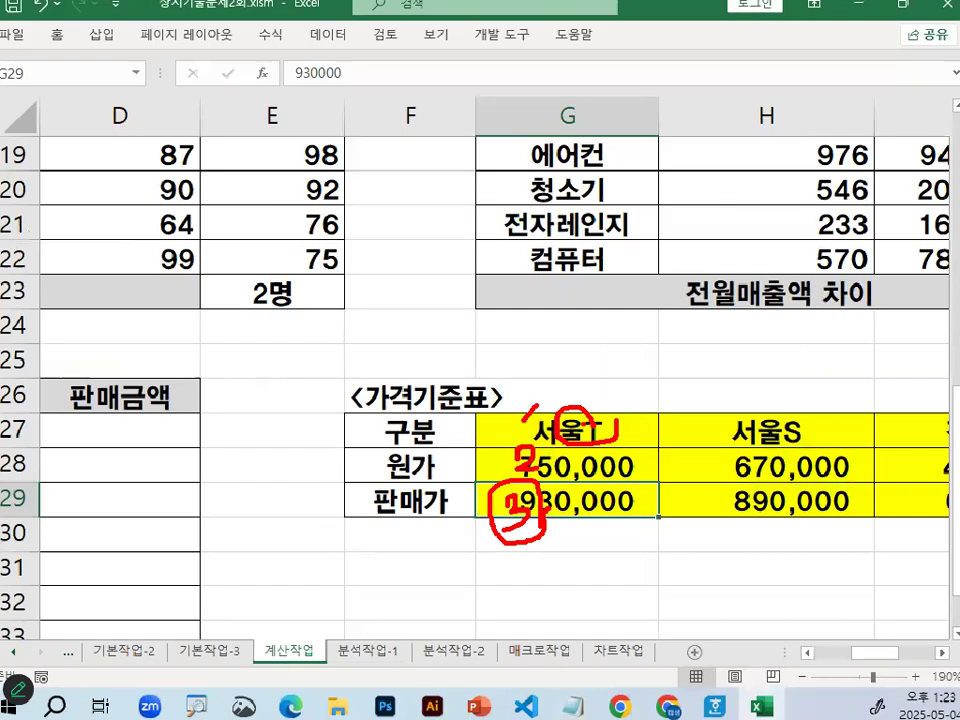
Step: Switch to the Notepad notes and extend the formula line "=판매수량*" with the function name HLOOKUP
left_click(573, 702)
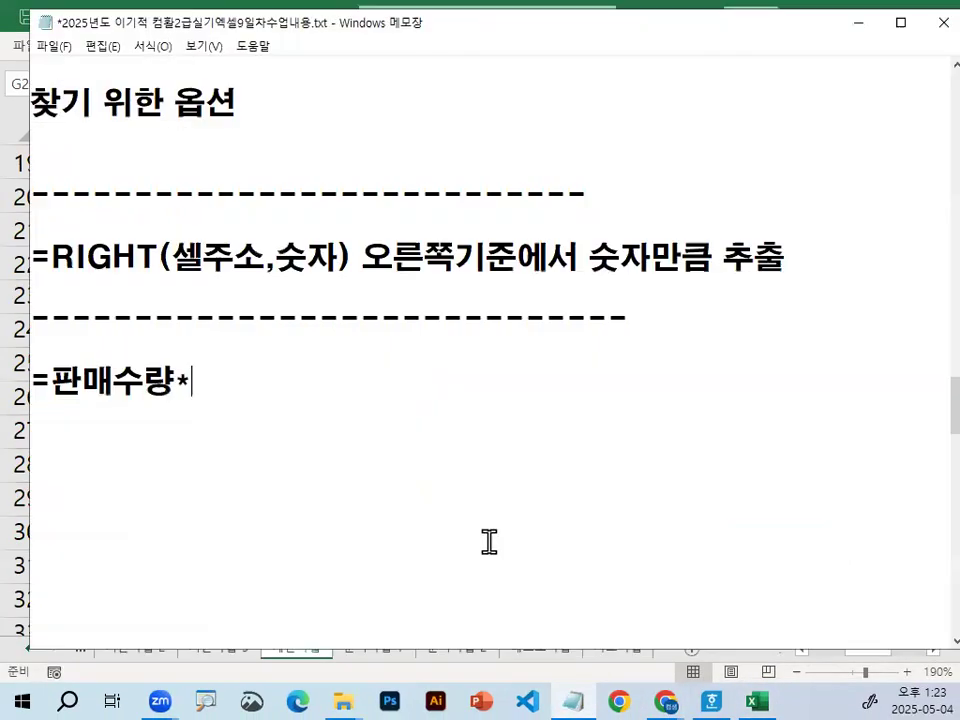
type("ㅗ")
key("BackSpace")
type("HL")
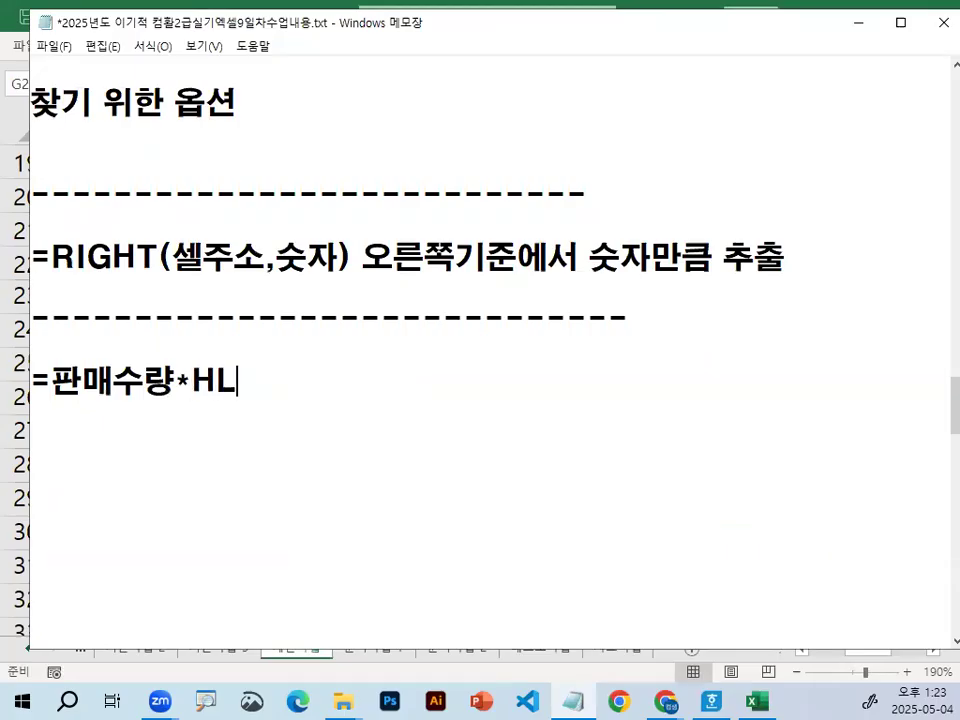
type("OOKUP")
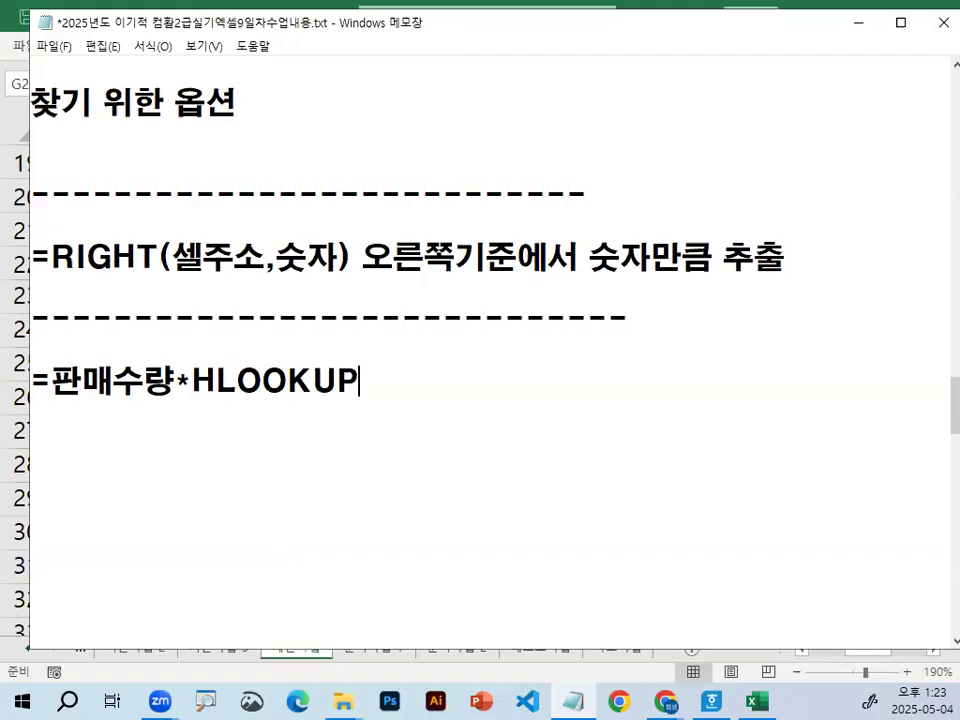
Step: Open the HLOOKUP arguments with "(지점명셀주소&" in the notes formula
type("(WL")
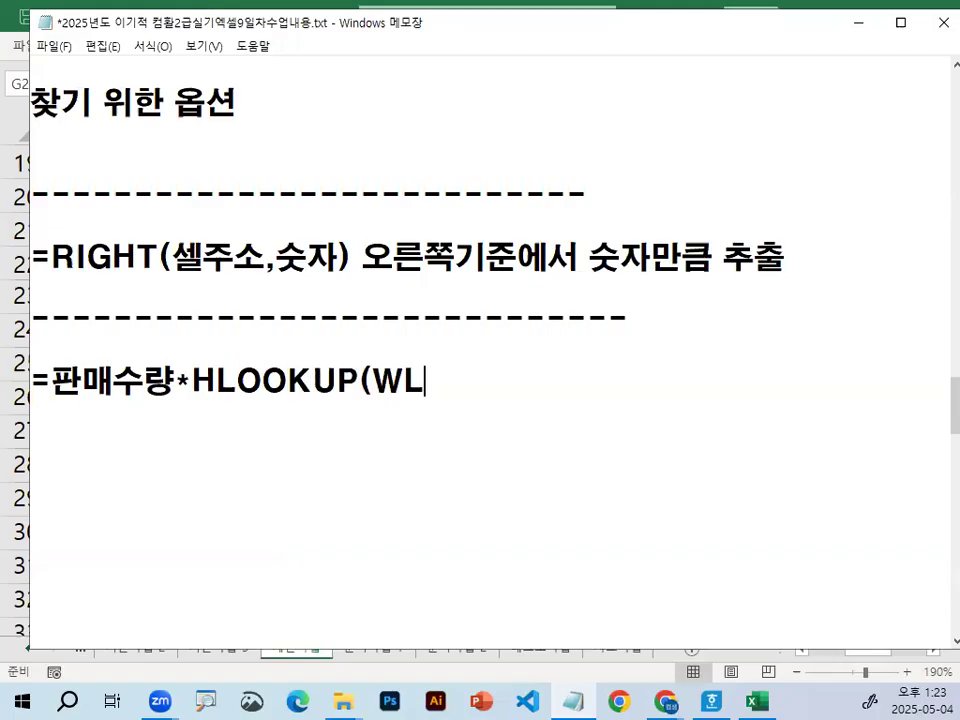
key("BackSpace")
key("BackSpace")
key("Hangul")
type("지점며")
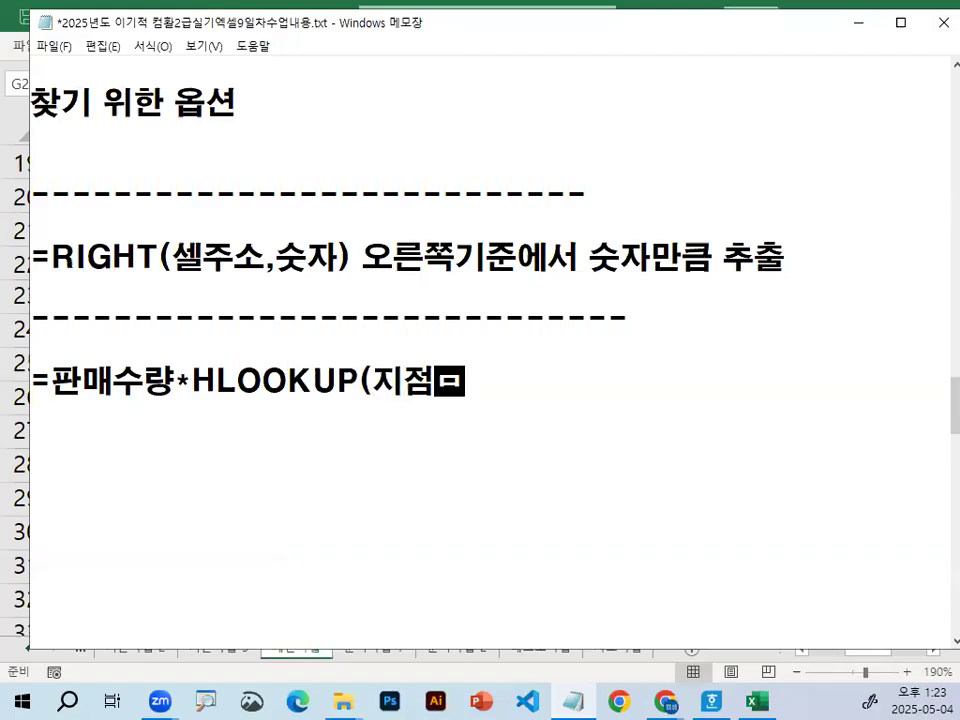
type("ㅇ셀좃")
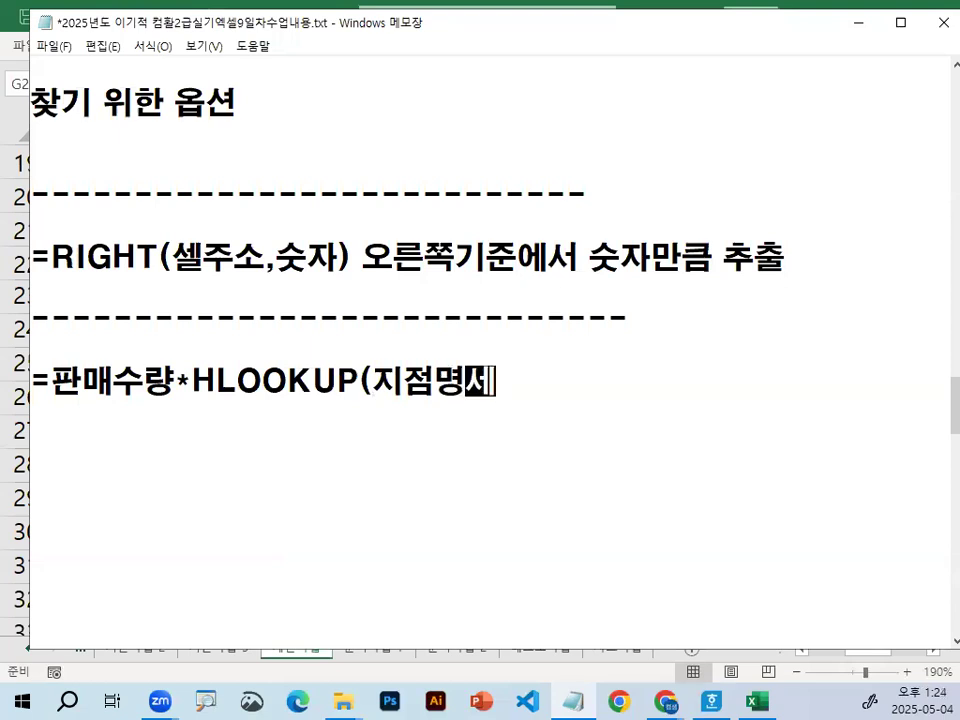
type("ㅗ")
key("Hangul")
type("&")
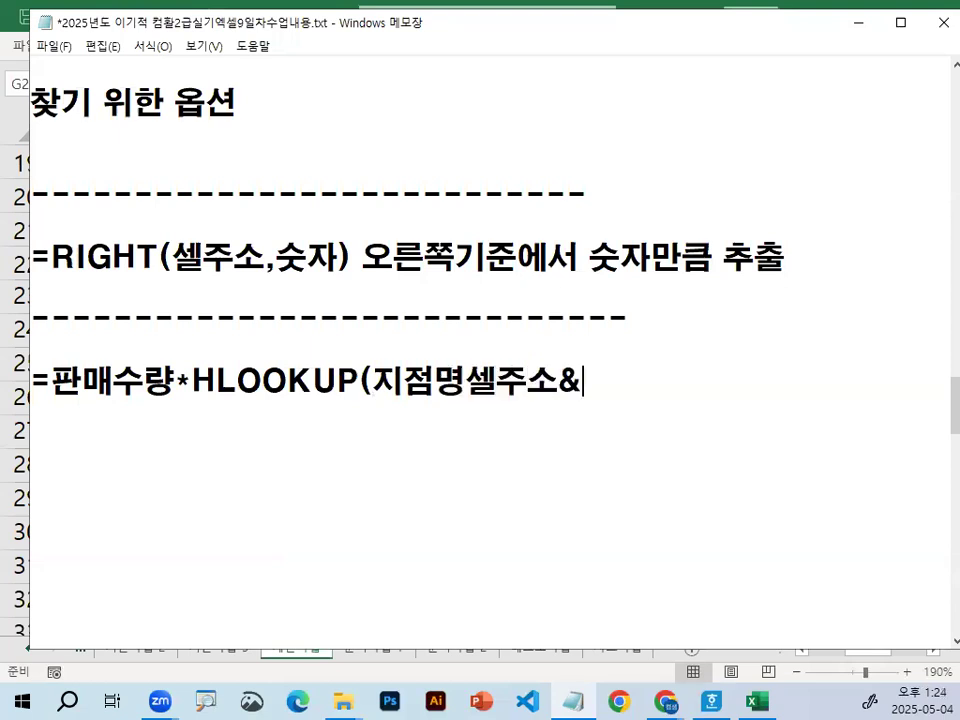
Step: Complete the lookup value in the notes formula with "RIGHT(제품코드,1)"
type("RIGHJ")
key("BackSpace")
type("T")
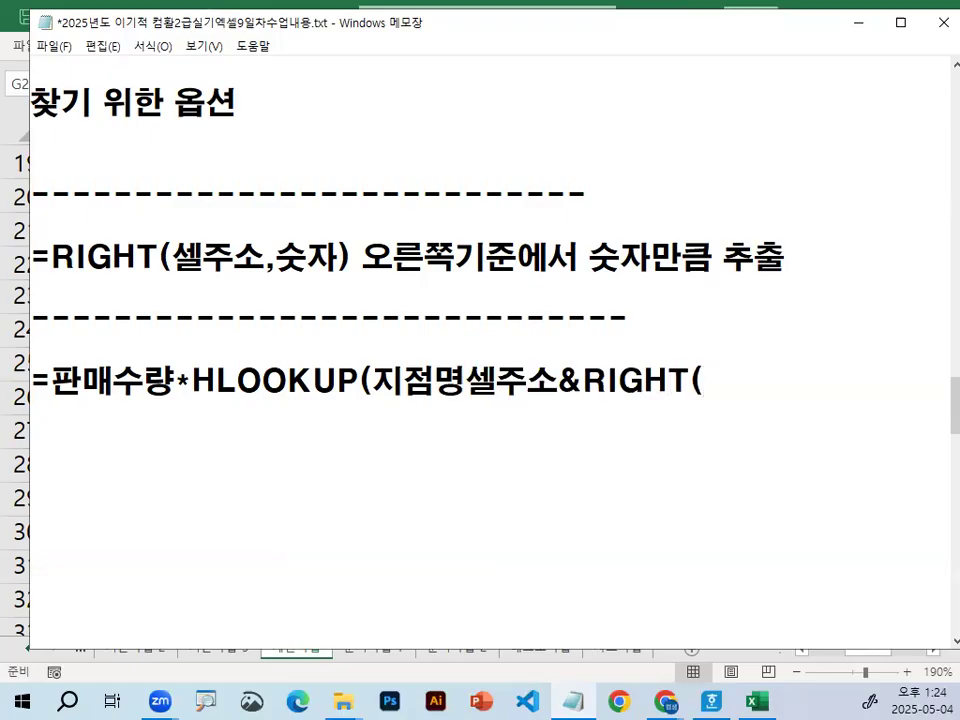
type("(WP")
key("BackSpace")
key("BackSpace")
key("Hangul")
type("제품코드")
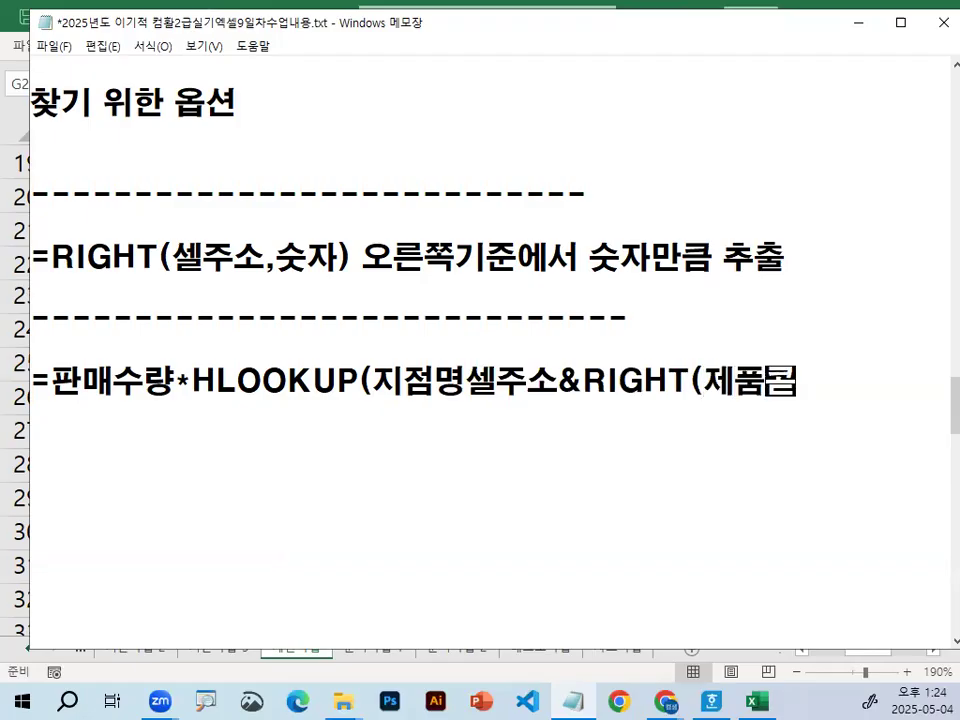
type(",1)")
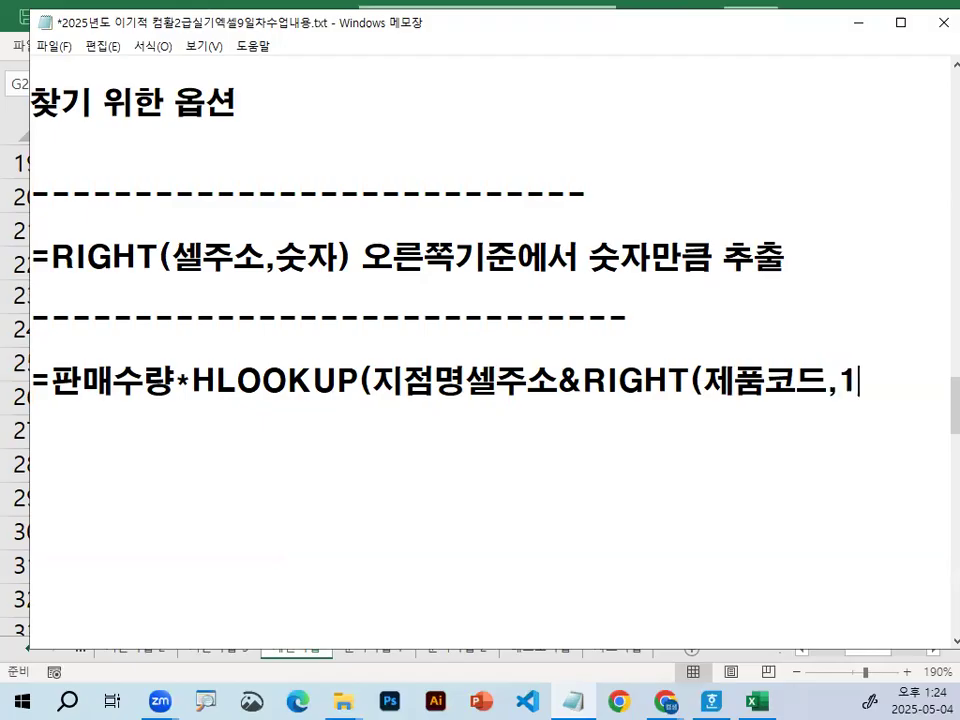
Step: Insert several blank lines below the 판매수량 formula in the notes
key("Return")
key("Return")
key("Return")
key("Return")
key("Return")
key("Return")
key("Return")
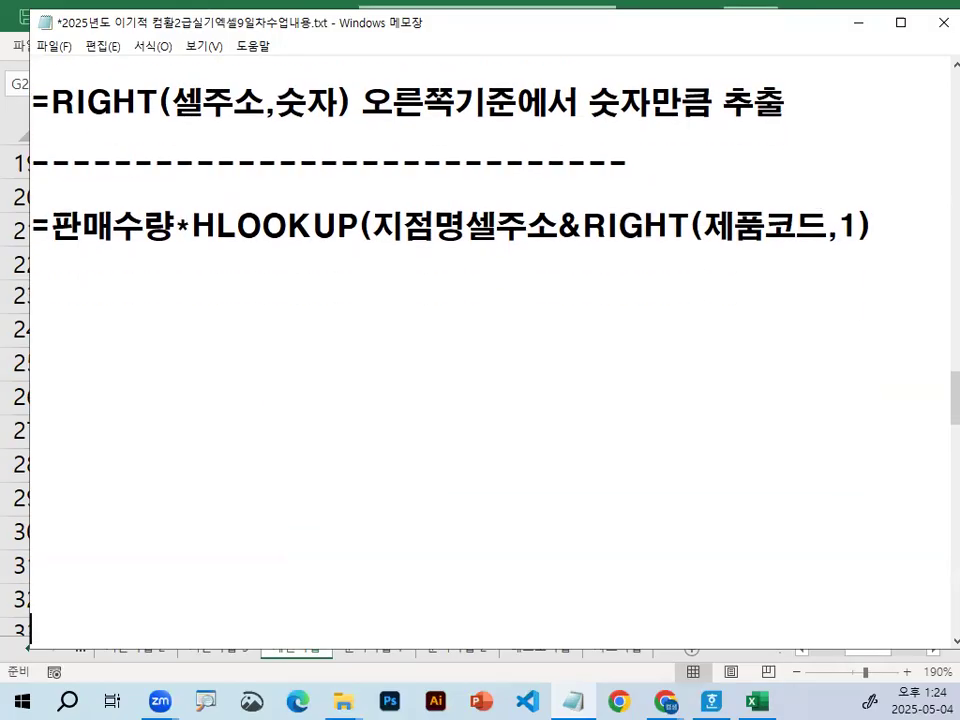
Step: Underline the 지점명셀주소&RIGHT(제품코드,1) lookup value with the pen, add a circled question mark and an arrow, and clear the ink
left_click_drag(384, 236, 862, 230)
left_click(874, 230)
key("ctrl+2")
left_click_drag(391, 250, 883, 251)
left_click(604, 294)
left_click_drag(591, 262, 675, 341)
mouse_move(611, 297)
left_mouse_down()
mouse_move(626, 298)
mouse_move(638, 274)
mouse_move(628, 300)
left_mouse_up()
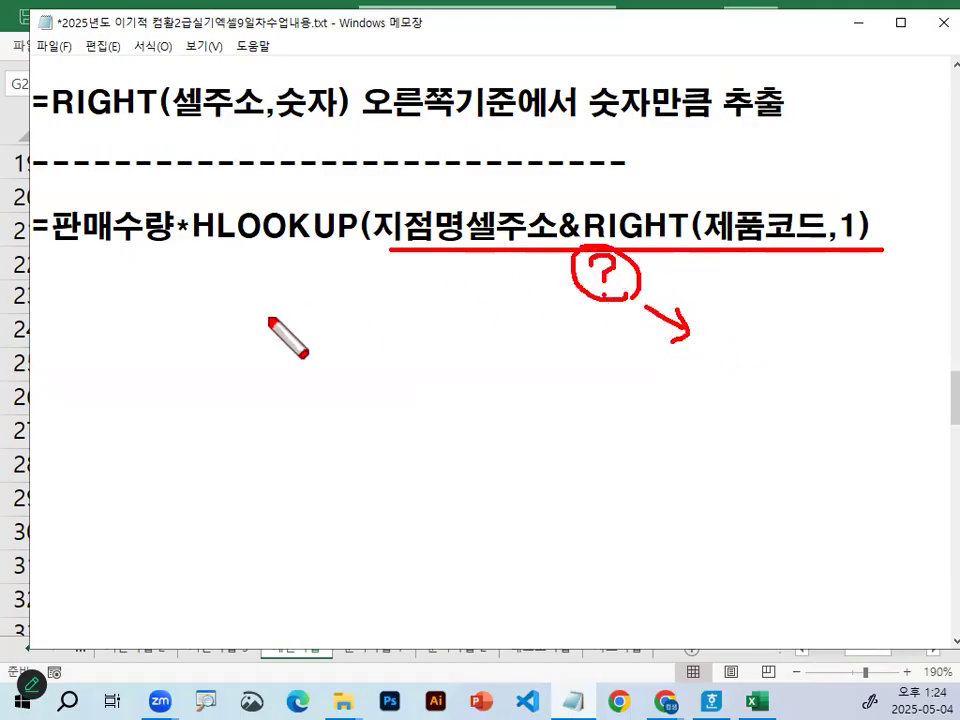
left_click_drag(70, 323, 284, 325)
left_click_drag(407, 177, 450, 160)
mouse_move(415, 222)
left_mouse_down()
mouse_move(203, 309)
mouse_move(233, 328)
left_mouse_up()
key("Escape")
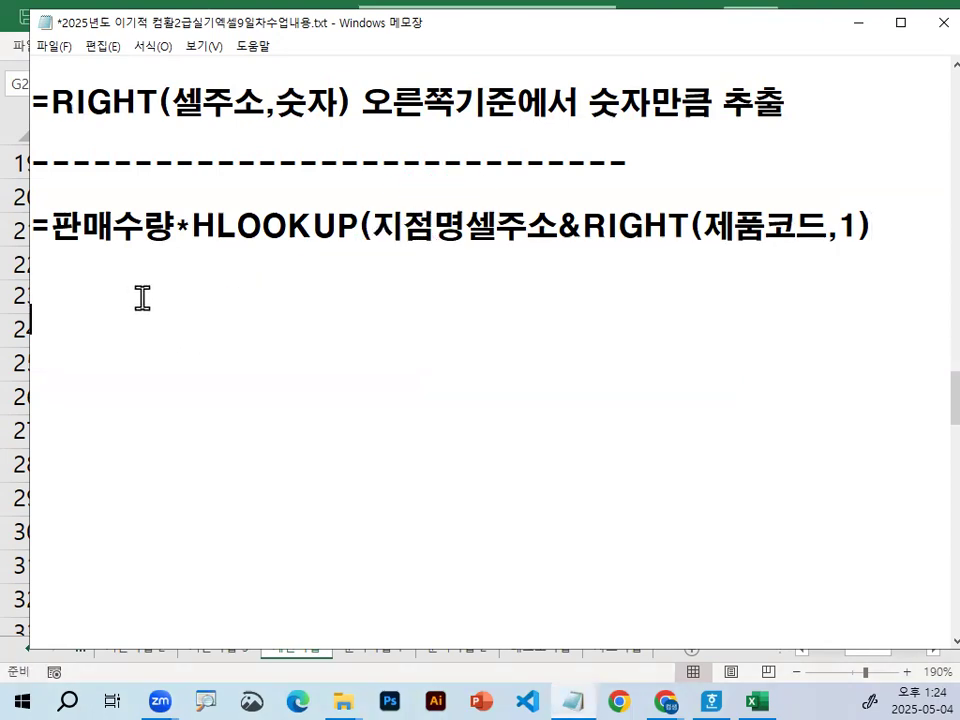
Step: Add a comma after the RIGHT part and finish the formula on the following line with "참조표범위,3,0)"
type("차ㅓㅁ")
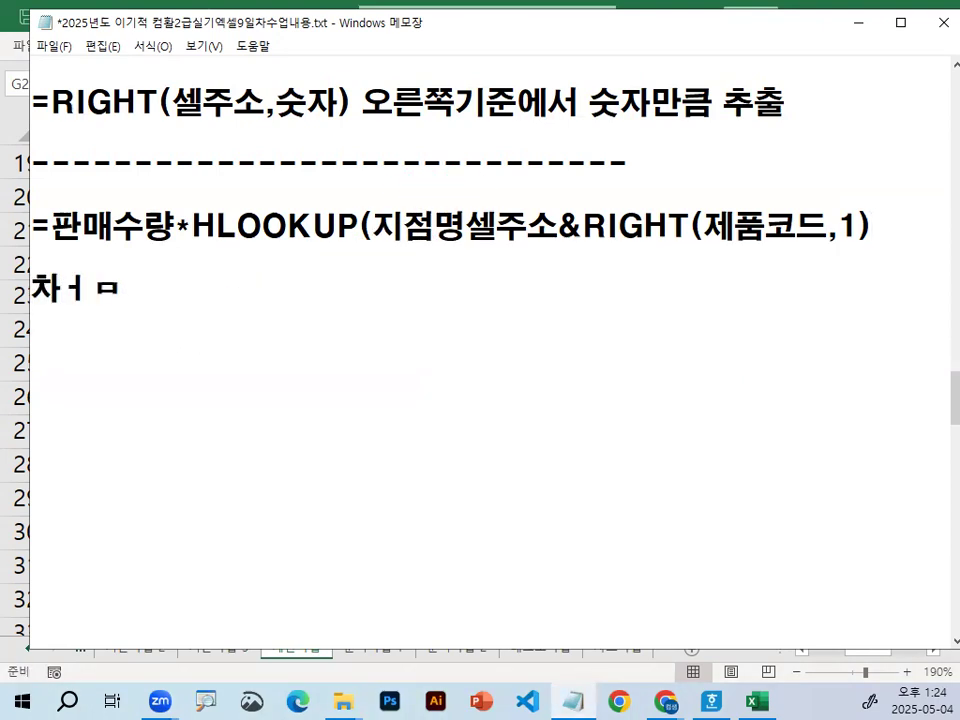
key("BackSpace")
key("BackSpace")
key("BackSpace")
type(",")
key("Return")
type("참조표범위,")
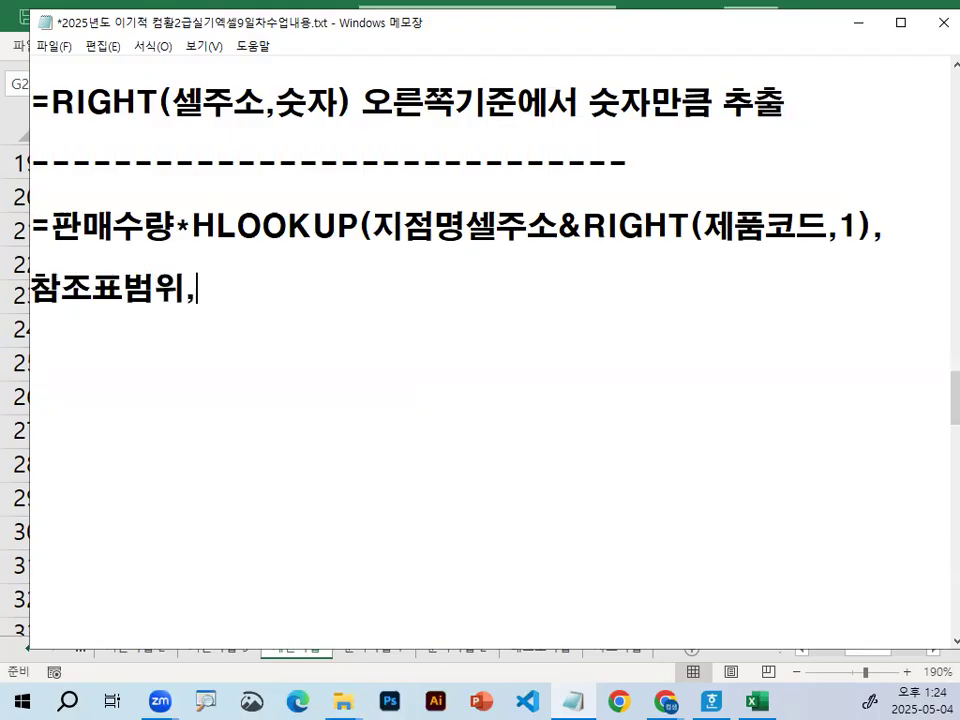
type("3,0)")
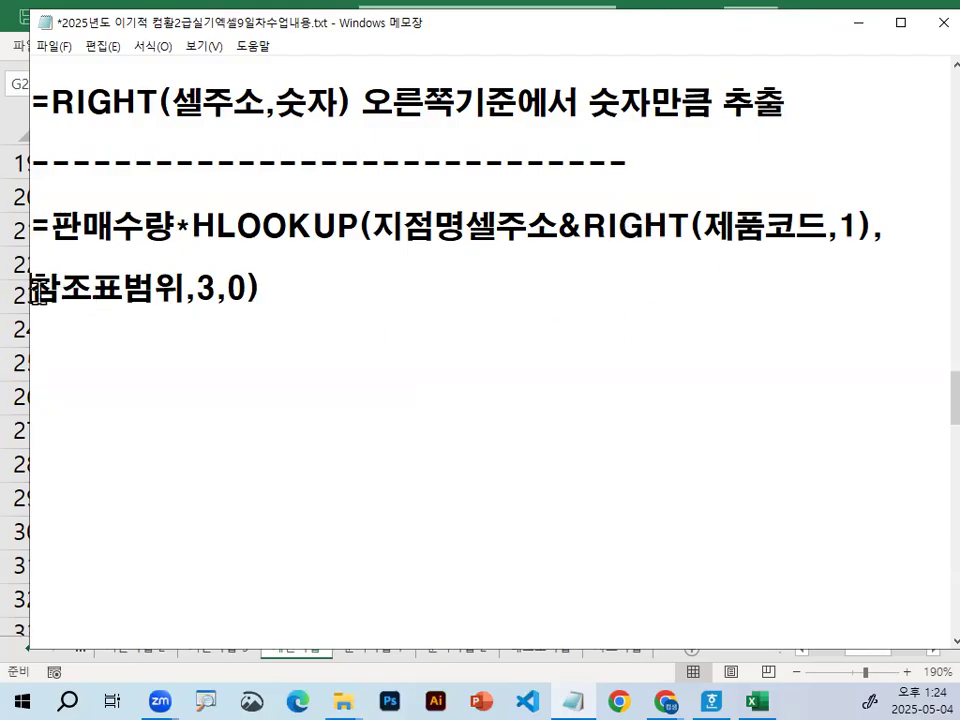
Step: Highlight 참조표범위 in the notes, switch to Excel, select G27:J29, mark the price table rows with the pen, and clear the ink
left_click_drag(35, 290, 185, 290)
left_click(858, 22)
left_click_drag(687, 479, 645, 497)
left_click_drag(903, 657, 870, 654)
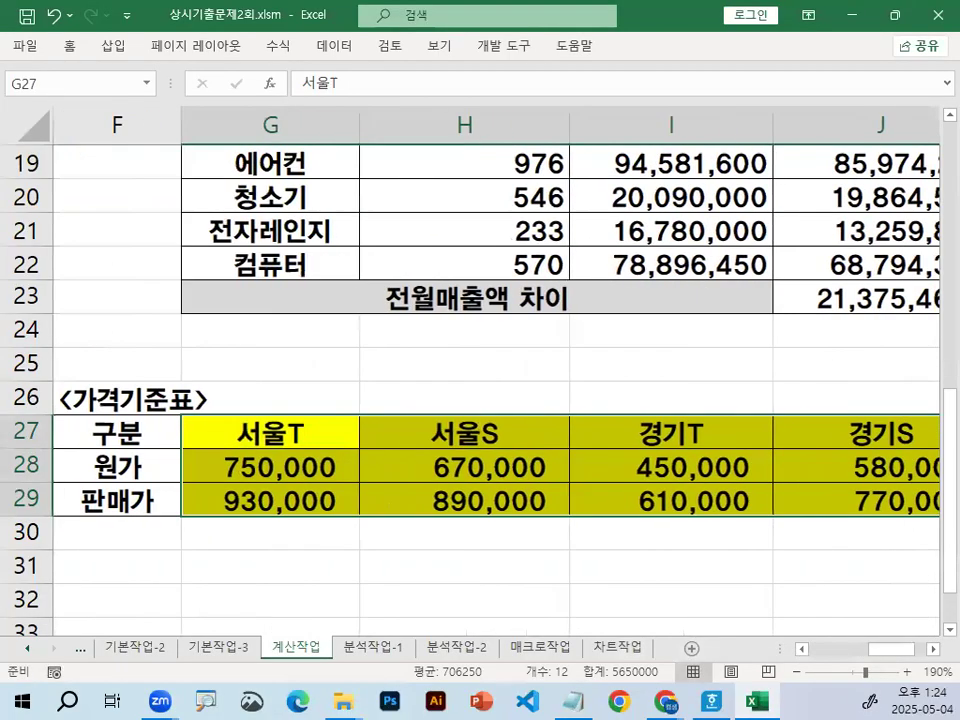
key("ctrl+1")
left_click(270, 539)
left_click_drag(453, 278, 441, 312)
mouse_move(438, 373)
left_mouse_down()
mouse_move(441, 402)
mouse_move(475, 404)
left_mouse_up()
mouse_move(452, 454)
left_mouse_down()
mouse_move(463, 449)
mouse_move(436, 499)
left_mouse_up()
mouse_move(521, 509)
left_mouse_down()
mouse_move(531, 398)
mouse_move(558, 533)
left_mouse_up()
key("Escape")
Step: Select the 판매가 label in F29, circle the 서울T selling price with the pen, and clear the ink
left_click(121, 510)
key("ctrl+1")
mouse_move(360, 488)
left_mouse_down()
mouse_move(305, 512)
mouse_move(336, 522)
left_mouse_up()
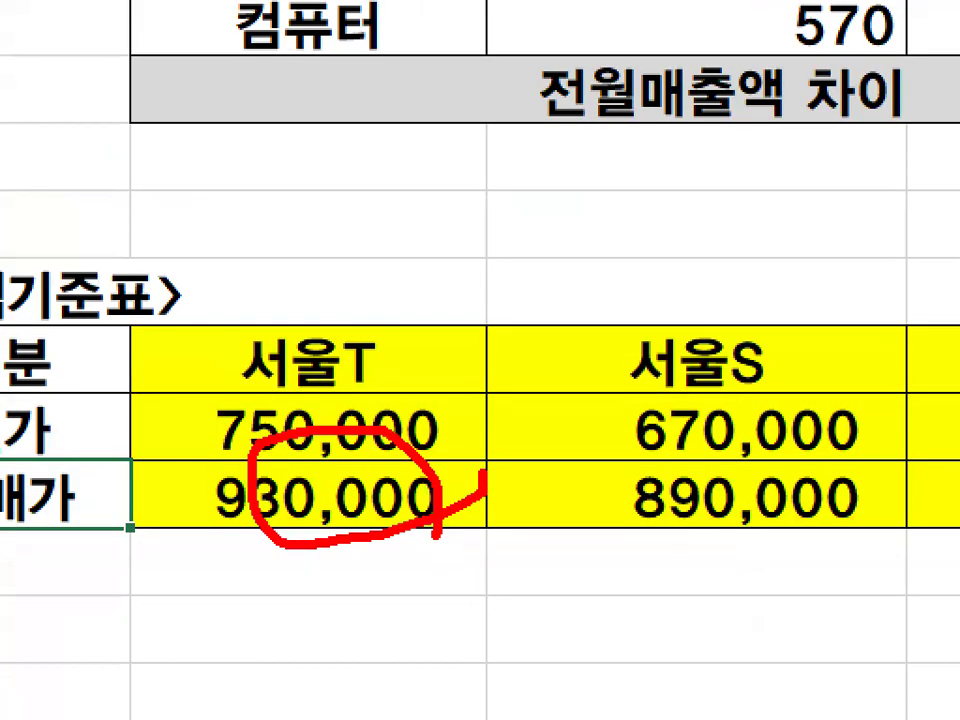
key("Escape")
Step: Select the header cells G27:I27, place a pen check mark above the 서울T and 서울S headers, and clear the ink
mouse_move(298, 430)
left_mouse_down()
mouse_move(696, 434)
mouse_move(685, 418)
left_mouse_up()
left_click_drag(246, 430, 578, 430)
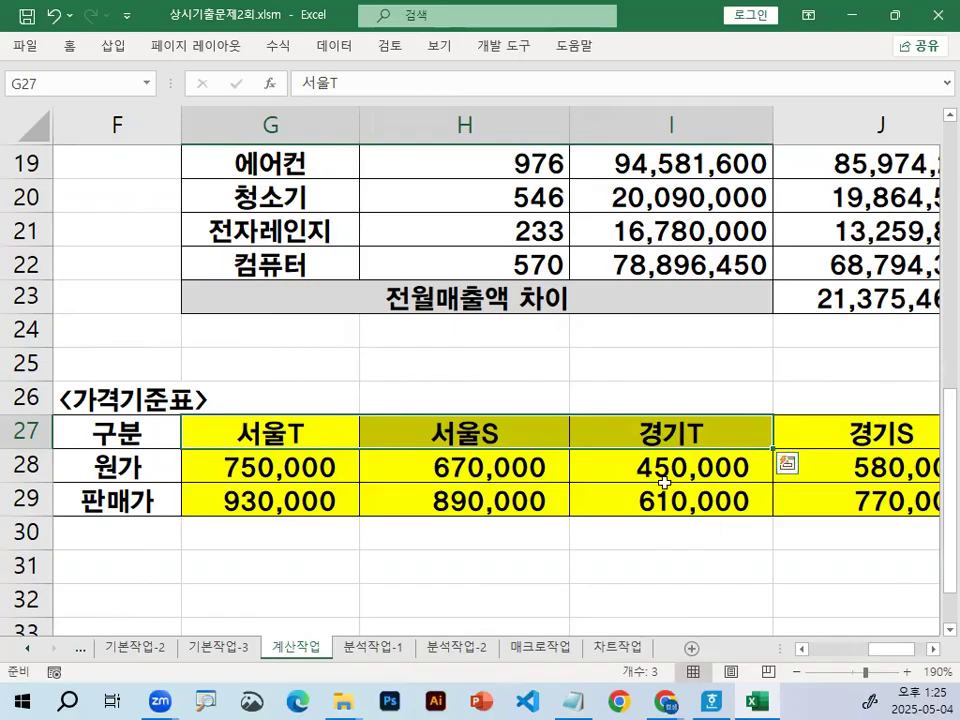
key("ctrl+1")
left_click_drag(341, 409, 336, 391)
mouse_move(332, 372)
left_mouse_down()
mouse_move(365, 407)
mouse_move(424, 320)
left_mouse_up()
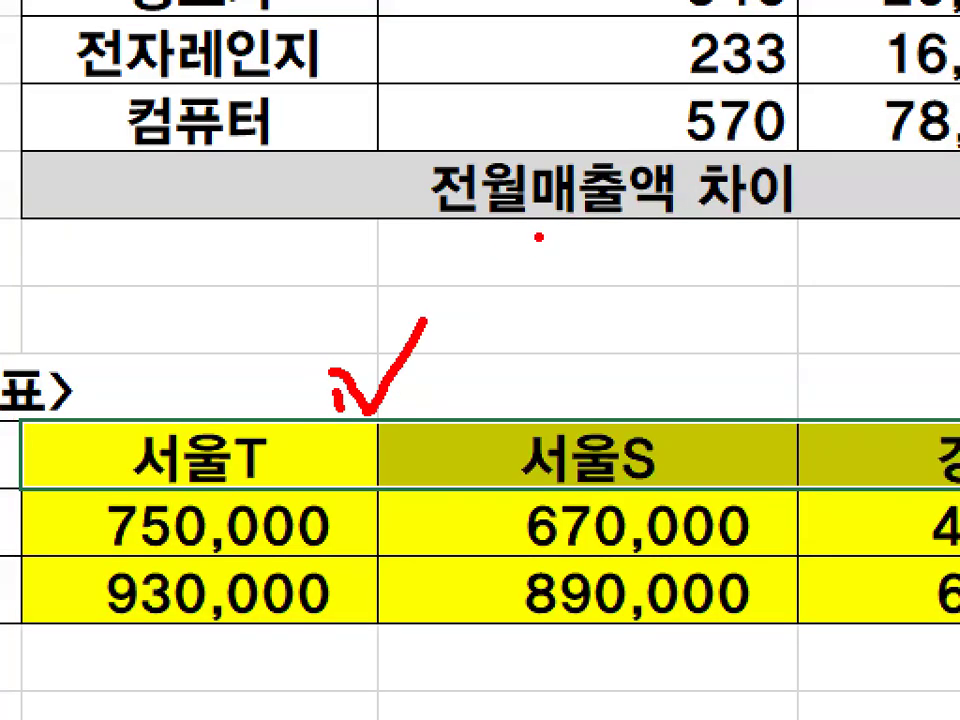
key("Escape")
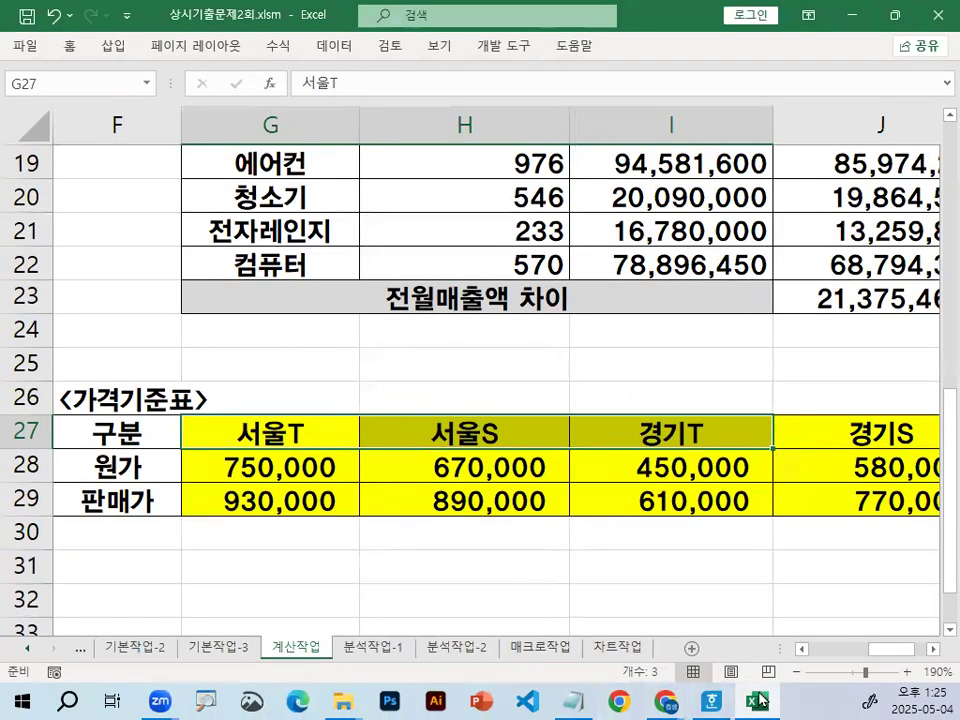
Step: Review the formula in Notepad, return to Excel, and begin the 판매금액 formula in D27 with "=C27*HLOOKUP("
left_click(583, 696)
left_click(206, 319)
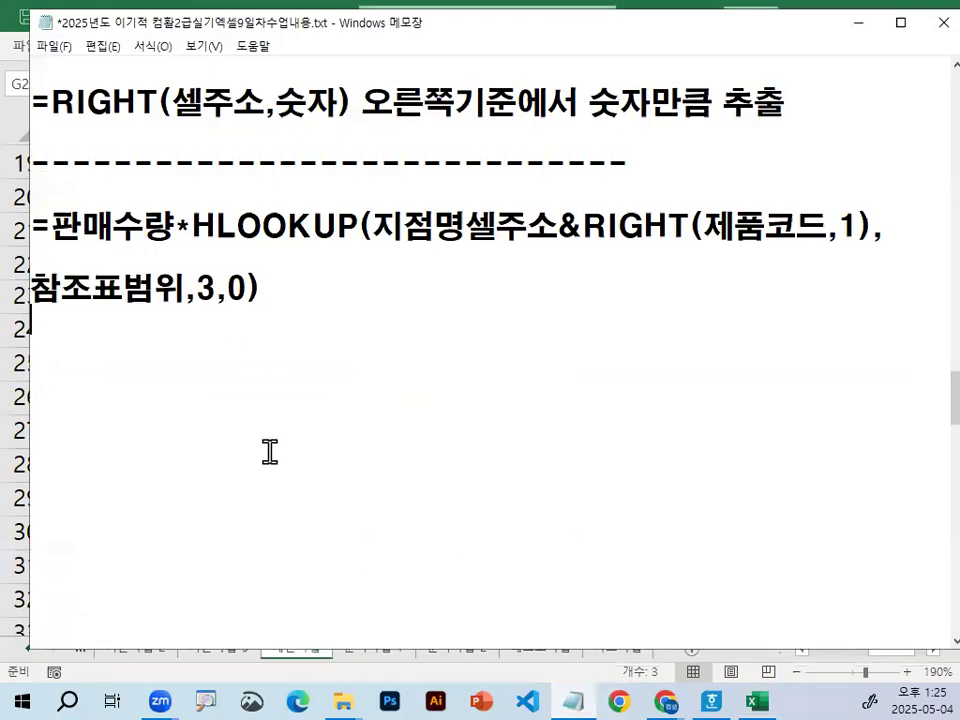
left_click(857, 30)
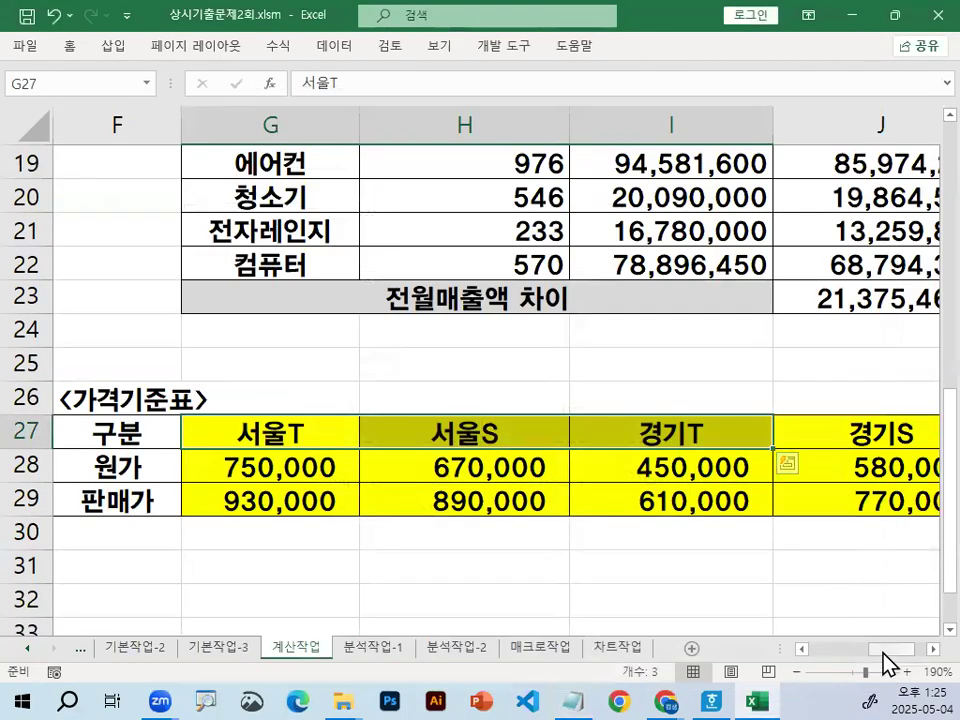
left_click_drag(883, 650, 814, 650)
left_click(728, 428)
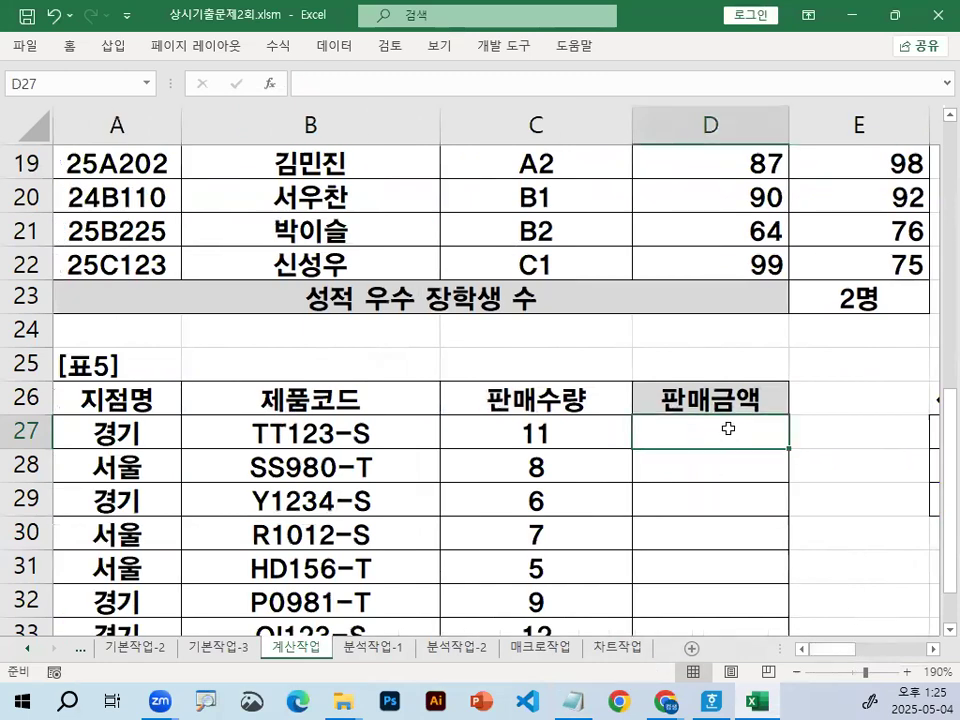
type("=")
left_click(490, 431)
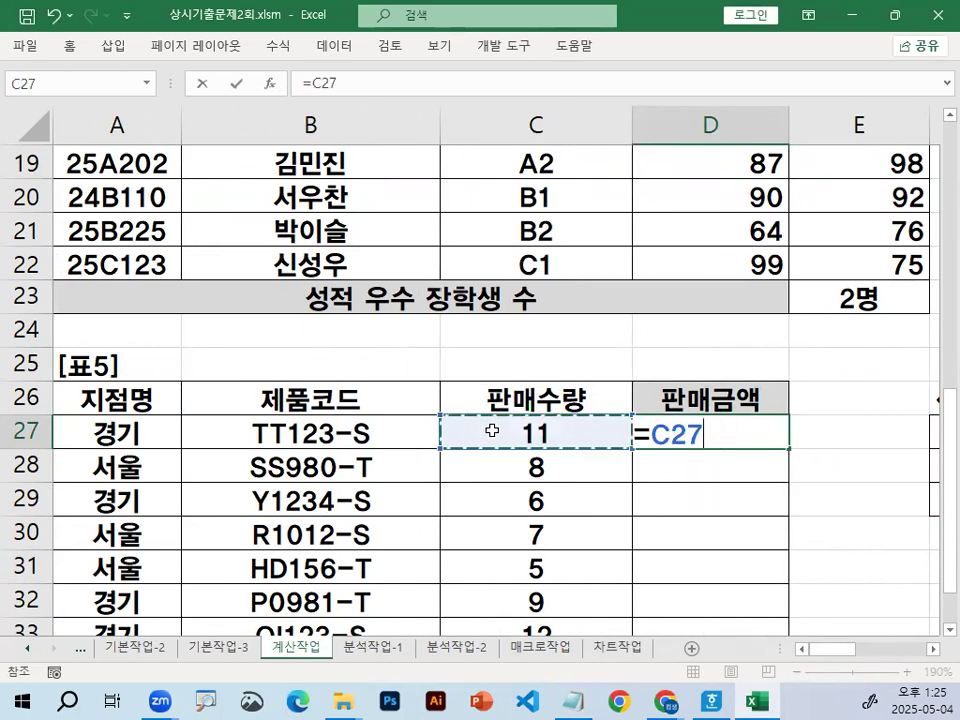
type("*")
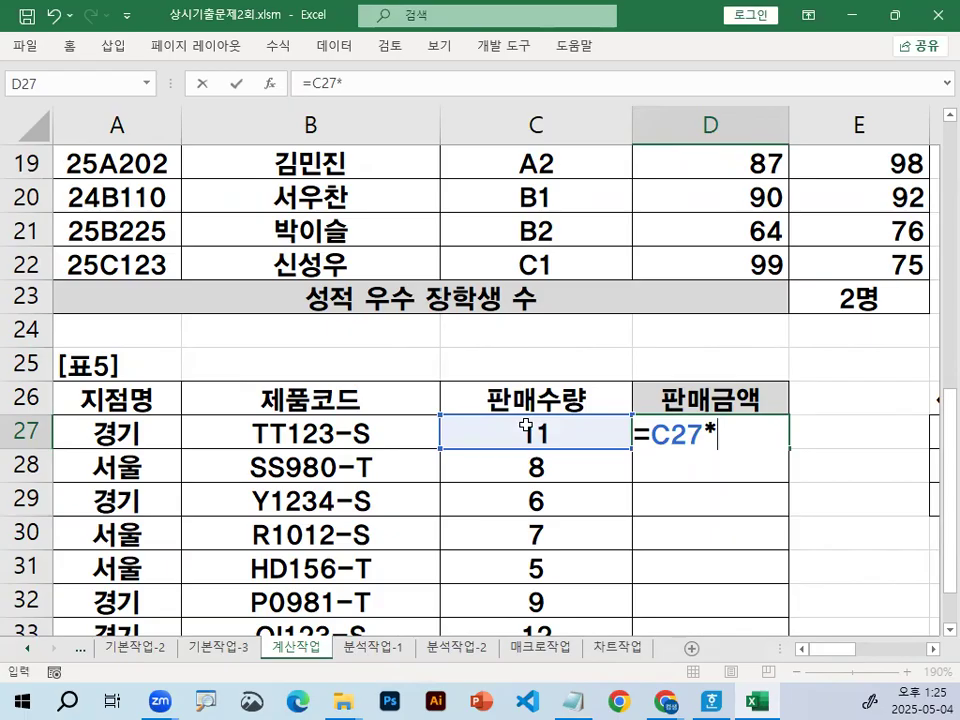
type("HL")
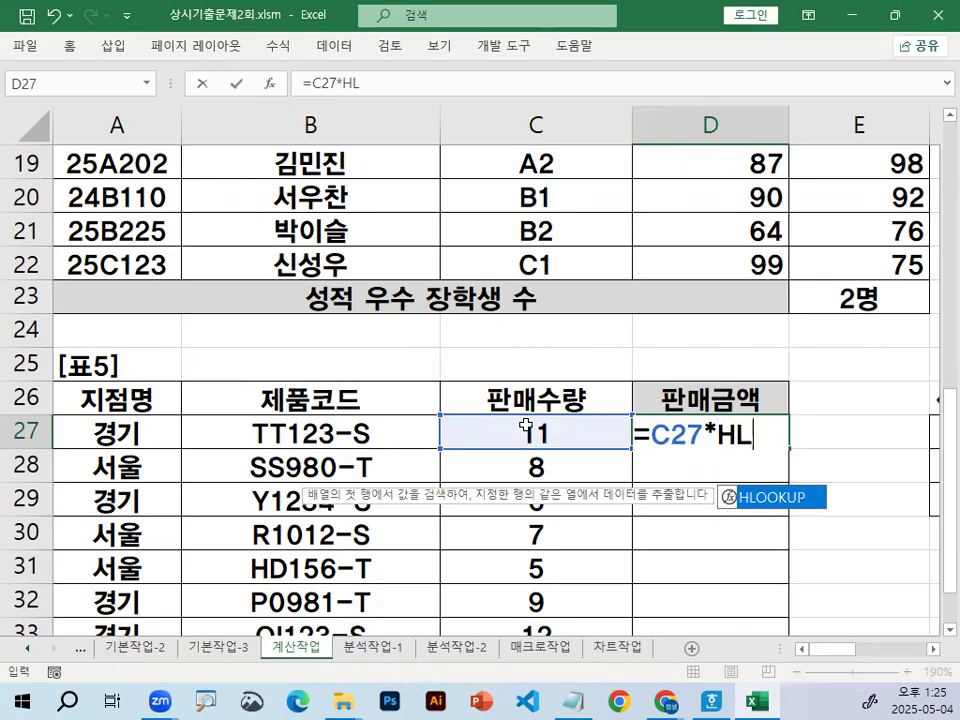
double_click(790, 498)
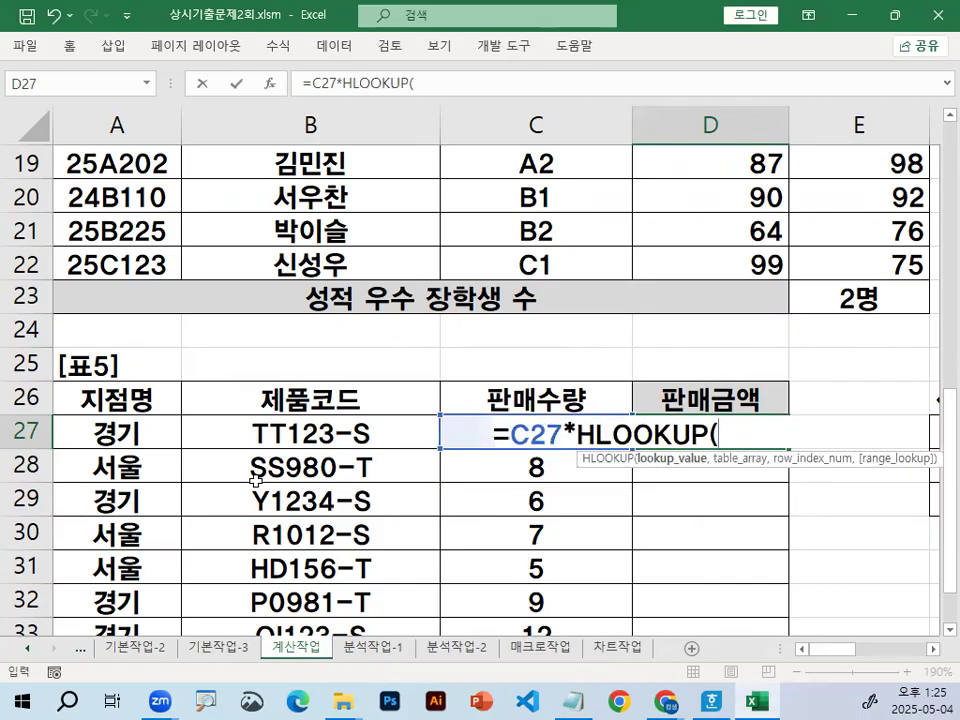
Step: Circle the first 지점명 entry with the pen, clear the ink, and append "A27&" to the HLOOKUP lookup value
key("ctrl+1")
mouse_move(186, 430)
left_mouse_down()
mouse_move(169, 462)
mouse_move(222, 448)
left_mouse_up()
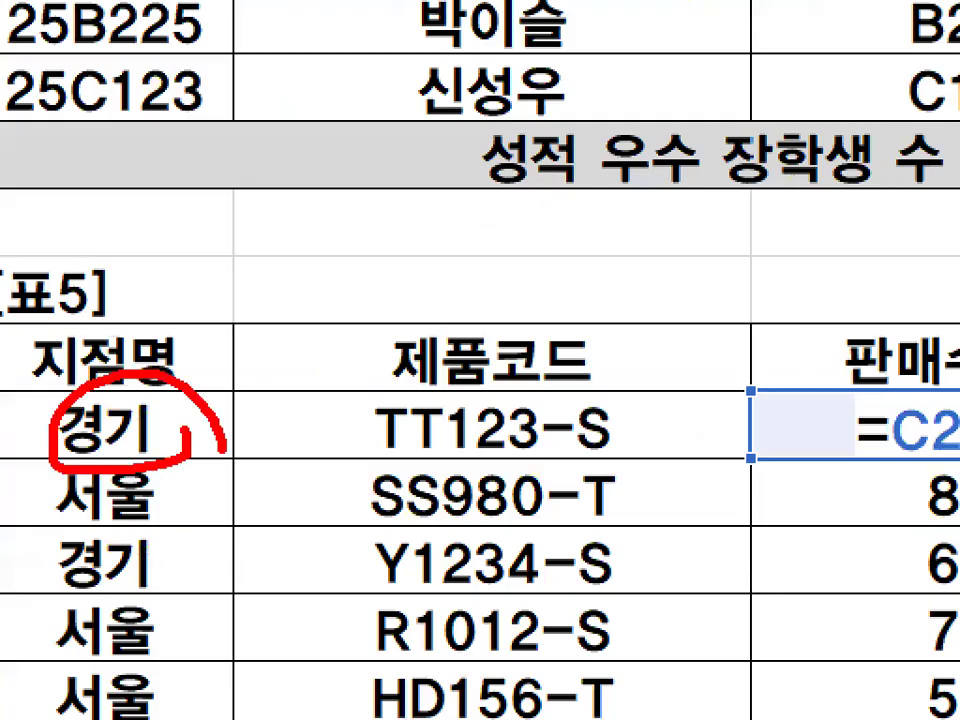
key("Escape")
left_click(176, 428)
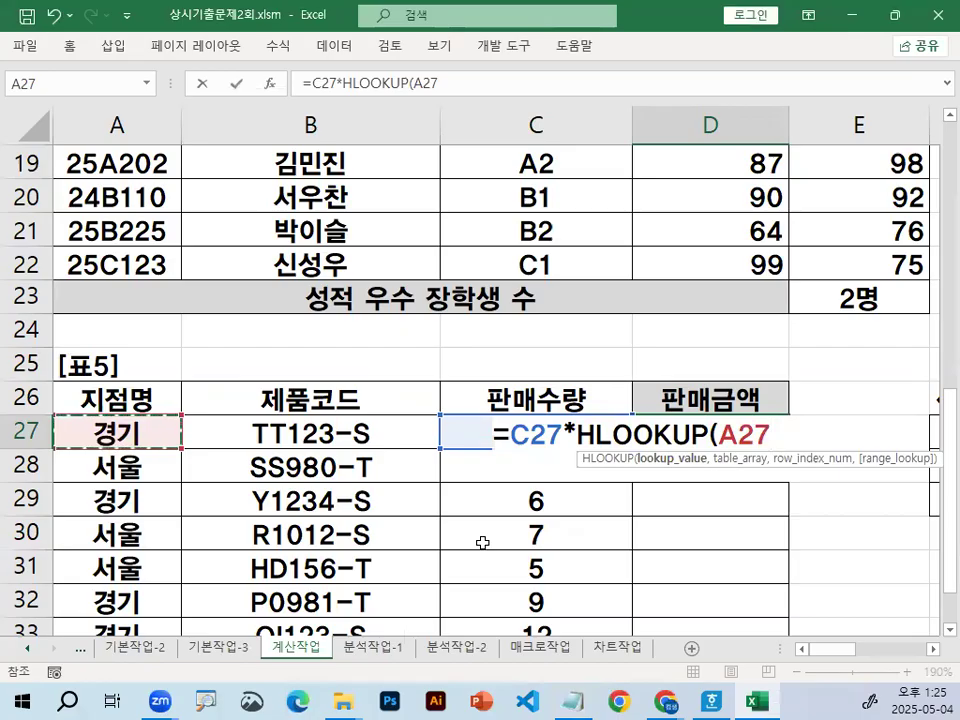
type("&")
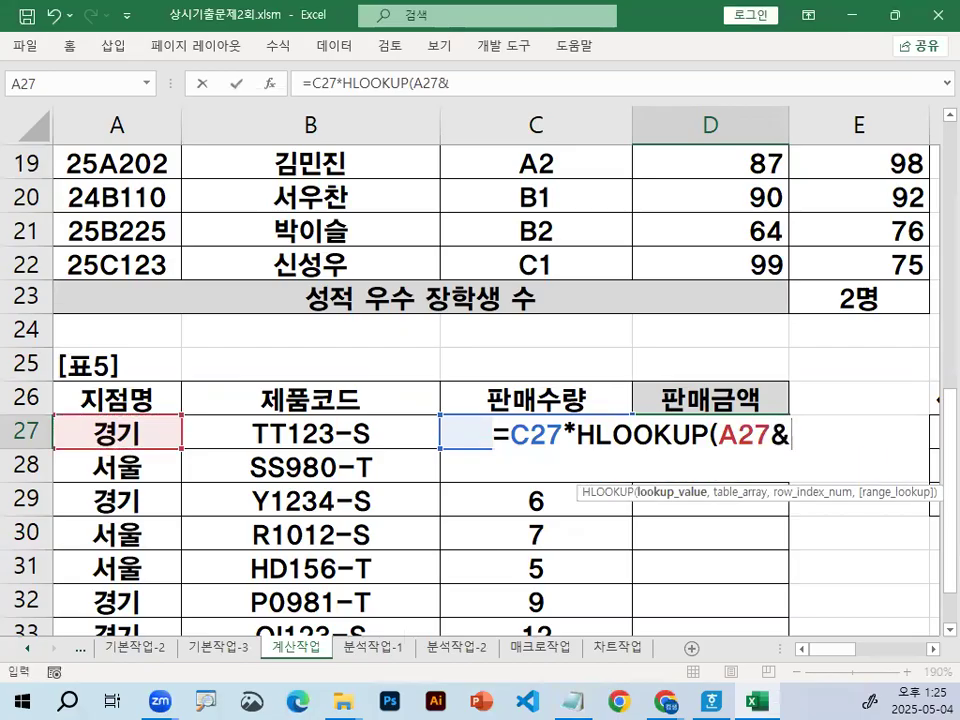
Step: Circle the final S of the first 제품코드 with the pen, clear the ink, and append "RIGHT(" to the HLOOKUP lookup value
key("ctrl+1")
mouse_move(400, 382)
left_mouse_down()
mouse_move(388, 340)
mouse_move(396, 390)
left_mouse_up()
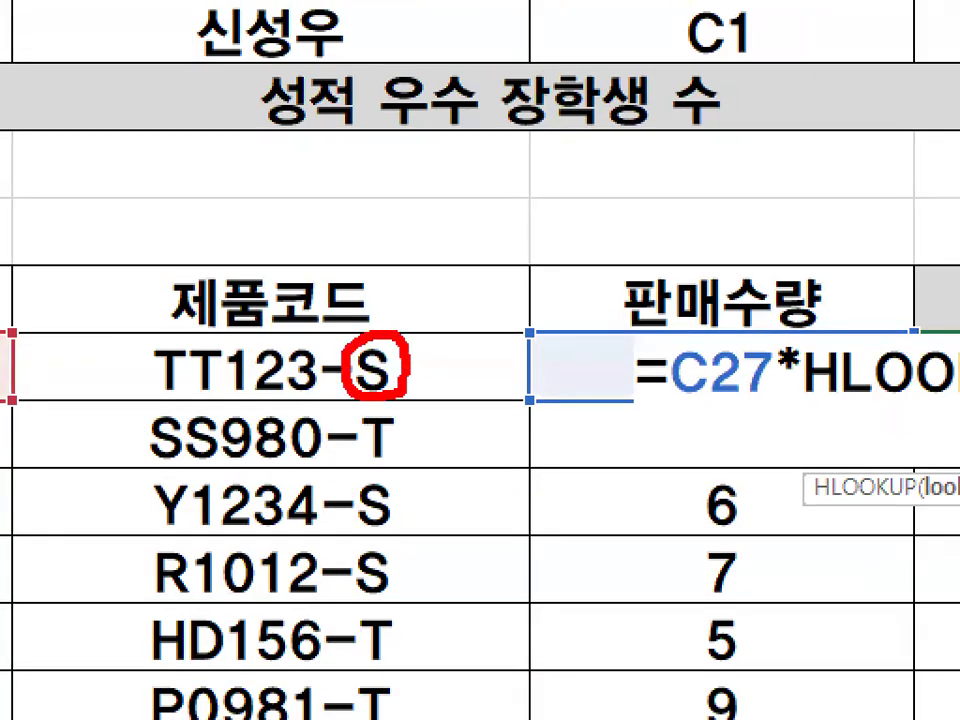
key("Escape")
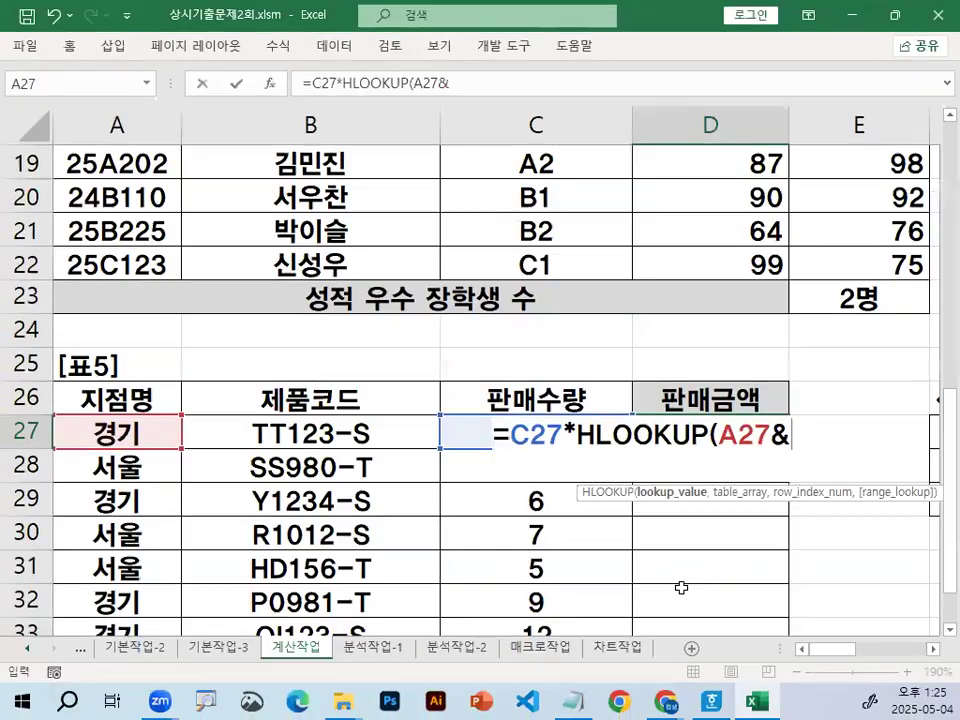
type("RI")
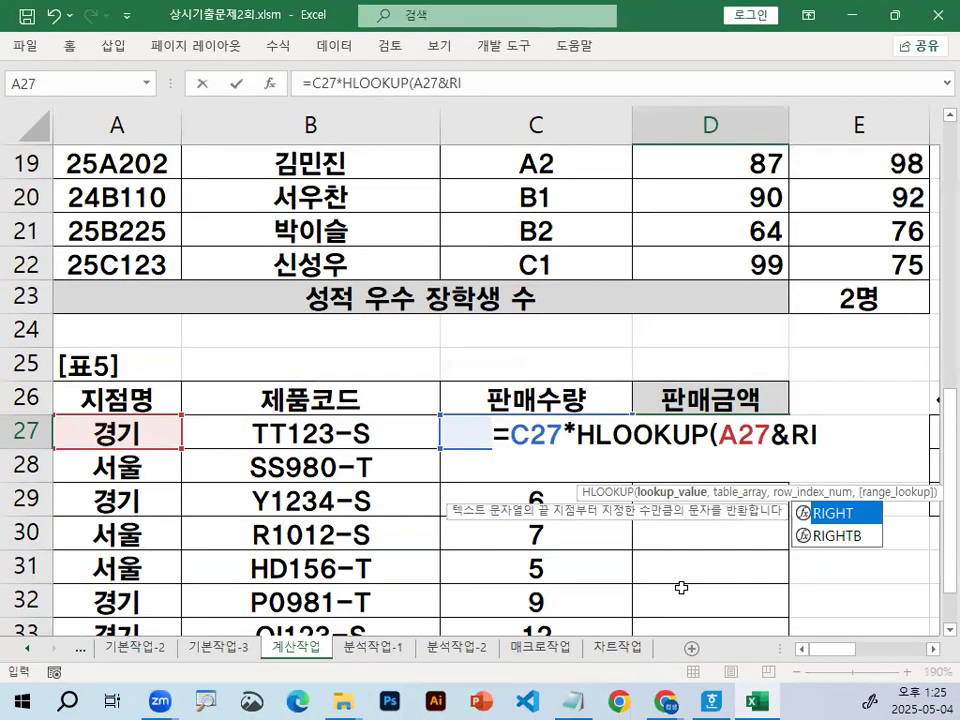
double_click(838, 514)
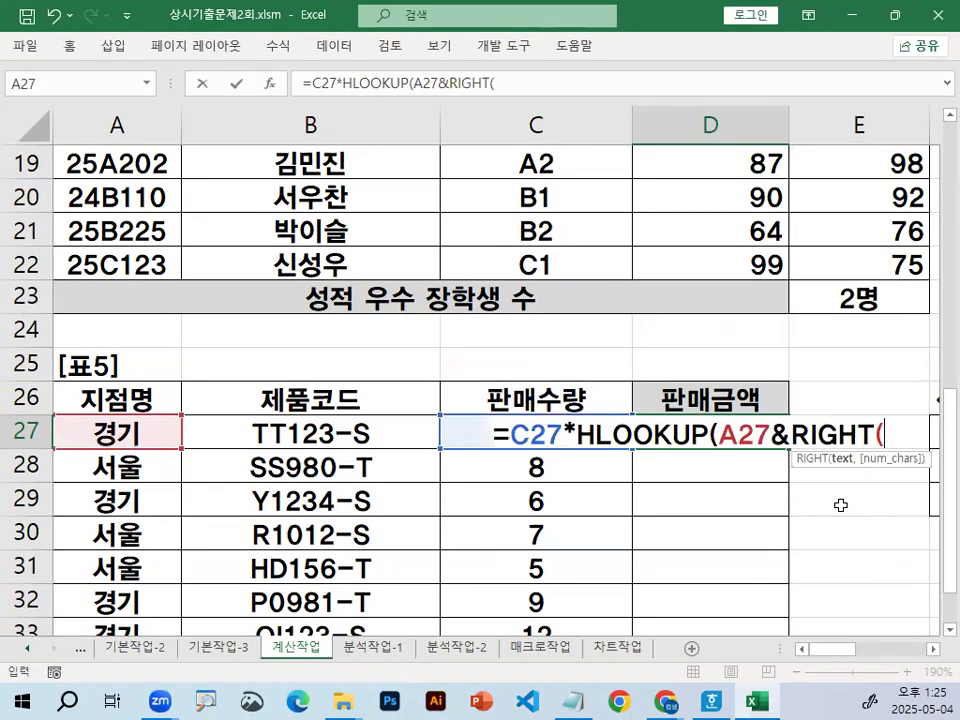
Step: Reference B27 in RIGHT, circle the code's last letter with the pen, clear the ink, and complete the arguments with ",1)"
left_click(357, 432)
key("ctrl+1")
mouse_move(372, 424)
left_mouse_down()
mouse_move(378, 440)
mouse_move(347, 430)
left_mouse_up()
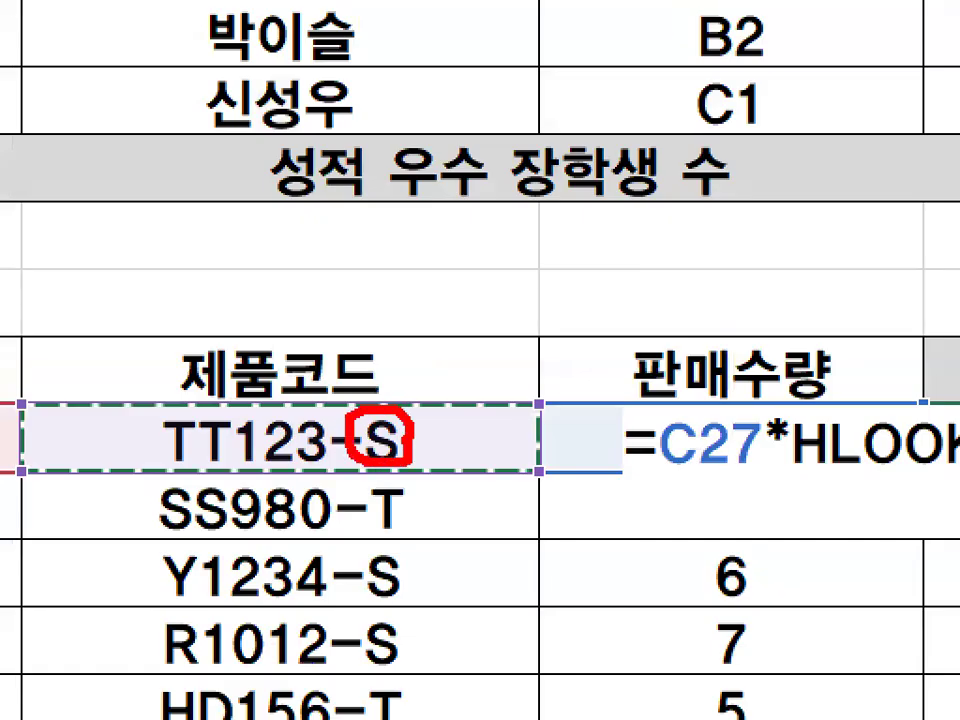
key("Escape")
type(",")
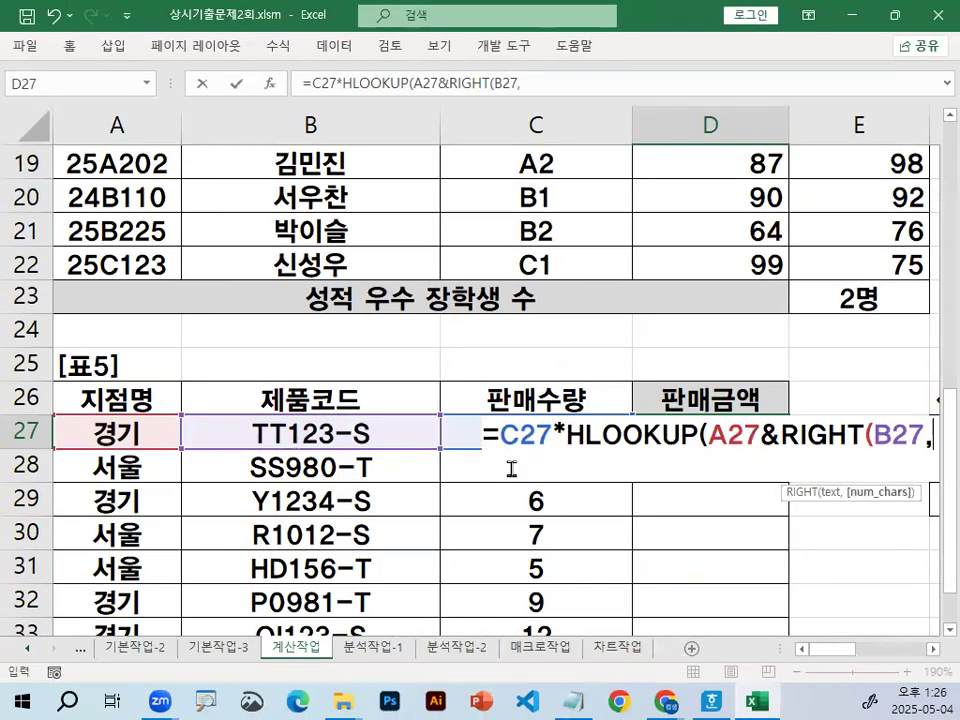
type("1")
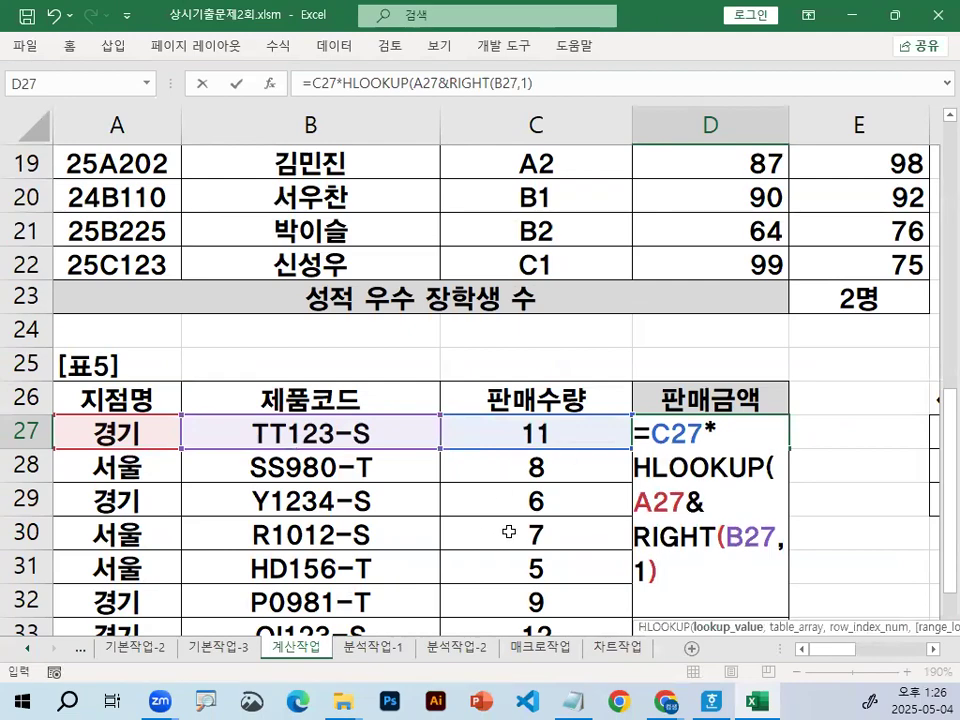
Step: Underline the HLOOKUP lookup part with the pen, clear the ink, and add G27:J29 of the 가격기준표 as the table array
left_click(932, 651)
left_click(932, 651)
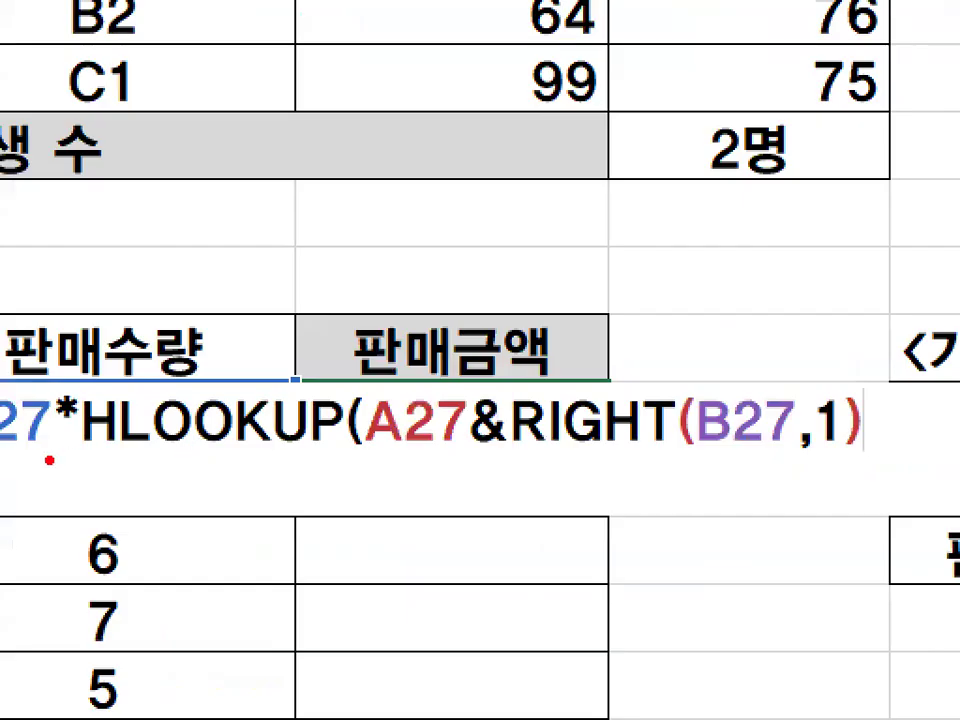
left_click_drag(121, 454, 510, 461)
type(",")
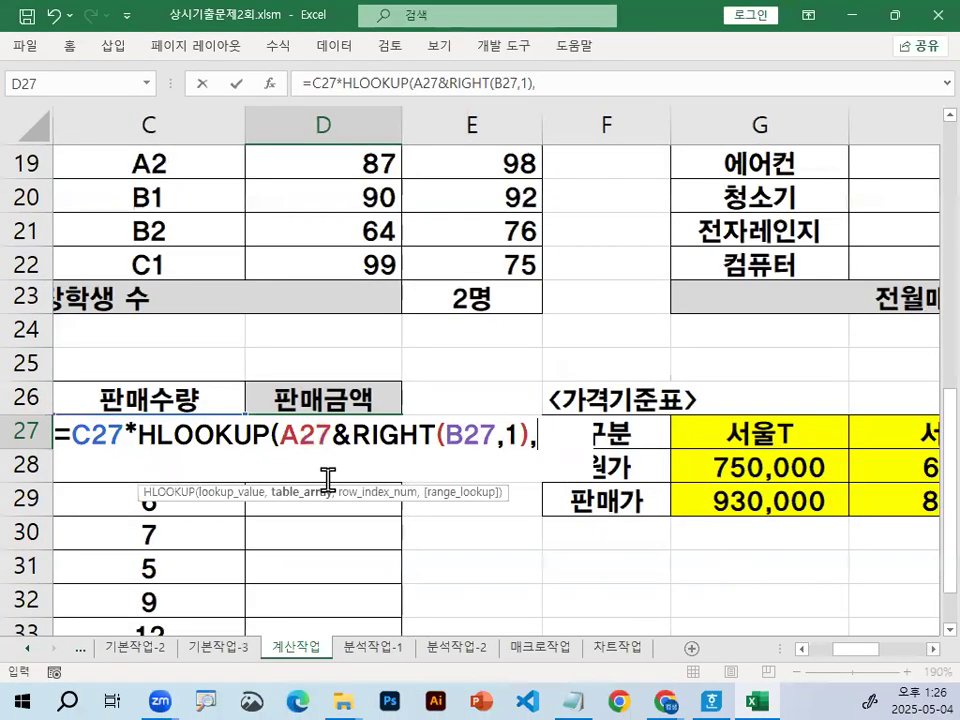
left_click(934, 653)
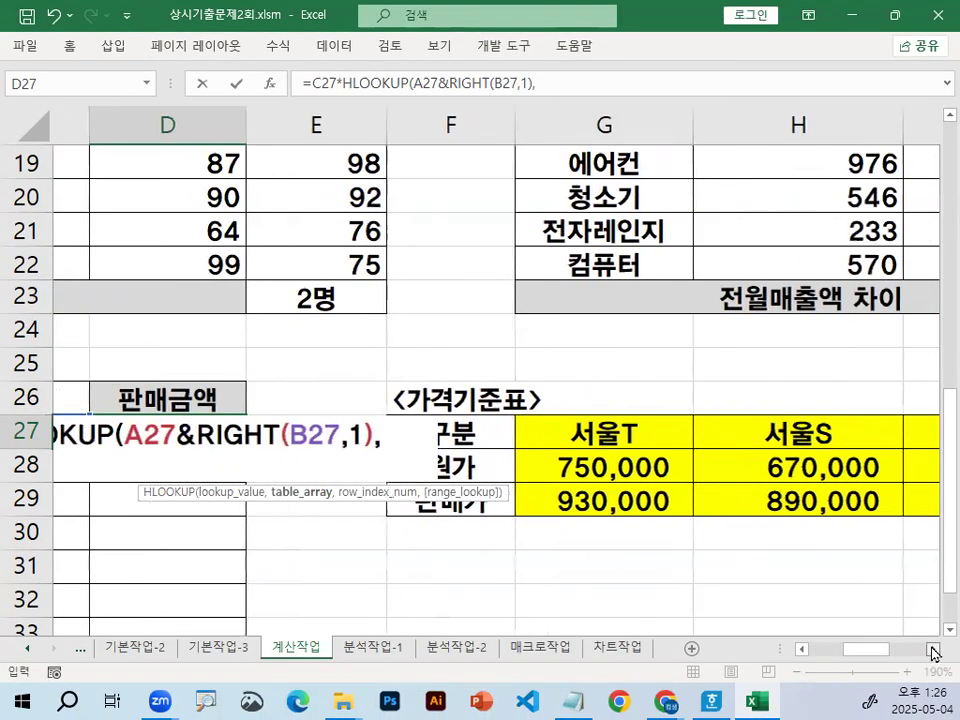
left_click(932, 650)
left_click_drag(350, 432, 696, 537)
Step: Cross out the 구분, 원가 and 판매가 labels beside the selected range with the pen, and clear the ink
mouse_move(896, 650)
left_mouse_down()
mouse_move(835, 652)
mouse_move(878, 651)
left_mouse_up()
key("ctrl+1")
left_click(126, 446)
mouse_move(148, 401)
left_mouse_down()
mouse_move(42, 562)
mouse_move(41, 530)
left_mouse_up()
left_click_drag(54, 412, 135, 585)
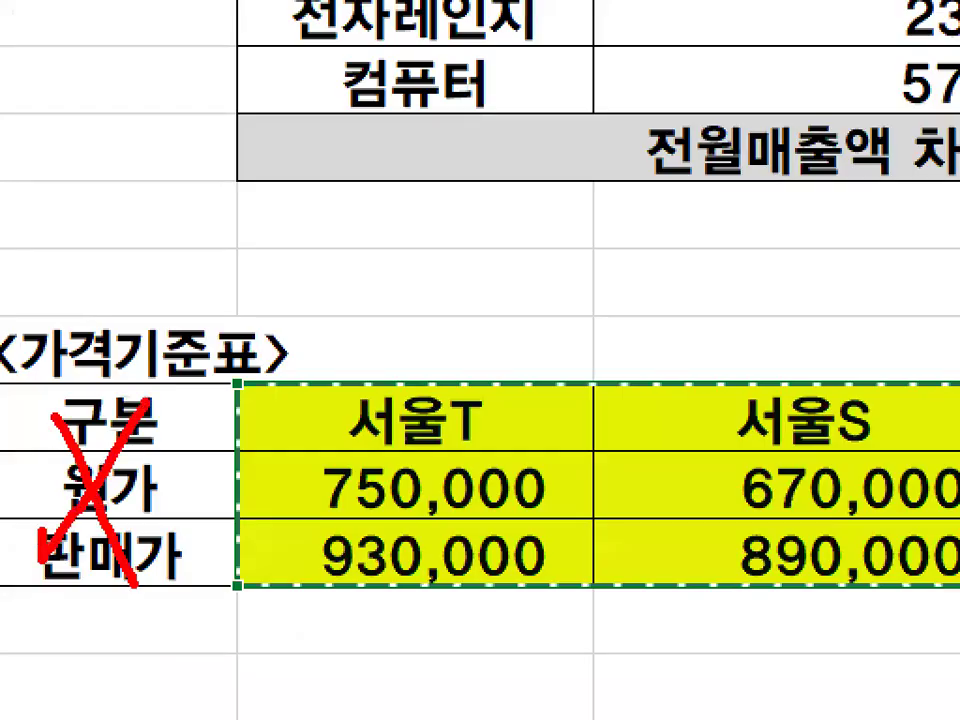
key("Escape")
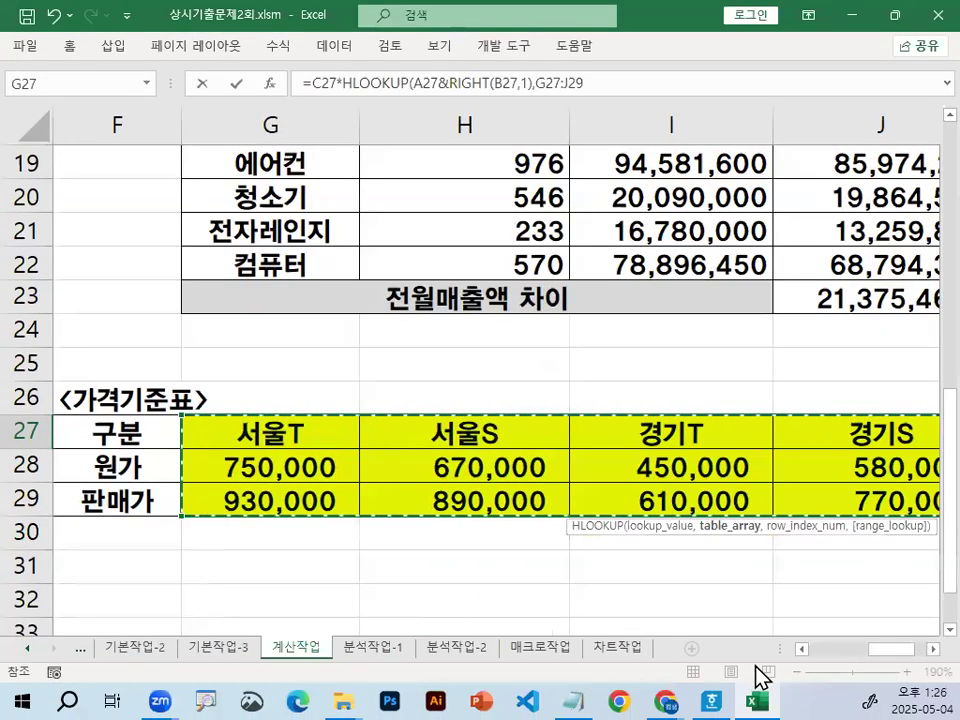
Step: Make the table array absolute as $G$27:$J$29, underline it with the pen, and clear the ink
left_click_drag(878, 651, 789, 665)
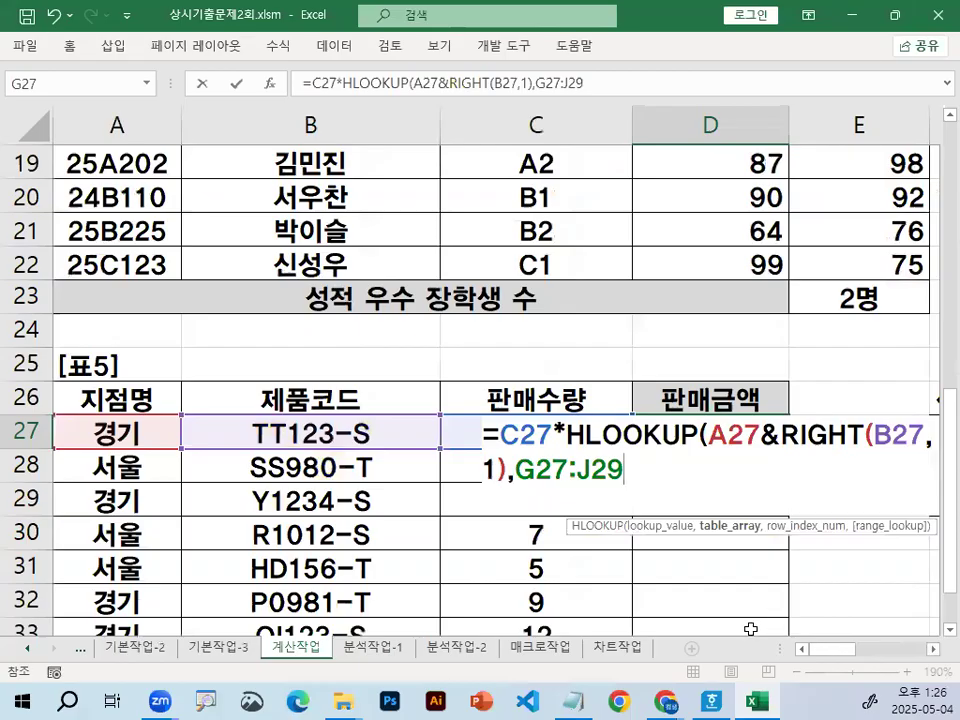
key("F4")
scroll(752, 622, "down", 1)
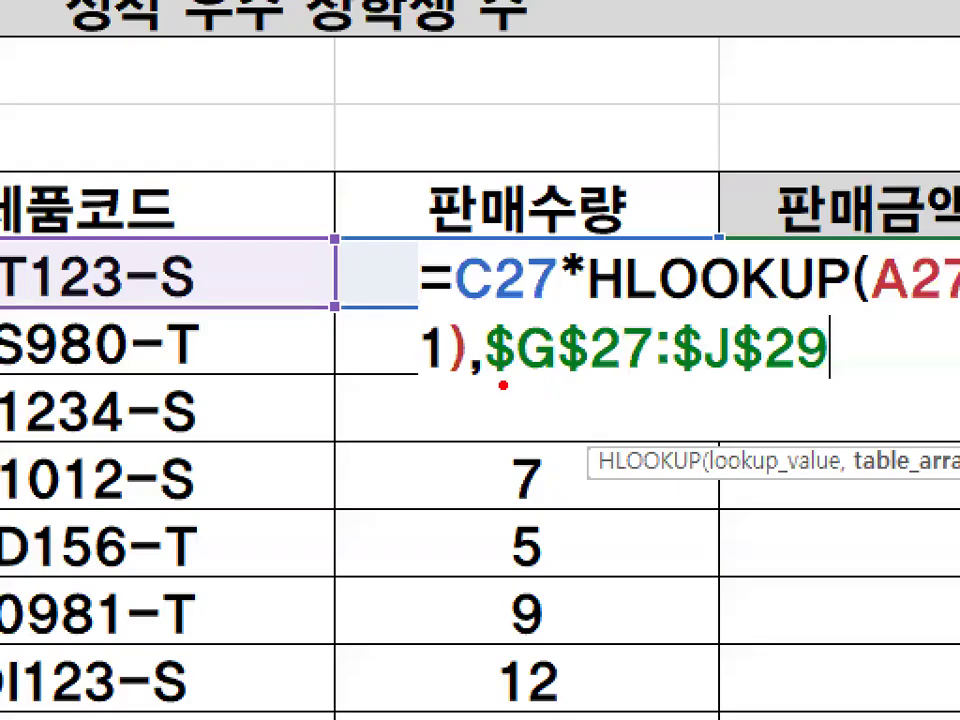
left_click_drag(503, 385, 821, 385)
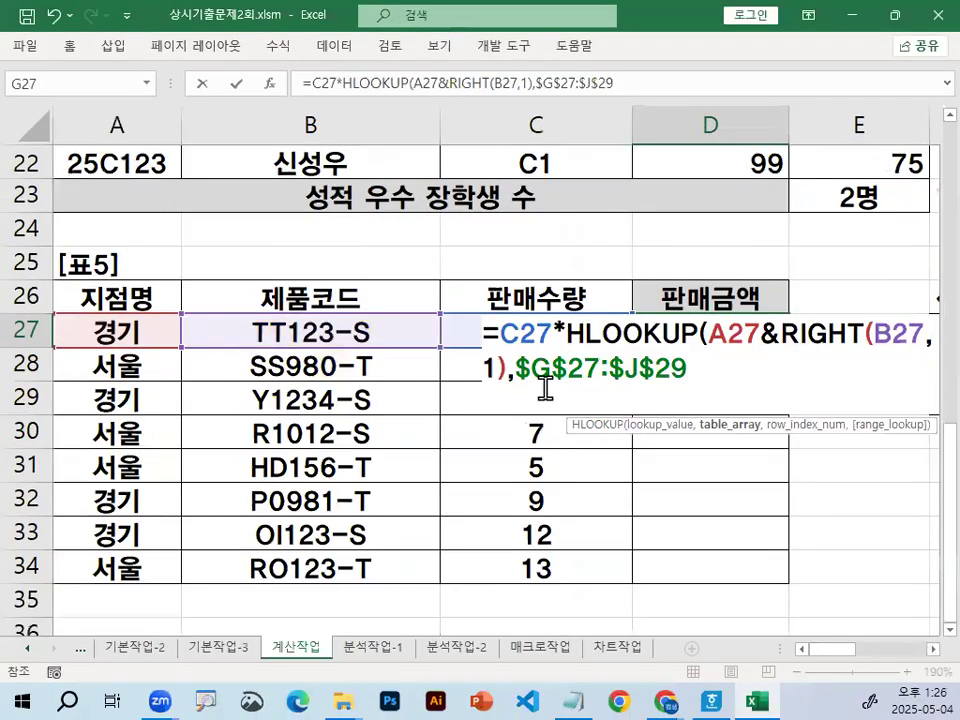
Step: Finish the D27 formula with ",3,0)", fill it down the 판매금액 column to D34, and select D27 again
type(",3")
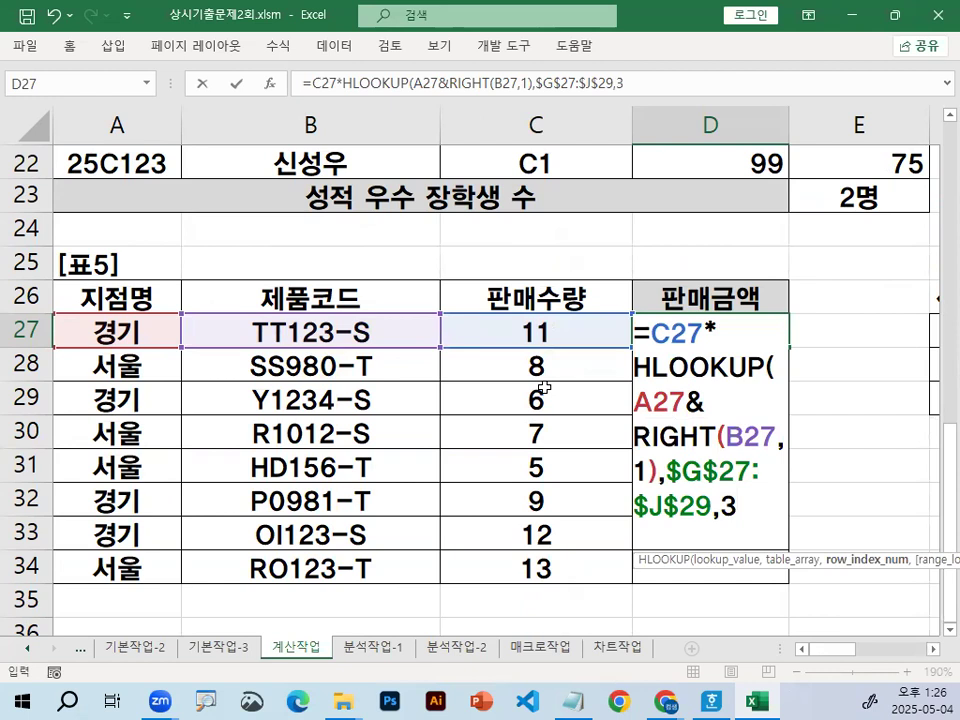
type(",0)")
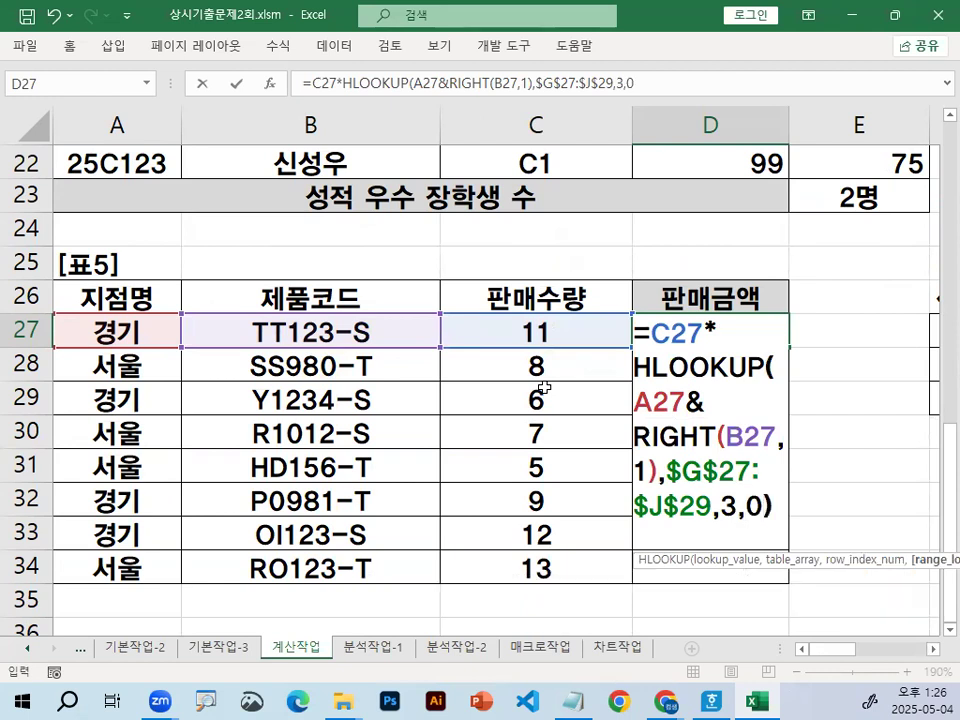
key("Return")
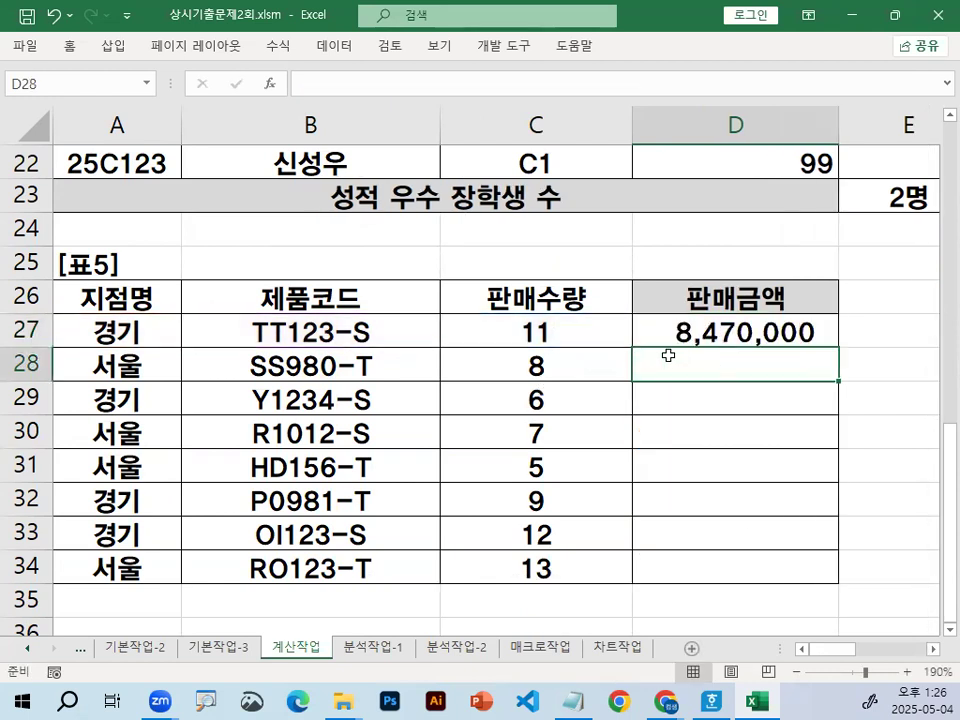
left_click(638, 327)
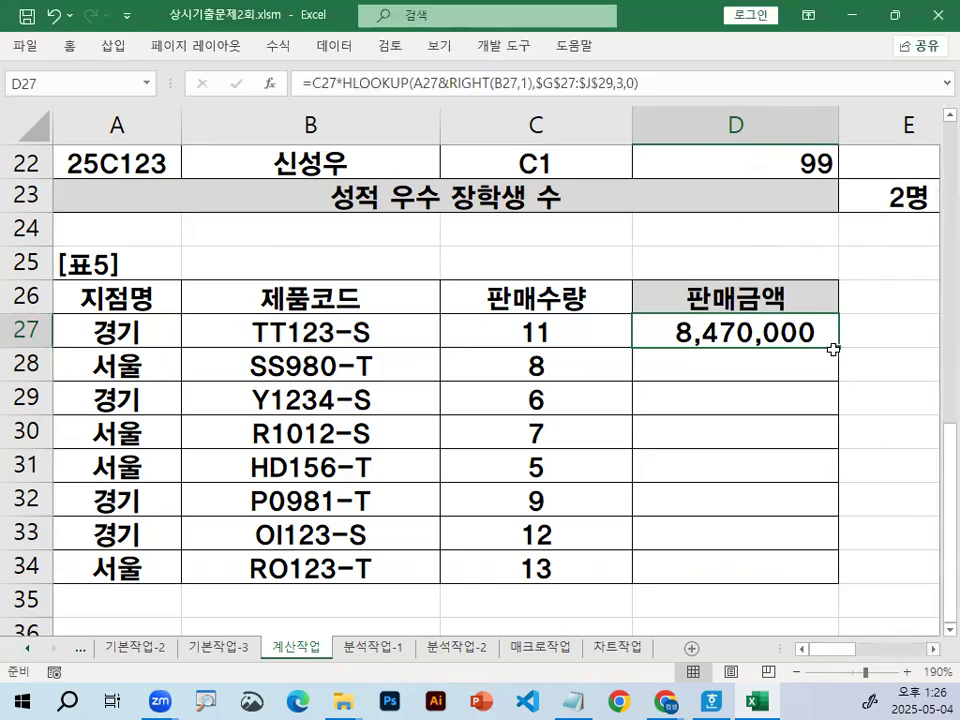
double_click(840, 349)
left_click(775, 332)
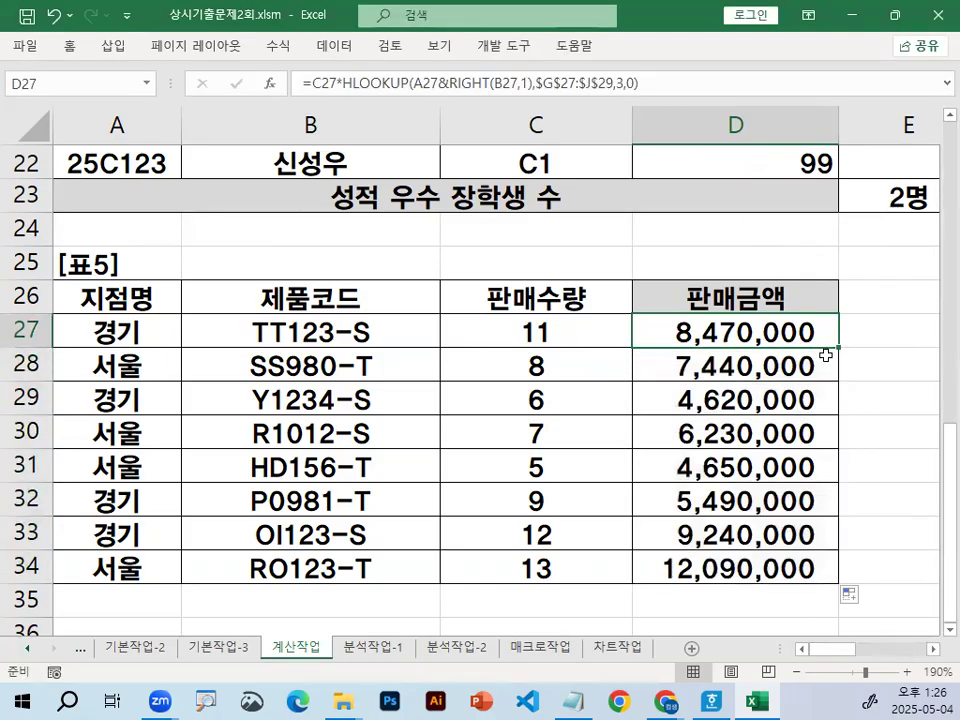
Step: Underline the first three 판매금액 results with the pen and clear the ink
key("ctrl+1")
left_click(828, 356)
left_click_drag(512, 403, 805, 403)
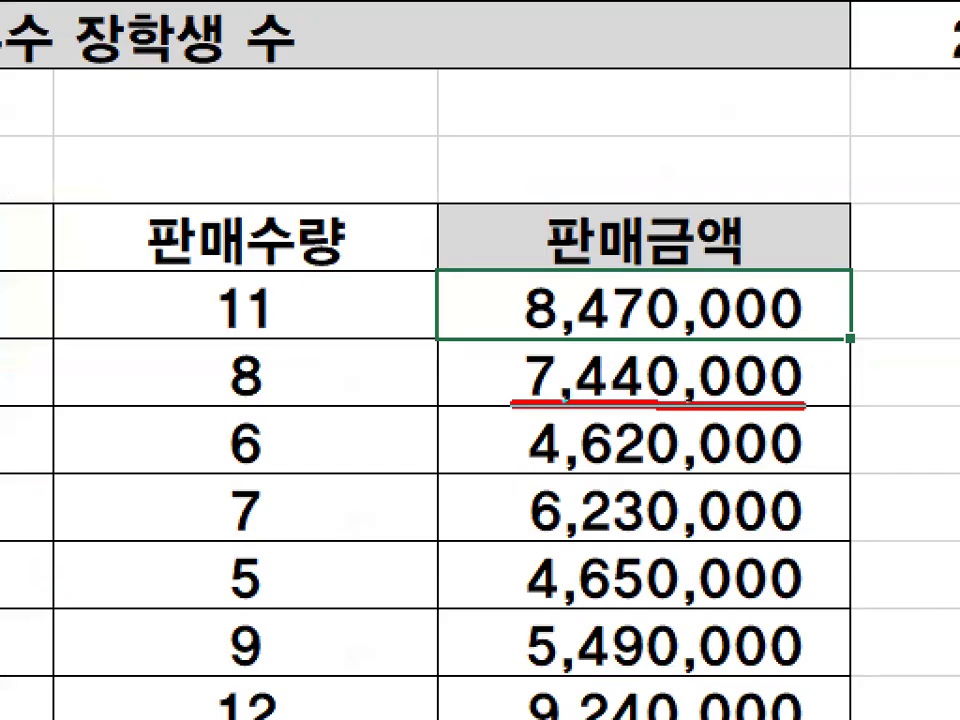
left_click_drag(489, 465, 780, 465)
left_click_drag(516, 346, 805, 343)
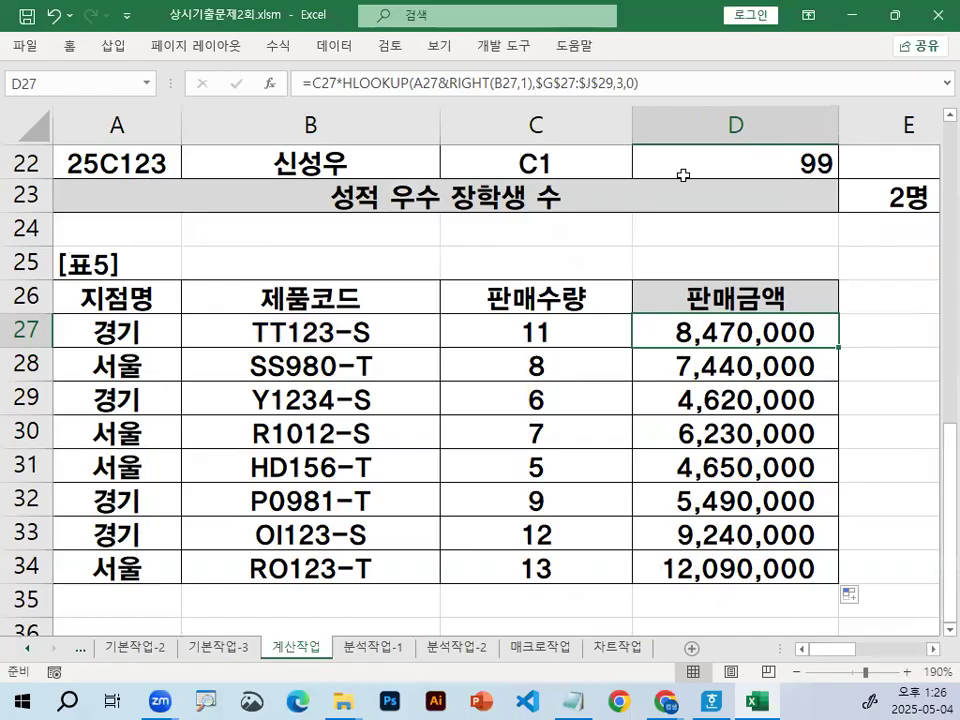
Step: Copy the D27 formula, switch to Notepad, and paste it below the Korean description of the 판매금액 formula
left_click(657, 84)
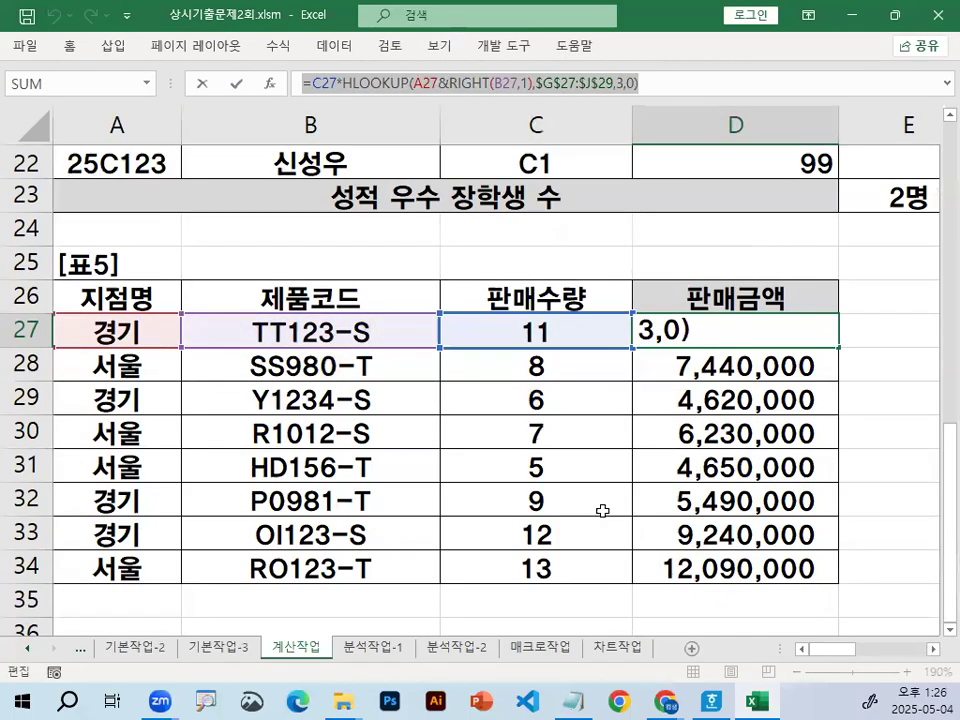
key("Escape")
key("alt+Tab")
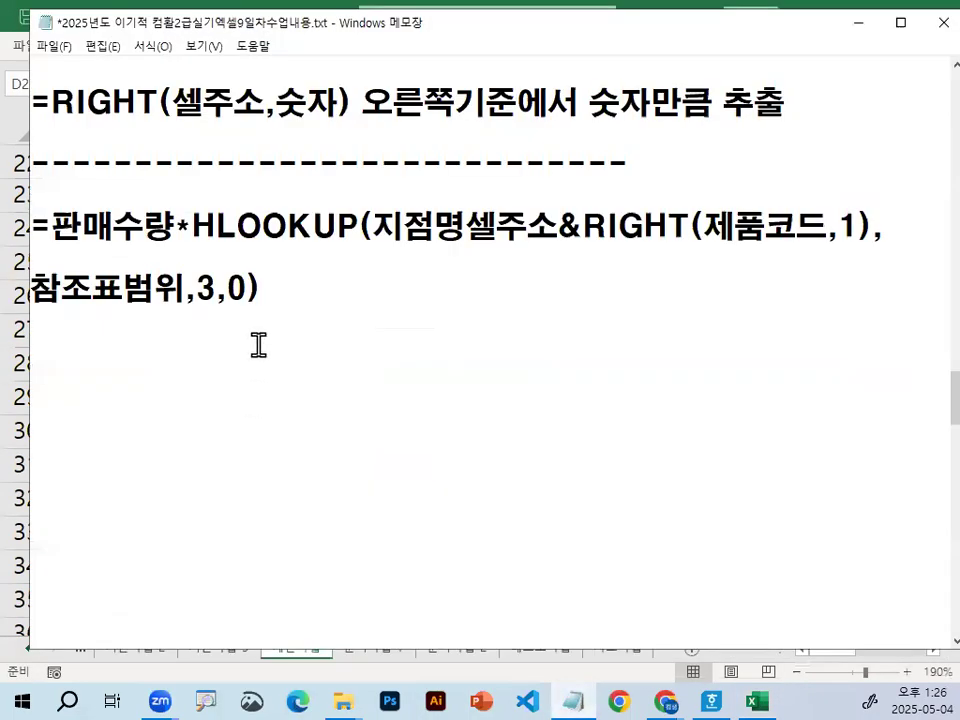
type("=C27*HLOOKUP(A27&RIGHT(B27,1),$G$27:$J$29,3,0)")
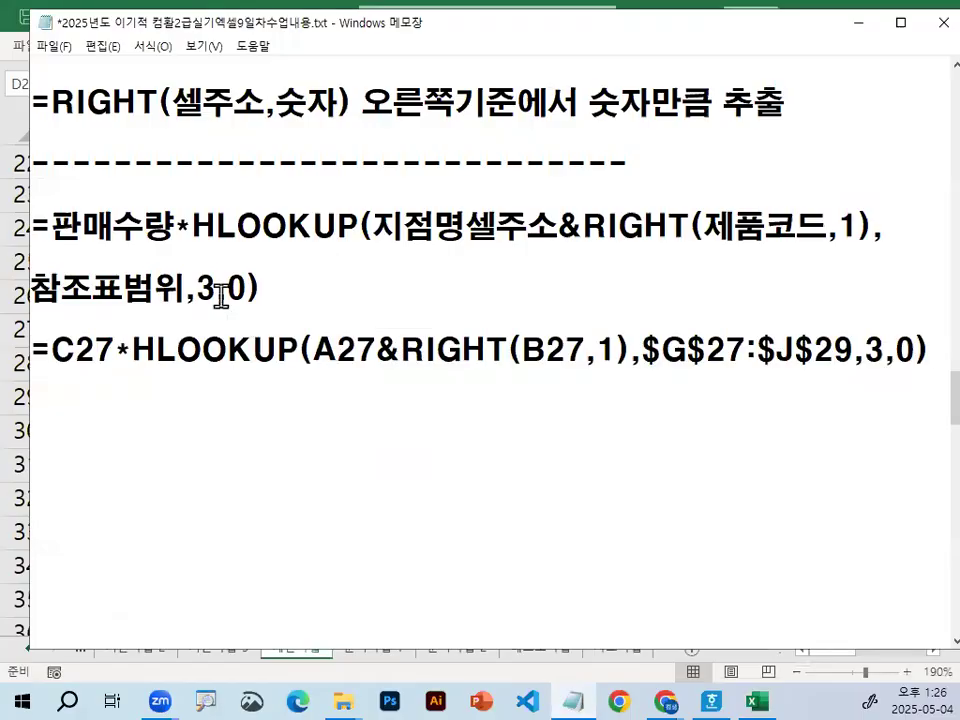
Step: Add a dashed separator line below the pasted formula and start a new section titled "상시기출03회"
scroll(140, 330, "down", 1)
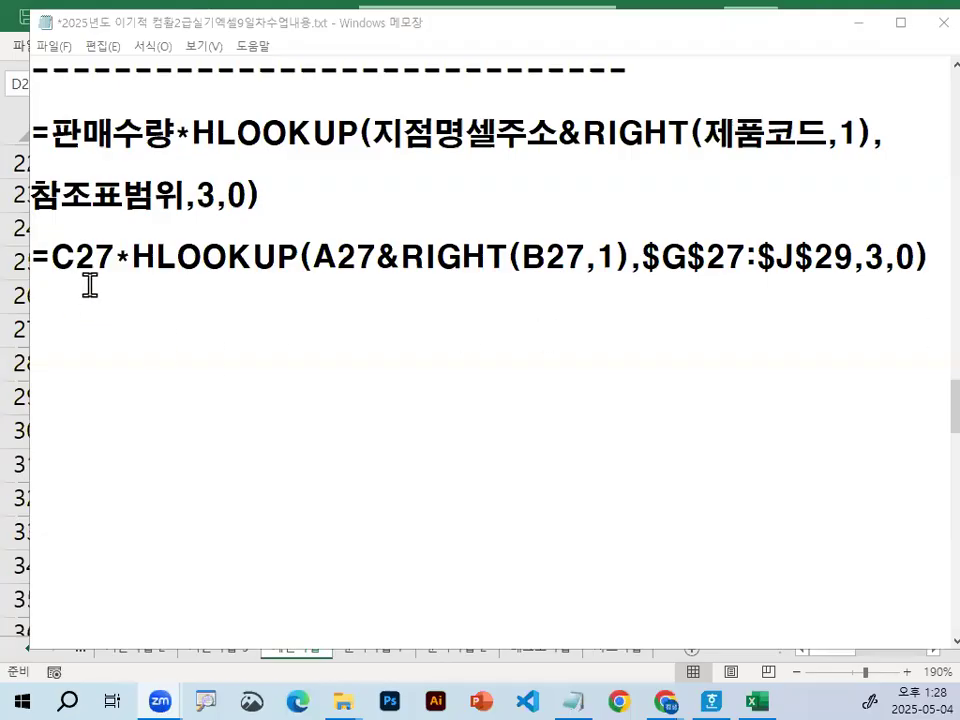
left_click(180, 296)
key("Return")
type("----------------------------------")
key("Return")
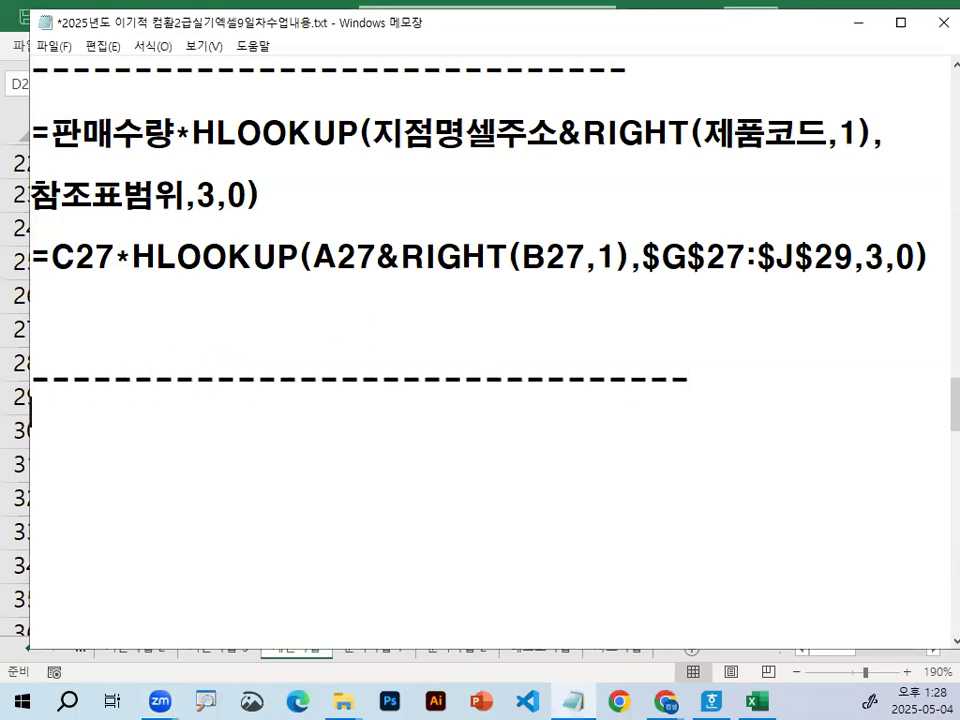
type("상시")
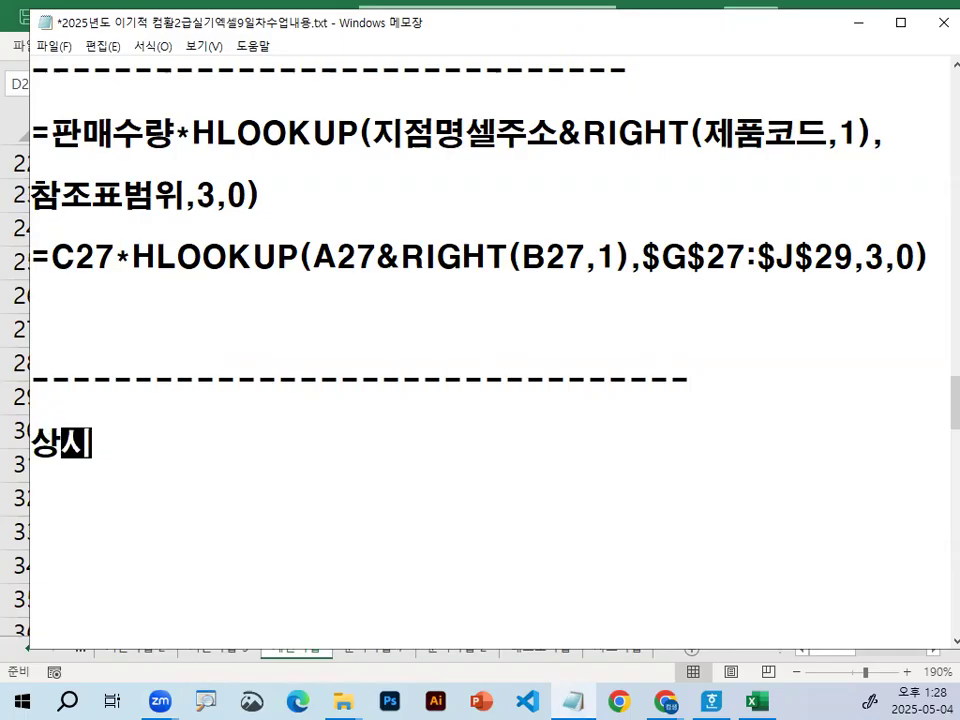
type("기출")
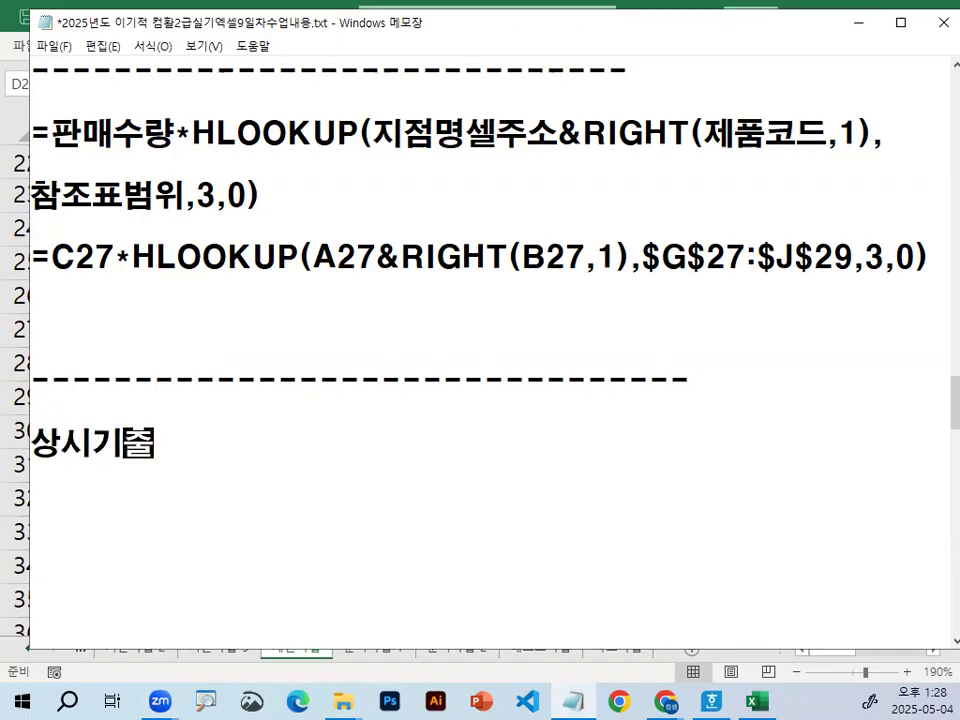
type("03호ㅣ")
key("Return")
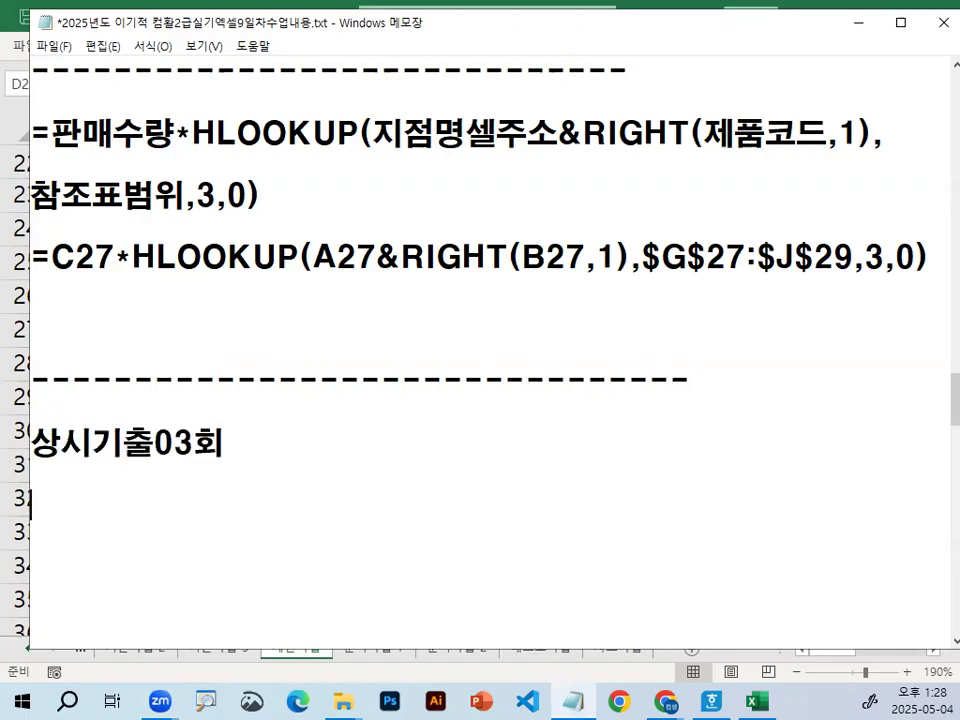
Step: Minimize Notepad, return to Excel, and close the 상시기출문제2회.xlsm workbook without saving its changes
left_click(857, 22)
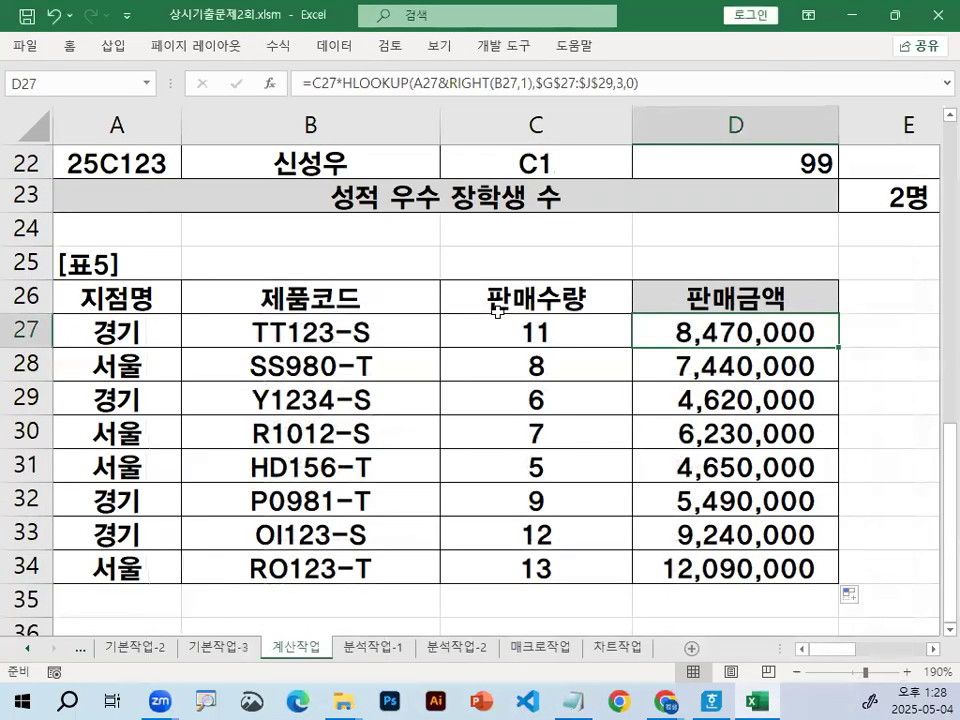
left_click(495, 305)
left_click(24, 45)
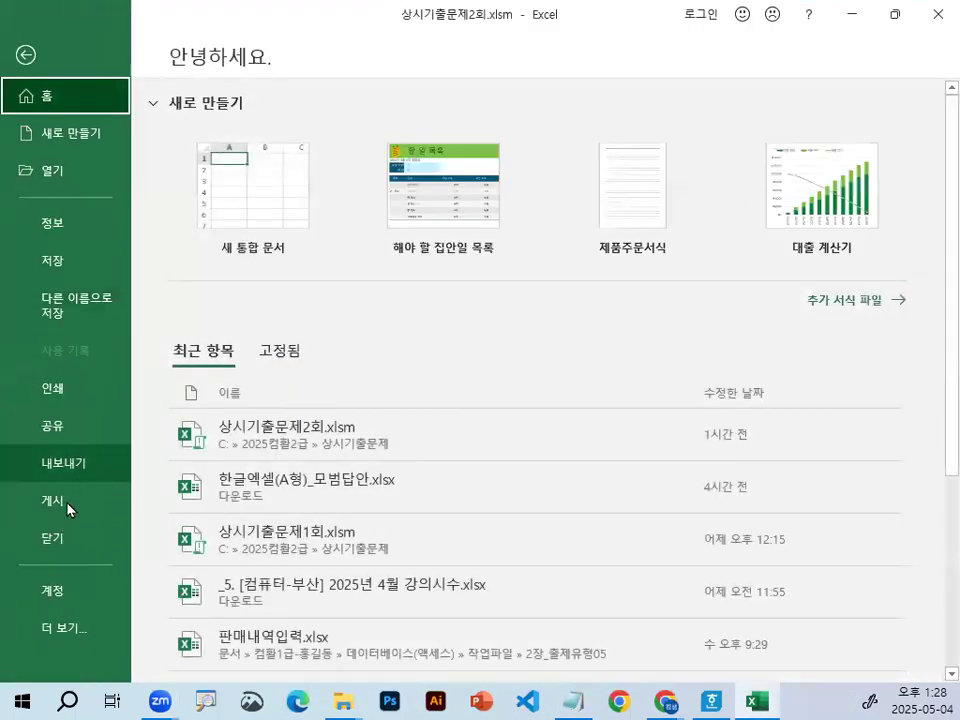
left_click(60, 538)
left_click(480, 390)
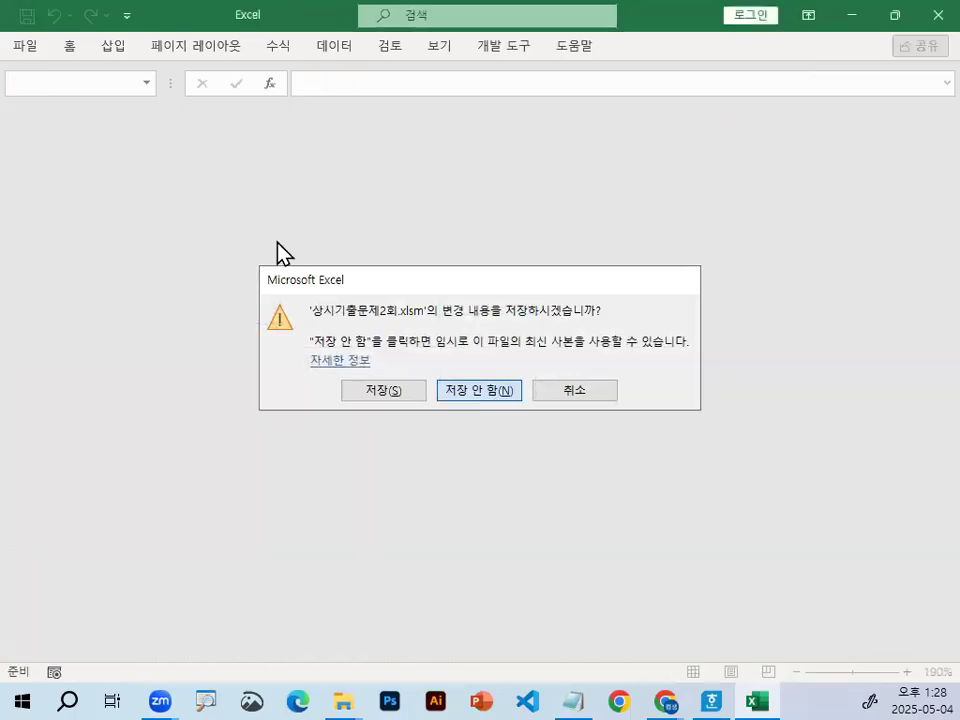
Step: Browse to the 상시기출문제 folder and open the workbook 상시기출문제3회.xlsm
left_click(8, 50)
left_click(45, 169)
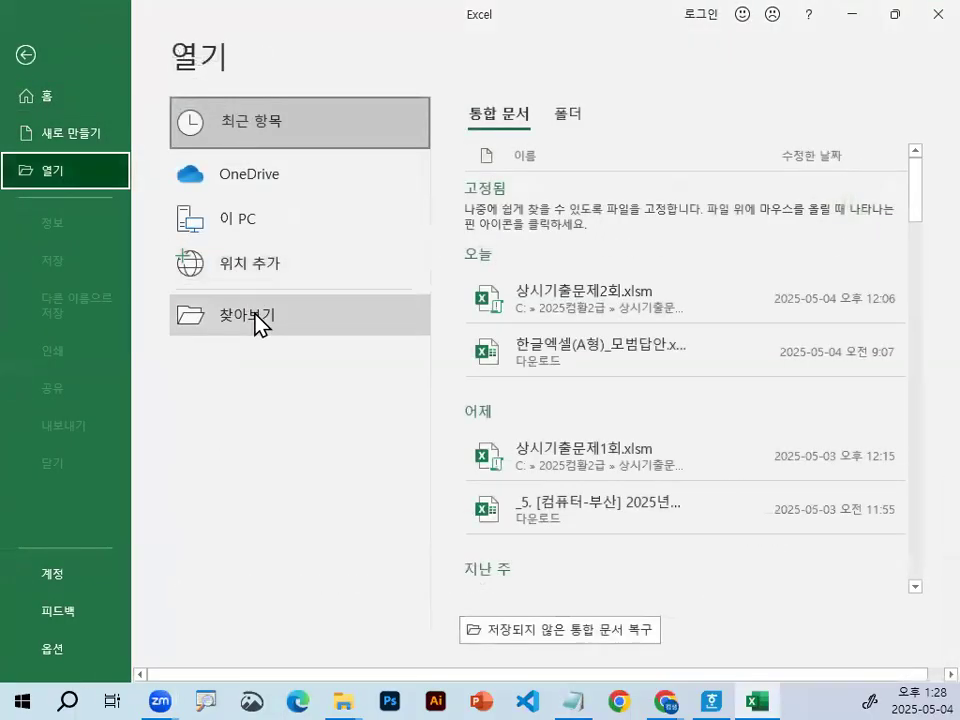
left_click(259, 322)
double_click(300, 189)
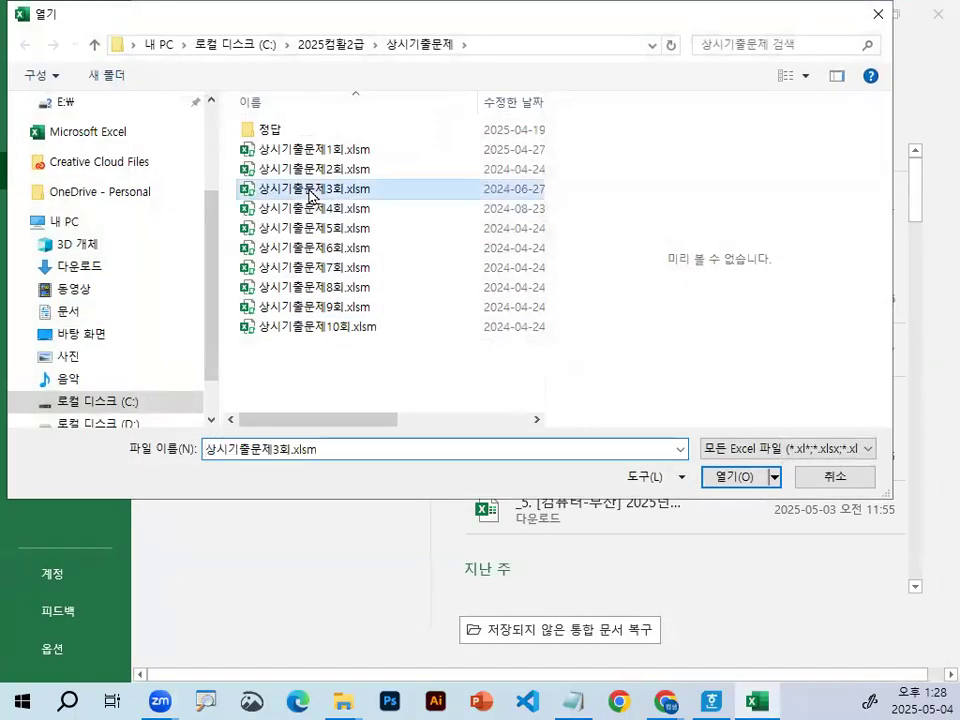
Step: Switch to the 기본작업-2 worksheet of 상시기출문제3회.xlsm and expand the ribbon
left_click(318, 263)
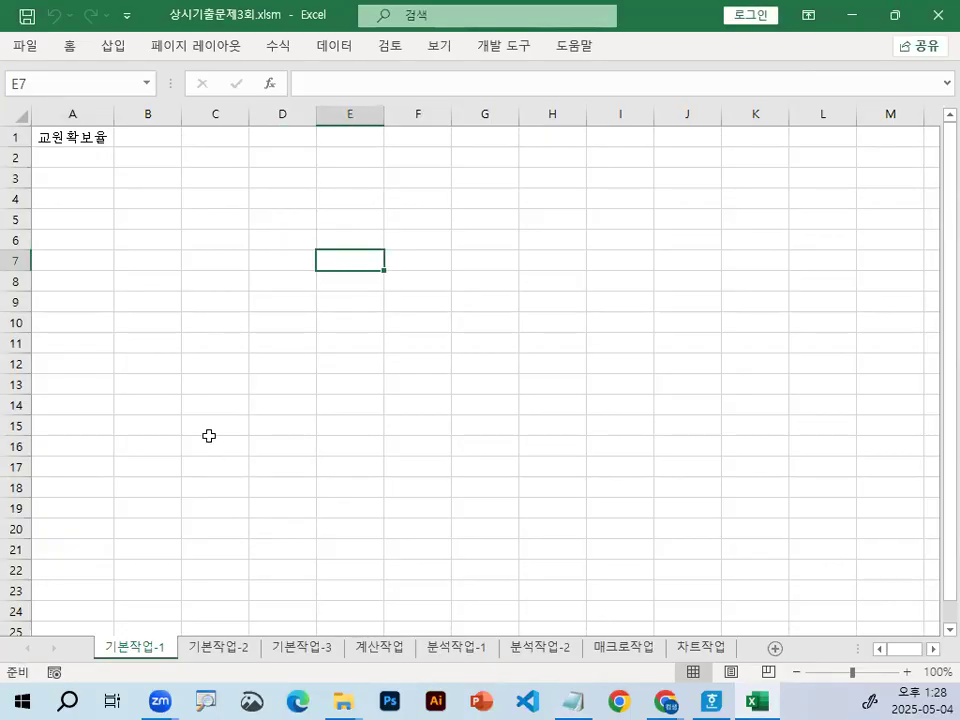
left_click(224, 659)
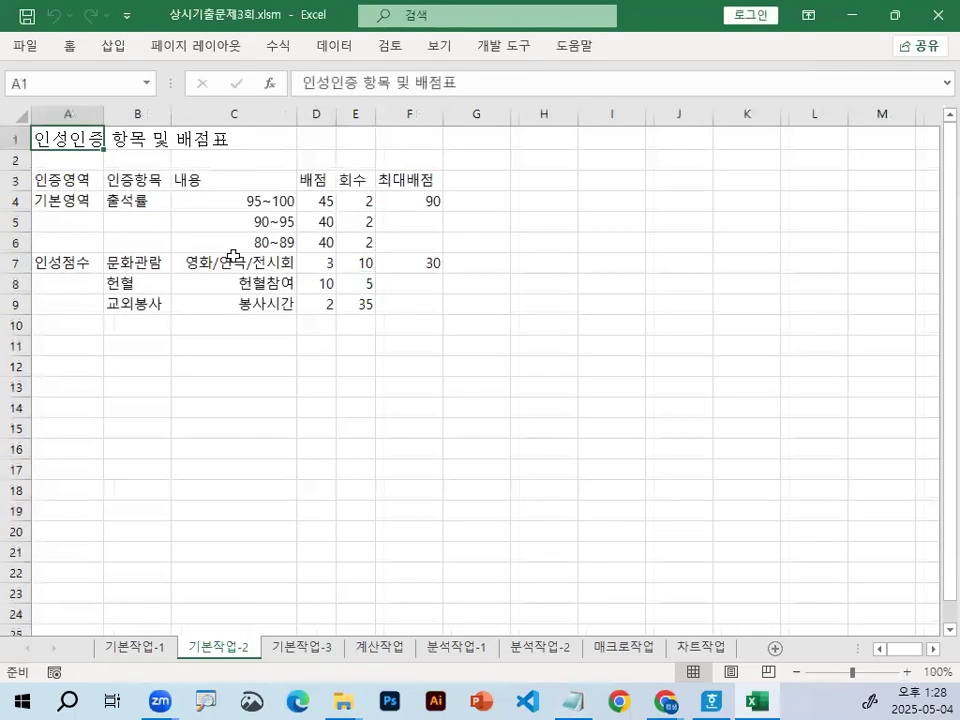
key("ctrl+1")
key("Escape")
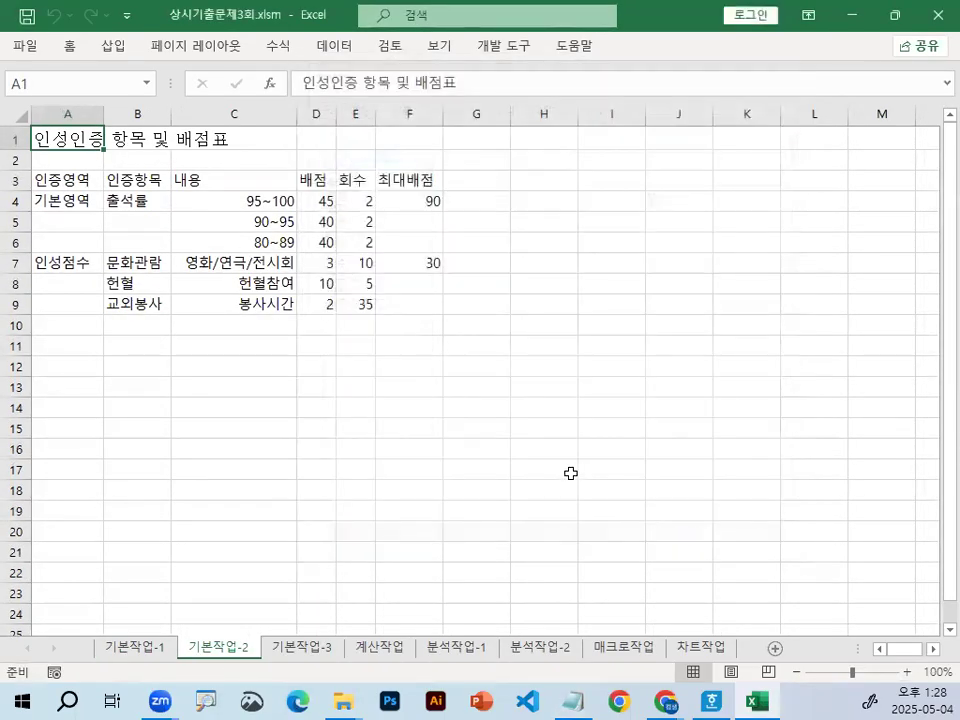
key("ctrl+F1")
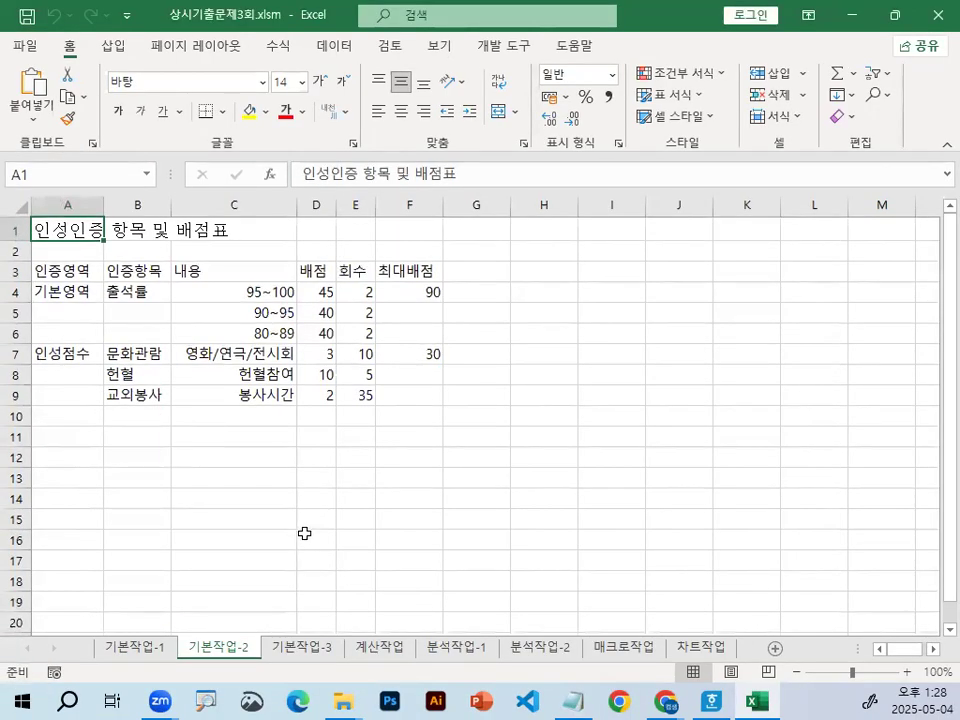
Step: Format the title range A1:F1 with horizontal centre alignment (가운데) and merged cells (셀 병합)
left_click_drag(72, 230, 386, 220)
key("ctrl+1")
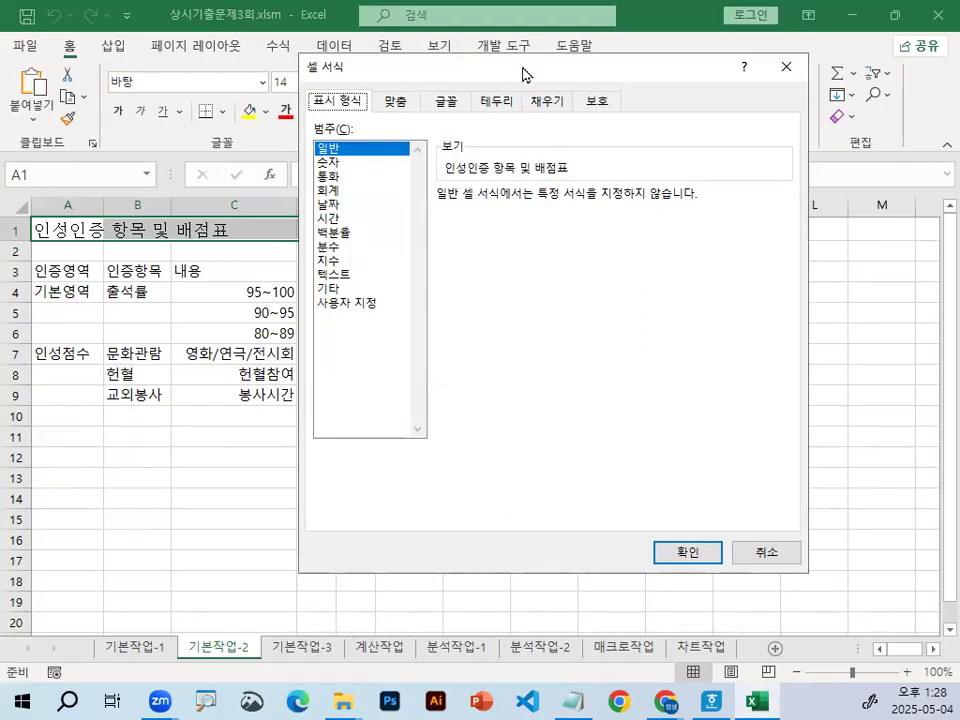
mouse_move(513, 72)
left_mouse_down()
mouse_move(436, 108)
mouse_move(385, 272)
left_mouse_up()
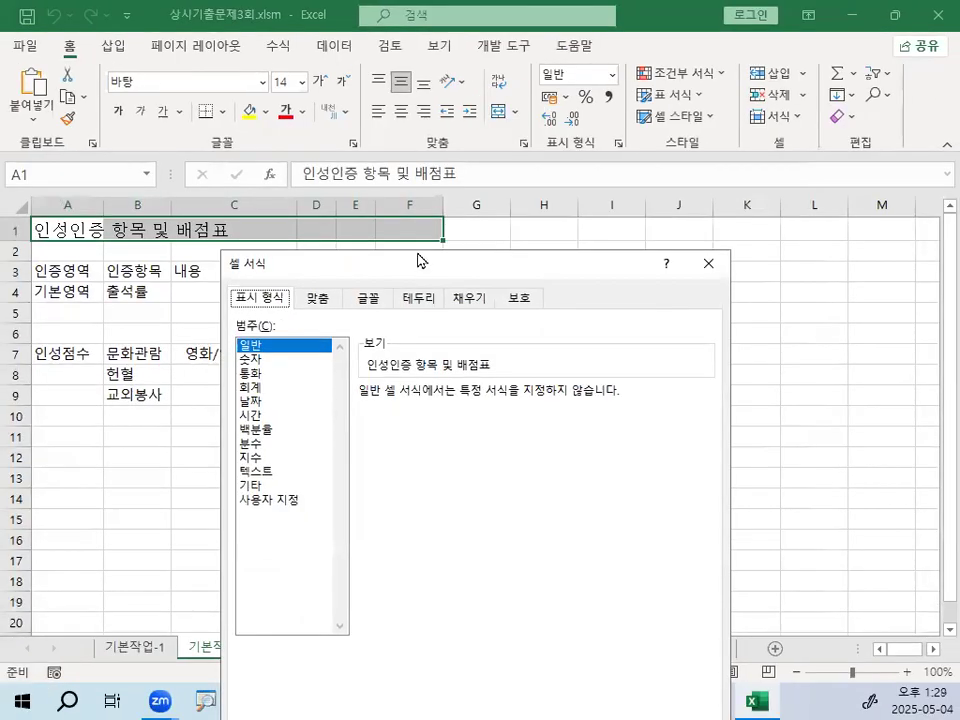
left_click_drag(311, 410, 333, 220)
left_click(337, 206)
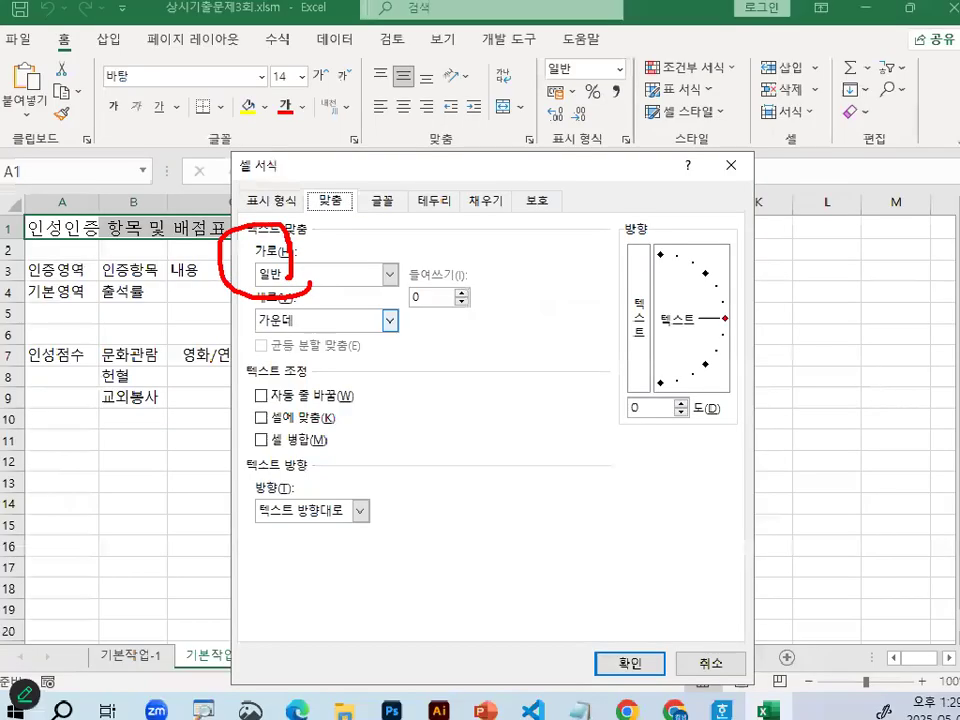
left_click(389, 274)
left_click(285, 317)
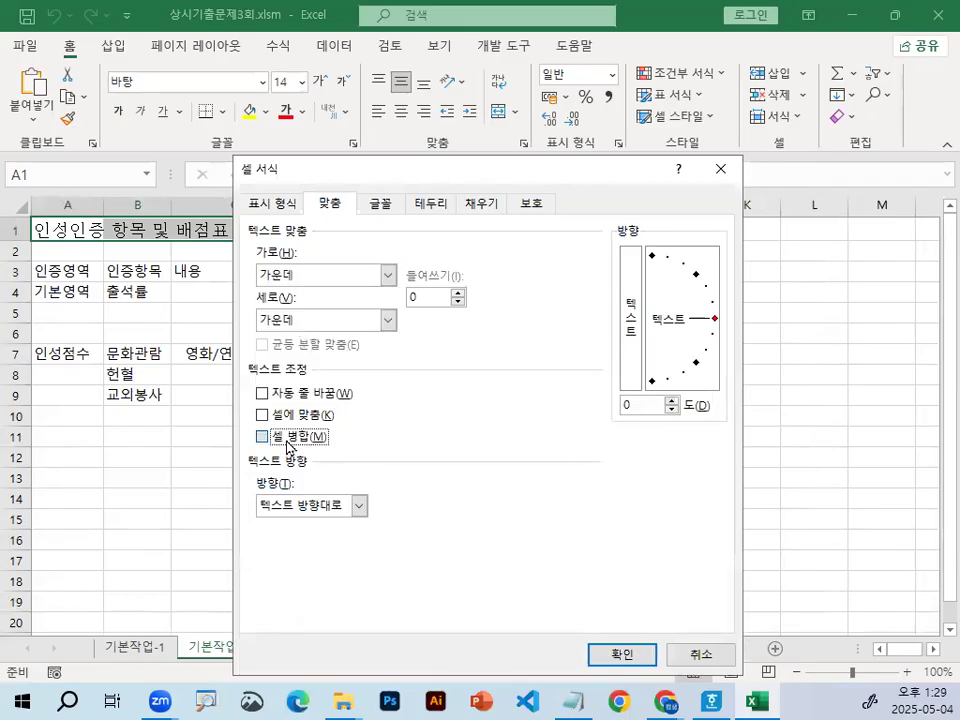
left_click(287, 440)
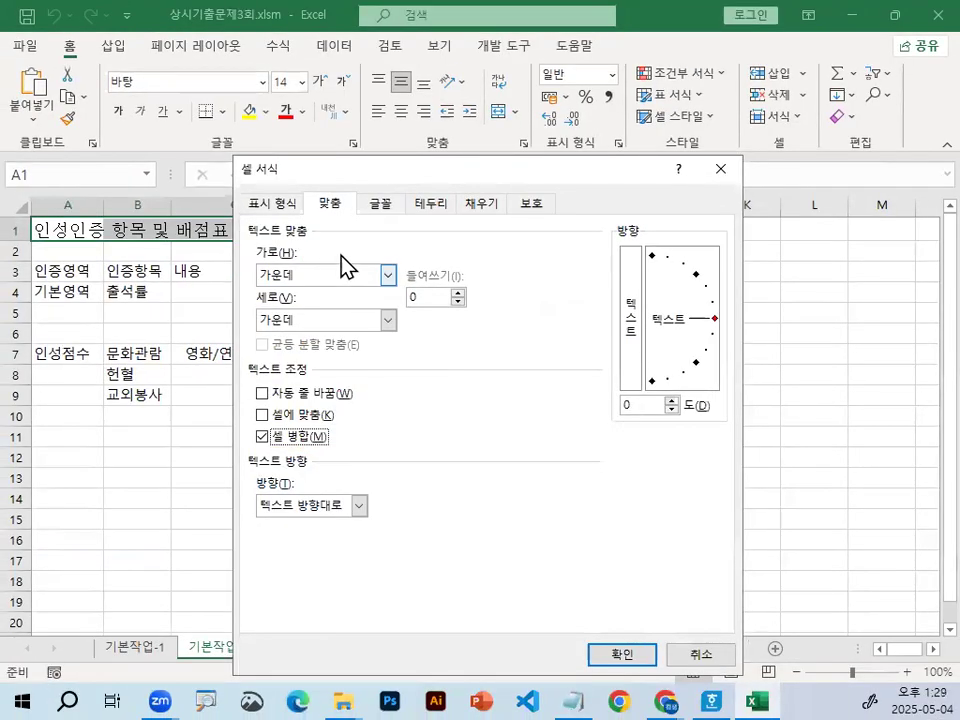
Step: Set the title's font to 맑은 고딕 in the cell format settings
left_click(380, 203)
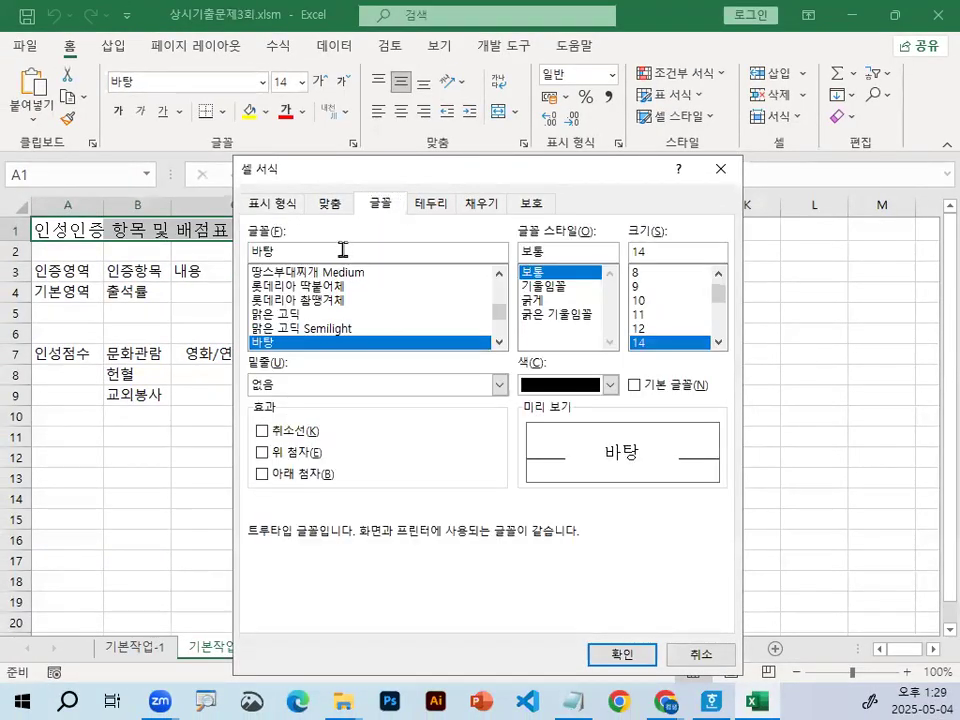
left_click_drag(343, 251, 160, 232)
type("AKFRDM")
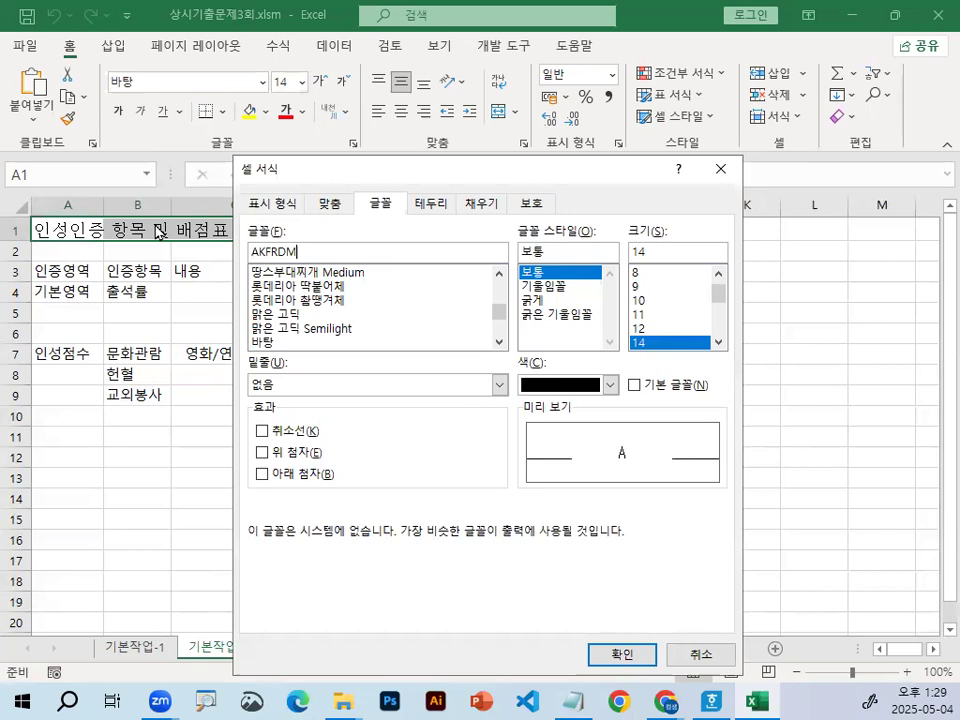
key("BackSpace")
key("BackSpace")
key("BackSpace")
key("BackSpace")
key("BackSpace")
key("BackSpace")
type("맑ㅇ")
type(" 고딕")
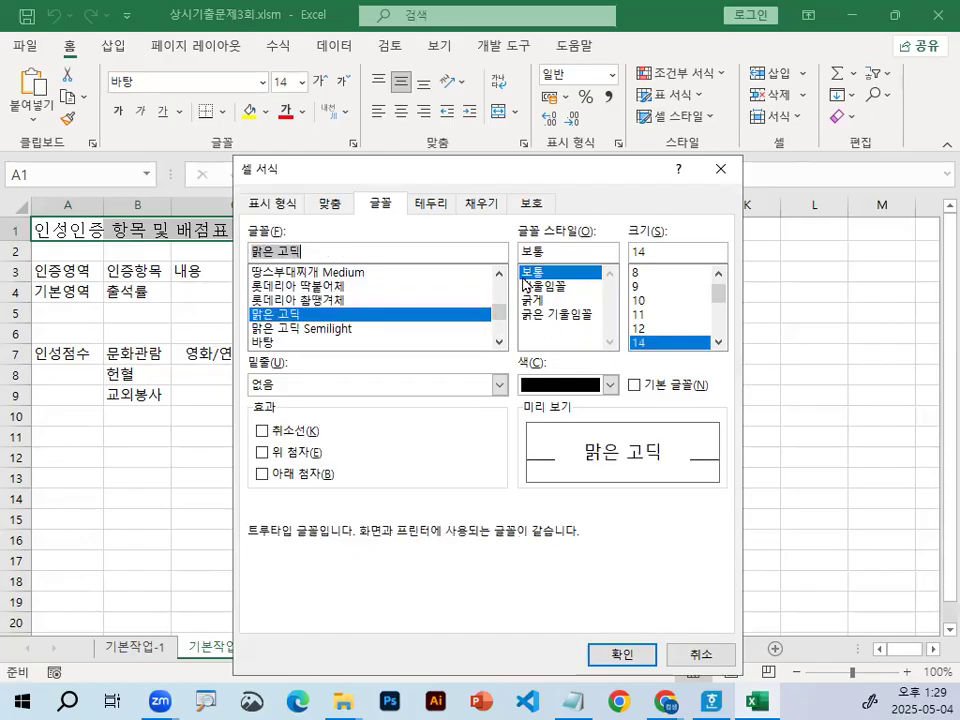
Step: Set the title to size 16, bold (굵게) with a double underline (이중 실선), and apply the cell format
double_click(660, 252)
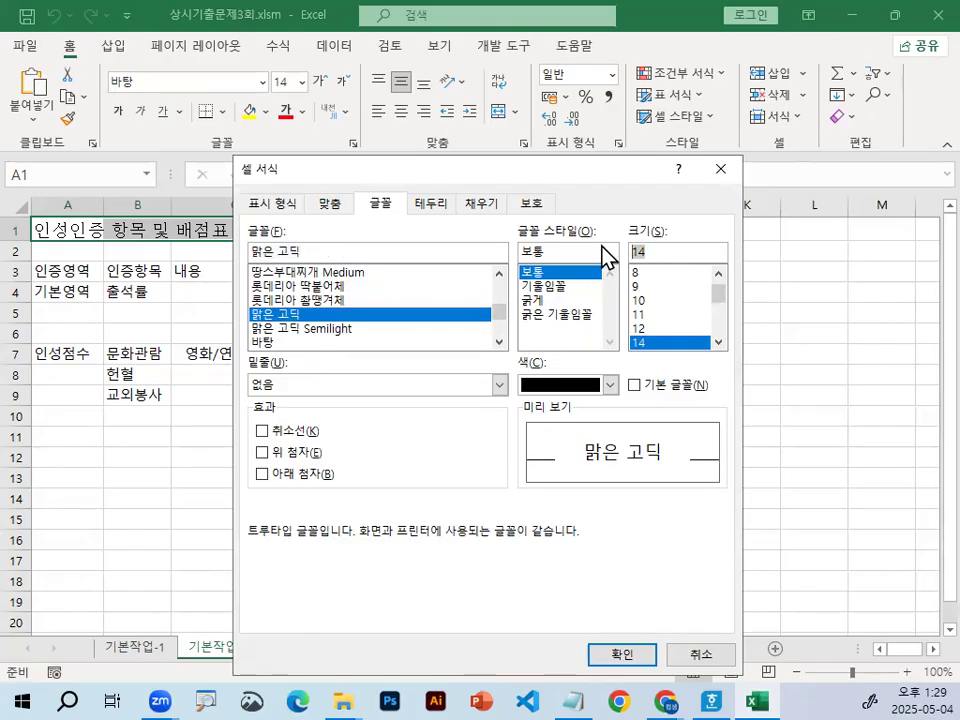
type("16")
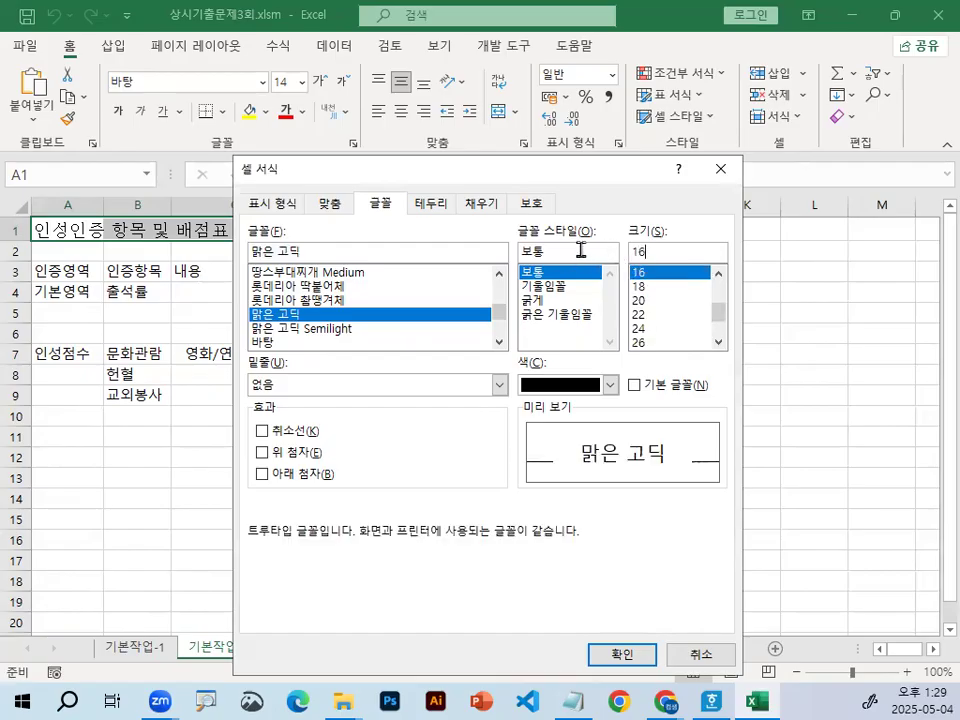
left_click(539, 298)
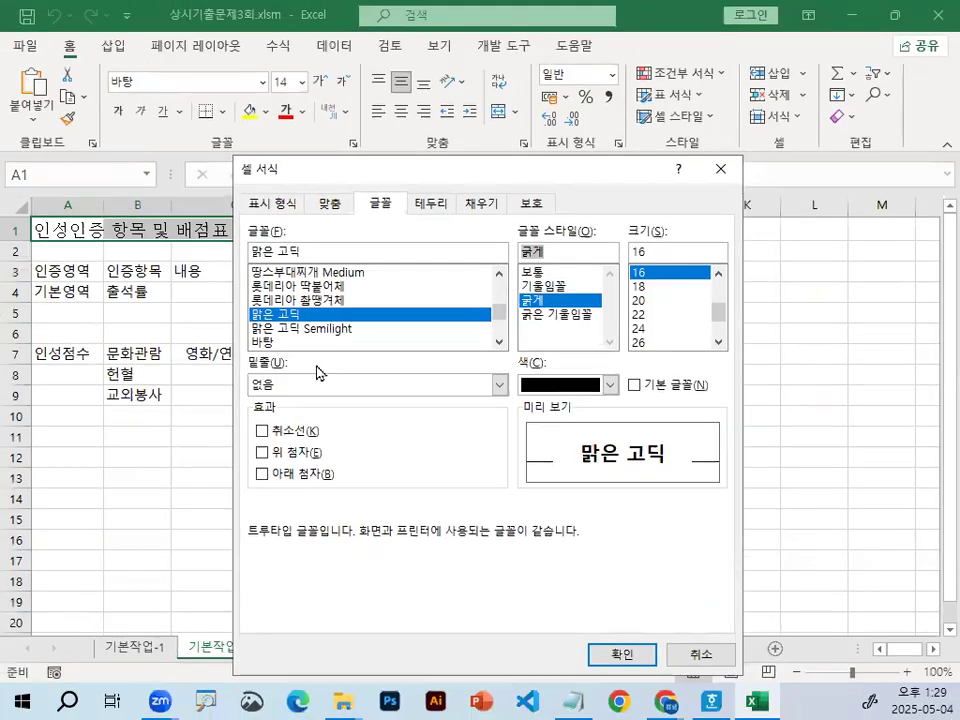
left_click(73, 465)
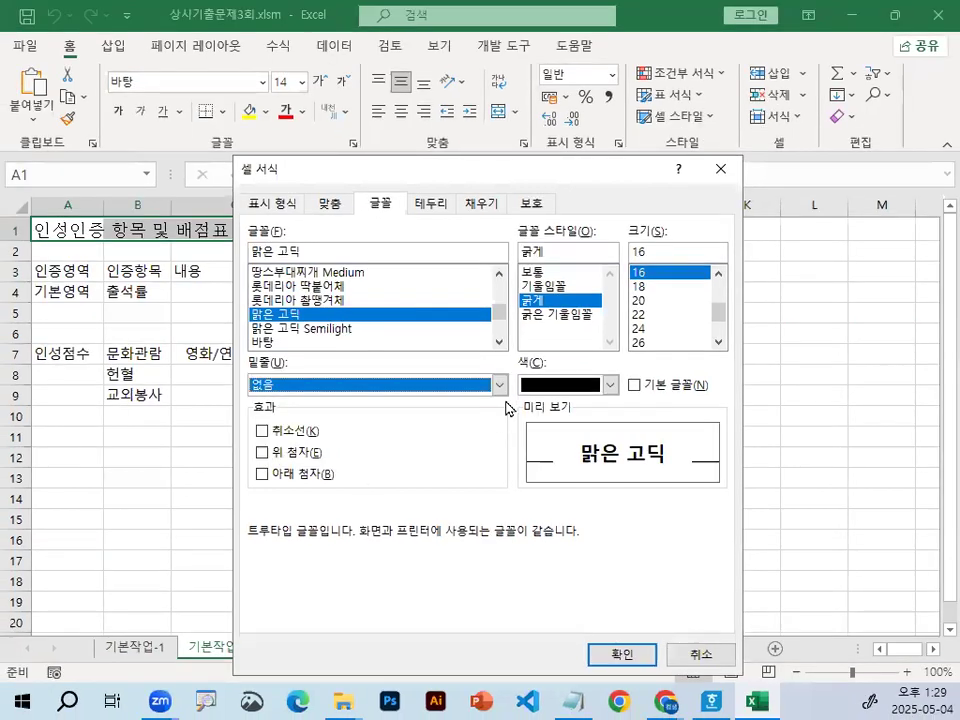
left_click(735, 257)
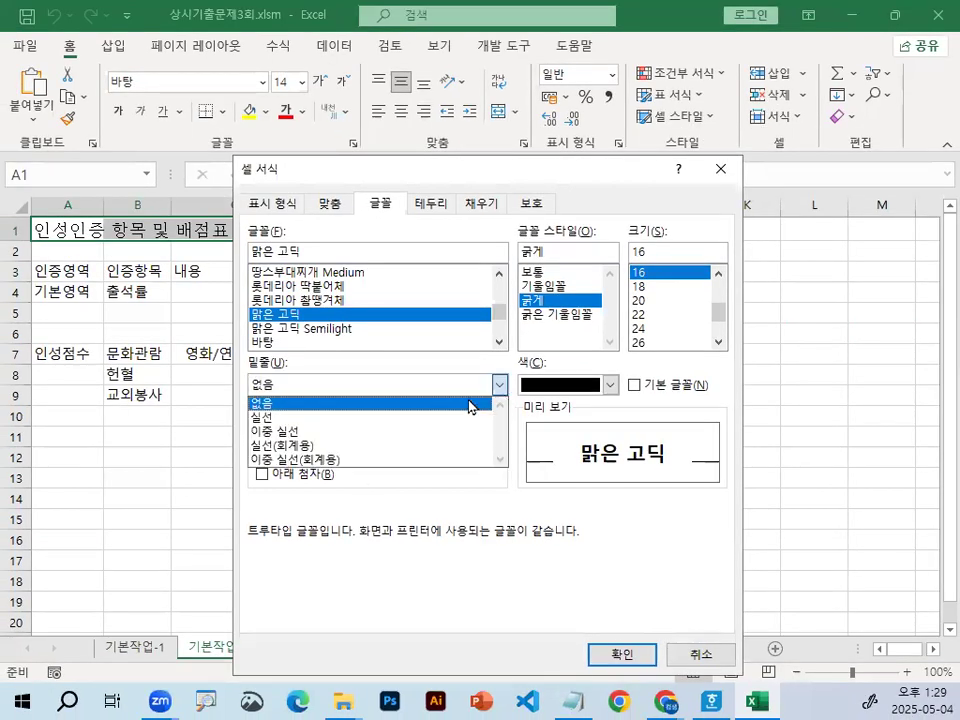
left_click(401, 432)
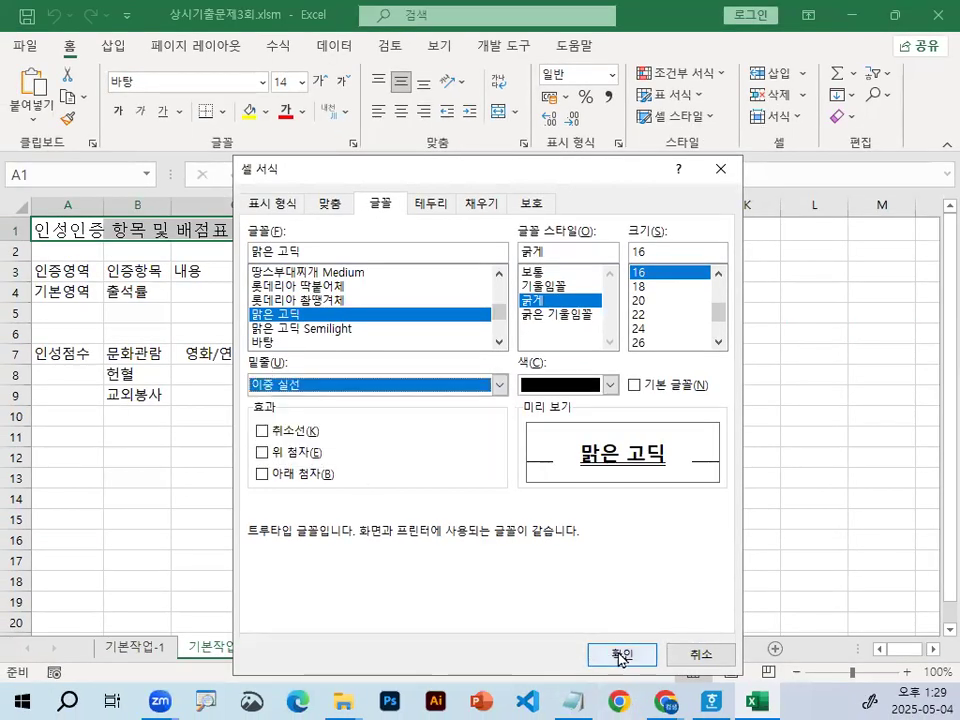
left_click(620, 655)
key("ctrl+1")
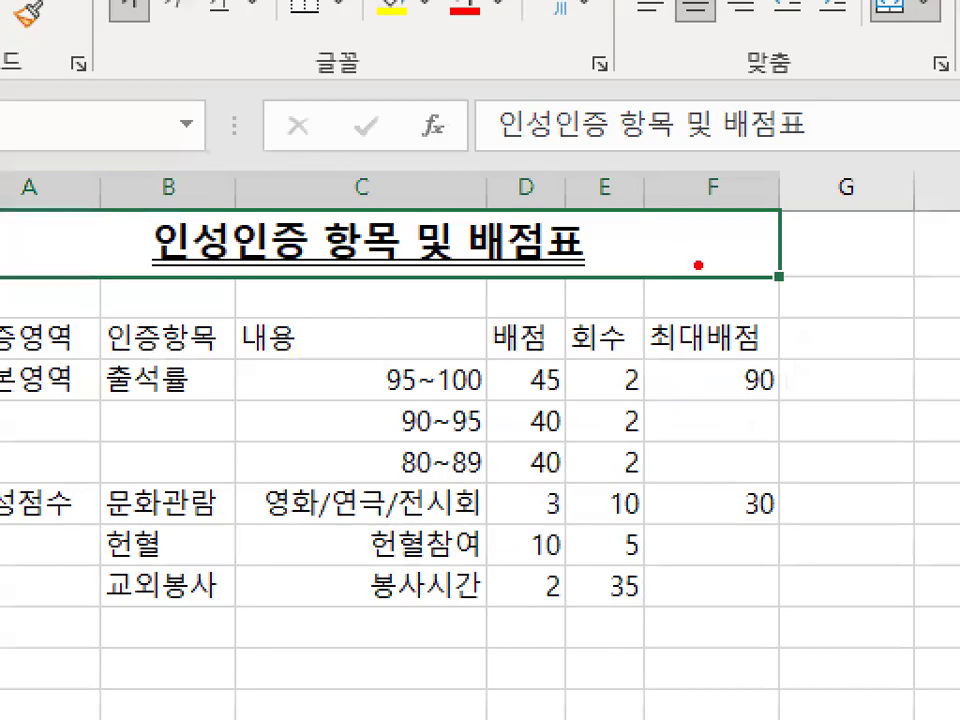
left_click_drag(698, 275, 650, 382)
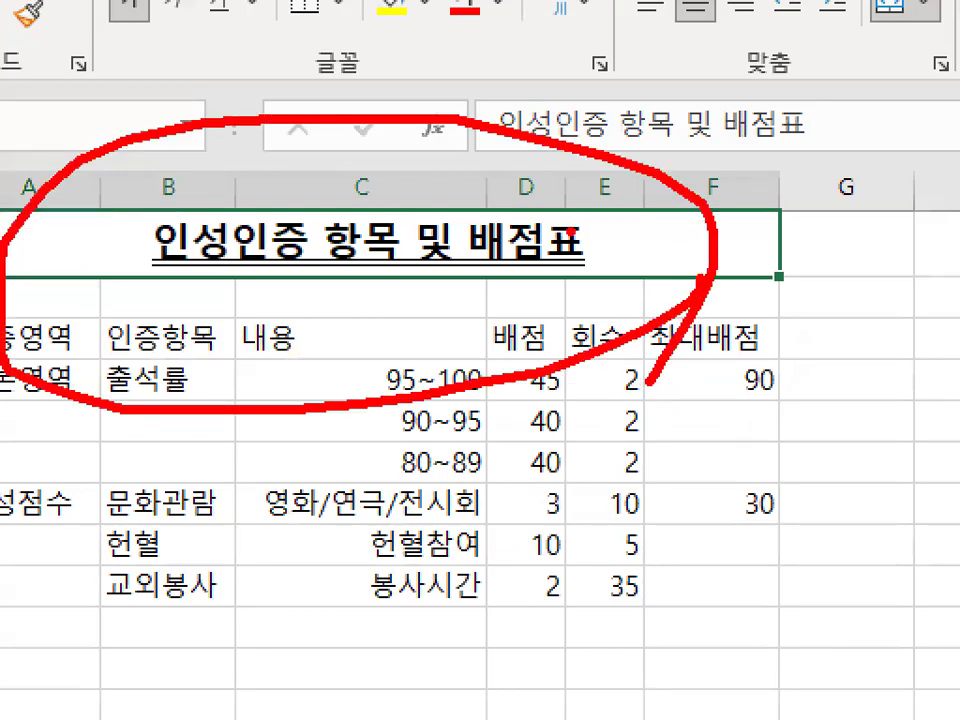
key("Escape")
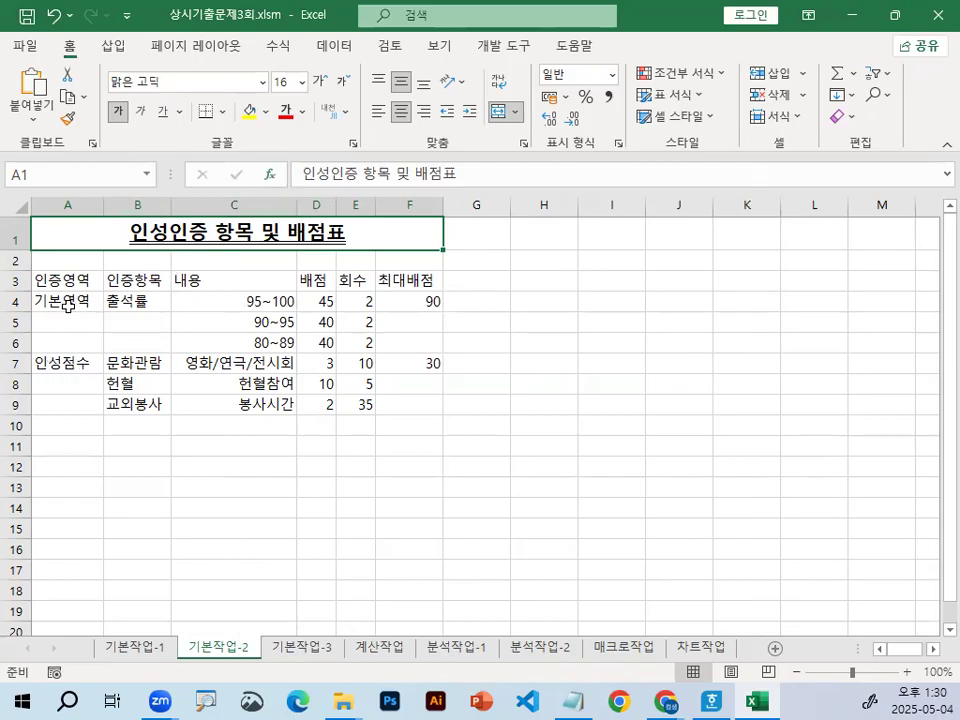
Step: Merge and centre each of the ranges A4:A6, A7:A9, B4:B6, F4:F6 and F7:F9 together
left_click_drag(66, 298, 97, 352)
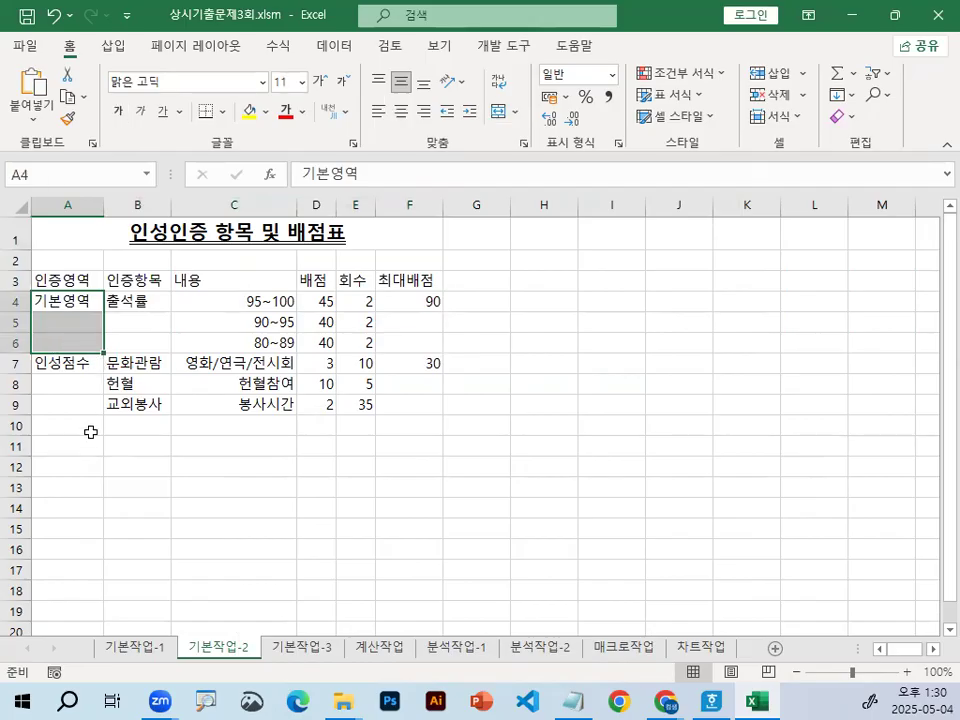
left_click_drag(79, 364, 71, 407)
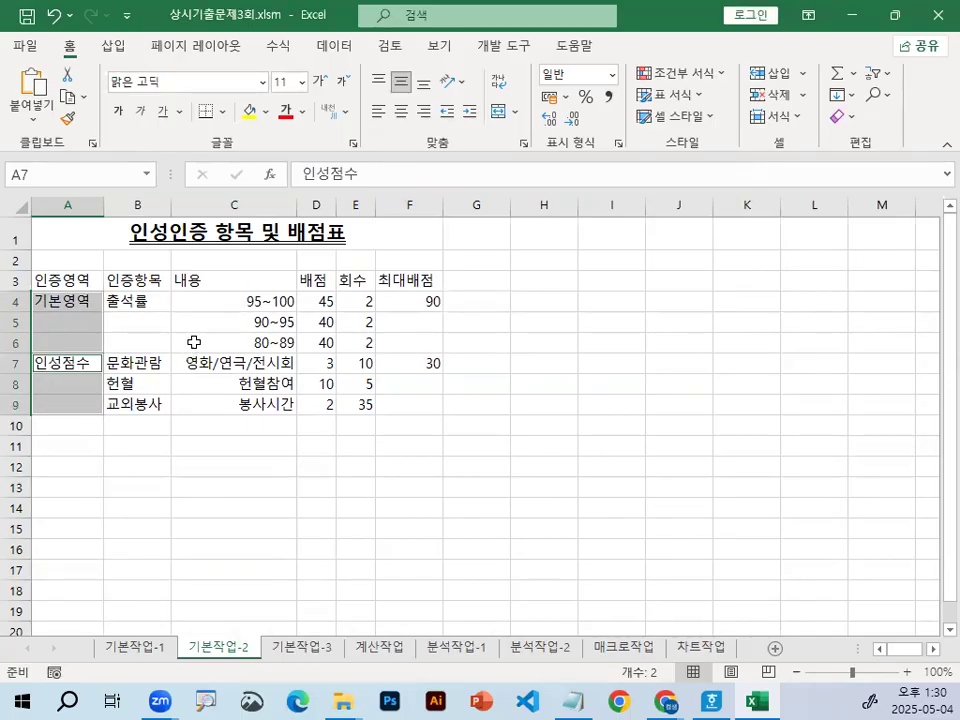
left_click_drag(150, 302, 150, 341)
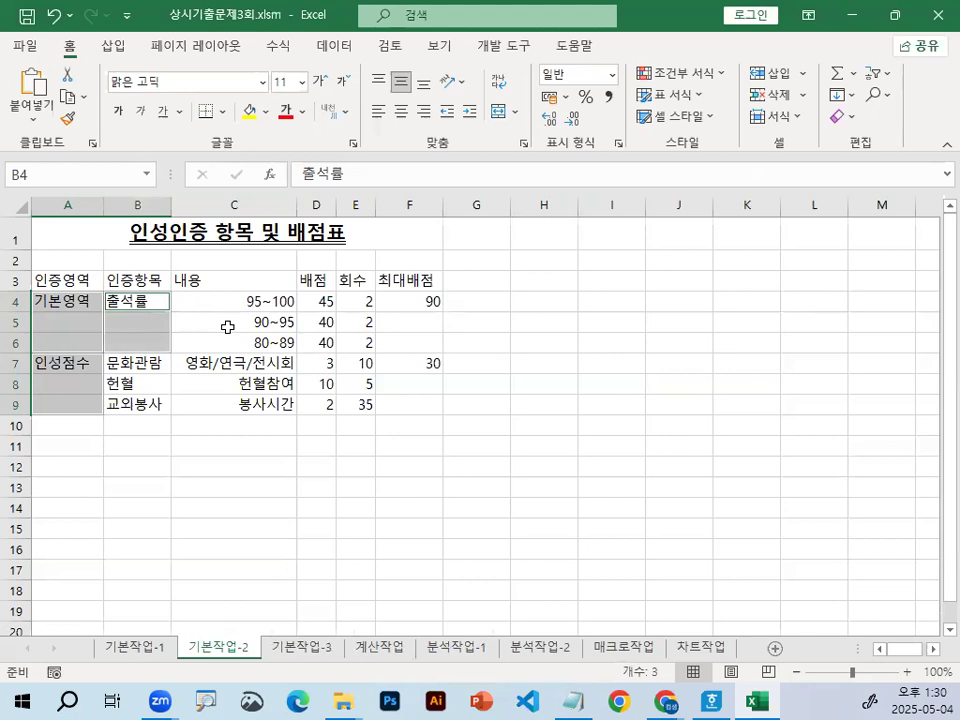
left_click_drag(413, 301, 413, 342)
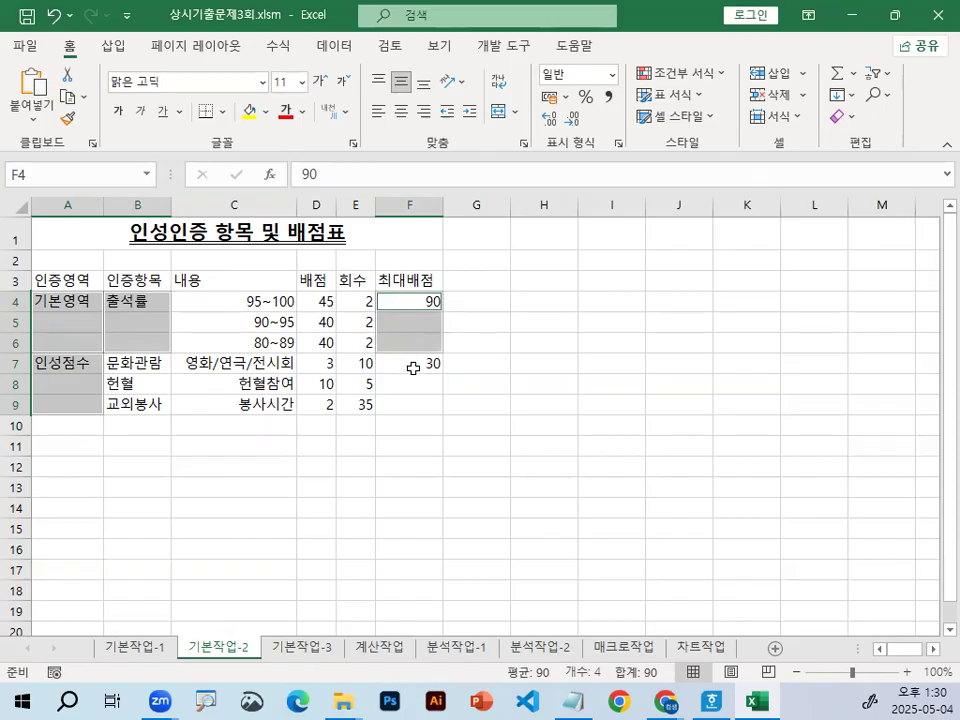
left_click_drag(407, 364, 405, 403)
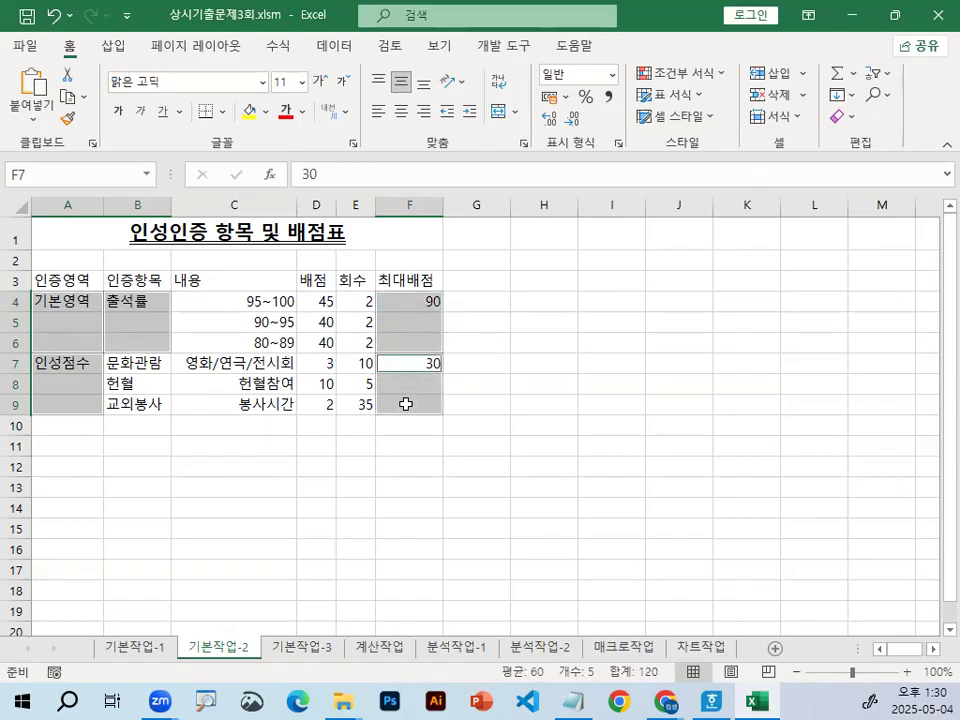
double_click(648, 21)
key("ctrl+1")
left_click(596, 93)
mouse_move(443, 238)
left_mouse_down()
mouse_move(396, 252)
mouse_move(441, 200)
mouse_move(440, 248)
left_mouse_up()
mouse_move(652, 160)
left_mouse_down()
mouse_move(547, 190)
mouse_move(641, 177)
left_mouse_up()
key("Escape")
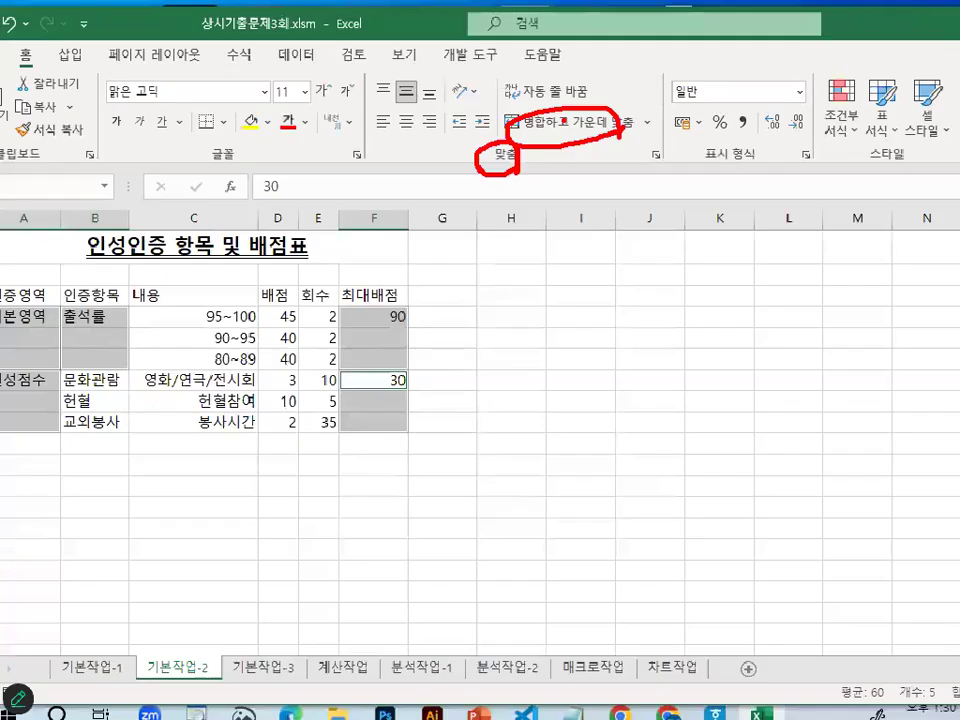
left_click(563, 122)
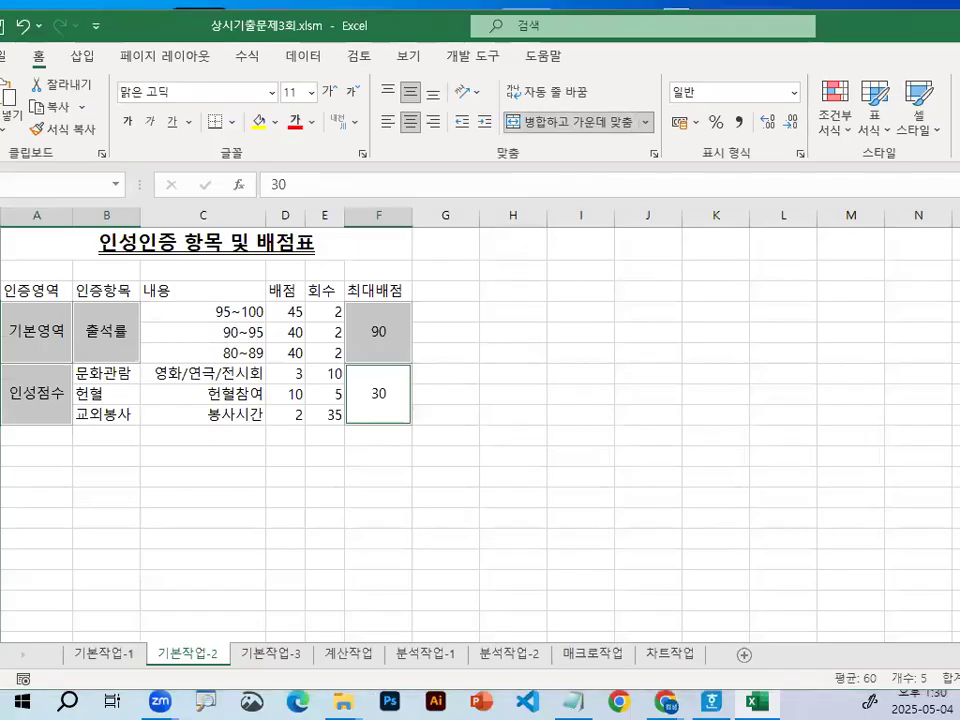
key("ctrl+1")
left_click(12, 316)
left_click_drag(12, 311, 121, 311)
left_click_drag(49, 384, 99, 352)
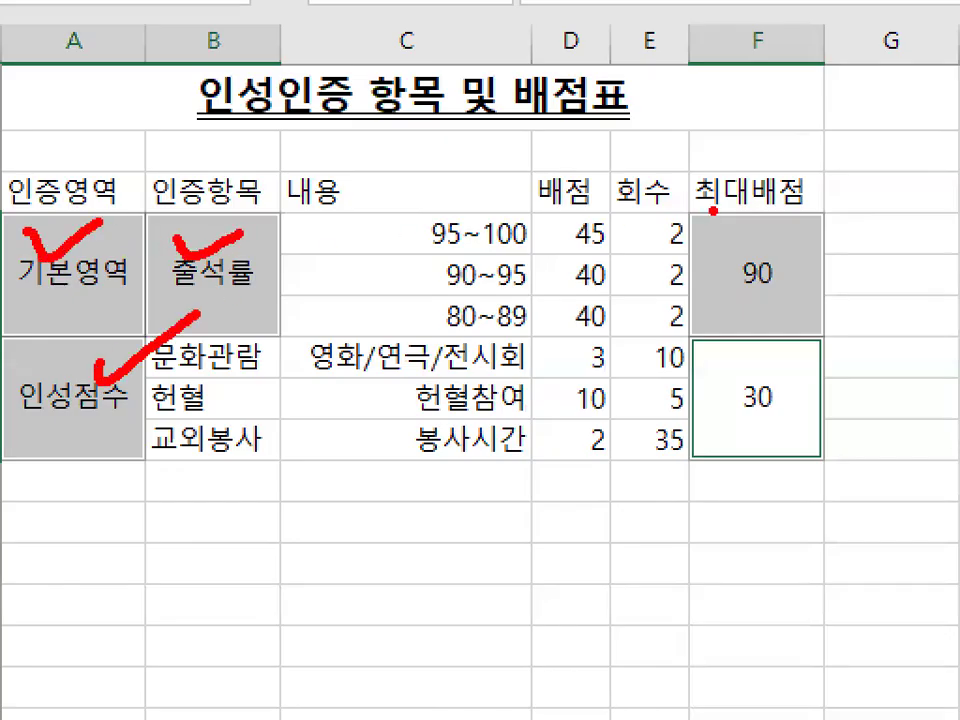
left_click_drag(731, 203, 799, 212)
left_click_drag(746, 372, 805, 298)
key("Escape")
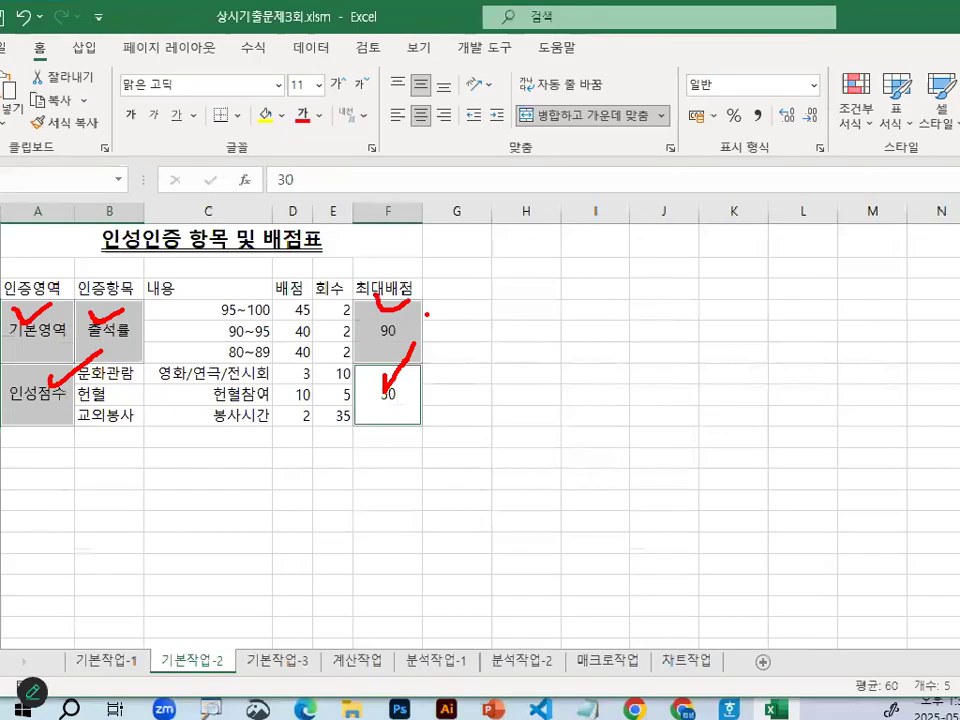
Step: Apply the 강조색5 theme cell style to the header range A3:F3
left_click(120, 475)
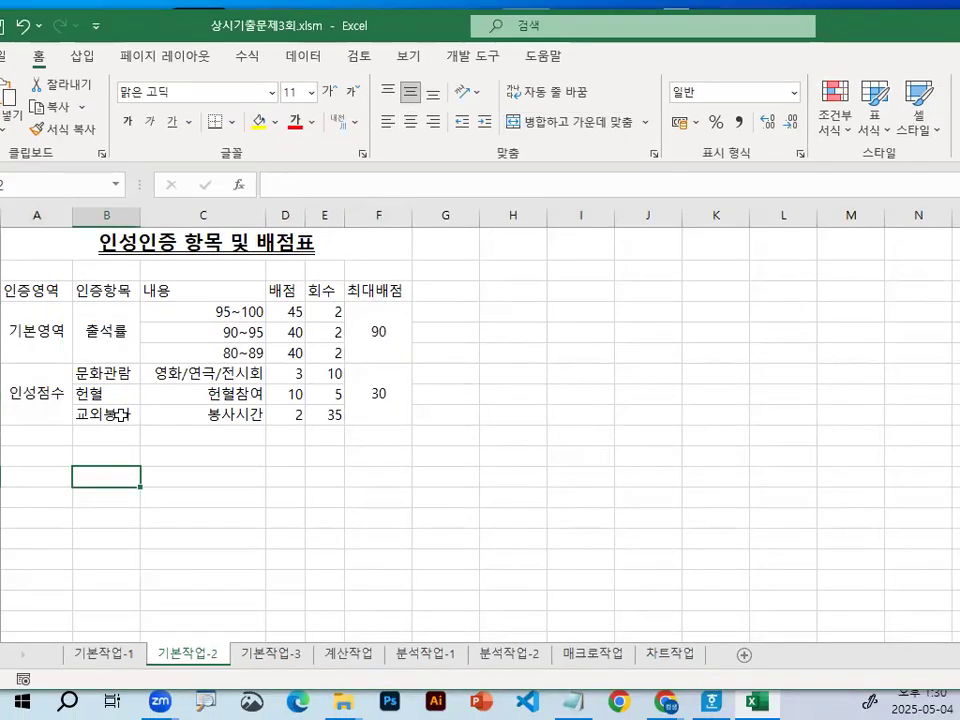
scroll(107, 448, "up", 4)
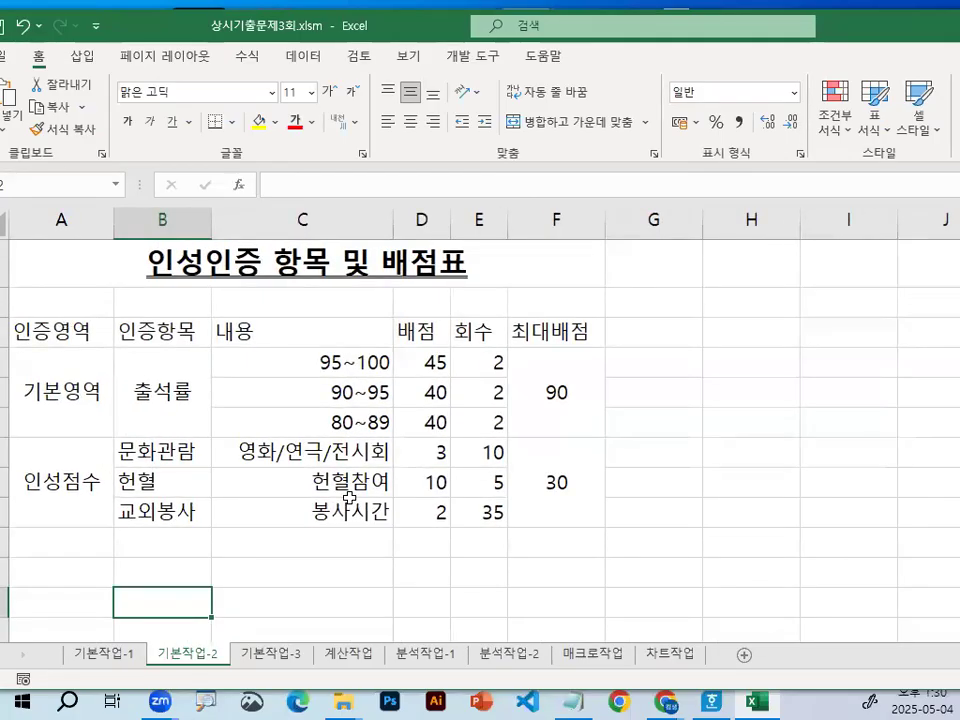
double_click(428, 34)
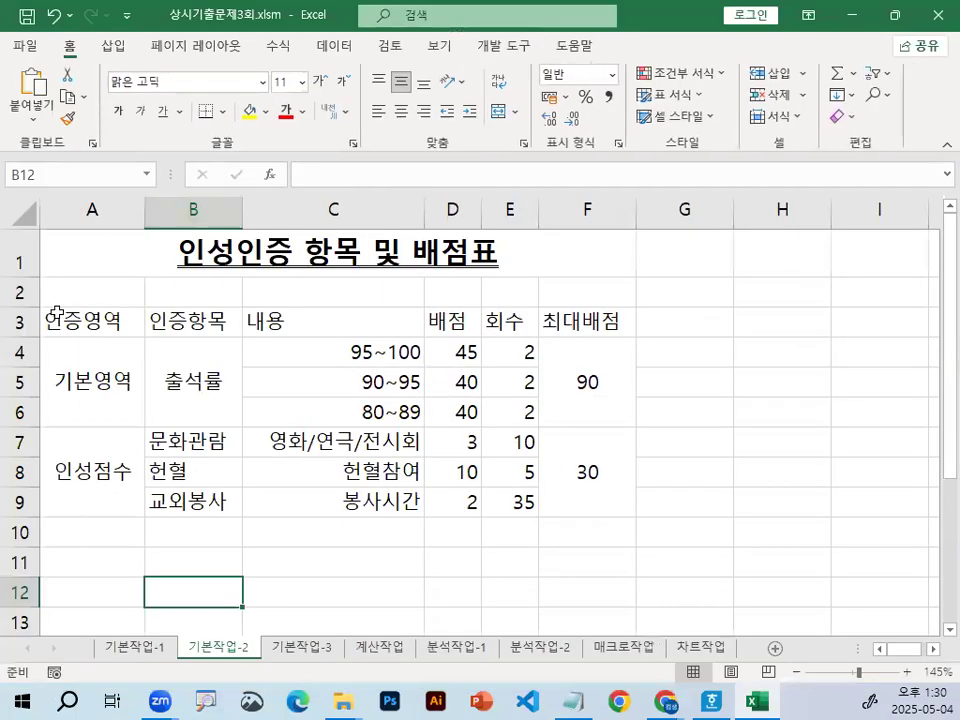
left_click_drag(54, 322, 580, 321)
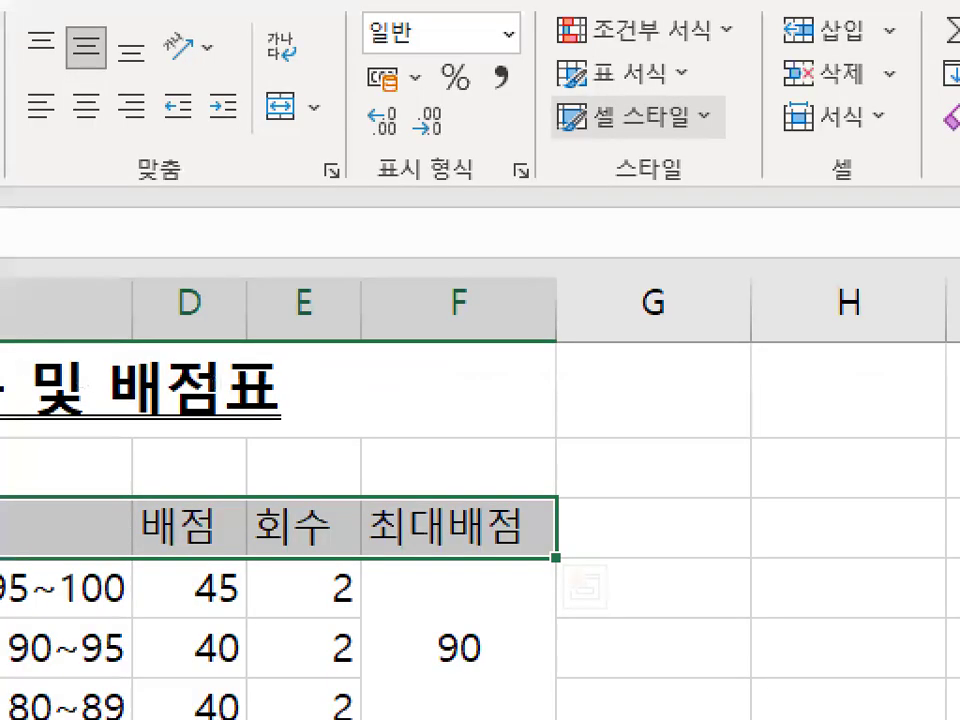
mouse_move(748, 123)
left_mouse_down()
mouse_move(531, 151)
mouse_move(737, 144)
left_mouse_up()
left_click(705, 116)
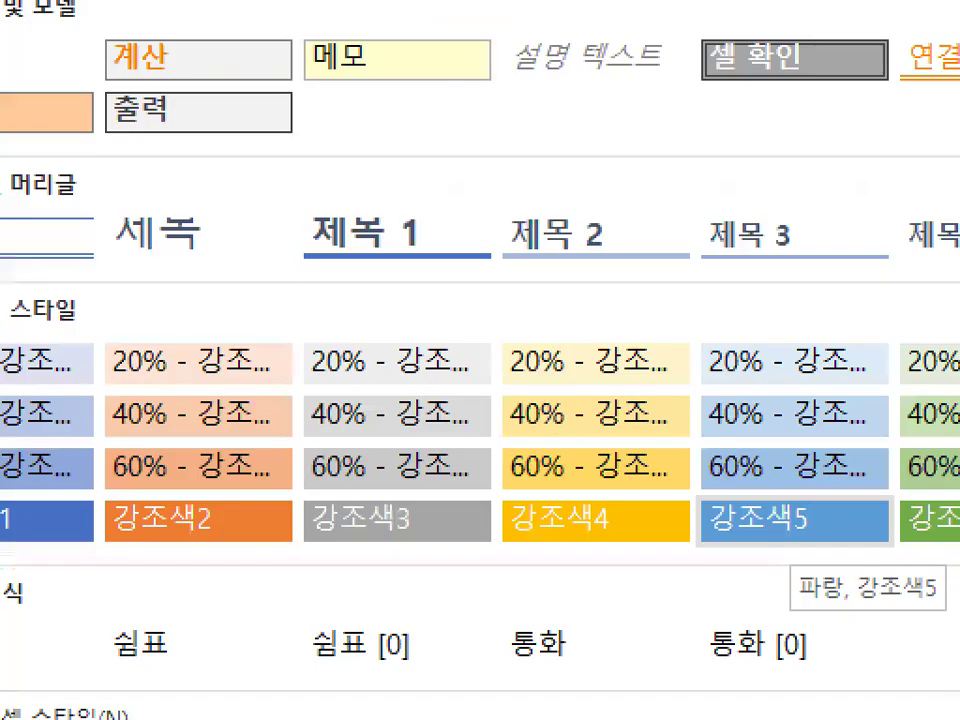
mouse_move(835, 551)
left_mouse_down()
mouse_move(805, 554)
mouse_move(832, 471)
mouse_move(848, 534)
left_mouse_up()
left_click_drag(858, 412, 826, 498)
key("Escape")
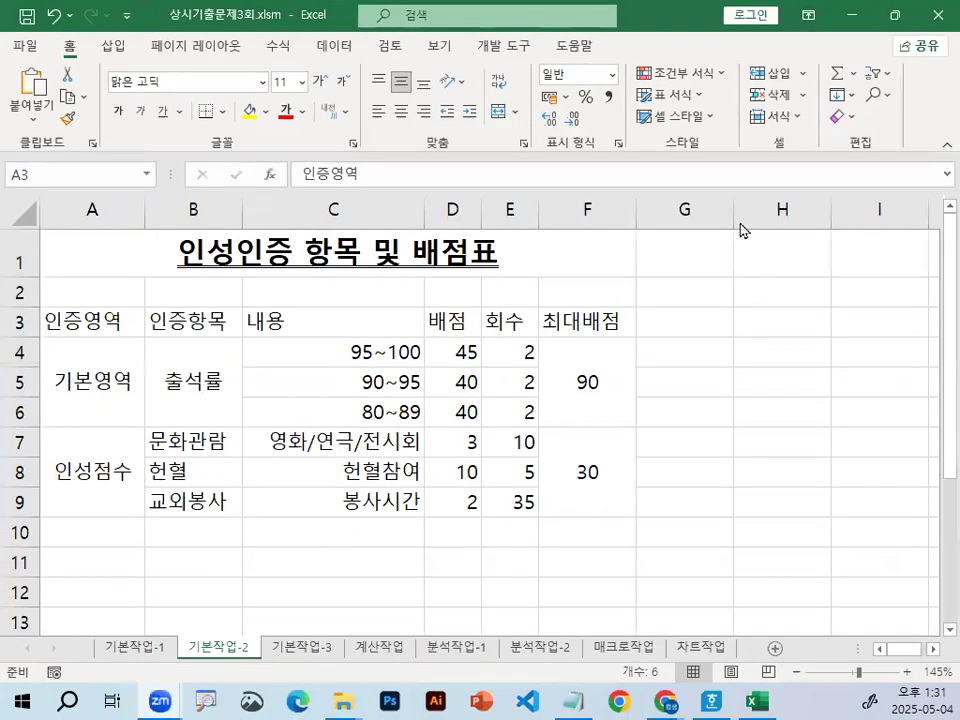
left_click(709, 108)
left_click(713, 124)
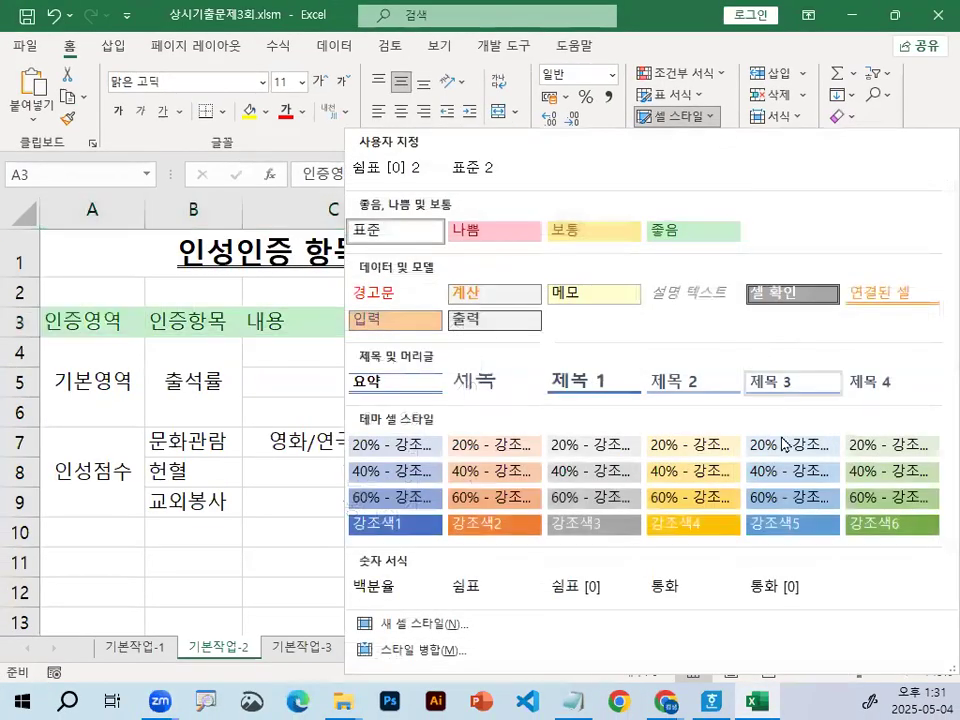
left_click(791, 521)
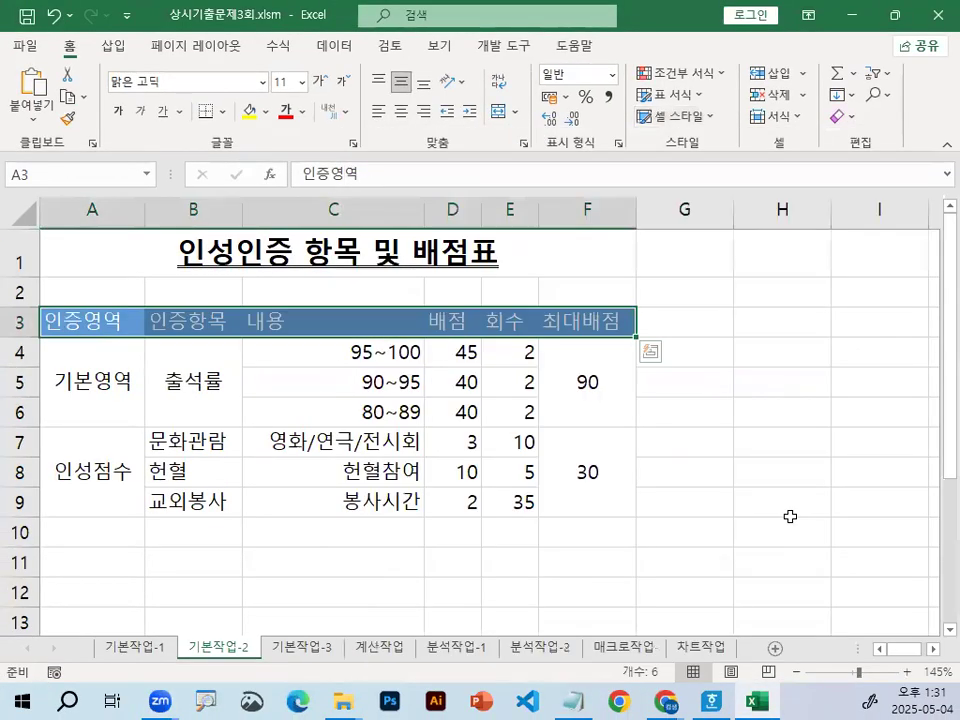
left_click(739, 383)
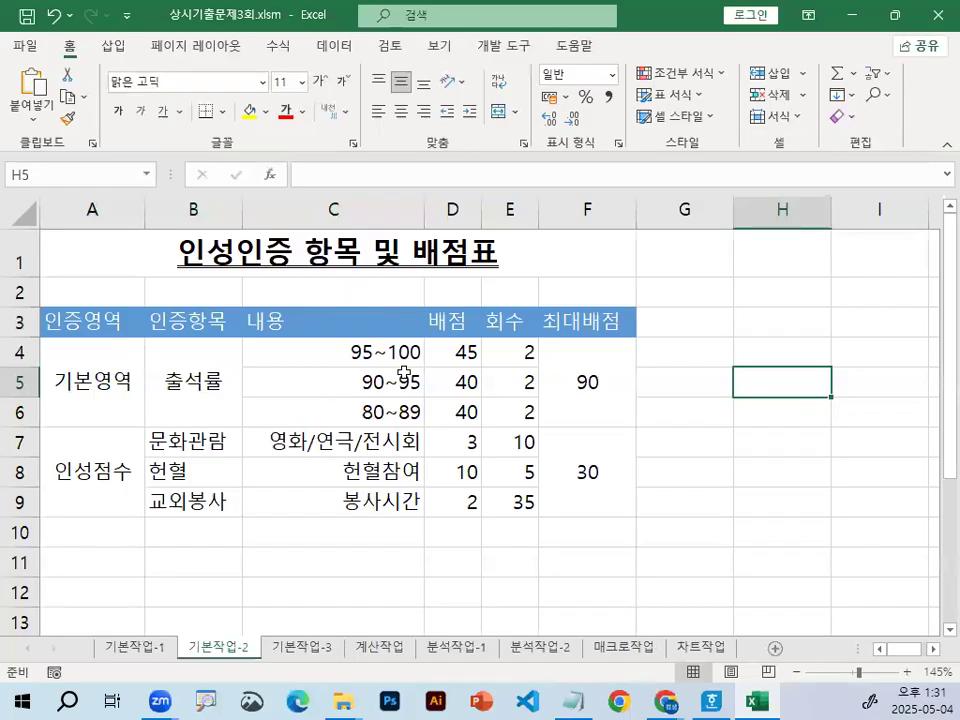
left_click_drag(352, 351, 345, 388)
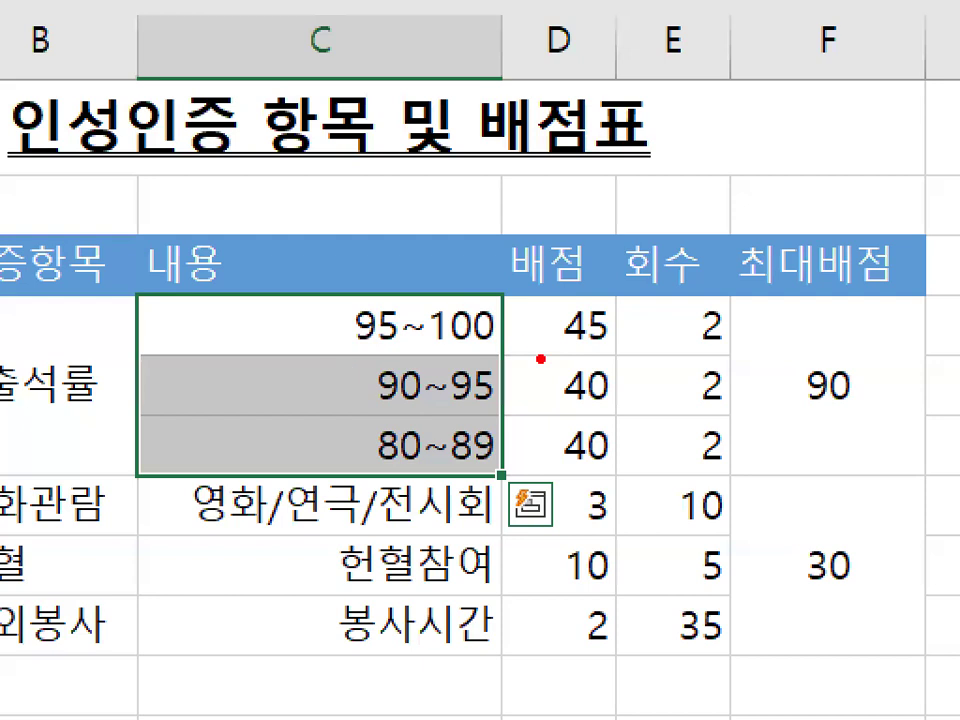
left_click_drag(455, 265, 549, 393)
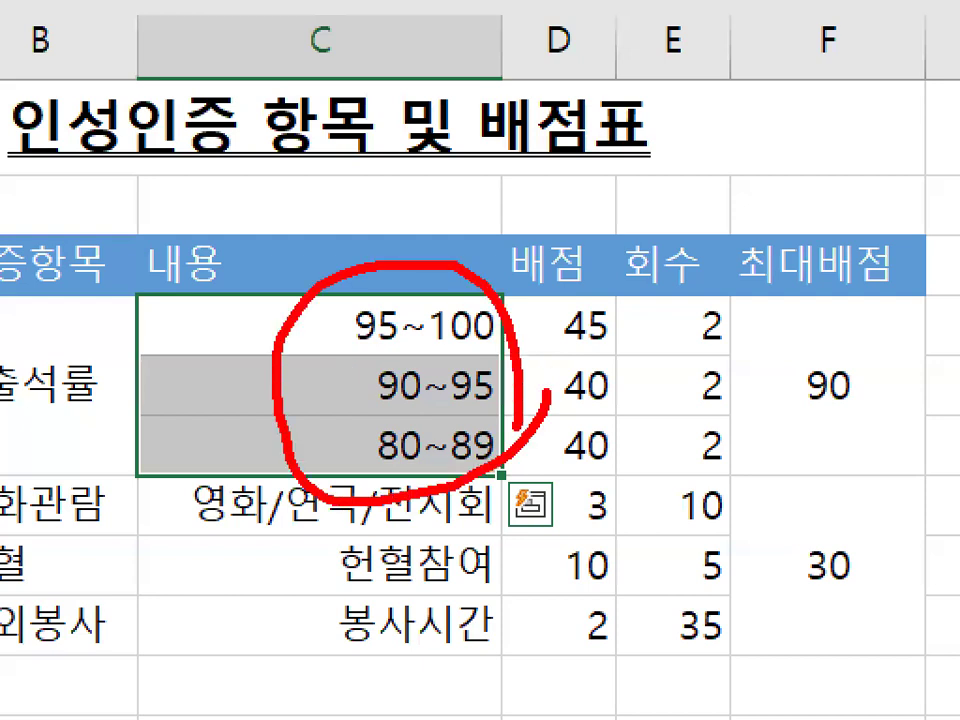
left_click_drag(921, 96, 722, 280)
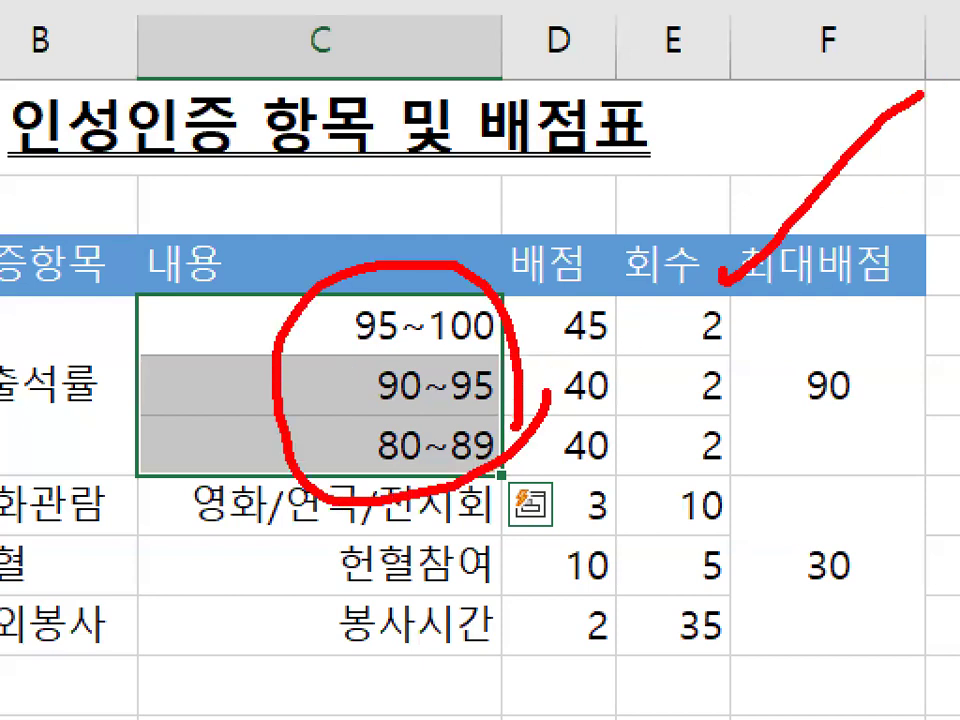
left_click_drag(752, 118, 738, 126)
left_click_drag(770, 250, 838, 262)
left_click_drag(628, 57, 594, 108)
left_click_drag(678, 55, 634, 96)
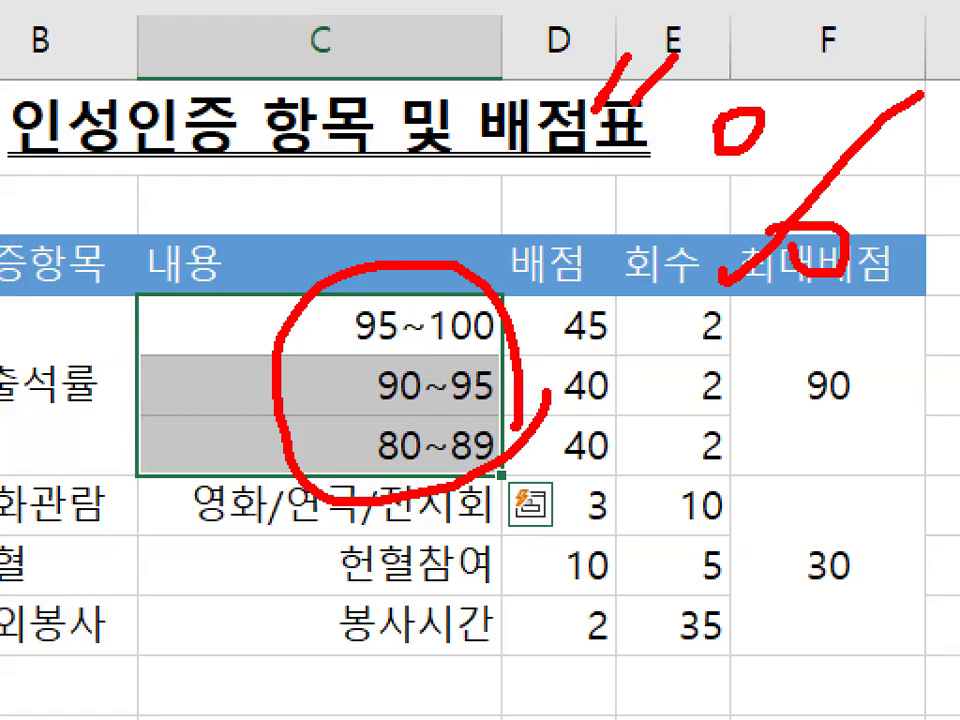
key("Escape")
key("ctrl+1")
left_click(662, 214)
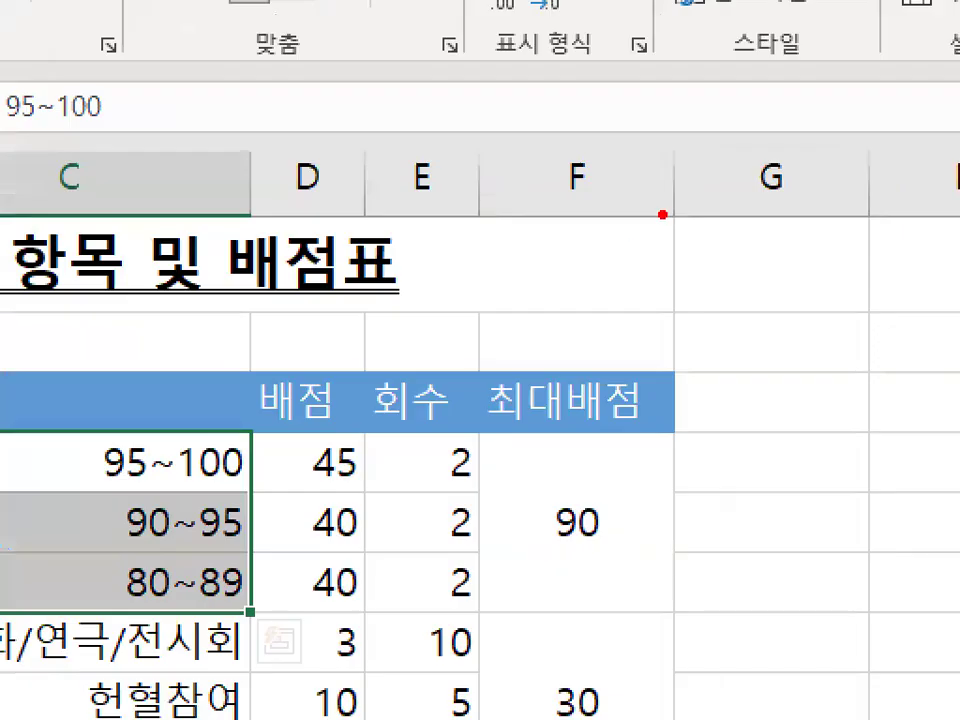
left_click_drag(710, 195, 580, 364)
mouse_move(578, 222)
left_mouse_down()
mouse_move(607, 254)
mouse_move(577, 228)
left_mouse_up()
mouse_move(664, 310)
left_mouse_down()
mouse_move(665, 318)
mouse_move(708, 318)
mouse_move(666, 318)
left_mouse_up()
mouse_move(800, 334)
left_mouse_down()
mouse_move(654, 497)
mouse_move(801, 406)
left_mouse_up()
mouse_move(536, 180)
left_mouse_down()
mouse_move(522, 194)
mouse_move(540, 213)
left_mouse_up()
mouse_move(786, 220)
left_mouse_down()
mouse_move(767, 246)
mouse_move(782, 244)
left_mouse_up()
mouse_move(782, 338)
left_mouse_down()
mouse_move(576, 362)
mouse_move(524, 182)
left_mouse_up()
left_click_drag(802, 226, 797, 334)
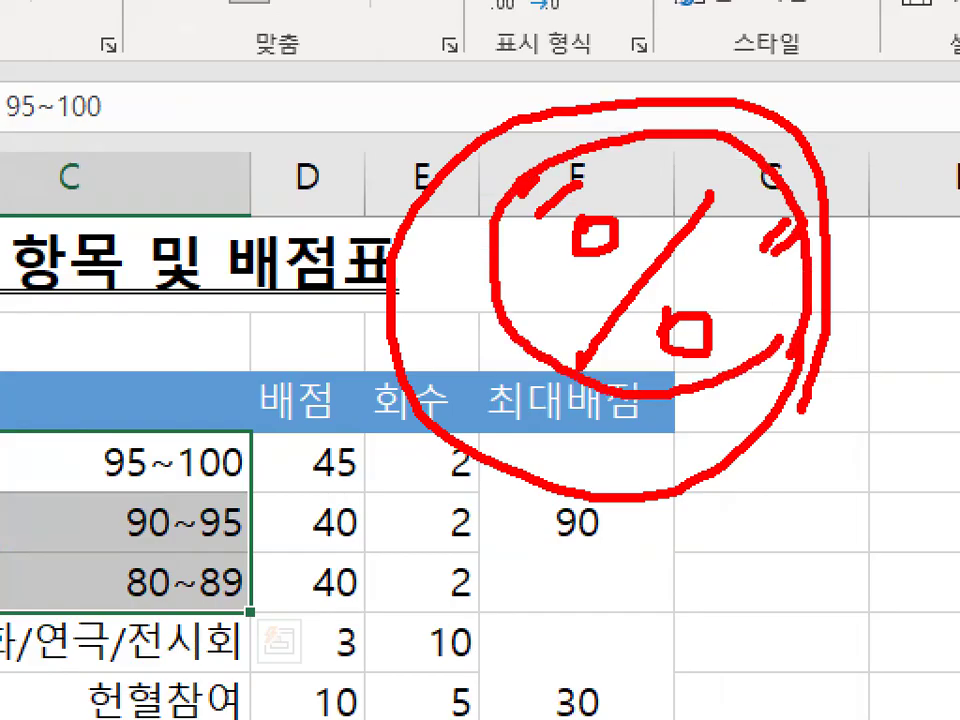
key("Escape")
Step: Open the cell format settings for C4:C6 and choose the 사용자 지정 (custom) number format category
left_click_drag(378, 355, 378, 405)
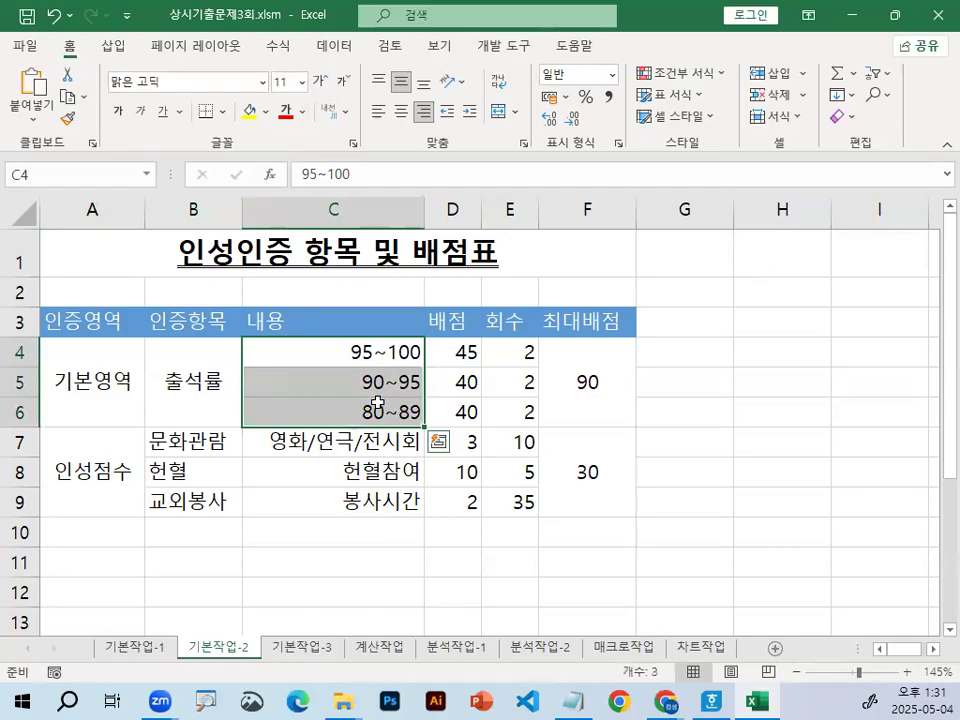
key("ctrl+1")
left_click(320, 165)
mouse_move(359, 158)
left_mouse_down()
mouse_move(334, 182)
mouse_move(321, 141)
left_mouse_up()
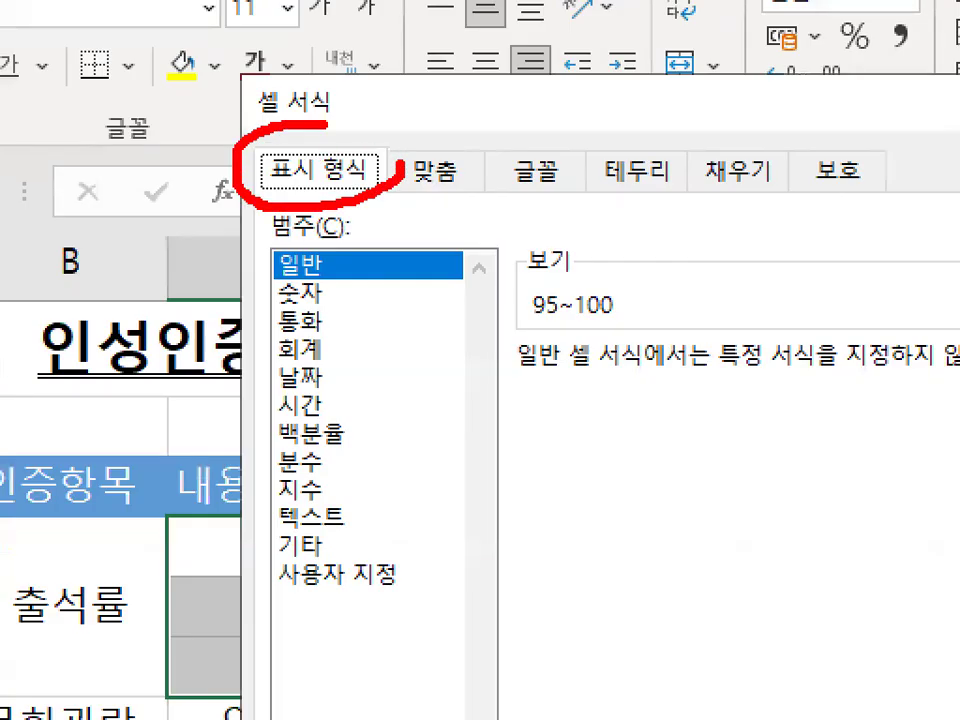
left_click(390, 578)
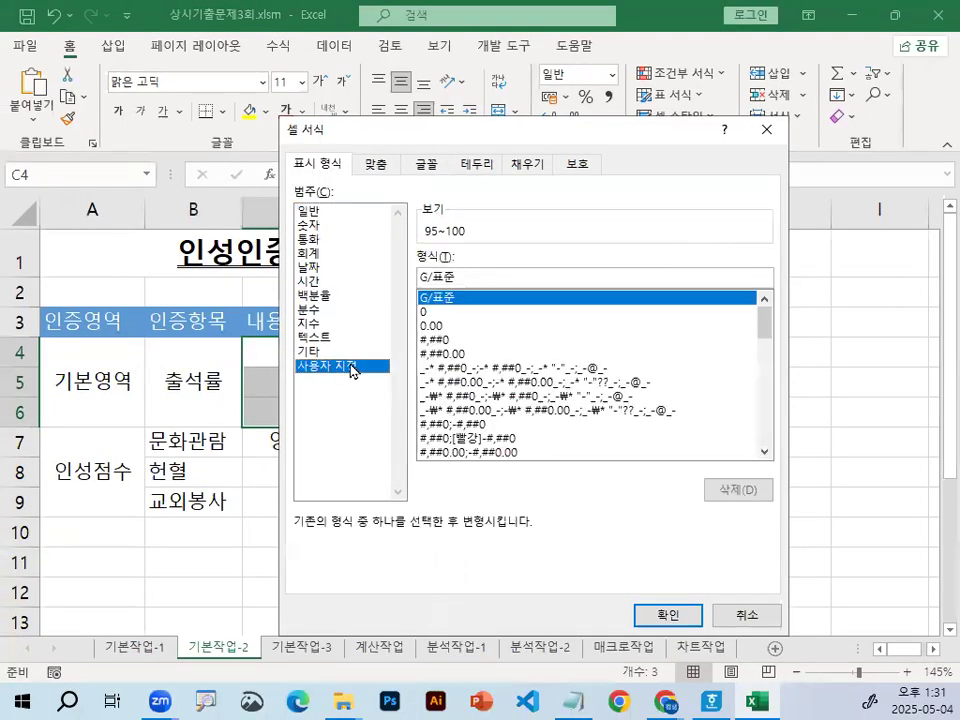
mouse_move(383, 364)
left_mouse_down()
mouse_move(365, 379)
mouse_move(360, 366)
left_mouse_up()
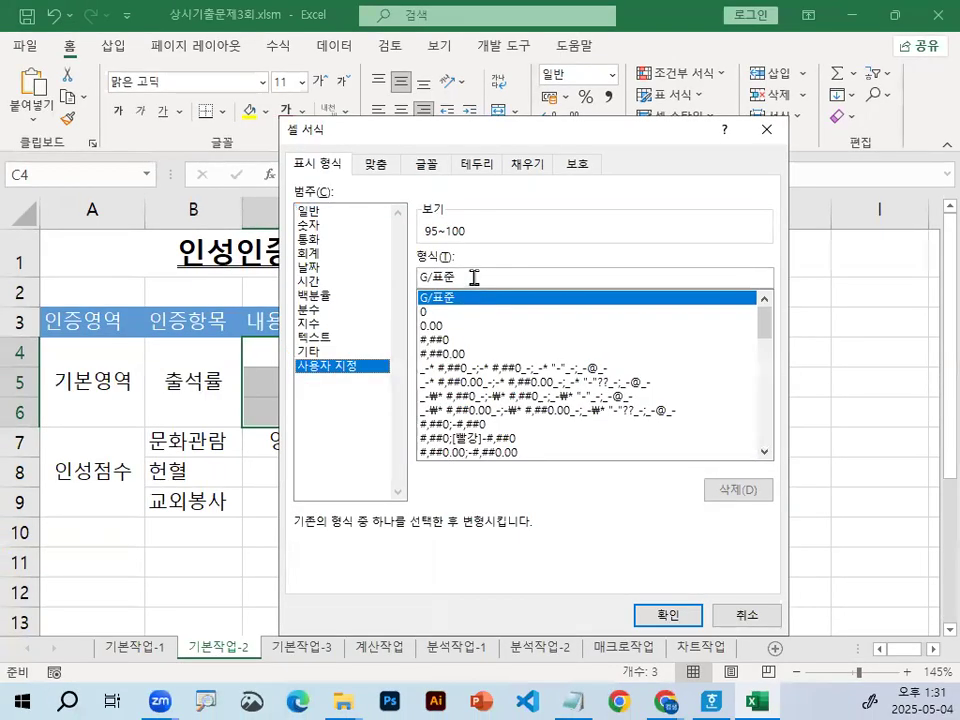
Step: Replace the custom format code with @"%" and apply it to C4:C6
left_click_drag(474, 277, 405, 279)
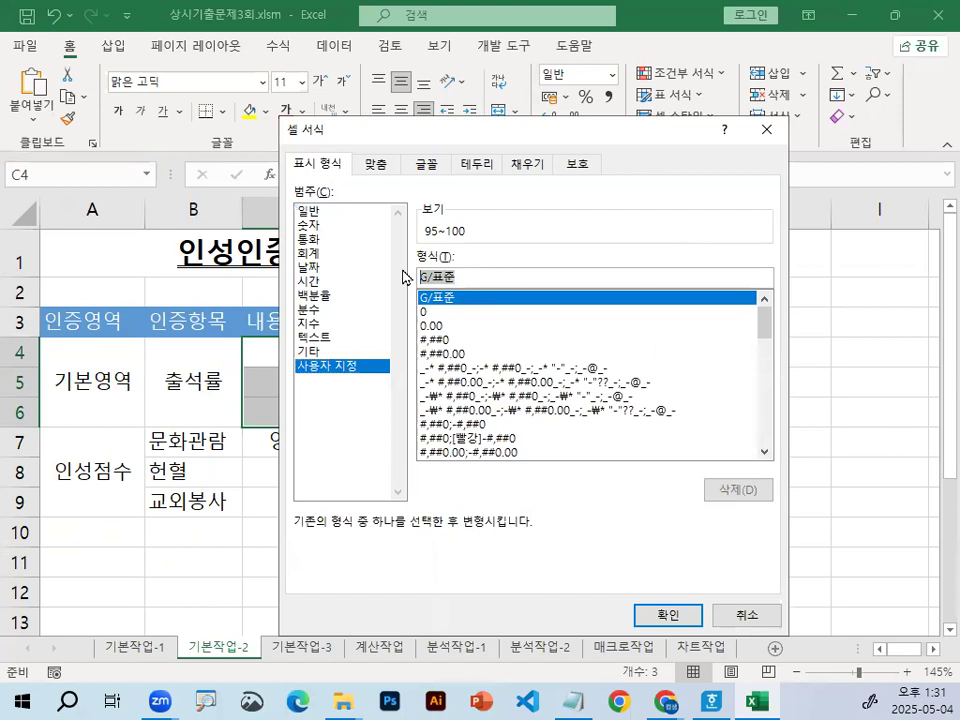
type("#")
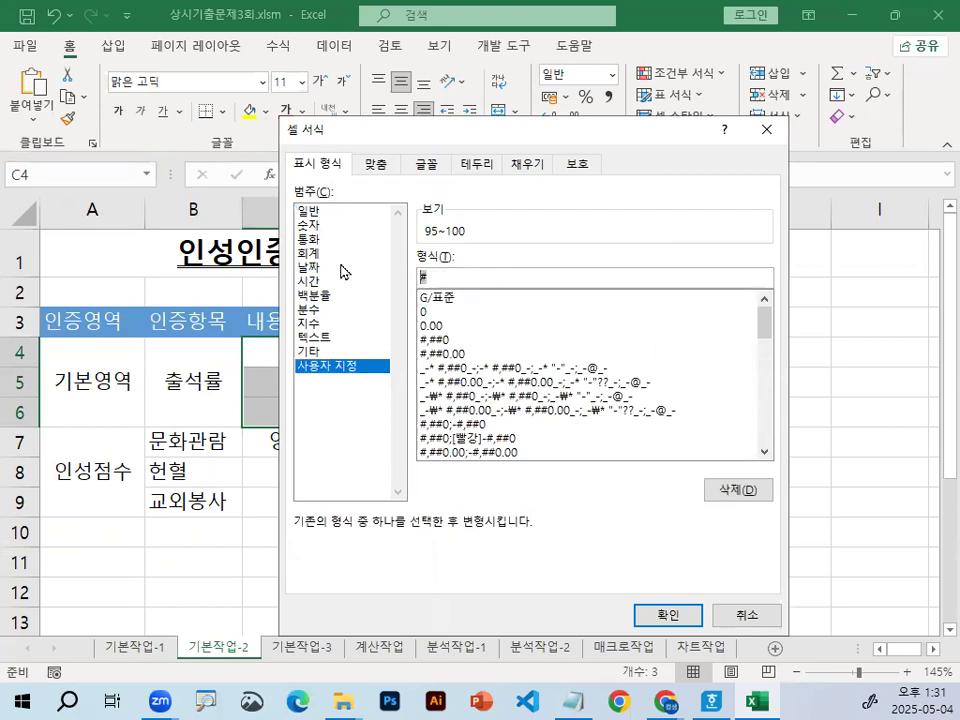
key("BackSpace")
type("@\"%")
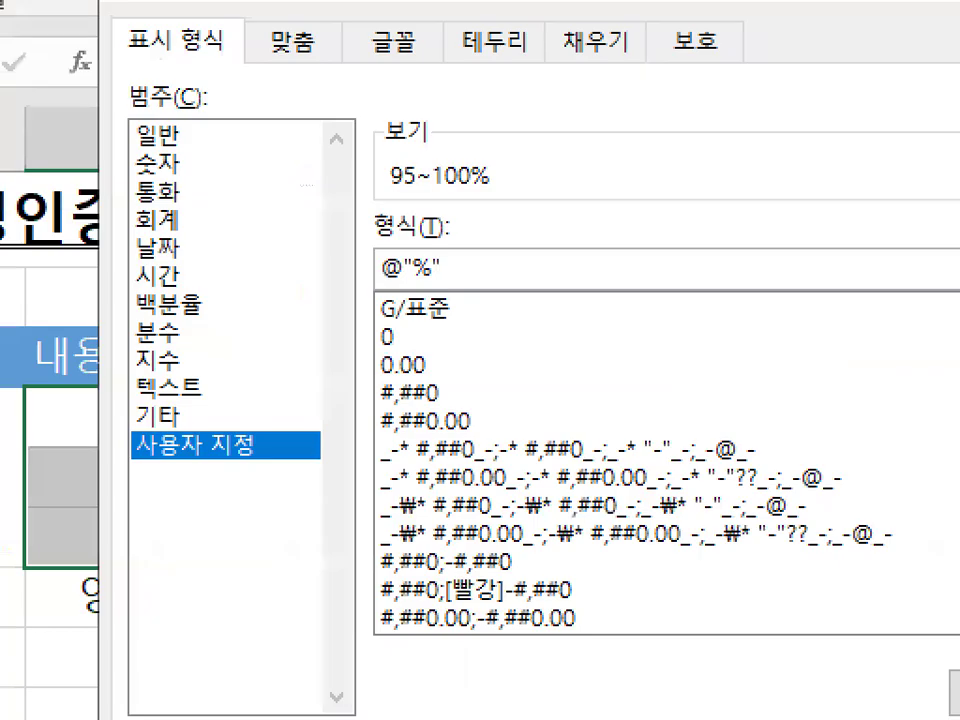
mouse_move(440, 262)
left_mouse_down()
mouse_move(425, 310)
mouse_move(482, 296)
left_mouse_up()
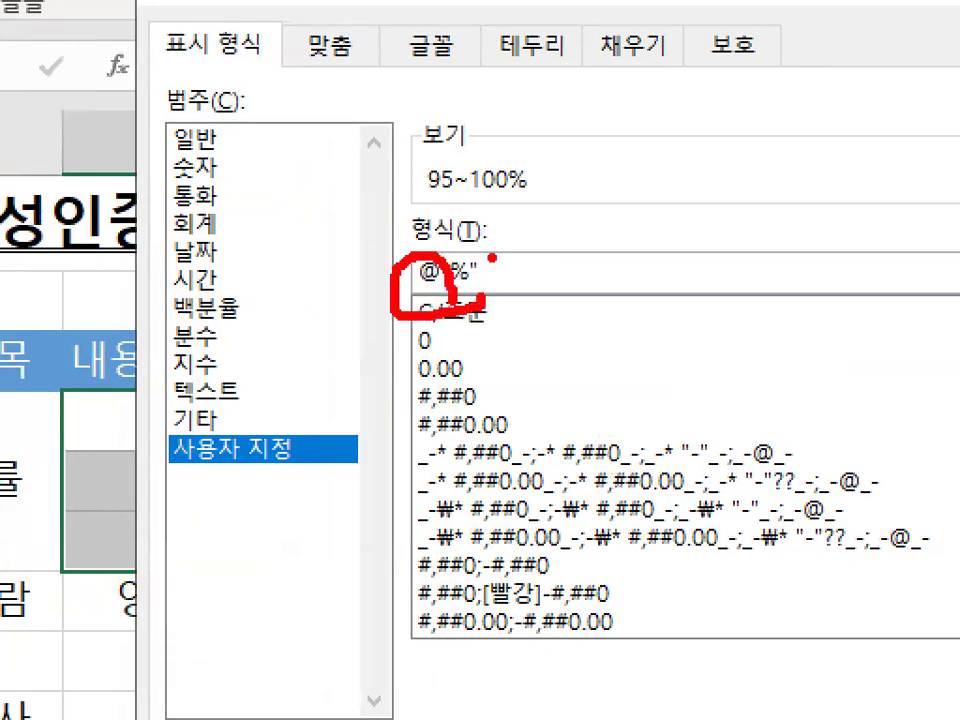
key("Escape")
key("ctrl+1")
left_click(462, 277)
mouse_move(470, 280)
left_mouse_down()
mouse_move(408, 313)
mouse_move(425, 230)
mouse_move(457, 287)
left_mouse_up()
key("Escape")
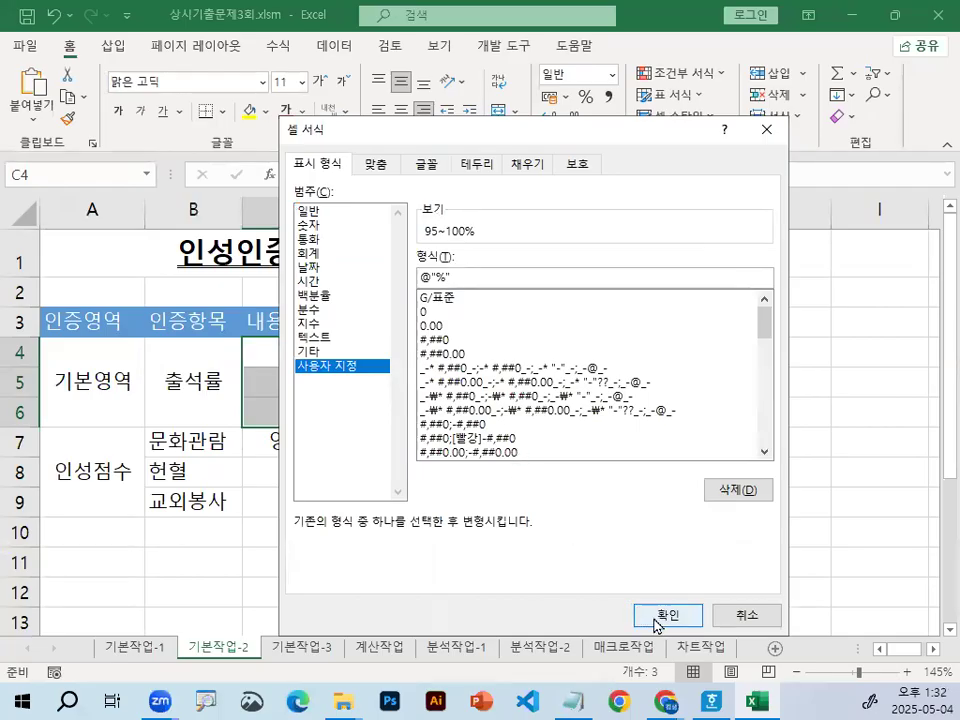
left_click(665, 614)
mouse_move(434, 410)
left_mouse_down()
mouse_move(426, 424)
mouse_move(450, 414)
left_mouse_up()
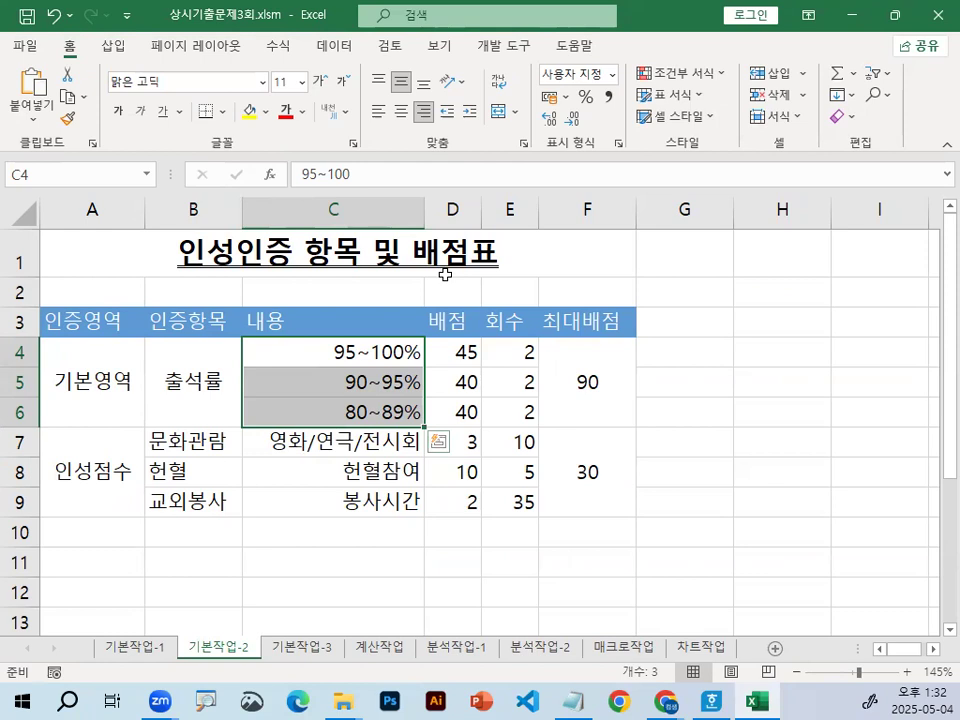
Step: Try to apply the custom format code @% without quotation marks to C4:C6
key("ctrl+1")
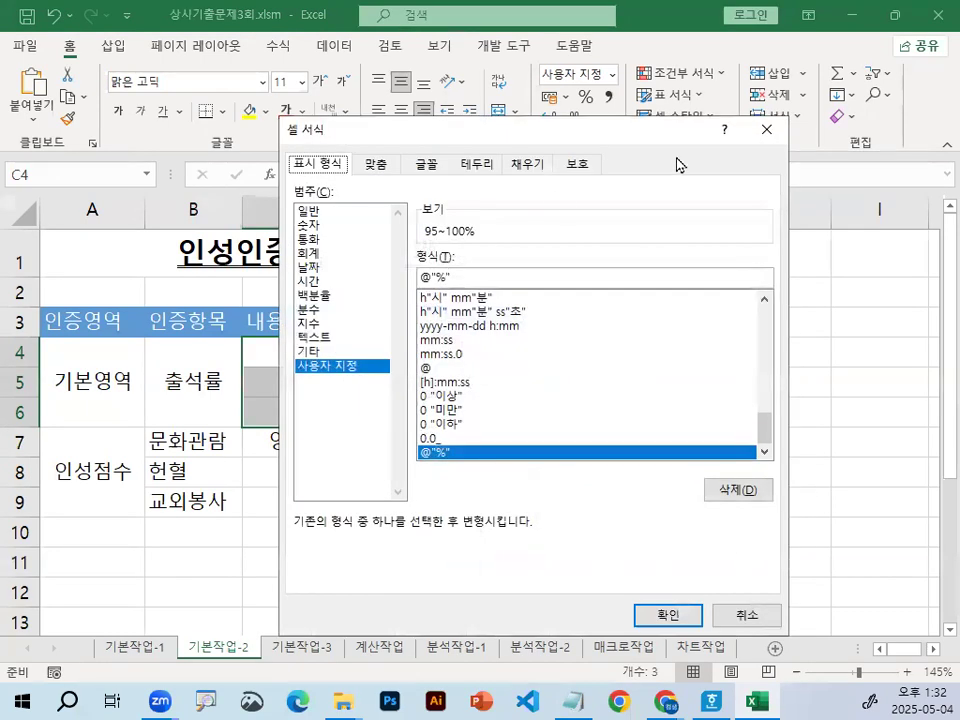
left_click_drag(471, 279, 428, 278)
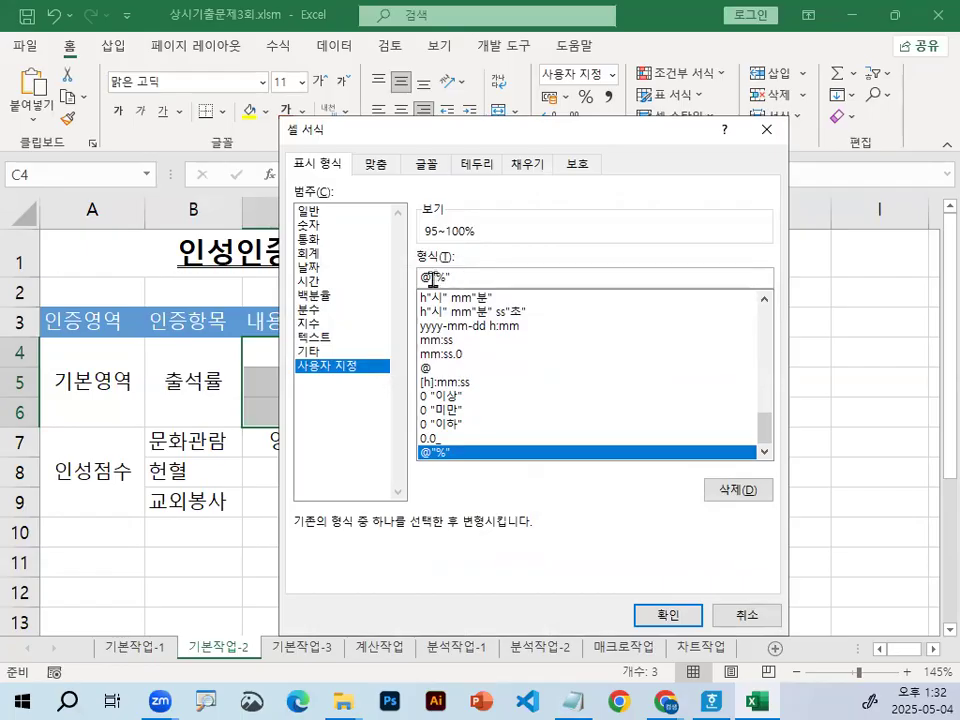
type("%")
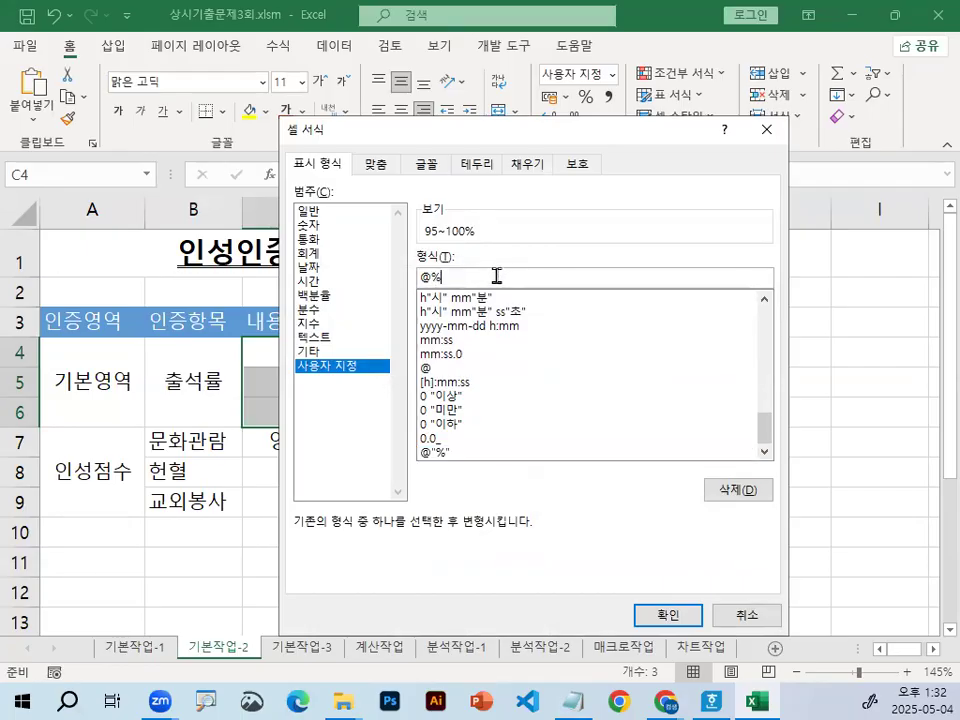
key("ctrl+1")
left_click(507, 250)
mouse_move(338, 289)
left_mouse_down()
mouse_move(352, 305)
mouse_move(349, 296)
mouse_move(150, 282)
left_mouse_up()
left_click_drag(135, 258, 130, 298)
left_click_drag(205, 265, 142, 276)
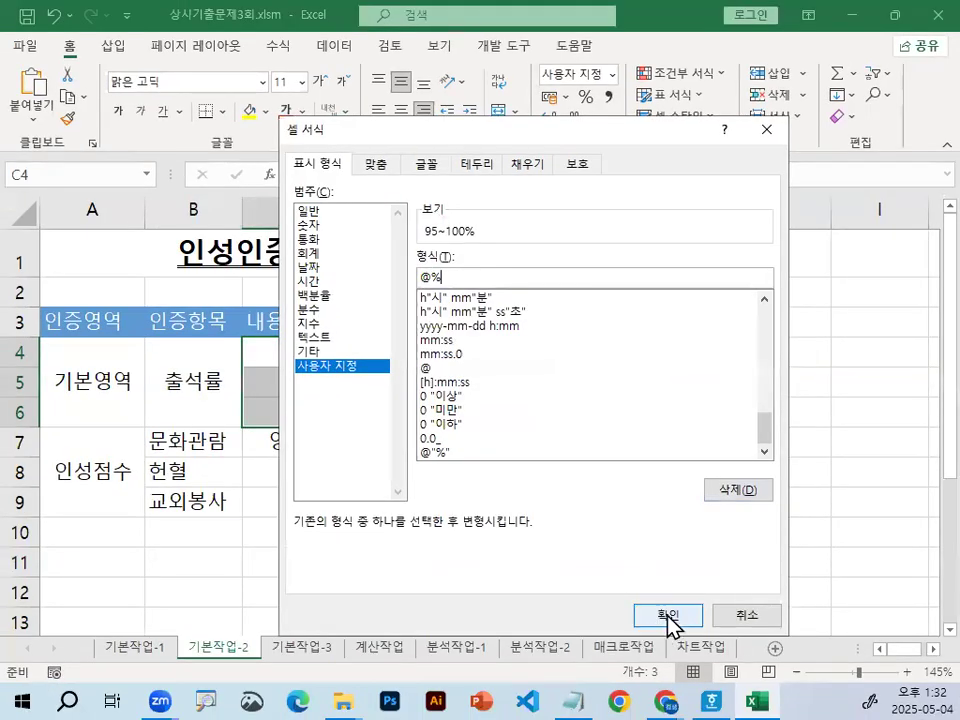
left_click(668, 616)
mouse_move(523, 462)
left_mouse_down()
mouse_move(605, 435)
mouse_move(605, 421)
left_mouse_up()
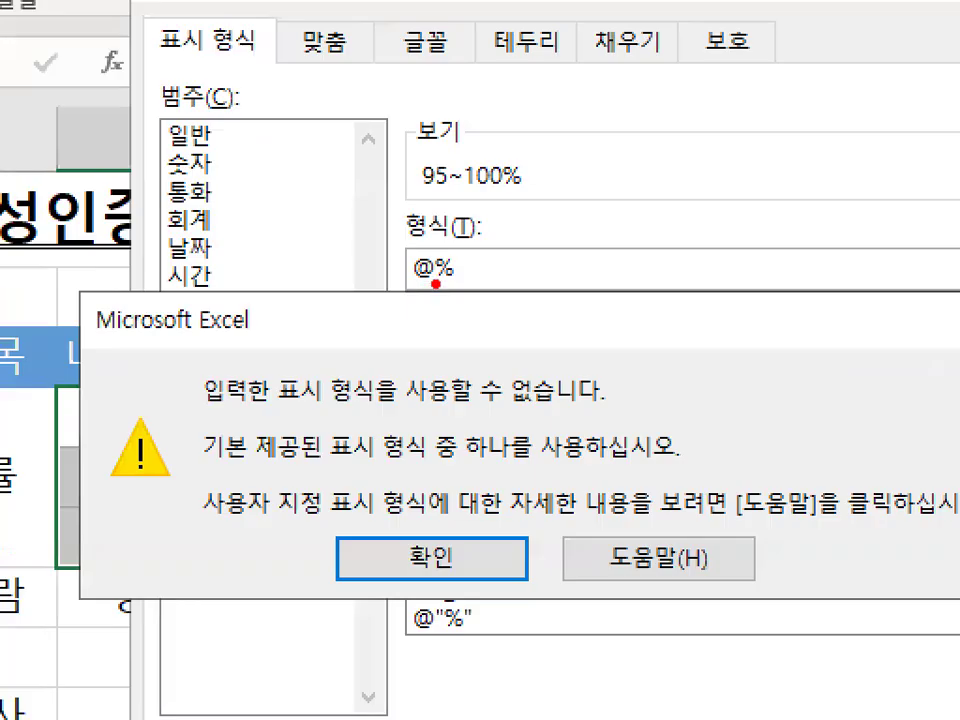
left_click_drag(425, 255, 438, 288)
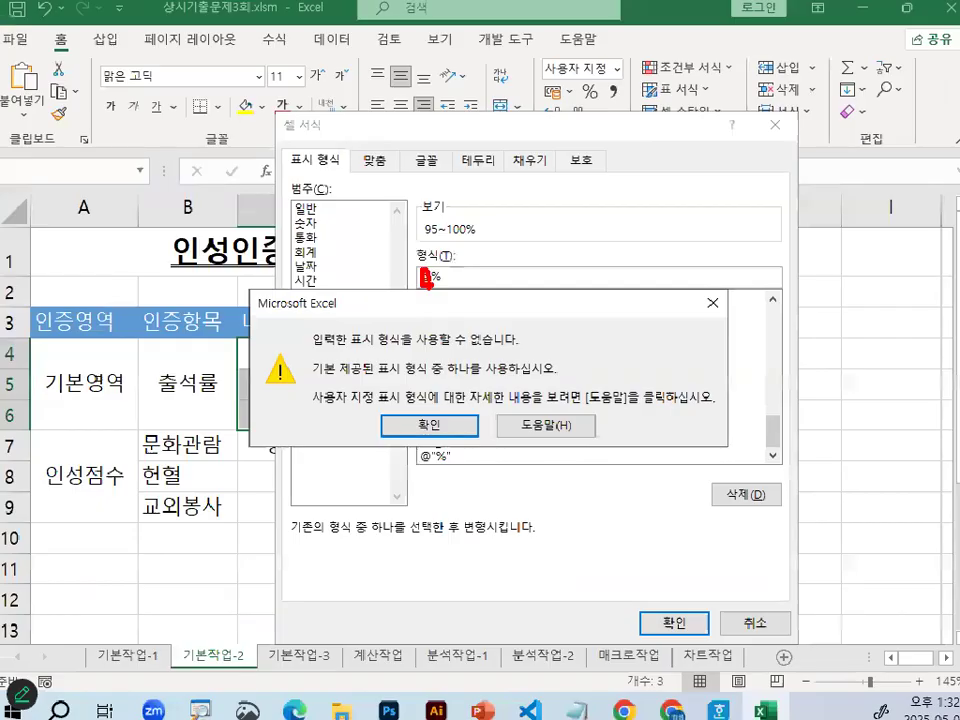
left_click(431, 558)
Step: Restore the custom format code @"%" for C4:C6, apply it and clear the selection of the range
left_click(424, 277)
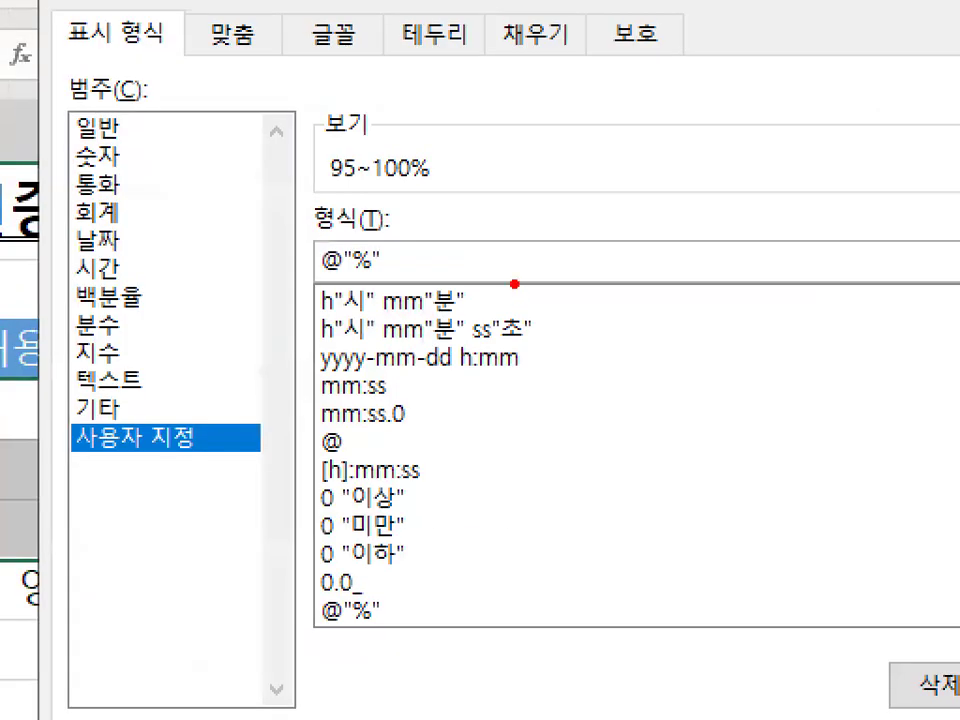
left_click_drag(525, 287, 430, 266)
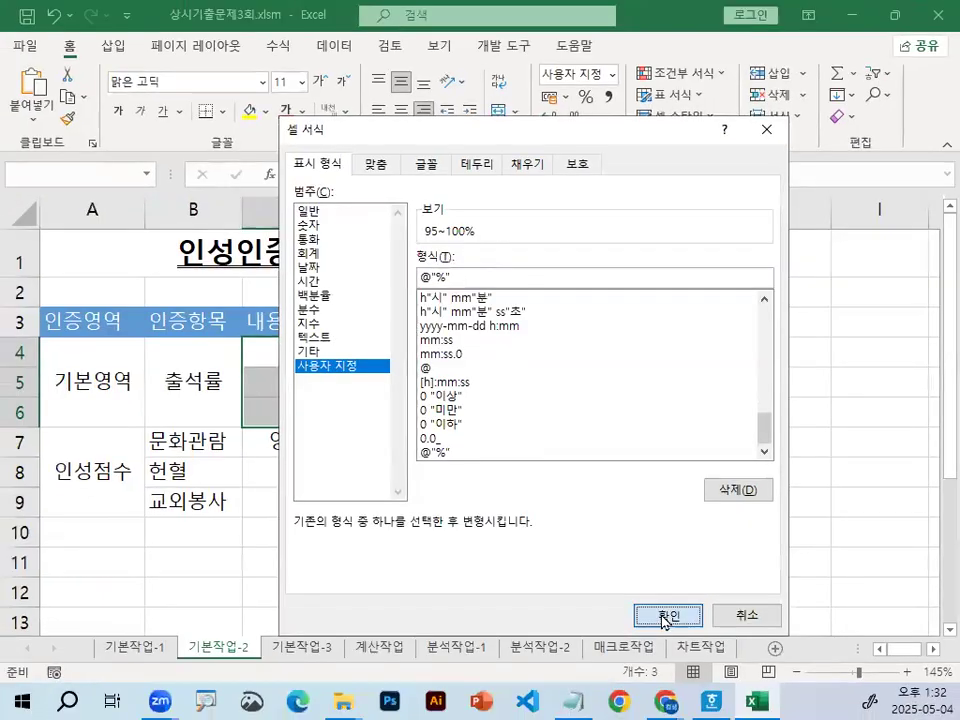
left_click(672, 622)
left_click(405, 380)
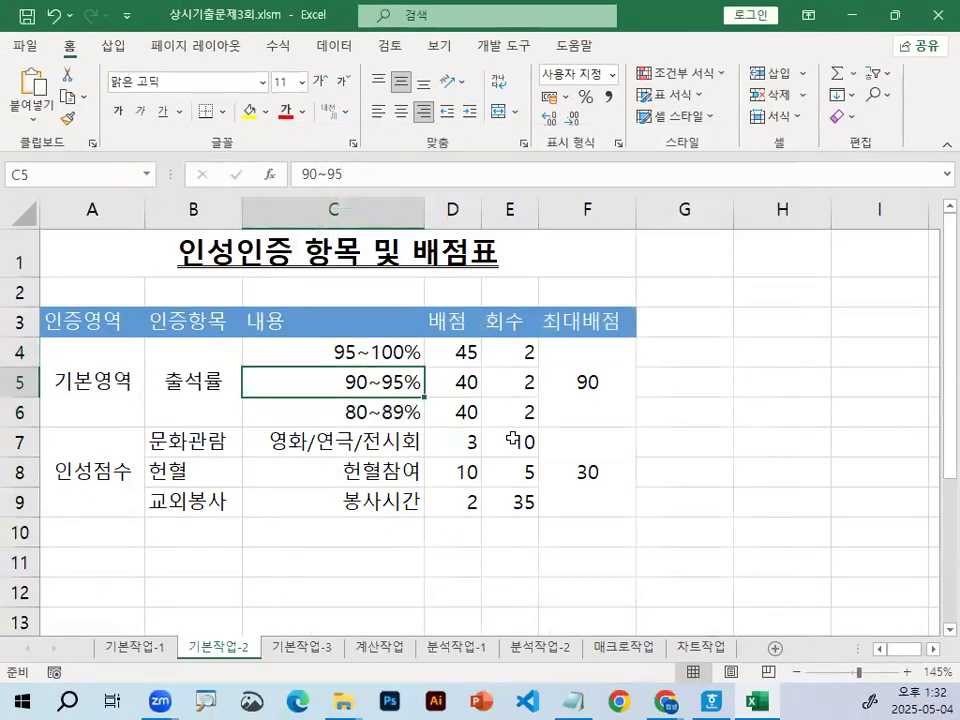
left_click(513, 438)
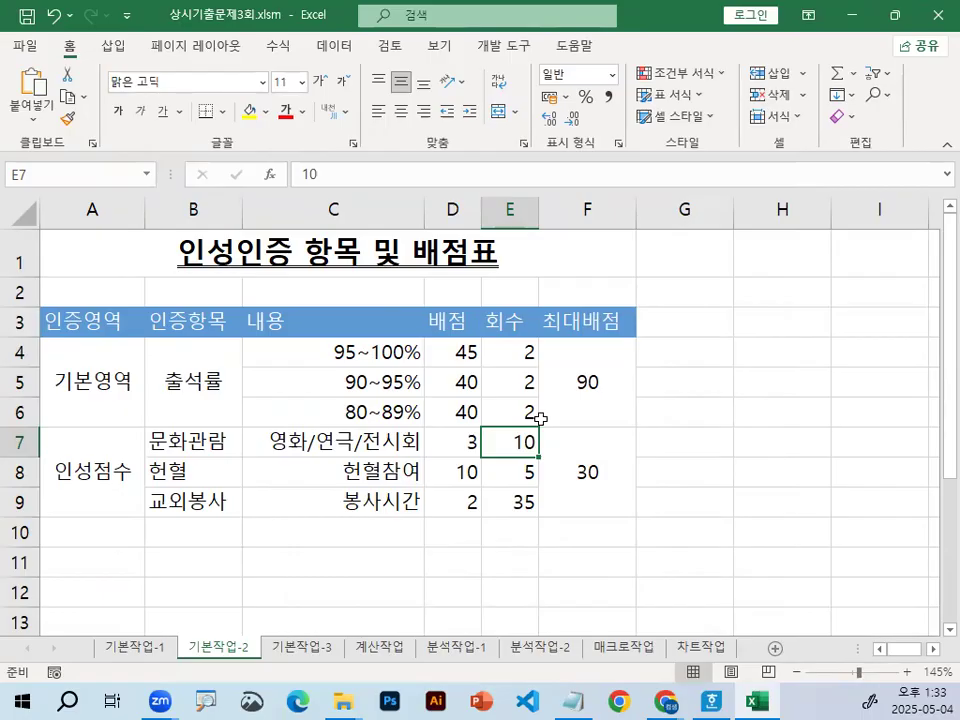
Step: Define the name 배점 for the range D4:D9 and clear the selection
left_click_drag(467, 343, 450, 500)
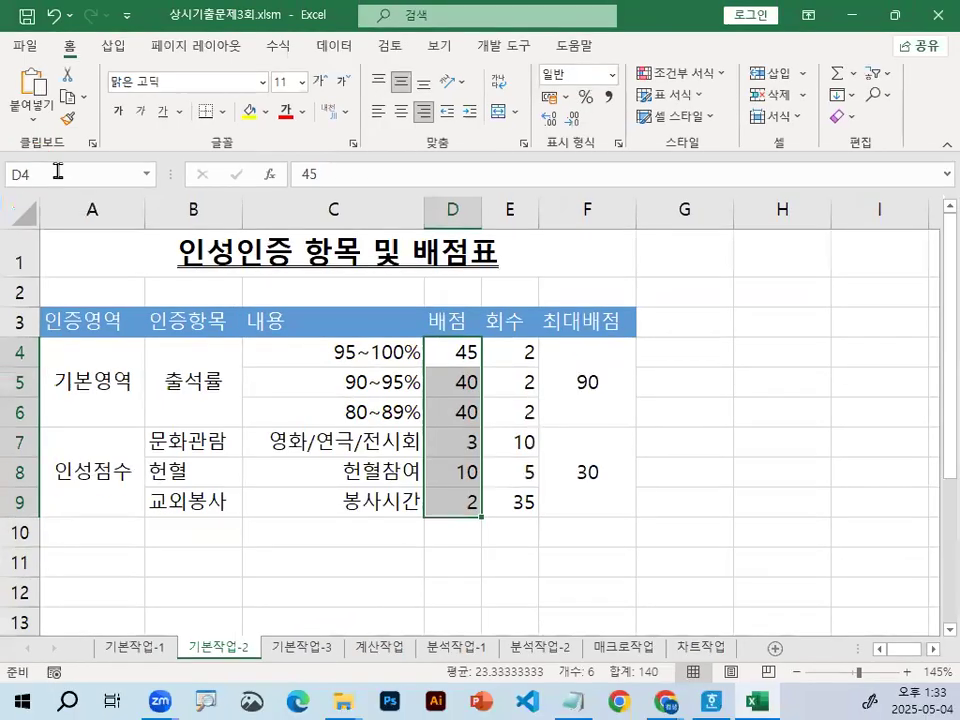
left_click(57, 171)
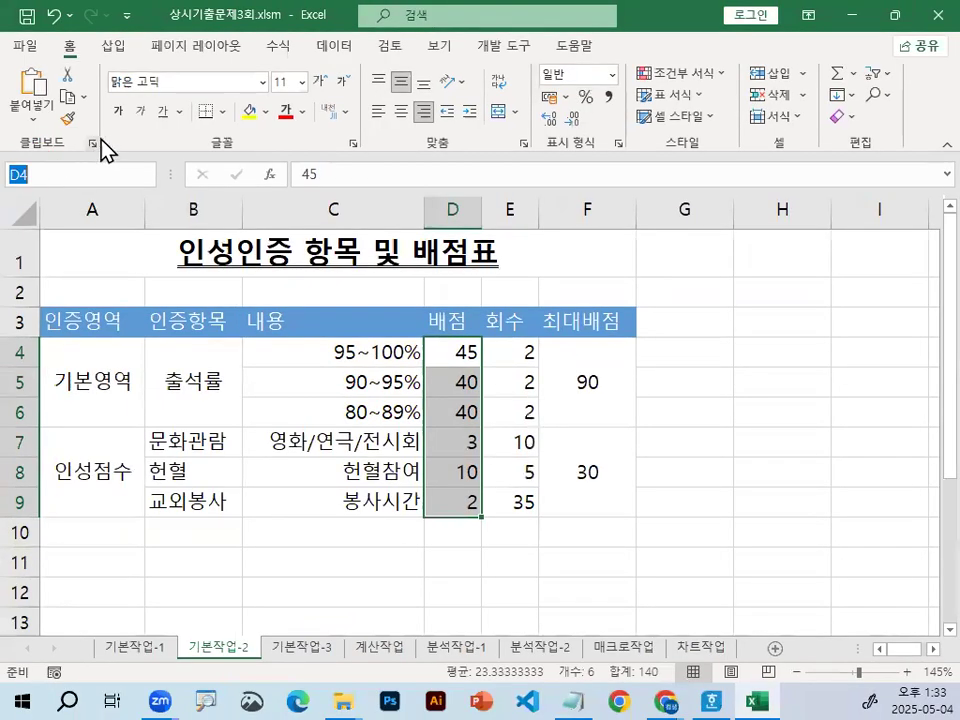
type("배점")
key("Return")
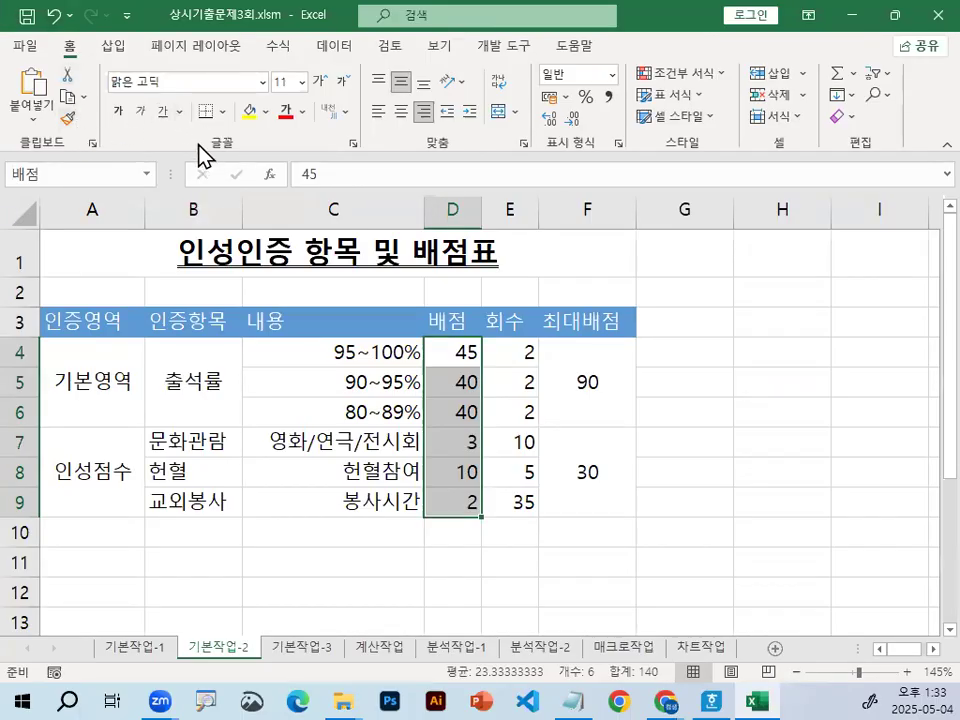
left_click(339, 390)
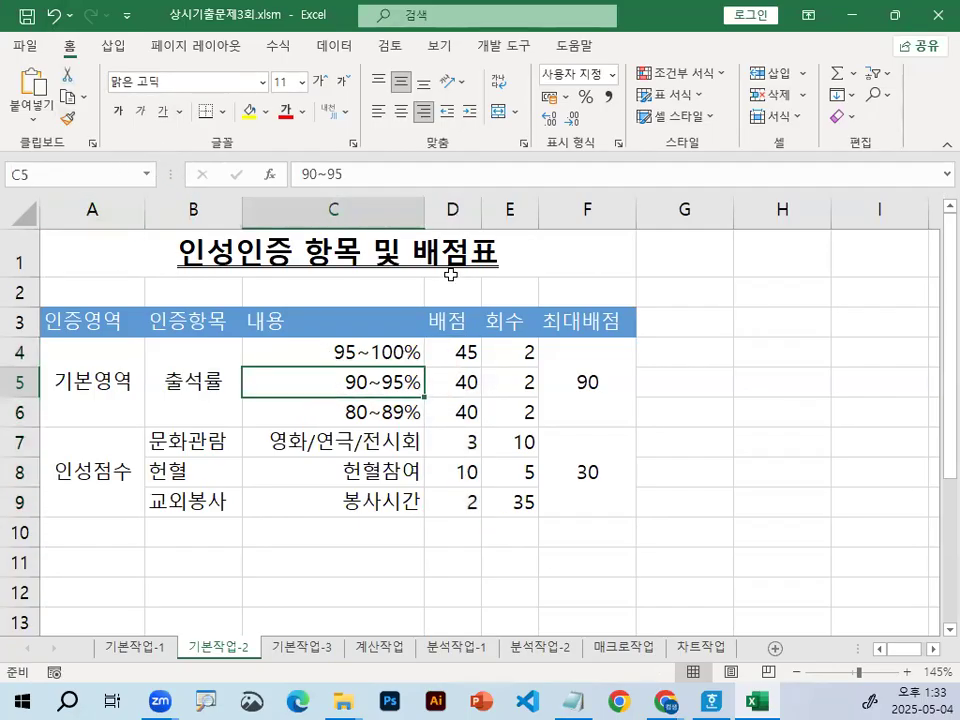
Step: Apply all borders (모든 테두리) and a thick outside border (굵은 바깥쪽 테두리) to the table A3:F9 and deselect it
left_click_drag(92, 328, 574, 516)
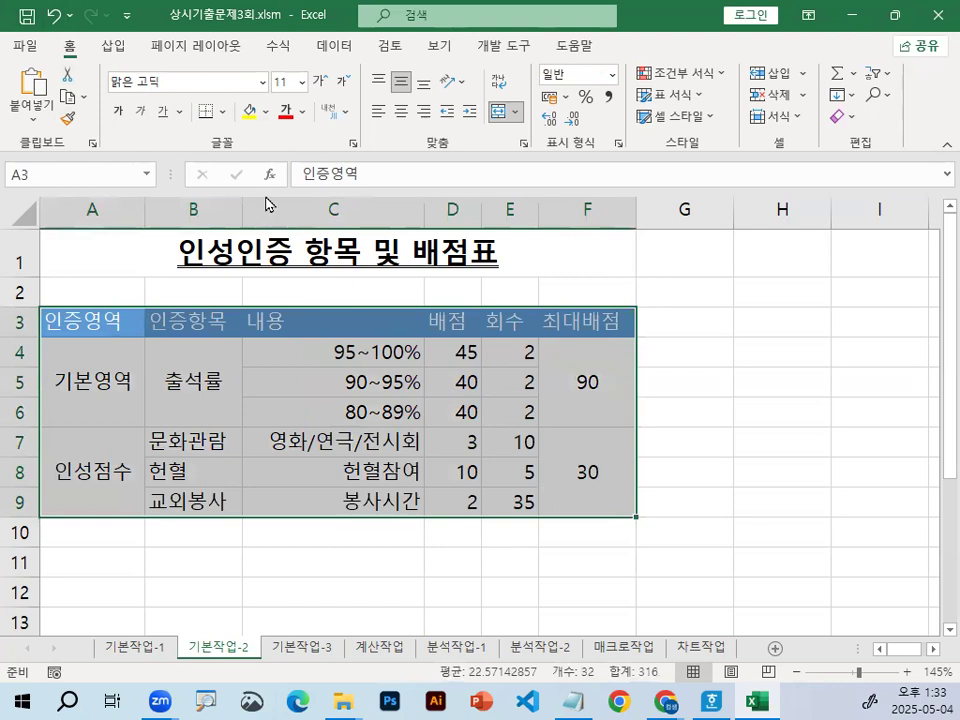
left_click(225, 112)
left_click(262, 298)
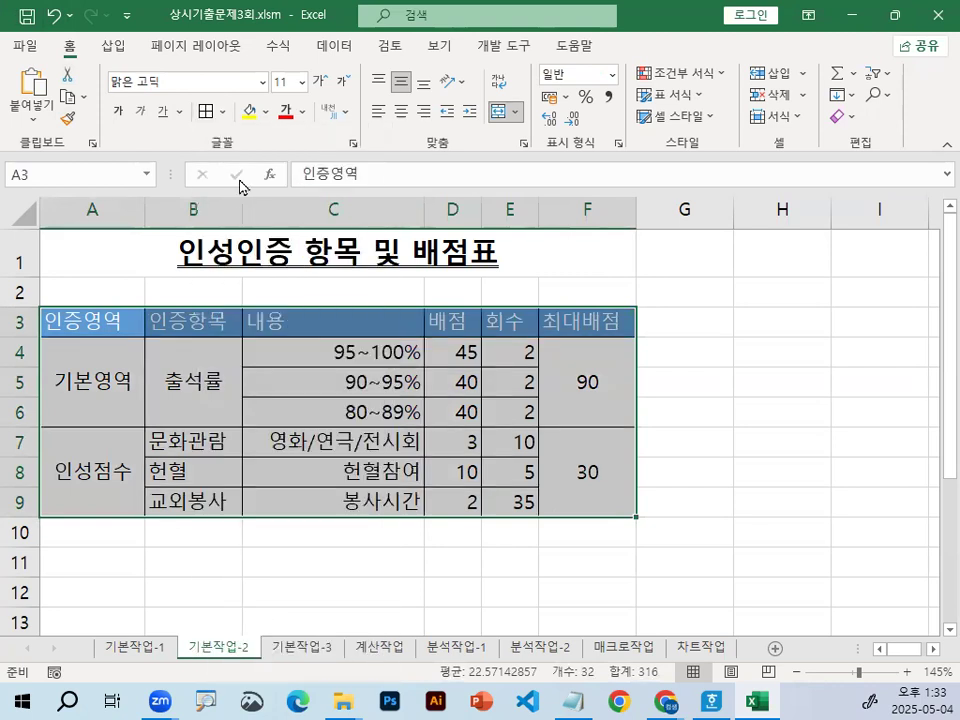
left_click(227, 113)
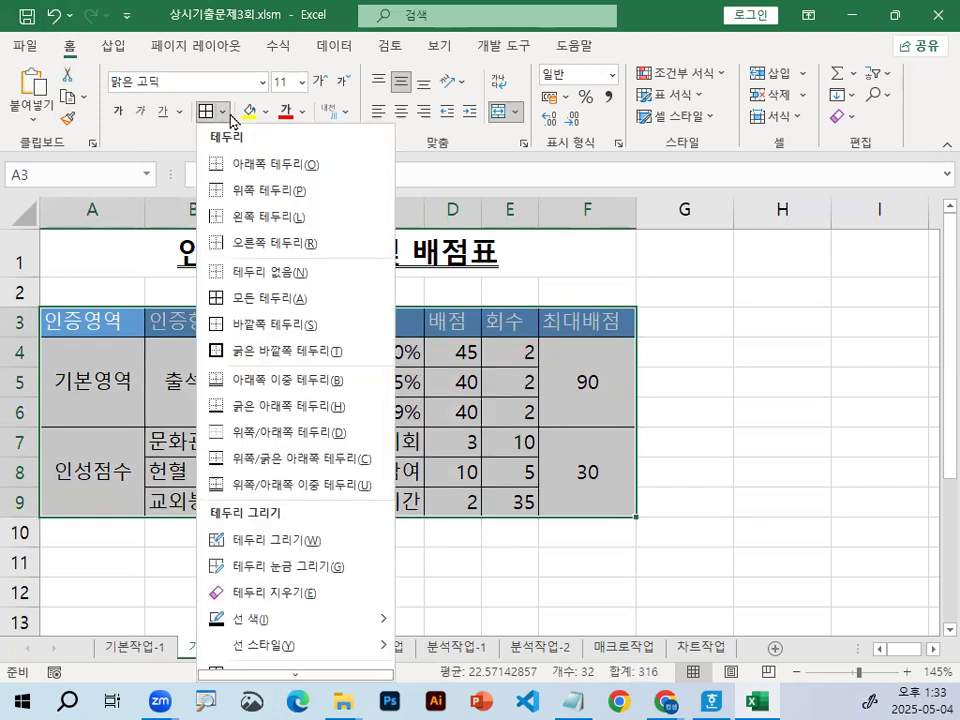
left_click(279, 352)
left_click(768, 440)
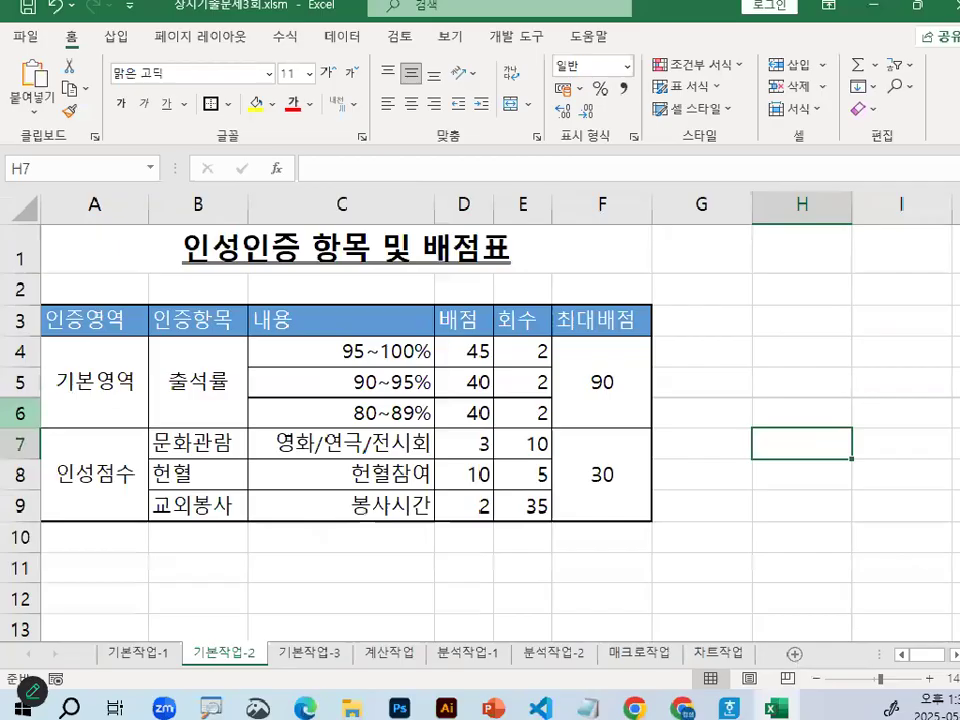
left_click(322, 506)
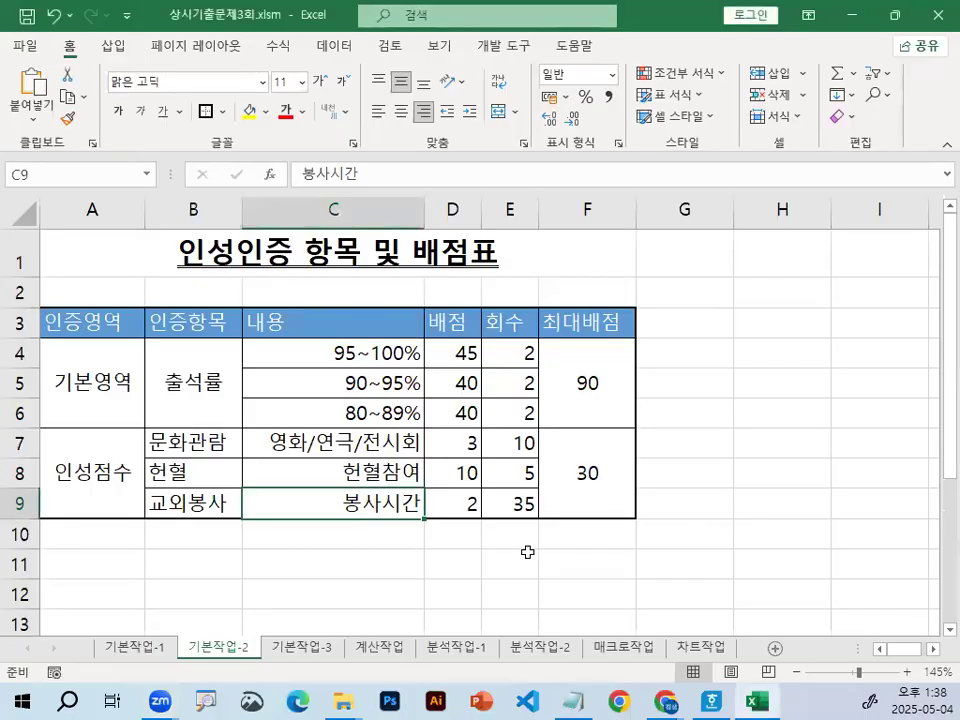
Step: Go to the 기본작업-3 sheet and select the score data in A4:H18 without the header row
left_click(325, 650)
left_click_drag(324, 668, 403, 602)
key("Escape")
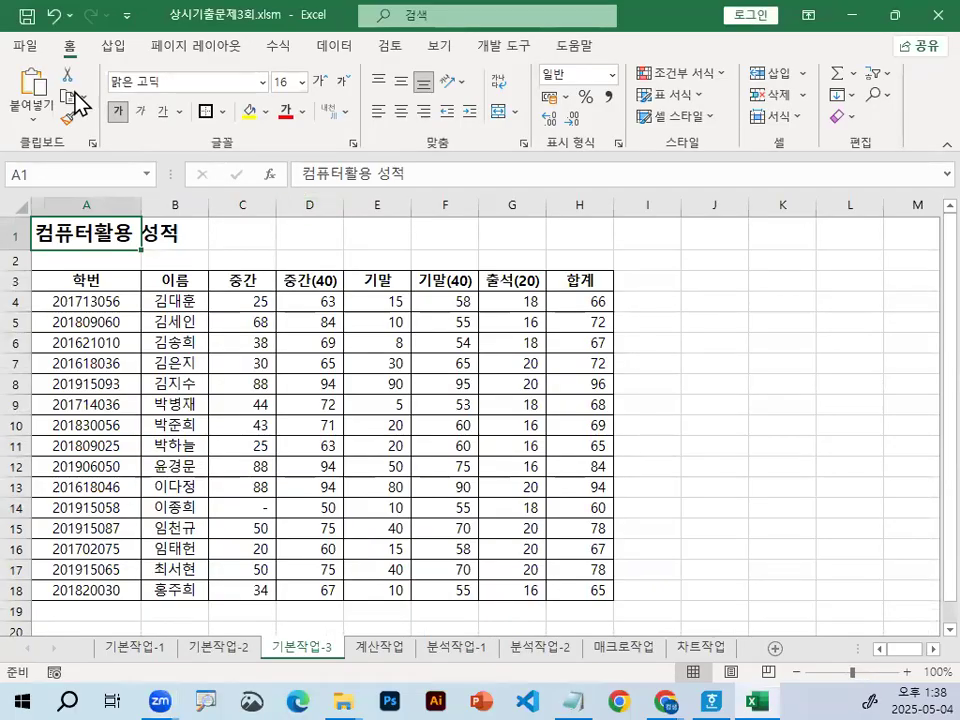
left_click_drag(99, 302, 585, 587)
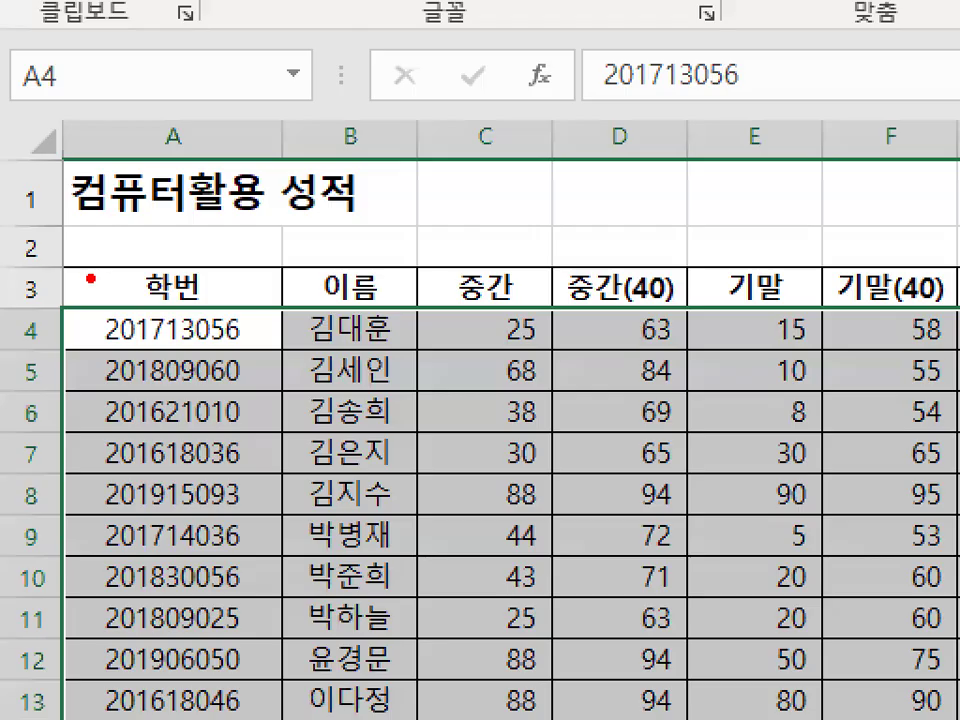
left_click_drag(39, 276, 196, 278)
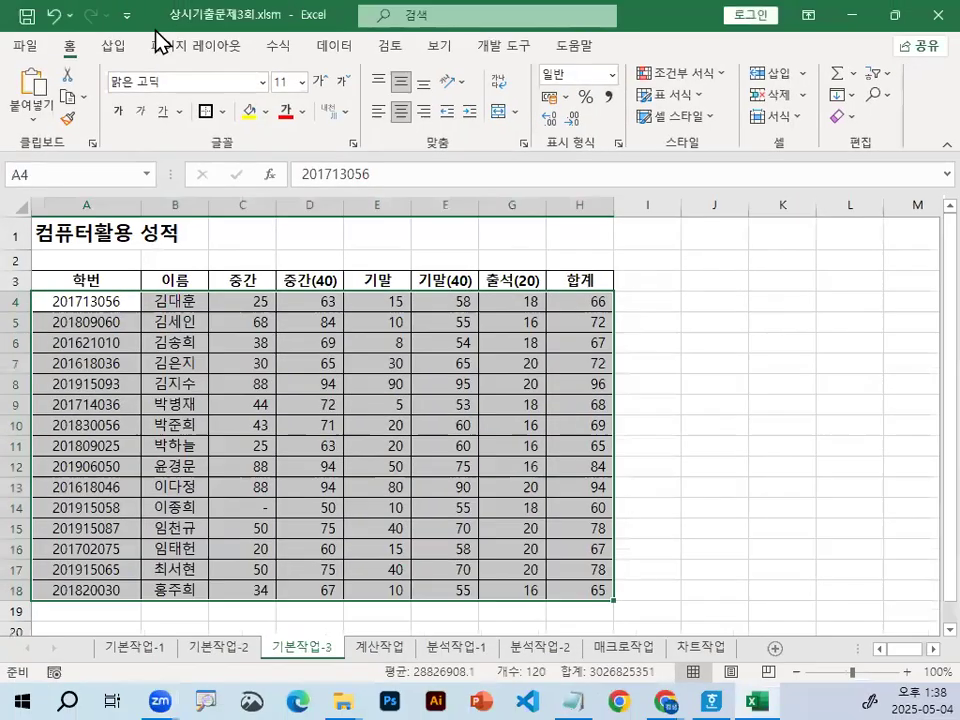
Step: Start a new conditional formatting rule for A4:H18 with the rule type 수식을 사용하여 서식을 지정할 셀 결정
left_click(720, 76)
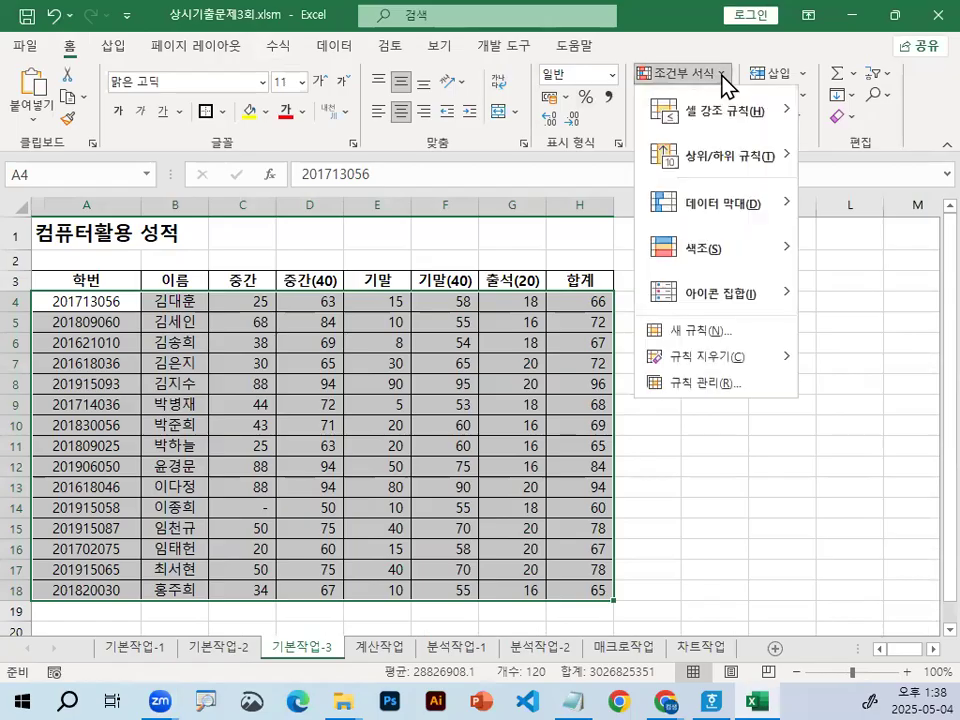
left_click(697, 331)
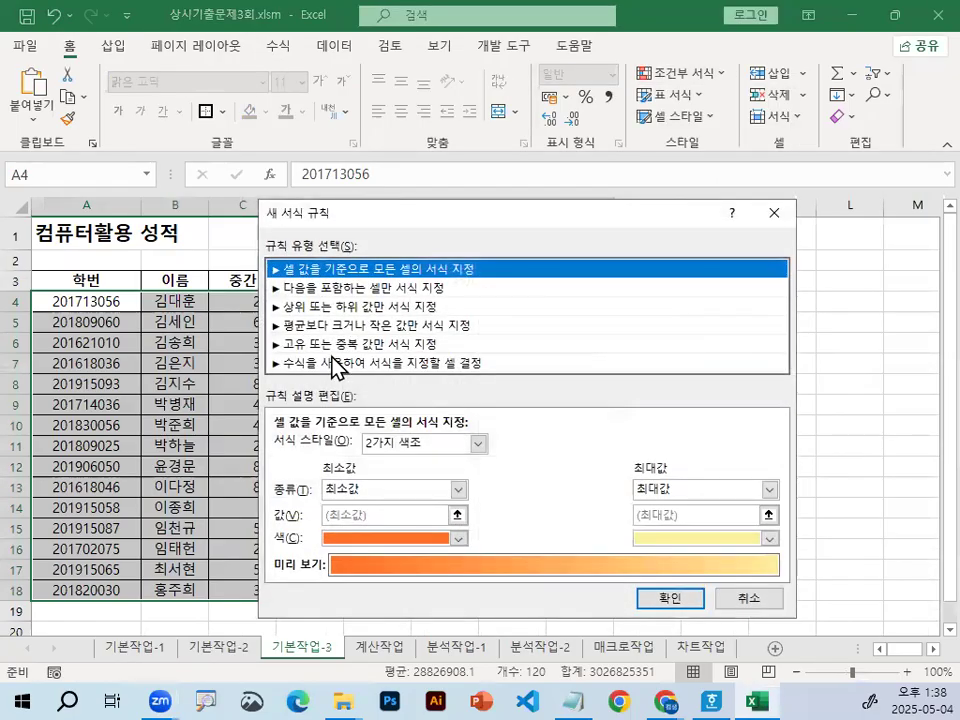
left_click(337, 362)
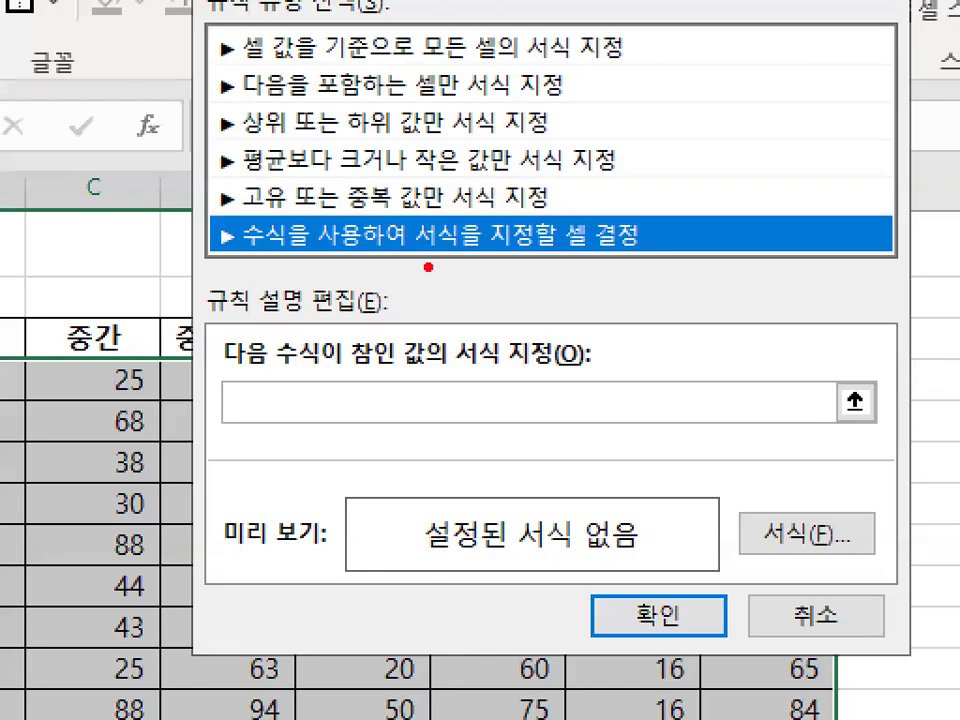
left_click_drag(340, 388, 364, 377)
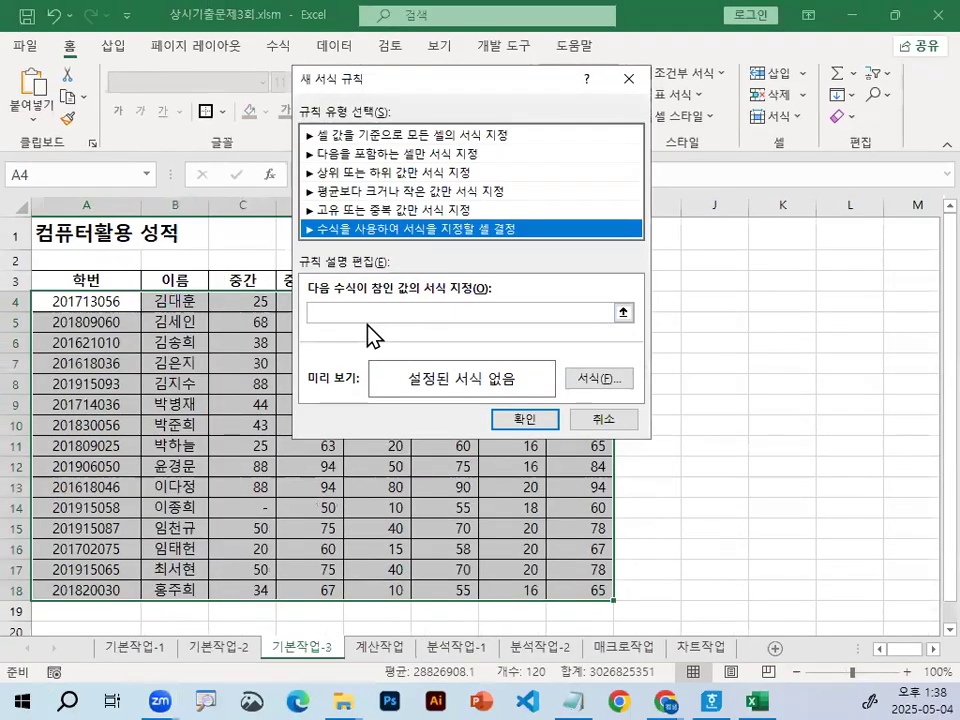
left_click(358, 402)
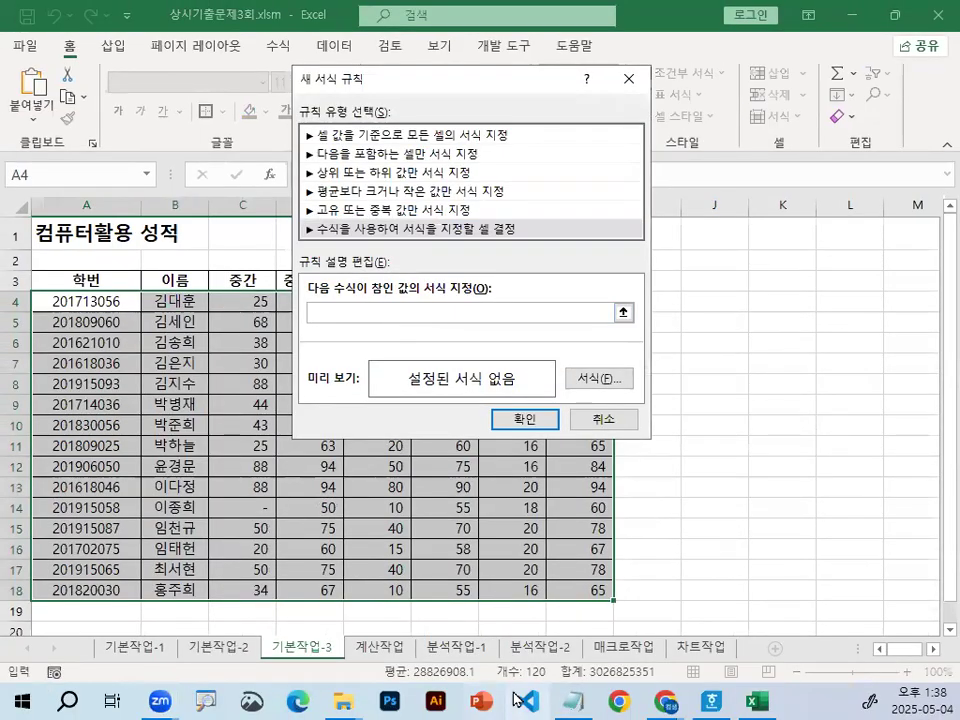
left_click(573, 701)
scroll(229, 474, "down", 3)
left_click(215, 288)
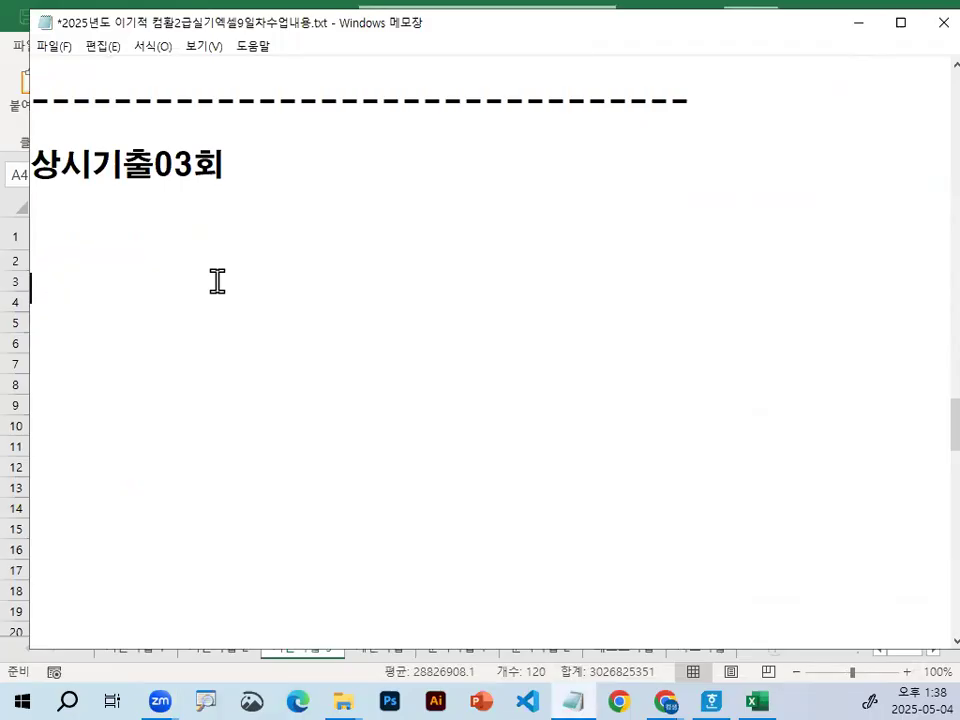
left_click(857, 22)
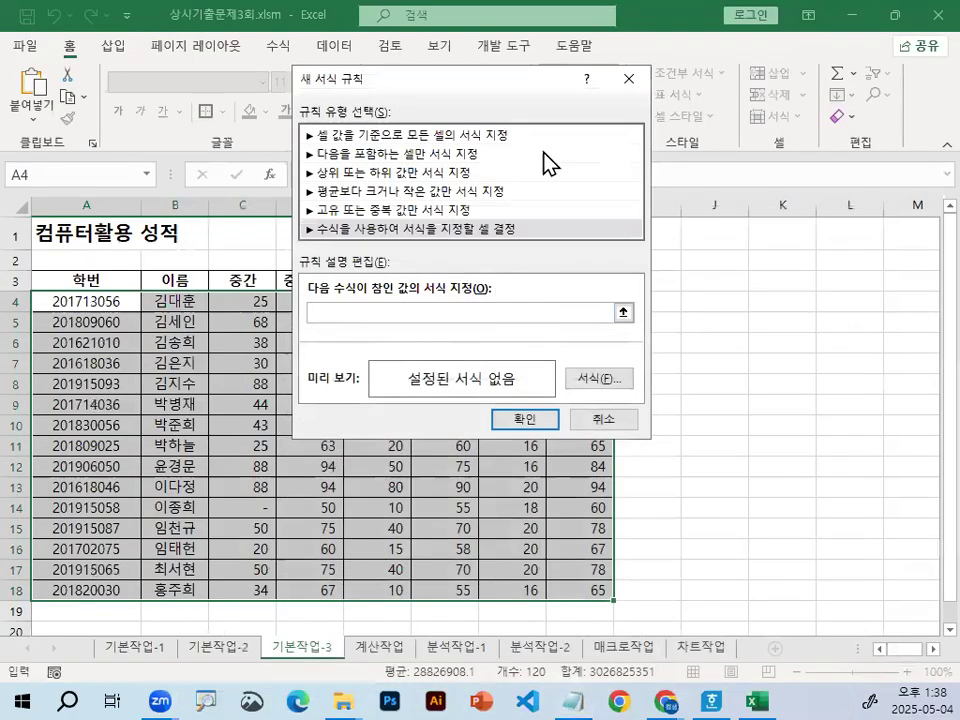
Step: Move the new formatting rule dialog so that it leaves the first columns of the score table uncovered
left_click_drag(492, 84, 913, 84)
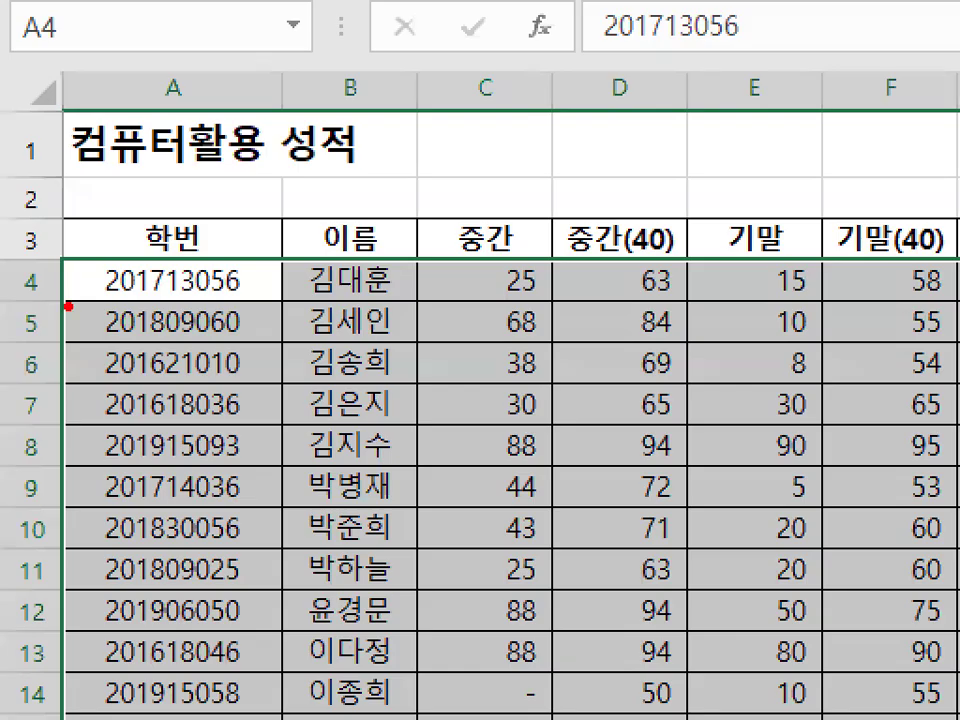
mouse_move(283, 302)
left_mouse_down()
mouse_move(56, 304)
mouse_move(258, 296)
left_mouse_up()
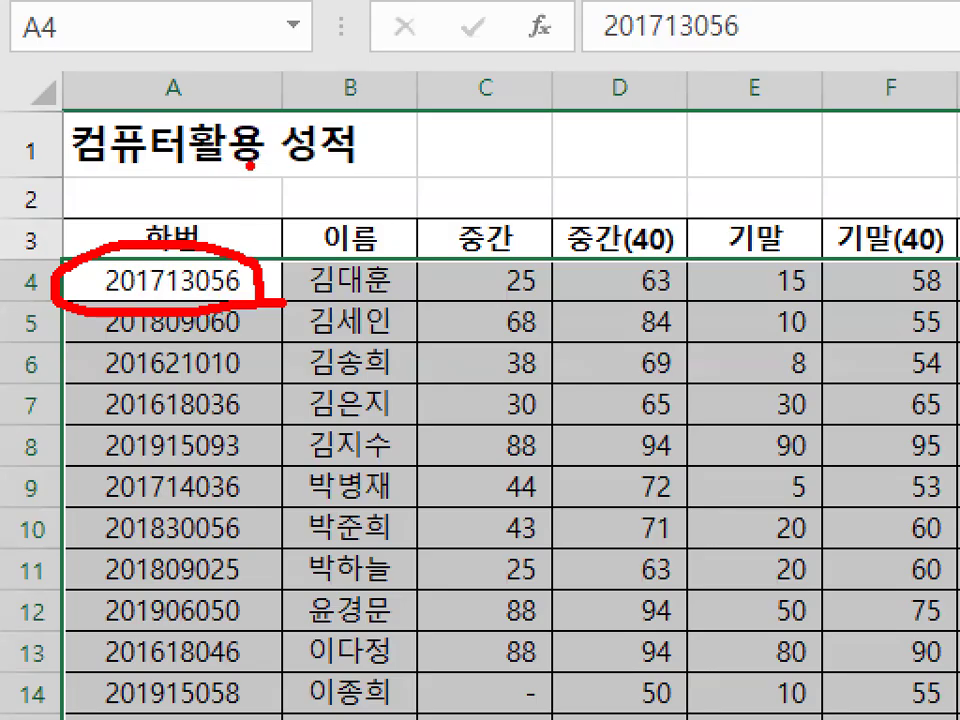
mouse_move(172, 282)
left_mouse_down()
mouse_move(115, 300)
mouse_move(132, 252)
mouse_move(168, 292)
left_mouse_up()
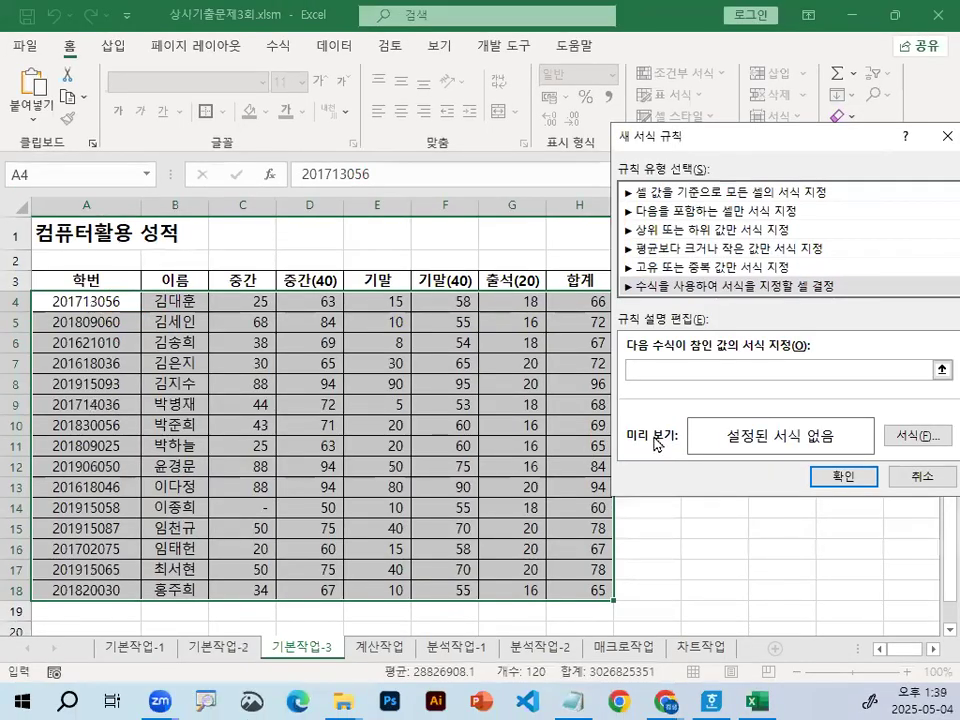
left_click_drag(795, 140, 615, 87)
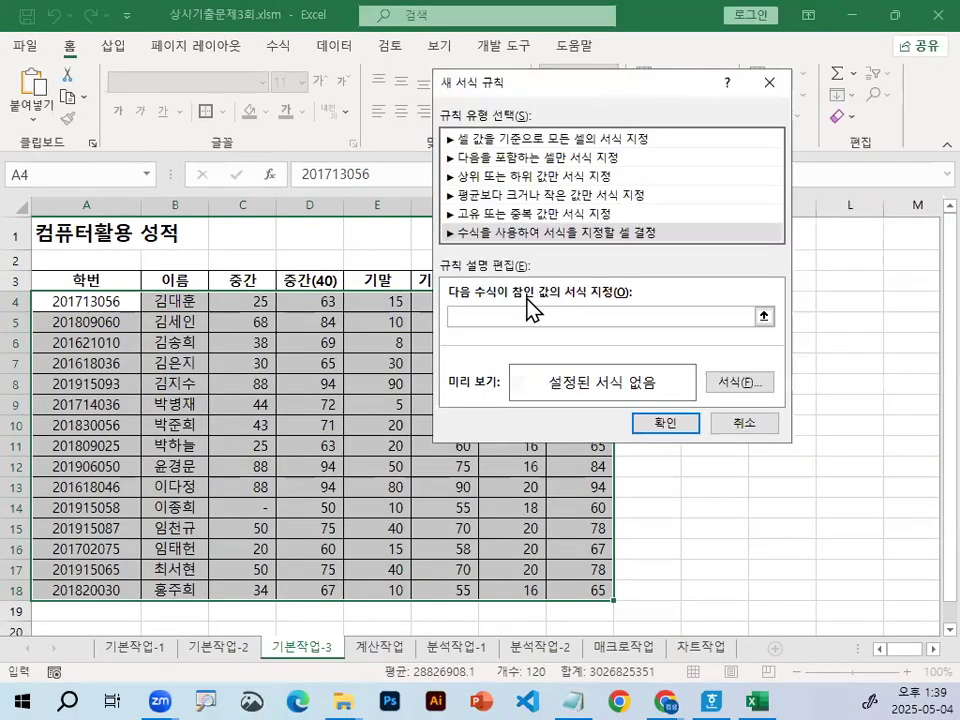
Step: Switch to the Notepad class notes and begin a line below 상시기출03회 with "행전체 대해서 서식 ->"
key("alt+Tab")
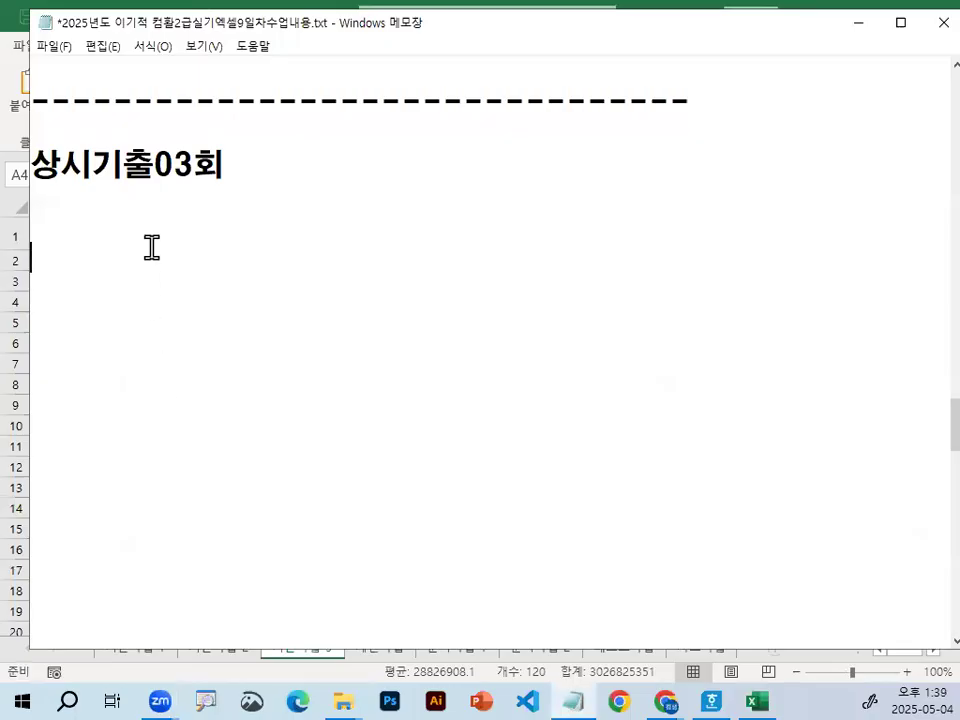
type("행전에")
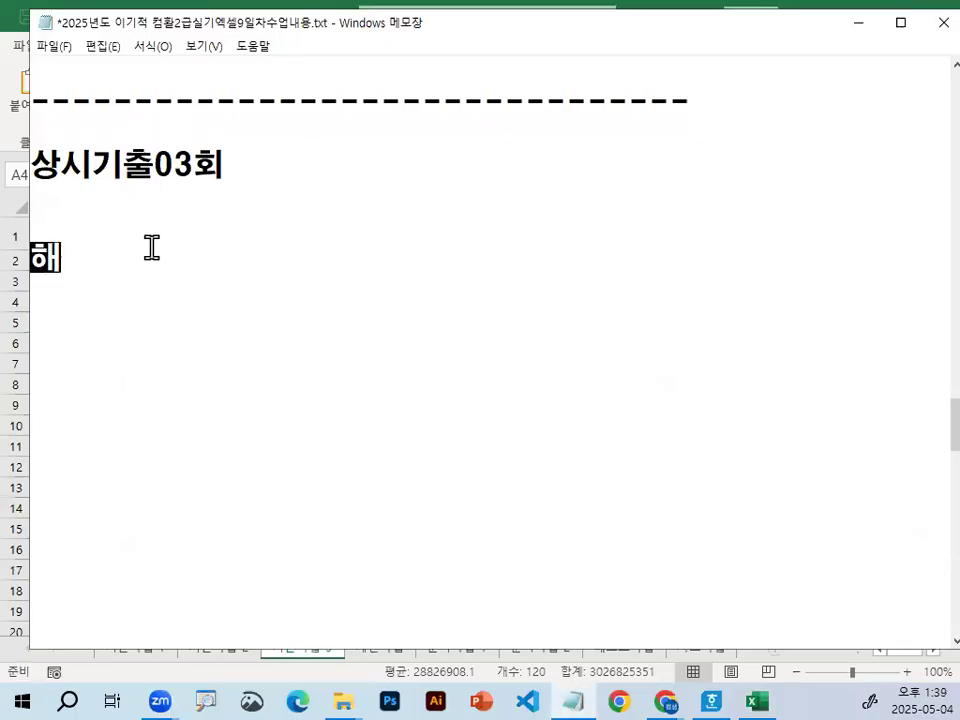
key("BackSpace")
key("BackSpace")
type("ㅇ")
key("BackSpace")
key("BackSpace")
type("ㅊ")
key("BackSpace")
type("전체 애해")
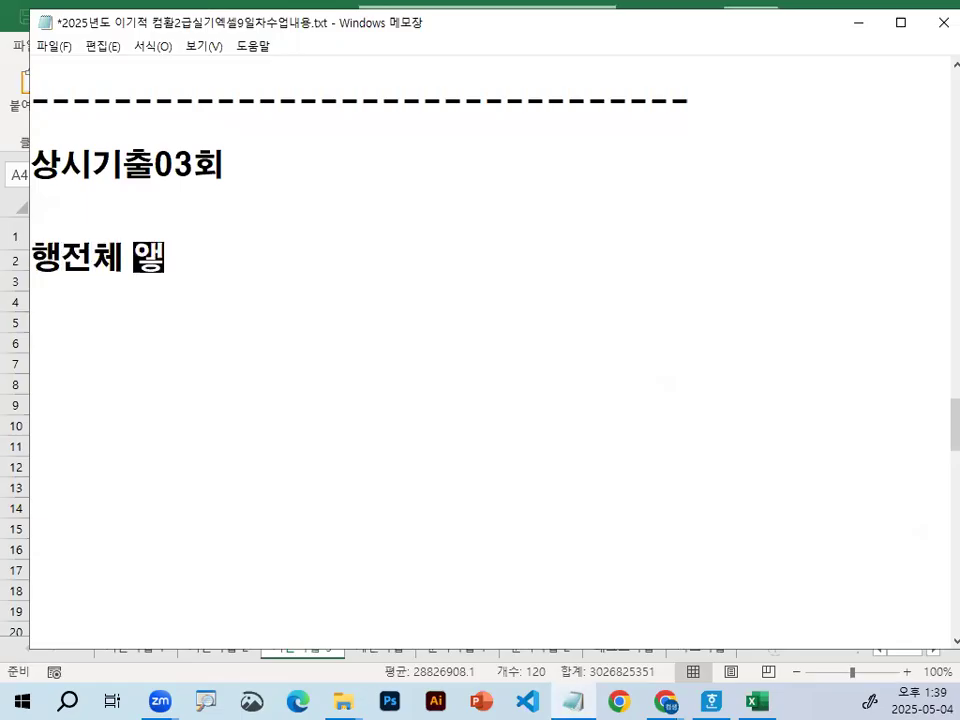
key("BackSpace")
key("BackSpace")
key("BackSpace")
type("대")
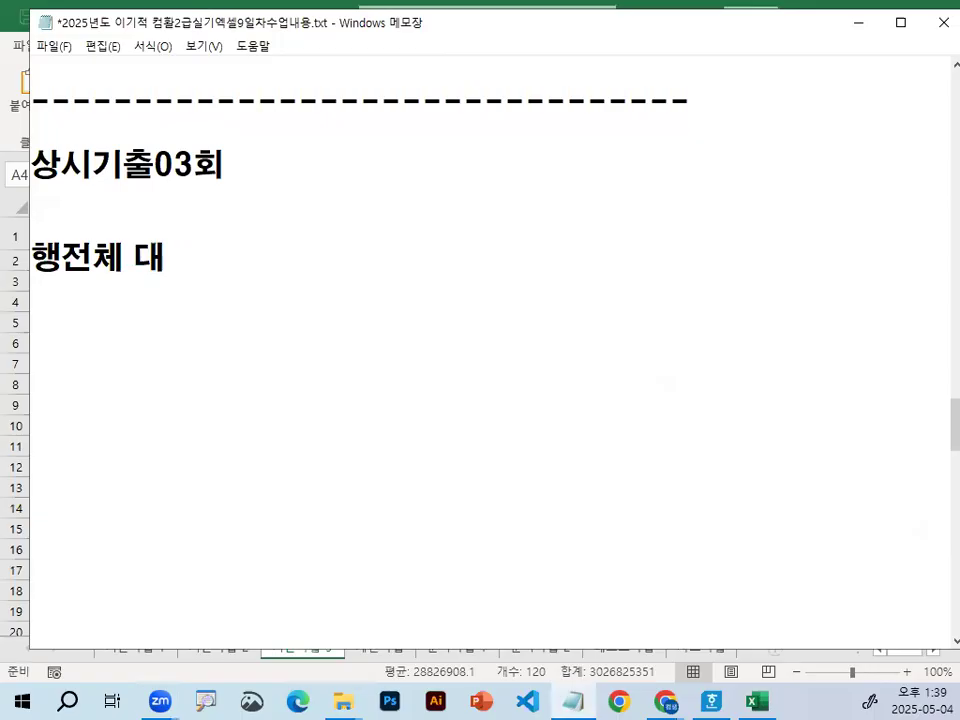
type("해서")
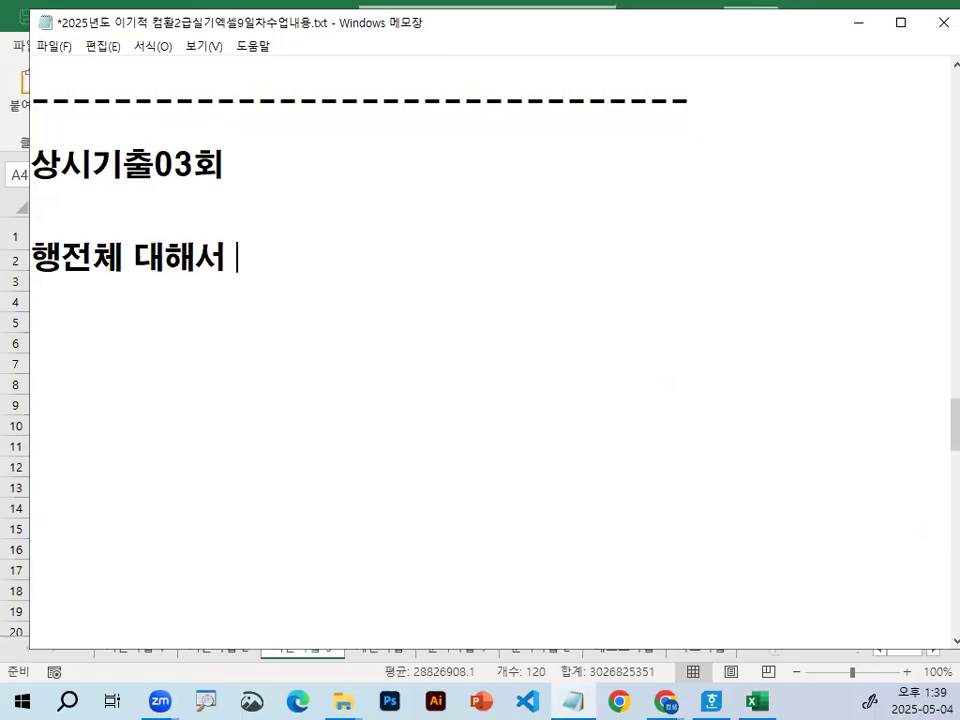
type(" 서")
key("BackSpace")
key("BackSpace")
type("서식")
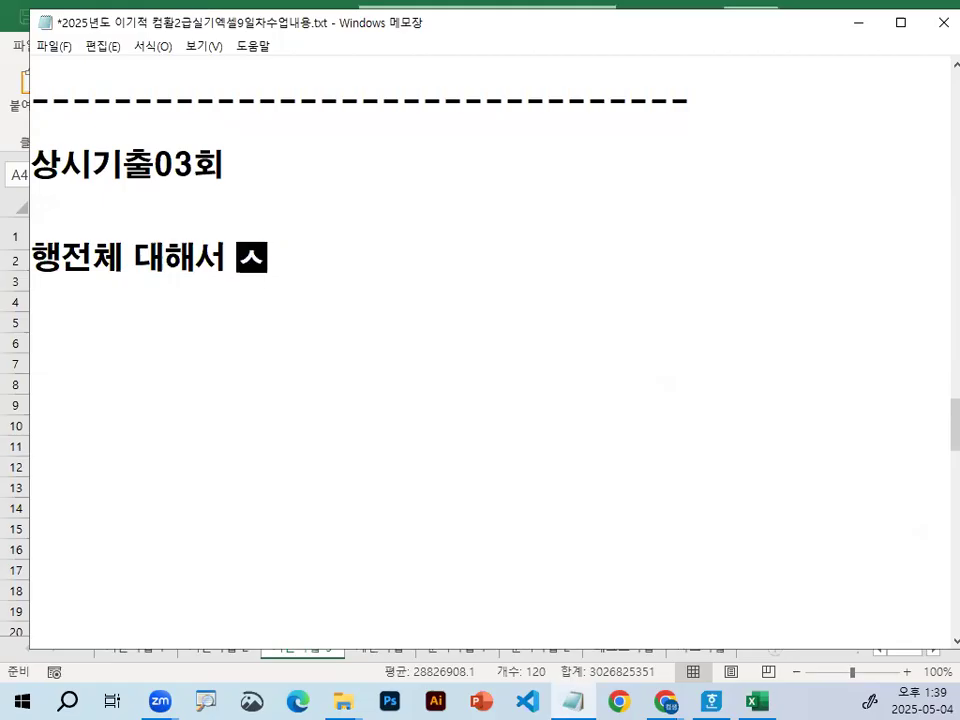
type(" -.")
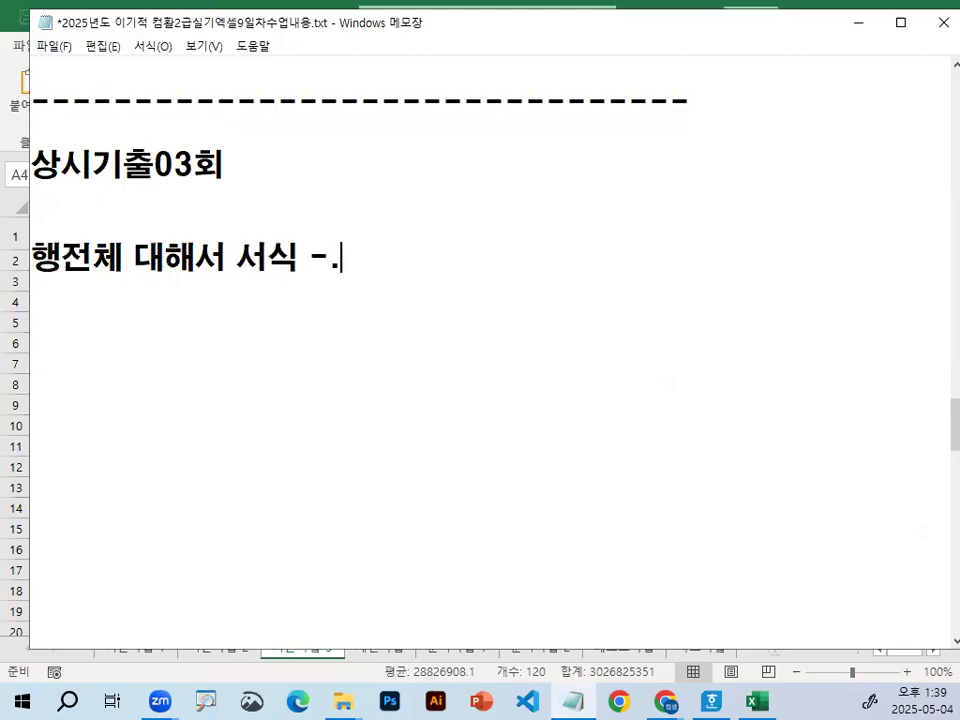
type(">")
Step: Complete the note line after the arrow with "행고정해제 F4 2번" and start a new line
type(" 행조")
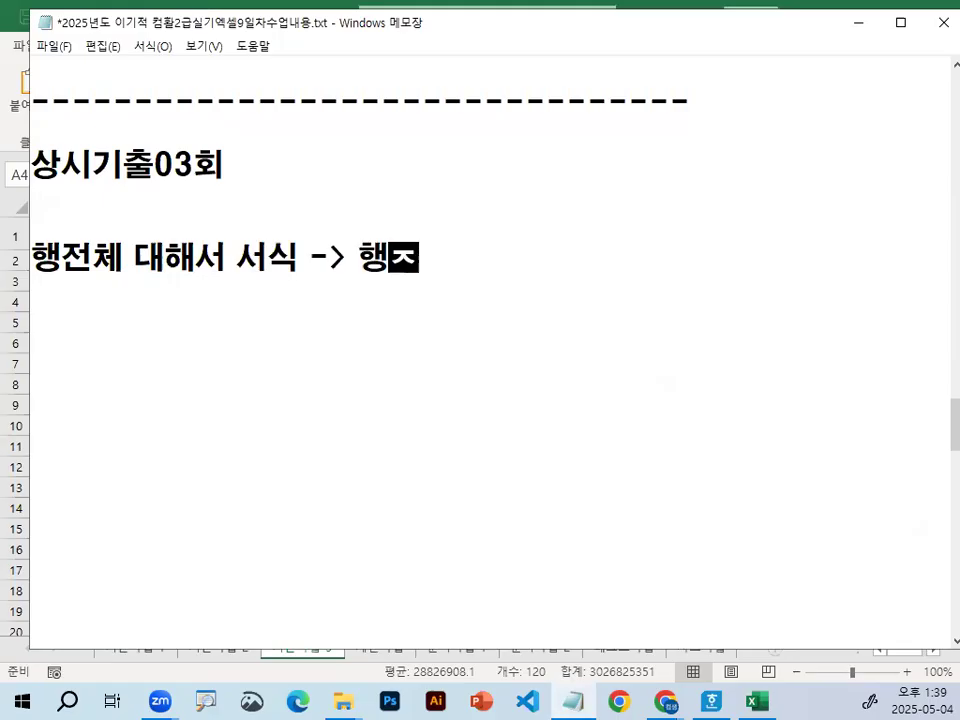
key("BackSpace")
key("BackSpace")
type("고엊으")
key("BackSpace")
key("BackSpace")
key("BackSpace")
type("정")
type("해제 ")
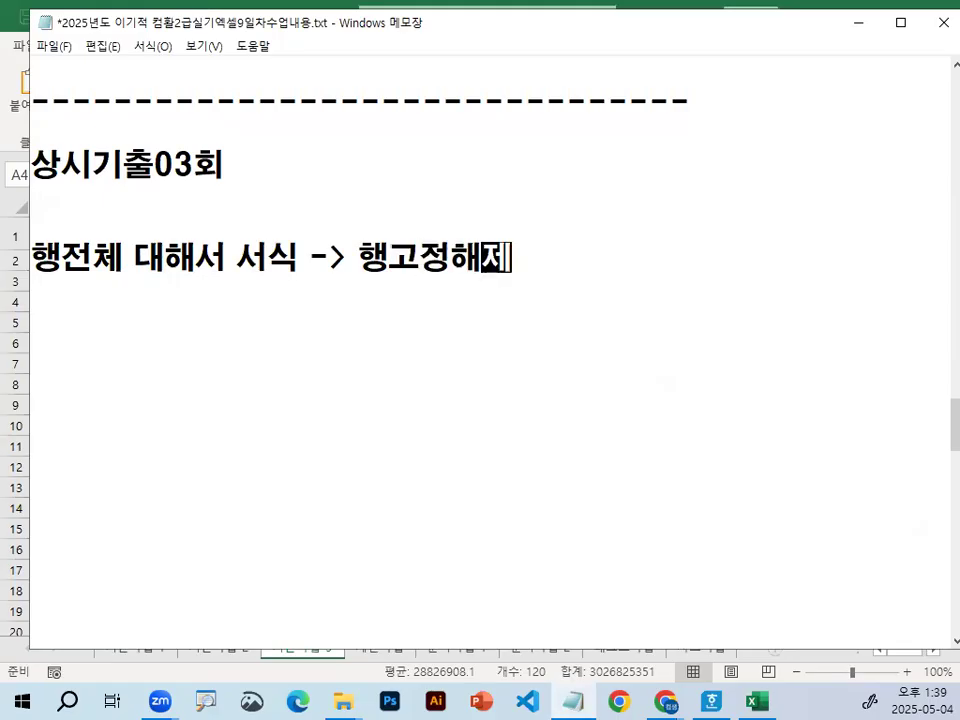
type("F4 2 ")
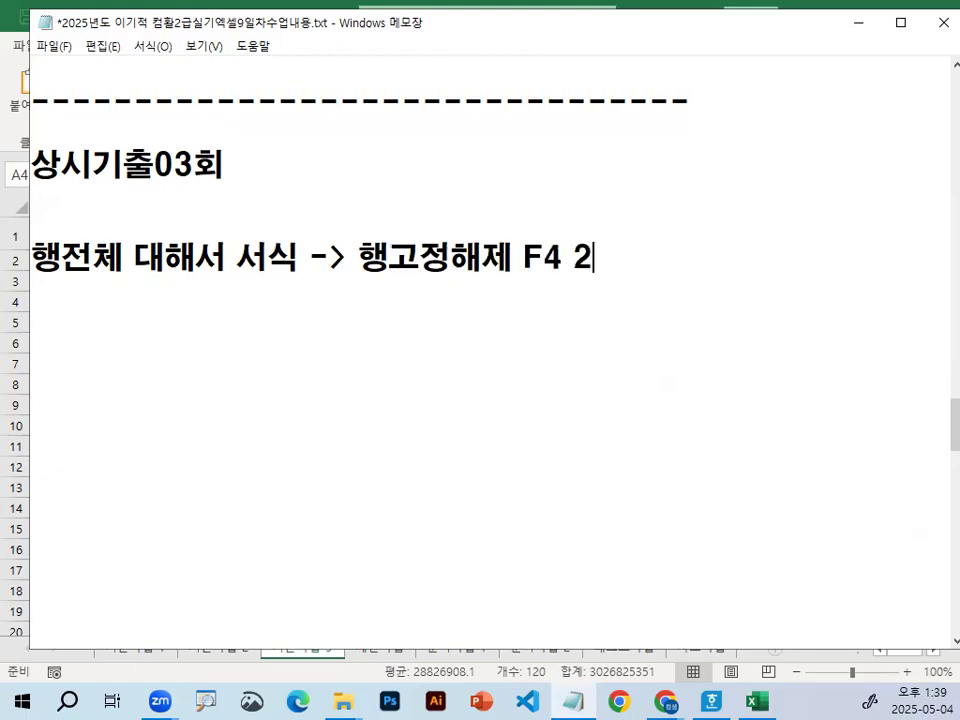
type("QJS")
key("BackSpace")
key("BackSpace")
key("BackSpace")
type("QJS")
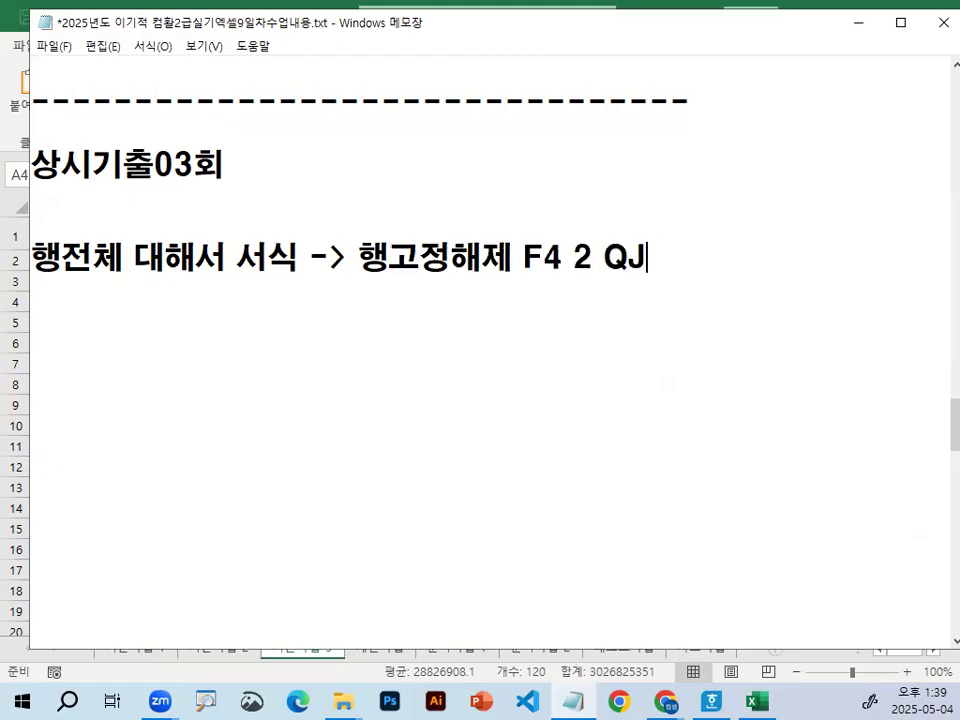
key("BackSpace")
key("BackSpace")
key("BackSpace")
type("QJ")
key("BackSpace")
key("BackSpace")
key("BackSpace")
type("qjs")
key("Return")
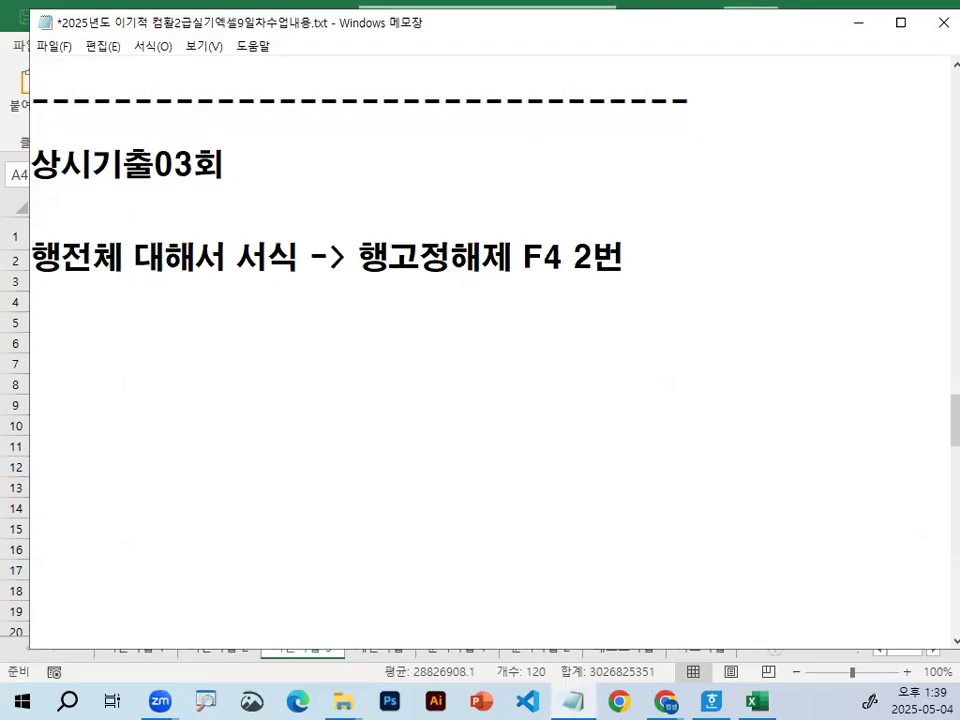
Step: Write the condition formula =LEFT(학번,4)=2019 on the line below the row-formatting note
type("=LEFT(")
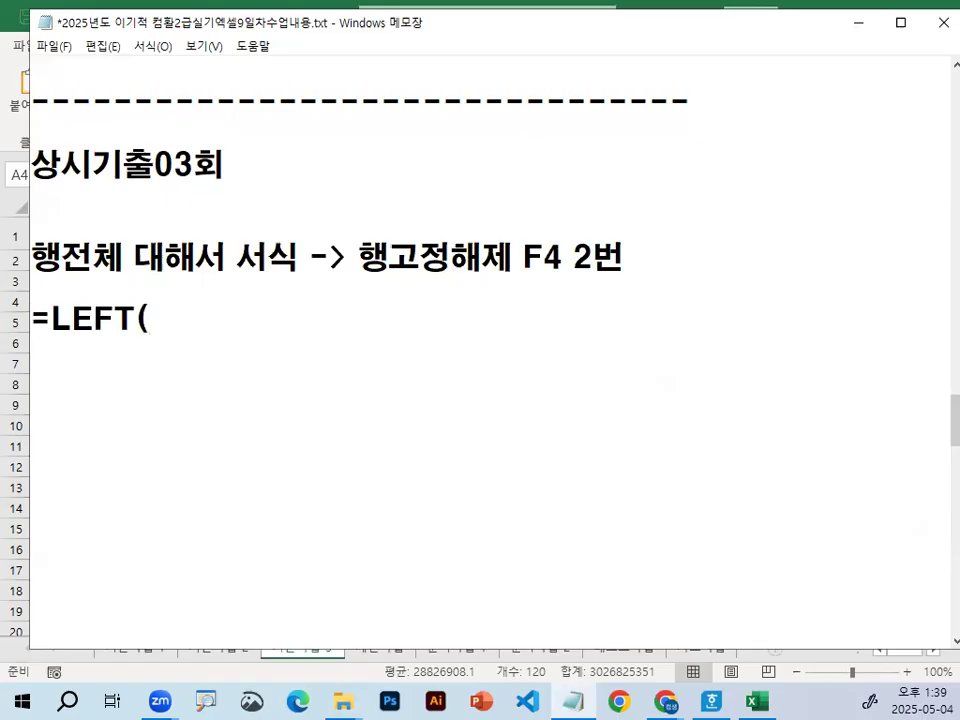
type("GK")
key("BackSpace")
key("BackSpace")
key("Hangul")
type("학번,")
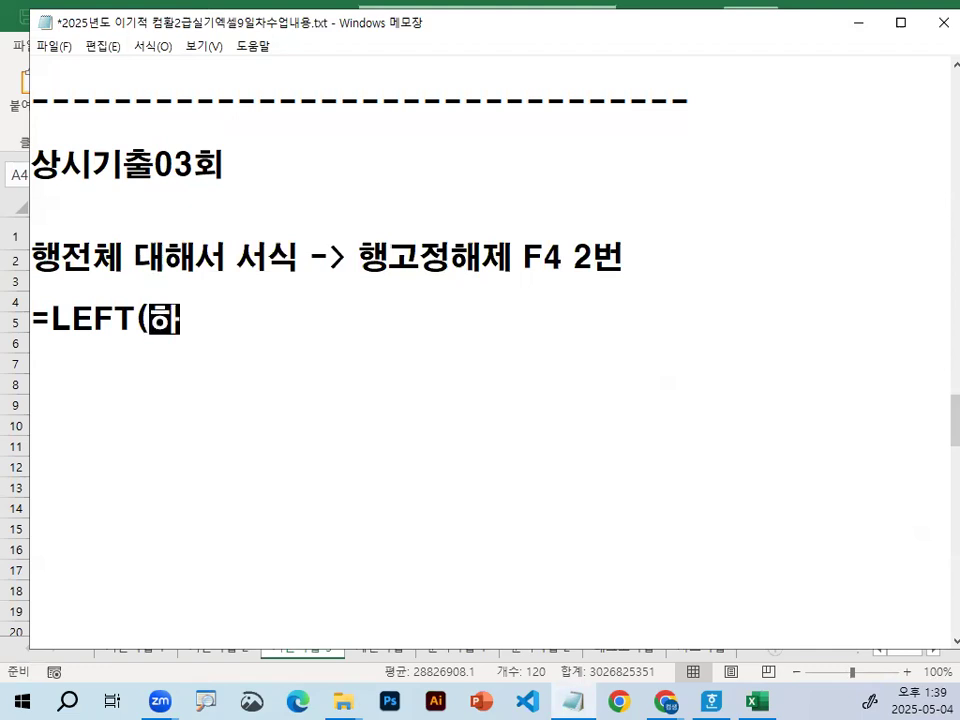
type("4")
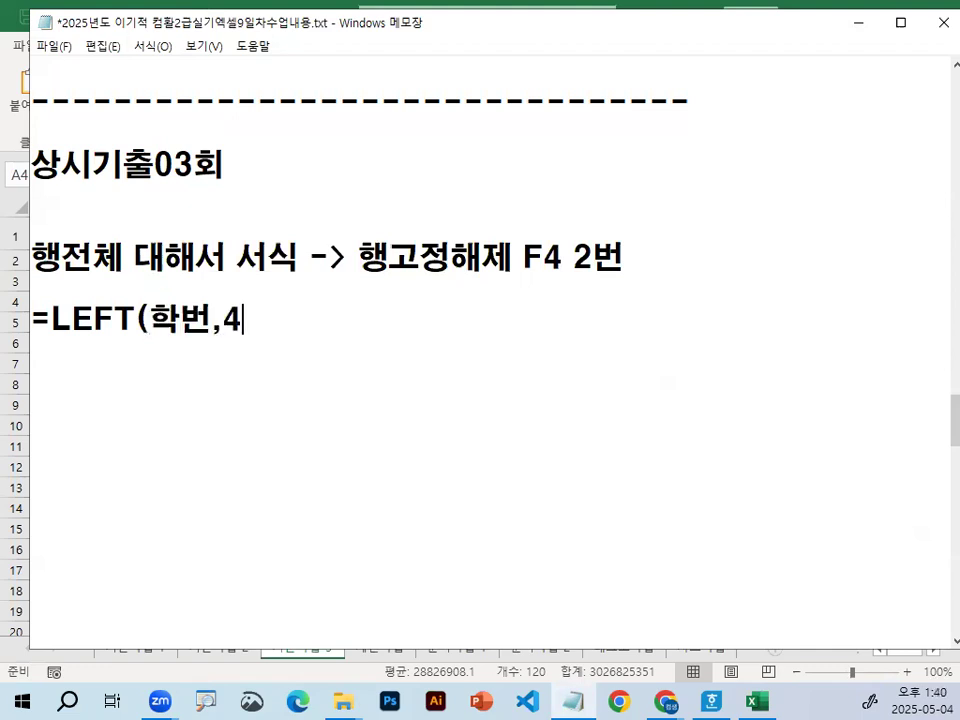
type(")=20")
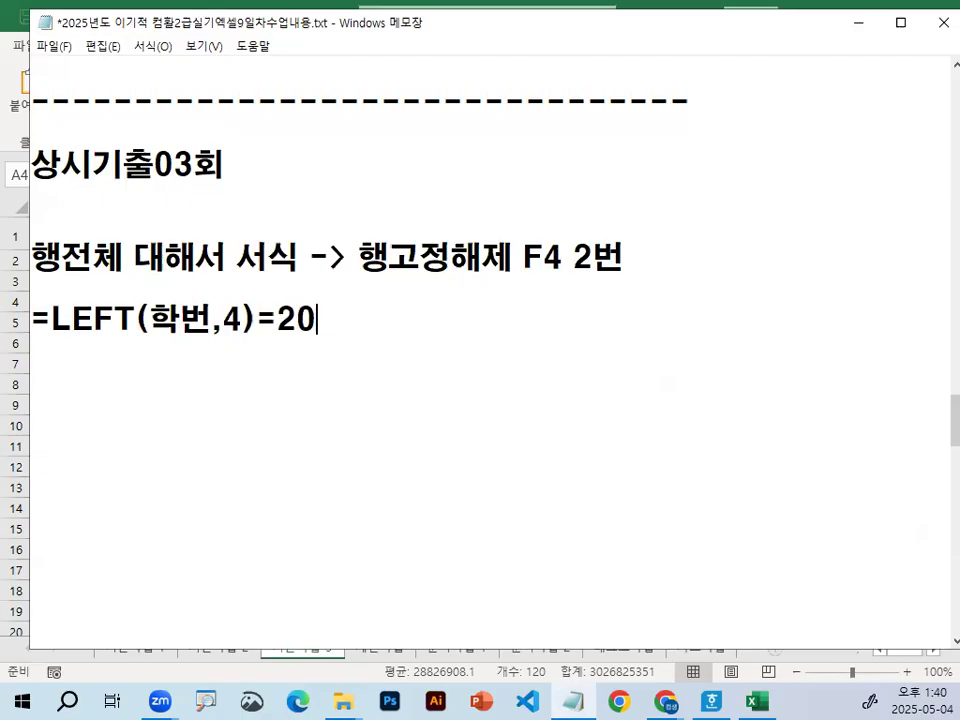
type("19")
Step: Enclose 2019 in double quotation marks so the note formula reads =LEFT(학번,4)="2019"
key("Left")
key("Left")
key("Left")
key("Left")
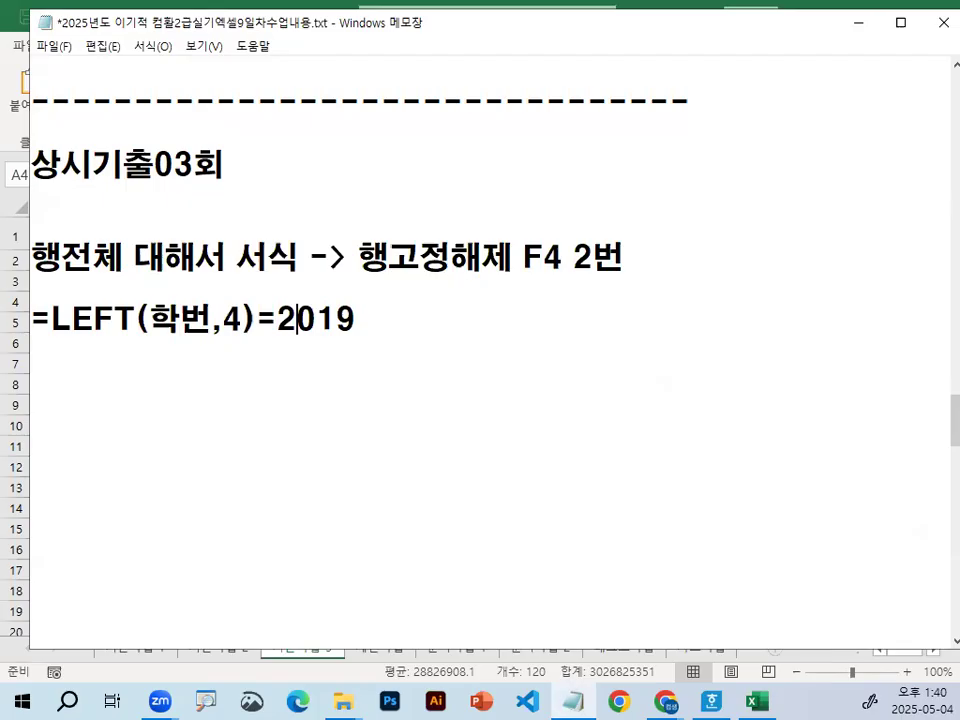
key("Left")
key("shift+Right")
key("shift+Right")
key("shift+Right")
key("shift+Right")
key("Left")
type("\"")
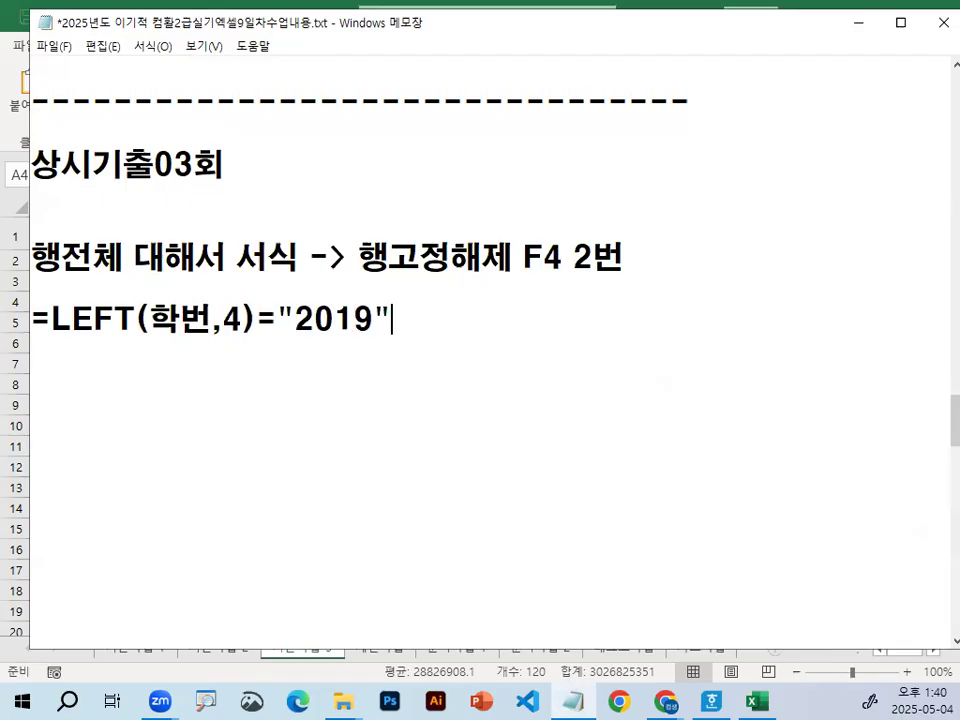
Step: Review the quoted year criterion and the LEFT arguments in the note formula
key("Up")
key("Right")
key("Right")
key("Right")
key("Right")
key("Right")
key("Right")
key("Right")
key("Right")
key("Right")
key("Right")
key("Right")
key("Right")
key("Right")
key("shift+Right")
key("shift+Right")
key("shift+Right")
key("shift+Right")
key("shift+Right")
key("shift+Right")
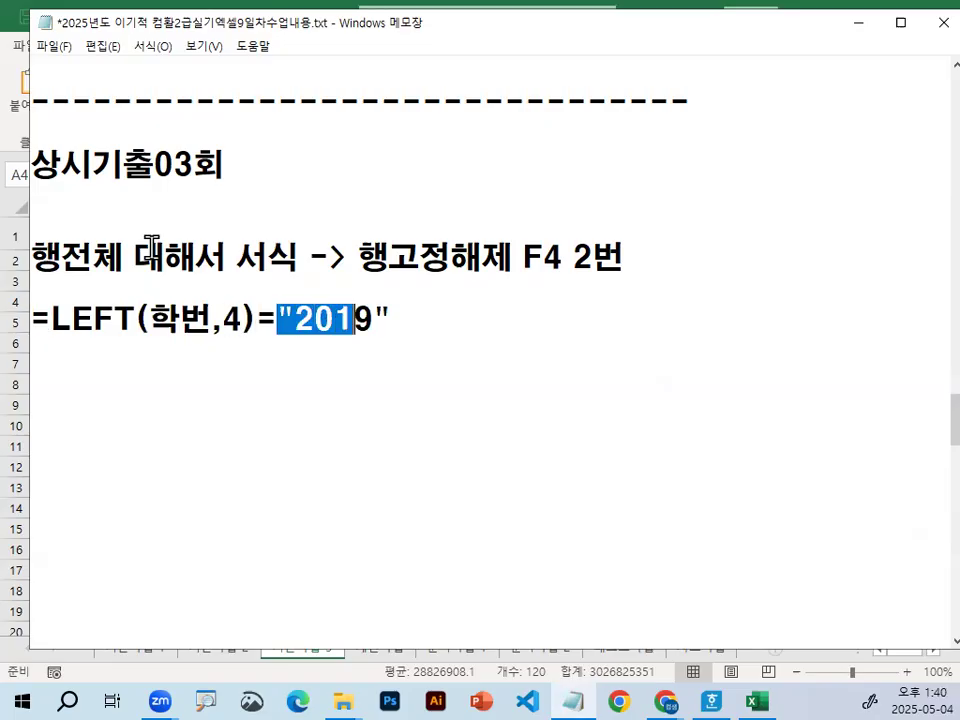
key("Left")
key("Left")
key("Left")
key("Left")
key("Left")
key("Left")
key("Left")
key("Left")
key("Left")
key("Left")
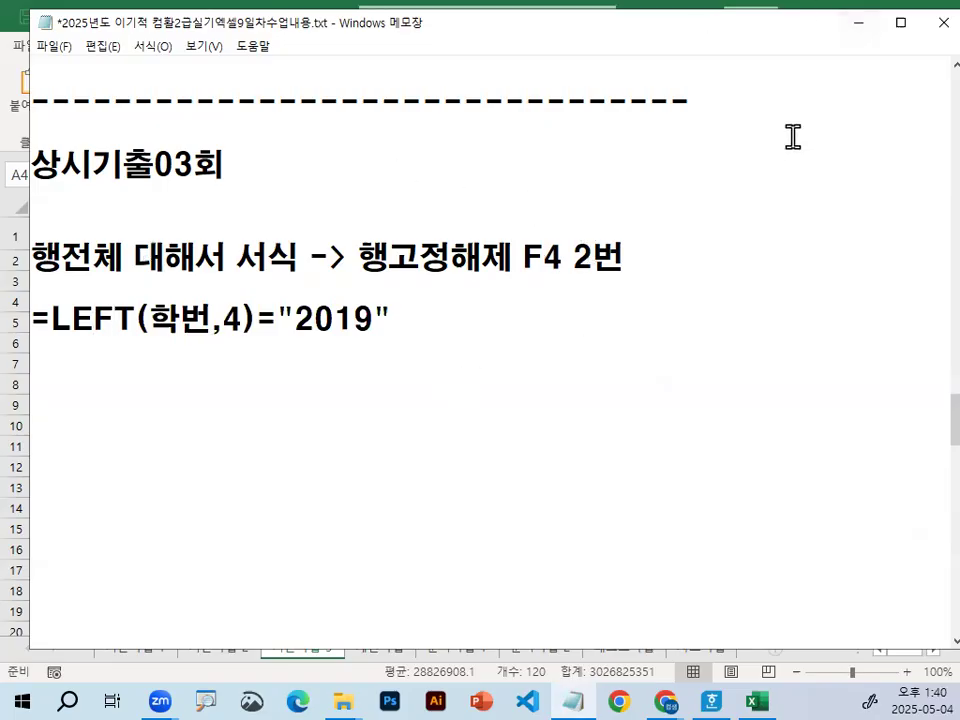
Step: Return to the new formatting rule in Excel and move its dialog clear of most of the score table
left_click(856, 24)
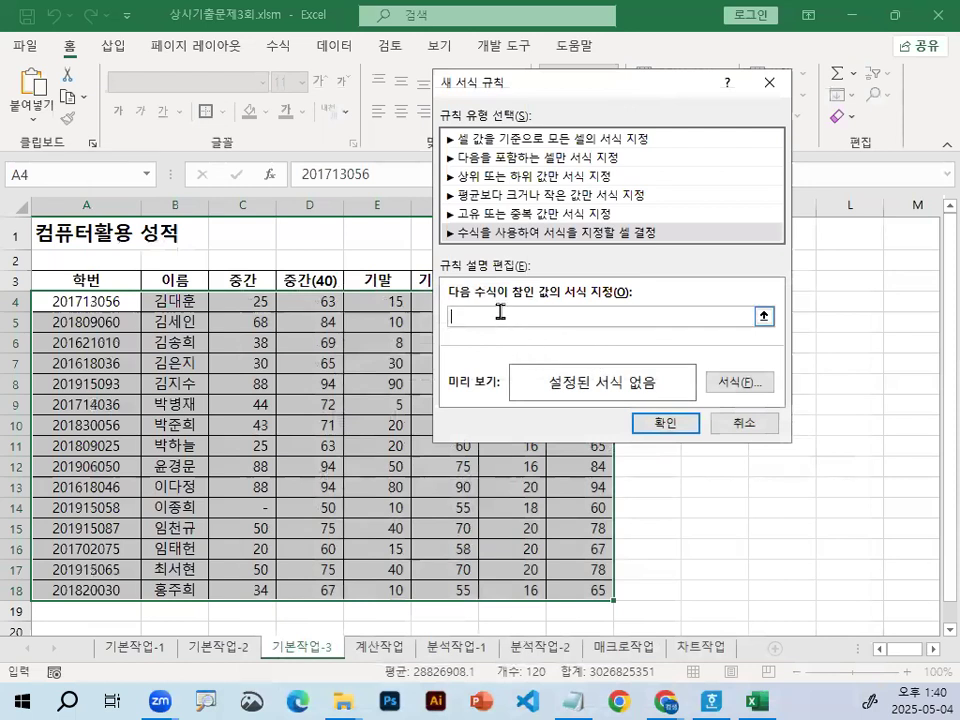
left_click_drag(551, 81, 710, 87)
key("ctrl+1")
left_click(138, 295)
left_click_drag(172, 311, 151, 272)
key("Escape")
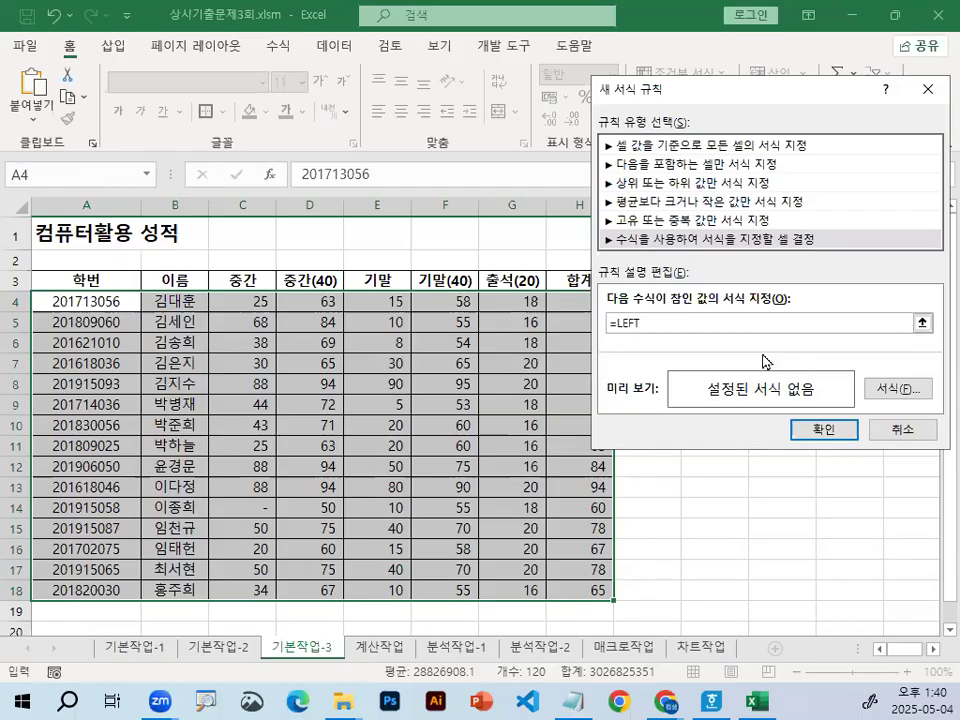
Step: Enter the rule formula =LEFT($A4,4)="2019", fixing only the column of the A4 reference
left_click(66, 304)
key("ctrl+1")
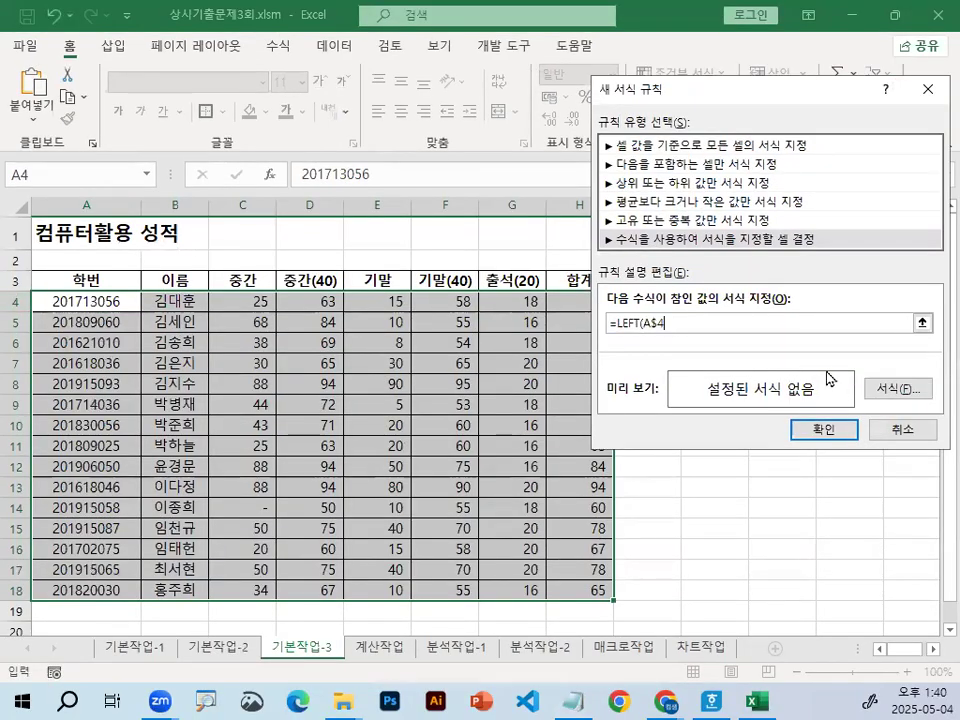
key("F4")
key("F4")
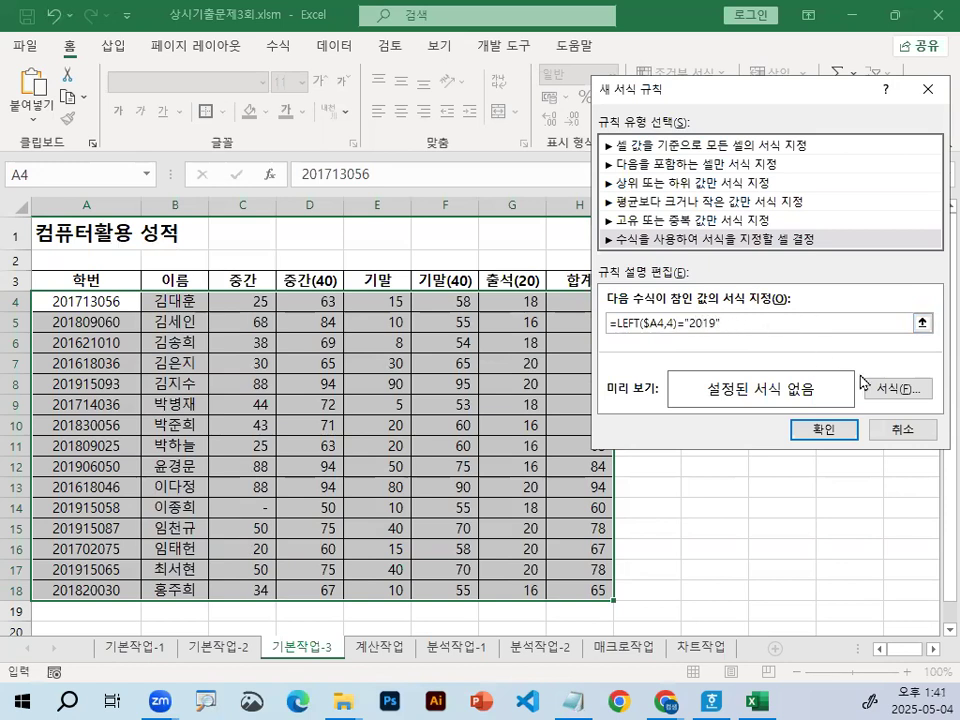
Step: Give the rule a standard red font colour, apply it and deselect the table
left_click(894, 391)
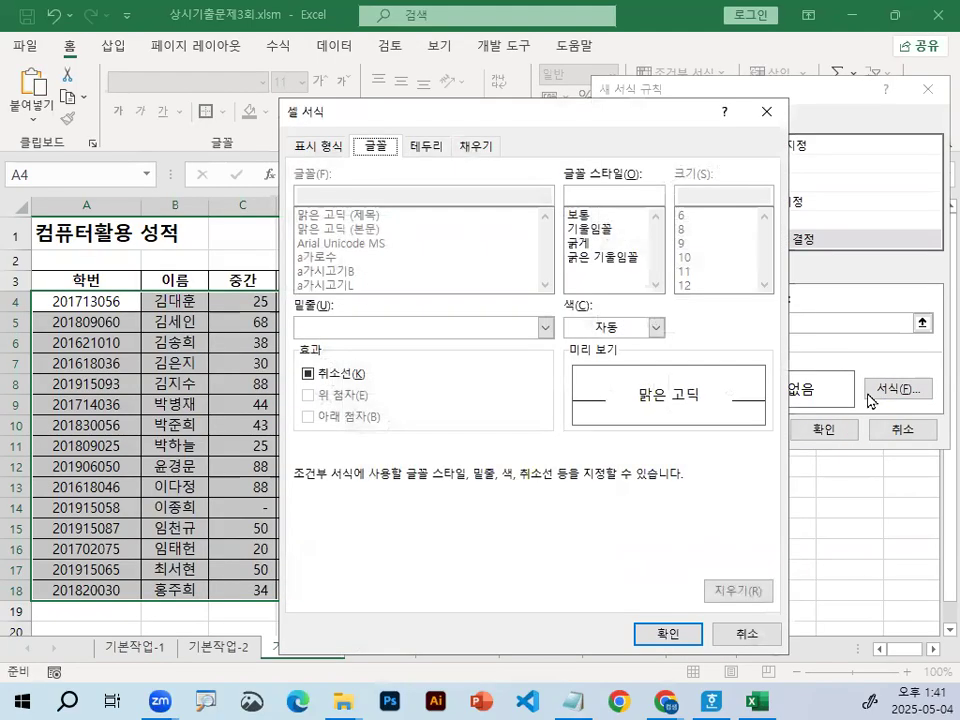
left_click(655, 327)
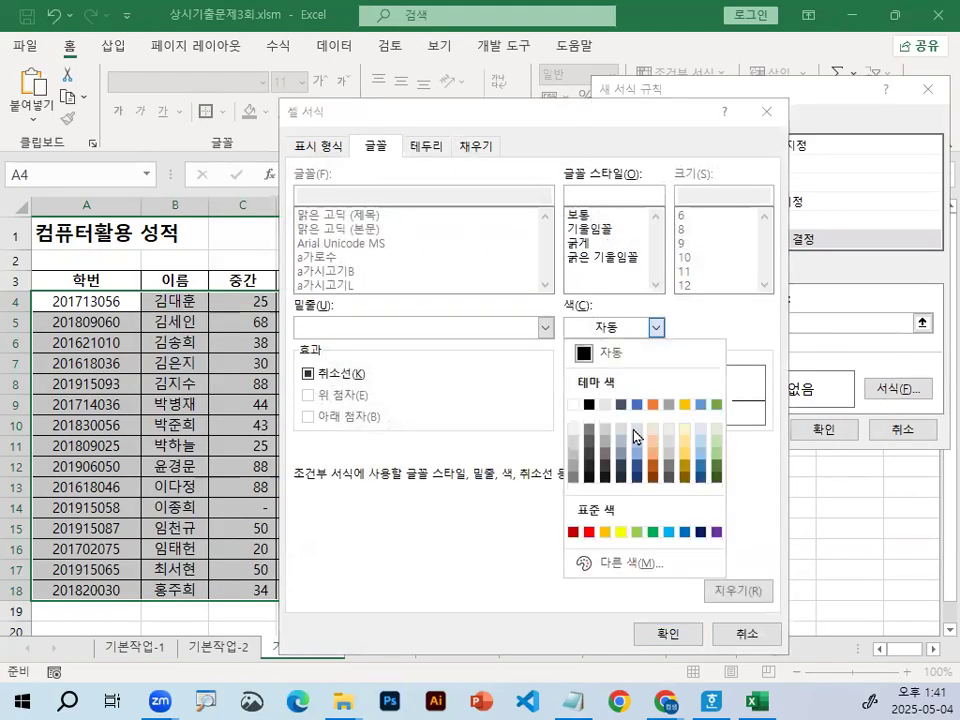
left_click(591, 532)
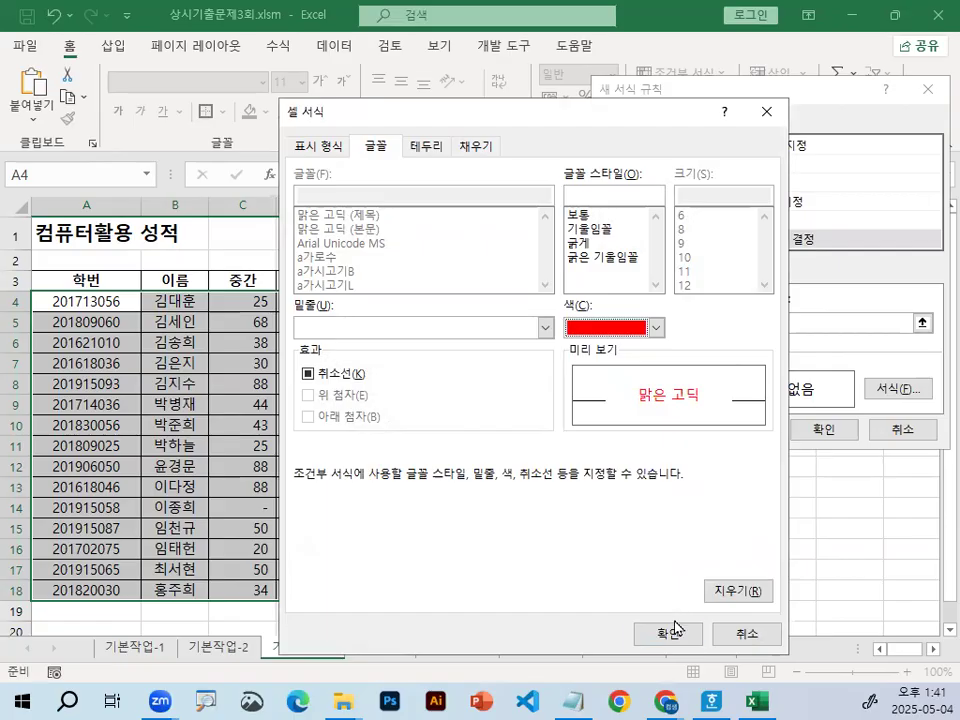
left_click(676, 631)
left_click(830, 430)
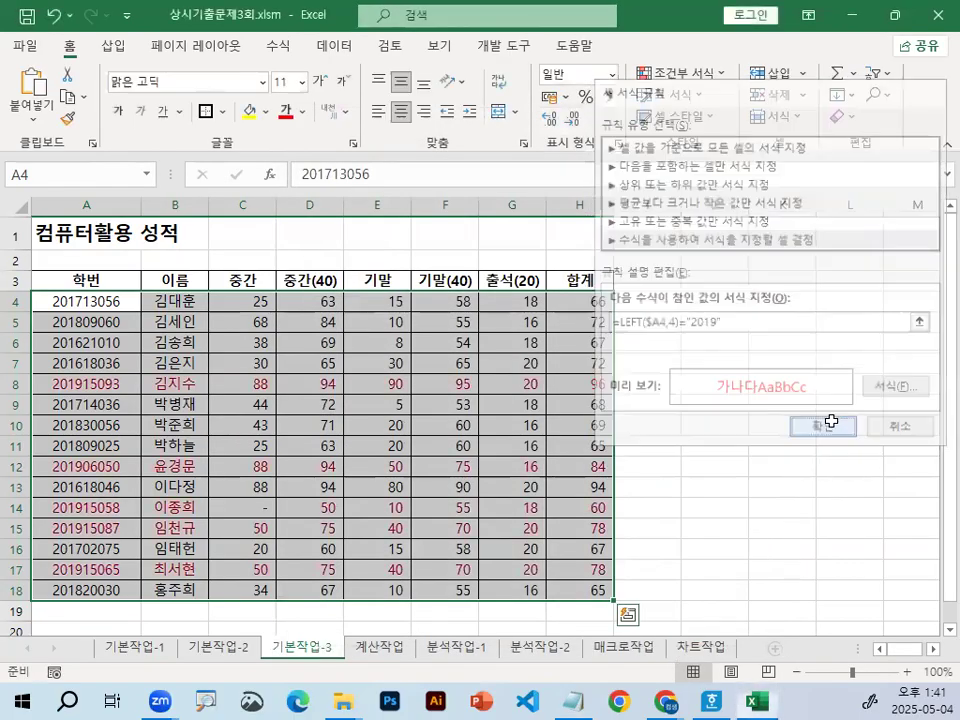
left_click(810, 408)
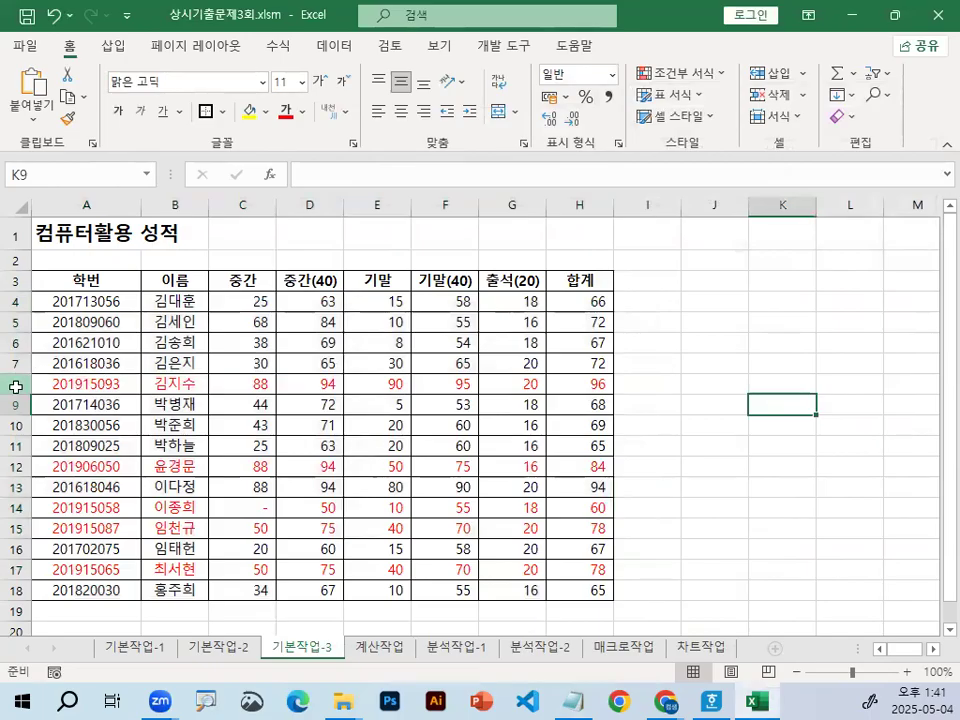
Step: Check the conditionally formatted rows 8, 12, 14, 15 and 17 in a magnified view of the sheet
left_click(17, 384)
left_click(20, 467)
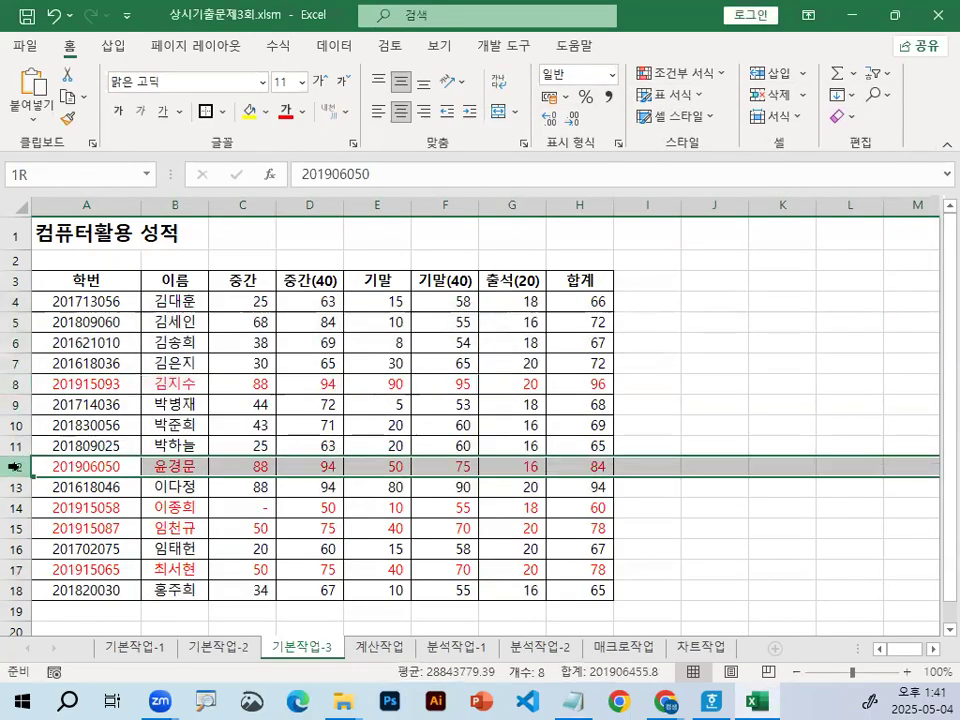
left_click(15, 507)
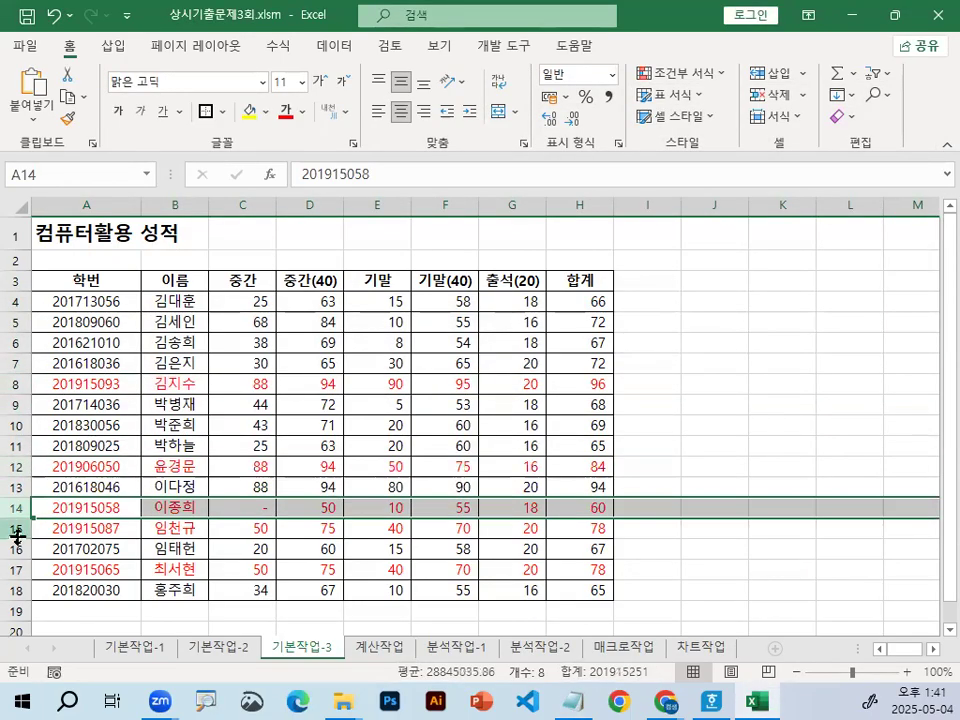
left_click(17, 527)
left_click(15, 569)
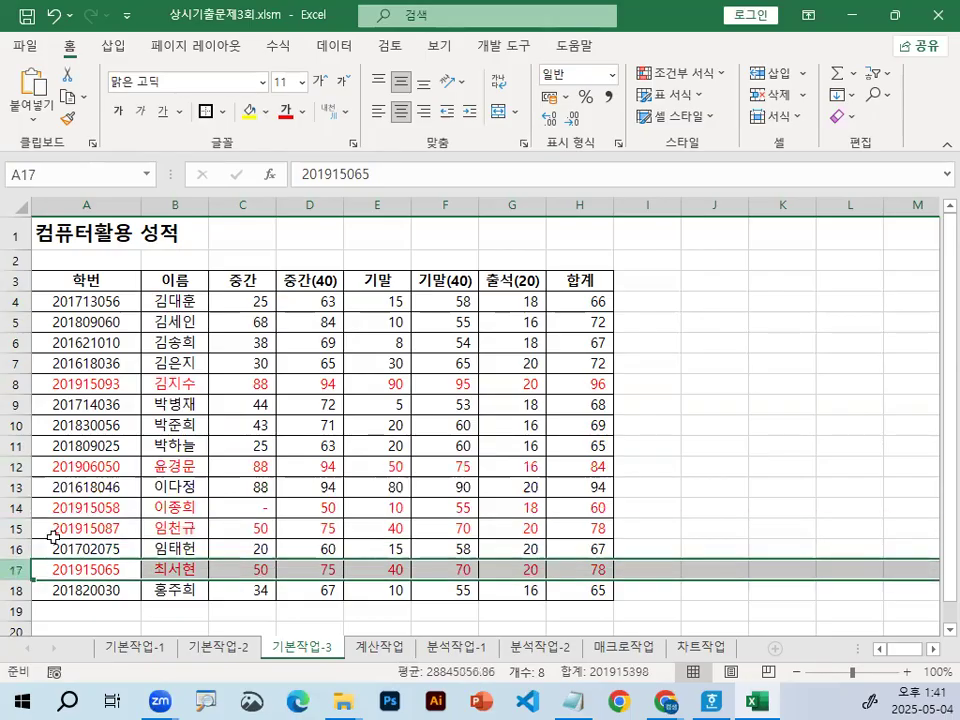
scroll(133, 467, "up", 3, "ctrl")
left_click(25, 334)
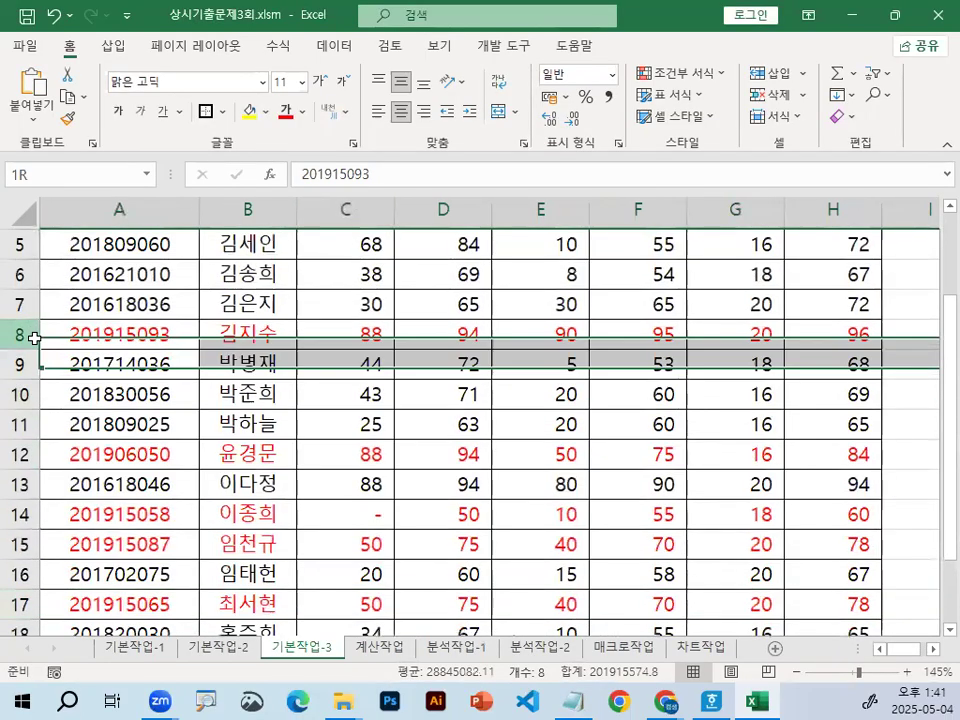
left_click(18, 454)
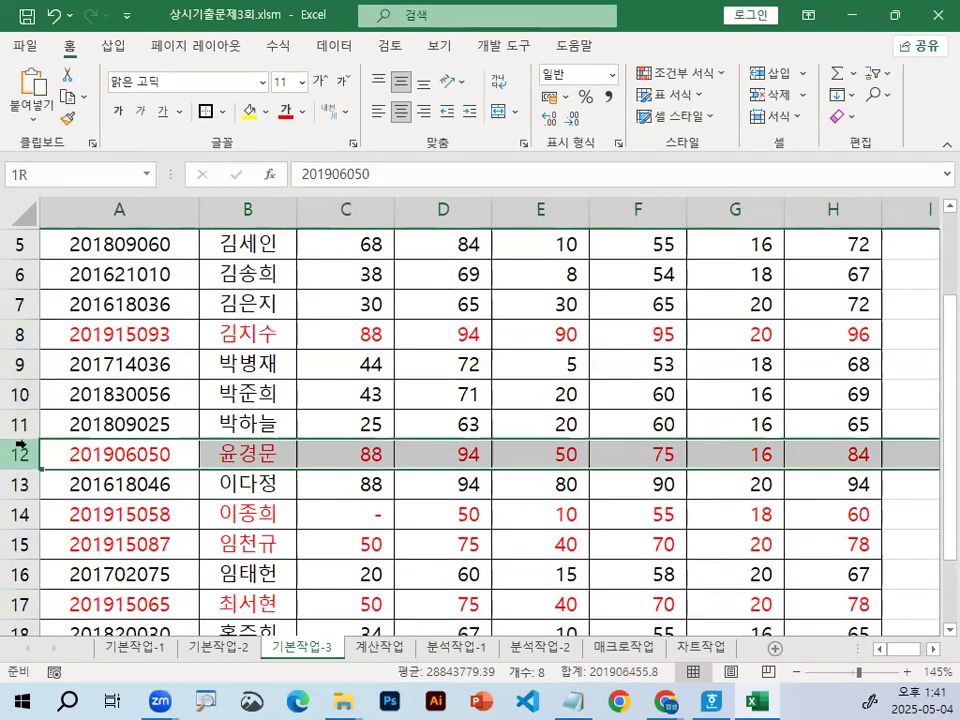
left_click(15, 510)
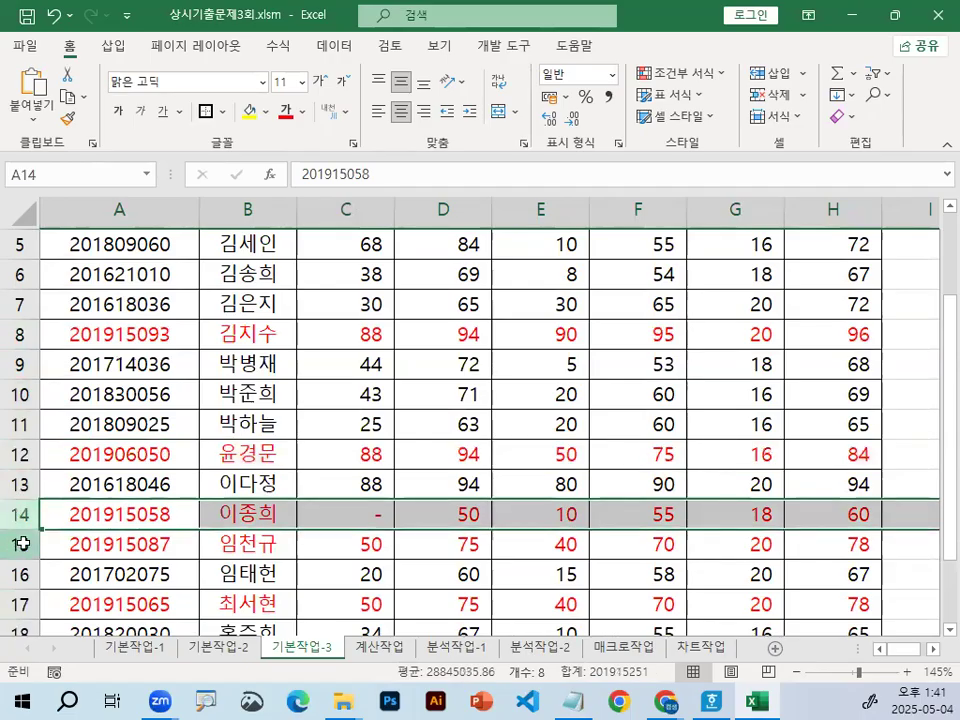
left_click(22, 544)
left_click(18, 604)
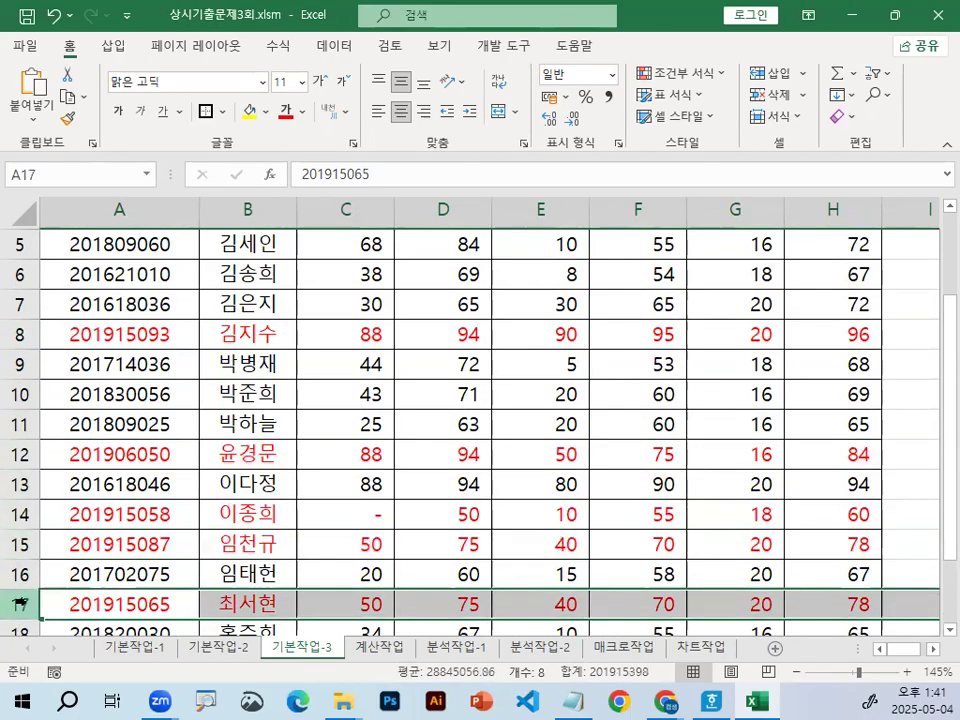
left_click(111, 334)
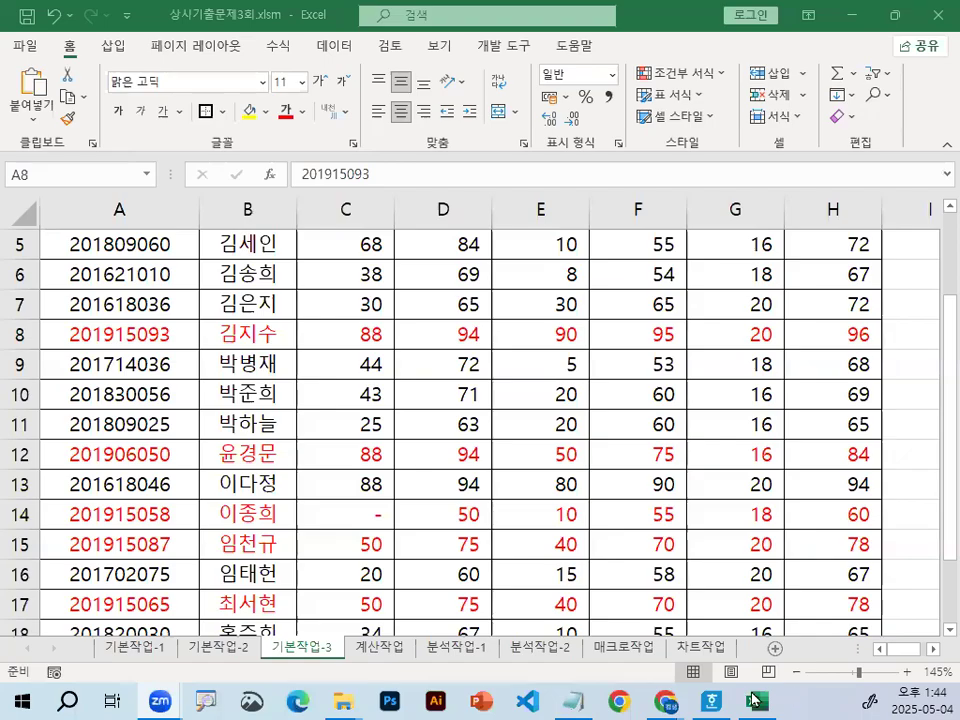
Step: Switch to the Notepad notes and review the row-formatting note and the 학번 argument of the formula
key("alt+Tab")
left_click_drag(33, 258, 266, 258)
left_click_drag(386, 258, 622, 262)
left_click_drag(150, 320, 188, 318)
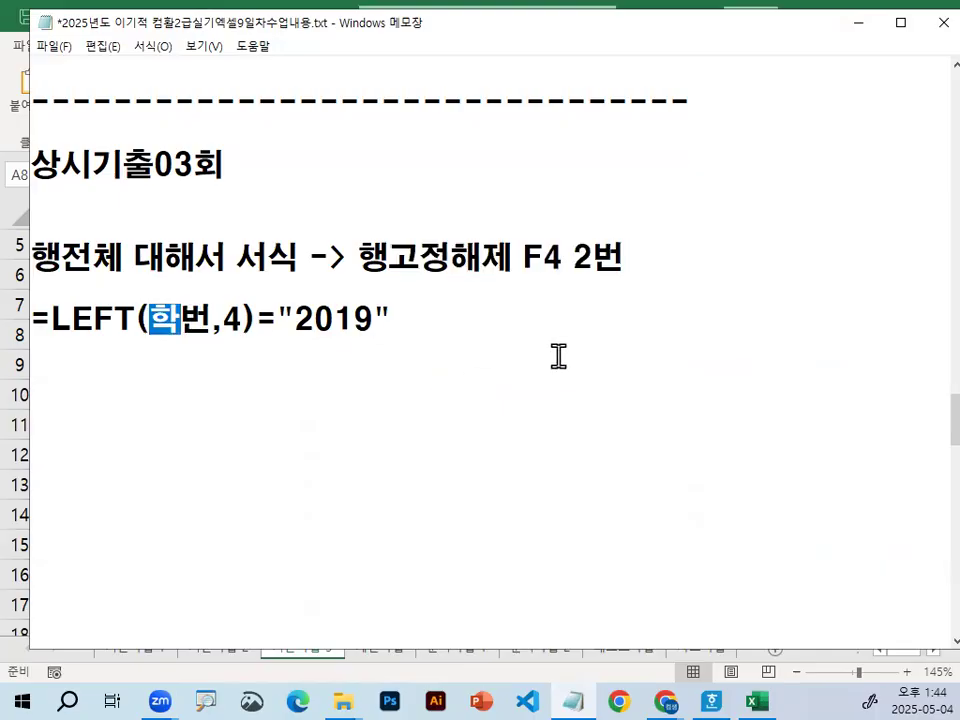
Step: Switch back to Excel and mark up the first 학번 value in A4 and its row on a zoomed view
key("alt+Tab")
scroll(42, 316, "up", 2)
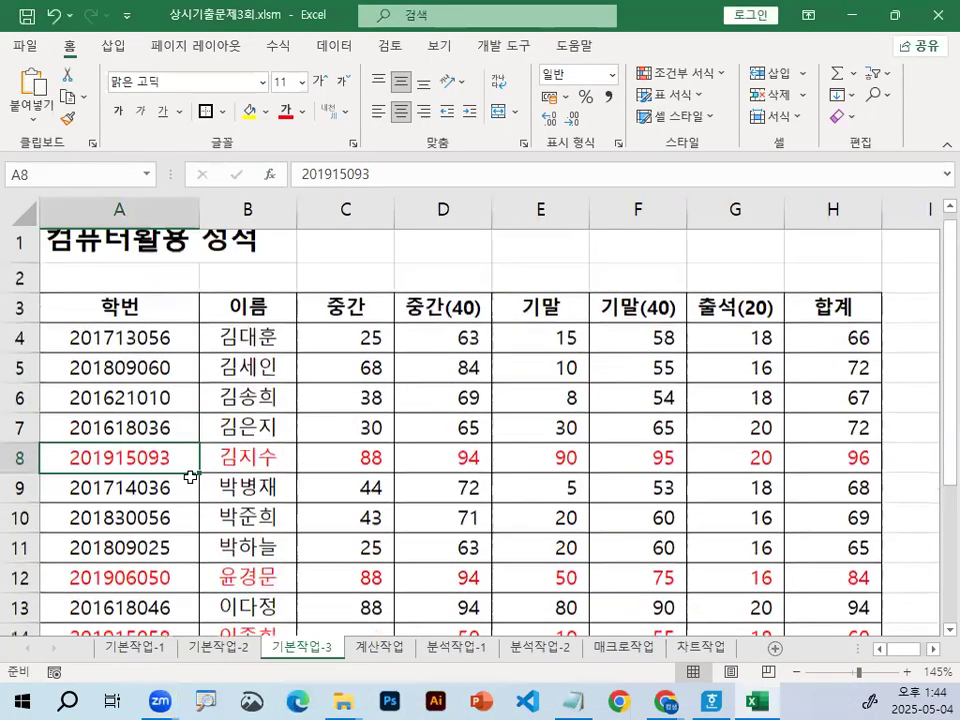
left_click(110, 291)
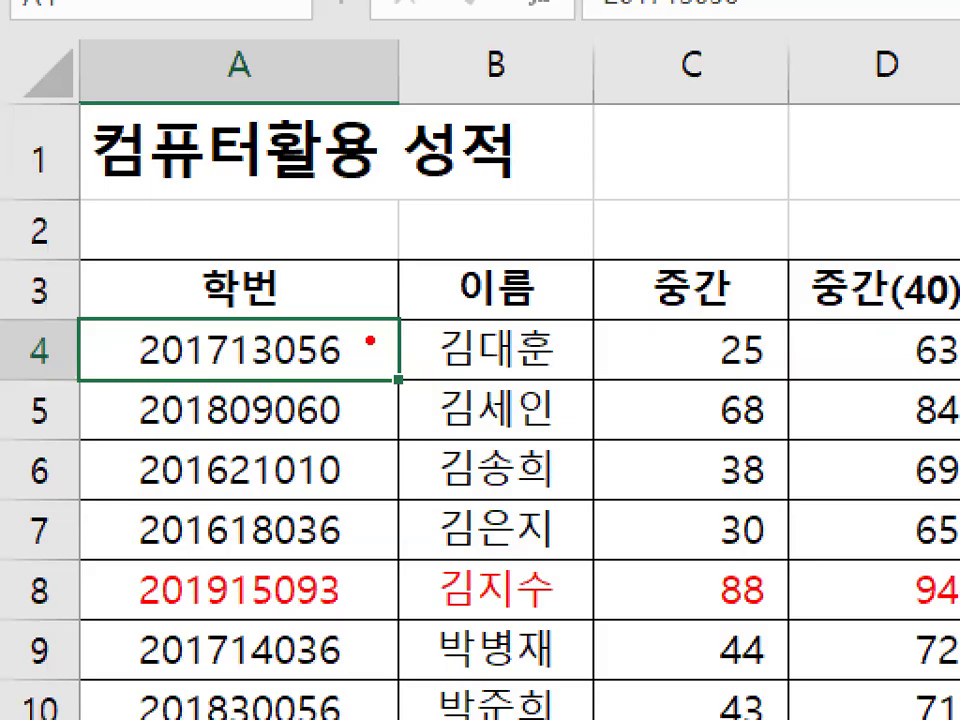
left_click_drag(371, 341, 375, 349)
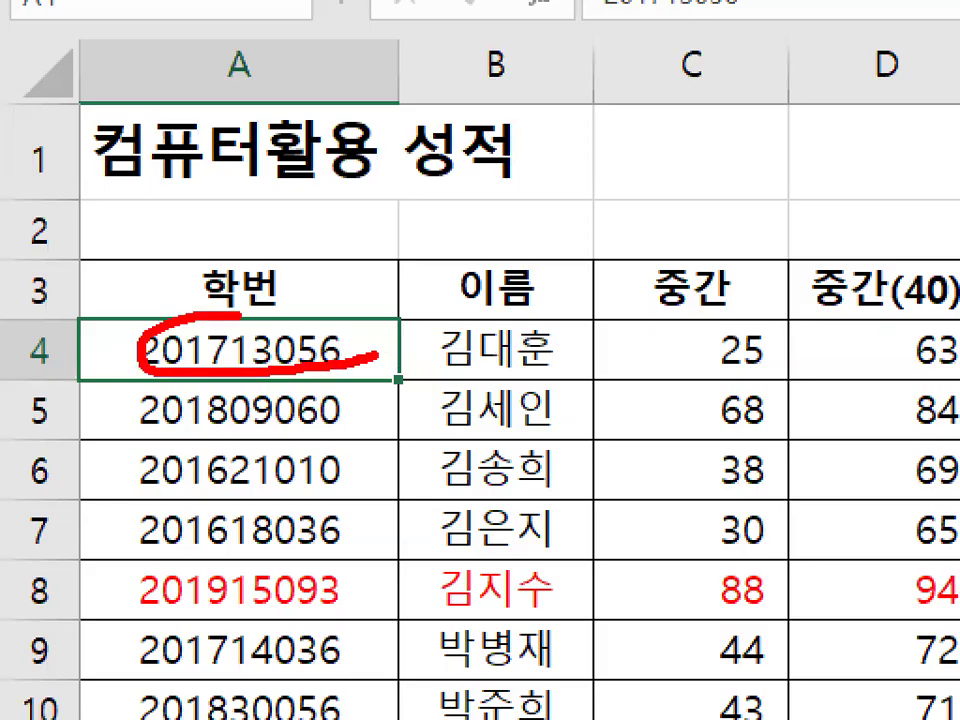
mouse_move(11, 388)
left_mouse_down()
mouse_move(0, 389)
mouse_move(470, 388)
left_mouse_up()
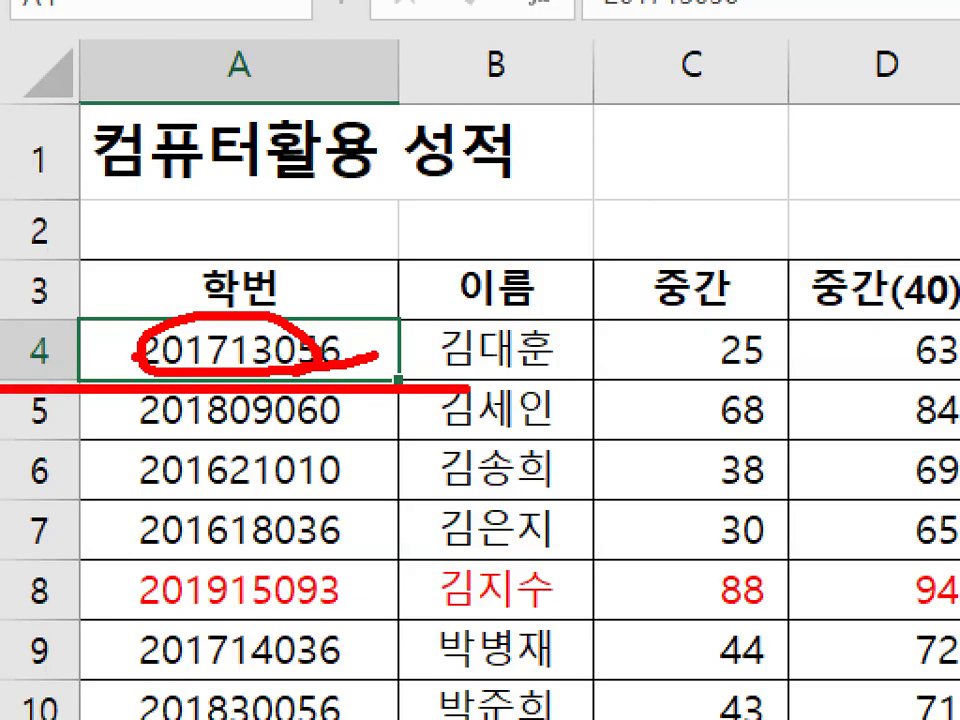
mouse_move(104, 216)
left_mouse_down()
mouse_move(110, 382)
mouse_move(148, 342)
left_mouse_up()
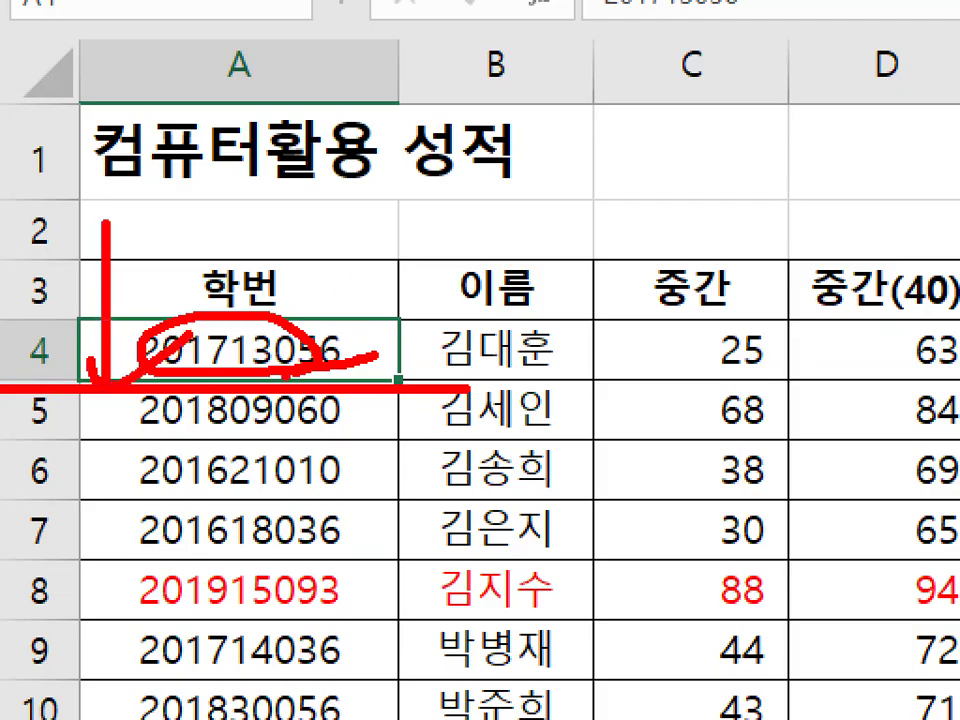
left_click_drag(265, 381, 270, 377)
left_click_drag(508, 205, 487, 226)
mouse_move(260, 311)
left_mouse_down()
mouse_move(527, 180)
mouse_move(524, 215)
left_mouse_up()
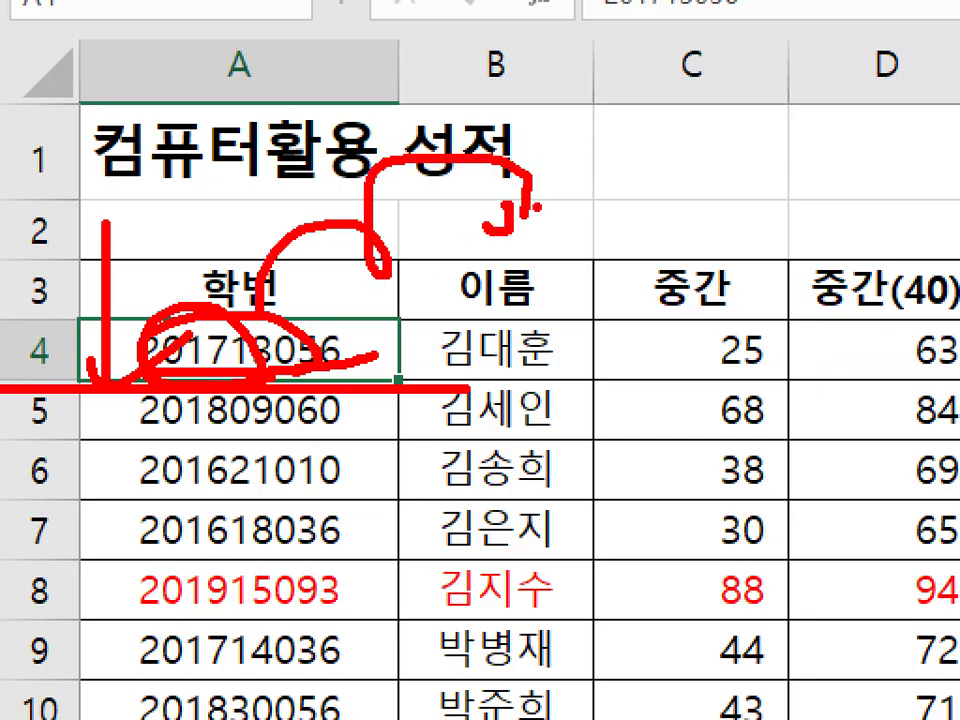
Step: Clear the markings and circle the leading digits of the 학번 values in A4 through A7 on a zoomed view
key("Escape")
left_click(141, 382)
key("ctrl+1")
mouse_move(184, 331)
left_mouse_down()
mouse_move(100, 314)
mouse_move(166, 327)
left_mouse_up()
mouse_move(168, 392)
left_mouse_down()
mouse_move(118, 387)
mouse_move(171, 396)
left_mouse_up()
mouse_move(144, 438)
left_mouse_down()
mouse_move(134, 384)
mouse_move(181, 435)
left_mouse_up()
left_click_drag(177, 509, 176, 433)
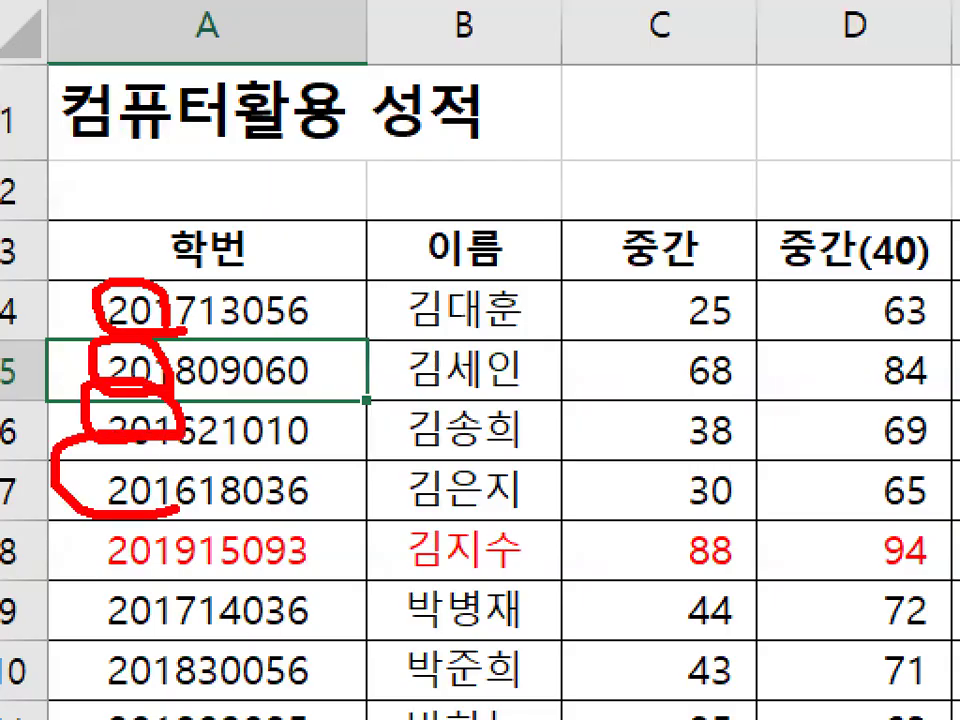
key("Escape")
Step: Highlight row 8 of the score table and the data range A4:H17 to review where the rule applies
left_click_drag(214, 466, 862, 488)
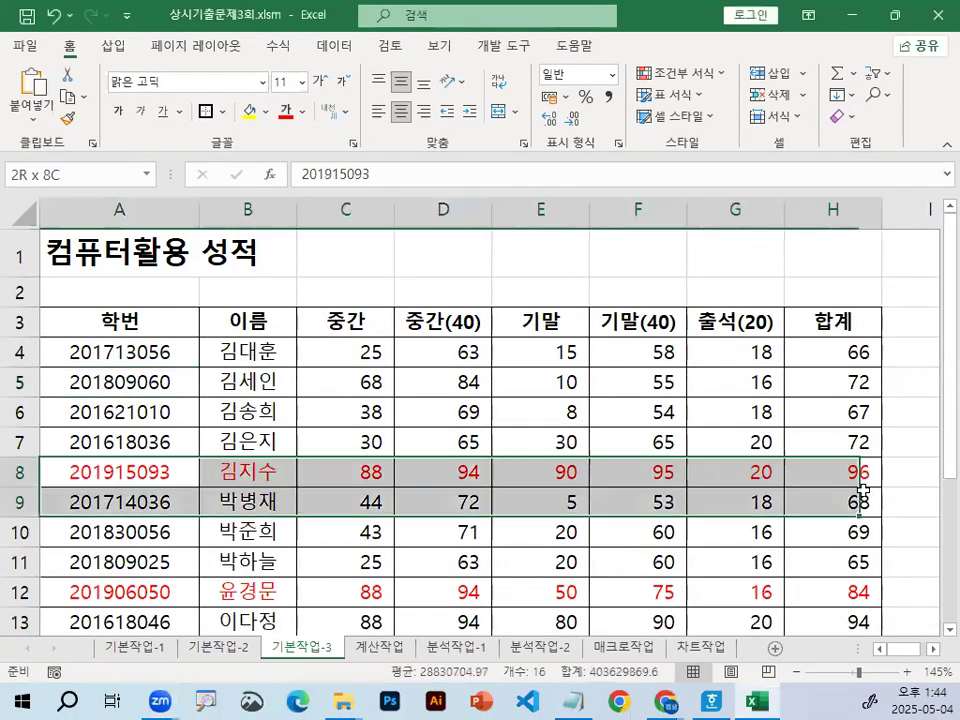
left_click_drag(118, 352, 821, 557)
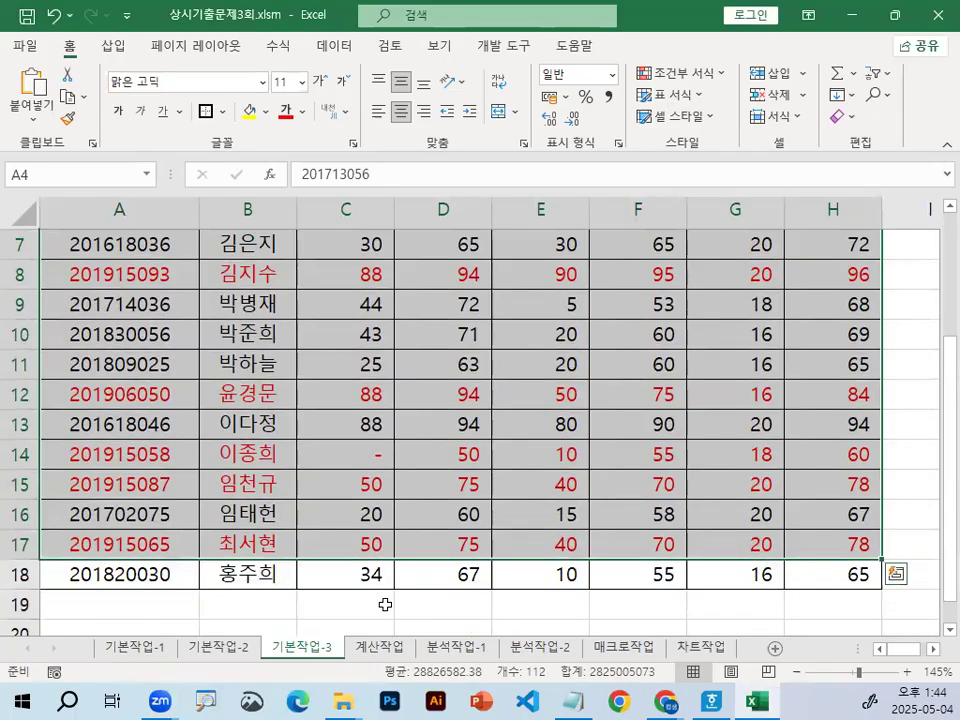
Step: Review the red rows of the score table and circle the leading digits of the 학번 in A8 on a zoomed view
scroll(140, 320, "up", 2)
scroll(128, 306, "down", 2)
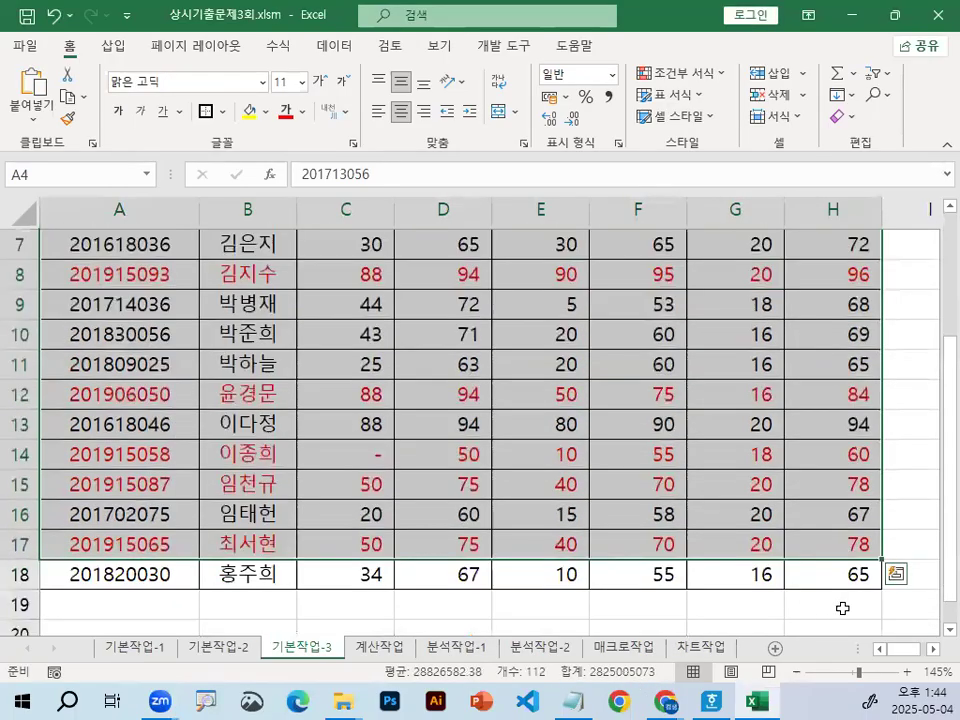
scroll(133, 407, "up", 2)
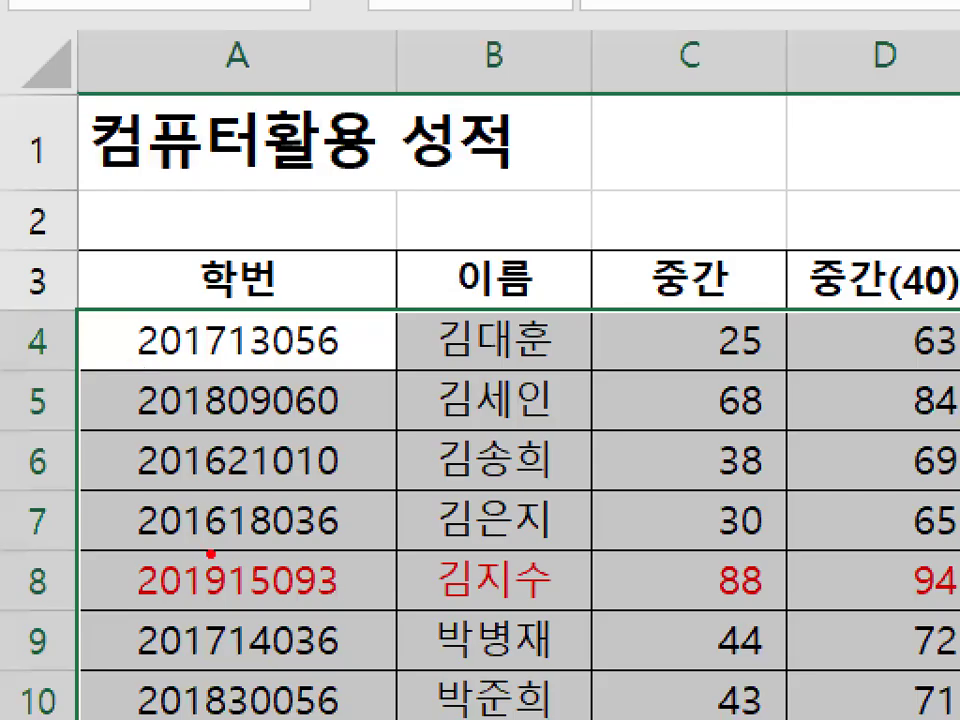
mouse_move(238, 598)
left_mouse_down()
mouse_move(103, 617)
mouse_move(239, 609)
left_mouse_up()
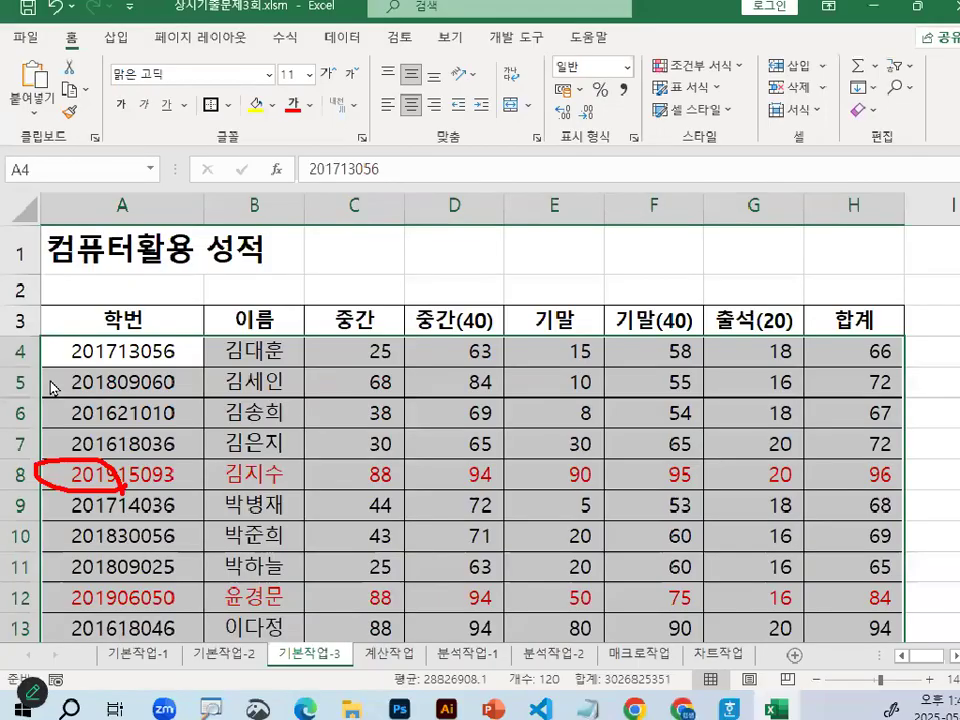
scroll(68, 387, "down", 1)
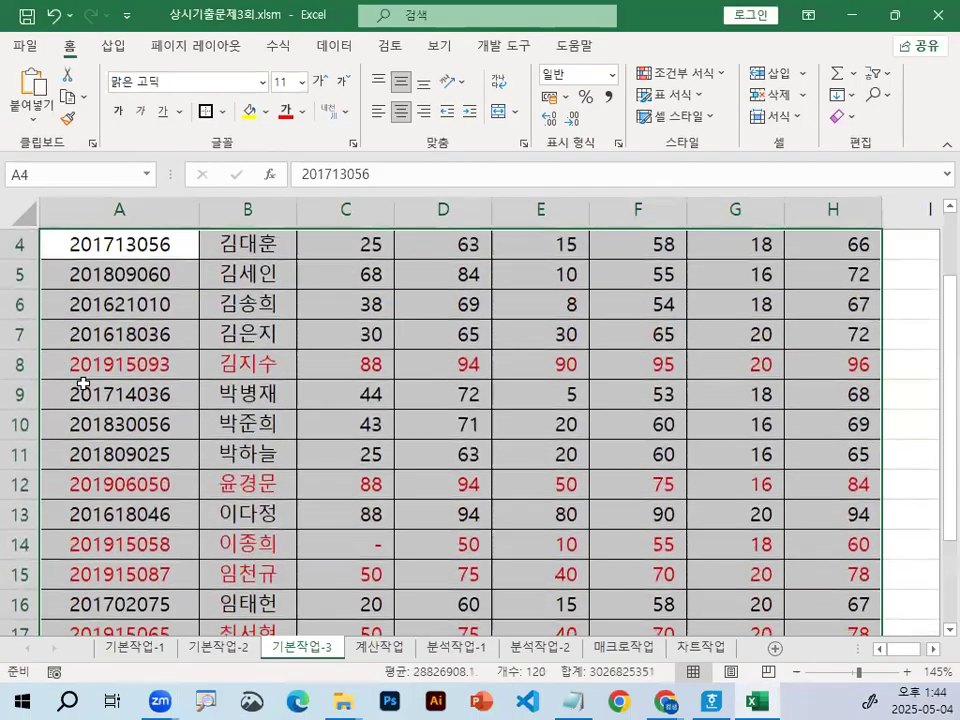
Step: Circle and check-mark the 학번 in A8 on a zoomed view and draw lines along row 8 across its score cells
mouse_move(136, 368)
left_mouse_down()
mouse_move(120, 376)
mouse_move(100, 367)
left_mouse_up()
left_click_drag(135, 322, 200, 288)
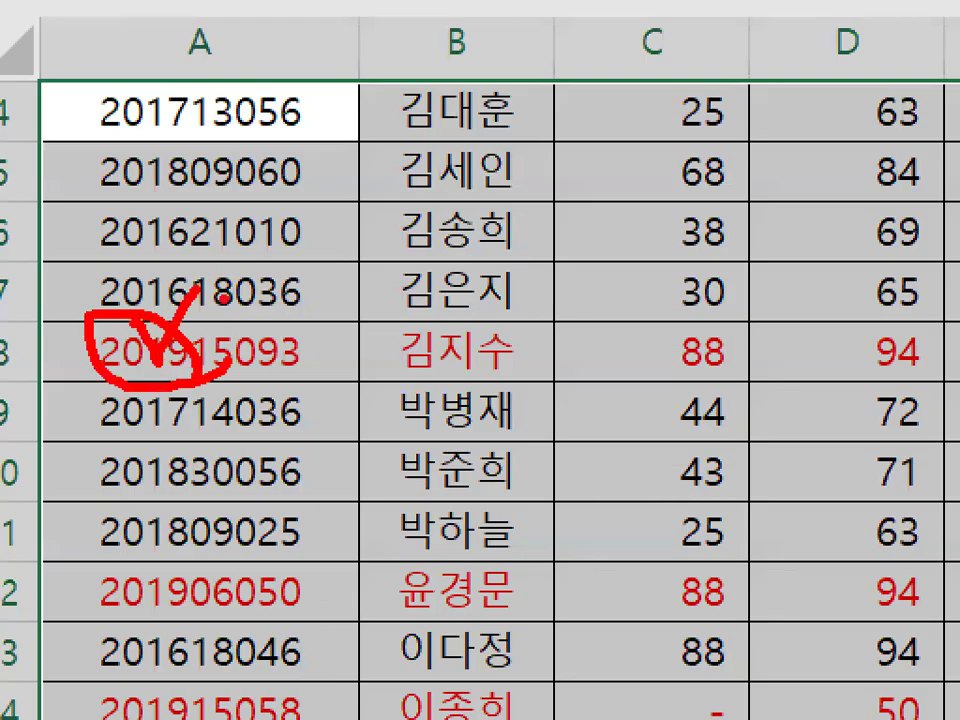
left_click_drag(92, 366, 668, 375)
left_click_drag(183, 322, 941, 322)
mouse_move(589, 316)
left_mouse_down()
mouse_move(603, 357)
mouse_move(755, 235)
left_mouse_up()
left_click(882, 146)
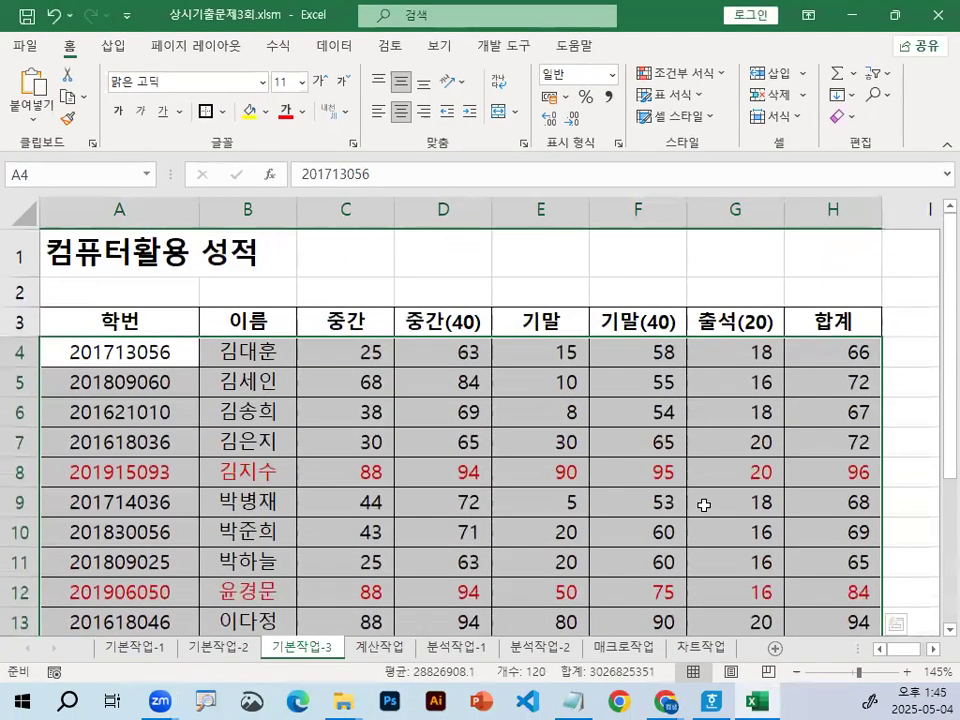
Step: Select the 학번 column range A4:A18 and circle digits of the value in A8 on a zoomed view
scroll(520, 397, "down", 2)
scroll(520, 397, "up", 2)
left_click_drag(107, 352, 135, 572)
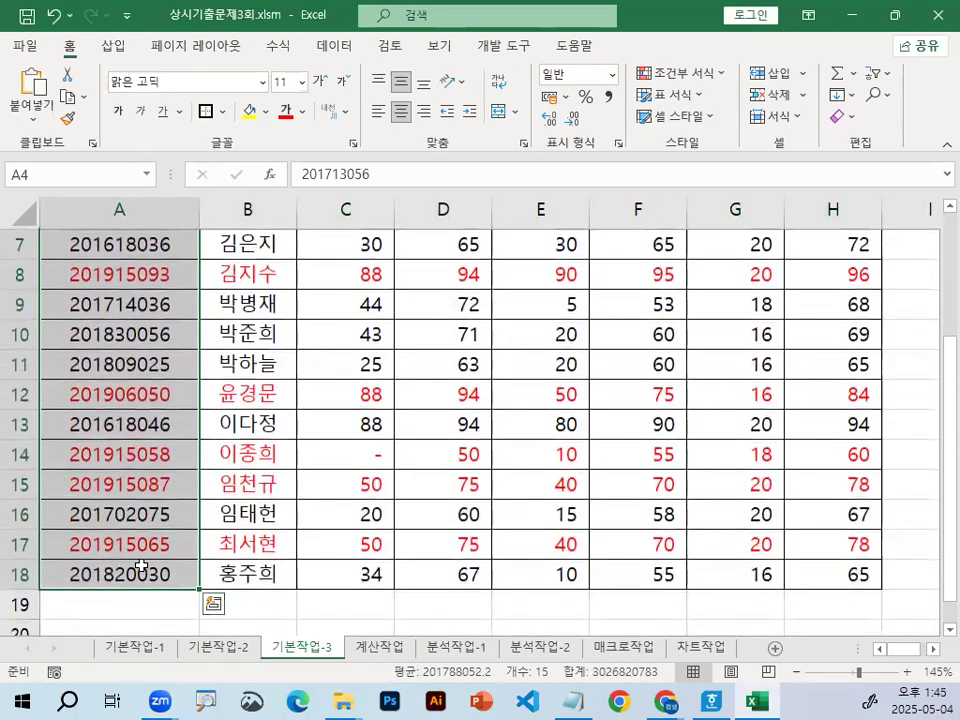
scroll(103, 486, "up", 3)
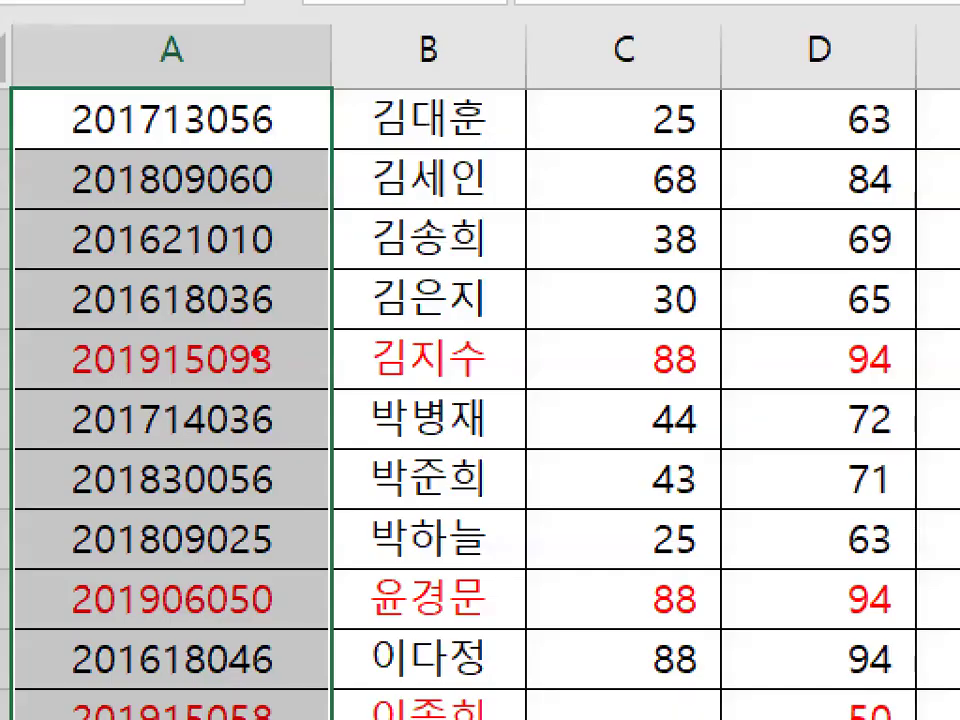
mouse_move(262, 352)
left_mouse_down()
mouse_move(110, 375)
mouse_move(265, 362)
mouse_move(227, 388)
left_mouse_up()
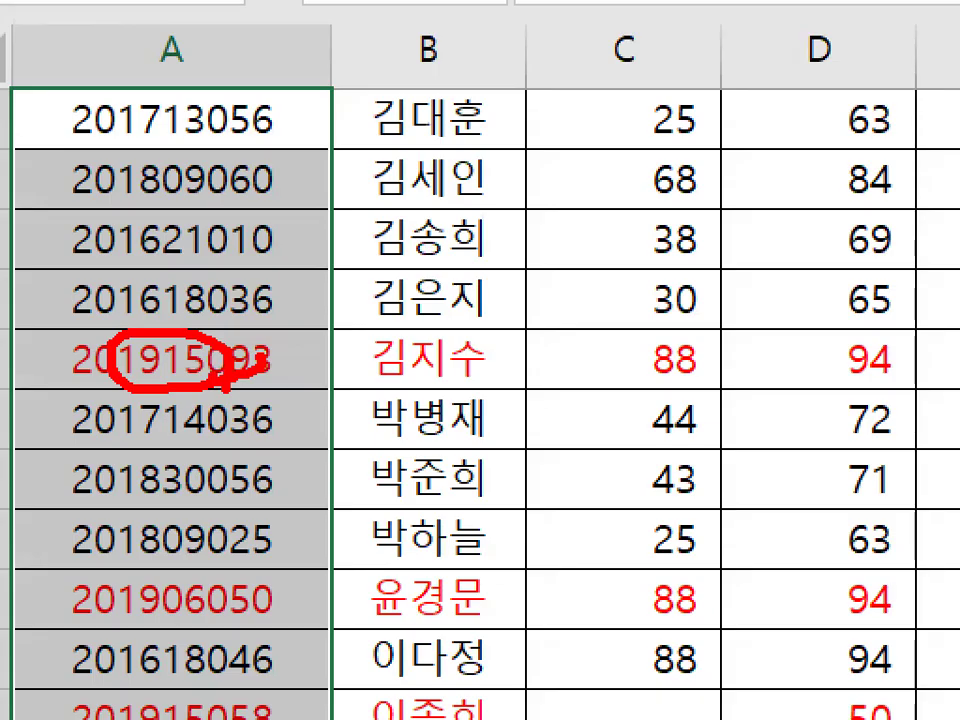
key("Escape")
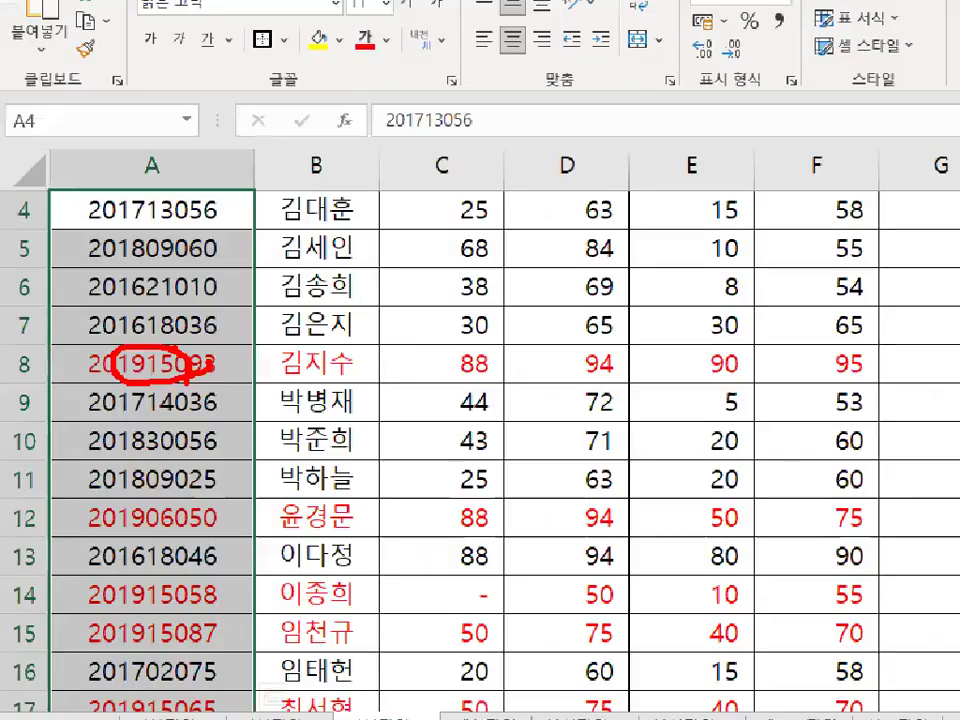
Step: Highlight A8:H8, select A4:A14 in the 학번 column, and draw a cross beside that selection on a zoomed view
left_click_drag(148, 364, 790, 363)
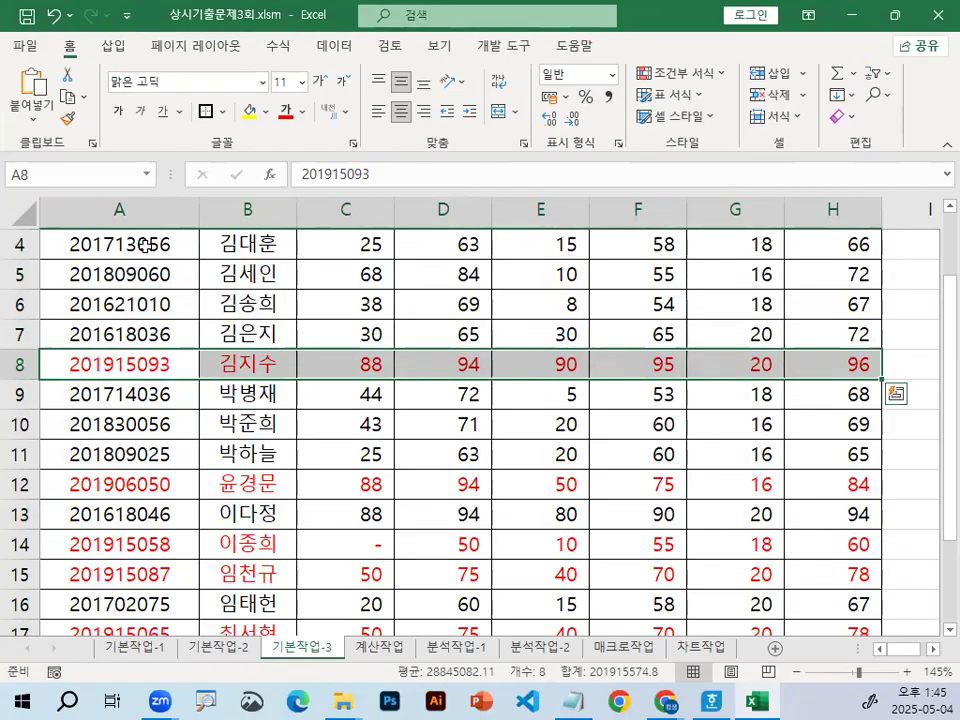
left_click_drag(119, 244, 119, 544)
key("ctrl+1")
left_click_drag(317, 282, 146, 429)
left_click_drag(143, 311, 281, 468)
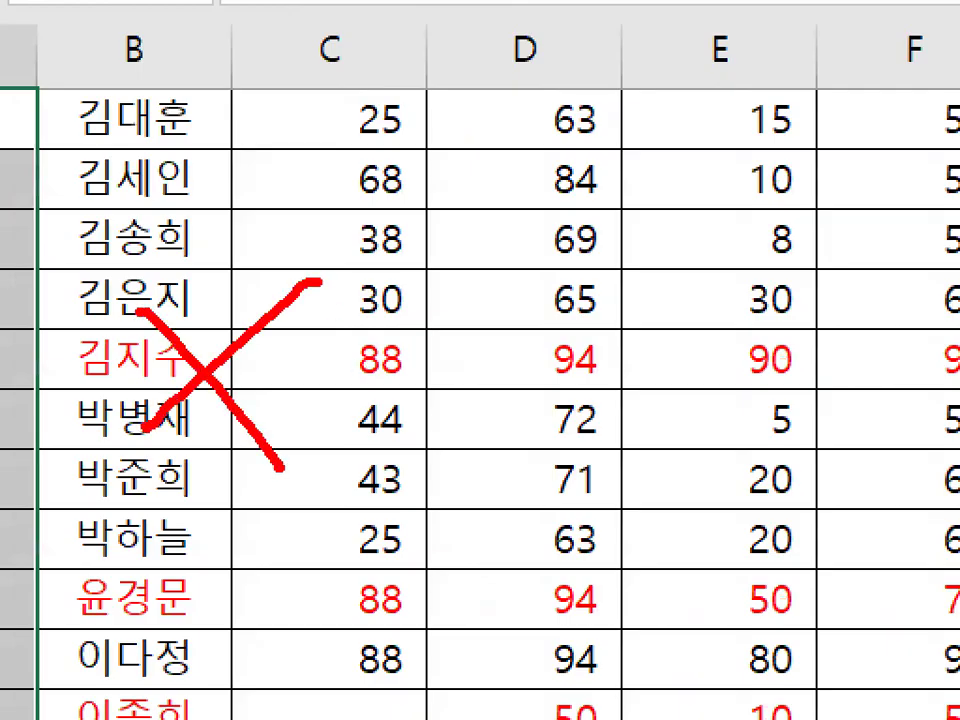
key("Escape")
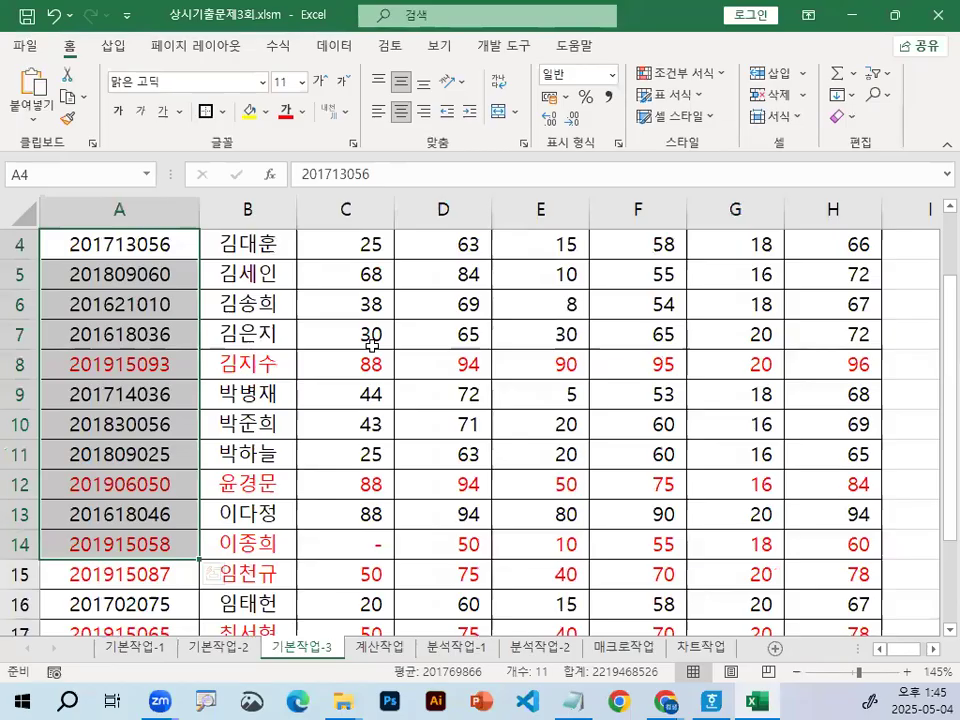
Step: Select cell A8 alone and mark its 학번 value on a zoomed view
left_click(150, 365)
key("ctrl+1")
mouse_move(136, 375)
left_mouse_down()
mouse_move(190, 357)
mouse_move(221, 366)
left_mouse_up()
key("Escape")
Step: Select the whole data range A4:H18 and draw a check mark over it on a zoomed view
scroll(122, 487, "up", 1)
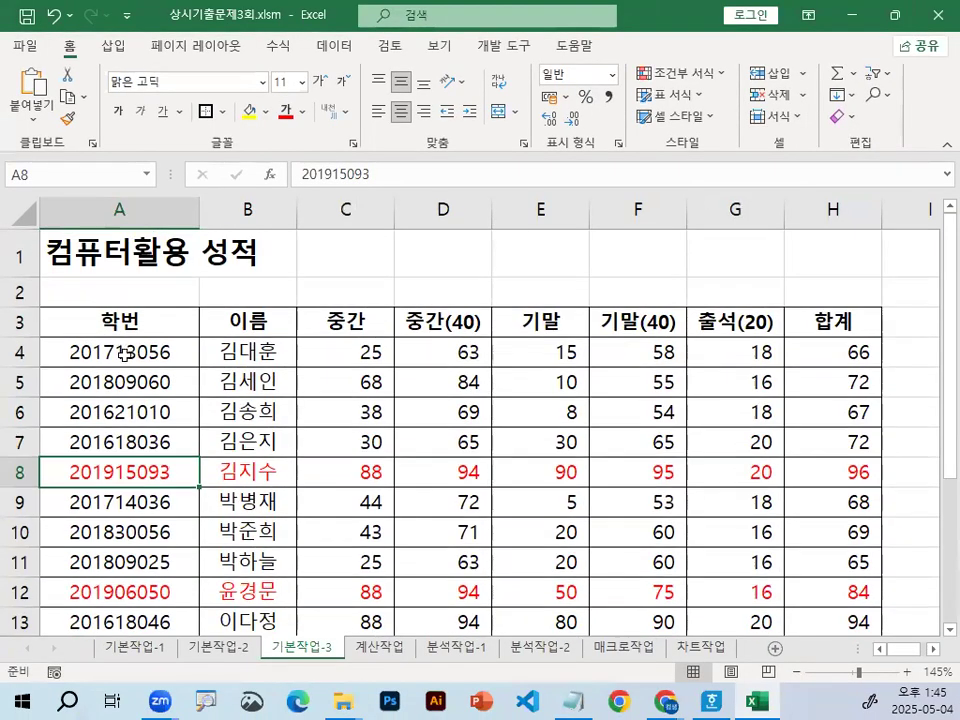
left_click_drag(124, 352, 821, 574)
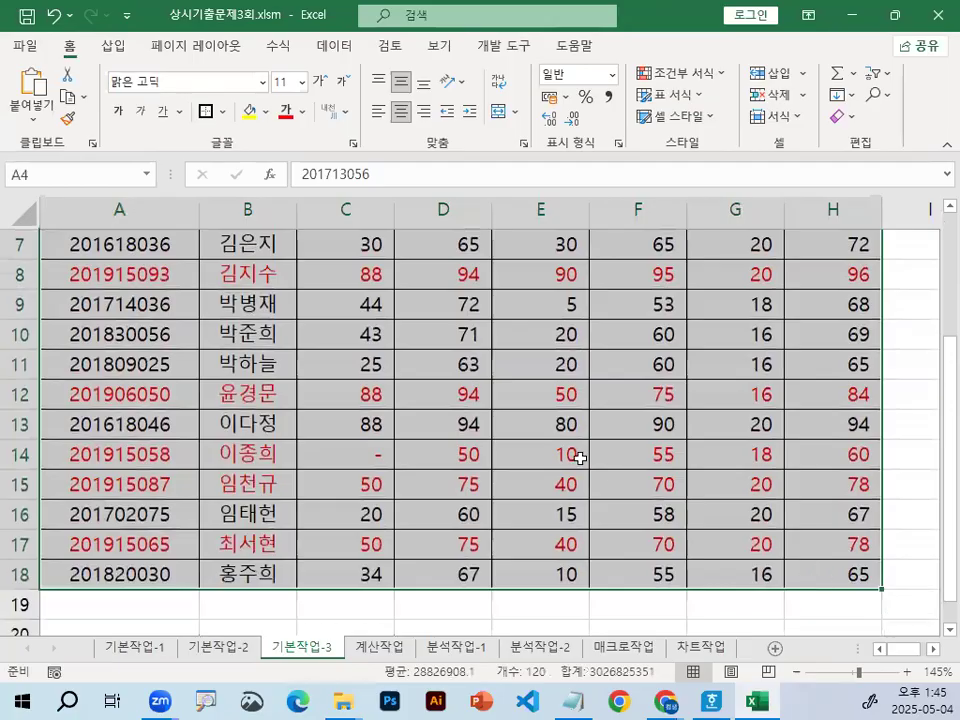
key("ctrl+1")
left_click_drag(342, 256, 519, 124)
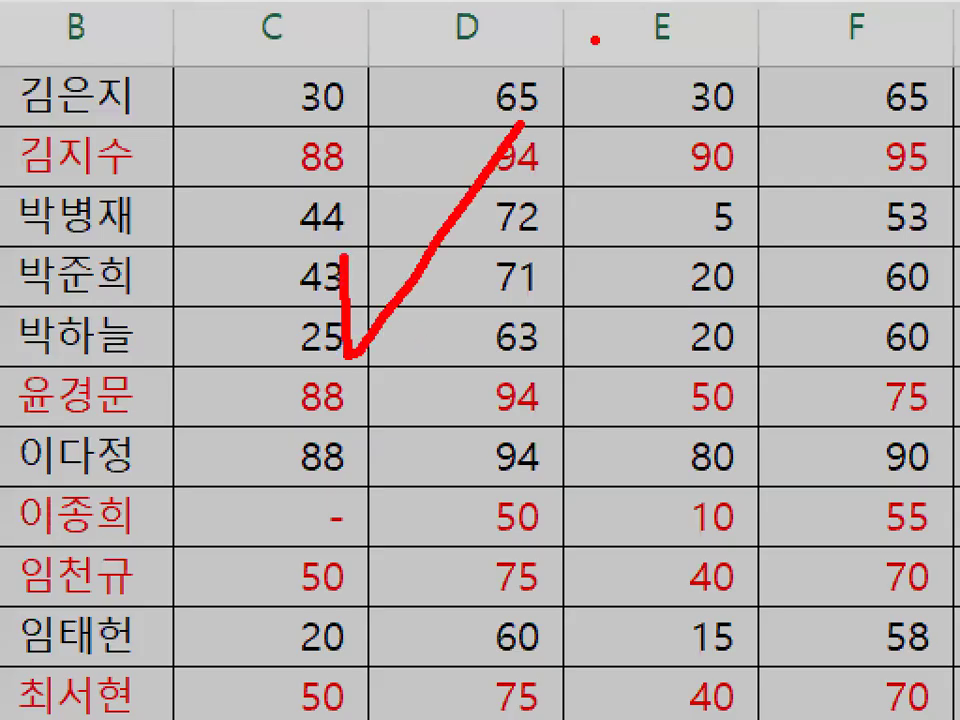
key("Escape")
Step: Circle the cells A8 through D8 one by one and connect them with a line along row 8 on a zoomed view
key("ctrl+1")
mouse_move(193, 264)
left_mouse_down()
mouse_move(154, 288)
mouse_move(154, 301)
left_mouse_up()
left_click_drag(94, 232, 160, 226)
left_click_drag(190, 264, 750, 264)
mouse_move(398, 246)
left_mouse_down()
mouse_move(357, 268)
mouse_move(428, 281)
left_mouse_up()
mouse_move(636, 268)
left_mouse_down()
mouse_move(541, 252)
mouse_move(548, 232)
left_mouse_up()
mouse_move(858, 230)
left_mouse_down()
mouse_move(866, 286)
mouse_move(884, 232)
left_mouse_up()
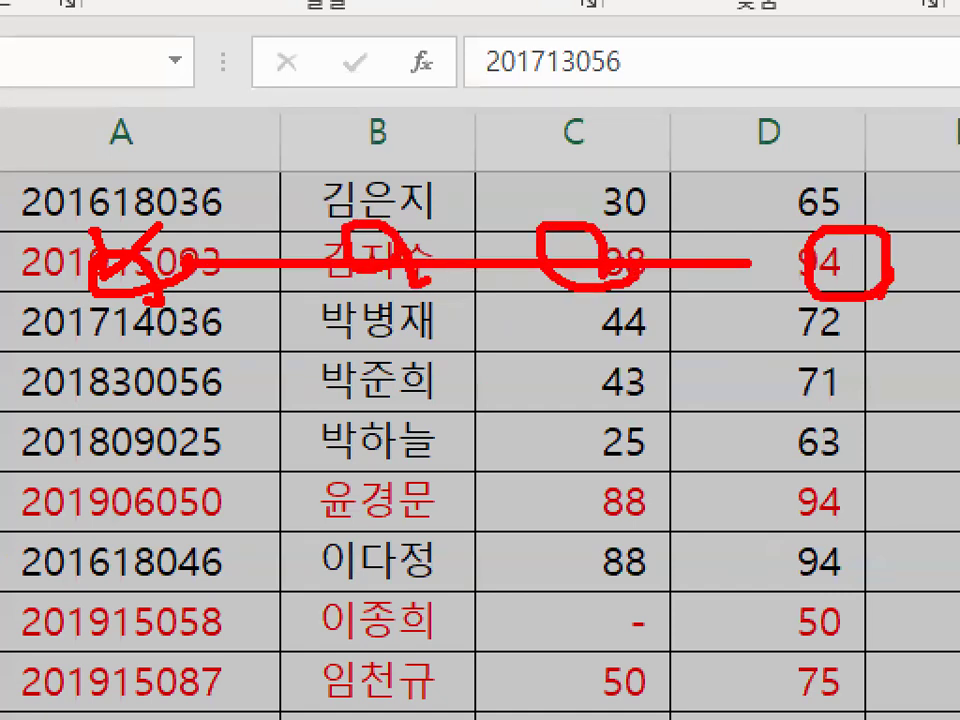
key("Escape")
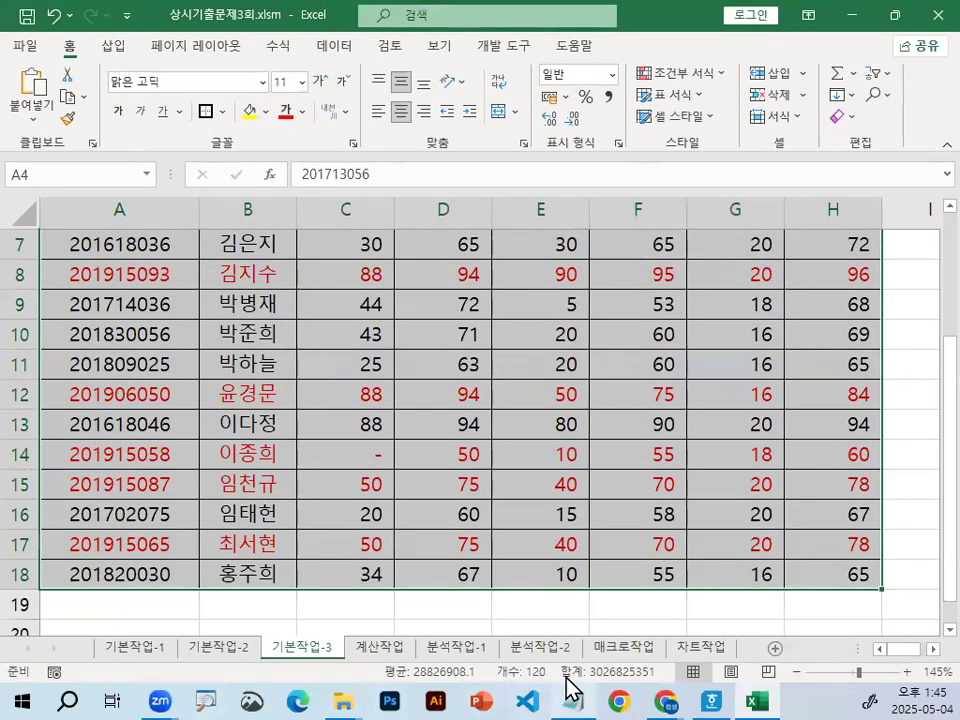
left_click(570, 698)
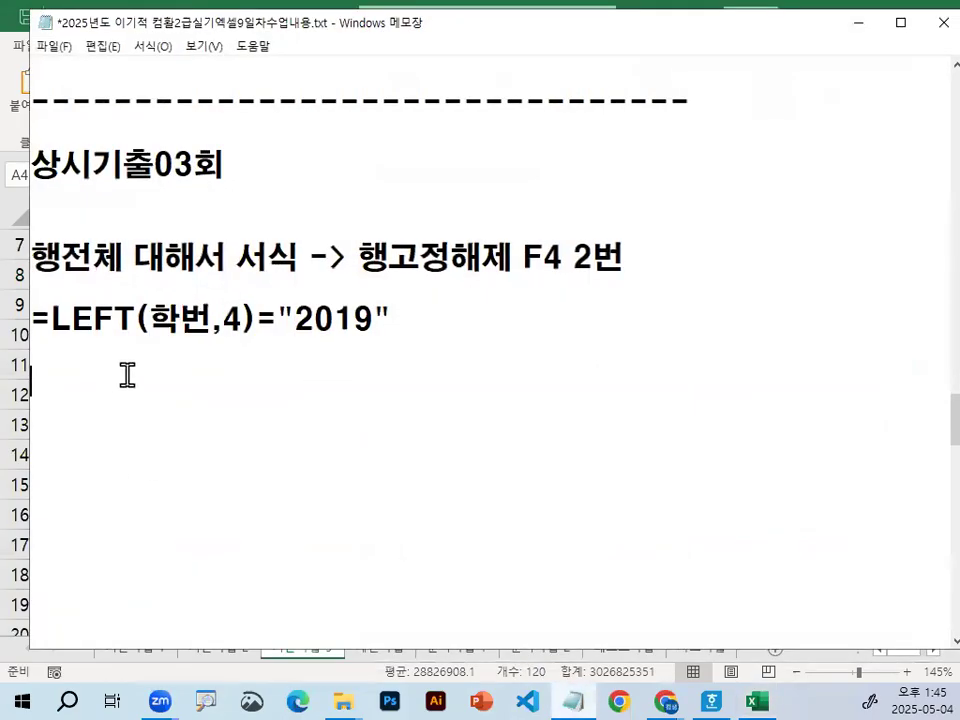
type("=C27&HLOOKUP(A27&RIGHT(B27,1),$G$27:$J$29,3,0)")
key("ctrl+z")
Step: Switch to Excel, copy the formula of the conditional formatting rule that covers A4:H18, and leave the rule unchanged
left_click(756, 699)
left_click(467, 334)
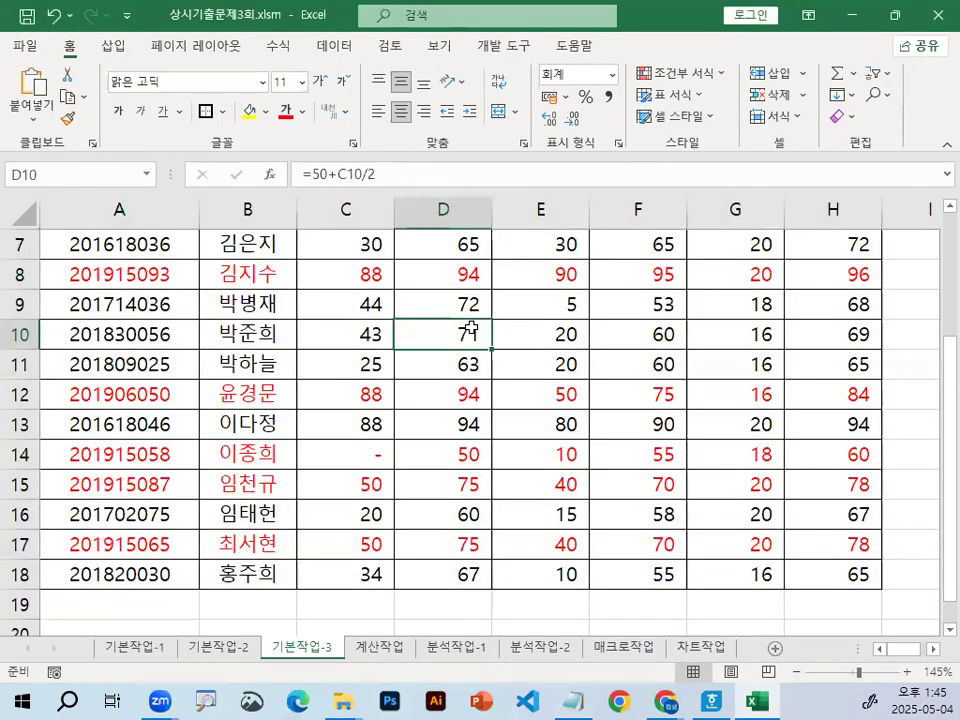
left_click(714, 78)
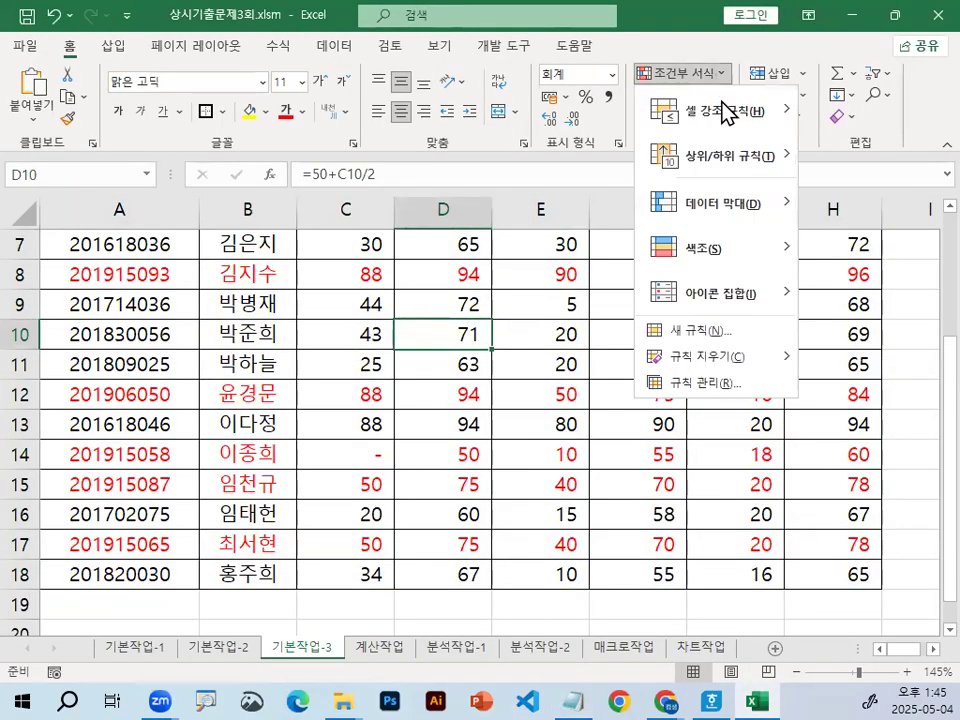
left_click(733, 377)
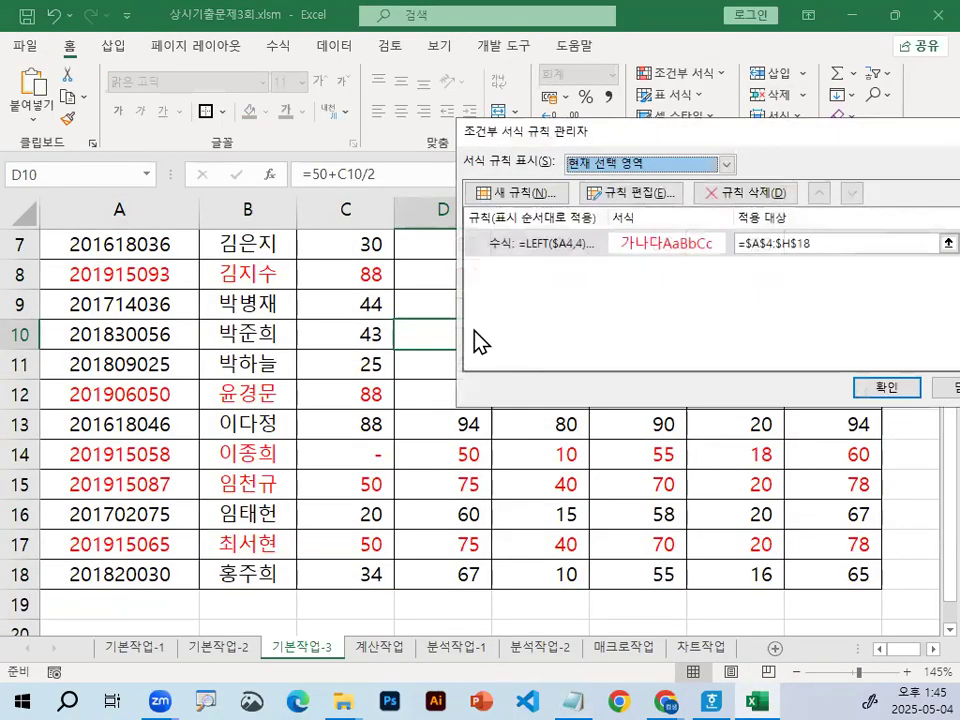
left_click(625, 193)
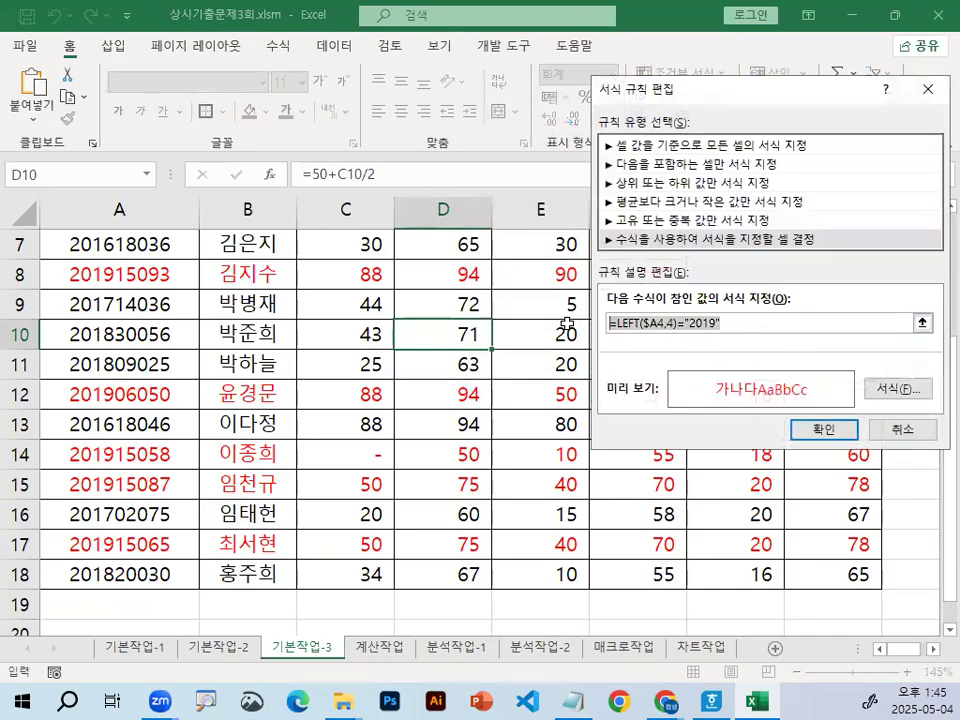
left_click(915, 438)
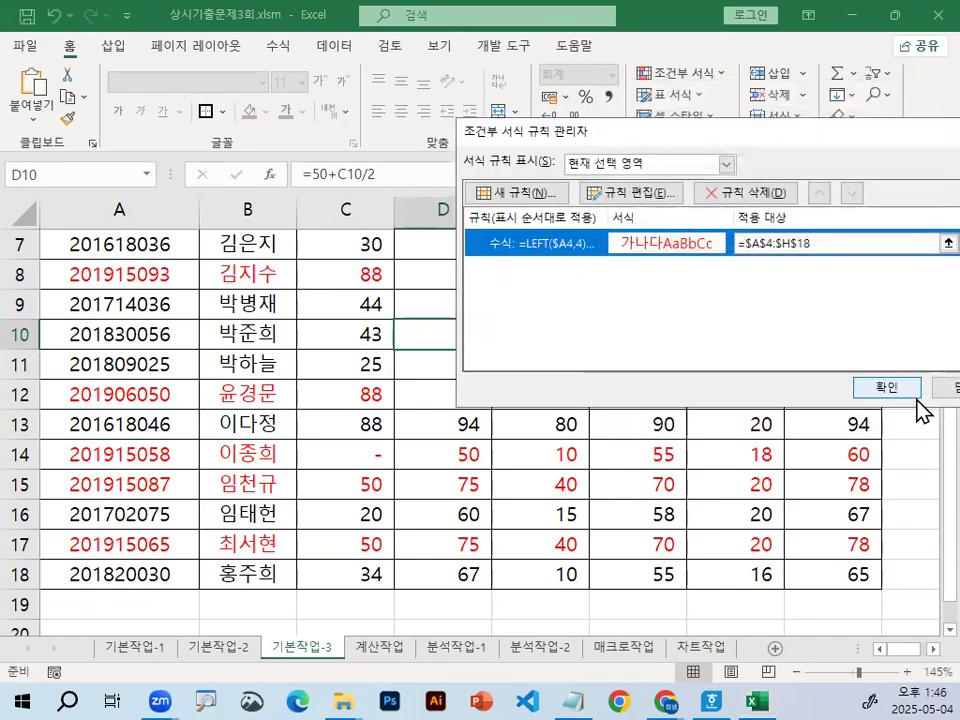
left_click_drag(701, 124, 328, 129)
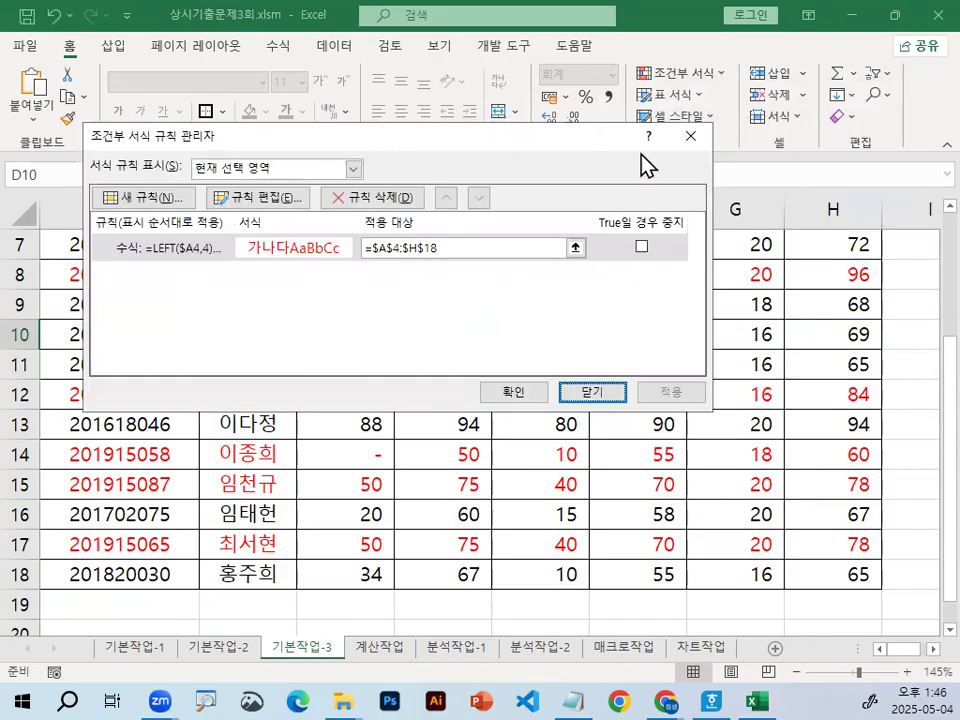
left_click(691, 137)
Step: Switch to the Notepad notes and add =LEFT($A4,4)="2019" on the line below the 학번 version of the formula
left_click(571, 701)
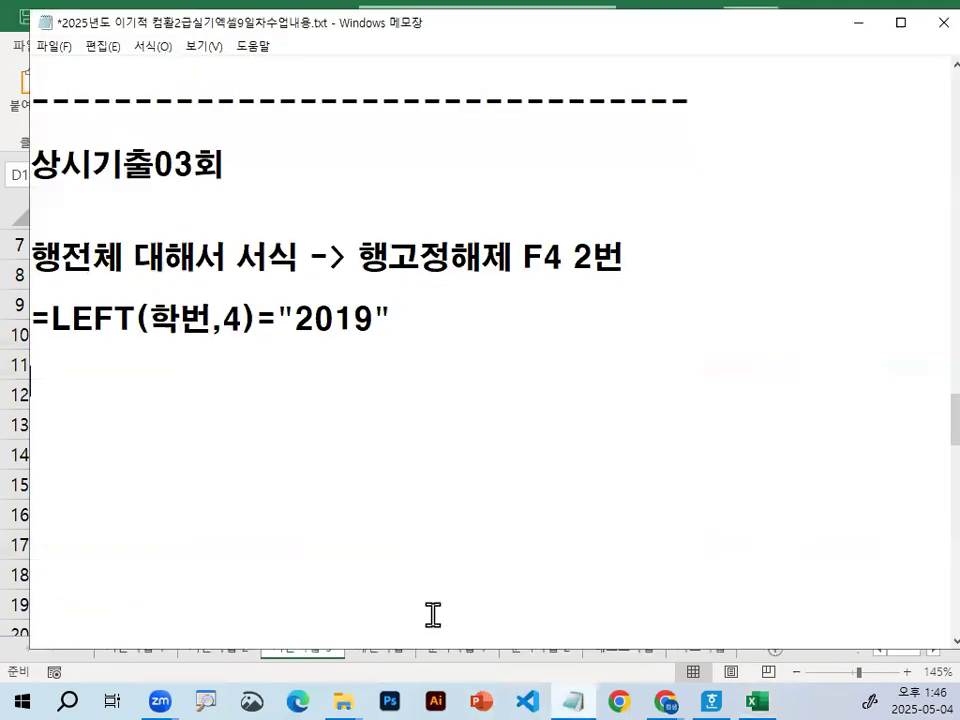
left_click(243, 369)
type("=LEFT($A4,4)=\"2019\"")
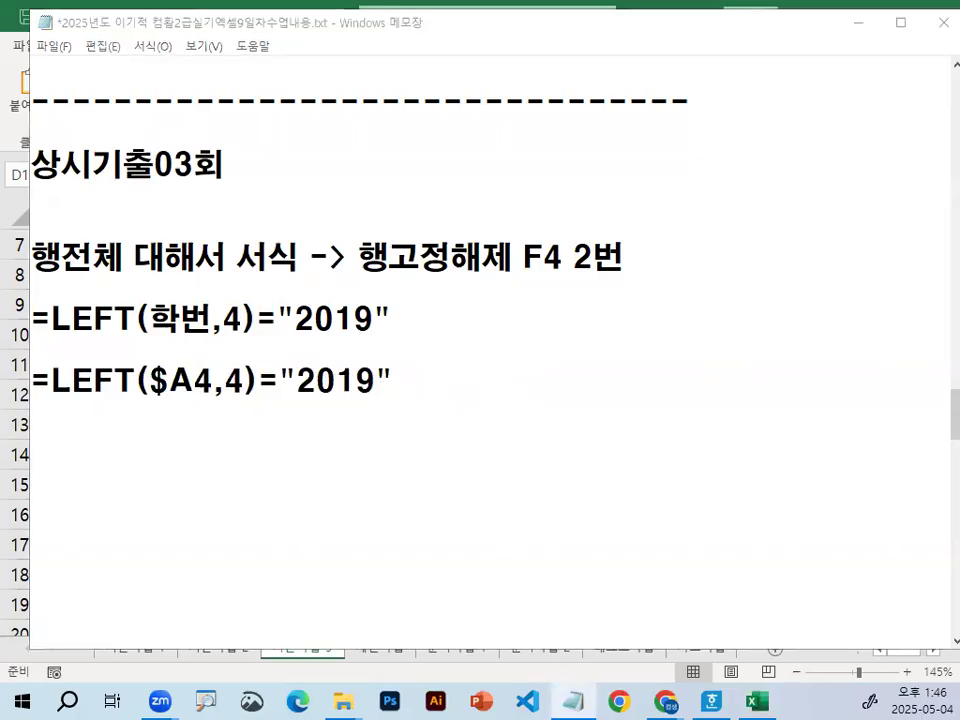
Step: Mark up the "2019" criterion and circle the $A4 argument in the noted formula on a zoomed view
left_click_drag(279, 397, 383, 395)
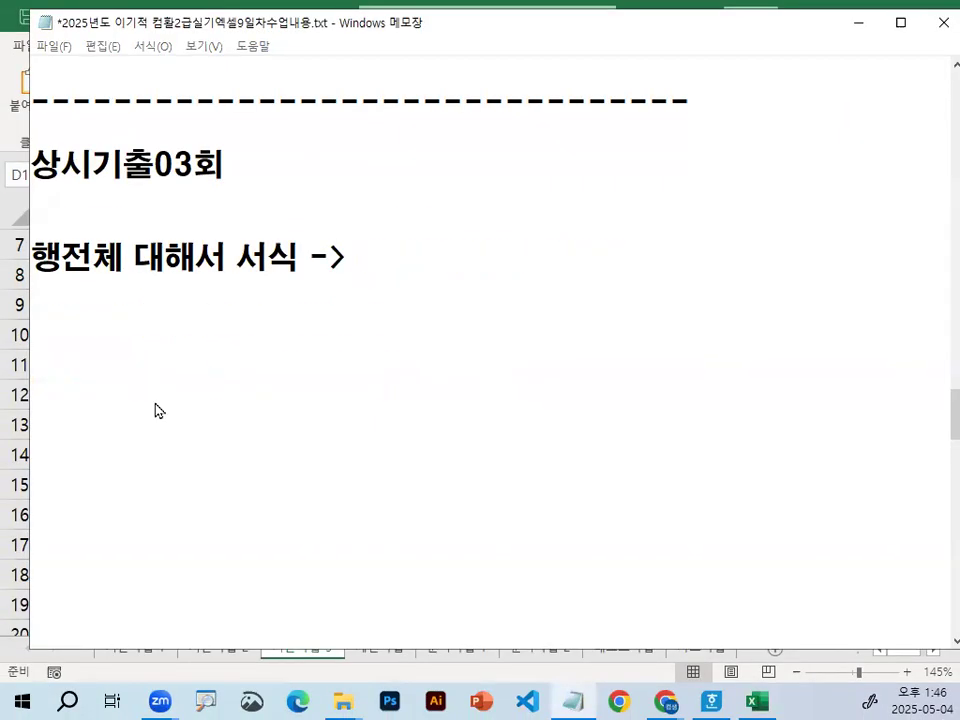
mouse_move(263, 385)
left_mouse_down()
mouse_move(262, 418)
mouse_move(301, 422)
left_mouse_up()
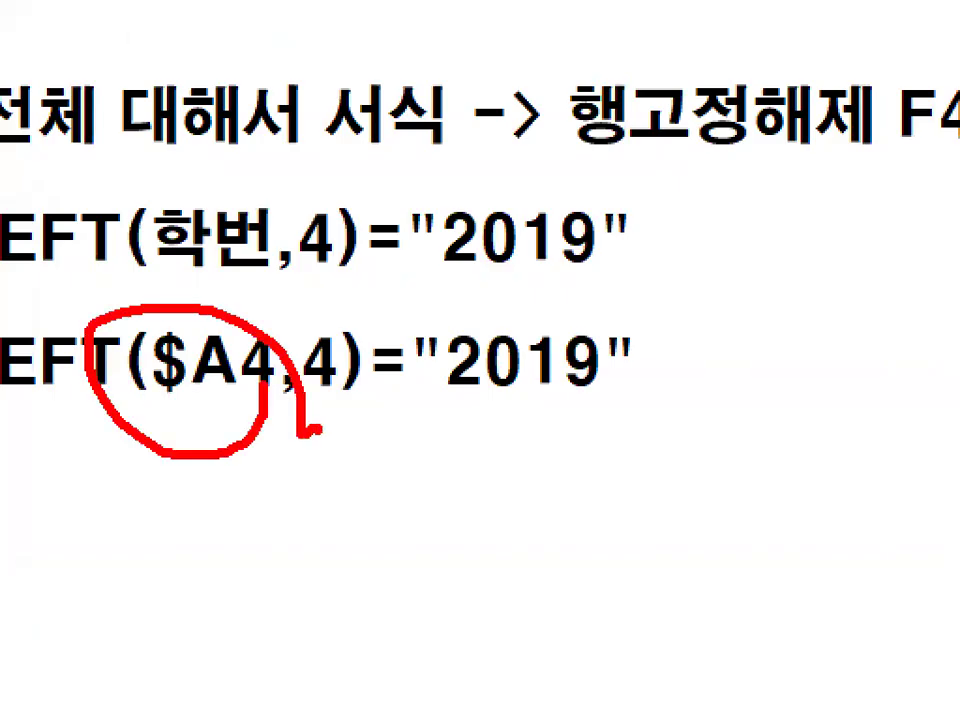
key("Escape")
left_click(74, 329)
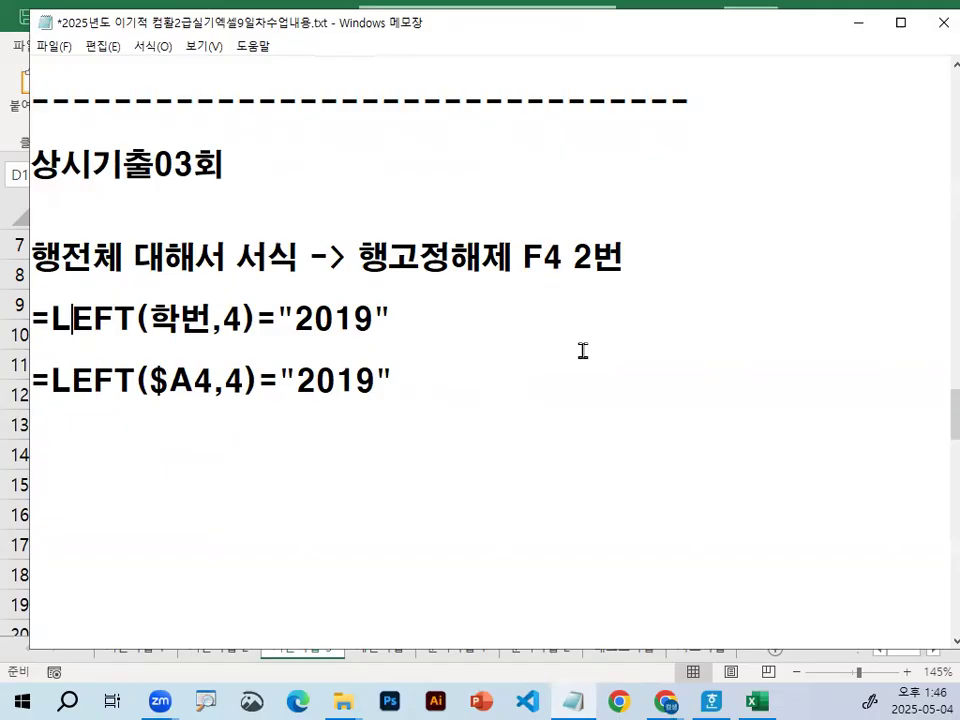
scroll(583, 350, "up", 1)
key("End")
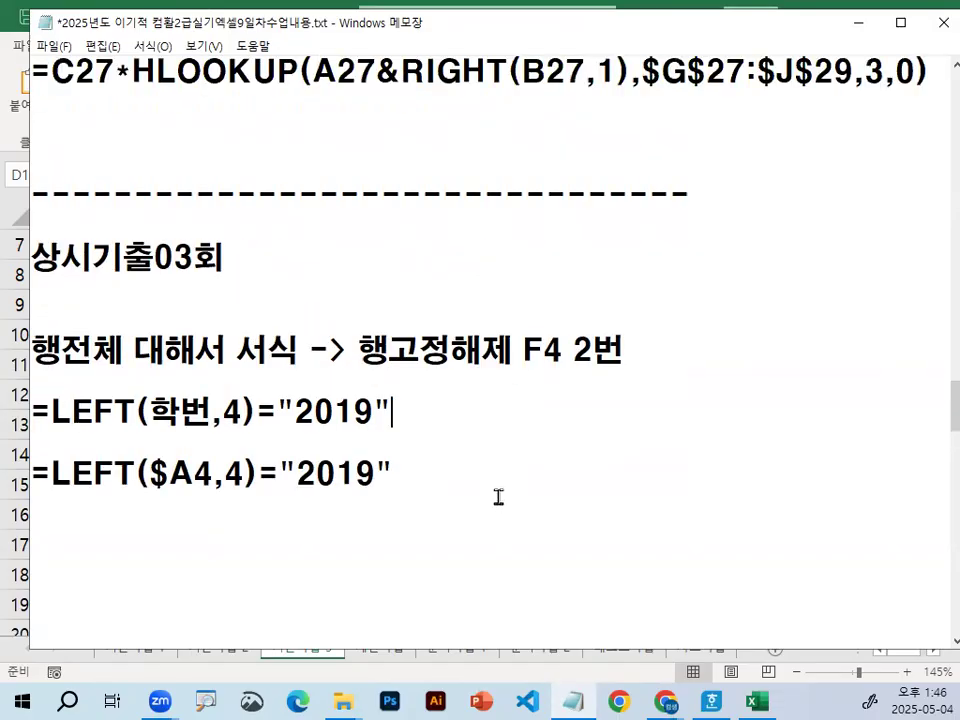
Step: Put the notes away, open the 분석작업-1 sheet in Excel, and look over the 소양인증포인트 현황 table on a zoomed view
left_click(859, 24)
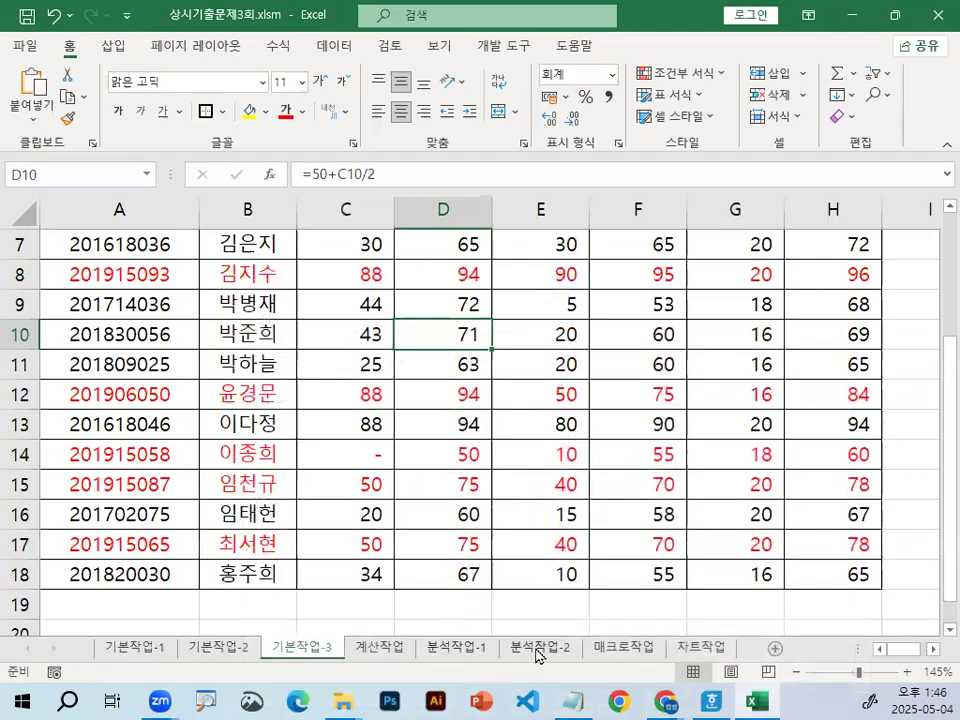
left_click(466, 656)
mouse_move(489, 649)
left_mouse_down()
mouse_move(448, 657)
mouse_move(475, 638)
left_mouse_up()
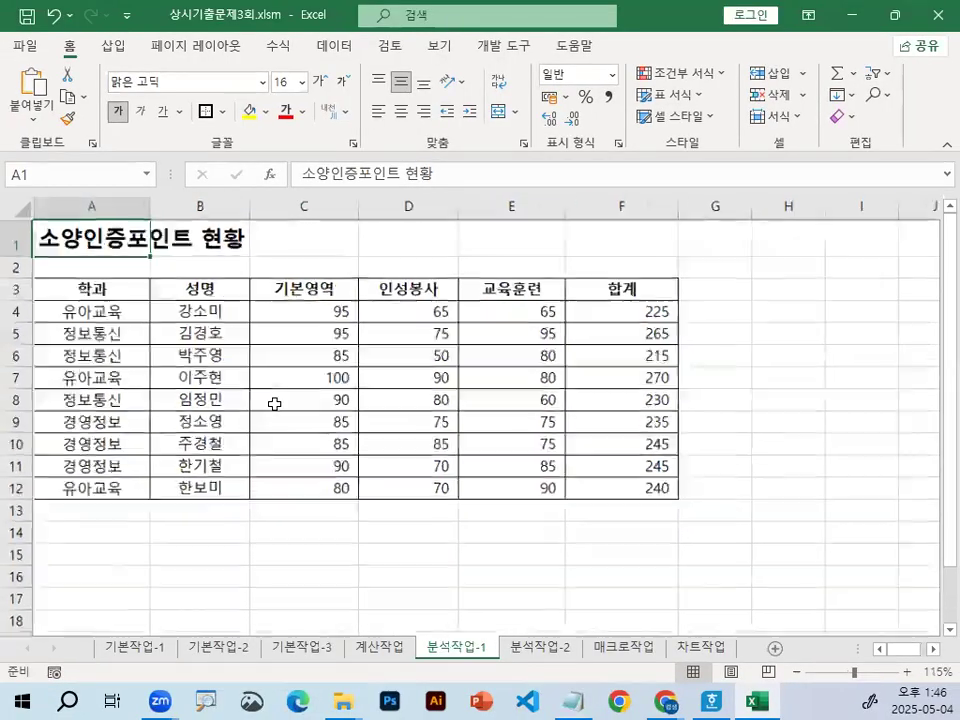
scroll(264, 388, "up", 3)
left_click(177, 312)
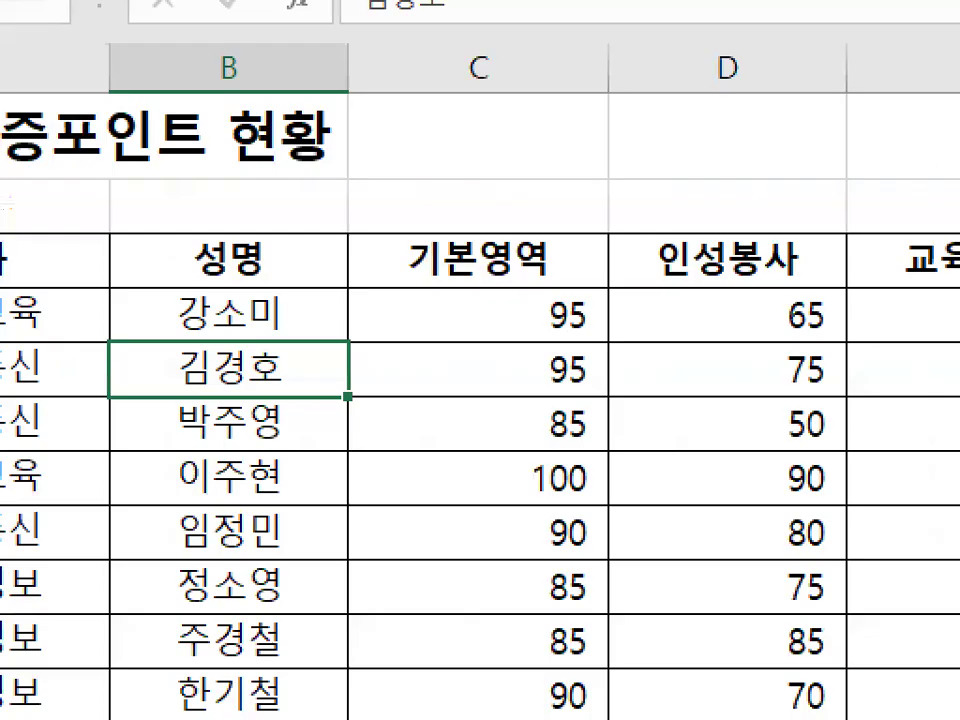
left_click_drag(240, 318, 348, 218)
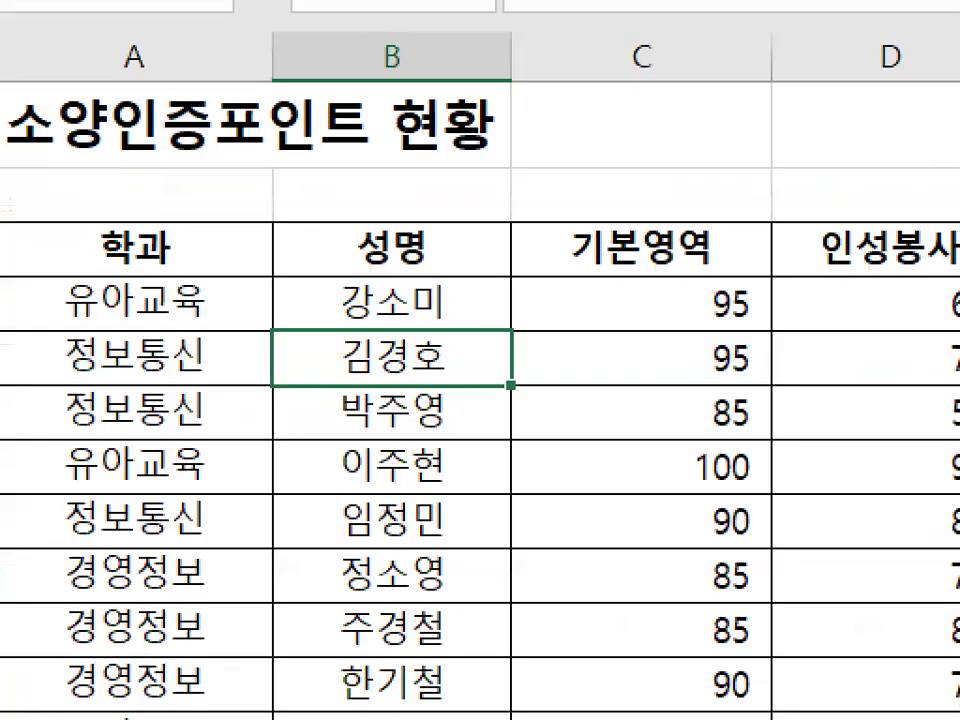
Step: Circle the unsorted 학과 entries, select the first 성명 cell, and open the Sort settings for the 소양인증포인트 현황 table
left_click_drag(271, 378, 200, 426)
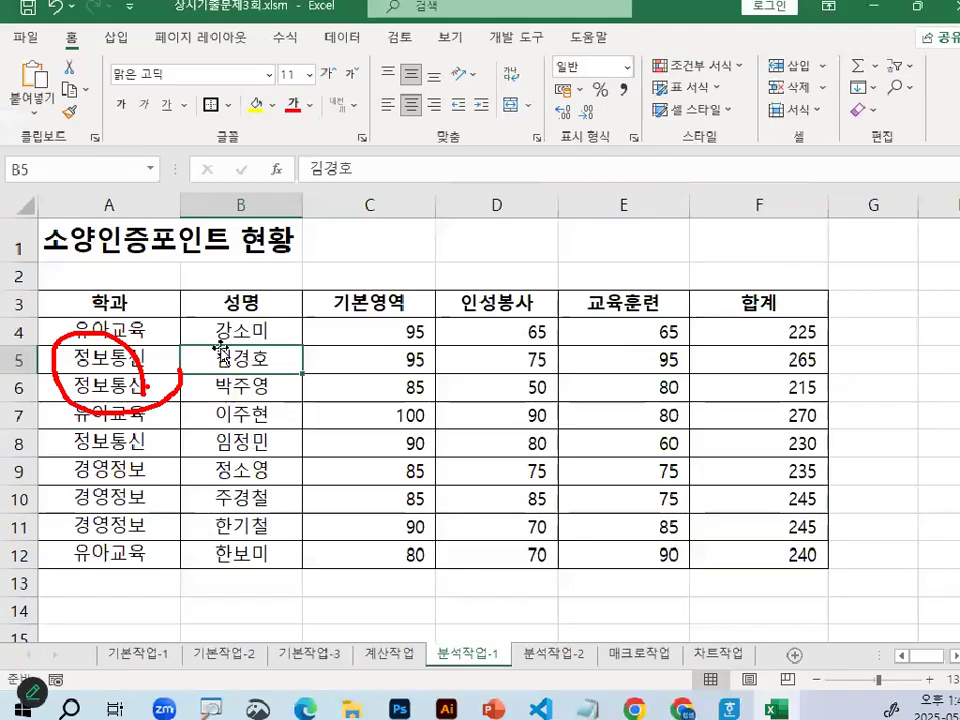
left_click(427, 318)
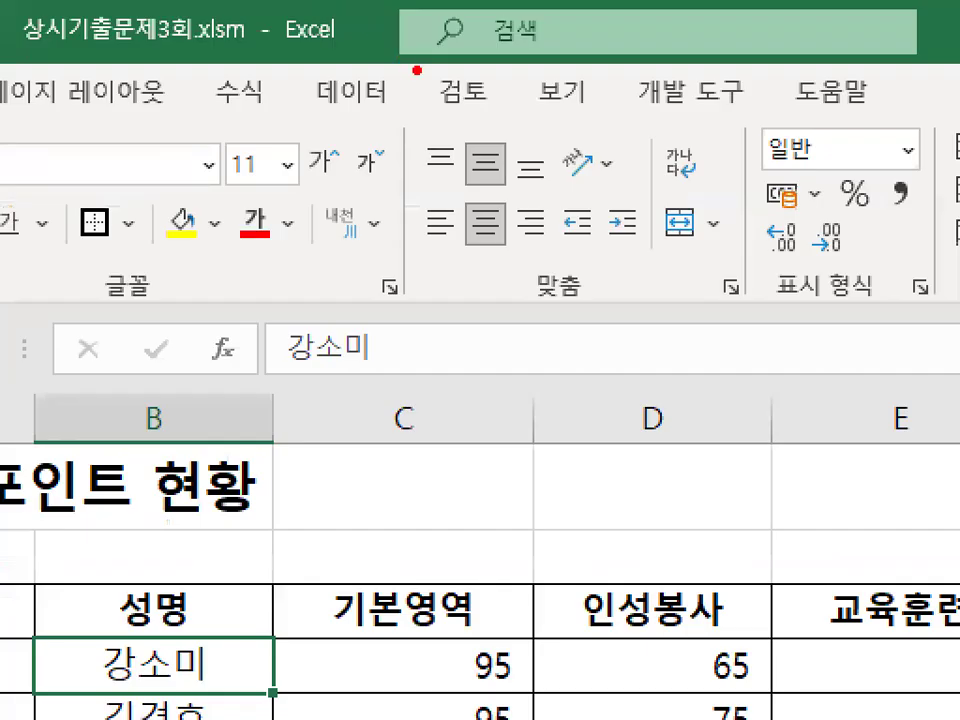
mouse_move(417, 70)
left_mouse_down()
mouse_move(300, 64)
mouse_move(410, 30)
left_mouse_up()
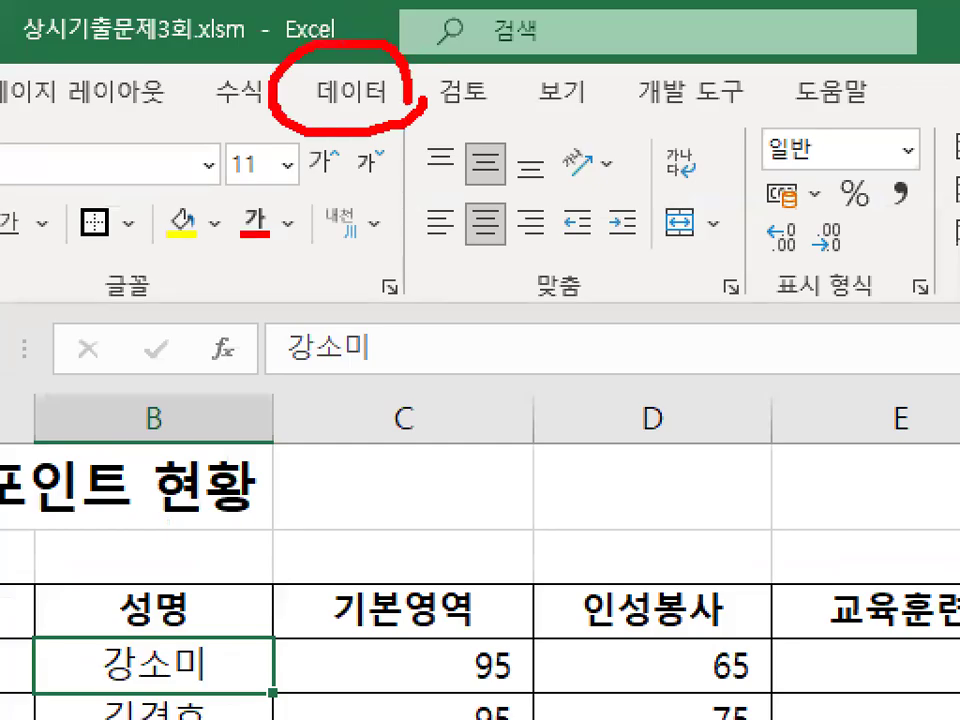
left_click(357, 92)
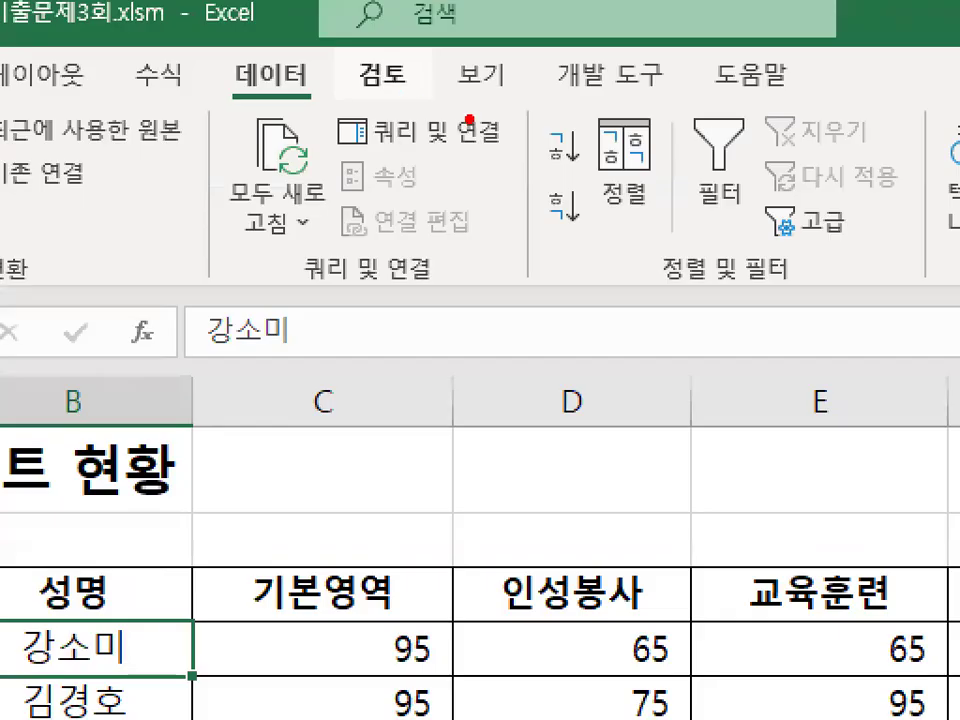
mouse_move(830, 300)
left_mouse_down()
mouse_move(690, 321)
mouse_move(775, 252)
mouse_move(795, 282)
left_mouse_up()
mouse_move(688, 186)
left_mouse_down()
mouse_move(687, 208)
mouse_move(562, 140)
mouse_move(680, 190)
left_mouse_up()
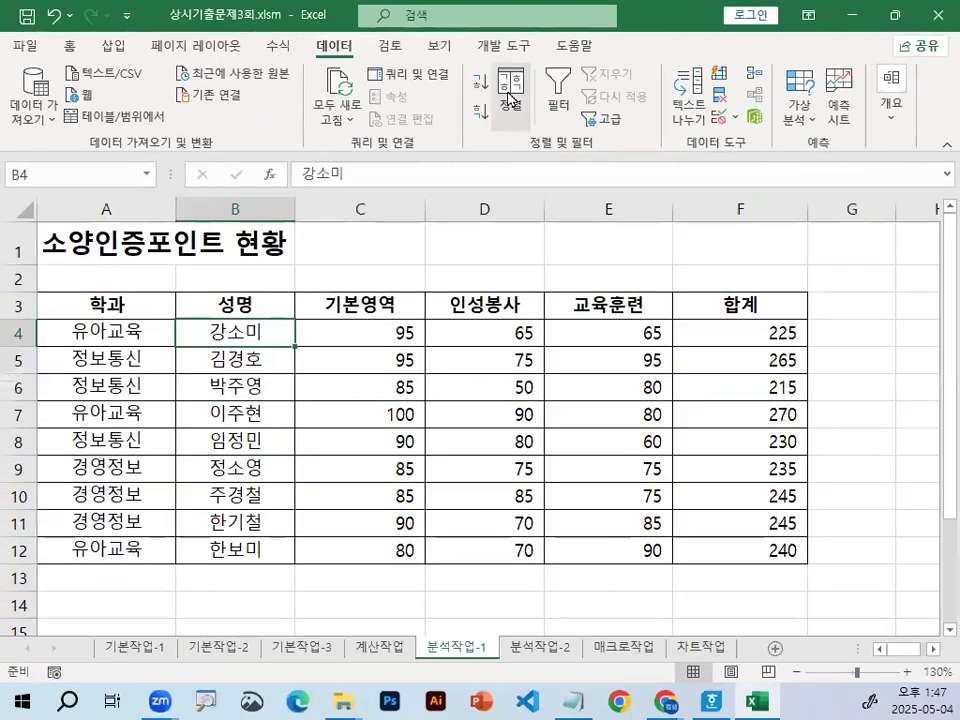
left_click(624, 160)
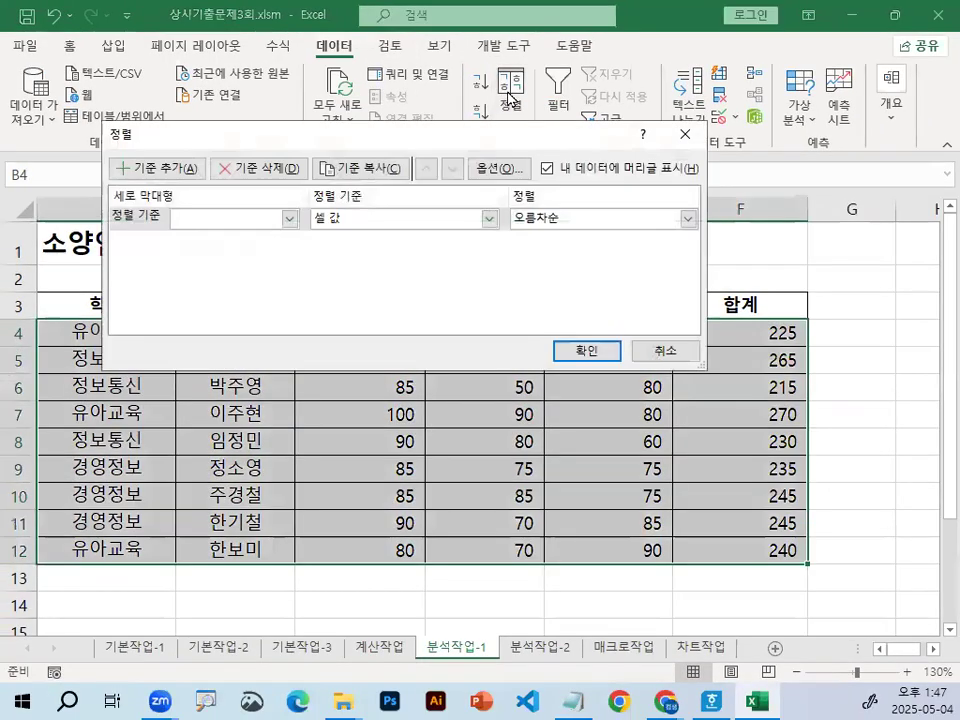
Step: Reposition the Sort dialog and mark up its 내 데이터에 머리글 표시 option against the table's header row on a zoomed view
mouse_move(445, 138)
left_mouse_down()
mouse_move(445, 349)
mouse_move(476, 377)
mouse_move(748, 378)
left_mouse_up()
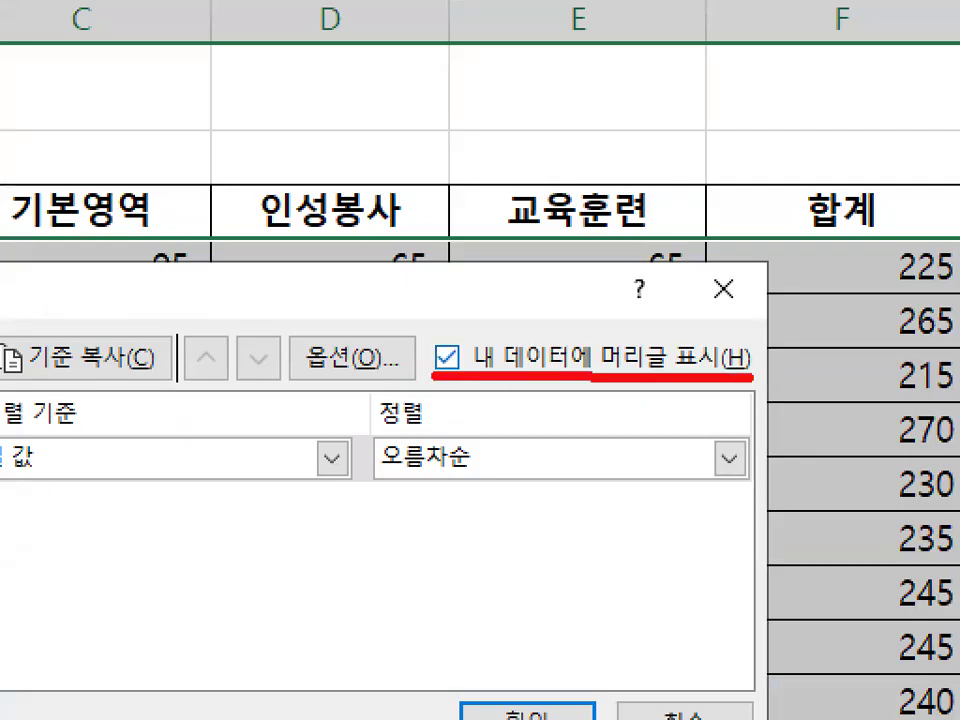
mouse_move(500, 362)
left_mouse_down()
mouse_move(462, 376)
mouse_move(434, 340)
mouse_move(496, 358)
left_mouse_up()
left_click_drag(572, 183, 530, 232)
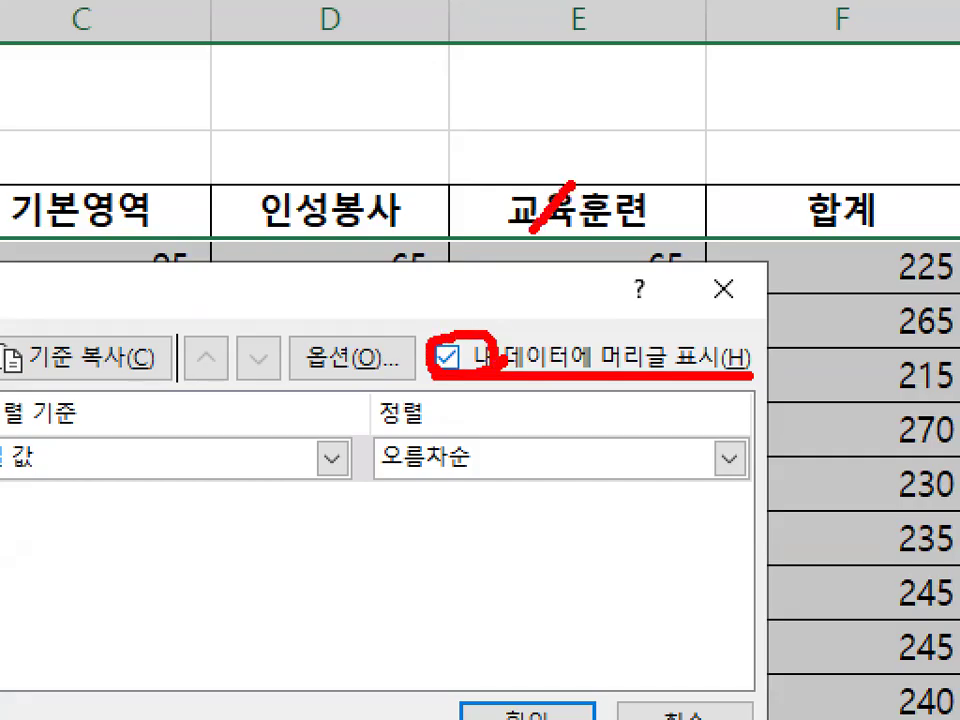
left_click_drag(538, 184, 582, 241)
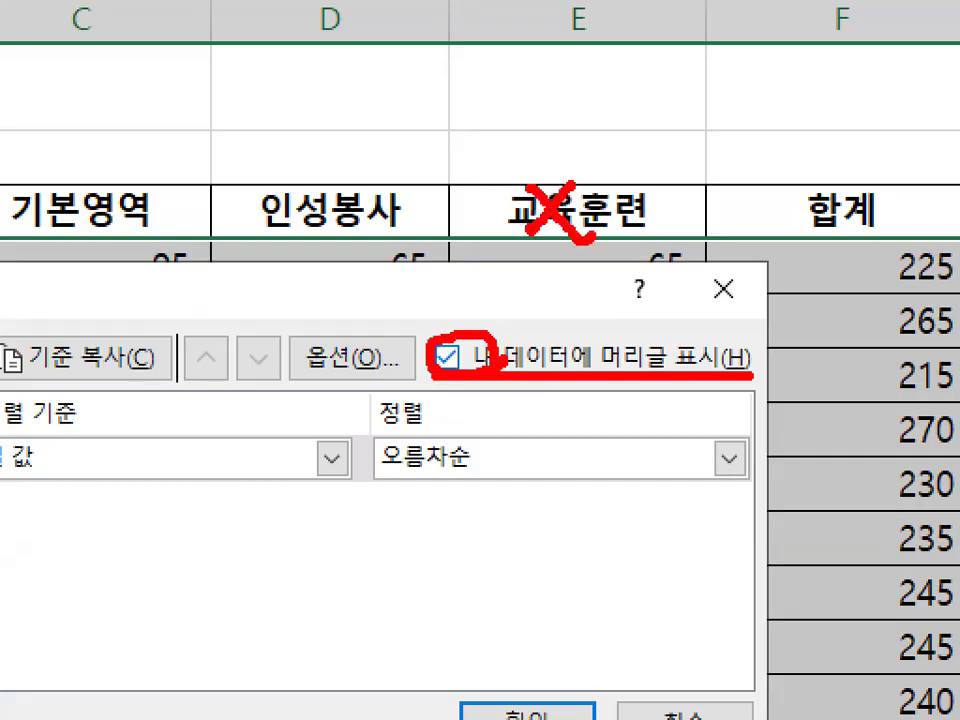
key("Escape")
key("ctrl+1")
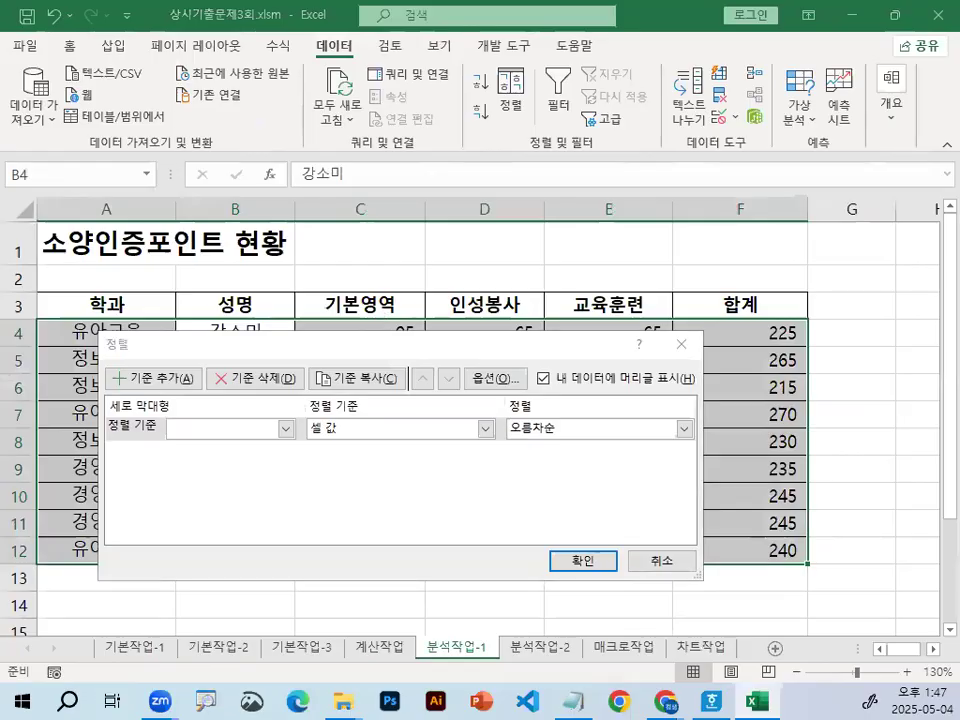
left_click_drag(375, 265, 432, 240)
mouse_move(752, 412)
left_mouse_down()
mouse_move(700, 470)
mouse_move(797, 420)
left_mouse_up()
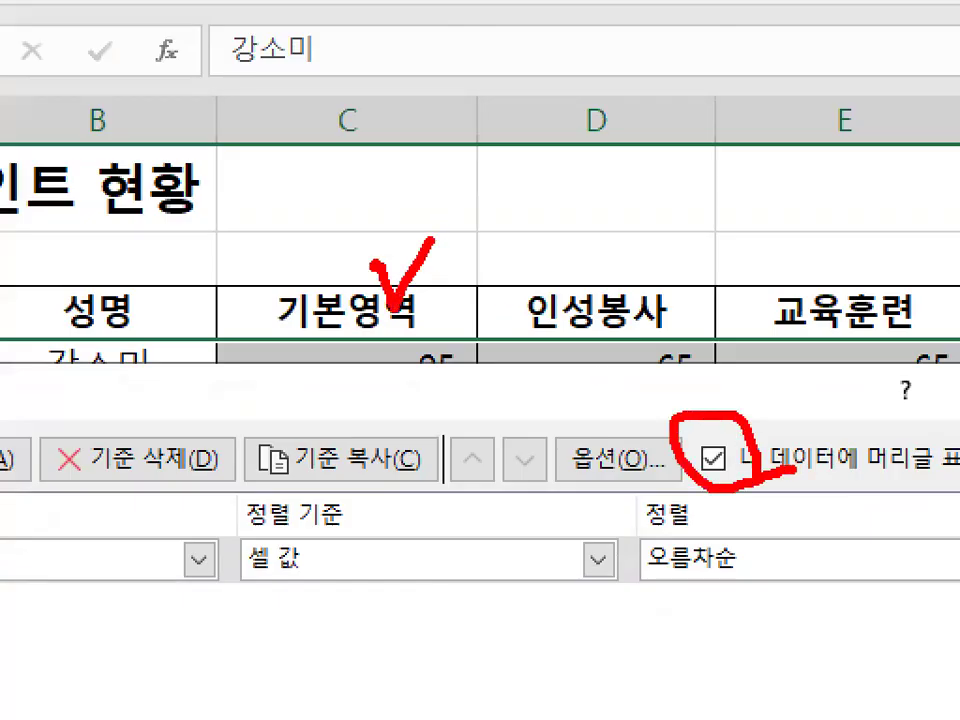
key("Escape")
left_click_drag(360, 346, 474, 247)
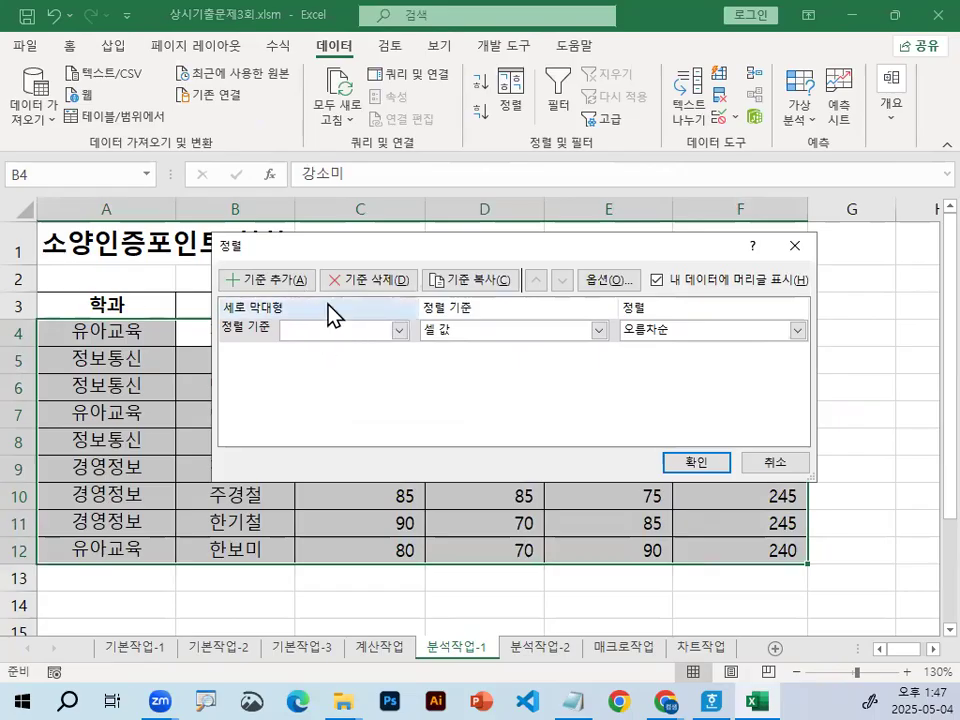
Step: Sort the table by the 학과 cell values in ascending order (오름차순)
left_click(397, 330)
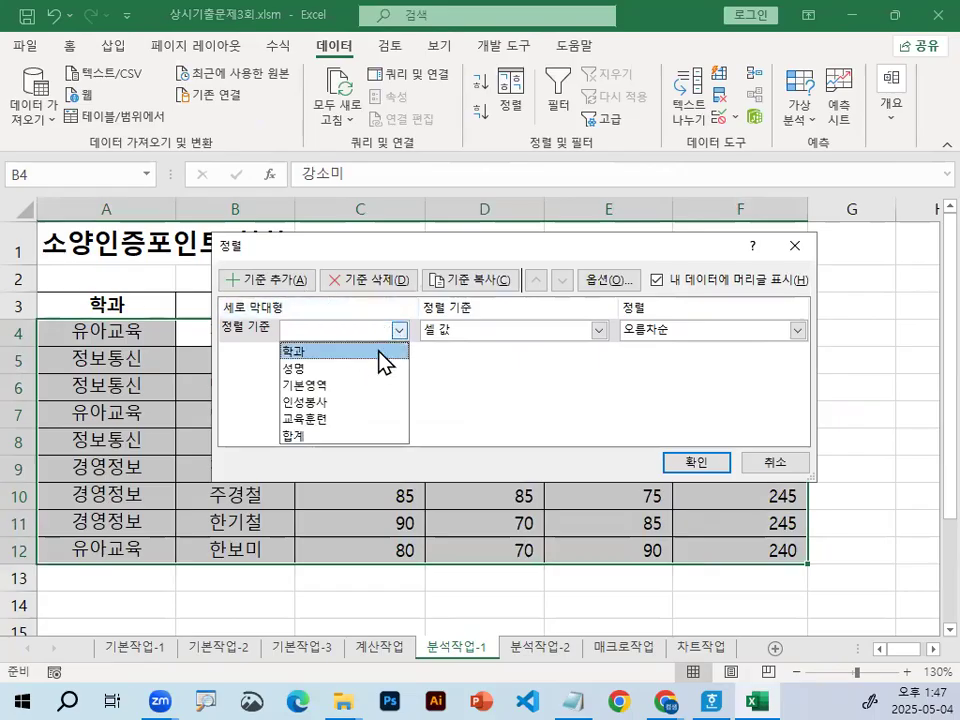
left_click(378, 352)
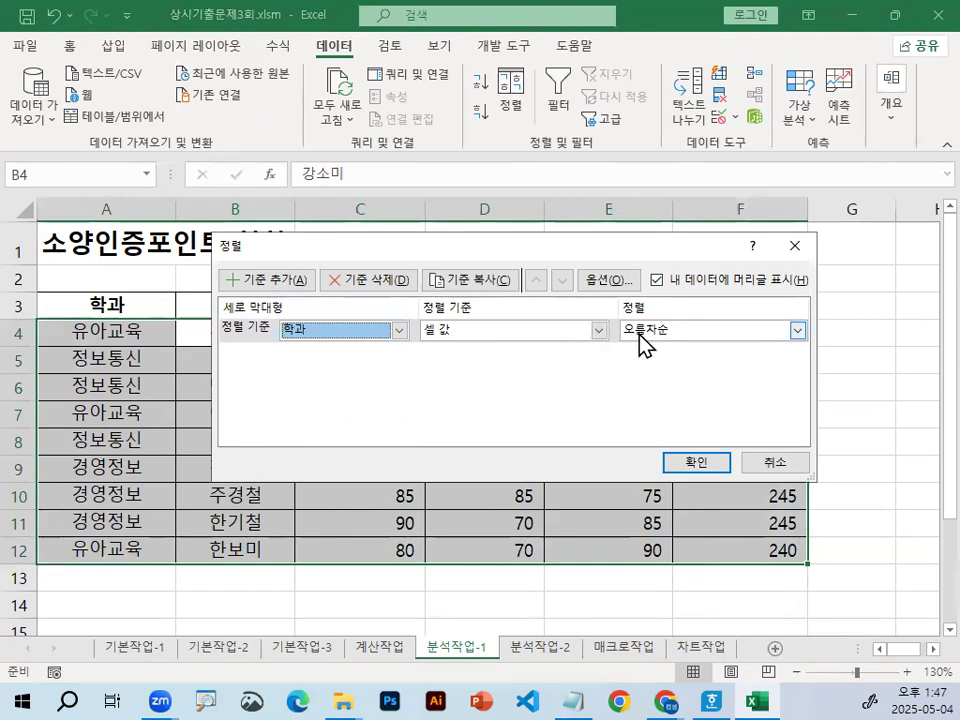
key("ctrl+1")
left_click(297, 354)
mouse_move(366, 320)
left_mouse_down()
mouse_move(289, 254)
mouse_move(358, 314)
left_mouse_up()
key("Escape")
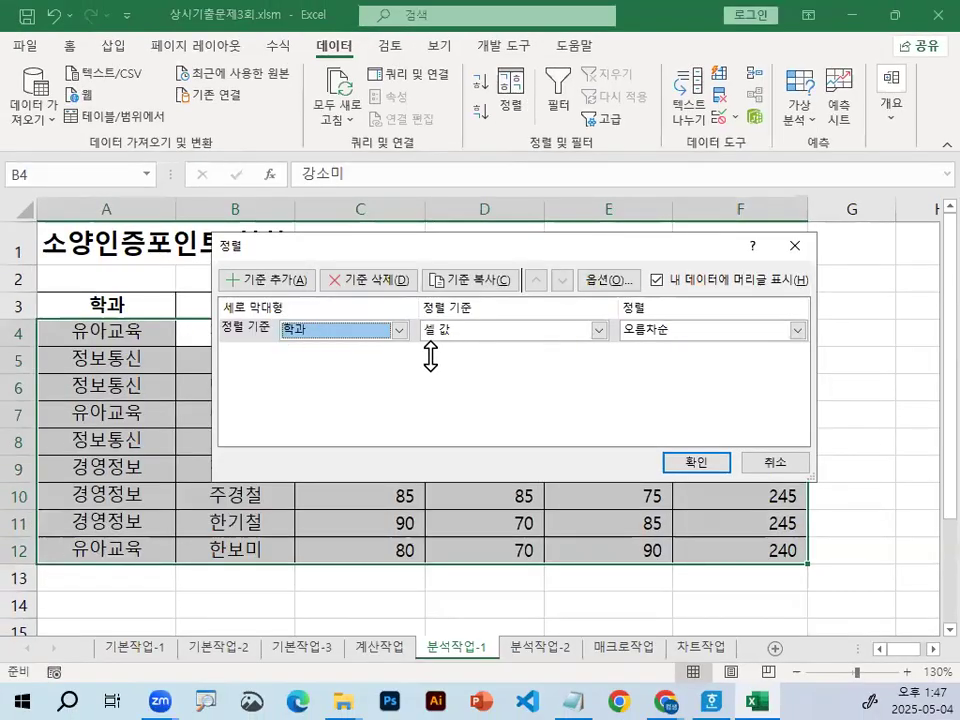
left_click(684, 466)
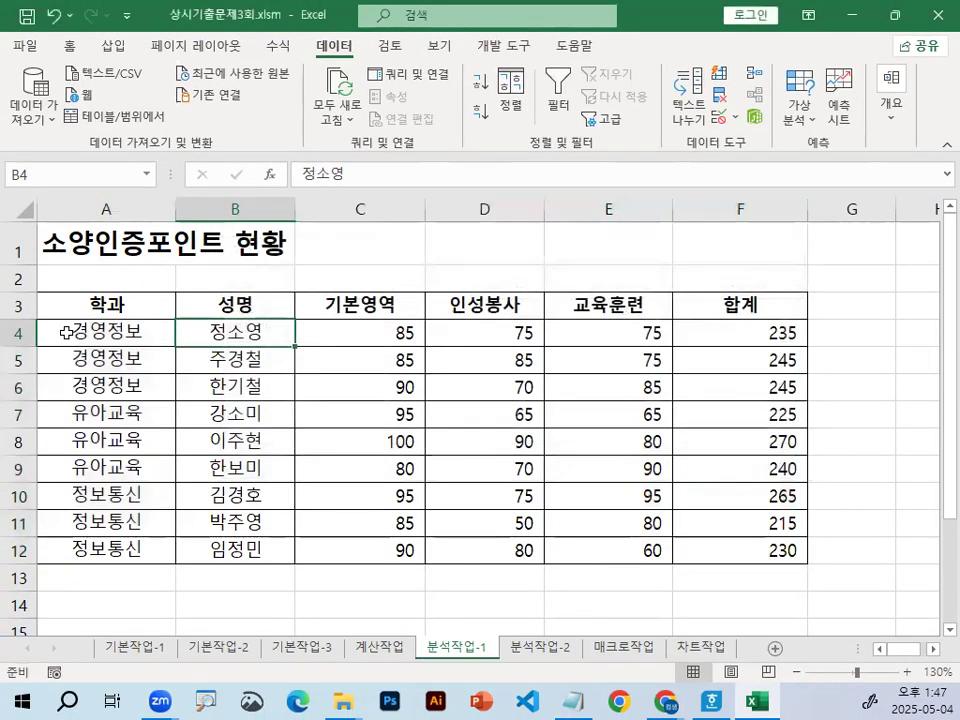
Step: Bracket the 경영정보, 유아교육 and 정보통신 groups in the sorted 학과 column, and select the second 성명 cell
key("ctrl+1")
left_click_drag(74, 324, 68, 391)
left_click_drag(131, 500, 138, 600)
left_click_drag(145, 630, 110, 715)
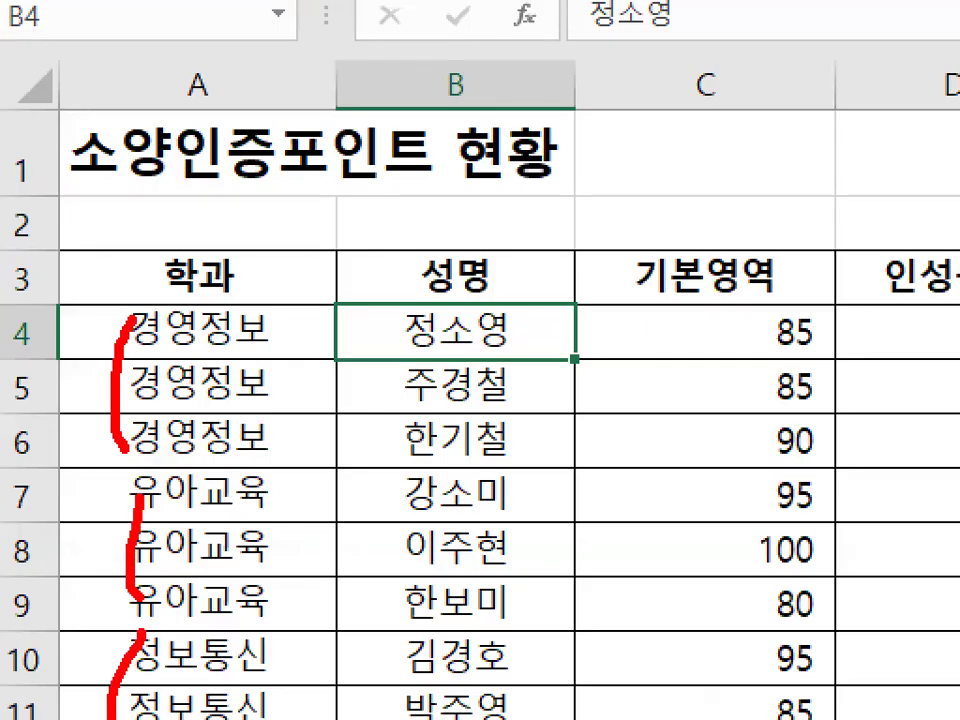
key("Escape")
left_click(274, 358)
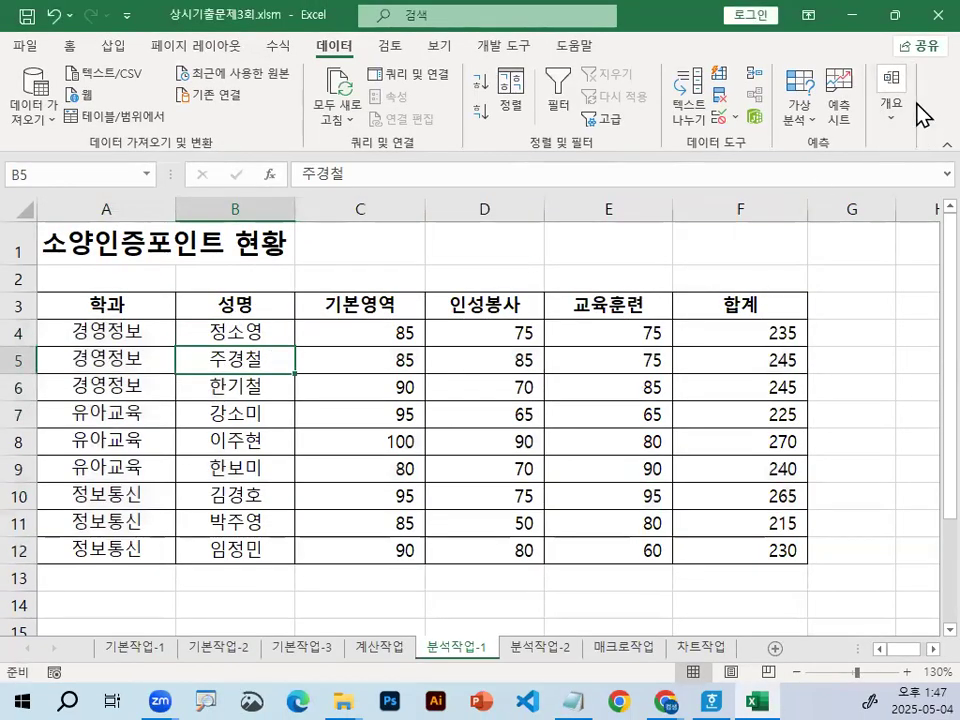
Step: Circle the 개요 group and its 부분합 command on a zoomed view, and open the Subtotal settings for the table
key("ctrl+1")
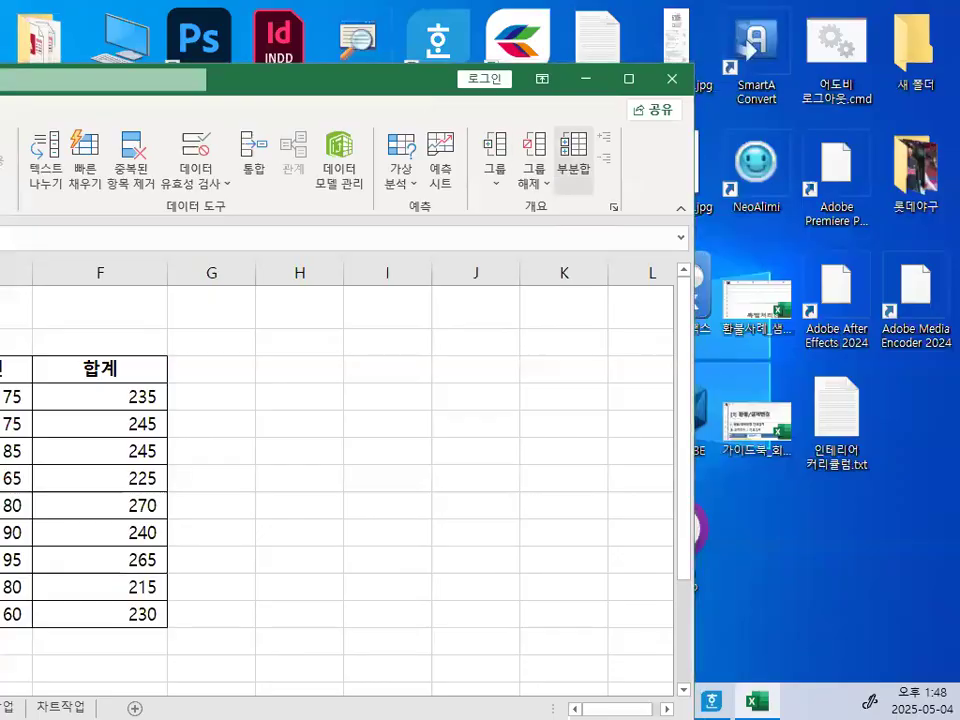
key("ctrl+1")
left_click(567, 188)
mouse_move(568, 254)
left_mouse_down()
mouse_move(495, 205)
mouse_move(540, 200)
mouse_move(647, 124)
mouse_move(645, 150)
left_mouse_up()
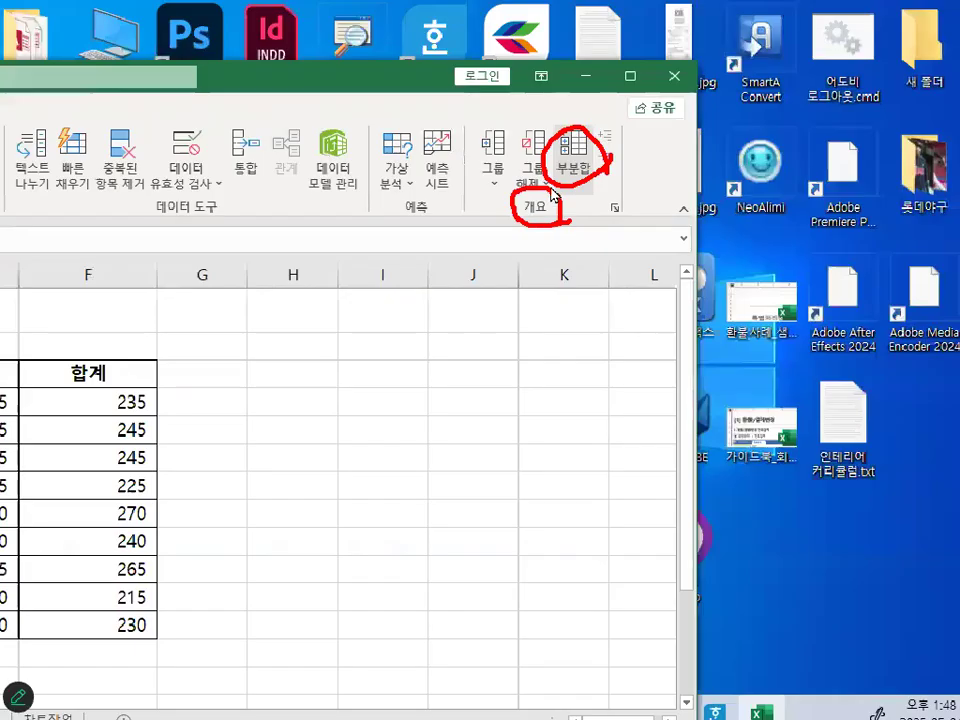
left_click(572, 162)
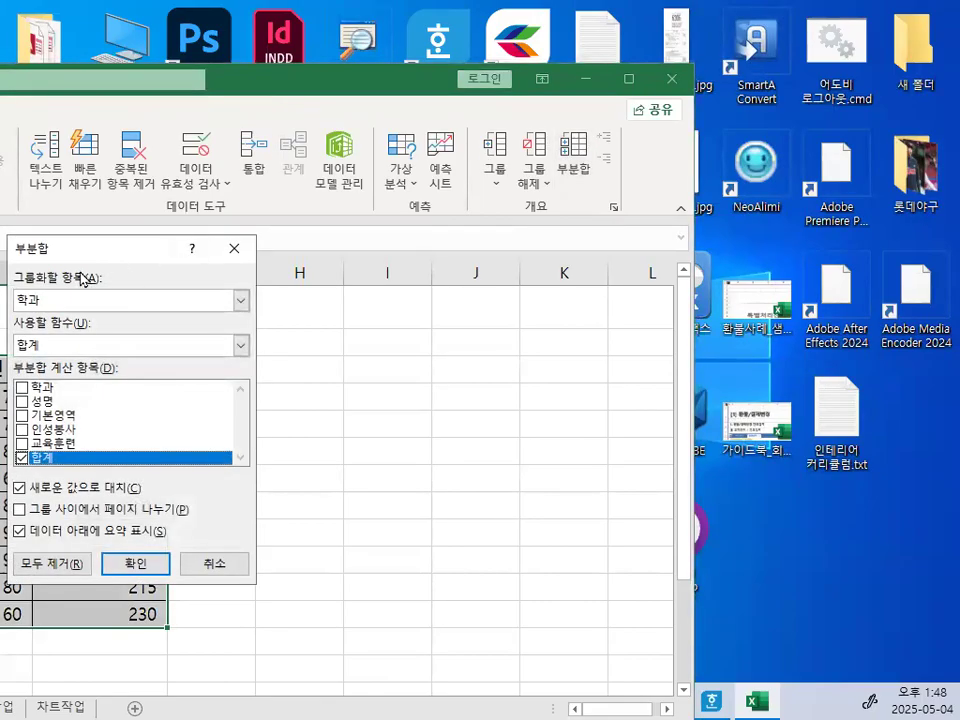
Step: Reposition the Subtotal dialog and circle 학과 as the grouping item (그룹화할 항목) on a zoomed view
mouse_move(104, 251)
left_mouse_down()
mouse_move(393, 177)
mouse_move(377, 194)
left_mouse_up()
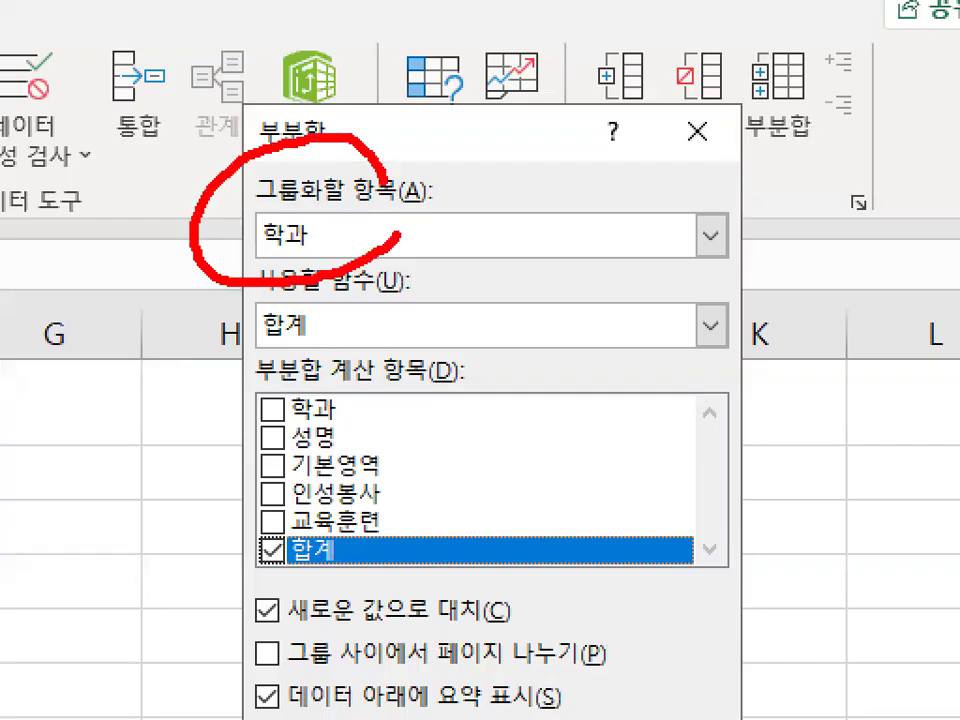
left_click_drag(398, 235, 388, 186)
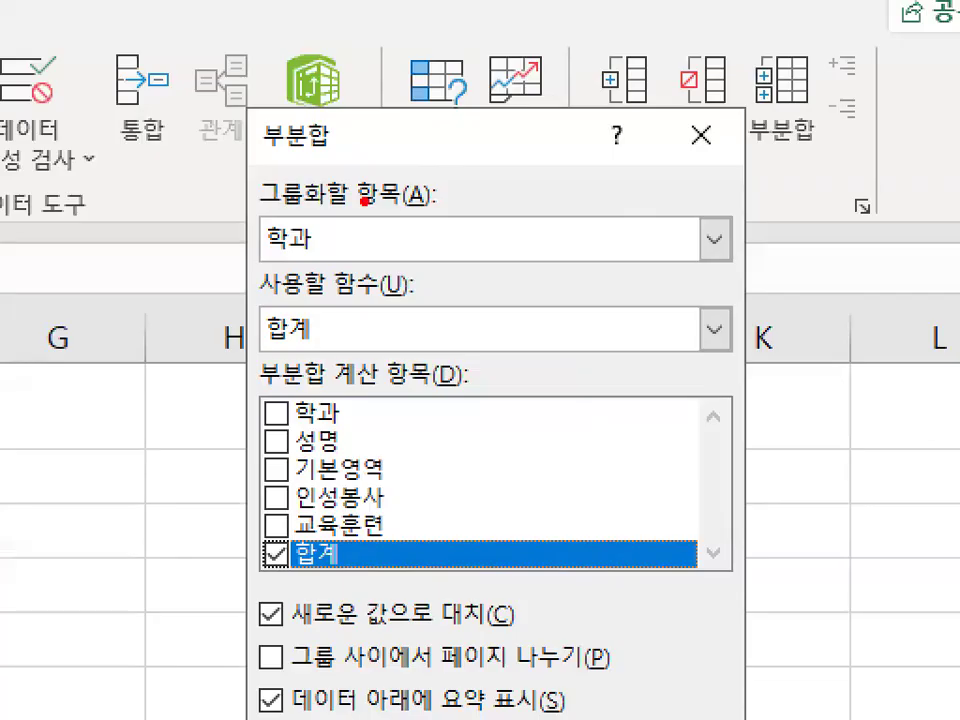
mouse_move(386, 245)
left_mouse_down()
mouse_move(404, 233)
mouse_move(404, 246)
left_mouse_up()
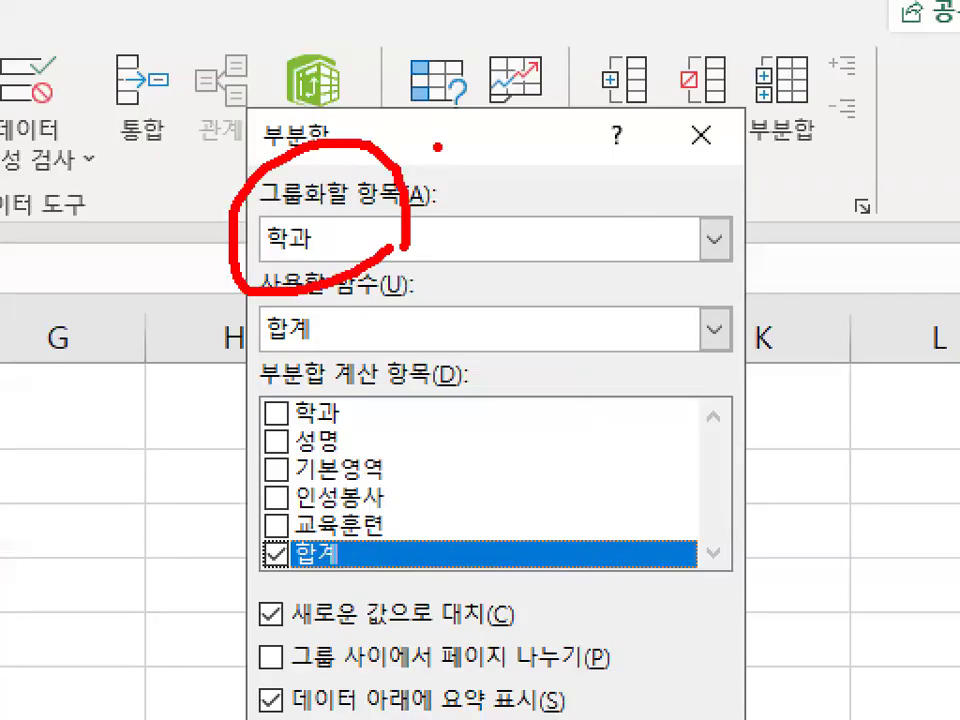
left_click_drag(290, 228, 367, 148)
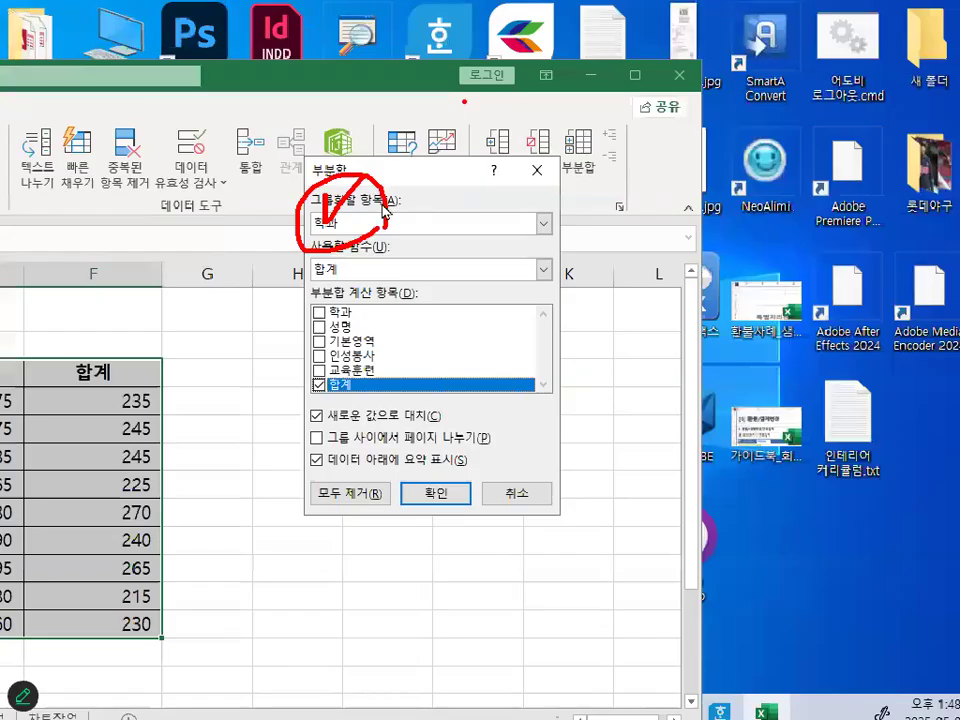
mouse_move(350, 219)
left_mouse_down()
mouse_move(334, 243)
mouse_move(354, 193)
mouse_move(355, 203)
left_mouse_up()
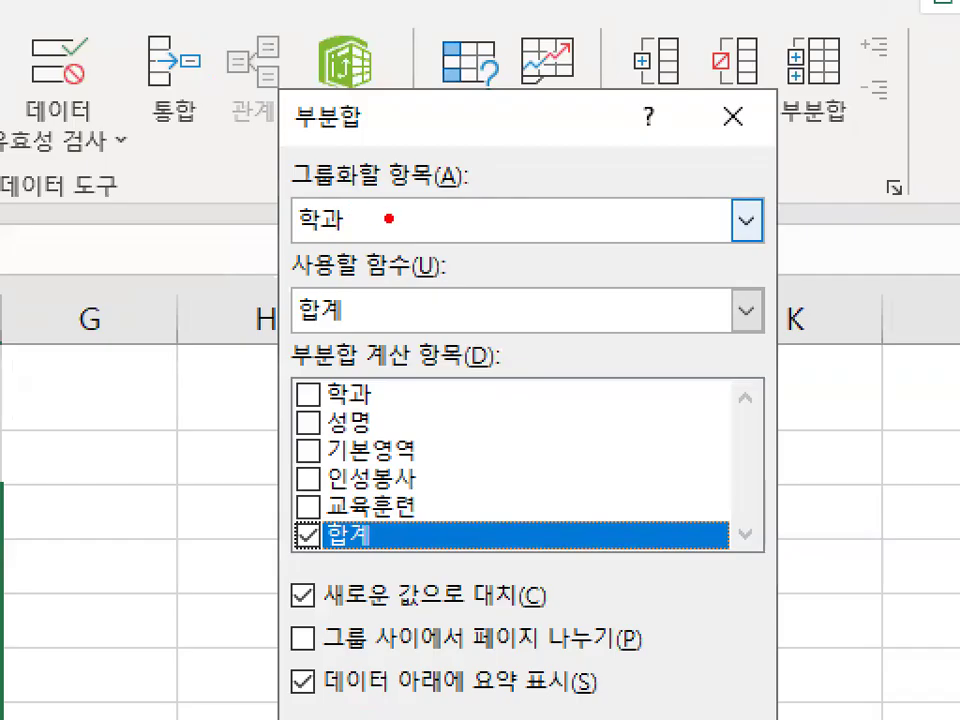
mouse_move(389, 218)
left_mouse_down()
mouse_move(354, 156)
mouse_move(384, 207)
left_mouse_up()
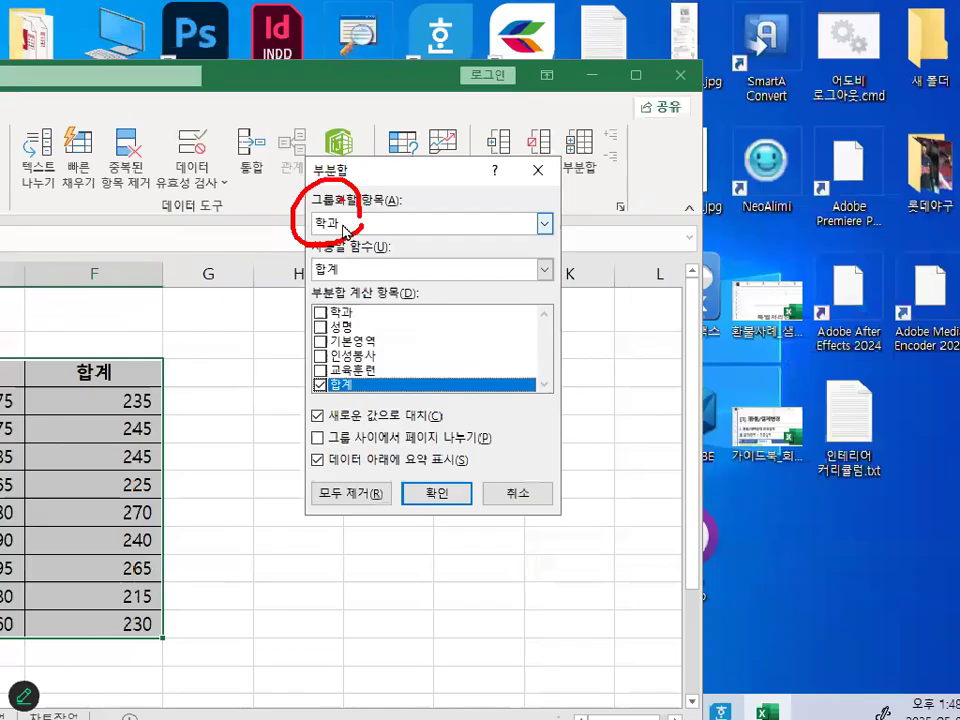
Step: Set the subtotal function to 최대 for the 합계 field, grouped by 학과, and apply the subtotal
left_click(746, 310)
left_click(336, 327)
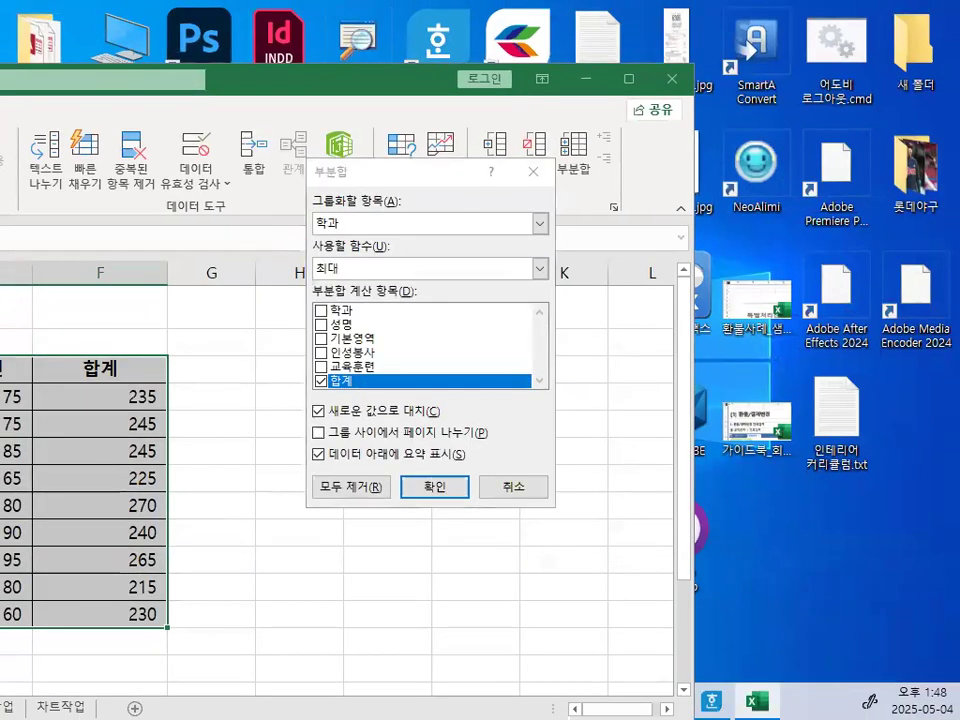
mouse_move(362, 268)
left_mouse_down()
mouse_move(315, 284)
mouse_move(368, 245)
left_mouse_up()
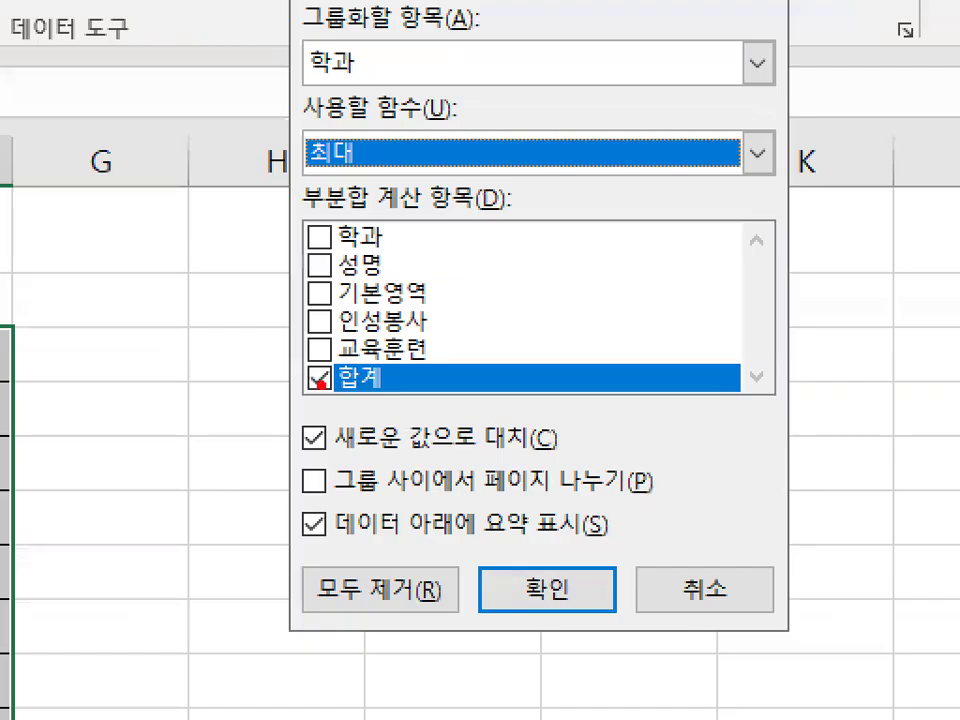
mouse_move(339, 378)
left_mouse_down()
mouse_move(332, 388)
mouse_move(329, 371)
left_mouse_up()
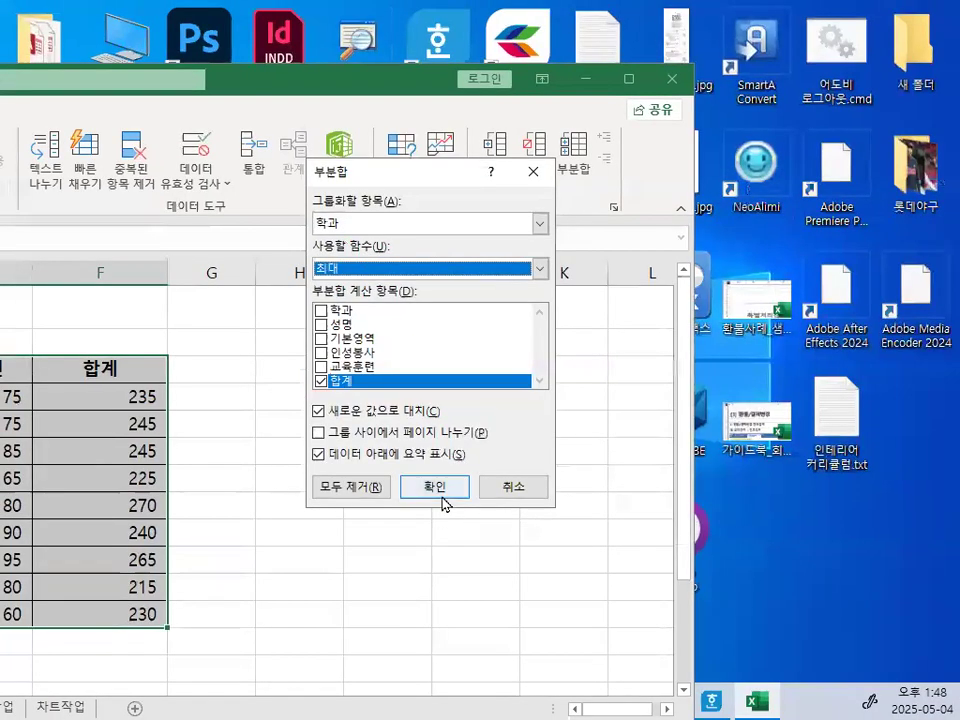
left_click(547, 595)
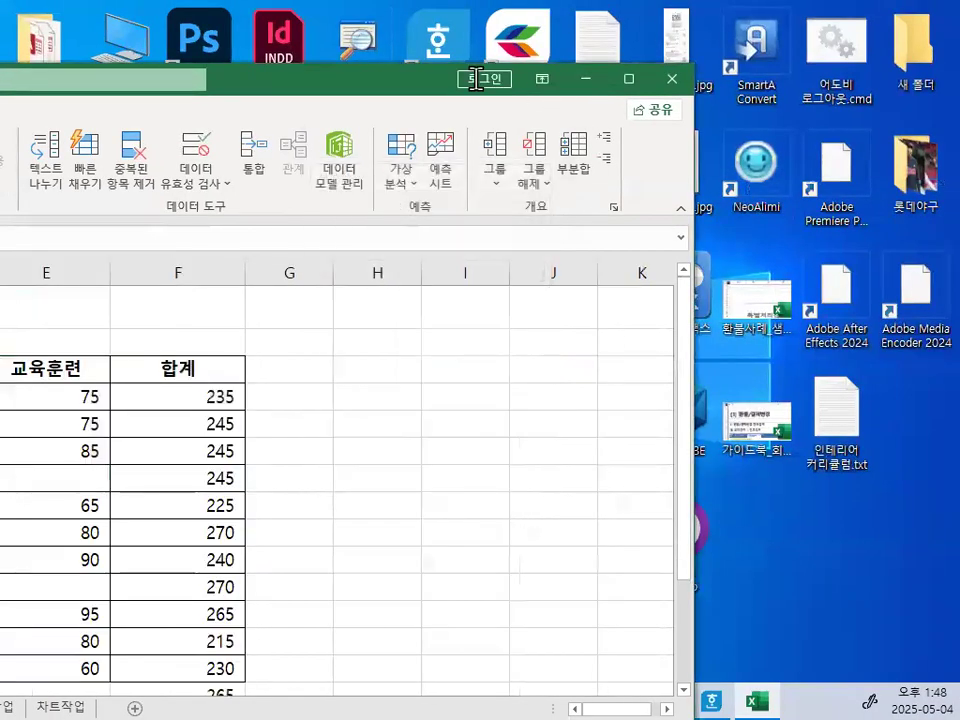
Step: Maximize the window and mark up the 경영정보 최대 row, circling its 합계 maximum and crossing out the cells without a subtotal
double_click(403, 81)
left_click(240, 420)
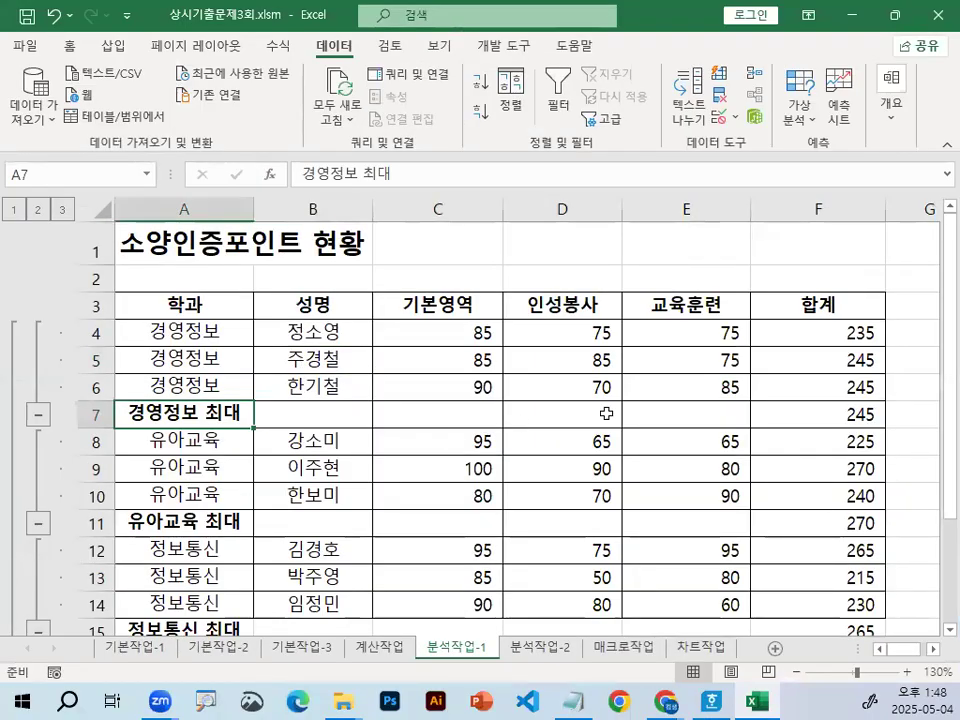
left_click(840, 413)
mouse_move(910, 411)
left_mouse_down()
mouse_move(902, 427)
mouse_move(845, 402)
mouse_move(886, 405)
left_mouse_up()
left_click_drag(2, 436, 790, 436)
left_click_drag(277, 367, 204, 437)
left_click_drag(187, 385, 268, 456)
left_click_drag(497, 381, 444, 458)
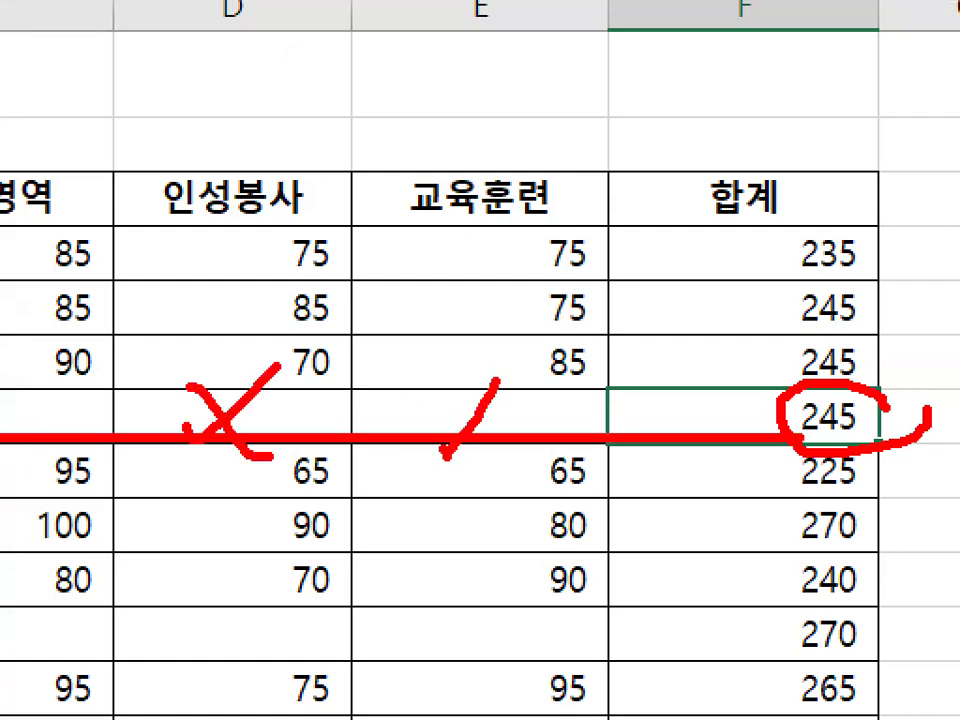
left_click_drag(445, 380, 505, 462)
left_click_drag(62, 362, 18, 460)
left_click_drag(15, 378, 78, 484)
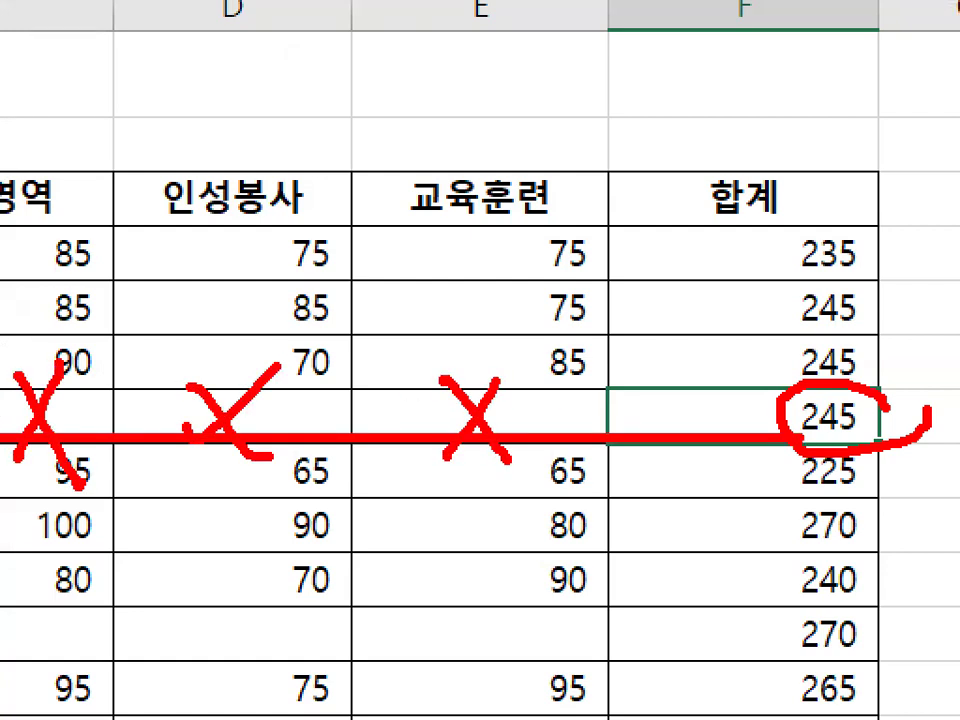
key("Escape")
left_click_drag(356, 416, 367, 398)
left_click(458, 392)
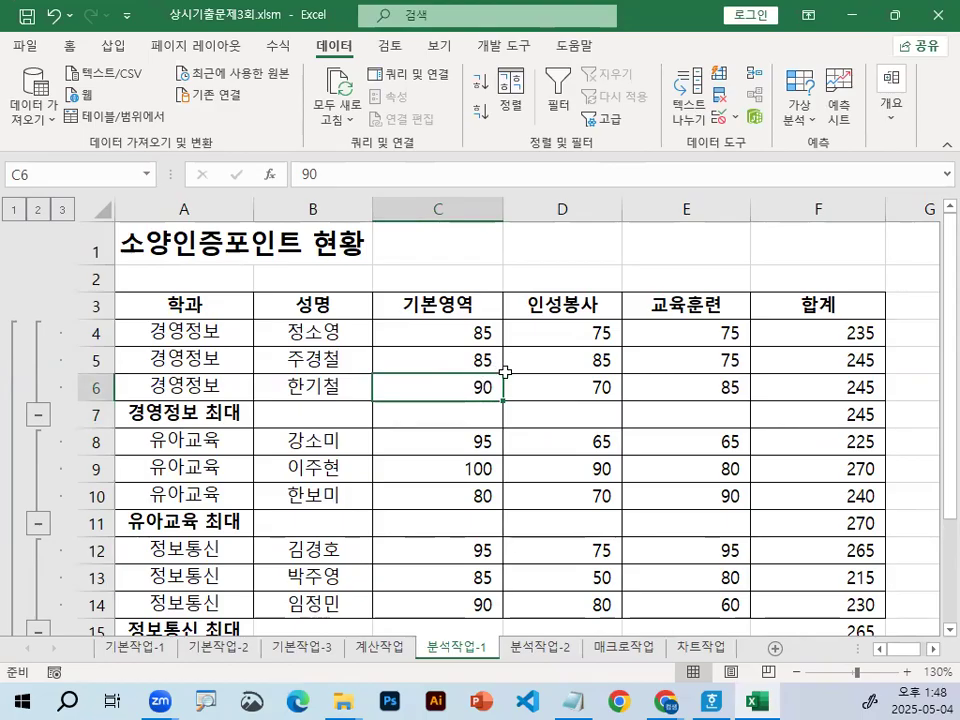
Step: Reopen the Subtotal settings for the table, move the dialog over the data and mark it up on a zoomed view
left_click(544, 349)
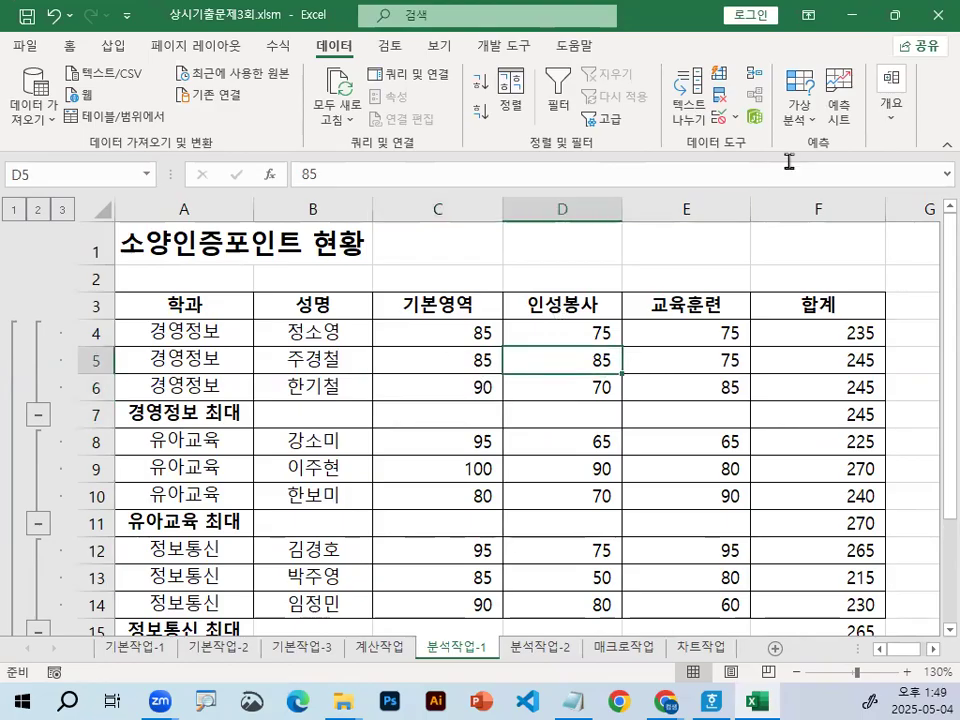
left_click(895, 112)
left_click(818, 200)
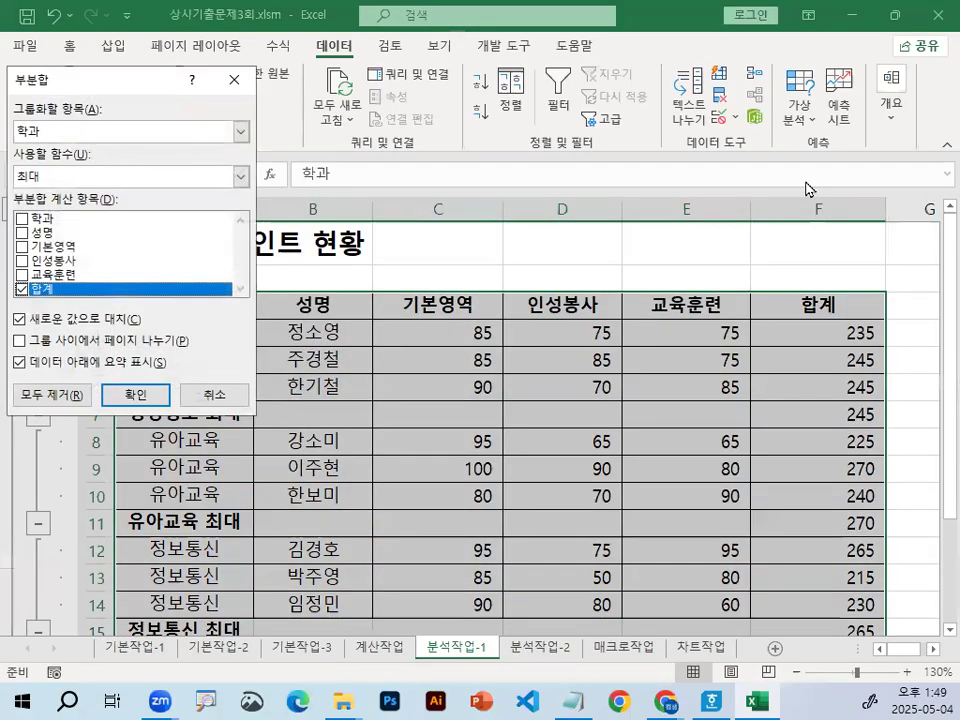
left_click_drag(116, 82, 560, 240)
key("ctrl+1")
mouse_move(515, 293)
left_mouse_down()
mouse_move(400, 239)
mouse_move(516, 264)
left_mouse_up()
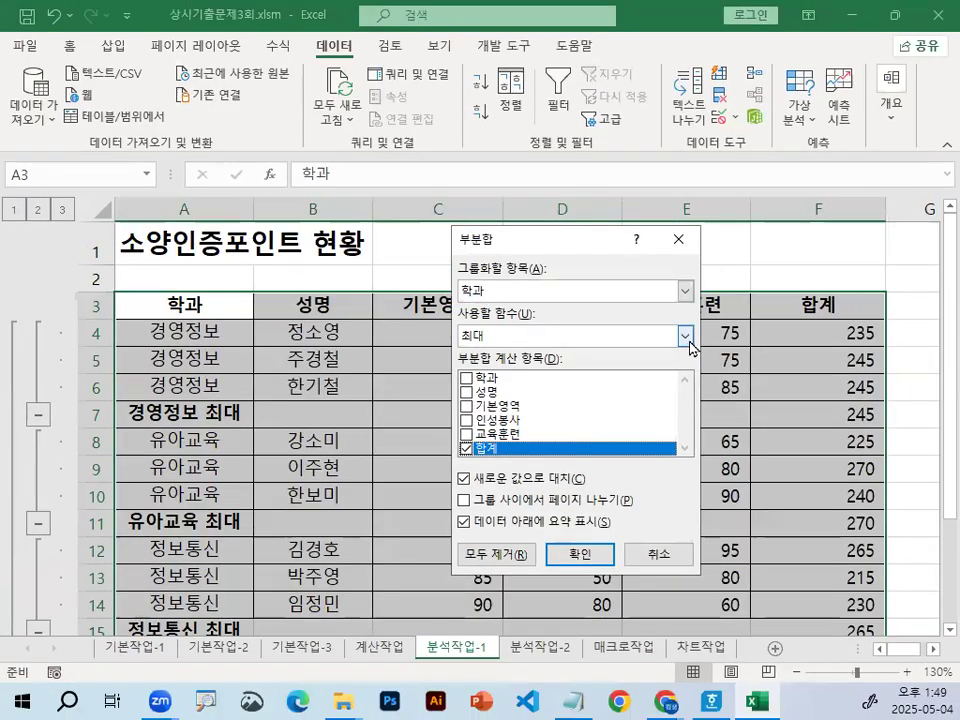
Step: Set the subtotal function to 평균 for 기본영역, 인성봉사 and 교육훈련, and exclude the 합계 field
left_click(690, 337)
left_click(566, 395)
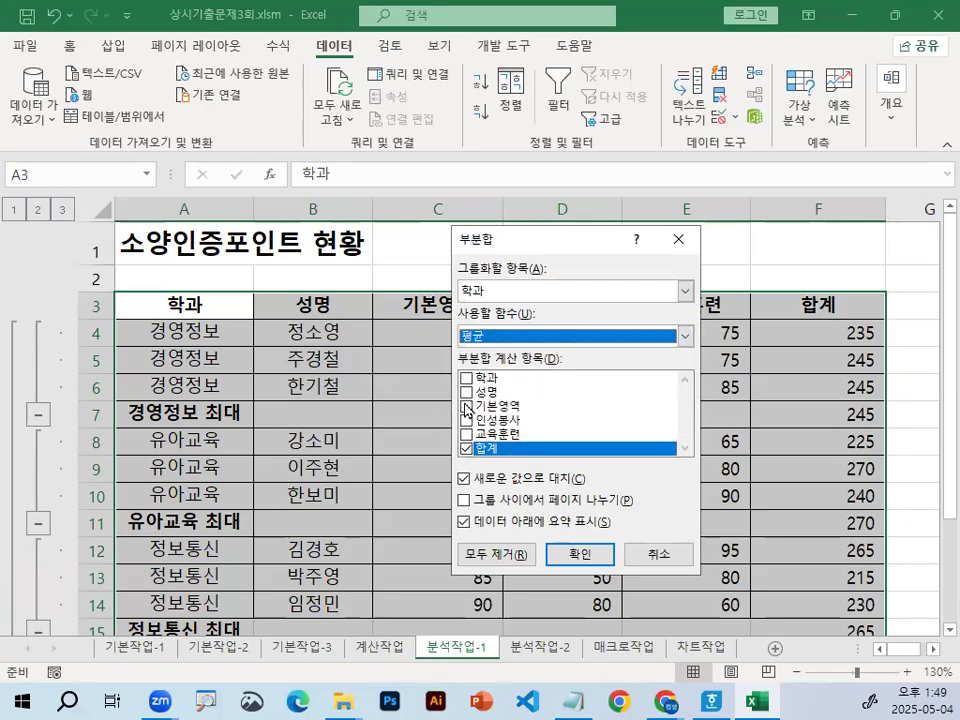
left_click(466, 406)
left_click(466, 420)
left_click(466, 434)
left_click(466, 448)
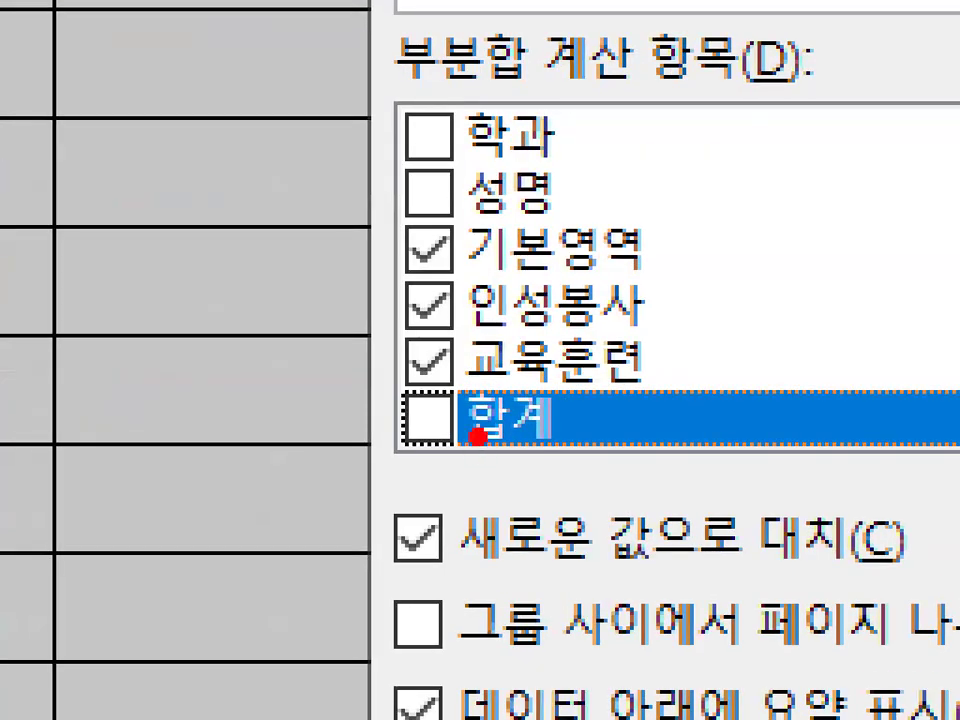
Step: Draw red check marks beside the selected 기본영역, 인성봉사 and 교육훈련 fields on a zoomed view, and exit the zoom
left_click_drag(566, 189, 636, 166)
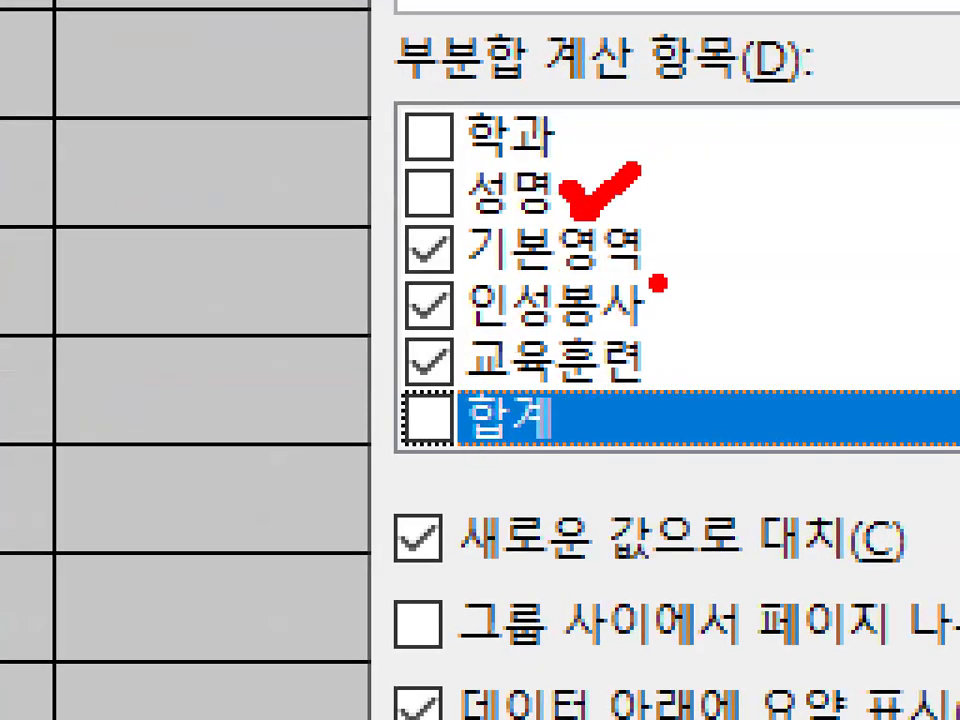
left_click_drag(660, 270, 742, 233)
mouse_move(668, 350)
left_mouse_down()
mouse_move(672, 368)
mouse_move(710, 313)
mouse_move(440, 400)
mouse_move(480, 215)
mouse_move(738, 238)
left_mouse_up()
key("Escape")
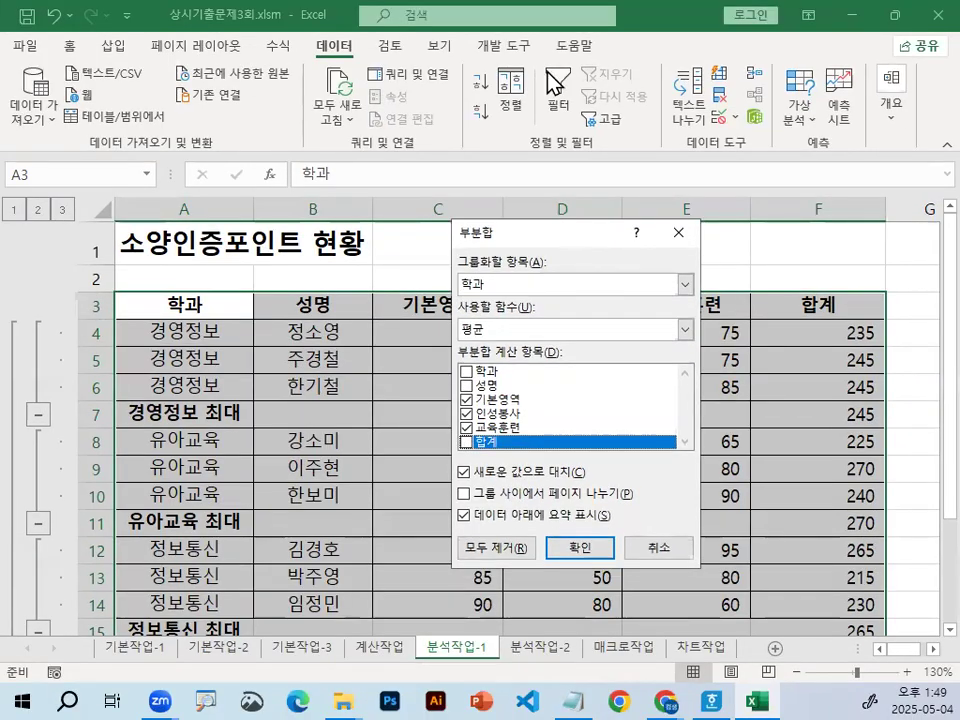
Step: Reposition the Subtotal dialog, underline the 새로운 값으로 대치 option and circle its checkbox on a zoomed view
left_click_drag(552, 231, 546, 72)
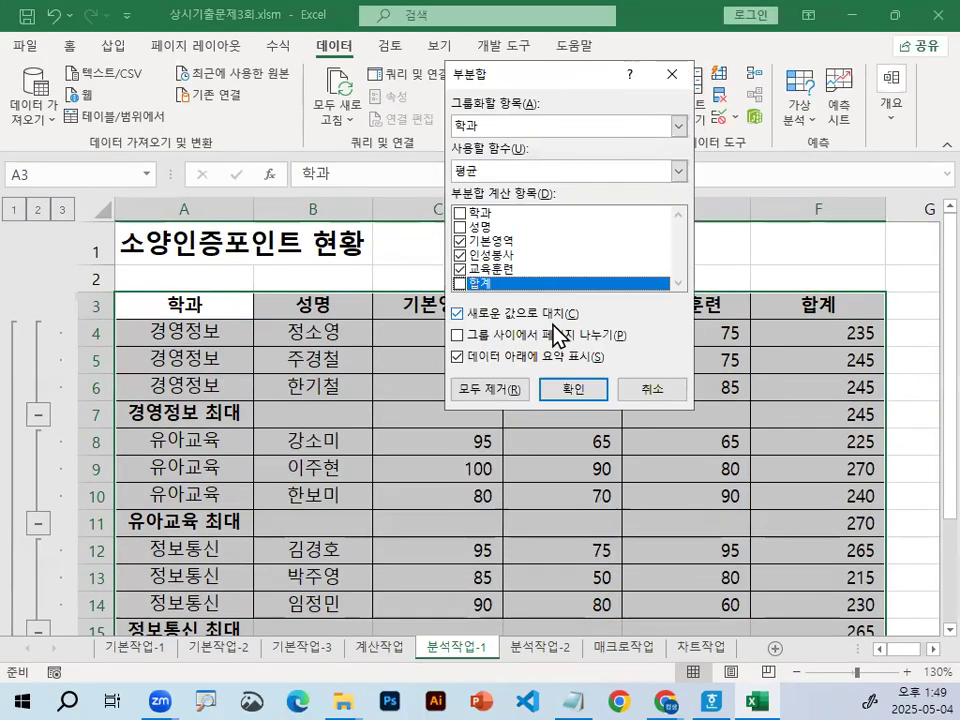
key("ctrl+1")
left_click(553, 326)
left_click_drag(340, 330, 630, 326)
mouse_move(404, 306)
left_mouse_down()
mouse_move(345, 285)
mouse_move(380, 330)
mouse_move(402, 300)
left_mouse_up()
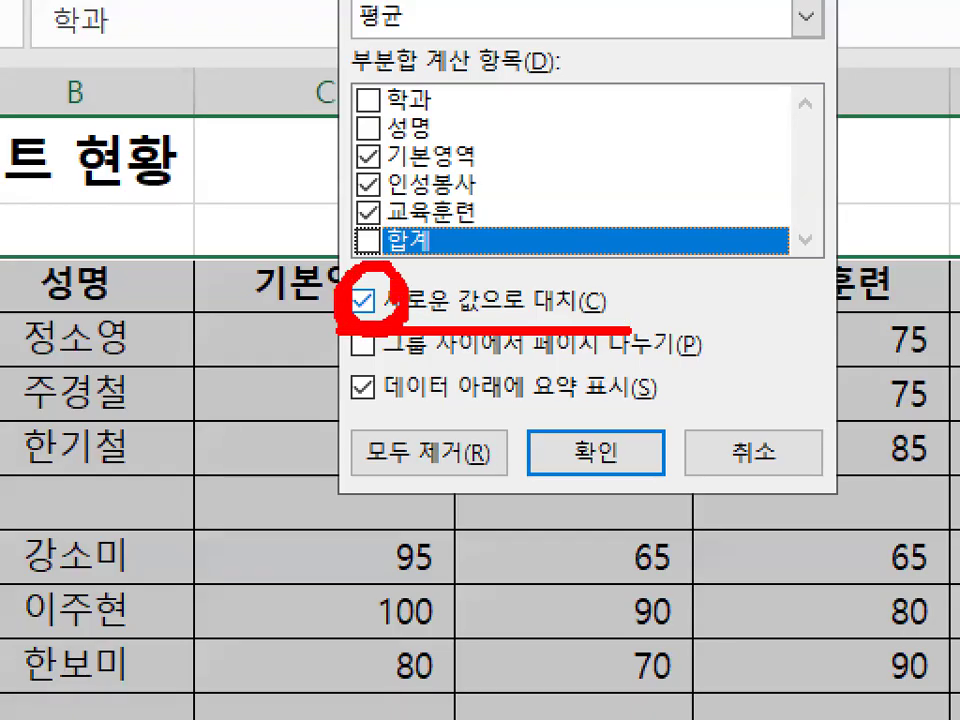
Step: Turn off replacing the existing subtotals (새로운 값으로 대치) and apply the 평균 subtotal grouped by 학과 for 기본영역, 인성봉사 and 교육훈련
key("Escape")
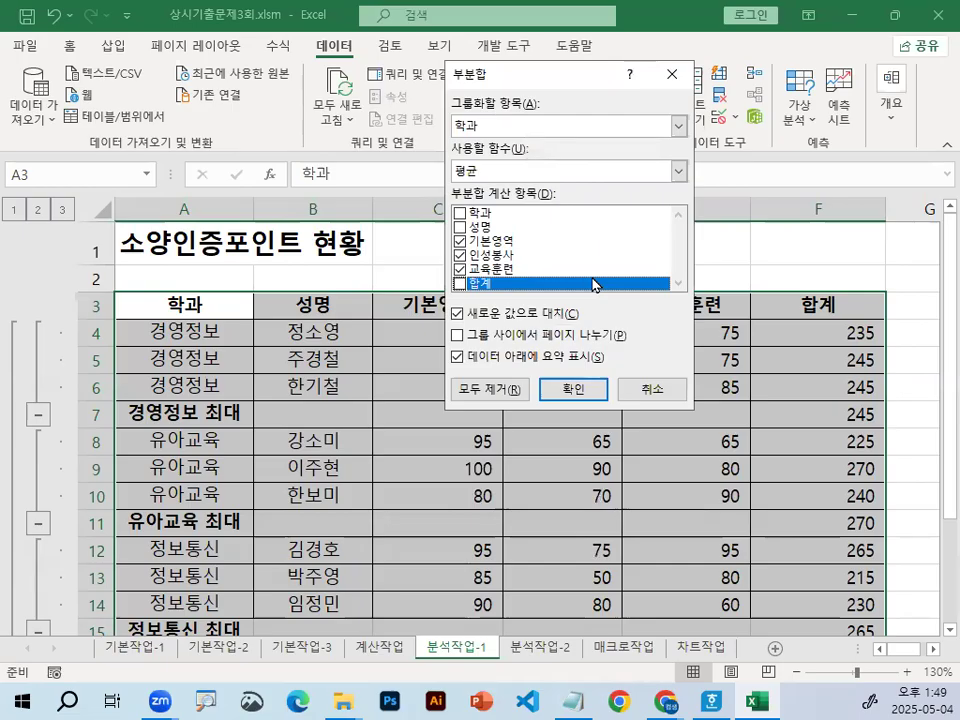
left_click(457, 314)
key("ctrl+1")
left_click_drag(457, 314, 476, 306)
key("Escape")
left_click(680, 468)
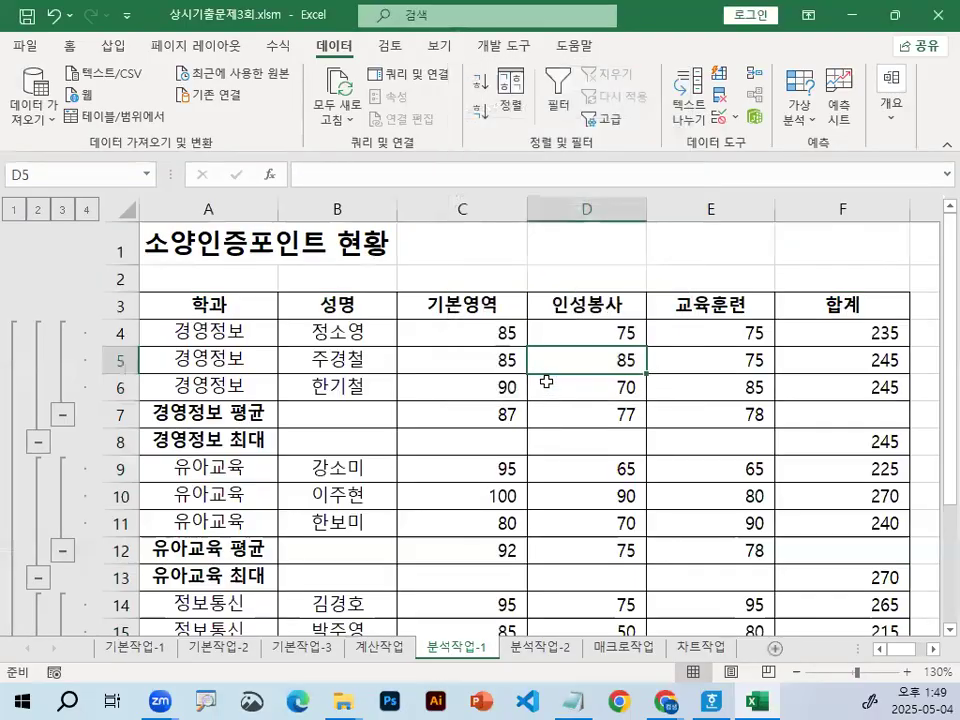
Step: Examine the 평균 and 최대 subtotal rows of each department, down to the overall rows at the end of the table
left_click(228, 438)
key("ctrl+1")
mouse_move(275, 409)
left_mouse_down()
mouse_move(262, 421)
mouse_move(279, 405)
left_mouse_up()
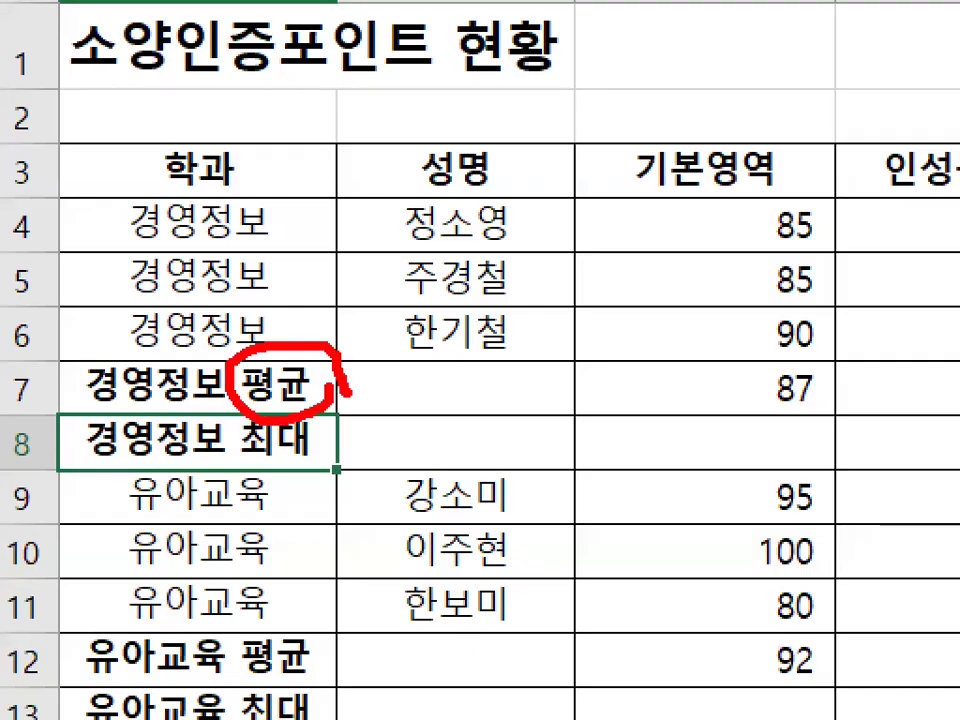
key("Escape")
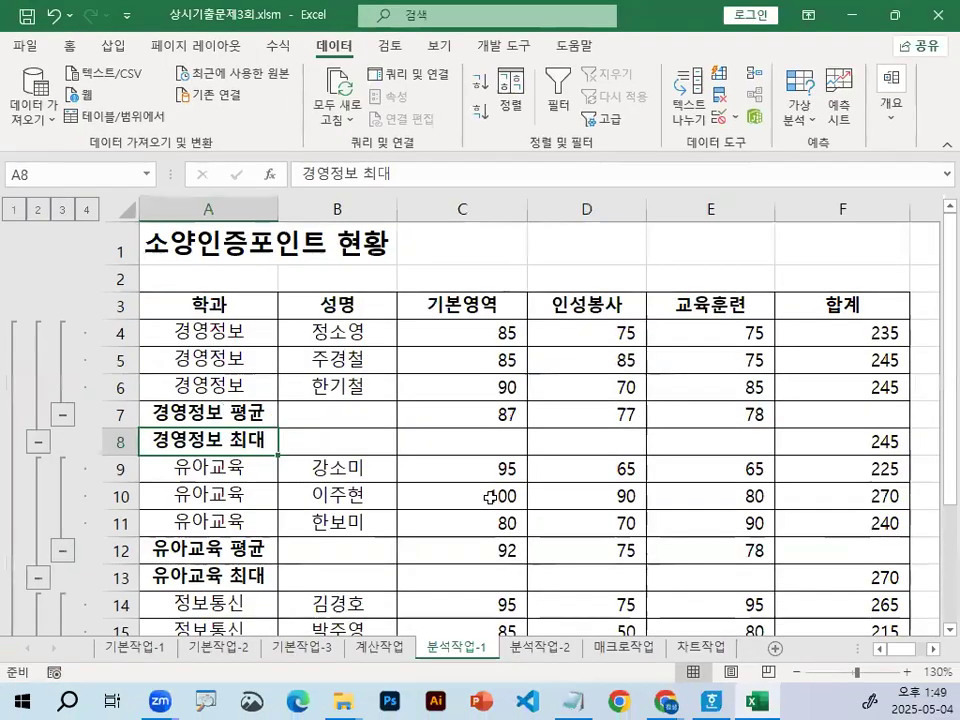
left_click(497, 487)
scroll(497, 487, "down", 2)
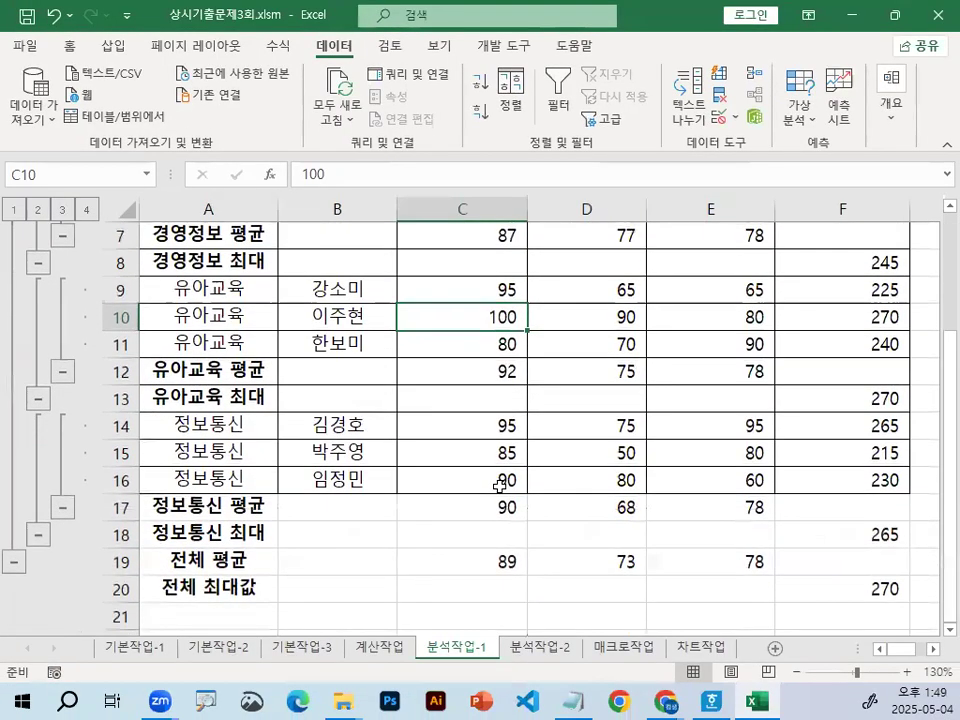
scroll(497, 487, "up", 2)
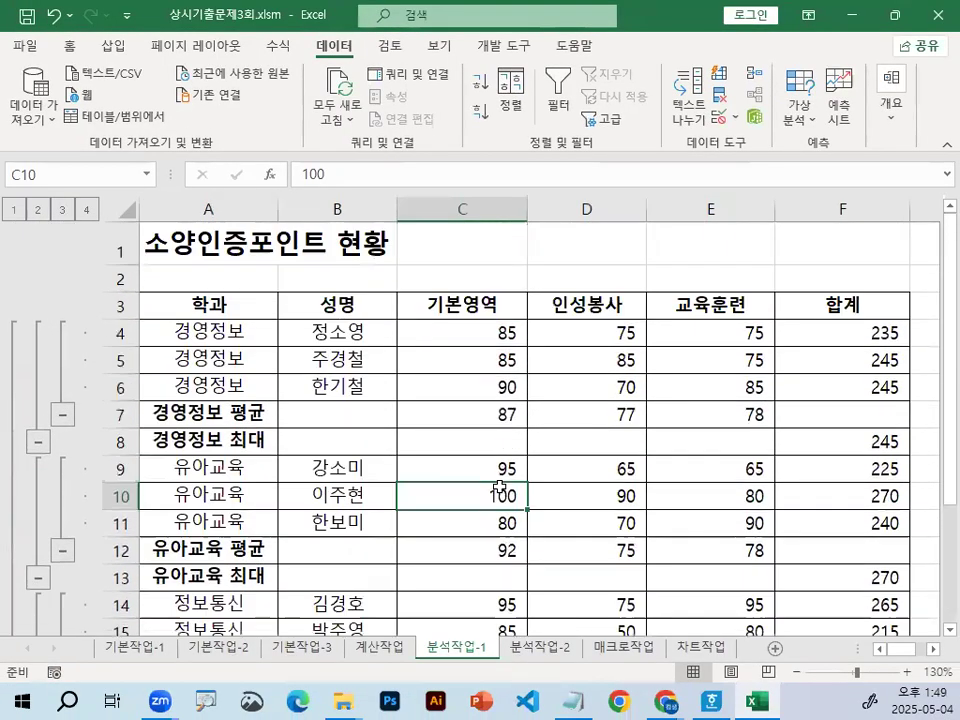
left_click(517, 393)
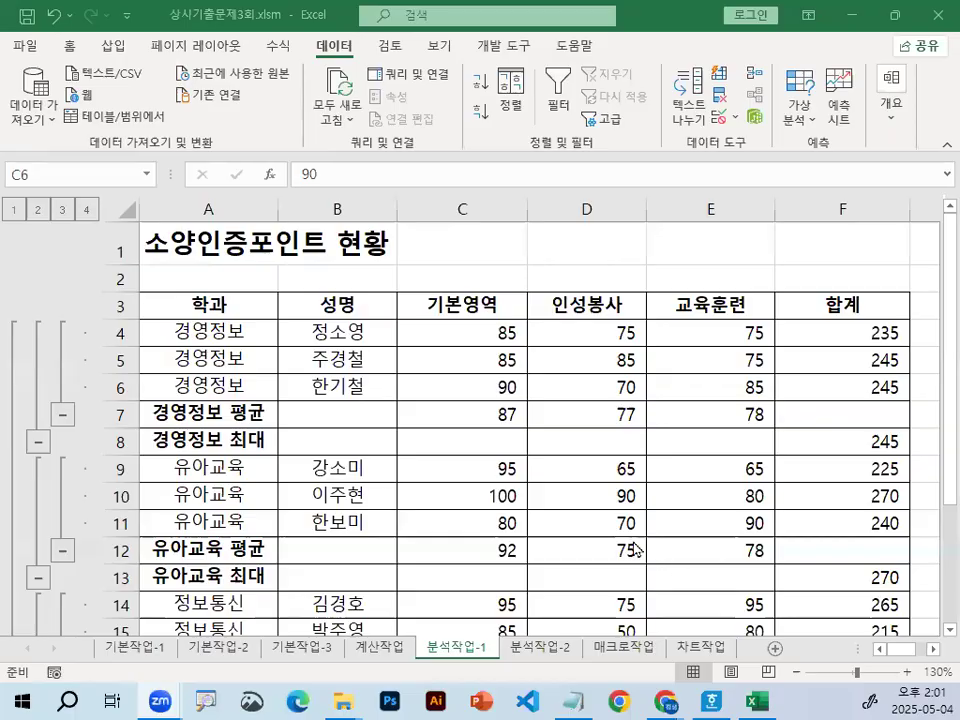
left_click(555, 526)
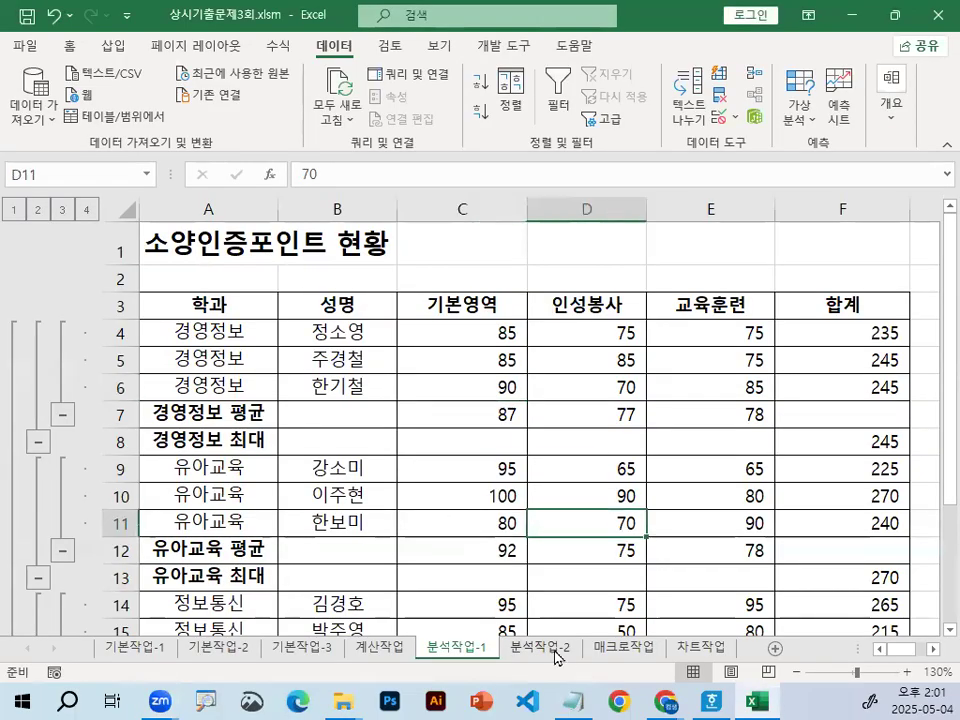
Step: Open the 분석작업-2 sheet and look over the empty score cells of 표4 and the yearly tables
left_click(550, 647)
left_click_drag(498, 571, 633, 610)
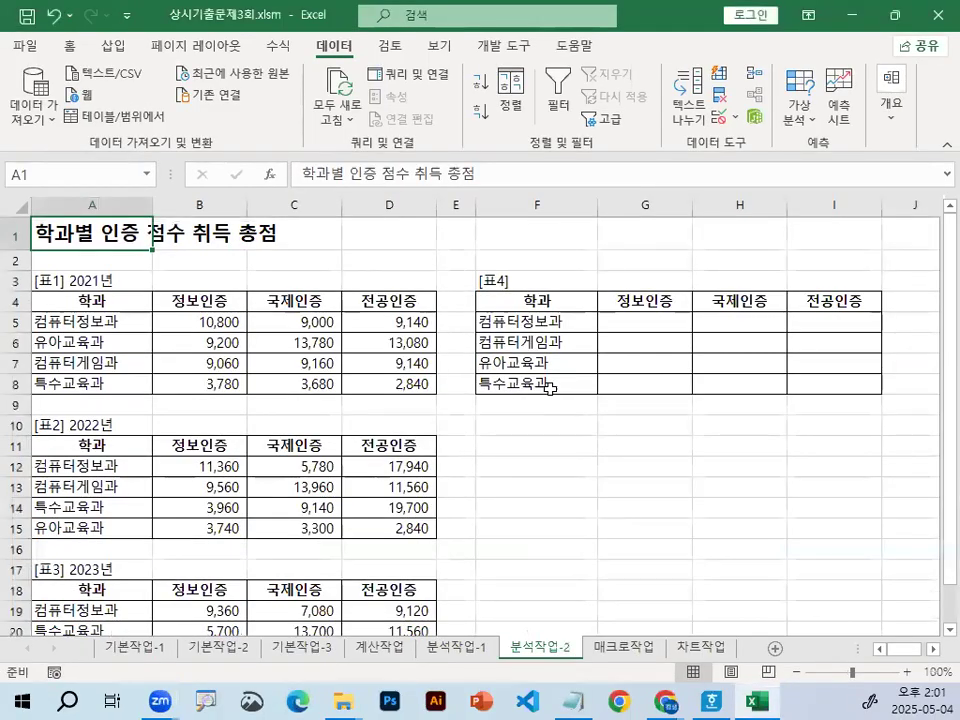
left_click(533, 428)
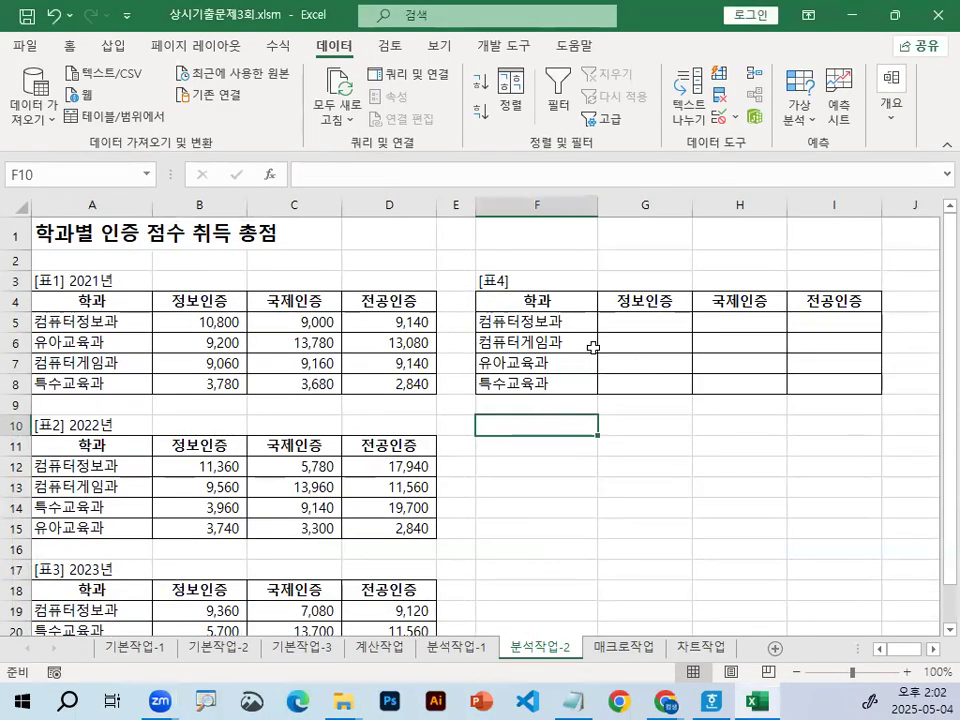
left_click(200, 487)
left_click(200, 630)
left_click(621, 316)
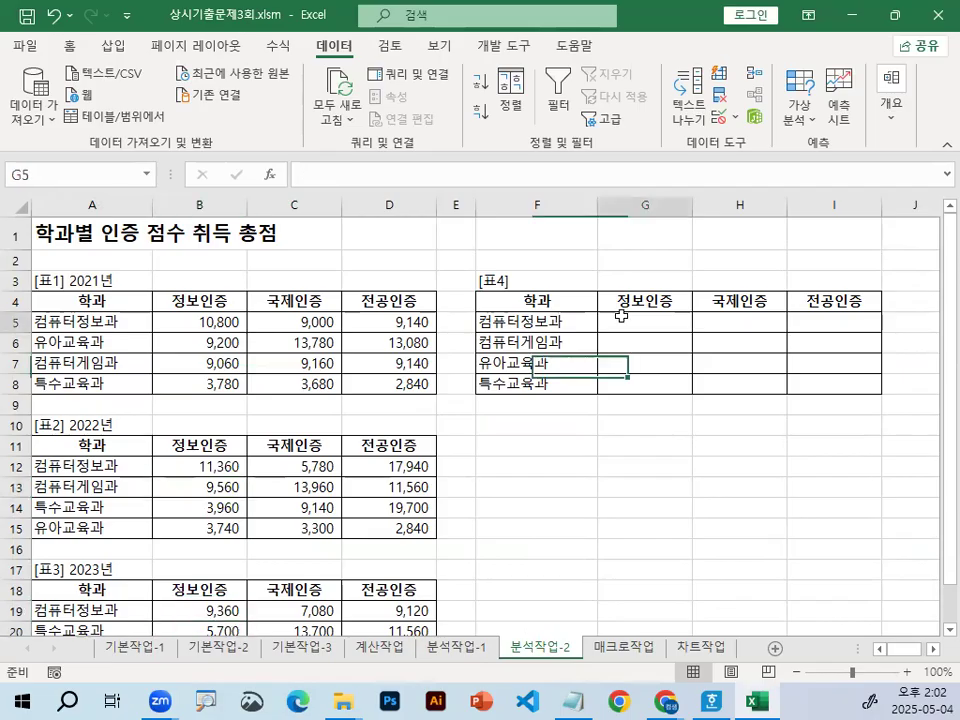
mouse_move(798, 357)
left_mouse_down()
mouse_move(687, 412)
mouse_move(743, 320)
mouse_move(770, 396)
left_mouse_up()
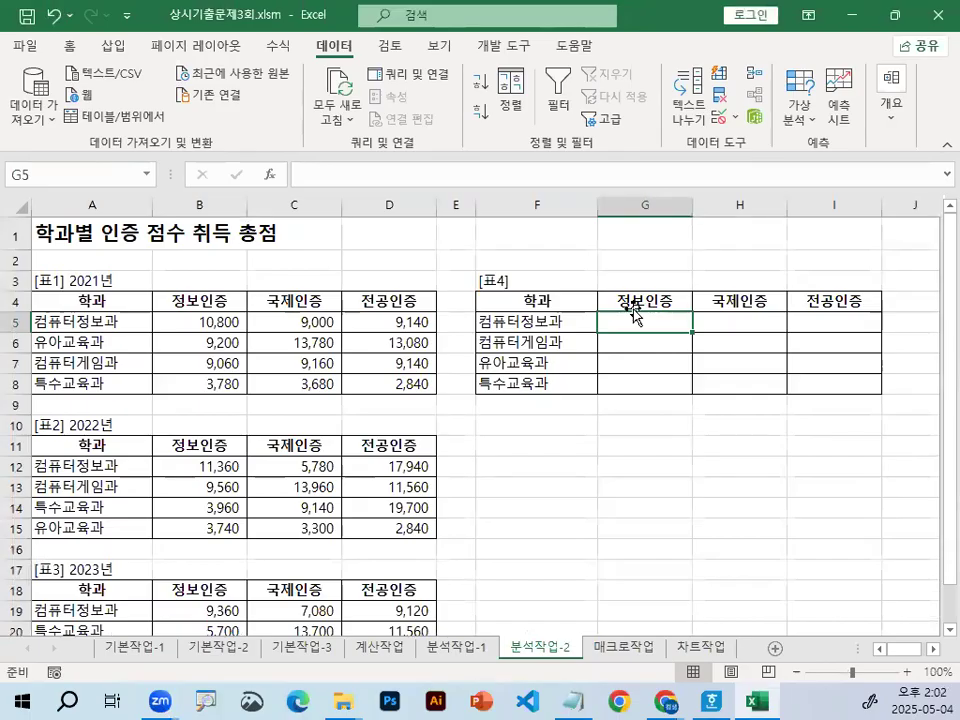
Step: Compare the 학과 entries of 표1, 표2 and 표3 with the department rows of 표4
left_click(80, 316)
left_click(122, 465)
left_click(135, 609)
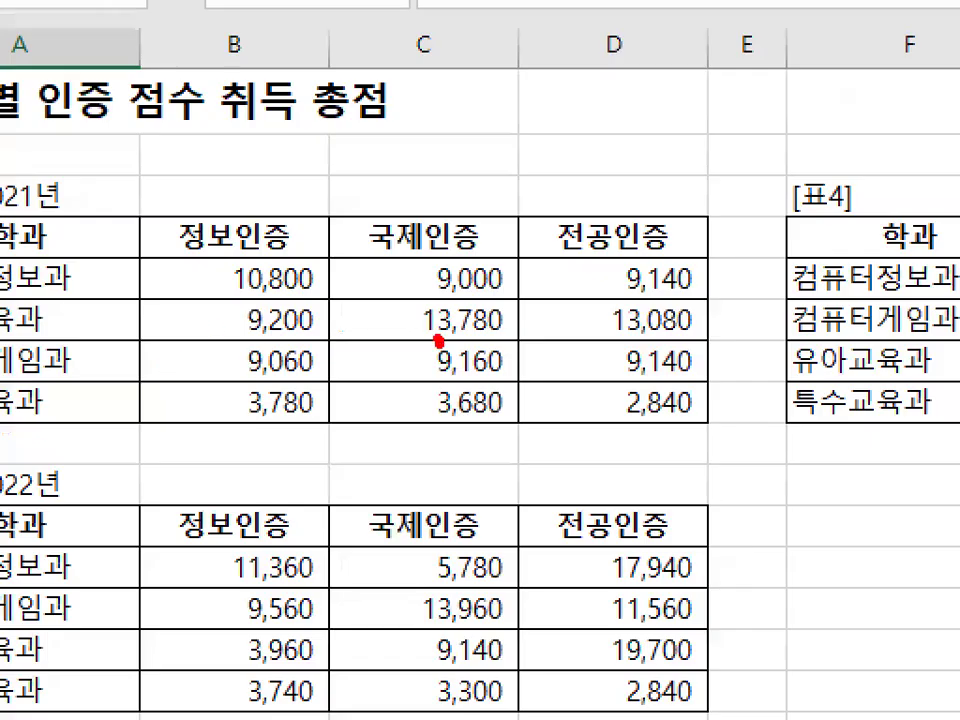
left_click_drag(302, 354, 257, 364)
left_click_drag(240, 517, 230, 501)
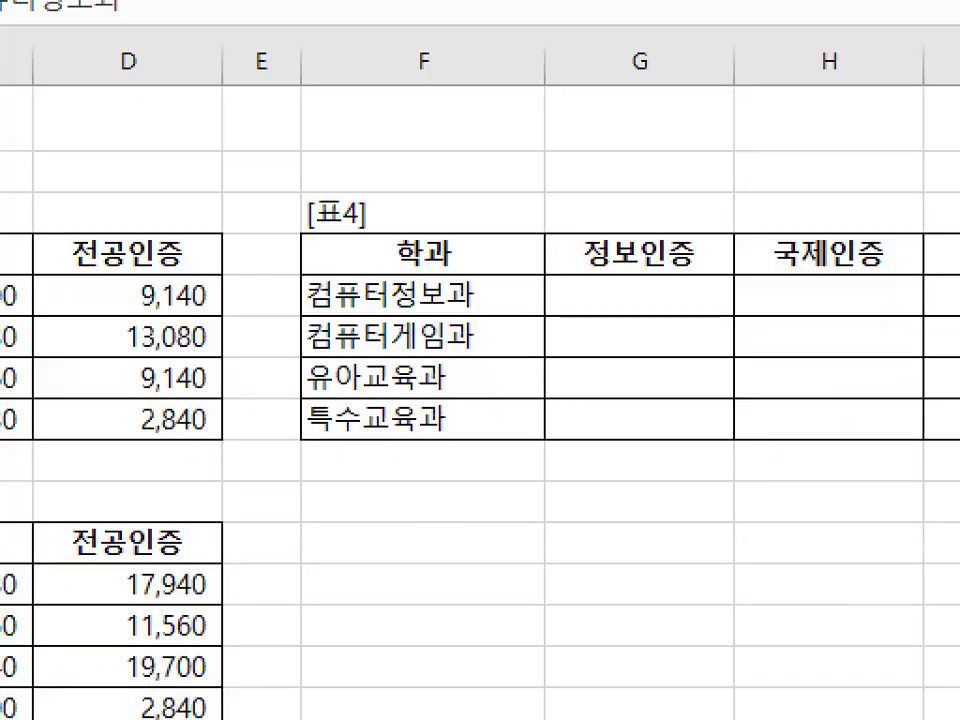
mouse_move(616, 261)
left_mouse_down()
mouse_move(618, 294)
mouse_move(692, 251)
left_mouse_up()
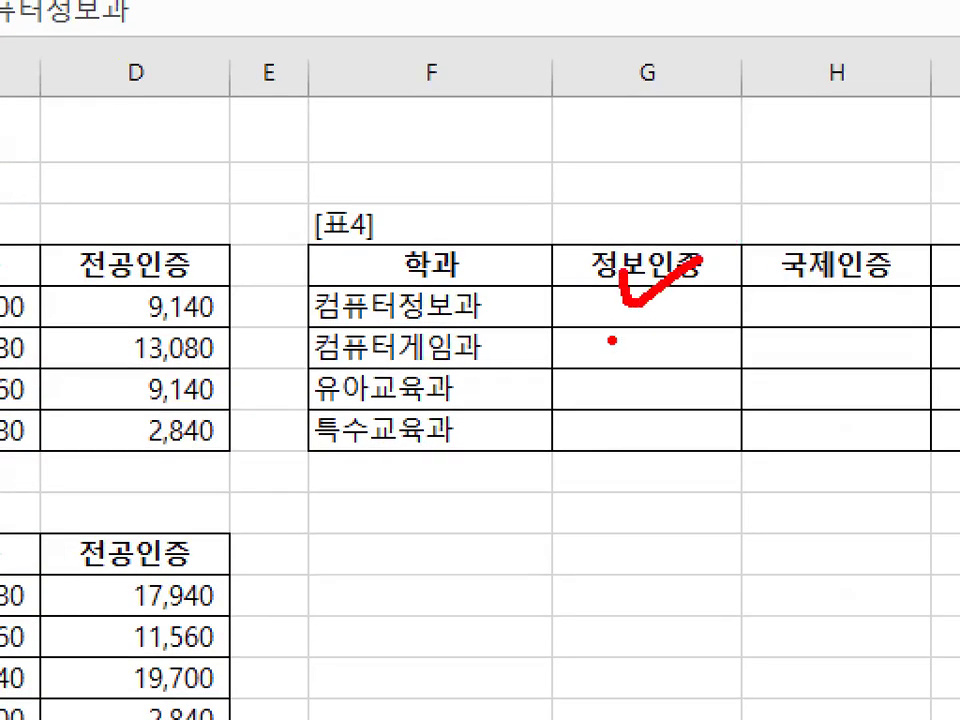
left_click_drag(606, 322, 655, 322)
left_click_drag(613, 386, 668, 364)
key("Escape")
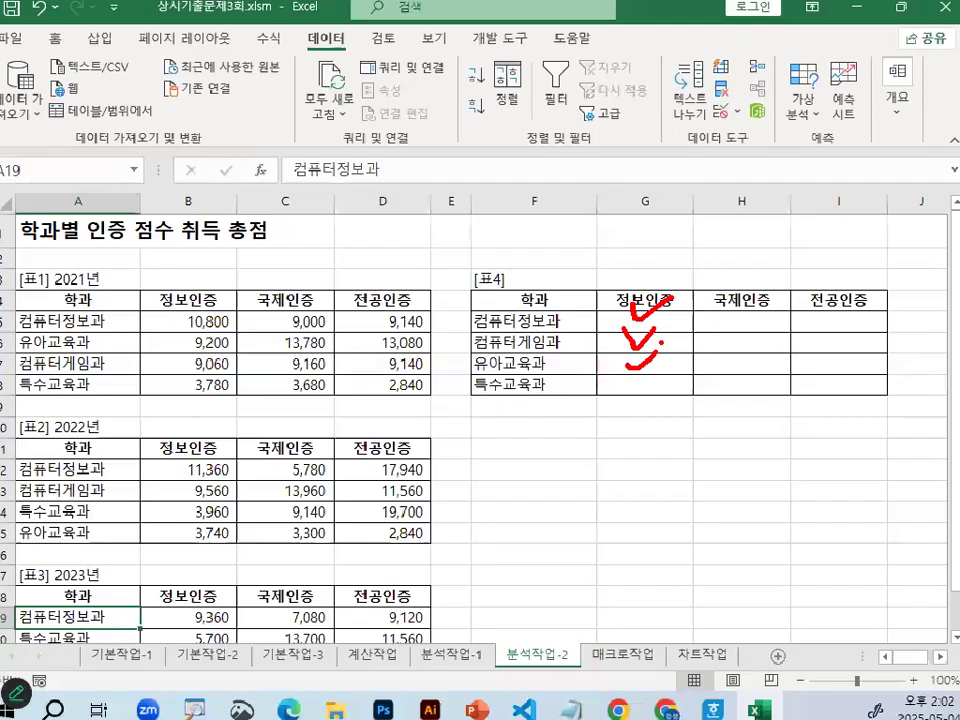
Step: Examine which 정보인증 scores in 표1, 표2 and 표3 feed the empty cells G5:I8 of 표4
left_click(570, 300)
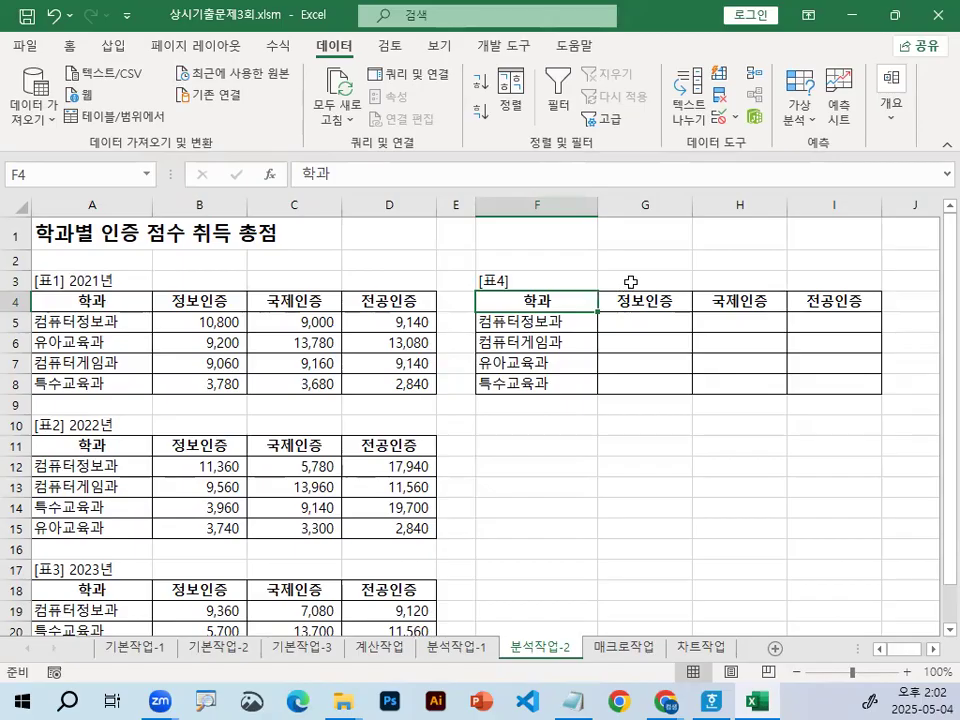
mouse_move(643, 321)
left_mouse_down()
mouse_move(816, 347)
mouse_move(822, 380)
left_mouse_up()
key("ctrl+2")
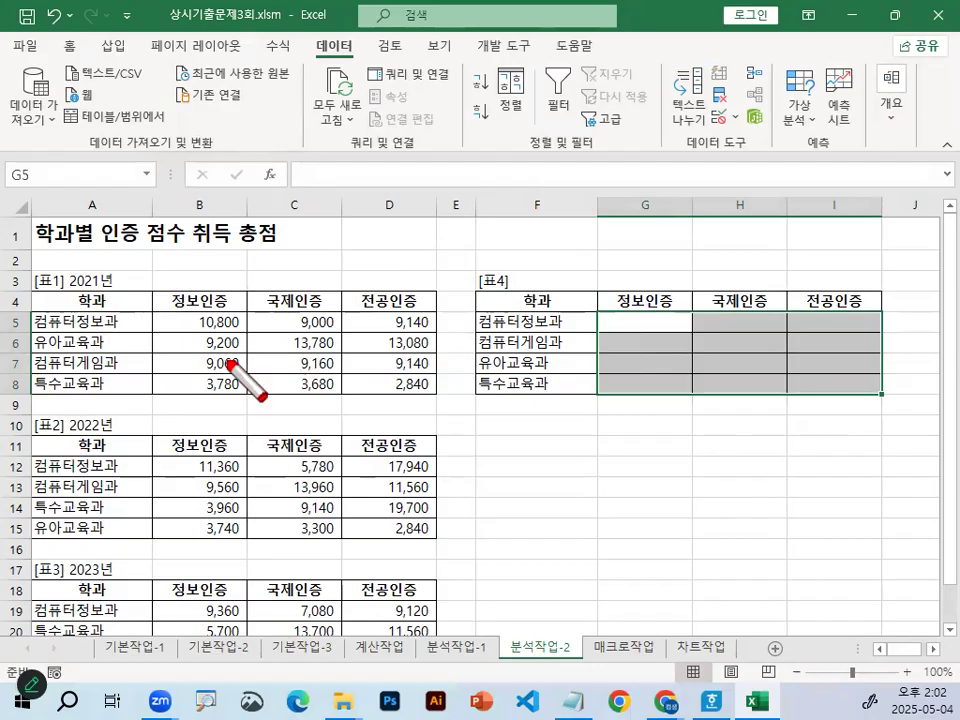
left_click_drag(229, 362, 276, 346)
left_click_drag(242, 509, 241, 512)
left_click_drag(200, 588, 258, 613)
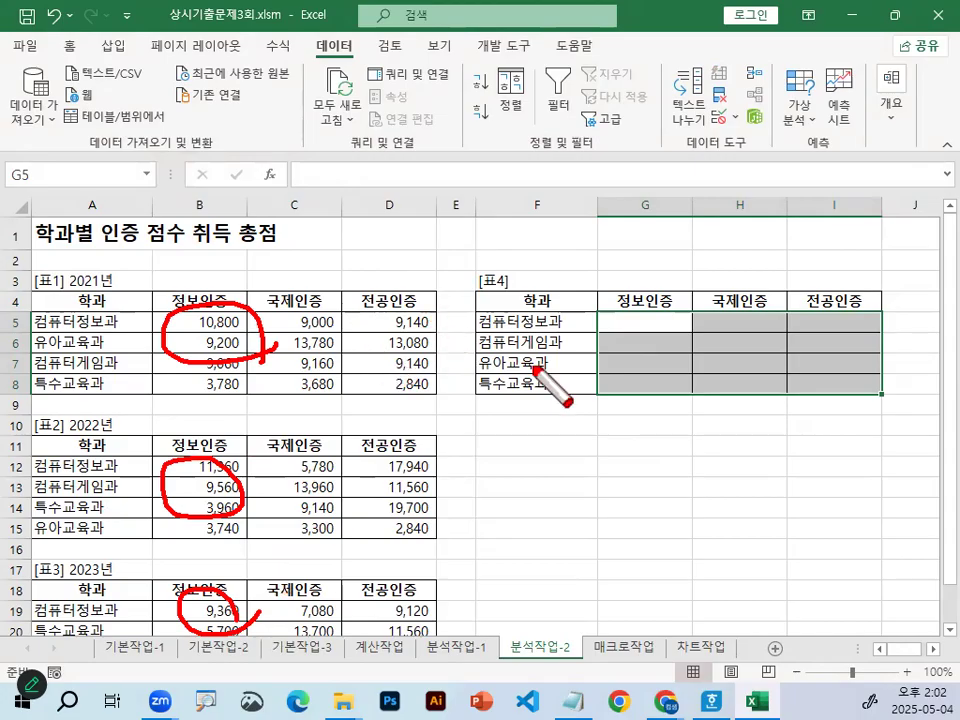
left_click_drag(280, 315, 365, 635)
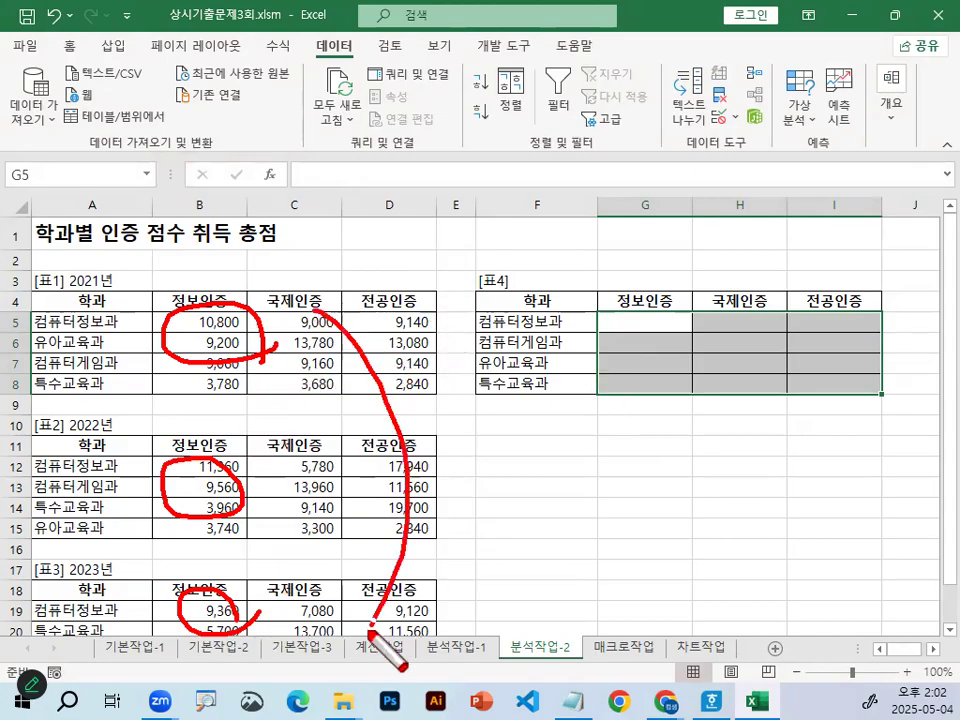
left_click_drag(265, 345, 555, 180)
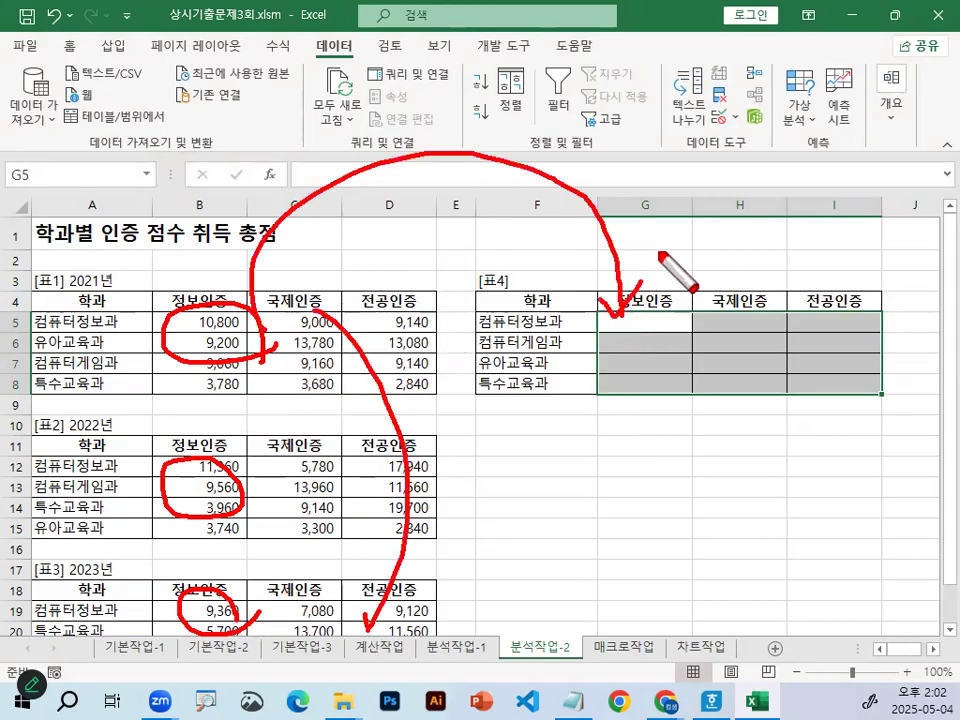
key("Escape")
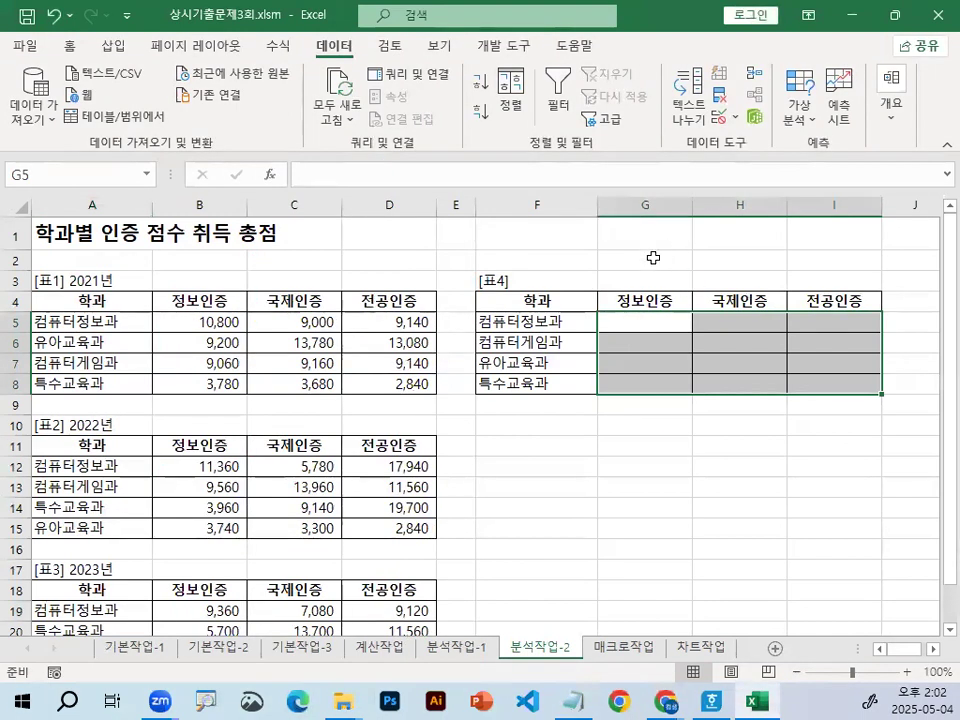
Step: Select the whole of 표4 including its 학과 column and header row, F4:I8
left_click(514, 298)
key("ctrl+2")
left_click_drag(859, 358, 741, 332)
key("Escape")
left_click_drag(531, 302, 531, 381)
scroll(530, 345, "up", 1)
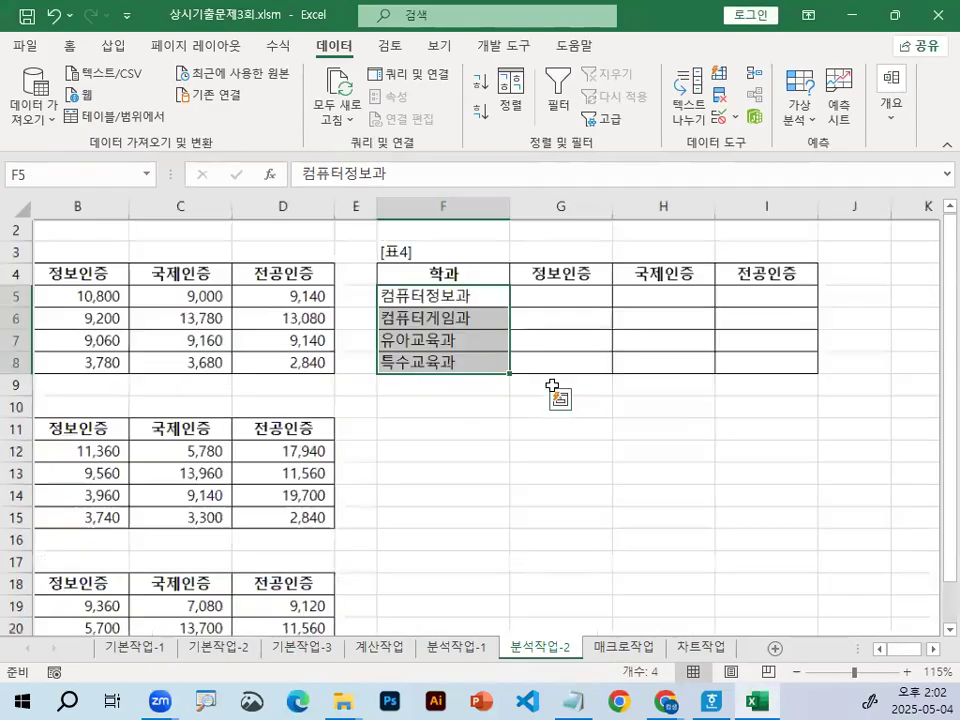
left_click_drag(520, 280, 840, 369)
key("ctrl+2")
mouse_move(594, 317)
left_mouse_down()
mouse_move(593, 345)
mouse_move(596, 311)
mouse_move(622, 345)
left_mouse_up()
key("Escape")
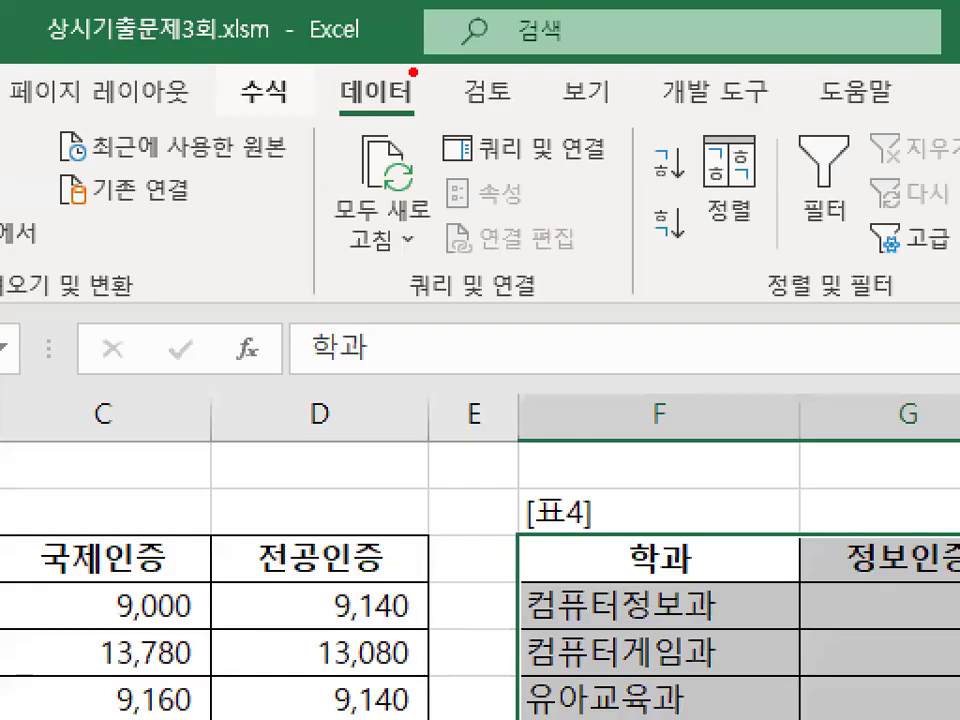
Step: Open the Consolidate (통합) data tool for the selected 표4 range
left_click_drag(442, 86, 345, 96)
left_click_drag(425, 104, 436, 75)
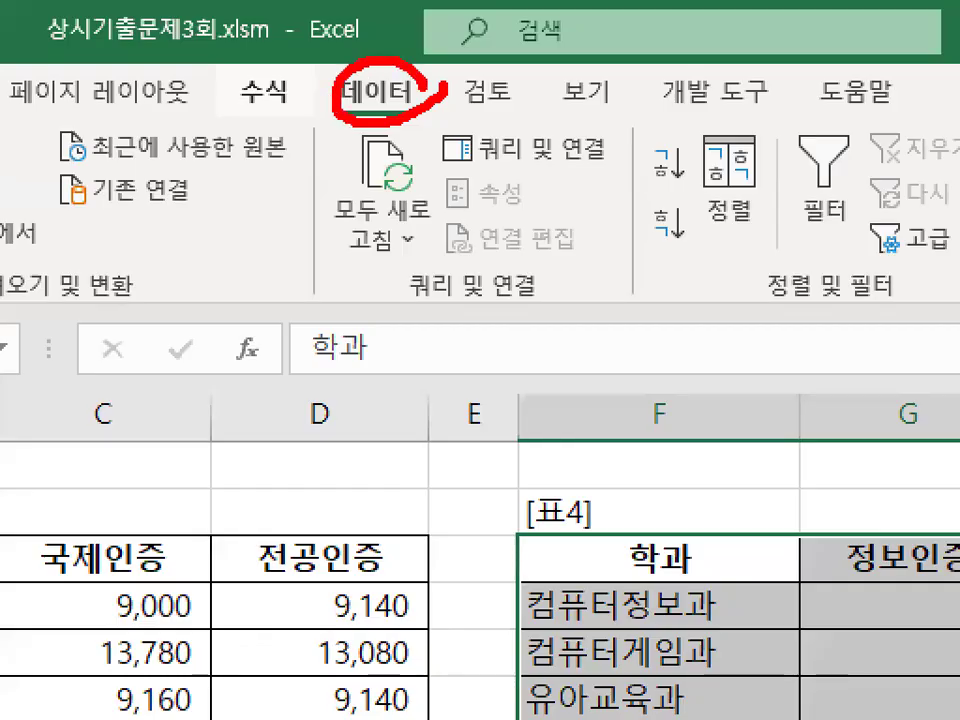
key("Escape")
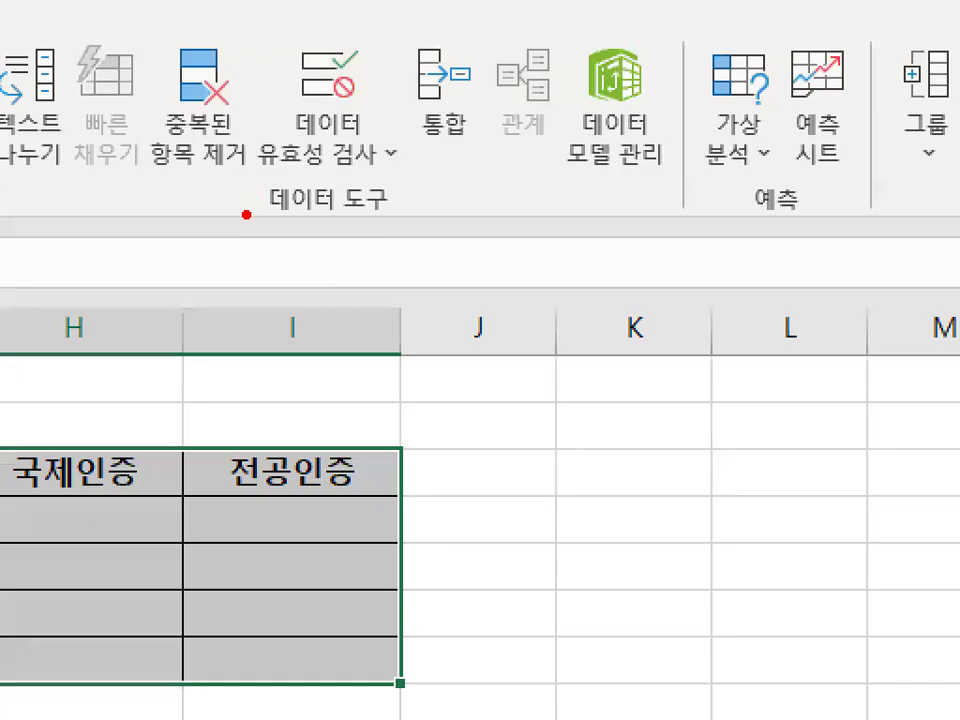
left_click_drag(674, 150, 759, 153)
left_click_drag(406, 220, 406, 214)
mouse_move(455, 135)
left_mouse_down()
mouse_move(486, 43)
mouse_move(364, 128)
mouse_move(485, 155)
left_mouse_up()
key("Escape")
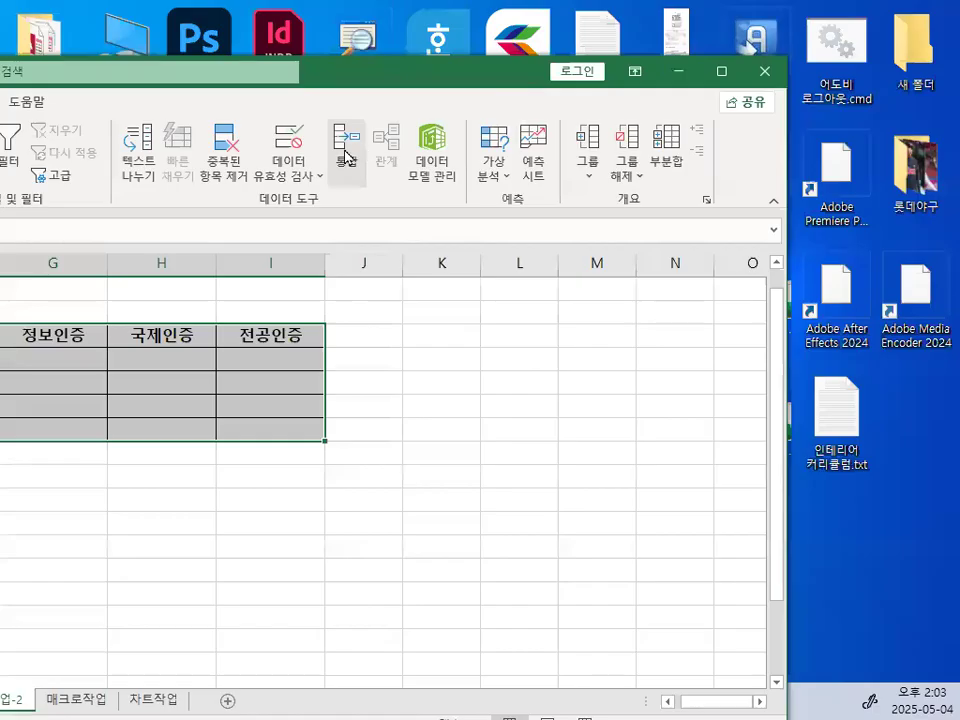
left_click(444, 100)
Step: Check the function setting and the reference field in the Consolidate settings
left_click_drag(211, 149, 499, 157)
key("ctrl+1")
left_click_drag(314, 205, 365, 197)
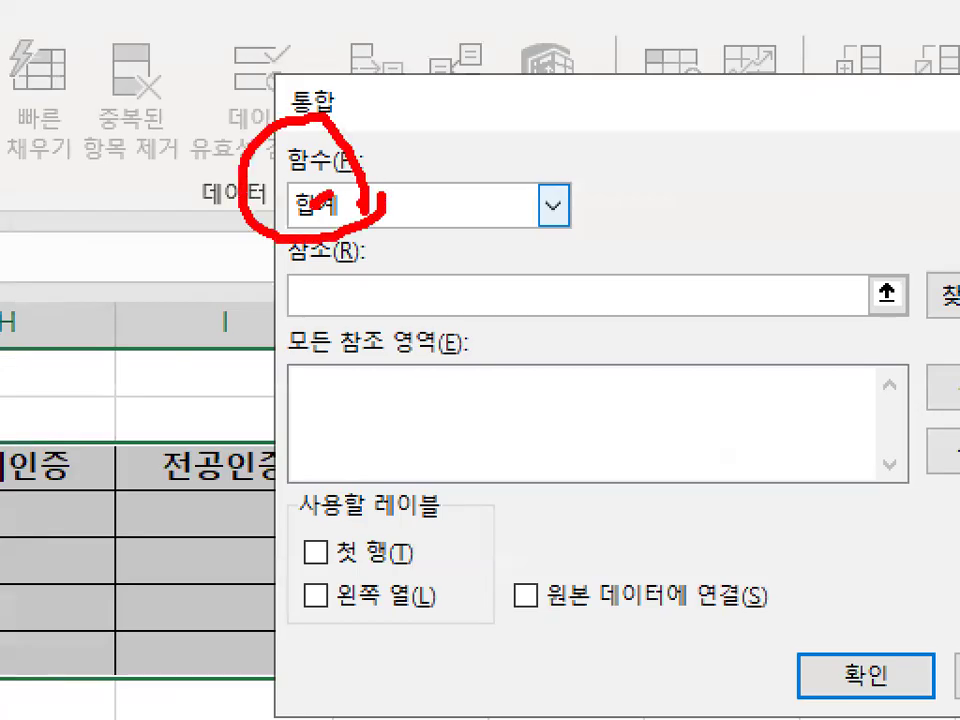
key("Escape")
key("ctrl+1")
left_click(321, 247)
mouse_move(350, 247)
left_mouse_down()
mouse_move(268, 226)
mouse_move(318, 262)
left_mouse_up()
key("Escape")
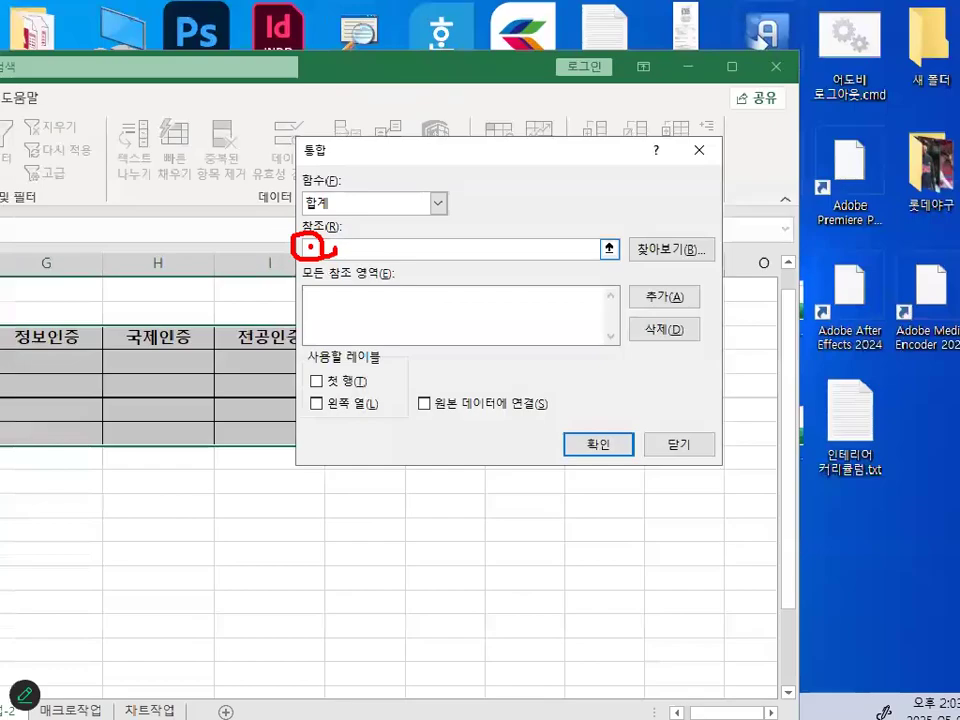
key("Escape")
key("Escape")
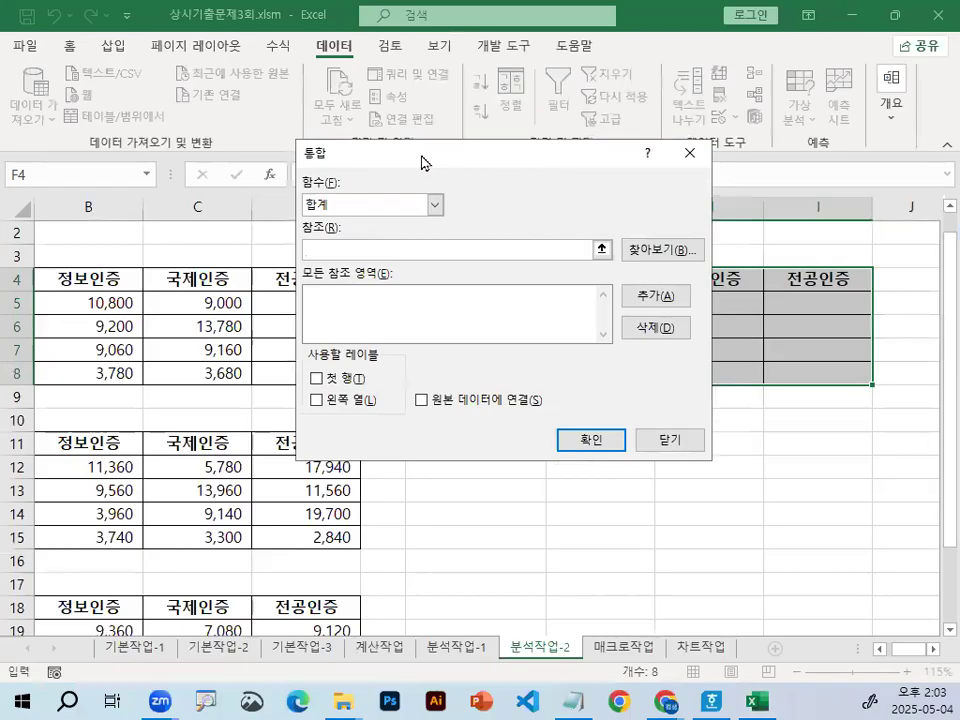
Step: Move the Consolidate dialog clear of the source tables and bring the 학과 column of 표1 into view
left_click_drag(421, 162, 627, 144)
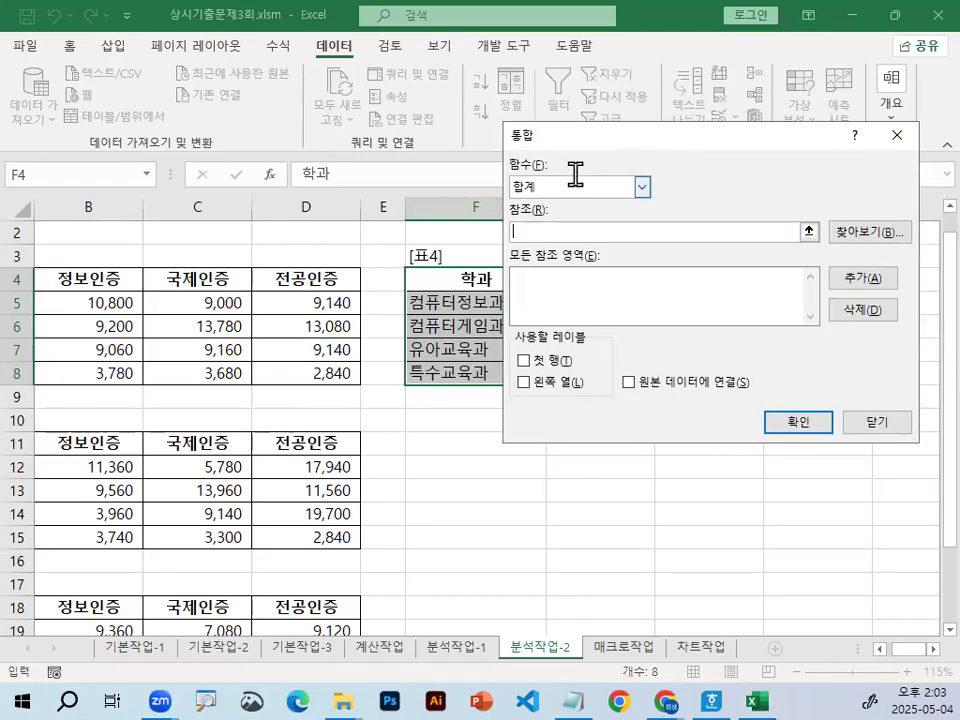
left_click_drag(615, 146, 666, 247)
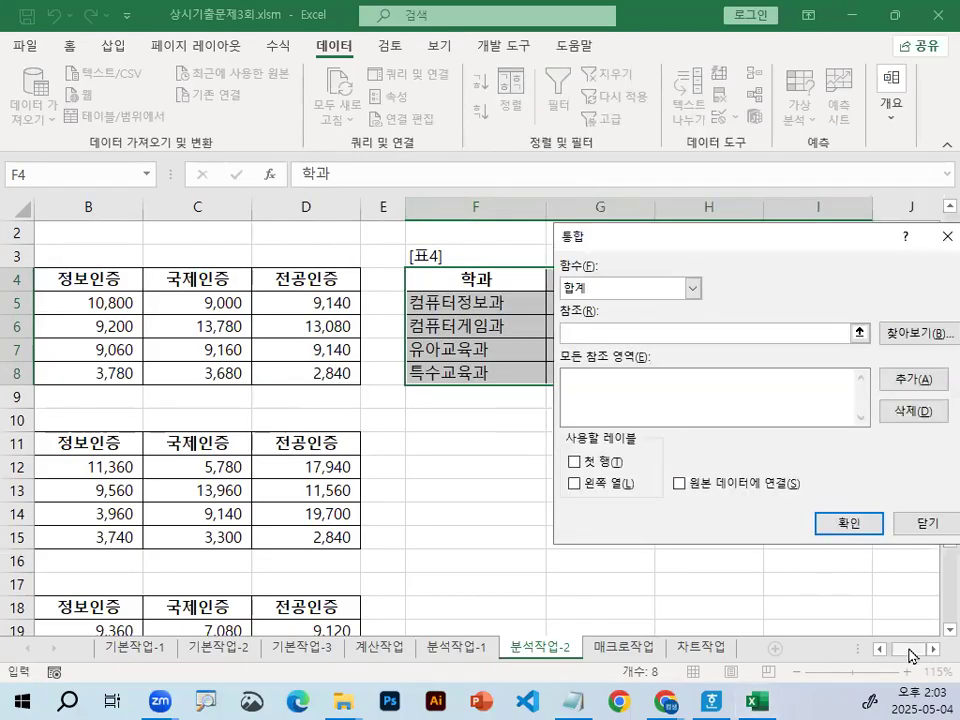
left_click_drag(909, 649, 880, 650)
left_click_drag(727, 249, 722, 491)
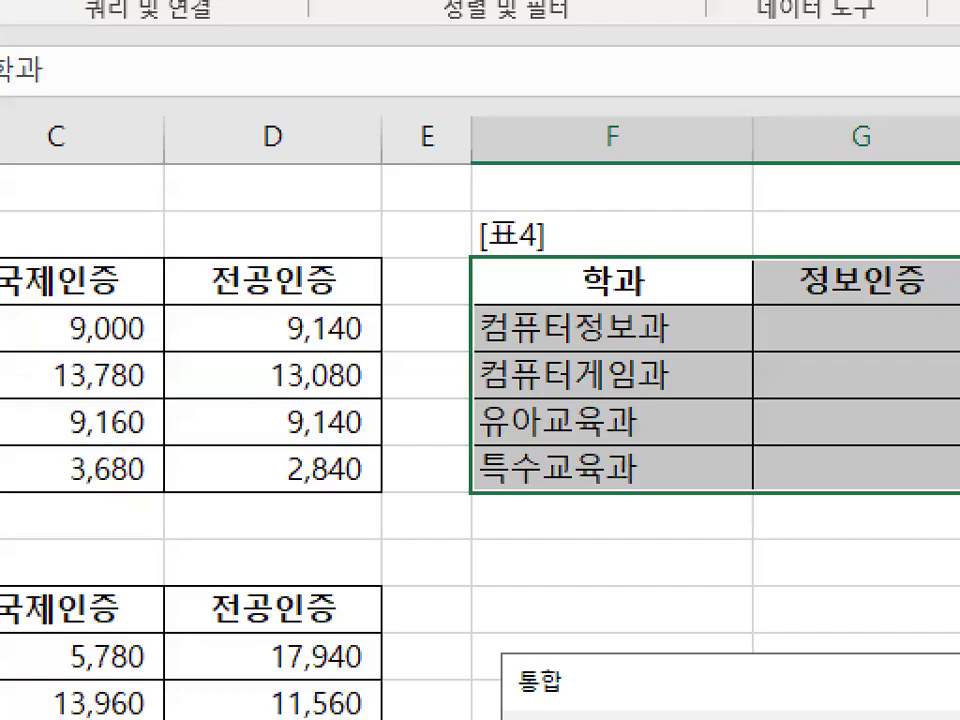
mouse_move(672, 268)
left_mouse_down()
mouse_move(553, 281)
mouse_move(670, 268)
left_mouse_up()
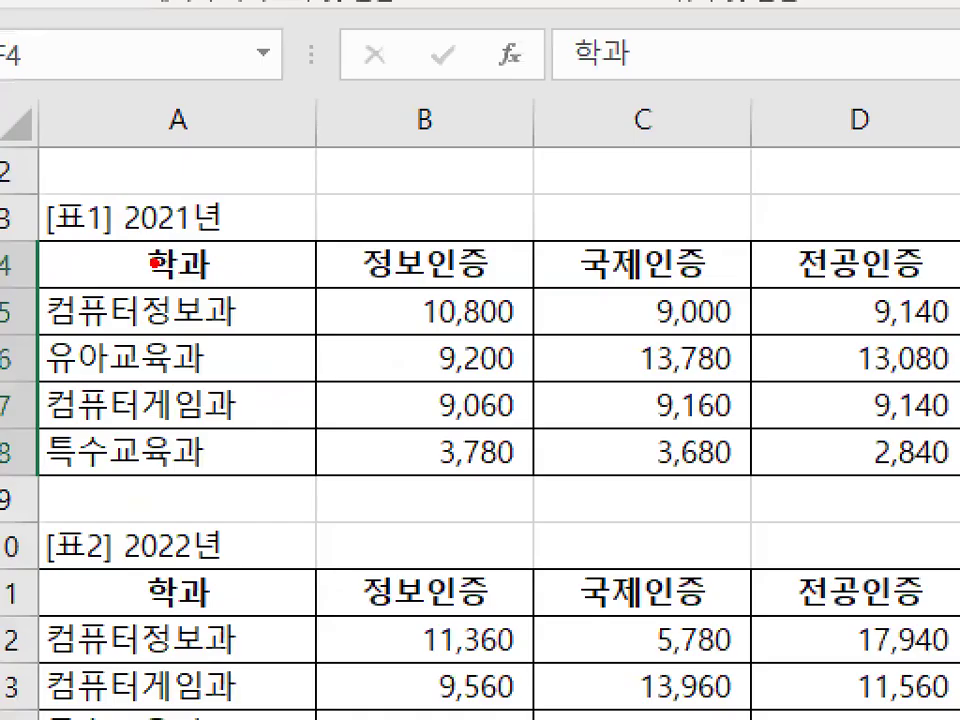
mouse_move(123, 271)
left_mouse_down()
mouse_move(114, 287)
mouse_move(129, 270)
left_mouse_up()
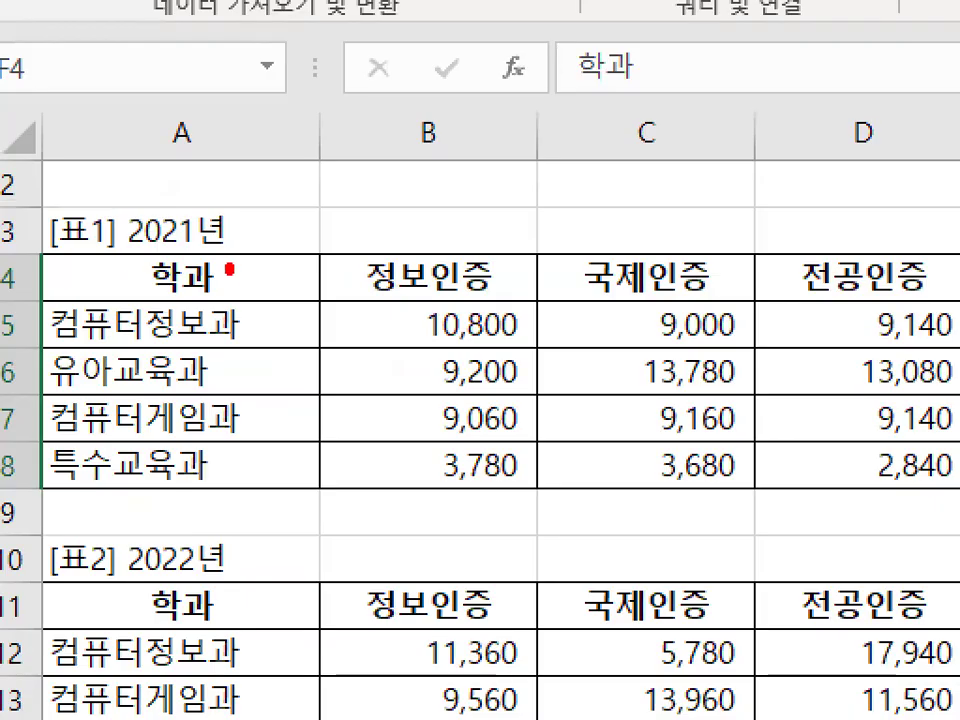
Step: Examine the extent of 표1, comparing a range that includes the 학과 column with one starting at 정보인증
mouse_move(127, 275)
left_mouse_down()
mouse_move(104, 273)
mouse_move(262, 319)
mouse_move(373, 336)
left_mouse_up()
left_click_drag(700, 362, 658, 428)
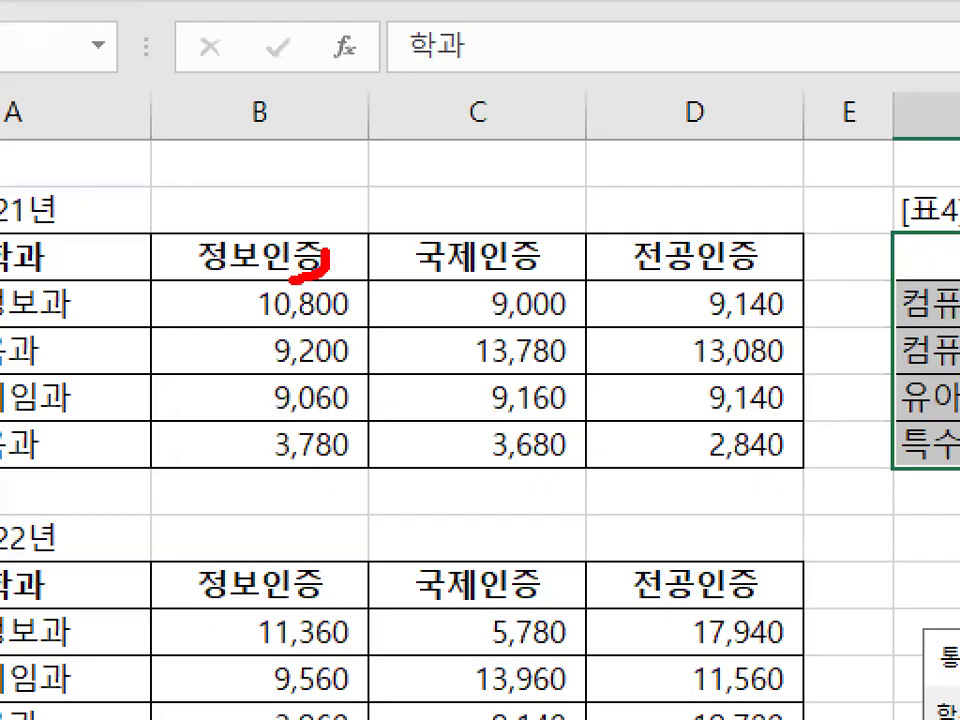
left_click_drag(292, 281, 300, 268)
left_click_drag(115, 229, 4, 400)
left_click_drag(30, 245, 88, 422)
mouse_move(190, 235)
left_mouse_down()
mouse_move(154, 400)
mouse_move(806, 486)
mouse_move(290, 252)
mouse_move(245, 246)
left_mouse_up()
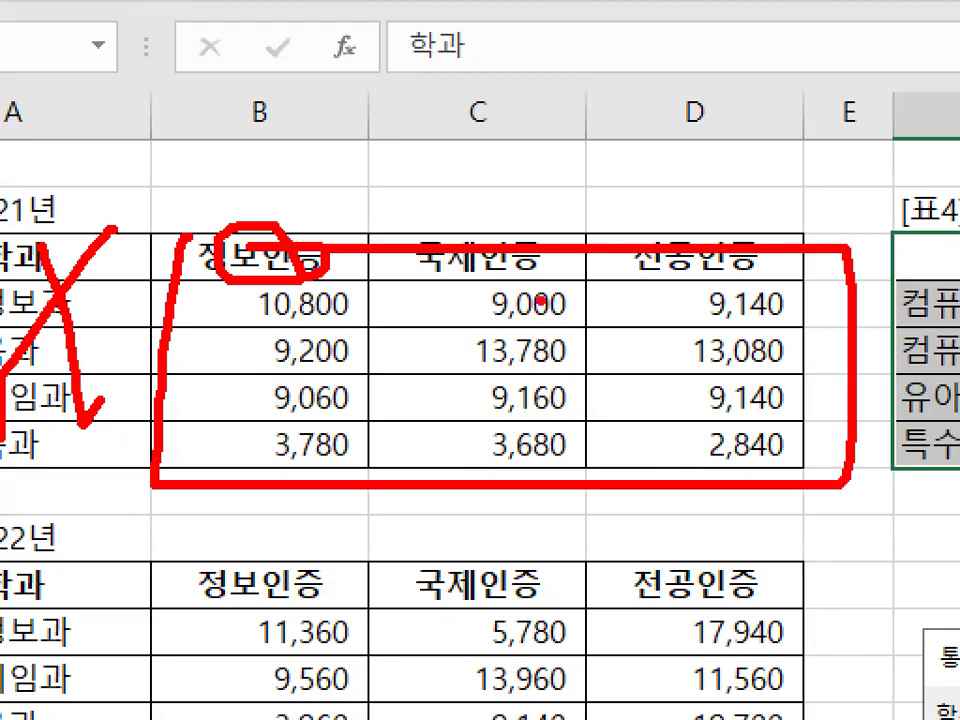
key("Escape")
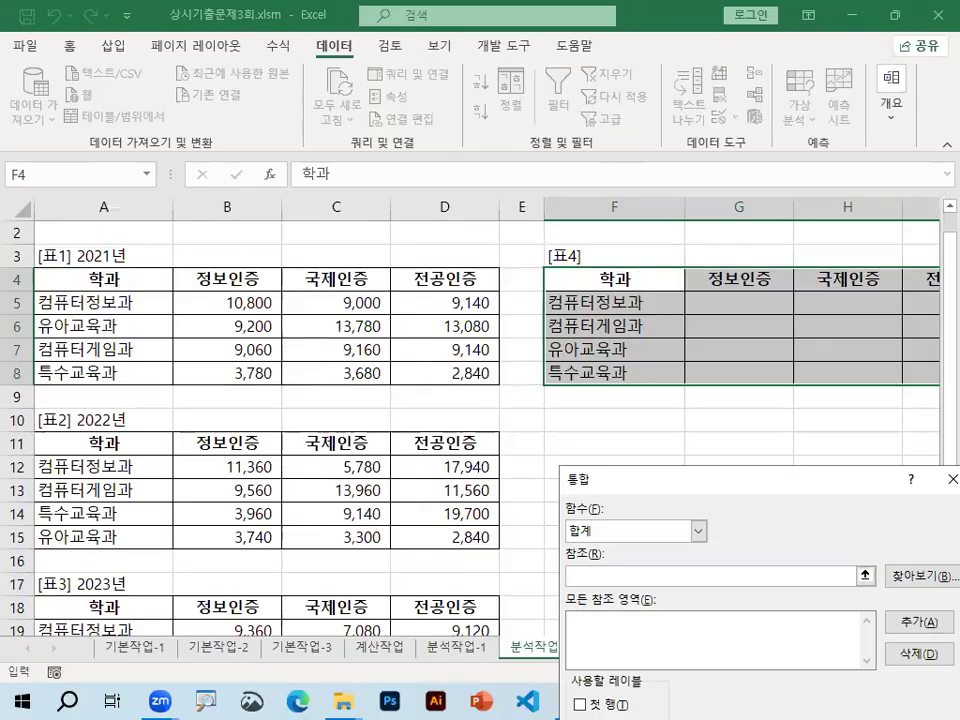
Step: Examine the 학과 labels and 정보인증 header of 표4 against the matching column in 표1
key("ctrl+1")
mouse_move(645, 279)
left_mouse_down()
mouse_move(600, 254)
mouse_move(687, 292)
left_mouse_up()
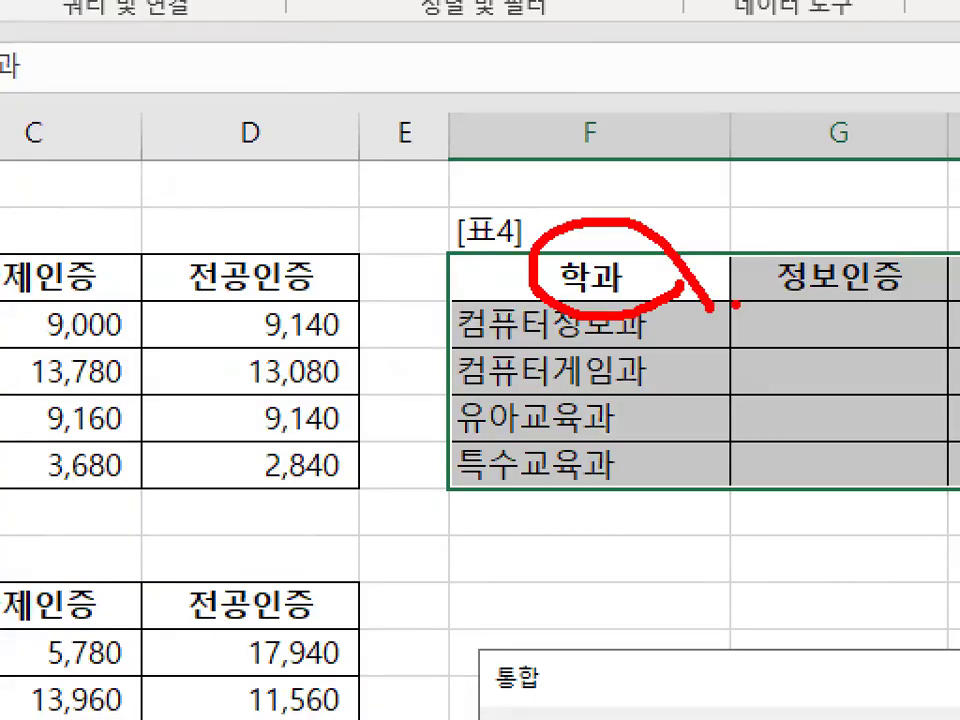
key("Escape")
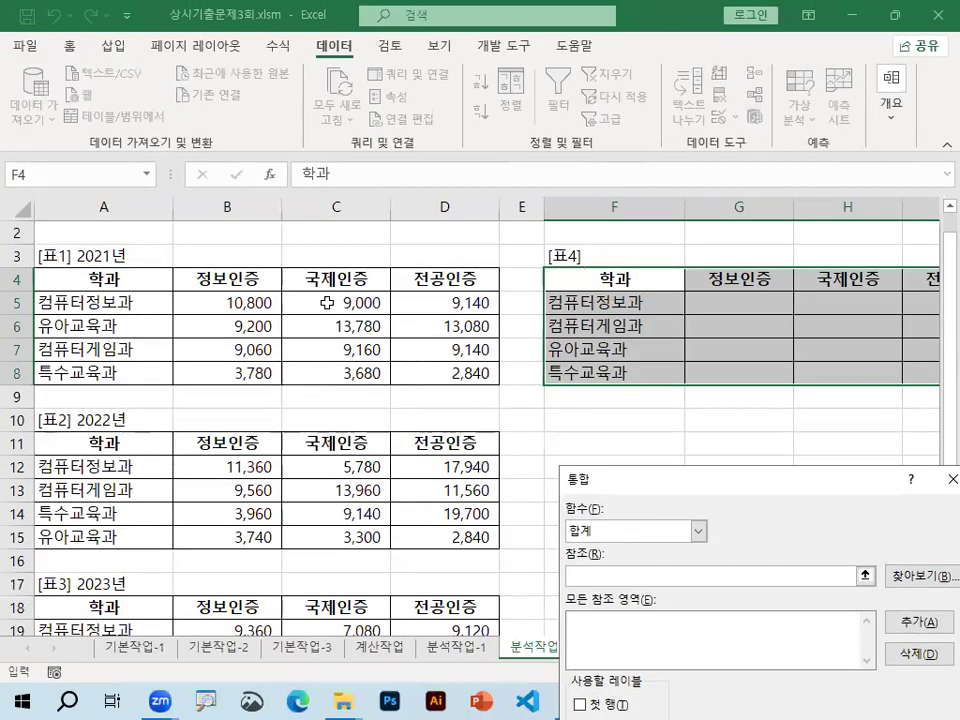
key("ctrl+1")
mouse_move(608, 277)
left_mouse_down()
mouse_move(653, 267)
mouse_move(636, 289)
left_mouse_up()
mouse_move(578, 326)
left_mouse_down()
mouse_move(548, 362)
mouse_move(604, 352)
left_mouse_up()
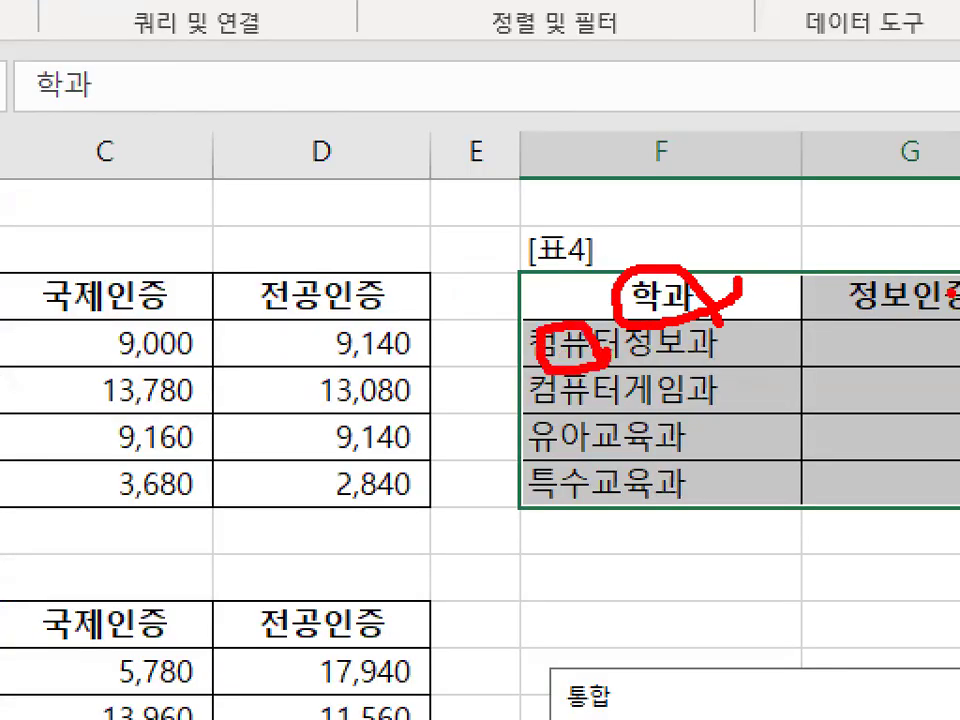
left_click_drag(860, 305, 920, 298)
key("Escape")
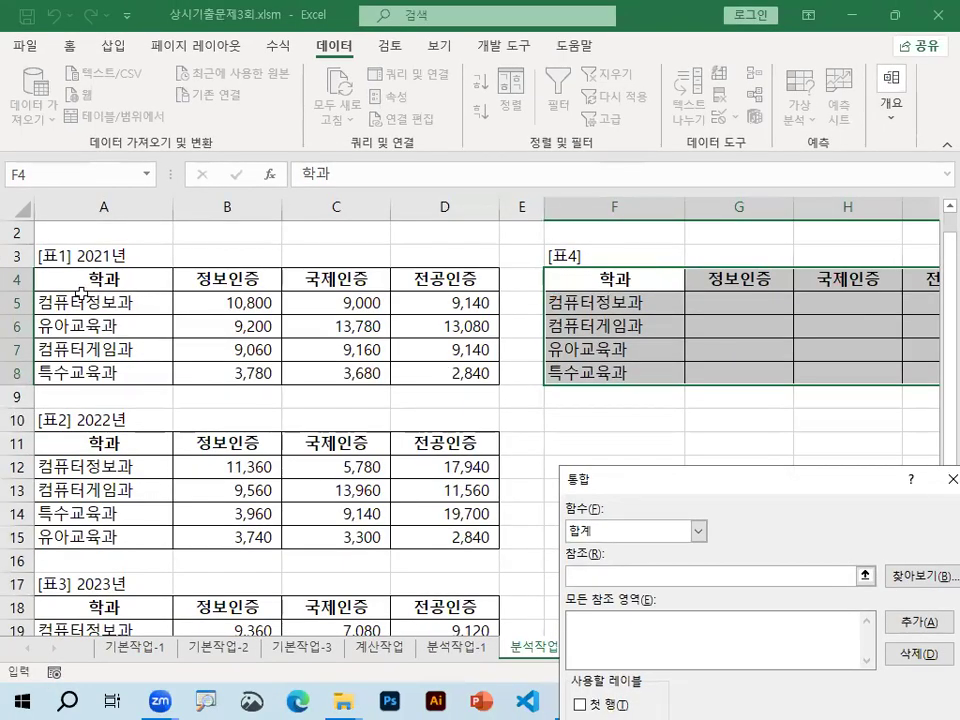
key("ctrl+1")
left_click_drag(310, 325, 311, 368)
key("Escape")
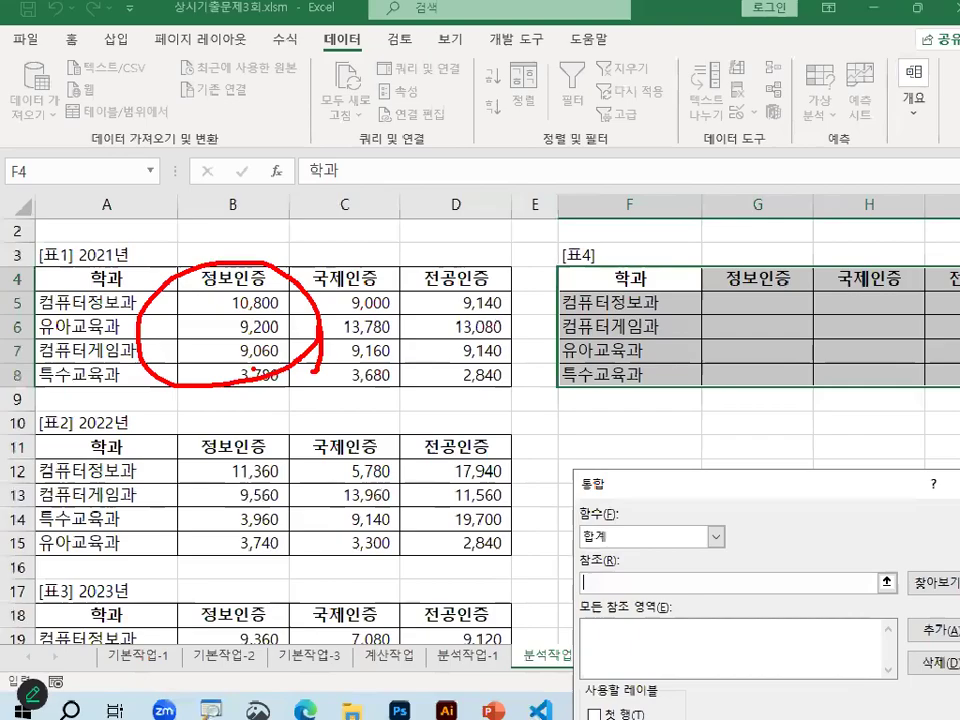
Step: Add the full ranges of 표1, 표2 and 표3 (A4:D8, A11:D15 and A18:D22) as consolidation references
left_click_drag(84, 277, 462, 370)
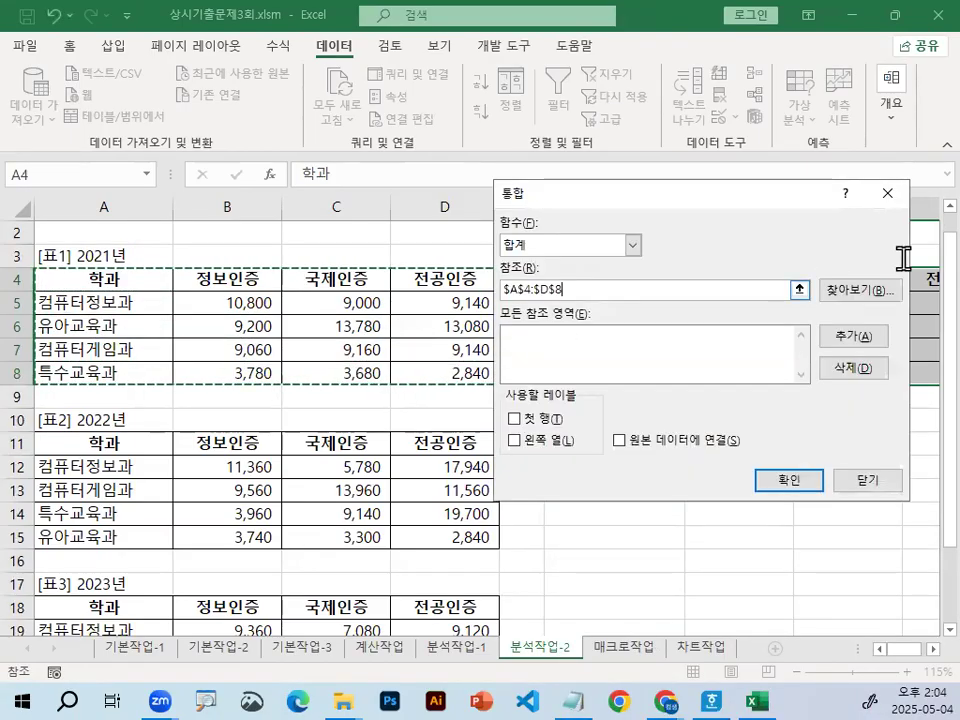
left_click(870, 342)
scroll(163, 395, "down", 1)
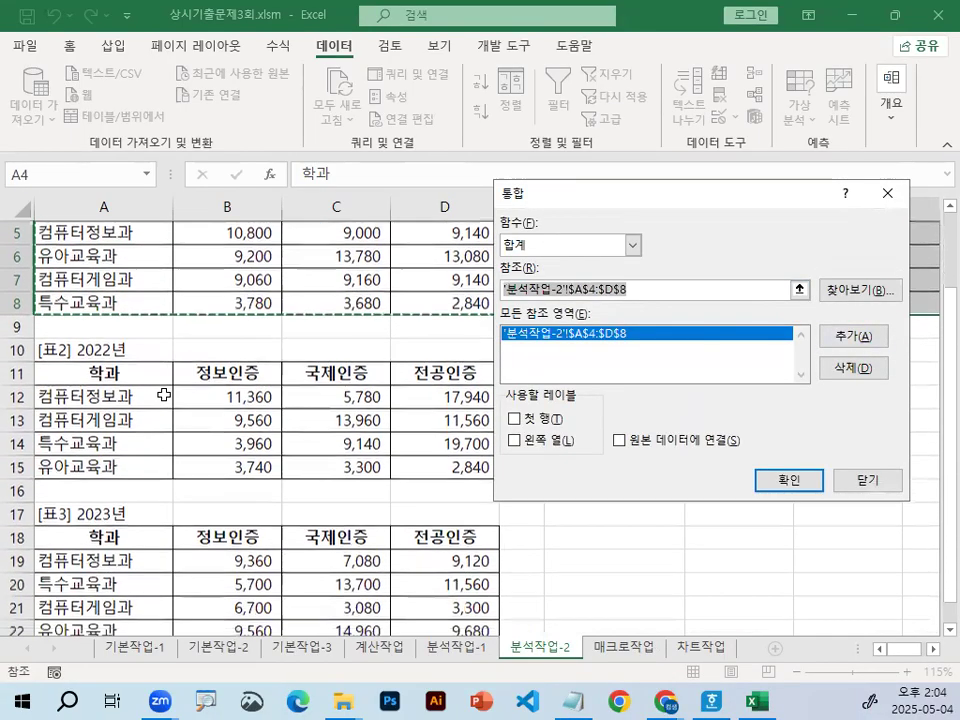
left_click_drag(82, 370, 430, 473)
left_click(849, 336)
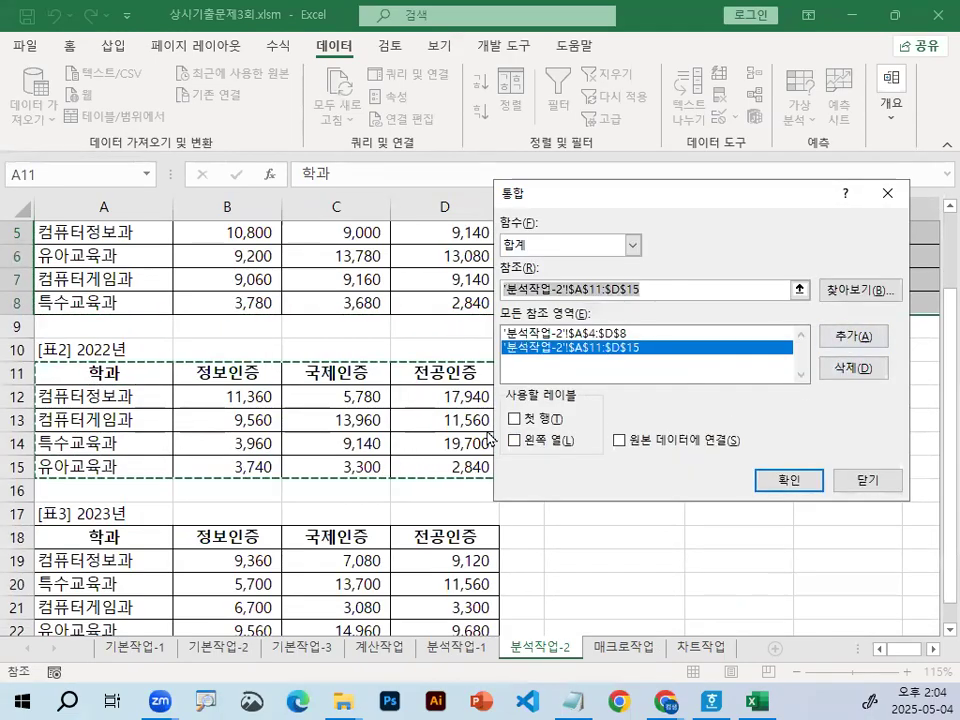
scroll(407, 418, "down", 2)
left_click_drag(96, 396, 422, 491)
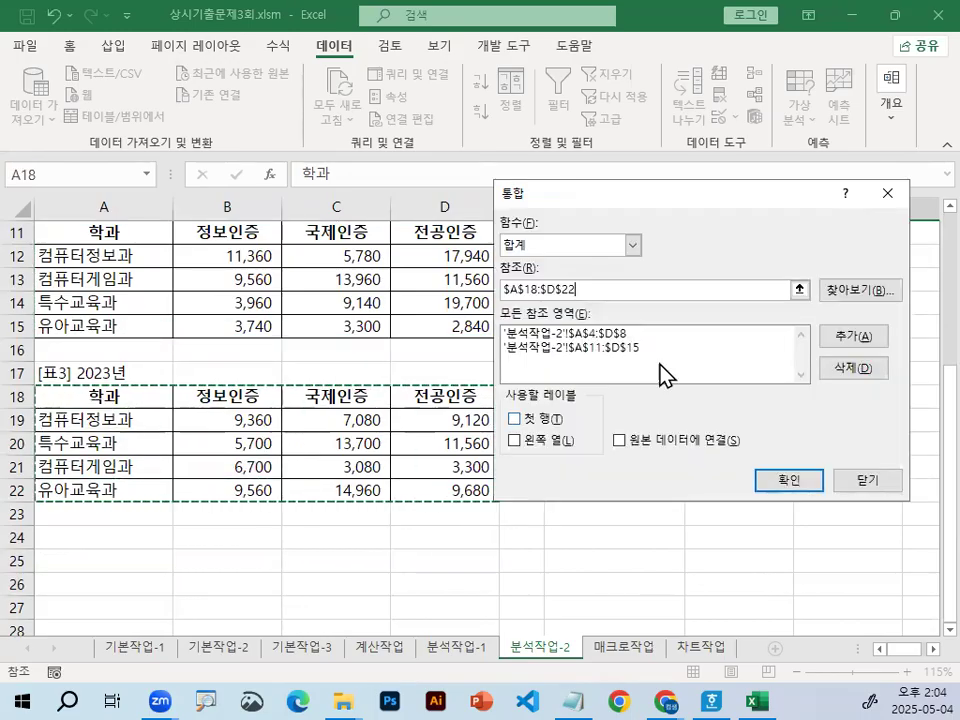
left_click(857, 334)
Step: Use both the first row (첫 행) and the left column (왼쪽 열) as consolidation labels
left_click_drag(707, 198, 656, 74)
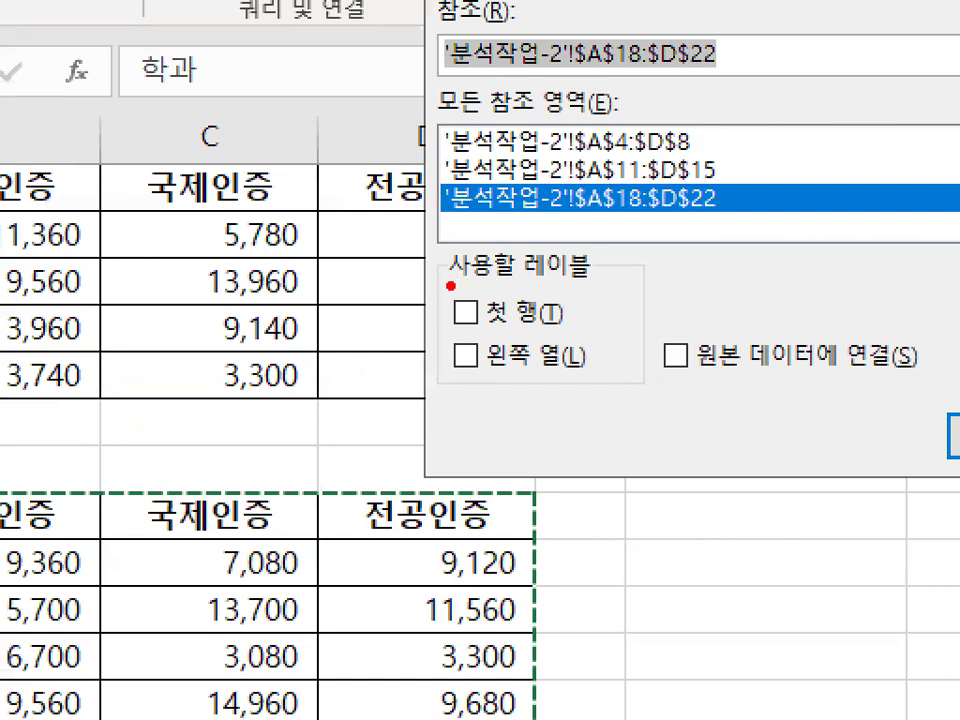
left_click_drag(451, 286, 615, 284)
left_click_drag(436, 326, 579, 326)
left_click_drag(425, 374, 592, 380)
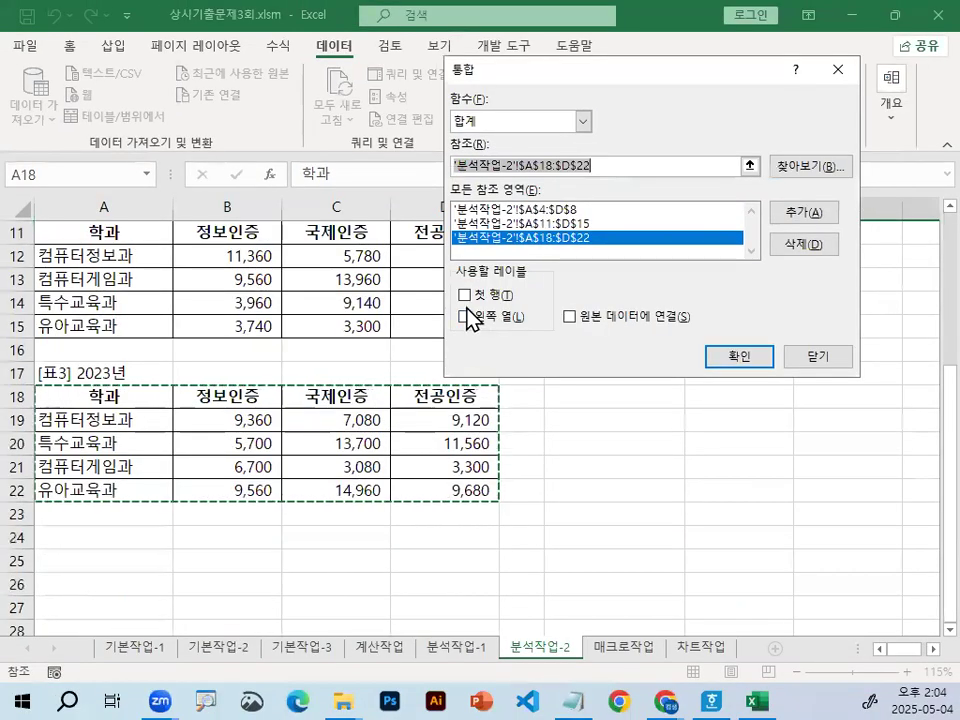
left_click(464, 296)
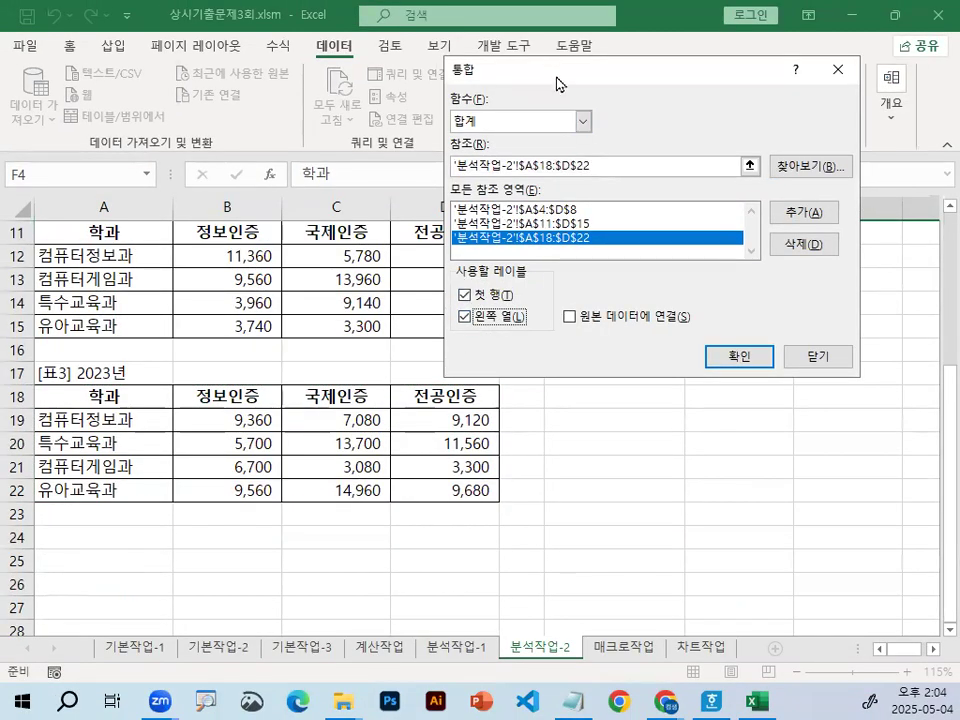
Step: Trace the 정보인증 value of 컴퓨터정보과 through 표1, 표2 and 표3 by row and column label
left_click_drag(557, 83, 657, 370)
left_click(703, 452)
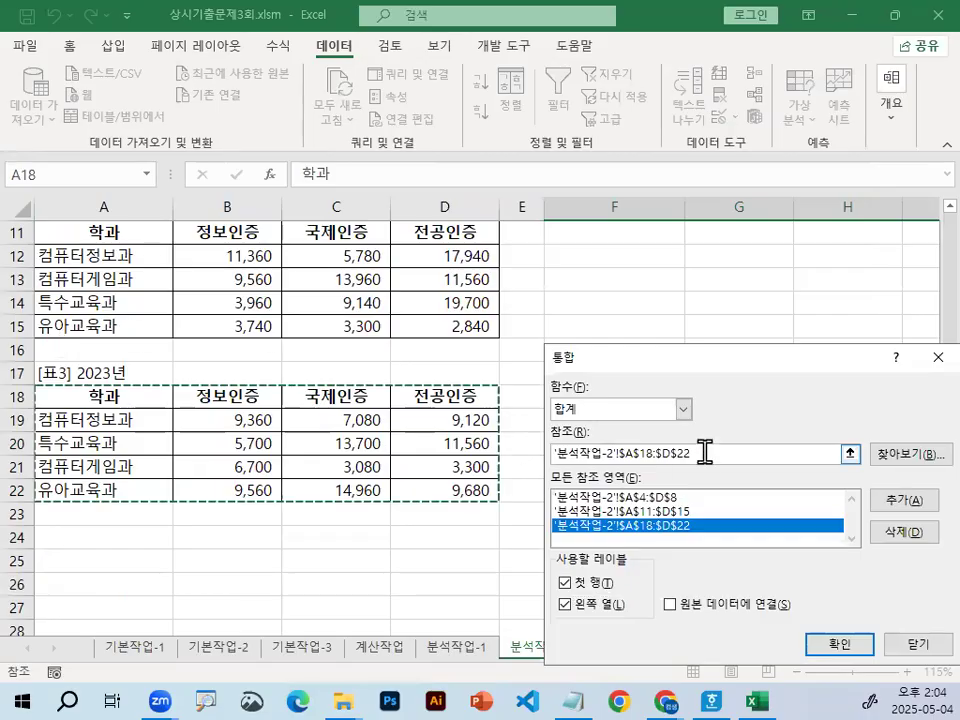
scroll(300, 300, "up", 2)
scroll(190, 300, "up", 1)
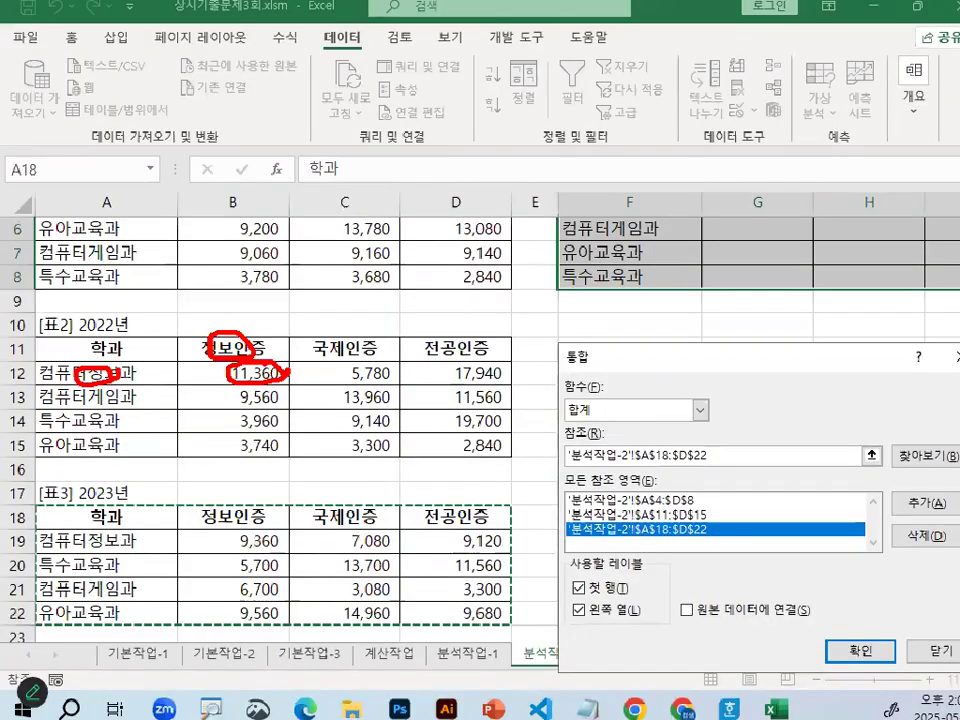
scroll(125, 298, "up", 1)
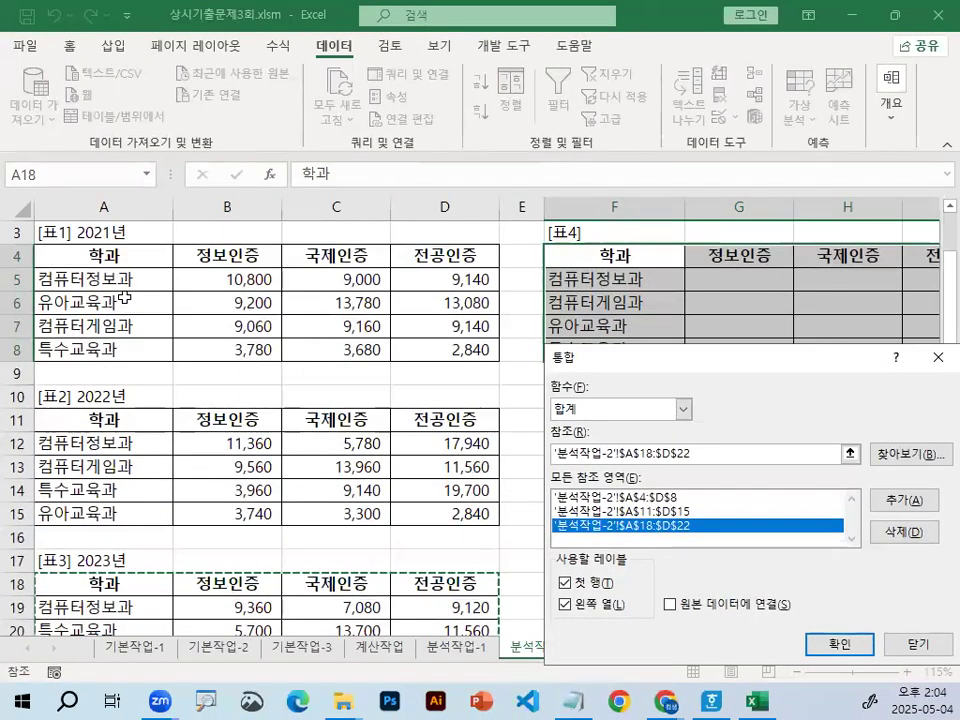
mouse_move(274, 282)
left_mouse_down()
mouse_move(244, 295)
mouse_move(263, 270)
mouse_move(276, 290)
left_mouse_up()
left_click_drag(107, 262, 130, 255)
left_click_drag(219, 236, 240, 225)
left_click_drag(98, 432, 122, 426)
left_click_drag(198, 405, 233, 395)
left_click_drag(97, 605, 121, 598)
left_click_drag(207, 572, 241, 562)
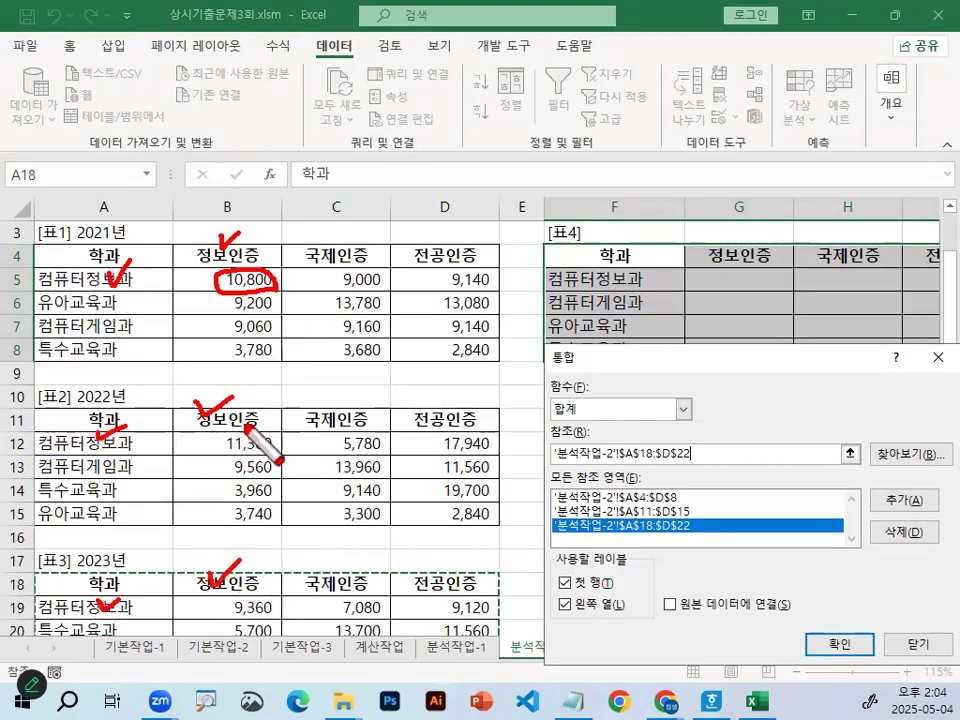
mouse_move(265, 432)
left_mouse_down()
mouse_move(218, 441)
mouse_move(258, 445)
left_mouse_up()
mouse_move(278, 614)
left_mouse_down()
mouse_move(224, 623)
mouse_move(266, 618)
left_mouse_up()
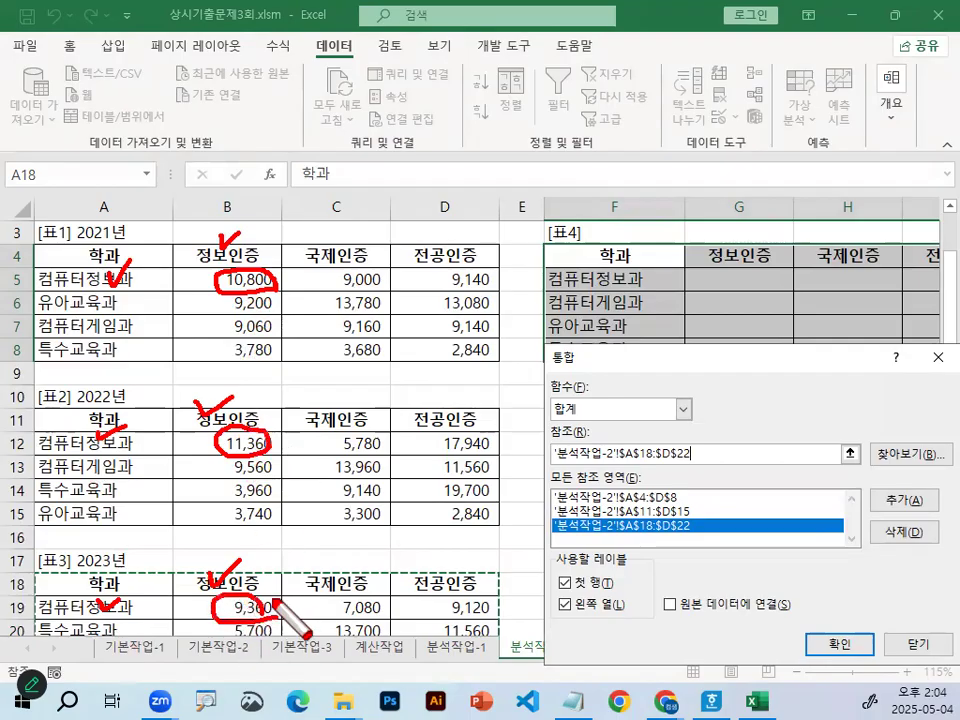
Step: Trace the 정보인증 value of 유아교육과 in 표1 and 표2 by row and column label
left_click_drag(71, 298, 101, 284)
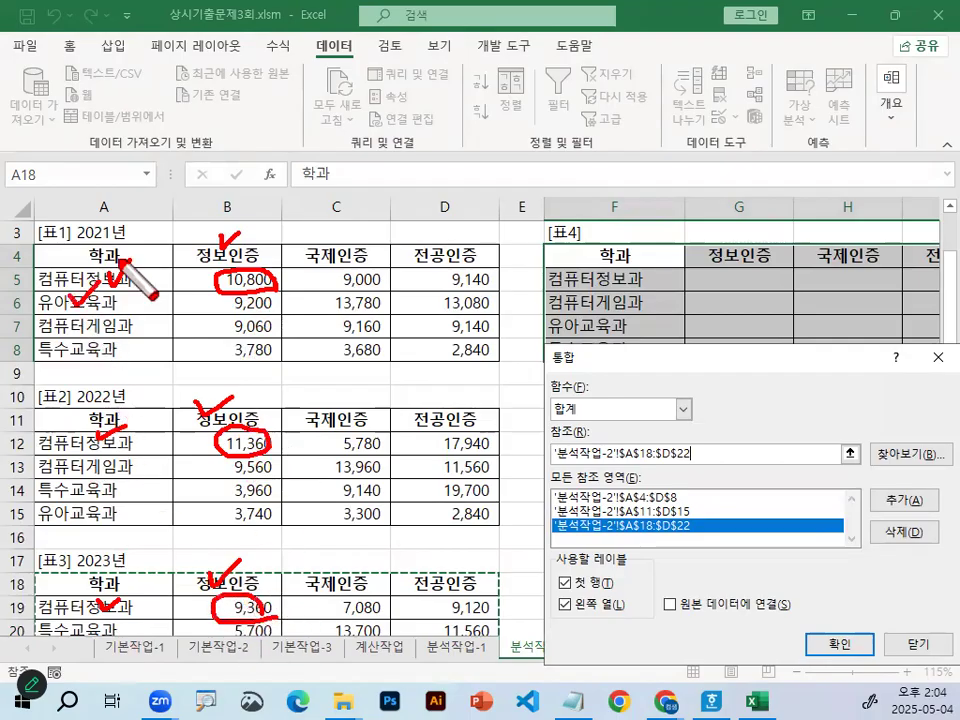
mouse_move(183, 248)
left_mouse_down()
mouse_move(230, 227)
mouse_move(236, 239)
left_mouse_up()
mouse_move(68, 503)
left_mouse_down()
mouse_move(96, 505)
mouse_move(63, 512)
mouse_move(122, 516)
left_mouse_up()
left_click_drag(232, 394, 238, 416)
mouse_move(258, 501)
left_mouse_down()
mouse_move(237, 528)
mouse_move(277, 520)
left_mouse_up()
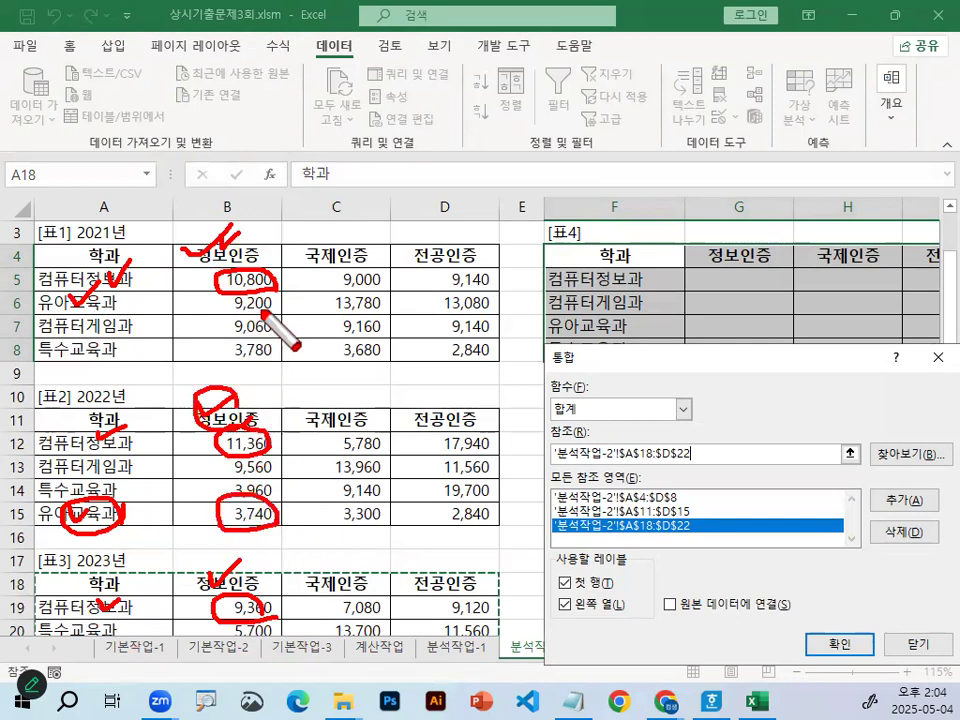
left_click_drag(262, 298, 302, 283)
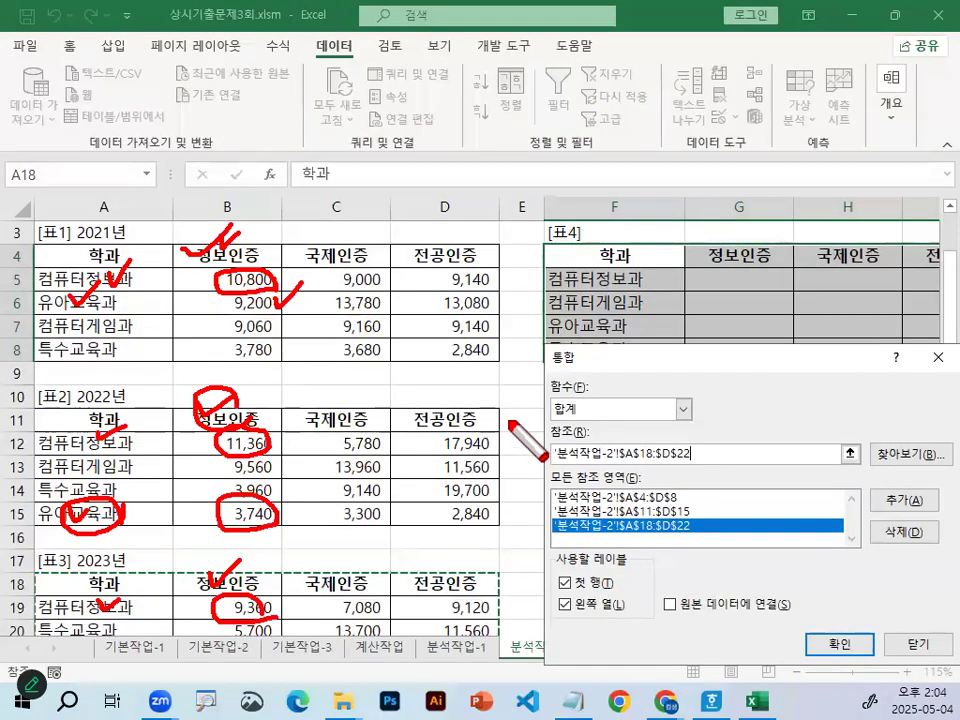
Step: Compare the order of the 학과 names in 표1 with their order in 표2
key("Escape")
scroll(478, 380, "down", 1)
scroll(22, 358, "up", 2)
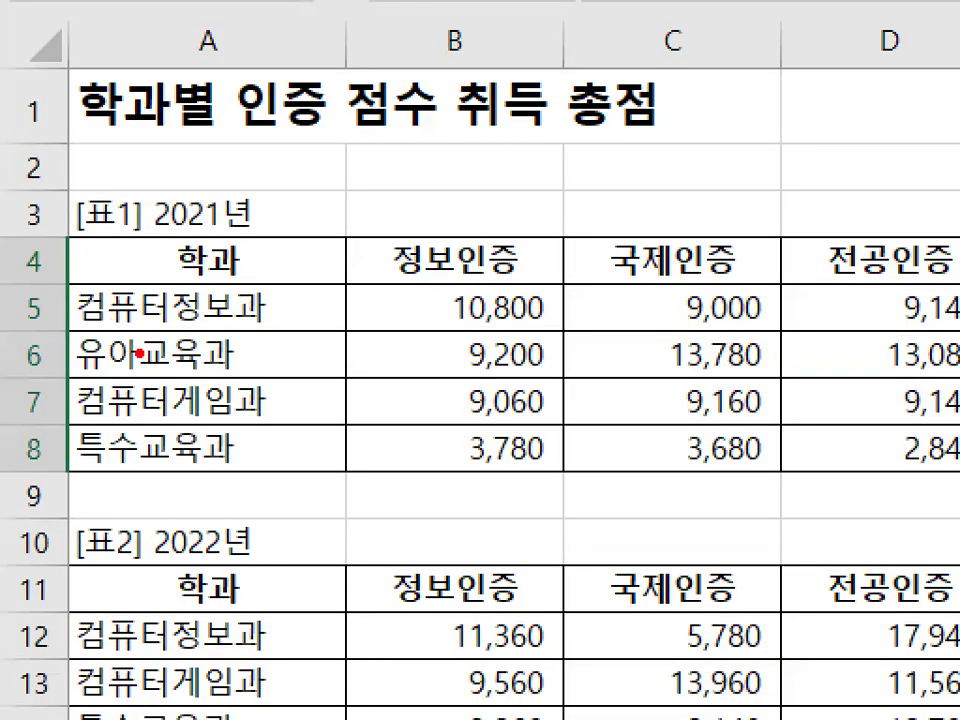
left_click_drag(78, 328, 235, 330)
left_click_drag(88, 376, 248, 377)
left_click_drag(90, 424, 240, 424)
left_click_drag(100, 472, 225, 470)
key("Escape")
scroll(62, 381, "down", 2)
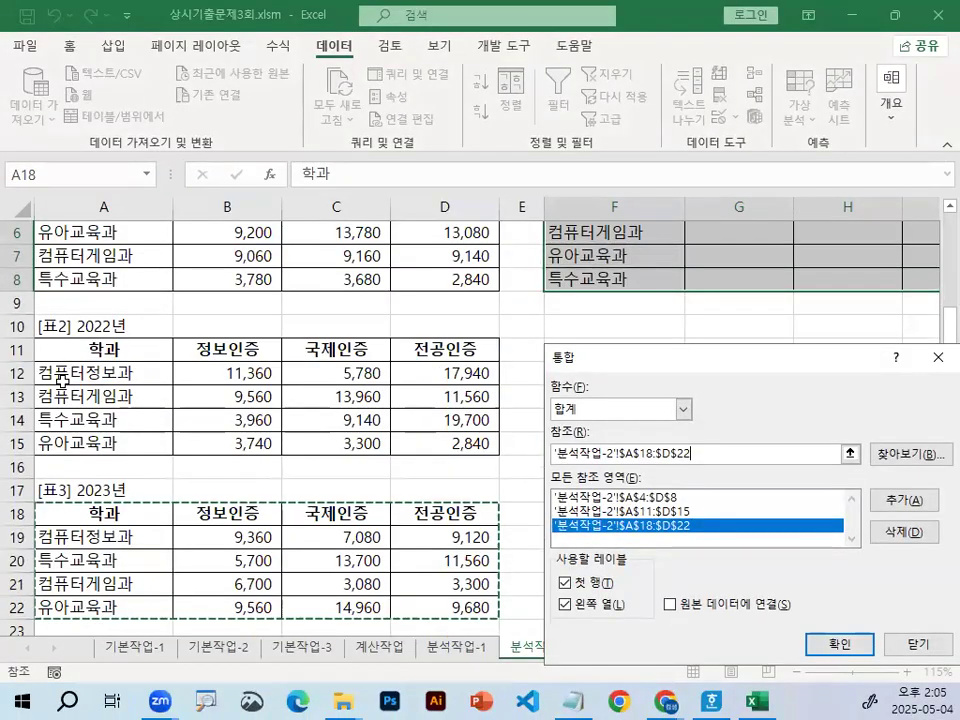
left_click_drag(48, 386, 140, 384)
mouse_move(29, 407)
left_mouse_down()
mouse_move(91, 405)
mouse_move(105, 427)
left_mouse_up()
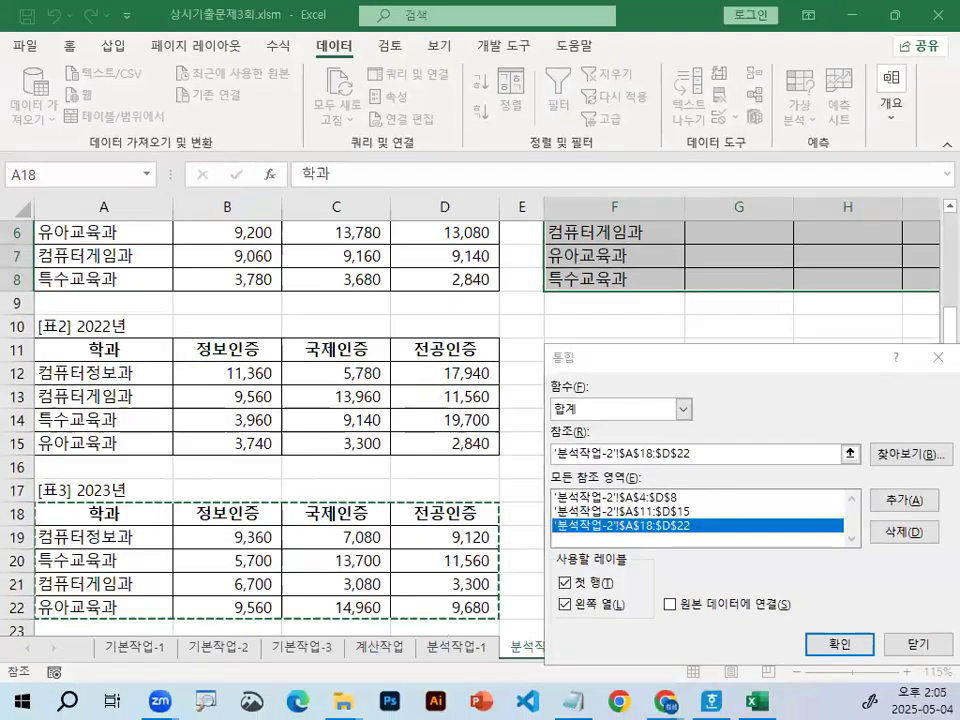
Step: Review the 첫 행 and 왼쪽 열 label options against the 학과 labels of the selected 표4 range
left_click_drag(658, 614, 689, 586)
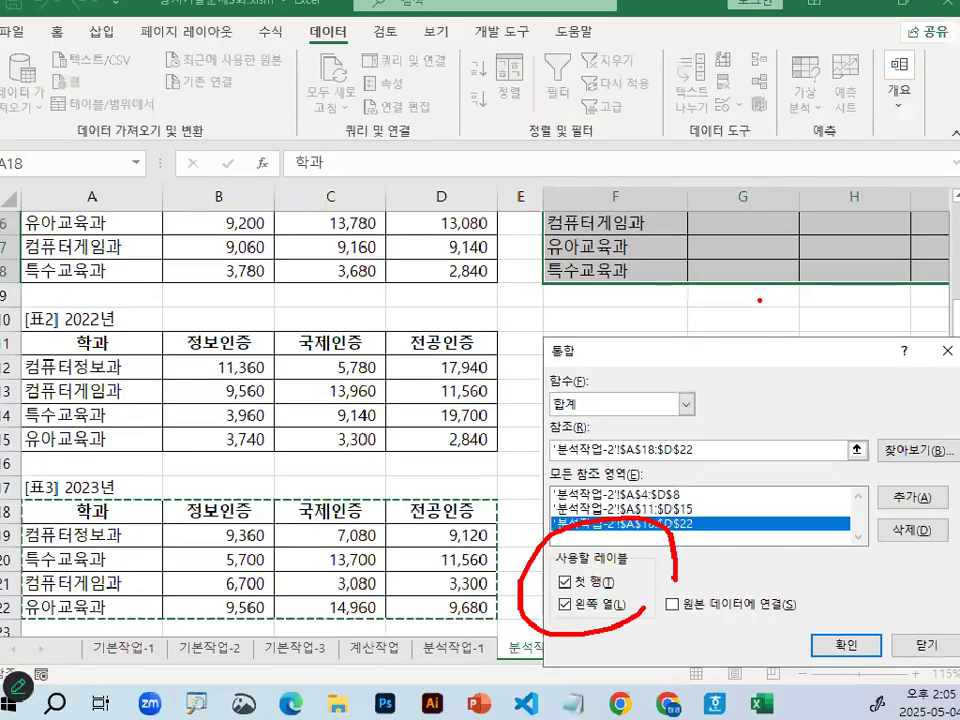
scroll(722, 229, "up", 2)
mouse_move(677, 364)
left_mouse_down()
mouse_move(666, 481)
mouse_move(723, 429)
left_mouse_up()
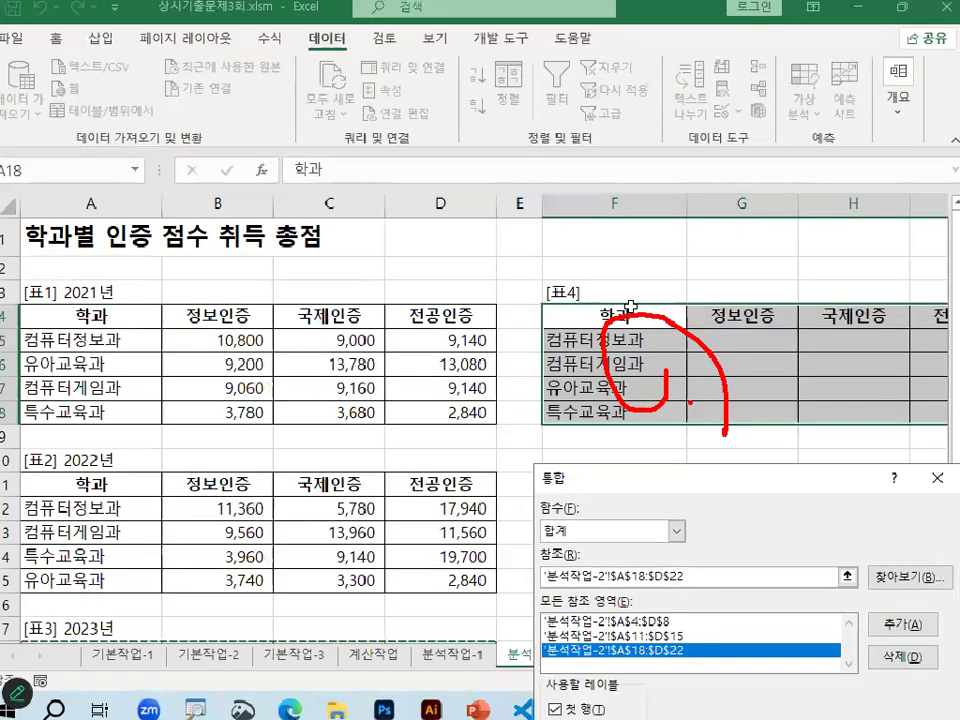
scroll(649, 309, "down", 2)
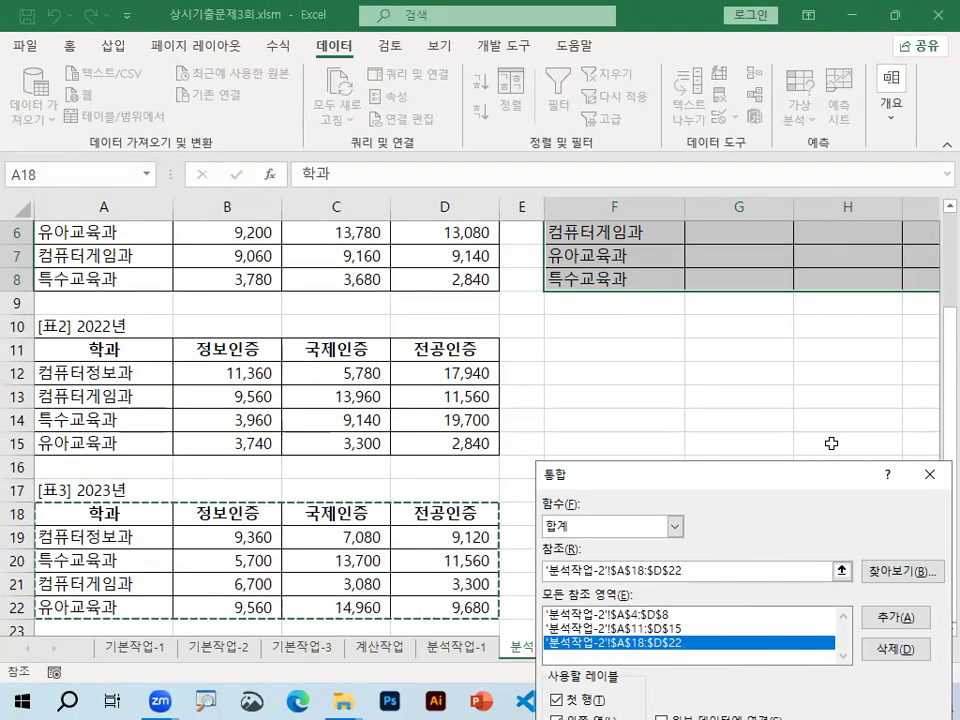
left_click_drag(727, 472, 549, 208)
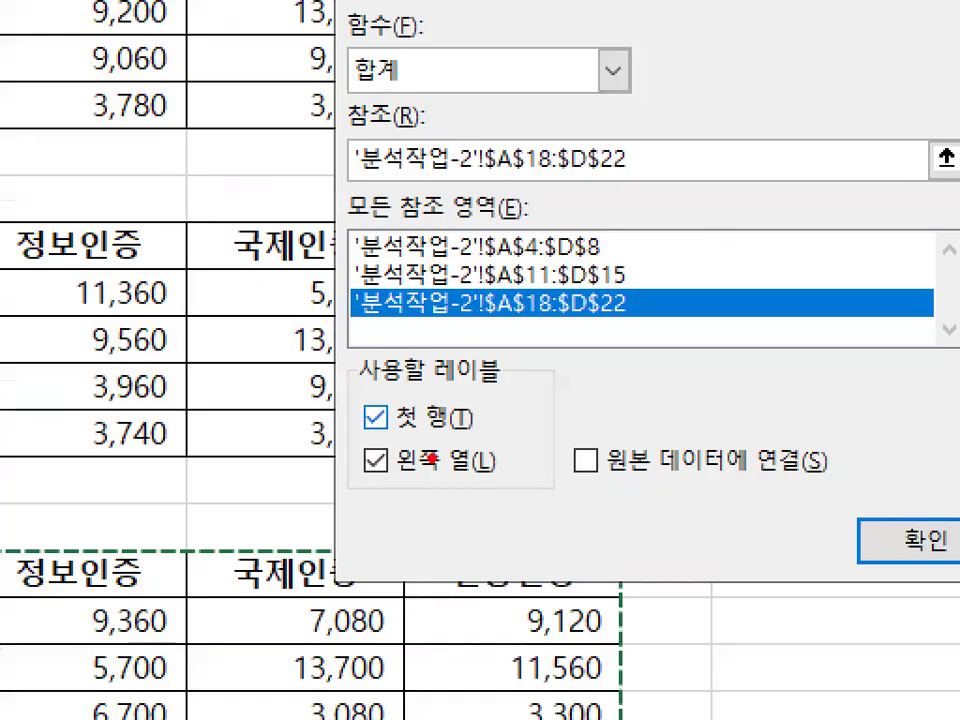
left_click_drag(404, 457, 404, 454)
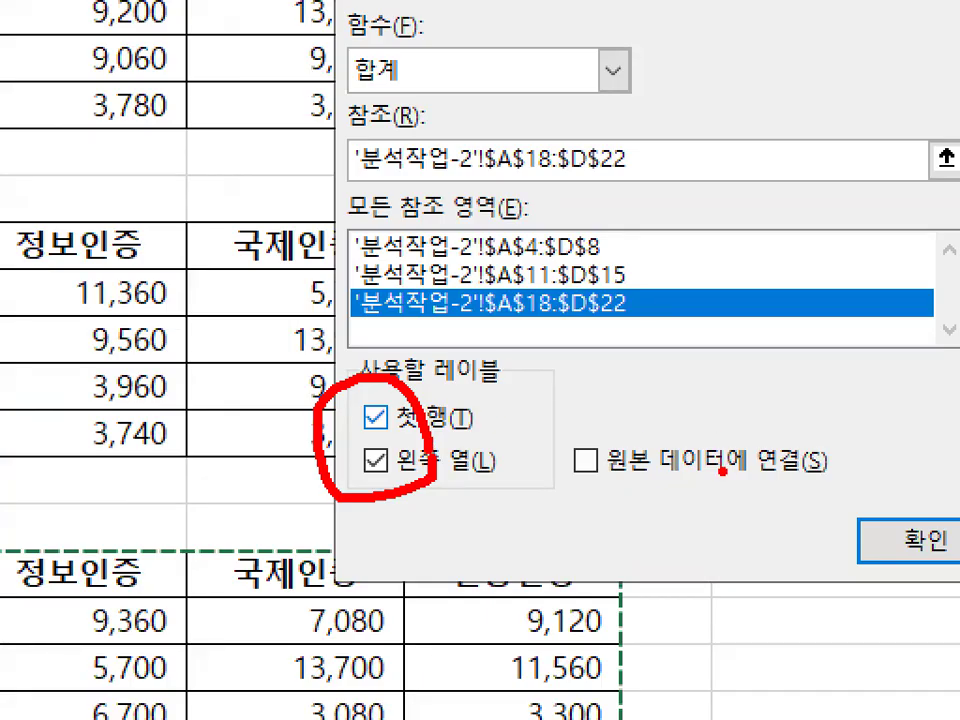
key("Escape")
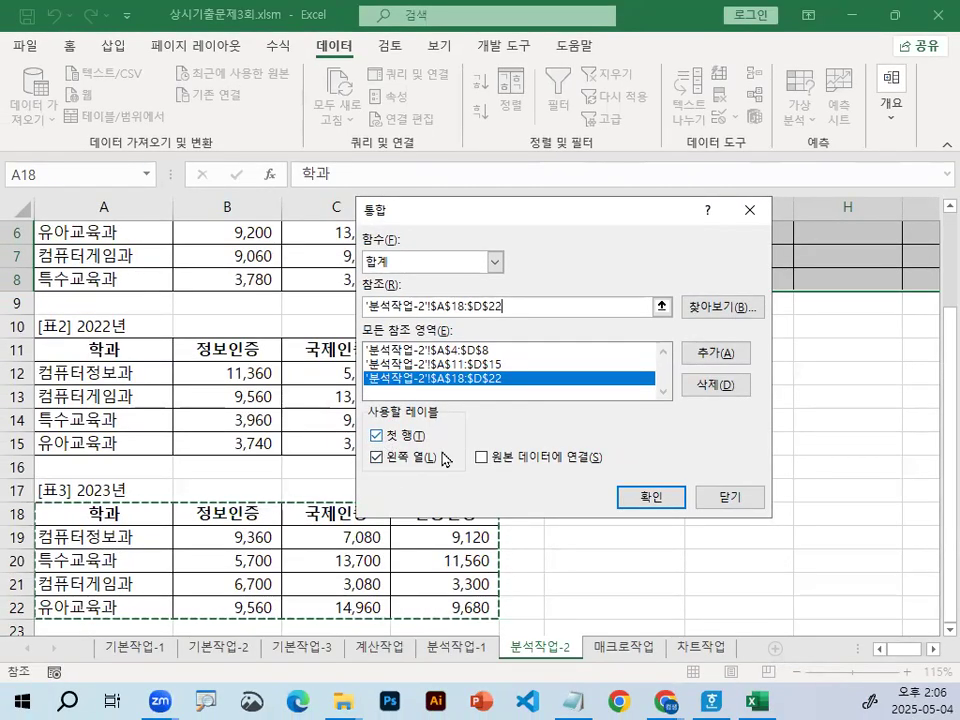
Step: Run the consolidation into 표4 and inspect the 정보인증 result for 컴퓨터정보과 in G5
left_click(630, 499)
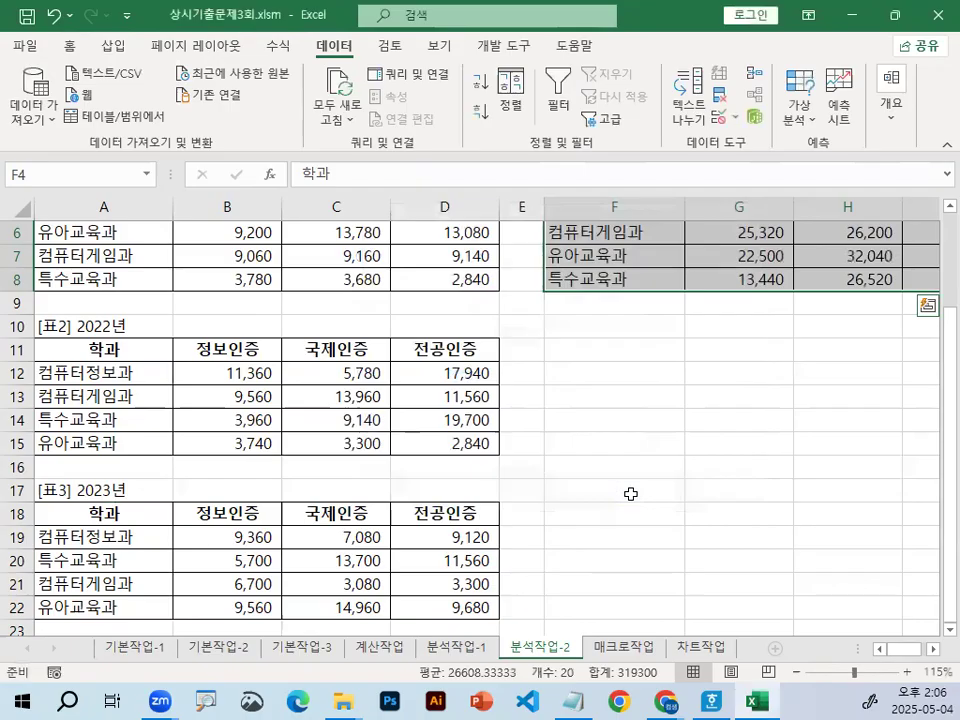
left_click(631, 492)
scroll(631, 492, "up", 2)
left_click(737, 340)
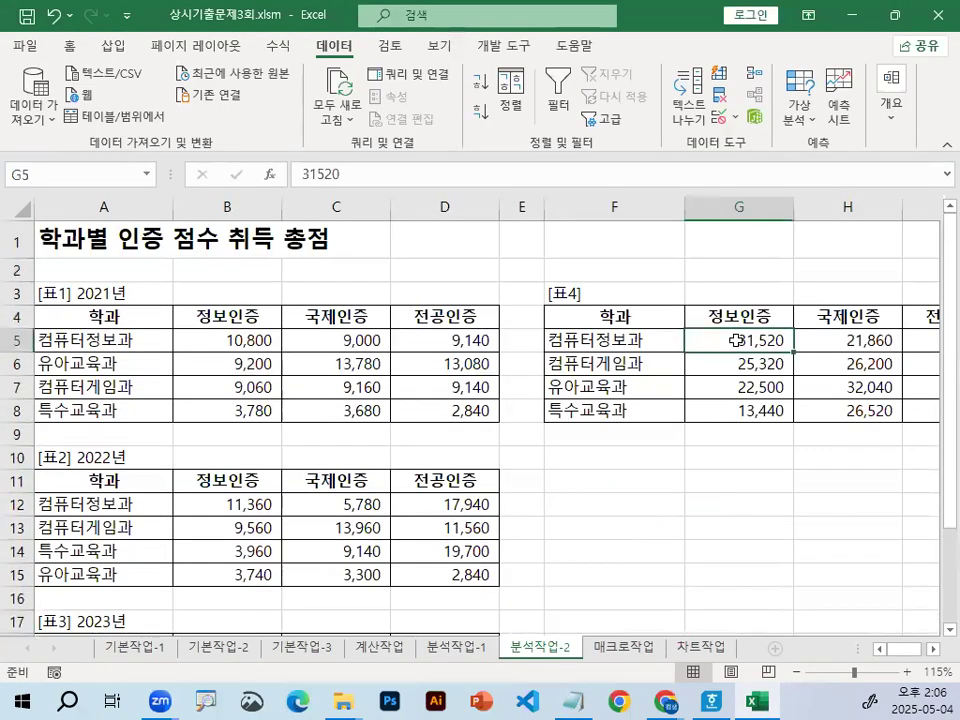
scroll(733, 455, "up", 2, "ctrl")
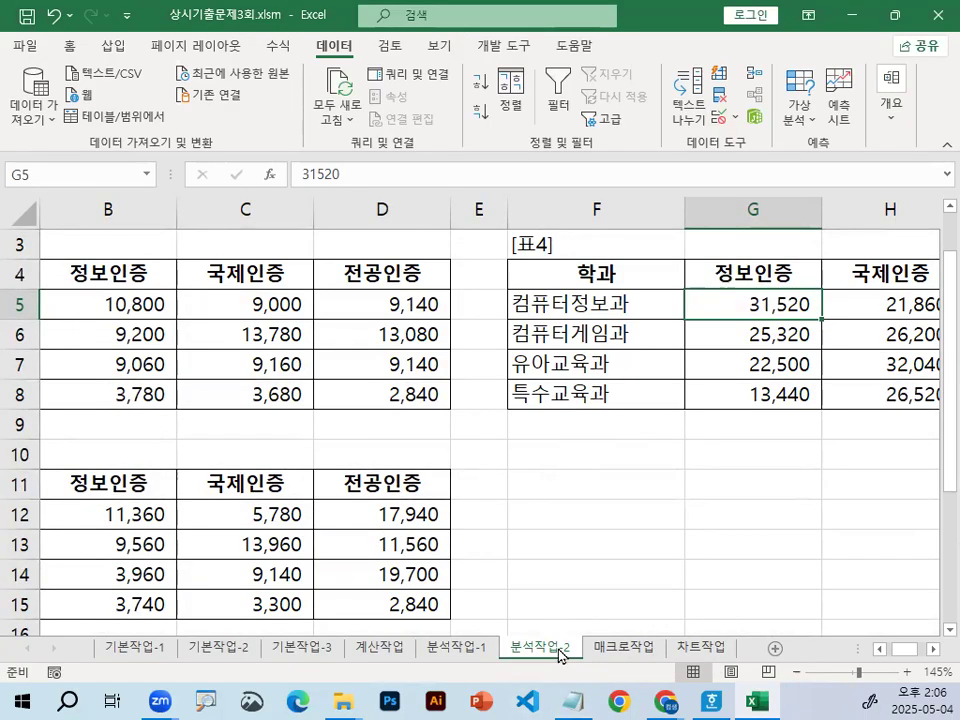
Step: Duplicate the 분석작업-2 sheet and clear the consolidated values in G5:I8 of 표4 on the copy
left_click_drag(596, 655, 596, 658)
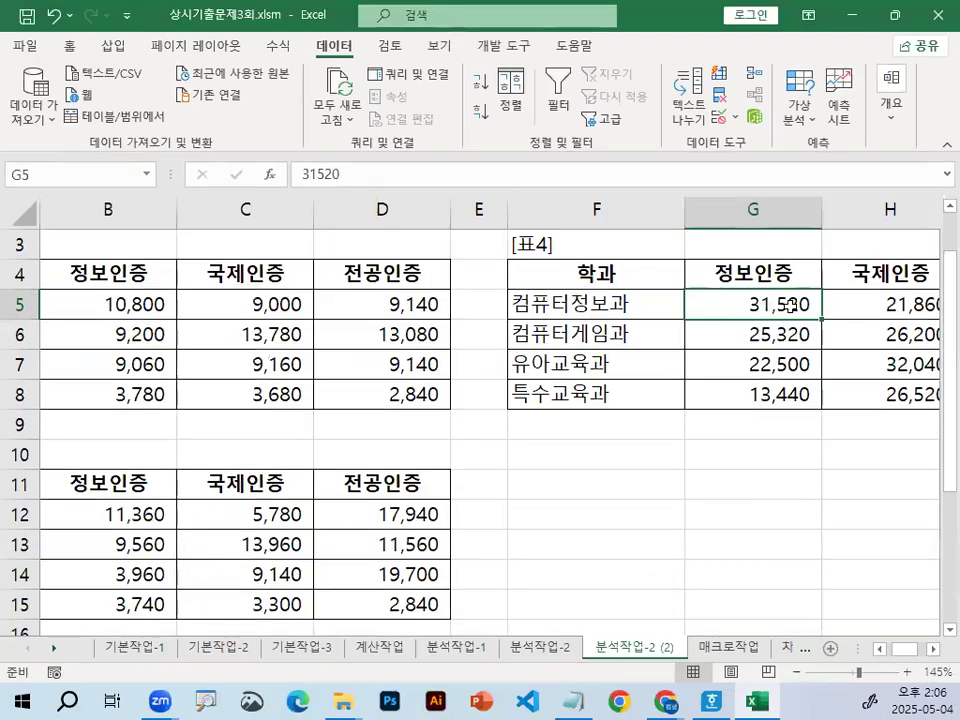
left_click_drag(790, 305, 707, 370)
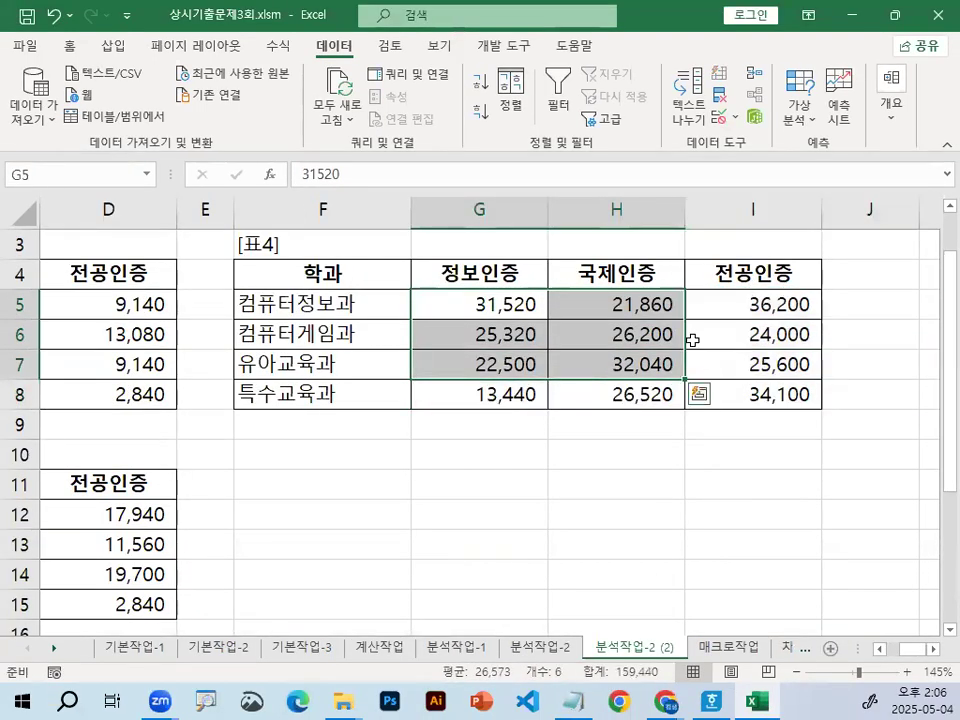
left_click_drag(518, 303, 768, 378)
key("Delete")
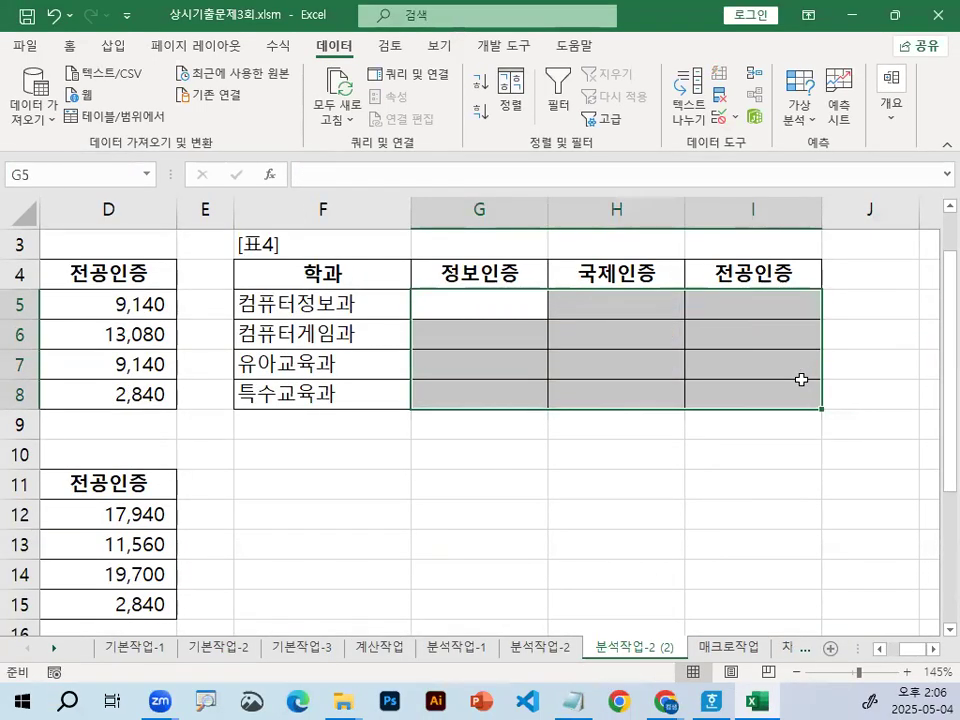
left_click(733, 430)
Step: Sort 표1 (A4:D8) on the copied sheet in ascending order by 학과
scroll(921, 654, "left", 3)
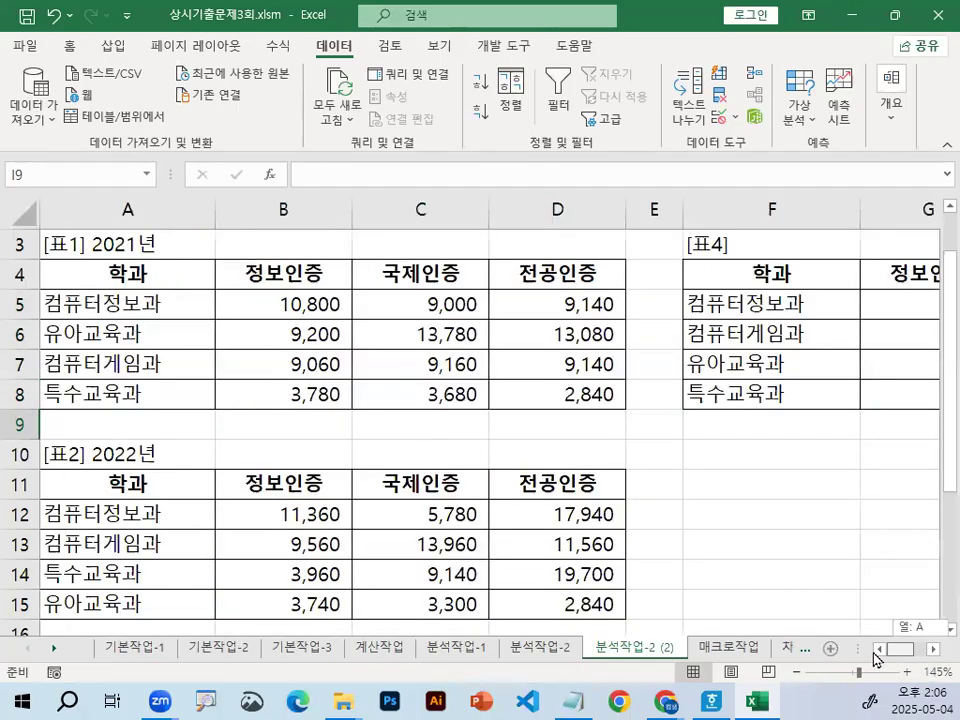
left_click_drag(741, 297, 736, 394)
left_click_drag(79, 302, 100, 394)
left_click(445, 343)
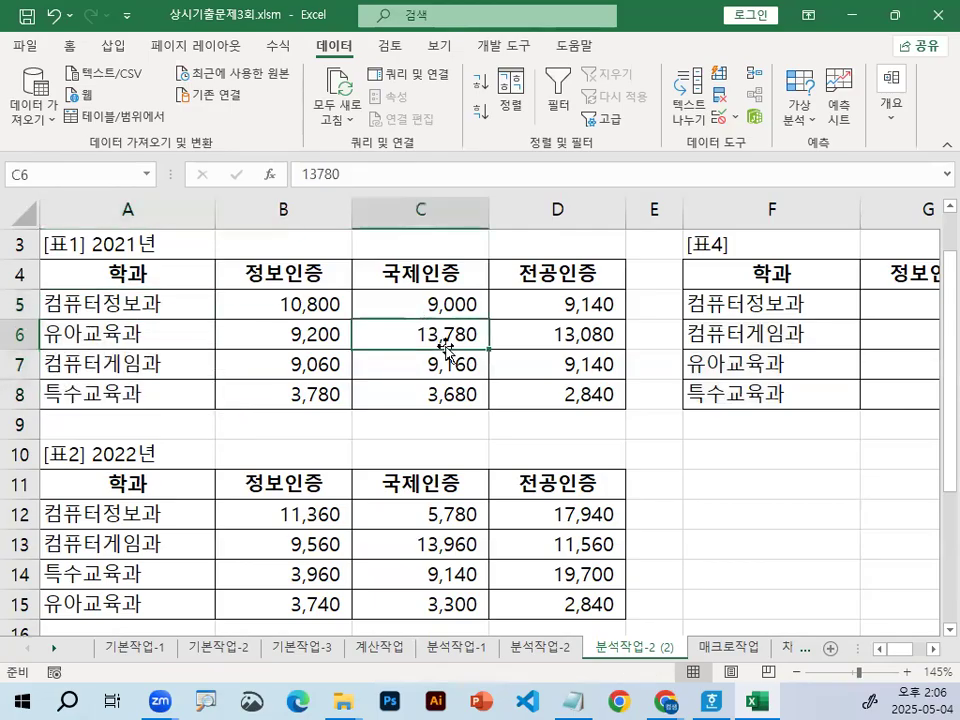
left_click(105, 273)
left_click_drag(255, 278, 466, 380)
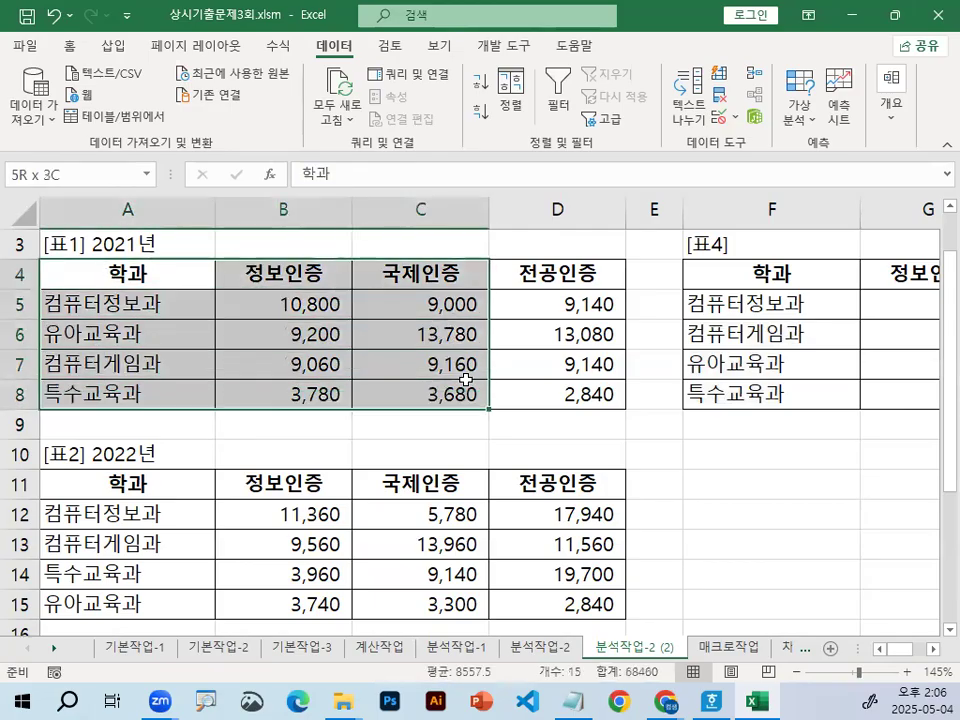
left_click_drag(105, 273, 551, 395)
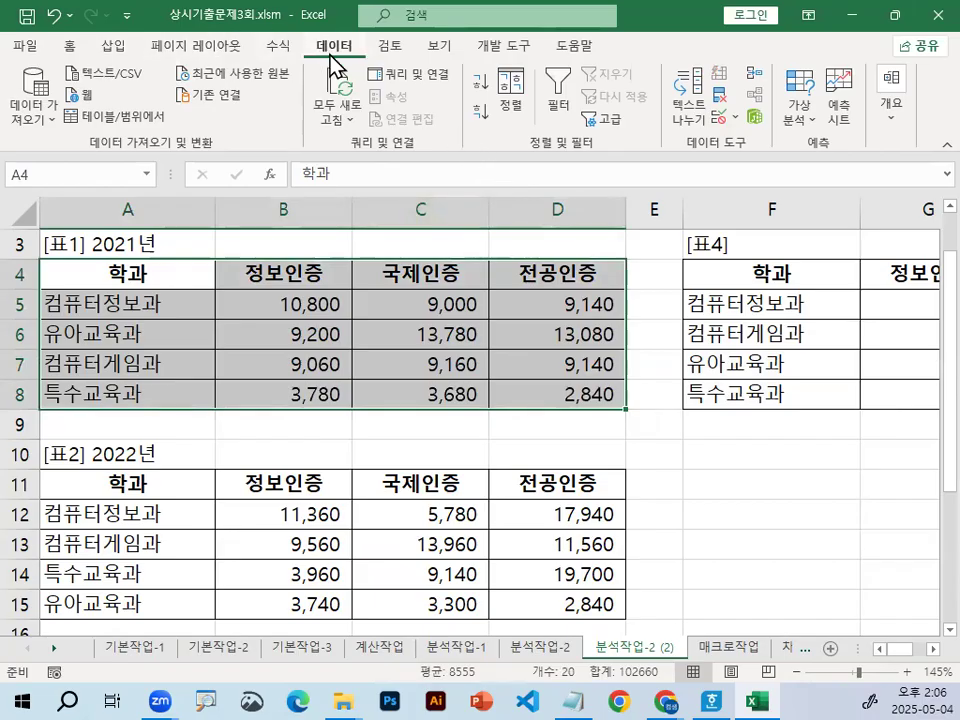
left_click(514, 104)
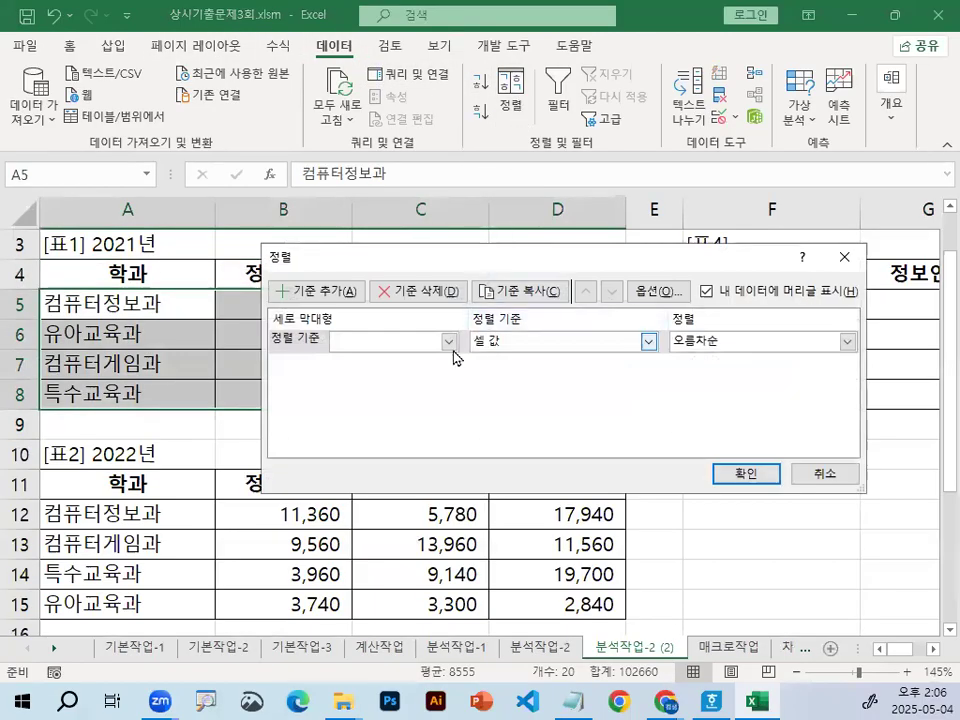
left_click(846, 477)
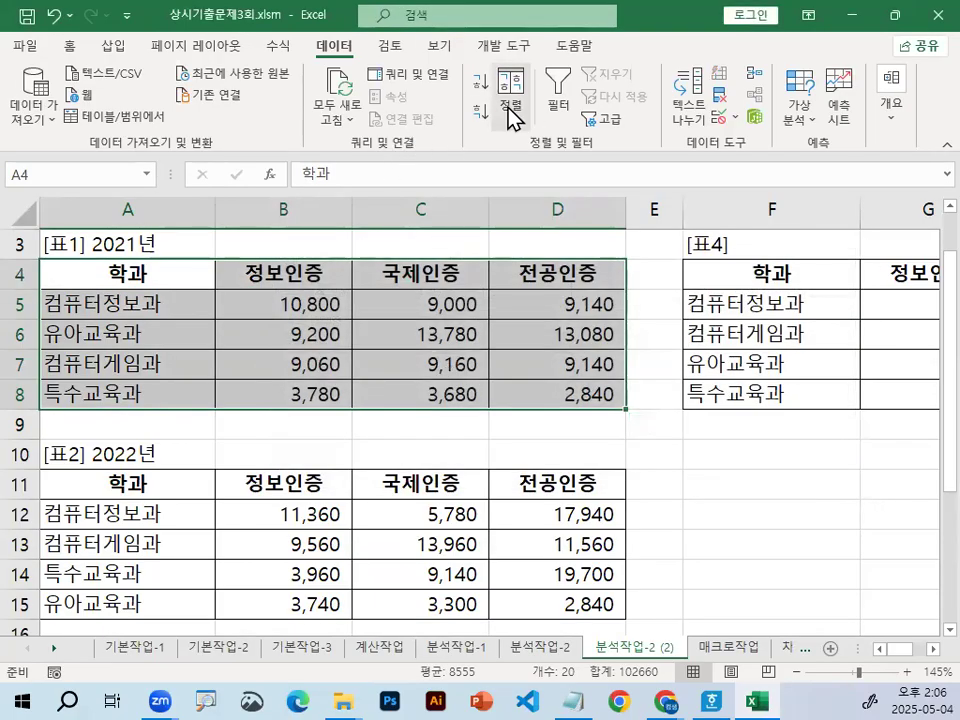
left_click(478, 87)
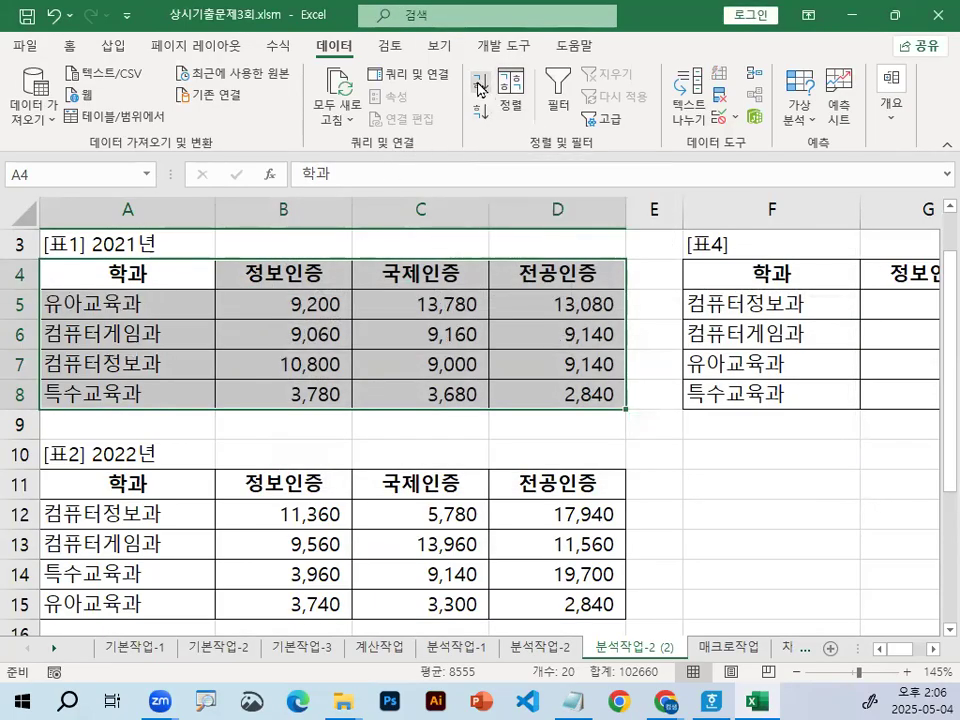
Step: Sort 표2 (A11:D15) and 표3 (A18:D22) in ascending order by 학과
left_click_drag(161, 488, 512, 612)
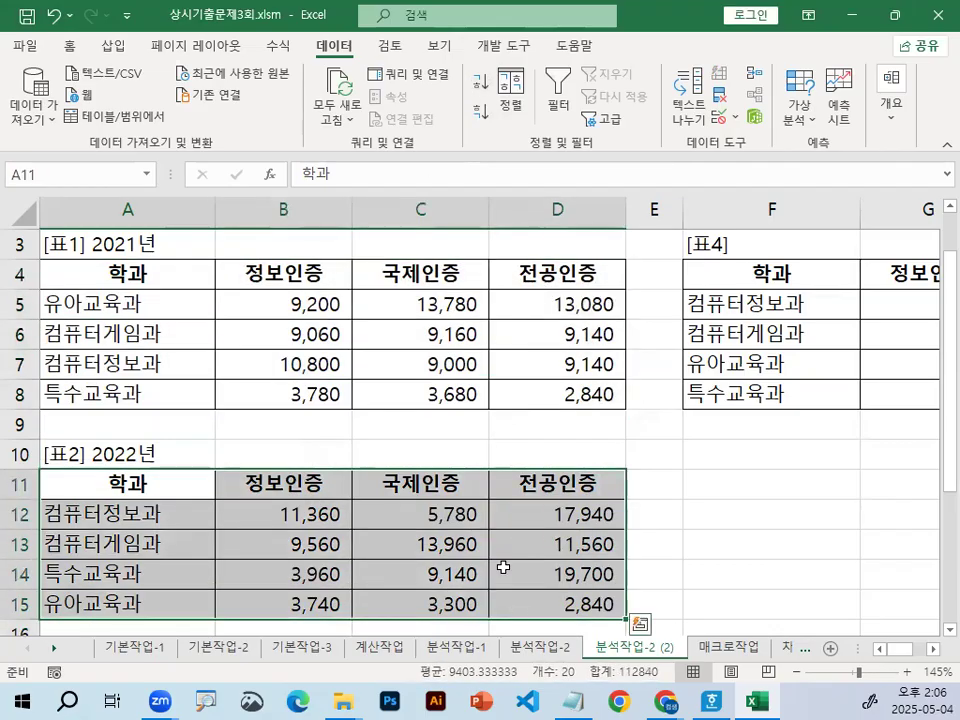
left_click(481, 86)
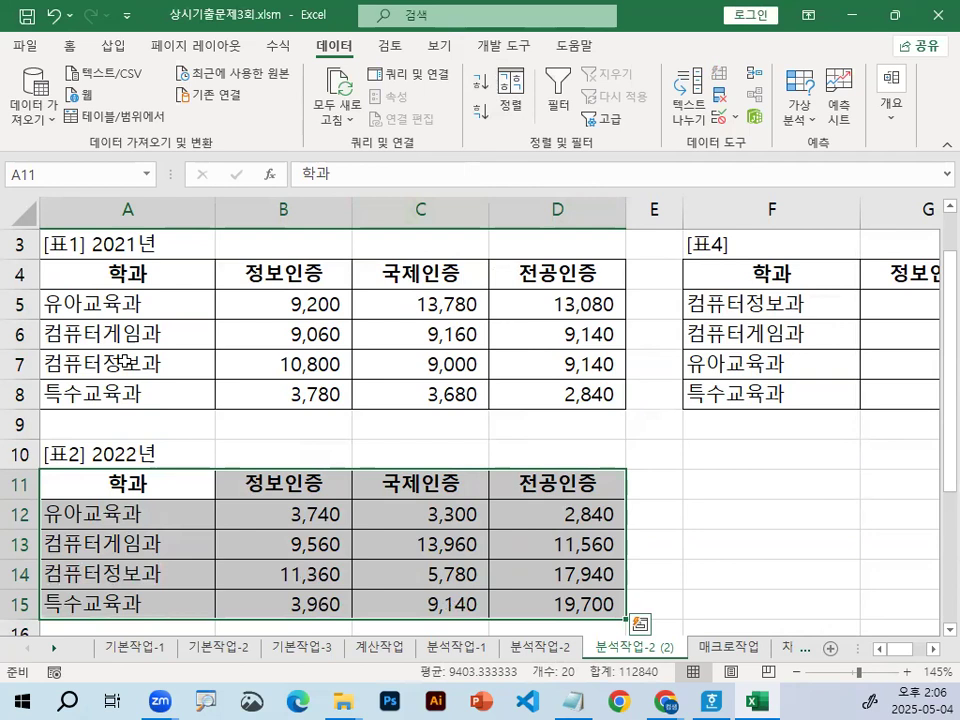
scroll(120, 363, "down", 2)
left_click_drag(428, 545, 554, 661)
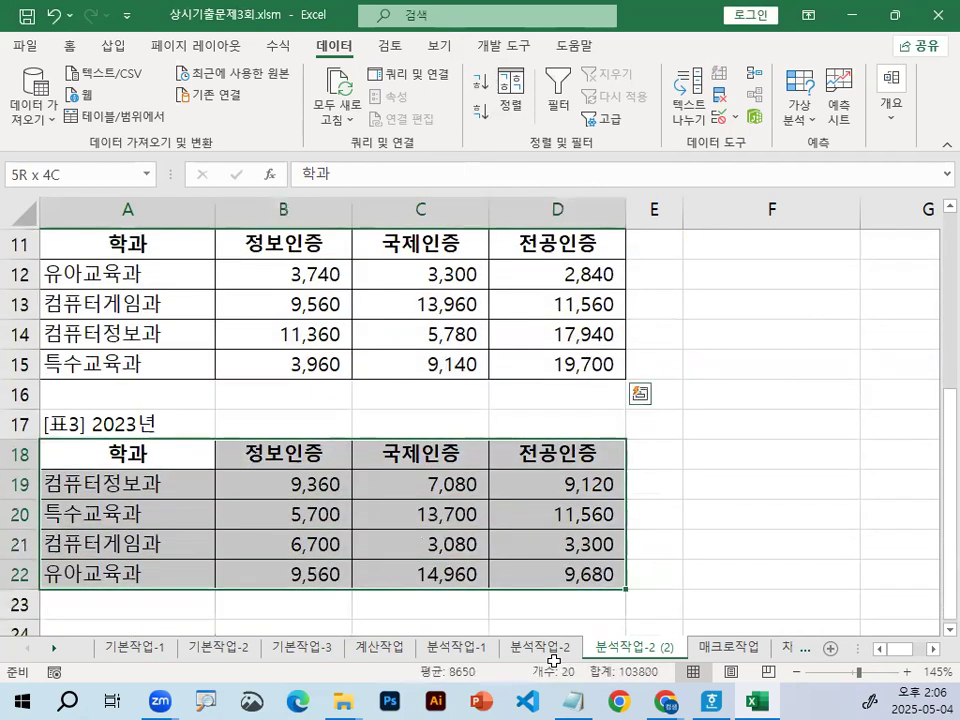
left_click(483, 84)
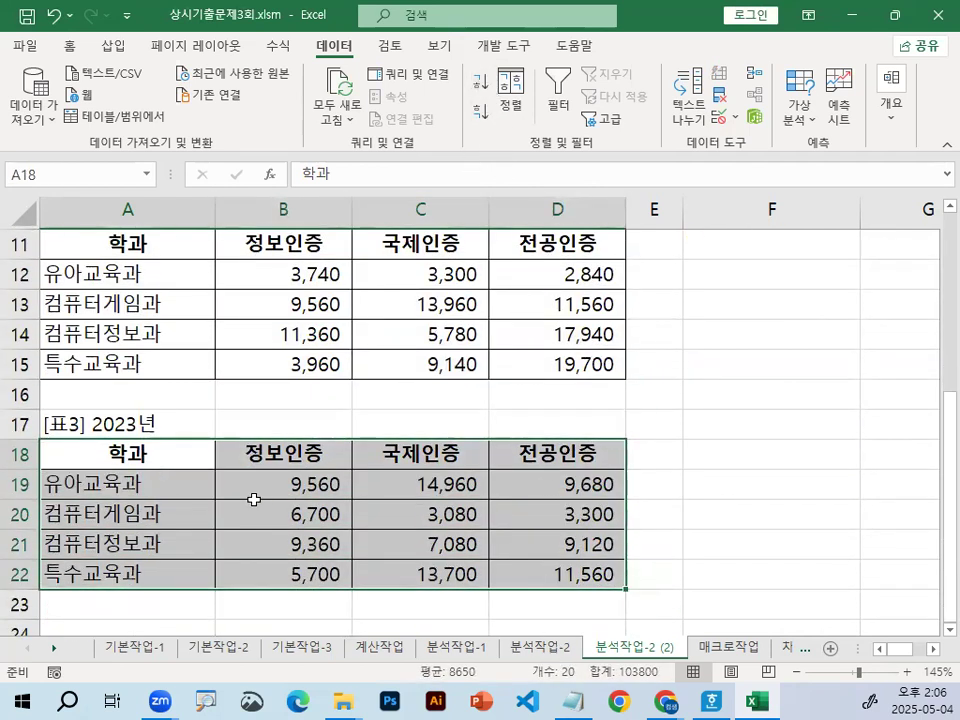
Step: Compare the order of the 학과 names across 표1, 표2 and 표3
left_click(208, 502)
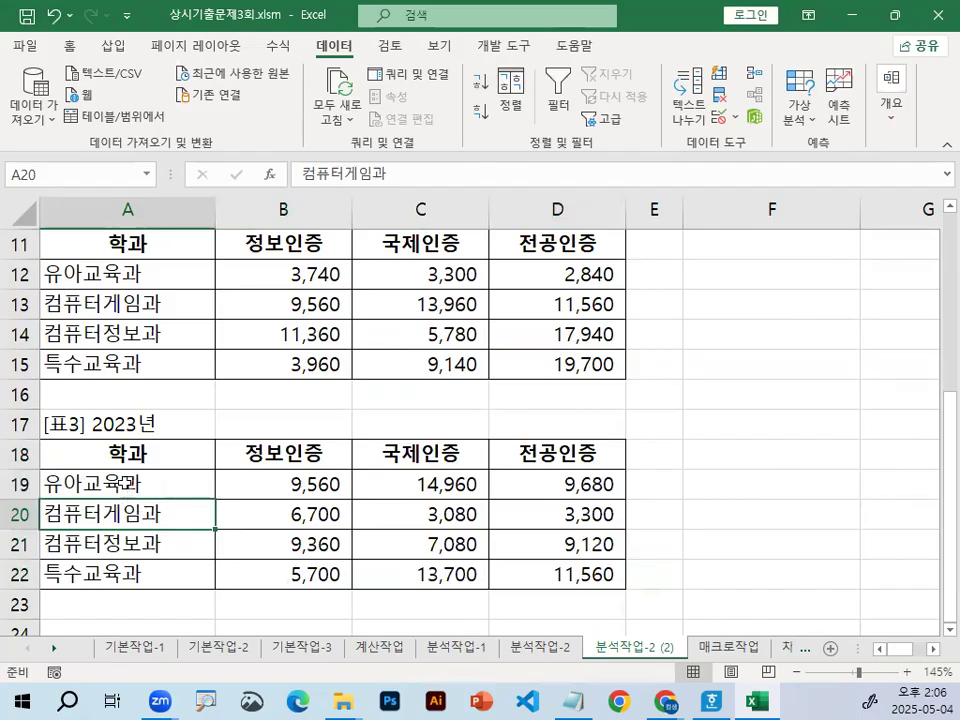
left_click_drag(103, 273, 100, 364)
left_click_drag(100, 517, 97, 574)
scroll(97, 574, "up", 2)
left_click_drag(91, 276, 80, 366)
scroll(430, 462, "up", 1)
Step: Sort 표4 (F4:I8) in ascending order by 학과
left_click(729, 327)
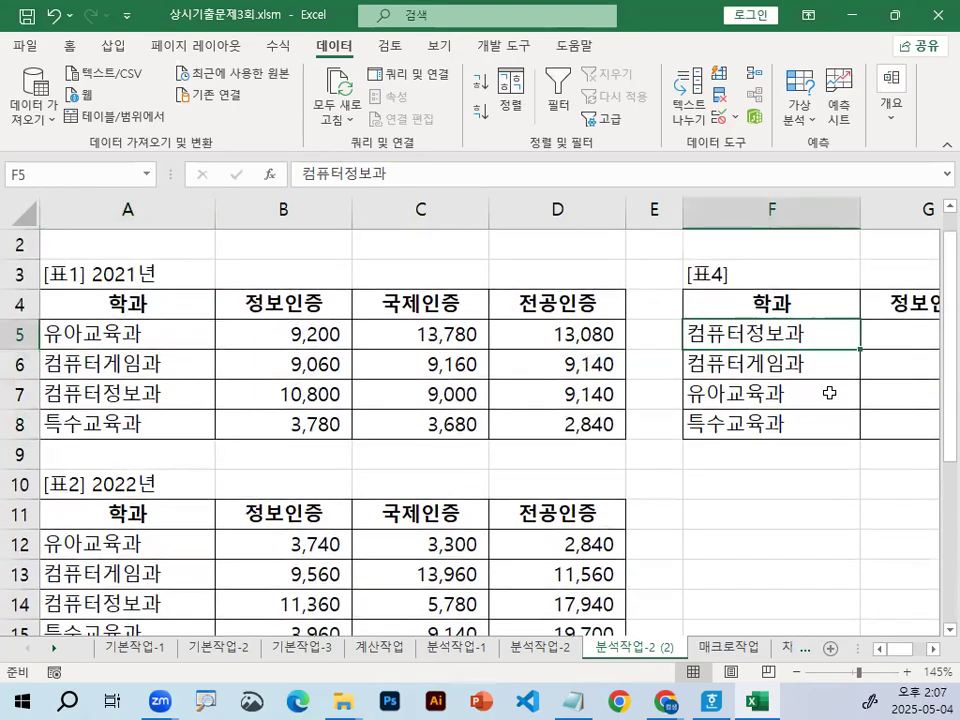
left_click(932, 649)
left_click(932, 649)
left_click(932, 649)
left_click_drag(318, 303, 790, 425)
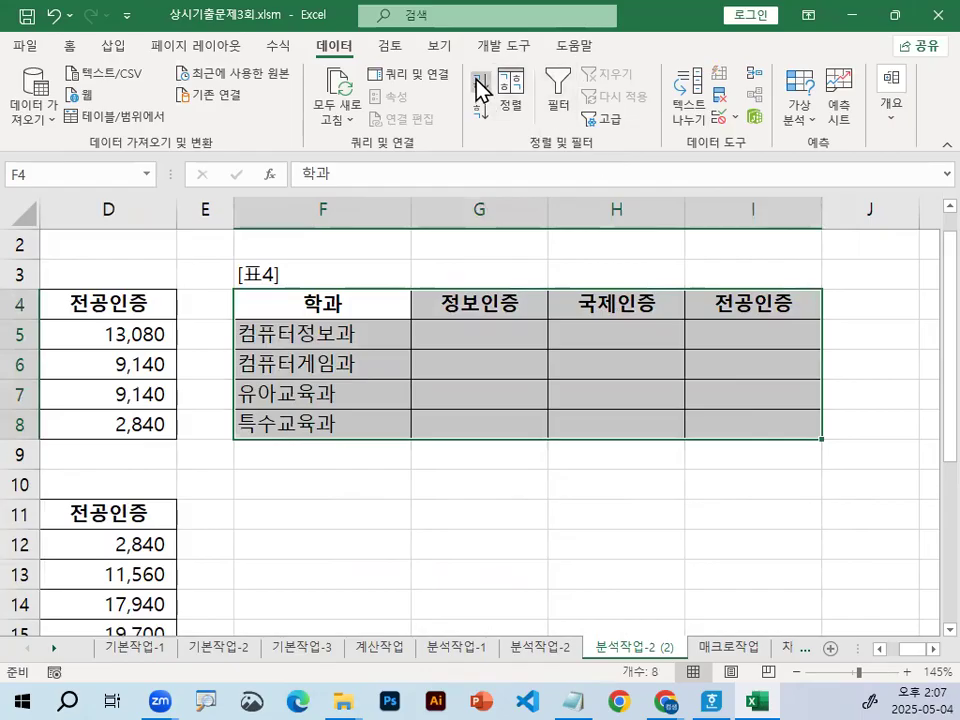
left_click(478, 82)
Step: Compare the column headings and 학과 labels of 표4 with those of 표1 around the empty result range G5:I8
left_click(522, 505)
left_click_drag(499, 345, 691, 421)
left_click_drag(540, 304, 735, 306)
left_click(737, 329)
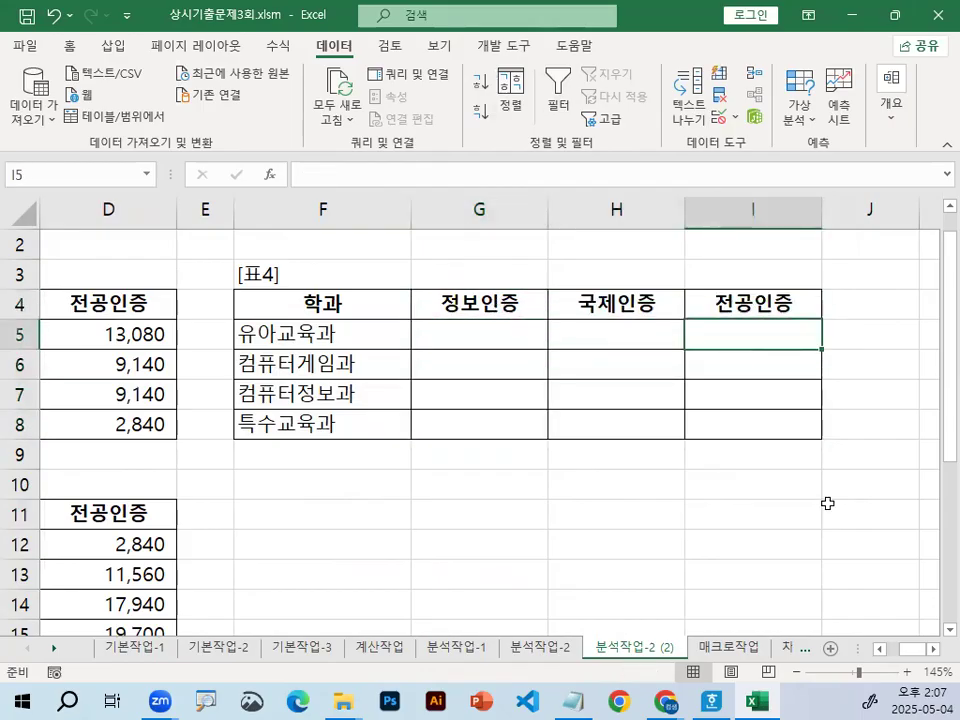
left_click_drag(933, 650, 893, 658)
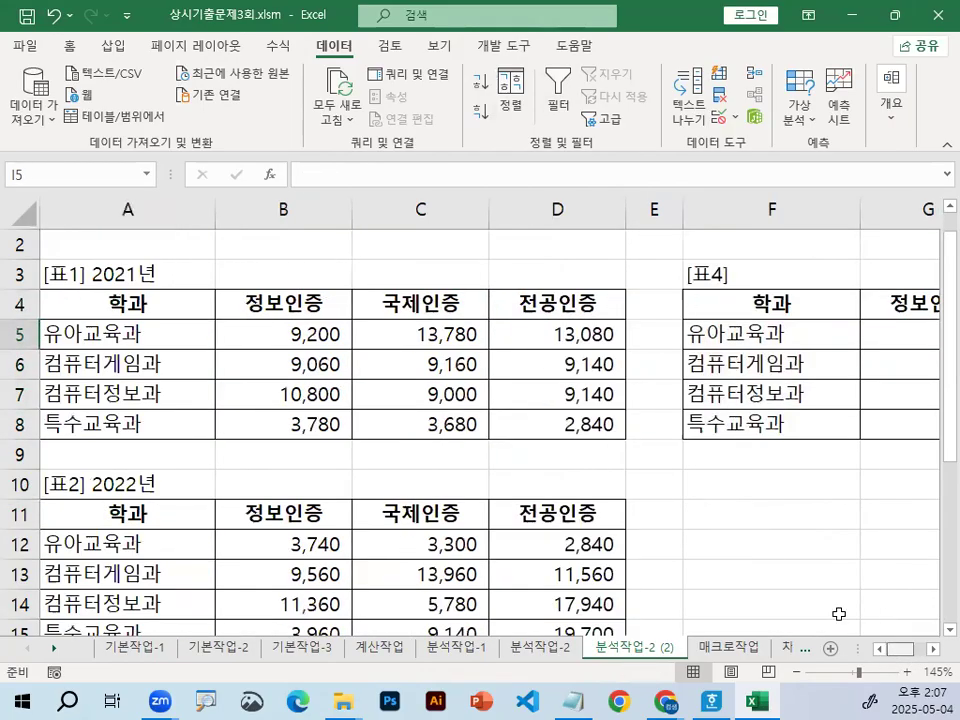
left_click_drag(289, 305, 550, 301)
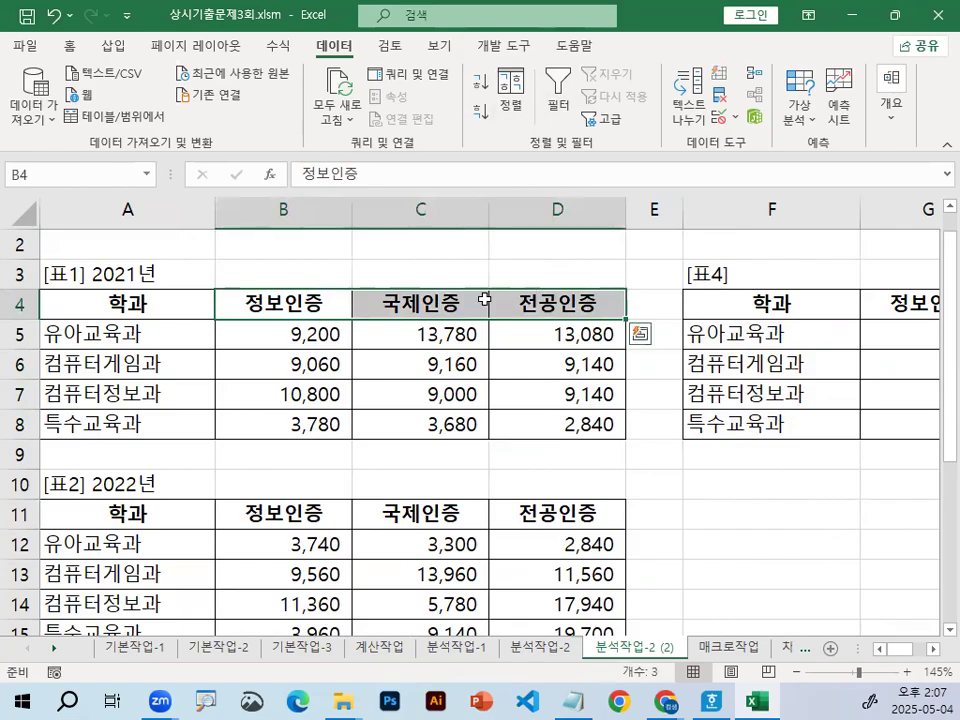
left_click_drag(151, 327, 150, 422)
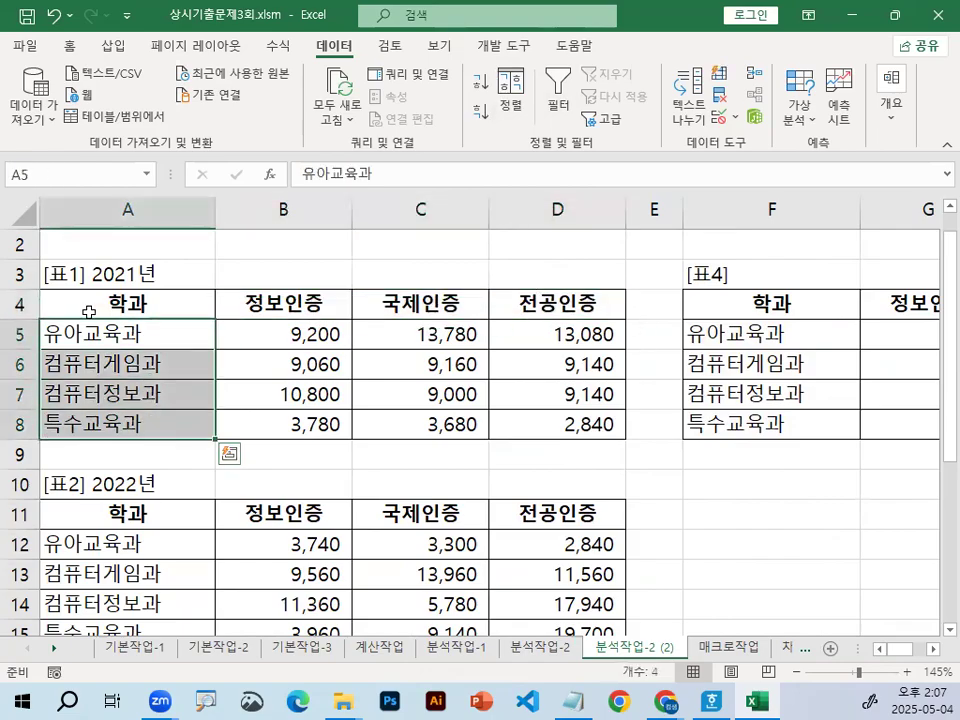
left_click(933, 651)
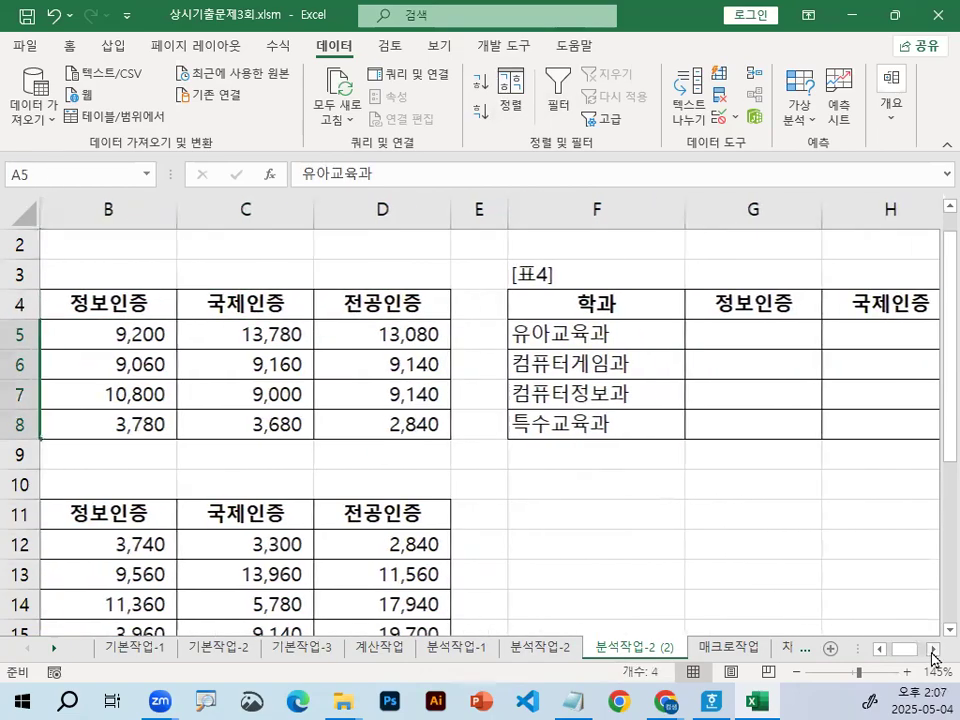
left_click(933, 651)
left_click(681, 328)
left_click_drag(621, 397, 869, 411)
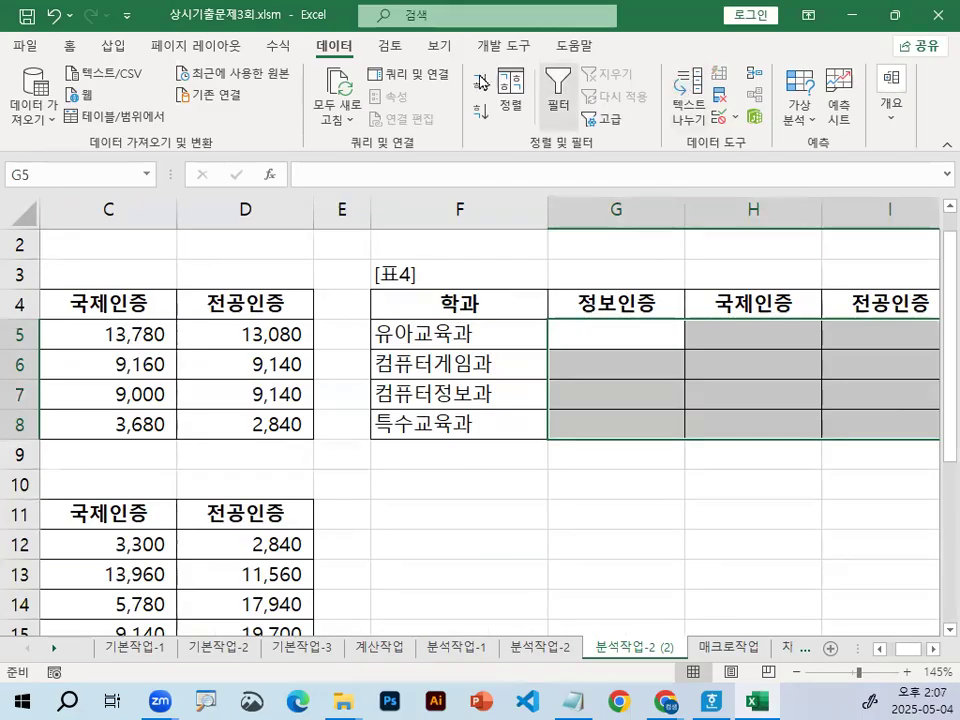
Step: Copy the completed 표4 (F4:I8) from 분석작업-2 and paste it at F10 of 분석작업-2 (2)
left_click(501, 527)
left_click(538, 647)
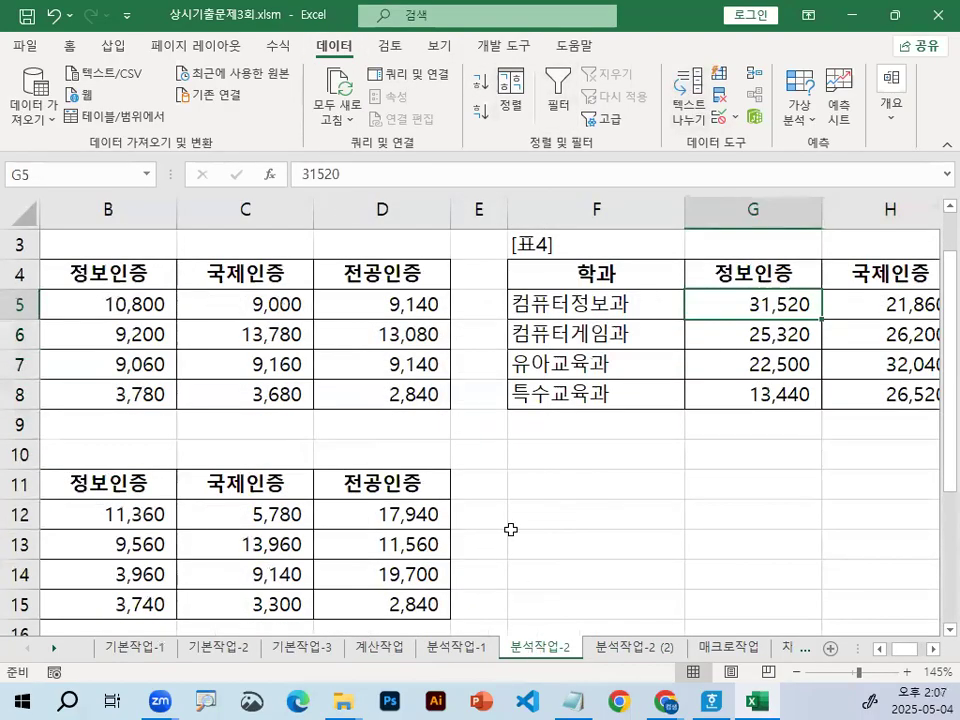
left_click_drag(616, 258, 760, 395)
key("ctrl+c")
left_click(610, 646)
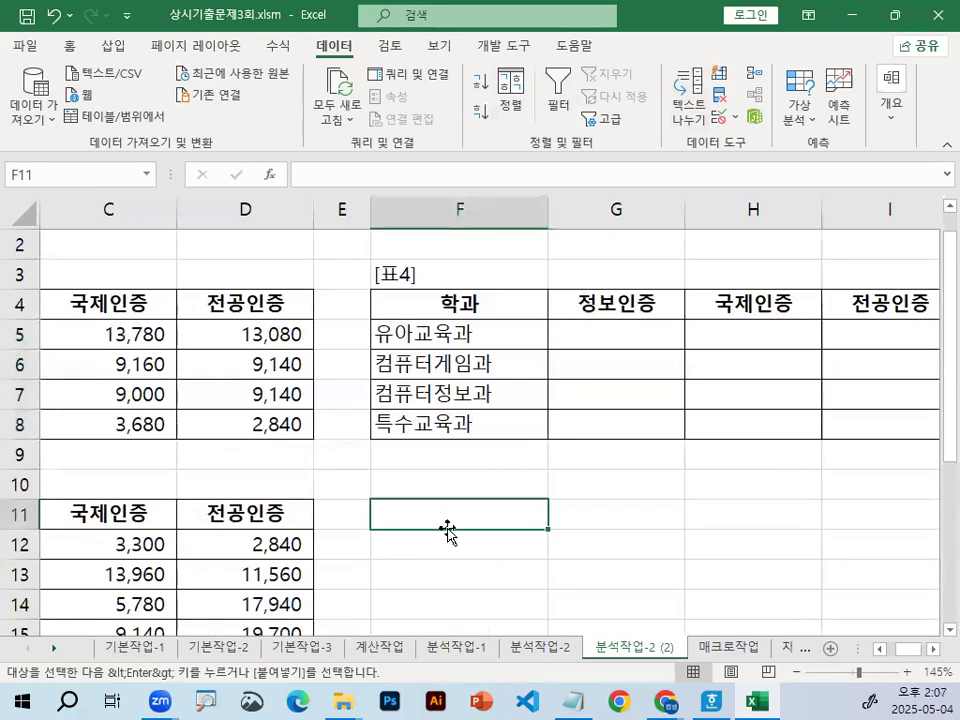
left_click(460, 486)
key("ctrl+v")
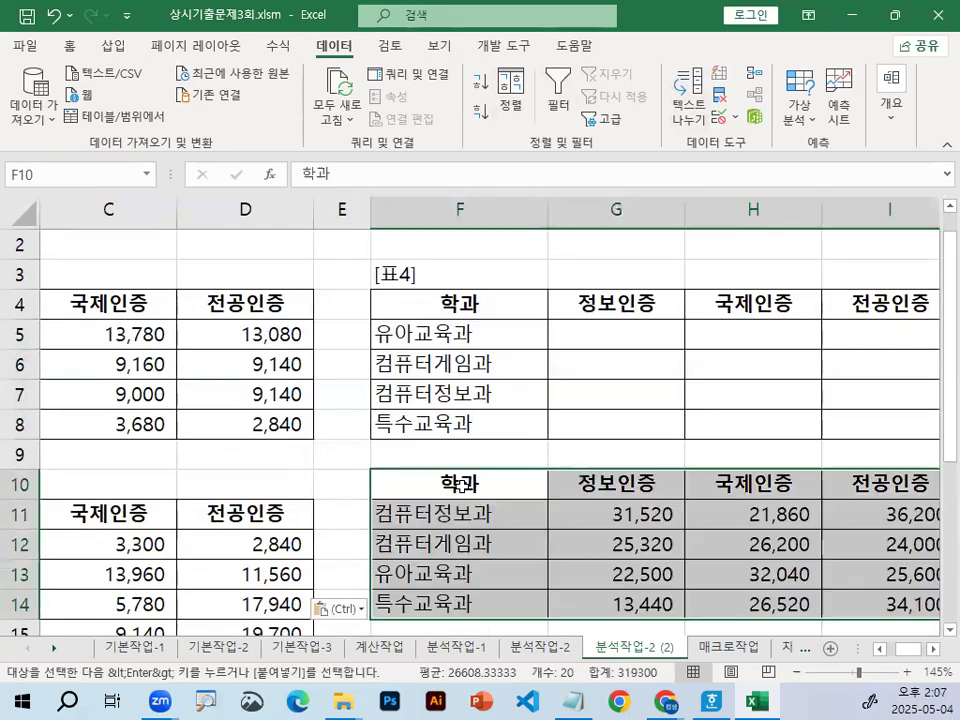
Step: Fill the values G11:I14 of the pasted result table with yellow
left_click_drag(676, 510, 765, 600)
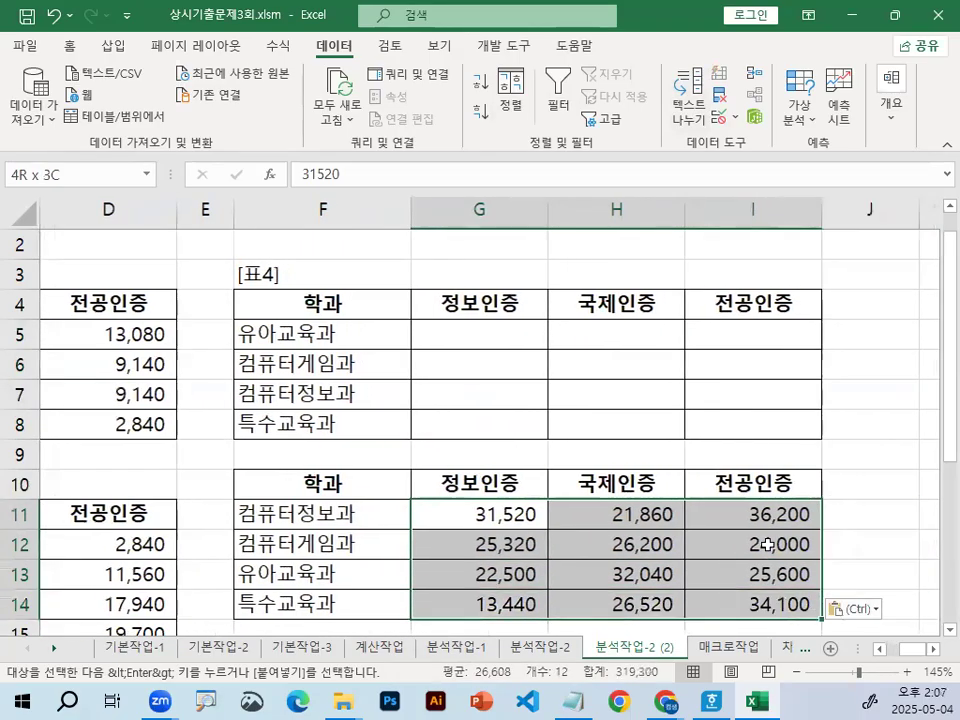
left_click(72, 47)
left_click(246, 113)
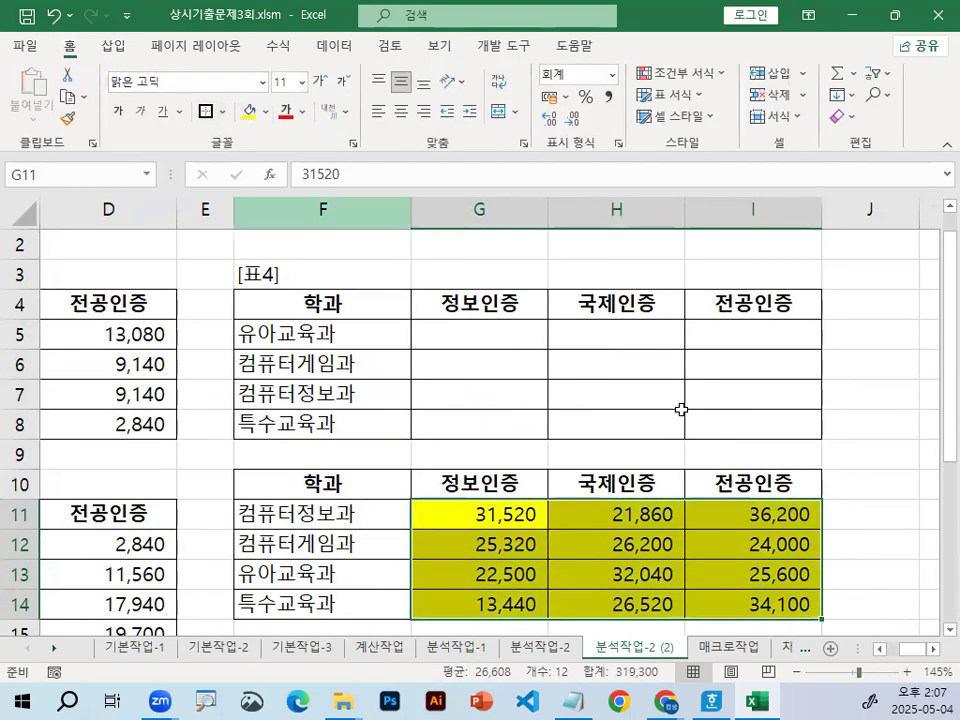
left_click(904, 460)
Step: Check the 학과 names and certification headings of 표1 against the labels beside the empty 표4 range
left_click(512, 331)
left_click_drag(512, 331, 734, 428)
left_click_drag(409, 317, 664, 321)
mouse_move(371, 390)
left_mouse_down()
mouse_move(293, 342)
mouse_move(424, 400)
left_mouse_up()
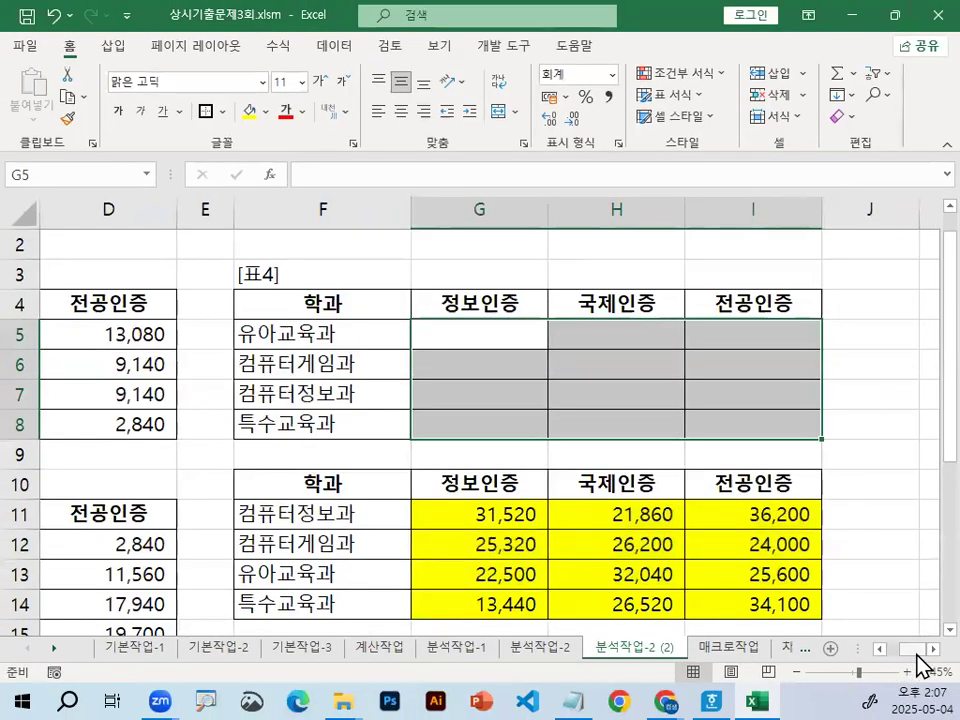
left_click_drag(915, 658, 826, 660)
left_click_drag(148, 333, 147, 418)
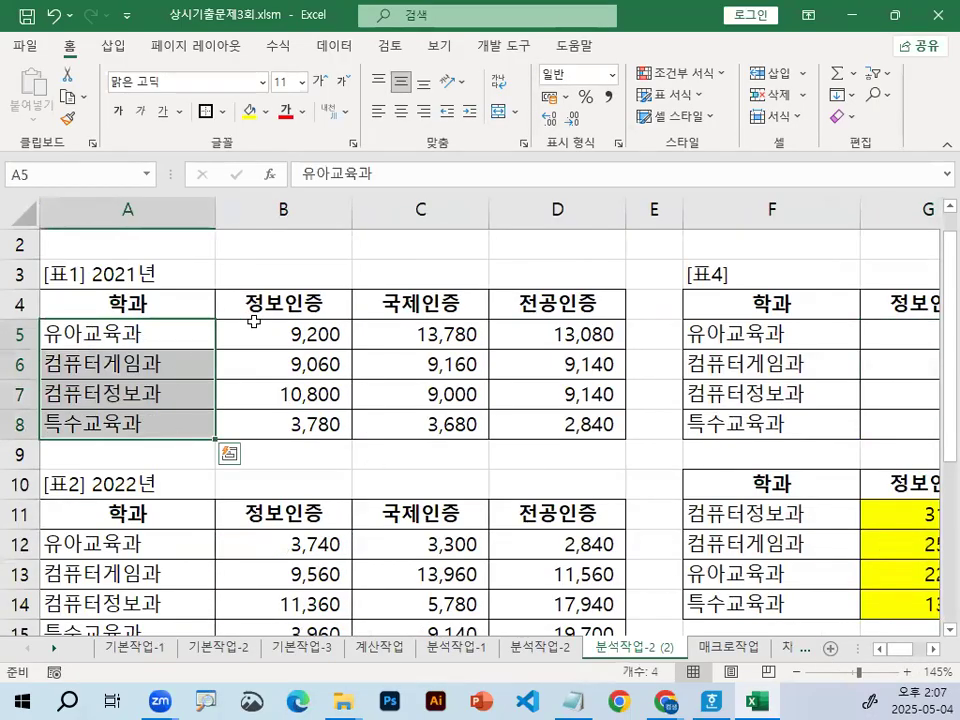
left_click_drag(253, 315, 482, 302)
left_click_drag(690, 334, 718, 436)
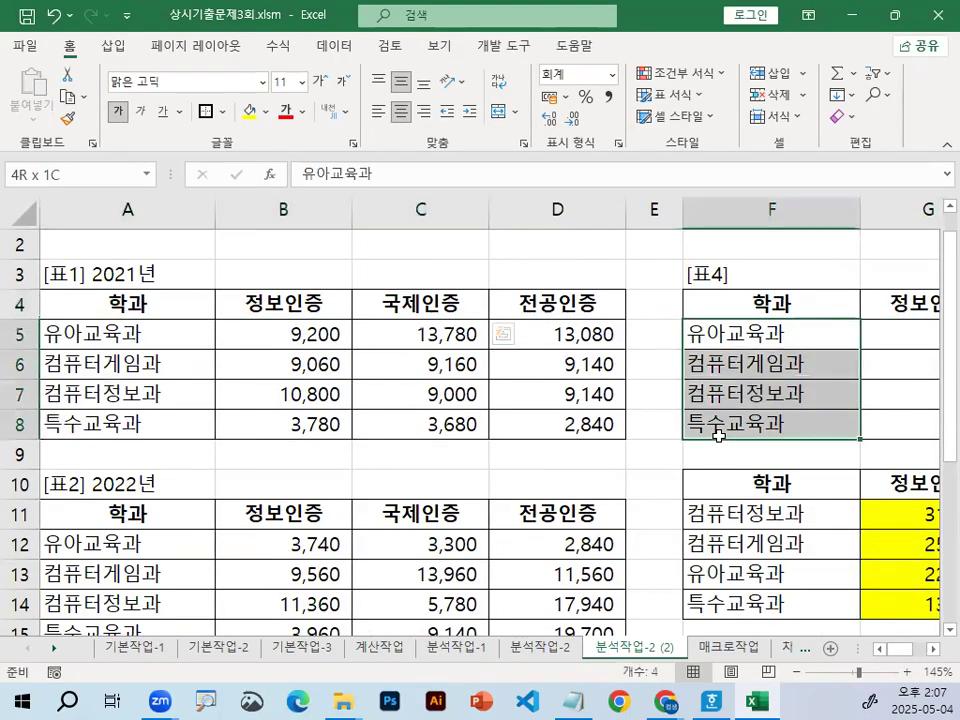
key("Down")
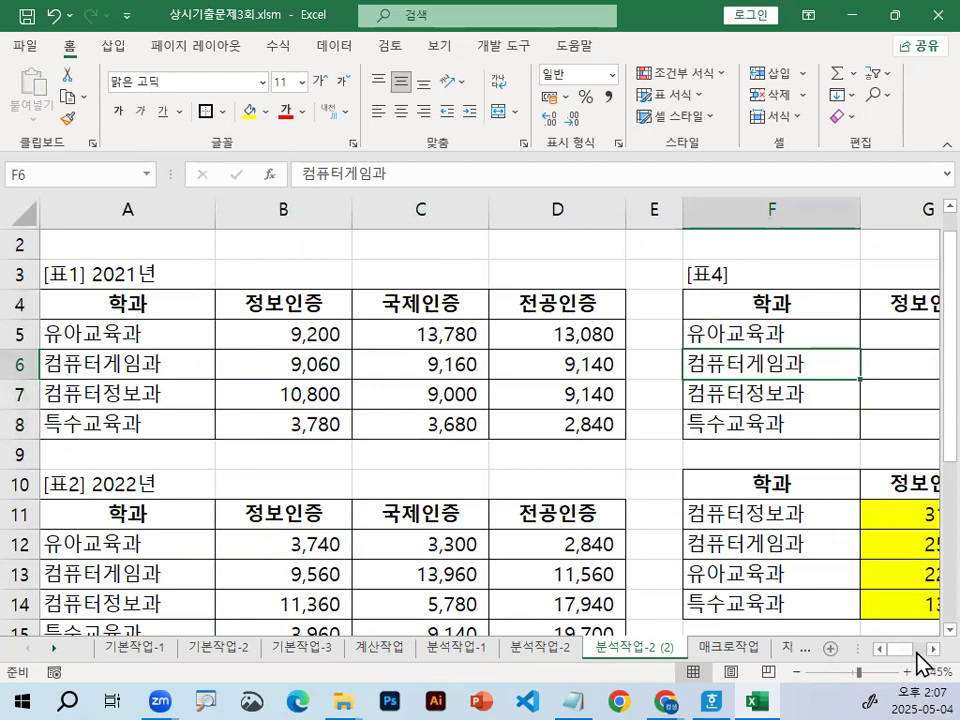
Step: Try to consolidate the existing 분석작업-2 references by sum into G5:I8 with both label options cleared, and undo the result
scroll(920, 663, "right", 5)
left_click_drag(480, 335, 762, 428)
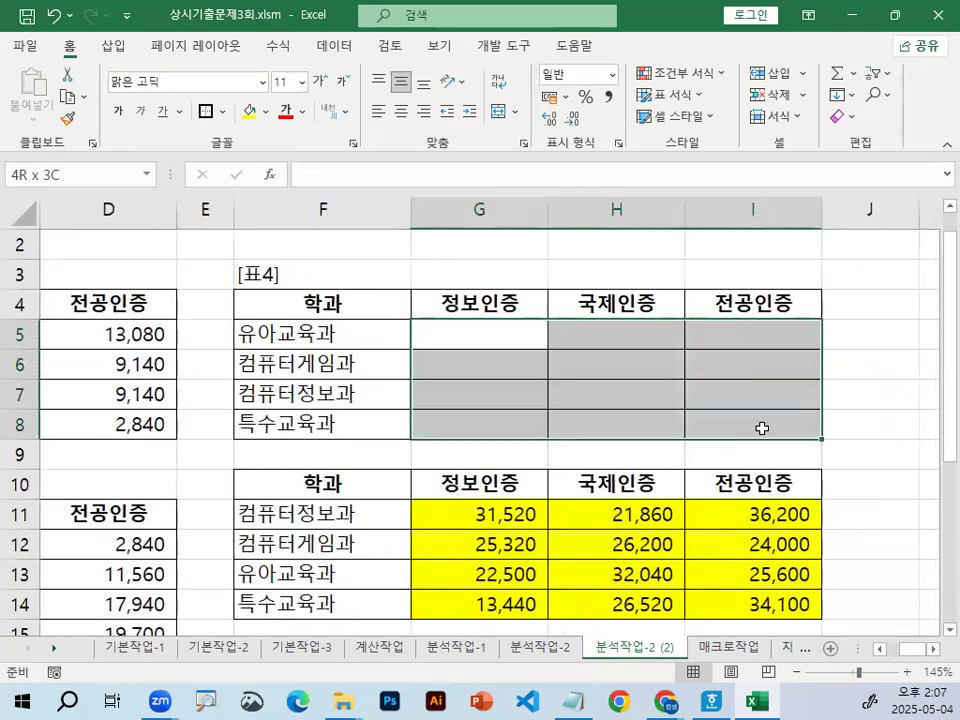
left_click(343, 48)
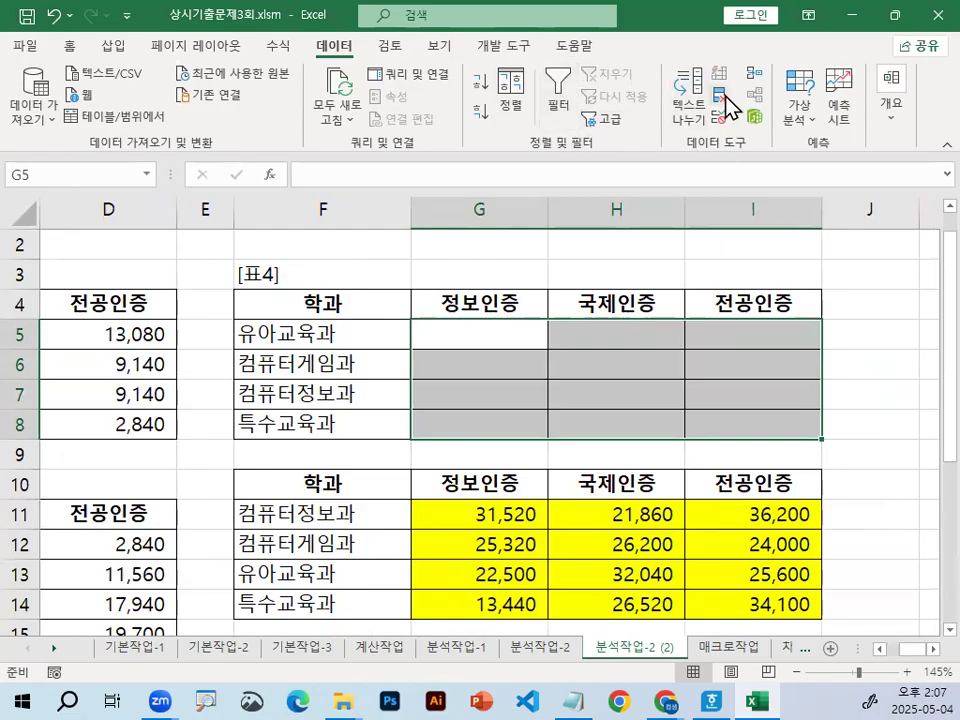
left_click(751, 78)
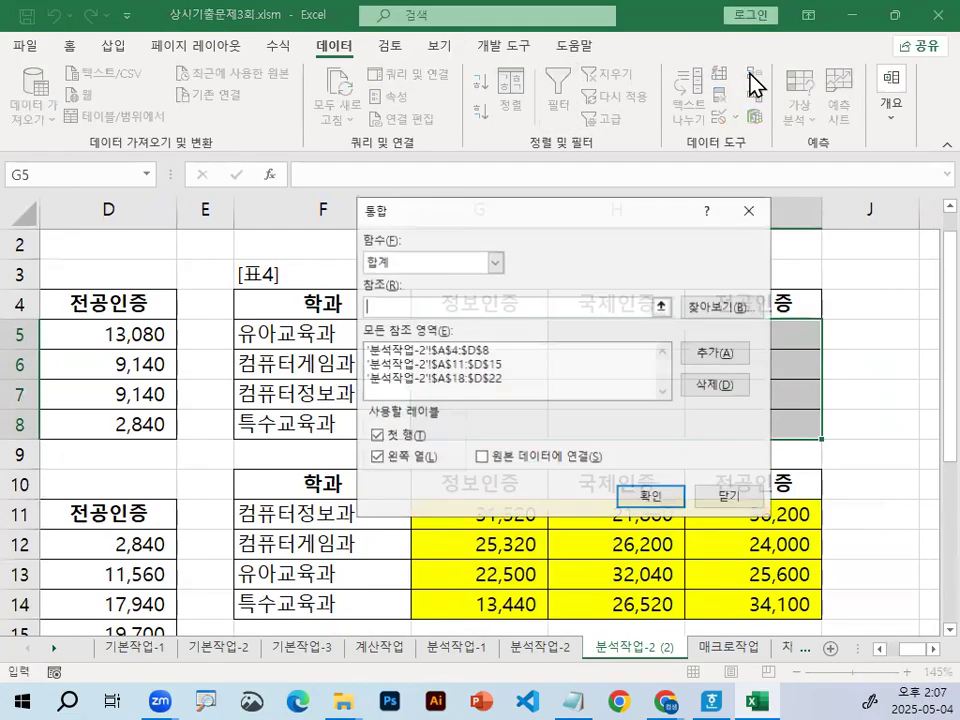
left_click(466, 350)
left_click(521, 307)
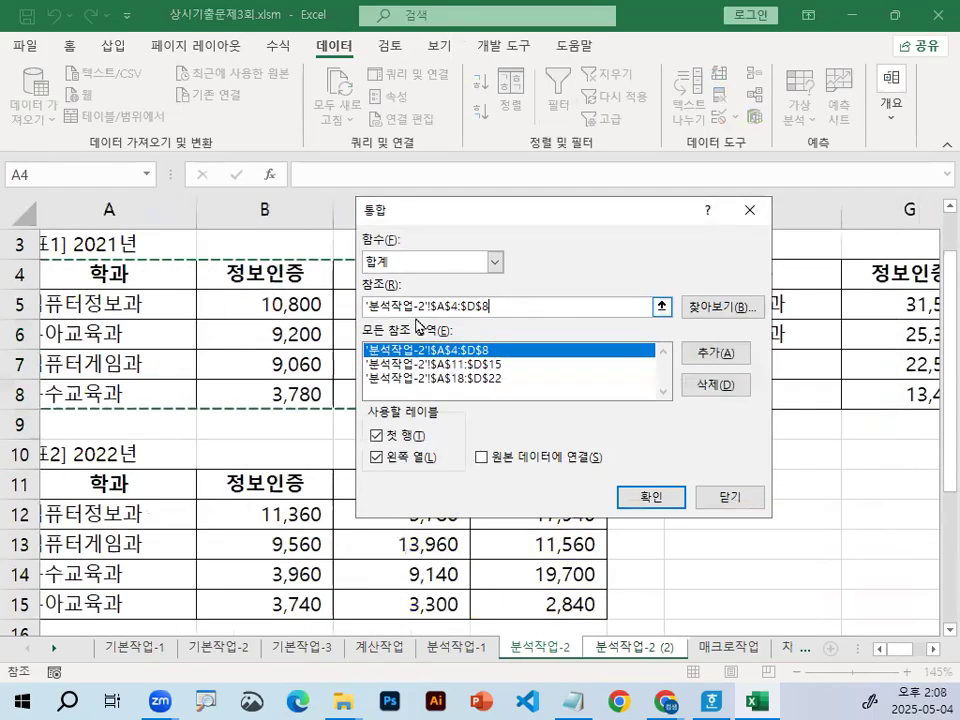
left_click(374, 437)
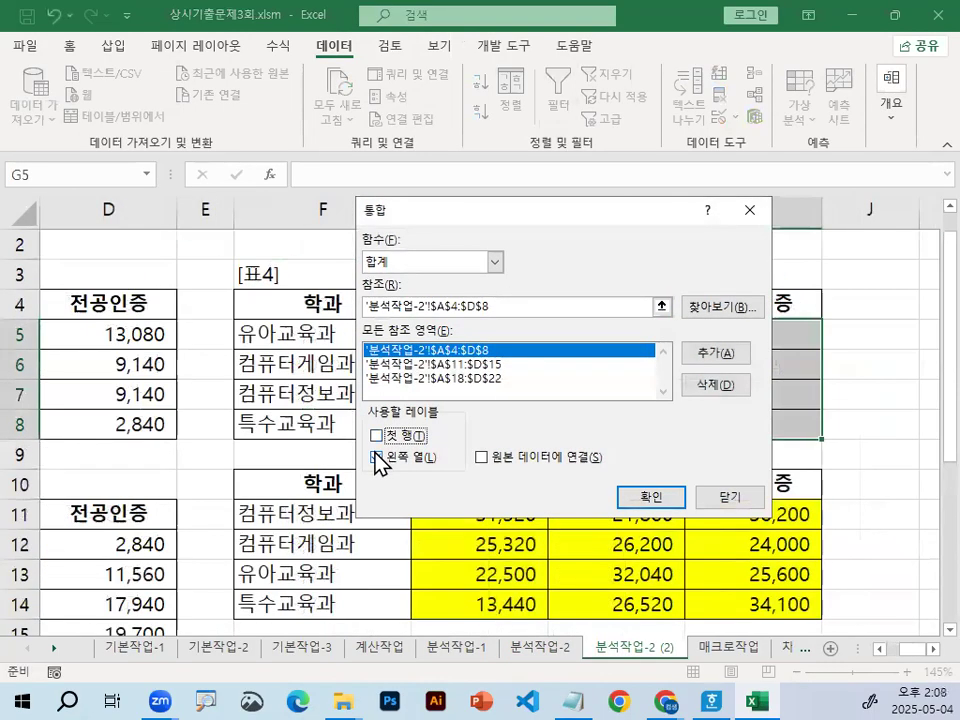
left_click_drag(564, 211, 233, 163)
left_click(325, 438)
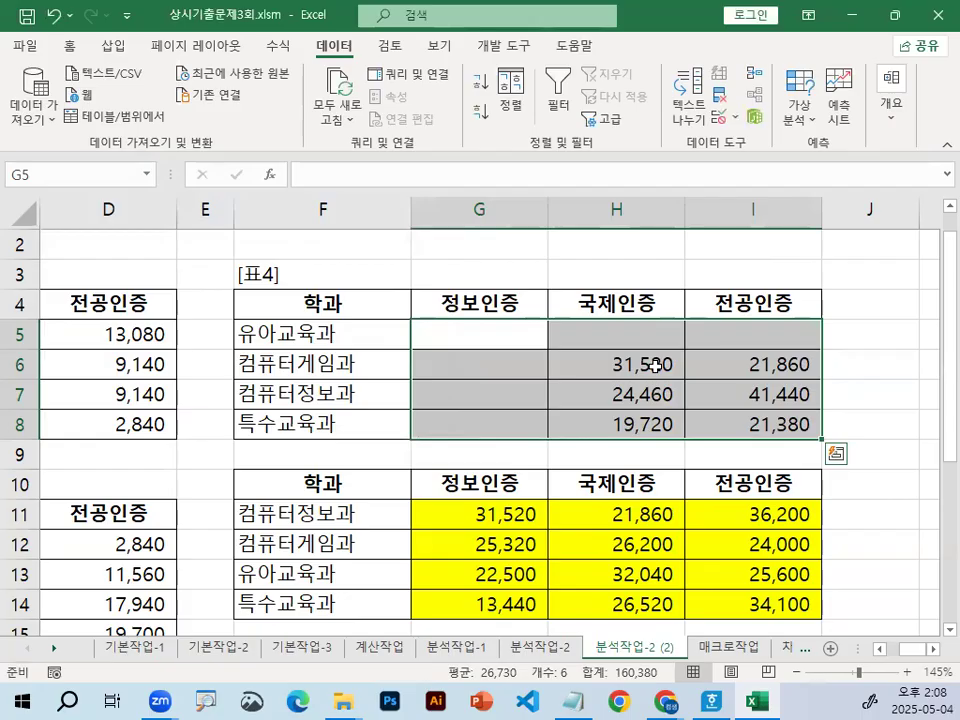
key("ctrl+z")
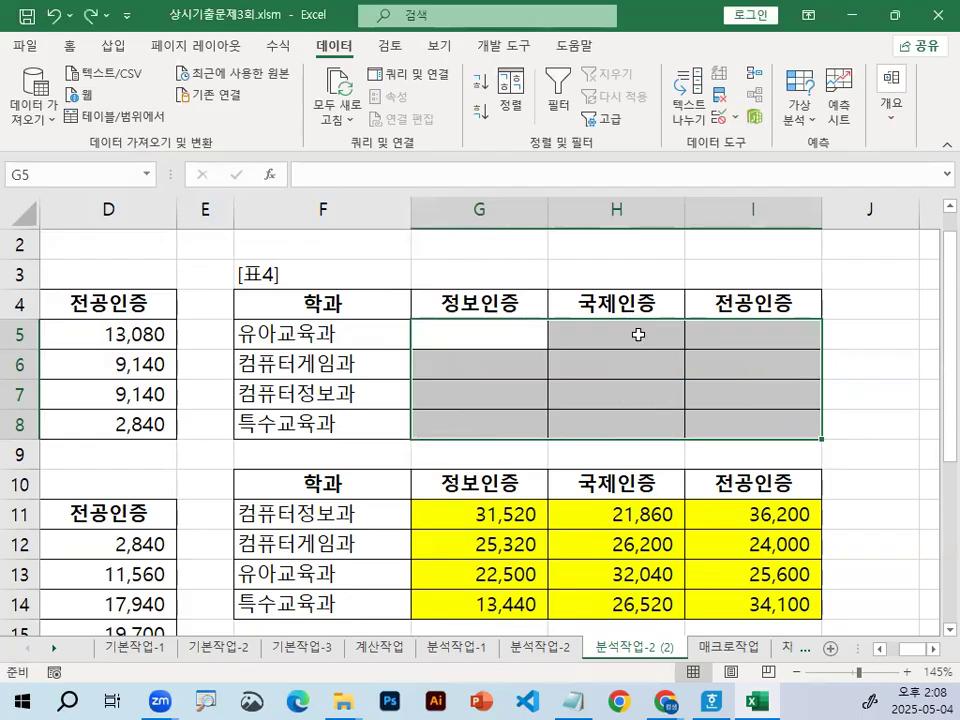
Step: Examine the certification headings and score rows of 표1, 표2 and 표3 on 분석작업-2 (2)
key("Left")
key("Left")
key("Left")
key("Left")
key("Left")
key("Left")
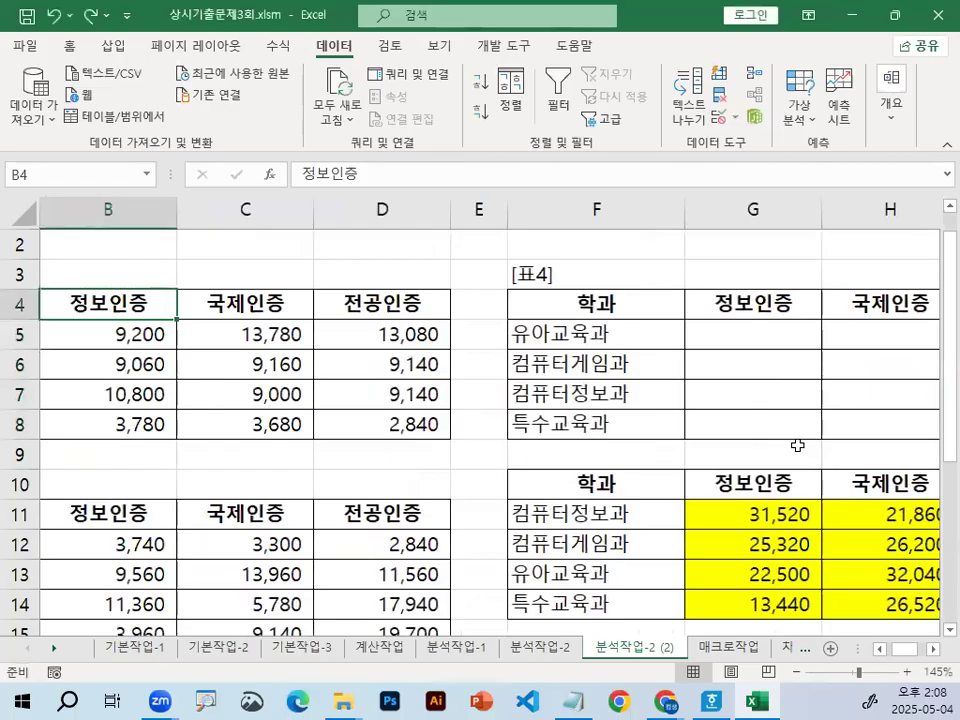
key("Right")
key("Right")
key("Down")
key("Down")
key("Down")
key("Down")
key("Down")
key("Down")
key("Down")
key("Down")
key("Down")
key("Down")
key("Down")
key("Down")
key("Down")
key("Down")
key("Down")
key("Down")
key("Down")
key("Down")
key("Down")
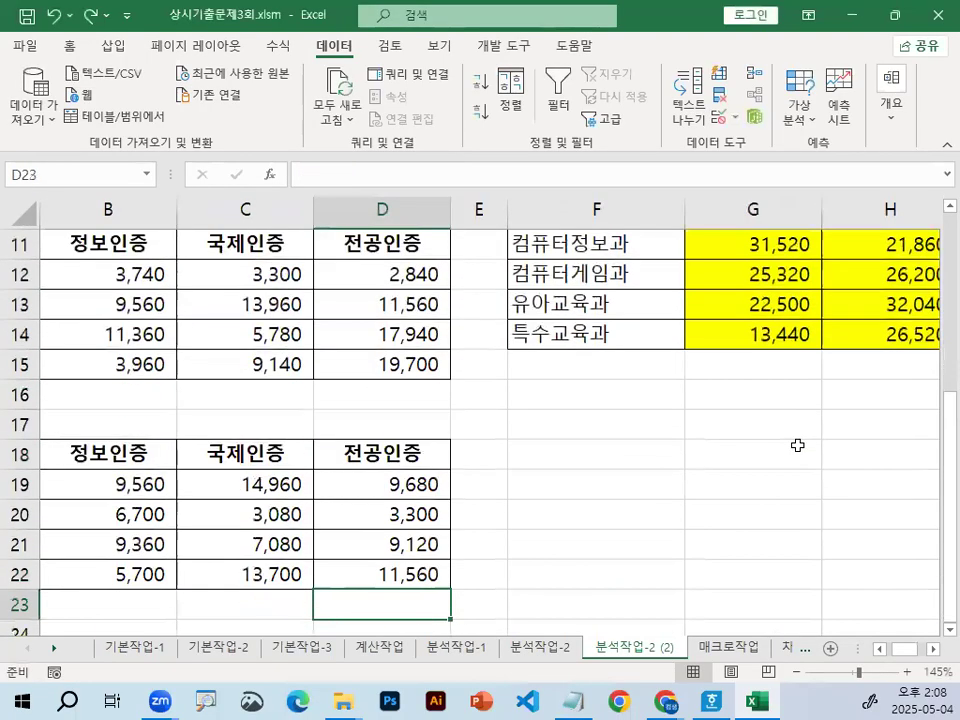
key("Up")
key("Up")
key("Up")
key("Up")
key("Up")
key("Up")
key("Up")
key("Up")
key("Up")
key("Up")
key("Up")
key("Up")
key("Up")
key("Up")
key("Up")
key("Up")
key("Up")
key("Up")
key("Up")
key("Up")
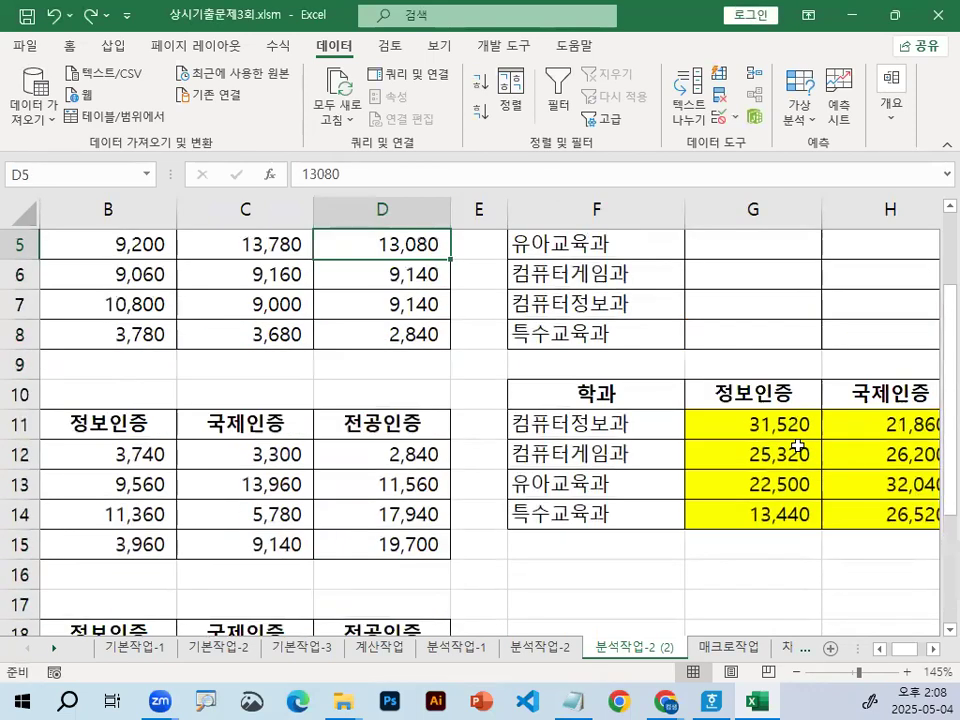
Step: Examine the 표4 headings and 학과 labels, comparing the result range G5:I8 with the full table range F4:I8
key("Right")
key("Right")
key("Right")
key("Down")
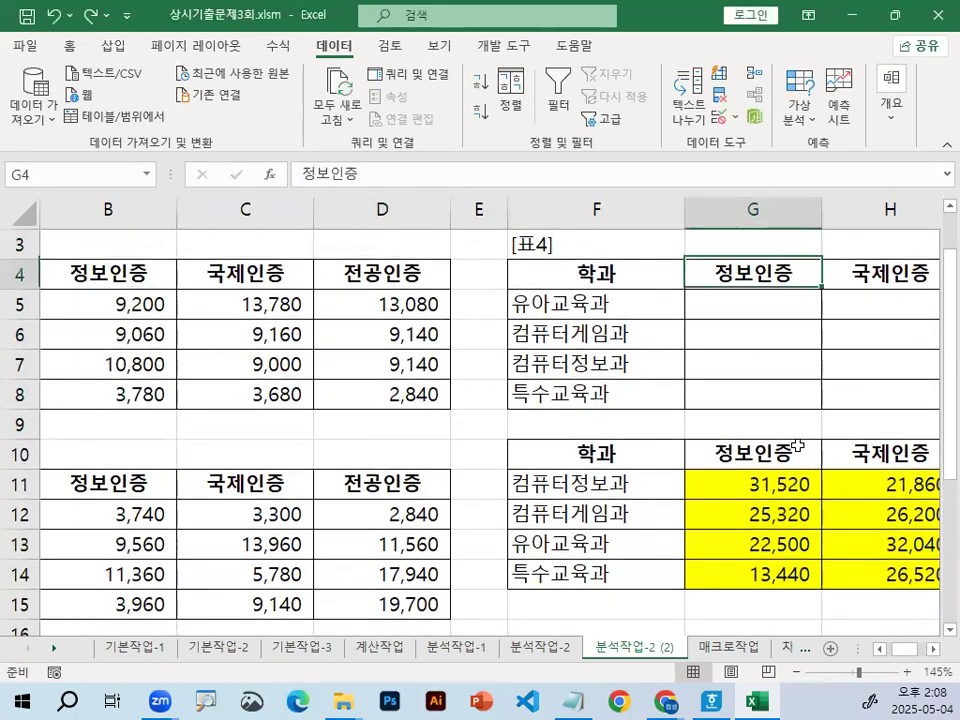
key("Right")
key("Right")
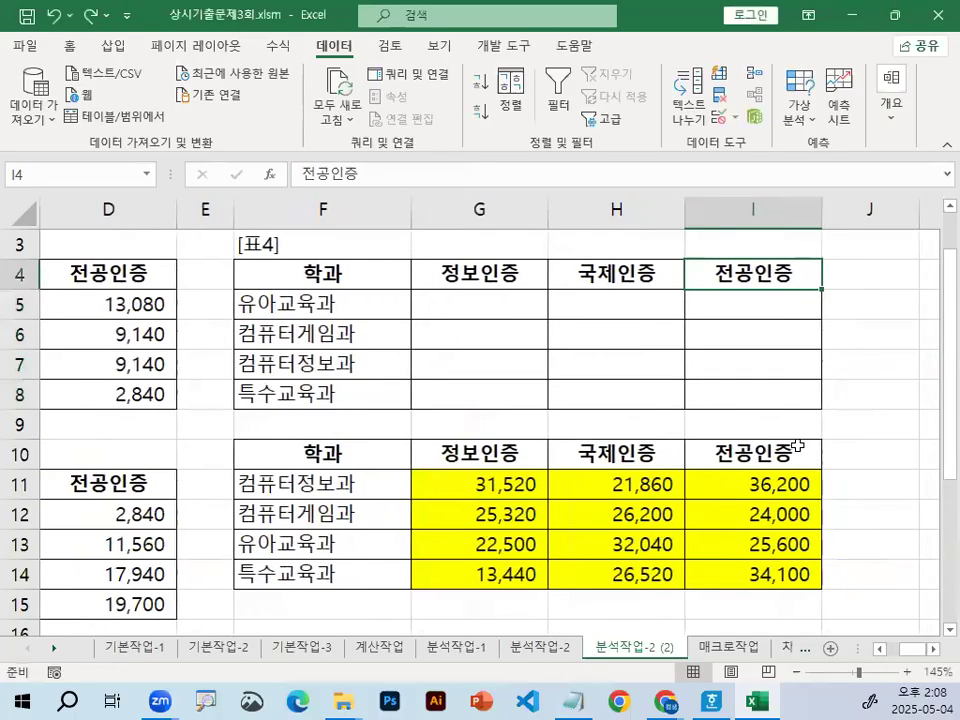
left_click(355, 299)
left_click_drag(444, 315, 704, 397)
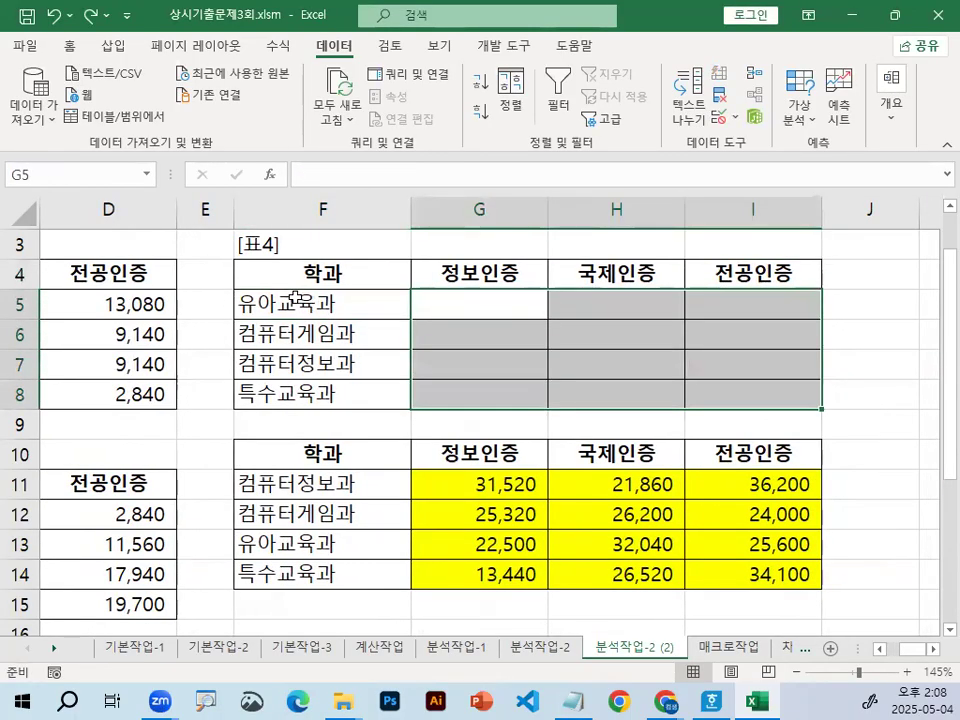
left_click_drag(330, 275, 751, 397)
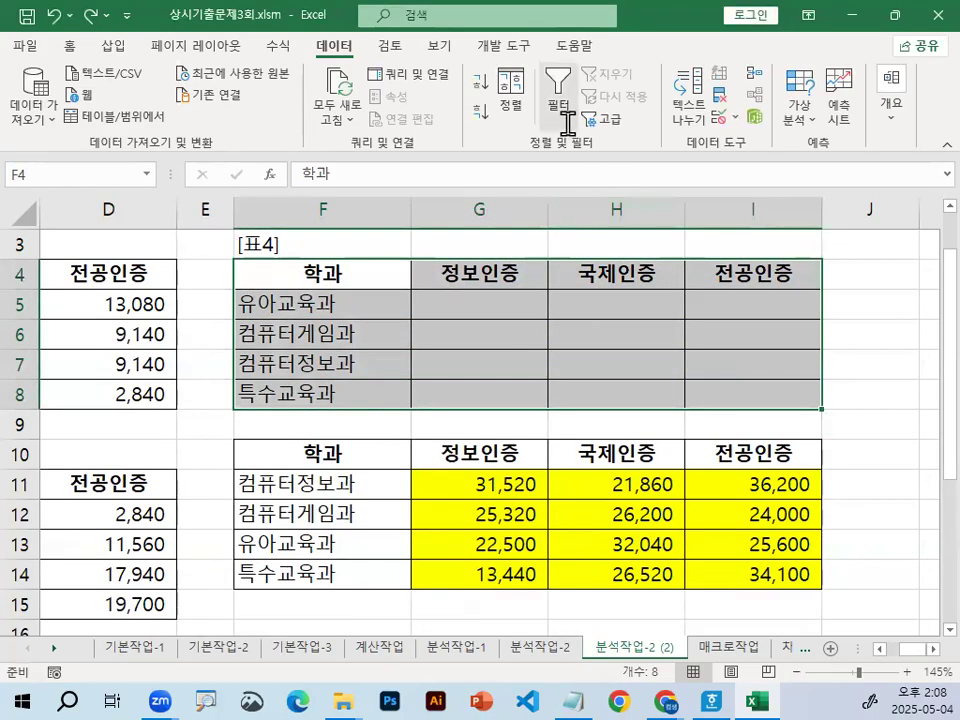
left_click(480, 364)
Step: Open Consolidate for G5:I8 and delete all three source references that point to 분석작업-2
left_click_drag(482, 320, 700, 395)
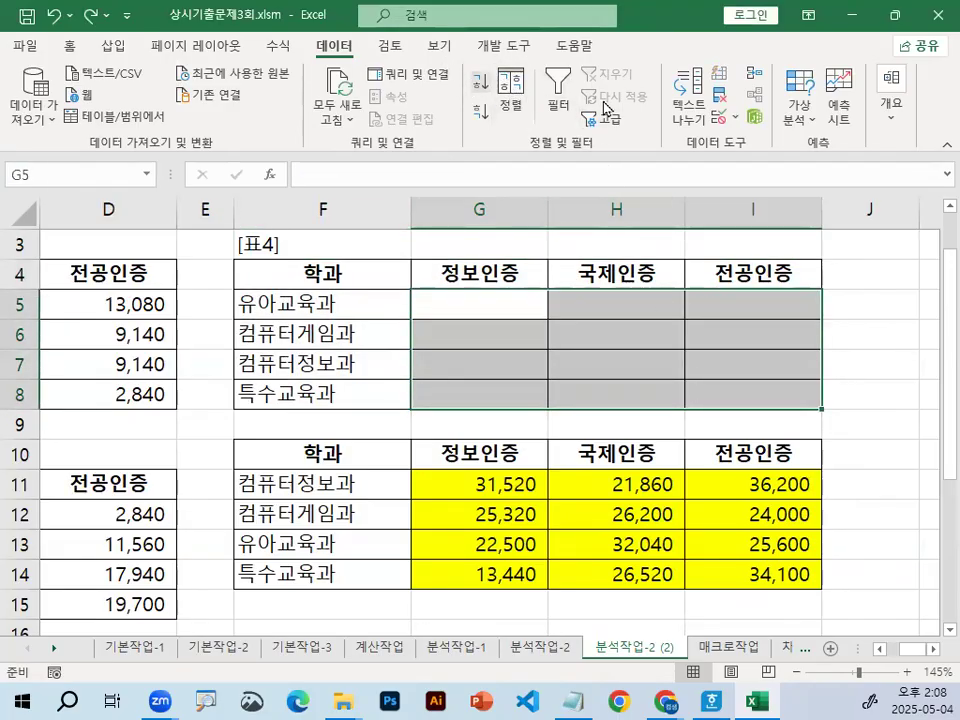
left_click(757, 83)
left_click(150, 291)
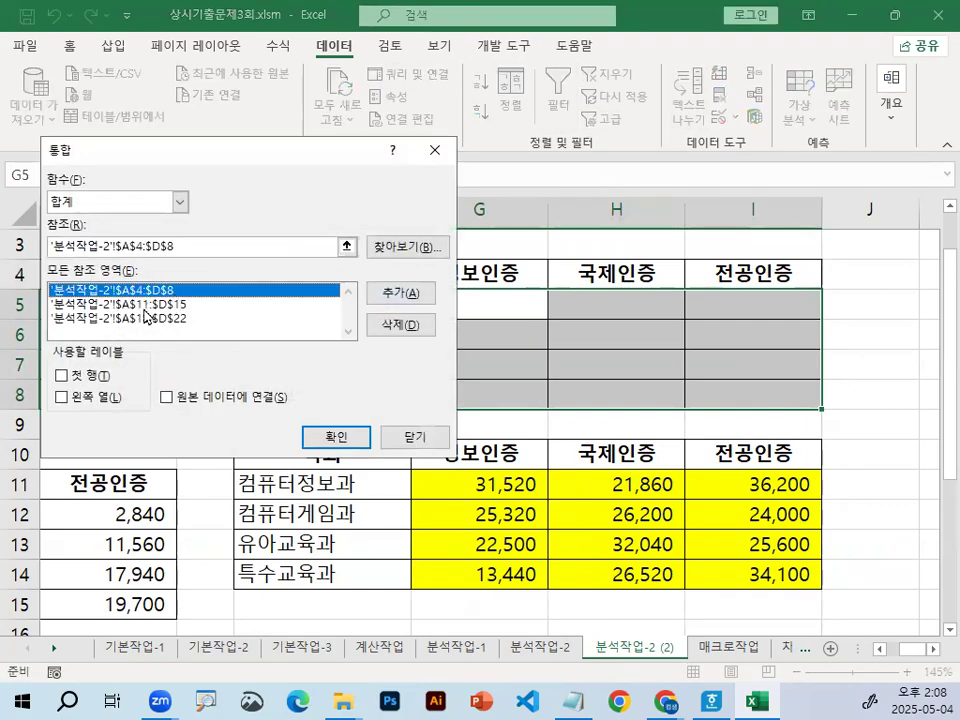
left_click(152, 245)
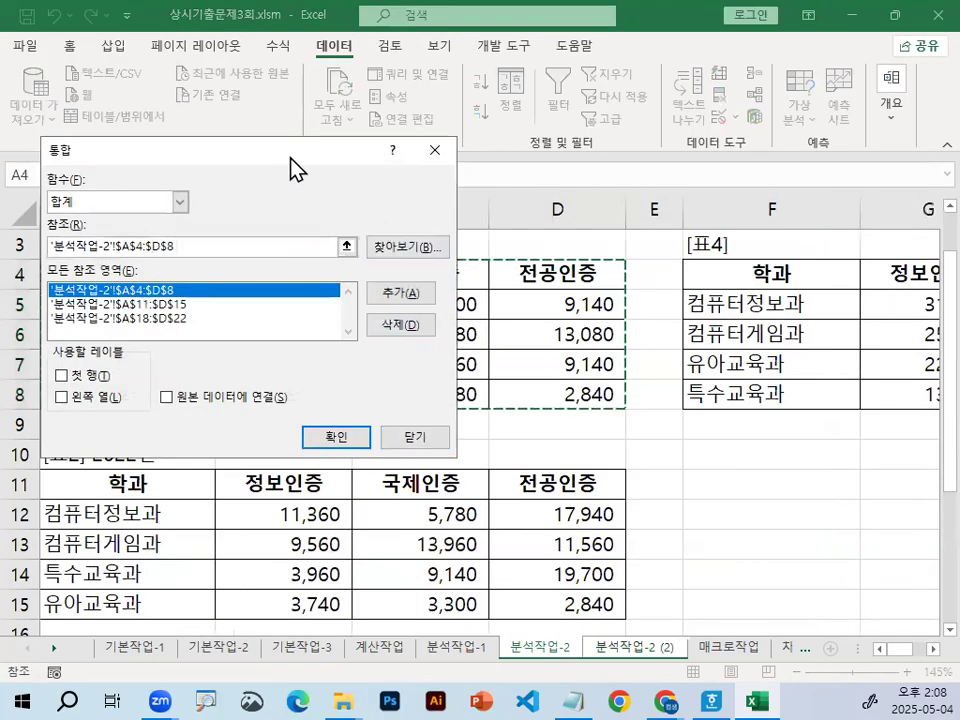
left_click_drag(290, 158, 663, 305)
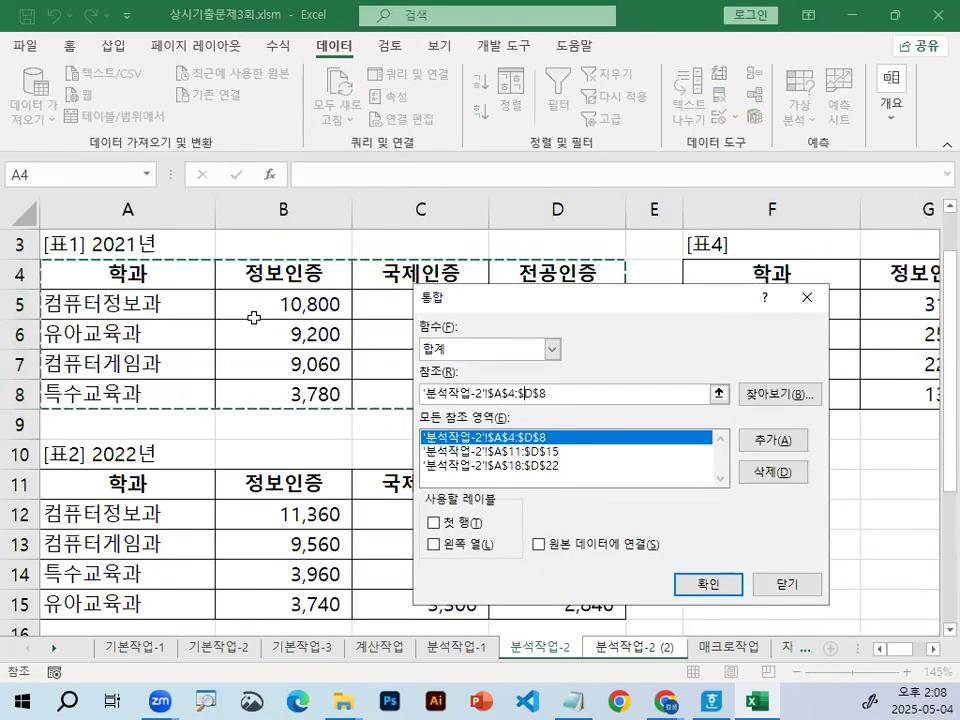
left_click(778, 472)
left_click(532, 440)
left_click(775, 472)
left_click(561, 441)
left_click(765, 472)
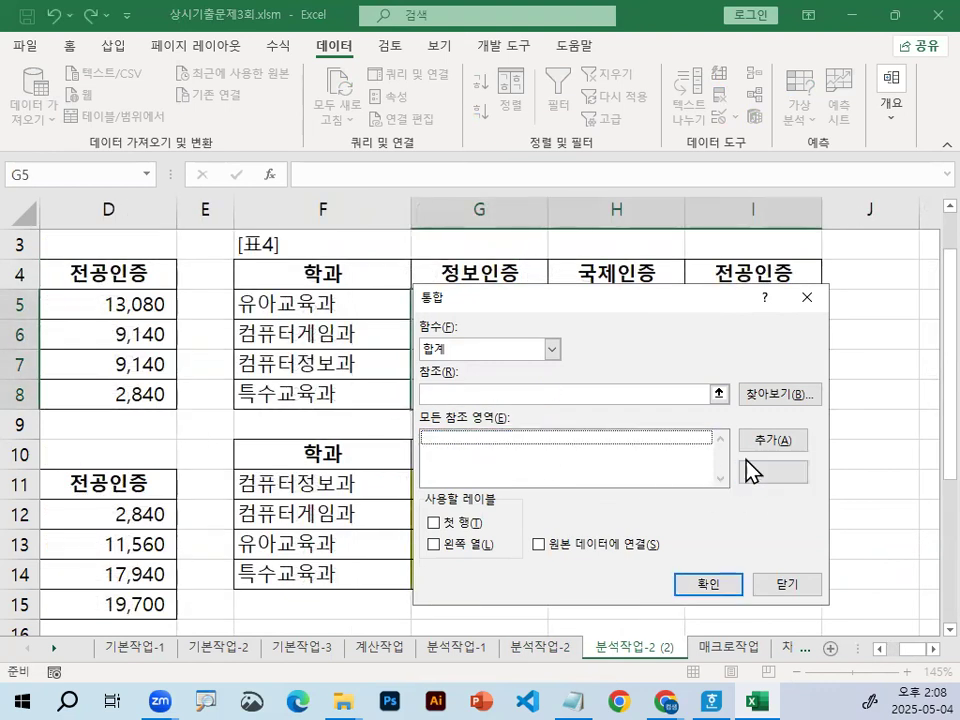
Step: Add the values B5:D8 of 표1 and B12:D15 of 표2 on 분석작업-2 (2) as consolidation references
left_click(476, 399)
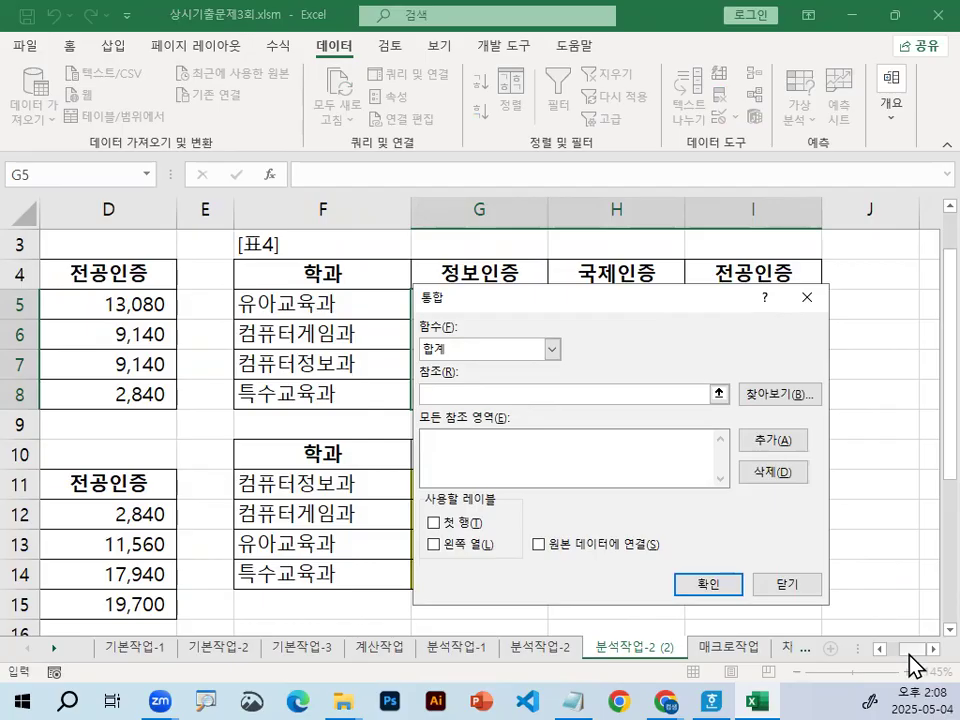
left_click_drag(909, 656, 885, 654)
left_click_drag(492, 303, 452, 440)
left_click_drag(300, 303, 550, 390)
left_click(748, 578)
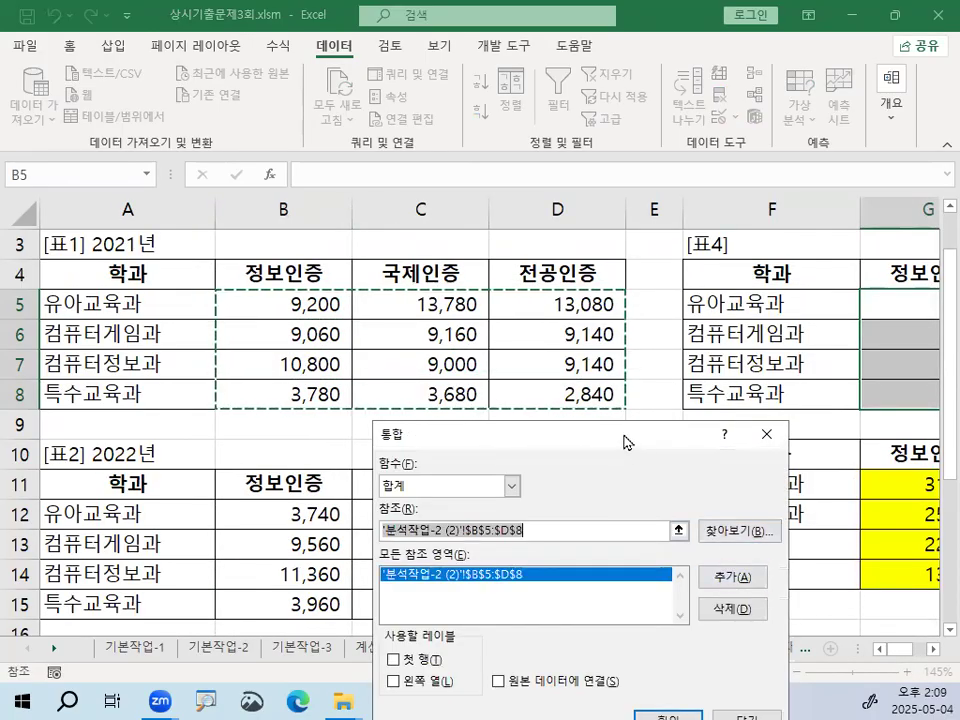
left_click_drag(242, 514, 556, 605)
left_click(785, 331)
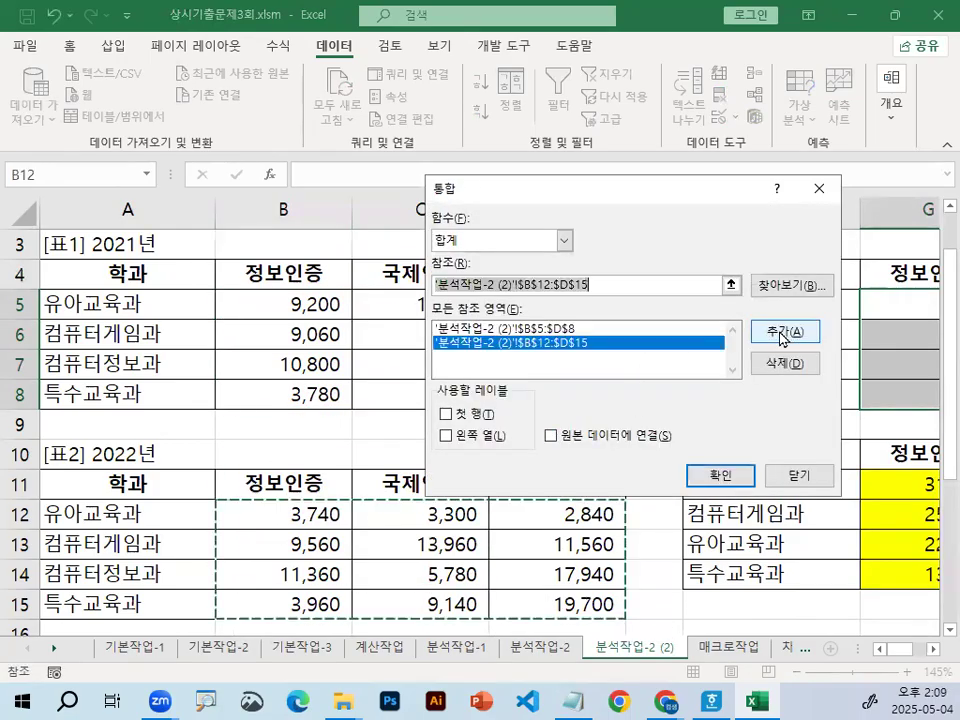
Step: Reference the 표3 values B19:D22 and close the consolidation without applying it
scroll(468, 497, "down", 1)
scroll(354, 378, "down", 1)
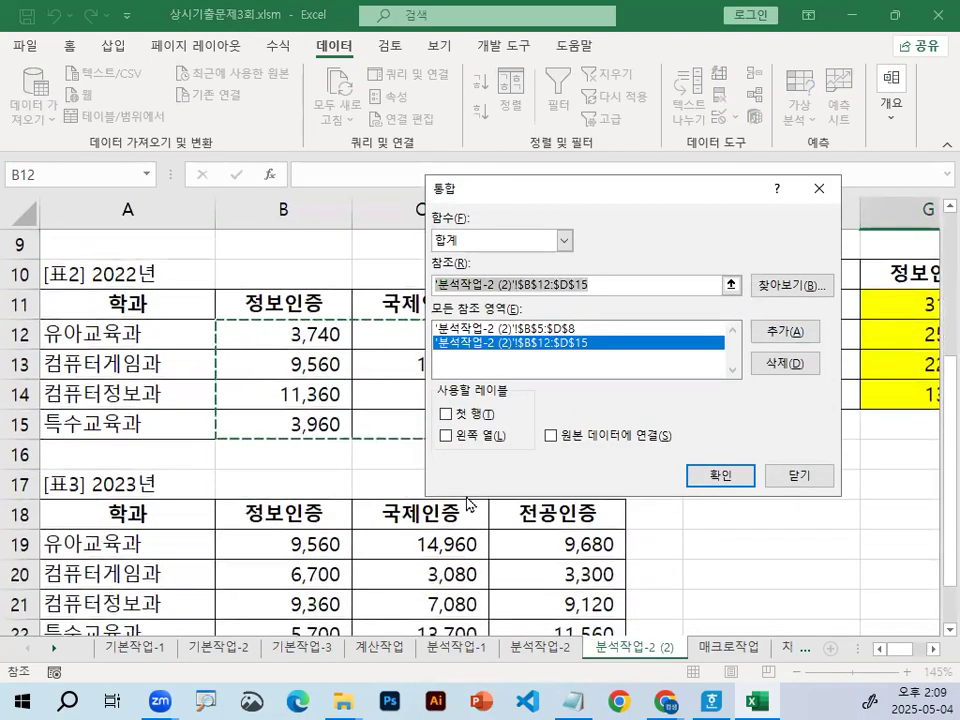
scroll(340, 380, "down", 1)
left_click_drag(296, 455, 565, 545)
left_click(785, 479)
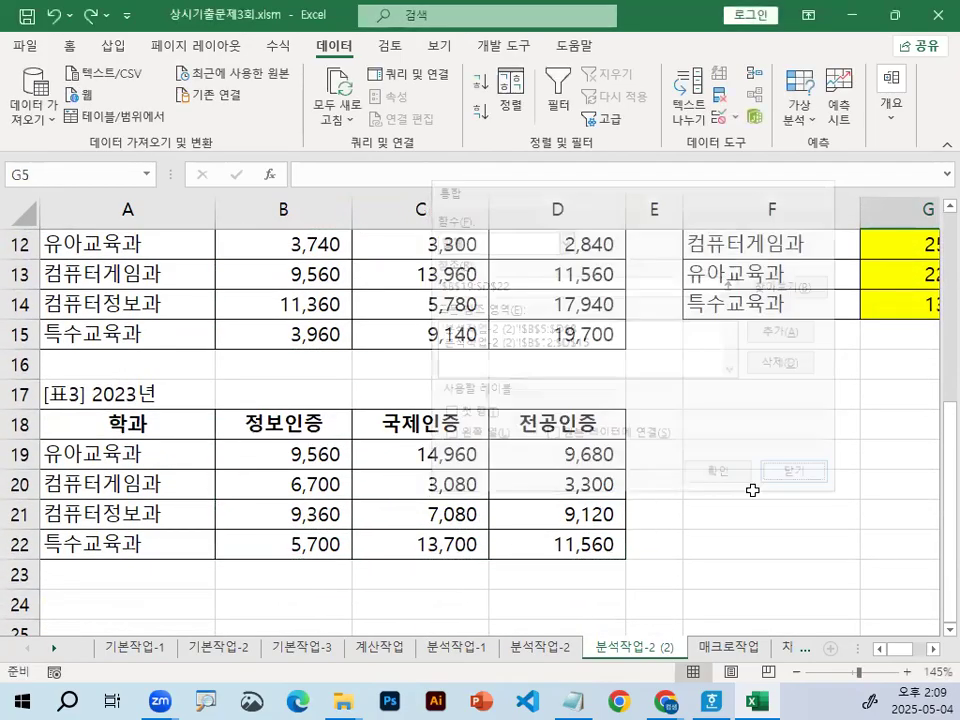
Step: Reopen Consolidate for G5:I8, delete both the 표1 and 표2 references, and close it without applying
left_click(660, 454)
scroll(648, 437, "up", 3)
scroll(648, 437, "up", 1)
left_click(737, 359)
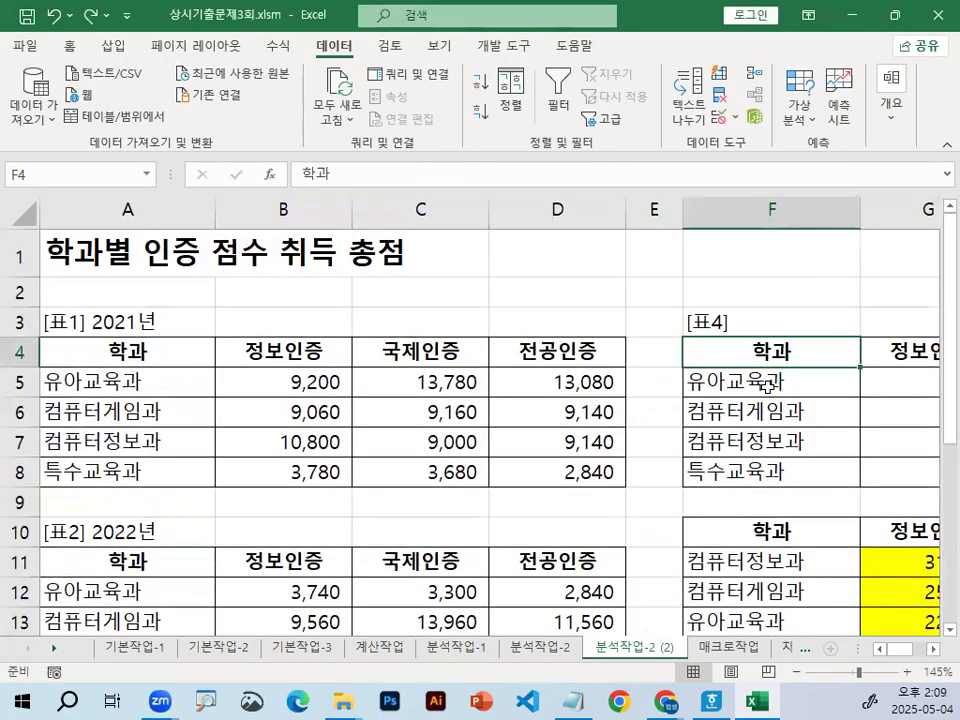
left_click(768, 385)
scroll(795, 402, "down", 1)
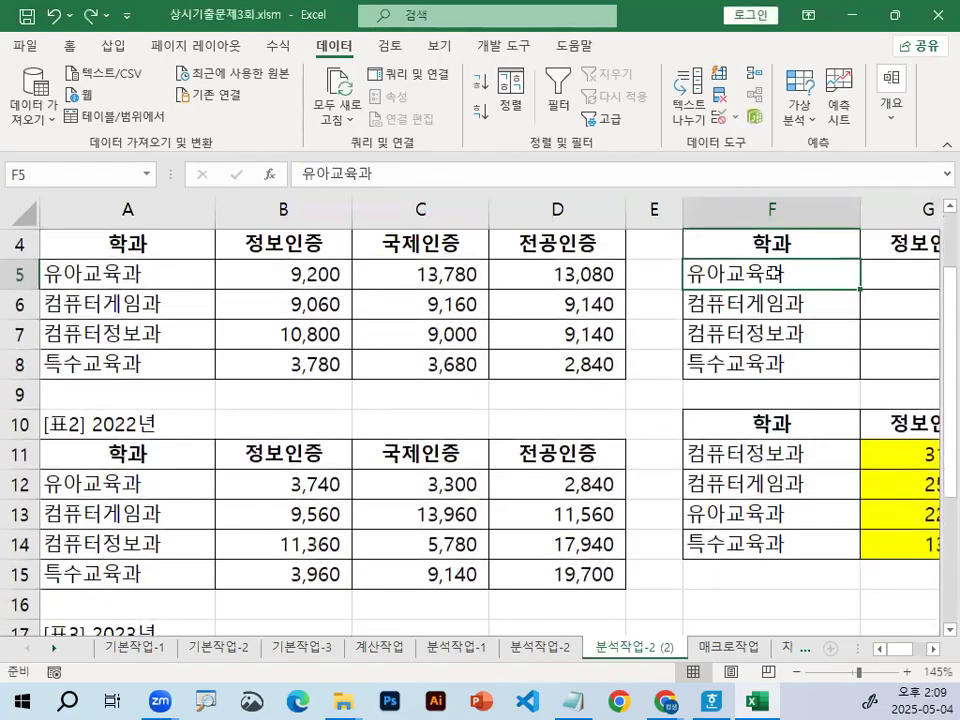
left_click(935, 655)
left_click(935, 655)
left_click_drag(645, 265, 857, 370)
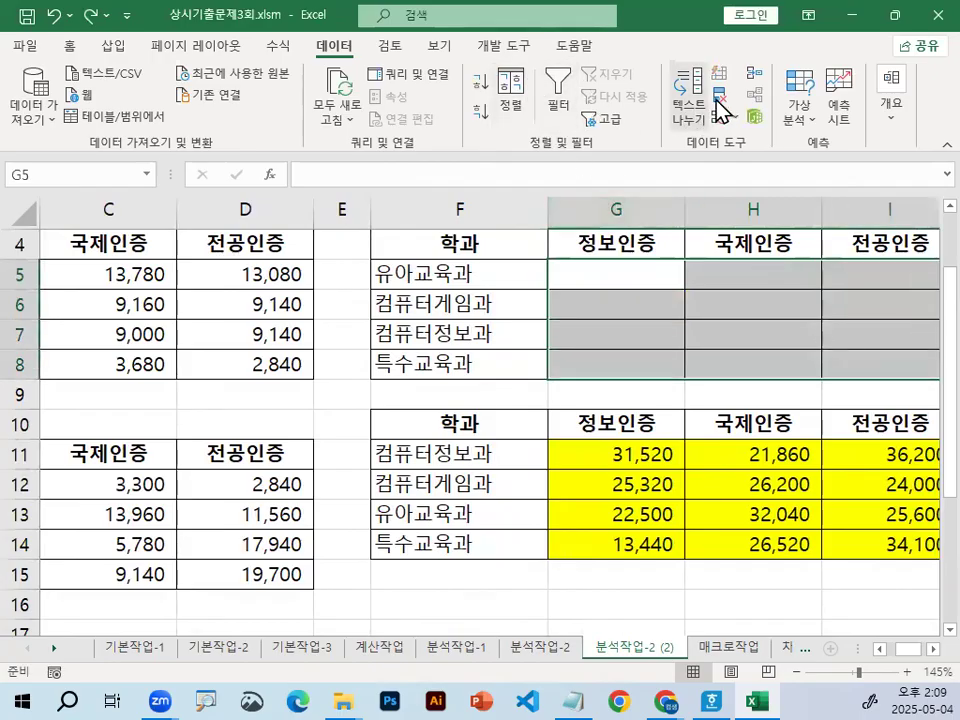
left_click(754, 74)
left_click(539, 331)
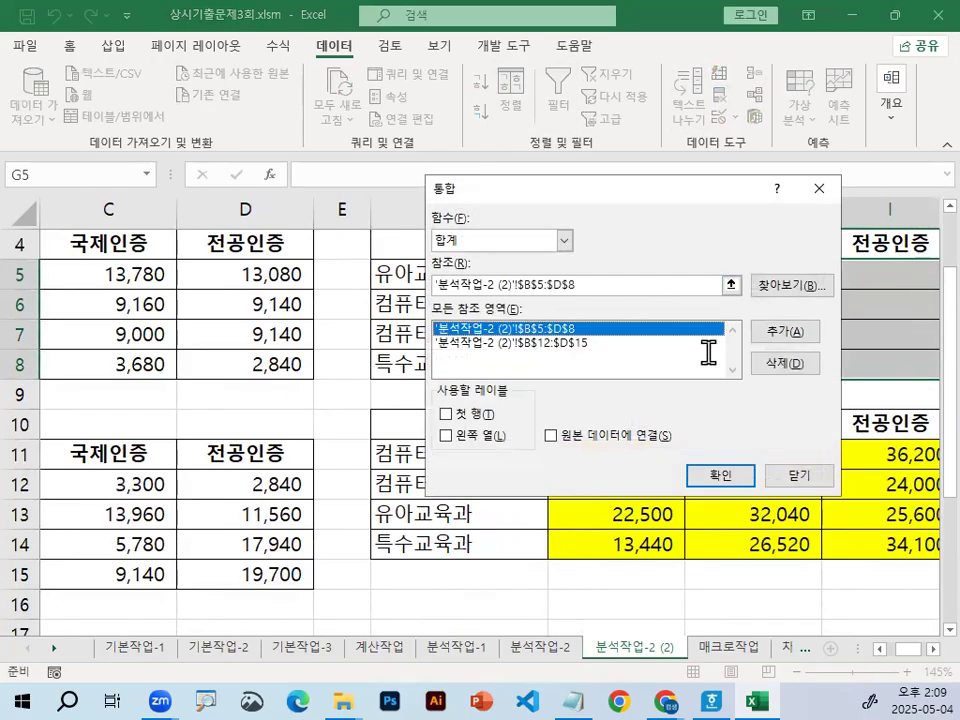
left_click(770, 364)
left_click(640, 329)
left_click(770, 364)
left_click(517, 284)
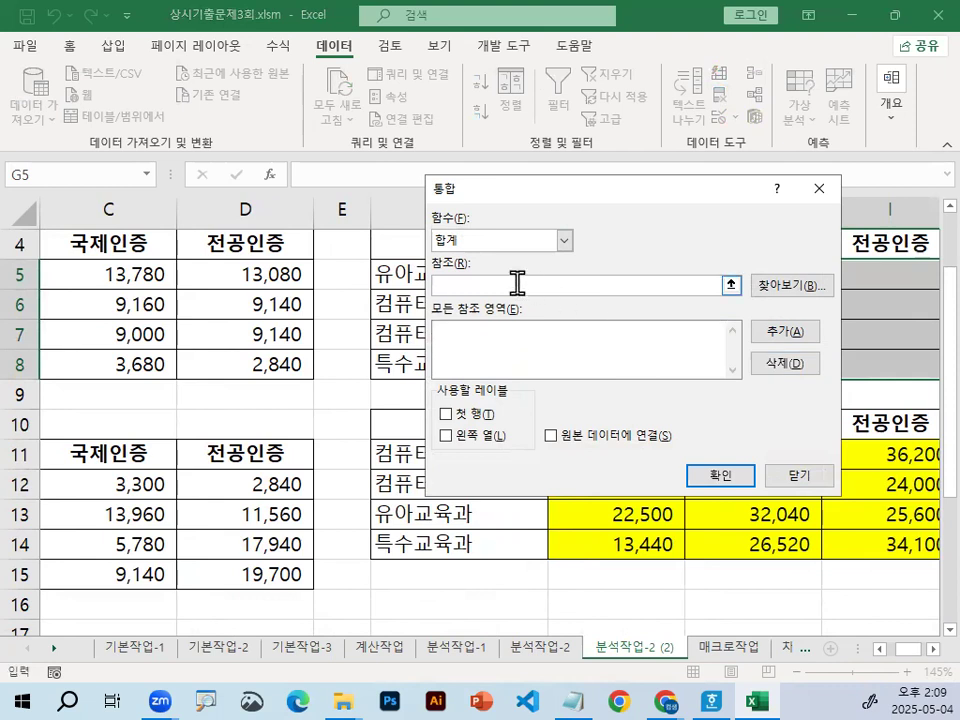
left_click_drag(557, 190, 605, 170)
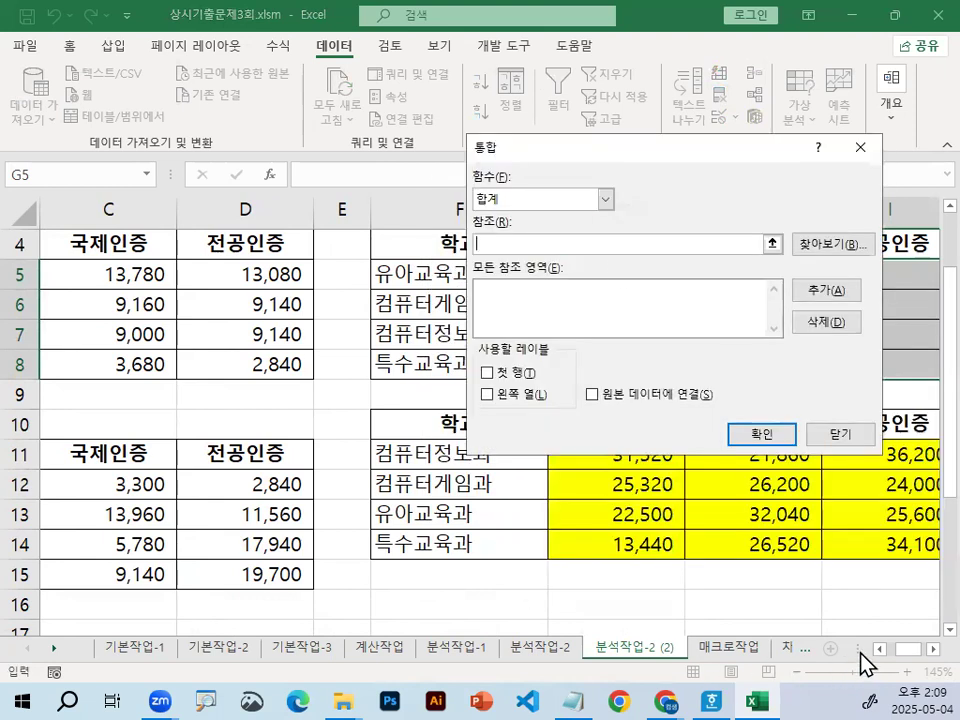
left_click_drag(910, 650, 873, 658)
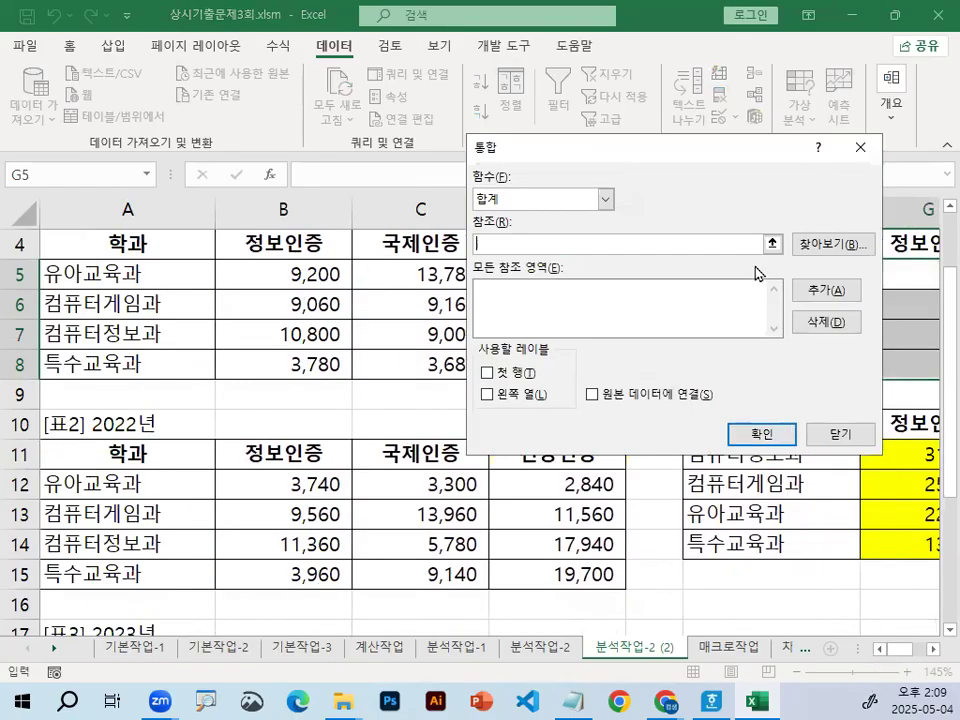
left_click(835, 433)
Step: Examine the 학과 order and values of 표1 on 분석작업-2 for comparison with the copied sheet
left_click(770, 304)
left_click(553, 650)
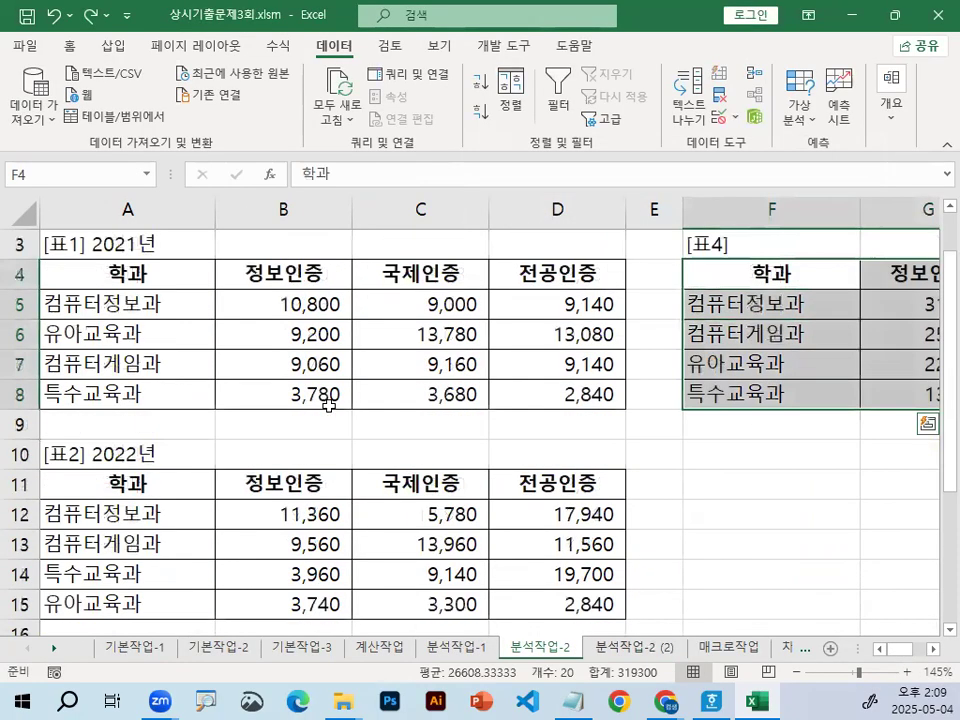
left_click_drag(120, 304, 604, 415)
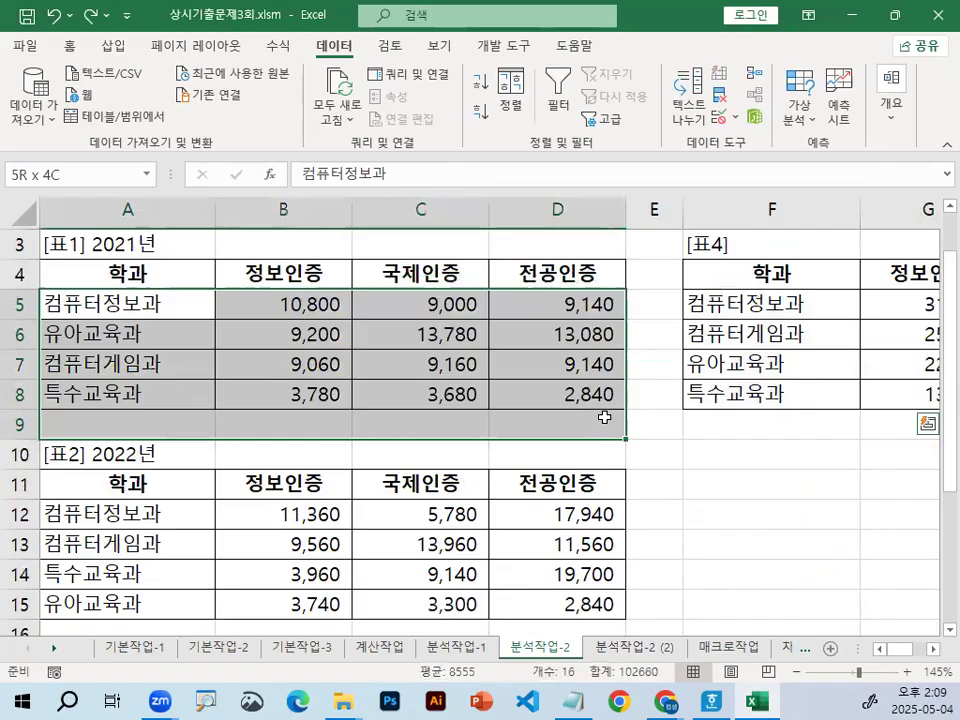
left_click(602, 368)
Step: On 분석작업-2 (2), consolidate into G5:I8 with 합계, adding the 표1 range A4:D8 and the 표2 range A11:D15 as references
left_click(631, 653)
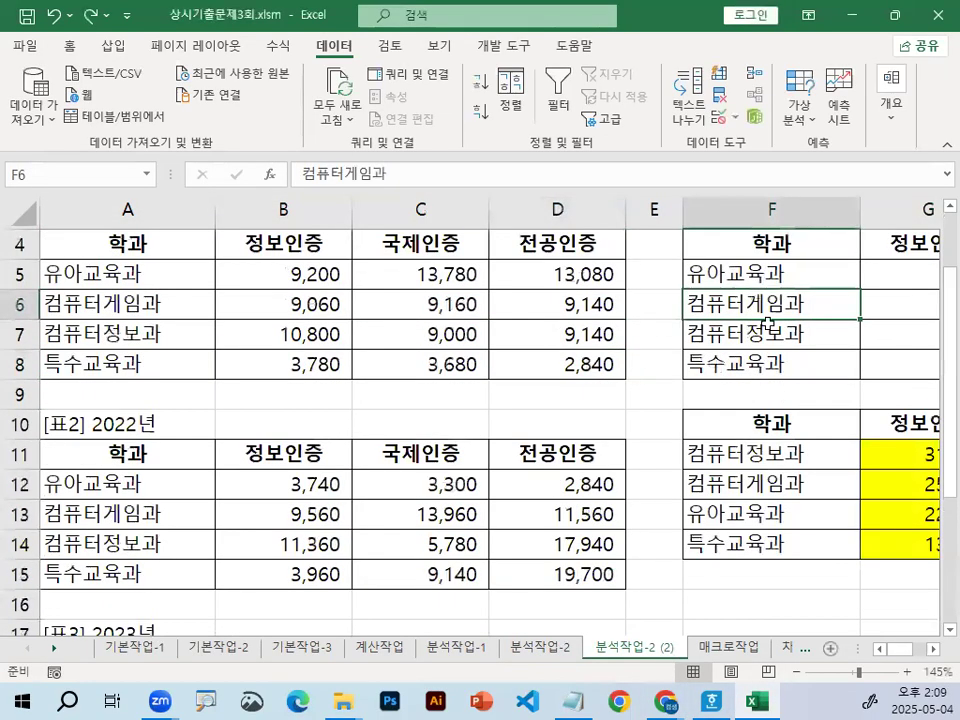
left_click(934, 655)
left_click(934, 655)
left_click(934, 655)
left_click_drag(470, 273, 720, 373)
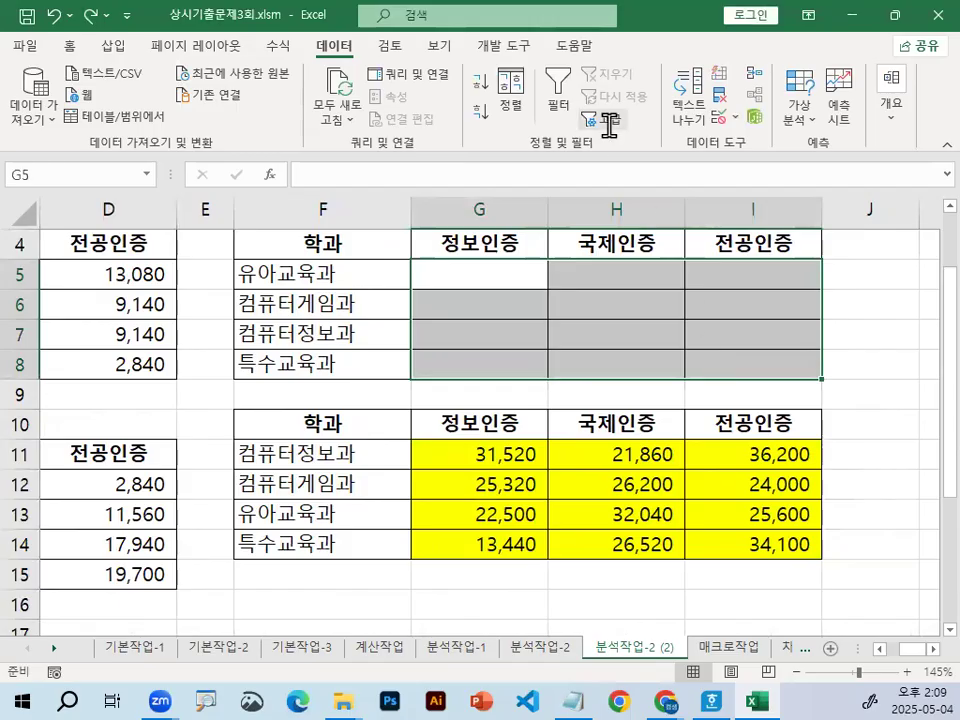
left_click(722, 86)
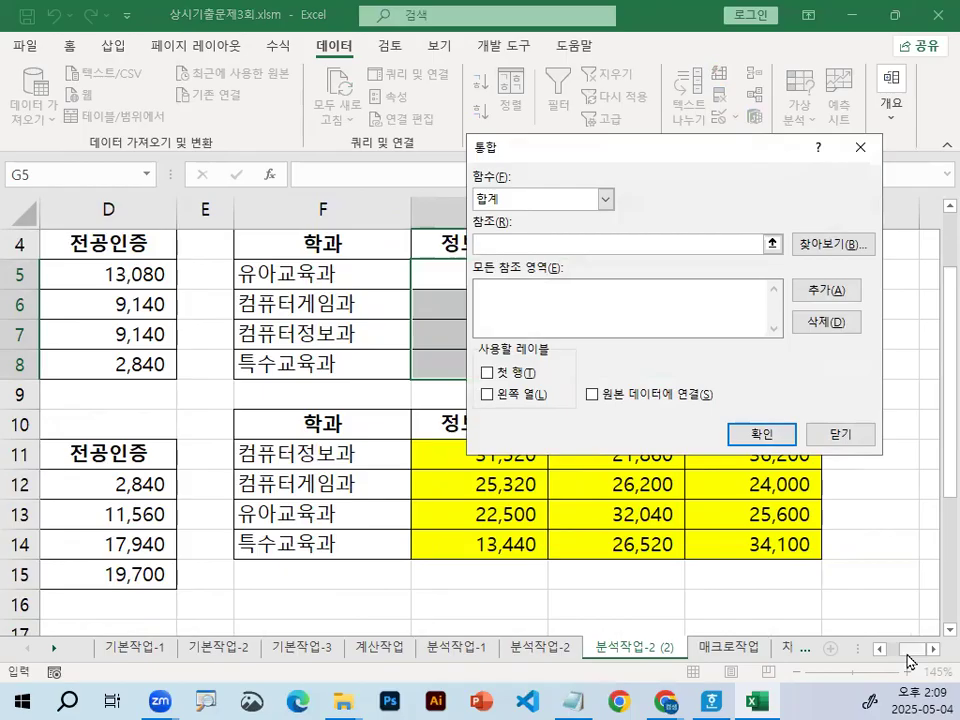
scroll(623, 508, "left", 3)
left_click_drag(533, 160, 508, 479)
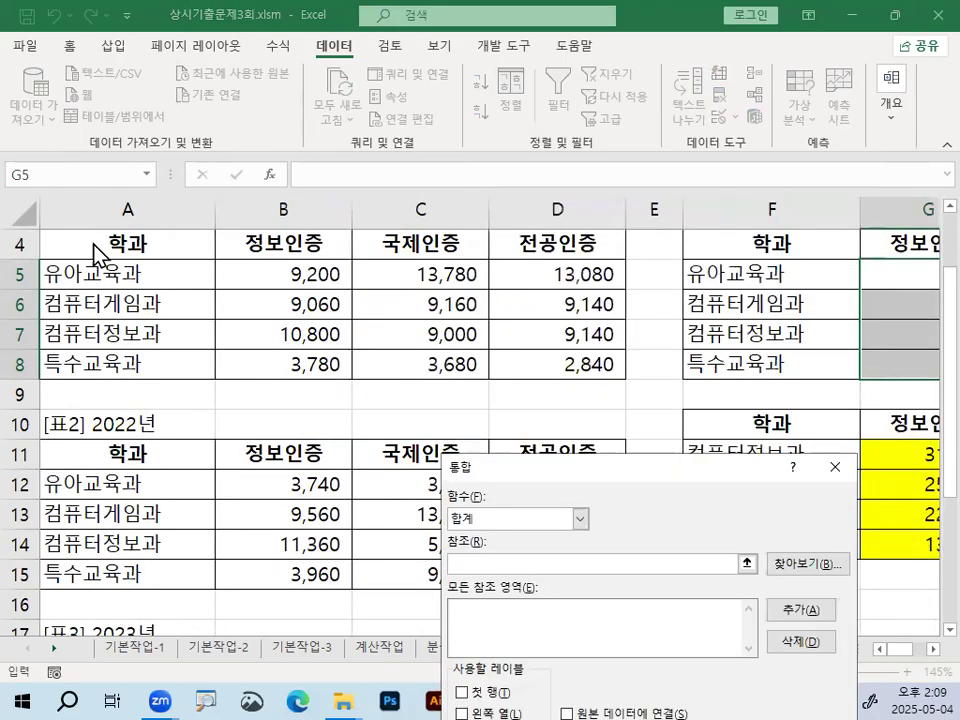
left_click_drag(102, 252, 521, 375)
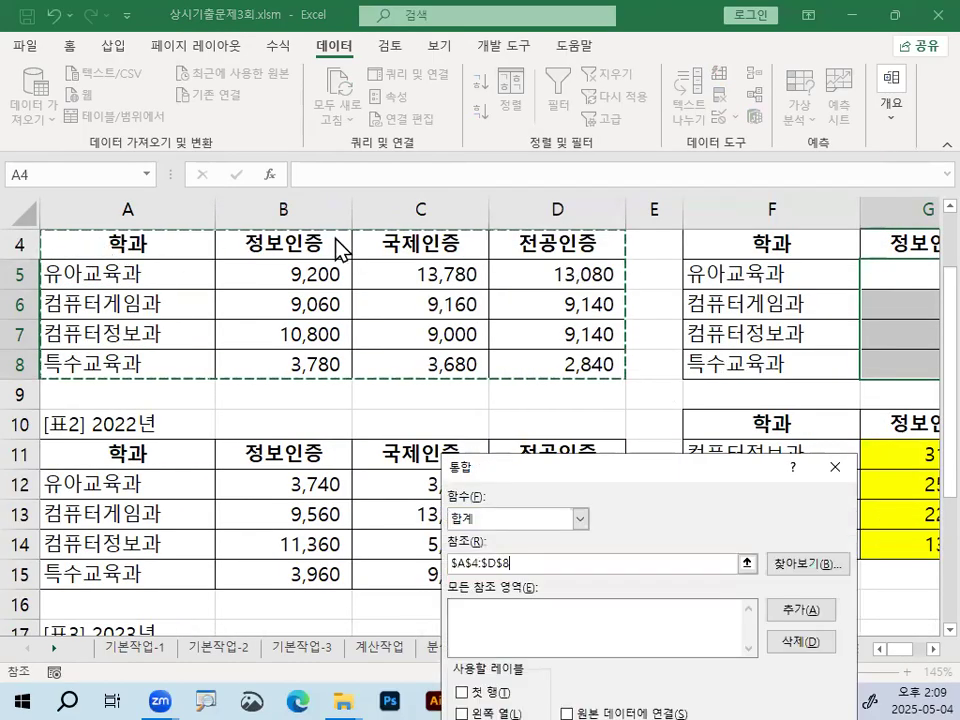
left_click(800, 609)
left_click_drag(100, 453, 592, 572)
left_click(795, 610)
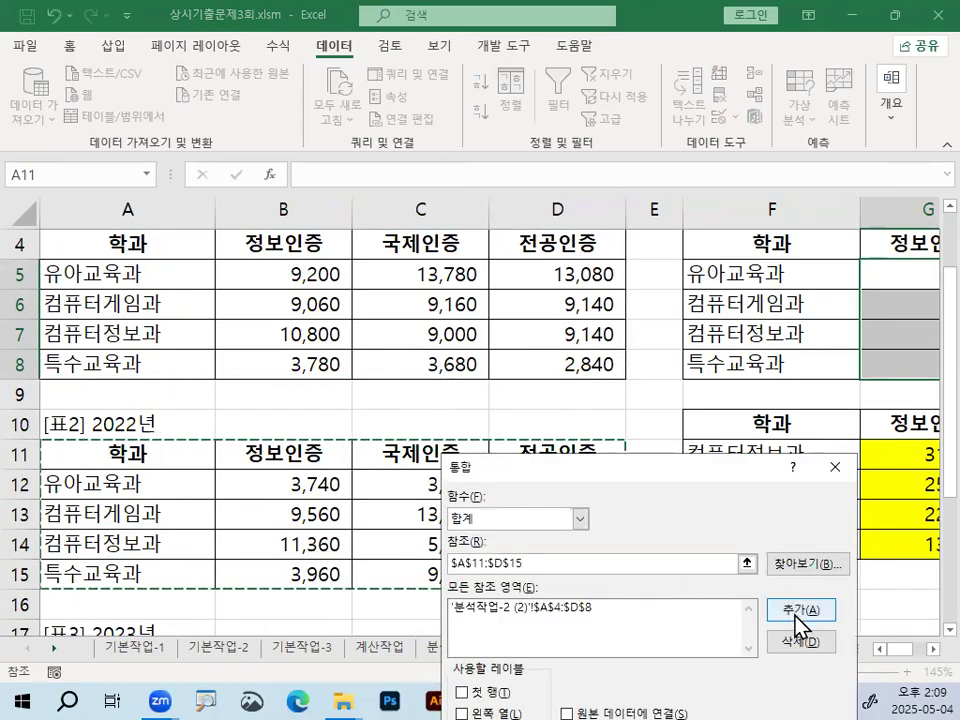
Step: Add the 표3 range A18:D22 as a reference and apply the consolidation to G5:I8 without labels
left_click_drag(688, 493, 671, 183)
scroll(231, 546, "down", 2)
left_click_drag(195, 500, 605, 605)
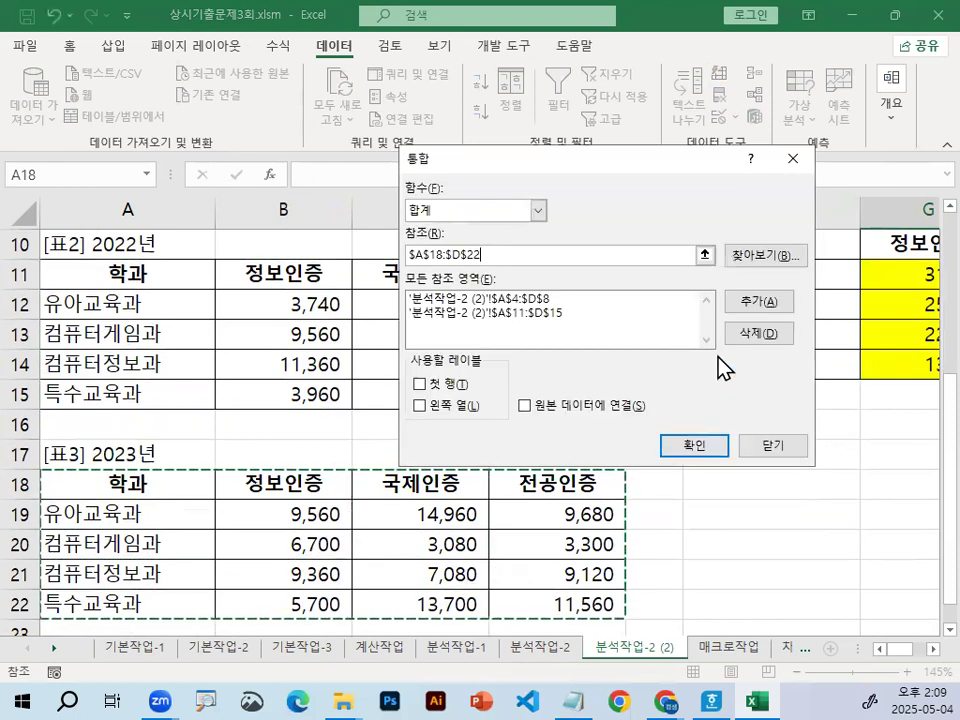
left_click(757, 311)
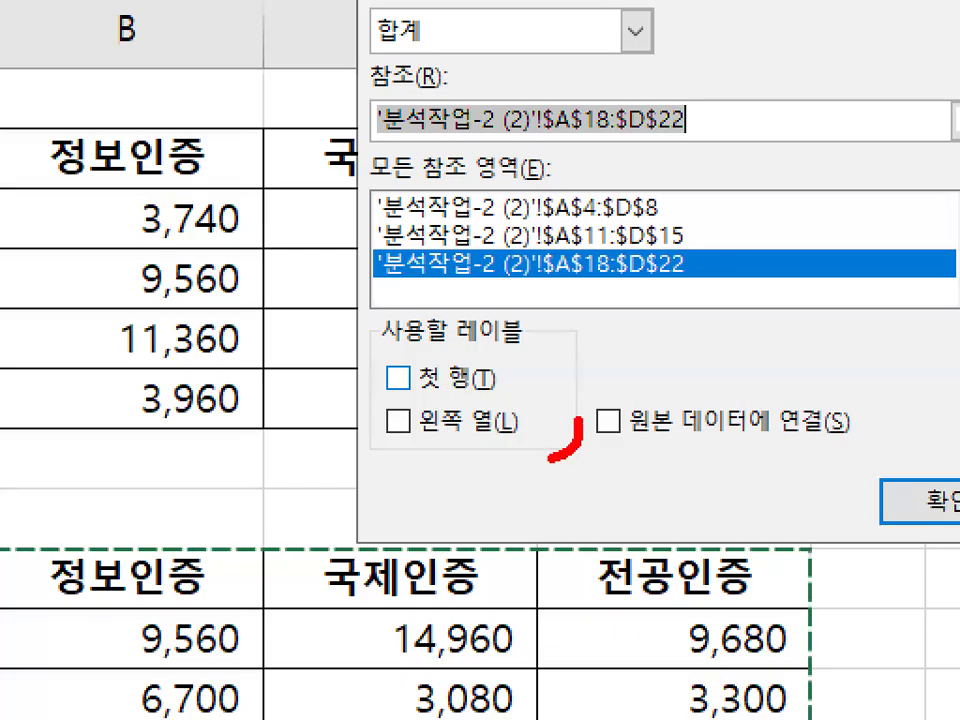
left_click_drag(549, 460, 641, 405)
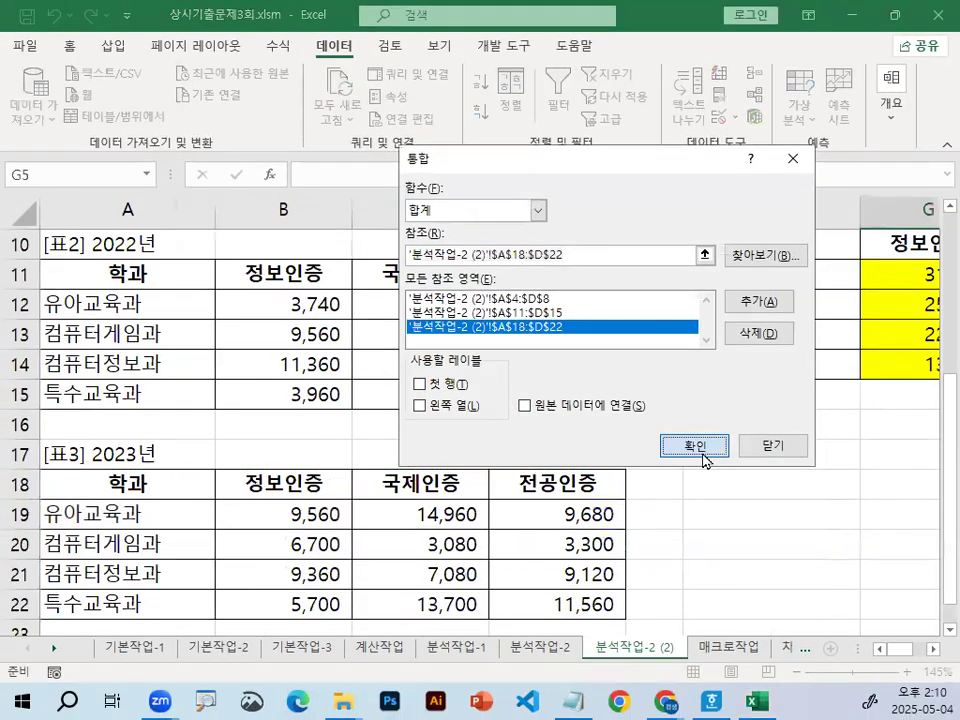
left_click(922, 500)
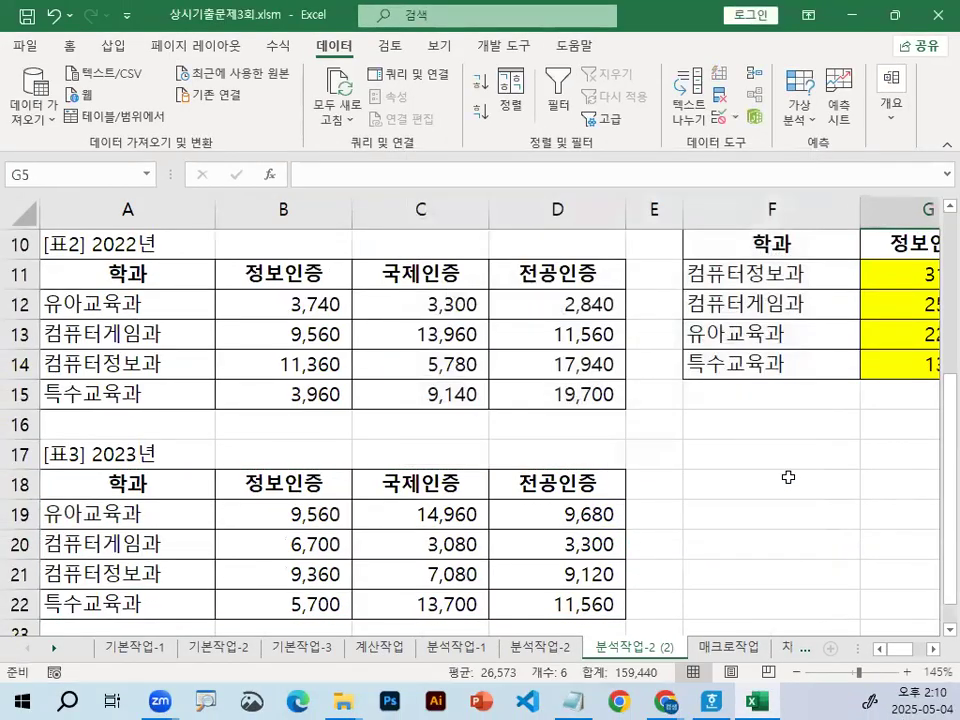
Step: Check where the consolidated values landed in 표4 and clear them from H6:I8
left_click(933, 649)
scroll(921, 561, "up", 2)
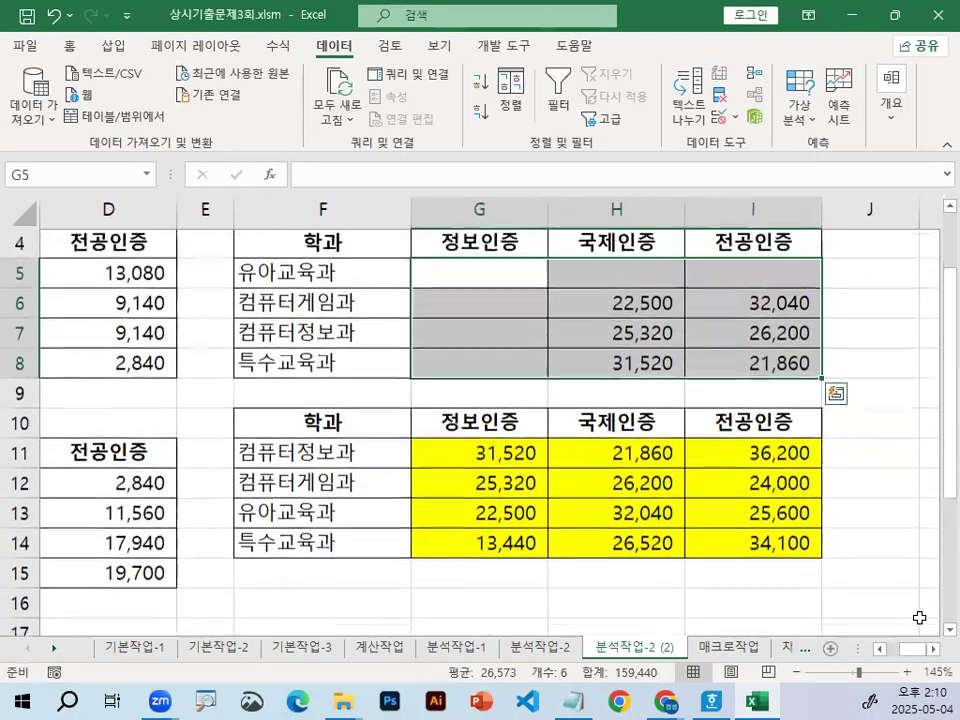
left_click(652, 484)
left_click(635, 303)
left_click(482, 281)
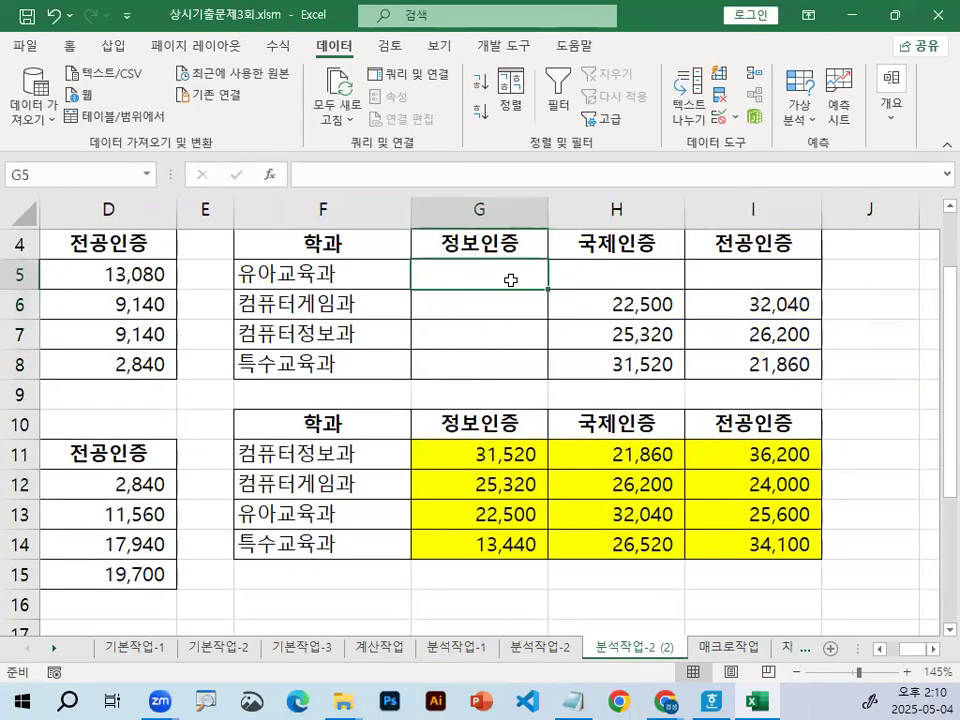
left_click_drag(597, 309, 752, 362)
key("Delete")
left_click(503, 329)
Step: Consolidate the same three references into F4:I8 with both label options off
left_click_drag(360, 240, 733, 371)
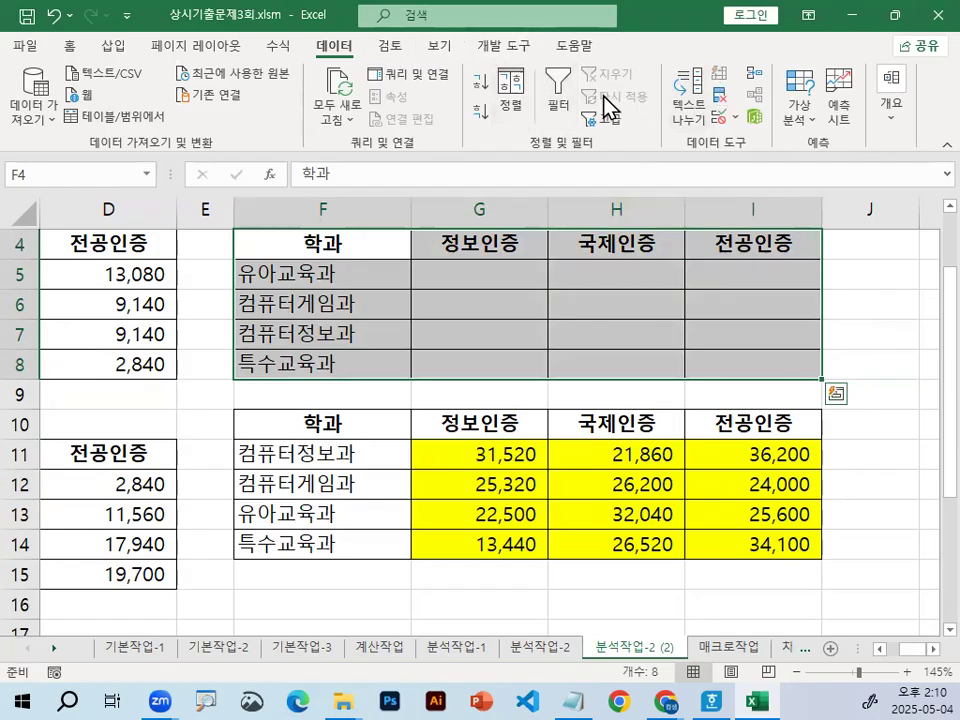
left_click(758, 92)
left_click(450, 298)
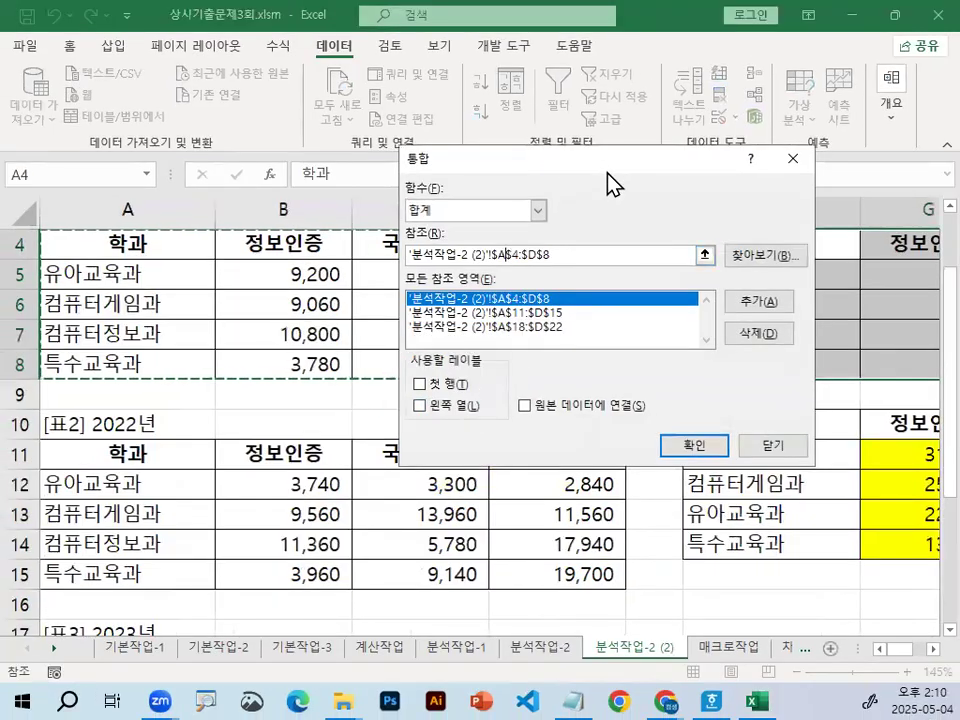
left_click_drag(610, 168, 643, 148)
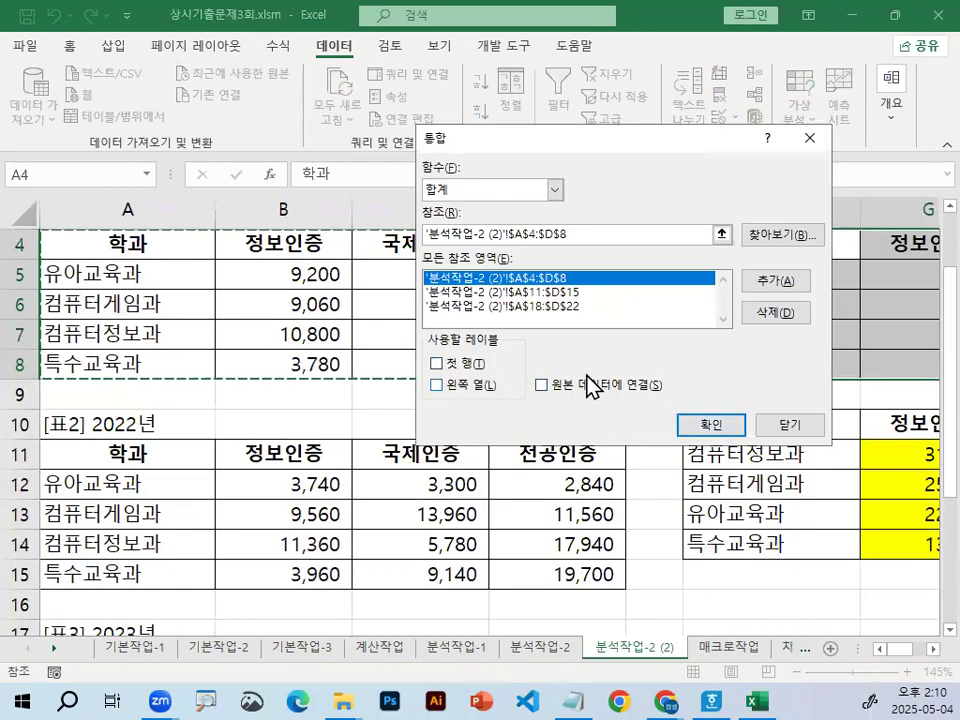
left_click(708, 424)
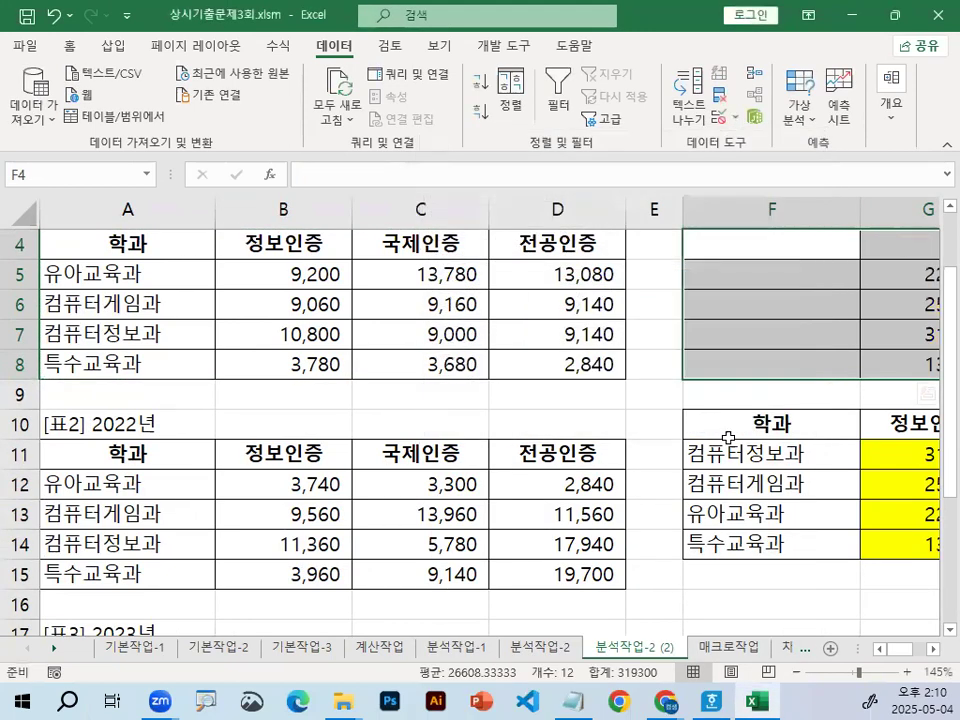
Step: Examine the header row, 학과 column and summed values of 표4 in F4:I8
scroll(893, 652, "right", 3)
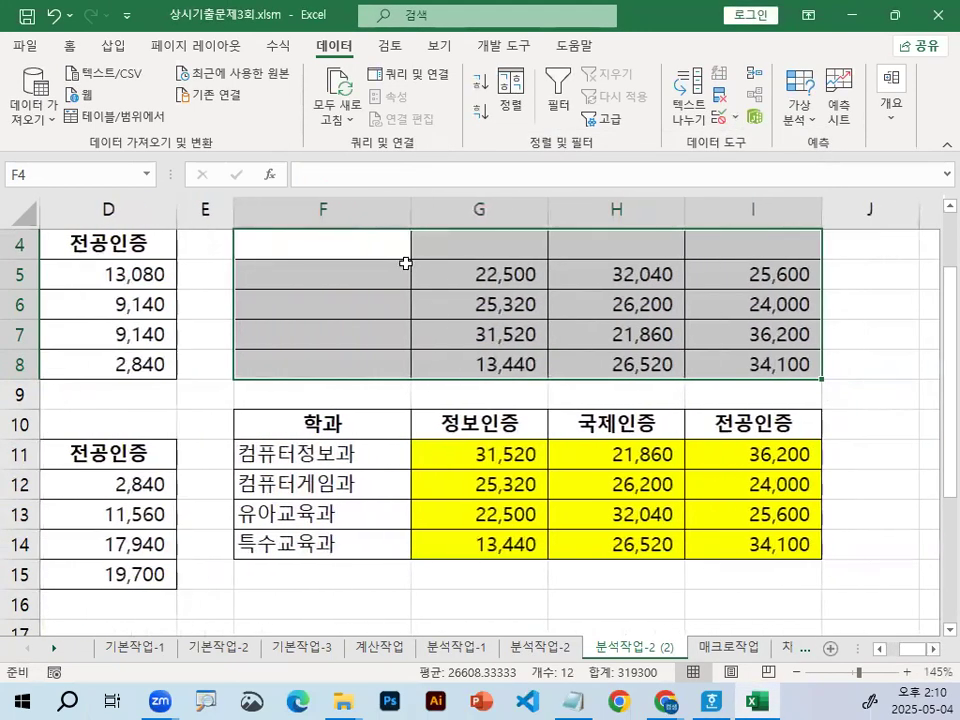
scroll(513, 371, "up", 1)
left_click_drag(510, 354, 666, 365)
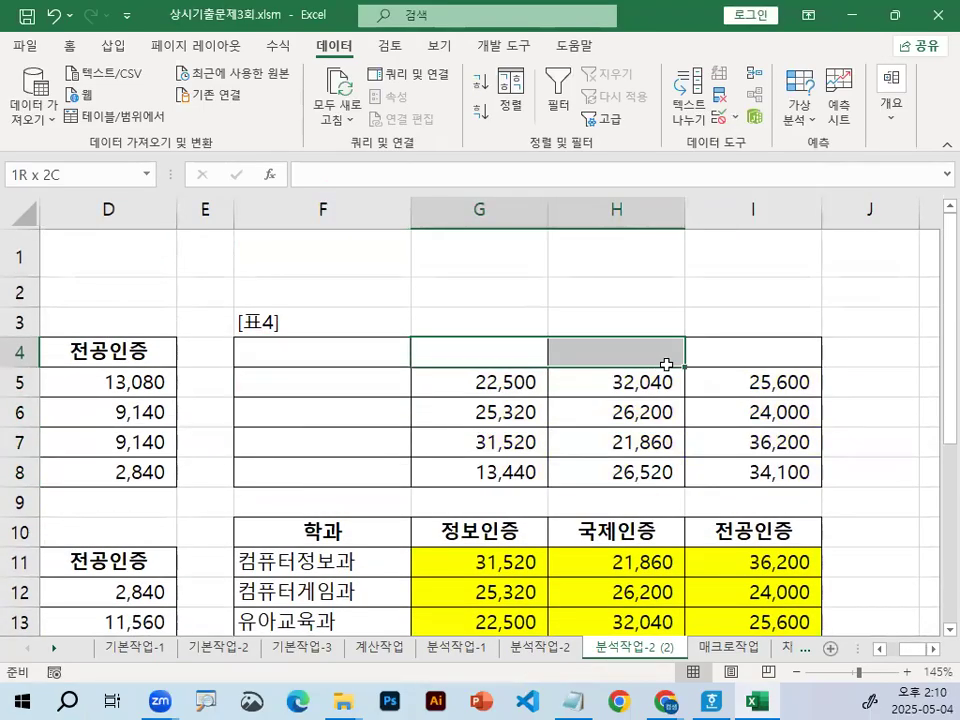
left_click_drag(462, 383, 701, 495)
left_click(711, 438)
left_click_drag(493, 381, 700, 470)
left_click(433, 410)
left_click(330, 376)
left_click_drag(476, 390, 630, 470)
left_click(606, 433)
Step: Undo the consolidation into F4:I8 of 표4
key("ctrl+z")
left_click(479, 381)
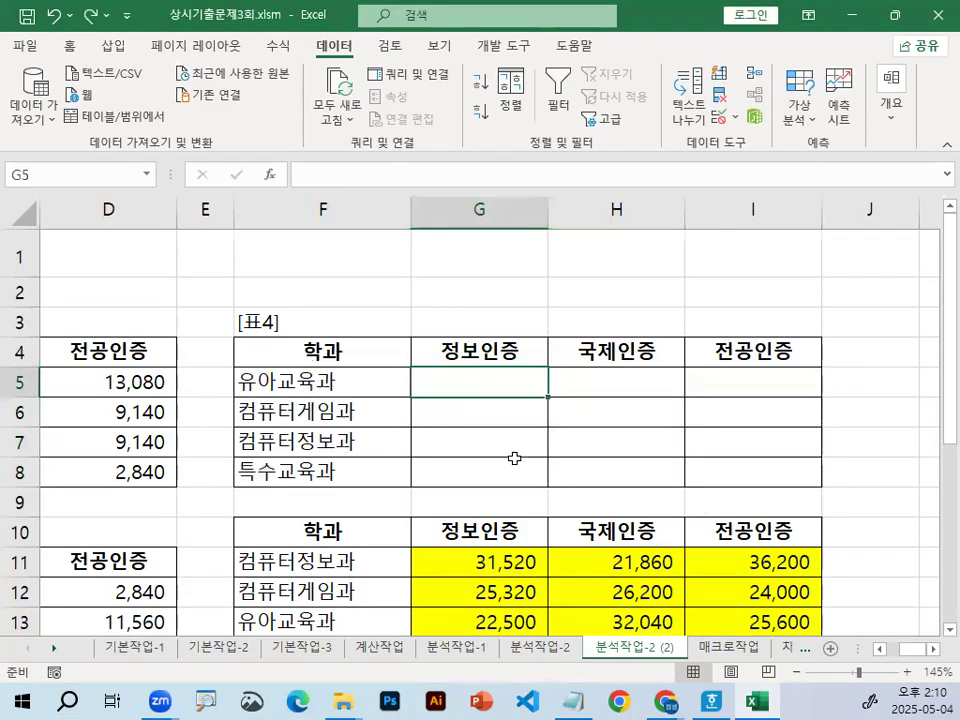
scroll(810, 567, "down", 2)
left_click(587, 386)
scroll(527, 366, "up", 1)
Step: Open Consolidate for G5:I8 and delete the references A4:D8, A11:D15 and A18:D22
left_click_drag(476, 279, 698, 377)
left_click_drag(497, 272, 714, 371)
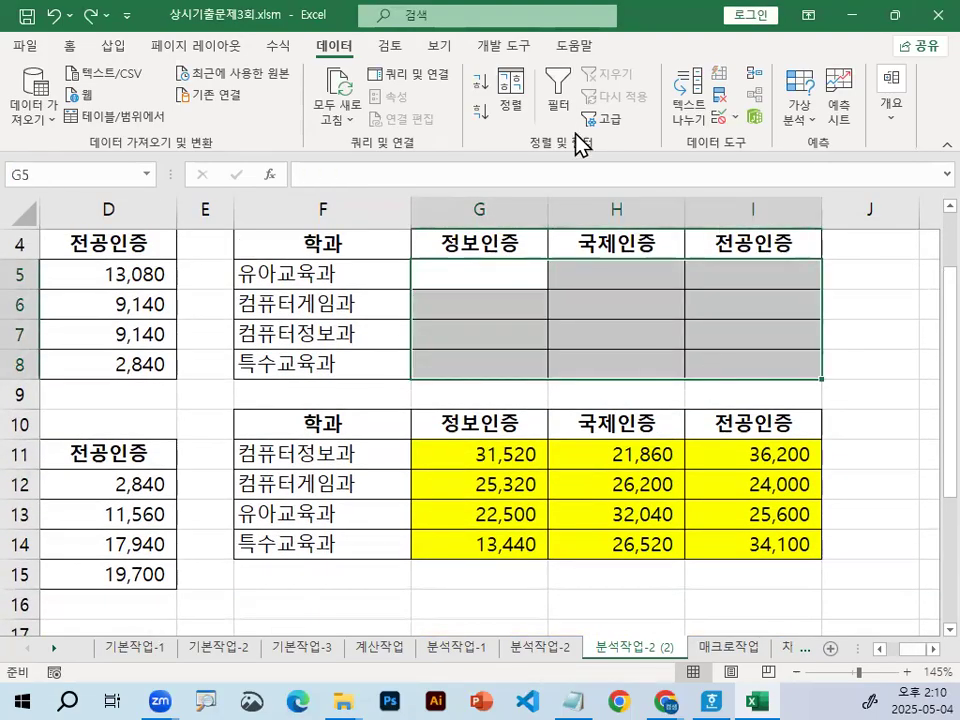
left_click(752, 73)
left_click(540, 278)
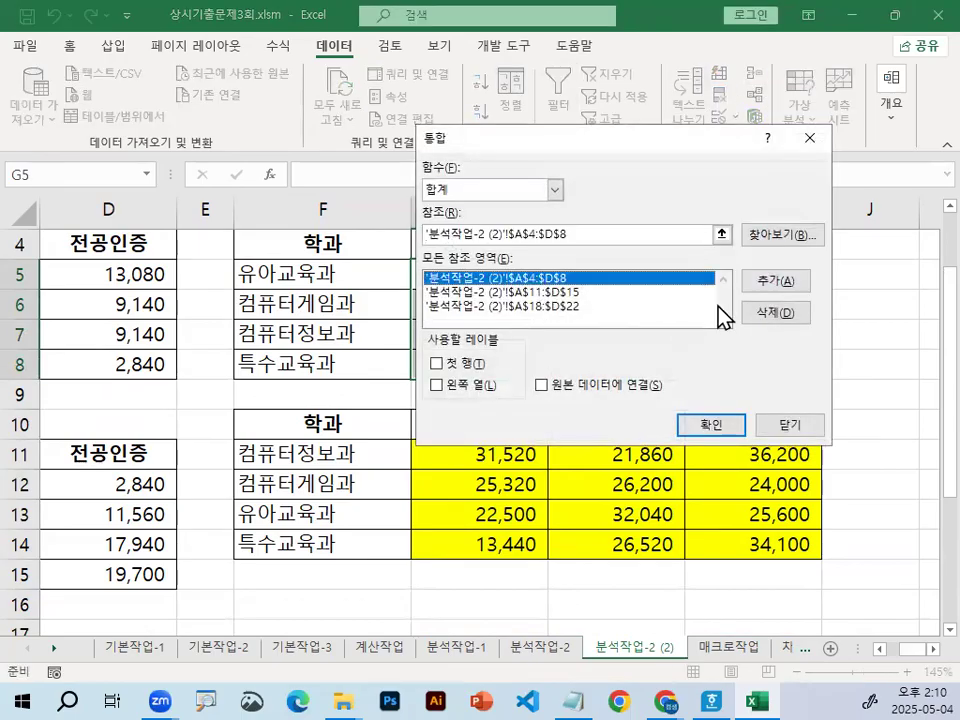
left_click(748, 312)
left_click(578, 278)
left_click(748, 314)
left_click(590, 280)
left_click(778, 314)
Step: Add only the values B5:D8 of 표1 and B12:D15 of 표2 as consolidation references
left_click_drag(566, 146, 661, 156)
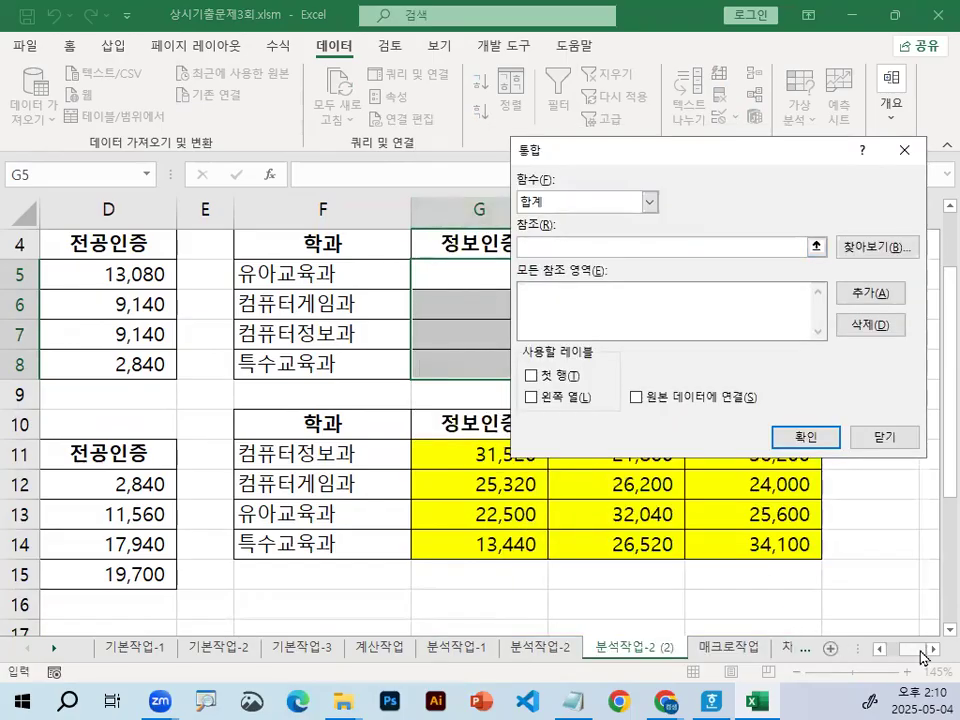
left_click_drag(920, 651, 838, 659)
left_click_drag(341, 282, 545, 362)
left_click(863, 293)
left_click_drag(230, 484, 612, 576)
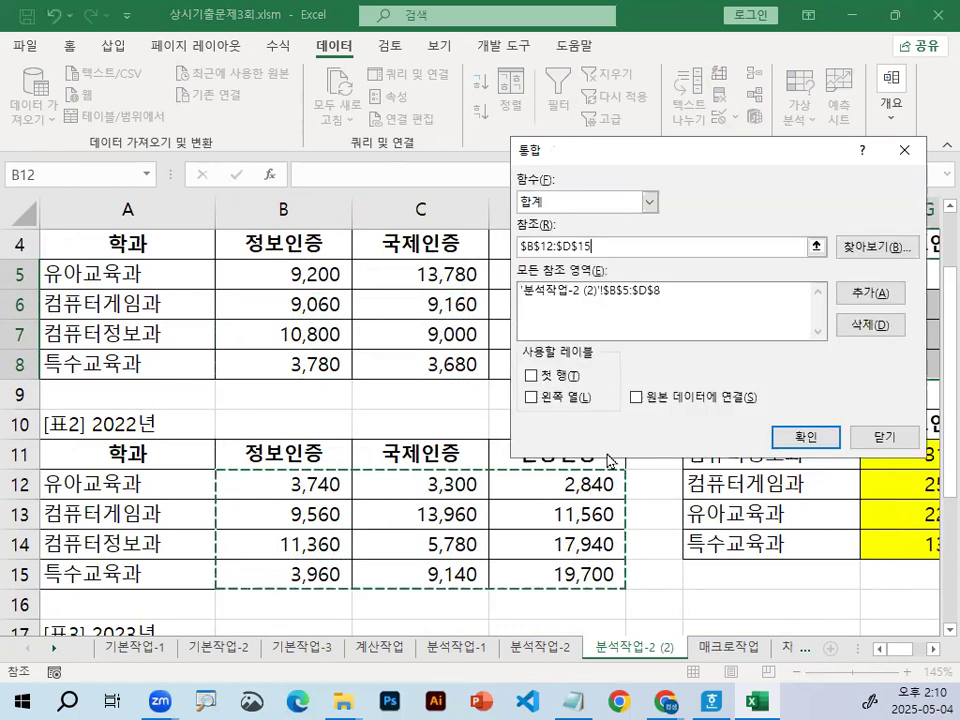
left_click(872, 296)
Step: Add the 표3 values B19:D22 as a reference and apply the 합계 consolidation to G5:I8 without labels
scroll(320, 500, "down", 2)
left_click_drag(315, 514, 556, 596)
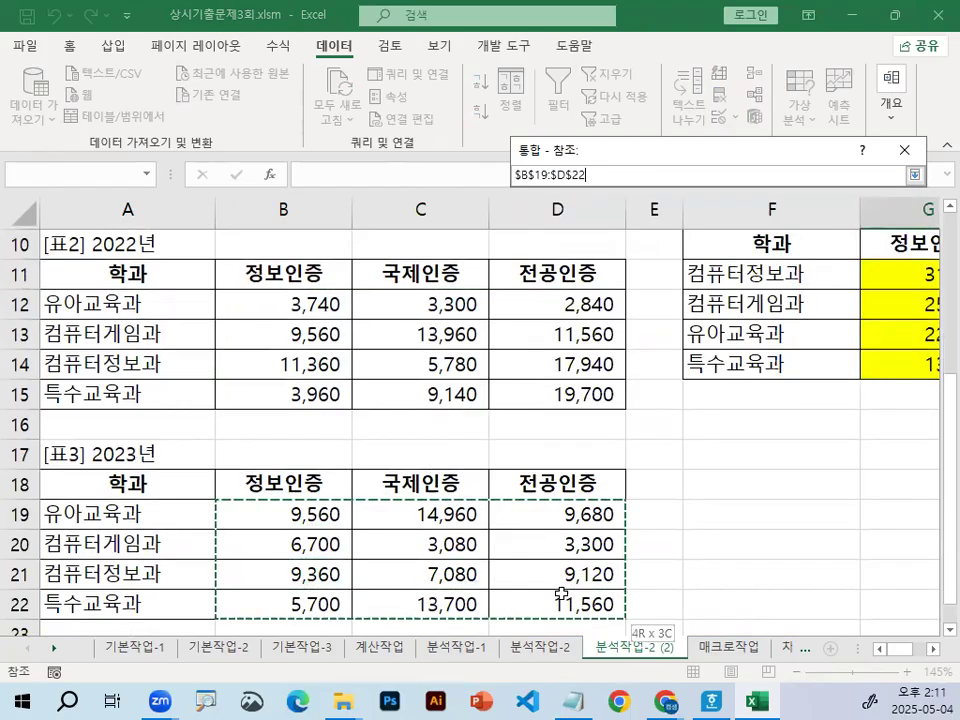
left_click(863, 293)
left_click(648, 318)
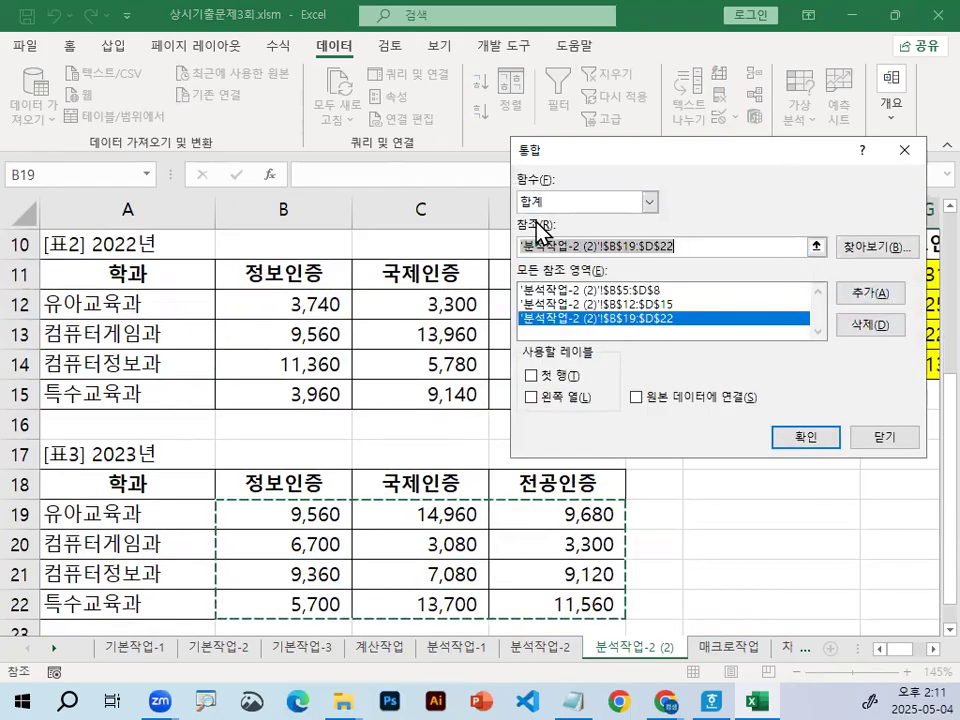
left_click(808, 437)
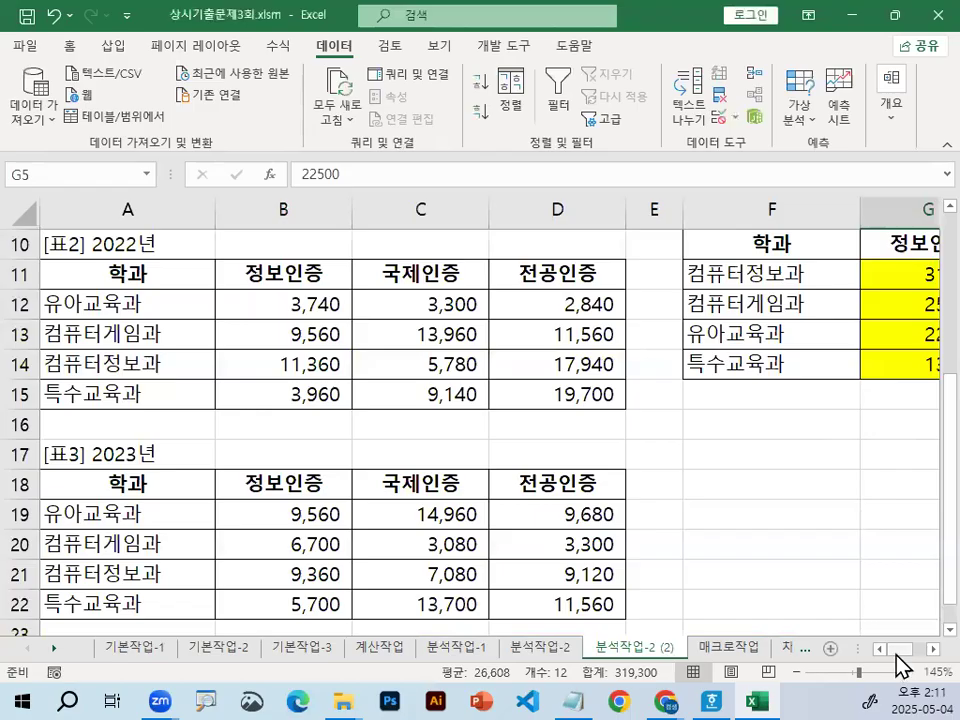
Step: Sort the yellow comparison table in F10:I14 by 학과 in ascending order and compare it with the 표4 values G5:I8
scroll(893, 647, "right", 3)
scroll(893, 648, "up", 2)
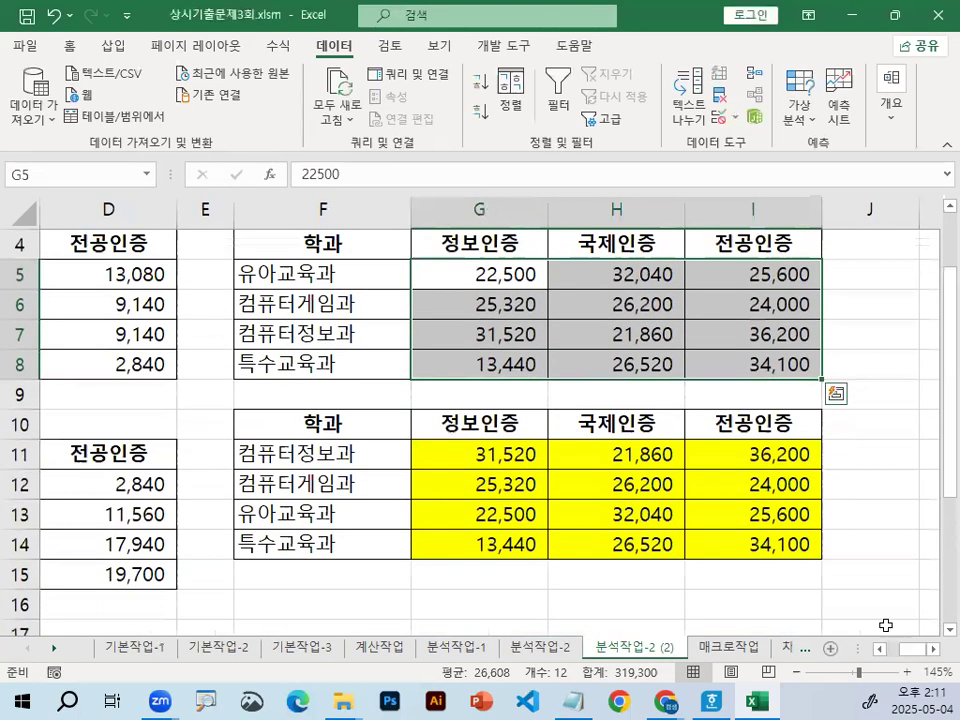
left_click(463, 269)
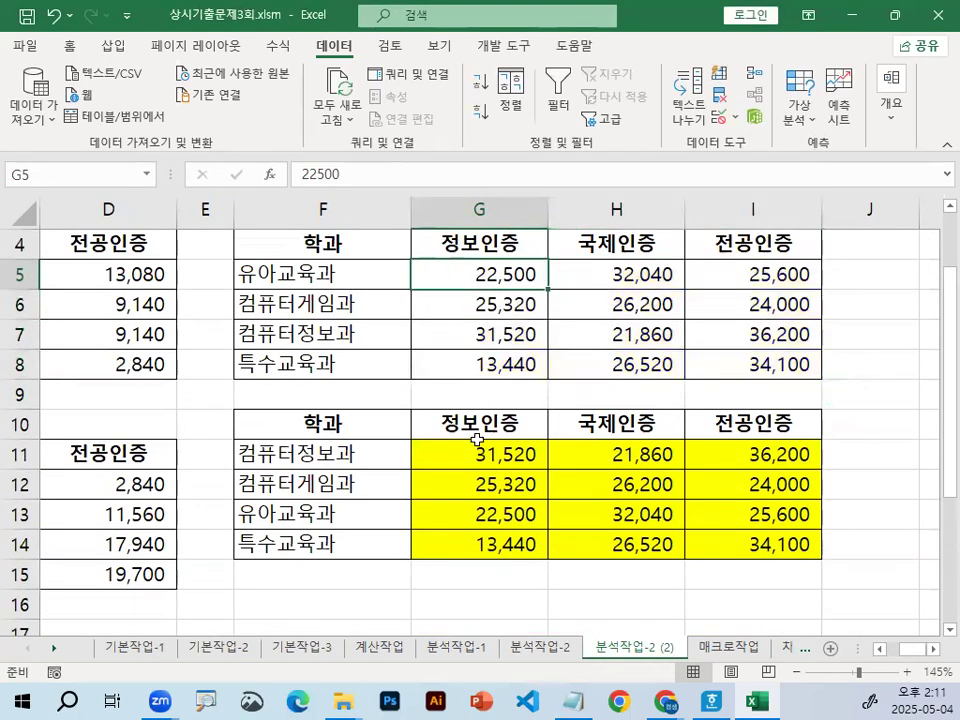
left_click_drag(318, 514, 445, 510)
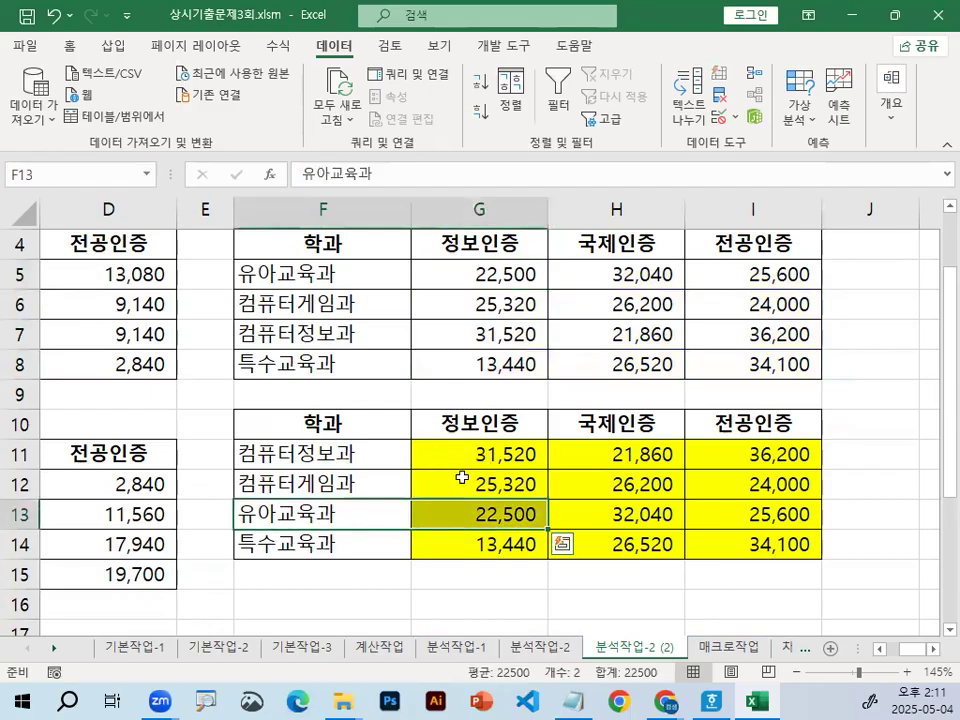
left_click(364, 424)
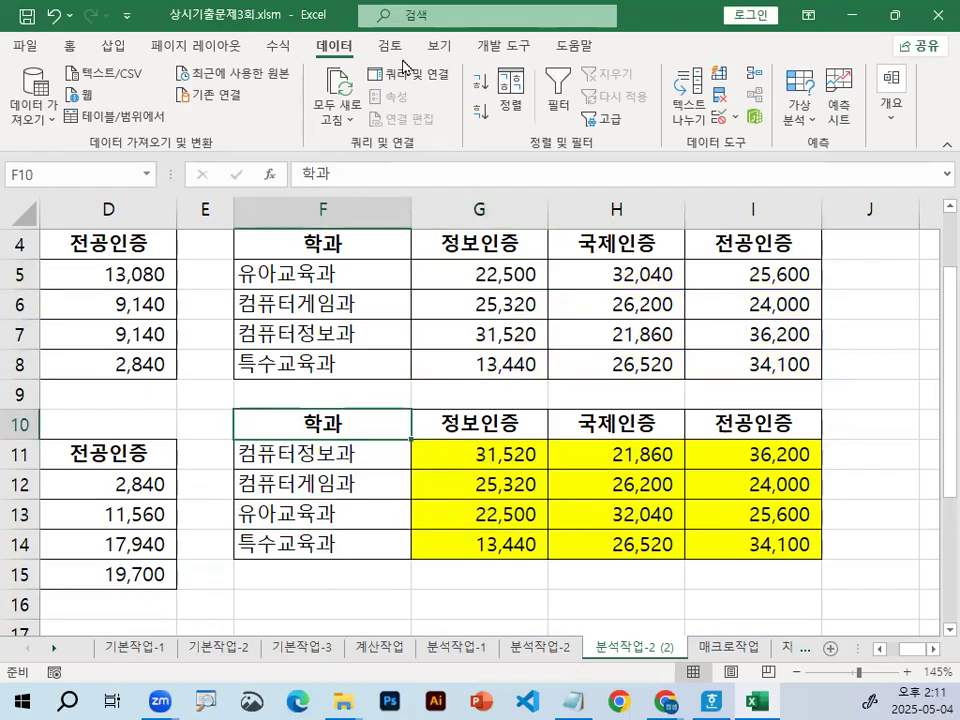
left_click(480, 83)
left_click_drag(497, 280, 722, 356)
left_click_drag(490, 281, 700, 365)
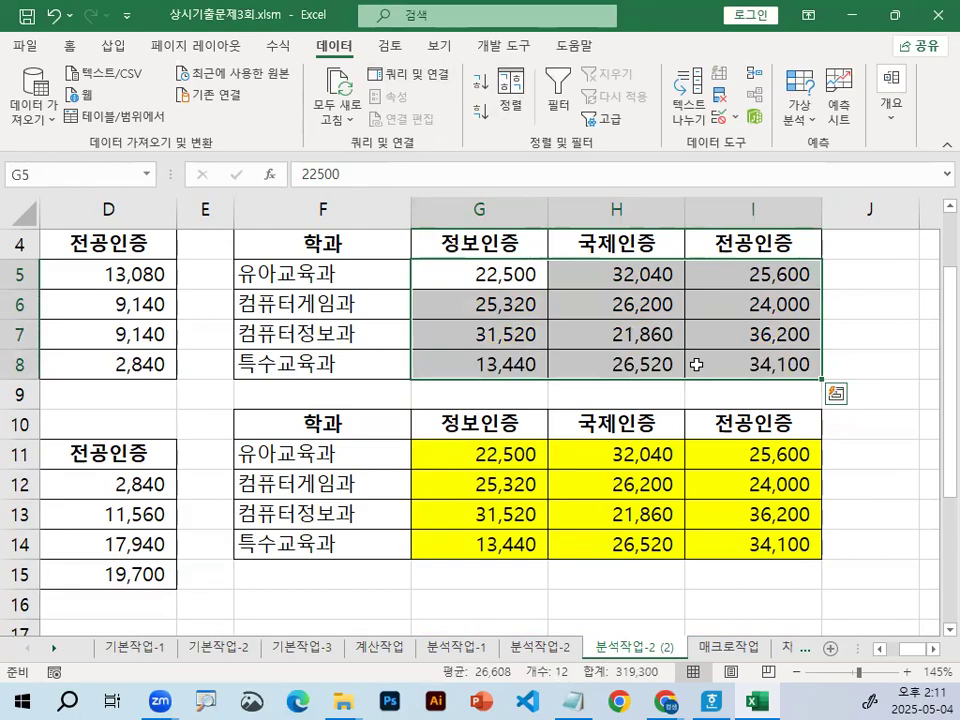
Step: Permanently delete the 분석작업-2 (2) sheet
right_click(671, 646)
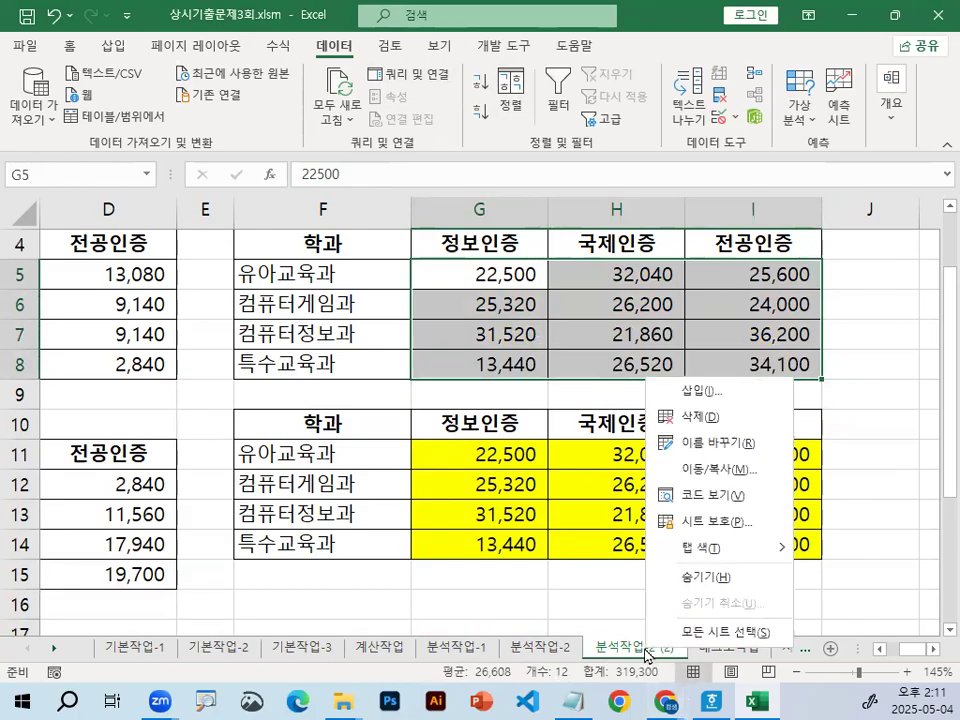
left_click(705, 417)
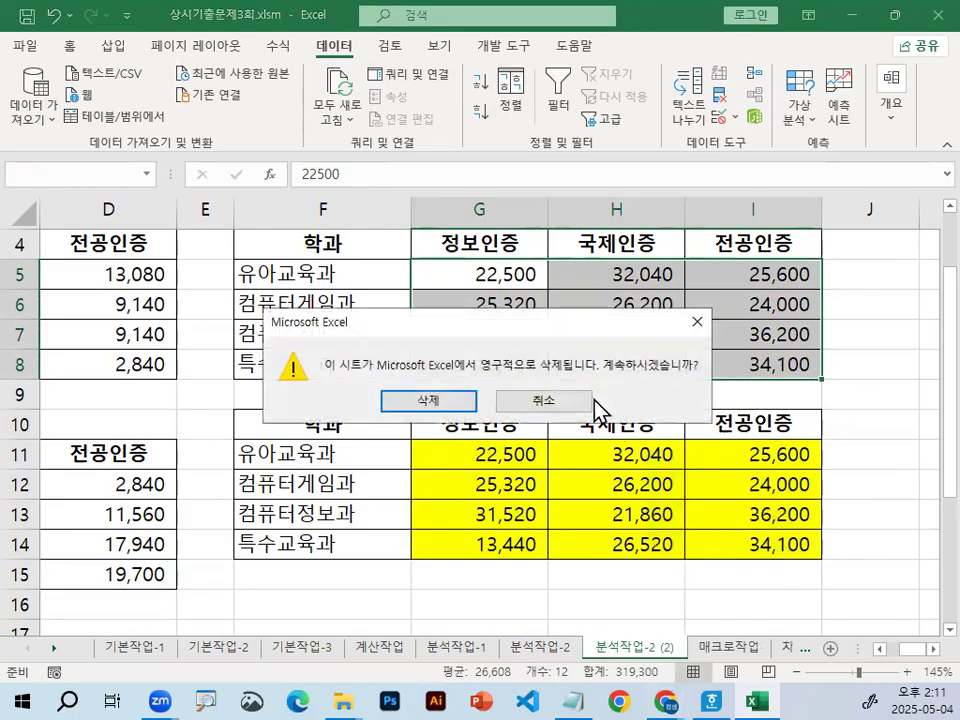
left_click(446, 404)
Step: On 분석작업-2, compare the 학과 order in 표1 and 표2 with the order in 표4
left_click(552, 652)
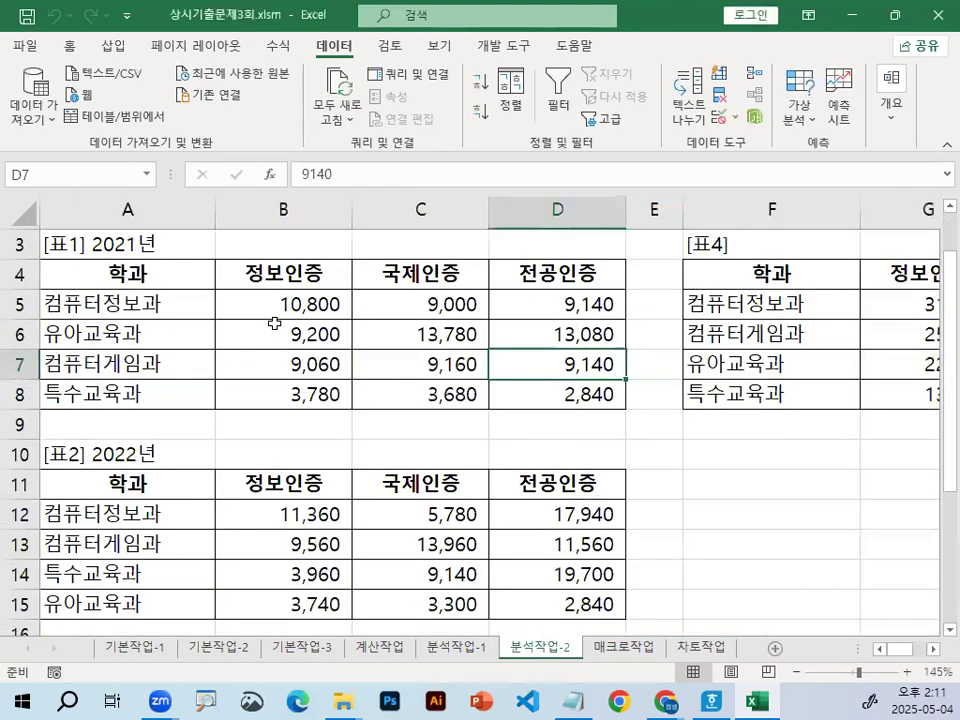
left_click_drag(105, 310, 165, 395)
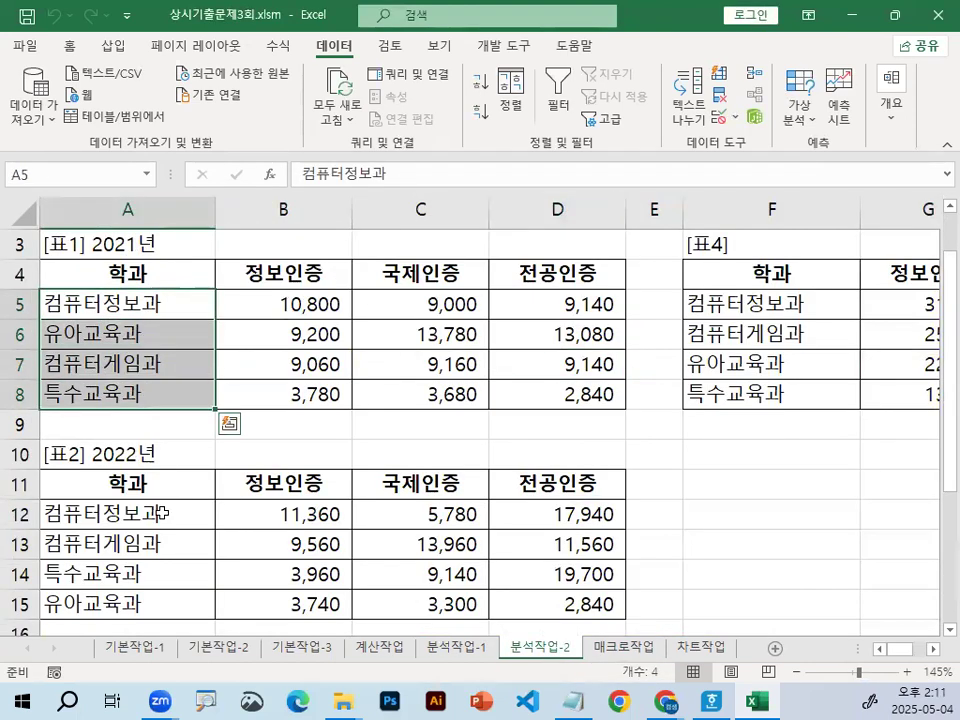
left_click_drag(160, 514, 160, 592)
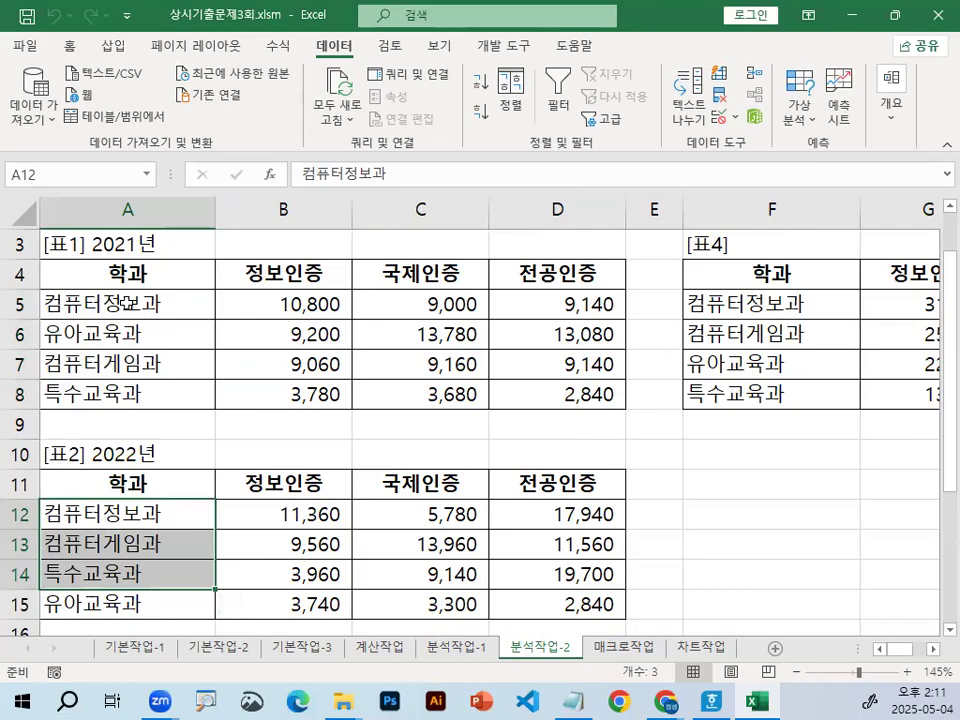
left_click(140, 304)
left_click(150, 514)
left_click(236, 486)
left_click(155, 514)
left_click(250, 482)
left_click(708, 304)
left_click(868, 304)
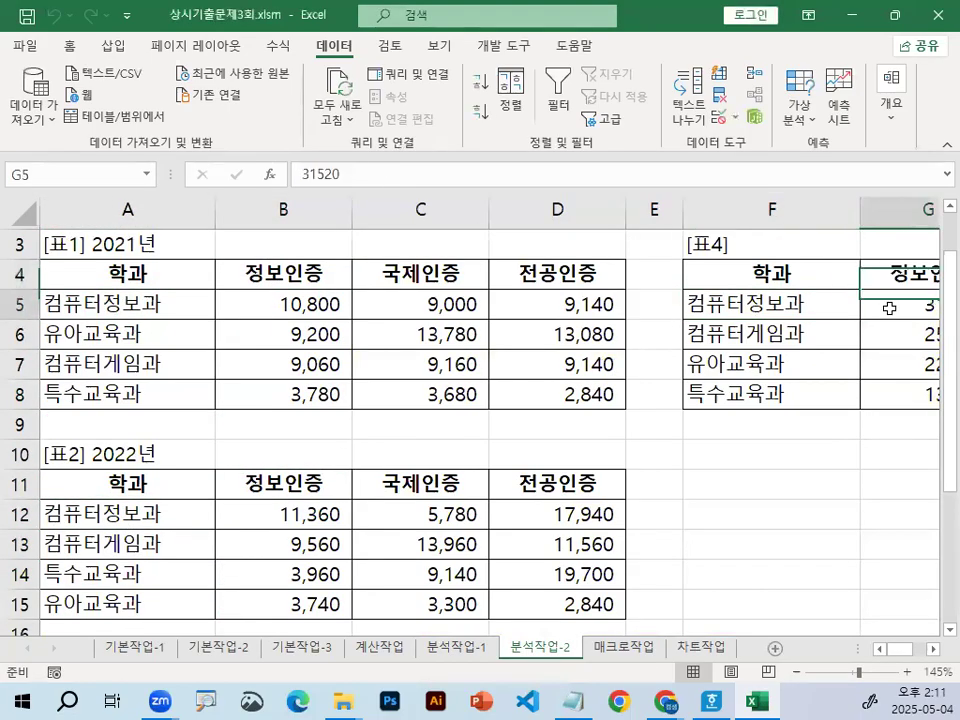
Step: Check the 첫 행 and 왼쪽 열 label options in the 통합 settings for 표4, leaving them unapplied
left_click(756, 74)
key("ctrl+1")
left_click(552, 407)
mouse_move(695, 377)
left_mouse_down()
mouse_move(413, 380)
mouse_move(655, 437)
left_mouse_up()
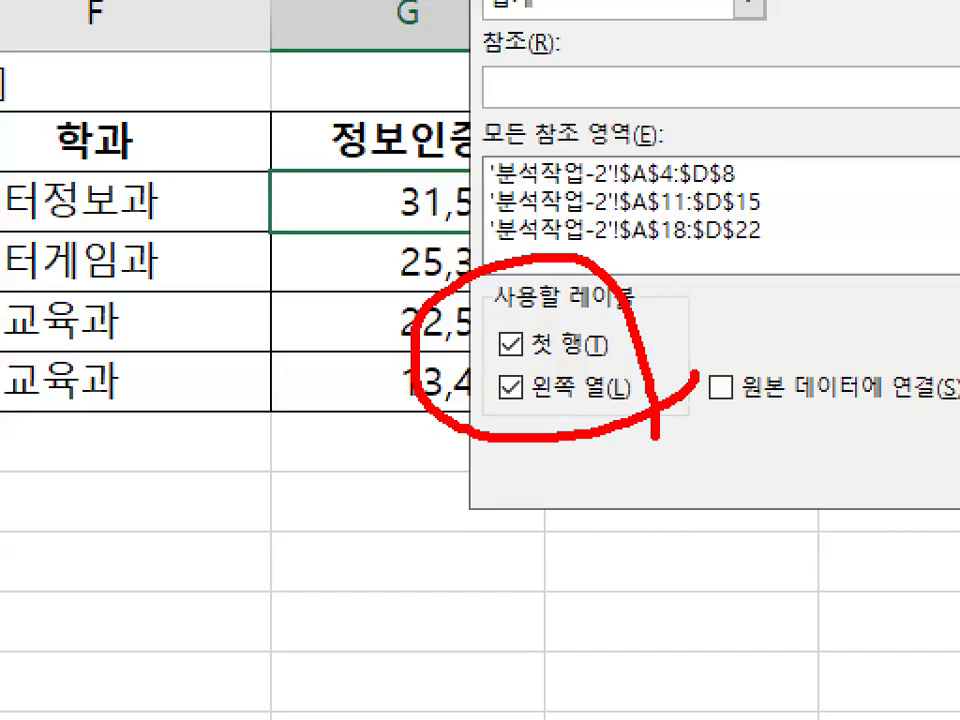
key("Escape")
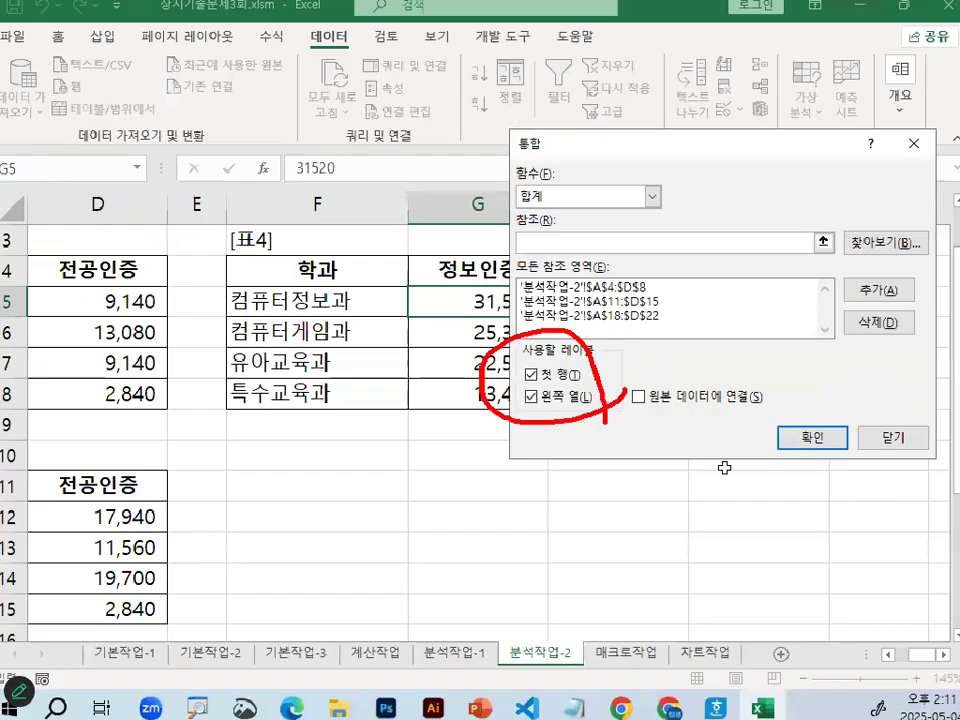
left_click(908, 447)
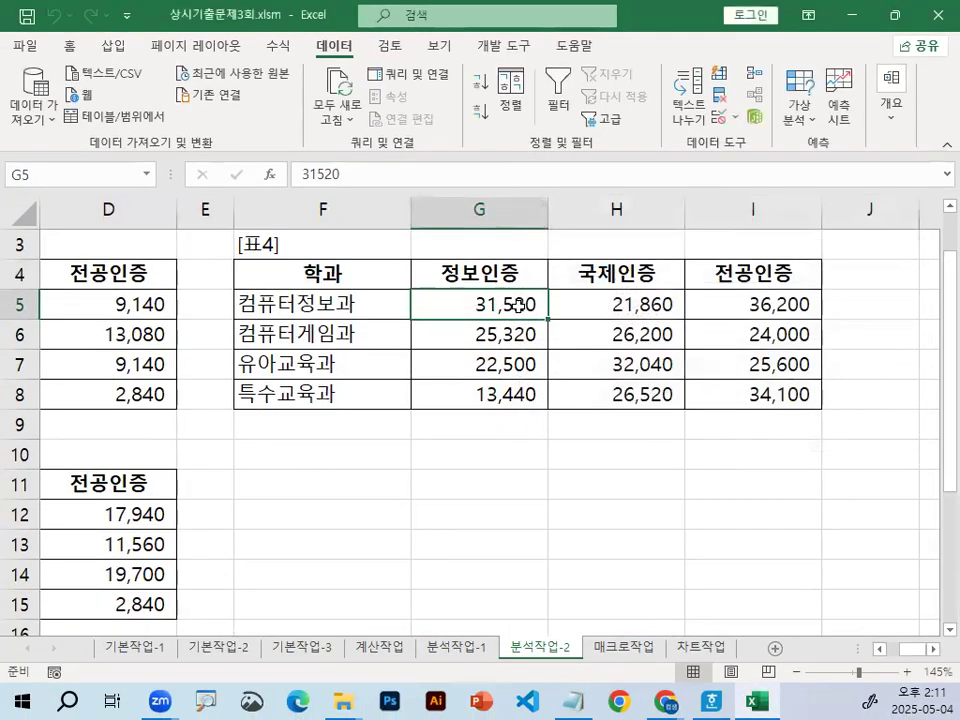
Step: Review the consolidated 표4 values G5:I8 against the 표1 source values B5:D8
left_click_drag(518, 305, 724, 392)
scroll(680, 490, "left", 3)
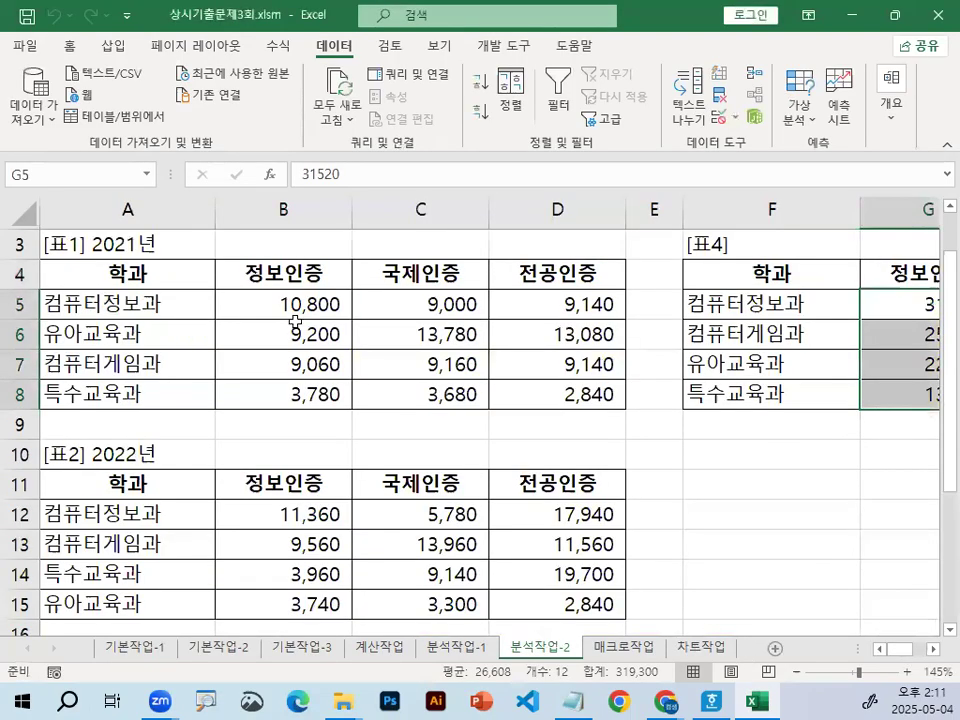
left_click_drag(296, 310, 553, 395)
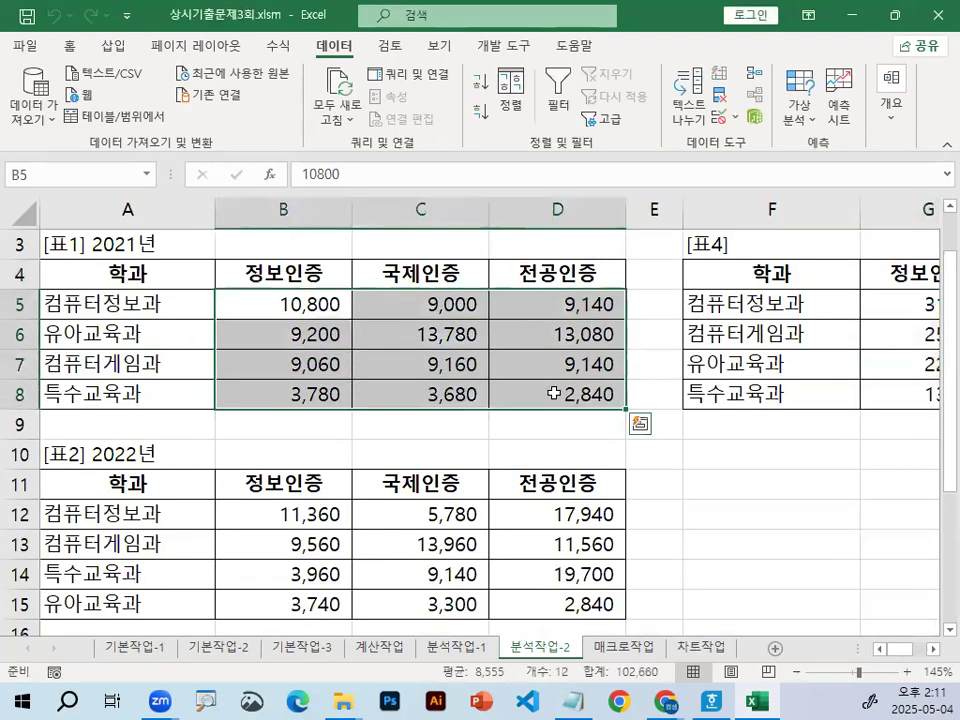
left_click(550, 347)
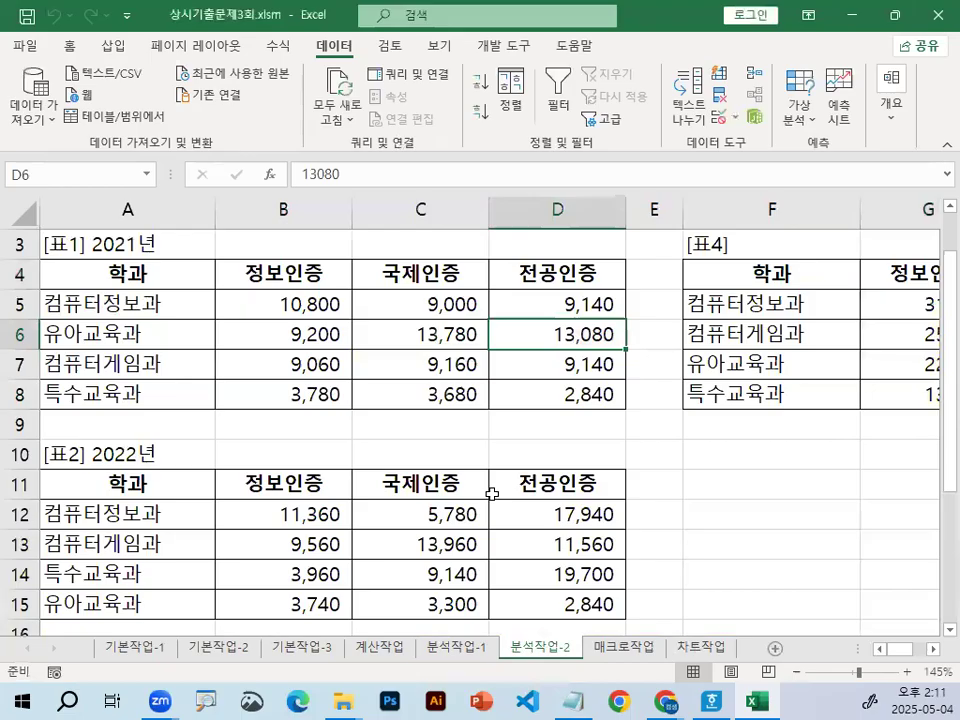
Step: Switch to the class notes in Notepad and add the heading 통합기능 below the LEFT formulas
left_click(572, 702)
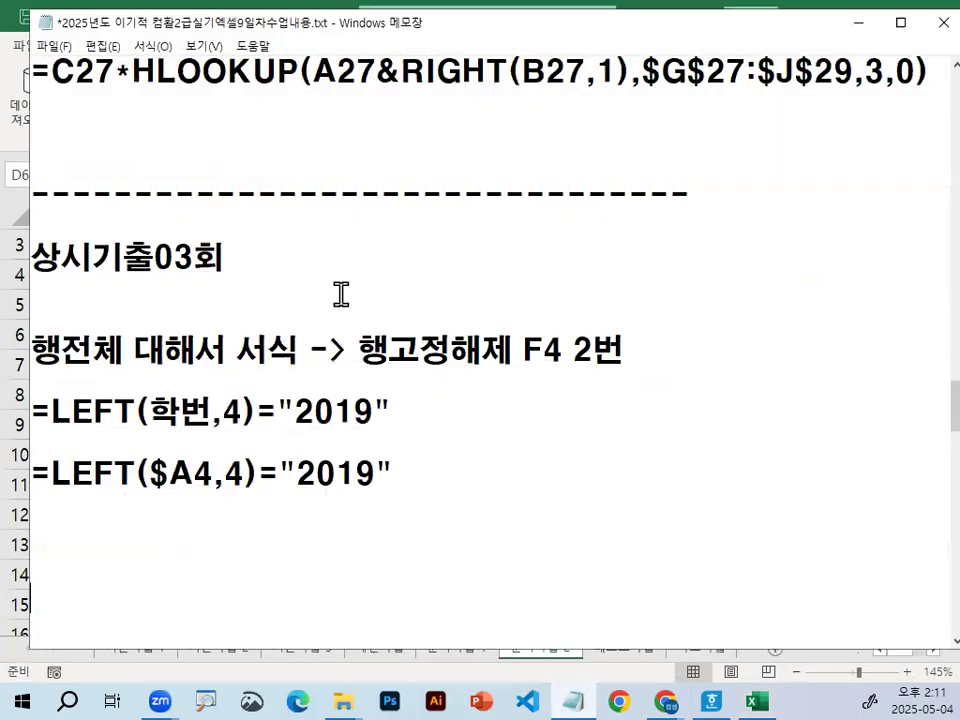
scroll(330, 360, "down", 2)
left_click(298, 294)
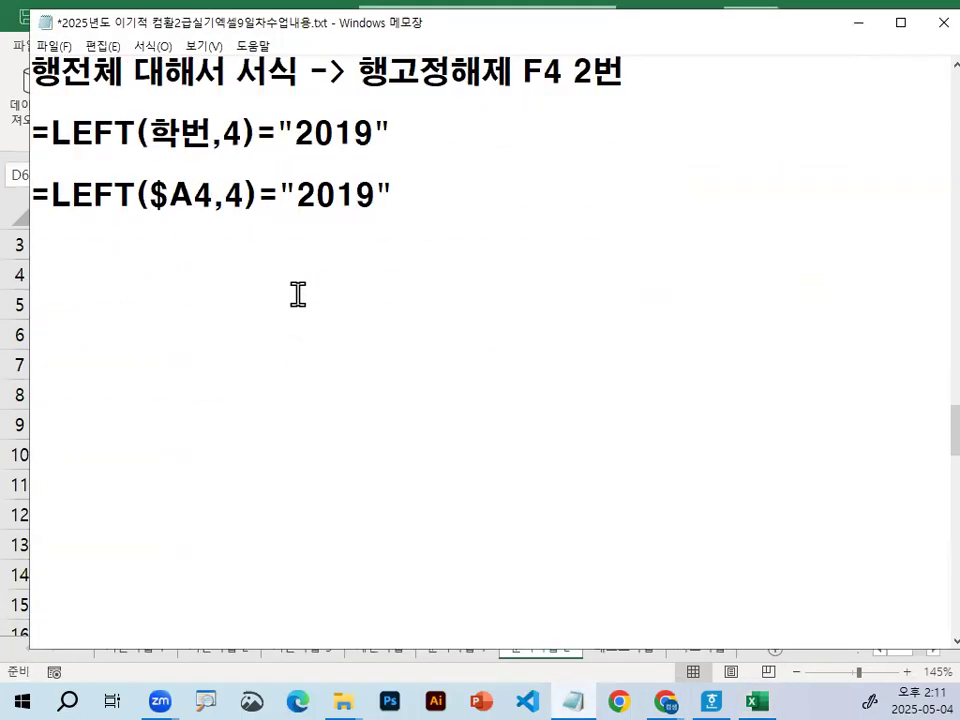
type("통합기능")
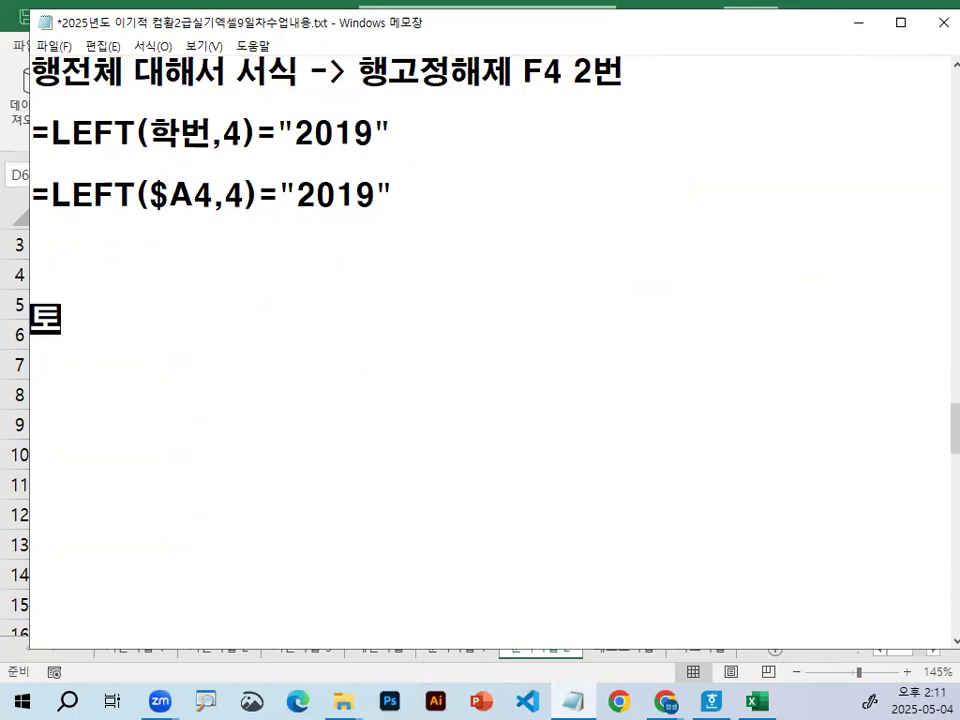
key("Return")
Step: Begin the note under the 통합기능 heading with "첫행,왼쪽열 체크"
type("첫행,ㅇㅚㄴ")
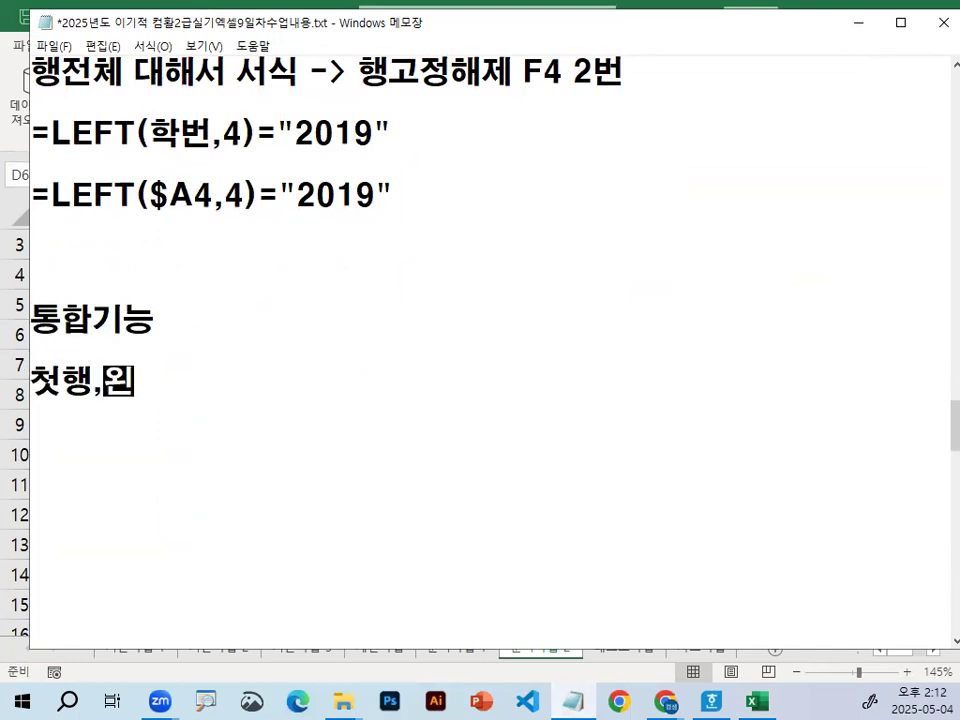
type("ㅉㅃ조")
key("BackSpace")
key("BackSpace")
key("BackSpace")
type("ㅈ")
key("BackSpace")
key("BackSpace")
type("쪽열 체크")
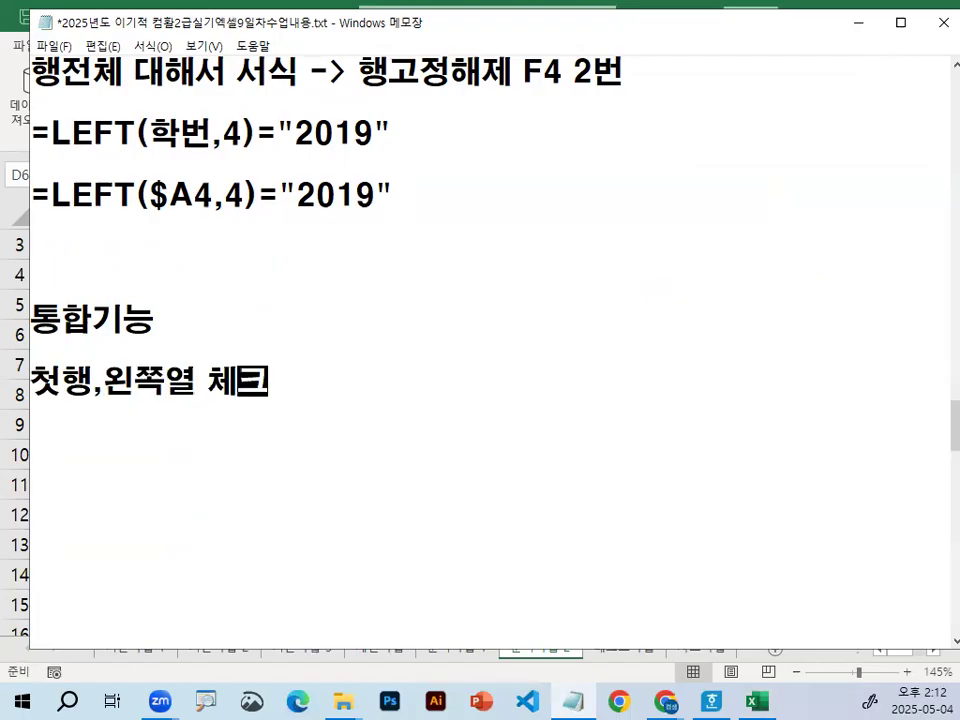
Step: Continue the note line with "하면 엑셀이 각 표에 있는 이름표 위치를 인식"
type(" 하면 엑셀이")
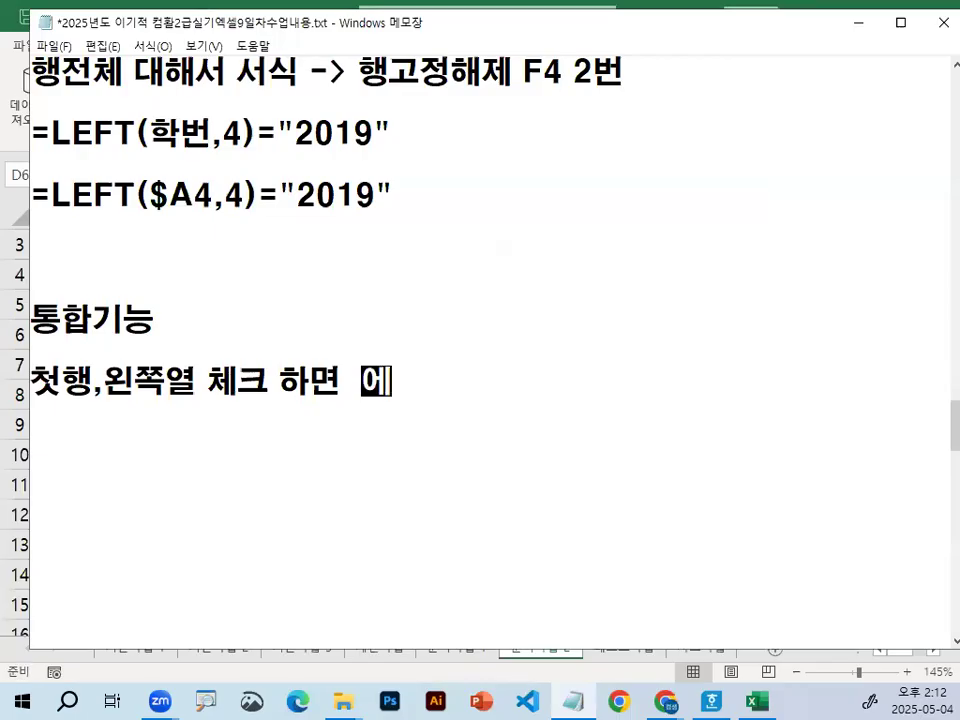
type(" ㅍ")
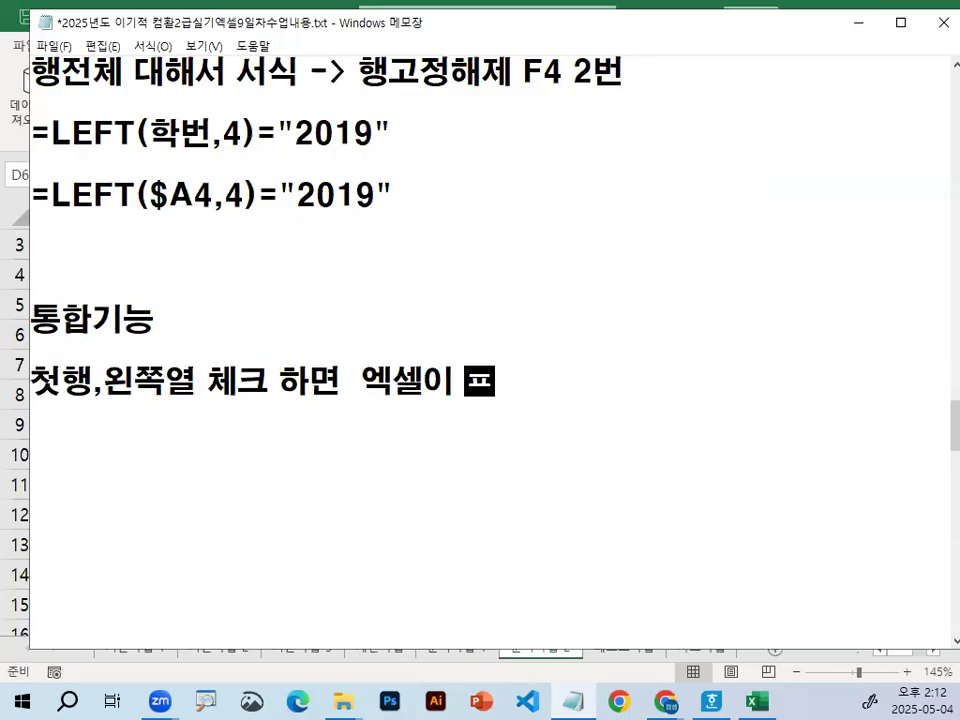
type("에 ㅇ")
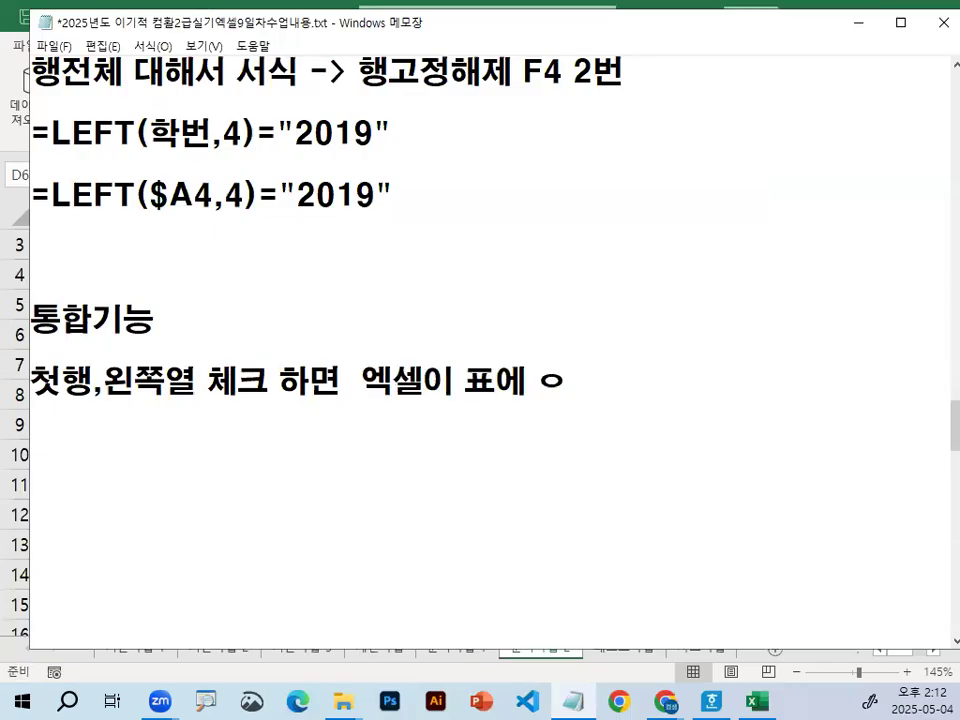
key("BackSpace")
key("BackSpace")
key("BackSpace")
key("BackSpace")
type("각 표에 ㅇ")
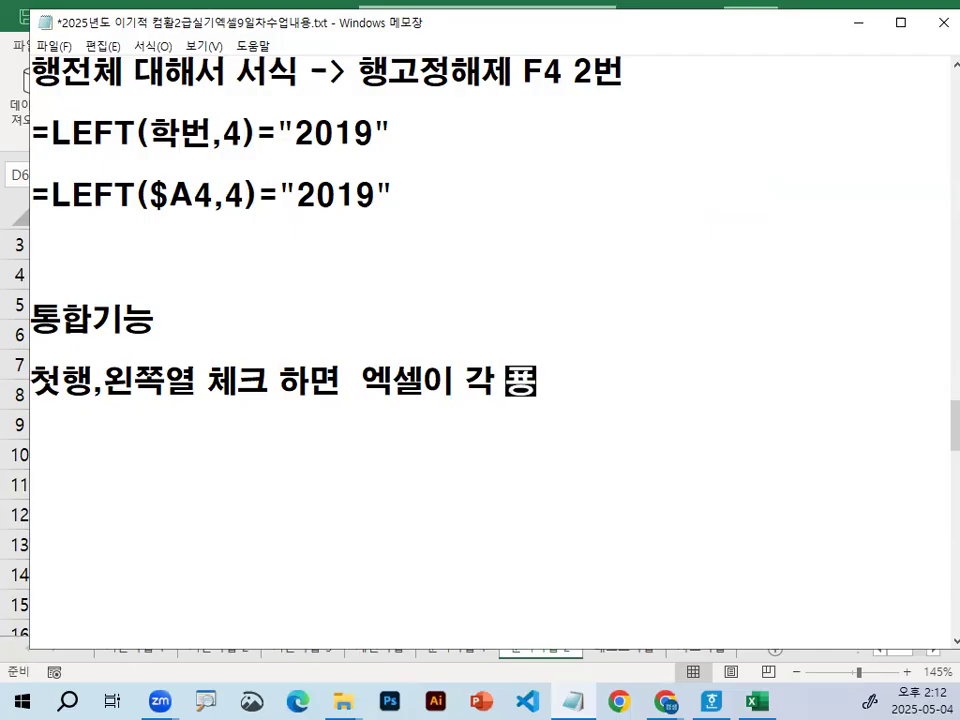
type("있는 이름ㅍ쵸")
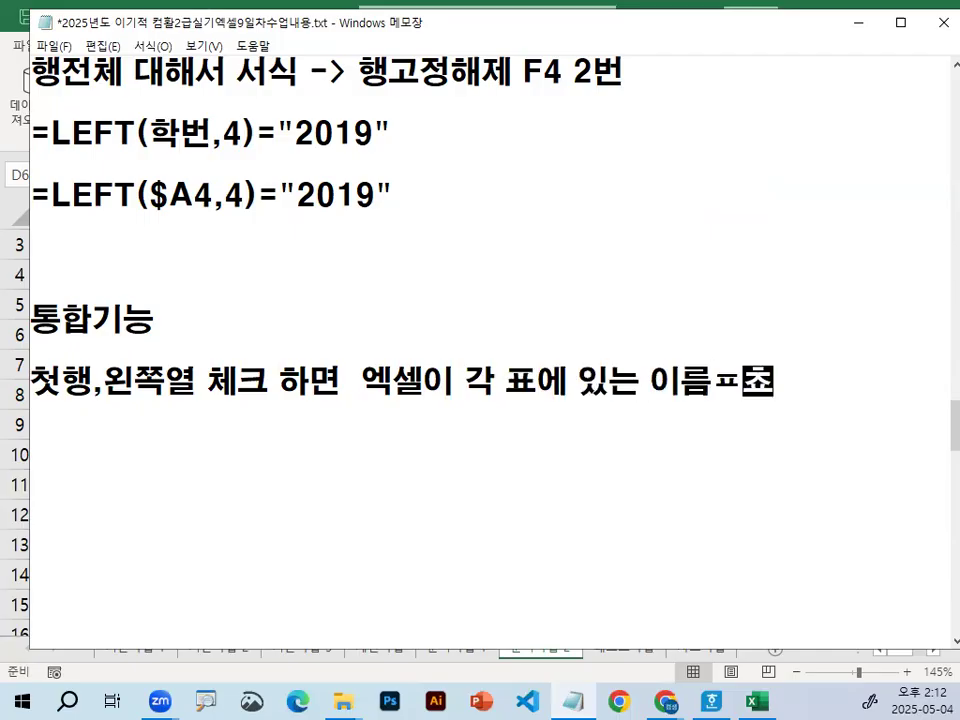
key("BackSpace")
type("위")
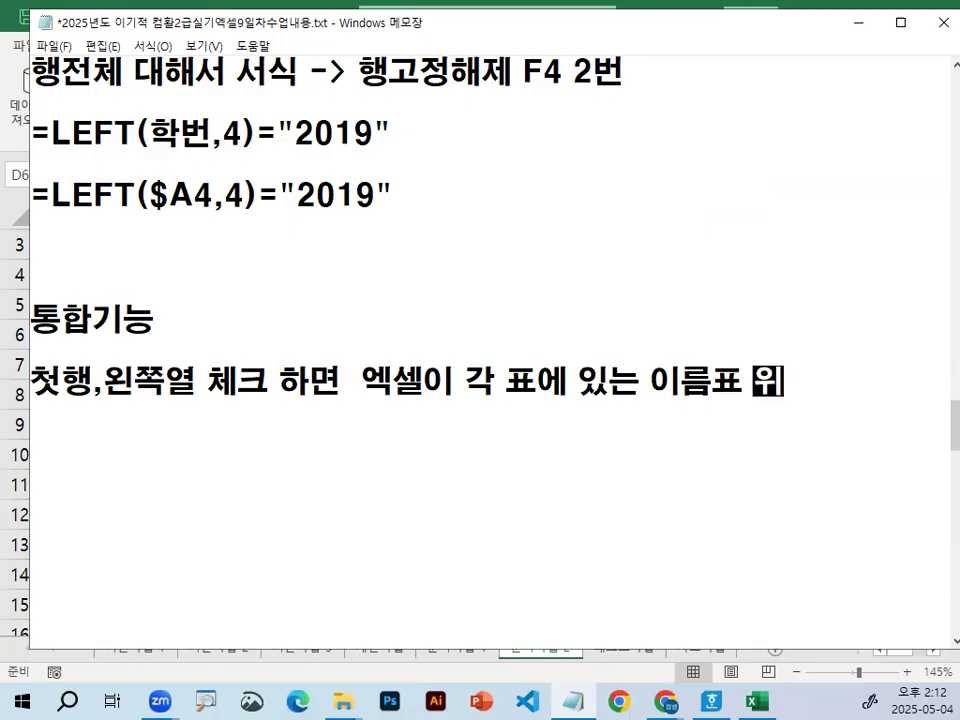
type("치를 인식")
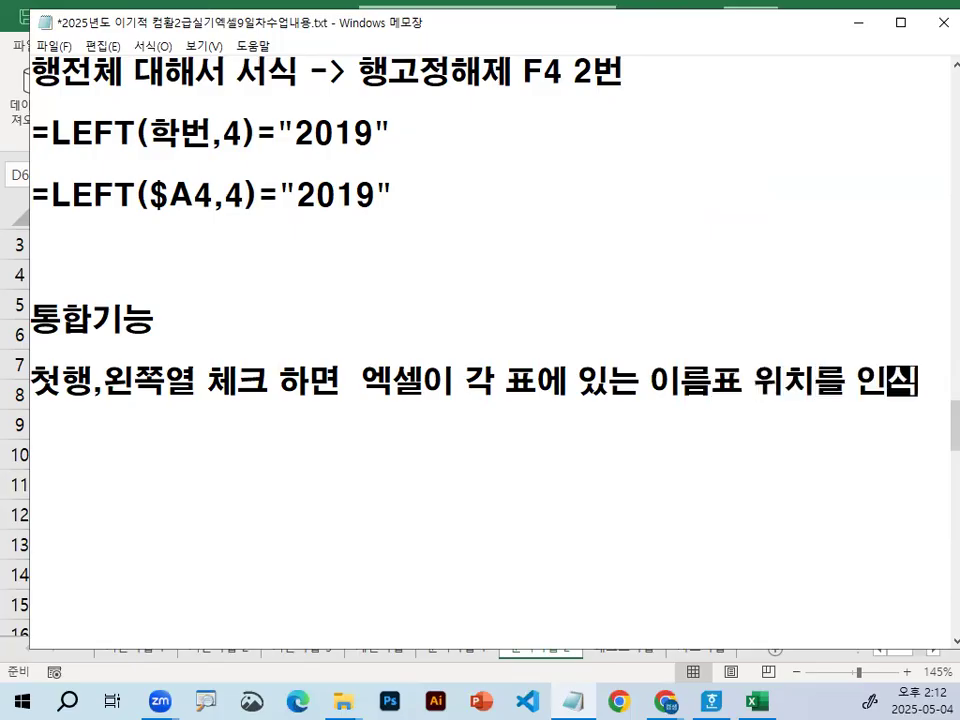
Step: Add a second note line reading "계산을 수행 -> 집계할 표에도 이름표를 보고 정확히 넣어줌"
key("Return")
type("ㄱ")
type("계산을")
type(" 수행 ")
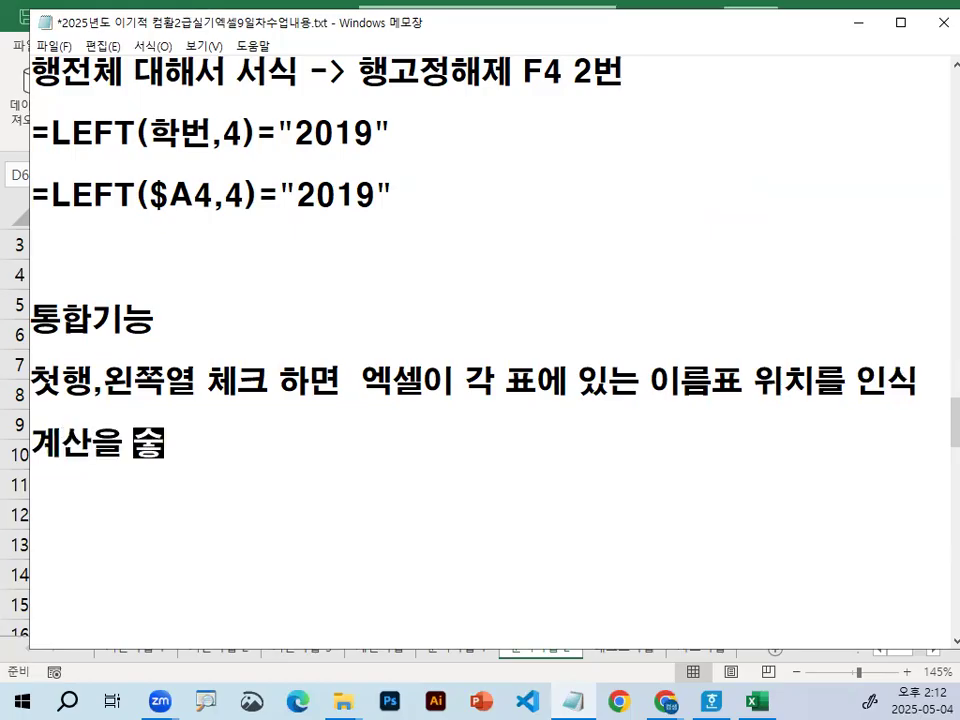
type("-> 집ㄱ")
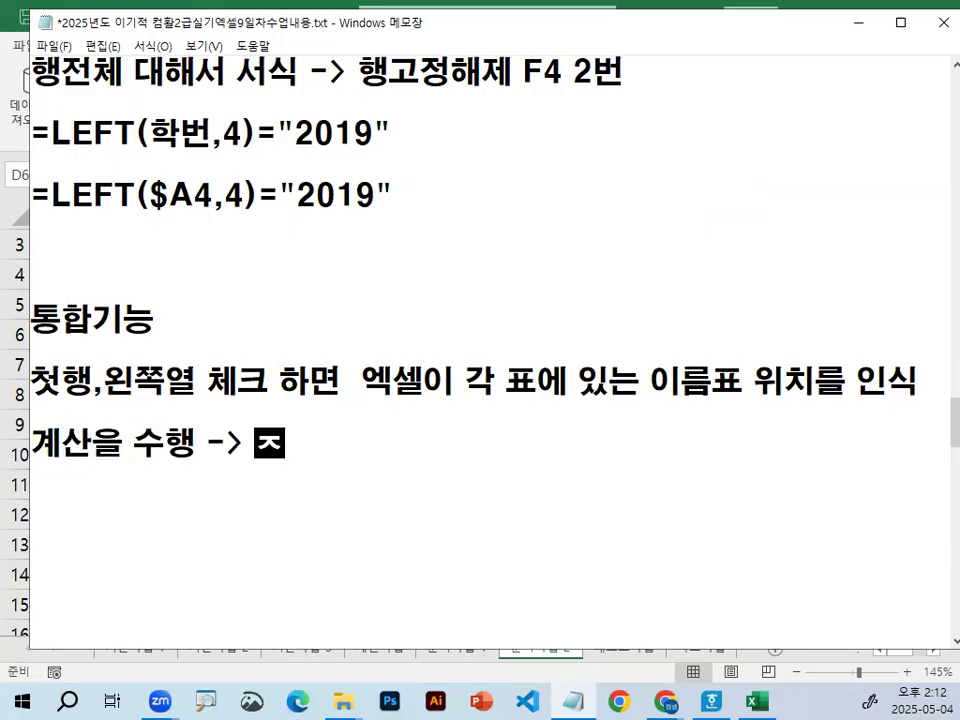
type("할 표")
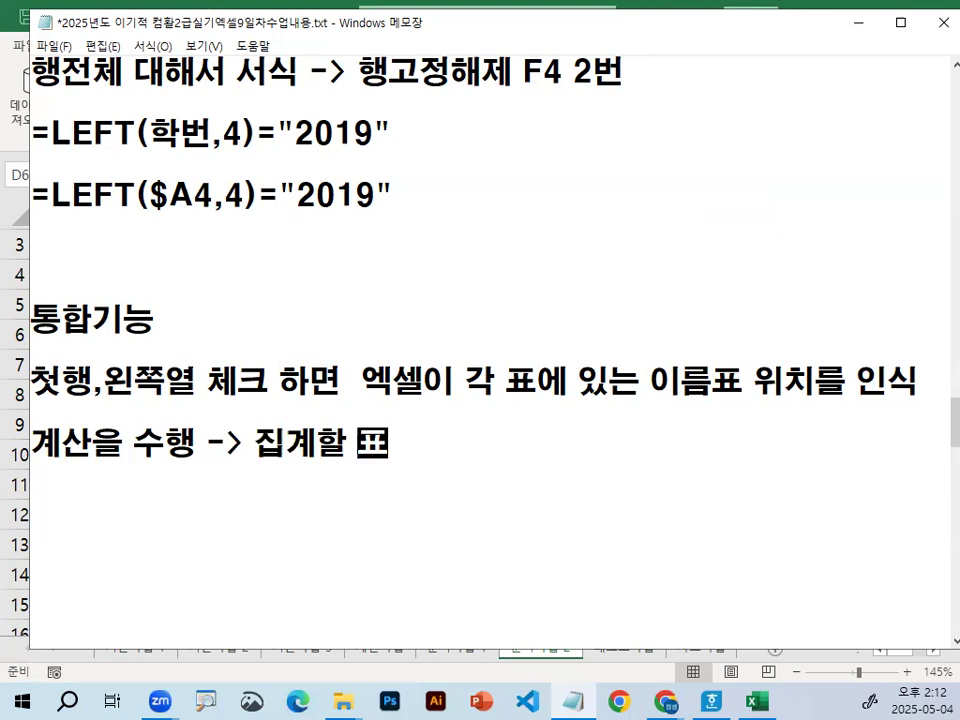
type("에도 이름표")
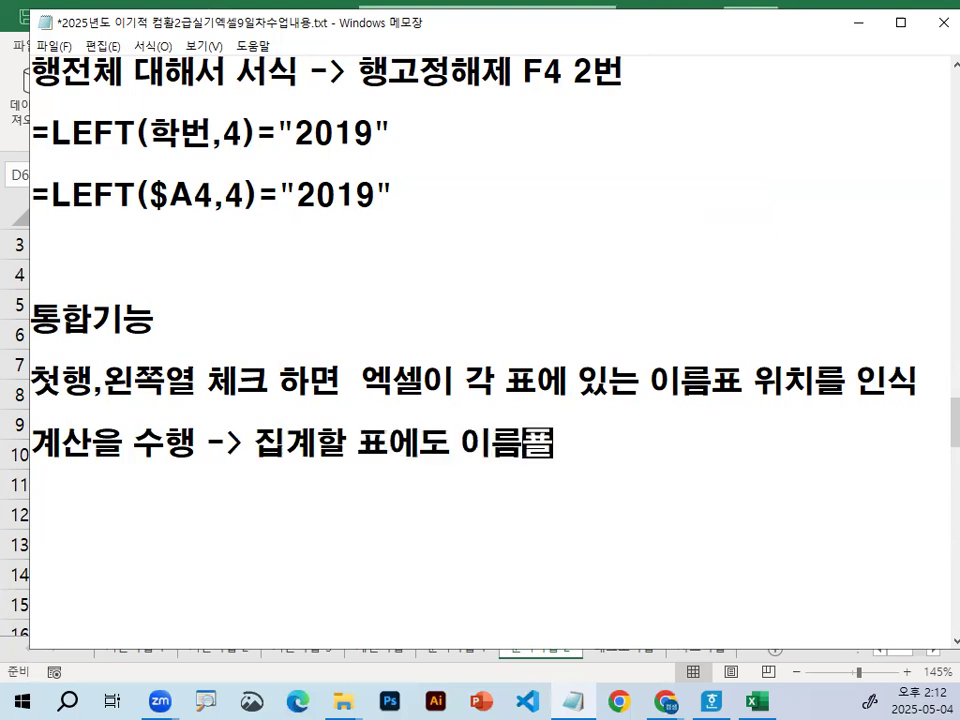
type("를 보고 정확")
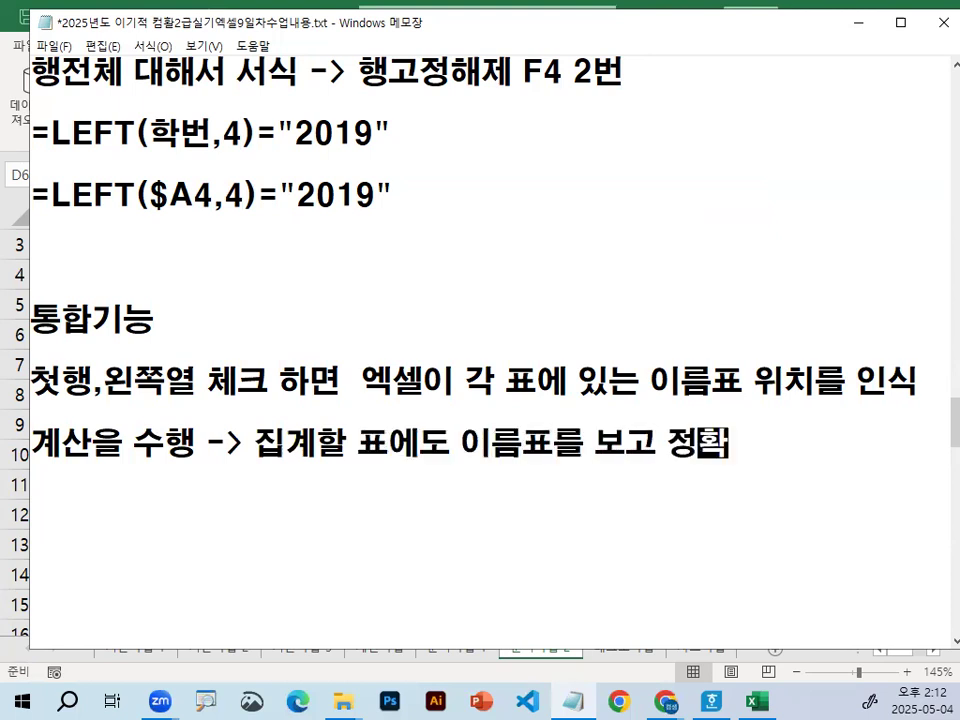
type("히 통")
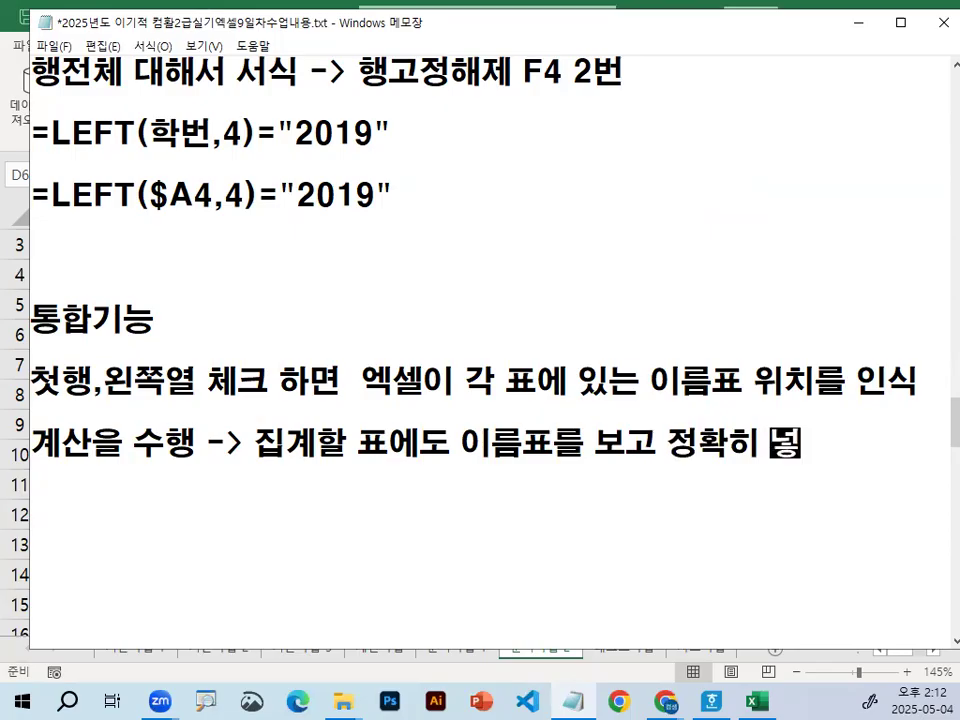
type("어줌")
key("Return")
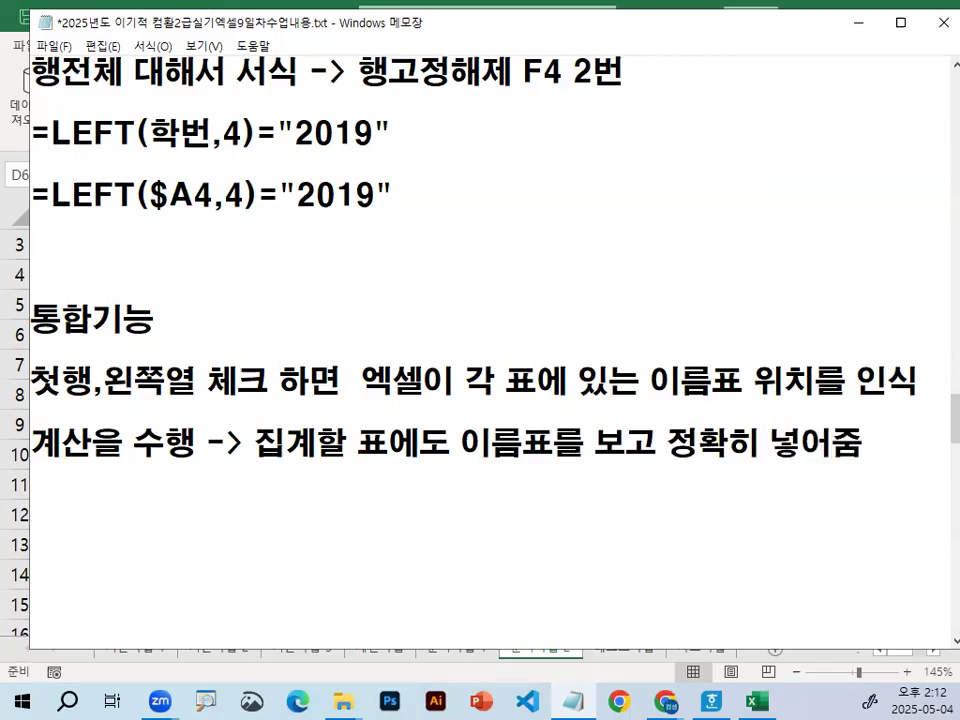
Step: Return to the Excel workbook and review the label options in the 통합 settings again without applying them
left_click_drag(26, 410, 337, 410)
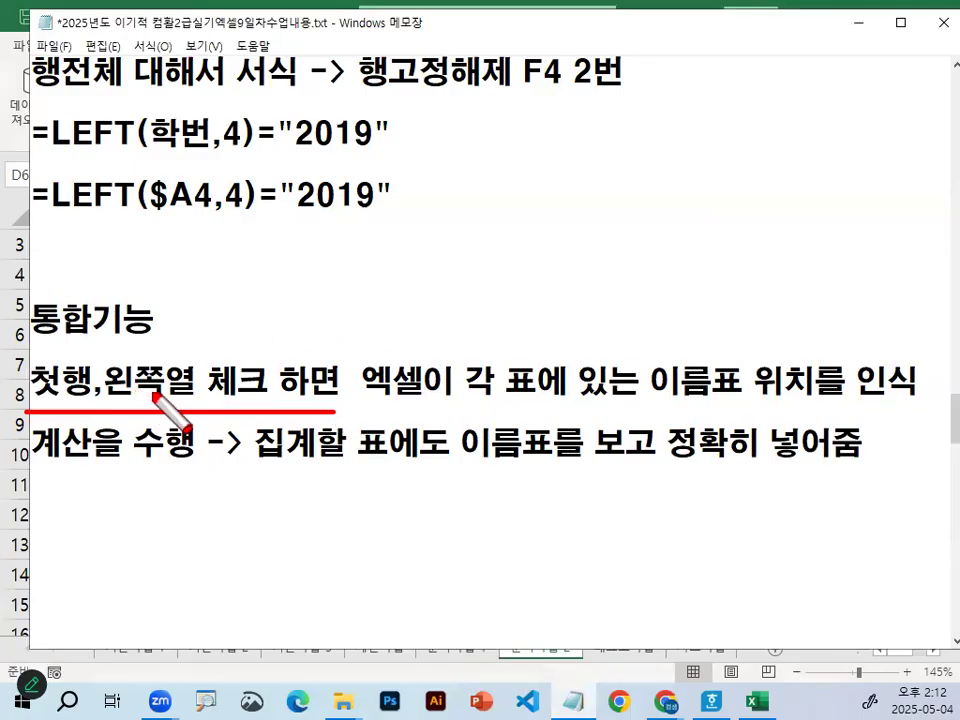
key("Escape")
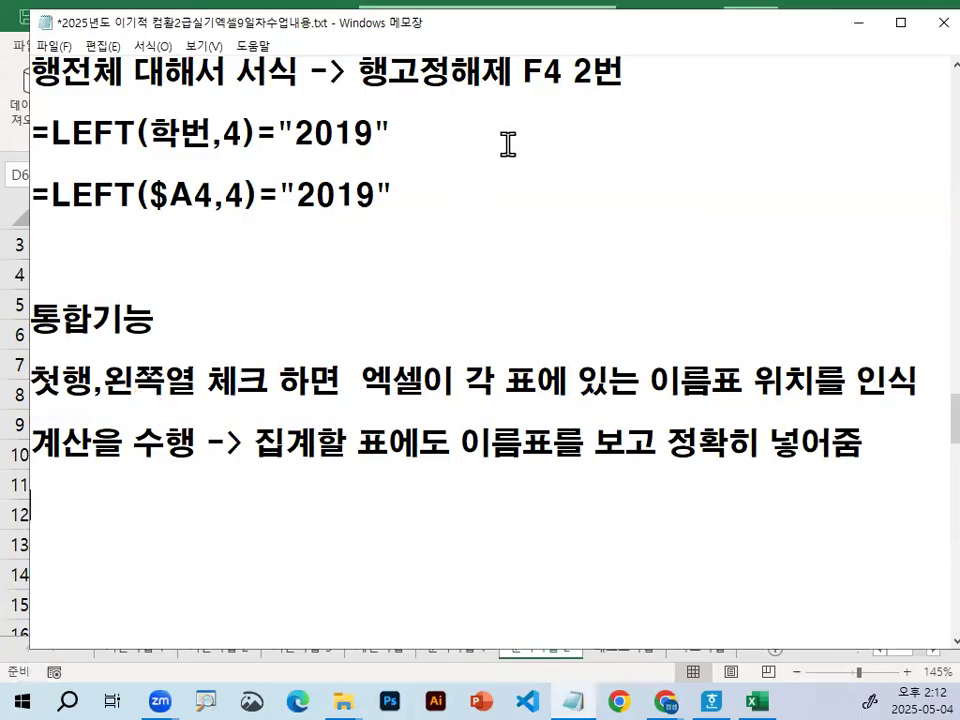
left_click(860, 30)
left_click(293, 364)
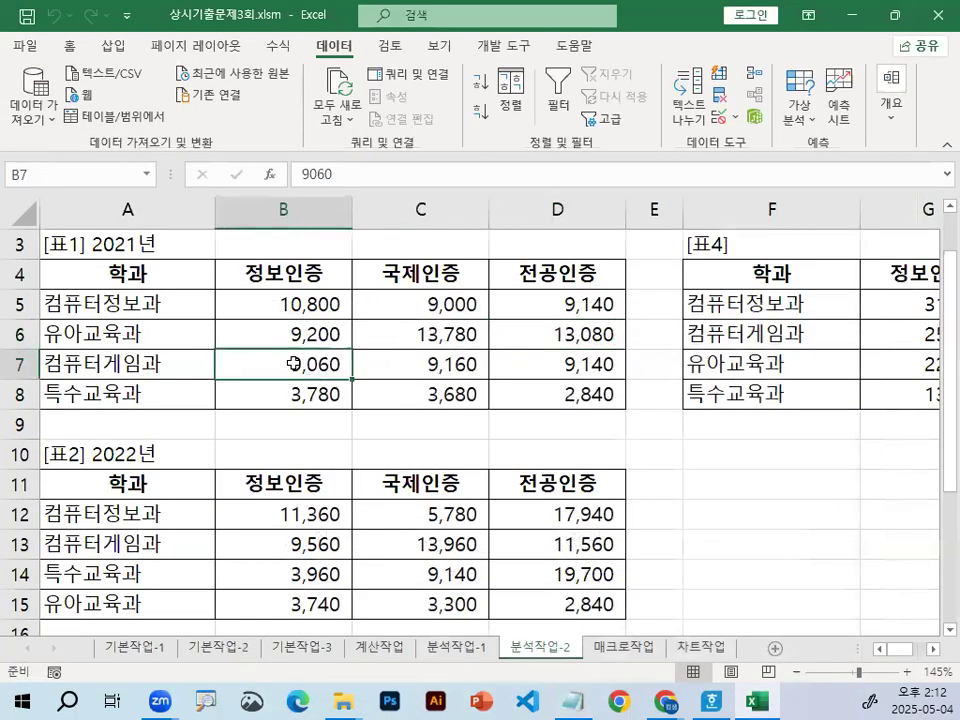
left_click(194, 312)
left_click(763, 76)
mouse_move(602, 425)
left_mouse_down()
mouse_move(492, 414)
mouse_move(619, 430)
mouse_move(620, 396)
mouse_move(617, 461)
left_mouse_up()
key("Escape")
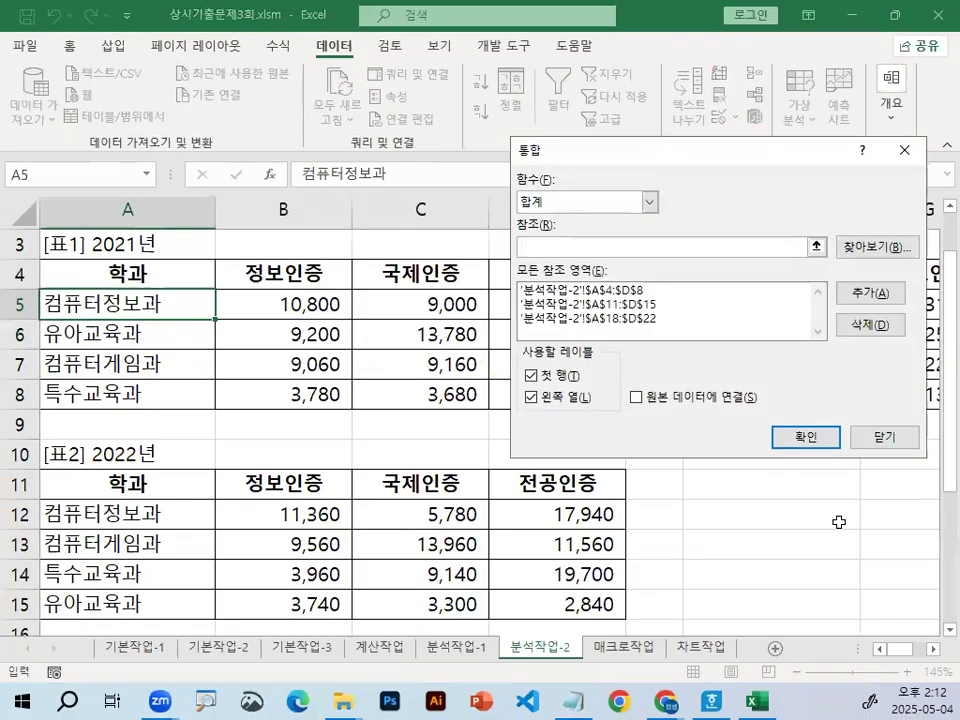
left_click(887, 438)
Step: Leave 분석작업-2 and open the 매크로작업 sheet with the 소양직무인증점수 table
left_click(771, 488)
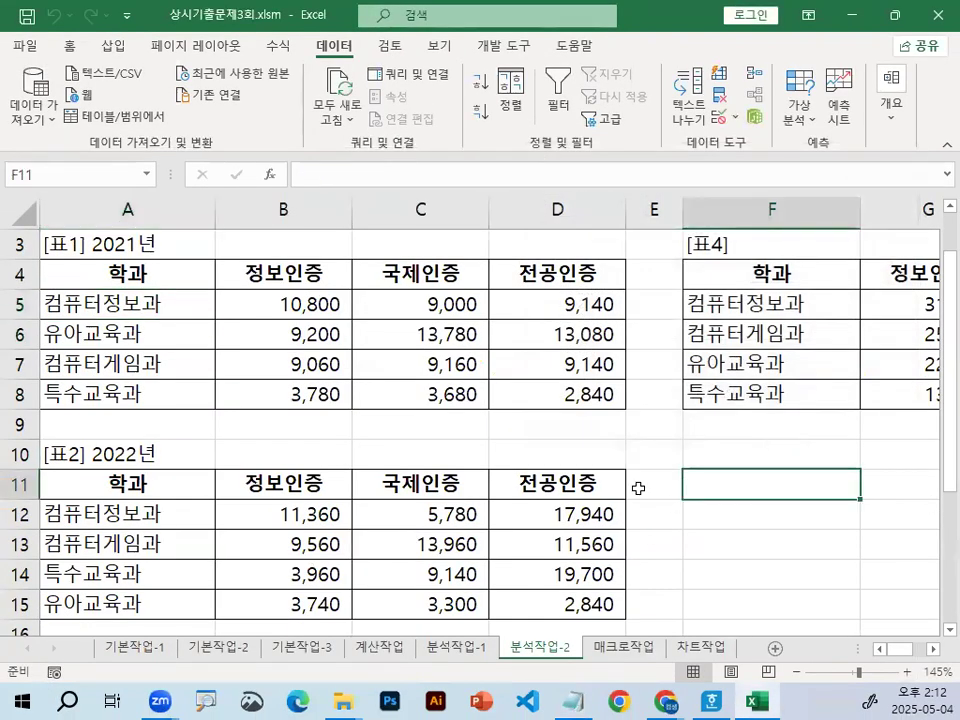
left_click(638, 484)
left_click(803, 476)
left_click(623, 648)
left_click(672, 338)
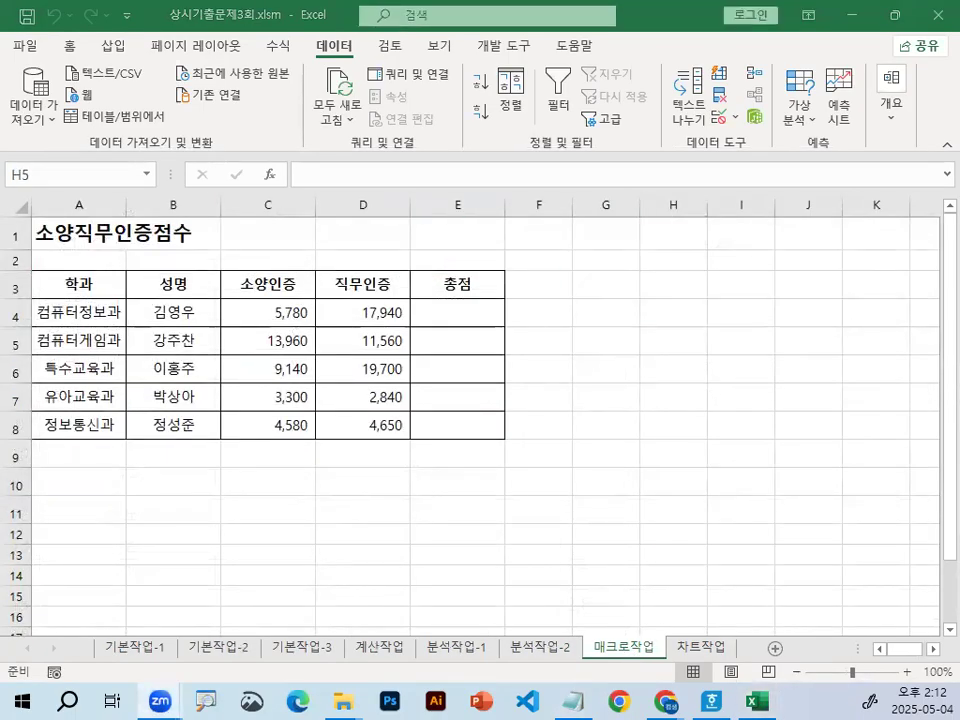
left_click(690, 345)
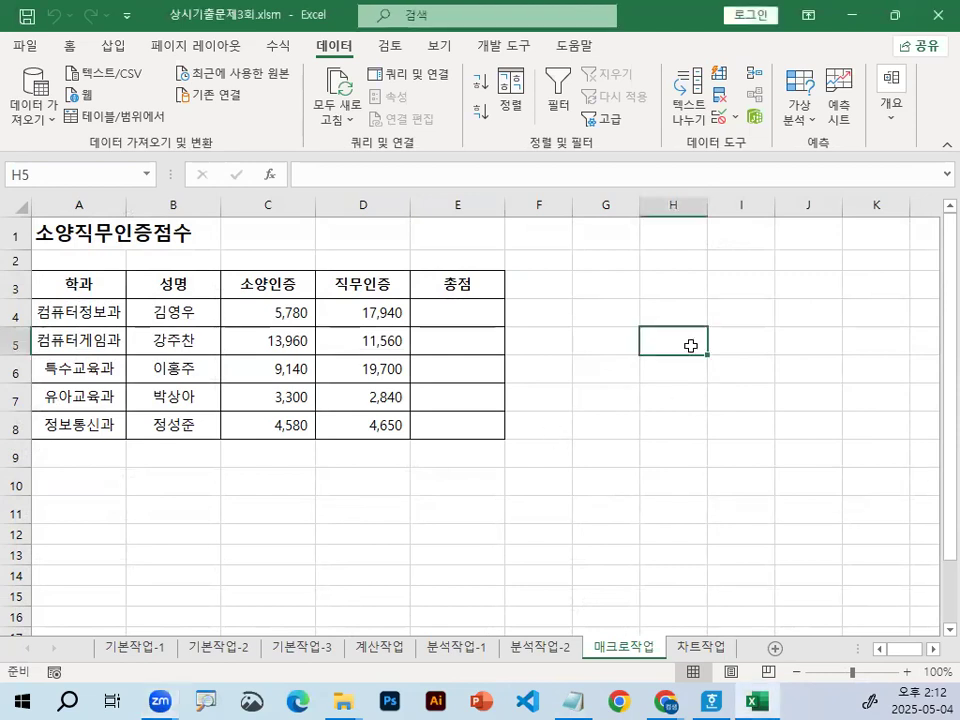
left_click(600, 312)
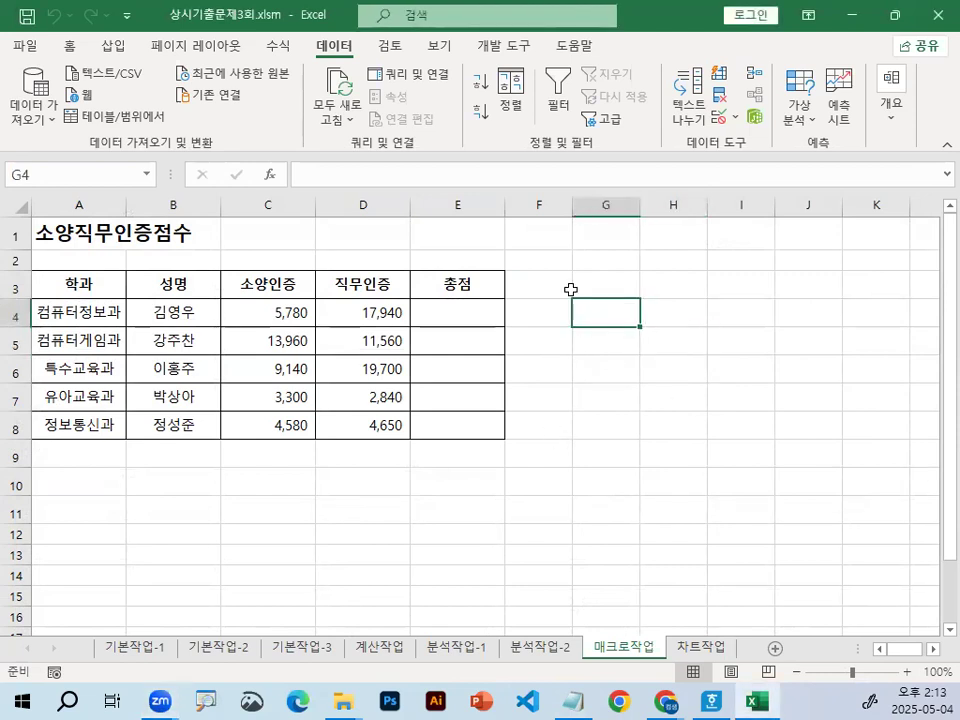
left_click(545, 285)
left_click(628, 283)
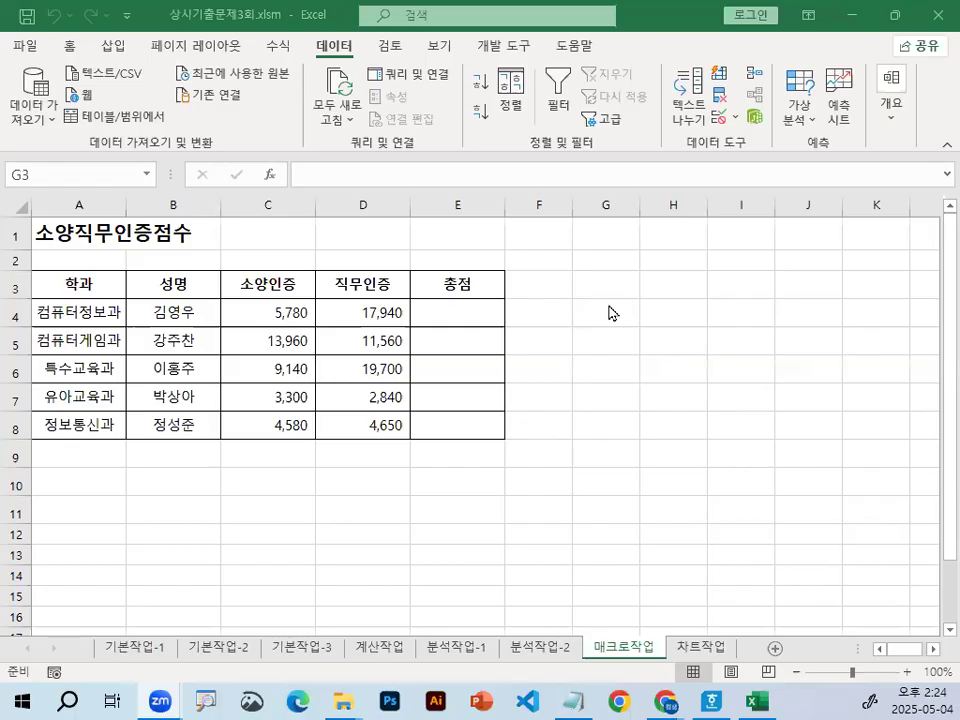
left_click(676, 305)
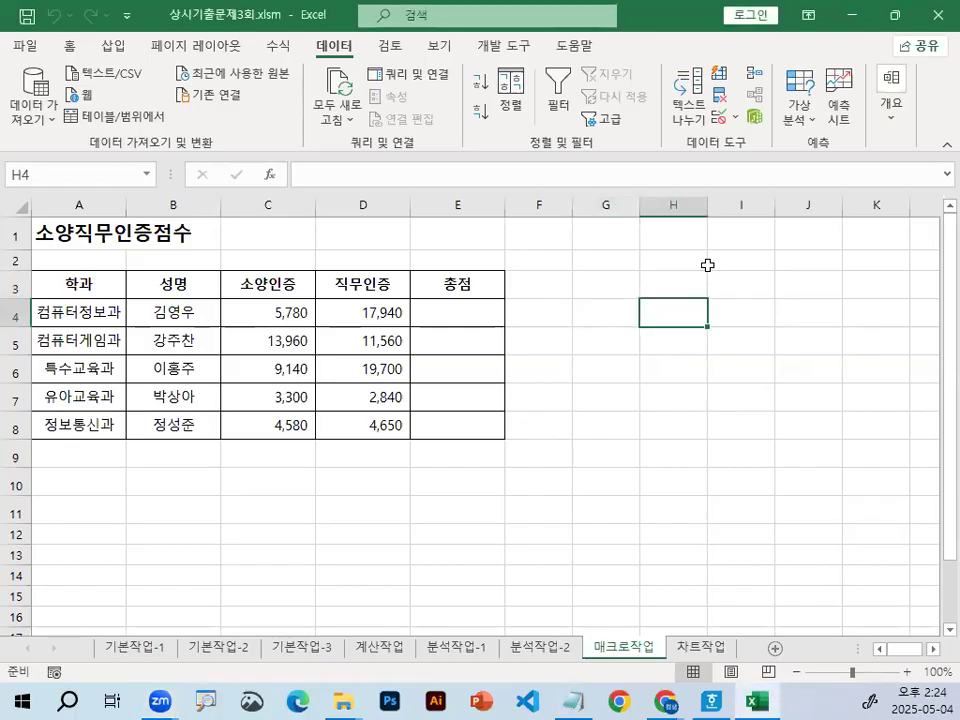
Step: Fill the header cells A3:E3 of the 소양직무인증점수 table with the standard yellow colour
left_click_drag(51, 291, 430, 283)
left_click(72, 47)
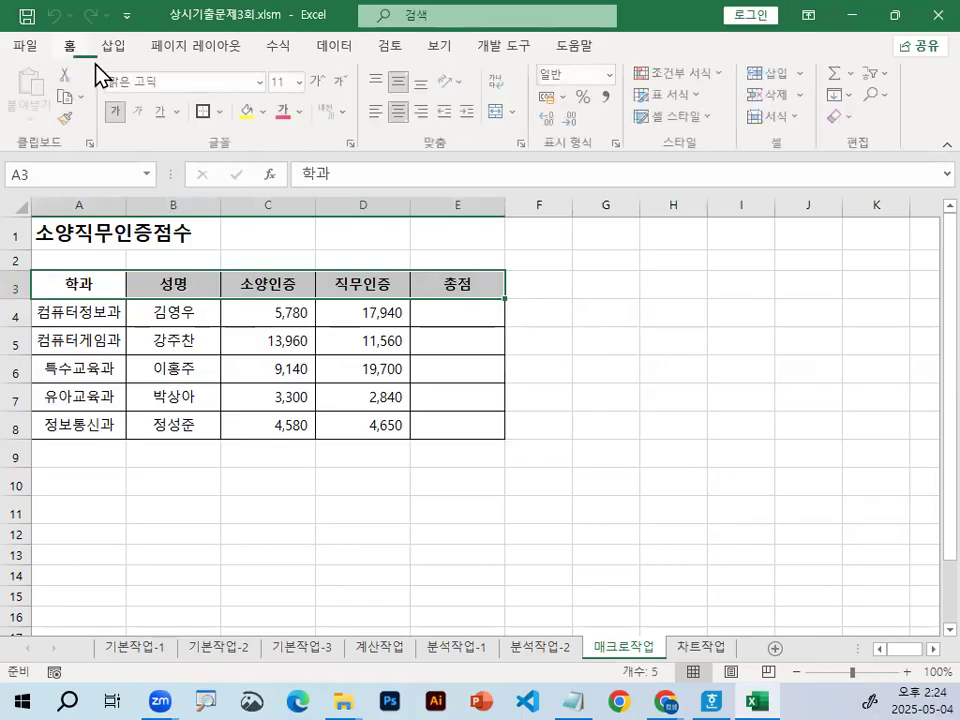
key("ctrl+1")
left_click_drag(288, 118, 309, 183)
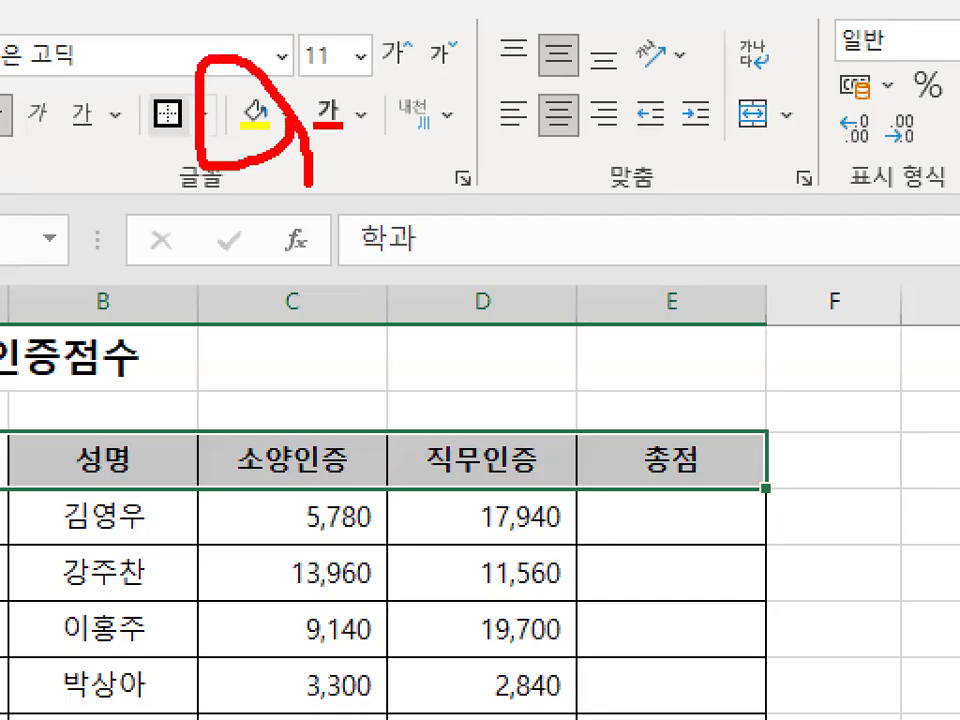
key("Escape")
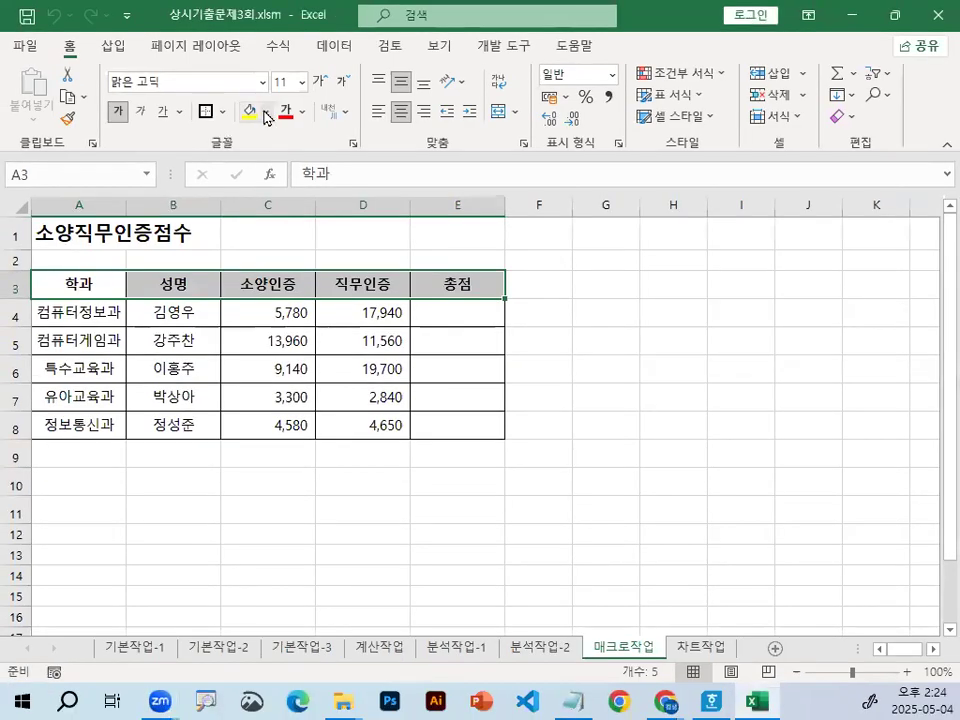
left_click(267, 117)
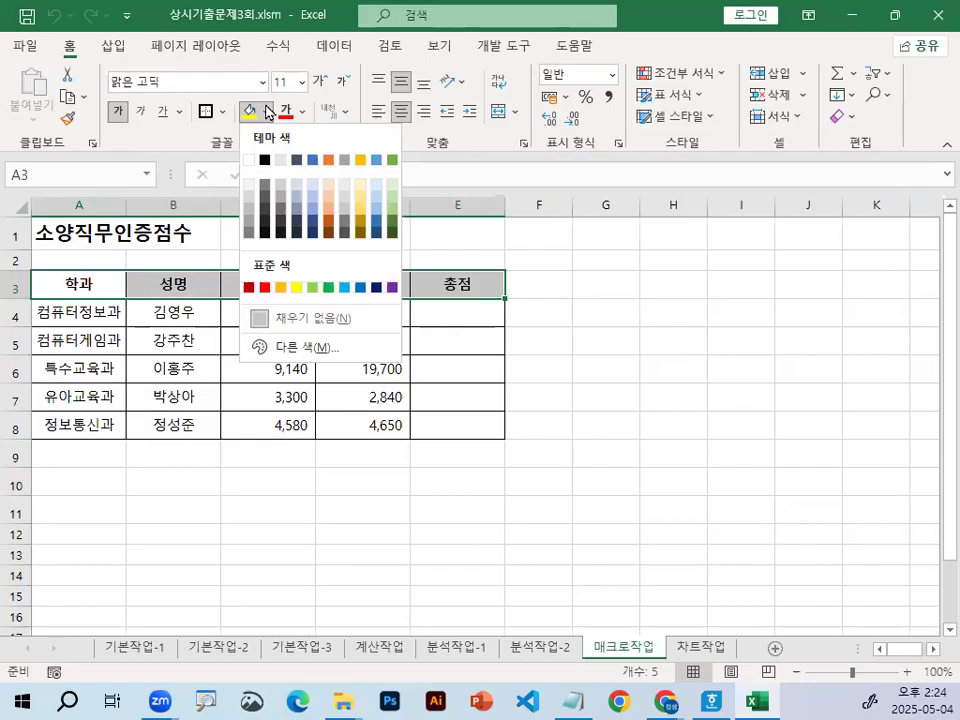
left_click(296, 287)
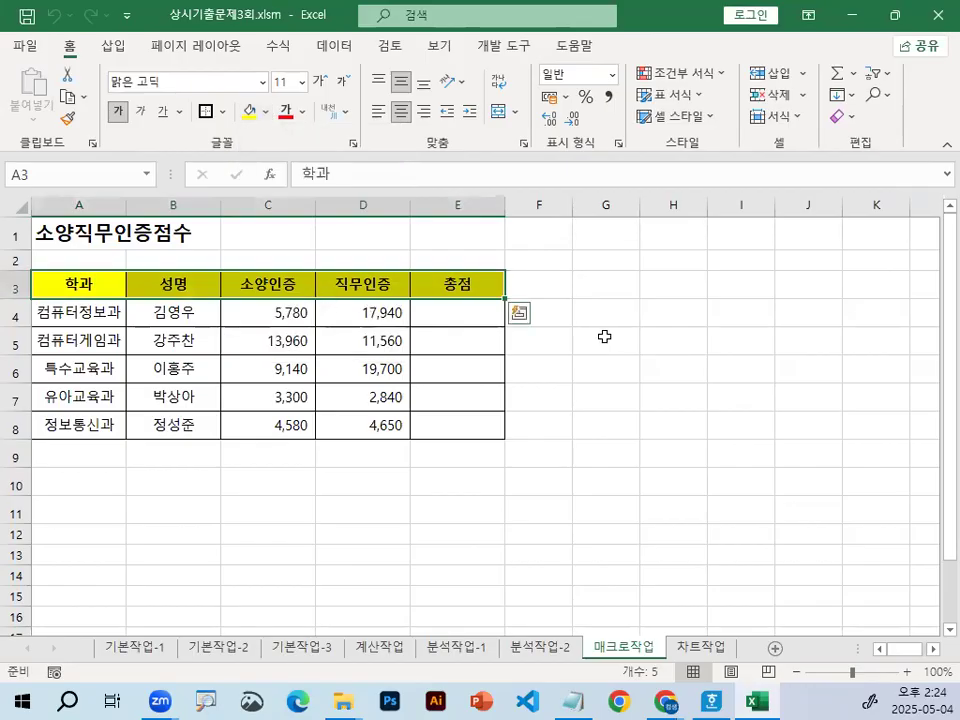
left_click(620, 339)
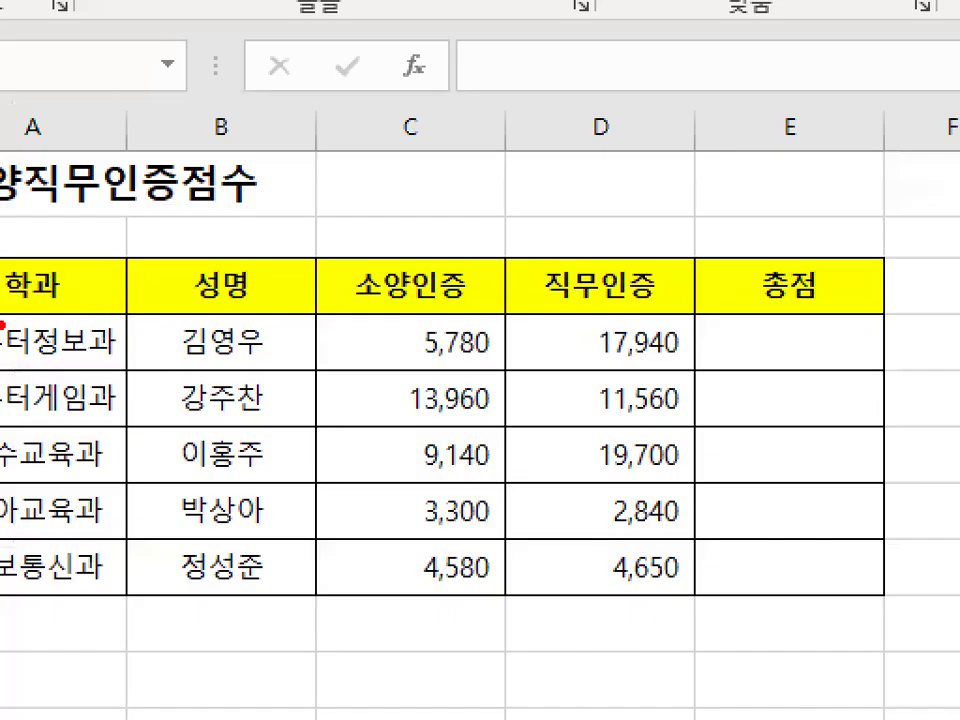
mouse_move(3, 325)
left_mouse_down()
mouse_move(746, 330)
mouse_move(765, 321)
left_mouse_up()
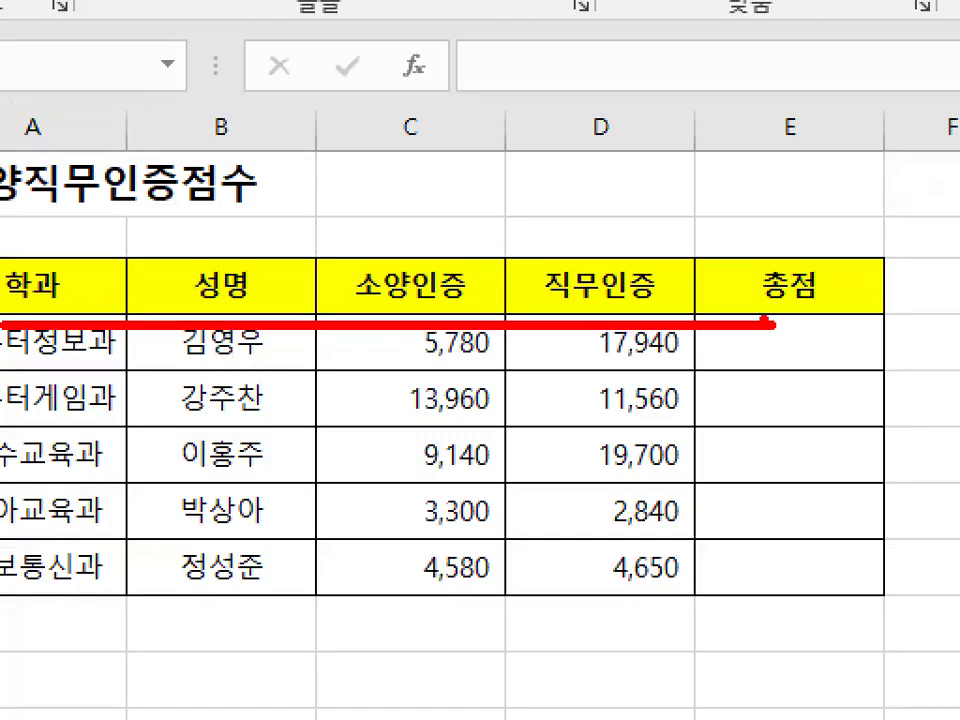
mouse_move(728, 376)
left_mouse_down()
mouse_move(934, 418)
mouse_move(919, 420)
left_mouse_up()
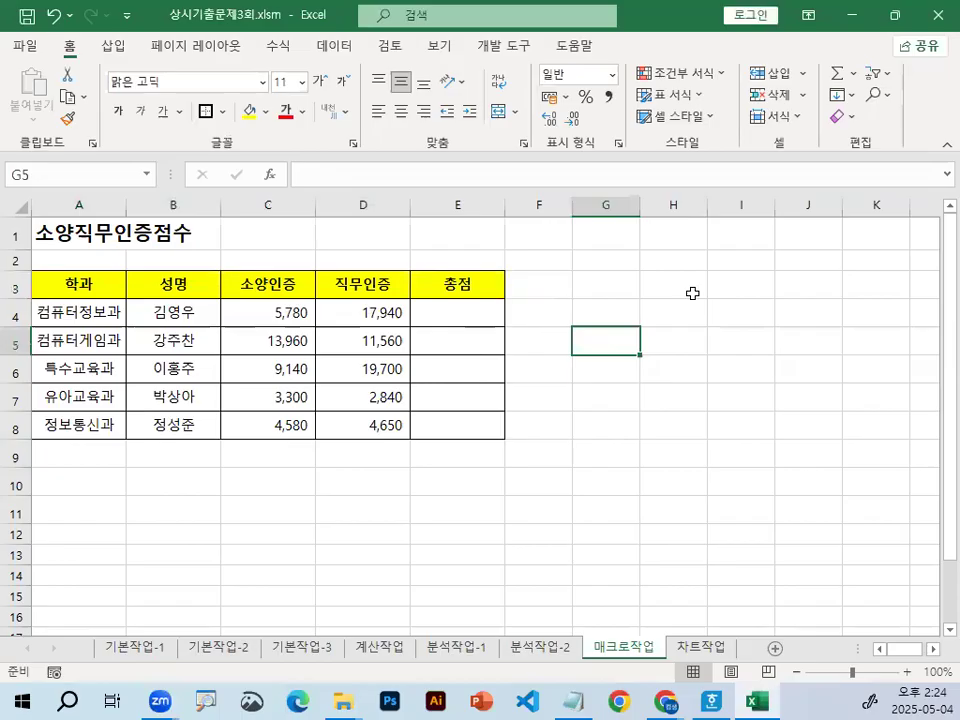
Step: Remove the fill colour from the header cells A3:E3 and leave an empty cell outside the table selected
left_click(592, 256)
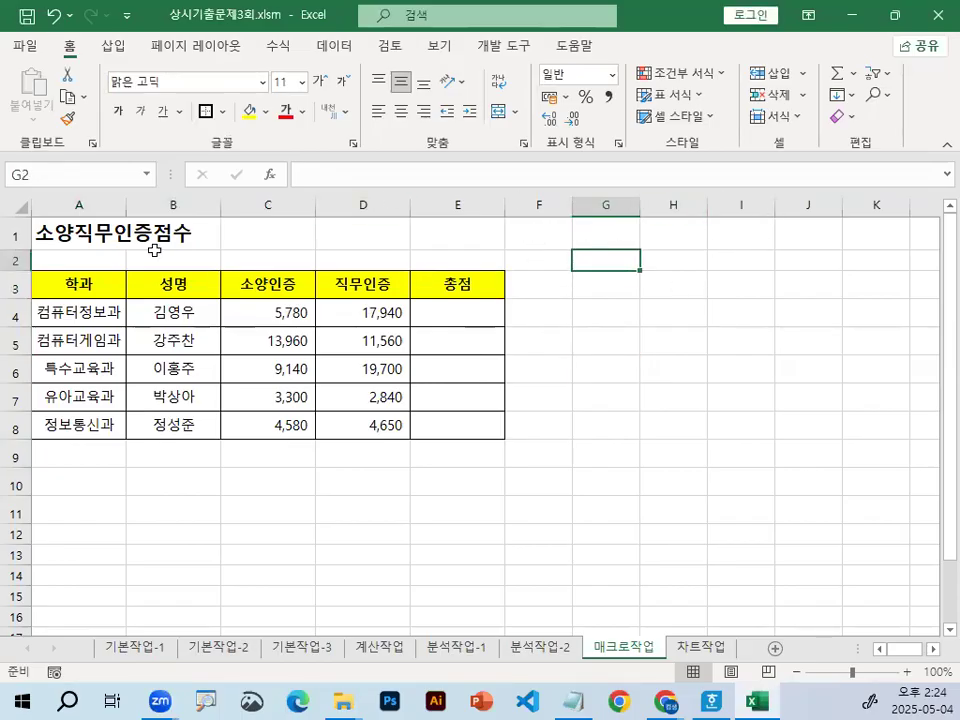
left_click_drag(77, 285, 443, 285)
left_click(264, 111)
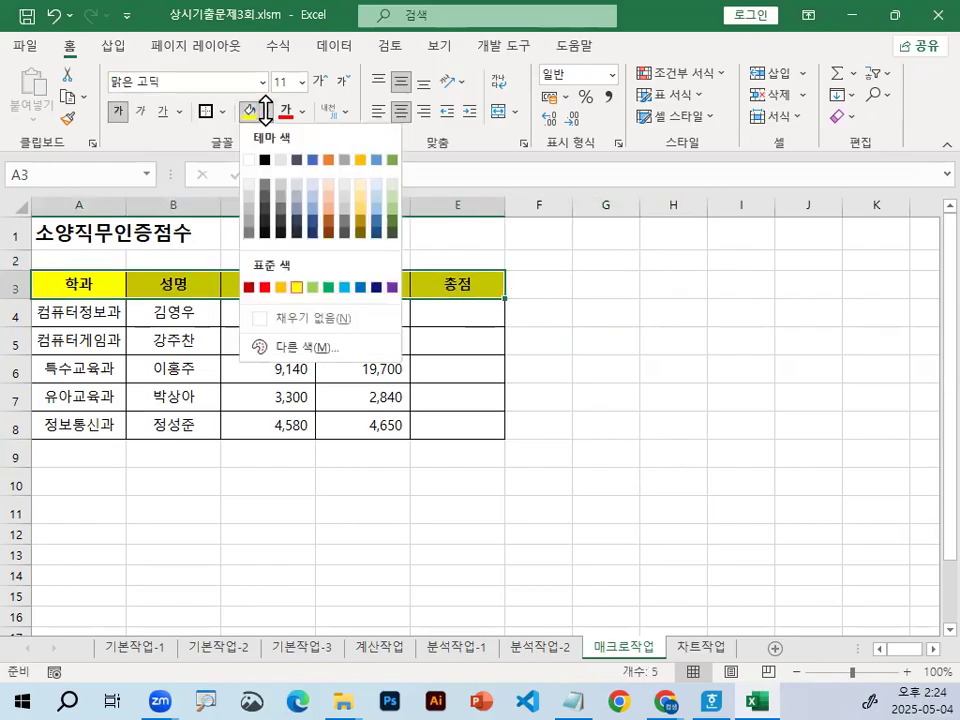
left_click(305, 320)
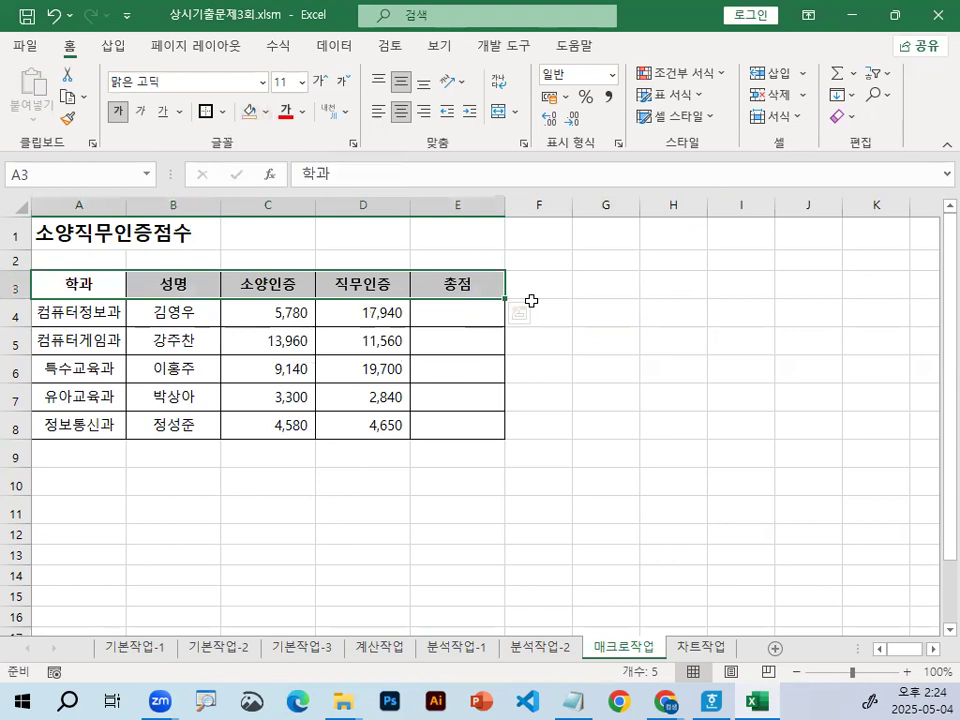
left_click(797, 303)
left_click_drag(80, 284, 470, 276)
left_click(265, 119)
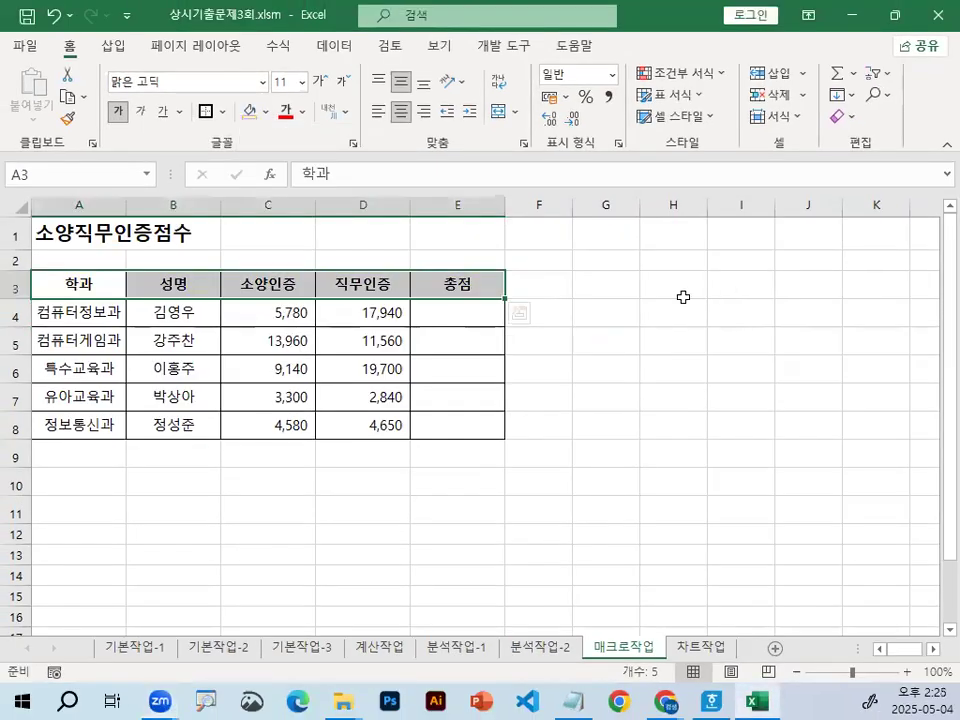
left_click(659, 303)
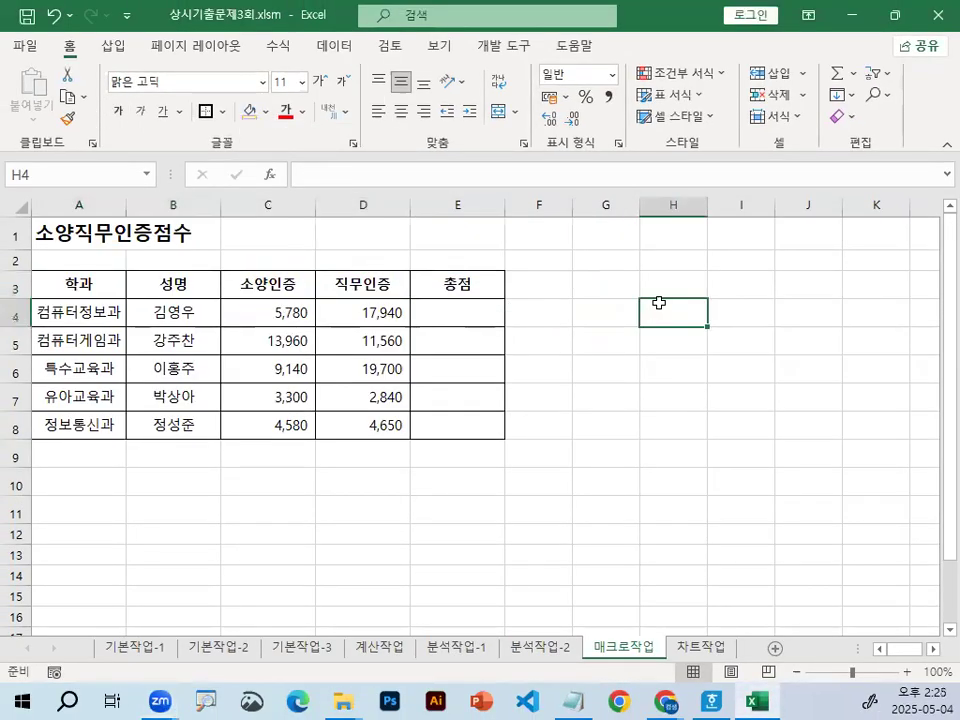
left_click(672, 284)
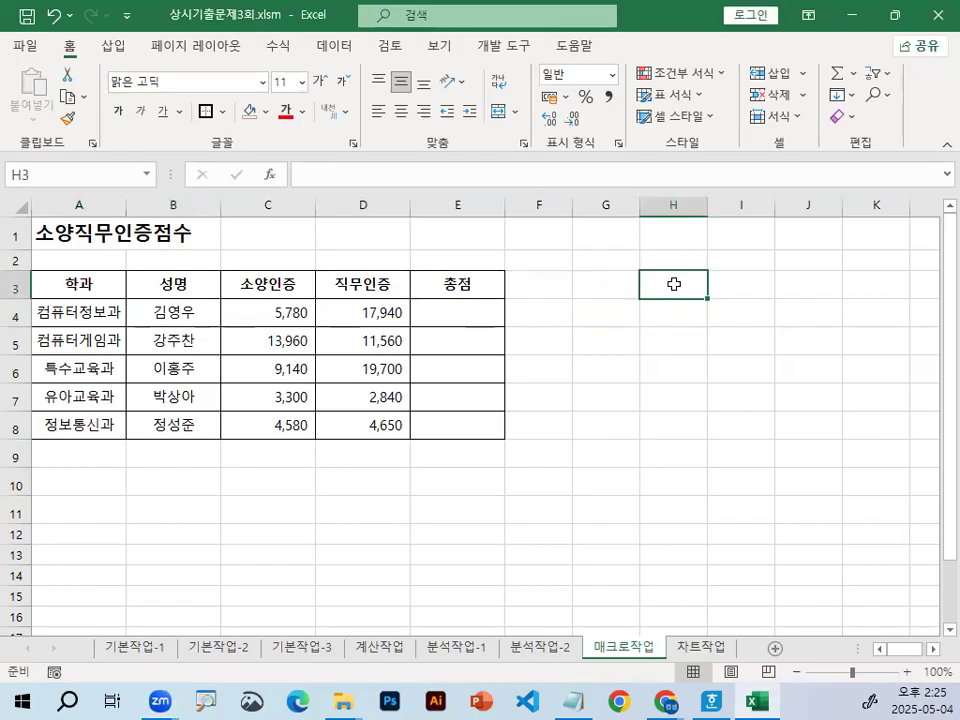
Step: Start recording a new macro named 채우기, stored in 현재 통합 문서
left_click(514, 50)
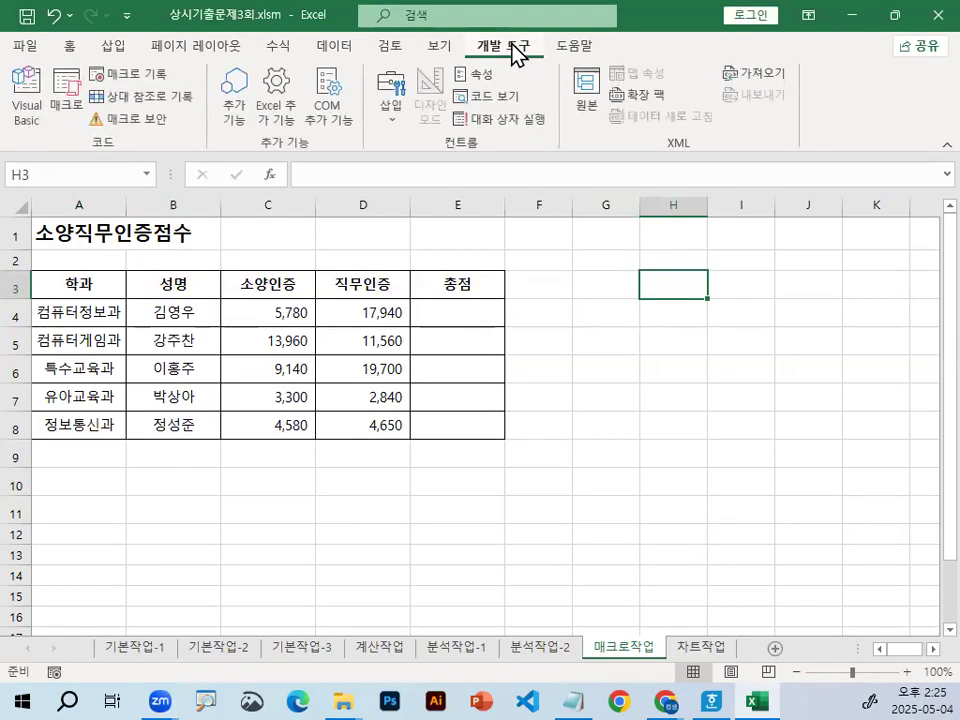
left_click(137, 74)
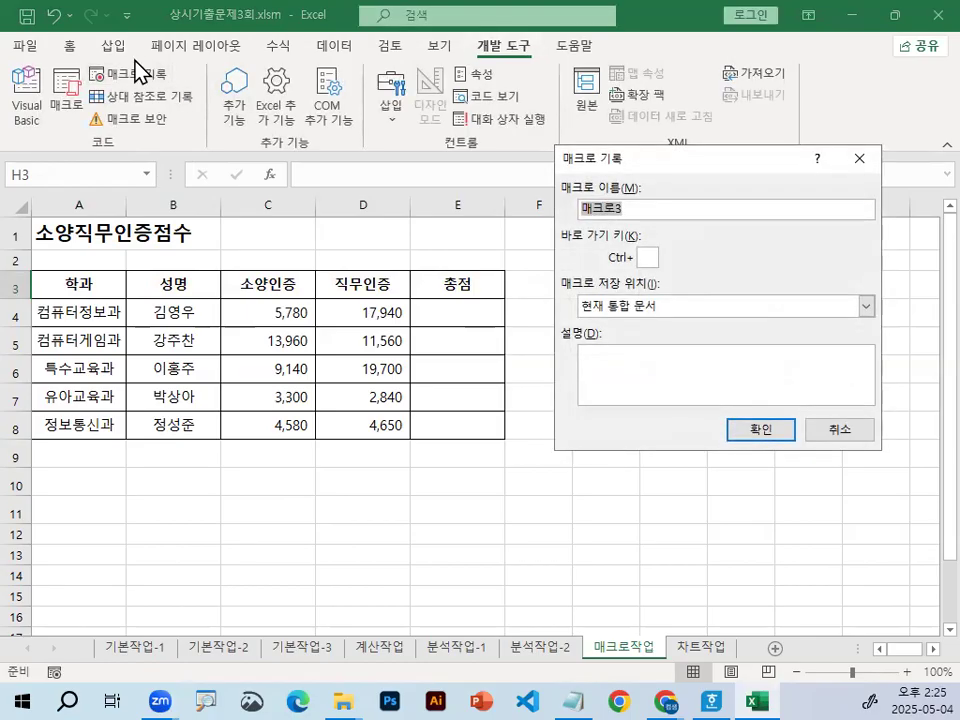
type("COD")
key("BackSpace")
key("BackSpace")
key("BackSpace")
type("채우기")
key("Return")
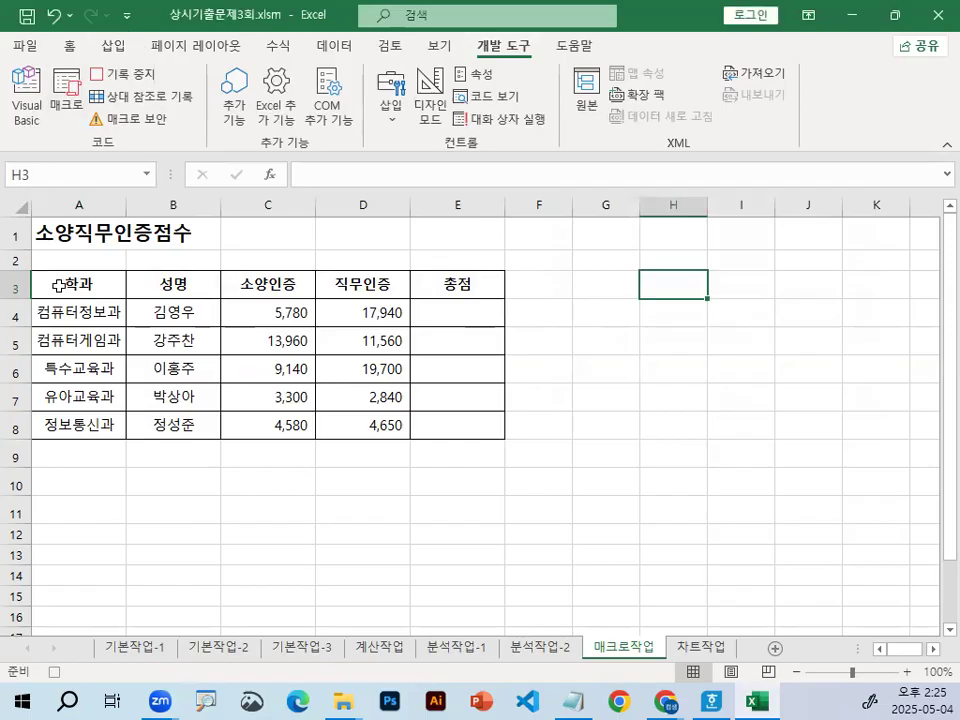
Step: Record filling the header cells A3:E3 with standard yellow, deselect them, and stop the macro recording
left_click_drag(62, 285, 445, 290)
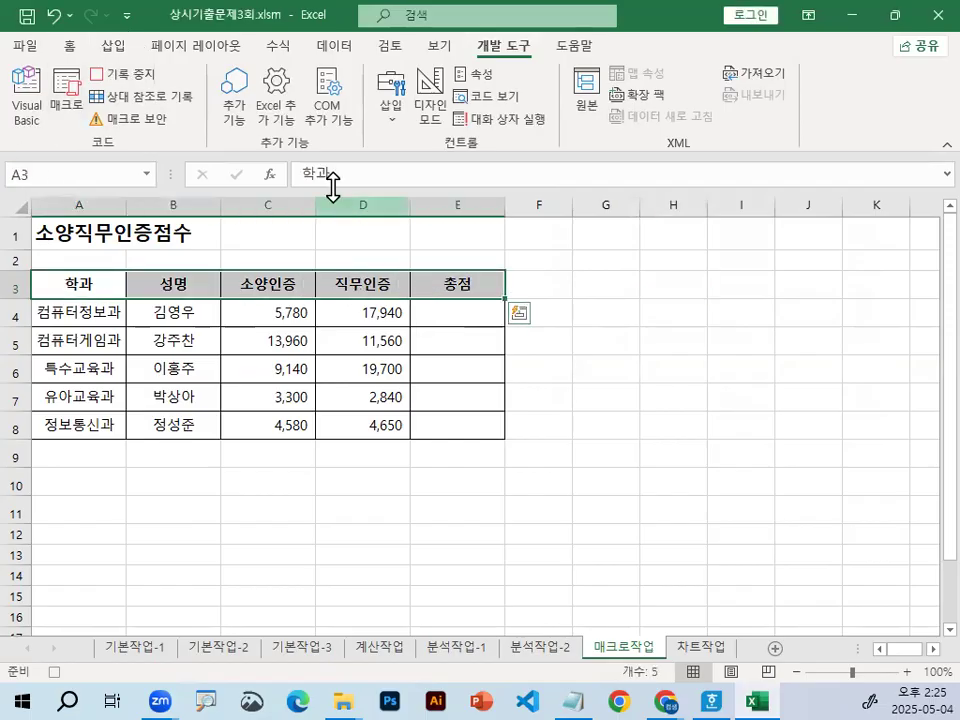
left_click(70, 46)
key("ctrl+1")
left_click(273, 92)
mouse_move(227, 207)
left_mouse_down()
mouse_move(136, 210)
mouse_move(222, 212)
left_mouse_up()
mouse_move(283, 128)
left_mouse_down()
mouse_move(262, 156)
mouse_move(240, 88)
mouse_move(300, 145)
left_mouse_up()
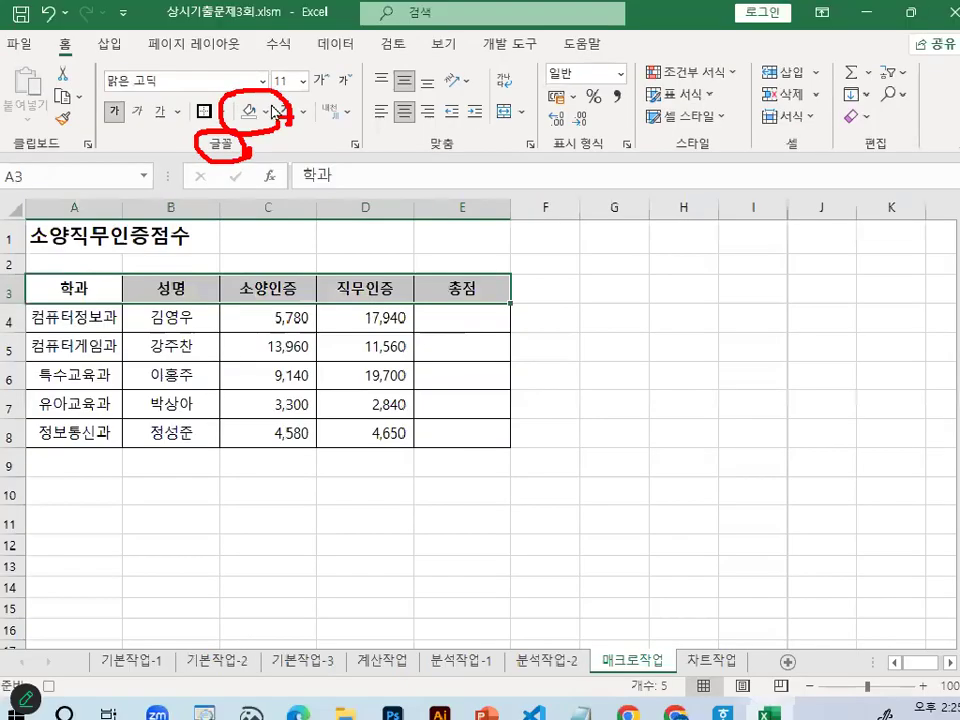
key("Escape")
left_click(266, 111)
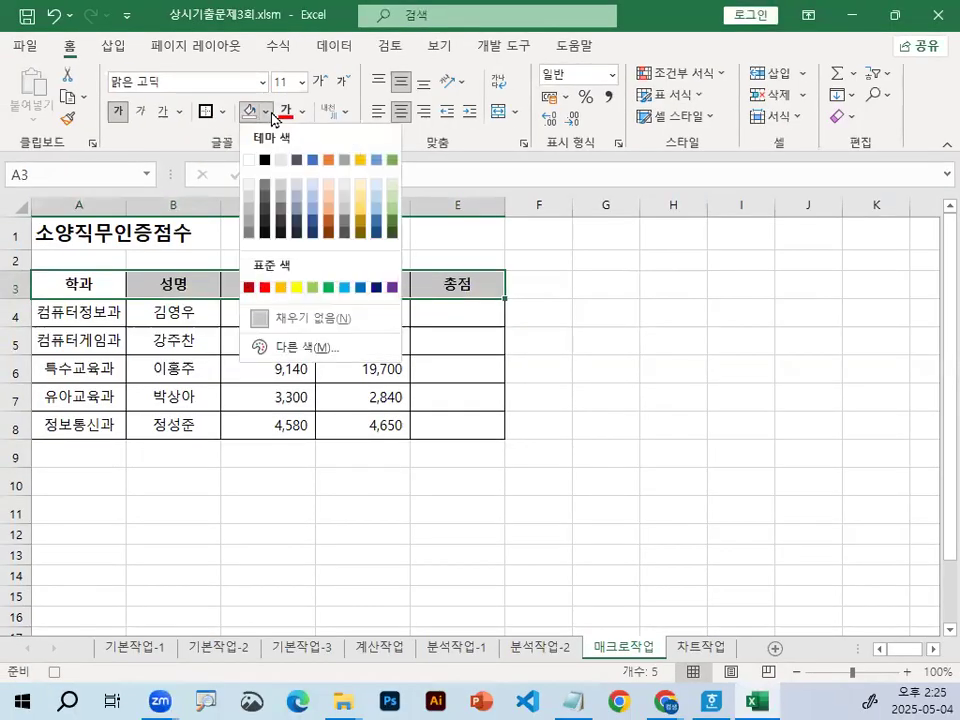
left_click(297, 287)
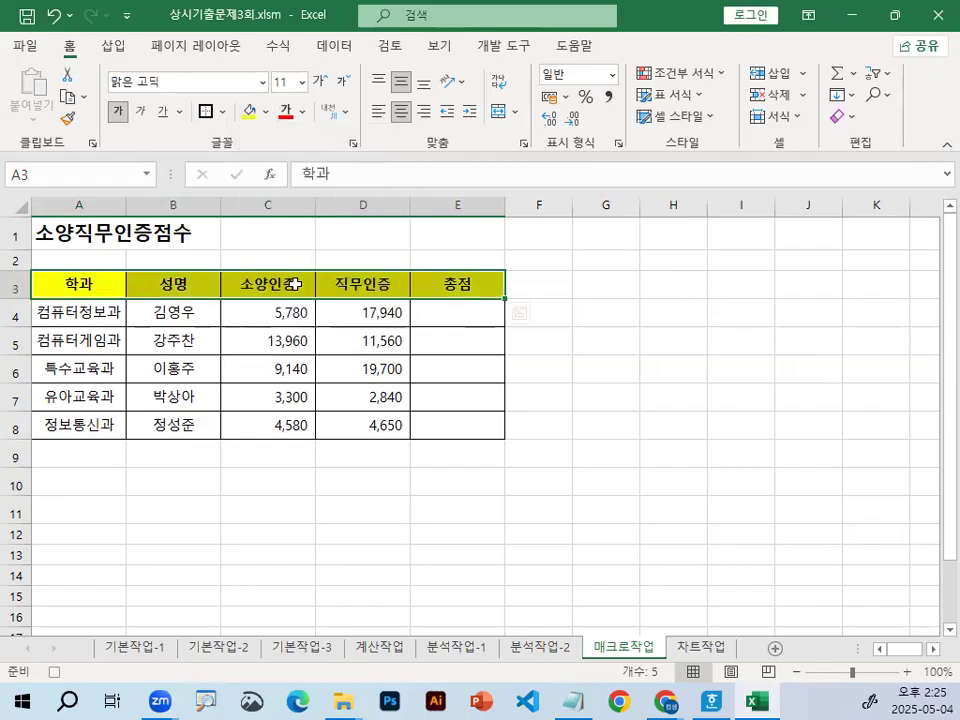
left_click(683, 323)
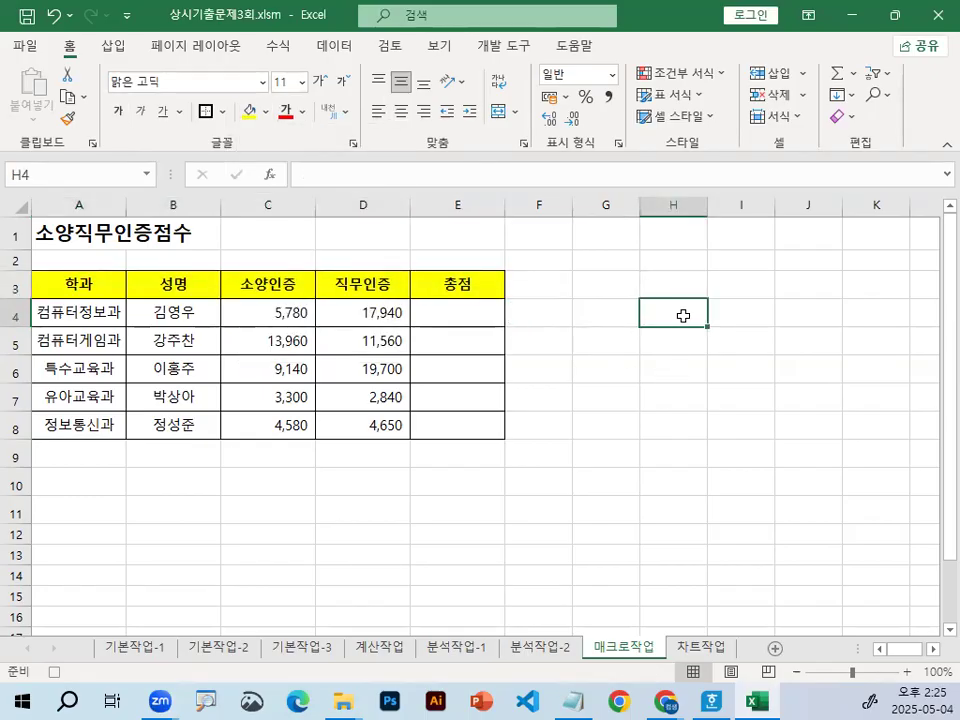
left_click(514, 48)
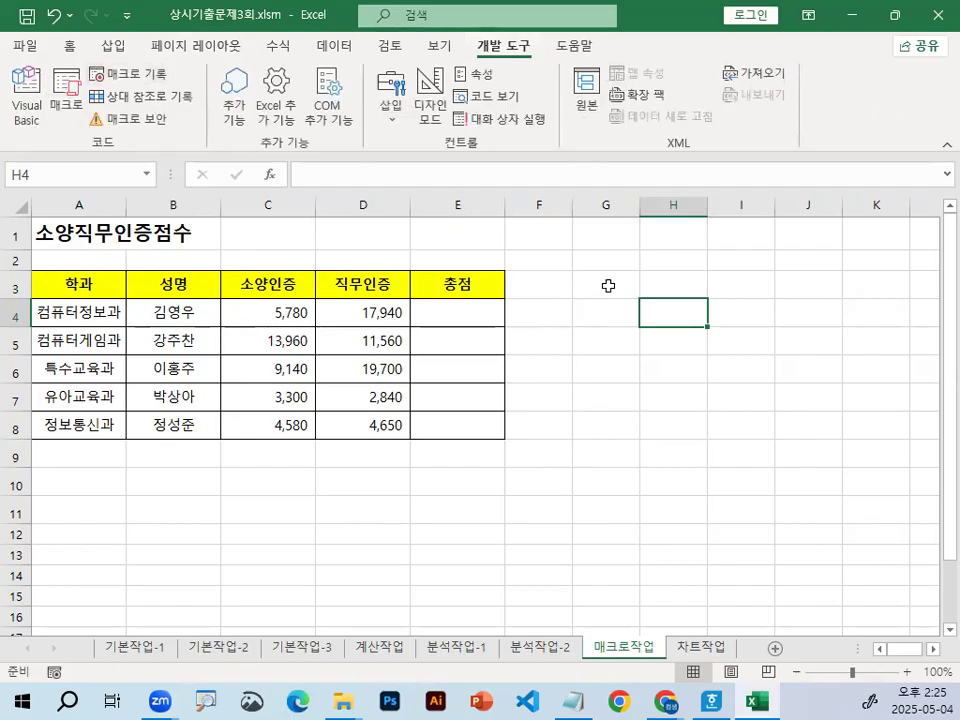
left_click(664, 350)
left_click(646, 284)
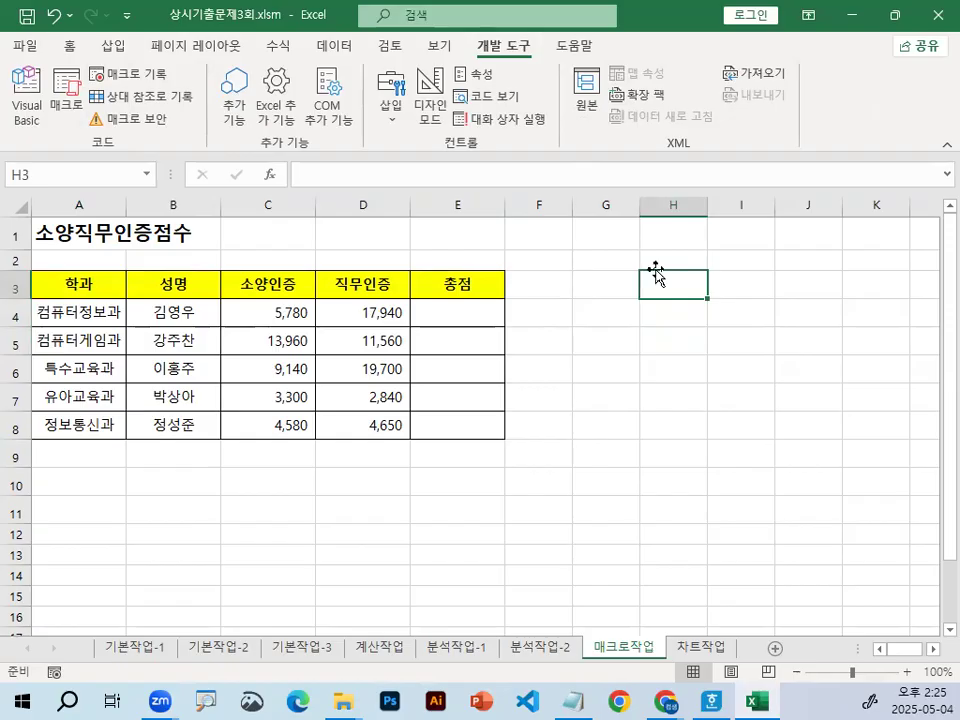
left_click(617, 396)
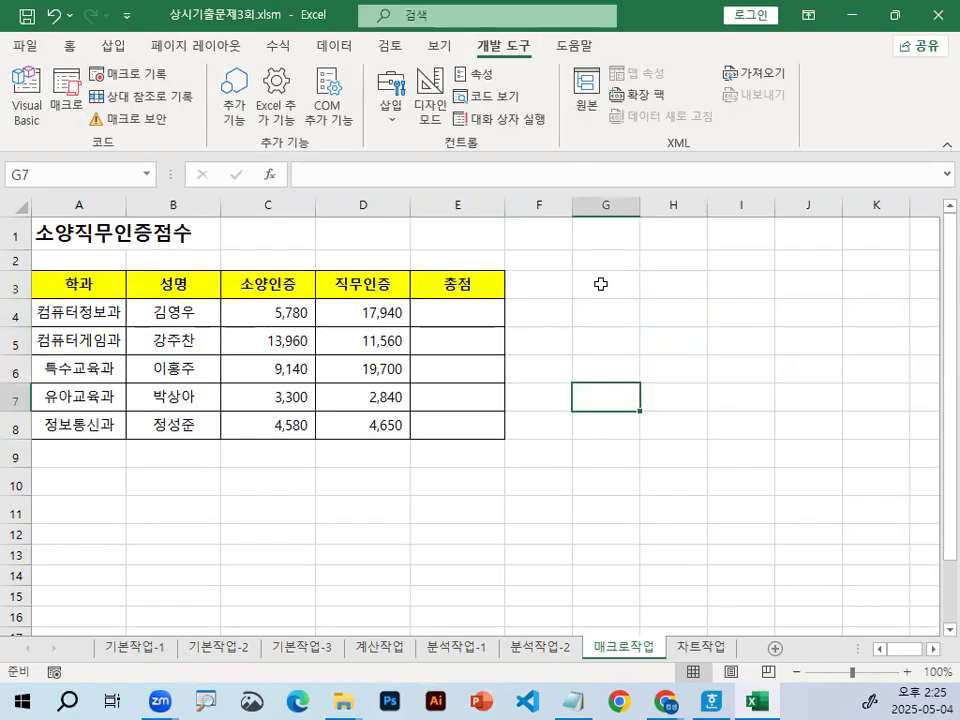
left_click(609, 366)
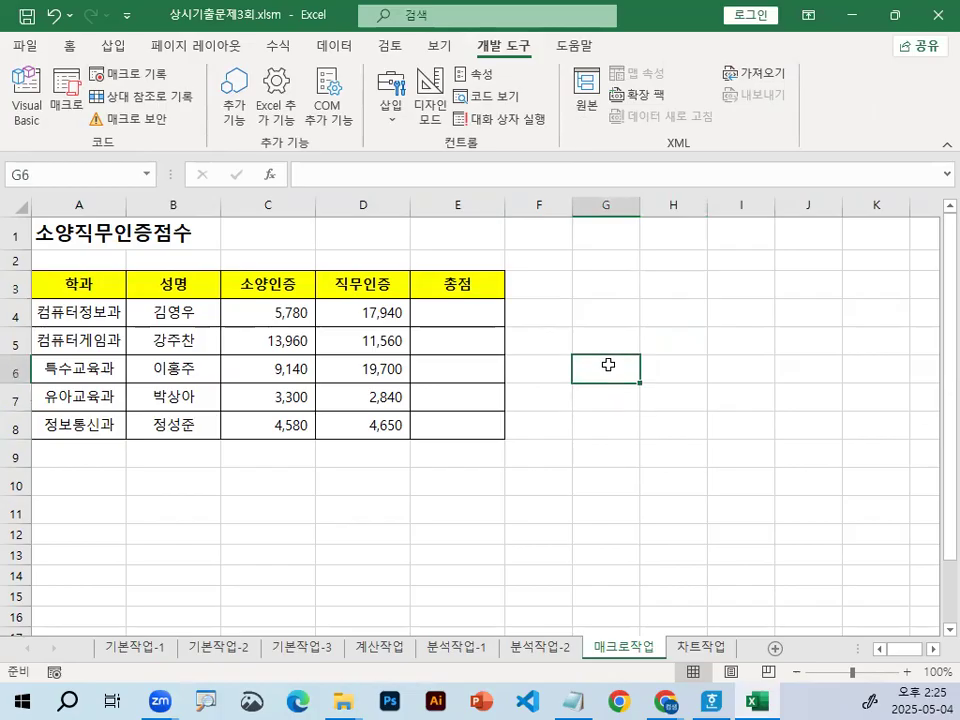
Step: Draw a 빗면 (bevel) basic shape covering cells G6:H7 and label it 채우기
left_click(113, 46)
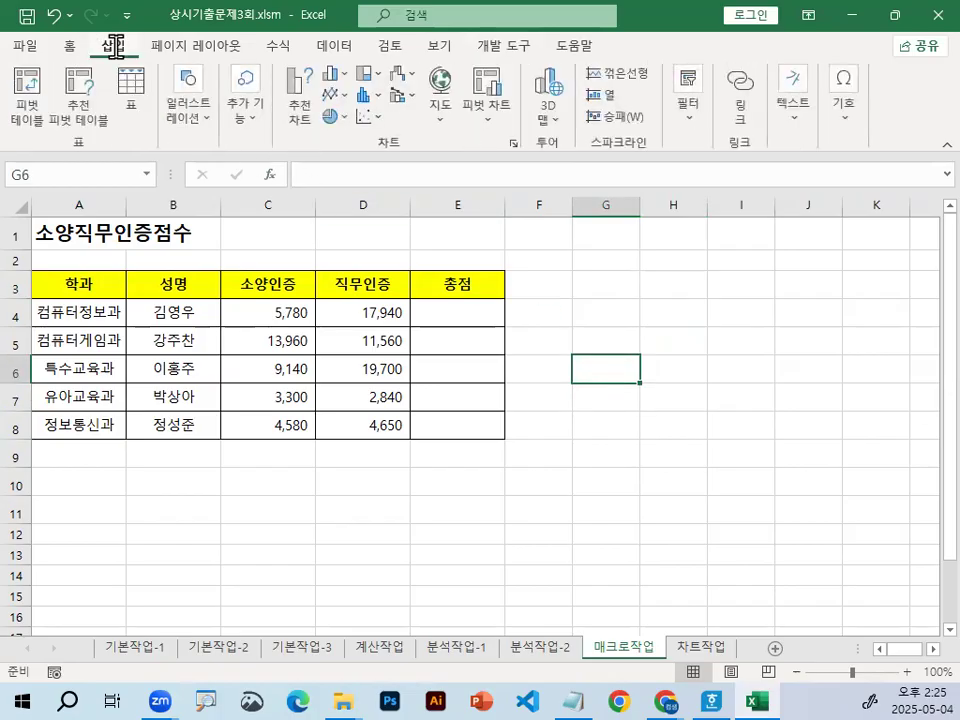
left_click(197, 121)
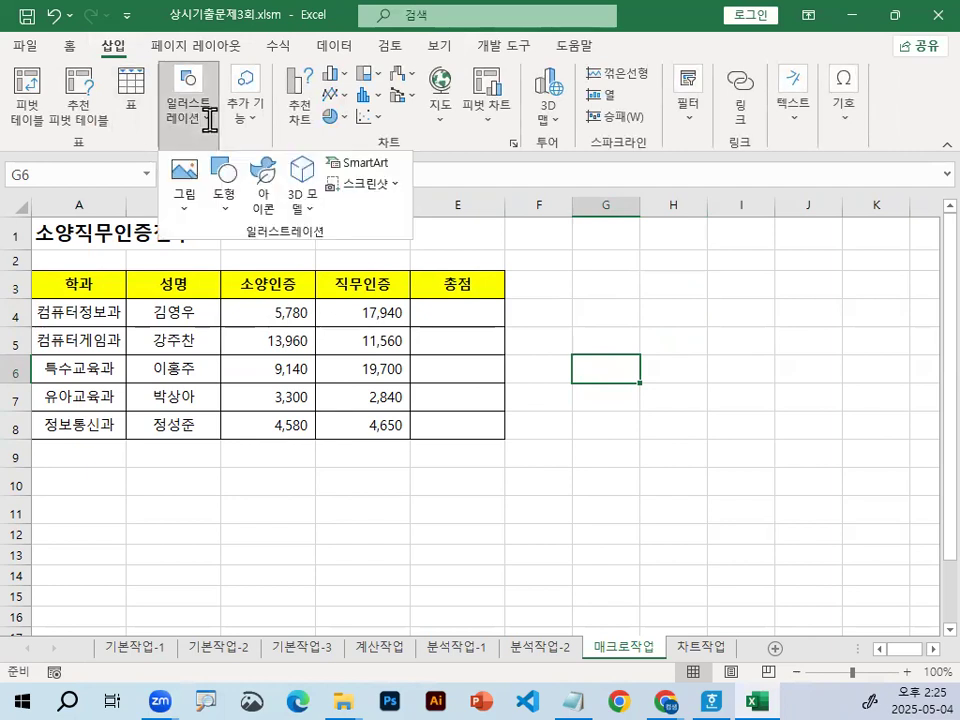
left_click(214, 207)
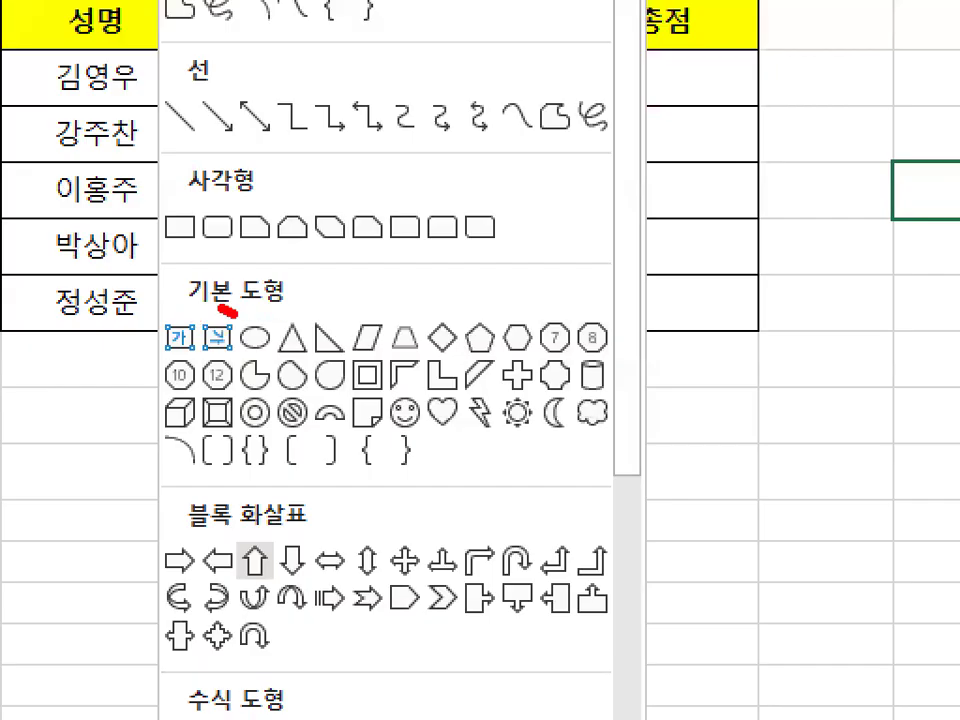
left_click_drag(161, 436, 610, 435)
mouse_move(258, 425)
left_mouse_down()
mouse_move(188, 420)
mouse_move(258, 428)
left_mouse_up()
key("Escape")
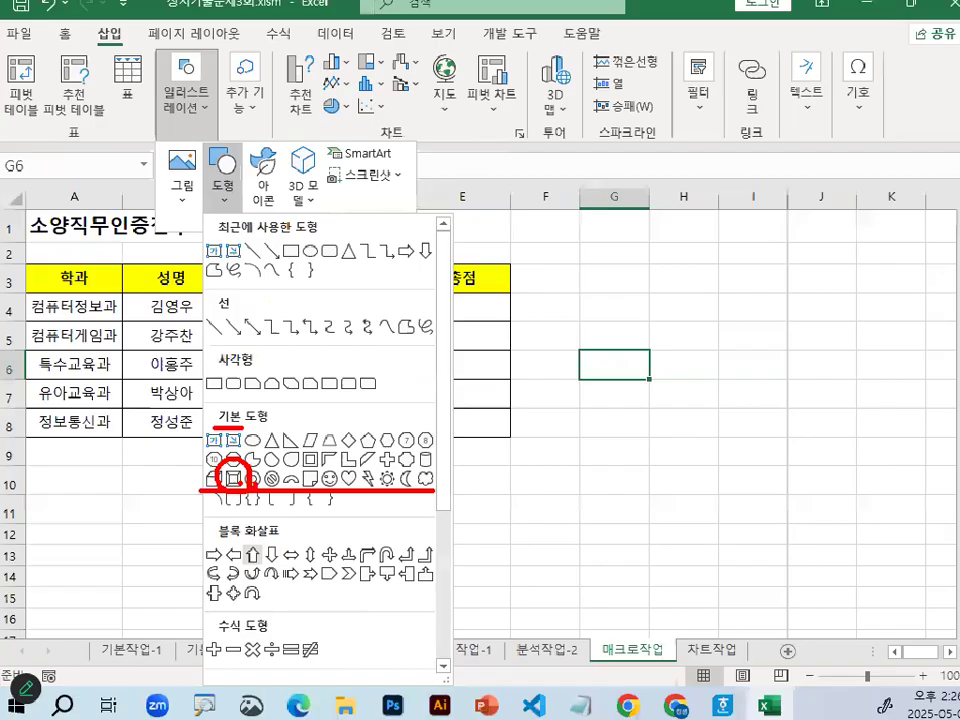
left_click(198, 120)
left_click(222, 195)
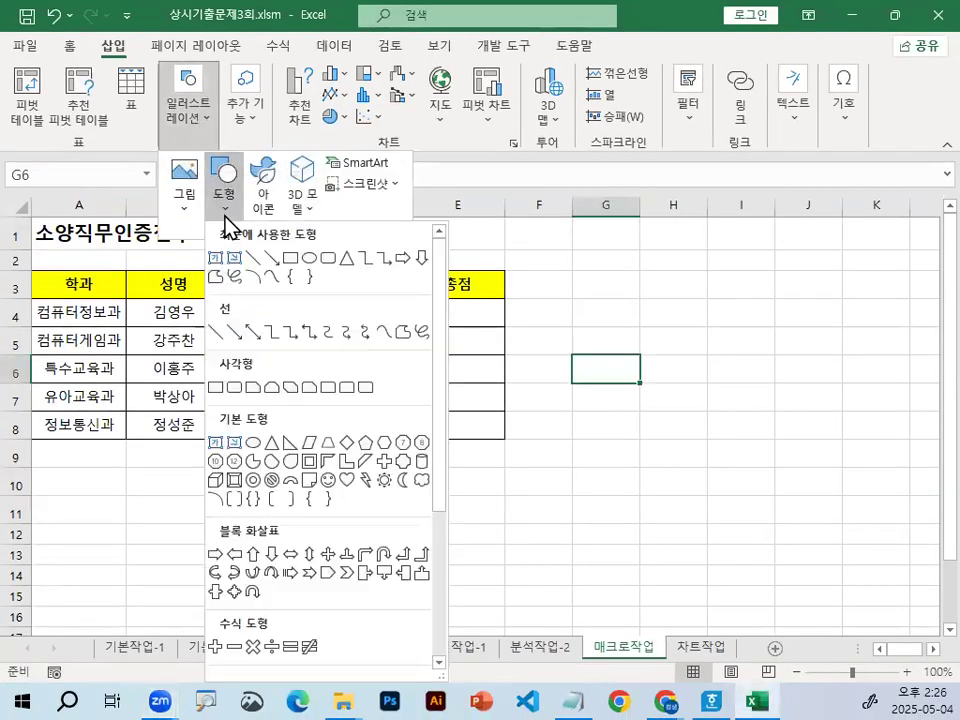
left_click(244, 478)
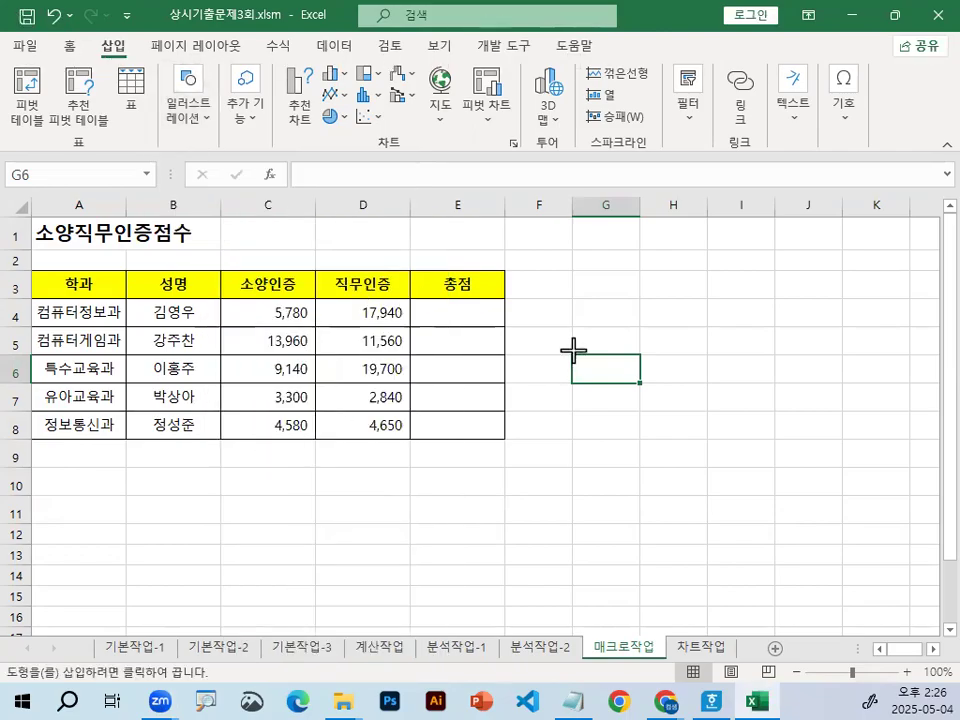
left_click_drag(573, 349, 691, 407)
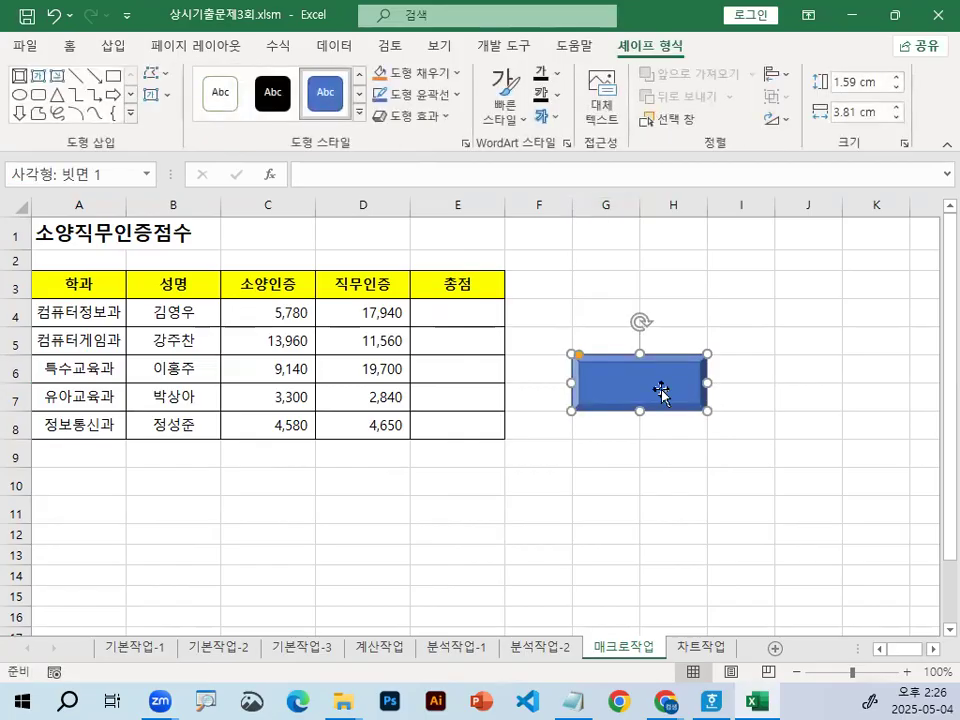
type("ㅊㅐ우기")
Step: Assign the 채우기 macro to the bevel shape and deselect the shape
left_click(603, 382)
mouse_move(608, 344)
left_mouse_down()
mouse_move(612, 373)
mouse_move(677, 274)
left_mouse_up()
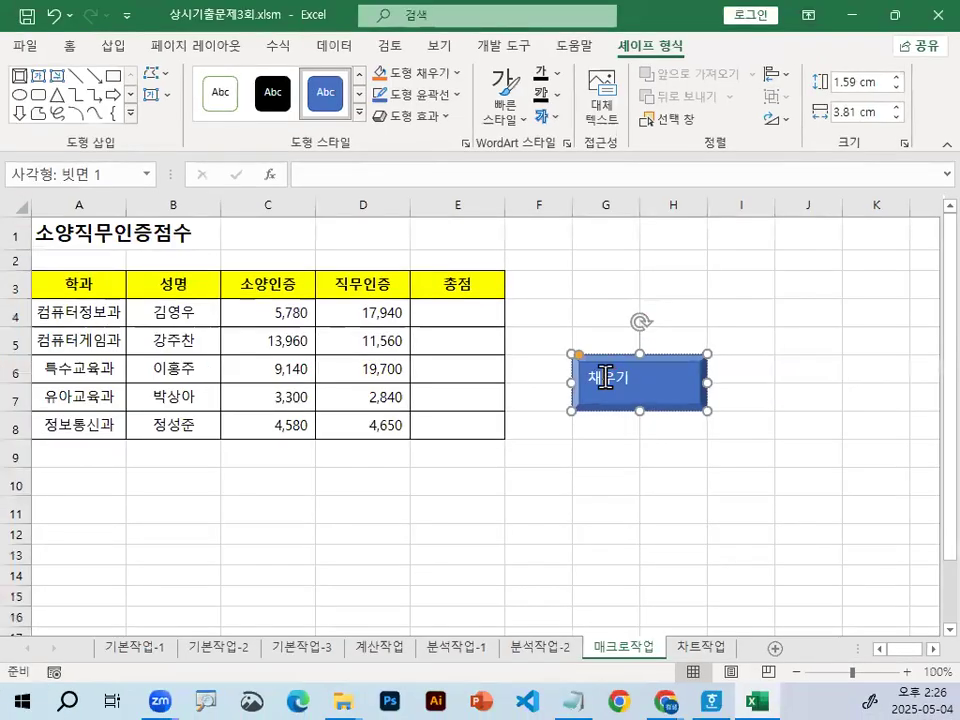
right_click(603, 384)
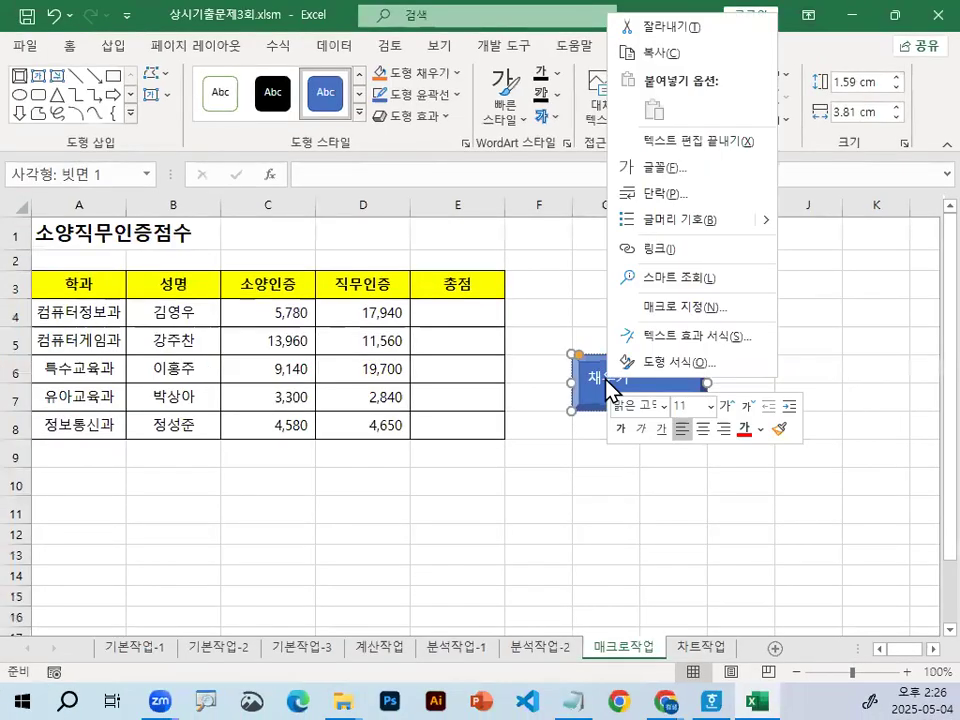
left_click(684, 308)
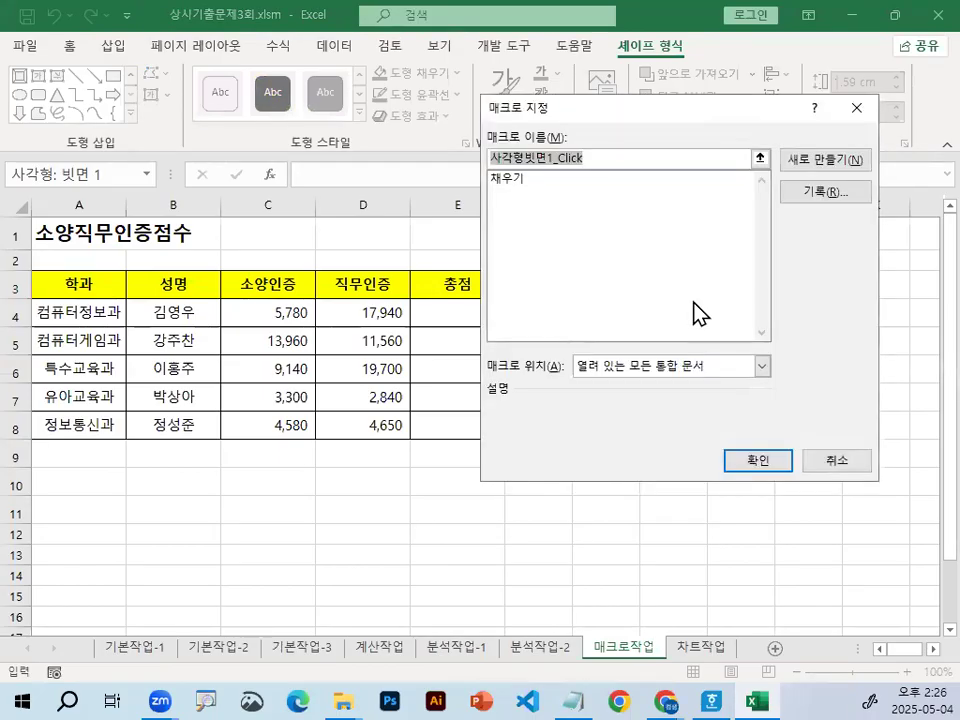
left_click(509, 181)
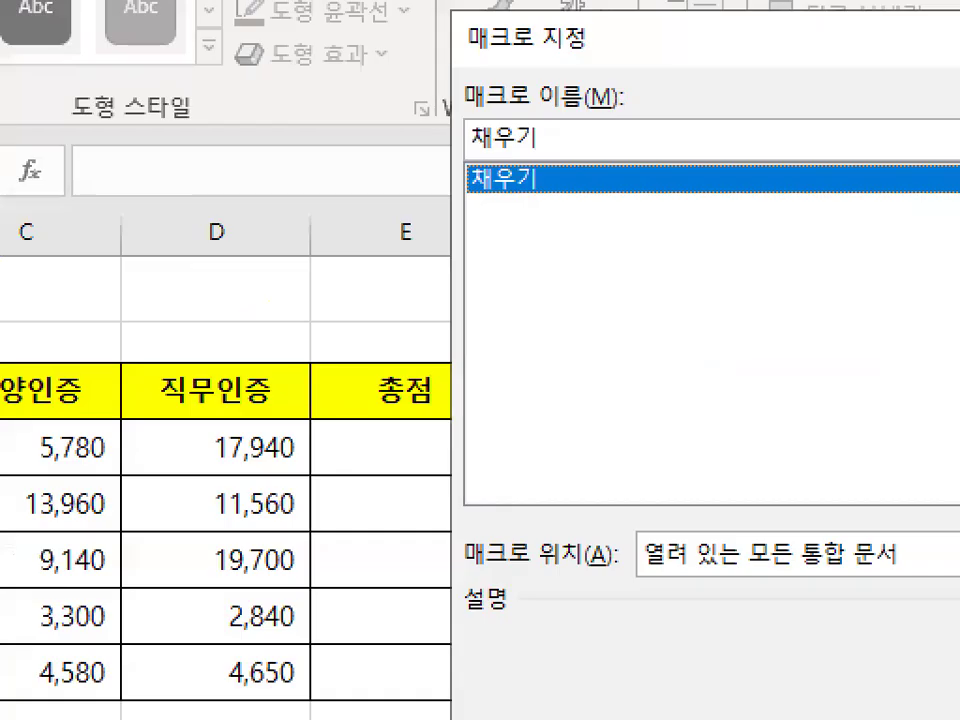
mouse_move(442, 172)
left_mouse_down()
mouse_move(530, 205)
mouse_move(576, 180)
left_mouse_up()
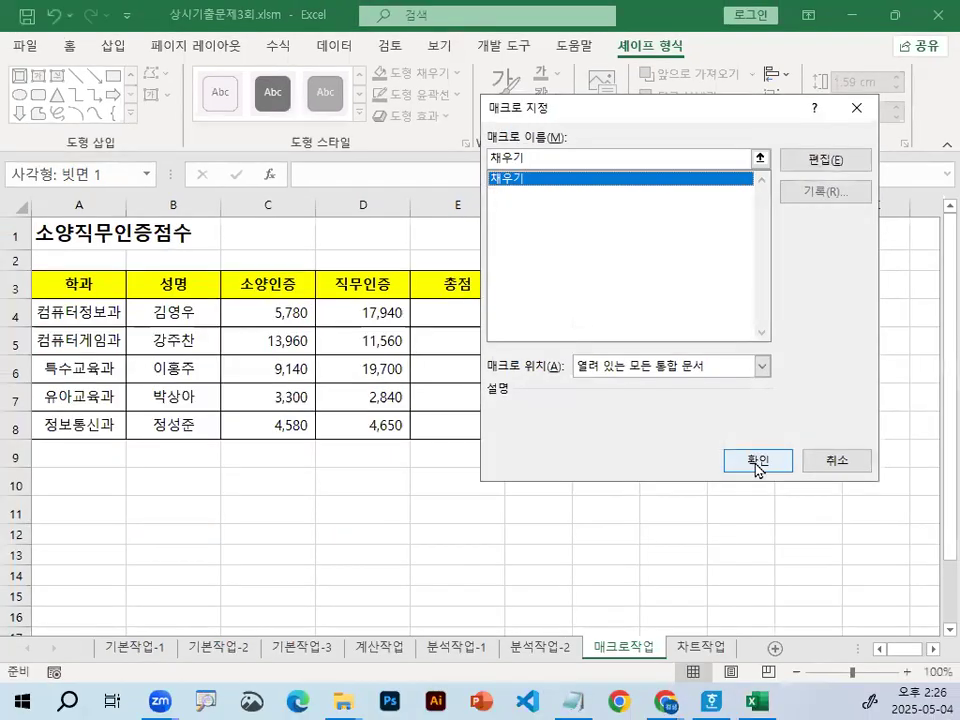
left_click(756, 463)
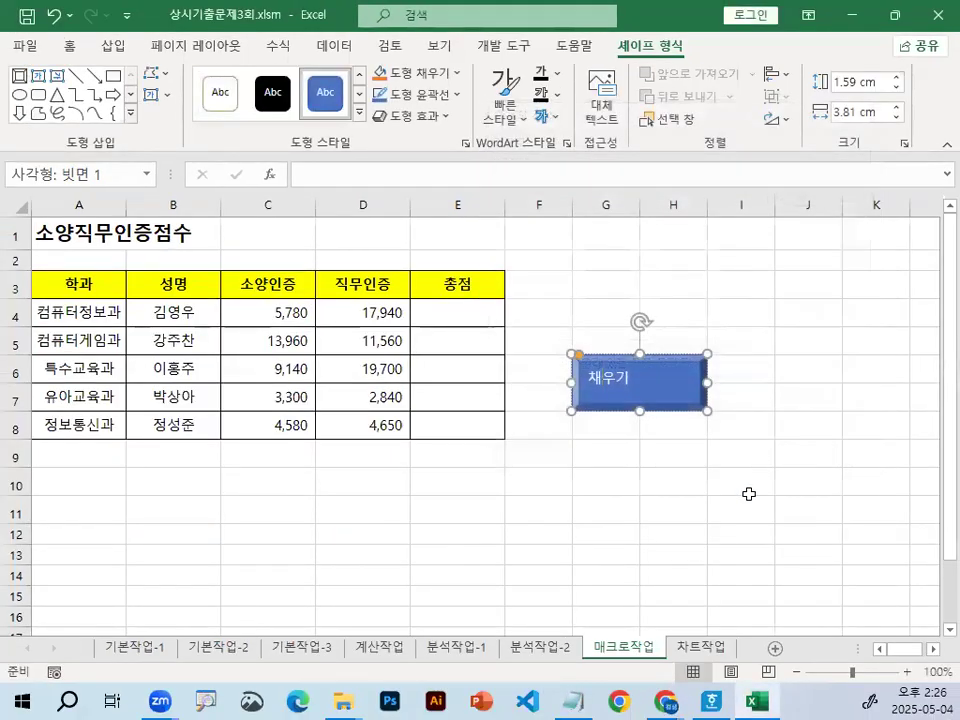
left_click(749, 494)
Step: Test the macro shape by removing the fill from header cells A3:E3 and running 채우기 from the shape
left_click_drag(64, 272, 455, 275)
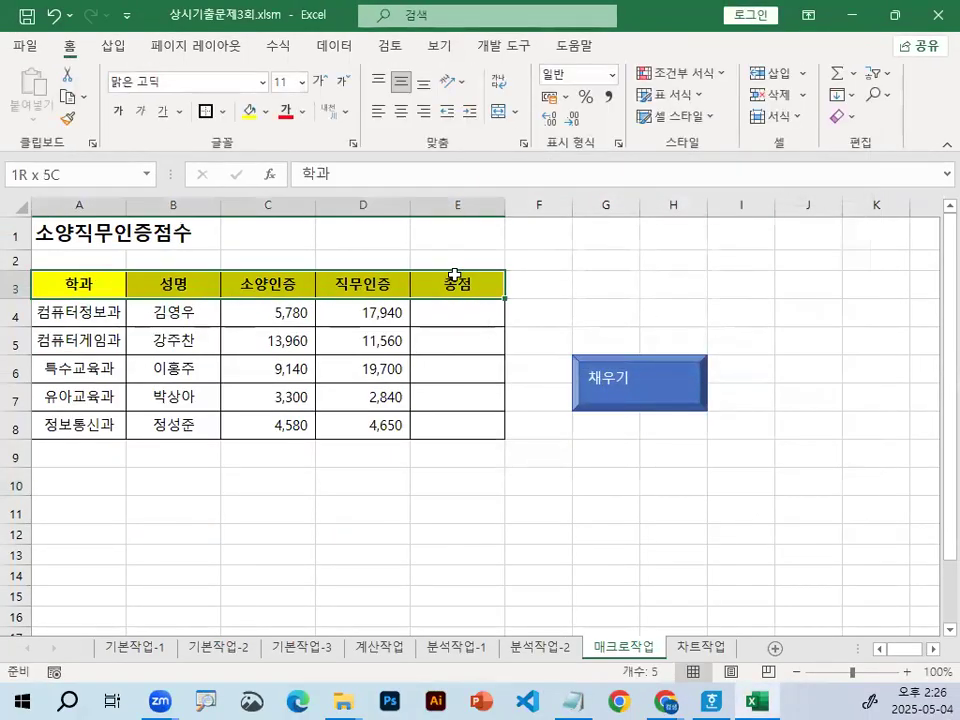
left_click(265, 111)
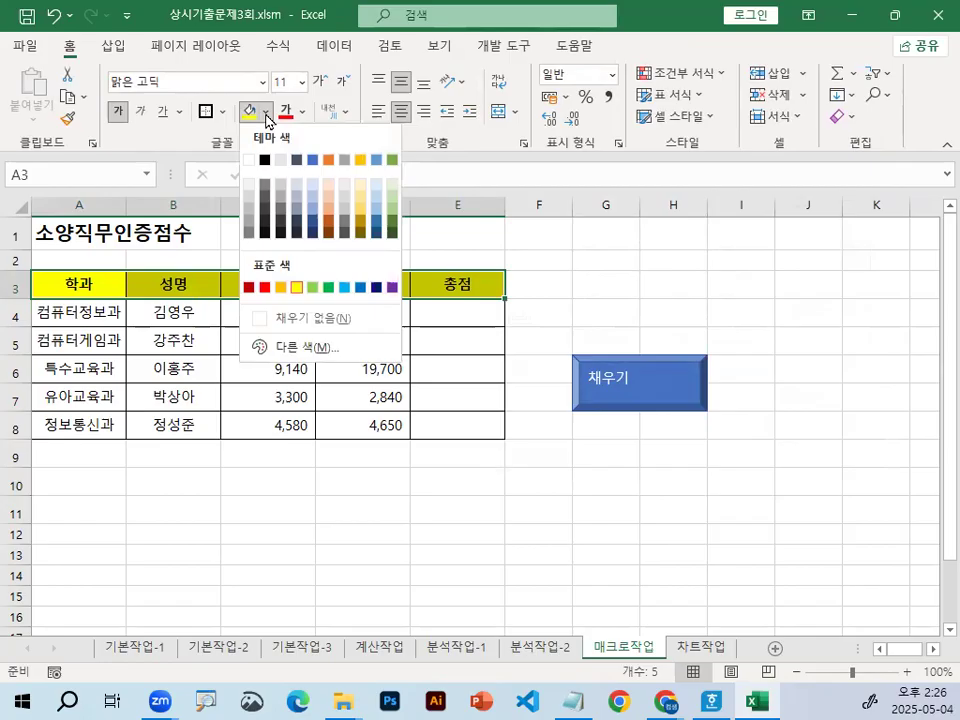
left_click(309, 319)
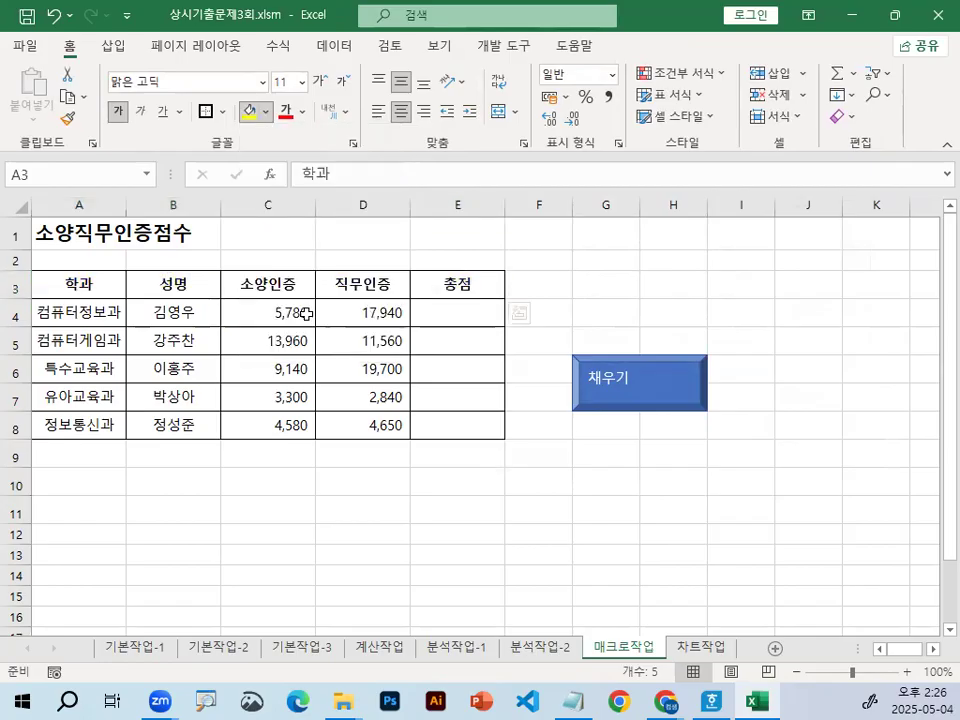
left_click(668, 524)
left_click(664, 411)
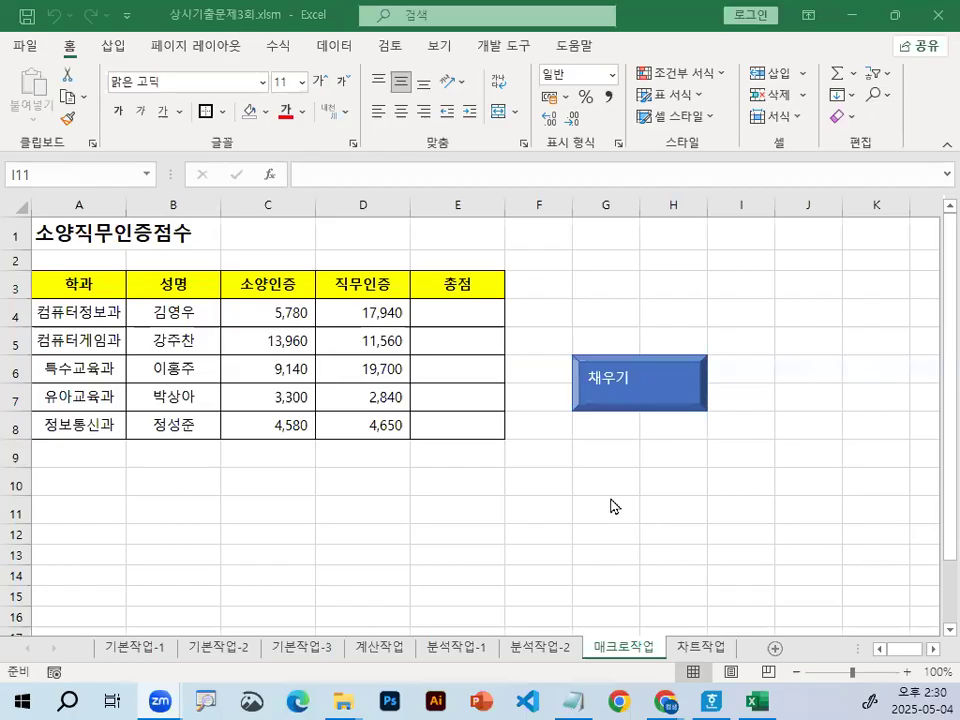
Step: Switch to the 차트작업 sheet and select the chart area of the scholarship column chart
left_click(606, 450)
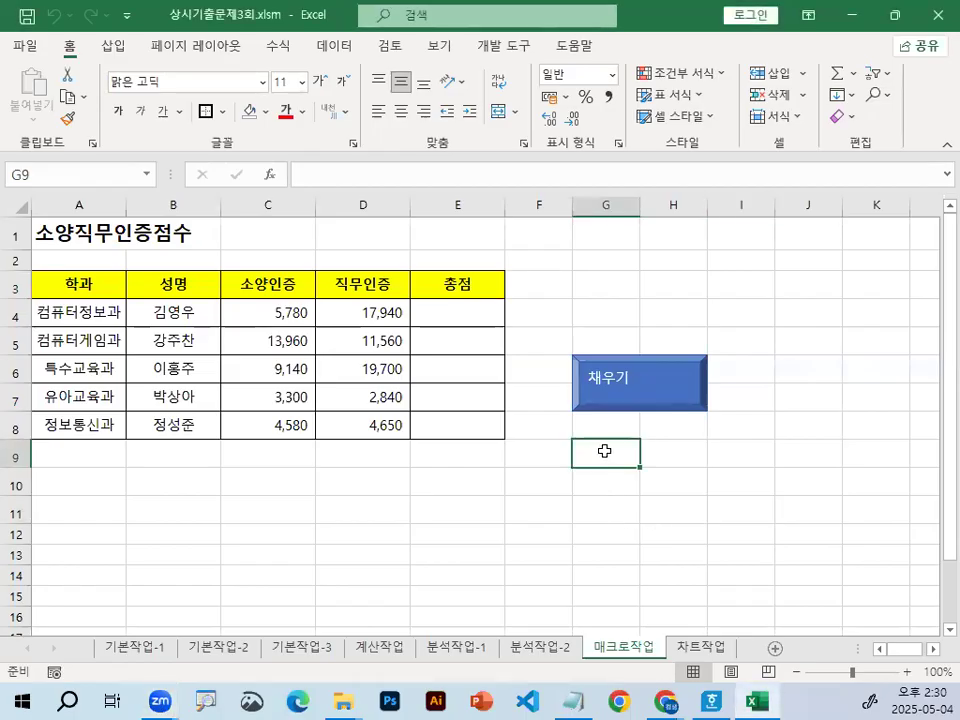
left_click(807, 511)
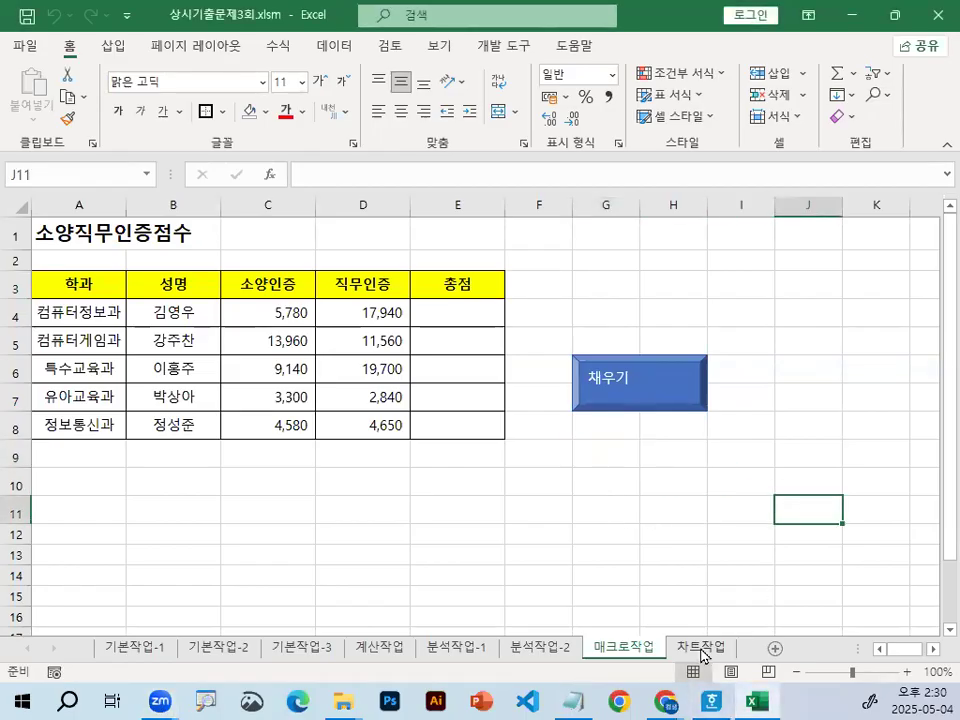
left_click(701, 646)
left_click(731, 462)
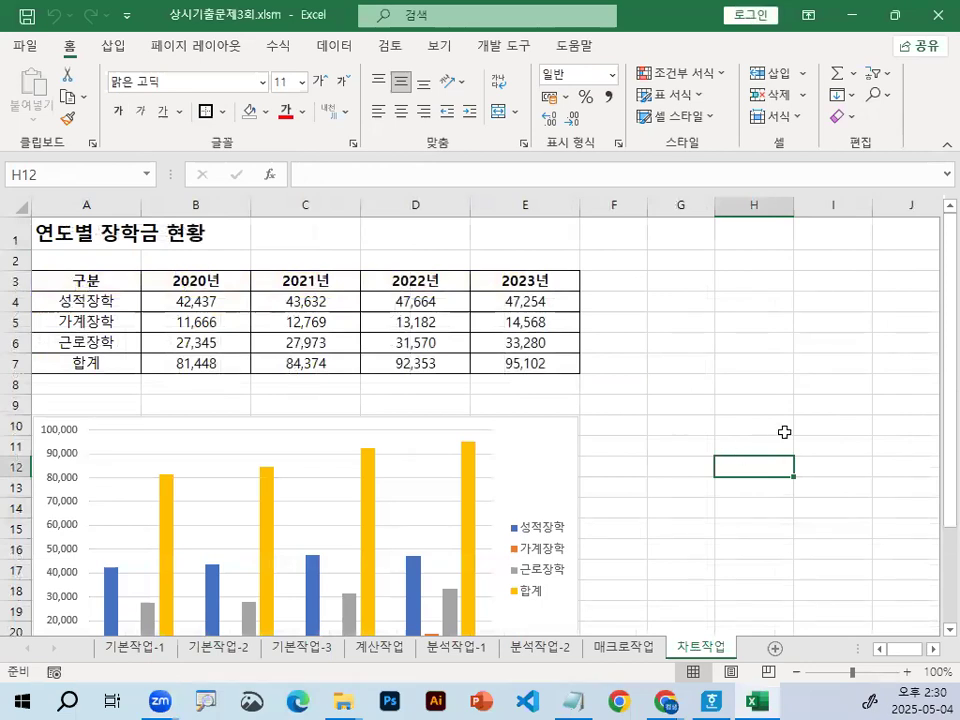
scroll(585, 578, "down", 1)
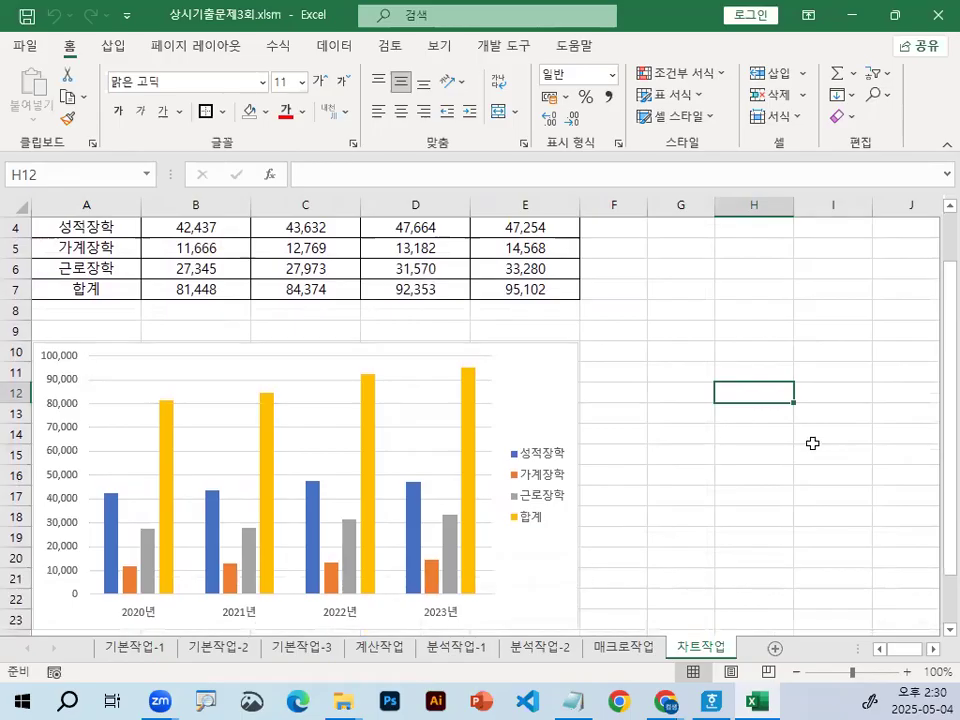
left_click(540, 377)
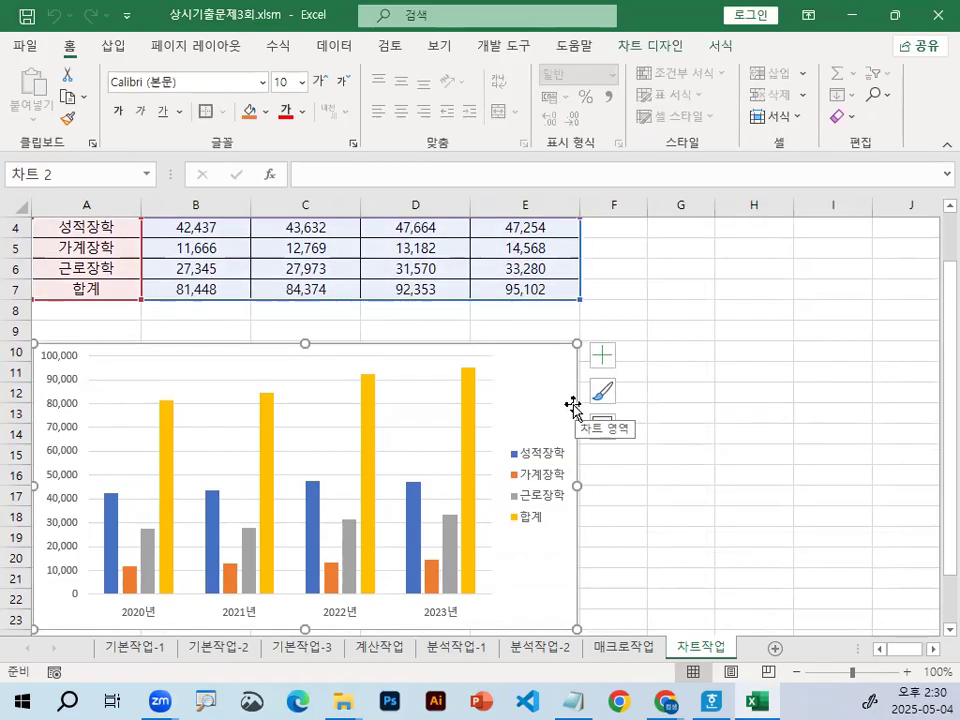
scroll(573, 405, "down", 2)
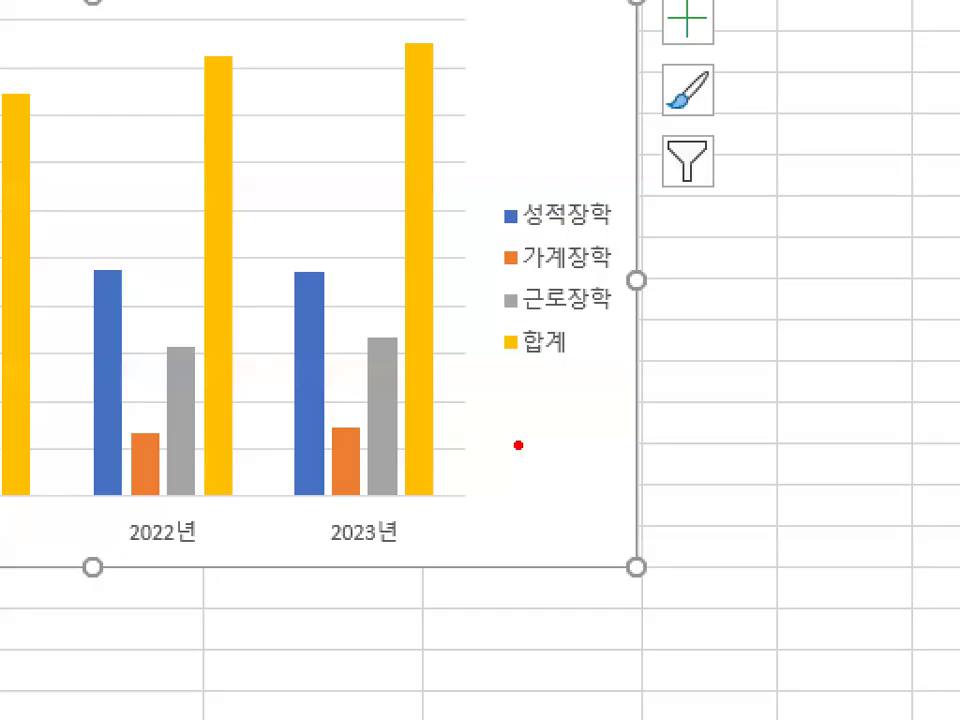
Step: Open the data source selection for the scholarship chart
left_click_drag(507, 415, 523, 386)
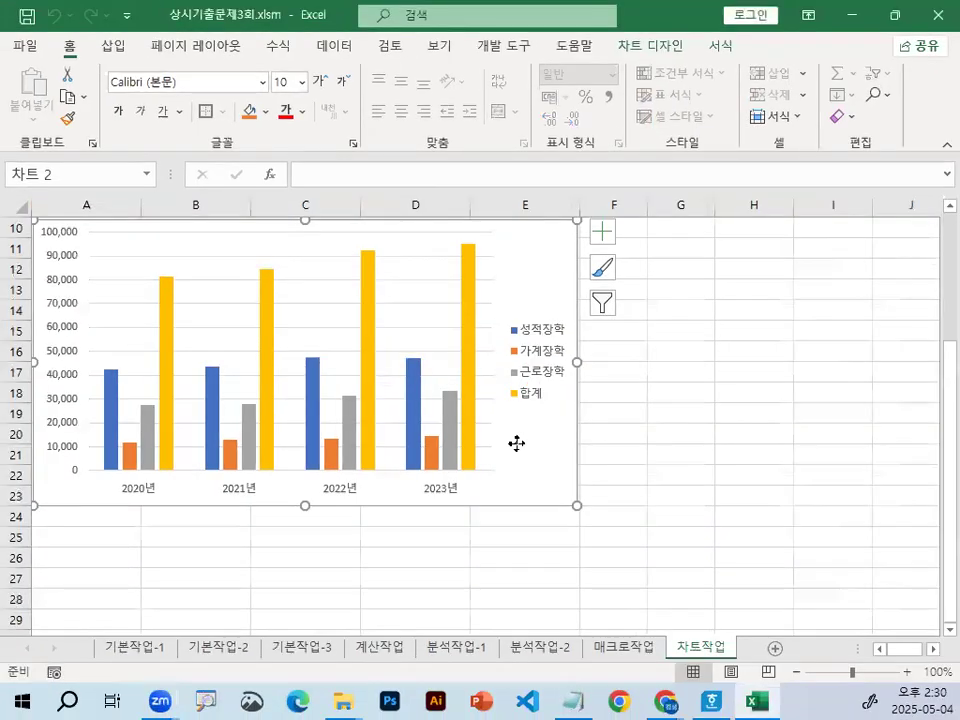
right_click(517, 445)
left_click(517, 445)
right_click(517, 446)
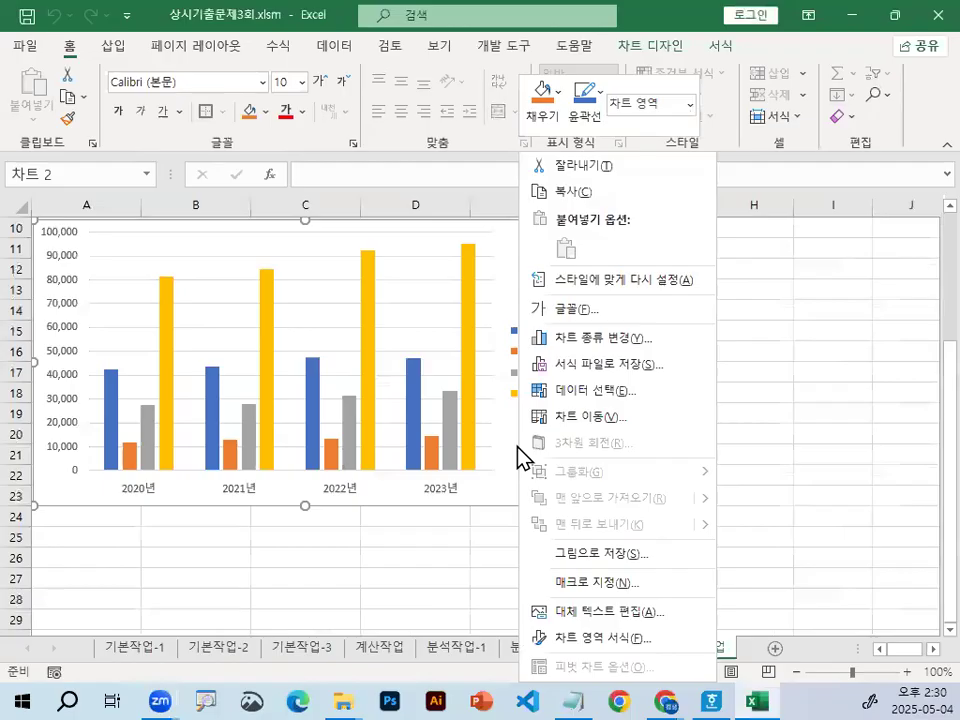
left_click(594, 391)
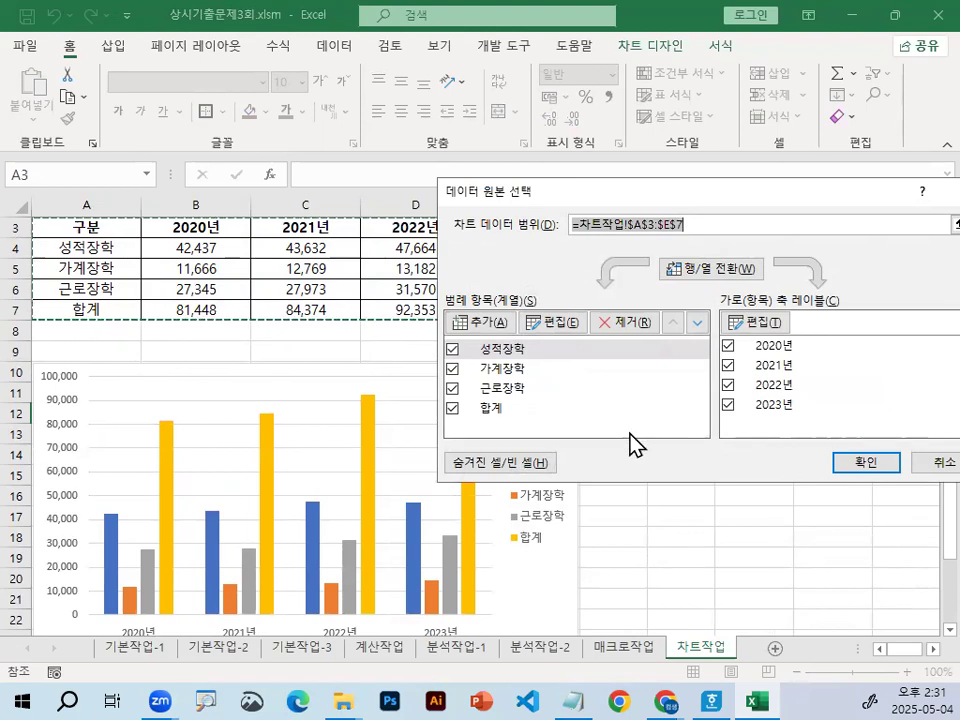
Step: Compare the series and category labels in the data source dialog with the year labels on the chart's horizontal axis
key("ctrl+1")
left_click(778, 387)
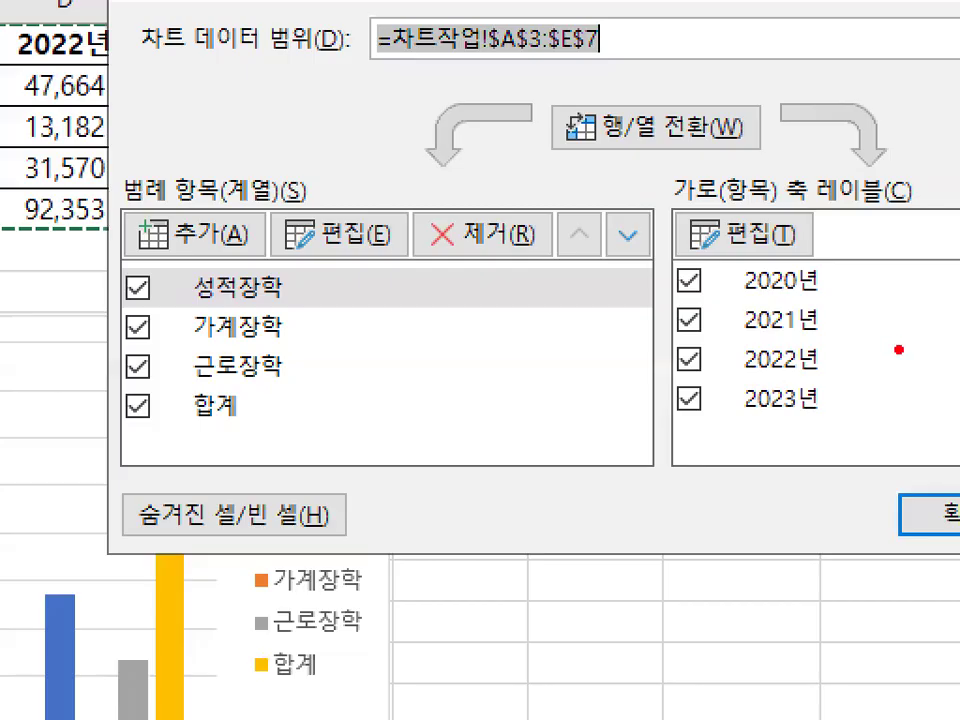
left_click_drag(899, 375, 815, 205)
key("Escape")
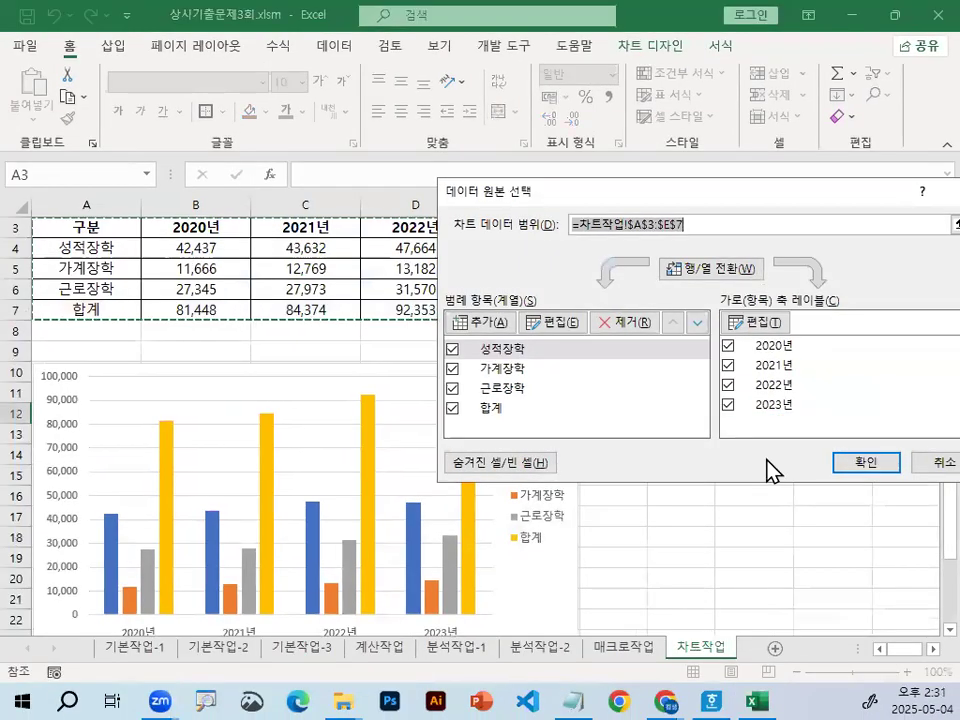
left_click_drag(621, 193, 615, 390)
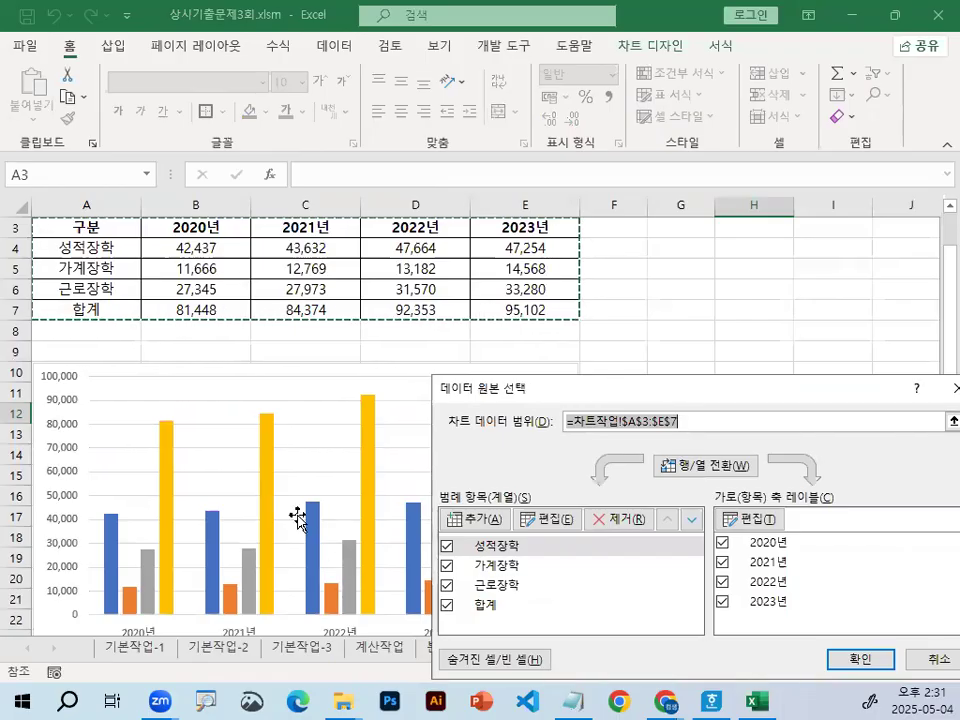
scroll(297, 518, "down", 2)
key("ctrl+2")
mouse_move(283, 527)
left_mouse_down()
mouse_move(251, 496)
mouse_move(281, 529)
left_mouse_up()
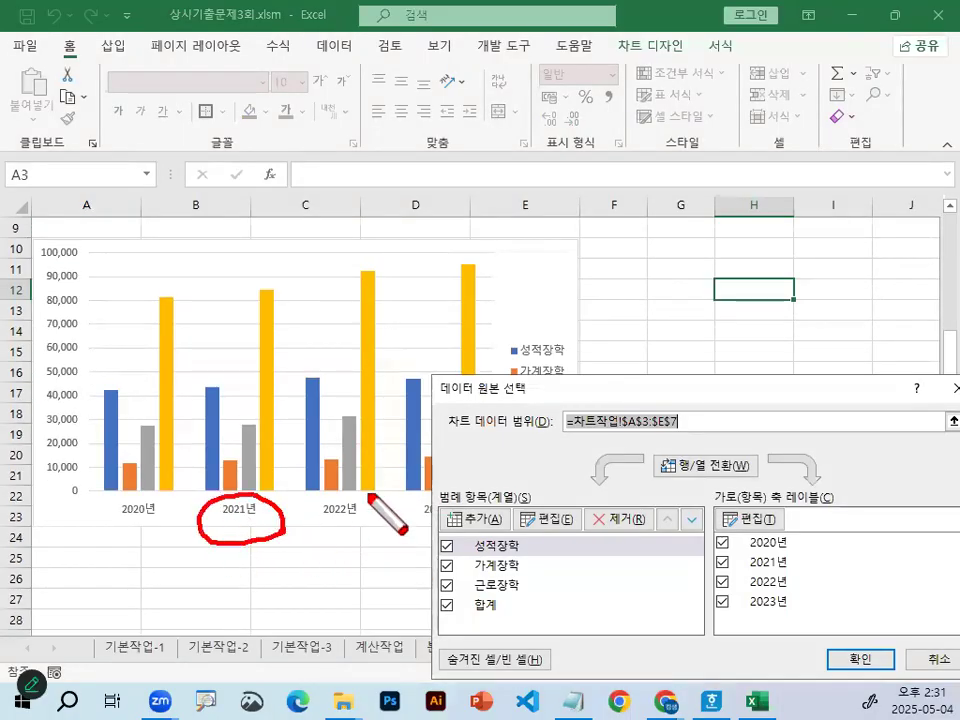
key("Escape")
Step: Move the data source dialog clear of the chart and examine the legend entries against the 연도별 장학금 현황 table
scroll(611, 401, "up", 2)
left_click_drag(613, 397, 605, 607)
key("ctrl+2")
mouse_move(568, 513)
left_mouse_down()
mouse_move(528, 527)
mouse_move(530, 510)
mouse_move(563, 512)
left_mouse_up()
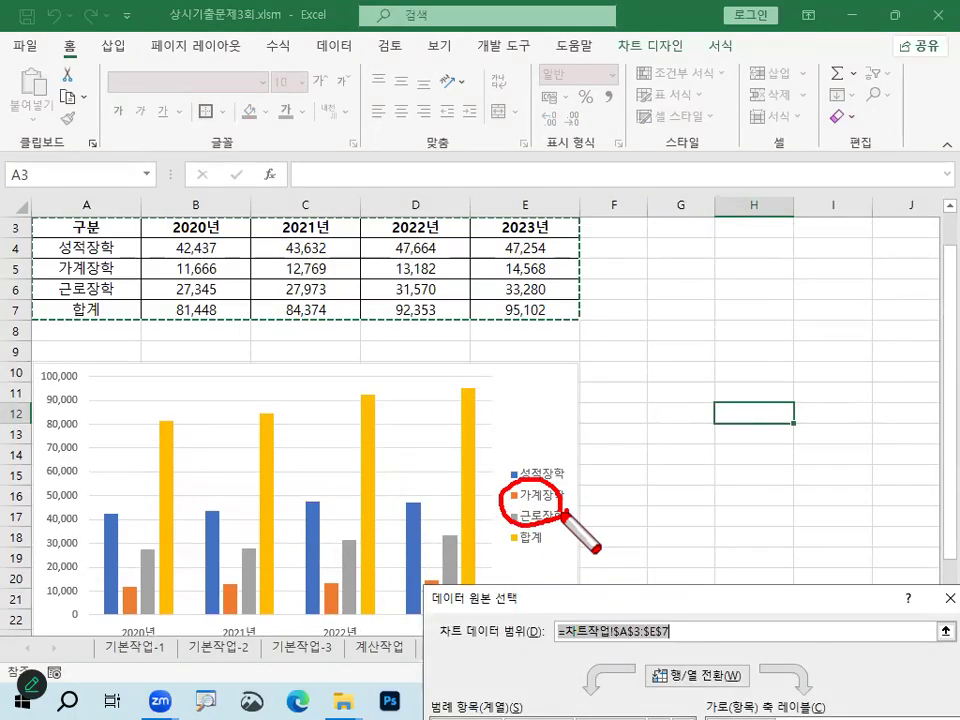
left_click_drag(516, 312, 390, 157)
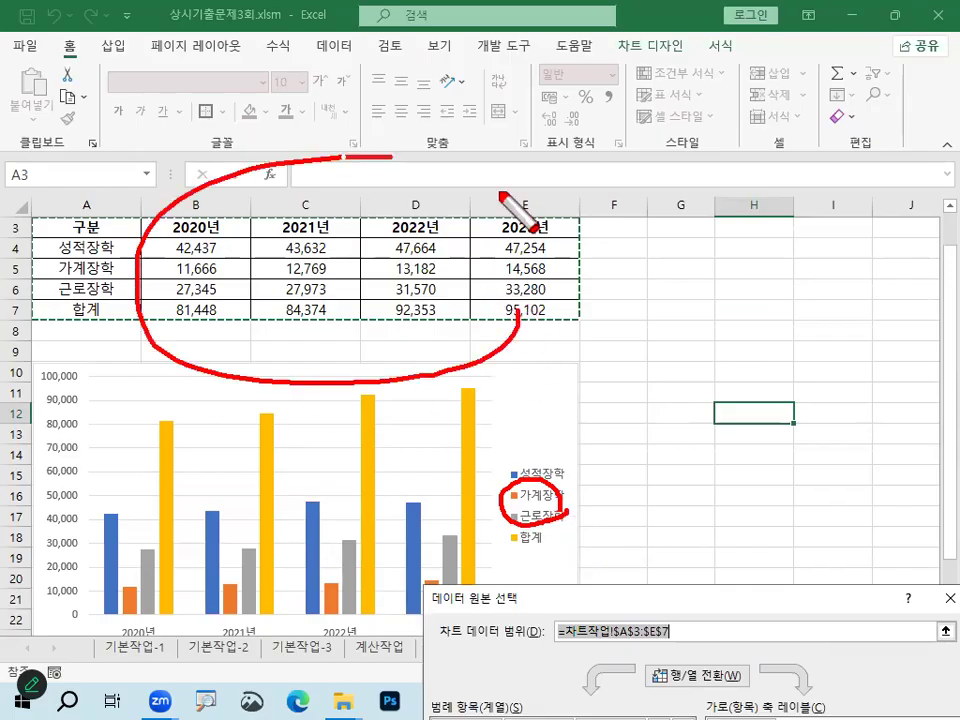
left_click_drag(505, 198, 516, 309)
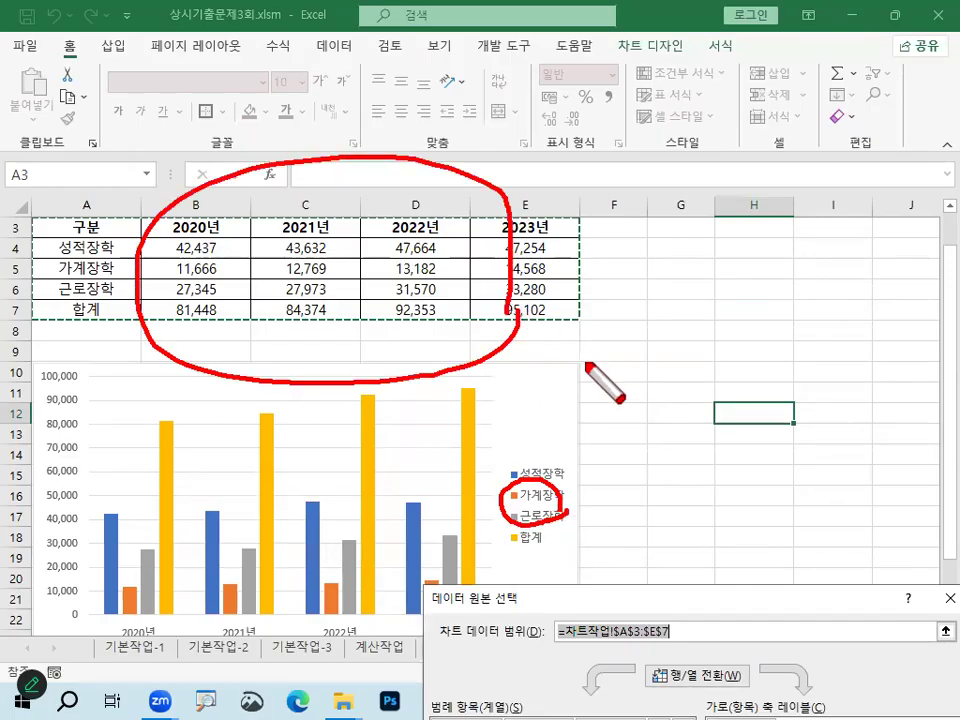
key("Escape")
mouse_move(362, 438)
scroll(285, 386, "up", 1)
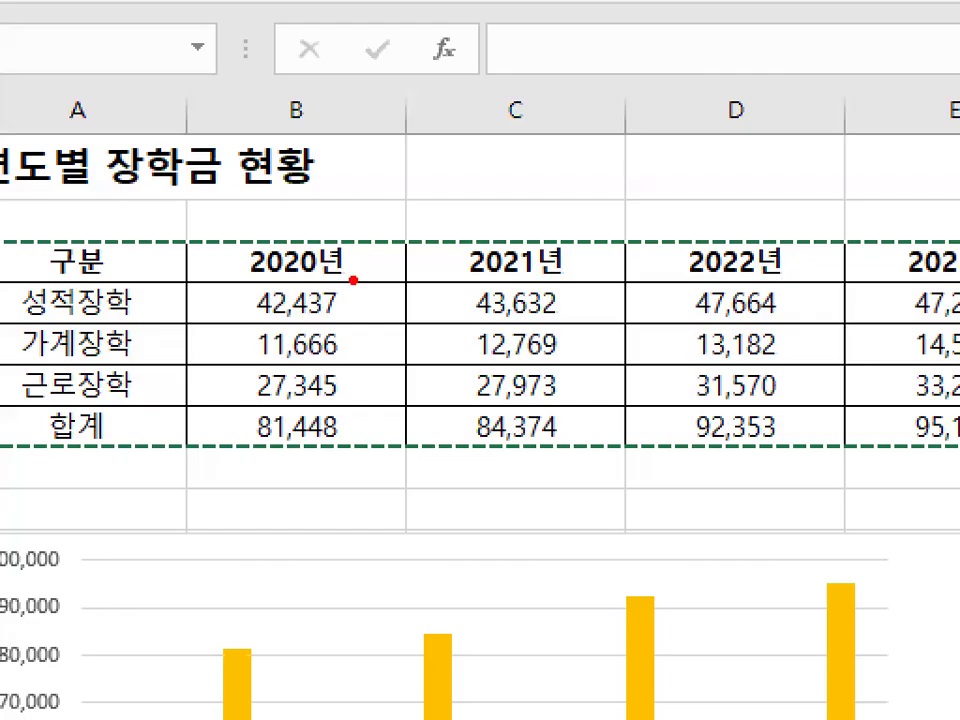
mouse_move(528, 324)
left_mouse_down()
mouse_move(337, 353)
mouse_move(377, 298)
left_mouse_up()
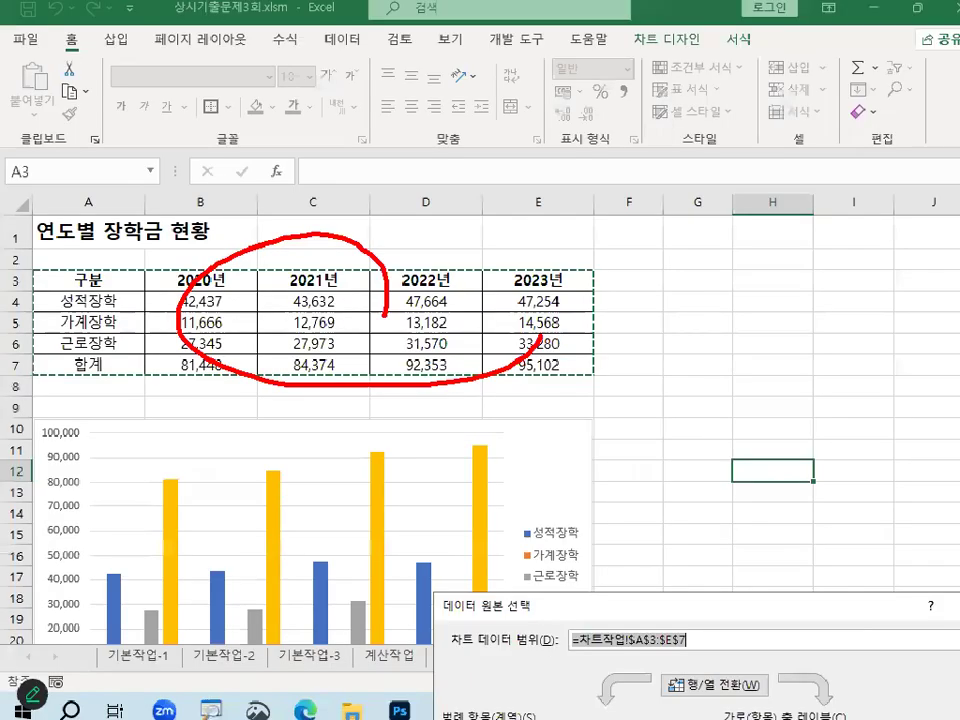
Step: Examine the 합계 row and the 2020년 column of the 연도별 장학금 현황 table against the chart's data range
key("Escape")
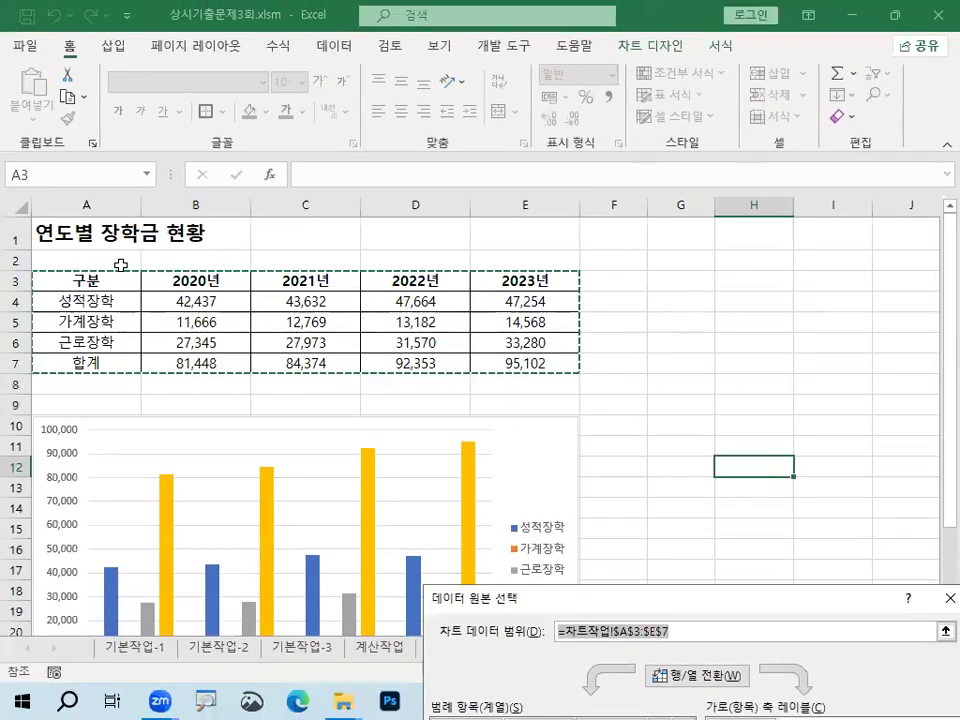
key("ctrl+2")
left_click_drag(67, 362, 553, 366)
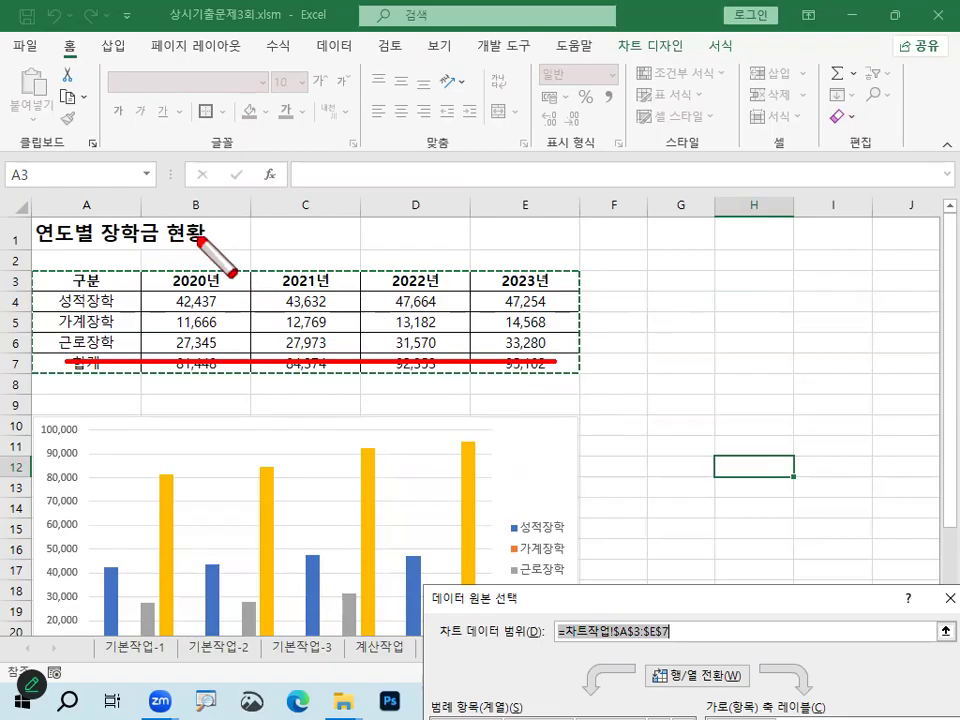
left_click_drag(230, 265, 229, 387)
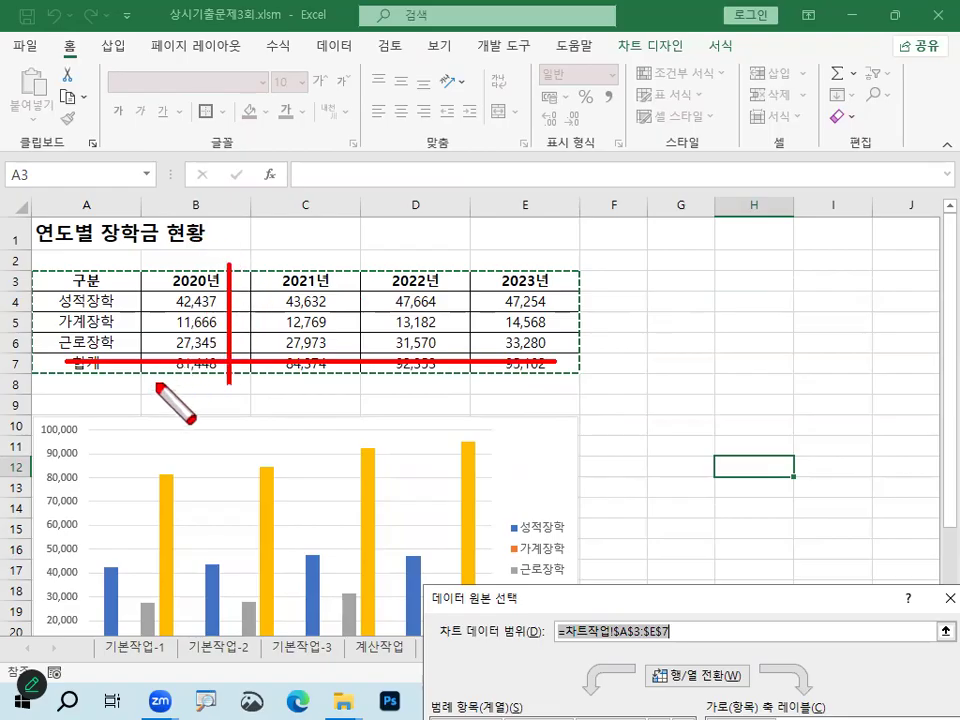
left_click_drag(228, 268, 162, 372)
left_click_drag(174, 274, 242, 360)
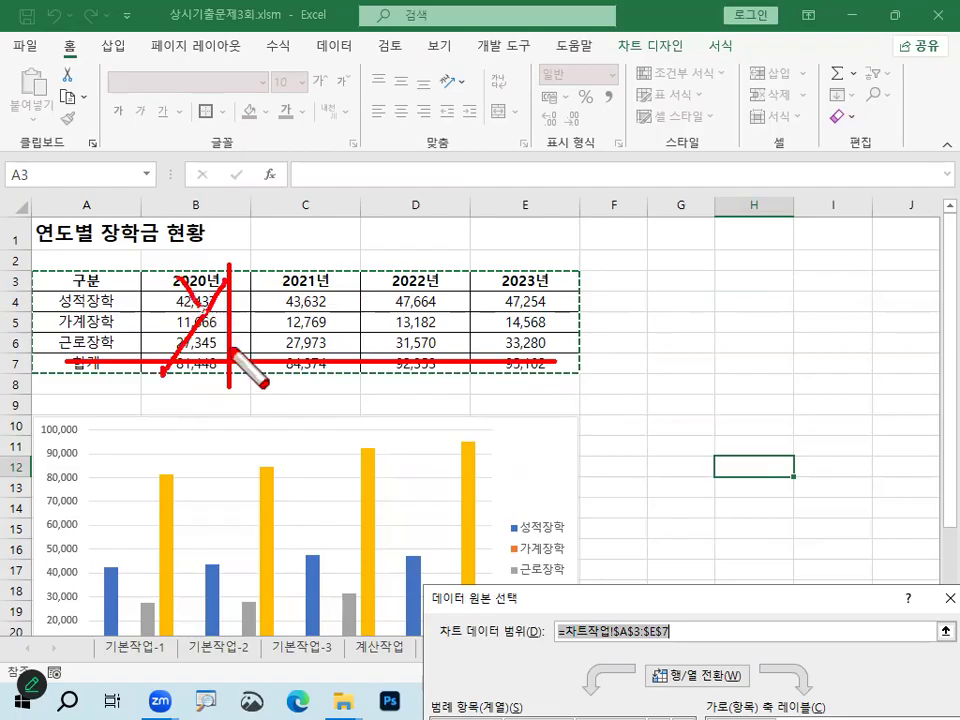
mouse_move(120, 341)
left_mouse_down()
mouse_move(112, 352)
mouse_move(24, 345)
mouse_move(30, 282)
mouse_move(117, 270)
mouse_move(120, 332)
left_mouse_up()
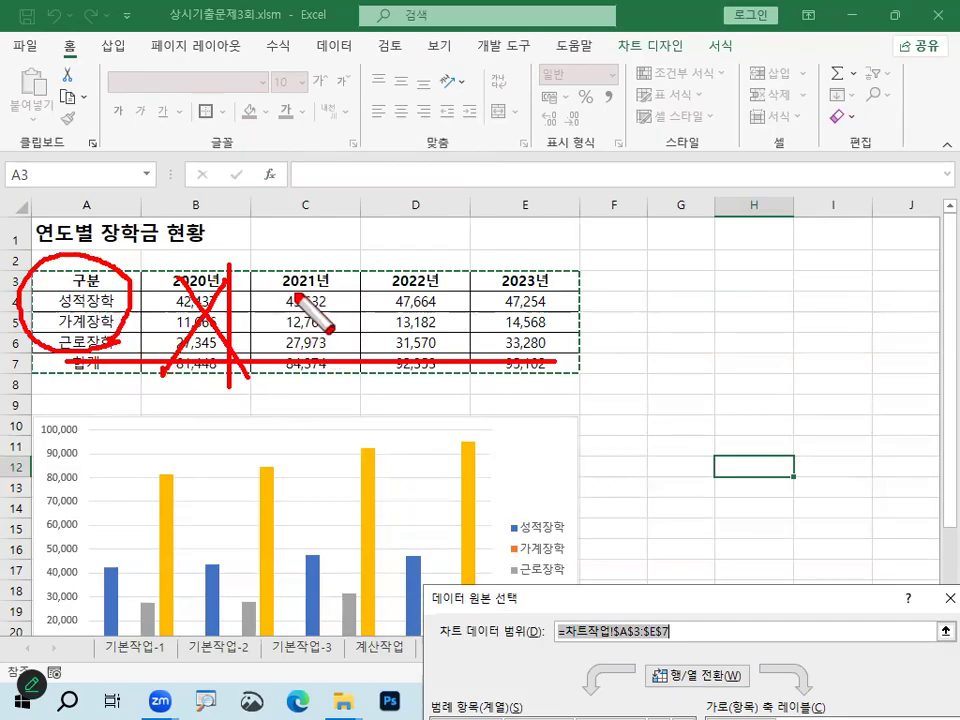
key("Escape")
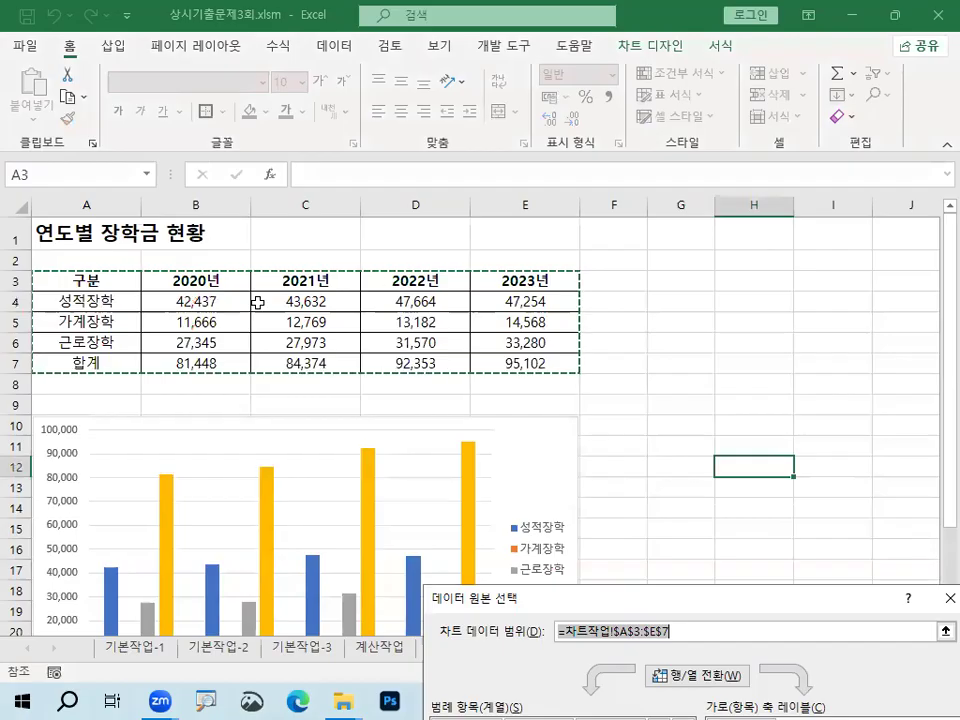
Step: Outline the 구분 labels in A3:A6 and the 2021년 to 2023년 data in C3:E6 with temporary red rectangles
key("ctrl+2")
right_click(222, 422)
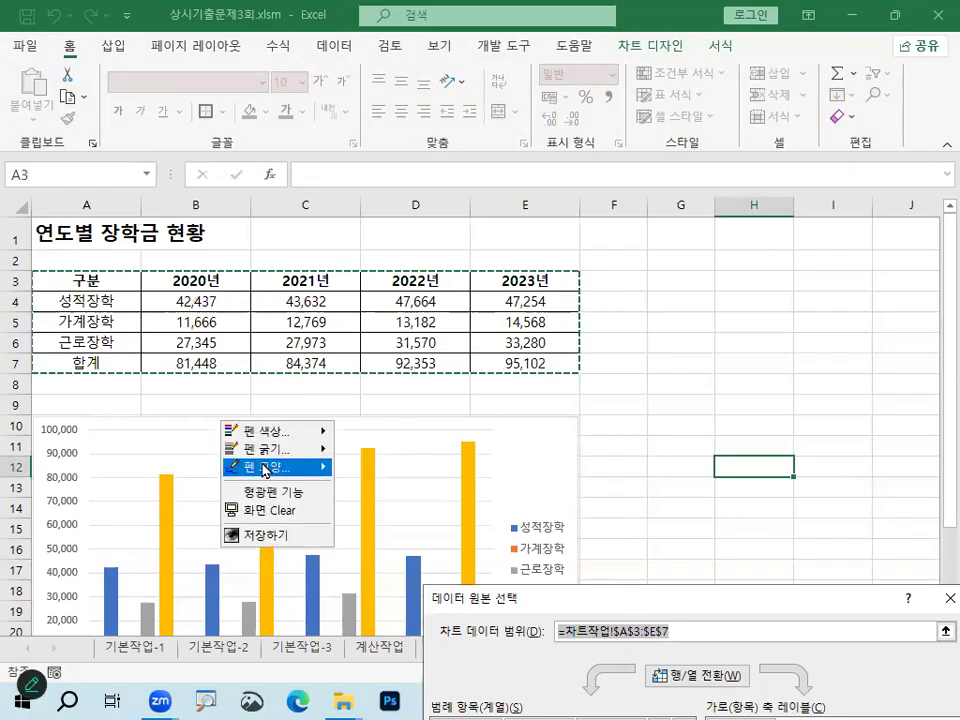
mouse_move(290, 467)
left_click(362, 521)
mouse_move(34, 272)
left_mouse_down()
mouse_move(71, 313)
mouse_move(139, 352)
left_mouse_up()
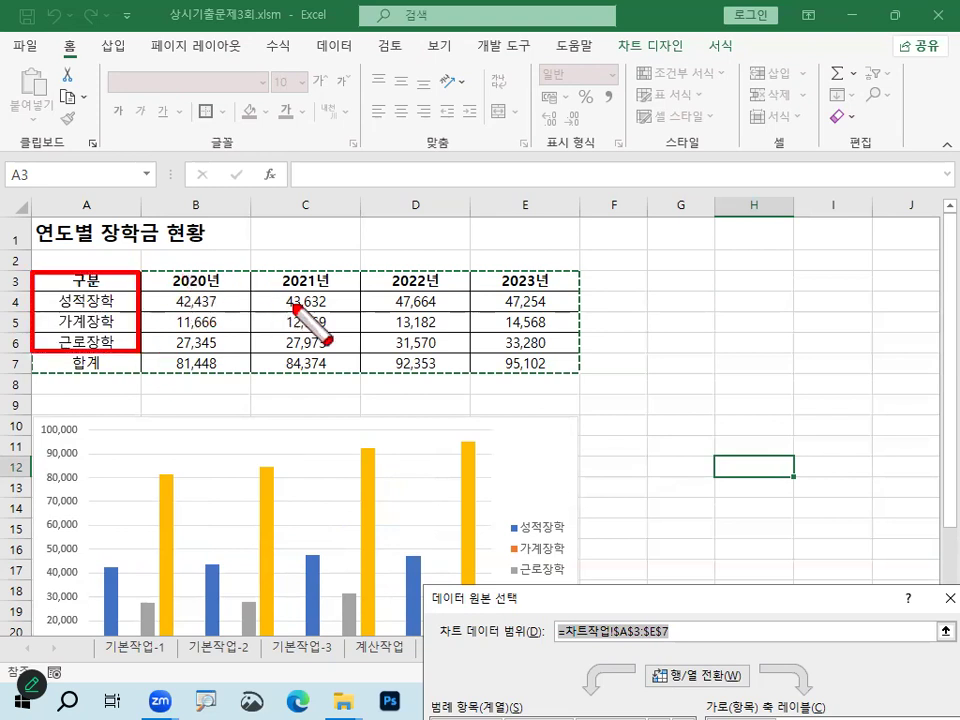
left_click_drag(252, 273, 583, 353)
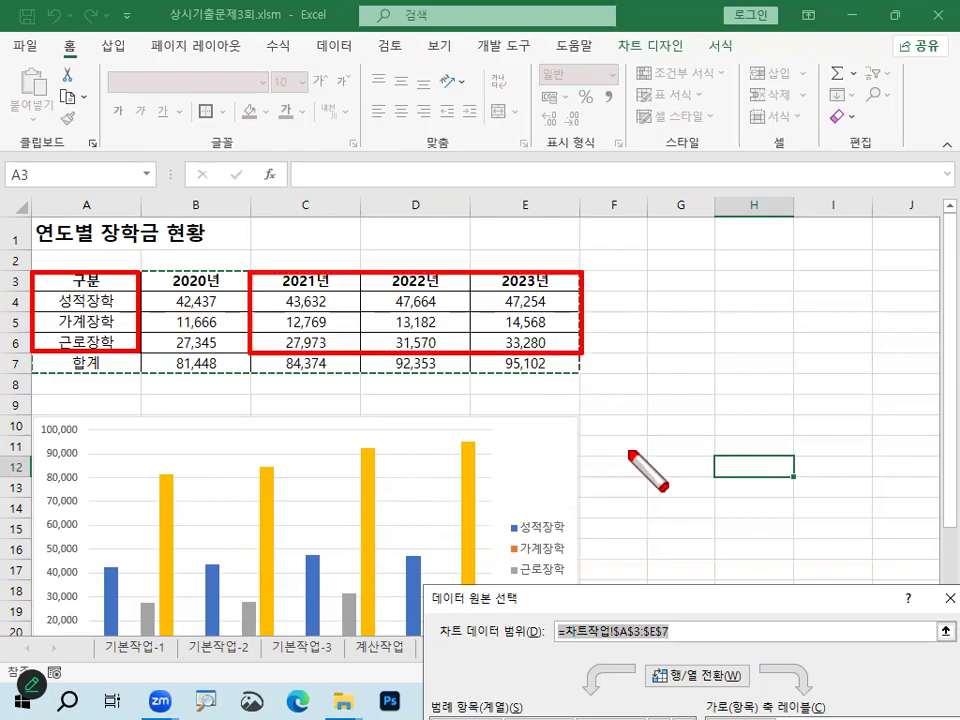
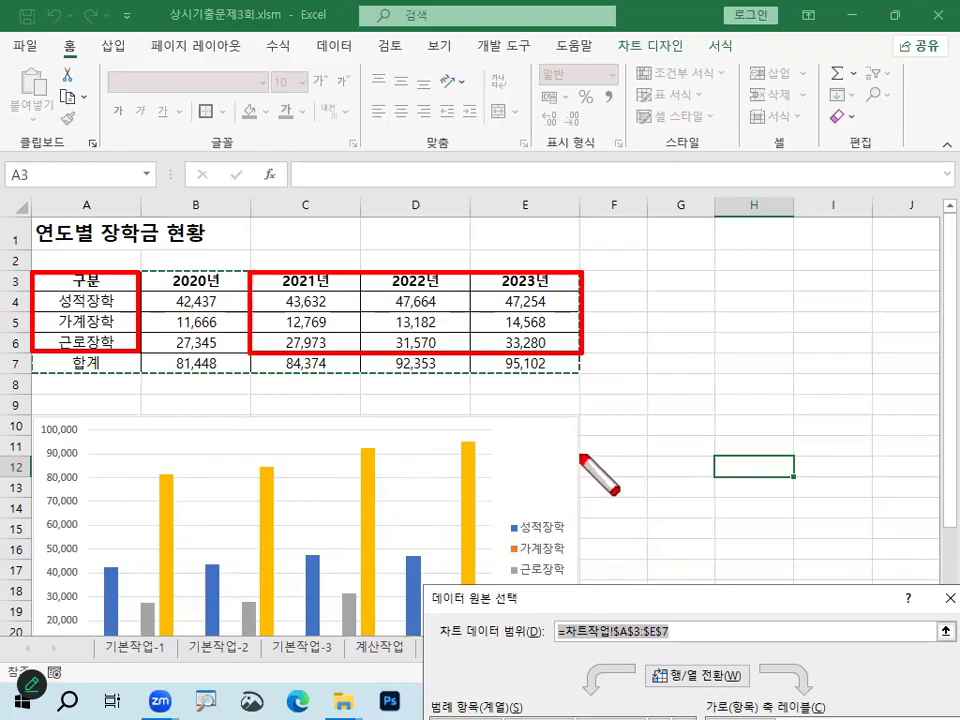
key("Escape")
Step: Move the data source dialog up and remove all the series, 성적장학, 가계장학, 근로장학 and 합계, from the legend entries
left_click_drag(693, 598, 677, 225)
left_click(597, 356)
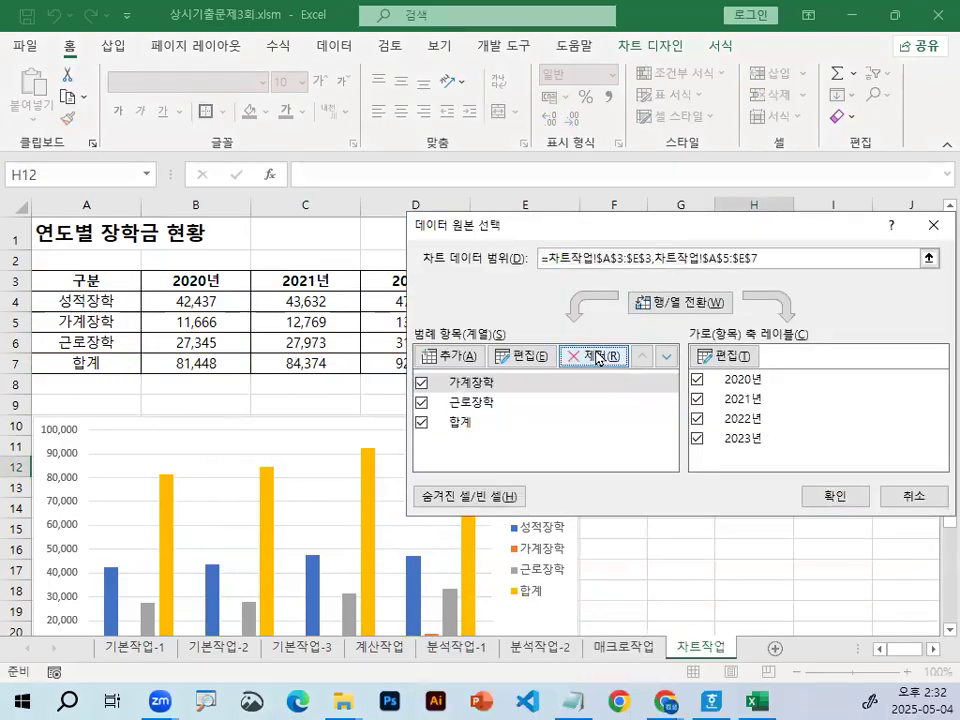
left_click(597, 356)
left_click(597, 356)
left_click(597, 356)
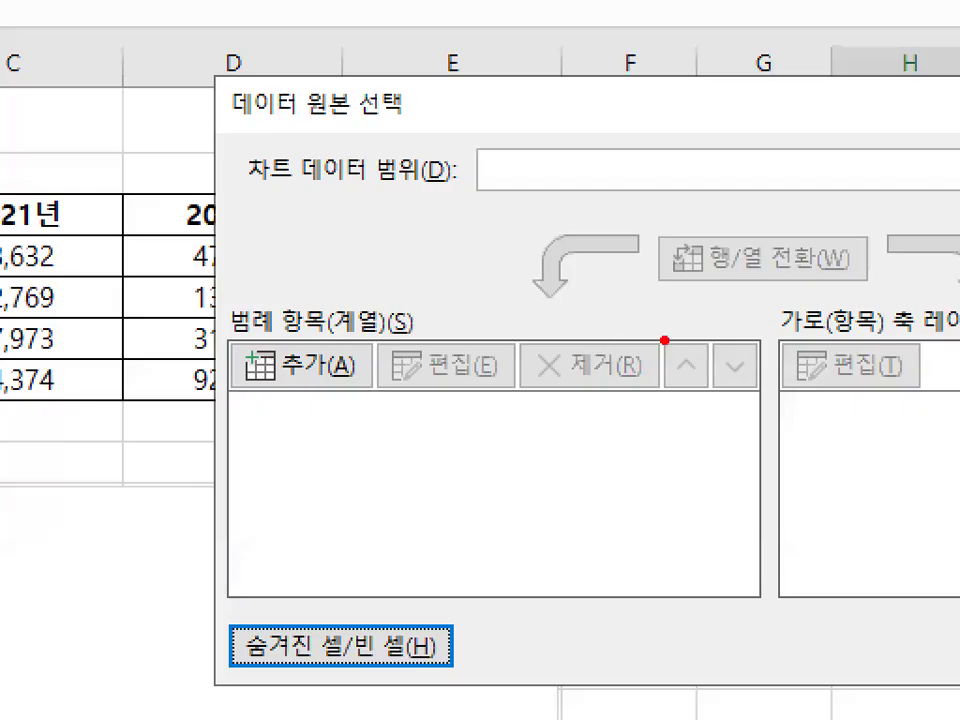
left_click_drag(630, 342, 643, 345)
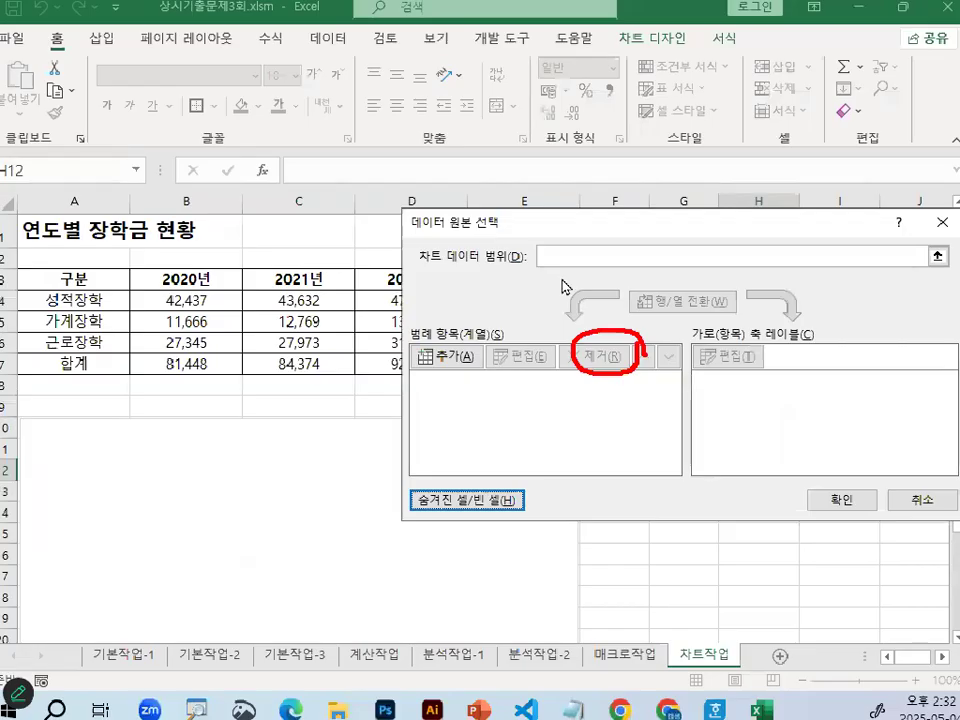
key("Escape")
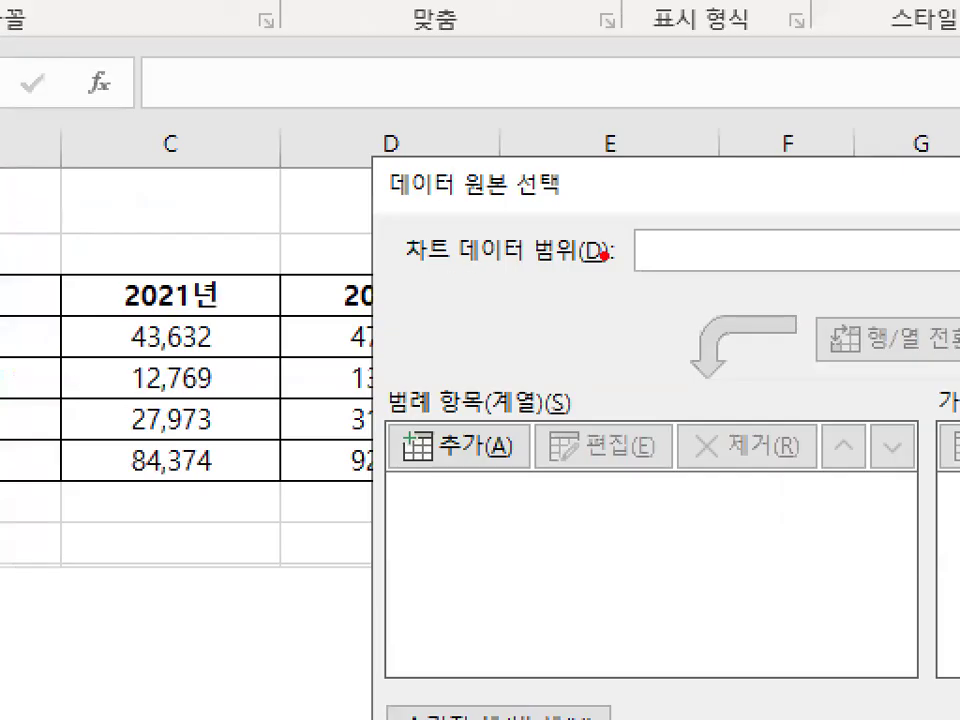
Step: Set the chart data range to A3:A6 and C3:E6 of the 차트작업 sheet
left_click_drag(542, 248, 590, 227)
key("Escape")
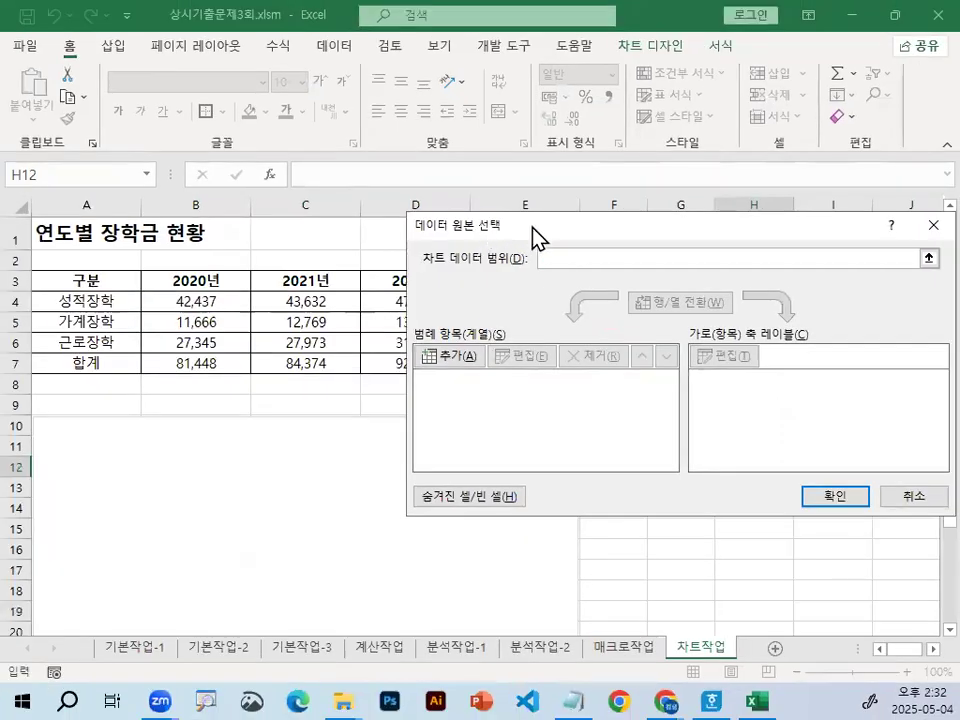
left_click(101, 281)
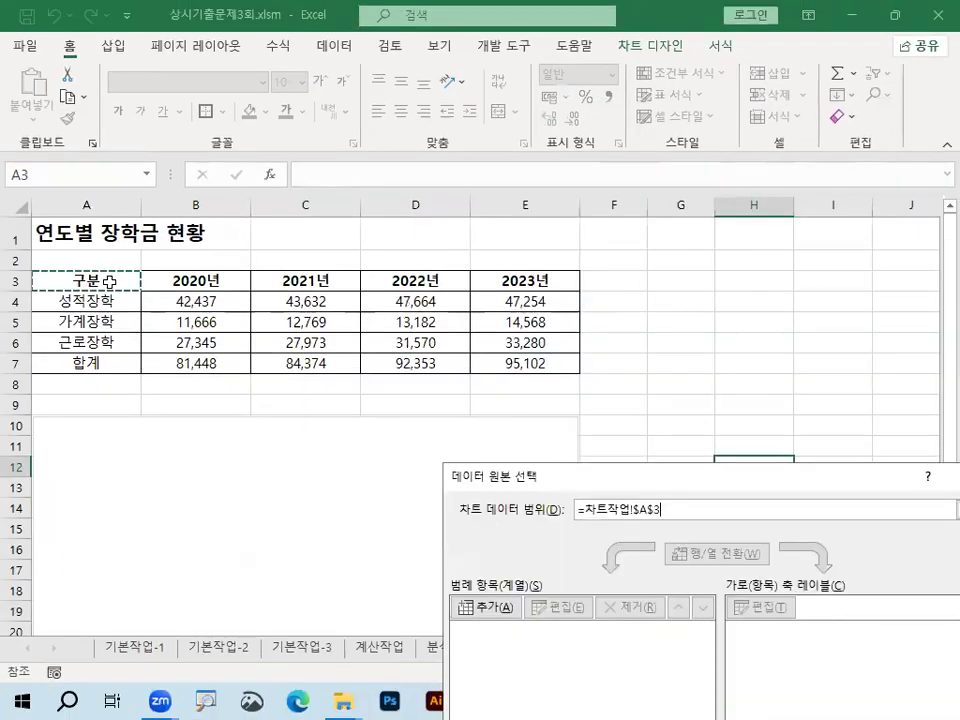
left_click_drag(110, 281, 107, 340)
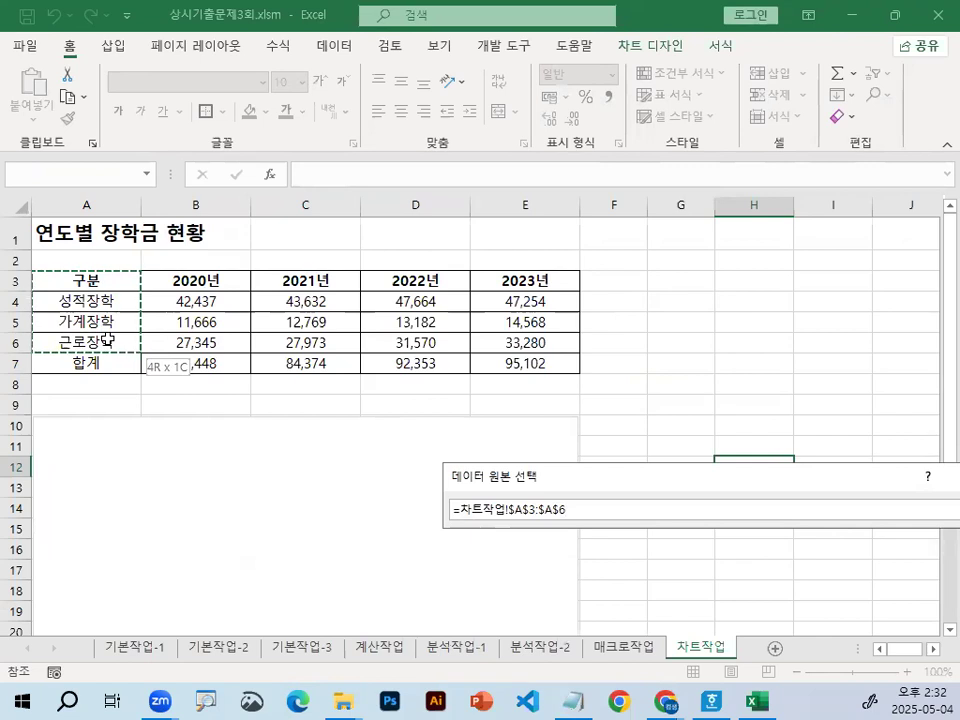
left_click_drag(107, 340, 107, 340)
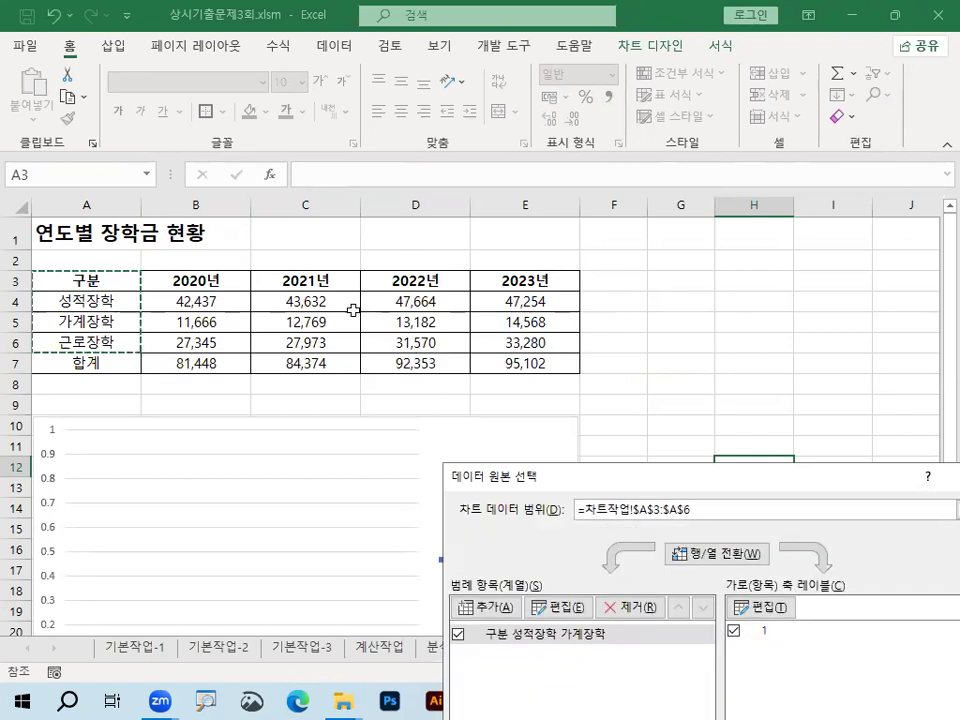
left_click_drag(313, 276, 538, 340)
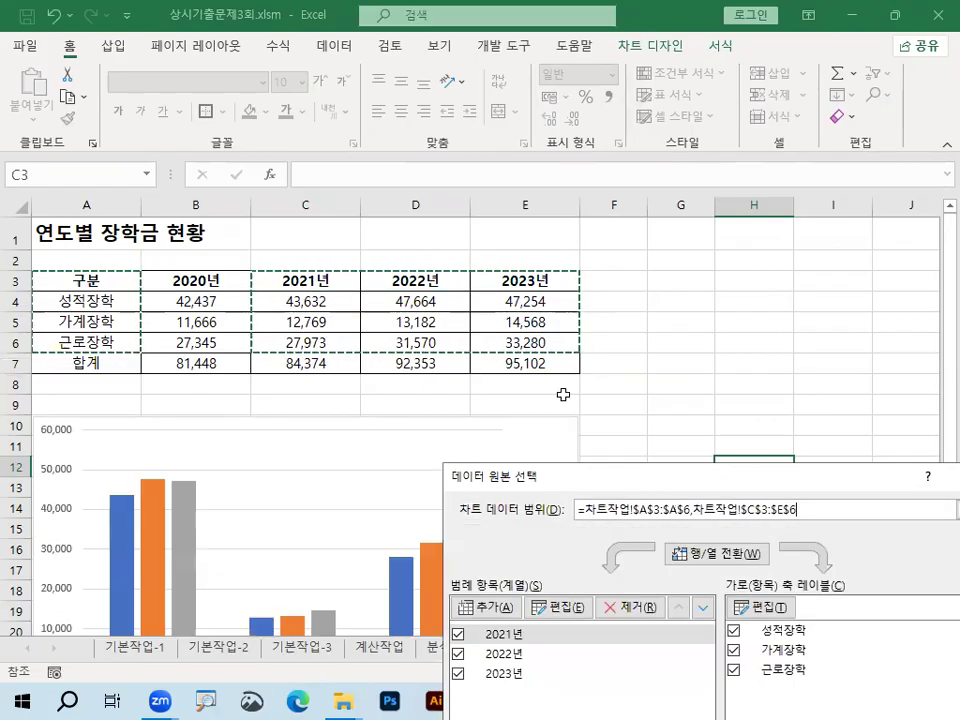
Step: Switch the chart's rows and columns so the scholarship types are the series and the years are the categories, and apply the data source
left_click_drag(588, 485, 442, 137)
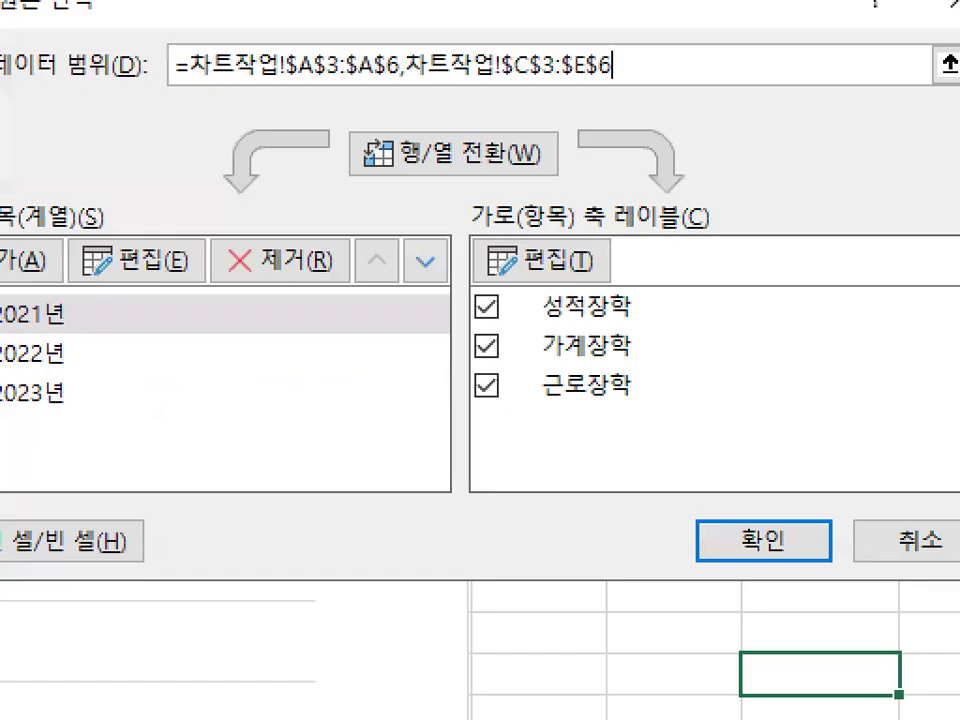
mouse_move(683, 317)
left_mouse_down()
mouse_move(635, 249)
mouse_move(666, 291)
left_mouse_up()
mouse_move(336, 362)
left_mouse_down()
mouse_move(96, 403)
mouse_move(214, 225)
mouse_move(306, 365)
left_mouse_up()
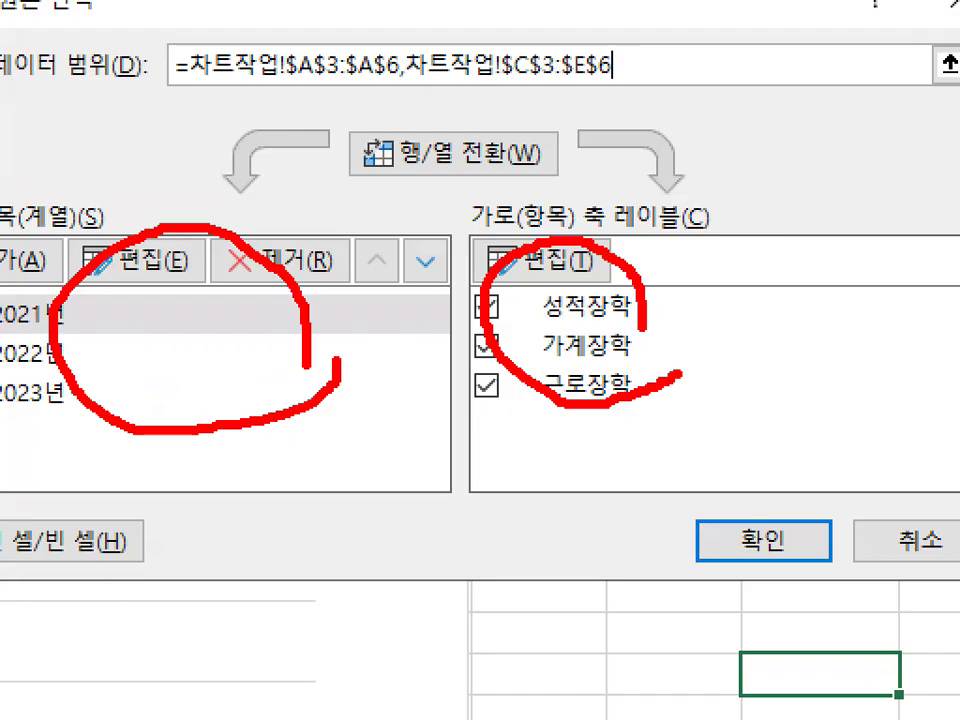
left_click_drag(580, 184, 561, 133)
key("Escape")
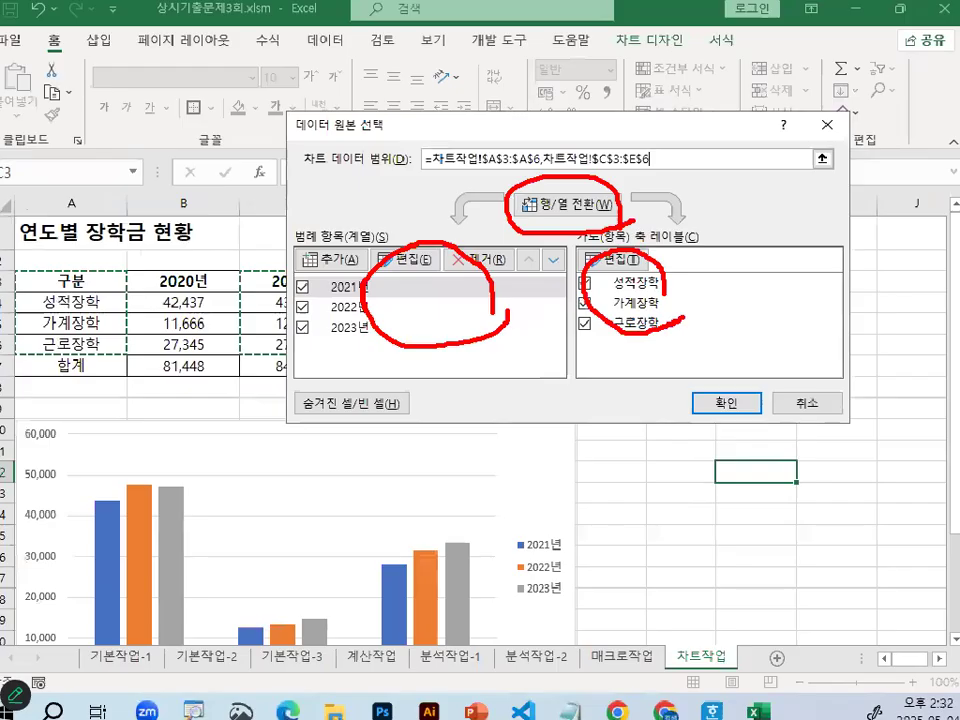
left_click(495, 154)
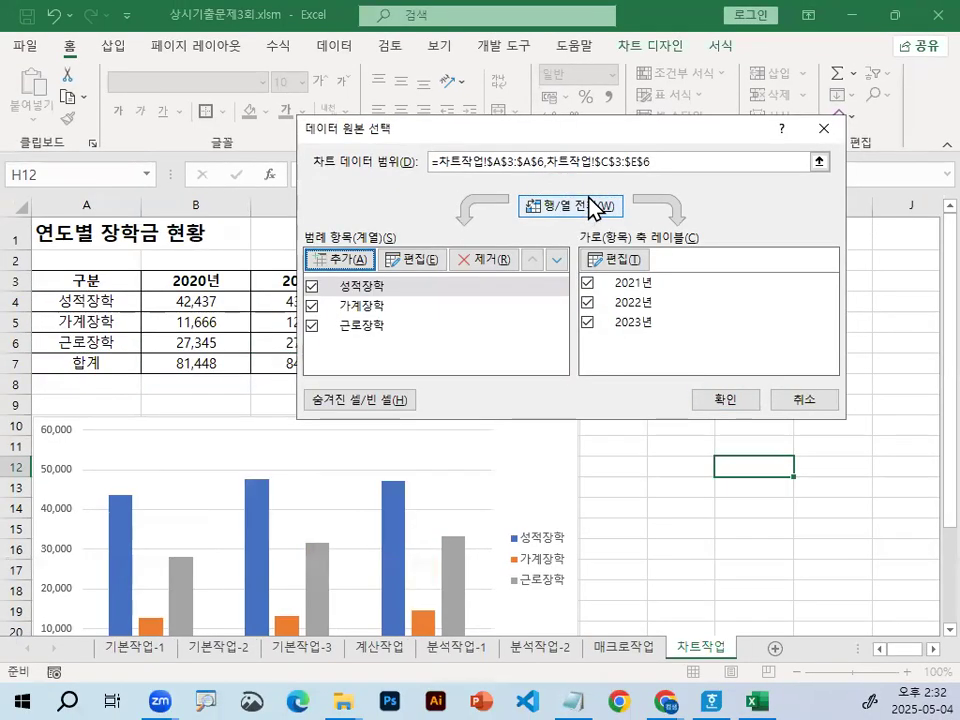
mouse_move(572, 278)
left_mouse_down()
mouse_move(488, 275)
mouse_move(528, 280)
left_mouse_up()
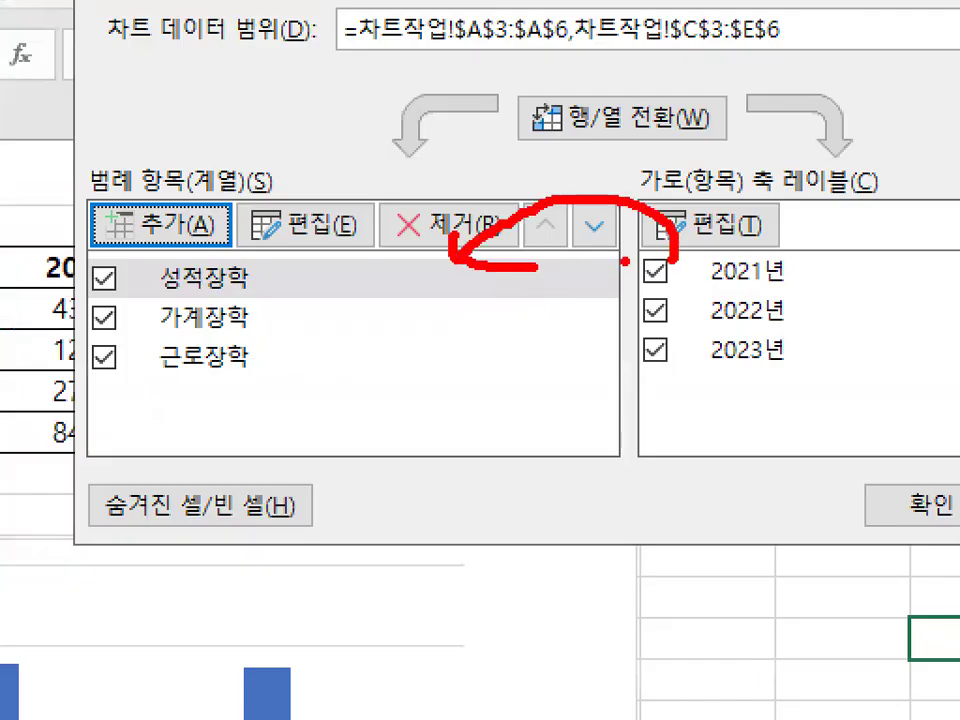
left_click_drag(676, 258, 740, 208)
key("Escape")
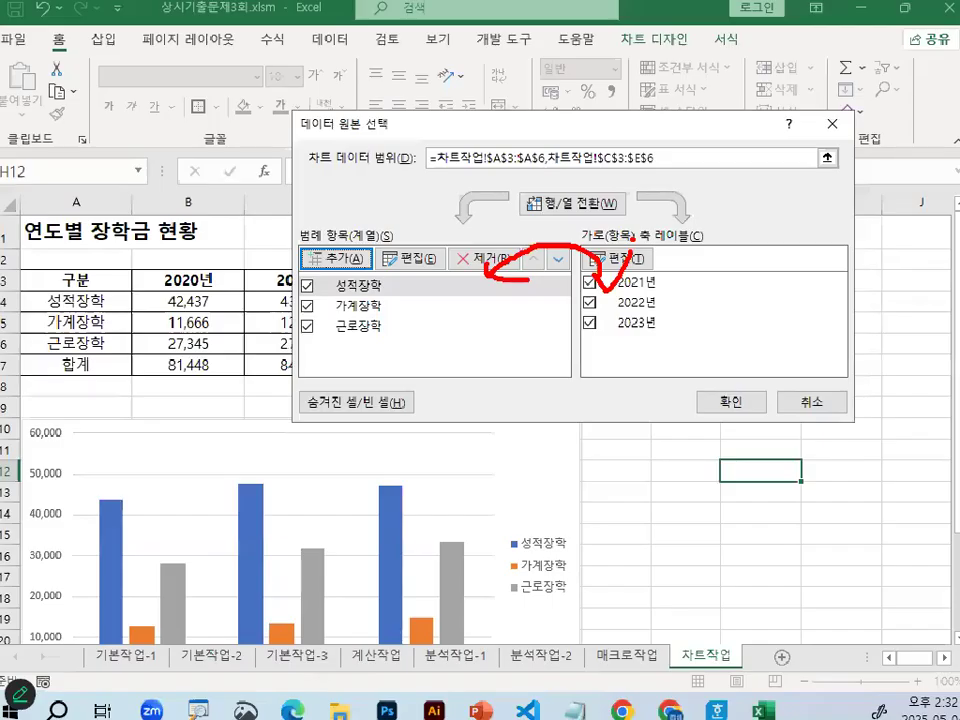
left_click(728, 394)
Step: Compare the chart's columns, legend and year labels with the source ranges highlighted in the scholarship table
scroll(518, 465, "down", 2)
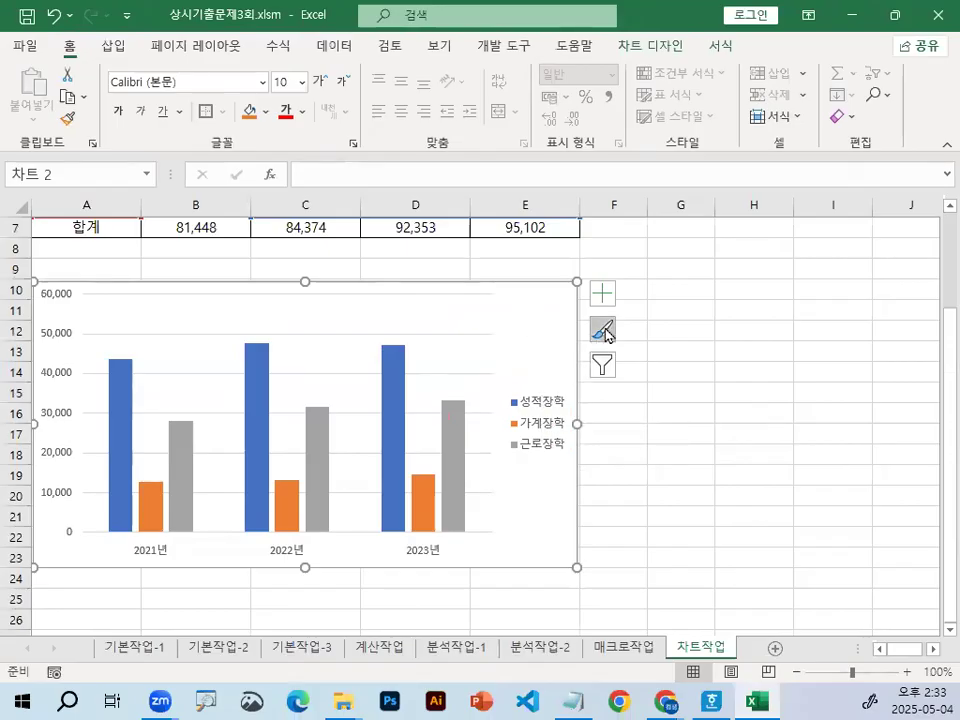
scroll(461, 492, "up", 2)
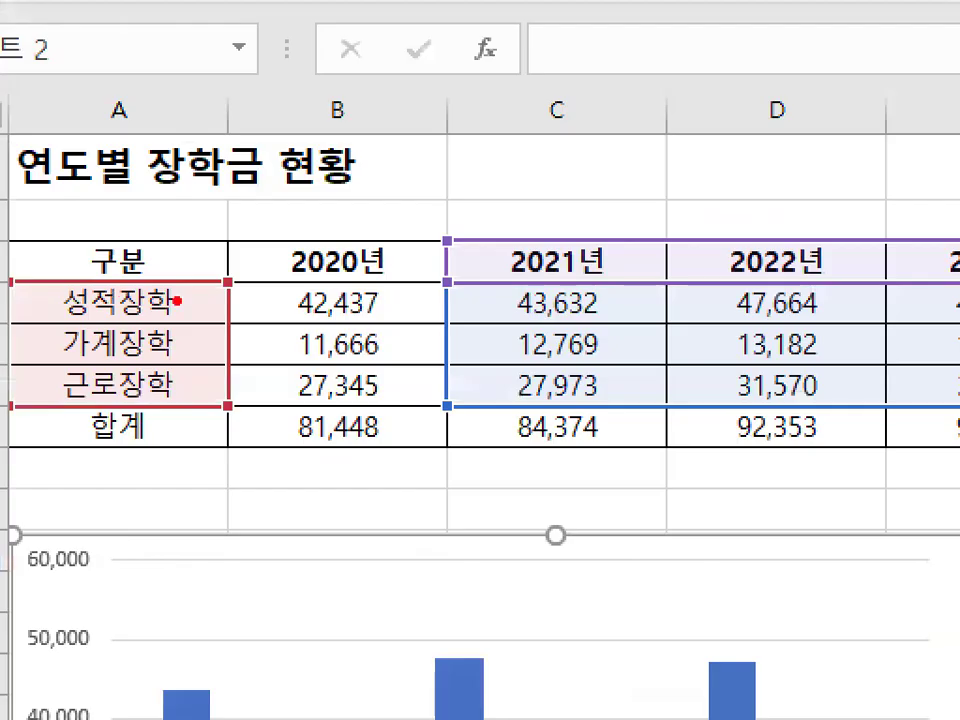
mouse_move(130, 324)
left_mouse_down()
mouse_move(55, 290)
mouse_move(149, 334)
left_mouse_up()
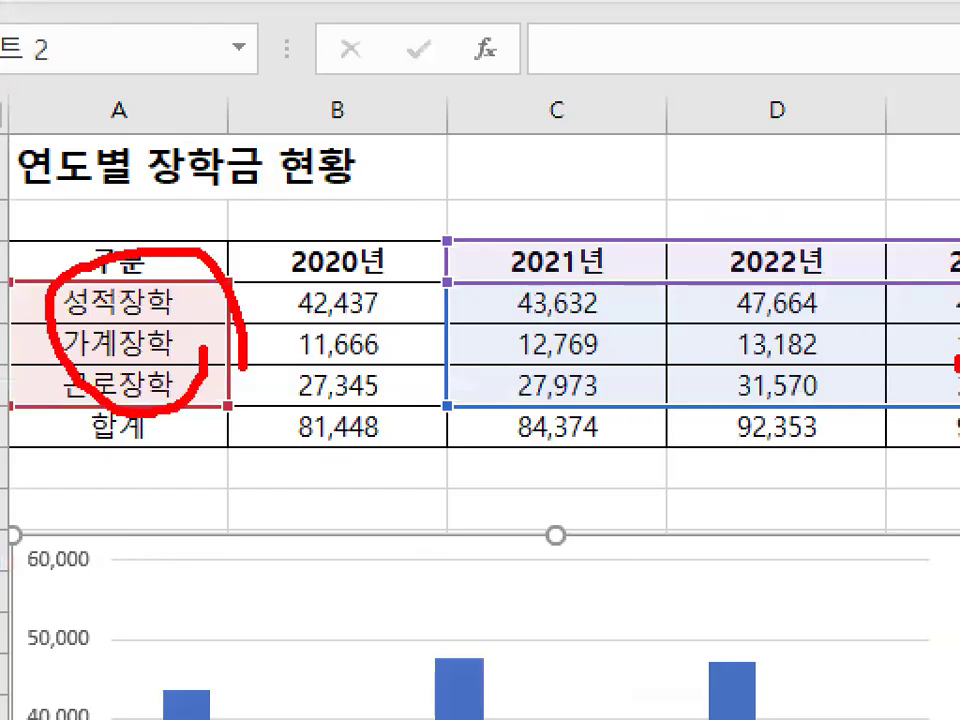
left_click_drag(958, 365, 903, 380)
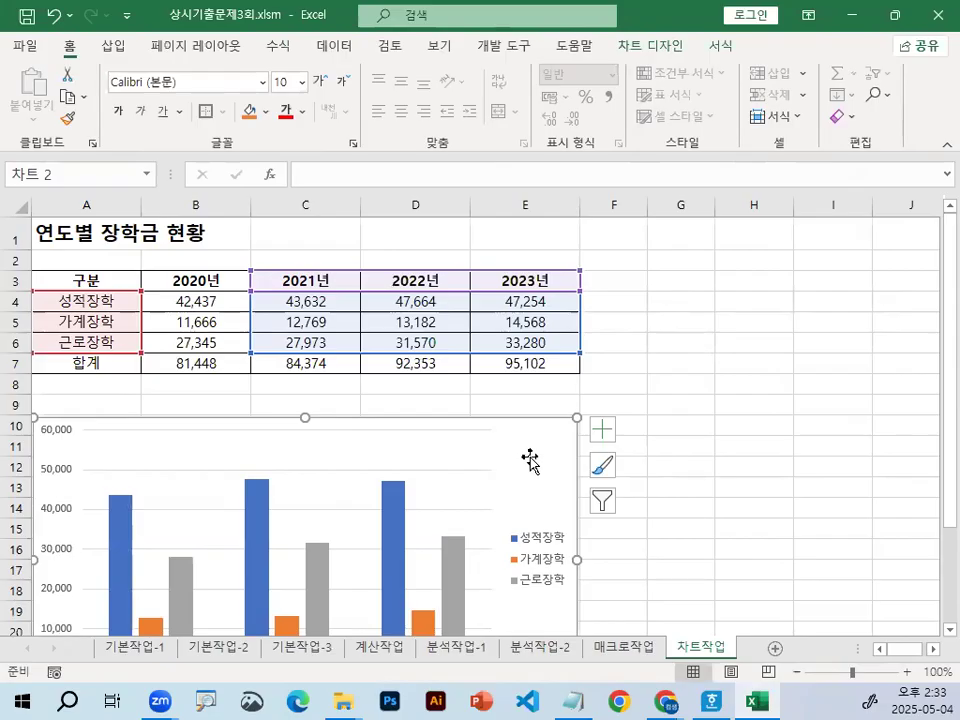
scroll(540, 455, "down", 2)
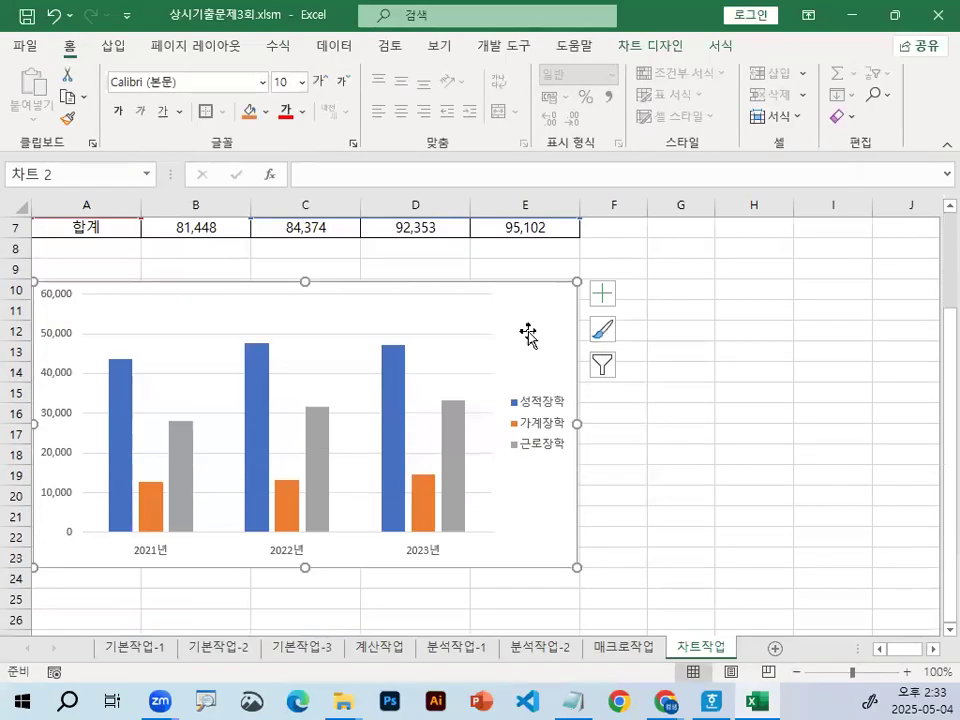
left_click_drag(525, 304, 556, 283)
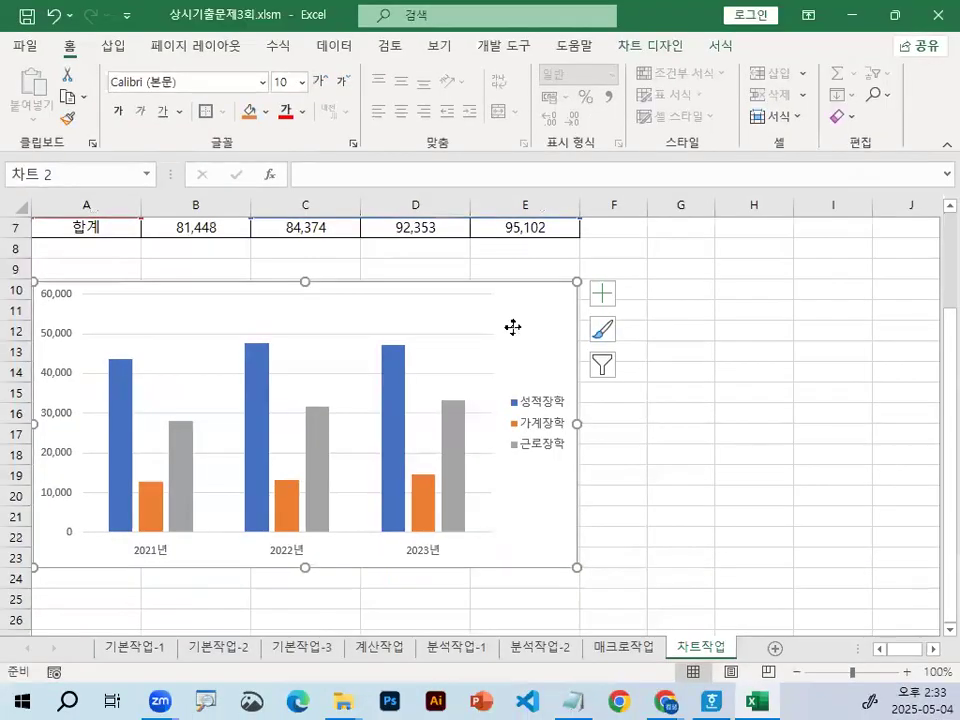
Step: Change the scholarship chart's type to stacked column (누적 세로 막대형), with the years as the categories
right_click(498, 330)
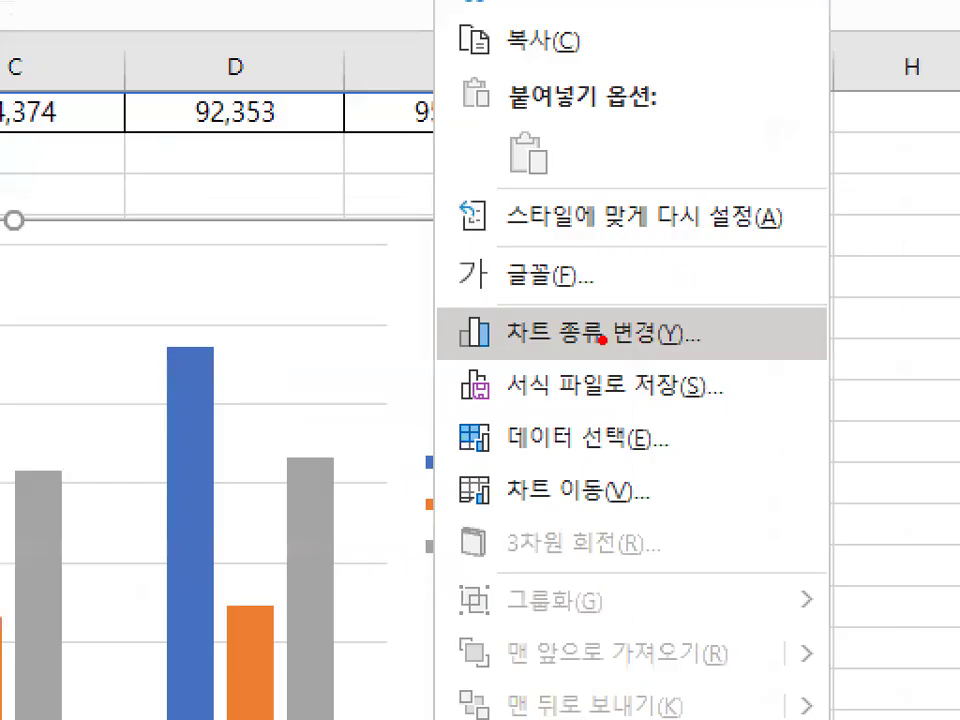
mouse_move(668, 339)
left_mouse_down()
mouse_move(608, 355)
mouse_move(554, 317)
mouse_move(667, 344)
left_mouse_up()
key("Escape")
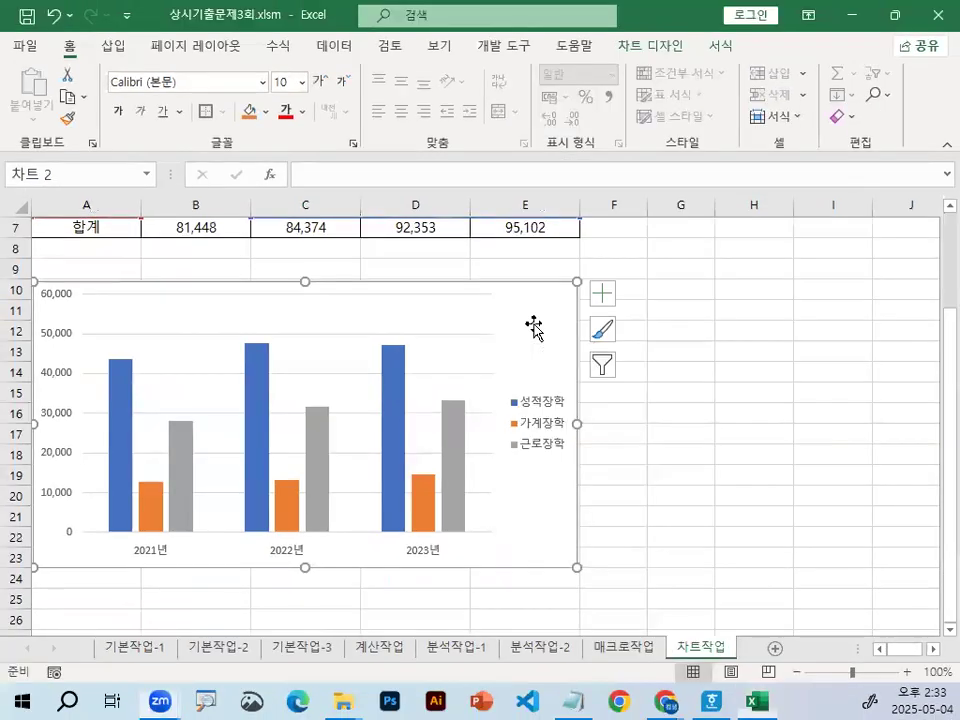
right_click(543, 343)
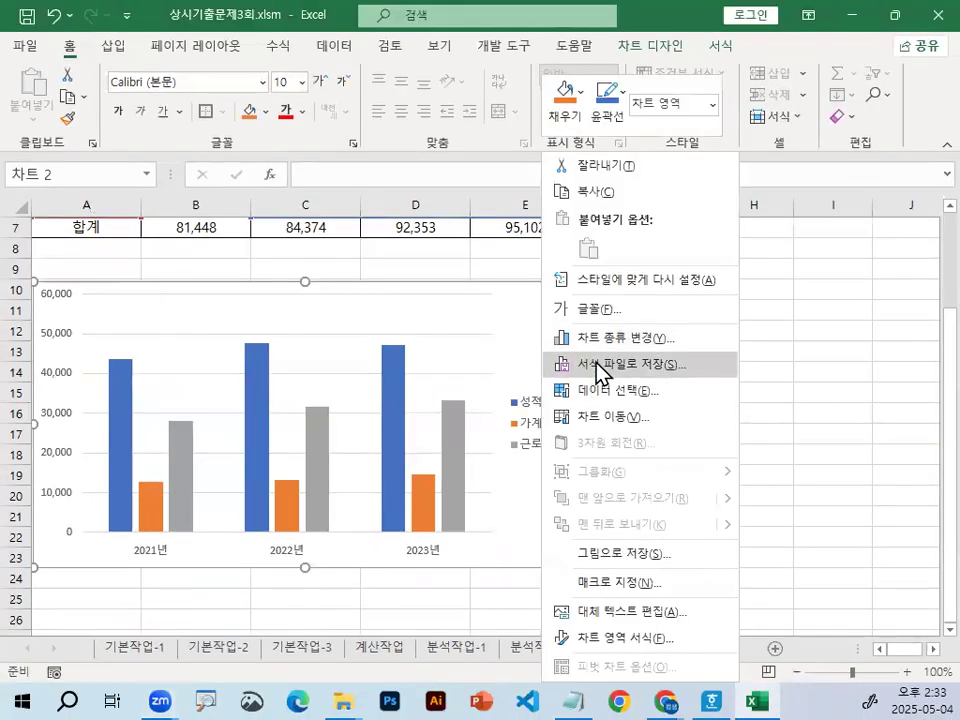
left_click(548, 340)
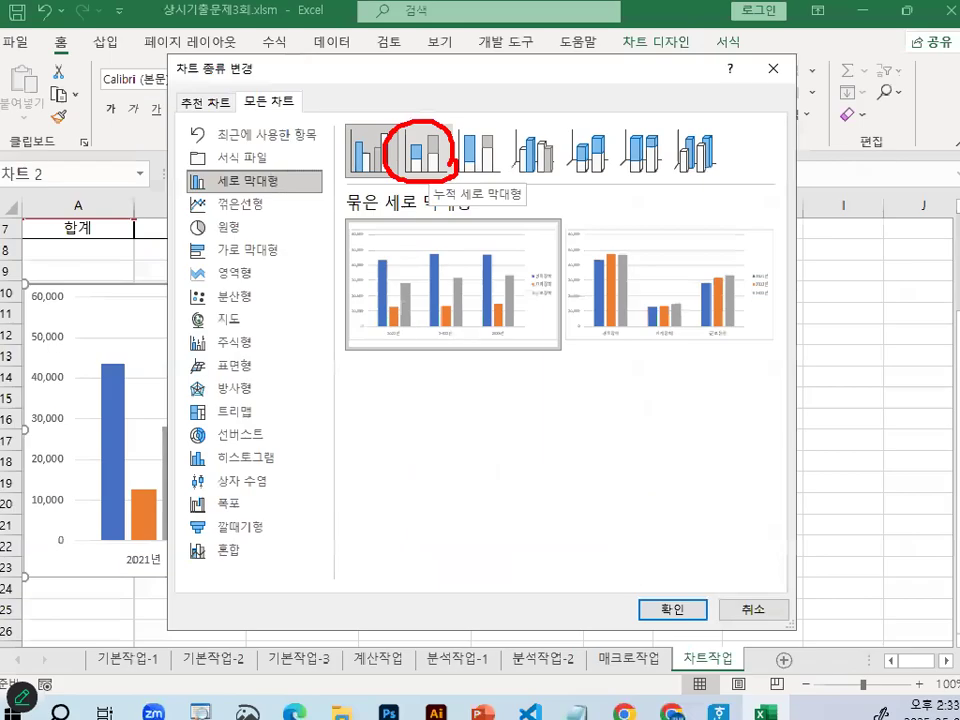
left_click(462, 150)
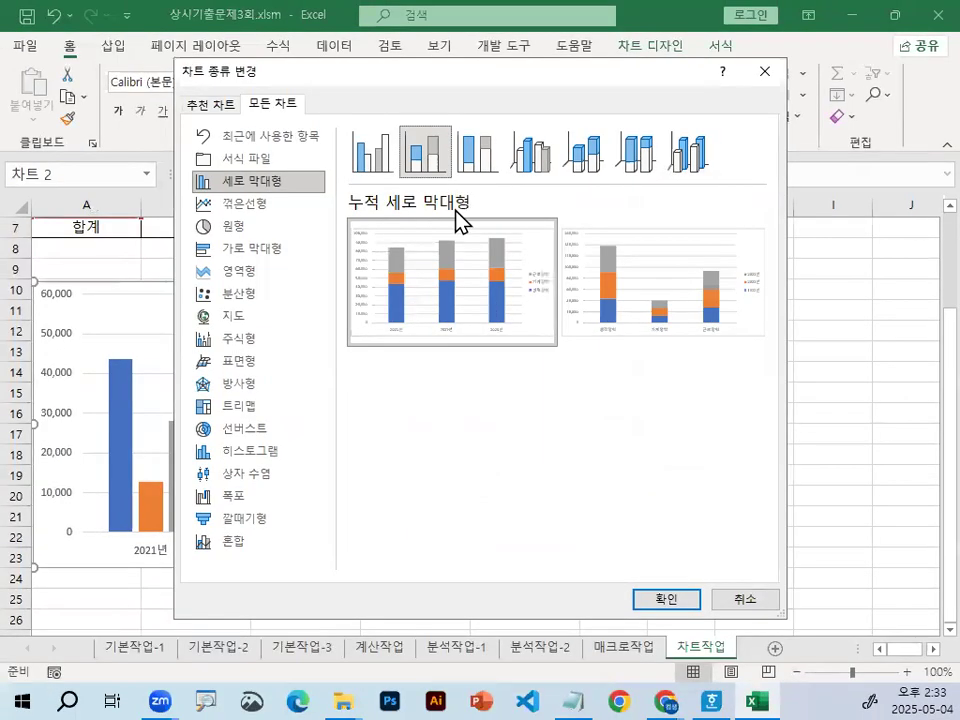
left_click(695, 599)
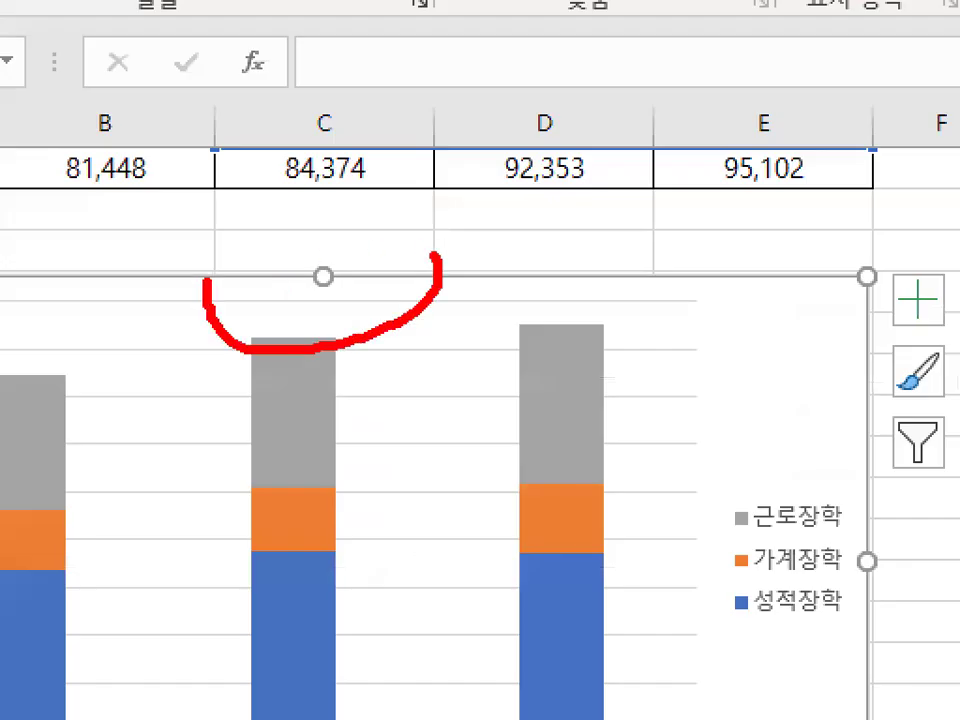
Step: Add a chart title above the stacked column chart
mouse_move(207, 282)
left_mouse_down()
mouse_move(380, 324)
mouse_move(423, 351)
left_mouse_up()
key("Escape")
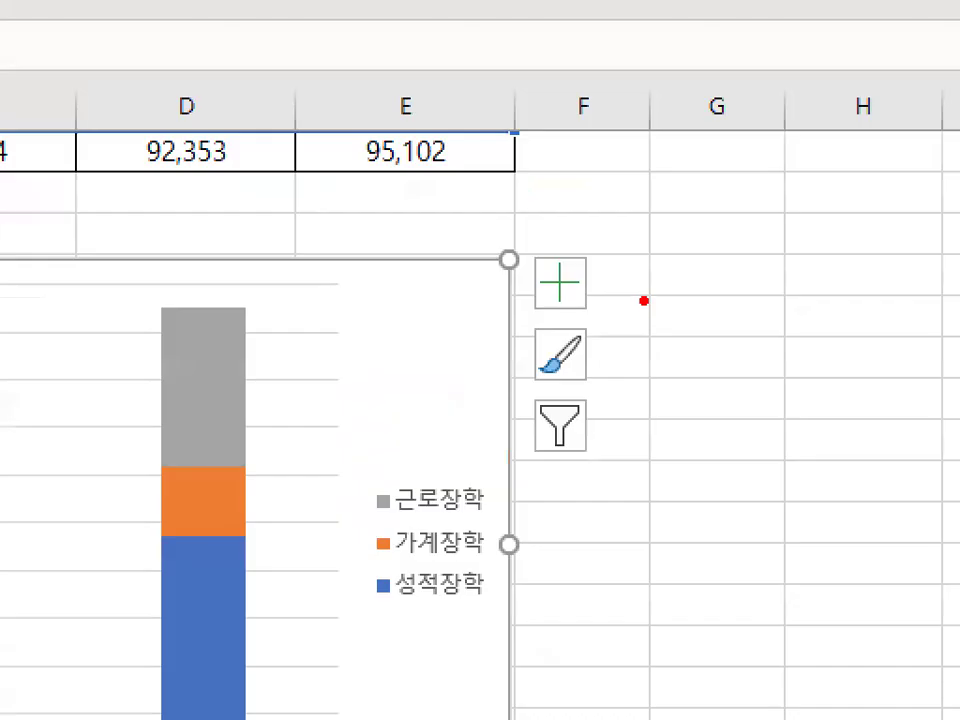
mouse_move(646, 300)
left_mouse_down()
mouse_move(598, 313)
mouse_move(625, 297)
left_mouse_up()
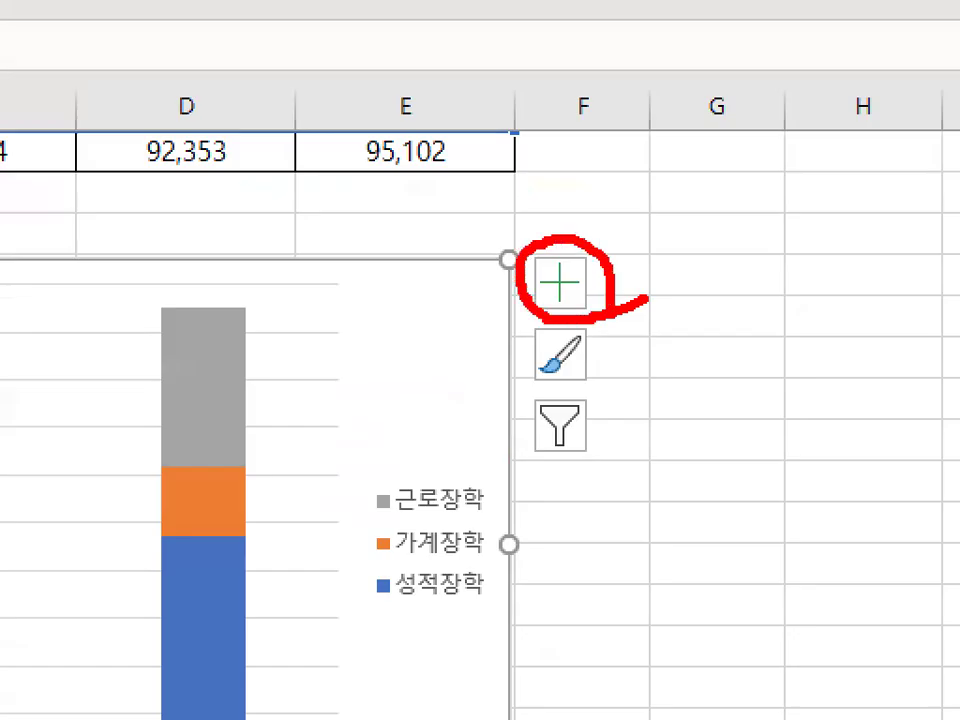
key("Escape")
left_click(603, 296)
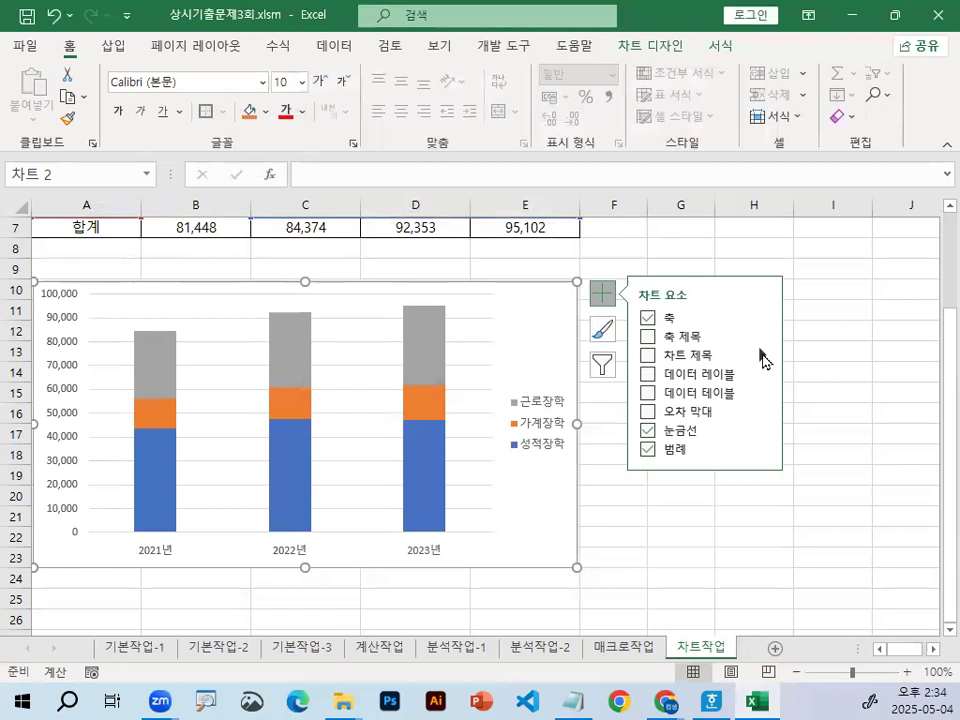
mouse_move(765, 358)
left_click(824, 366)
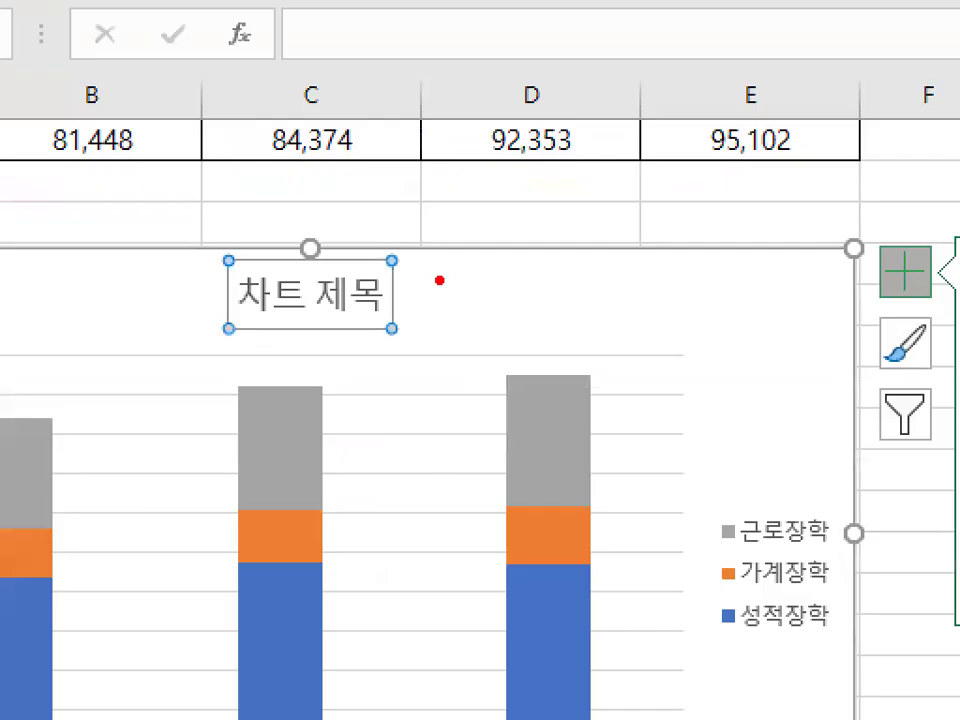
mouse_move(439, 280)
left_mouse_down()
mouse_move(218, 302)
mouse_move(440, 286)
left_mouse_up()
key("Escape")
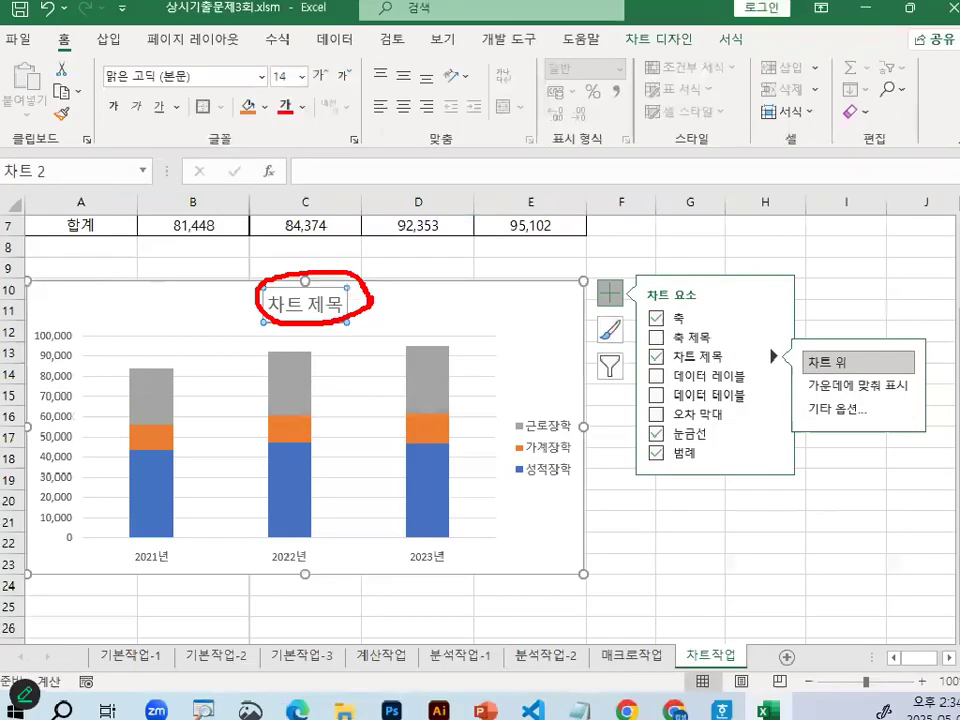
Step: Link the chart title to cell A1 of the 차트작업 sheet with the formula =차트작업!$A$1
left_click(542, 317)
left_click(325, 312)
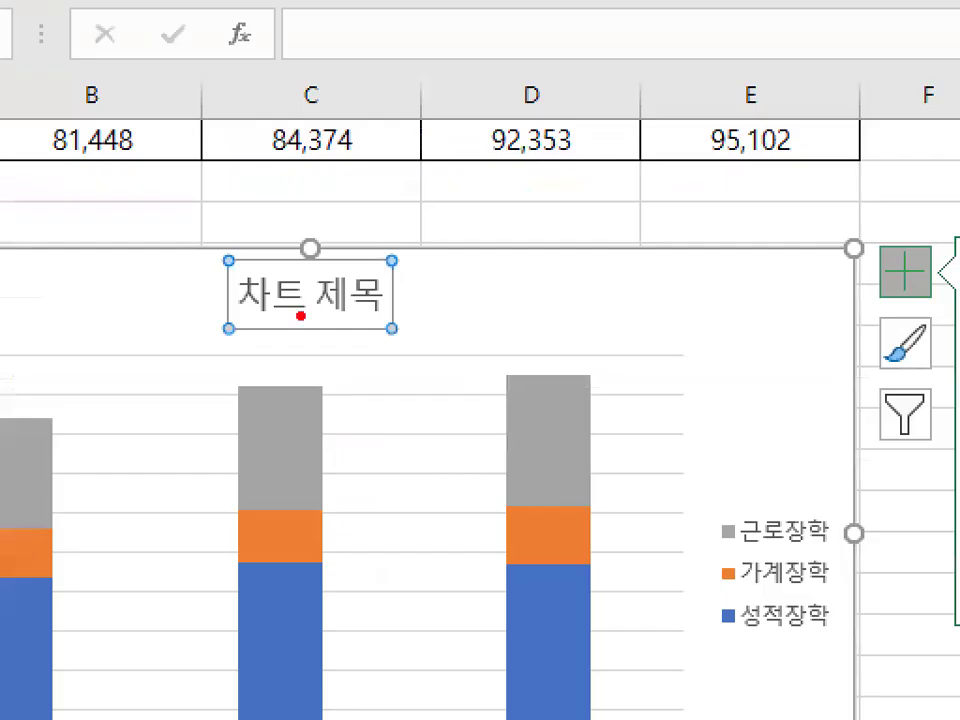
mouse_move(351, 304)
left_mouse_down()
mouse_move(317, 325)
mouse_move(334, 290)
left_mouse_up()
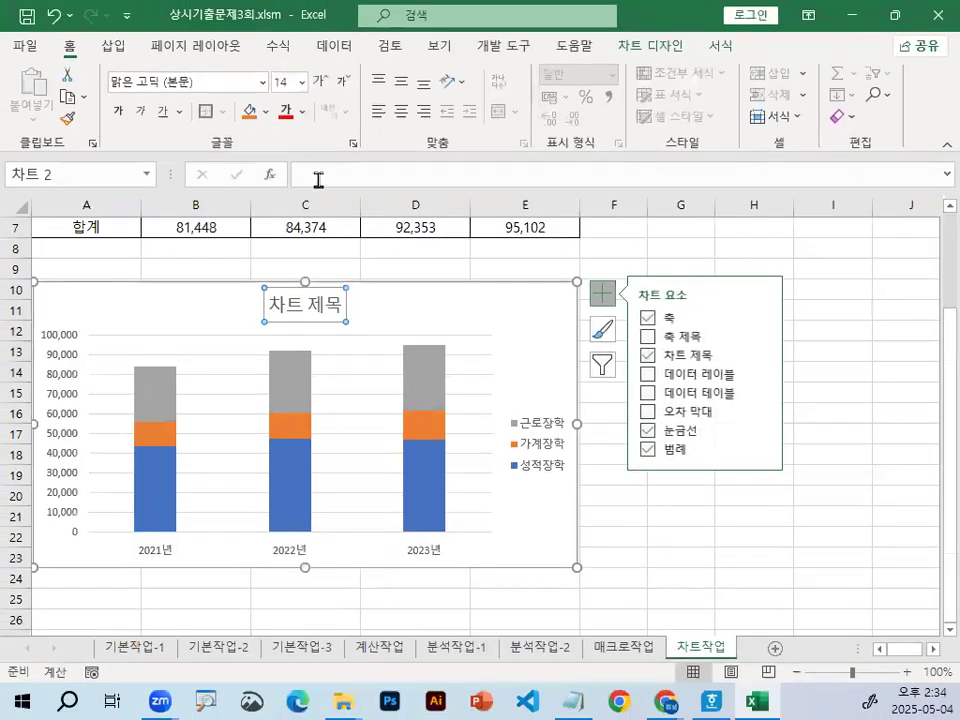
left_click(337, 36)
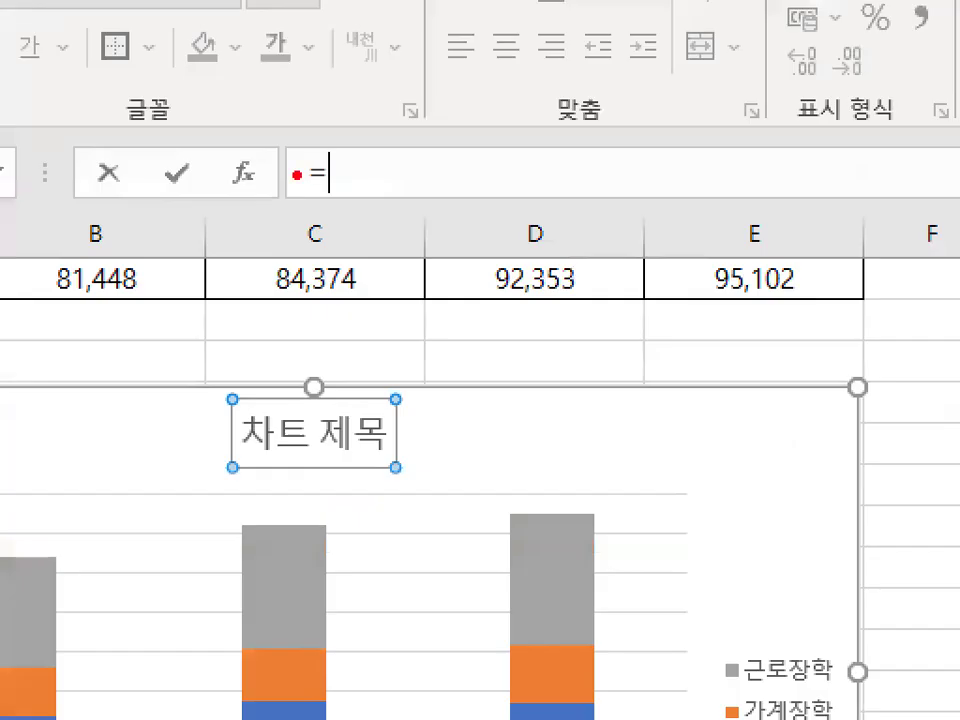
left_click_drag(326, 173, 327, 176)
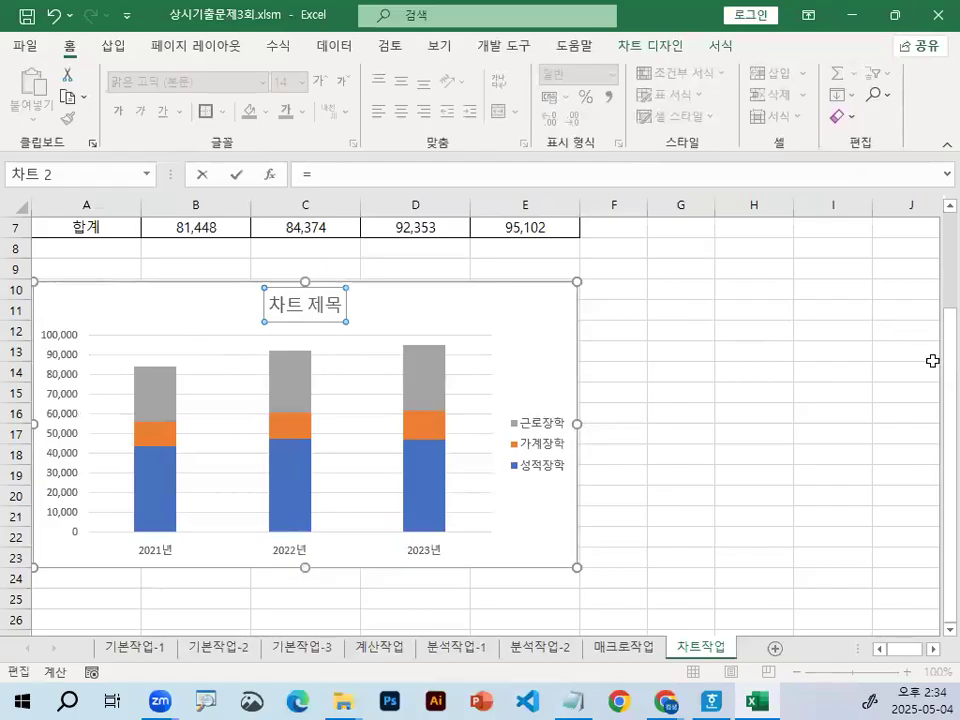
left_click_drag(948, 368, 948, 256)
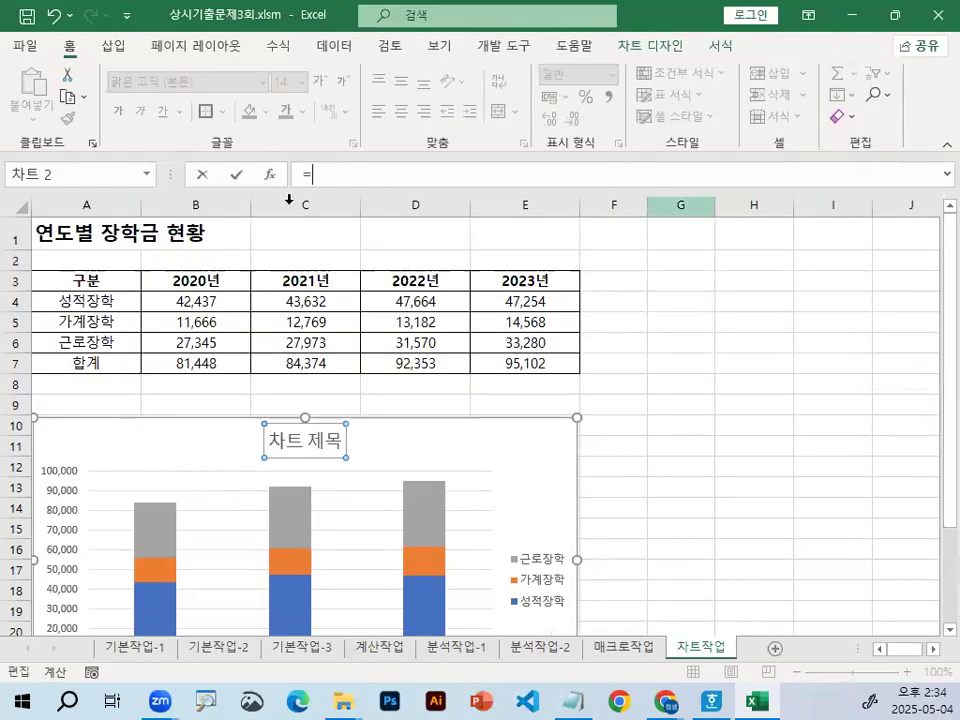
left_click(55, 233)
left_click_drag(51, 201, 138, 131)
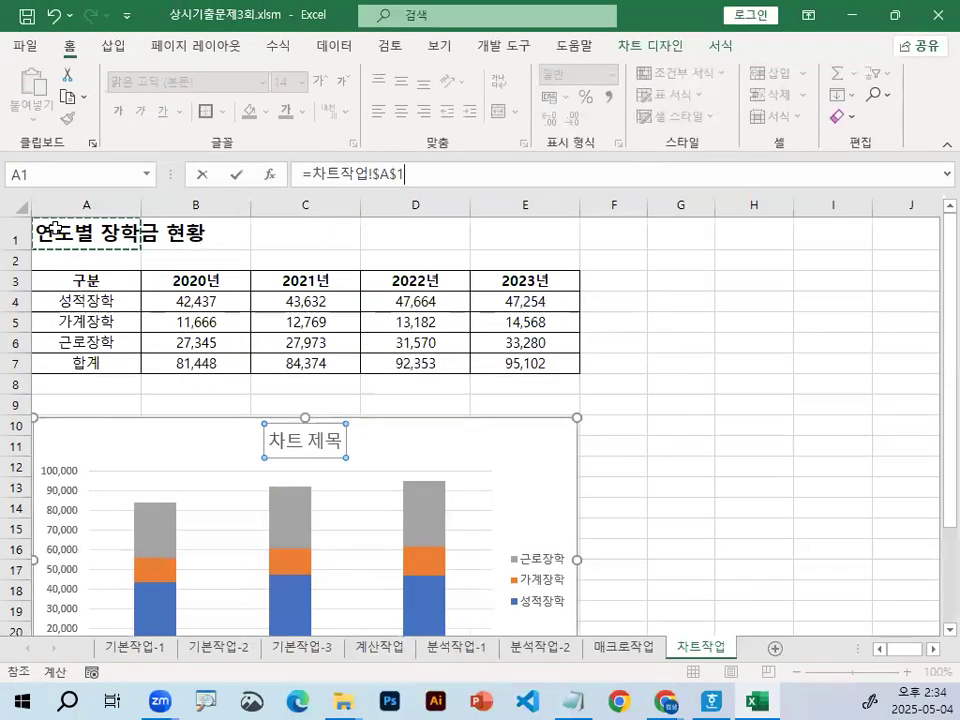
key("Return")
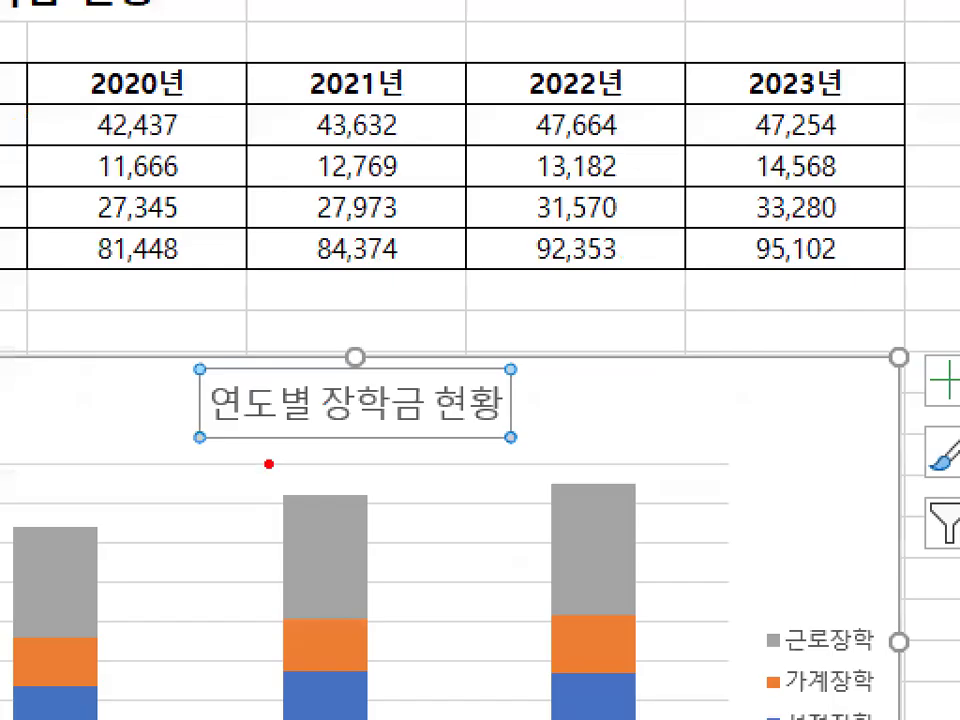
mouse_move(417, 435)
left_mouse_down()
mouse_move(367, 462)
mouse_move(384, 430)
left_mouse_up()
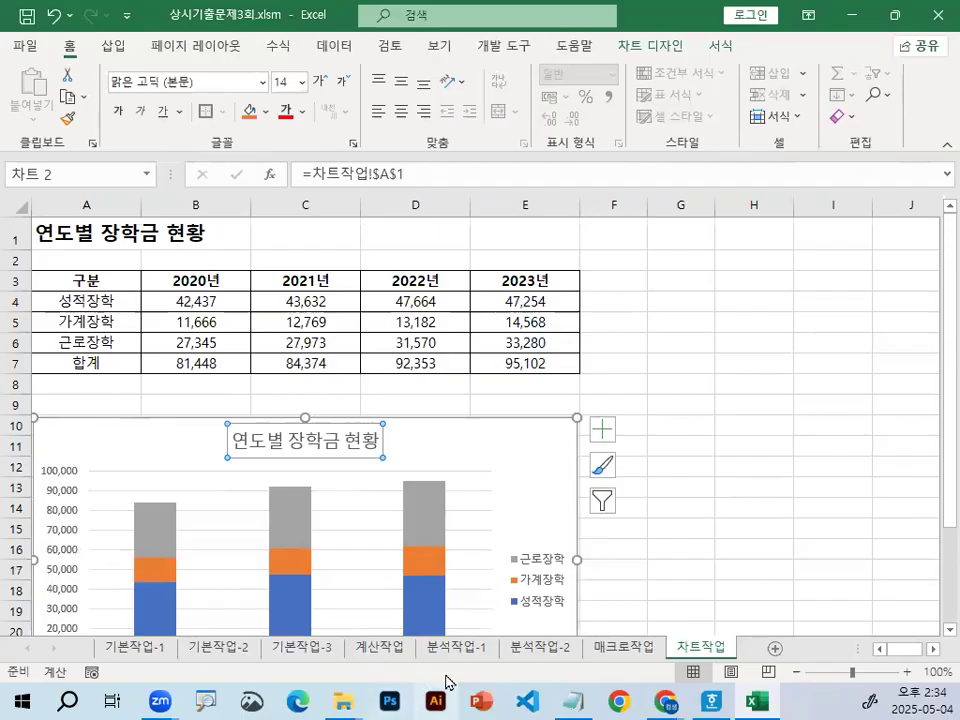
Step: Add data labels to the 근로장학 series in the stacked column chart
scroll(496, 515, "down", 1)
key("ctrl+1")
left_click(503, 495)
mouse_move(434, 404)
left_mouse_down()
mouse_move(422, 361)
mouse_move(429, 380)
left_mouse_up()
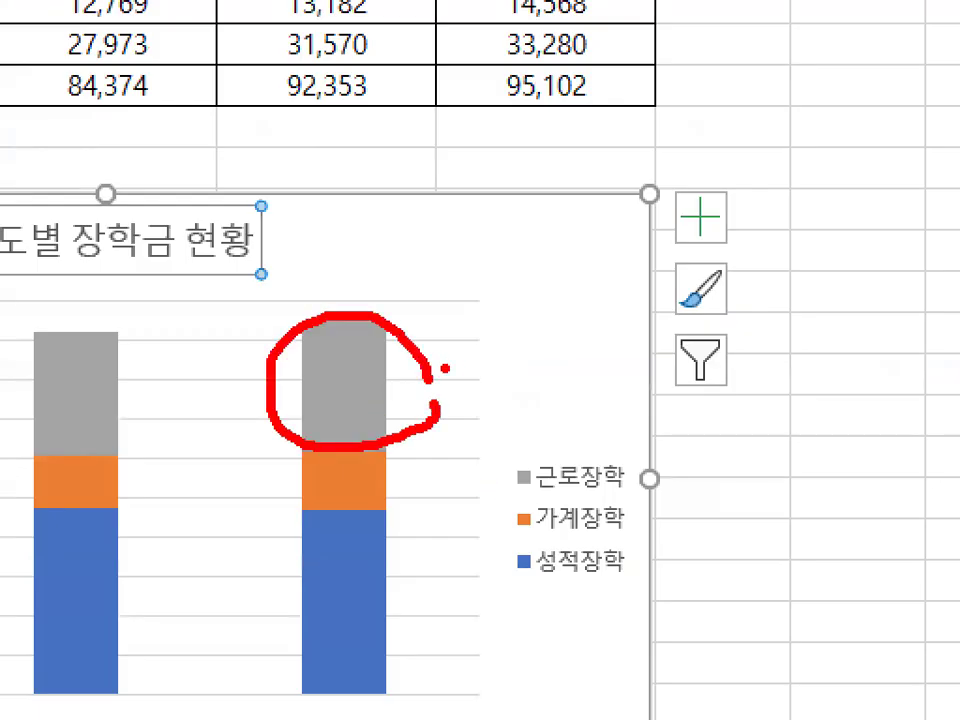
key("Escape")
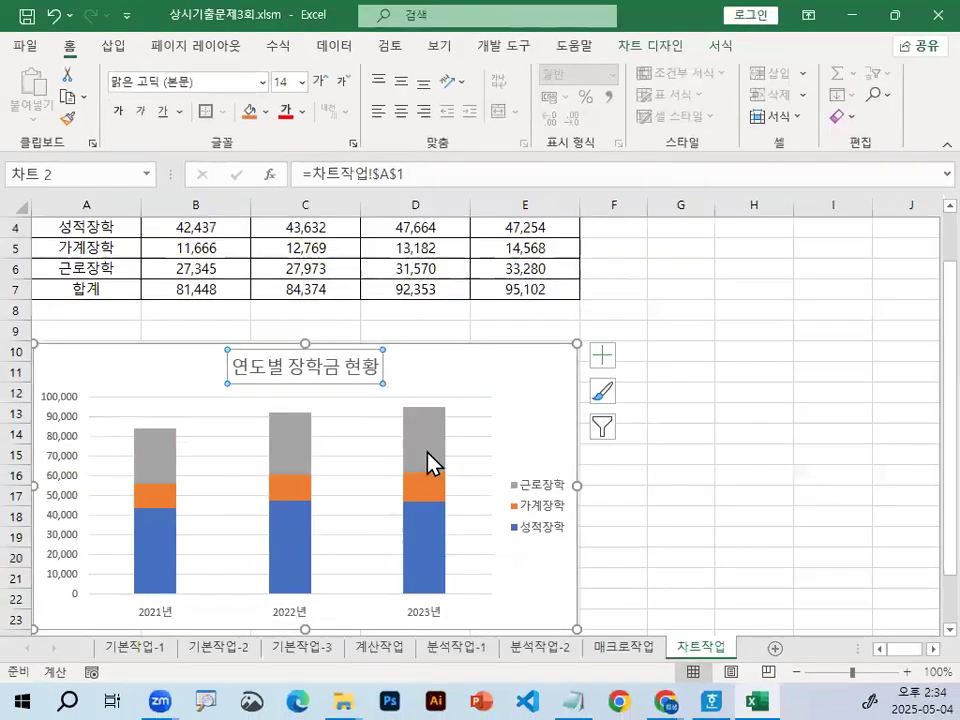
left_click(428, 452)
key("ctrl+1")
left_click(422, 441)
left_click_drag(438, 408, 482, 392)
mouse_move(135, 408)
left_mouse_down()
mouse_move(142, 435)
mouse_move(242, 382)
left_mouse_up()
key("Escape")
key("ctrl+1")
left_click(420, 431)
mouse_move(421, 374)
left_mouse_down()
mouse_move(435, 426)
mouse_move(504, 326)
left_mouse_up()
key("Escape")
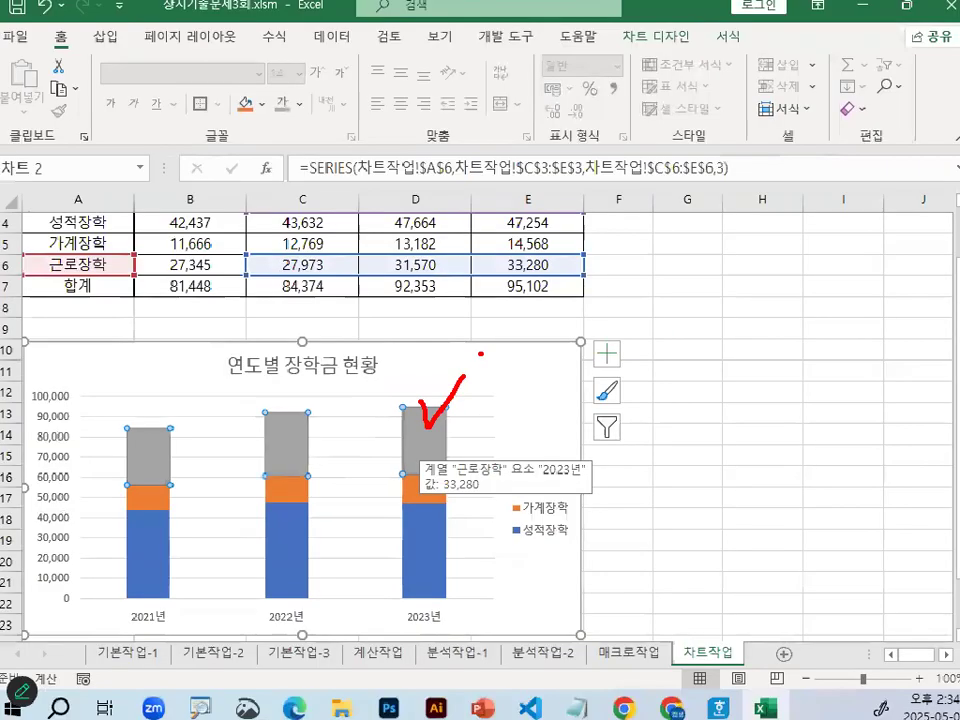
right_click(420, 437)
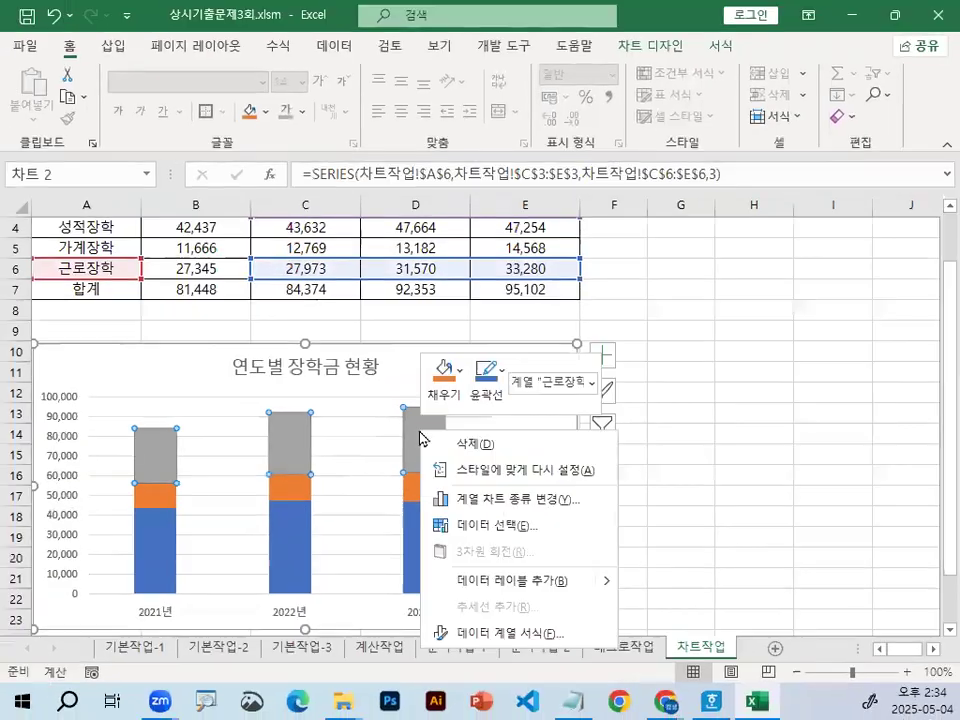
left_click(520, 580)
key("ctrl+1")
mouse_move(451, 446)
left_mouse_down()
mouse_move(440, 452)
mouse_move(402, 430)
mouse_move(503, 408)
left_mouse_up()
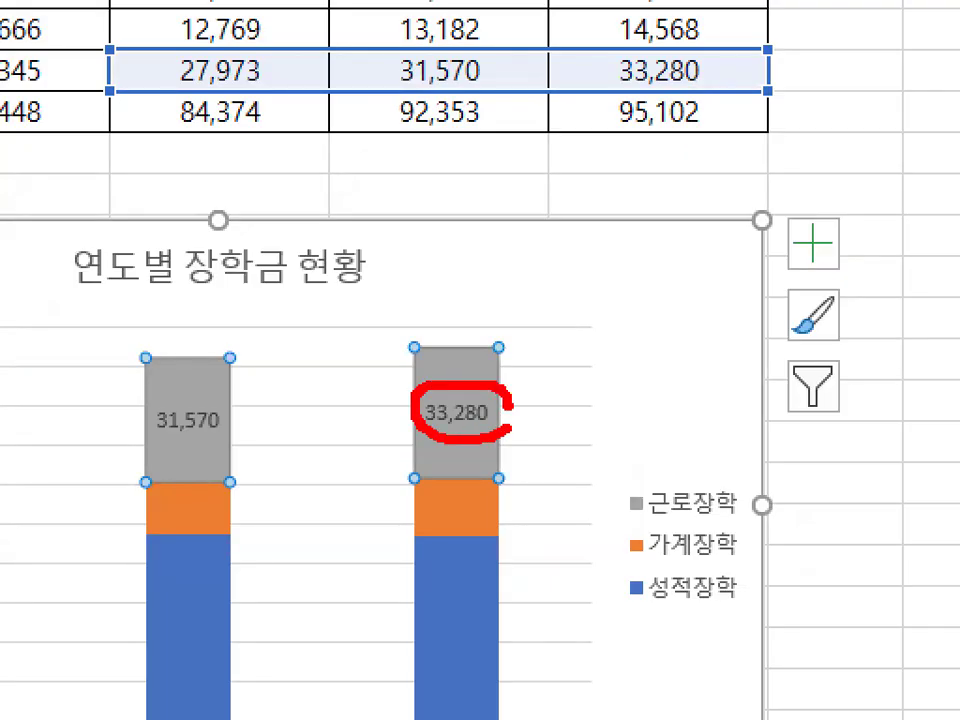
mouse_move(432, 325)
left_mouse_down()
mouse_move(441, 348)
mouse_move(486, 303)
left_mouse_up()
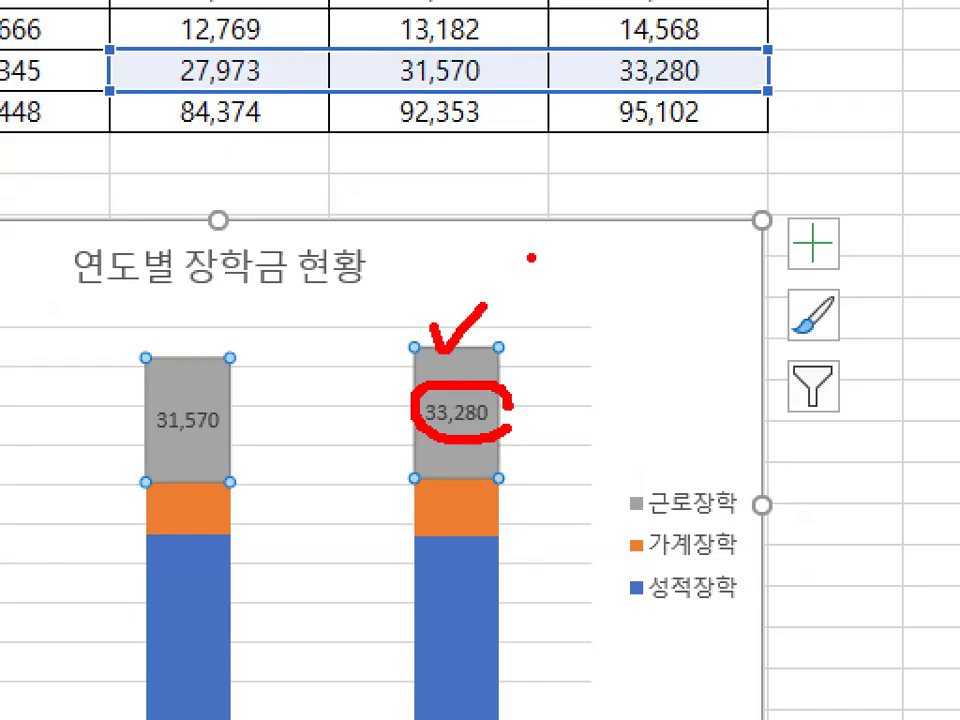
key("Escape")
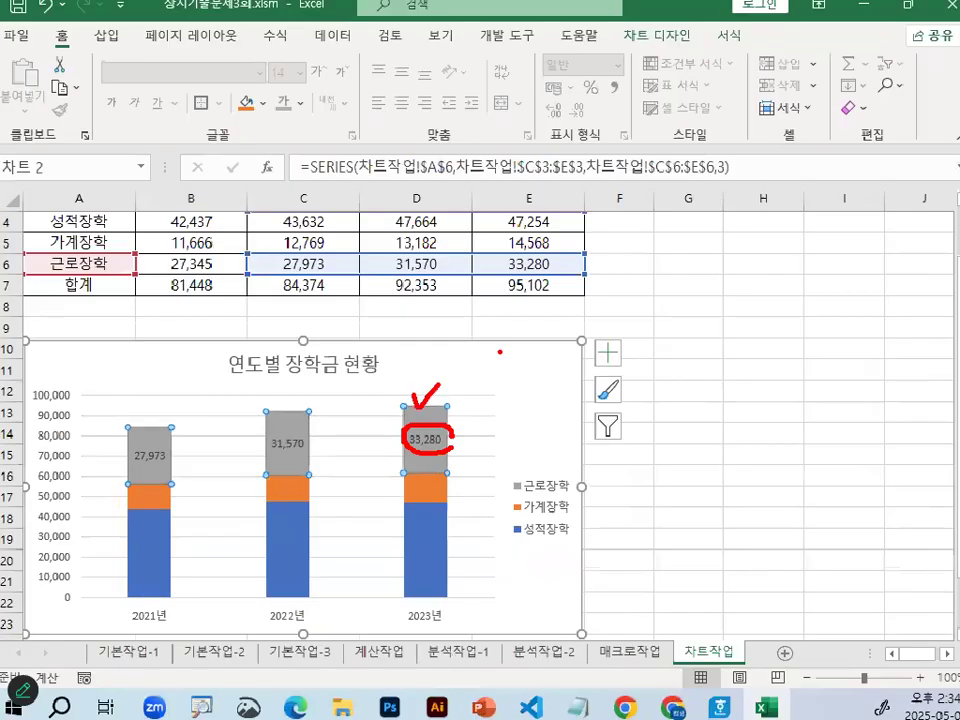
Step: Set the label position of the 근로장학 data labels to inside end (안쪽 끝에) in the stacked column chart
key("ctrl+1")
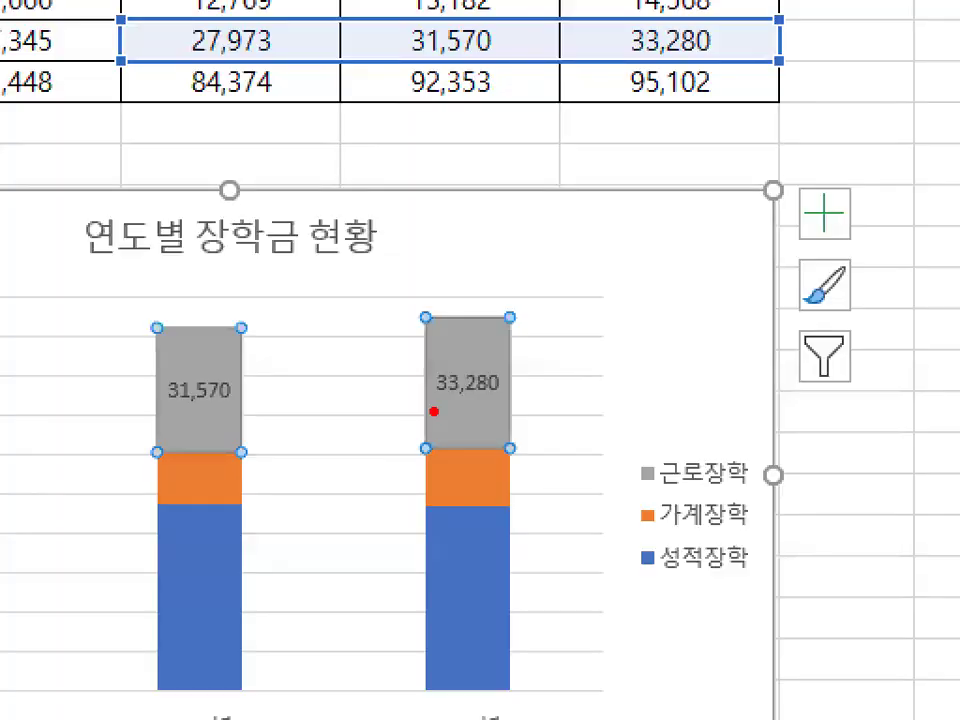
mouse_move(509, 388)
left_mouse_down()
mouse_move(409, 398)
mouse_move(508, 376)
left_mouse_up()
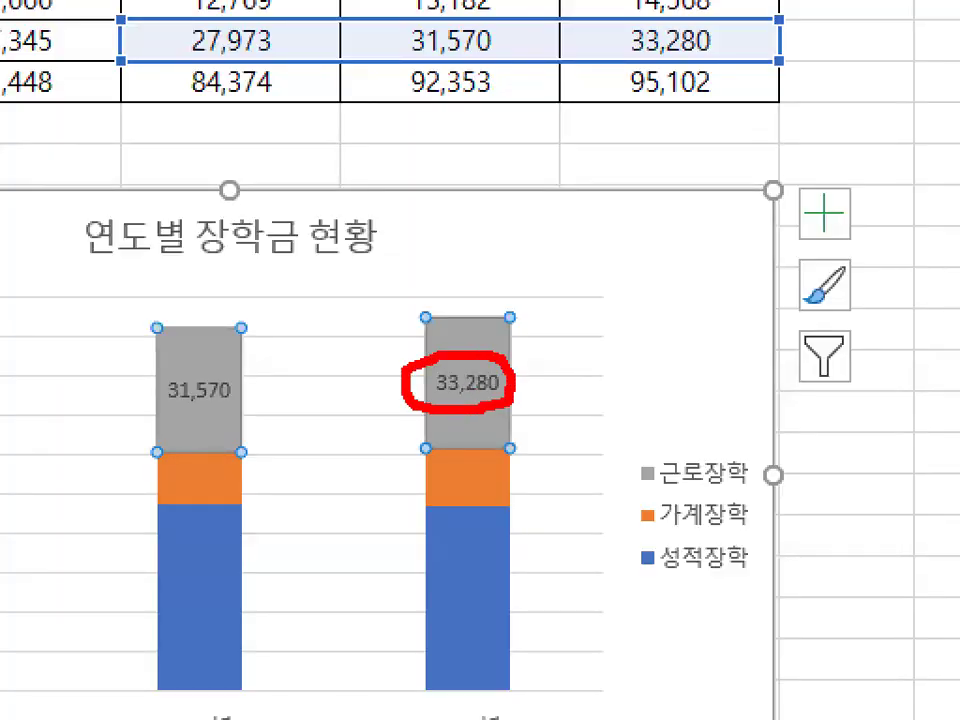
key("Escape")
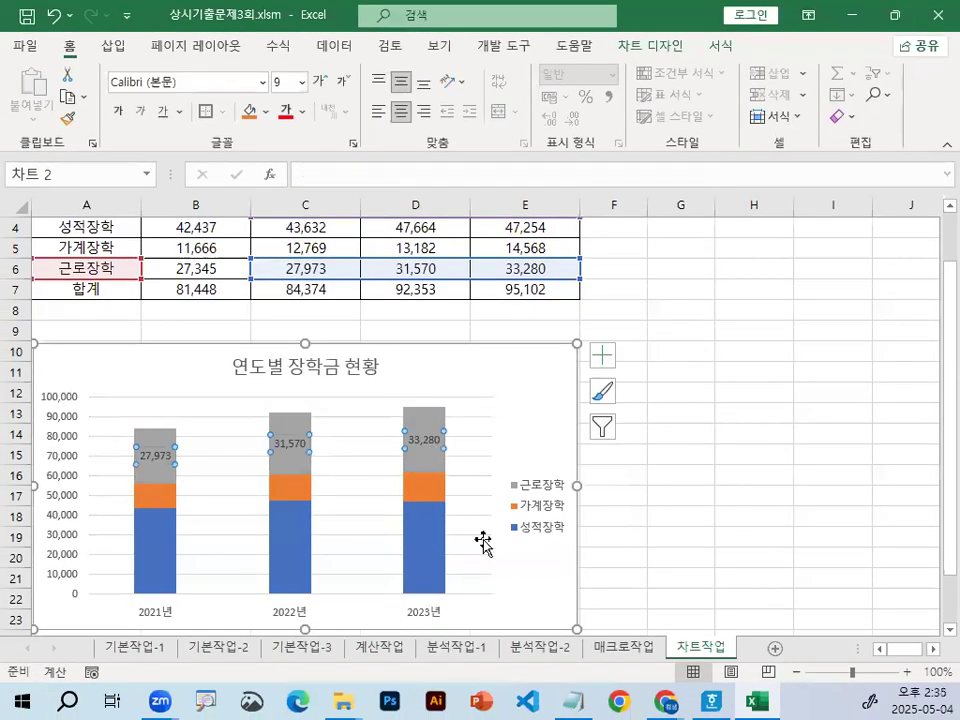
key("ctrl+1")
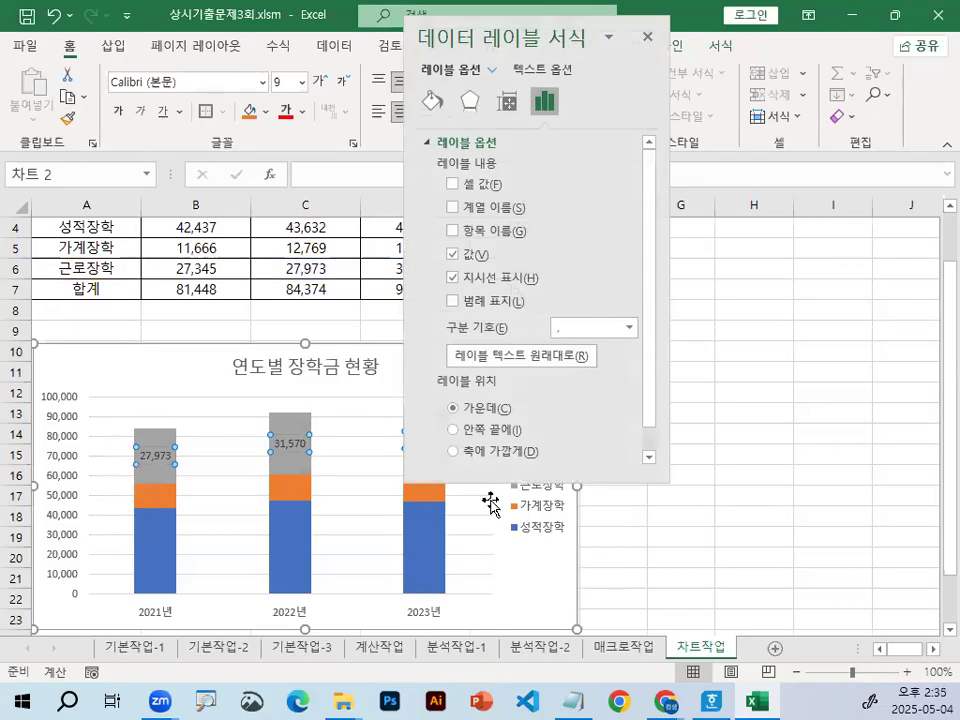
left_click_drag(553, 37, 557, 96)
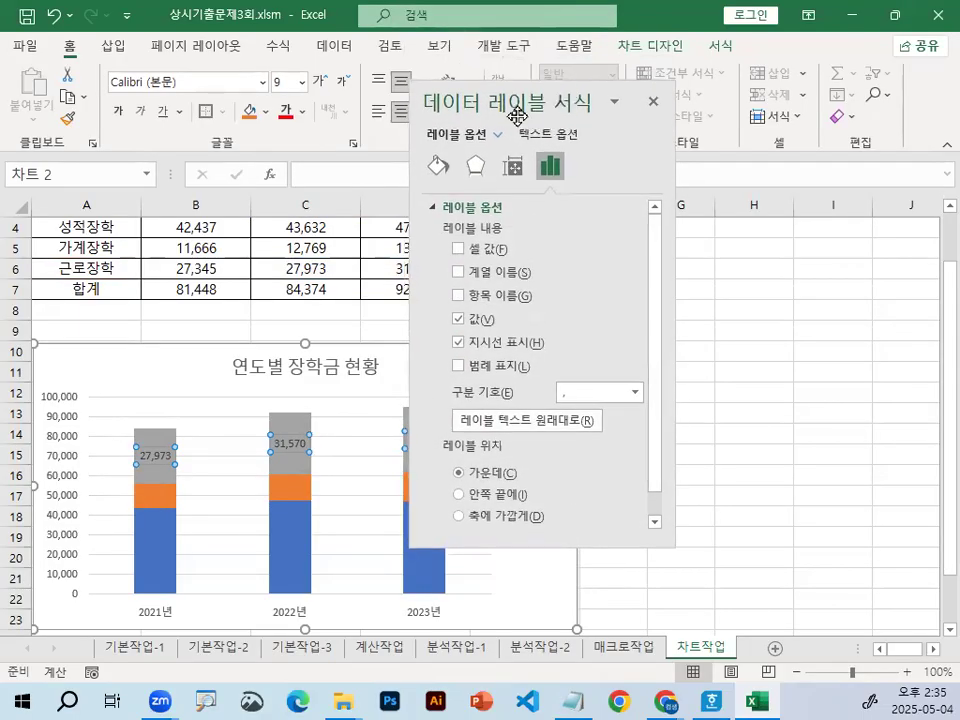
mouse_move(346, 115)
left_mouse_down()
mouse_move(536, 95)
mouse_move(681, 96)
left_mouse_up()
left_click(671, 124)
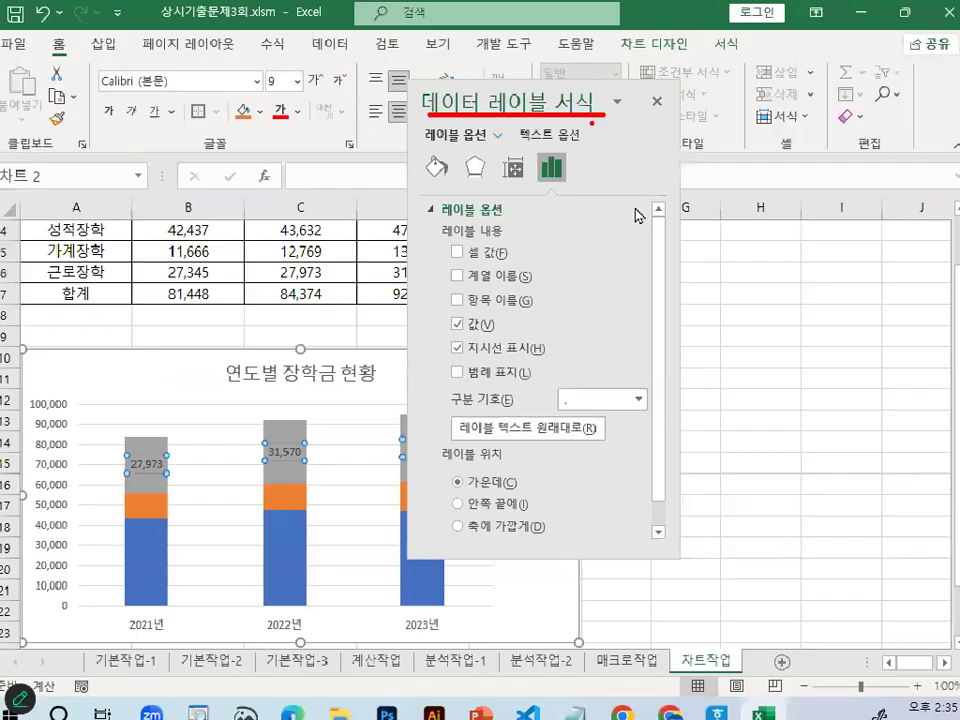
scroll(656, 300, "down", 2)
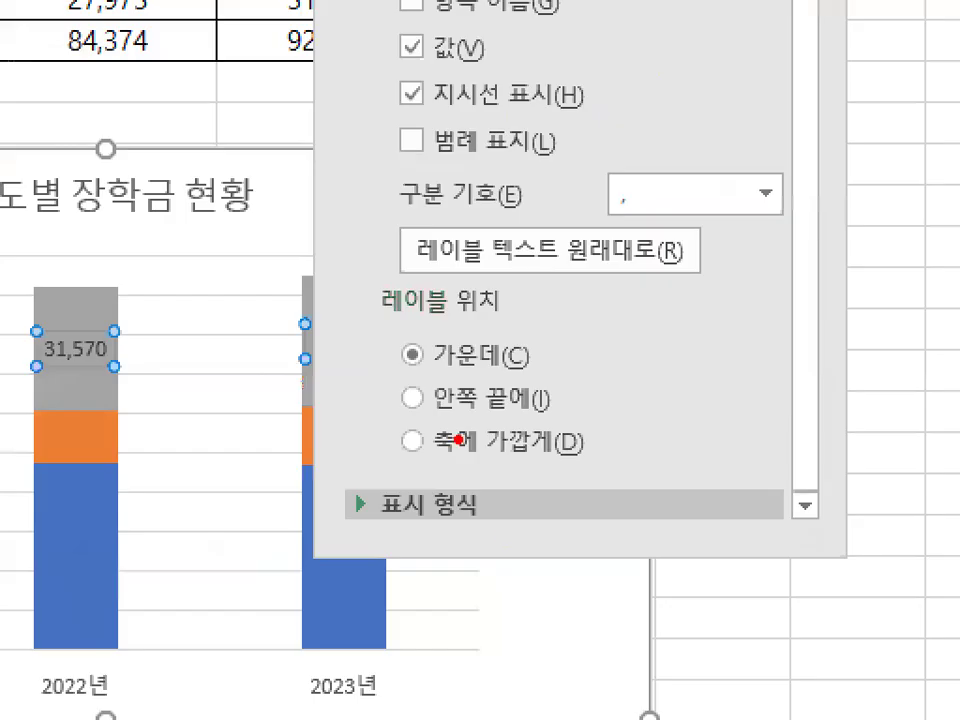
left_click_drag(361, 318, 519, 322)
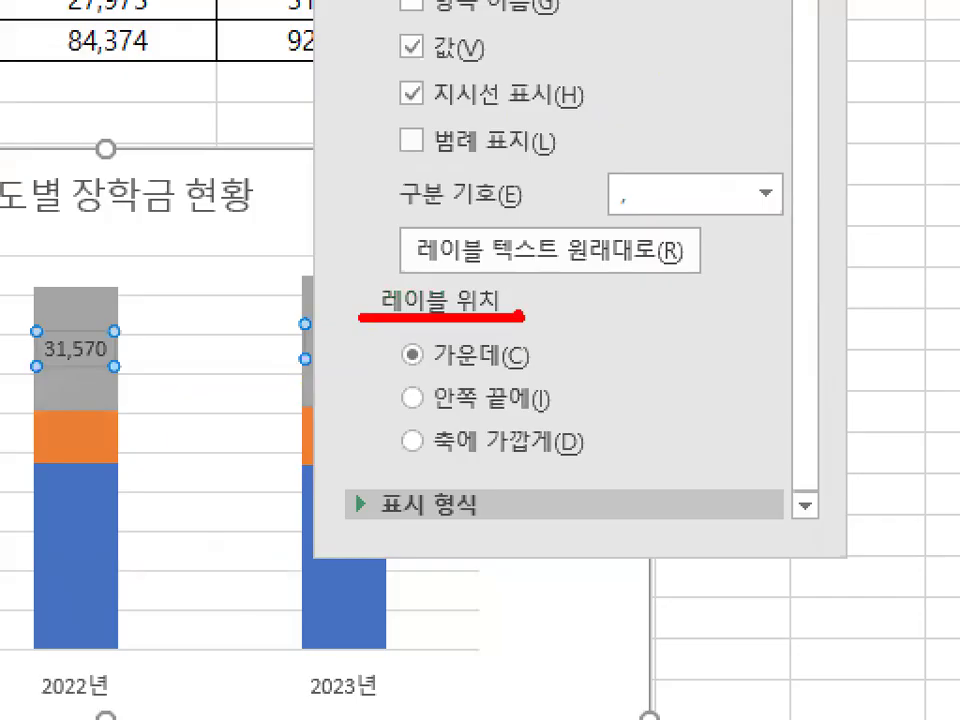
mouse_move(447, 386)
left_mouse_down()
mouse_move(407, 426)
mouse_move(424, 381)
left_mouse_up()
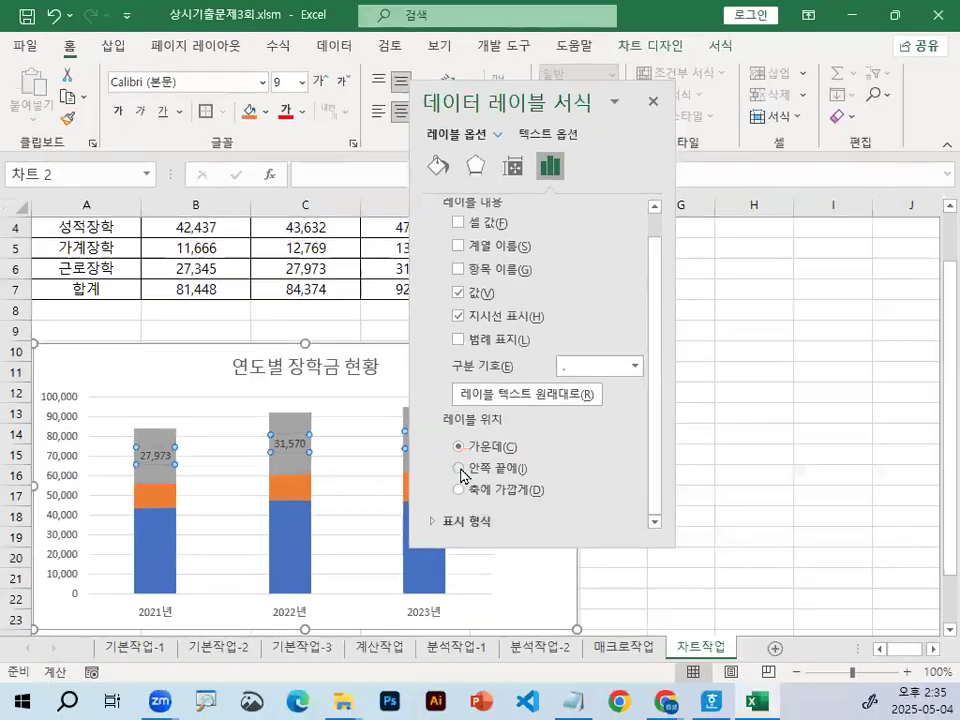
left_click(459, 468)
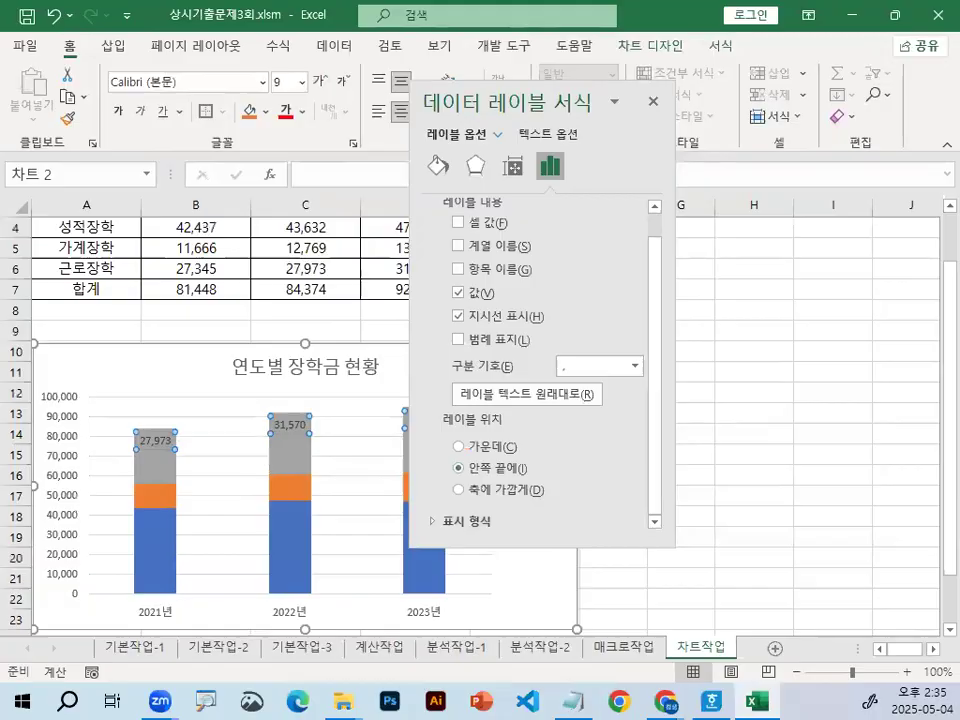
mouse_move(323, 428)
left_mouse_down()
mouse_move(271, 434)
mouse_move(342, 385)
left_mouse_up()
left_click(652, 100)
left_click(755, 475)
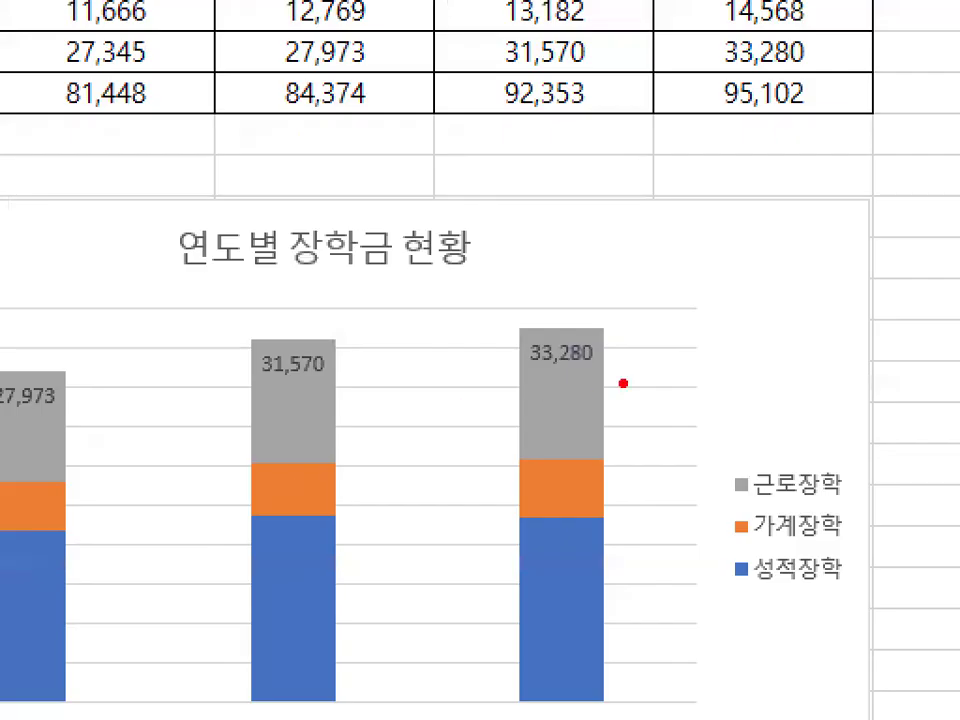
left_click_drag(453, 434, 464, 393)
left_click_drag(641, 302, 671, 380)
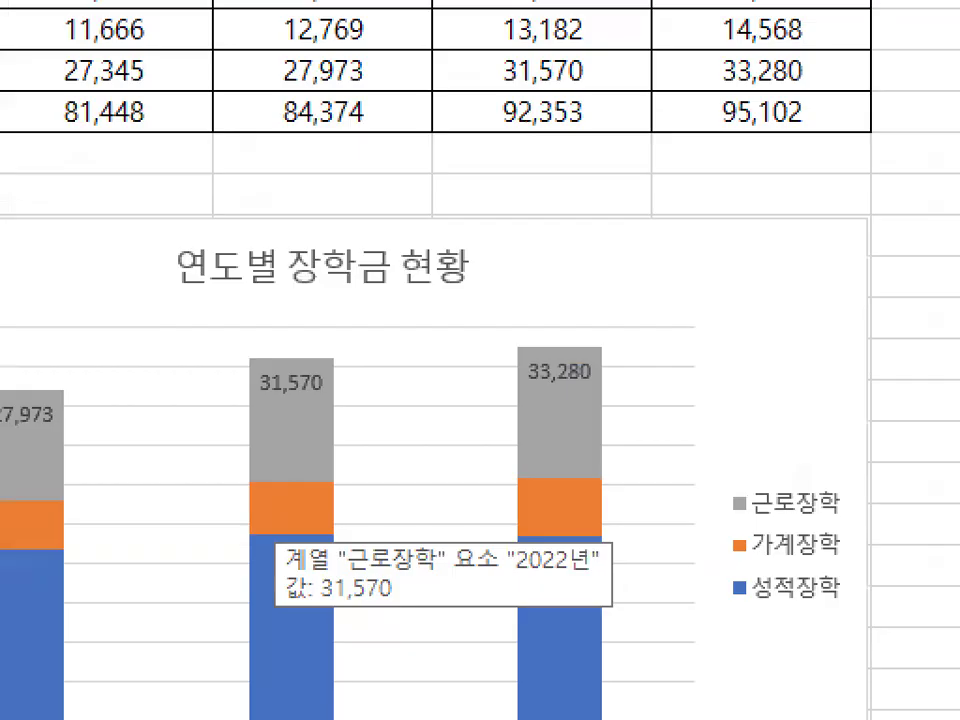
mouse_move(515, 388)
left_mouse_down()
mouse_move(572, 356)
mouse_move(730, 158)
left_mouse_up()
Step: Give the chart area's border rounded corners (둥근 모서리)
left_click(615, 342)
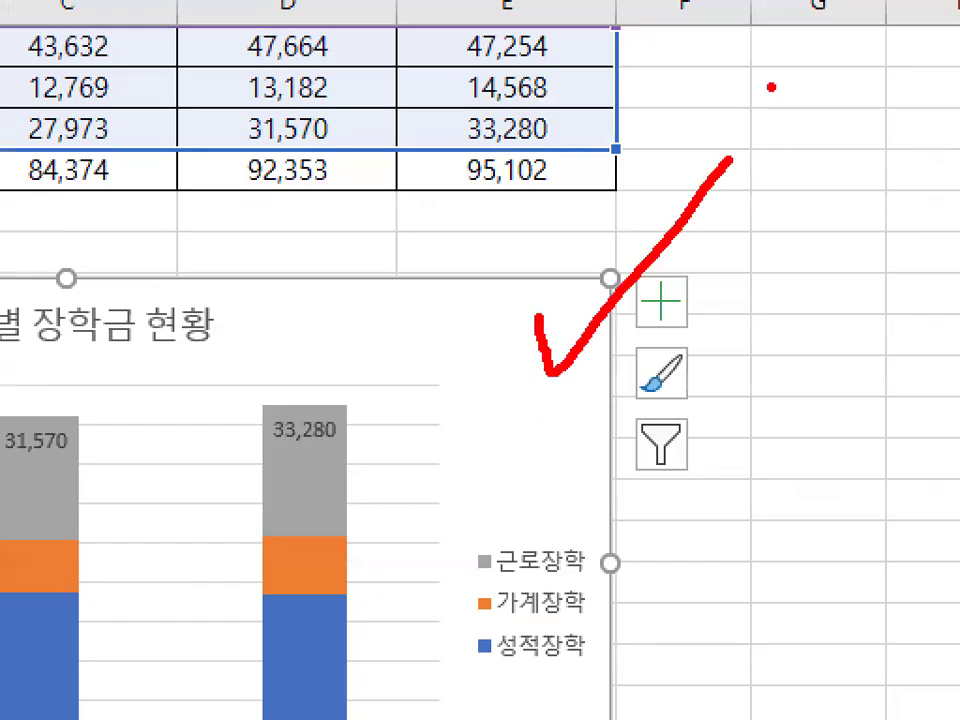
left_click_drag(376, 413, 372, 408)
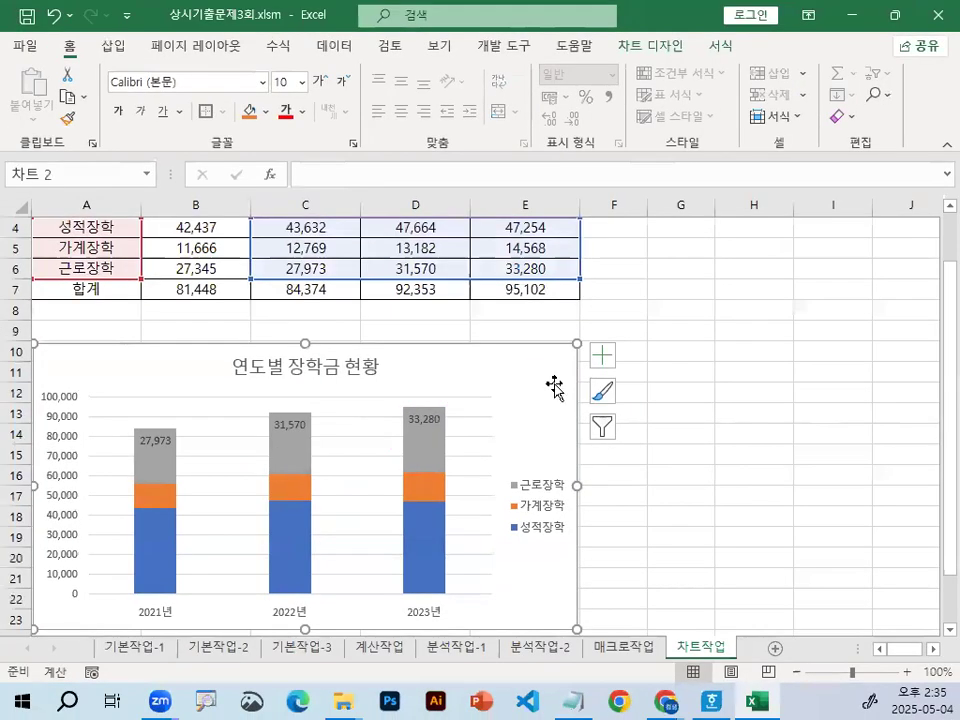
double_click(554, 385)
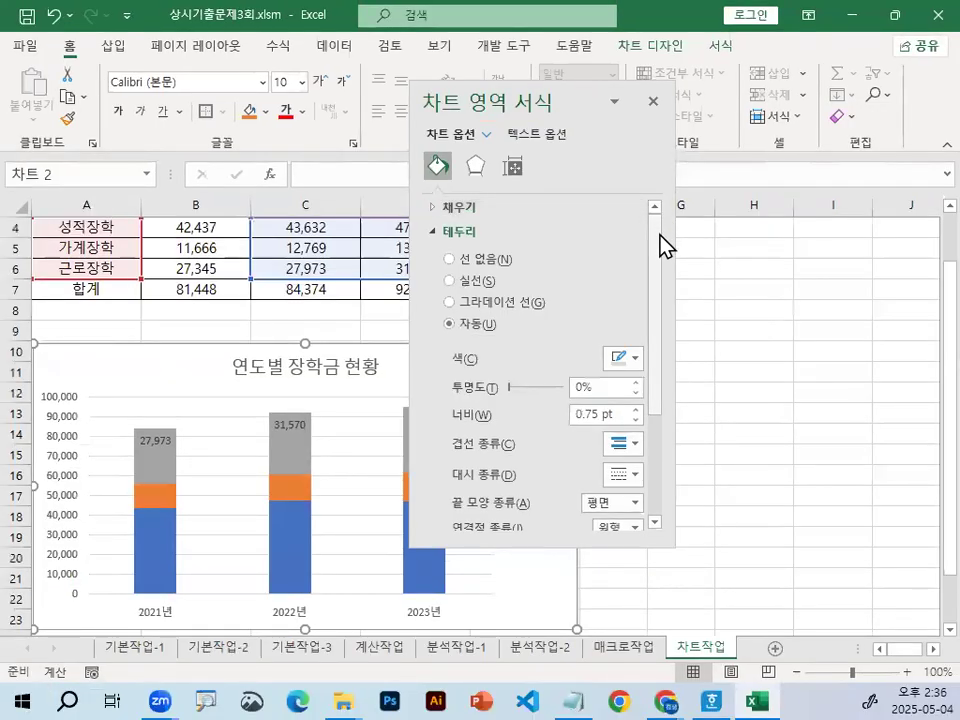
left_click_drag(797, 374, 799, 569)
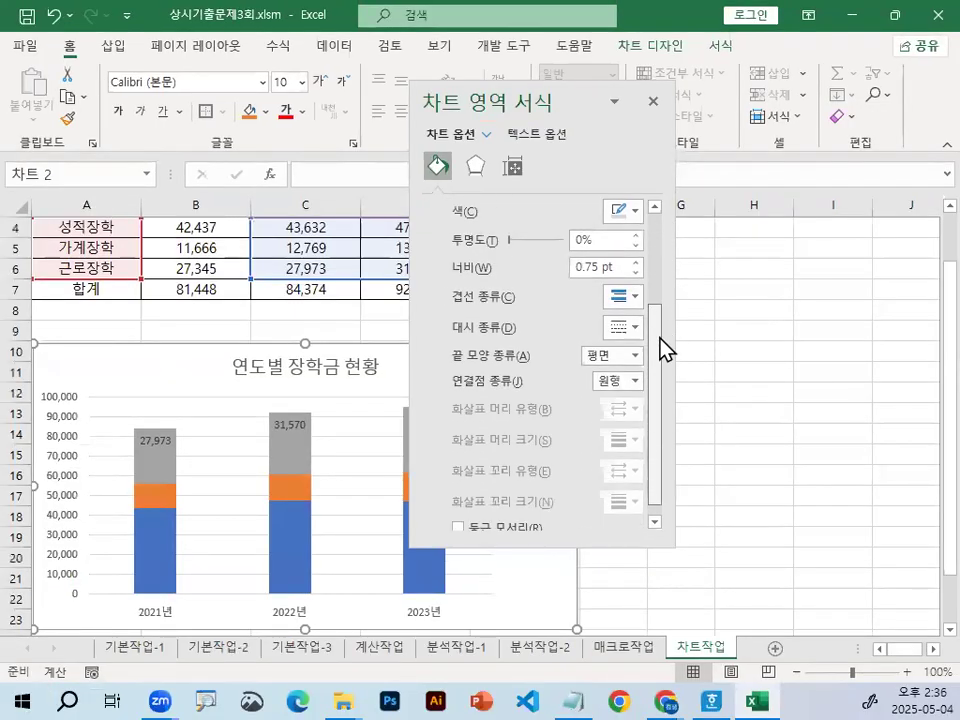
left_click_drag(660, 338, 661, 360)
mouse_move(568, 532)
left_mouse_down()
mouse_move(494, 547)
mouse_move(450, 405)
mouse_move(655, 495)
left_mouse_up()
mouse_move(405, 432)
left_mouse_down()
mouse_move(420, 452)
mouse_move(493, 376)
left_mouse_up()
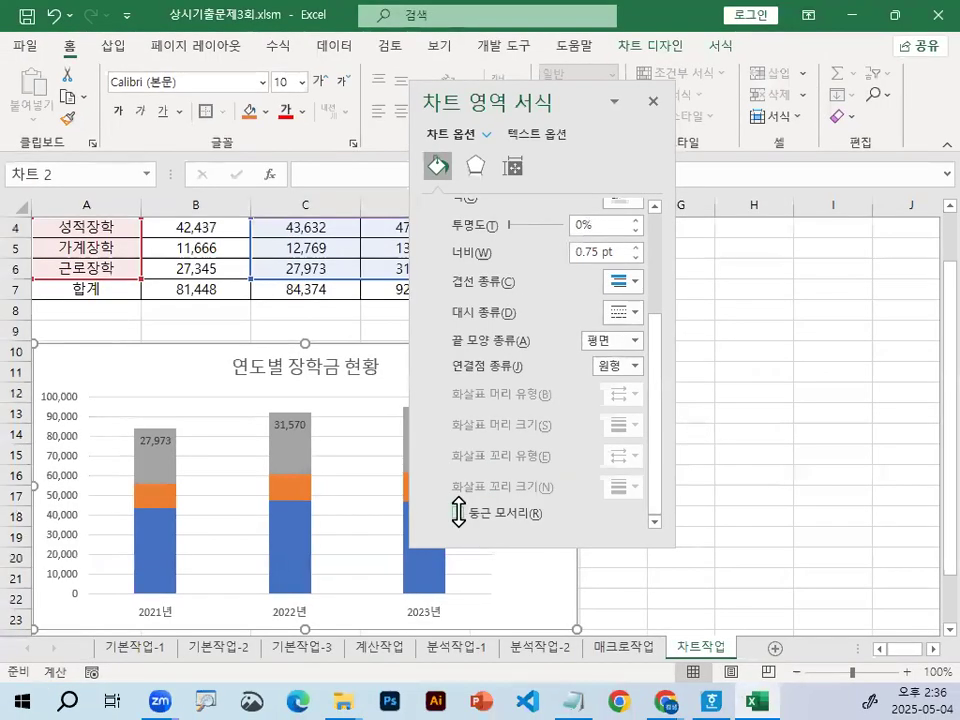
left_click(457, 512)
left_click(655, 100)
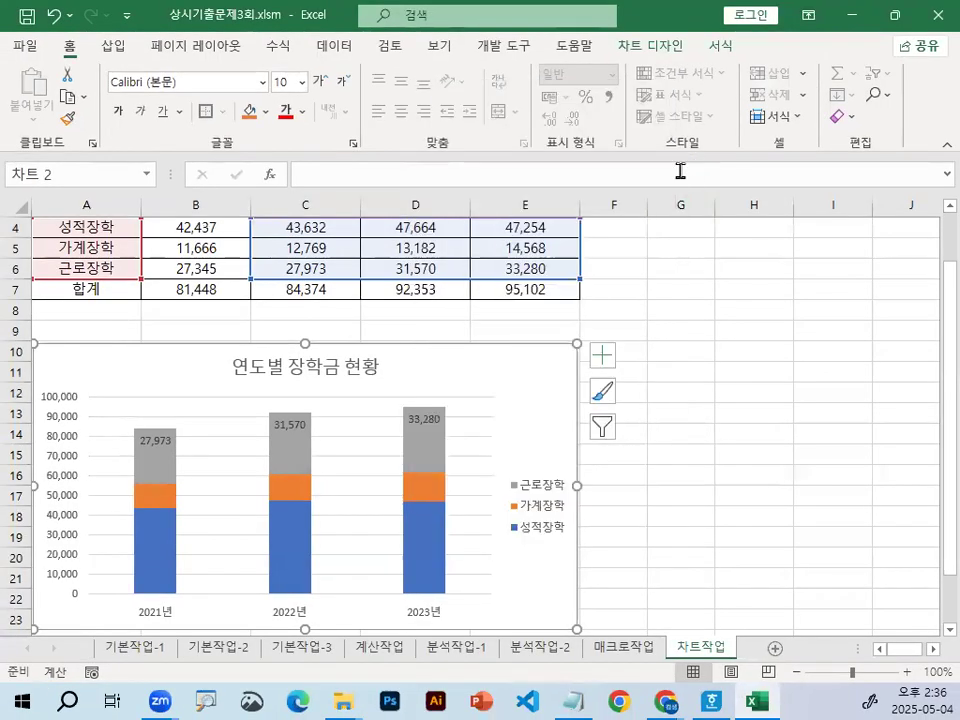
left_click(680, 289)
scroll(677, 470, "down", 3)
left_click(613, 495)
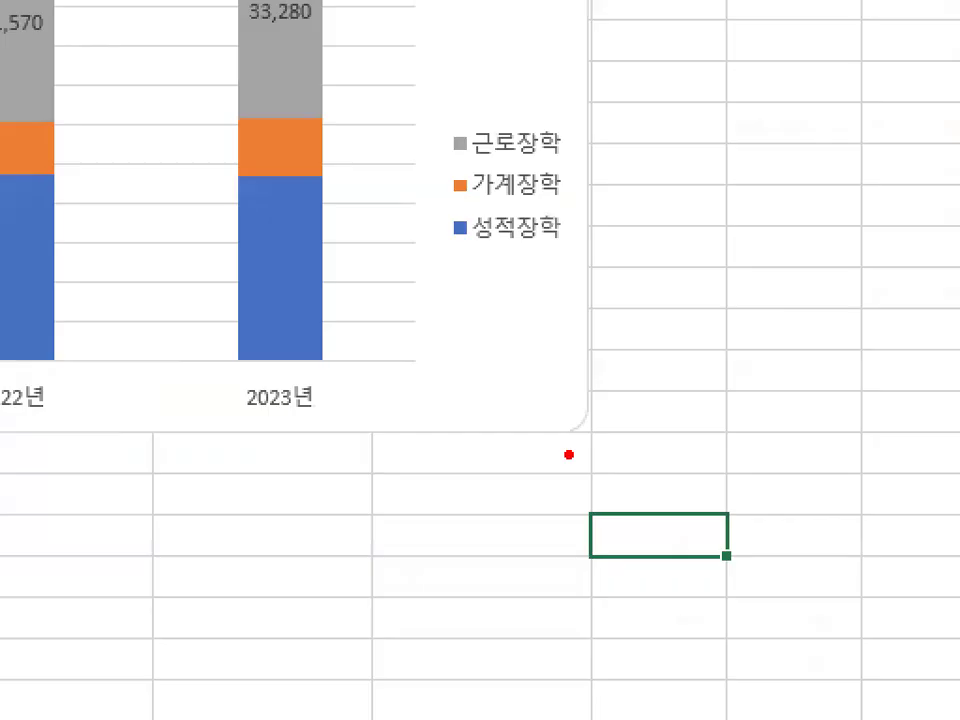
mouse_move(569, 455)
left_mouse_down()
mouse_move(628, 422)
mouse_move(615, 452)
mouse_move(625, 432)
left_mouse_up()
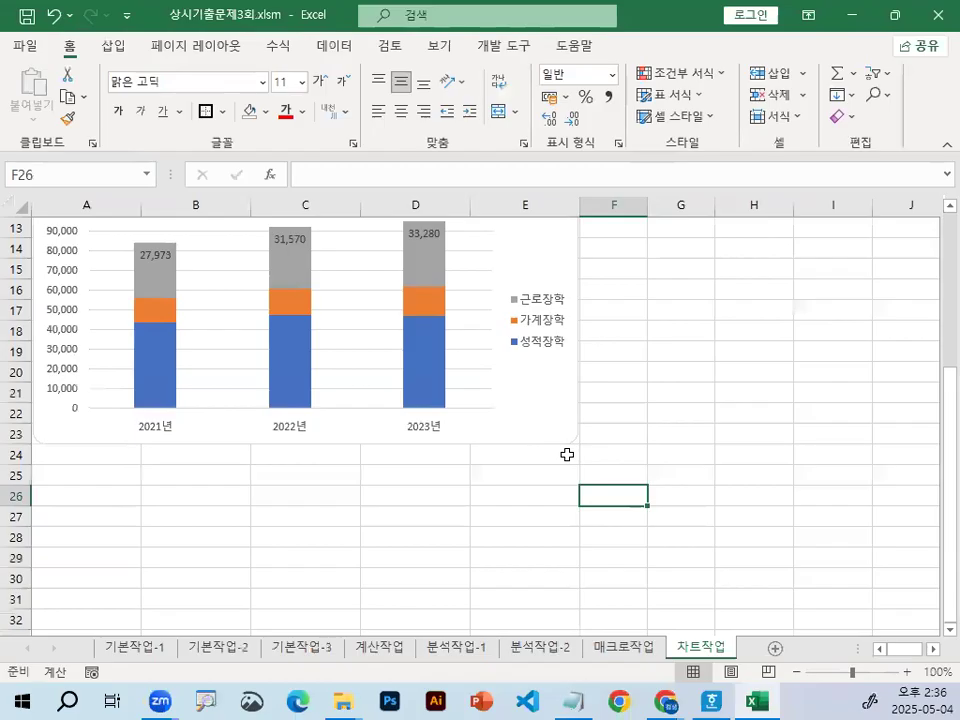
left_click(733, 328)
left_click(568, 386)
left_click(856, 367)
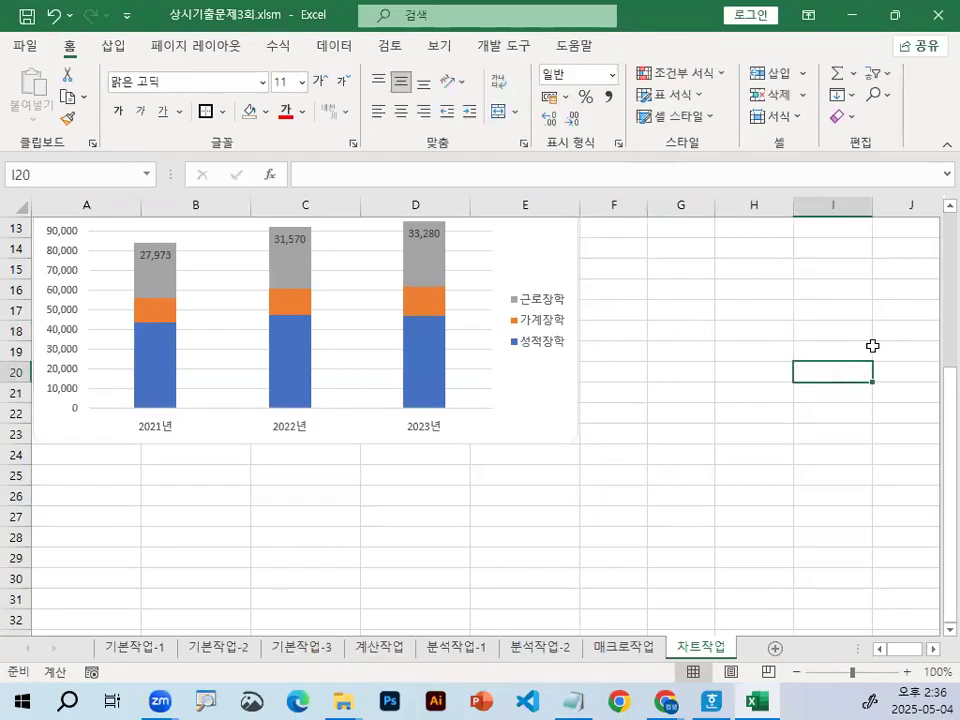
left_click(740, 288)
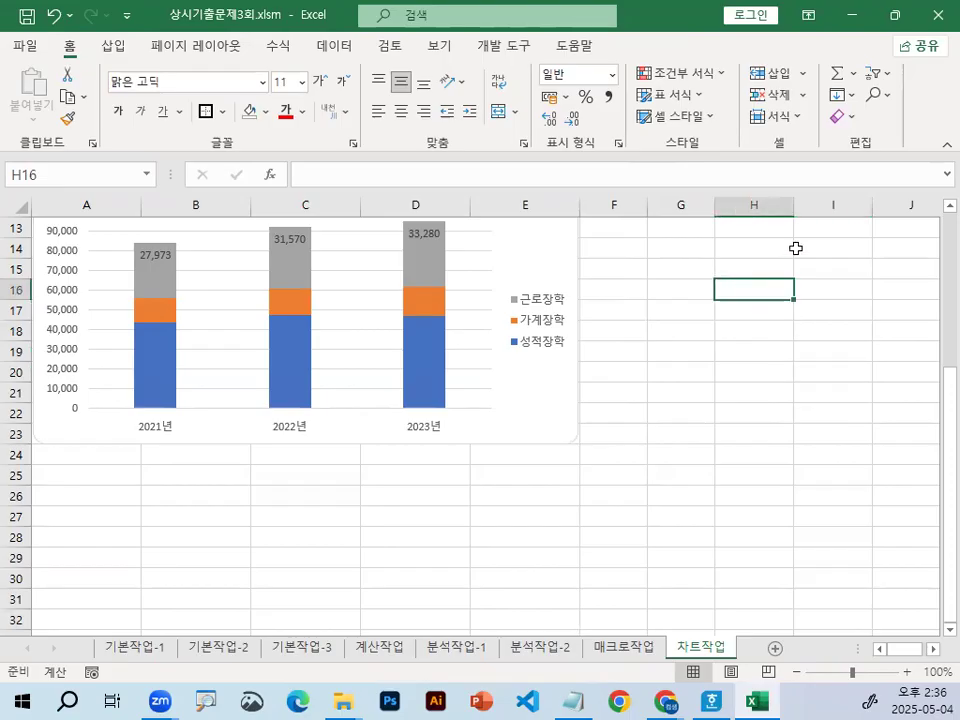